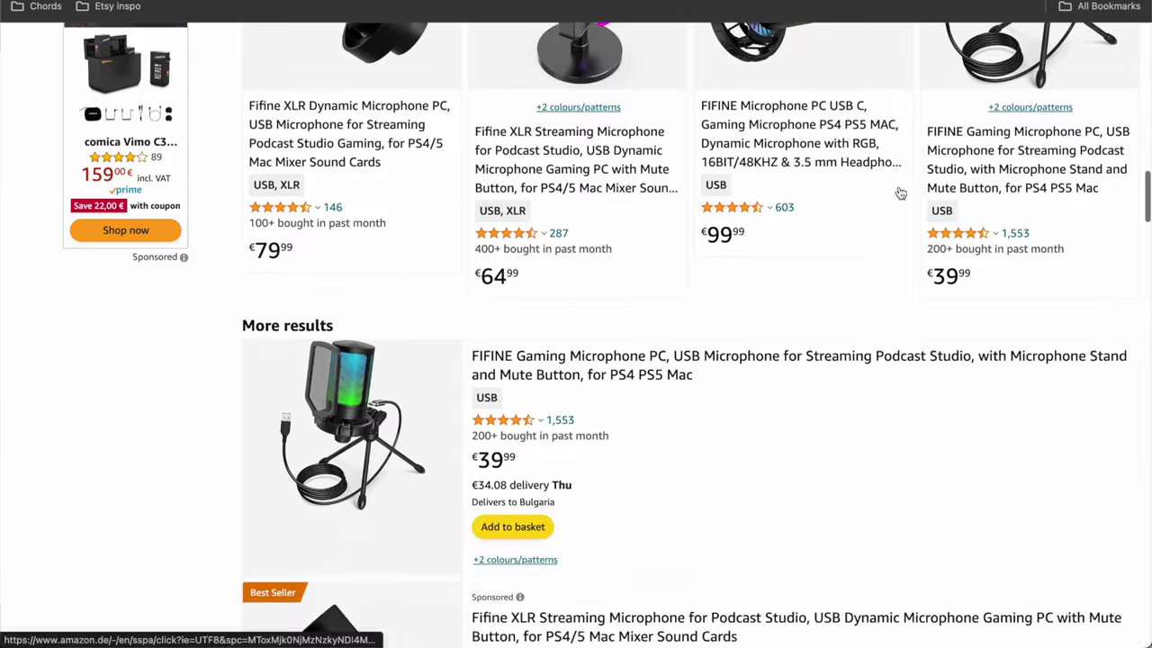
pyautogui.scroll(-6, 901, 194)
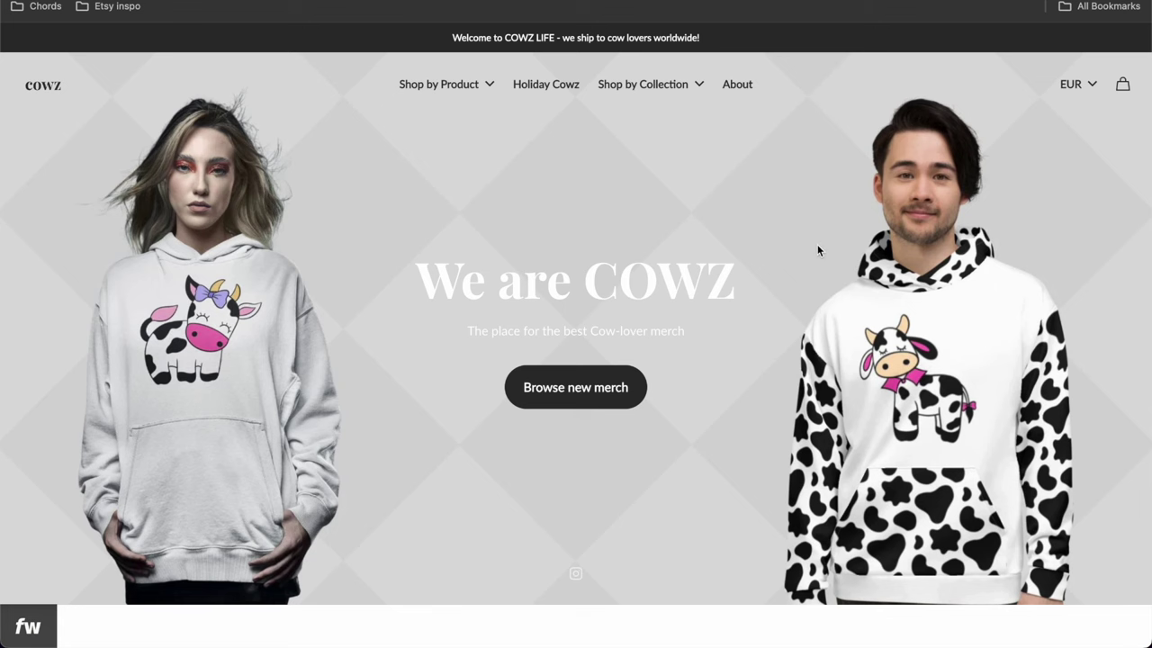
# Step: Switch to the online clipart shop and open the MEGA Kawaii Bundle product page
pyautogui.click(565, 2)
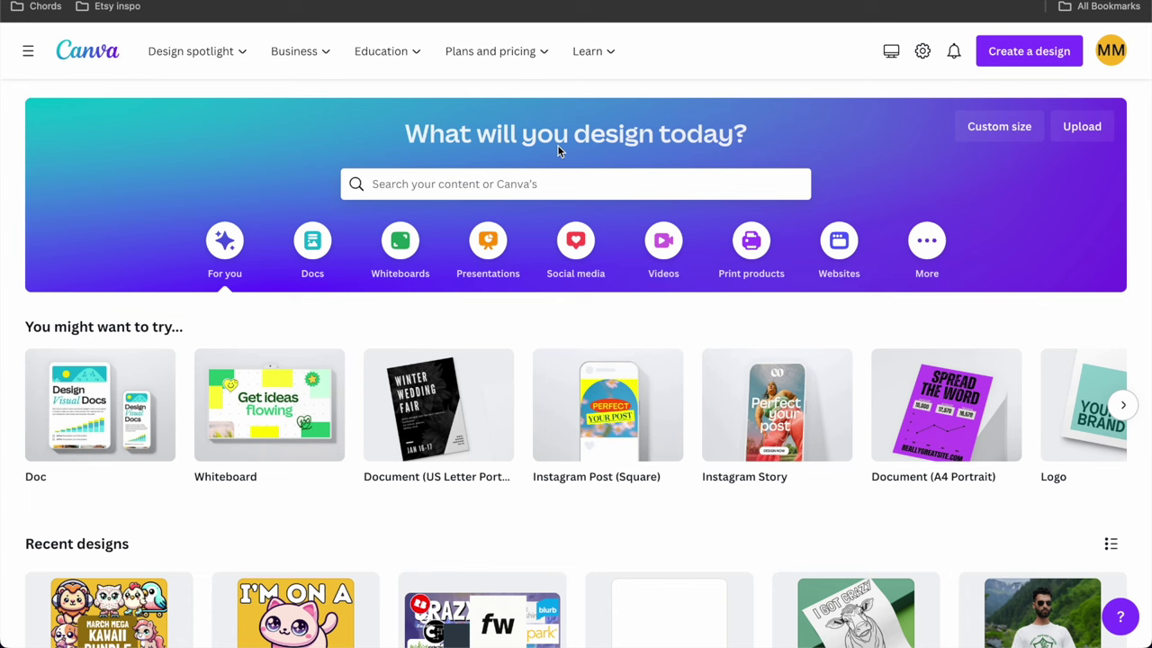
pyautogui.click(707, 4)
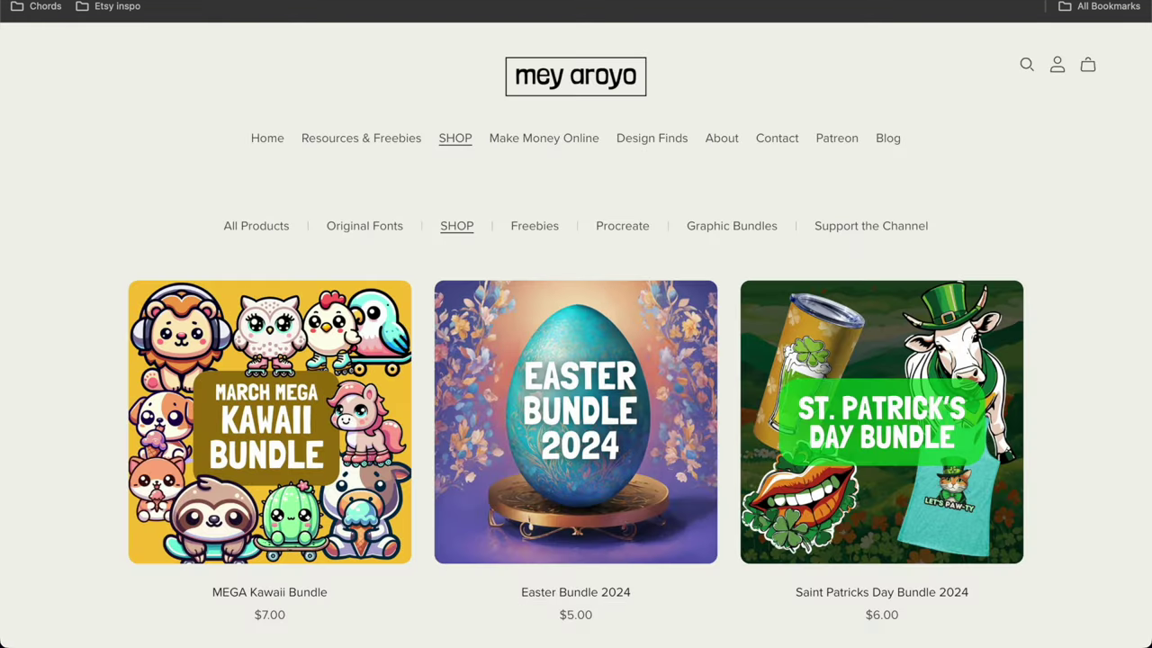
pyautogui.click(323, 367)
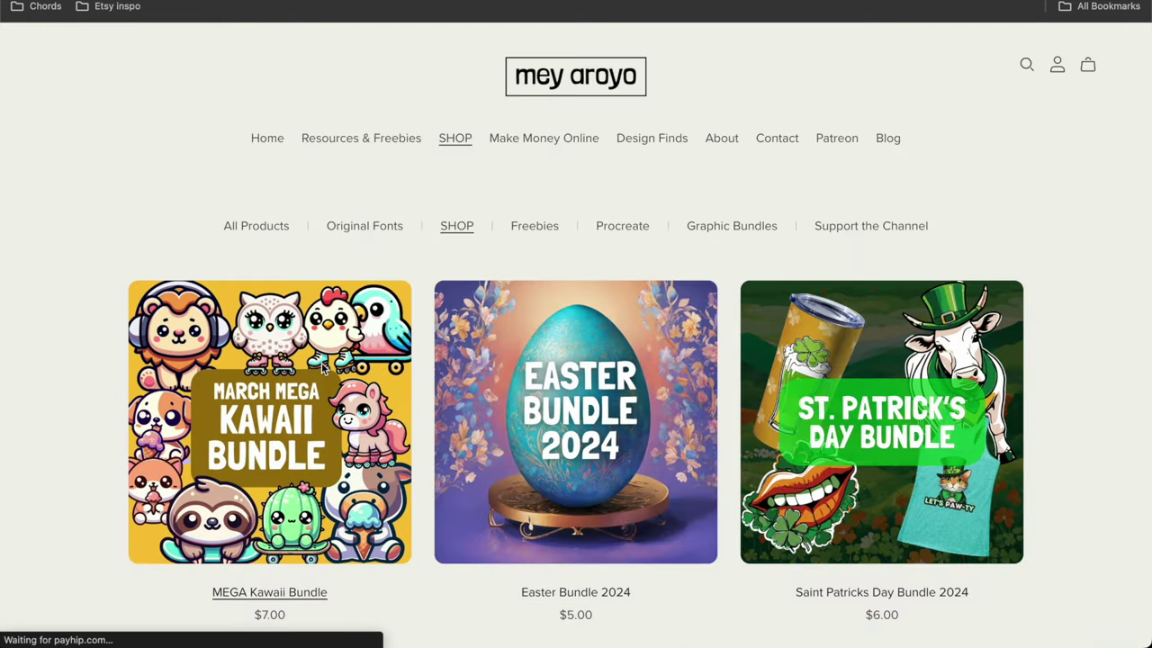
# Step: Look through the MEGA Kawaii Bundle's preview images up to the Listening to Music set
pyautogui.click(606, 486)
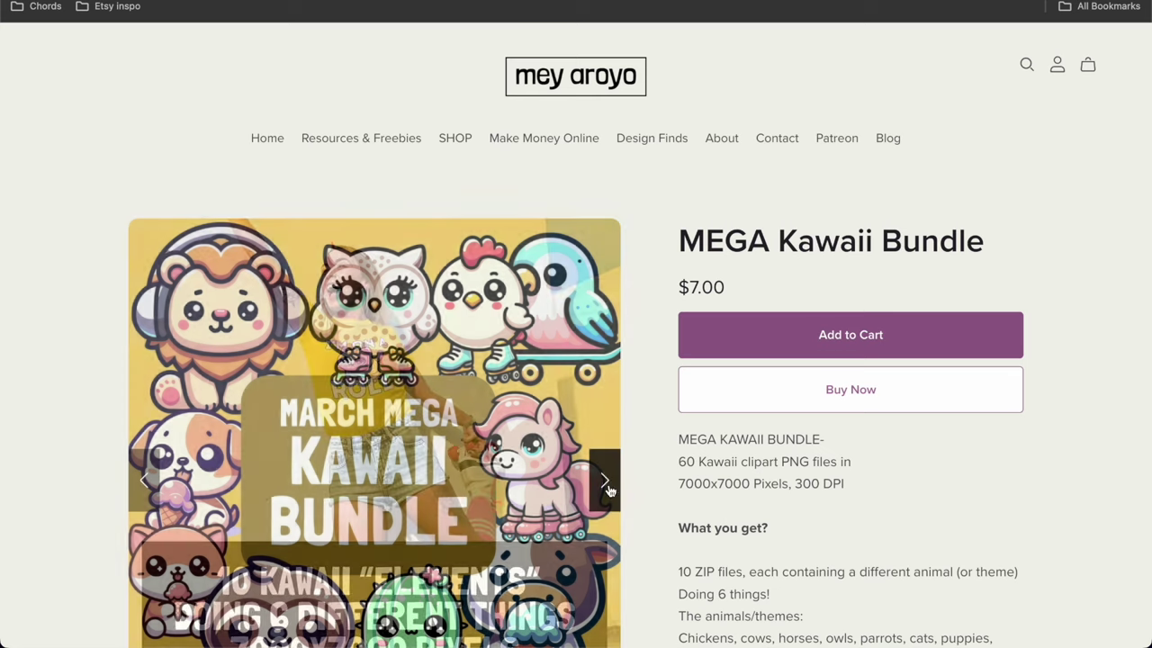
pyautogui.click(605, 484)
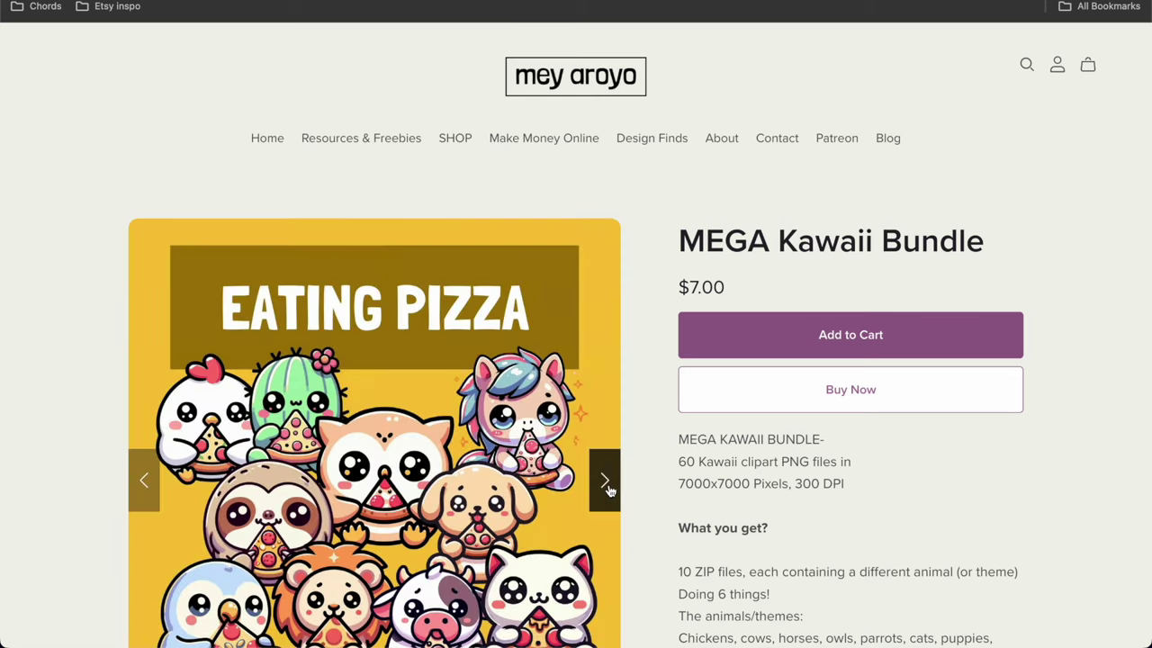
pyautogui.scroll(-2, 608, 491)
pyautogui.click(608, 385)
pyautogui.click(608, 385)
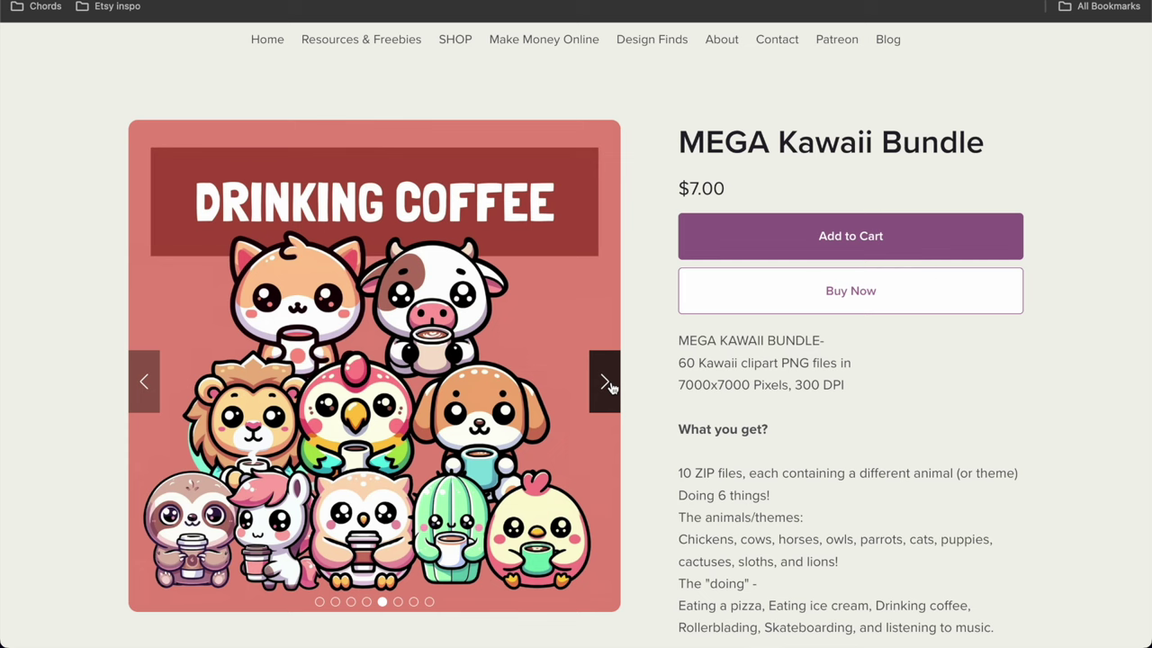
pyautogui.click(607, 395)
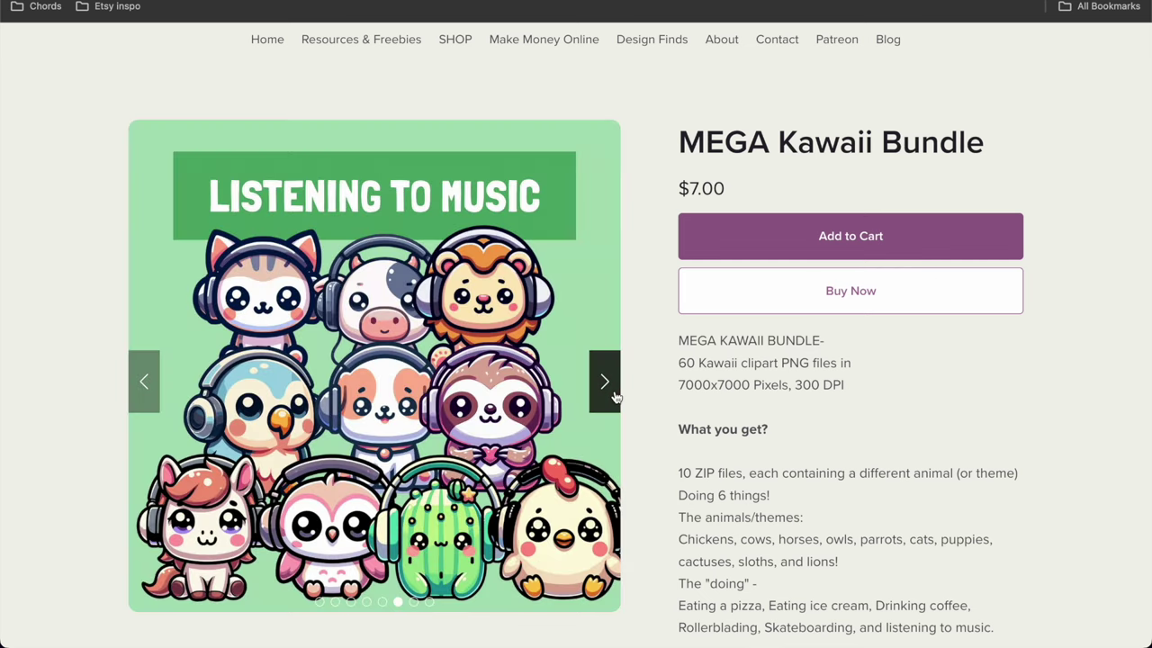
# Step: Open a new browser tab and load the site suggested for "cha"
pyautogui.hotkey('ctrl', 't')
pyautogui.write('cha')
pyautogui.press('Return')
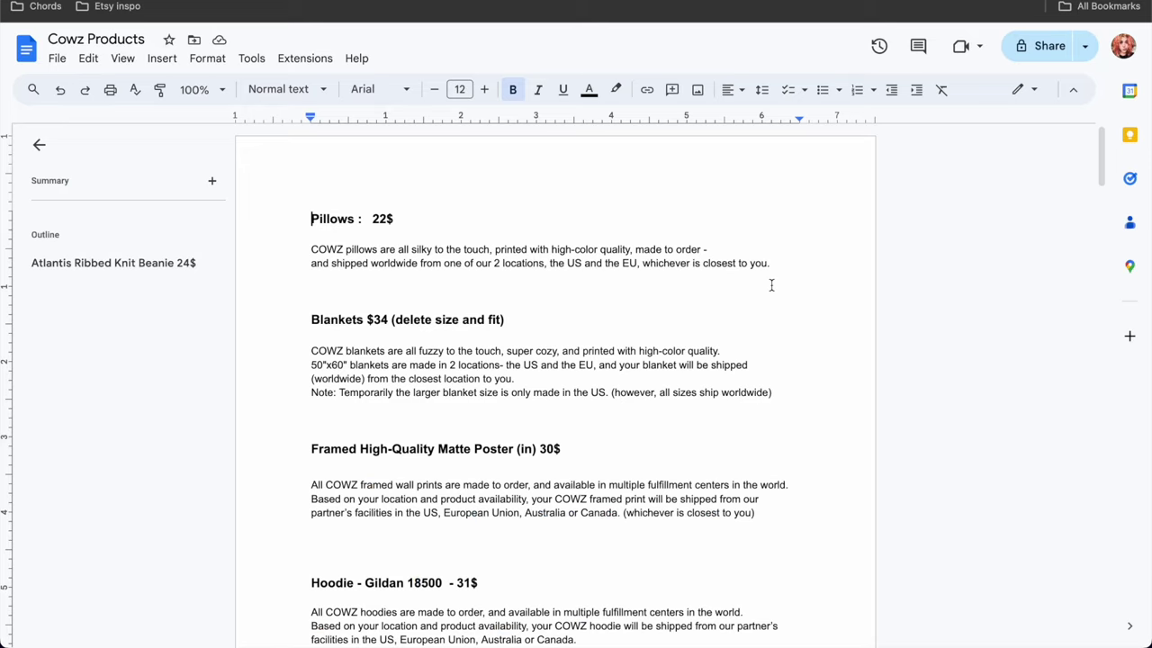
# Step: Review the product descriptions and prices throughout the Cowz Products document
pyautogui.scroll(-20, 772, 283)
pyautogui.scroll(-18, 771, 283)
pyautogui.scroll(13, 771, 286)
pyautogui.scroll(20, 771, 285)
# Step: Switch to Finder and look through the artwork files in the mega kawaii bundle march 2024 folder
pyautogui.moveTo(157, 630)
pyautogui.click(104, 621)
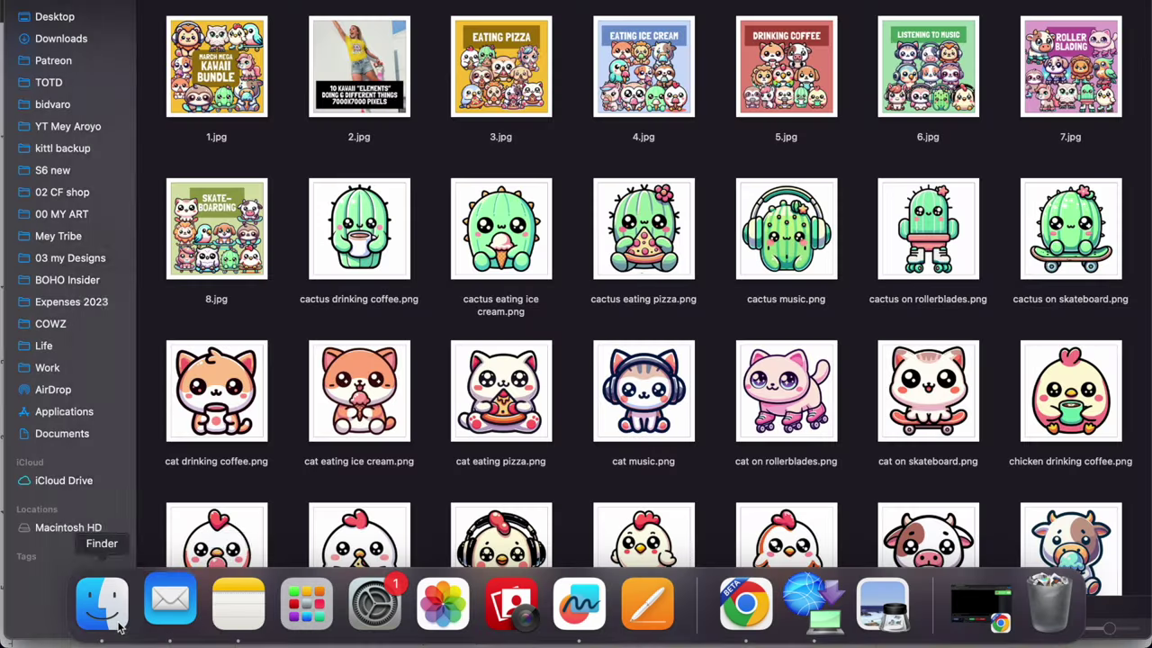
pyautogui.rightClick(178, 623)
pyautogui.click(200, 527)
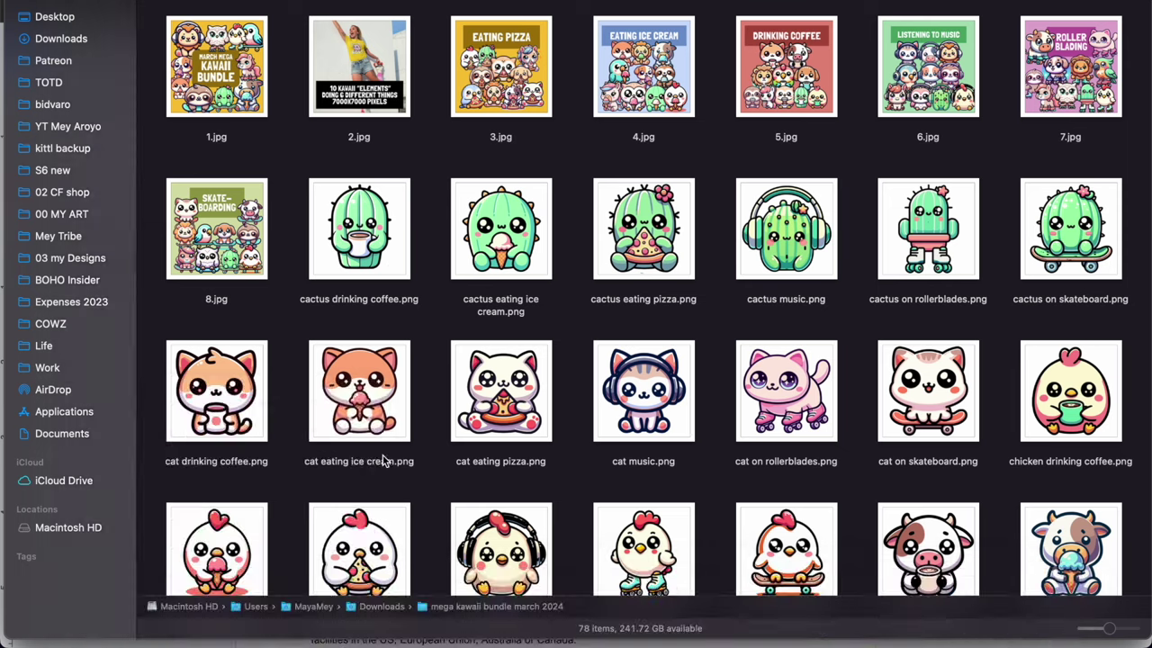
pyautogui.scroll(-15, 441, 482)
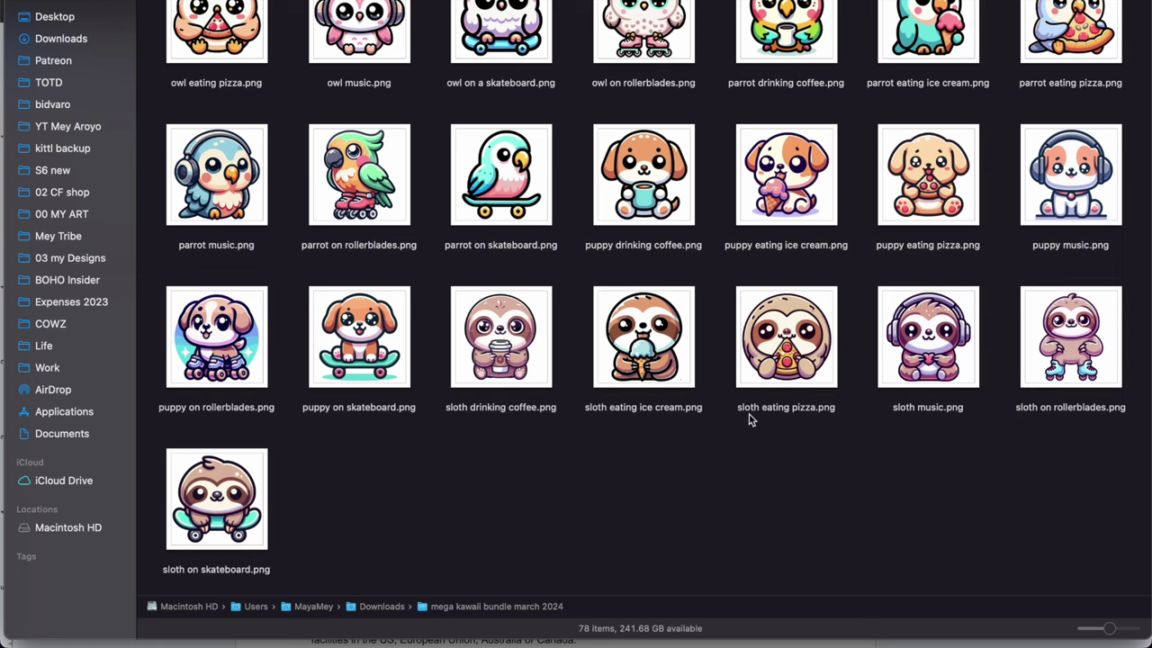
pyautogui.scroll(10, 915, 490)
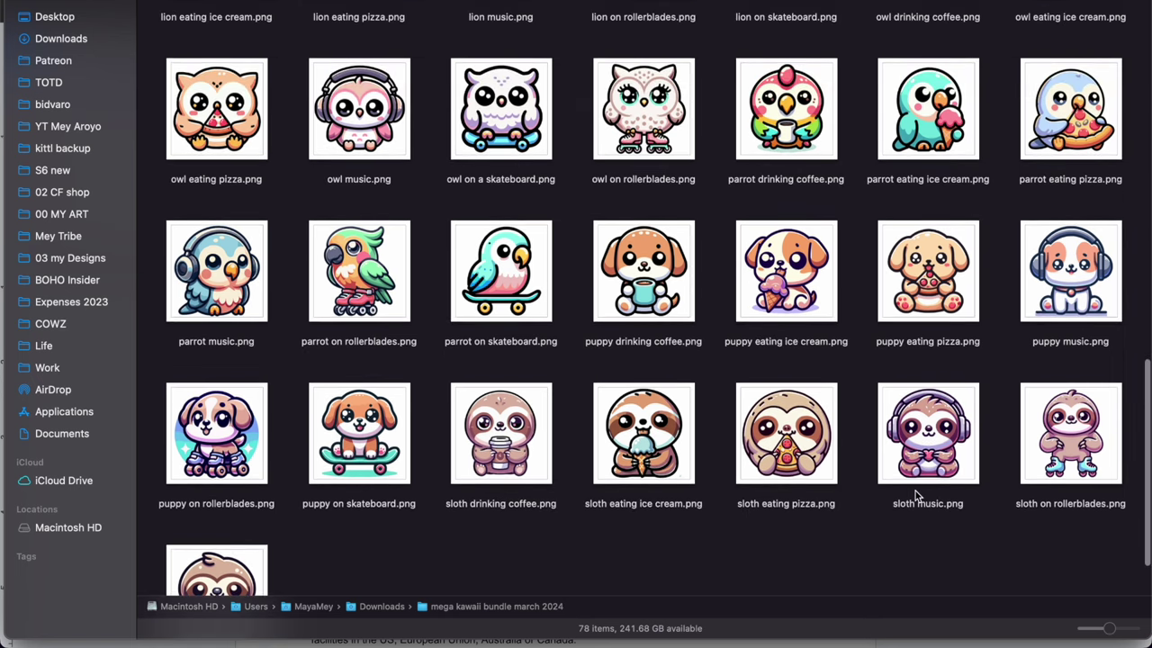
pyautogui.scroll(7, 838, 263)
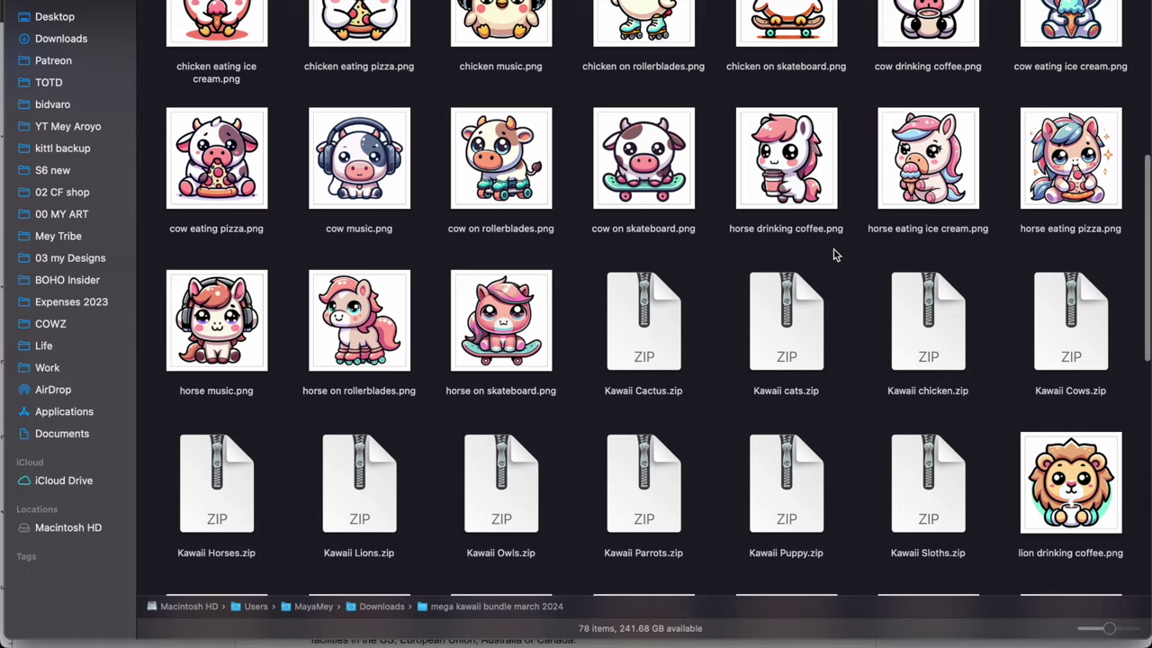
pyautogui.scroll(4, 833, 256)
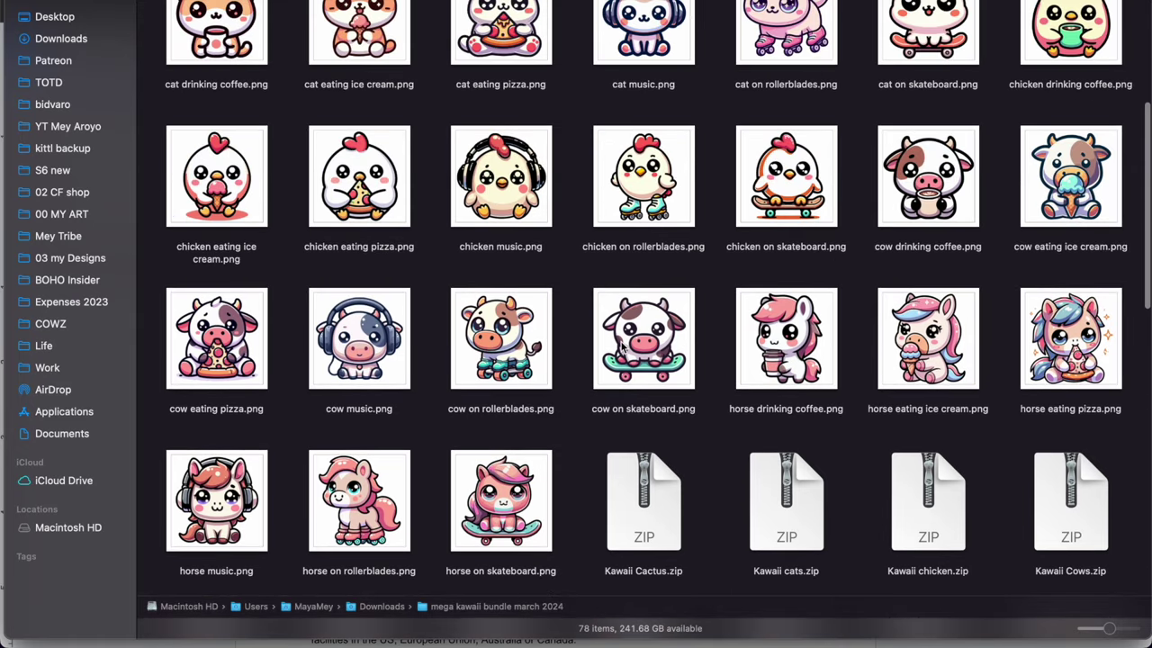
# Step: Point out the cow PNG files one by one: rollerblades, music, eating pizza, eating ice cream and drinking coffee
pyautogui.click(499, 349)
pyautogui.click(365, 356)
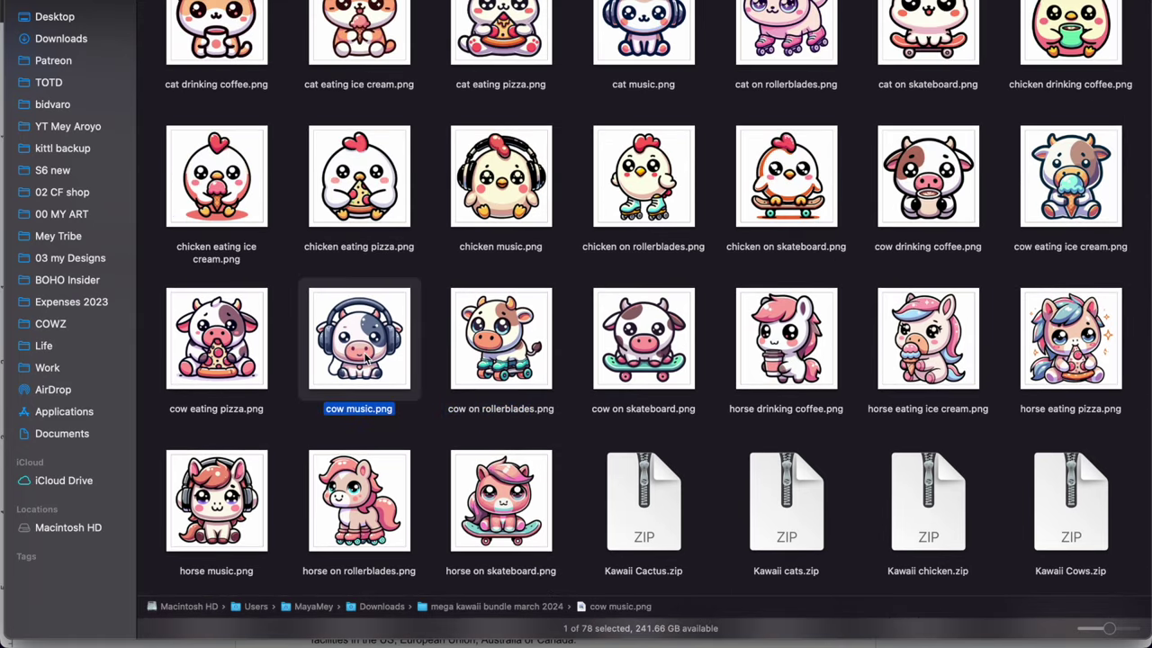
pyautogui.click(240, 358)
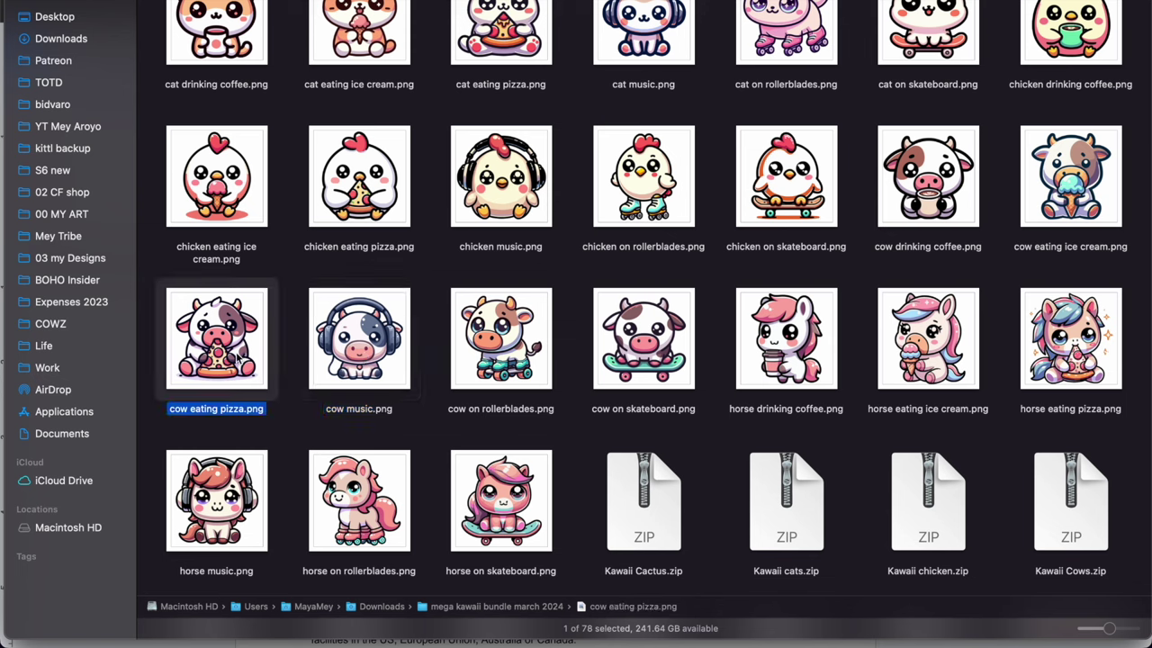
pyautogui.click(1084, 209)
pyautogui.click(927, 189)
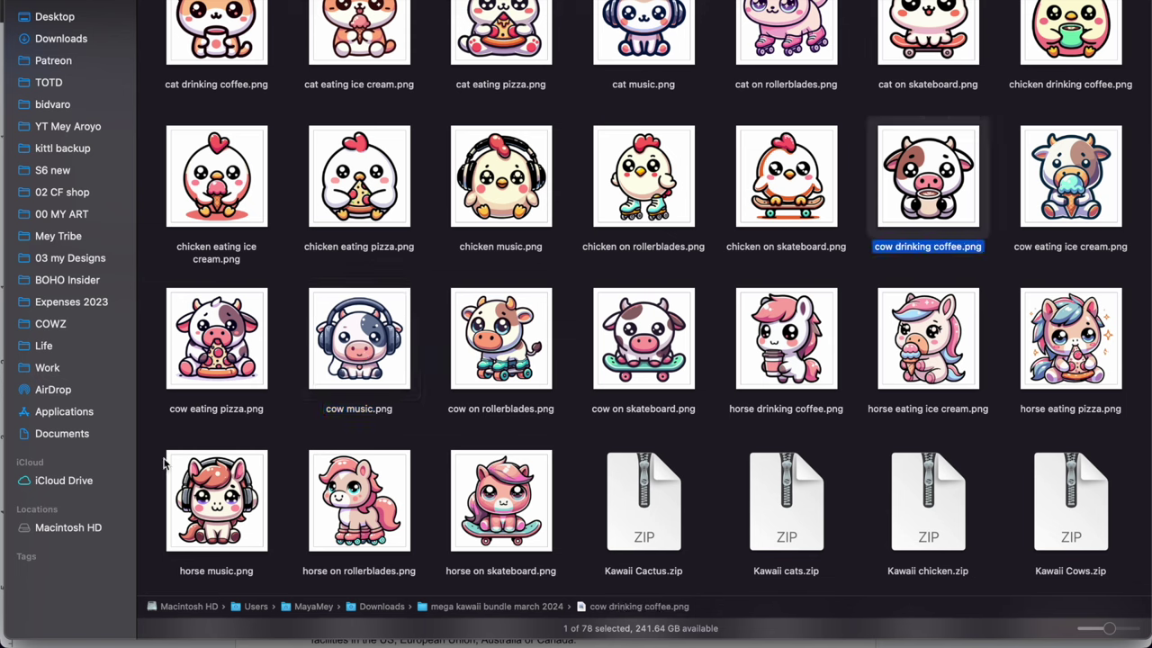
# Step: Switch back to Chrome and start creating a new product from the catalog in the cowz shop's Fourthwall admin
pyautogui.moveTo(238, 640)
pyautogui.click(745, 603)
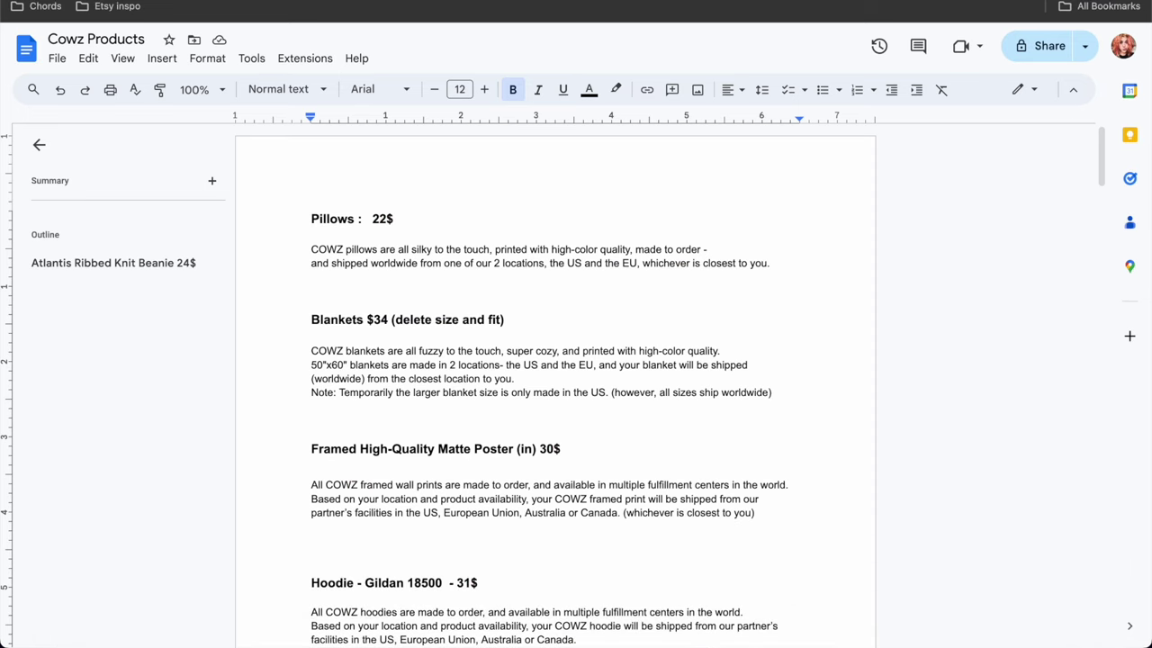
pyautogui.click(927, 2)
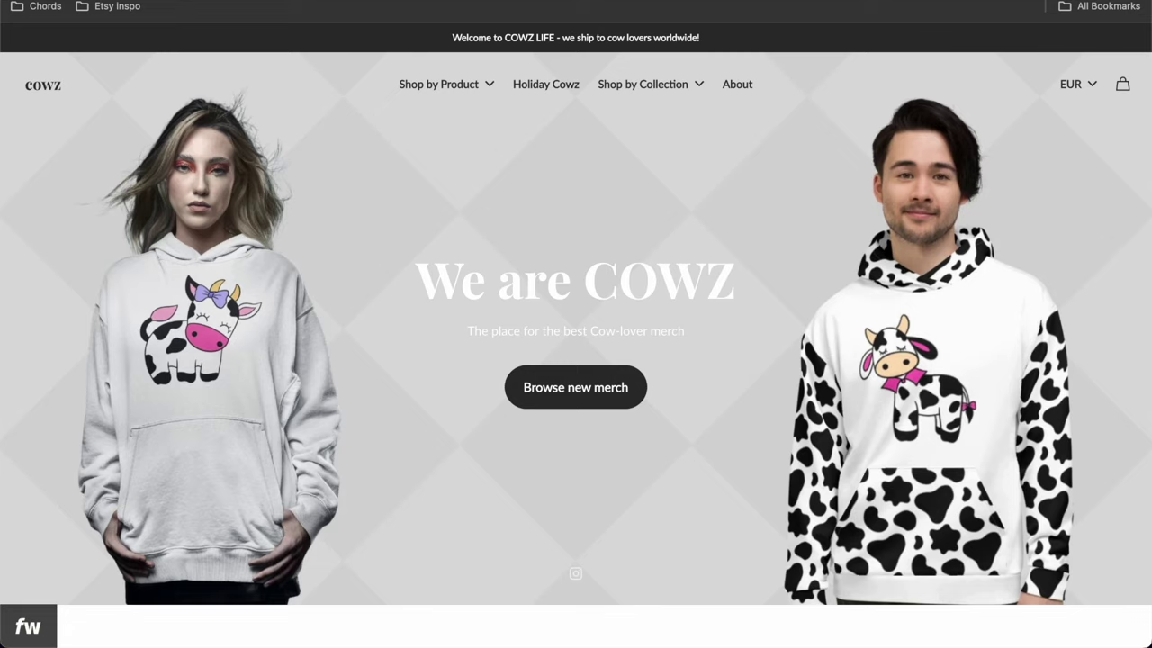
pyautogui.hotkey('ctrl', 'Tab')
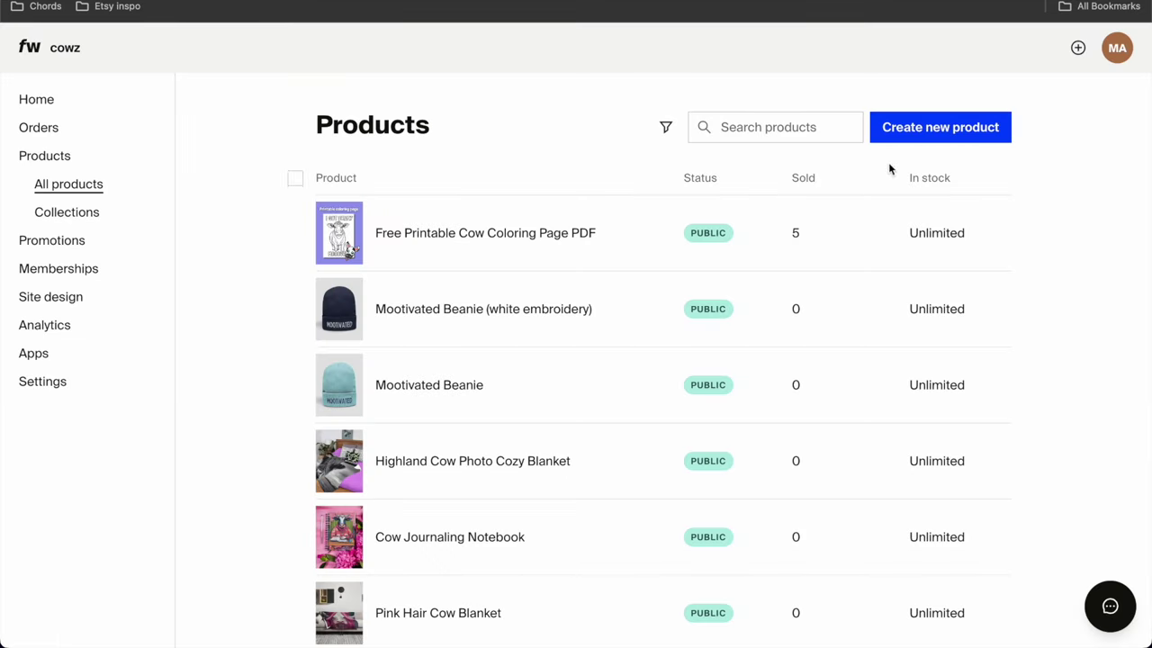
pyautogui.click(923, 135)
pyautogui.click(385, 298)
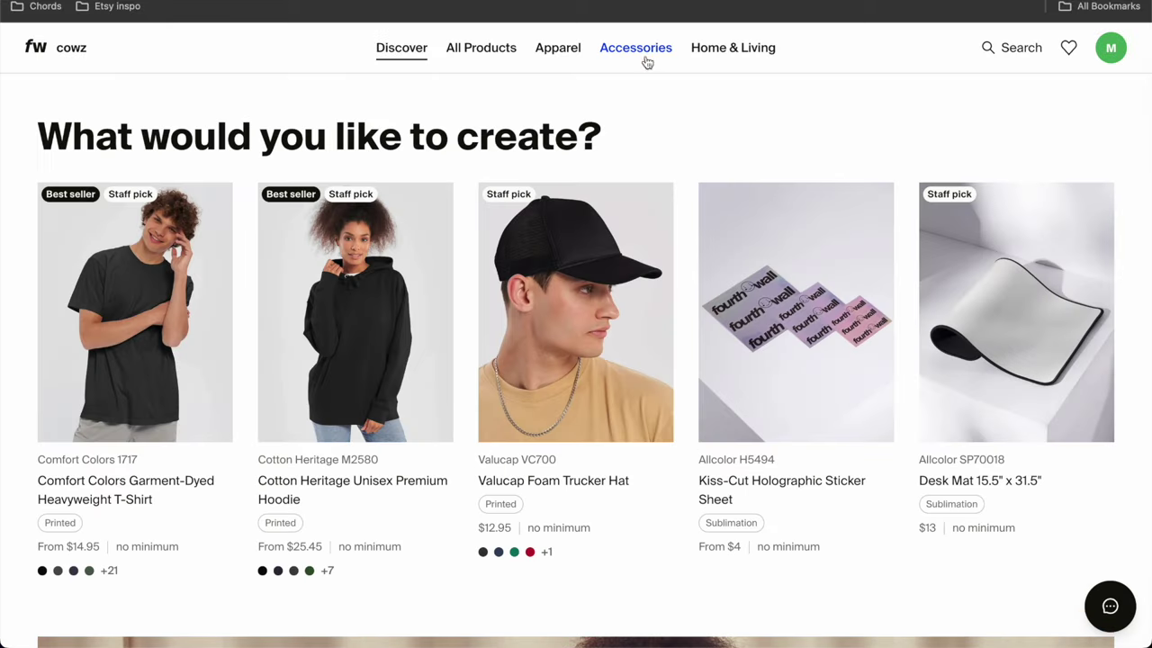
# Step: Browse the Accessories products in the catalog and open the Stickers category
pyautogui.click(646, 54)
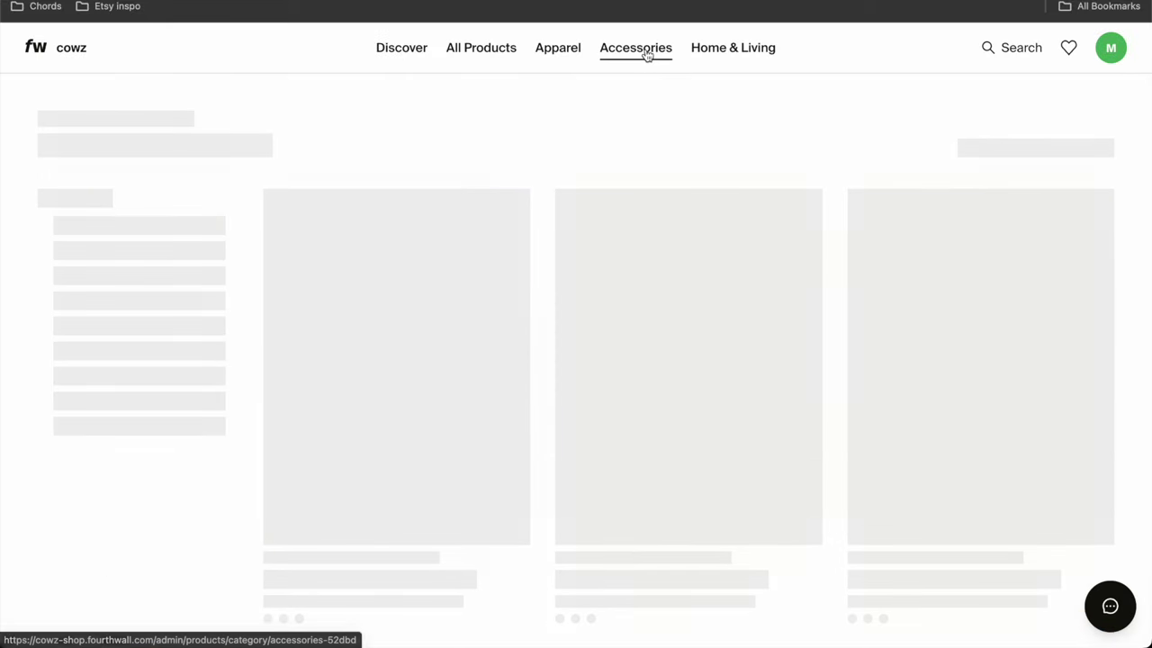
pyautogui.scroll(-4, 157, 342)
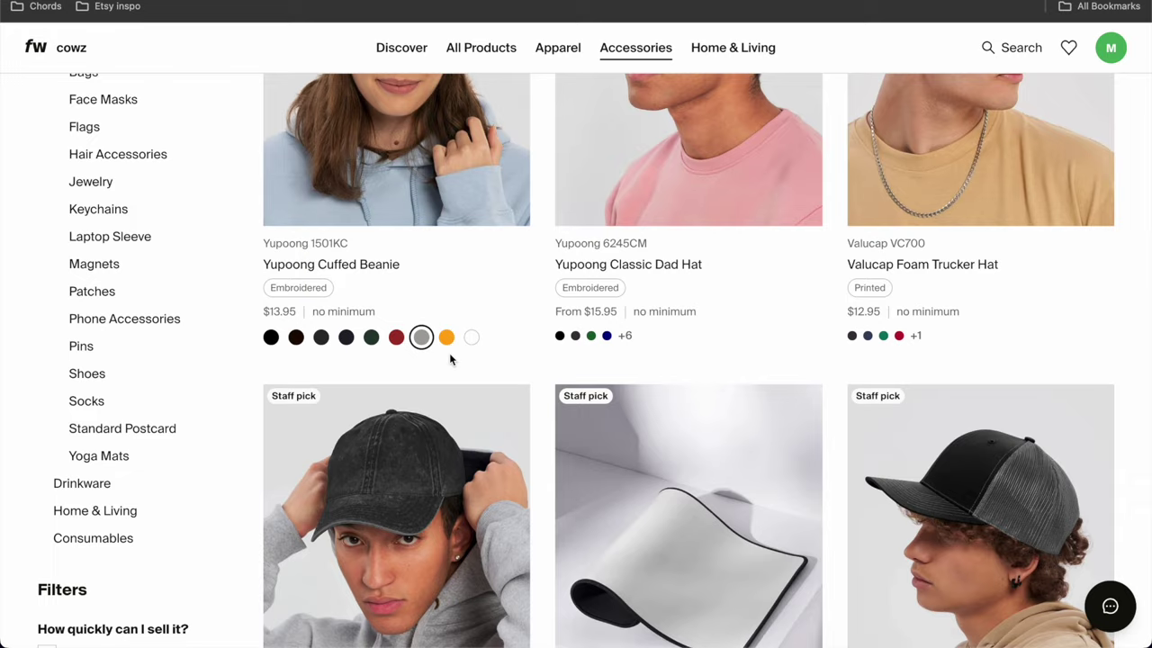
pyautogui.scroll(3, 449, 353)
pyautogui.scroll(-2, 50, 449)
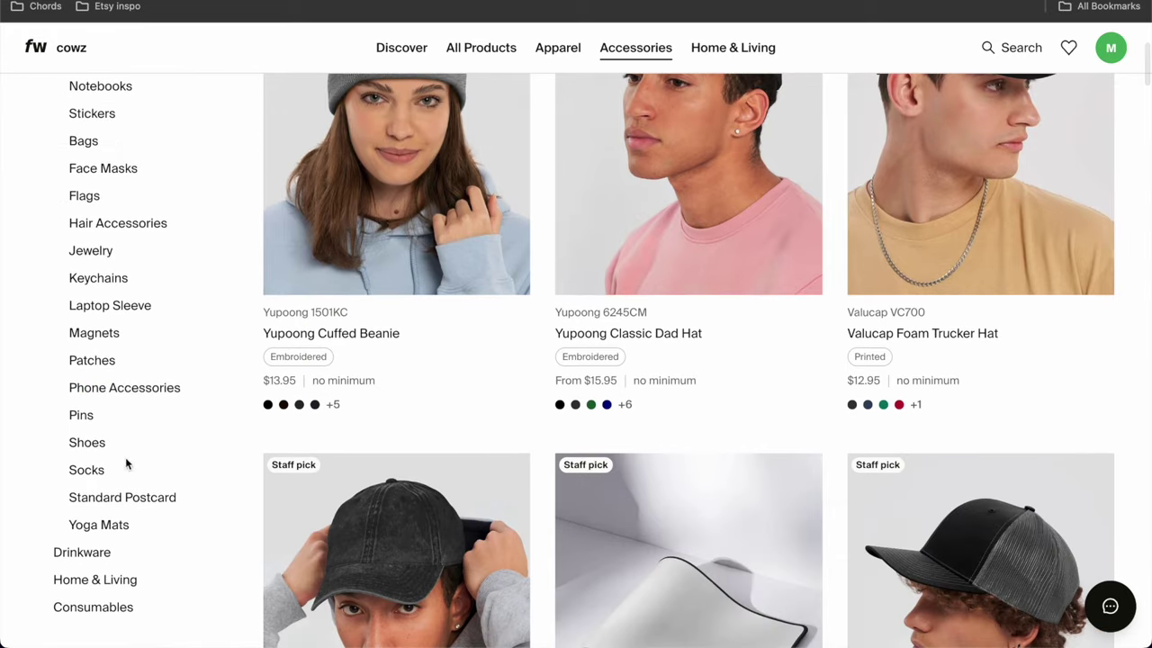
pyautogui.scroll(3, 104, 495)
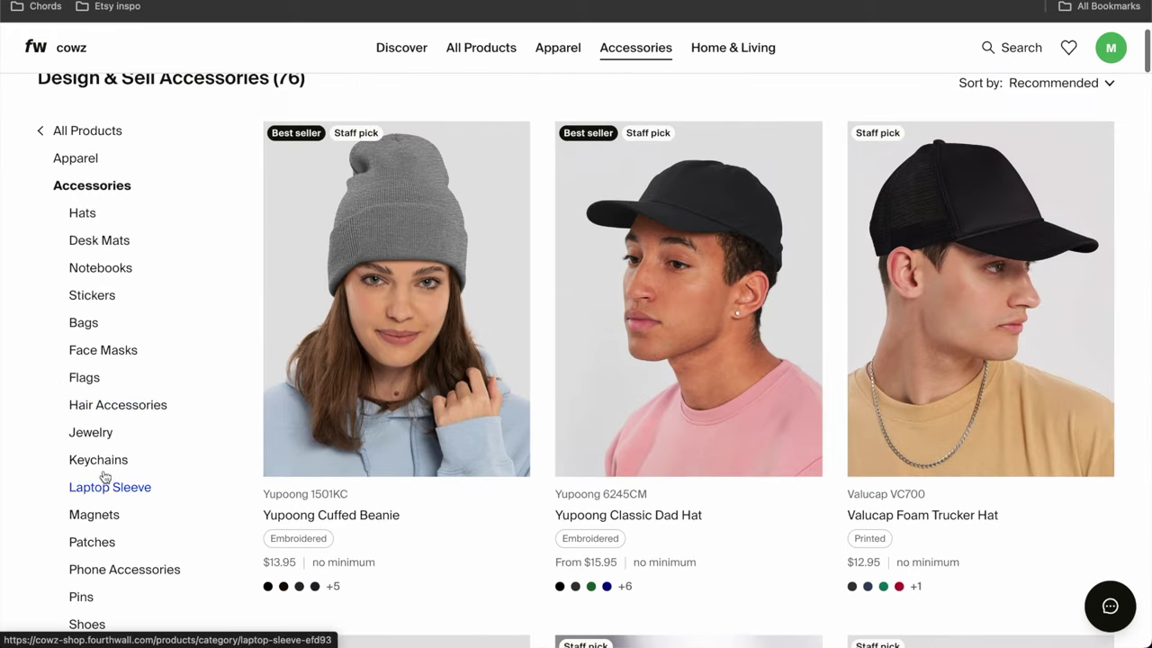
pyautogui.click(101, 296)
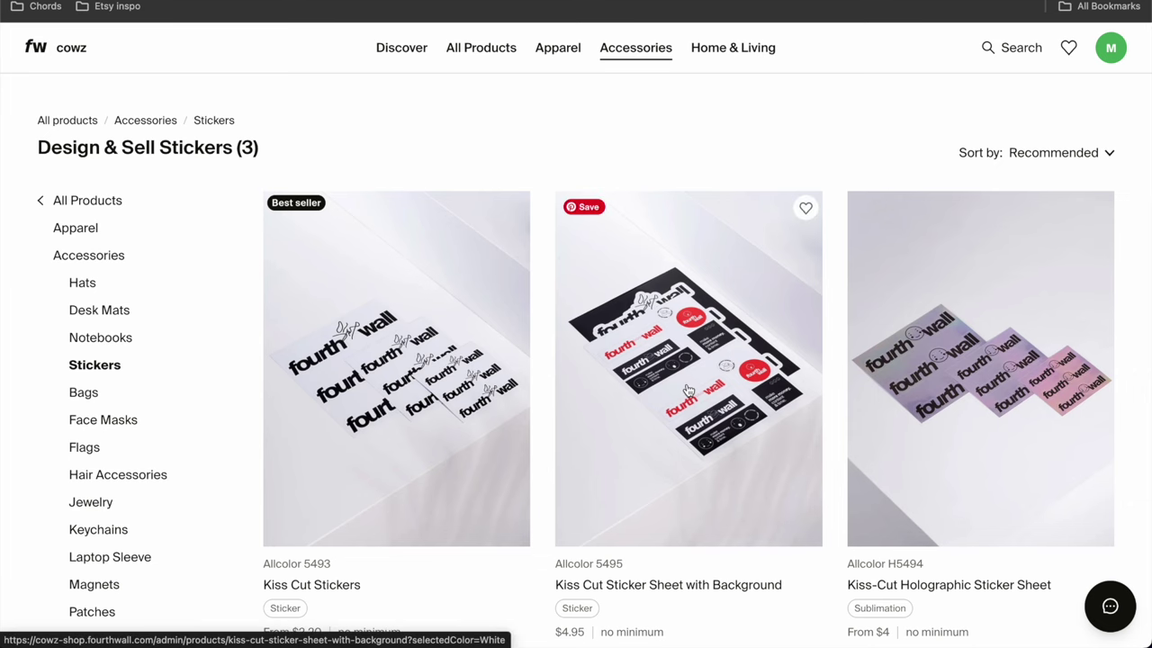
# Step: Open the product page of the Kiss Cut Sticker Sheet with Background
pyautogui.click(546, 241)
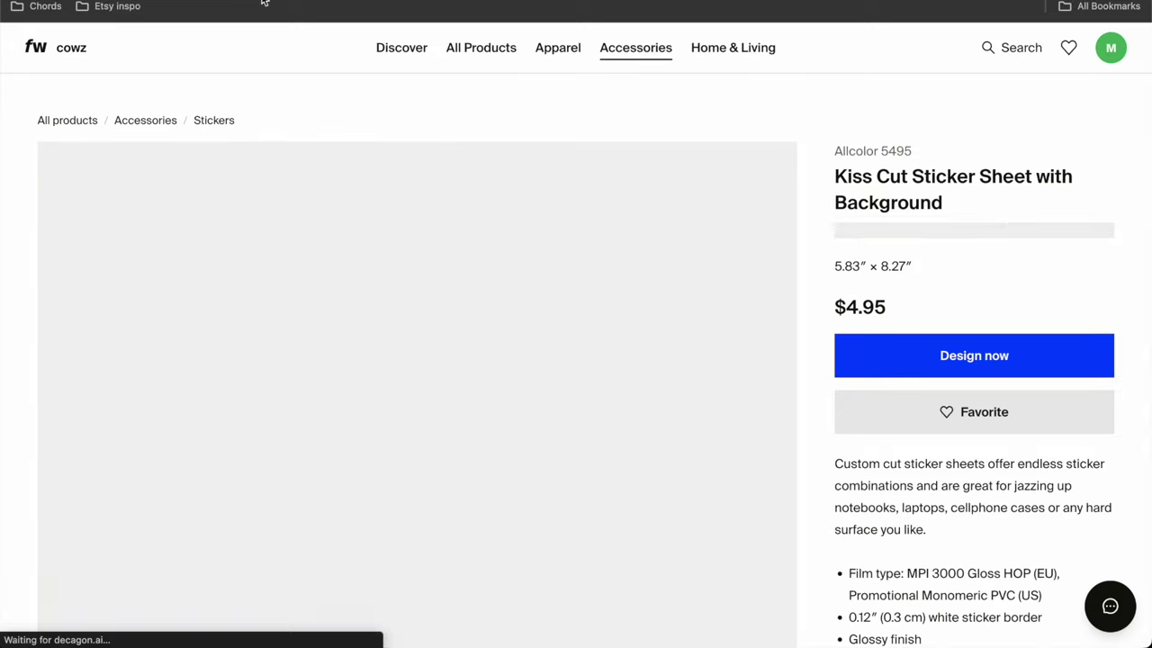
pyautogui.hotkey('alt', 'Left')
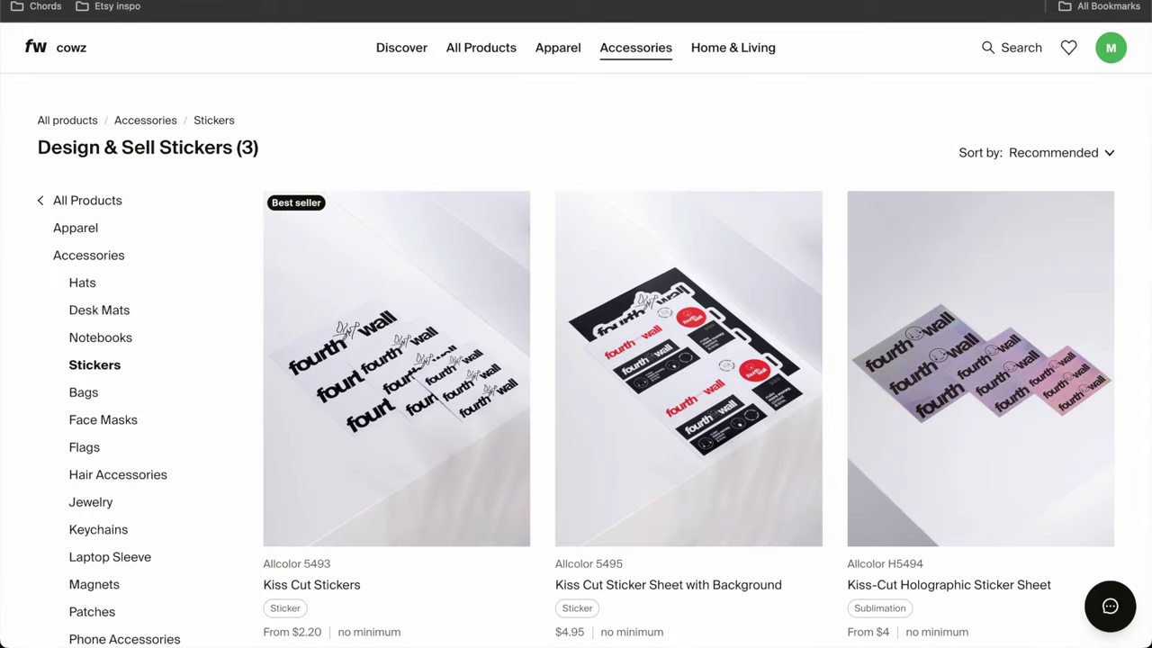
pyautogui.hotkey('alt', 'Right')
pyautogui.click(915, 369)
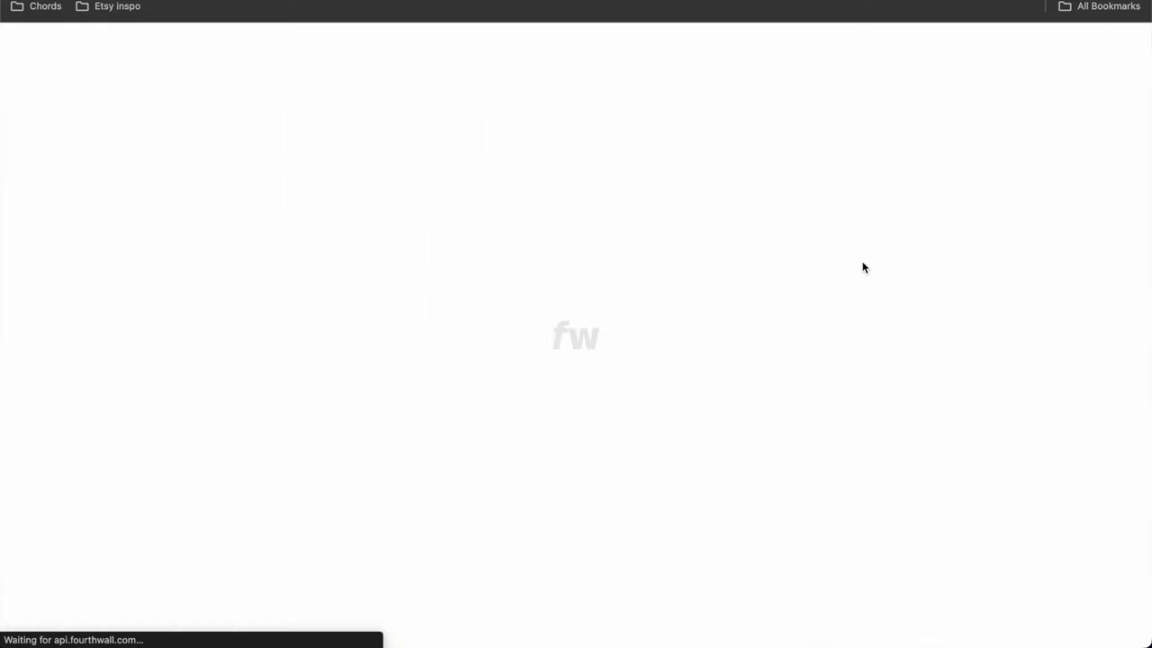
pyautogui.hotkey('alt', 'Left')
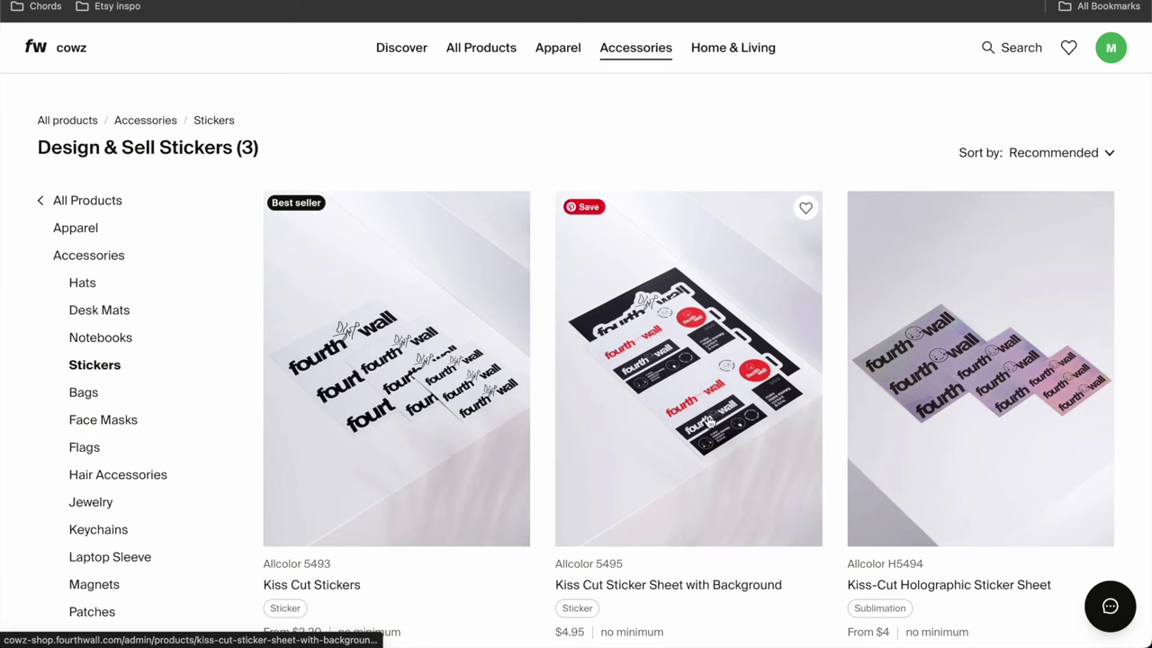
pyautogui.click(755, 298)
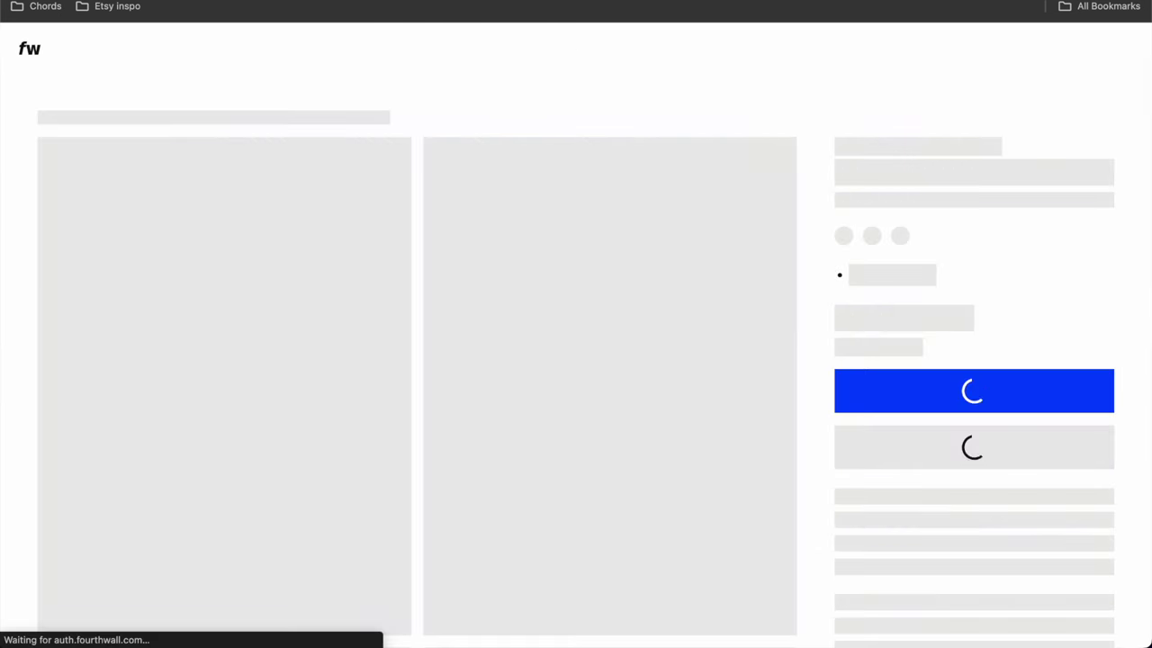
# Step: Examine the sticker sheet's dimensions, material details and shipping regions
pyautogui.moveTo(835, 266); pyautogui.dragTo(909, 266)
pyautogui.scroll(-3, 907, 265)
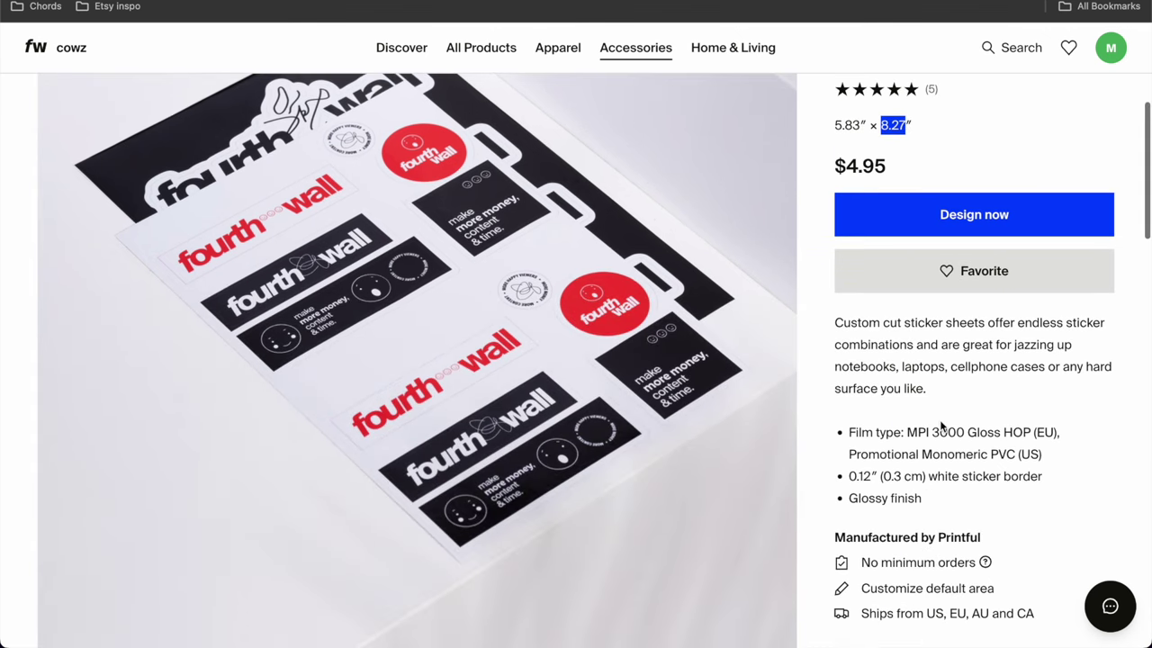
pyautogui.scroll(1, 941, 410)
pyautogui.scroll(-1, 940, 420)
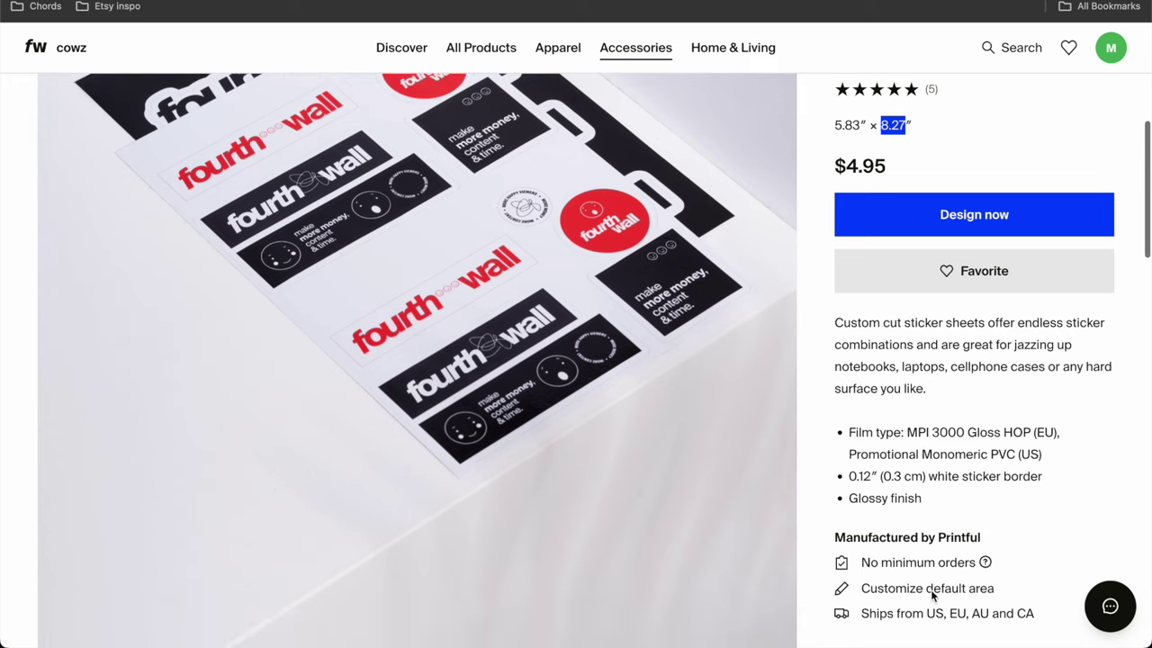
pyautogui.moveTo(894, 613); pyautogui.dragTo(1035, 613)
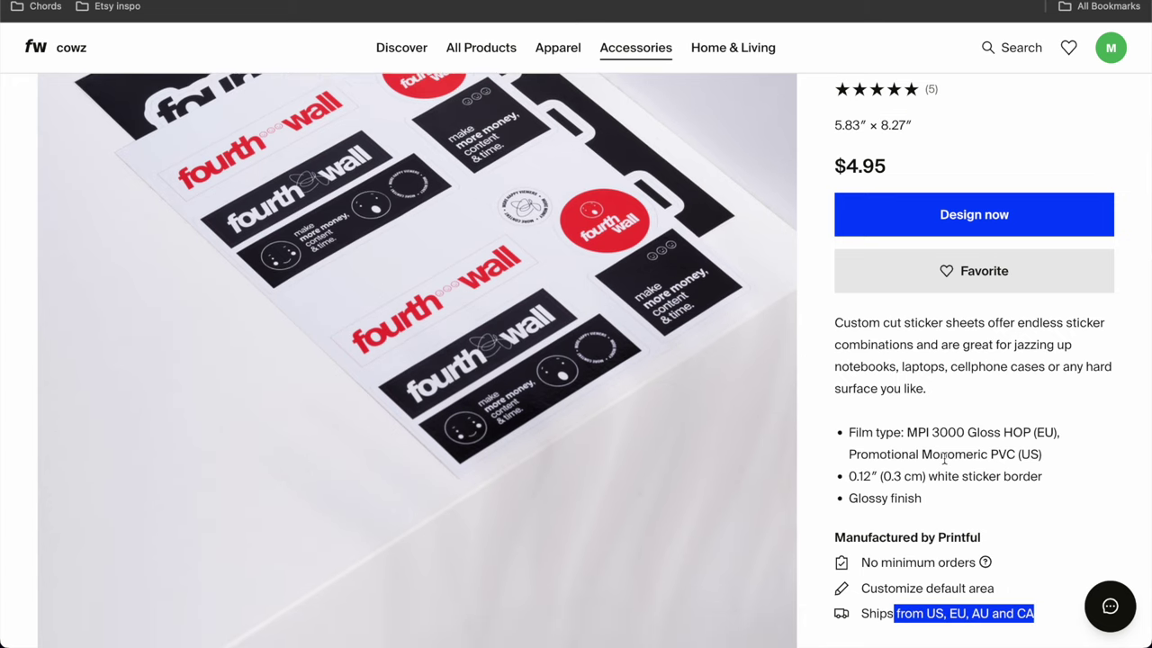
# Step: Calculate the sticker sheet's width in pixels as 5.83x300 in a new browser tab
pyautogui.scroll(3, 945, 452)
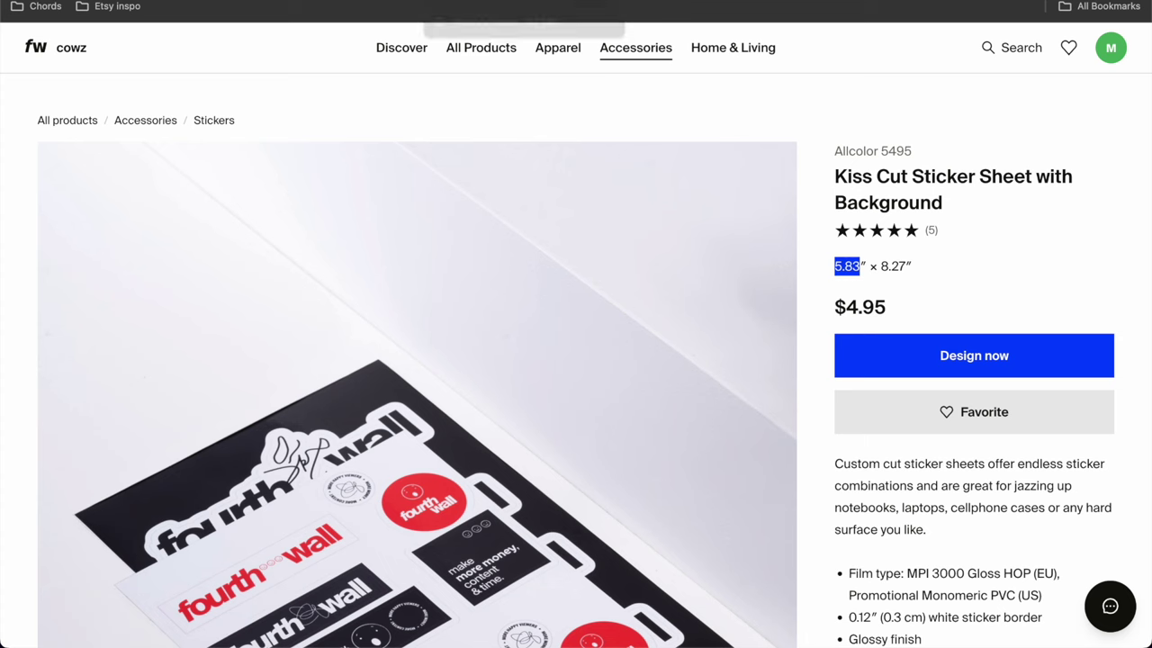
pyautogui.click(1077, 3)
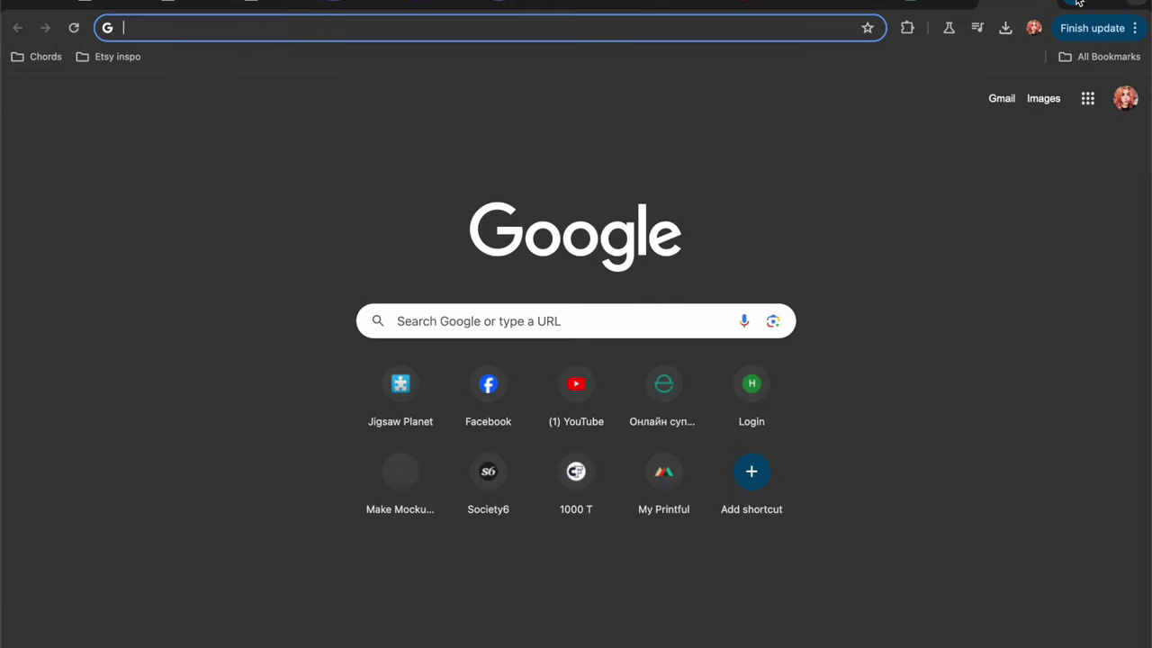
pyautogui.write('5.83')
pyautogui.write('/300')
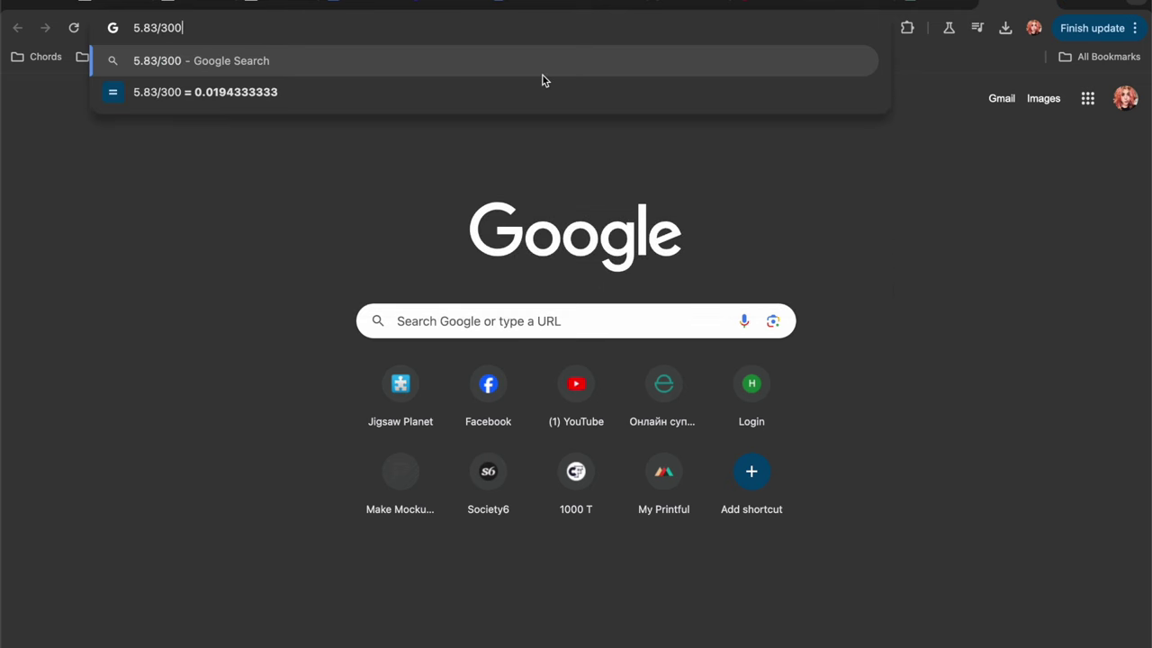
pyautogui.press('BackSpace')
pyautogui.press('BackSpace')
pyautogui.press('BackSpace')
pyautogui.press('BackSpace')
pyautogui.write('x300')
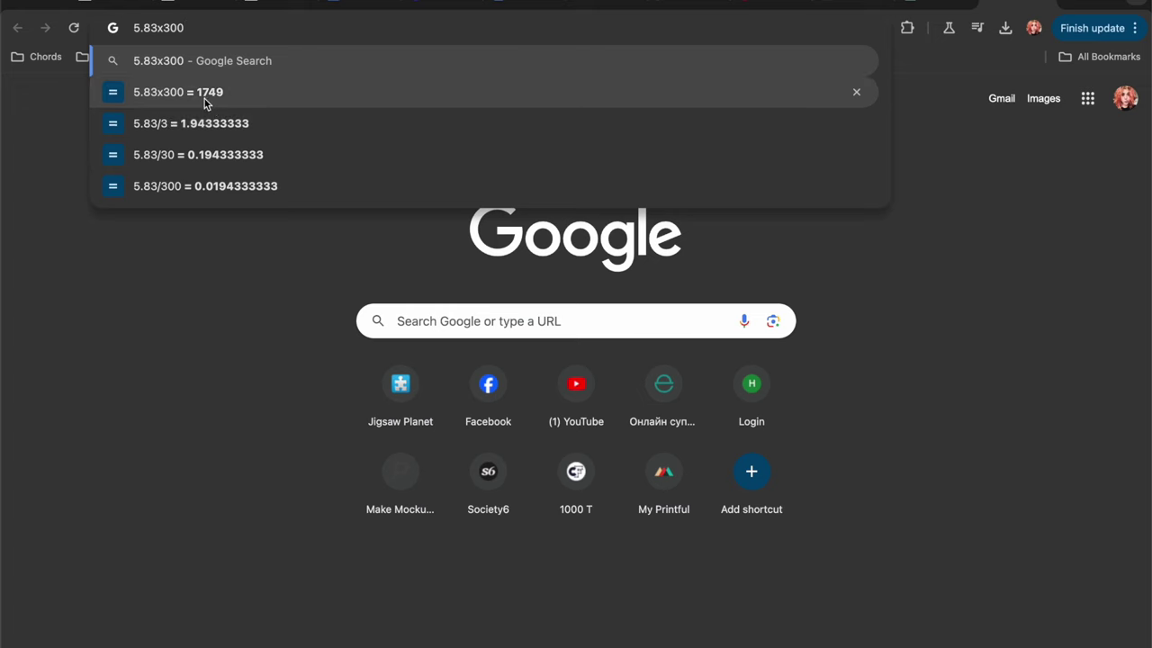
# Step: Switch to Canva and start a custom-size design with a width of 1749 px
pyautogui.click(410, 11)
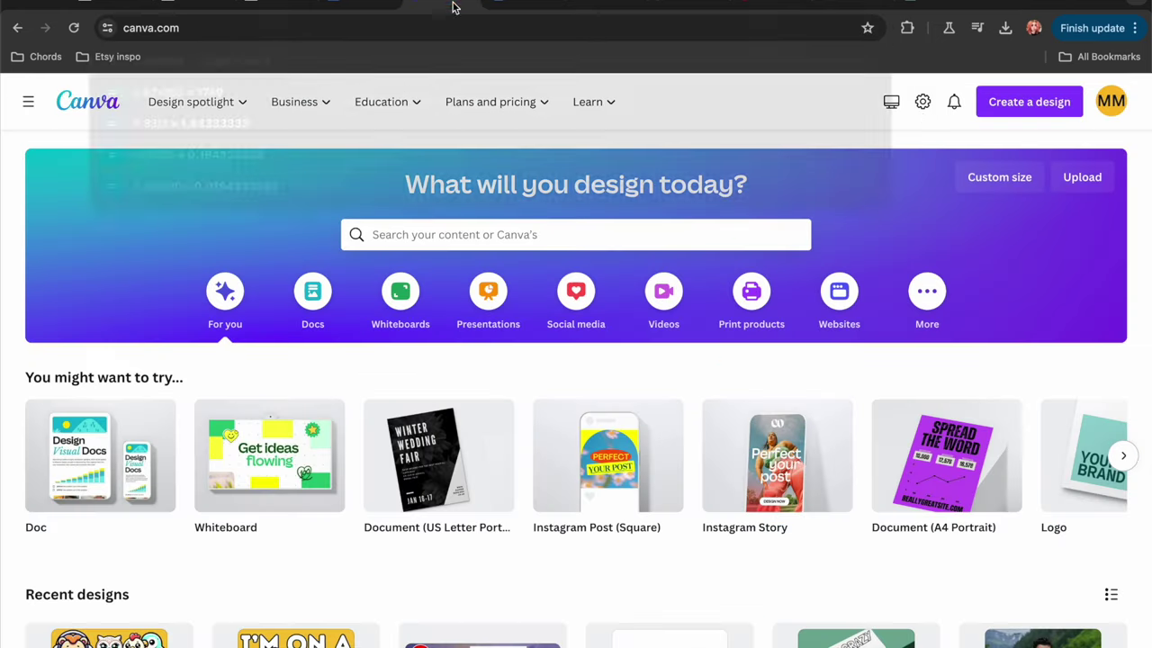
pyautogui.click(1011, 104)
pyautogui.click(838, 583)
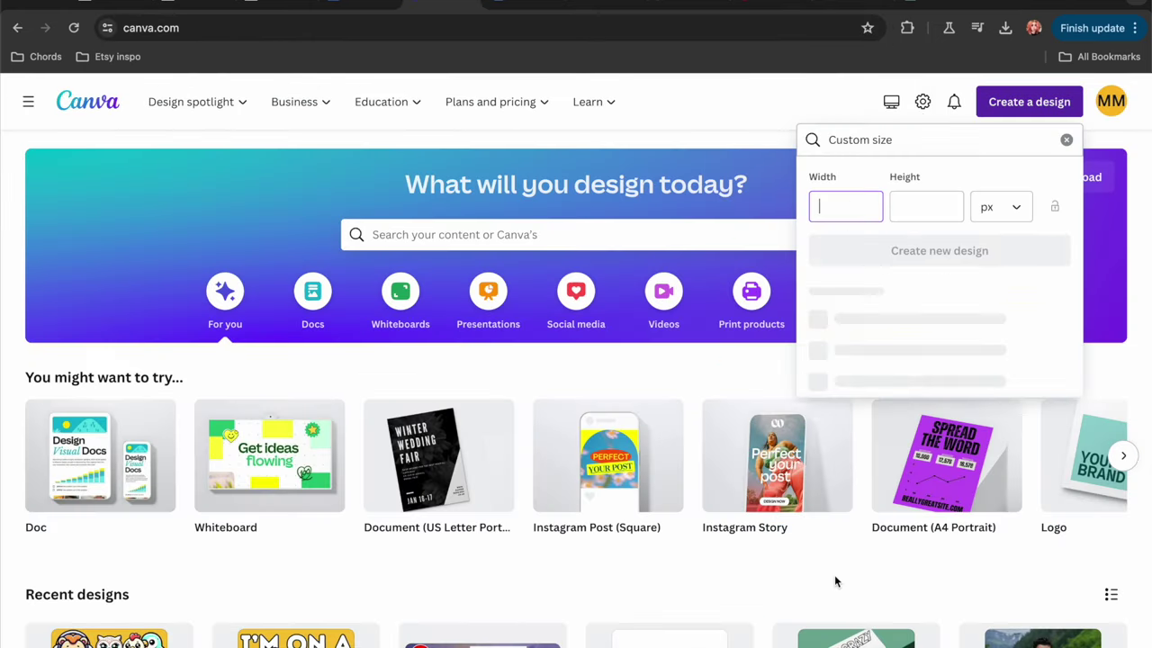
pyautogui.write('1749')
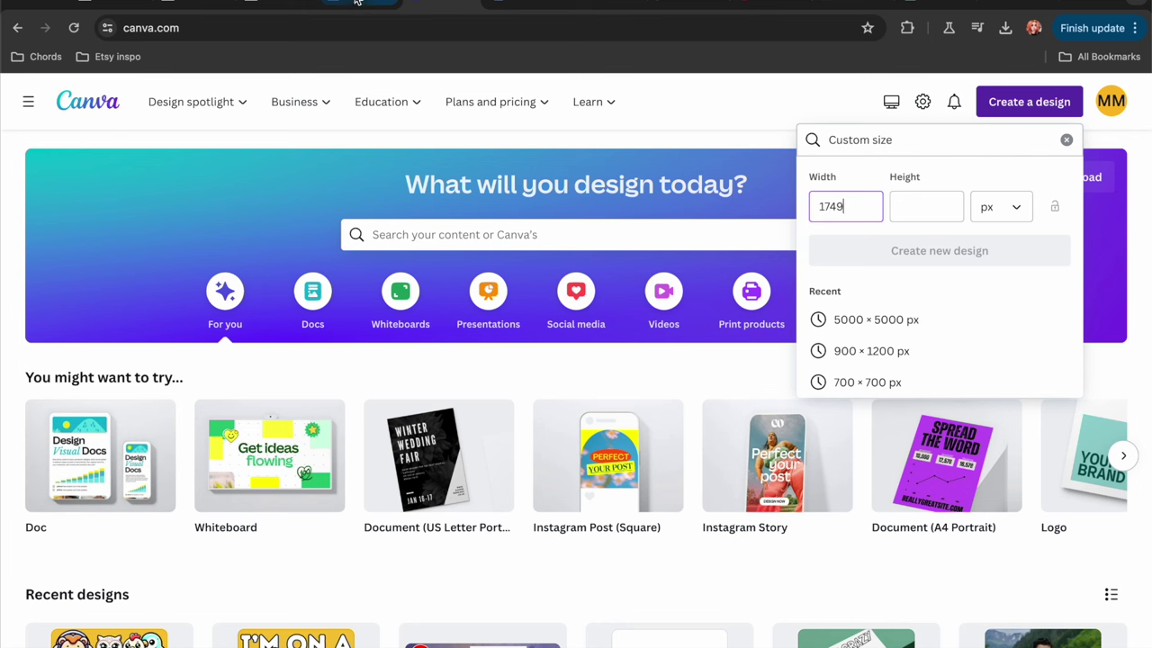
# Step: Check the sheet's height on the product page, calculate 8.27x300, and set the Canva design's height to 2481 px
pyautogui.click(319, 4)
pyautogui.click(270, 5)
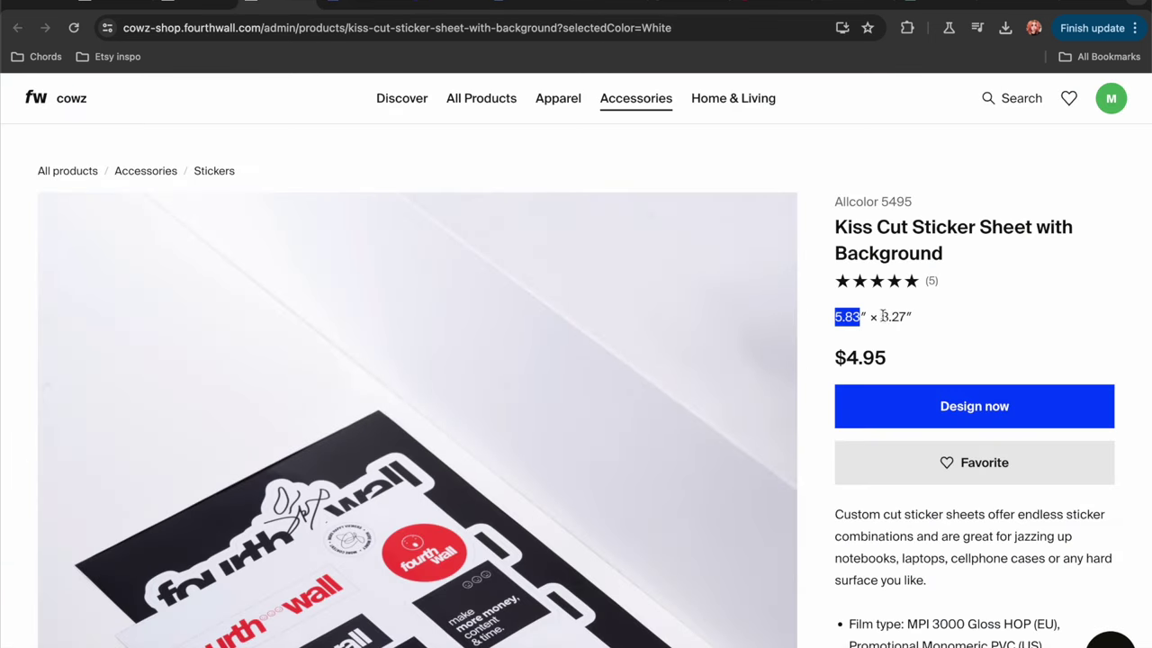
pyautogui.click(999, 2)
pyautogui.write('5.83x300')
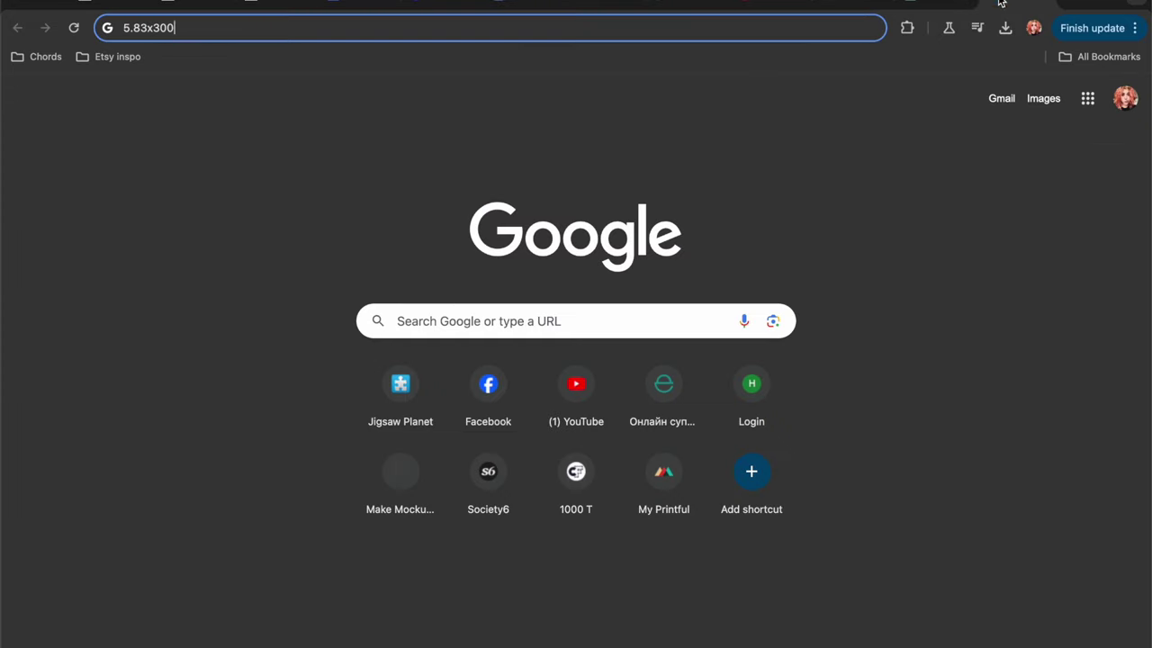
pyautogui.write('8.27')
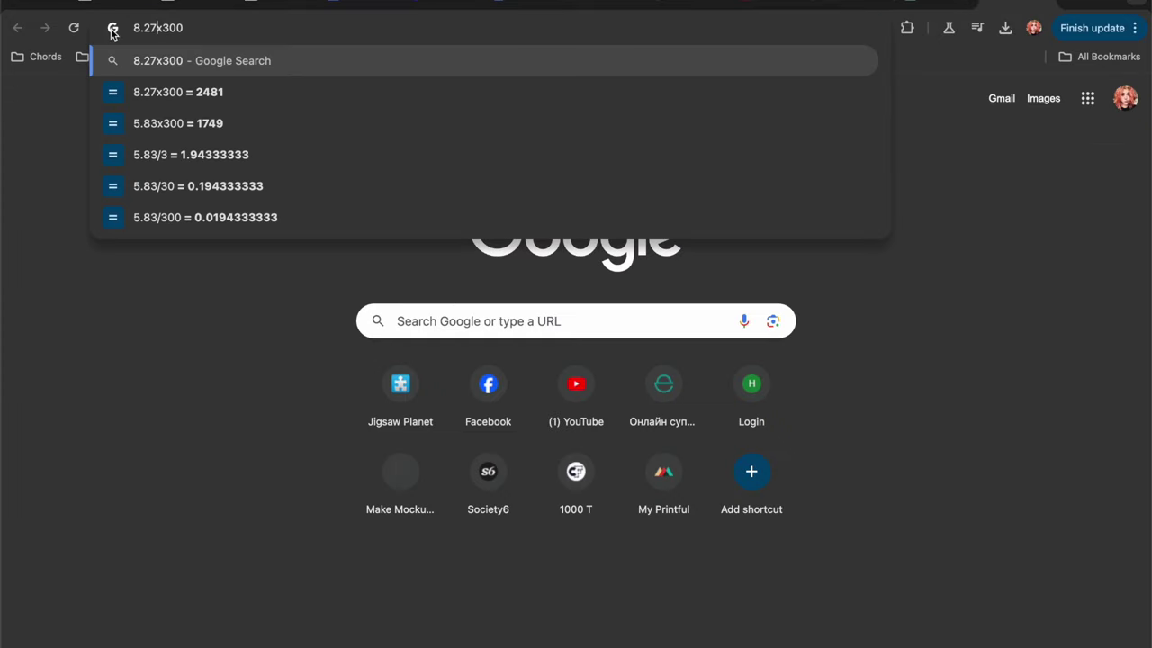
pyautogui.click(423, 11)
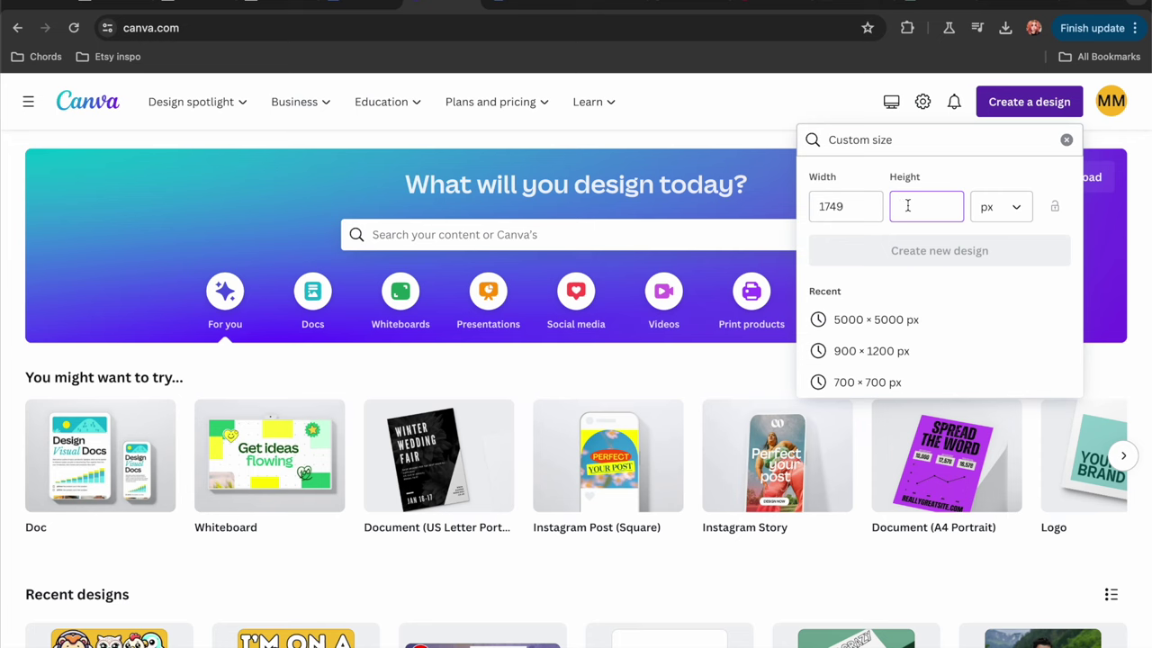
pyautogui.write('2481')
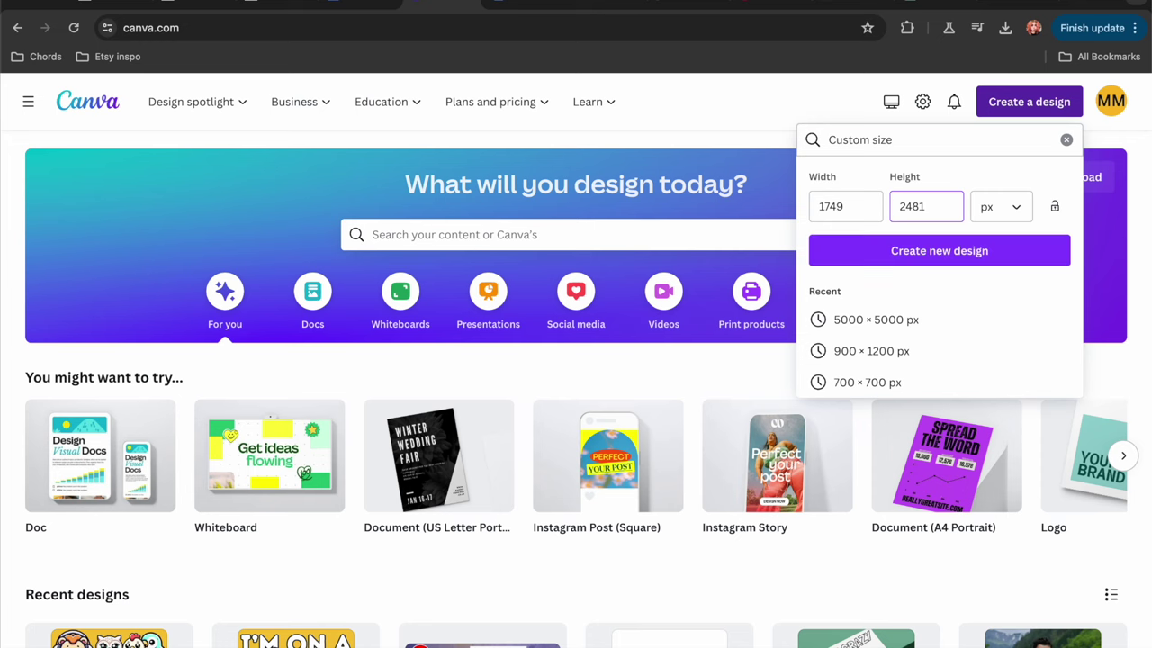
# Step: Copy the width value 1749 and calculate 1749x2 with Google in a new browser tab
pyautogui.click(825, 210)
pyautogui.hotkey('ctrl', 'c')
pyautogui.click(1072, 5)
pyautogui.hotkey('ctrl', 'v')
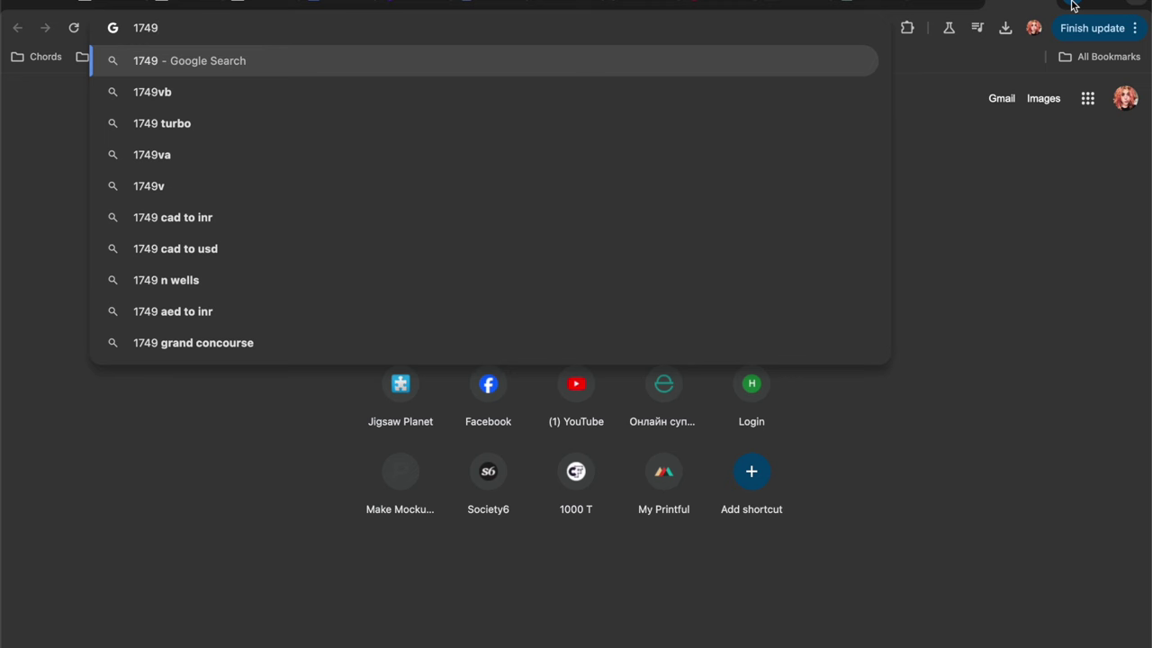
pyautogui.write('x2')
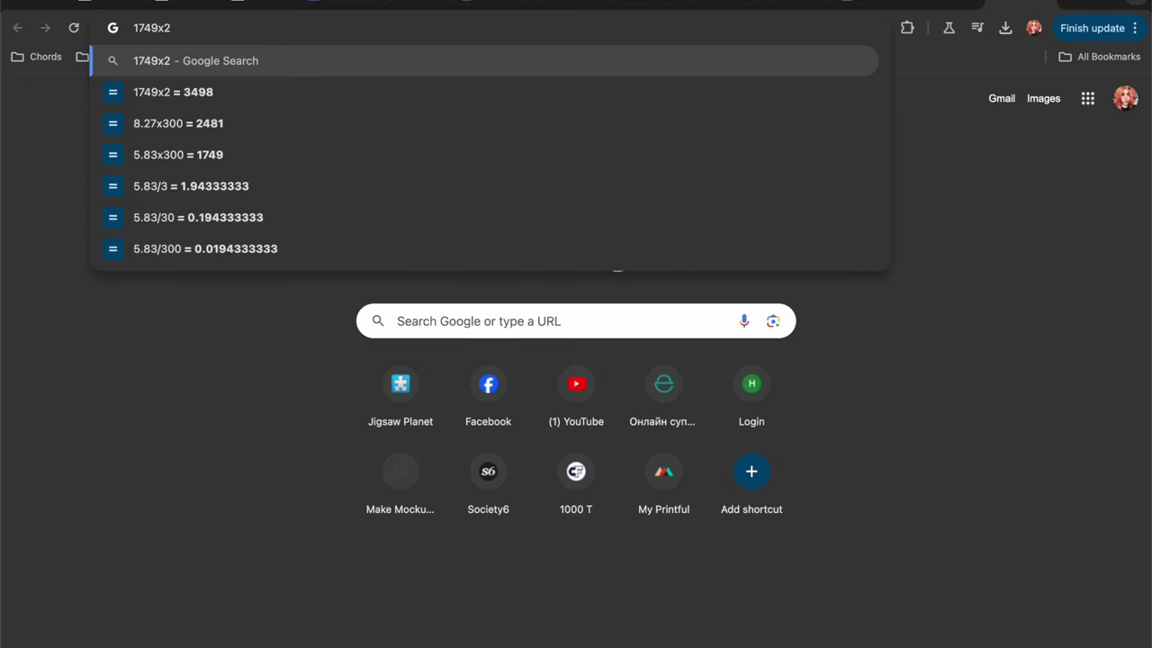
pyautogui.click(216, 97)
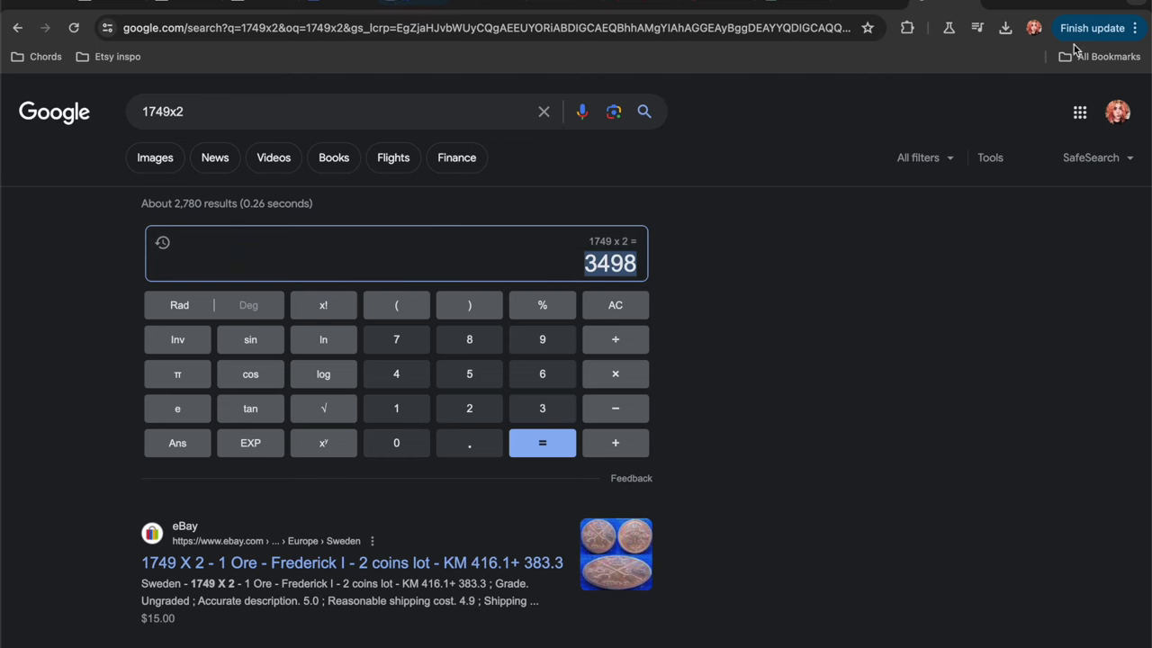
# Step: Return to Canva and start a new custom-size design with a width of 3498 px
pyautogui.rightClick(1082, 6)
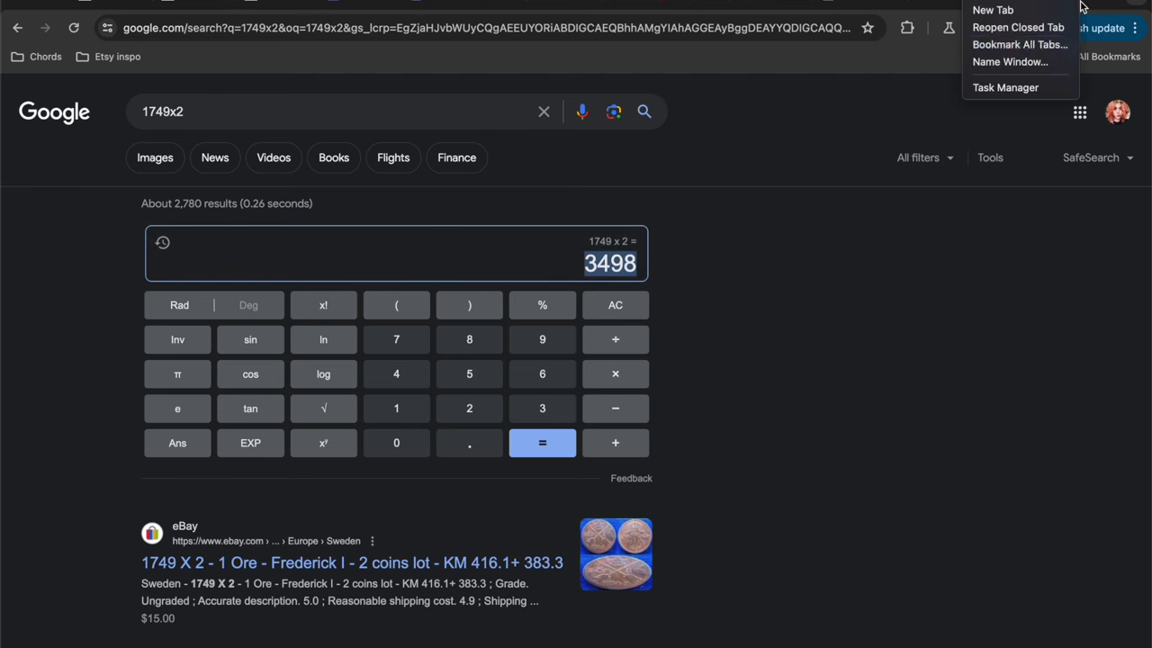
pyautogui.click(1029, 28)
pyautogui.click(1012, 106)
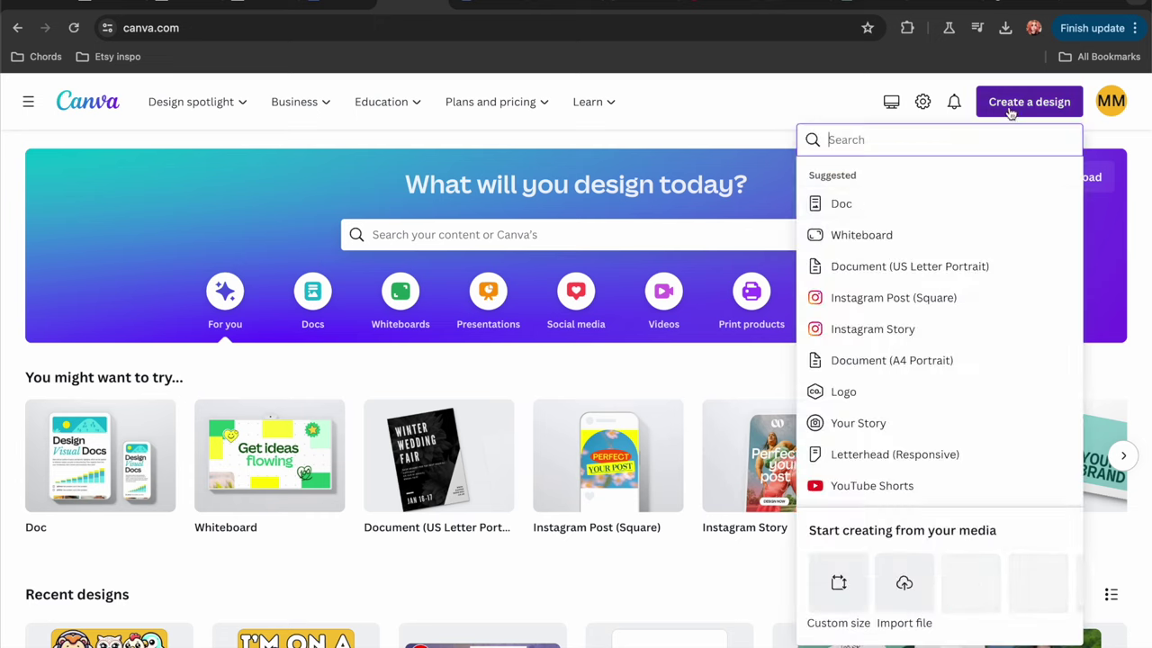
pyautogui.click(838, 583)
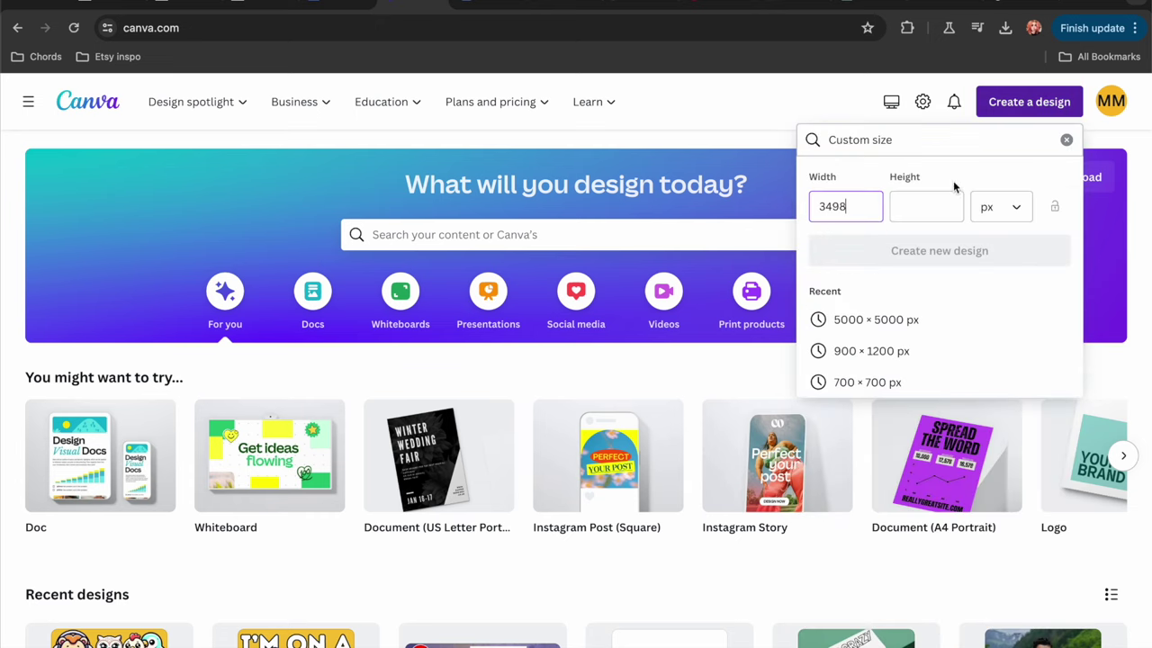
# Step: Calculate 8.27x300 with Google and multiply the result by 2
pyautogui.click(959, 3)
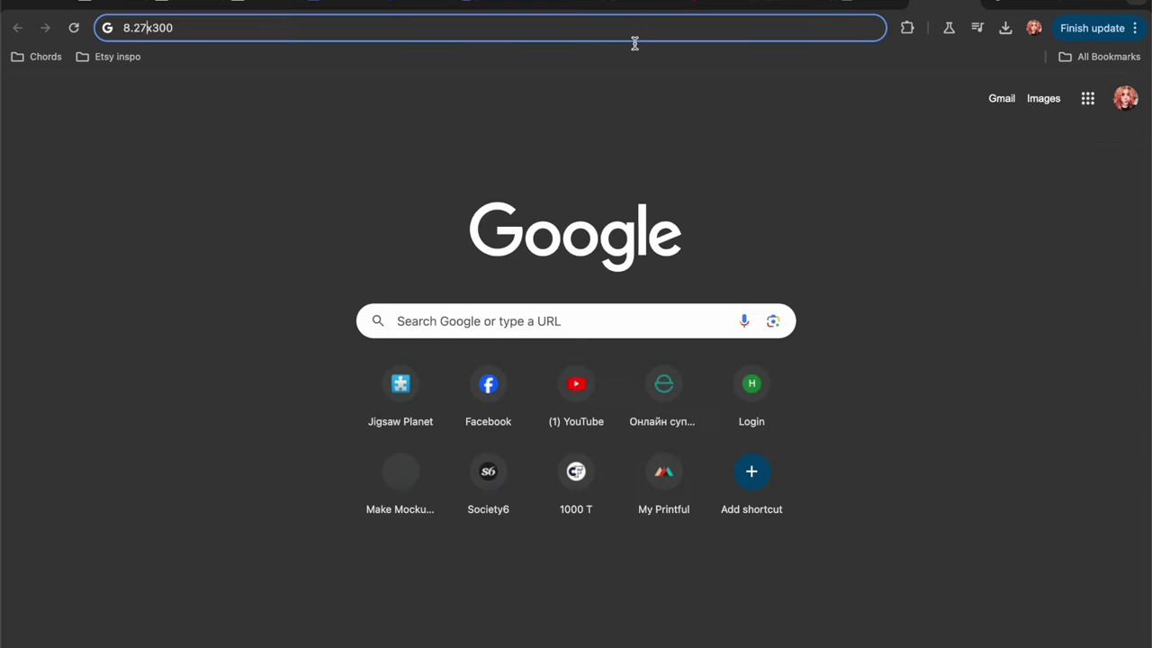
pyautogui.click(207, 36)
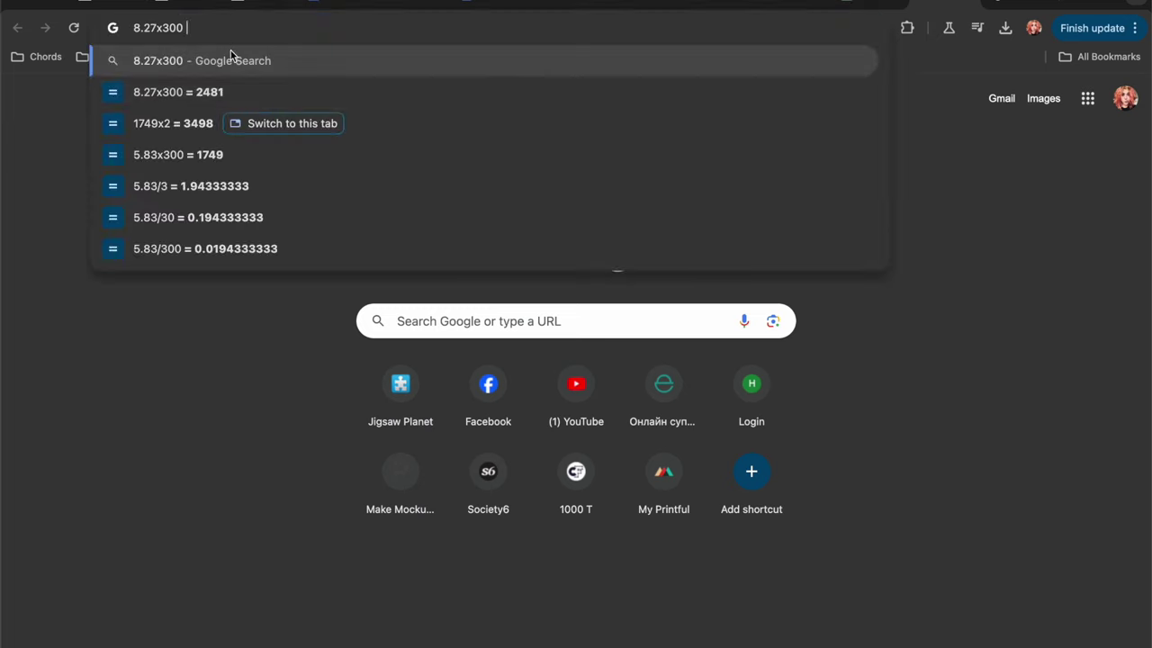
pyautogui.click(232, 94)
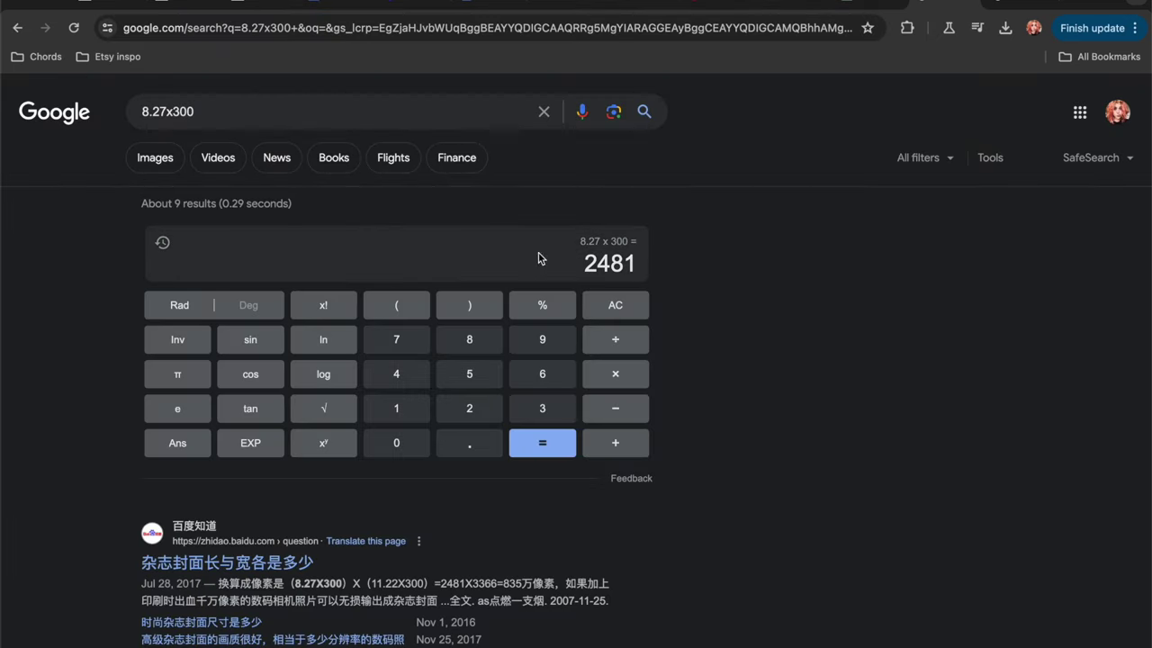
pyautogui.click(615, 382)
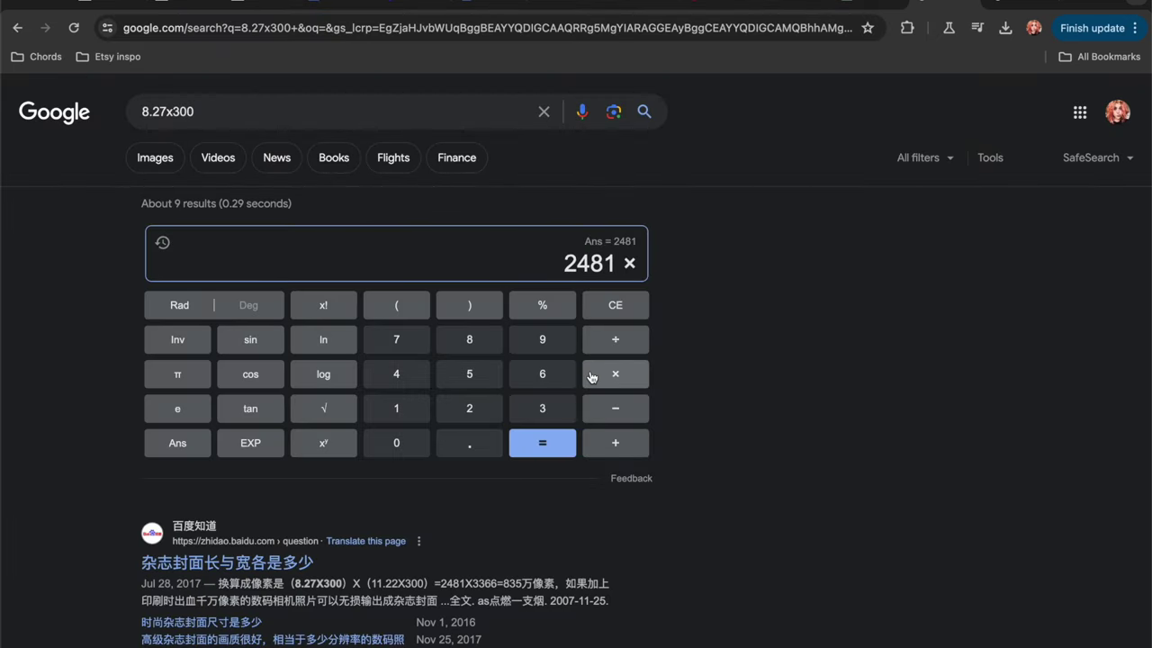
pyautogui.press('Return')
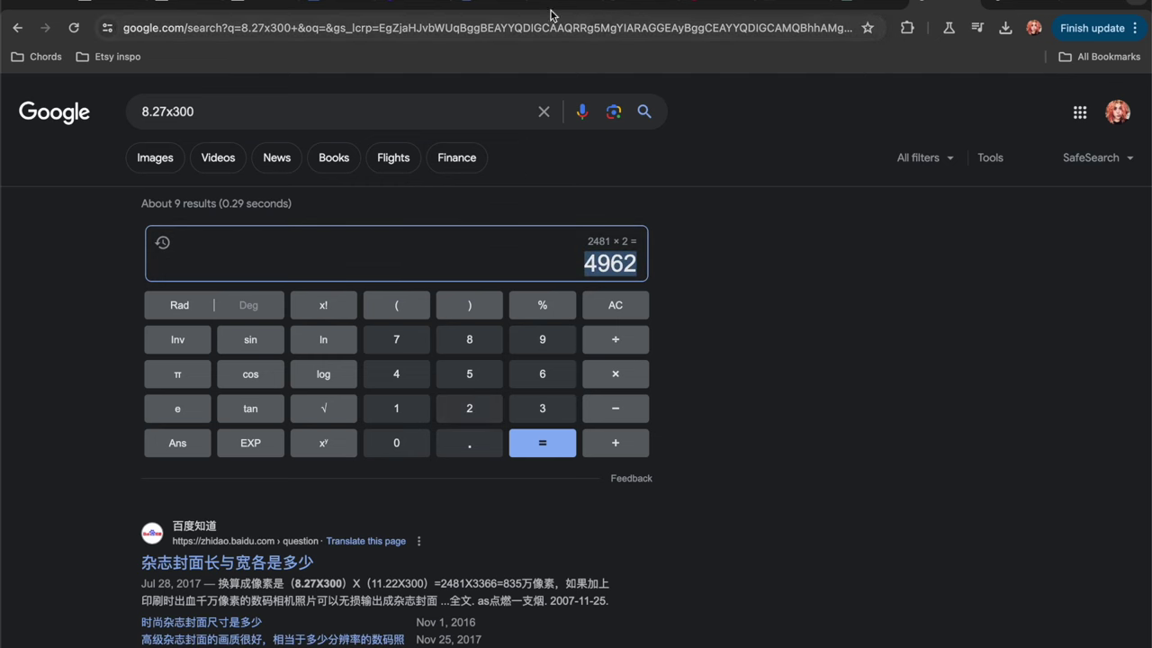
# Step: Set the custom design's height to 4962 px in Canva and create the new design
pyautogui.click(404, 3)
pyautogui.write('4962')
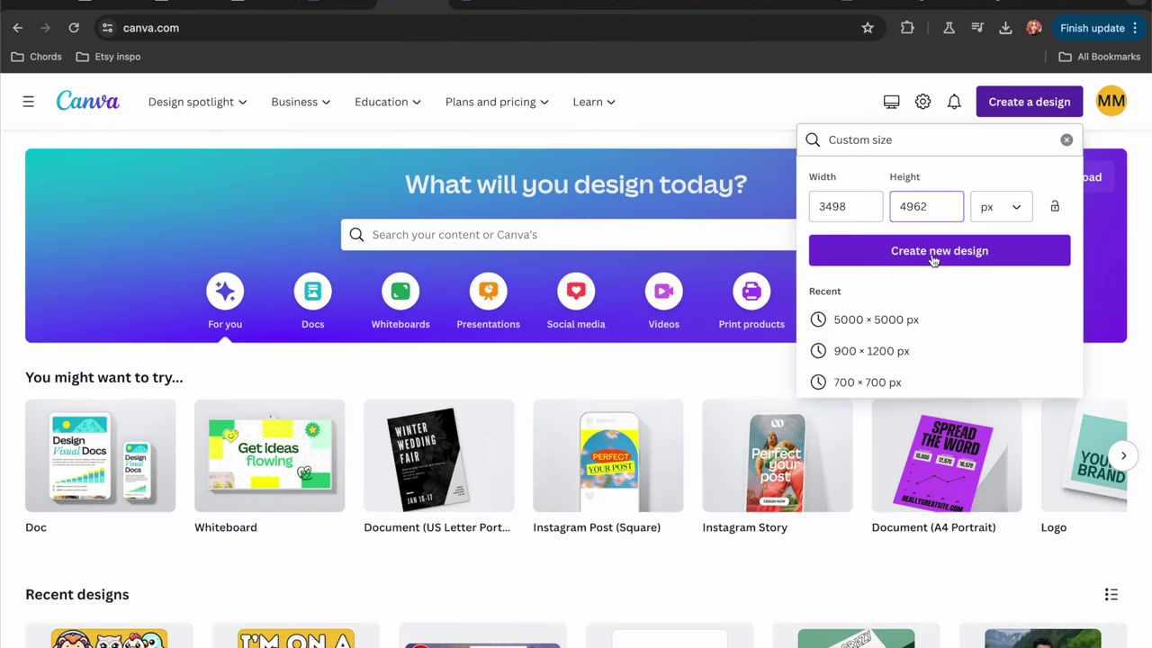
pyautogui.click(931, 255)
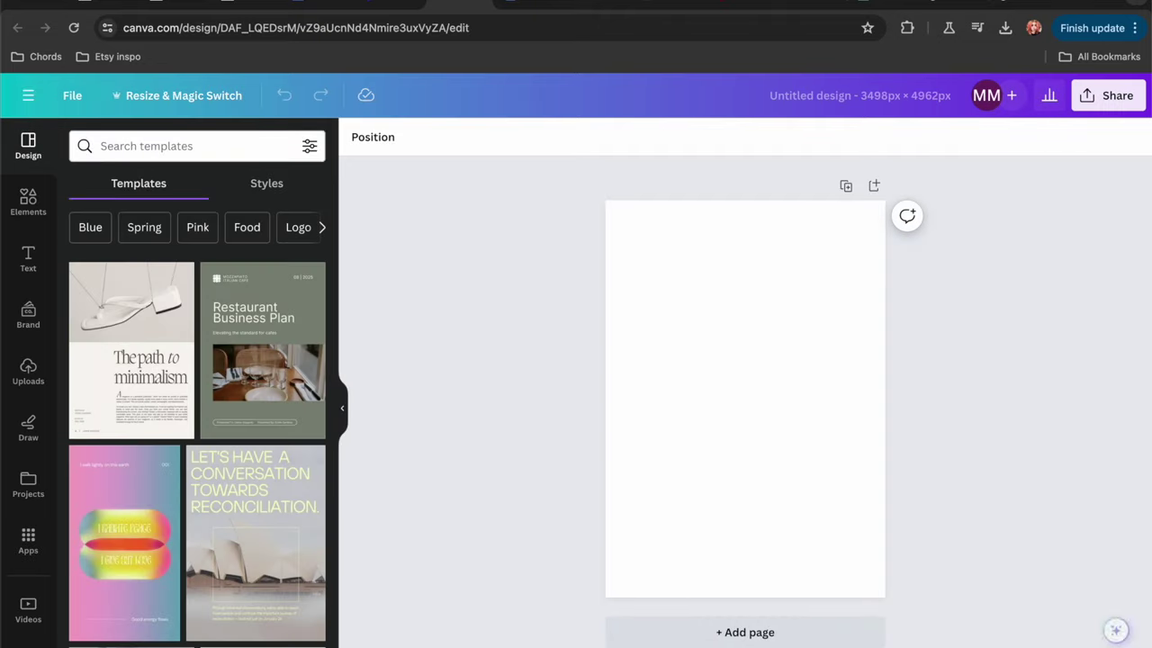
# Step: Add the six uploaded kawaii cow images to the page: ice cream, coffee, headphones, pizza, roller skates and skateboard
pyautogui.click(28, 373)
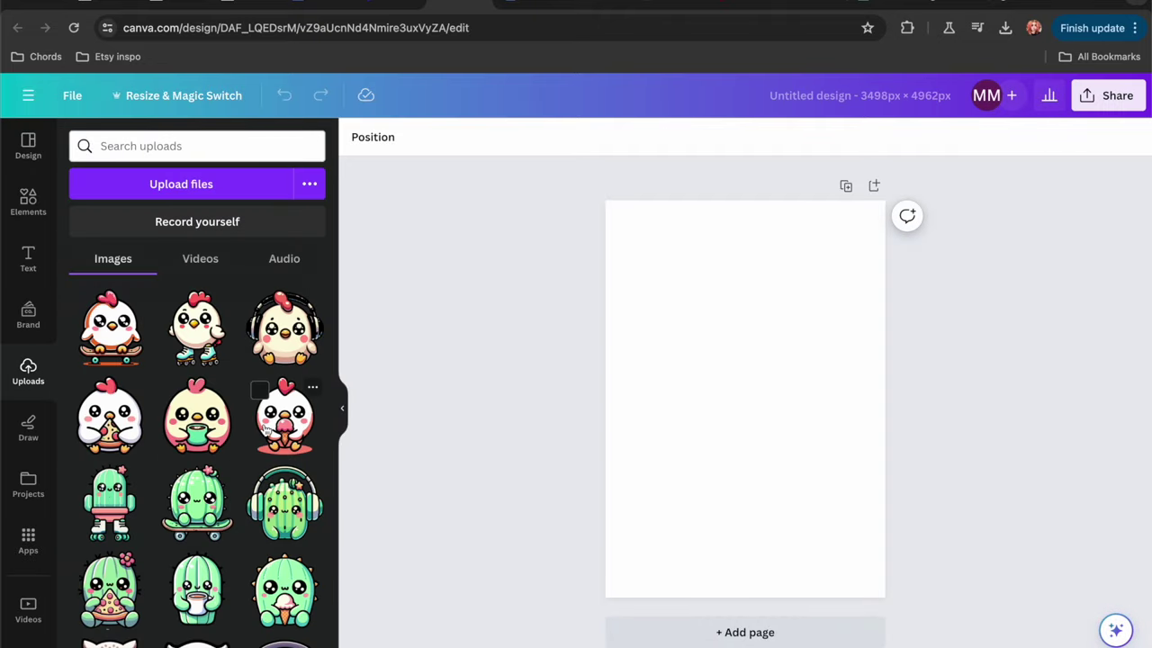
pyautogui.scroll(-10, 265, 429)
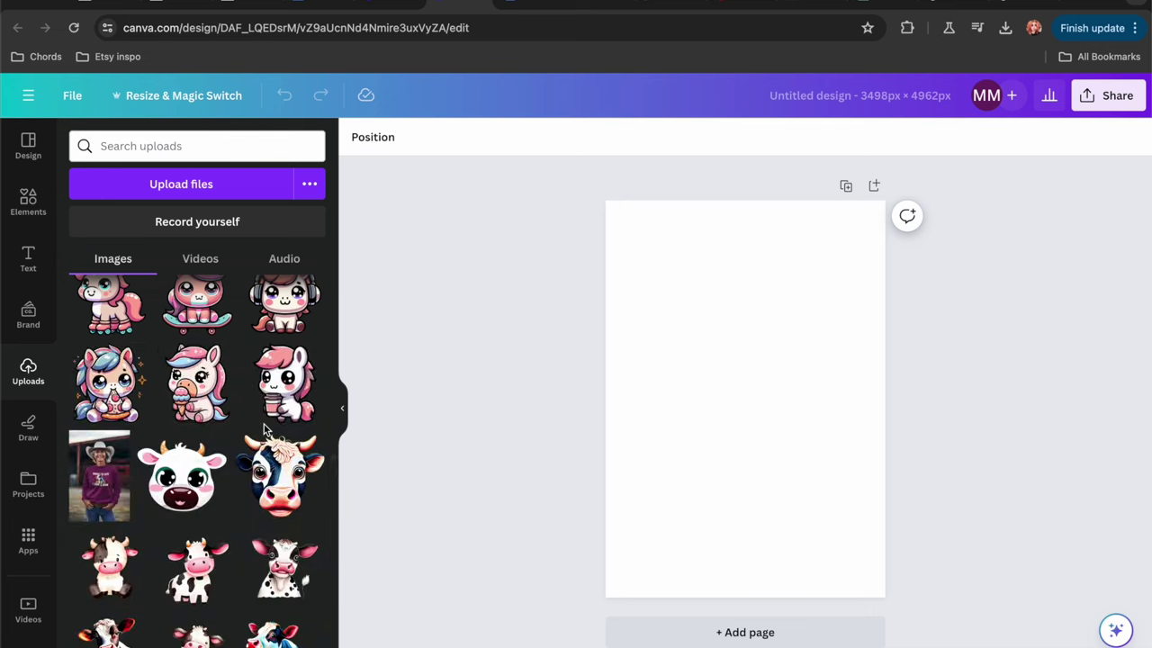
pyautogui.scroll(-15, 264, 424)
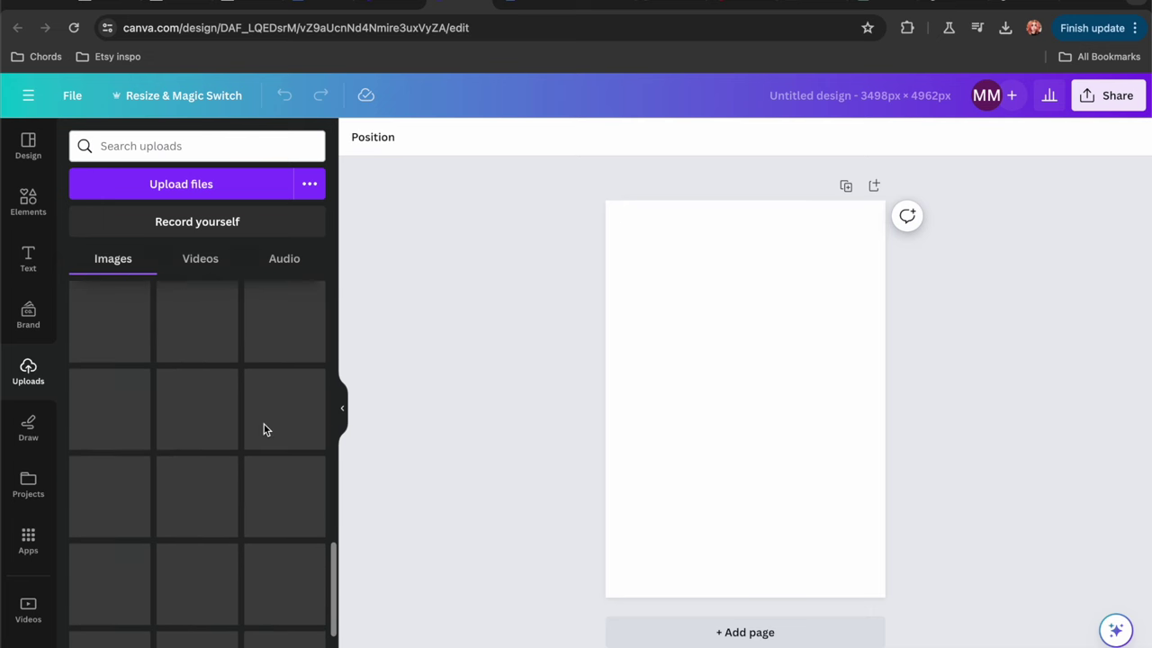
pyautogui.scroll(-3, 263, 424)
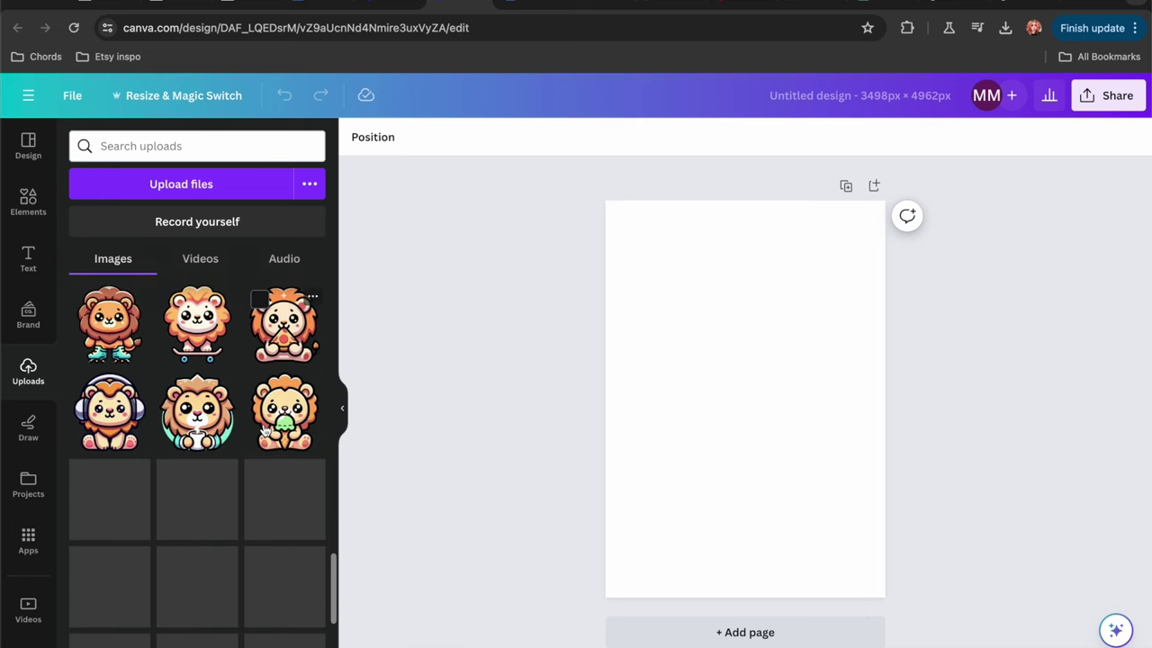
pyautogui.scroll(-2, 266, 430)
pyautogui.scroll(-1, 226, 481)
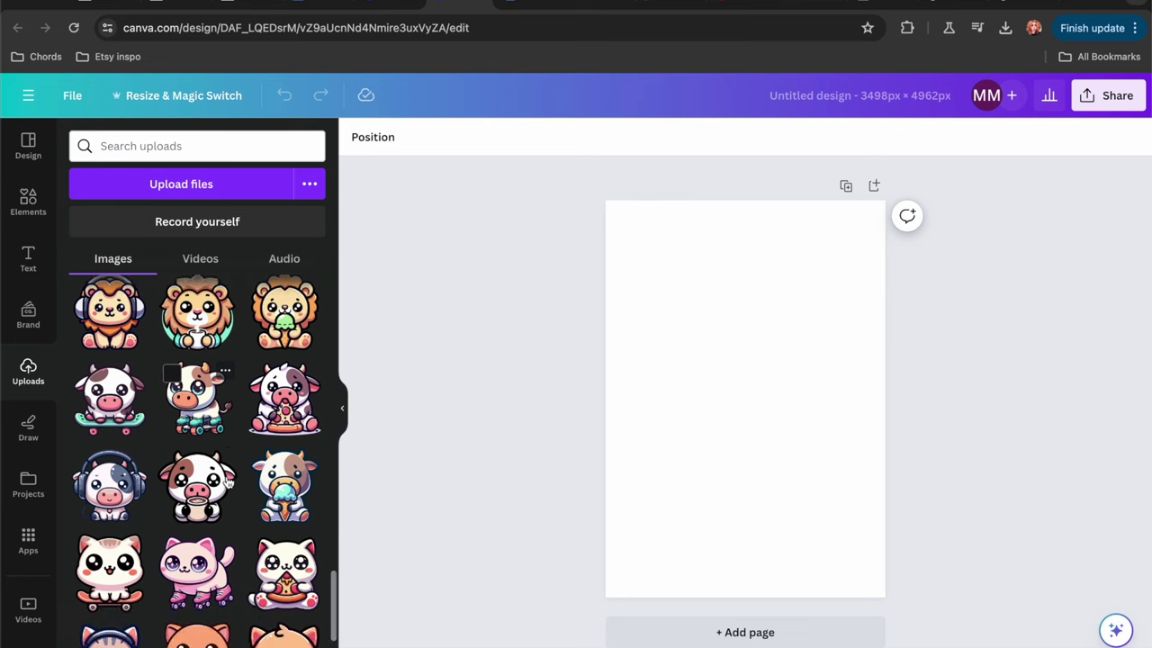
pyautogui.click(290, 496)
pyautogui.click(220, 491)
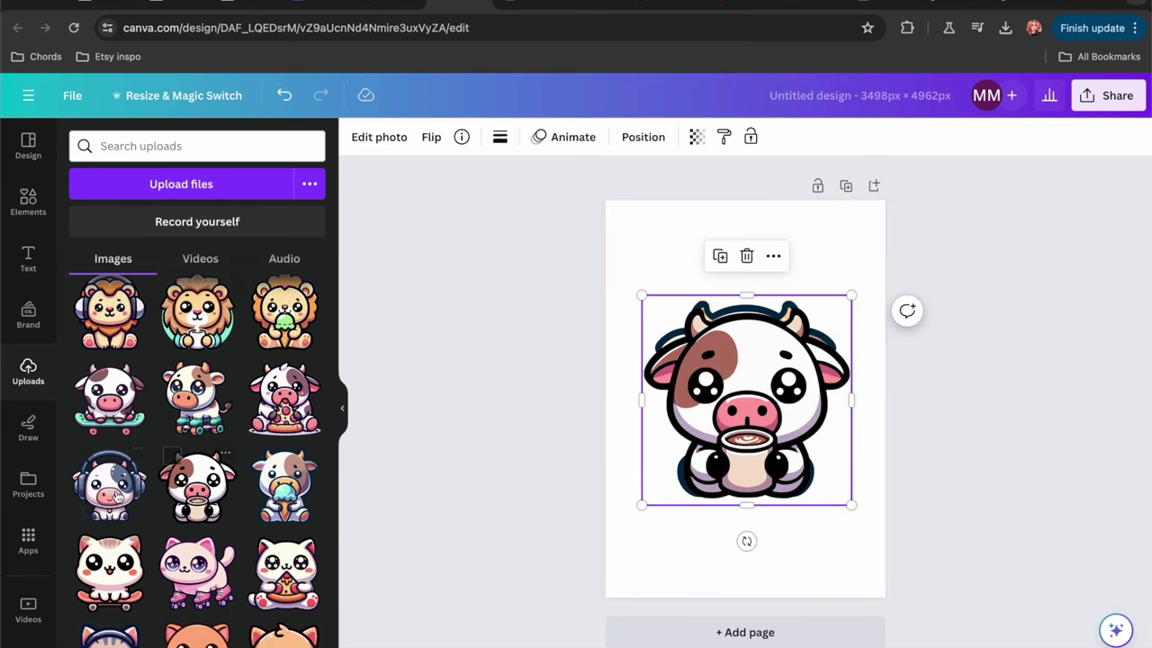
pyautogui.click(108, 486)
pyautogui.click(275, 409)
pyautogui.click(185, 409)
pyautogui.click(99, 408)
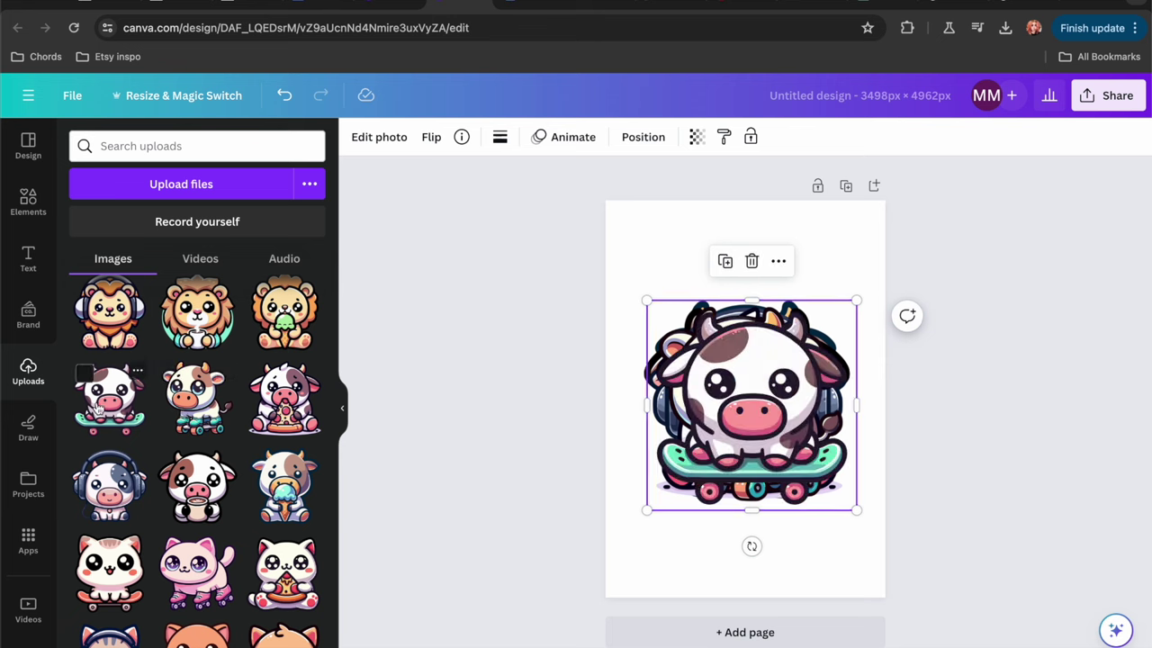
# Step: Shrink the skateboard cow to under half its size and place it in the page's lower-left corner
pyautogui.click(872, 403)
pyautogui.click(777, 402)
pyautogui.moveTo(855, 301); pyautogui.dragTo(751, 406)
pyautogui.moveTo(707, 460); pyautogui.dragTo(686, 541)
# Step: Shrink the roller-skating cow and place it in the page's lower-right corner
pyautogui.click(755, 409)
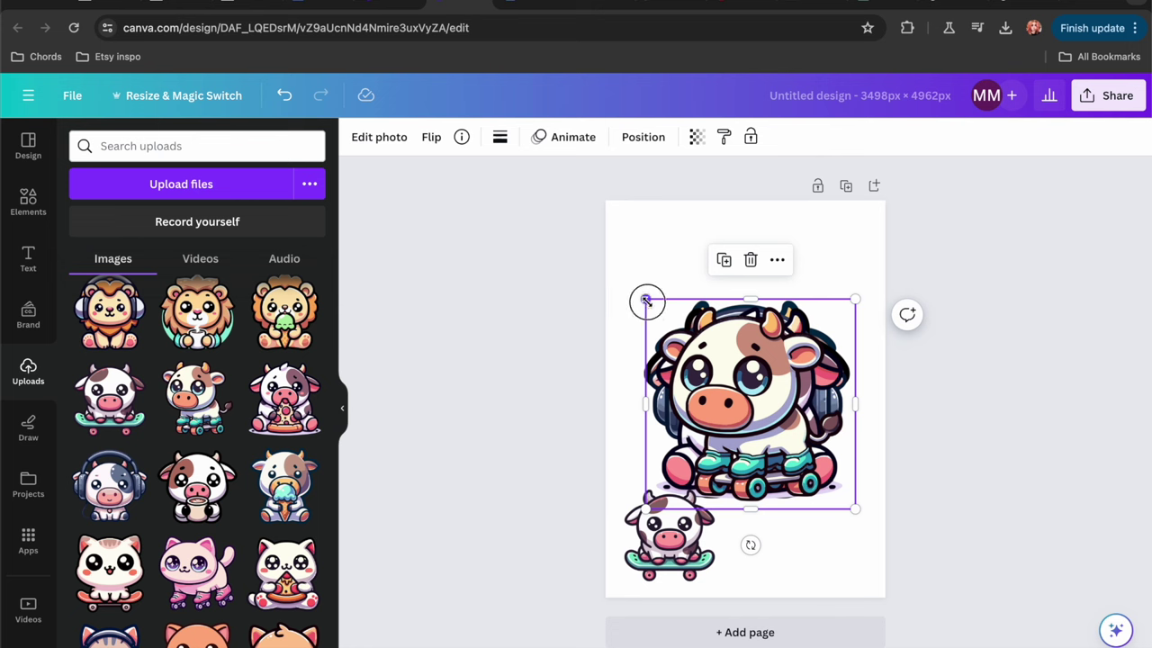
pyautogui.moveTo(646, 300); pyautogui.dragTo(736, 390)
pyautogui.moveTo(792, 457); pyautogui.dragTo(770, 424)
# Step: Shrink the pizza, headphones and coffee cows, placing pizza in the page's upper-left corner and headphones in the upper-right corner
pyautogui.click(801, 432)
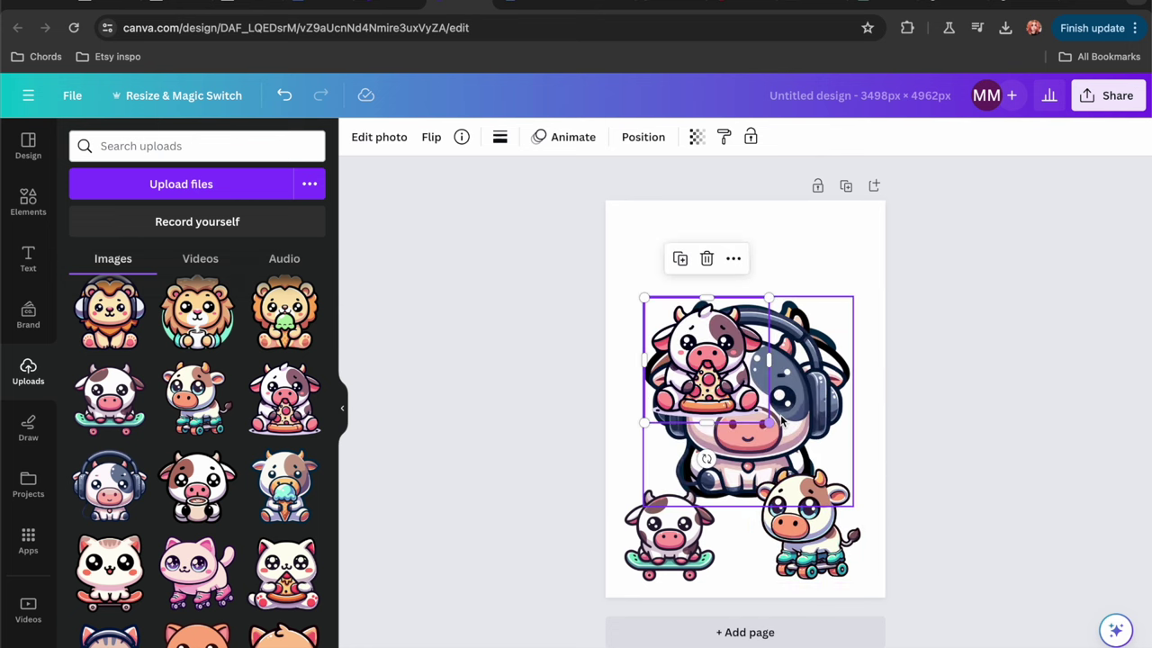
pyautogui.moveTo(711, 356); pyautogui.dragTo(759, 432)
pyautogui.click(661, 333)
pyautogui.moveTo(801, 473); pyautogui.dragTo(749, 397)
pyautogui.click(783, 358)
pyautogui.click(806, 396)
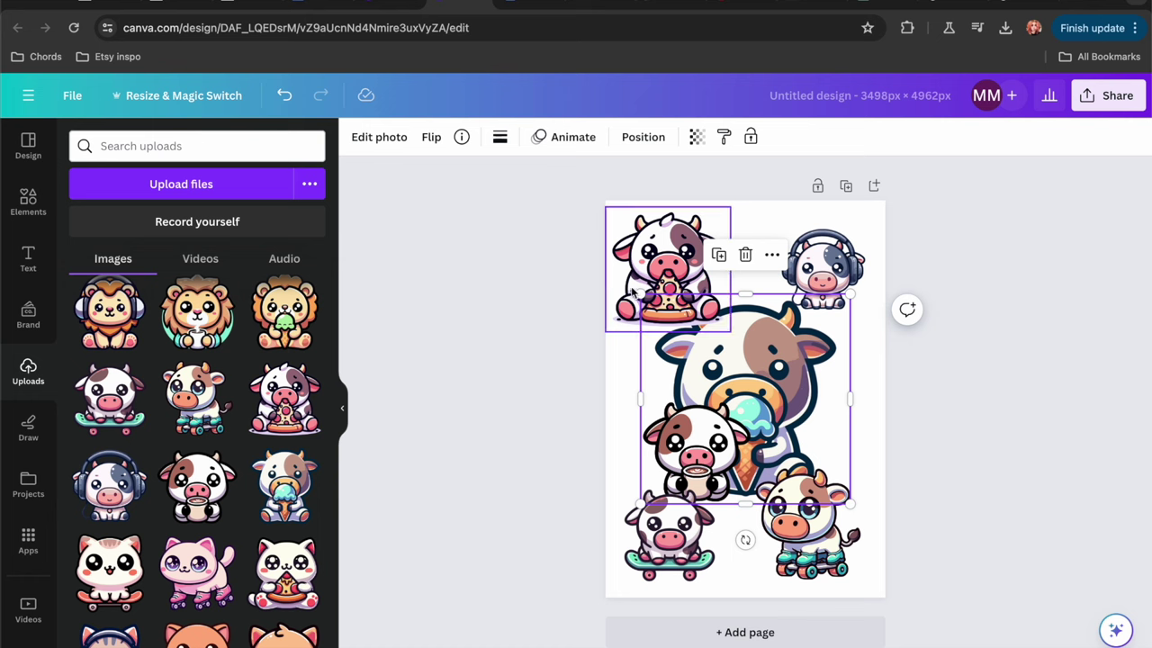
# Step: Shrink the ice cream cow and place it at the right of the middle row, with the coffee cow at its left
pyautogui.moveTo(641, 295); pyautogui.dragTo(720, 371)
pyautogui.moveTo(807, 447); pyautogui.dragTo(846, 400)
pyautogui.moveTo(708, 461); pyautogui.dragTo(682, 416)
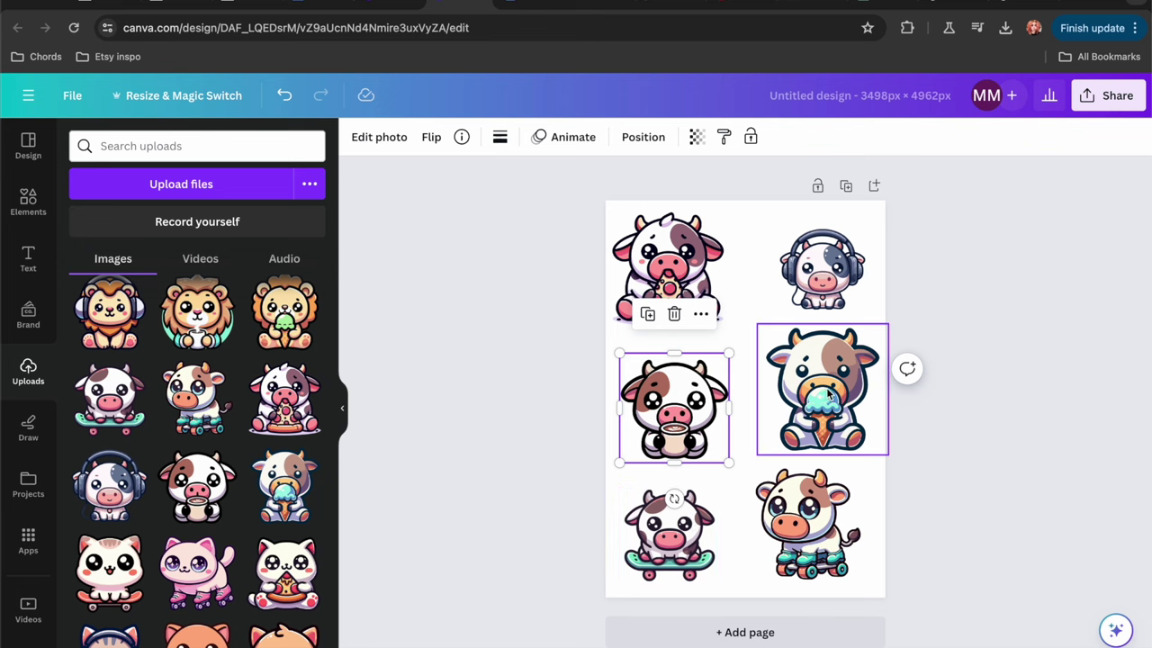
pyautogui.click(668, 540)
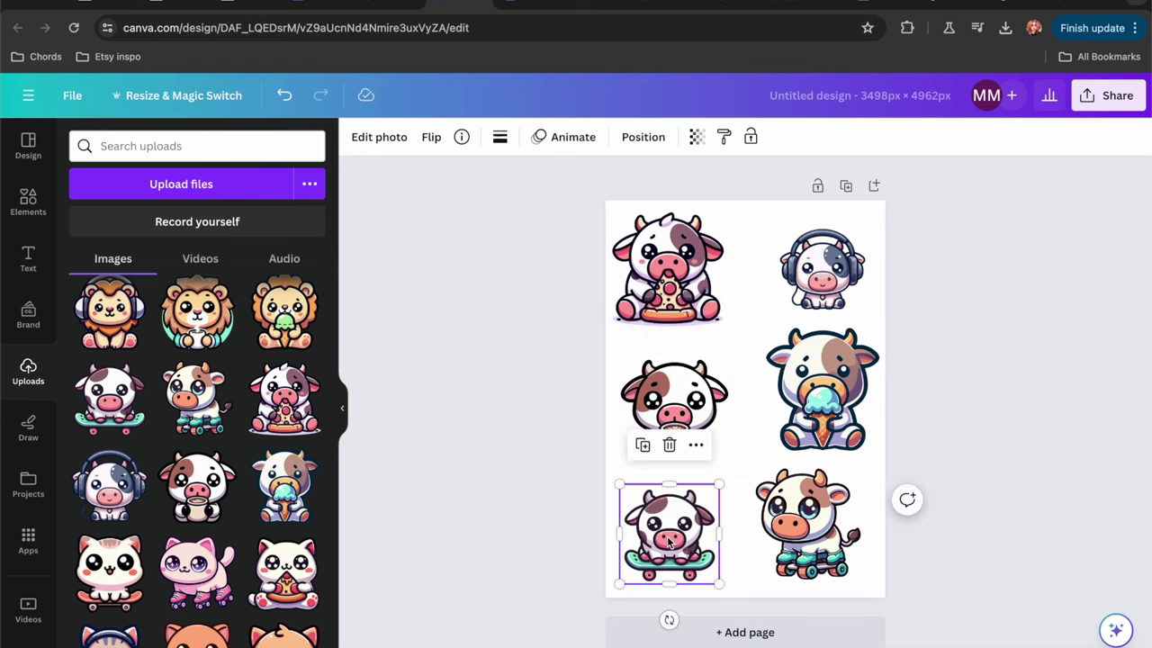
pyautogui.click(948, 393)
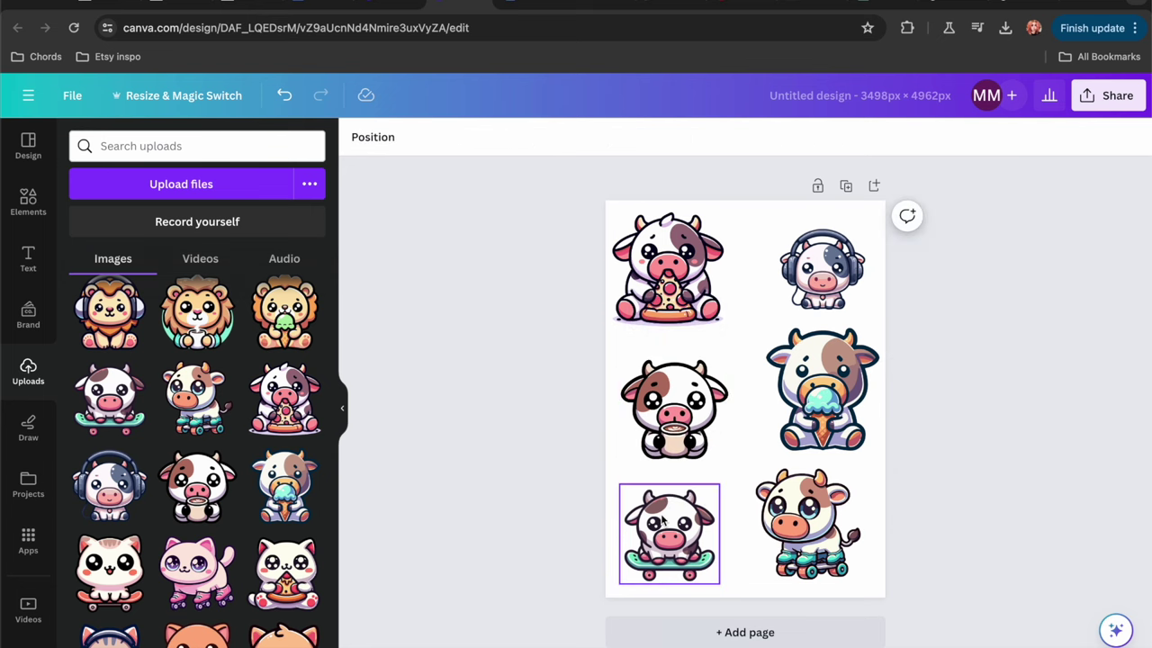
# Step: Move the ice cream cow to the left of the middle row and the coffee cow to the upper-left corner, clearing the pizza cow away
pyautogui.moveTo(689, 438); pyautogui.dragTo(882, 524)
pyautogui.moveTo(833, 367); pyautogui.dragTo(680, 389)
pyautogui.click(650, 251)
pyautogui.moveTo(650, 251); pyautogui.dragTo(776, 362)
pyautogui.moveTo(875, 499); pyautogui.dragTo(691, 267)
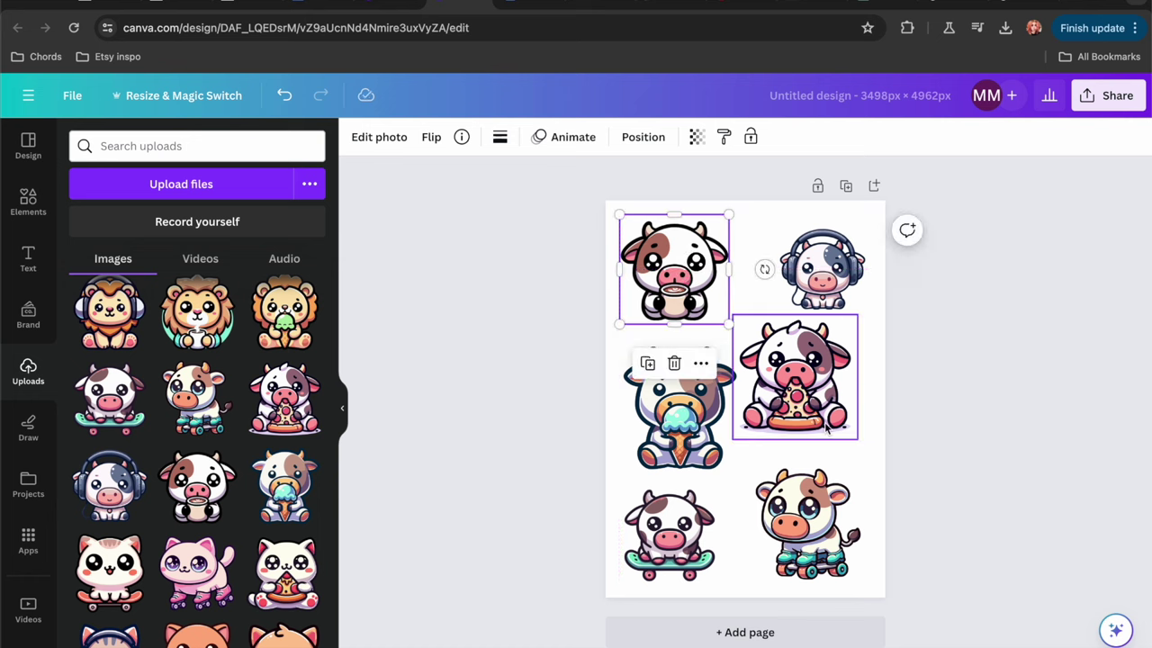
# Step: Place the pizza cow in the page's upper-right corner and a slightly enlarged headphones cow at the right of the middle row
pyautogui.moveTo(808, 390); pyautogui.dragTo(834, 401)
pyautogui.moveTo(823, 265); pyautogui.dragTo(858, 477)
pyautogui.moveTo(807, 369); pyautogui.dragTo(798, 249)
pyautogui.click(855, 486)
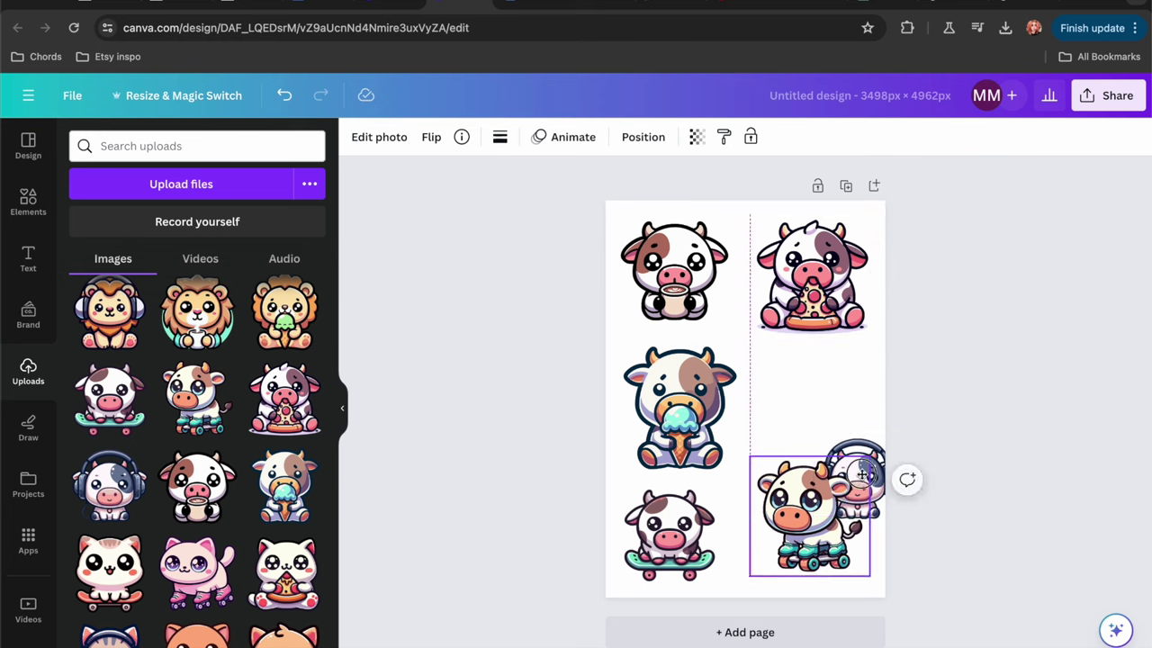
pyautogui.click(884, 497)
pyautogui.moveTo(883, 497); pyautogui.dragTo(873, 450)
pyautogui.click(968, 450)
# Step: Move the roller-skating and skateboard cows closer to their bottom corners of the page and enlarge the skateboard cow slightly
pyautogui.moveTo(834, 509); pyautogui.dragTo(852, 526)
pyautogui.moveTo(677, 532); pyautogui.dragTo(664, 544)
pyautogui.moveTo(704, 497); pyautogui.dragTo(729, 488)
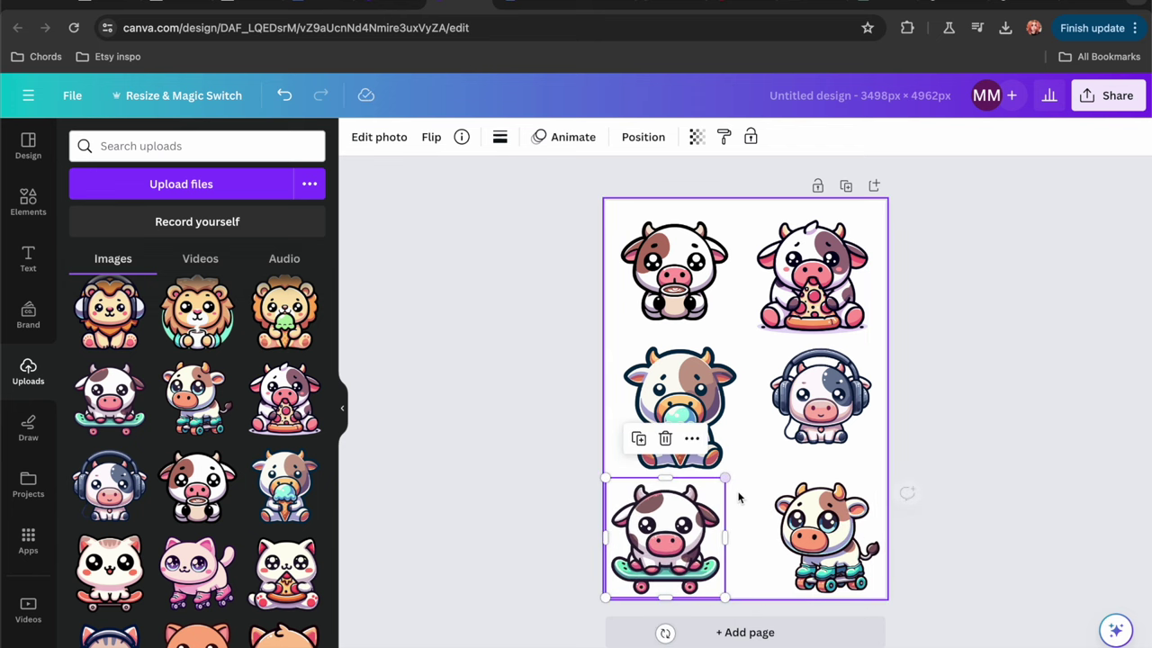
# Step: Nudge the ice cream cow slightly up and the headphones cow slightly down to even out the middle row's spacing
pyautogui.moveTo(684, 407)
pyautogui.mouseDown()
pyautogui.moveTo(701, 393)
pyautogui.moveTo(685, 400)
pyautogui.mouseUp()
pyautogui.click(819, 408)
pyautogui.moveTo(820, 409); pyautogui.dragTo(814, 421)
# Step: Enlarge the pizza cow slightly toward the page's upper-right corner
pyautogui.click(813, 270)
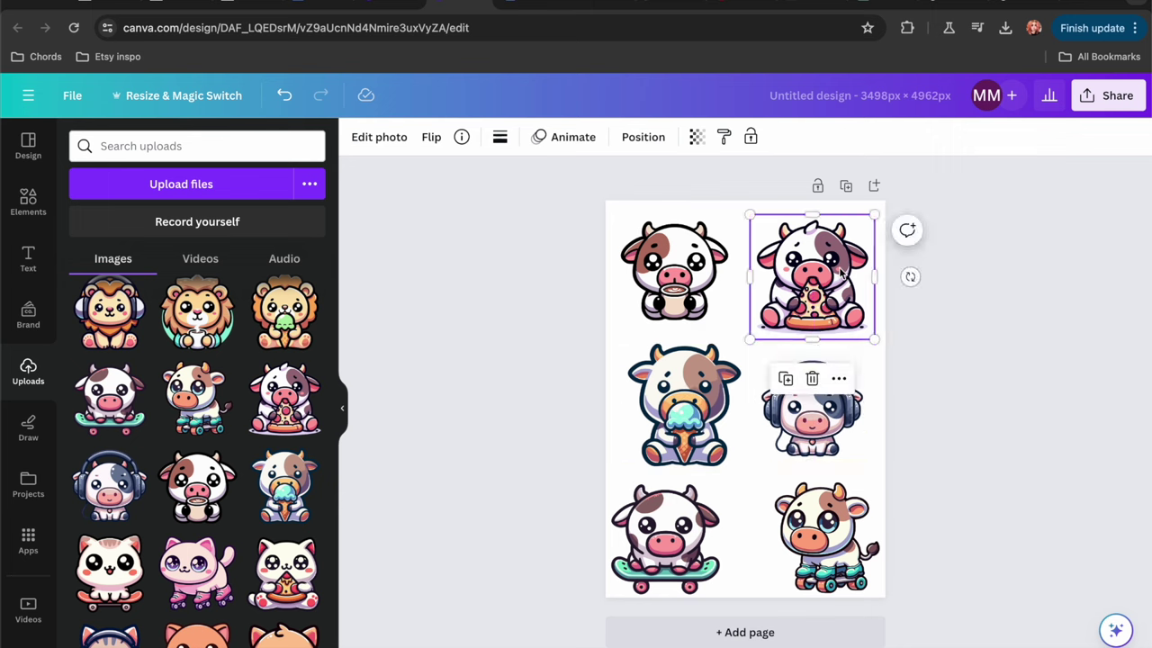
pyautogui.moveTo(873, 214); pyautogui.dragTo(893, 205)
pyautogui.click(954, 261)
# Step: Enlarge the coffee cow toward the page's upper-left corner and fine-tune its position inside the top edge
pyautogui.click(682, 267)
pyautogui.moveTo(619, 213); pyautogui.dragTo(605, 200)
pyautogui.moveTo(668, 261); pyautogui.dragTo(669, 257)
pyautogui.press('Escape')
pyautogui.click(679, 263)
pyautogui.press('Escape')
pyautogui.click(711, 266)
pyautogui.press('Escape')
pyautogui.click(702, 259)
pyautogui.moveTo(702, 259); pyautogui.dragTo(705, 259)
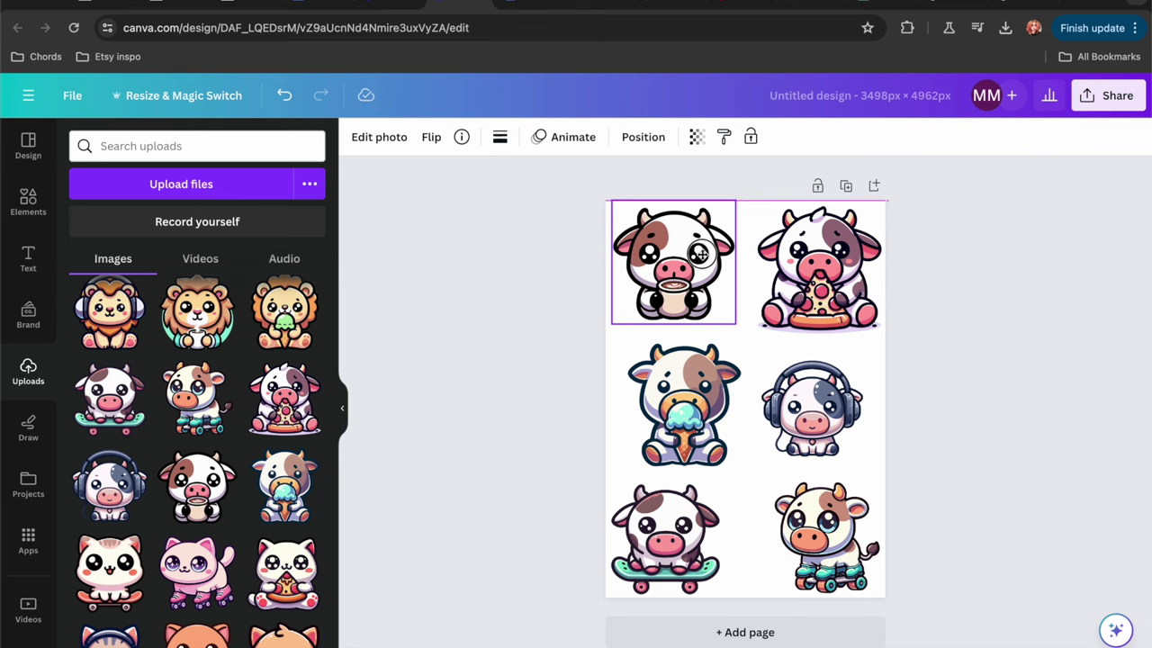
pyautogui.press('Escape')
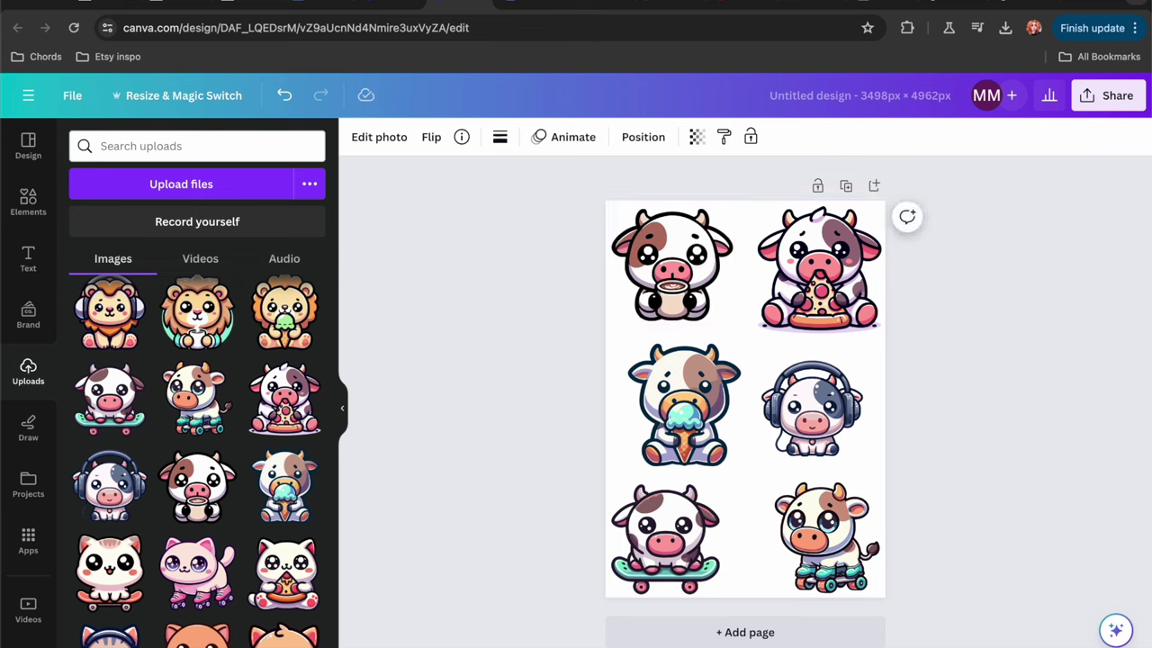
# Step: Name the design "cows doing stuff sticker sheet" and download it as a PNG with a transparent background
pyautogui.click(434, 354)
pyautogui.click(925, 95)
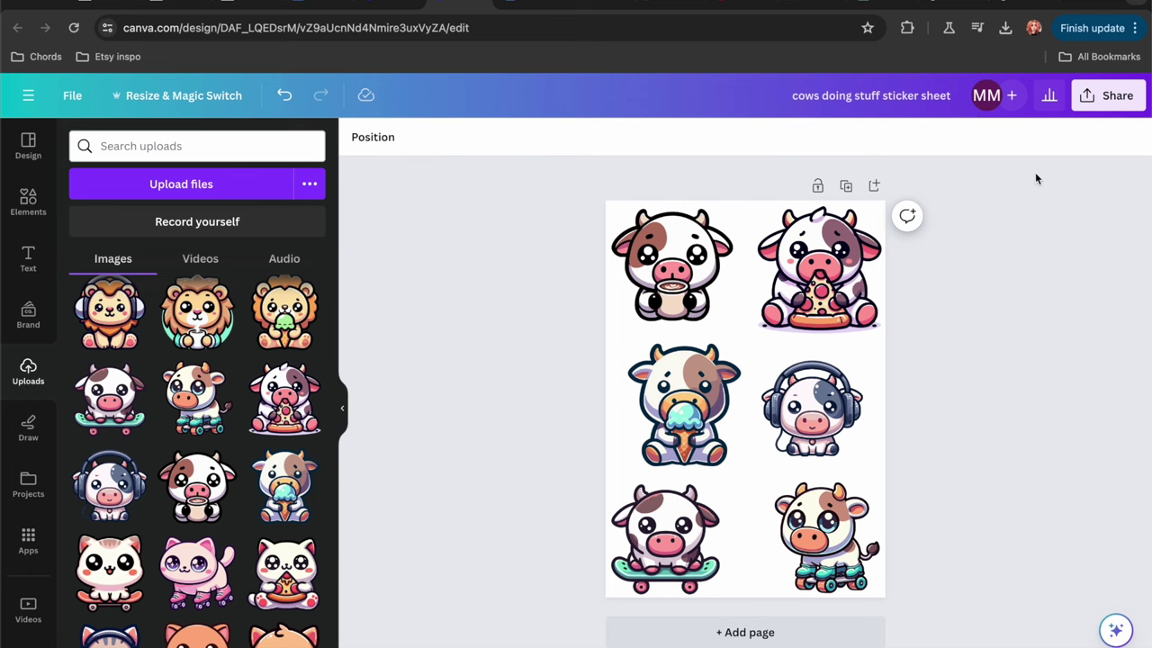
pyautogui.click(1107, 96)
pyautogui.click(979, 485)
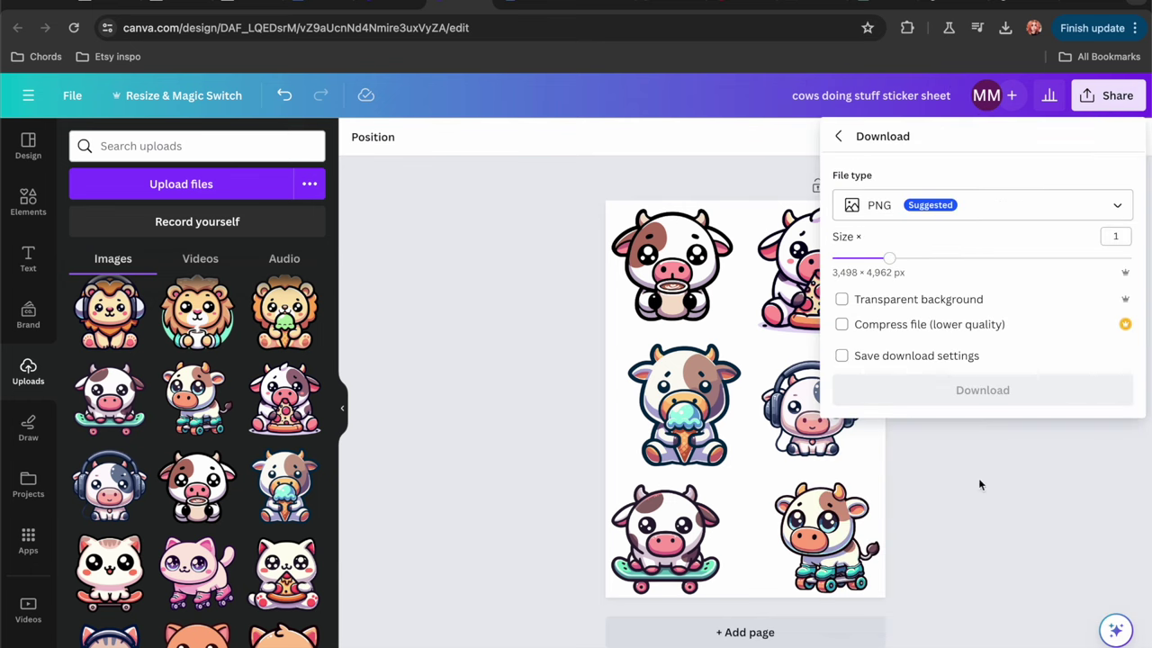
pyautogui.click(898, 303)
pyautogui.click(942, 391)
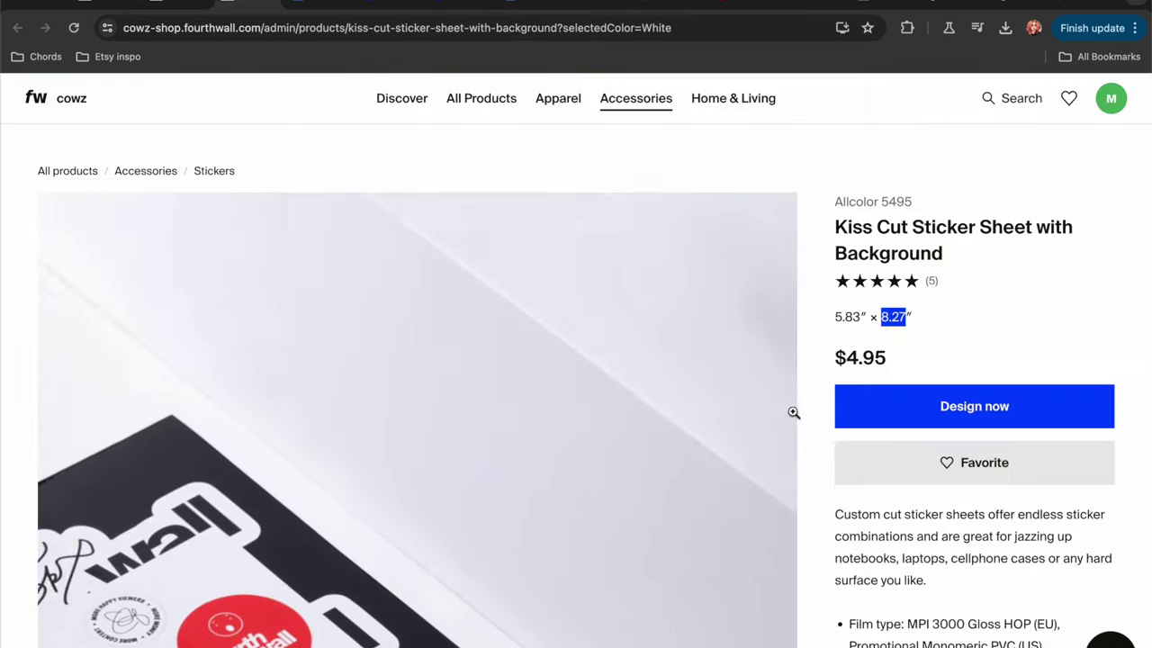
# Step: Start designing Fourthwall's Kiss Cut Sticker Sheet with Background and upload the cow sticker sheet PNG from the Downloads folder
pyautogui.click(952, 410)
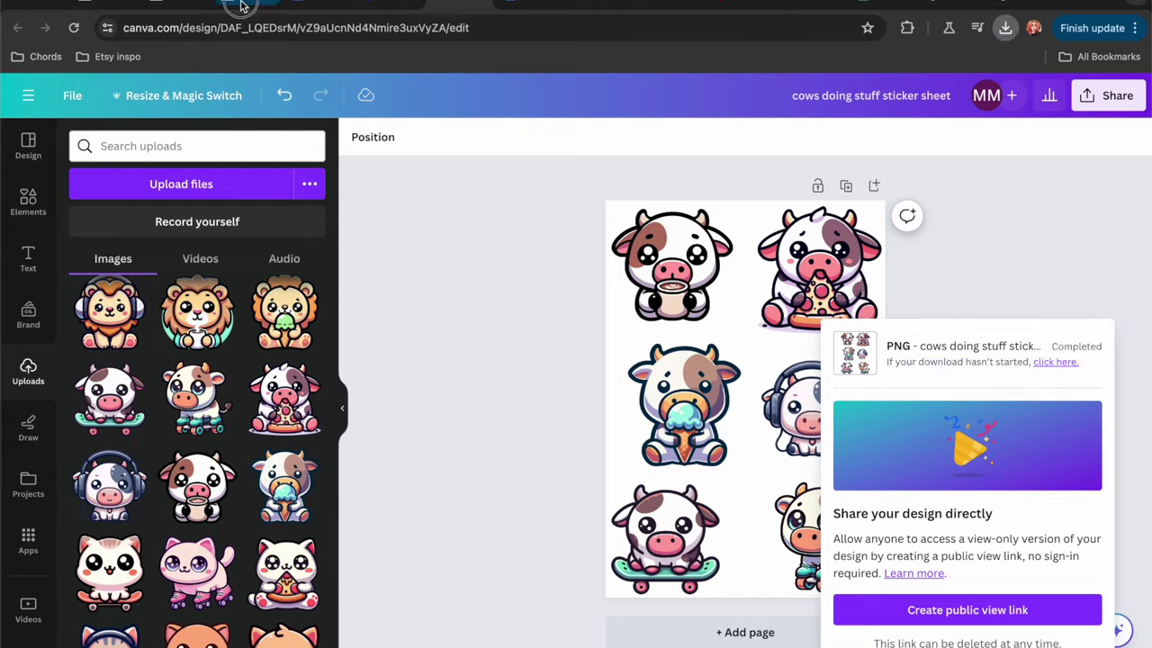
pyautogui.click(441, 4)
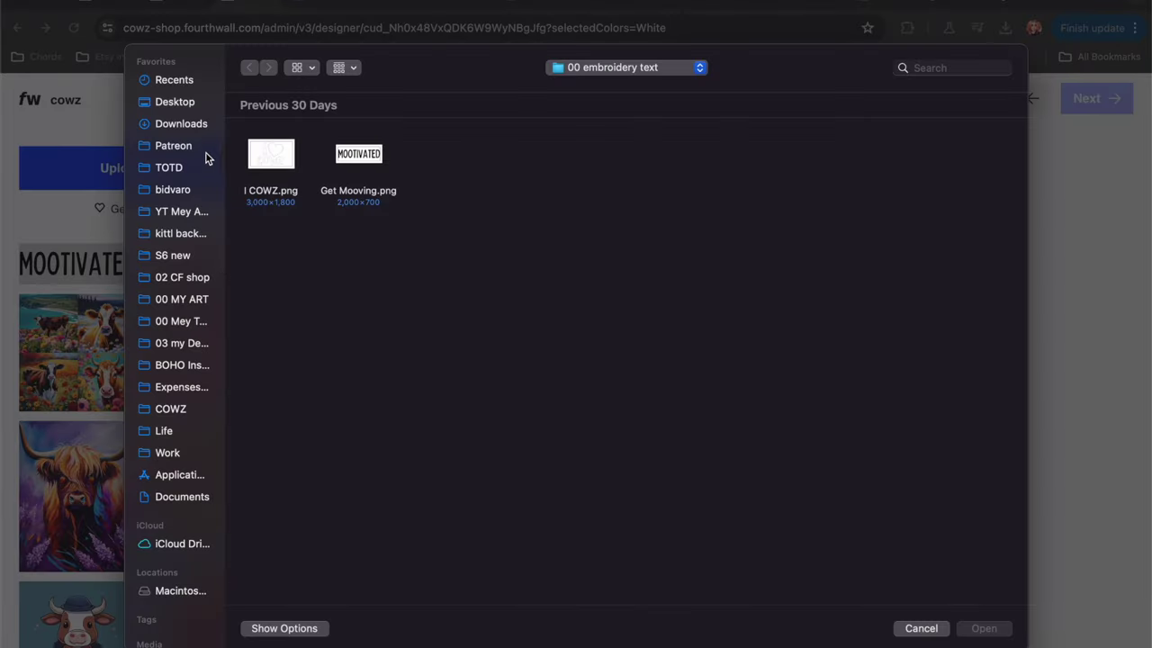
pyautogui.click(171, 123)
pyautogui.doubleClick(270, 159)
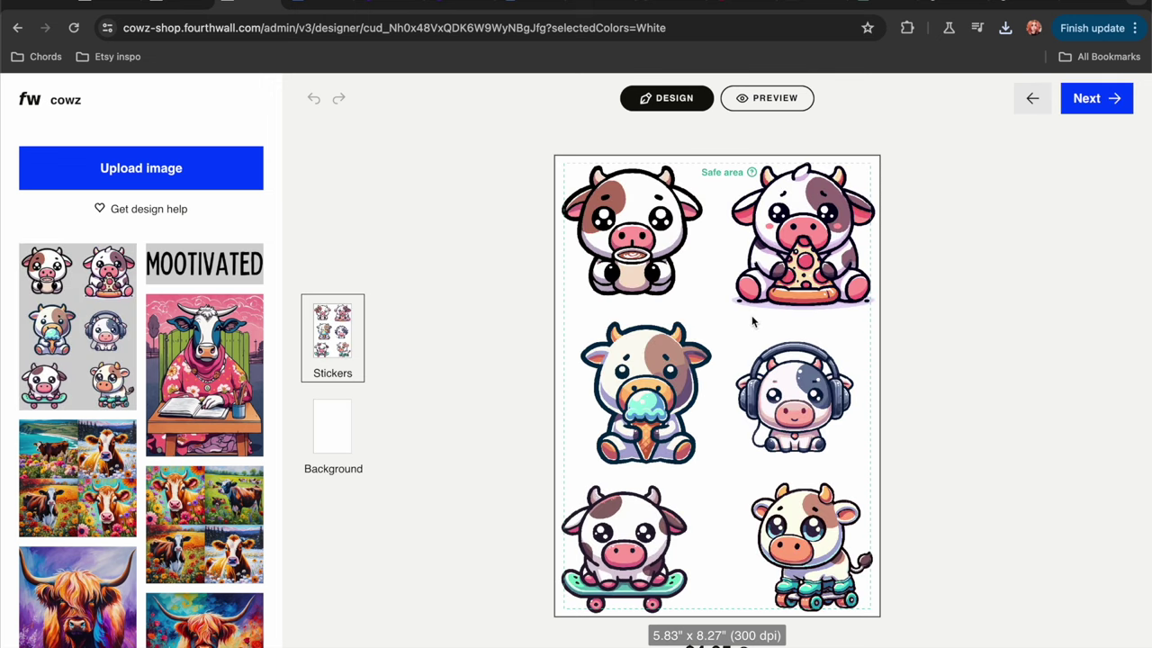
# Step: Shrink the cow artwork on the Stickers layer to 5.56" x 7.89" to bring the stickers inside the safe area
pyautogui.click(853, 187)
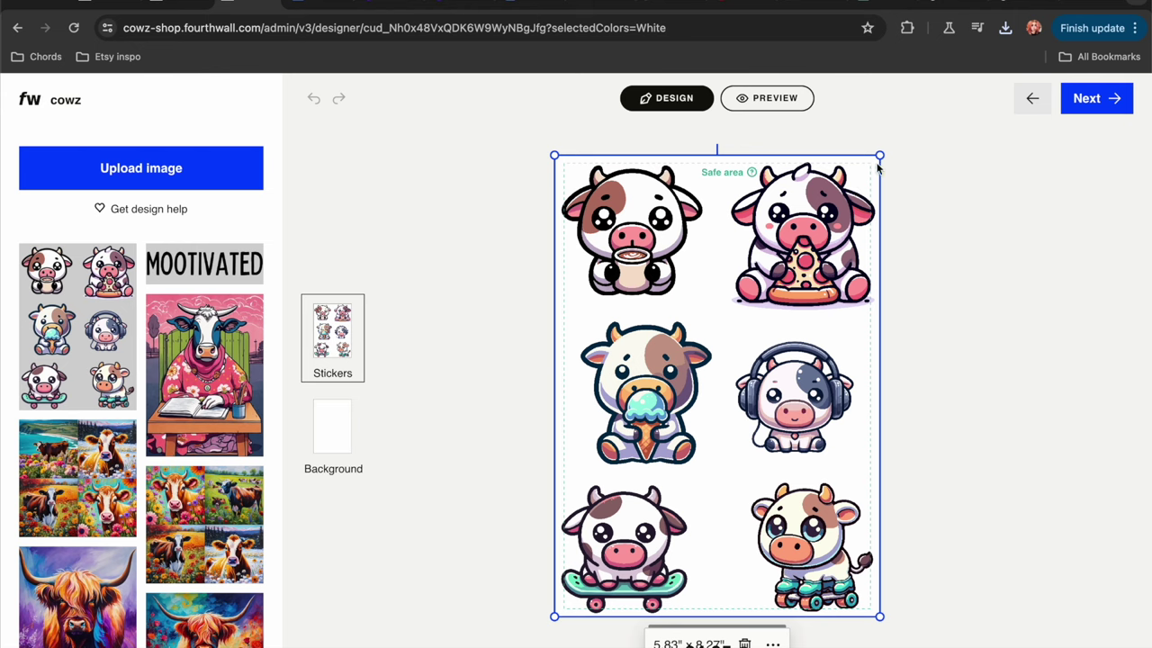
pyautogui.keyDown('ctrl'); pyautogui.scroll(5, 731, 159); pyautogui.keyUp('ctrl')
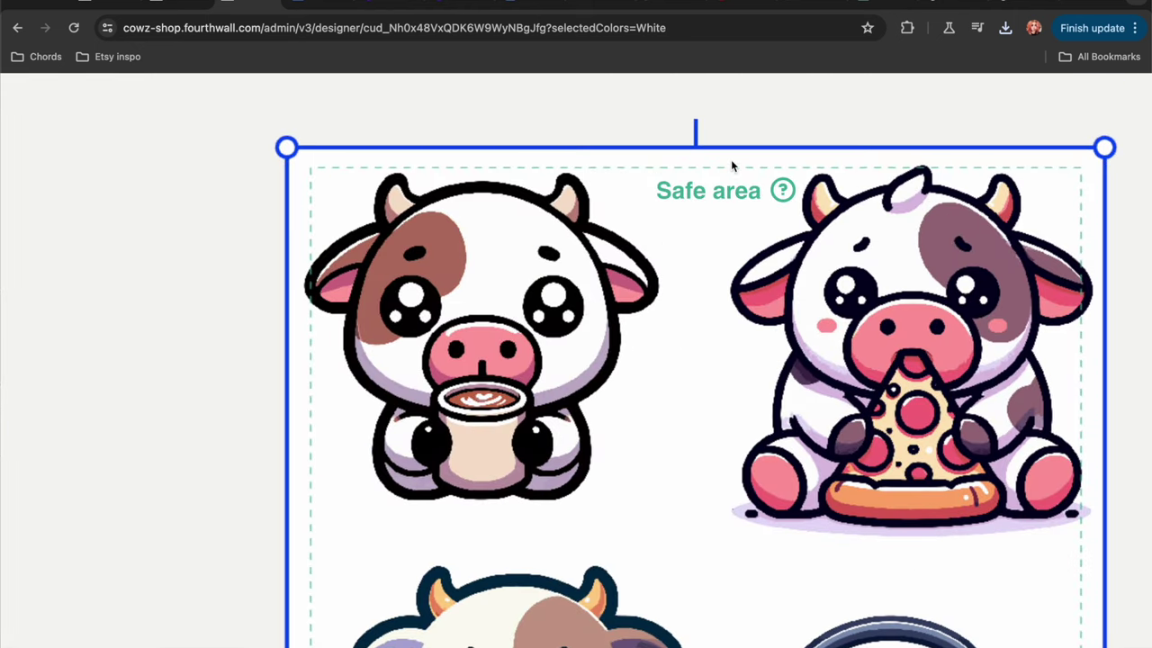
pyautogui.moveTo(1105, 146); pyautogui.dragTo(1085, 171)
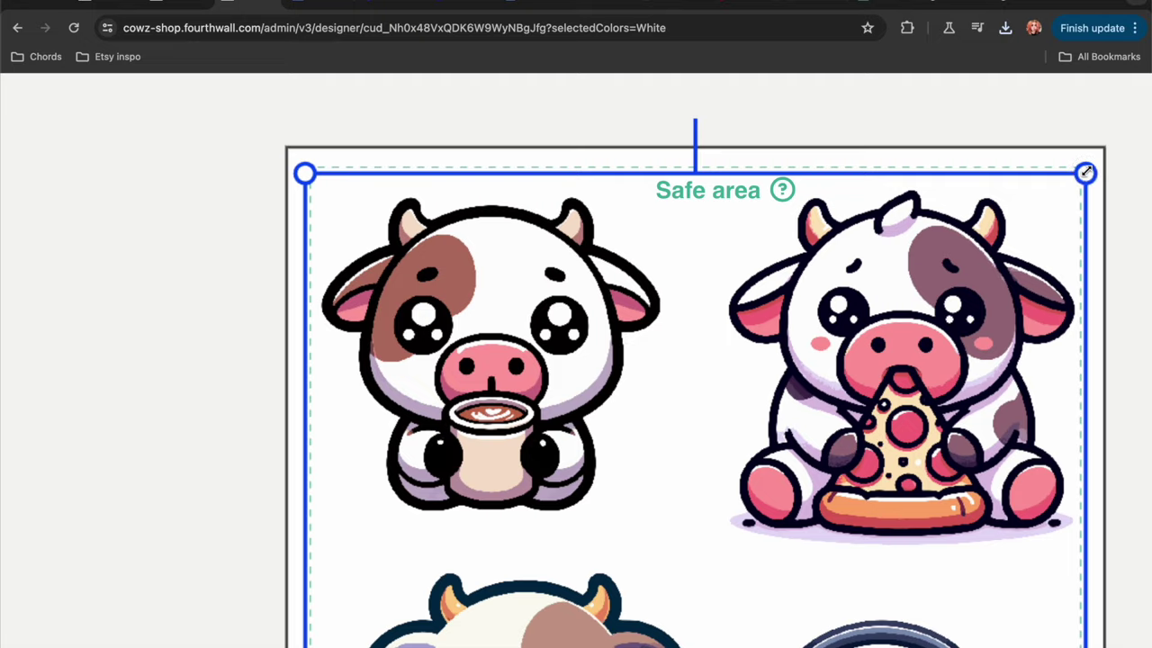
pyautogui.scroll(-8, 1085, 171)
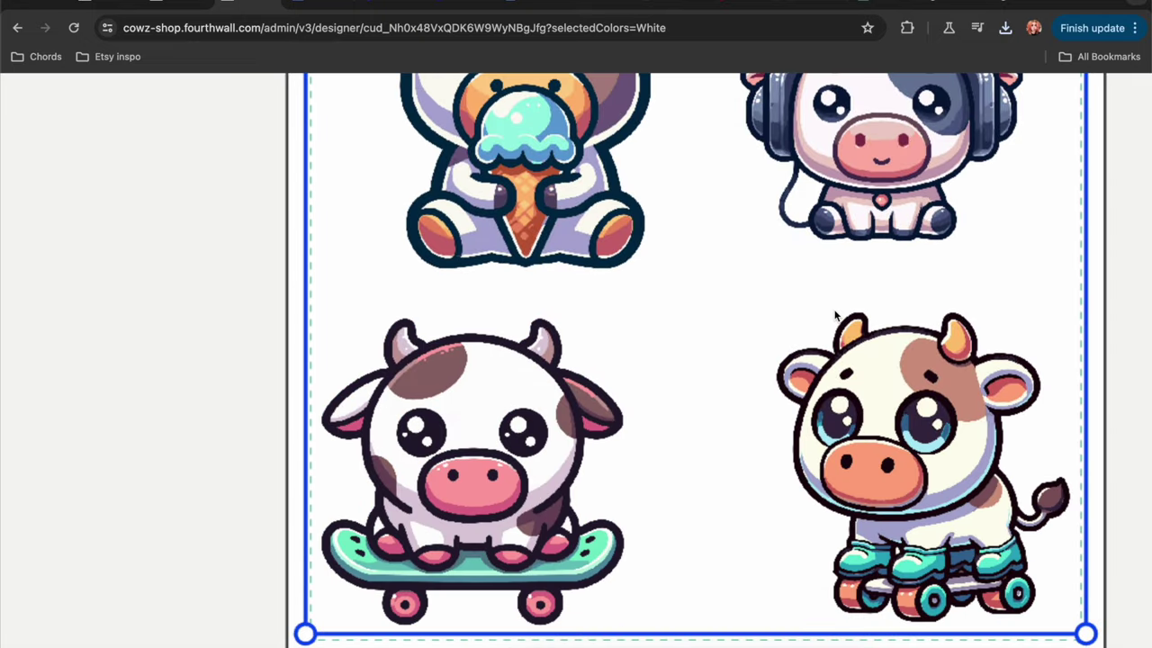
pyautogui.keyDown('ctrl'); pyautogui.scroll(-5, 835, 315); pyautogui.keyUp('ctrl')
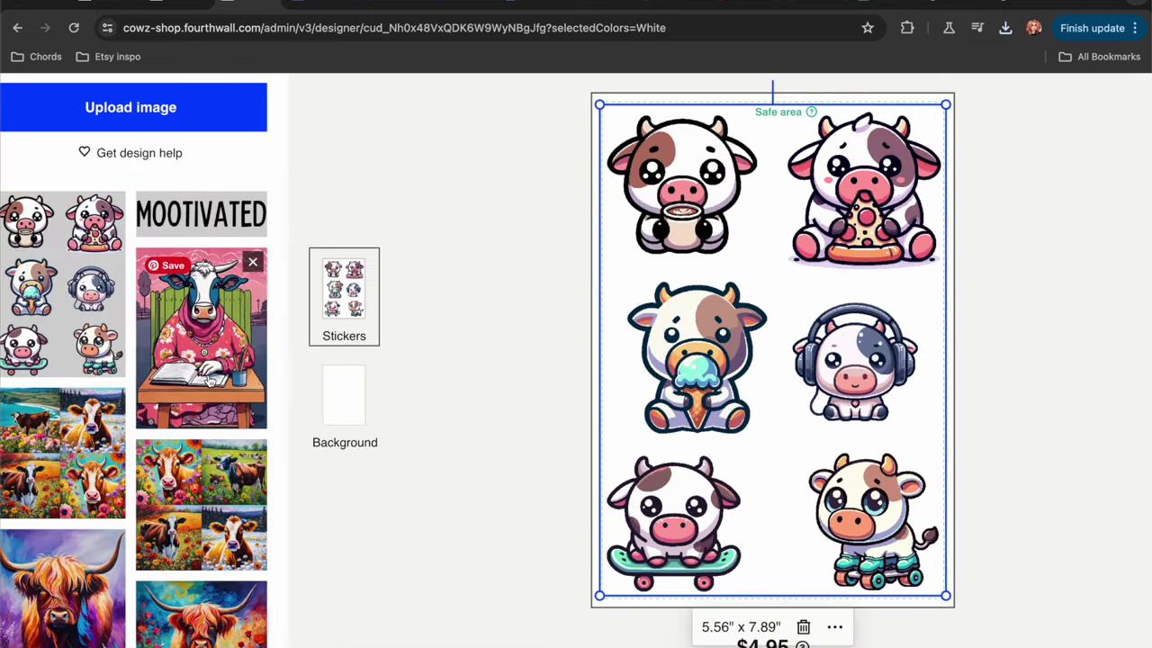
pyautogui.hotkey('ctrl', '-')
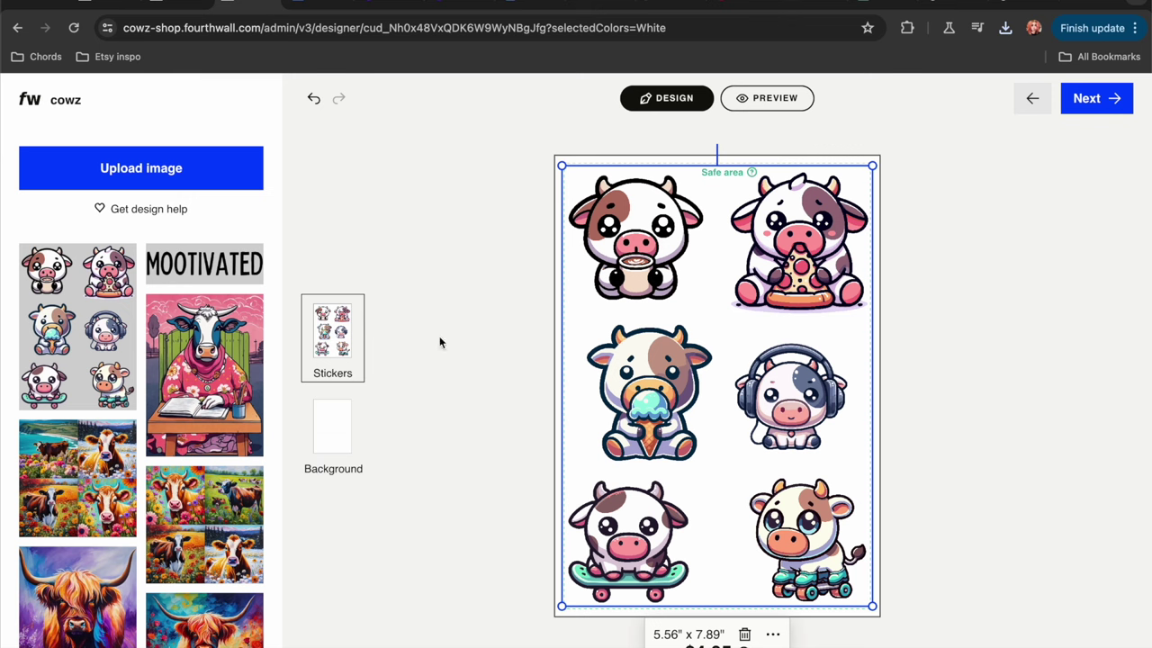
# Step: Add the black and magenta cow-print pattern from the uploaded images to the Background layer
pyautogui.click(335, 435)
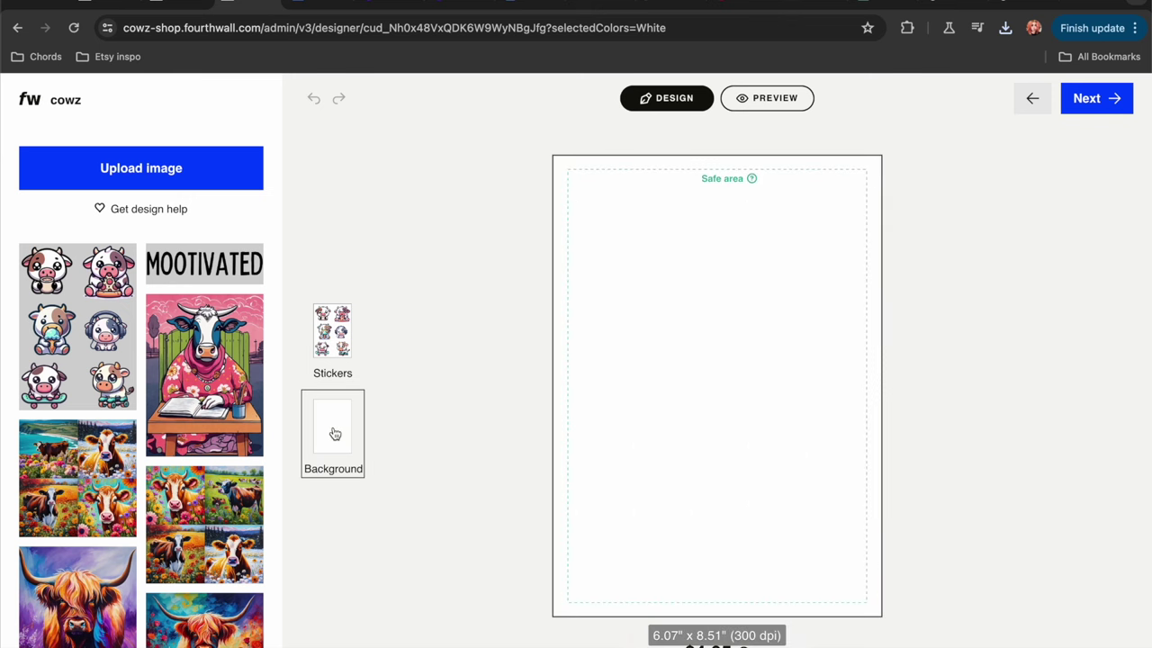
pyautogui.scroll(-15, 197, 426)
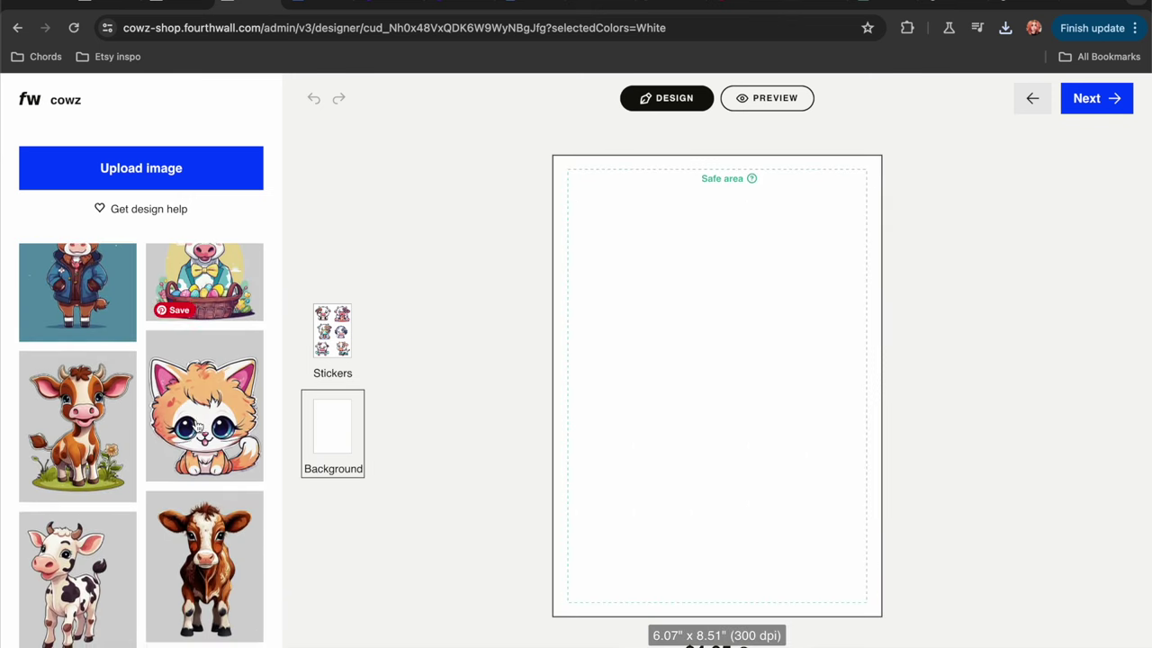
pyautogui.scroll(-10, 198, 426)
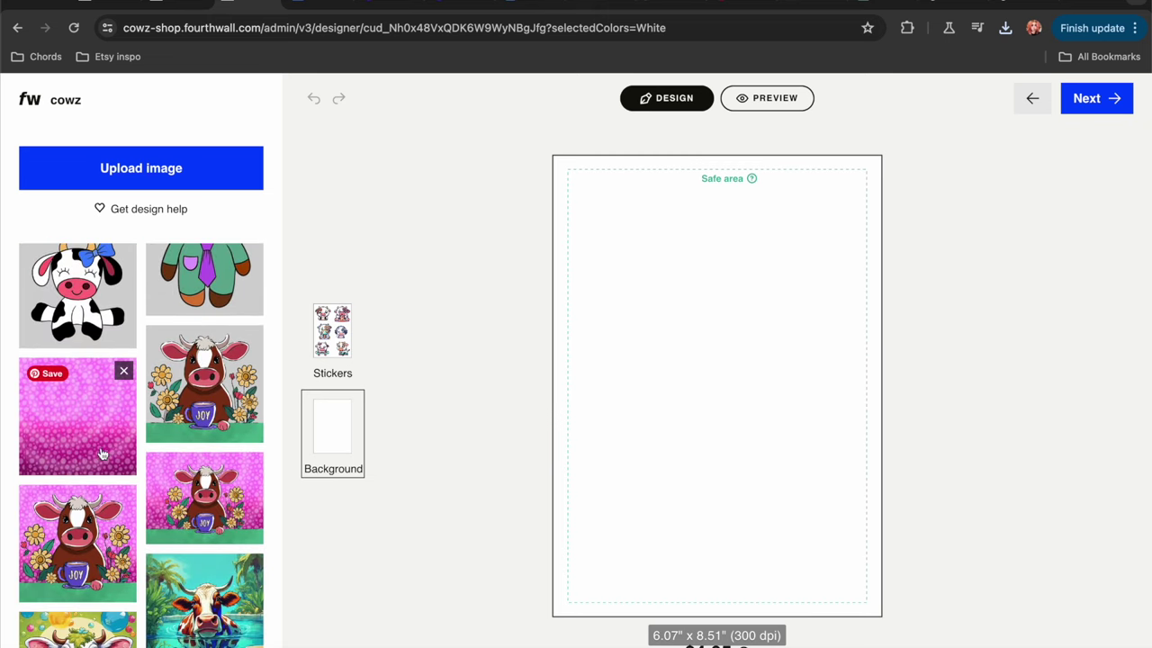
pyautogui.scroll(-15, 113, 435)
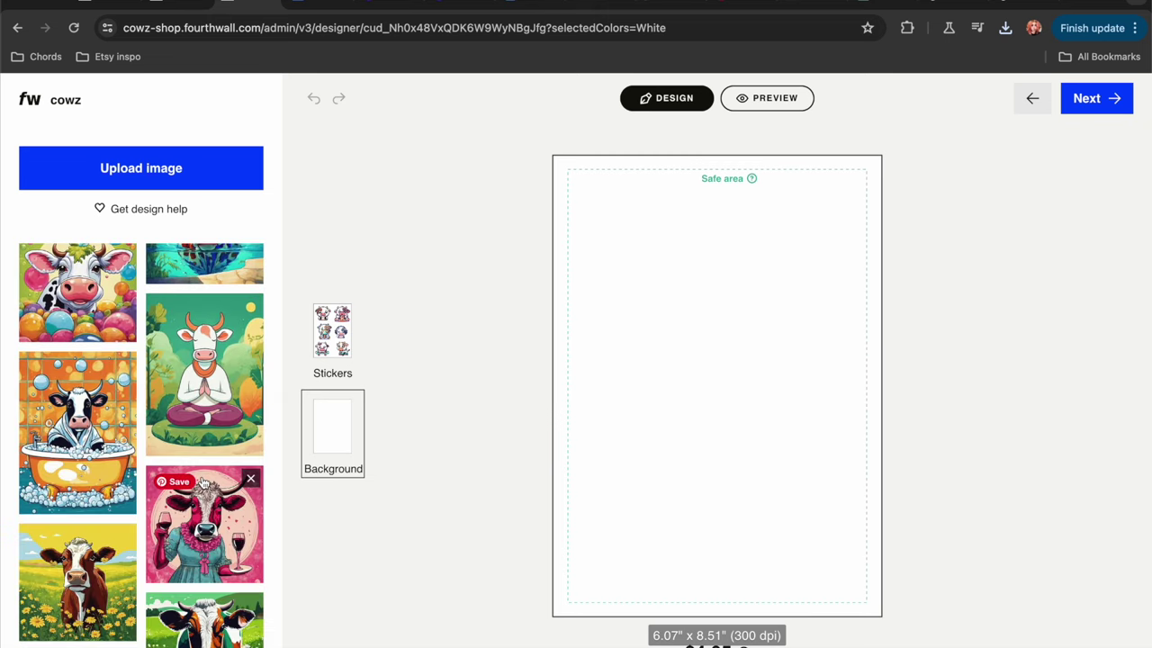
pyautogui.scroll(-15, 204, 483)
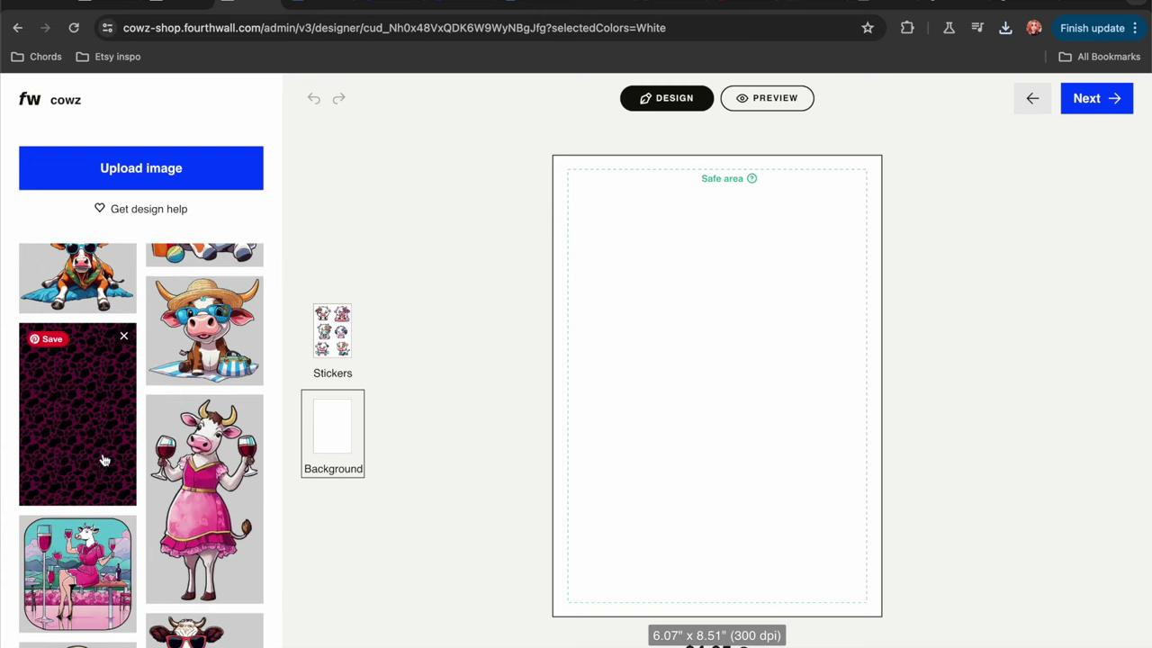
pyautogui.click(88, 444)
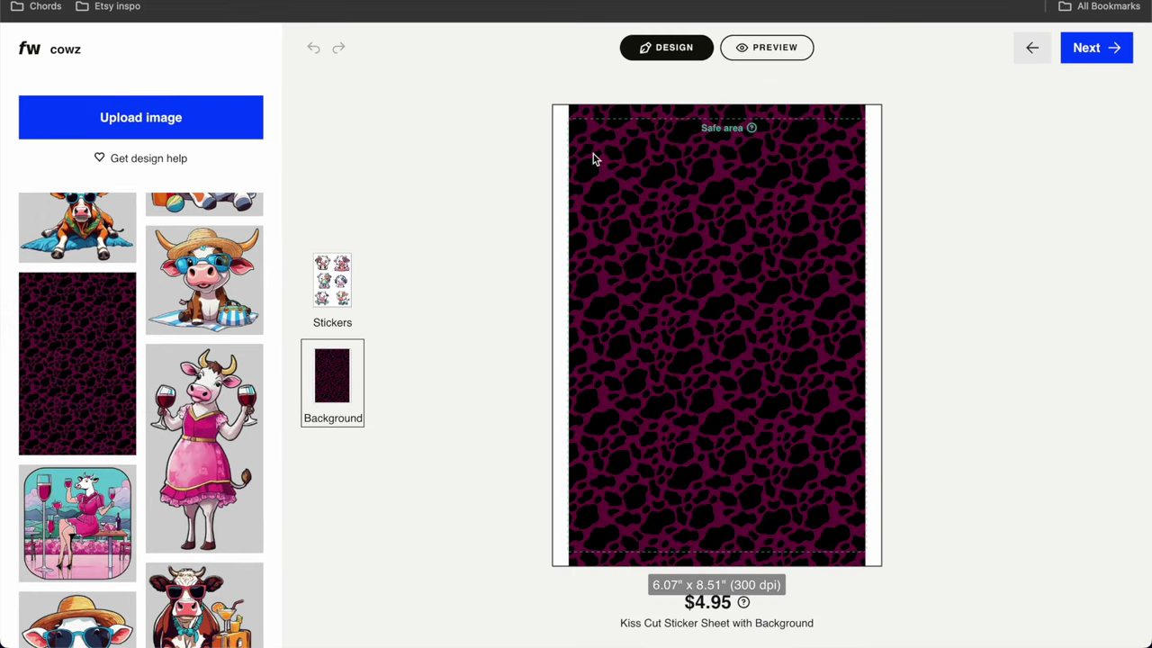
# Step: Enlarge the cow-print pattern until it covers the entire background area
pyautogui.click(591, 159)
pyautogui.click(576, 114)
pyautogui.moveTo(576, 114); pyautogui.dragTo(514, 46)
# Step: Preview the sticker sheet, examining the kiss-cut outlines up close and checking all three product mockups
pyautogui.click(785, 51)
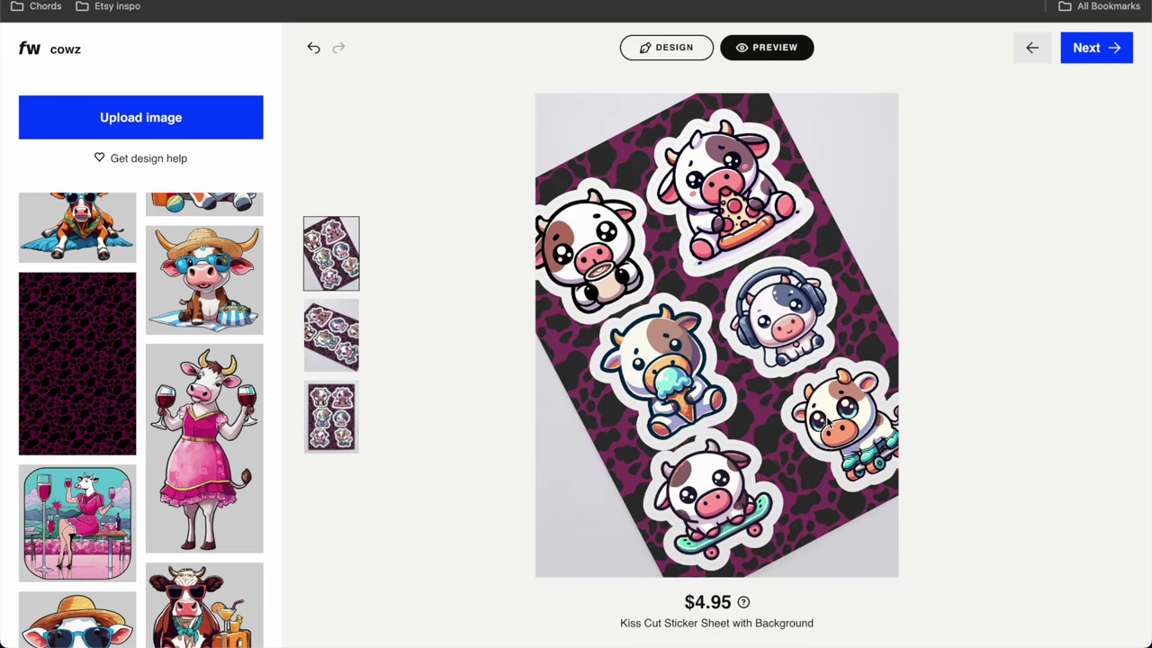
pyautogui.scroll(5, 702, 435)
pyautogui.scroll(3, 702, 435)
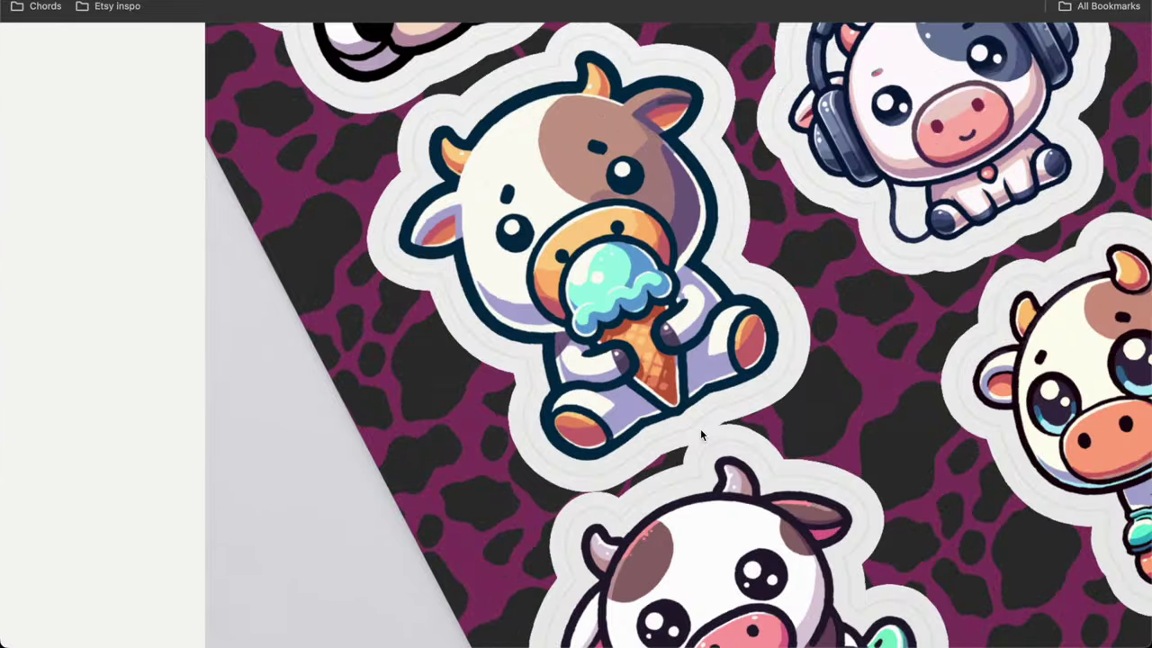
pyautogui.scroll(-8, 701, 434)
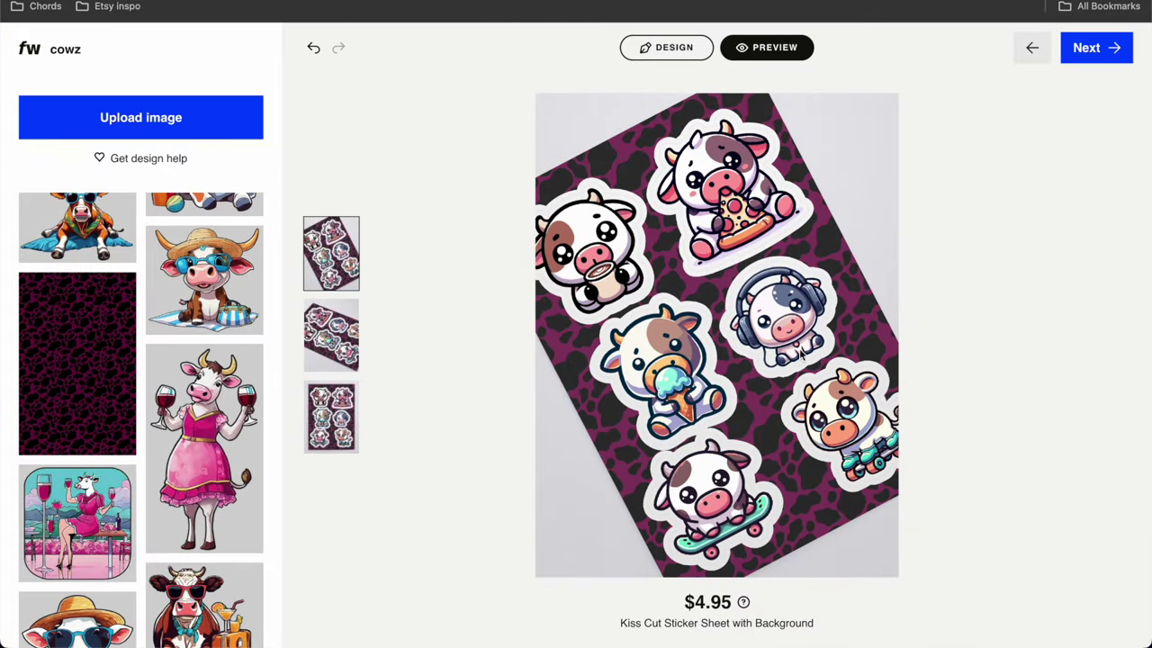
pyautogui.click(351, 351)
pyautogui.click(337, 417)
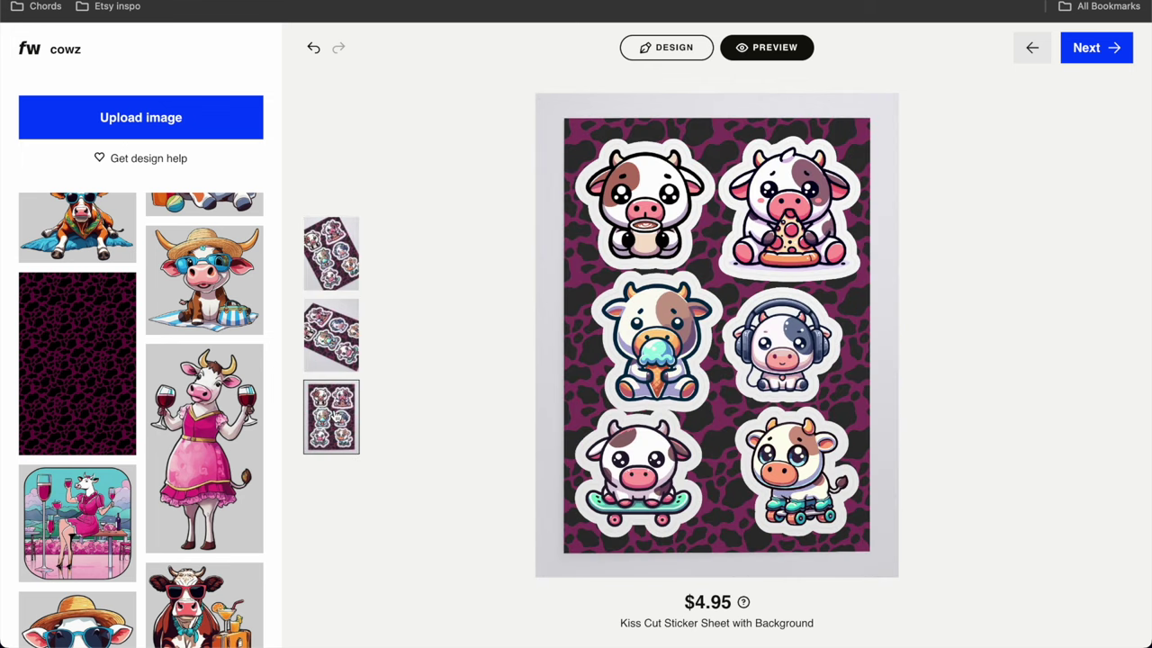
# Step: Continue to the product details and name the product "Kawaii Cows Sticker Sheet"
pyautogui.click(1085, 56)
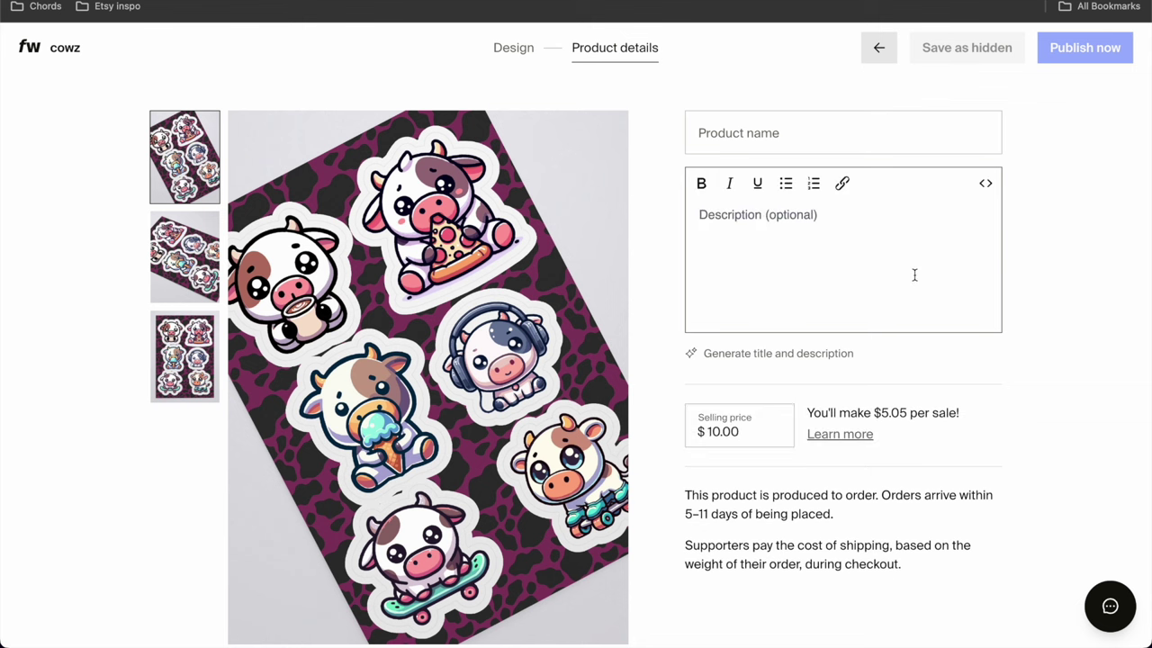
pyautogui.click(748, 132)
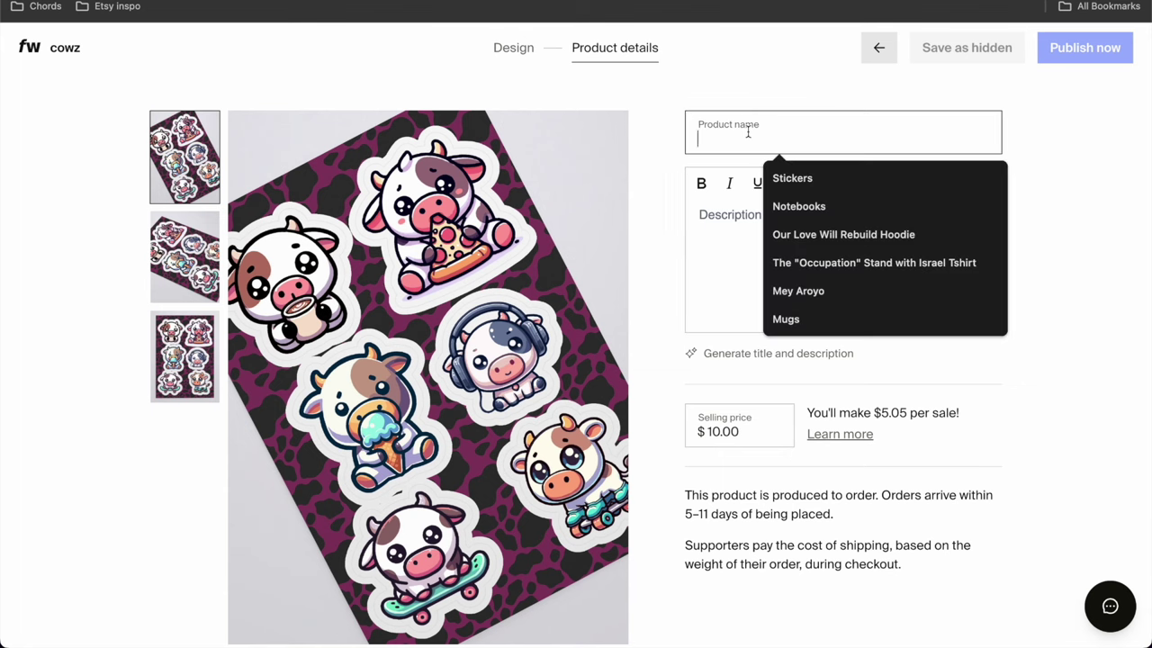
pyautogui.write('Cows D')
pyautogui.hotkey('ctrl', 'a')
pyautogui.write('Kawaii C')
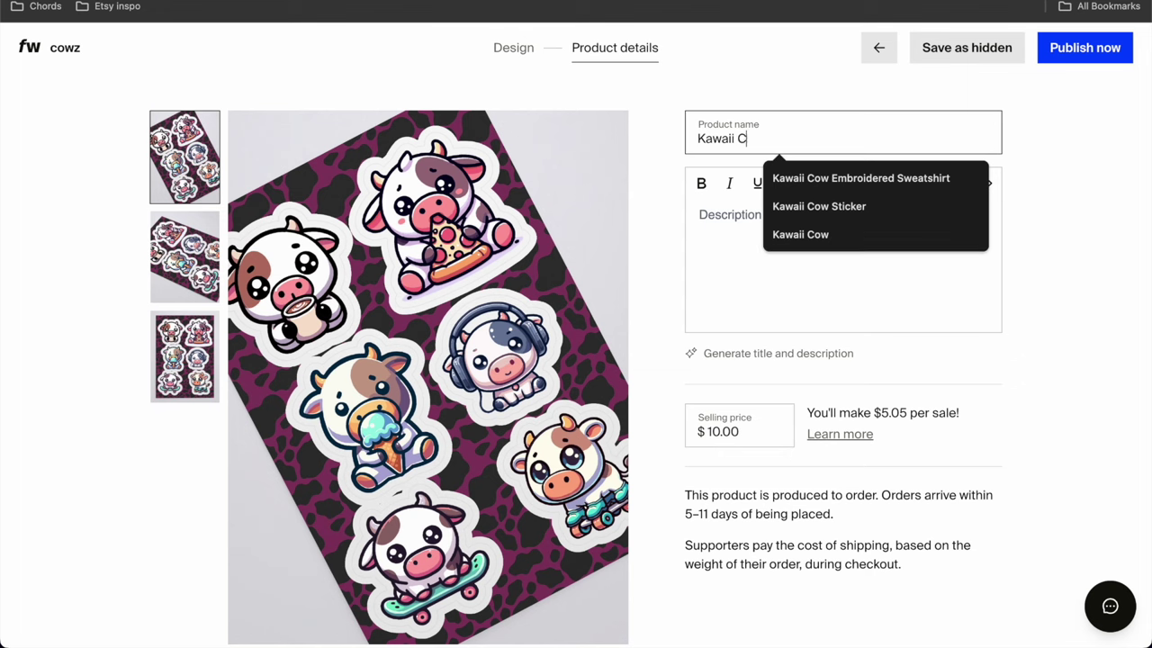
pyautogui.write('ows Sticker ')
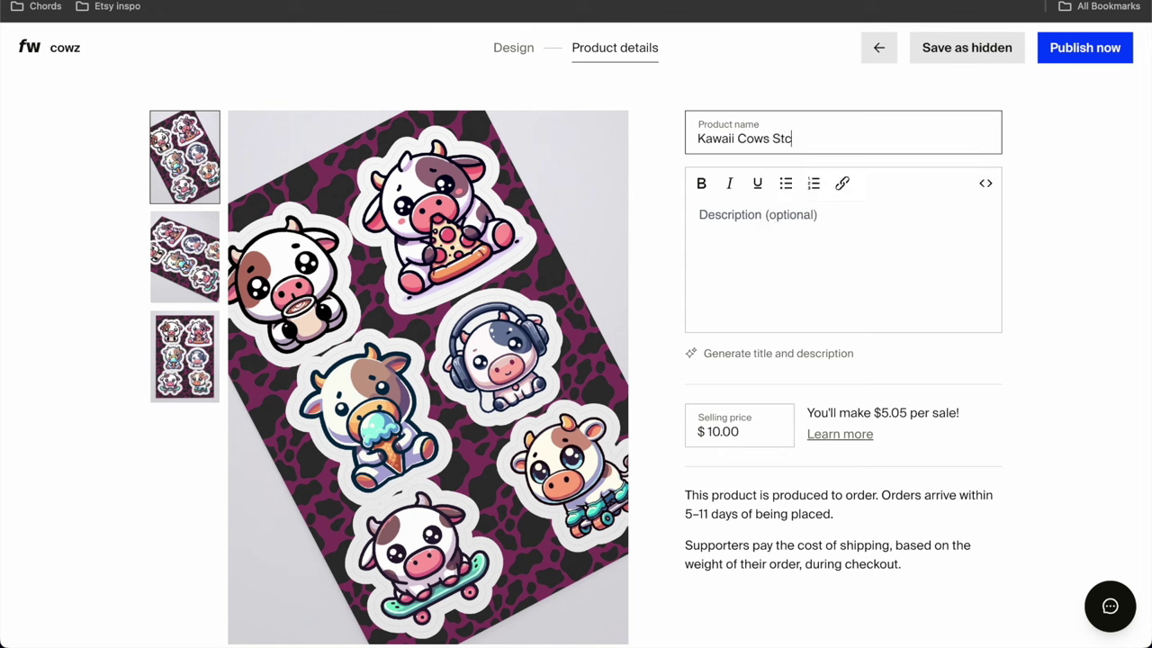
pyautogui.write('Sheet')
# Step: Write the description from the copied product name, introducing 6 kawaii cow illustrations and listing ice cream, pizza, coffee, music, rollerblading and skateboarding
pyautogui.hotkey('ctrl', 'a')
pyautogui.hotkey('ctrl', 'c')
pyautogui.click(763, 216)
pyautogui.hotkey('ctrl', 'v')
pyautogui.write('-')
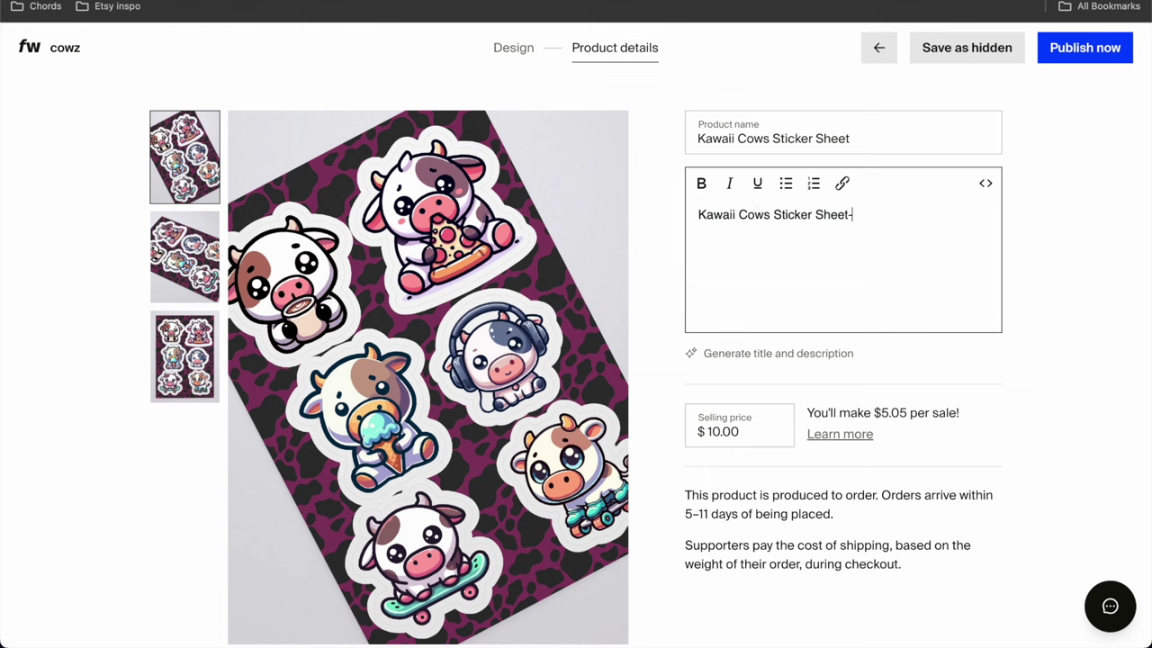
pyautogui.hotkey('ctrl', 'v')
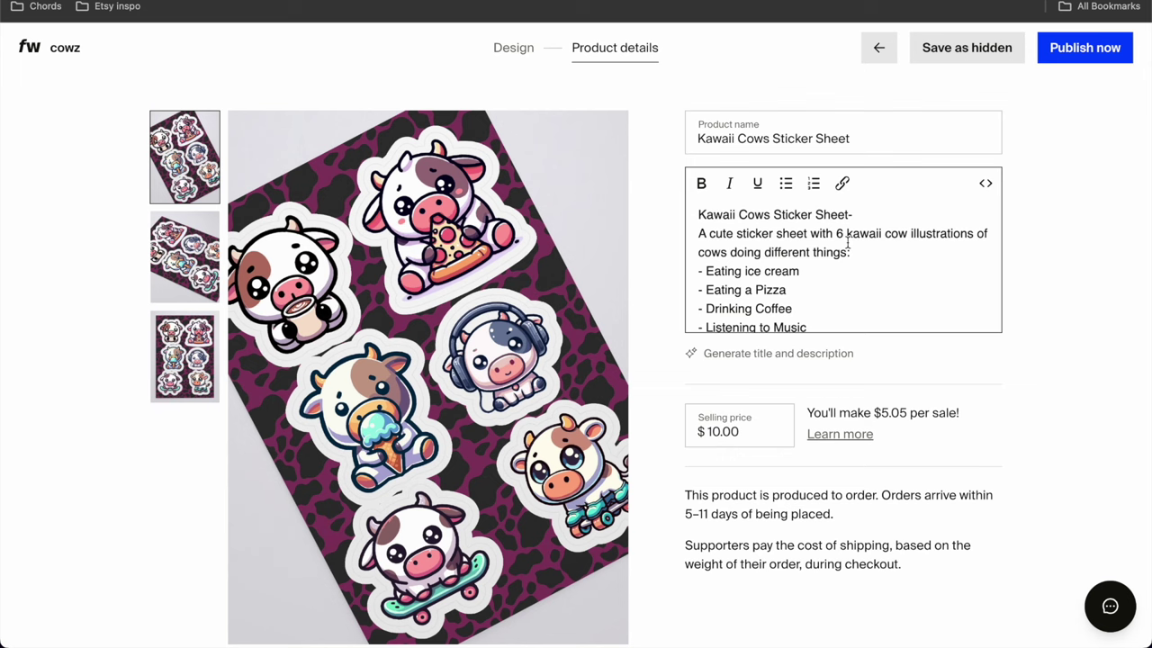
pyautogui.scroll(-2, 847, 240)
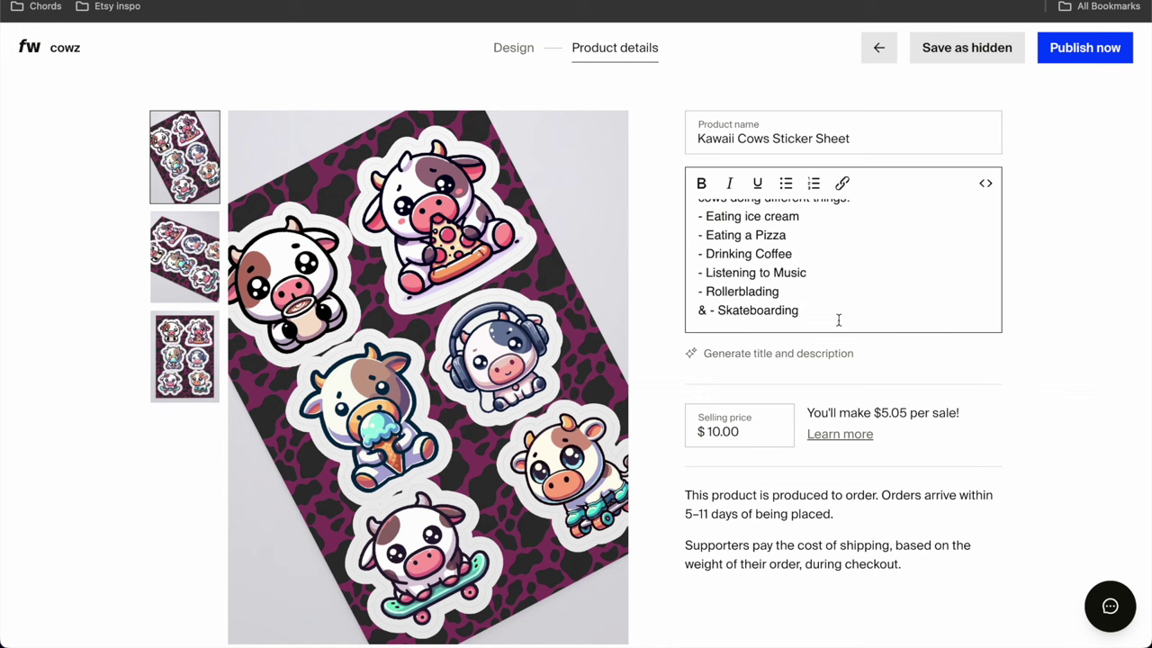
pyautogui.press('Return')
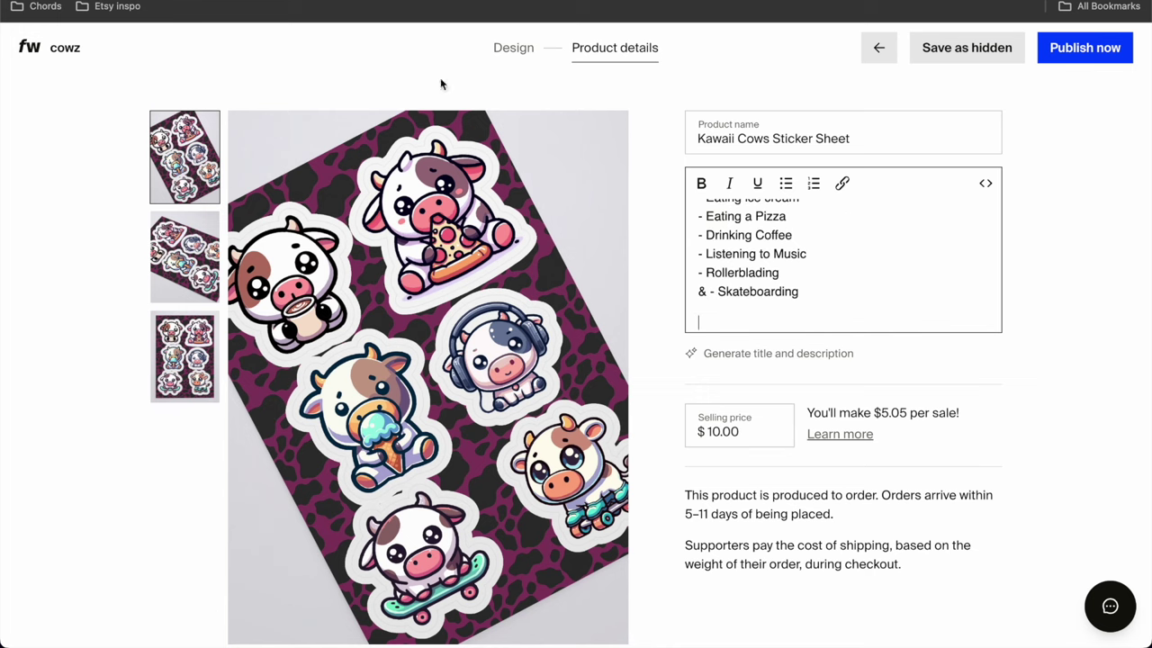
# Step: Switch to the Cowz Products document in Google Docs and find the Sticker sheets section by searching for "stick"
pyautogui.hotkey('ctrl', 'Tab')
pyautogui.scroll(-3, 530, 281)
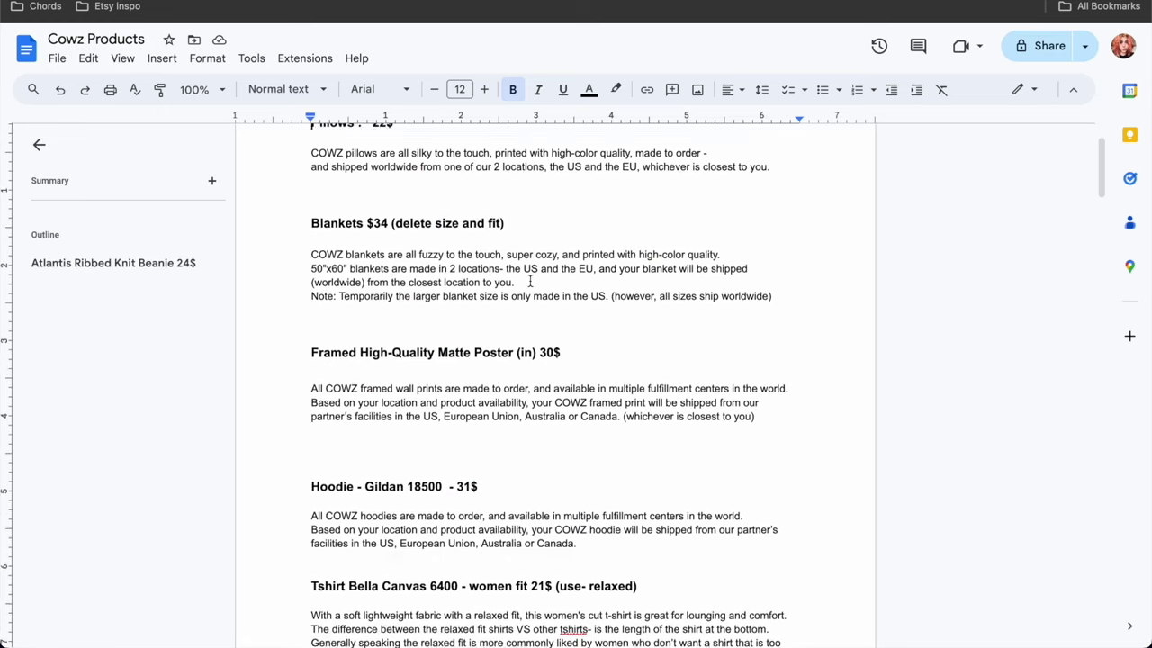
pyautogui.scroll(-4, 530, 281)
pyautogui.hotkey('ctrl', 'f')
pyautogui.write('stick')
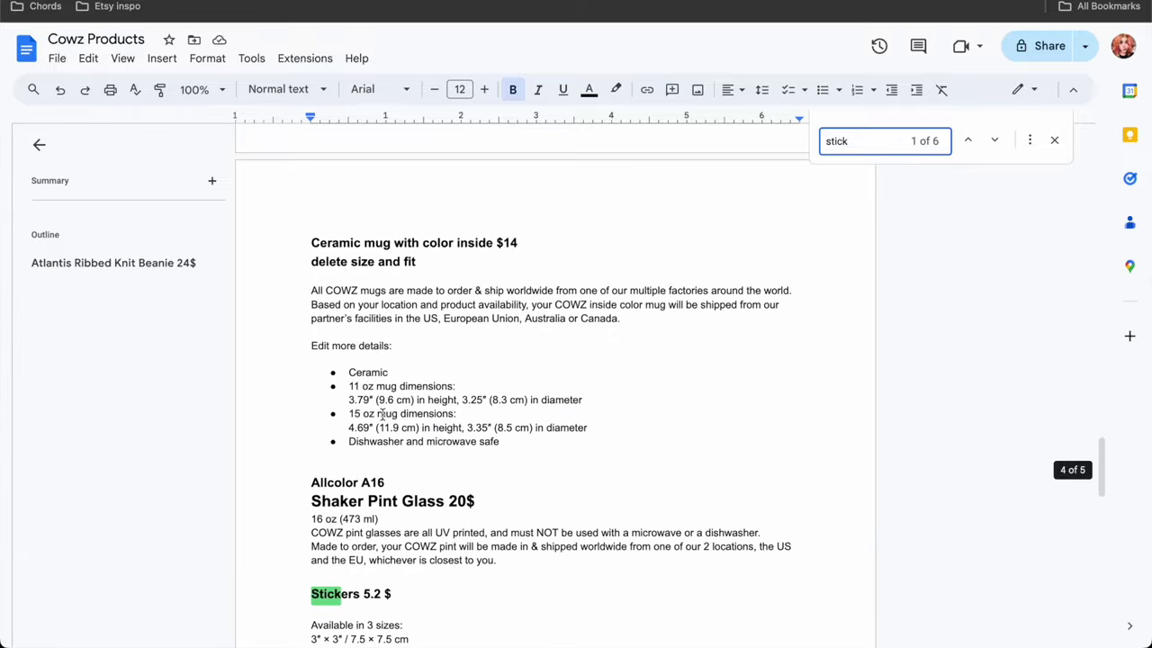
pyautogui.scroll(-5, 384, 414)
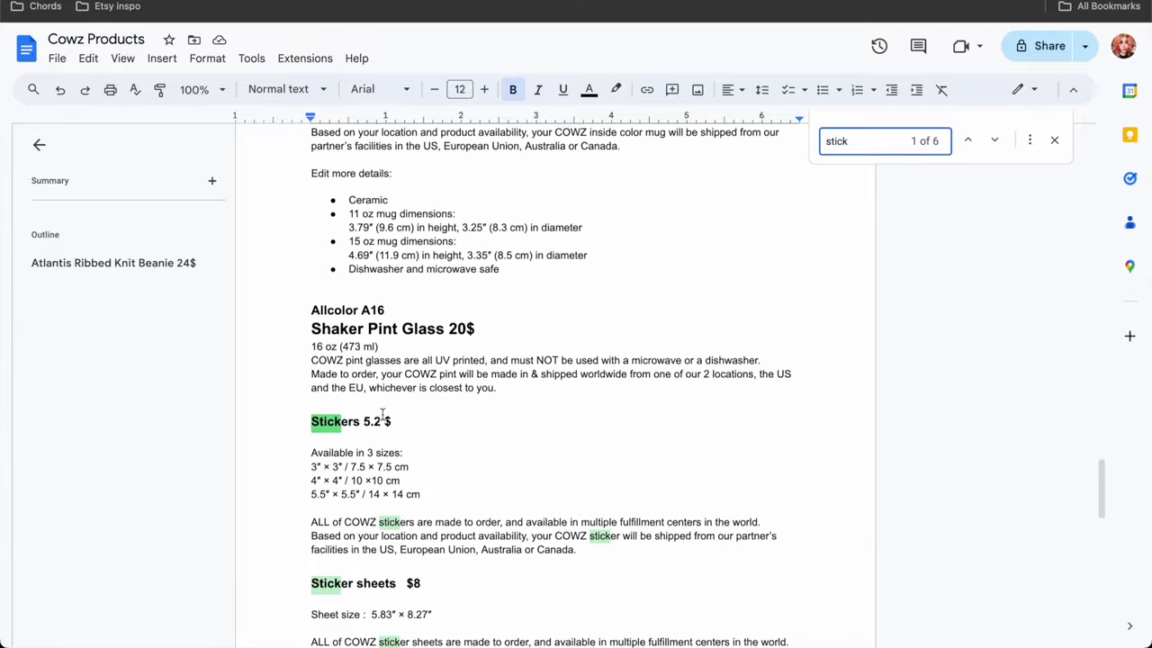
pyautogui.scroll(-4, 383, 414)
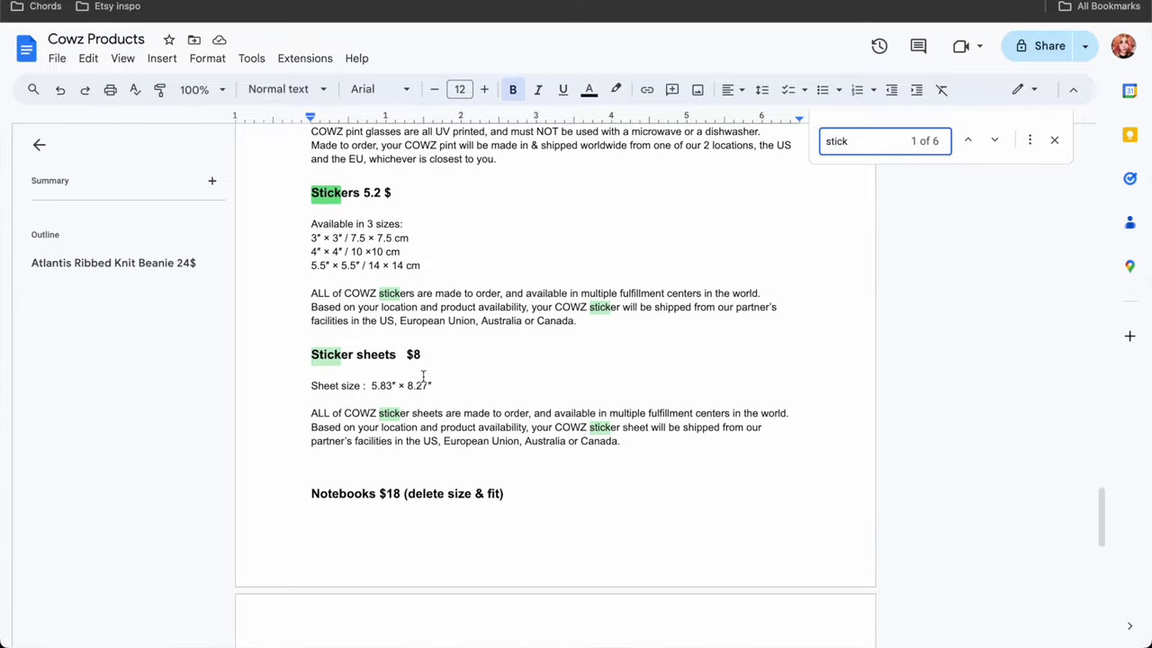
# Step: Copy the Sticker sheets size line and made-to-order paragraph from the document to the end of the Fourthwall product description
pyautogui.click(546, 438)
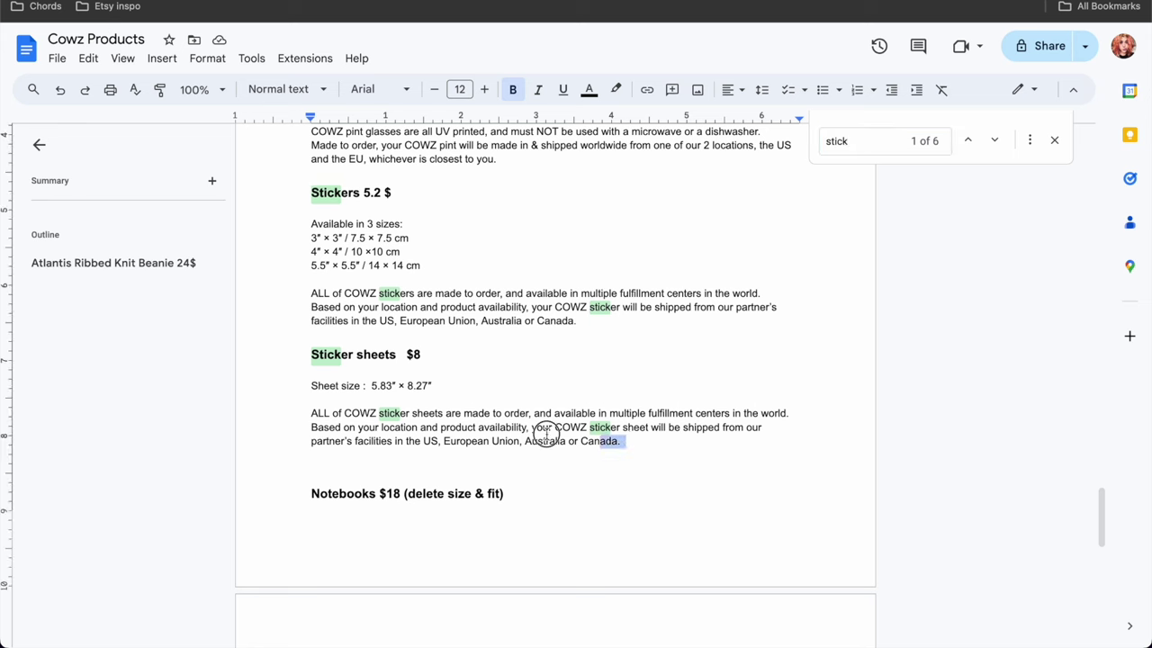
pyautogui.tripleClick(331, 413)
pyautogui.tripleClick(314, 414)
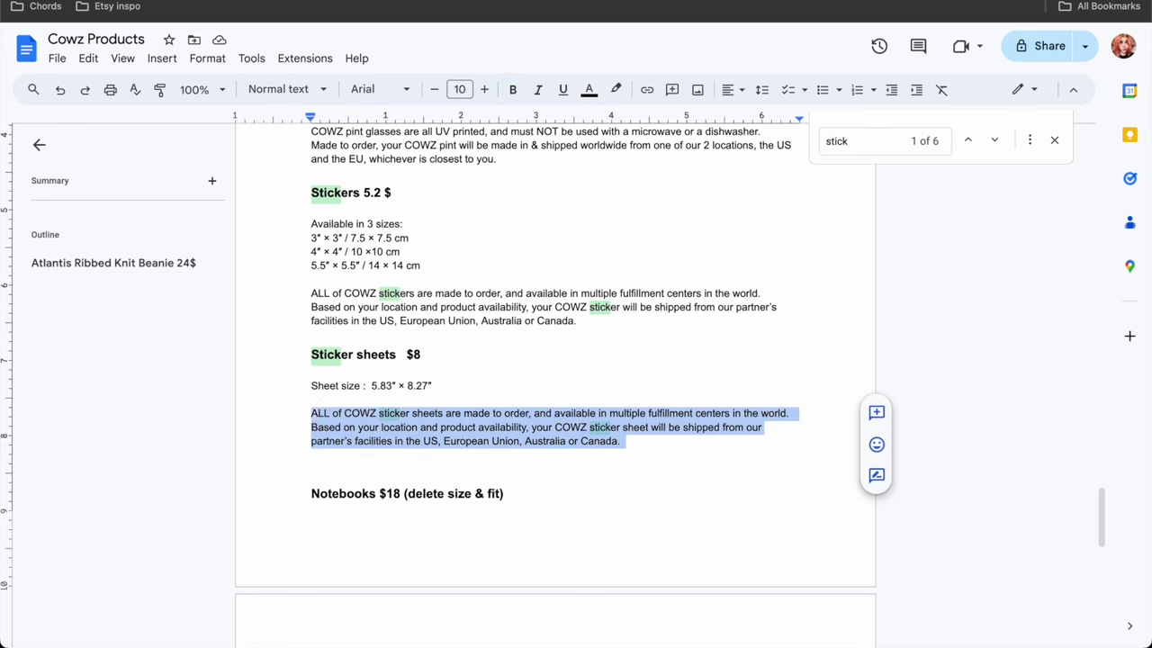
pyautogui.click(362, 389)
pyautogui.moveTo(664, 442); pyautogui.dragTo(315, 394)
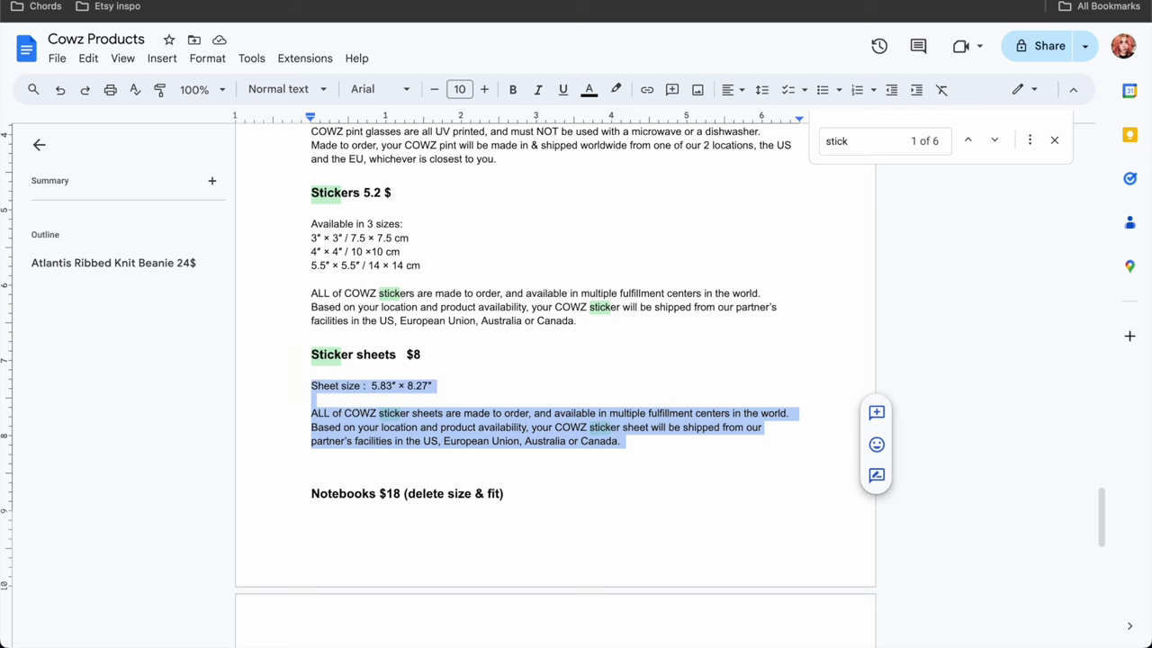
pyautogui.hotkey('ctrl', 'Tab')
pyautogui.press('super+v')
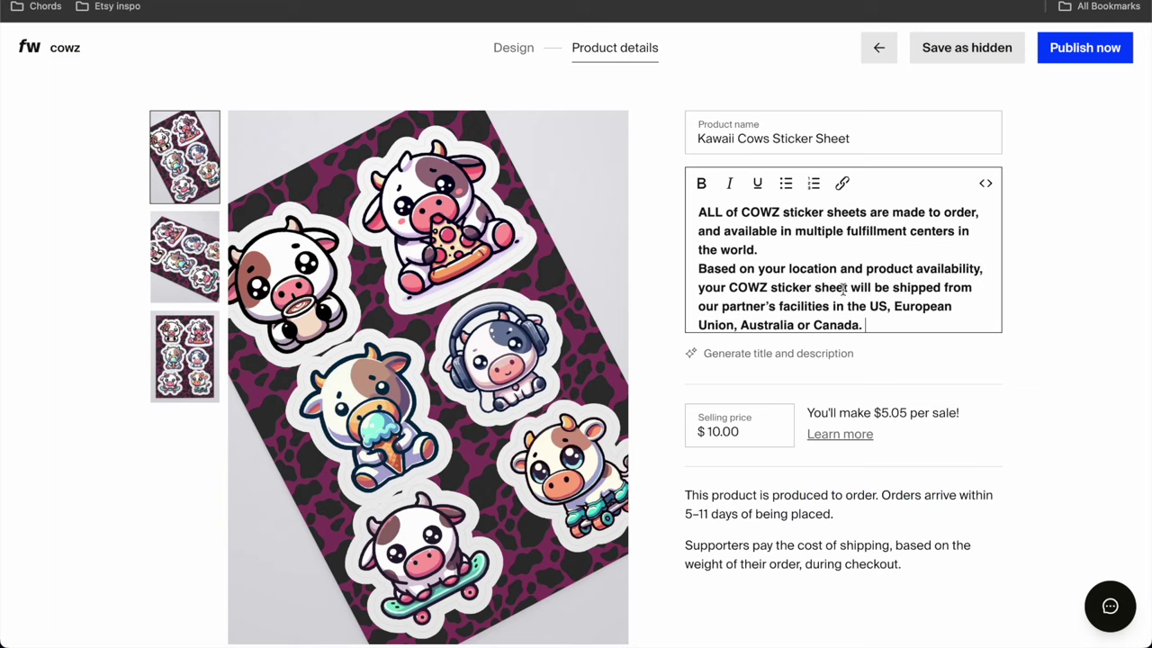
# Step: Remove the bold formatting from the made-to-order and shipping text, and make the "Sheet size : 5.83″ × 8.27″" line bold
pyautogui.scroll(2, 844, 288)
pyautogui.scroll(-2, 874, 309)
pyautogui.moveTo(874, 309); pyautogui.dragTo(689, 288)
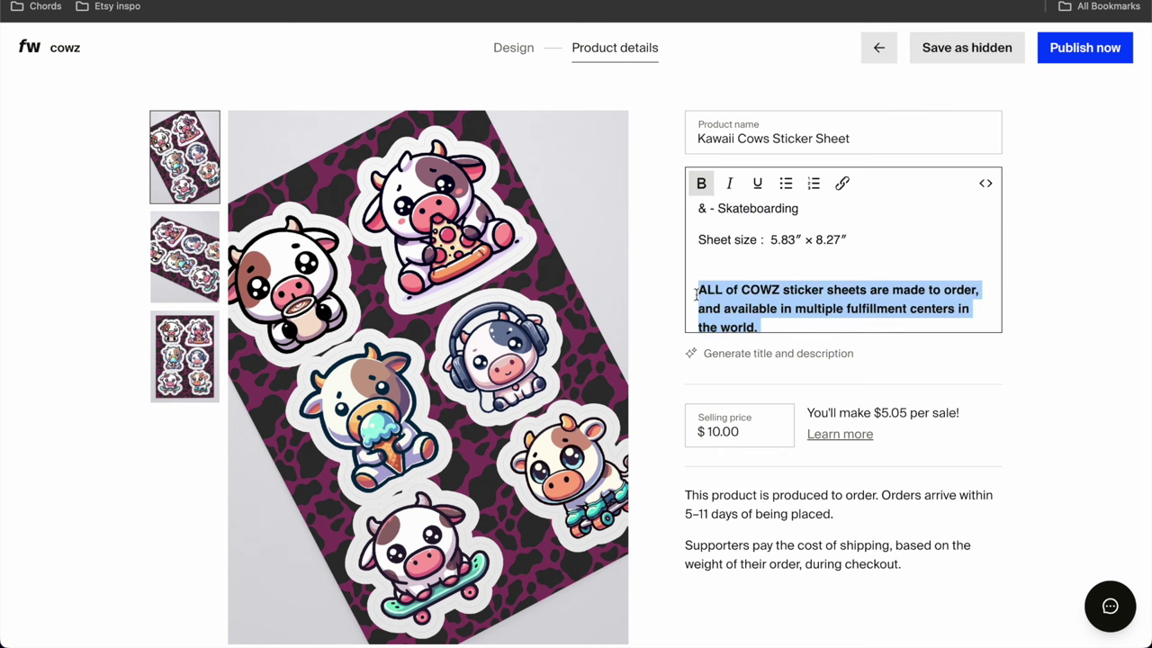
pyautogui.click(701, 190)
pyautogui.tripleClick(746, 239)
pyautogui.click(701, 186)
pyautogui.click(770, 262)
pyautogui.scroll(-1, 770, 262)
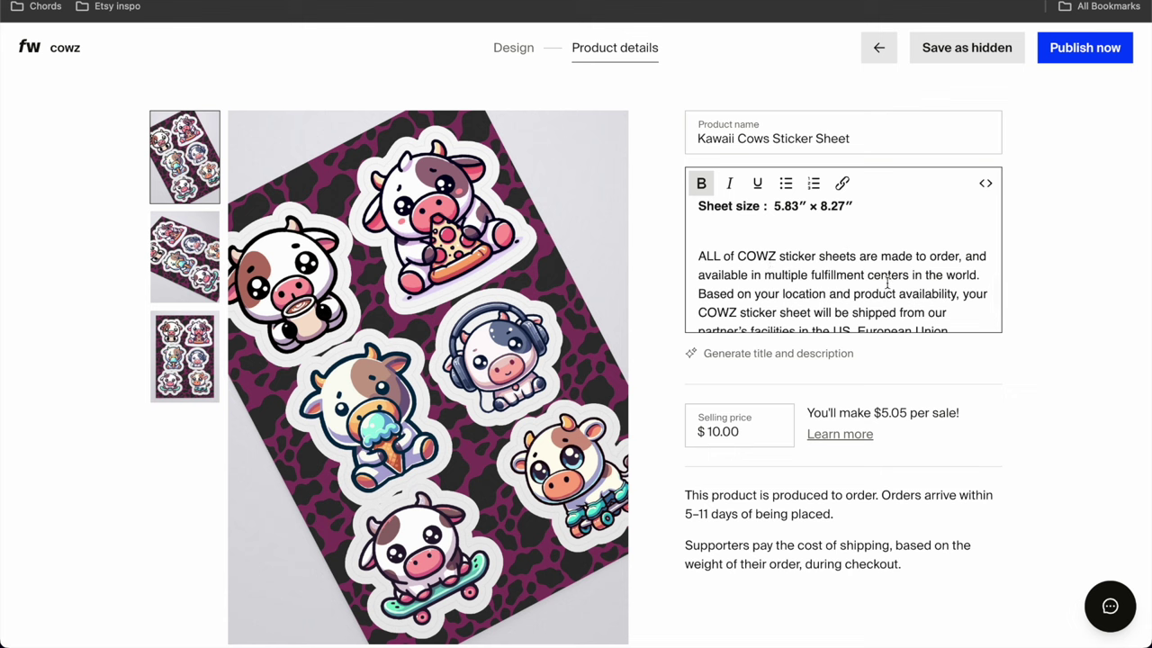
# Step: Insert "to you" after "will be shipped" in the description's shipping sentence
pyautogui.scroll(-2, 883, 248)
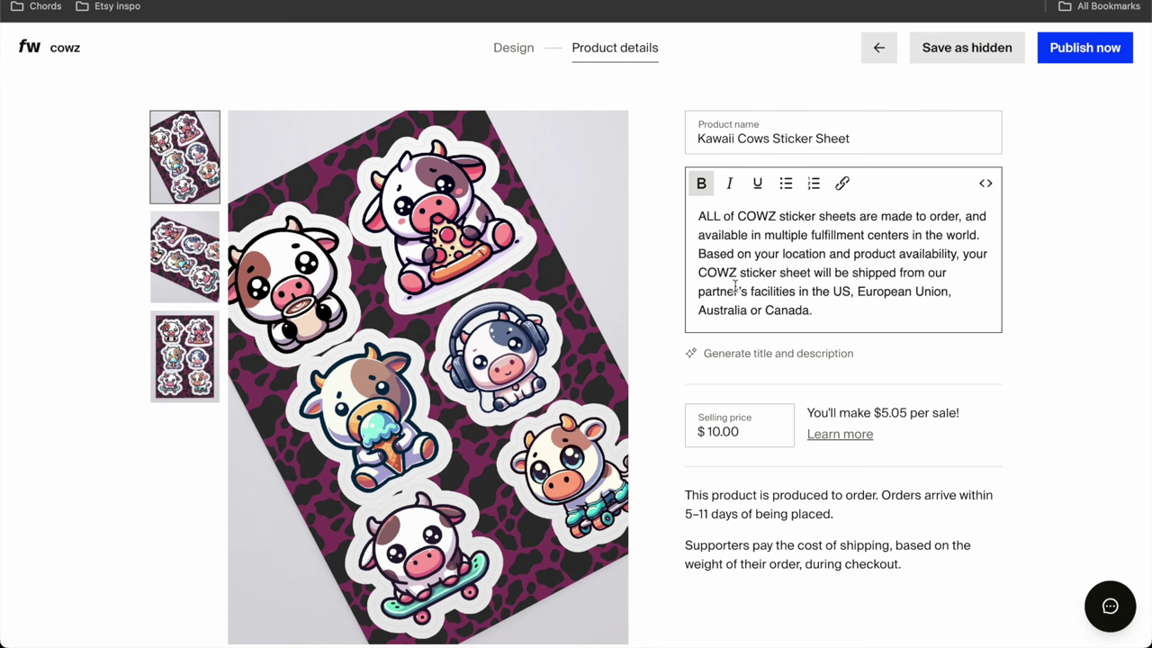
pyautogui.click(899, 272)
pyautogui.write('to you')
# Step: Check the sticker sheet price in the Cowz Products document, set the selling price to $8.00, and publish the product
pyautogui.hotkey('ctrl', 'Tab')
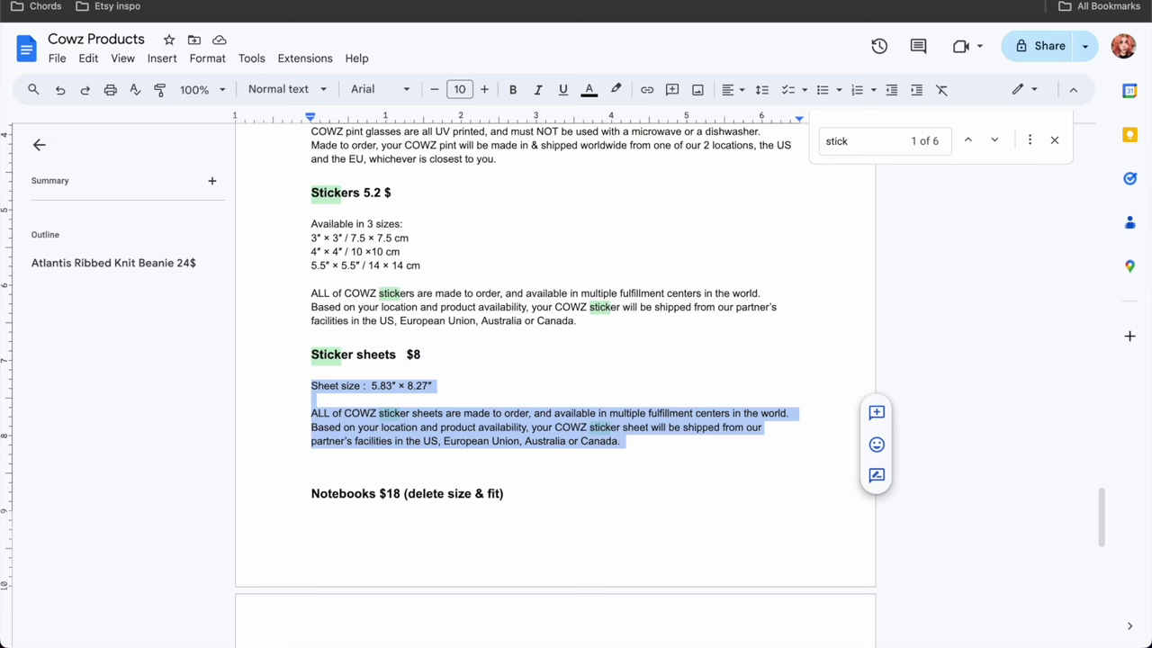
pyautogui.hotkey('ctrl', 'shift', 'Tab')
pyautogui.click(717, 432)
pyautogui.doubleClick(717, 432)
pyautogui.write('8')
pyautogui.click(989, 394)
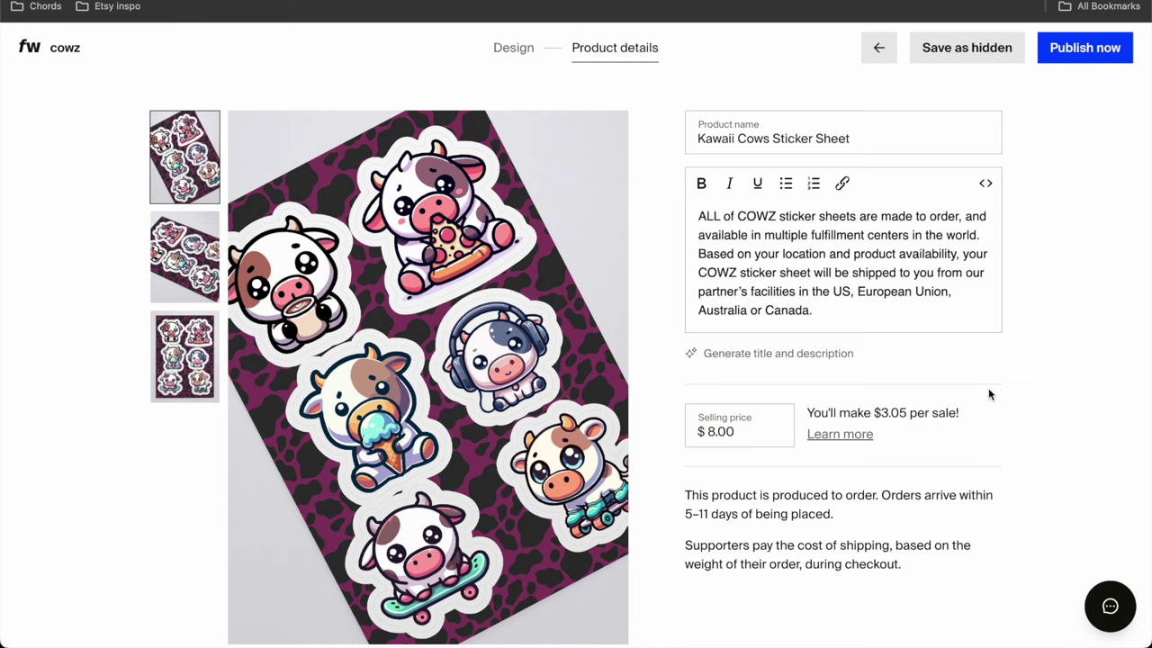
pyautogui.click(1089, 51)
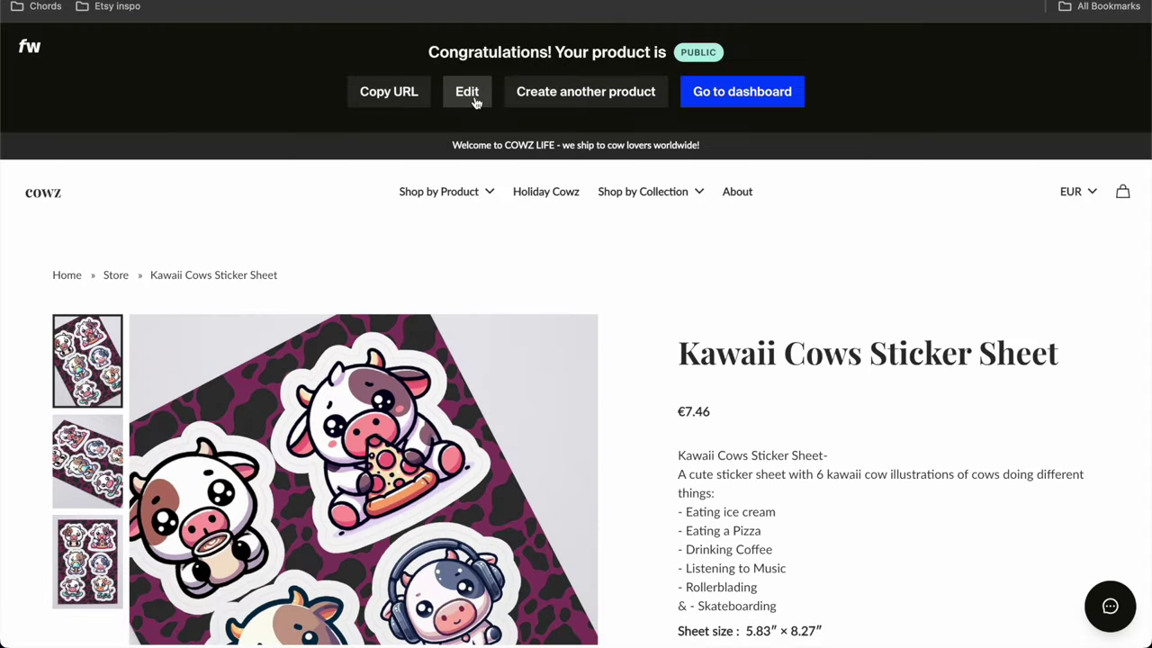
# Step: Open the published product for editing, delete the empty Size & Fit section from its additional sections, and save the change
pyautogui.click(466, 91)
pyautogui.scroll(-3, 429, 342)
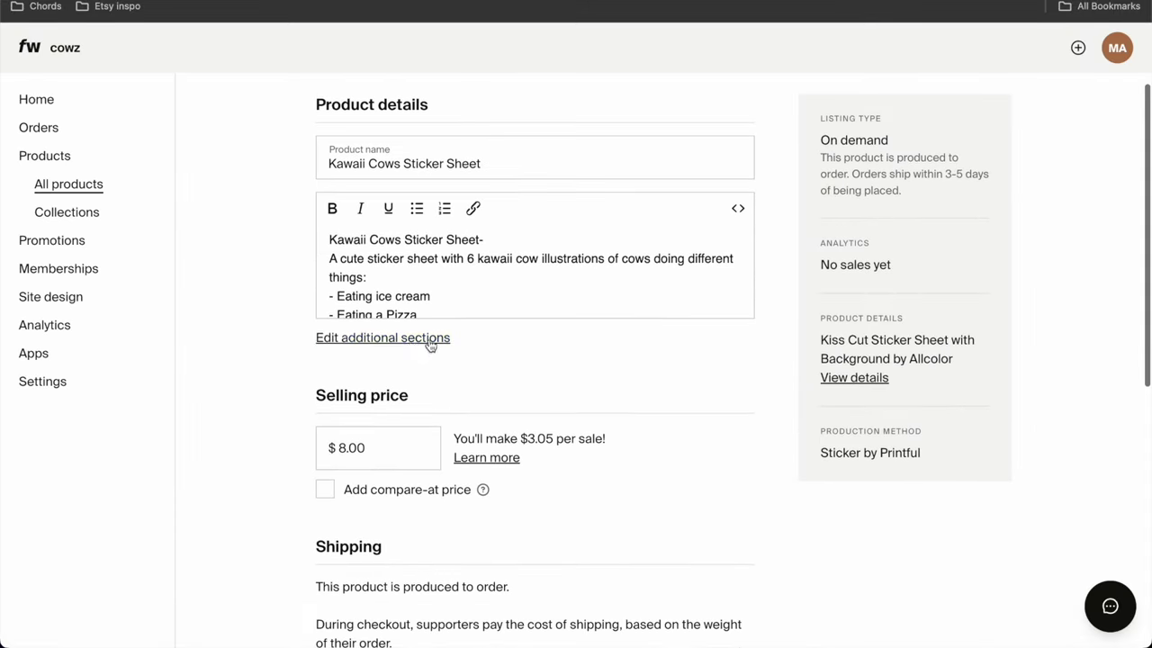
pyautogui.click(412, 344)
pyautogui.scroll(-3, 484, 386)
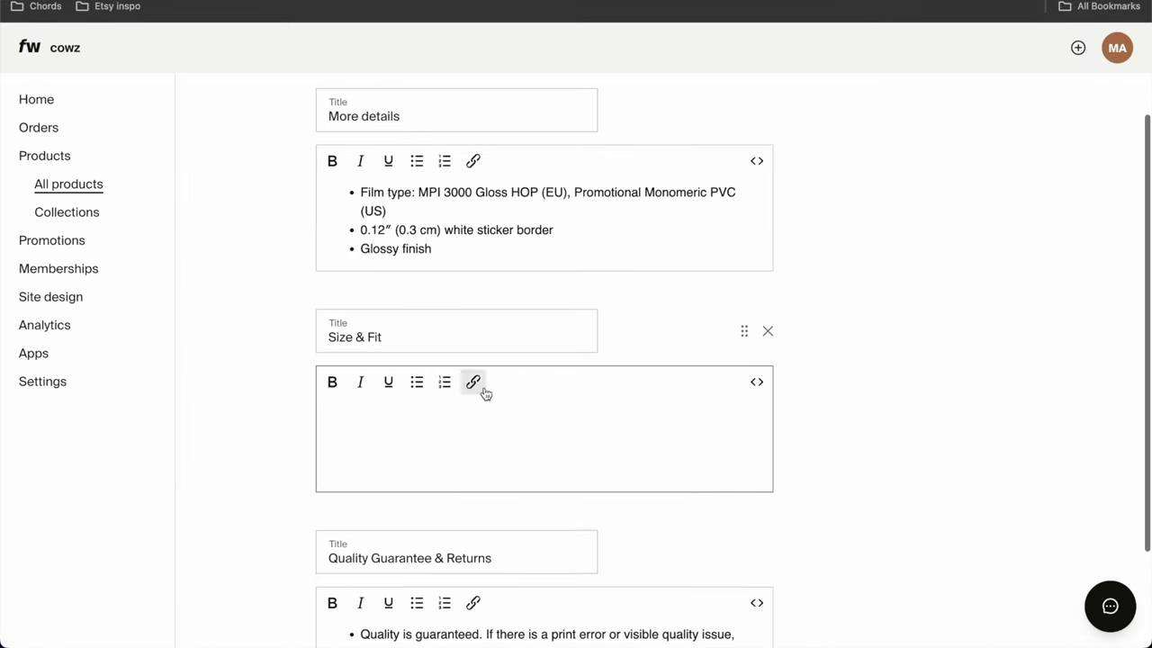
pyautogui.click(768, 332)
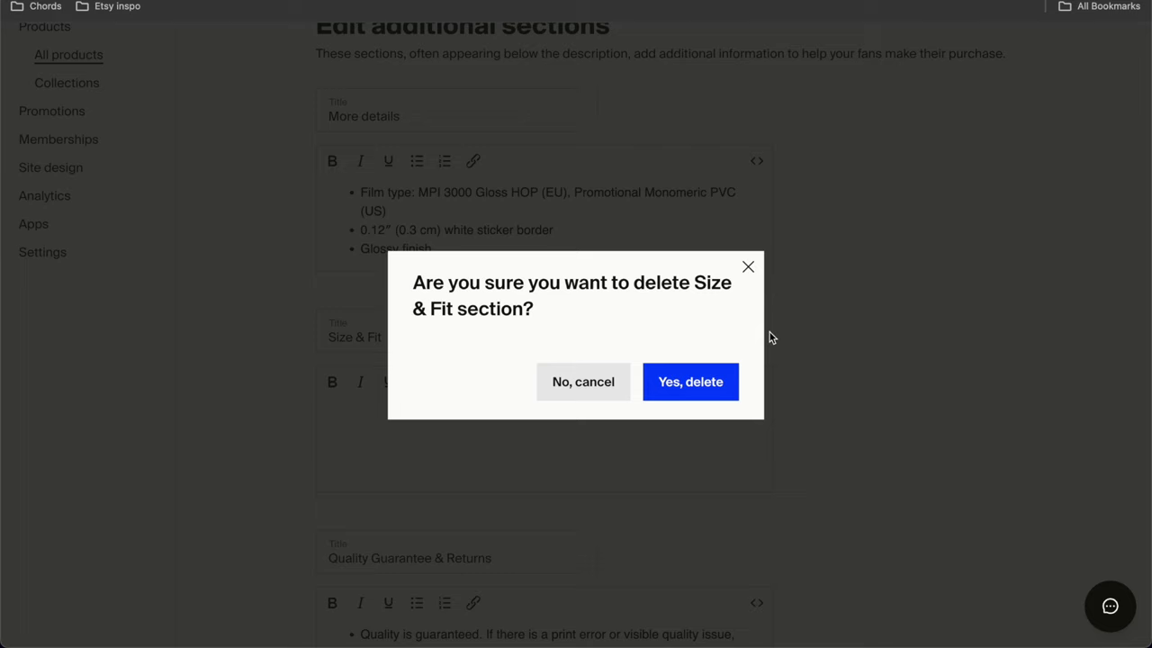
pyautogui.click(695, 391)
pyautogui.click(1009, 53)
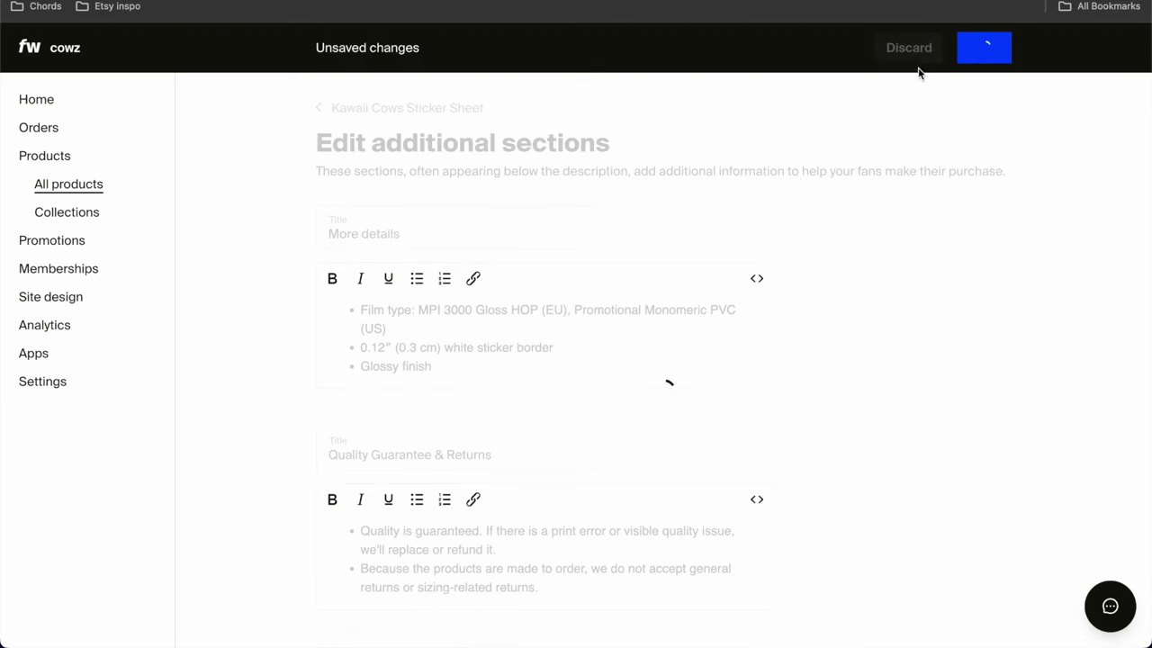
# Step: Return to the product's main settings and open its public shop page to review the listing
pyautogui.click(460, 109)
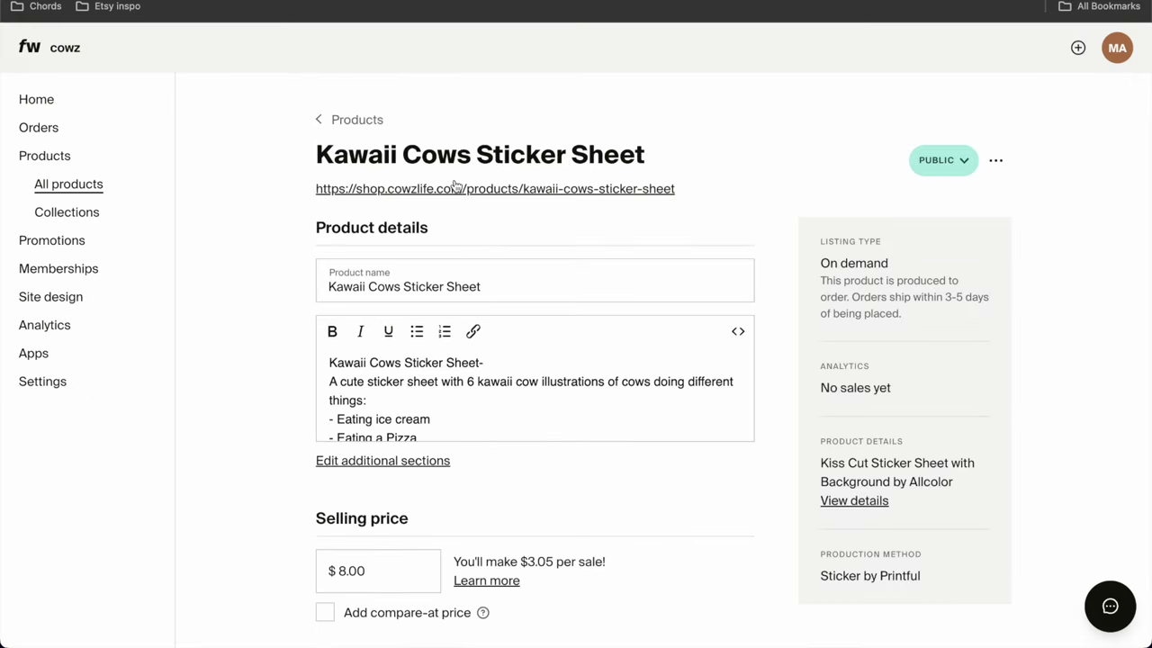
pyautogui.click(456, 190)
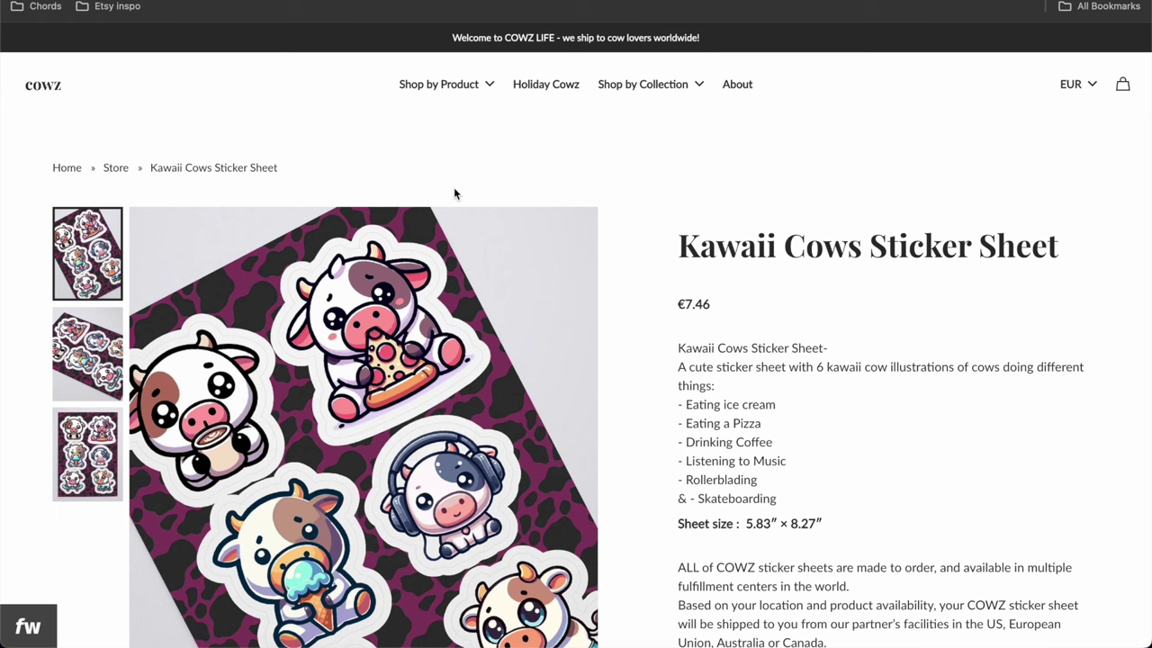
# Step: Ask ChatGPT for ideas on what to write on a coffee mug for cow lovers, and select "Coffee + Cows = Happiness!"
pyautogui.click(617, 1)
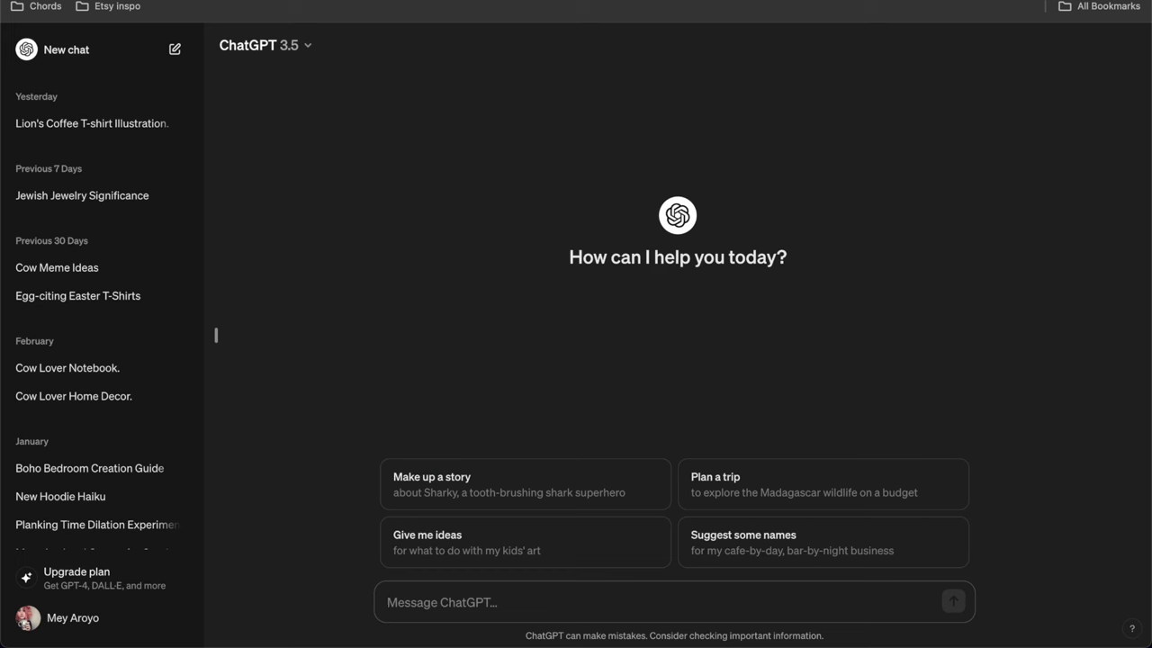
pyautogui.write('H')
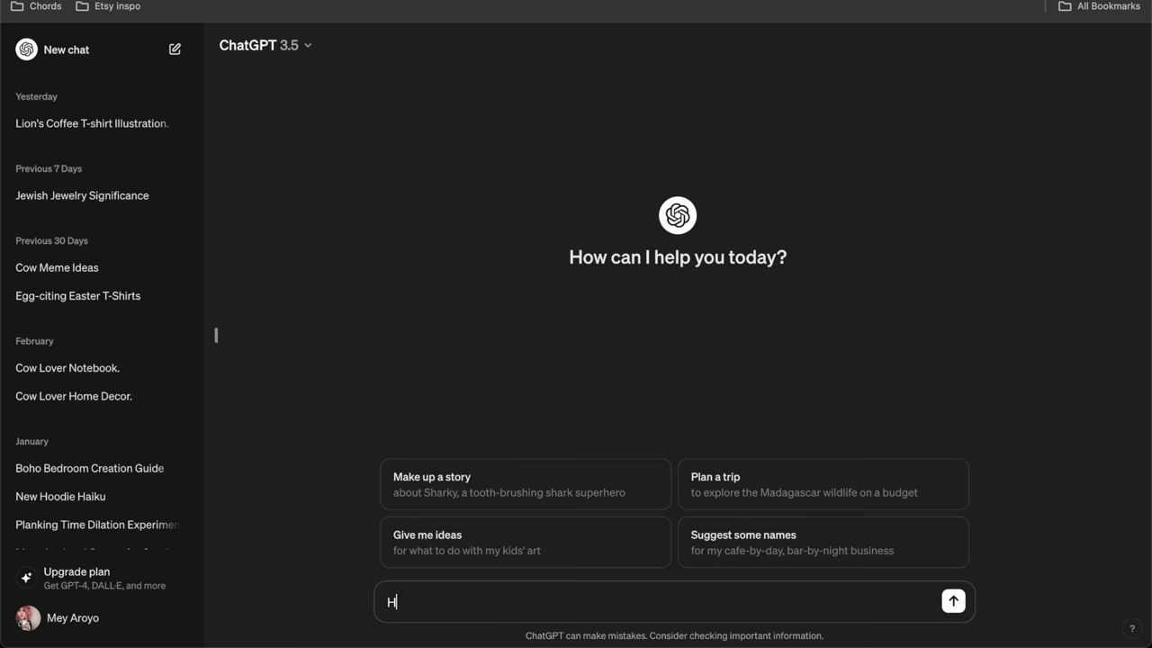
pyautogui.write('ello, please give me ')
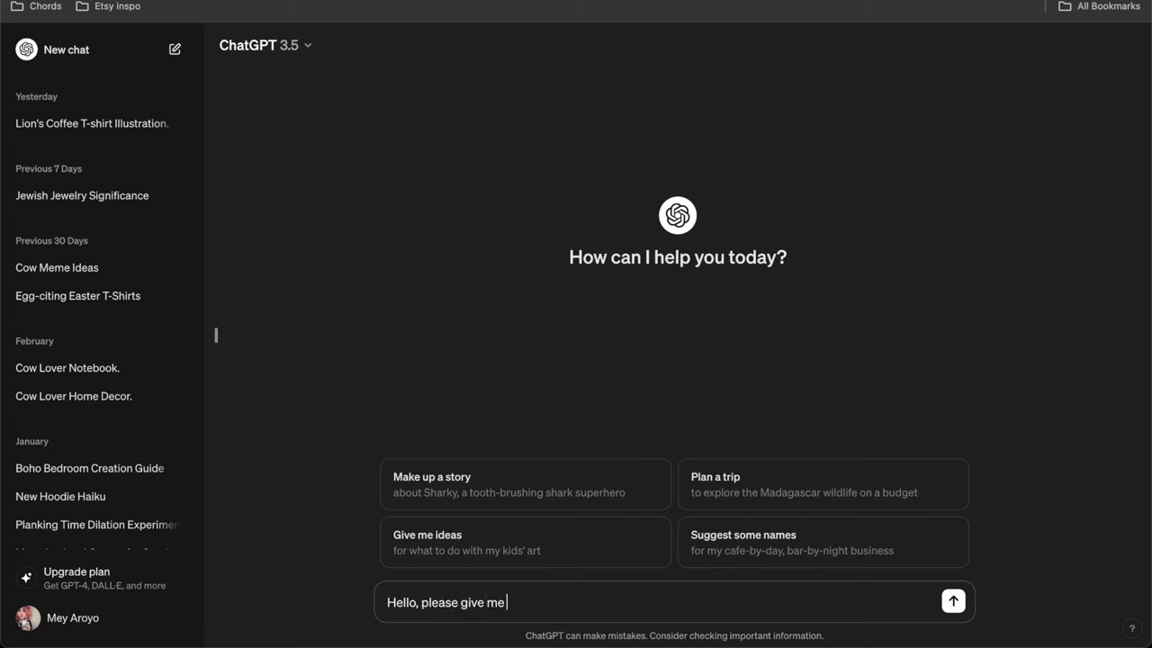
pyautogui.write('ideas on what to write on a coffee m')
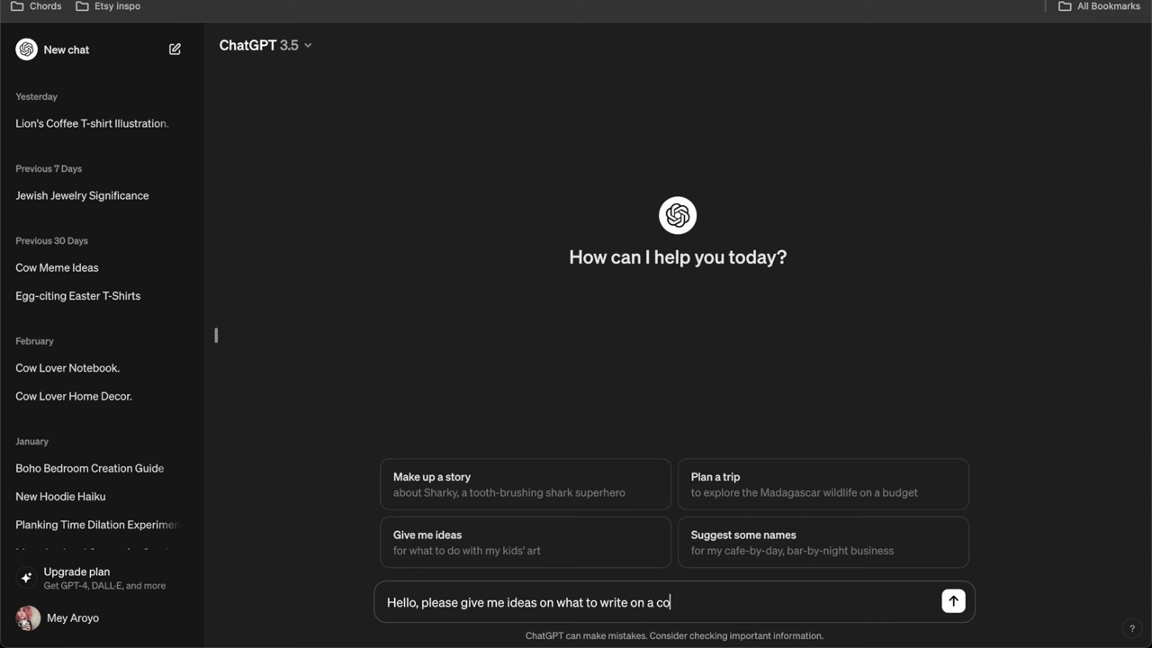
pyautogui.write('ug for cow lovers')
pyautogui.press('Return')
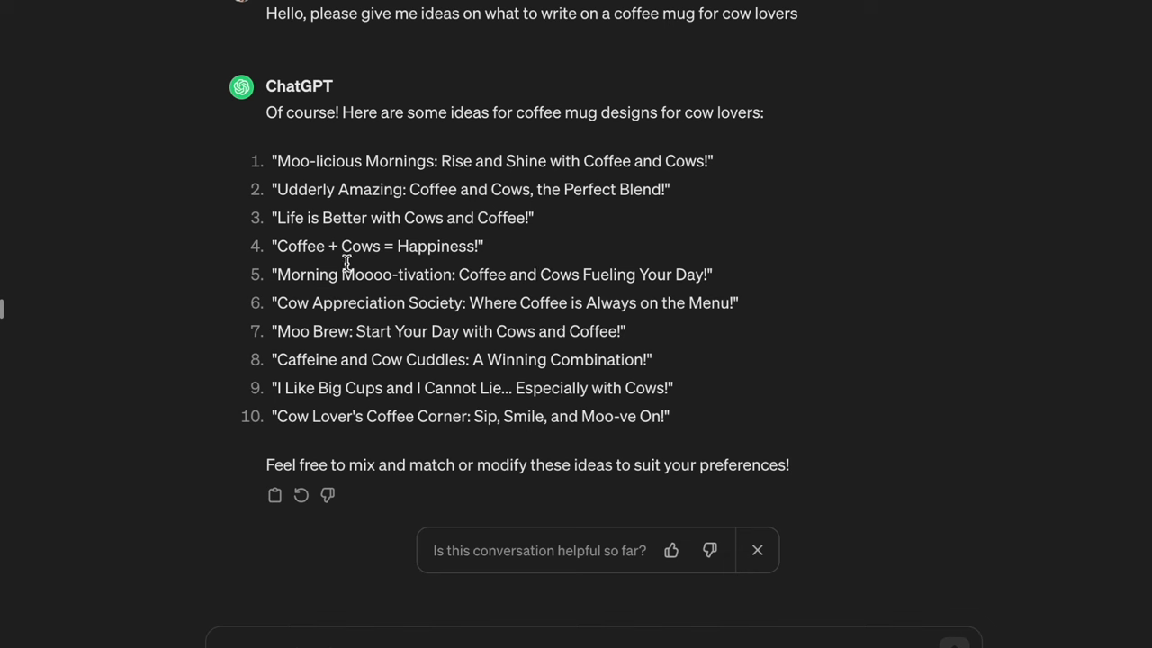
pyautogui.moveTo(476, 249); pyautogui.dragTo(279, 250)
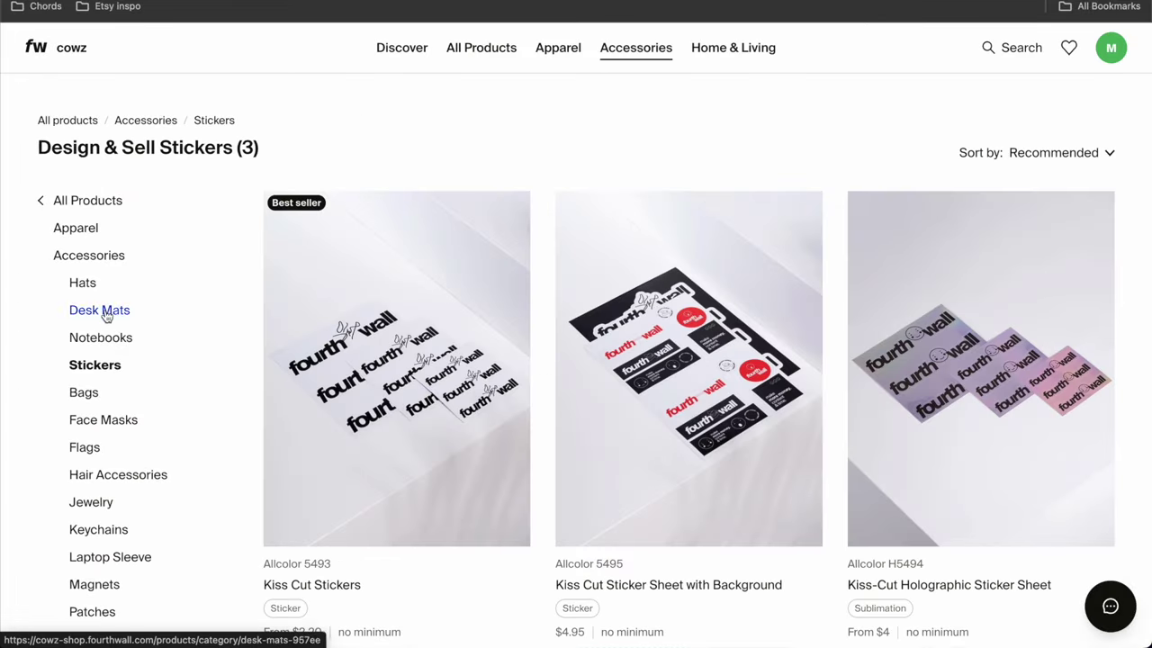
# Step: Browse the product categories in the Fourthwall catalog and open the Drinkware category
pyautogui.scroll(-5, 99, 457)
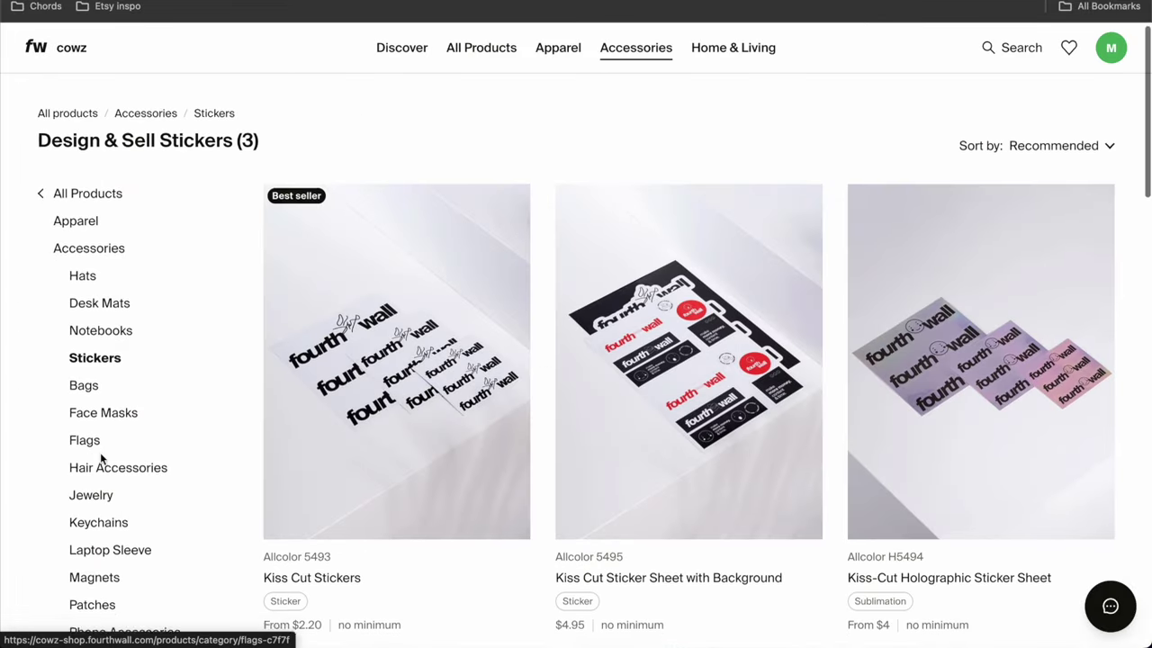
pyautogui.scroll(5, 100, 452)
pyautogui.scroll(-7, 97, 330)
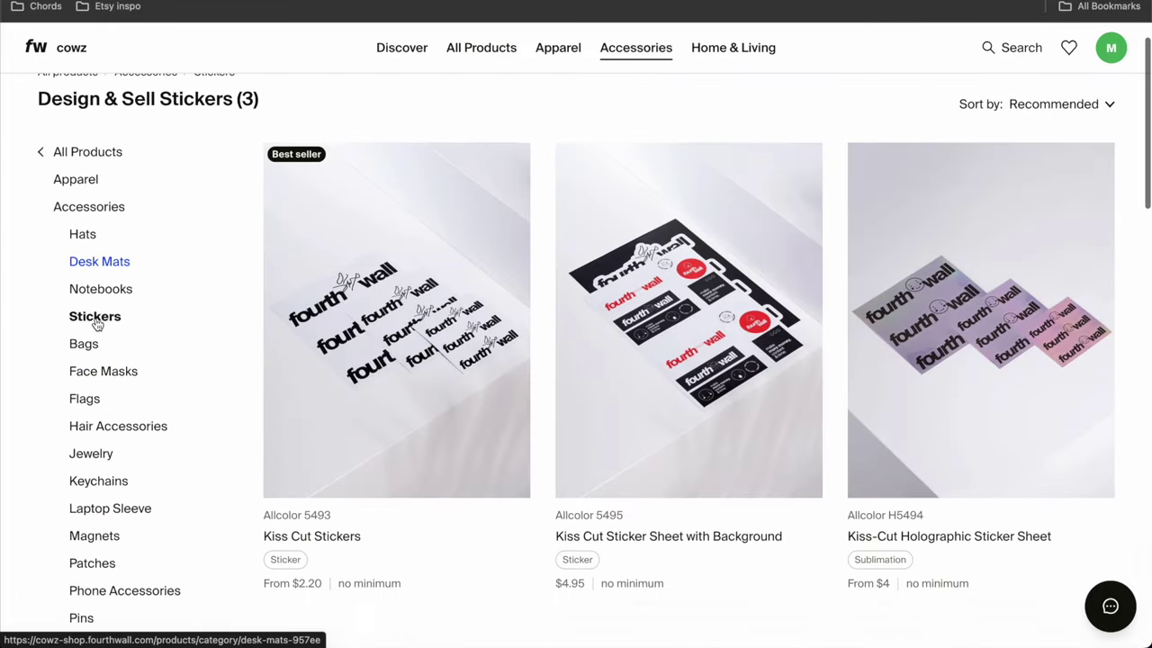
pyautogui.click(105, 495)
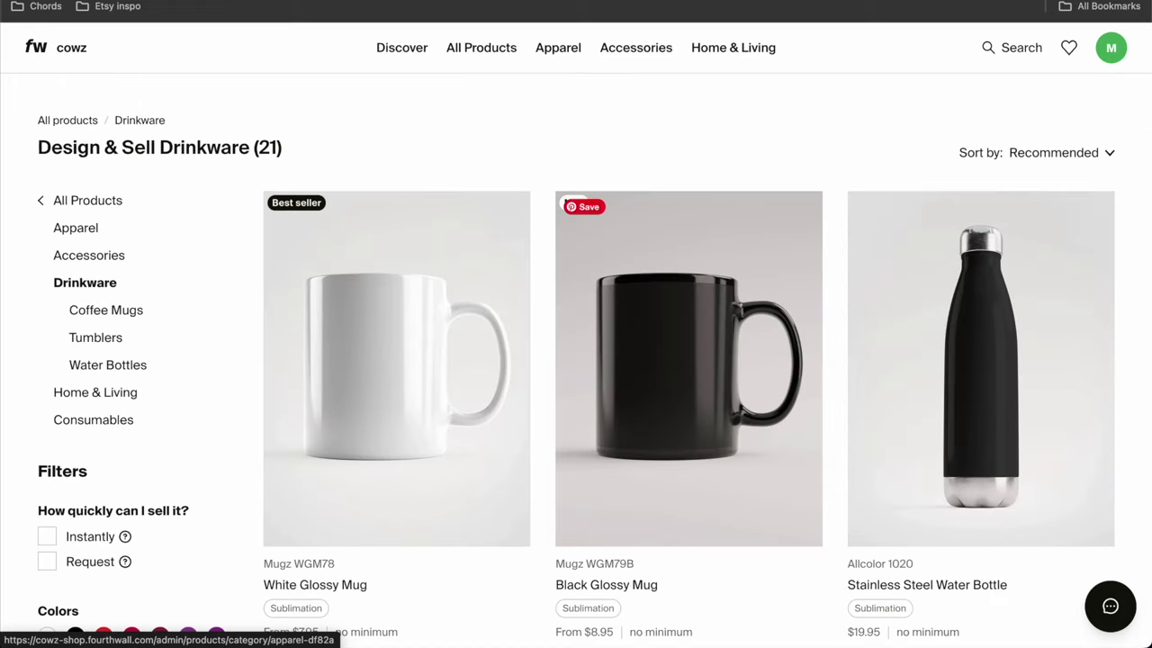
# Step: Open the Drinkware collection in the public COWZ shop and review the existing cow mugs and tumblers
pyautogui.click(270, 2)
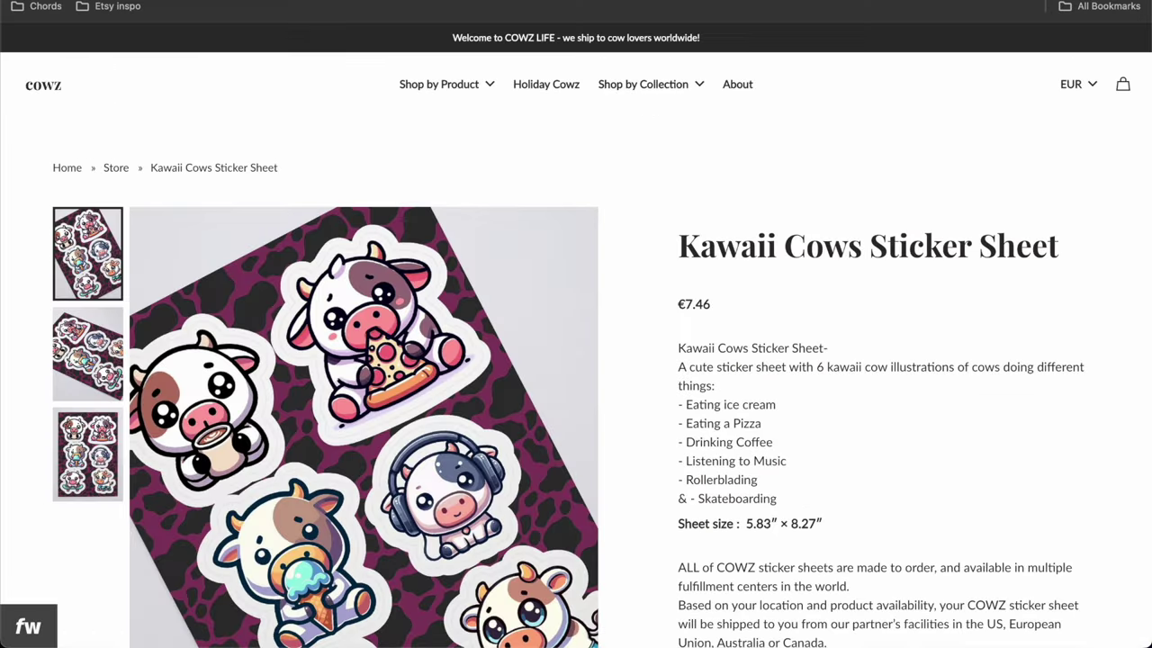
pyautogui.moveTo(454, 84)
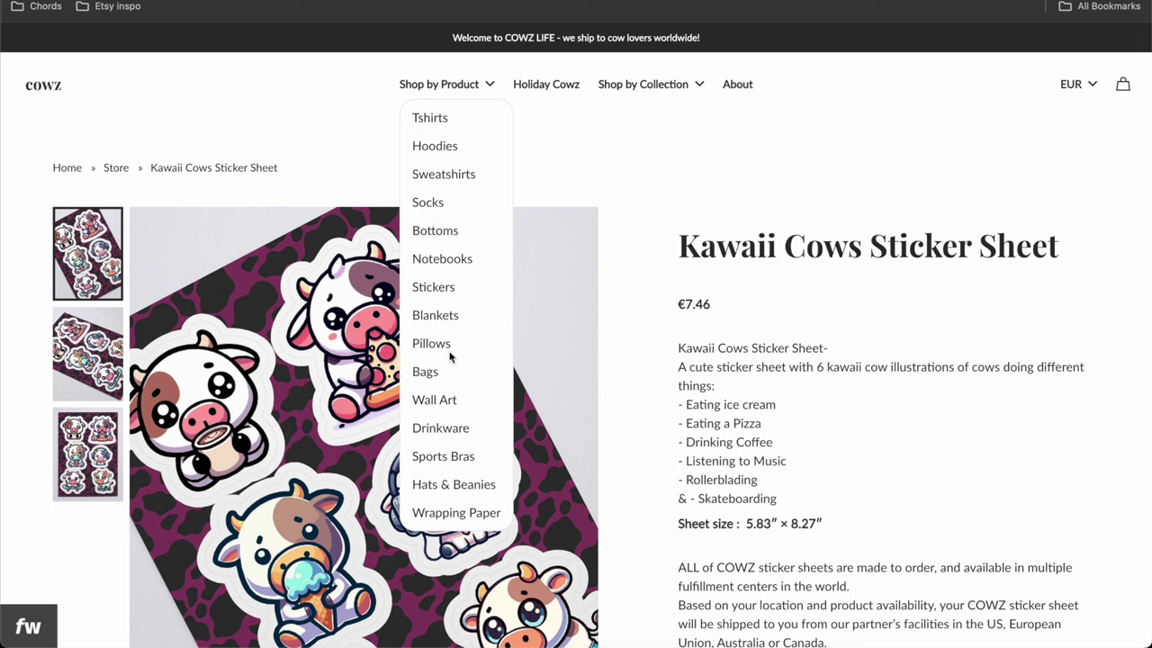
pyautogui.click(440, 429)
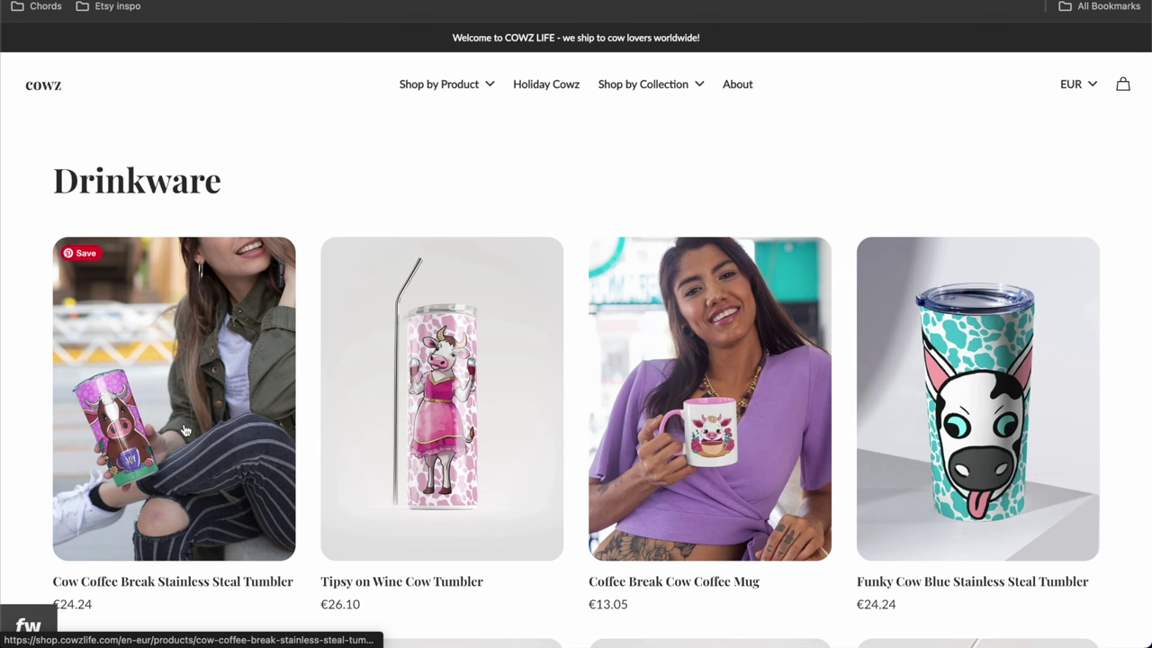
pyautogui.scroll(-5, 764, 336)
pyautogui.scroll(-4, 683, 378)
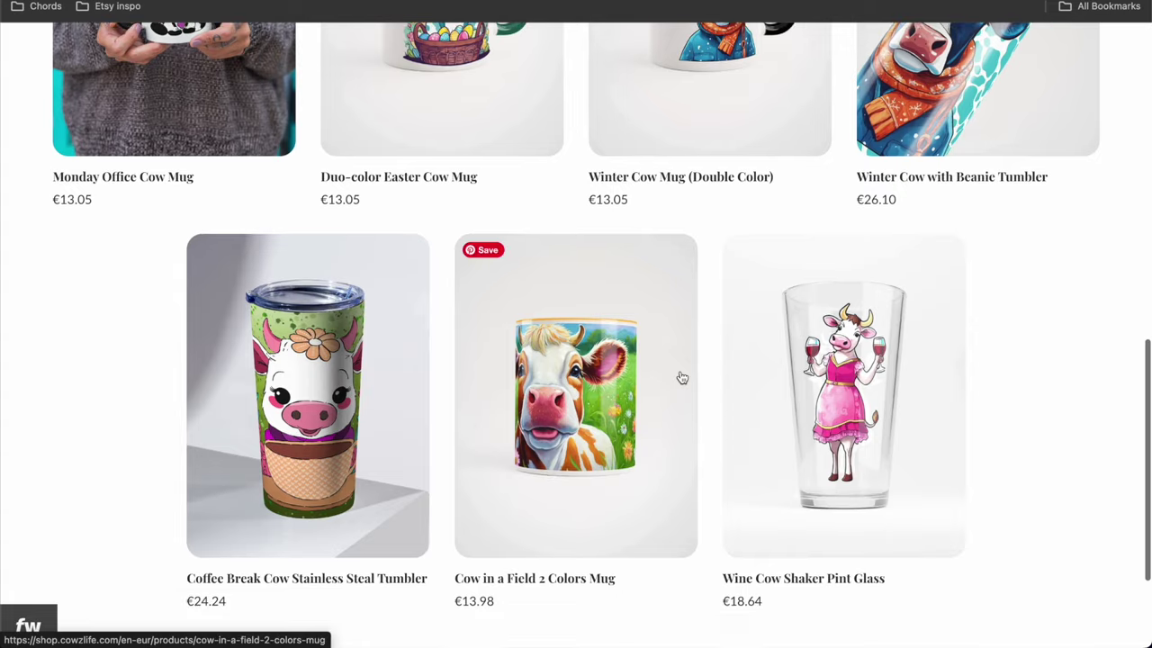
pyautogui.scroll(5, 682, 378)
pyautogui.scroll(4, 682, 378)
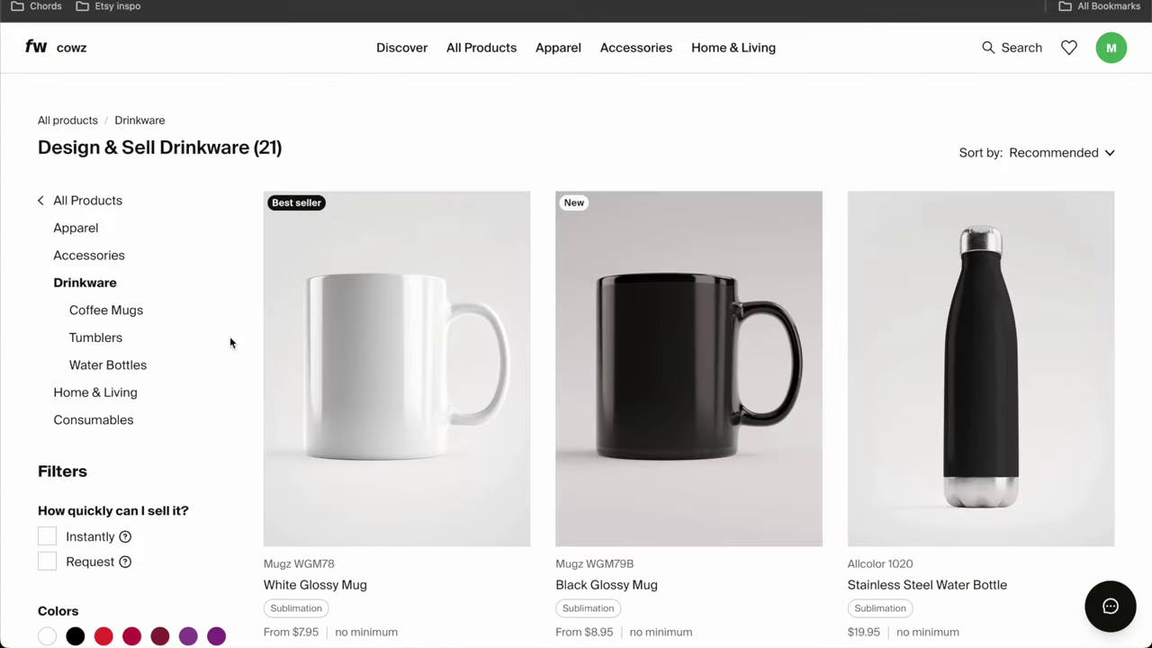
# Step: Choose the Ceramic Mug with Color Inside from the drinkware catalog and open it in the product designer
pyautogui.scroll(-8, 620, 328)
pyautogui.scroll(-12, 620, 329)
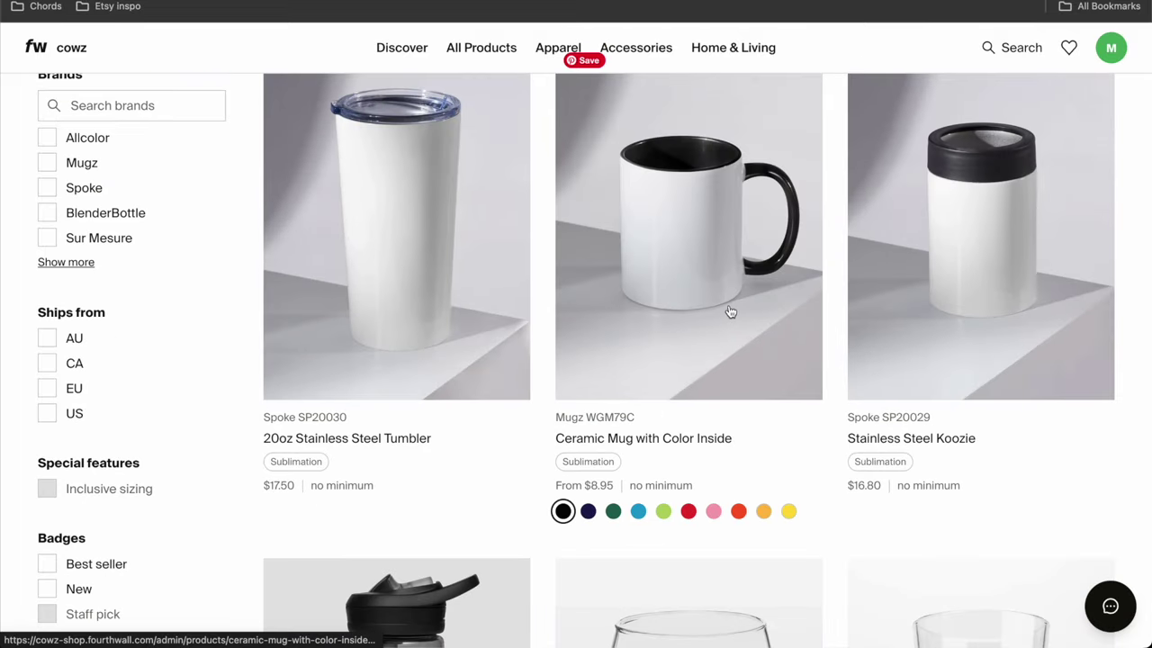
pyautogui.click(602, 205)
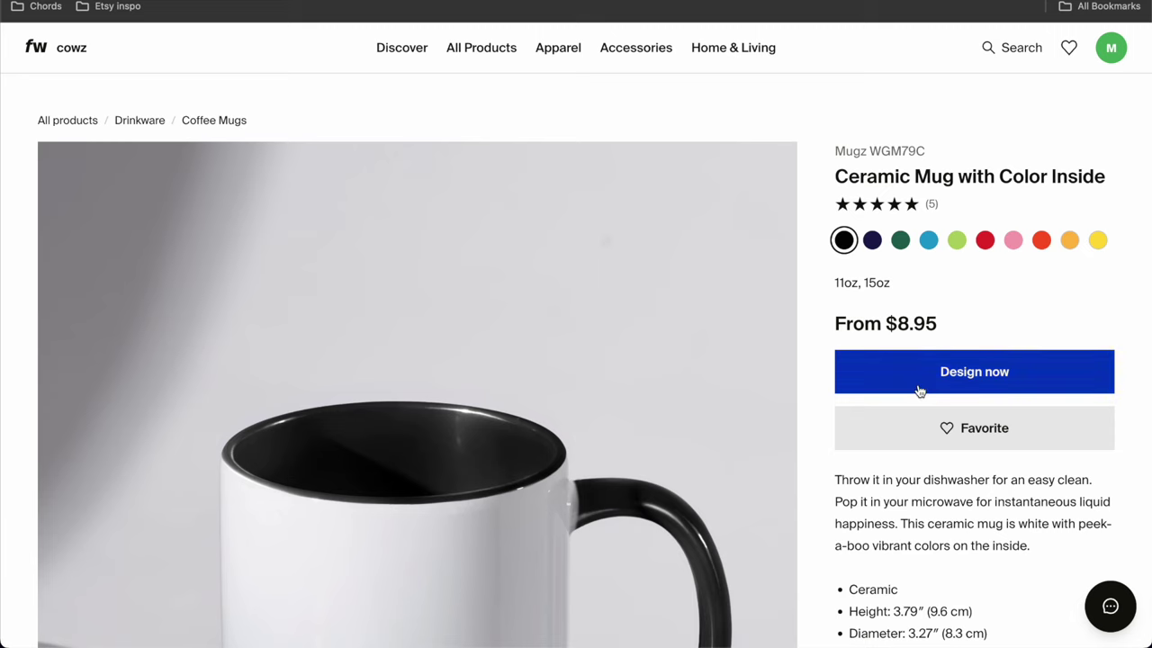
pyautogui.click(943, 386)
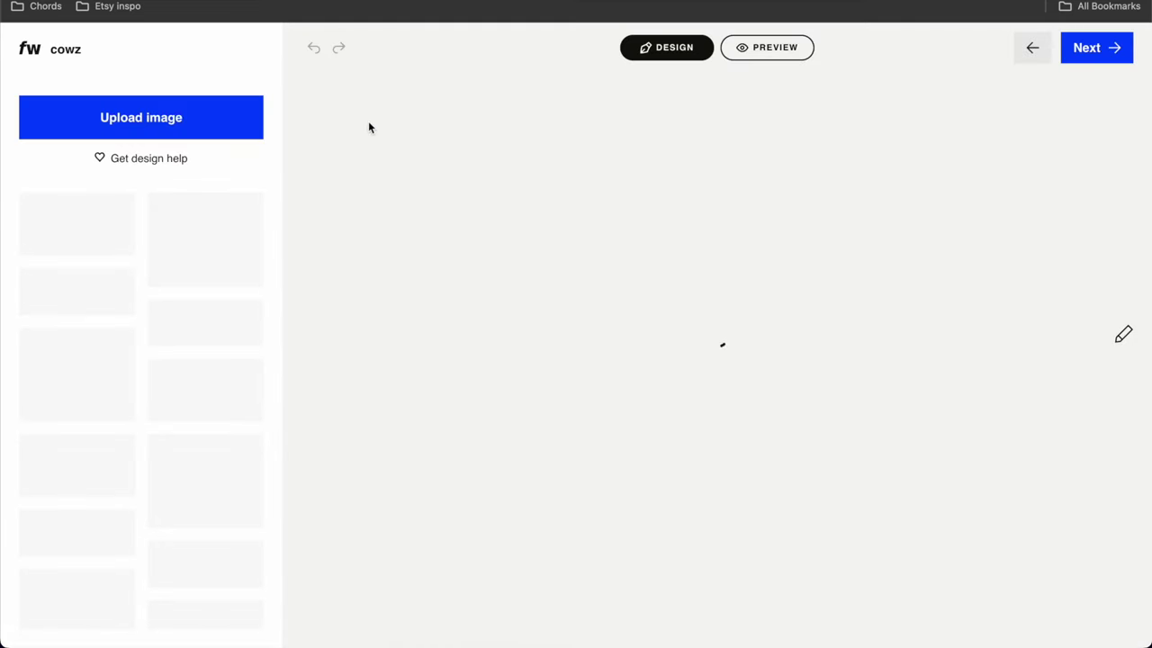
# Step: Reopen the catalog page of the Ceramic Mug with Color Inside to review its details, and check the Kawaii Cows Sticker Sheet product page
pyautogui.press('super+bracketleft')
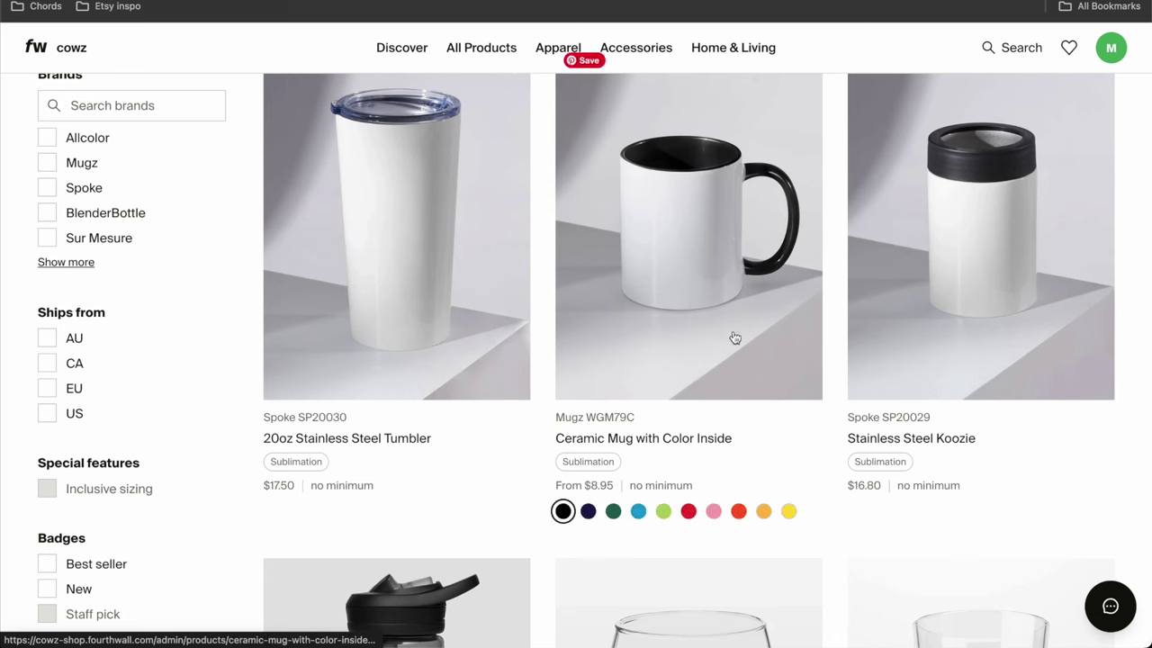
pyautogui.click(592, 209)
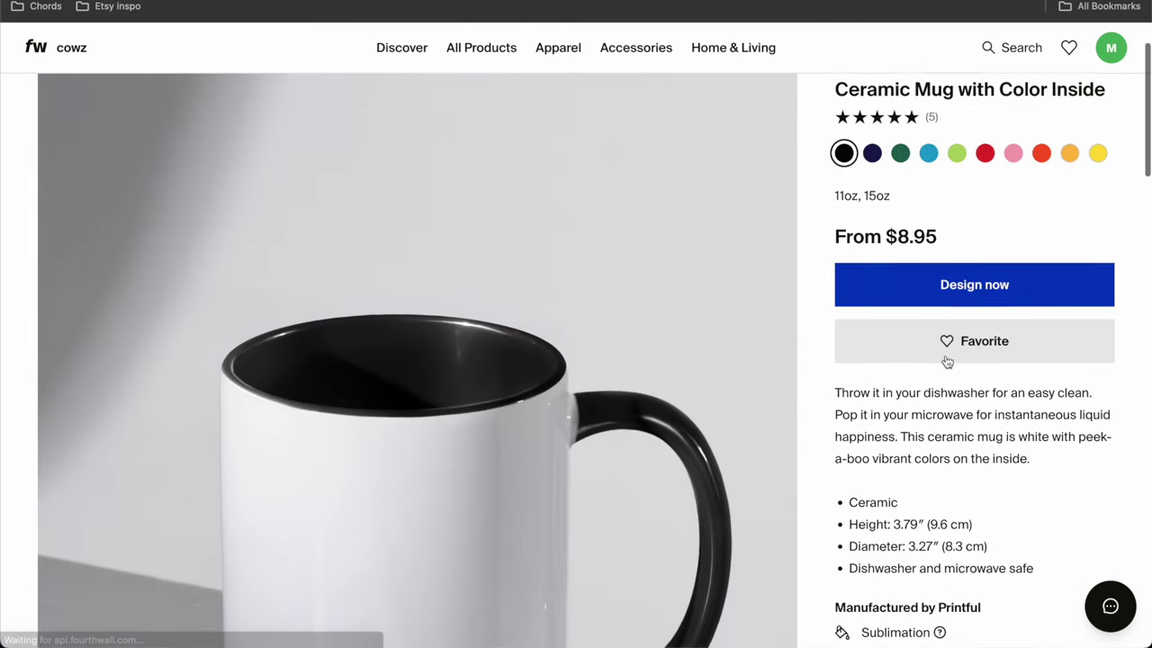
pyautogui.scroll(-2, 947, 360)
pyautogui.moveTo(972, 428); pyautogui.dragTo(887, 450)
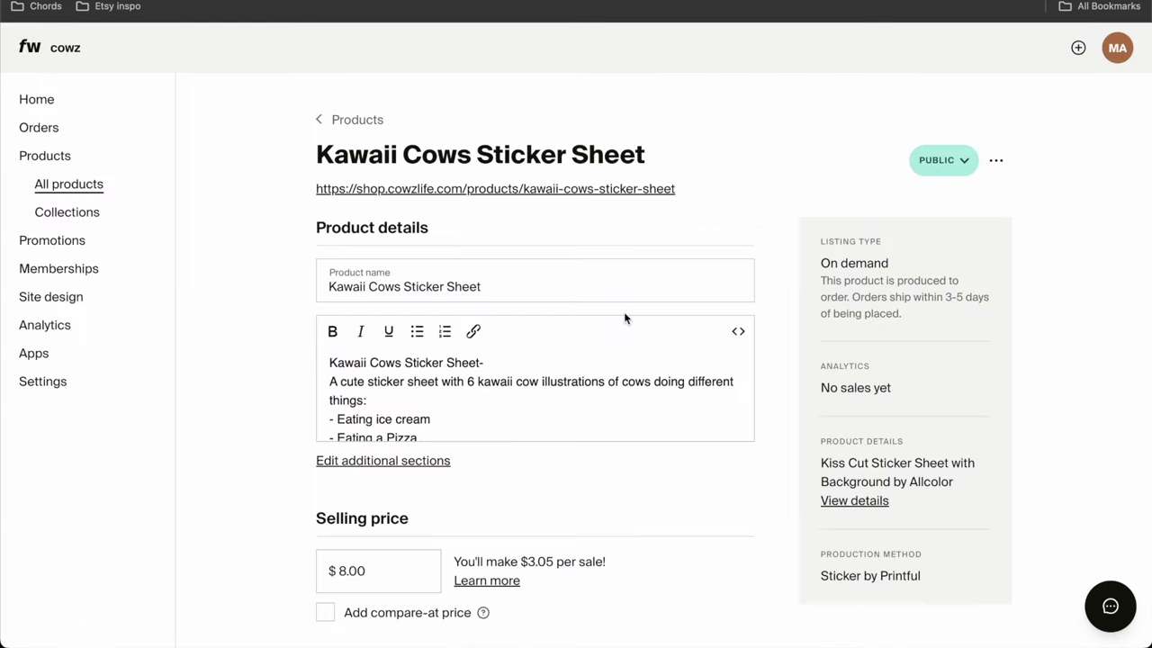
pyautogui.scroll(-1, 624, 311)
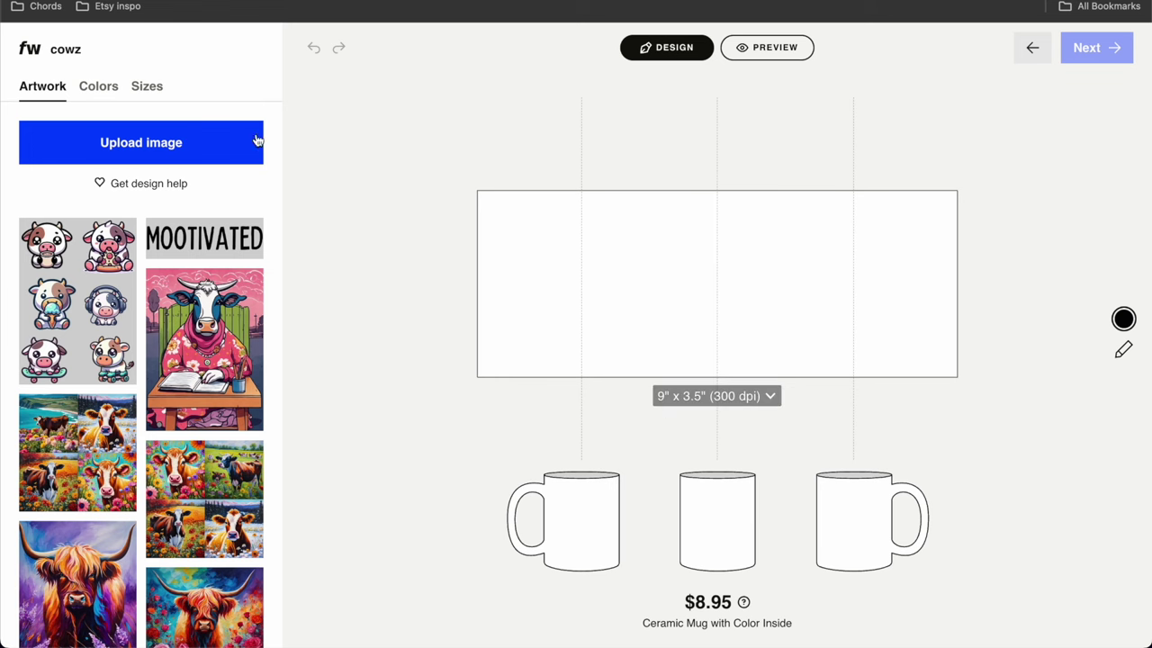
# Step: Compare the mug's 11oz and 15oz print areas in the designer, and offer only the 15oz size
pyautogui.click(144, 86)
pyautogui.click(146, 350)
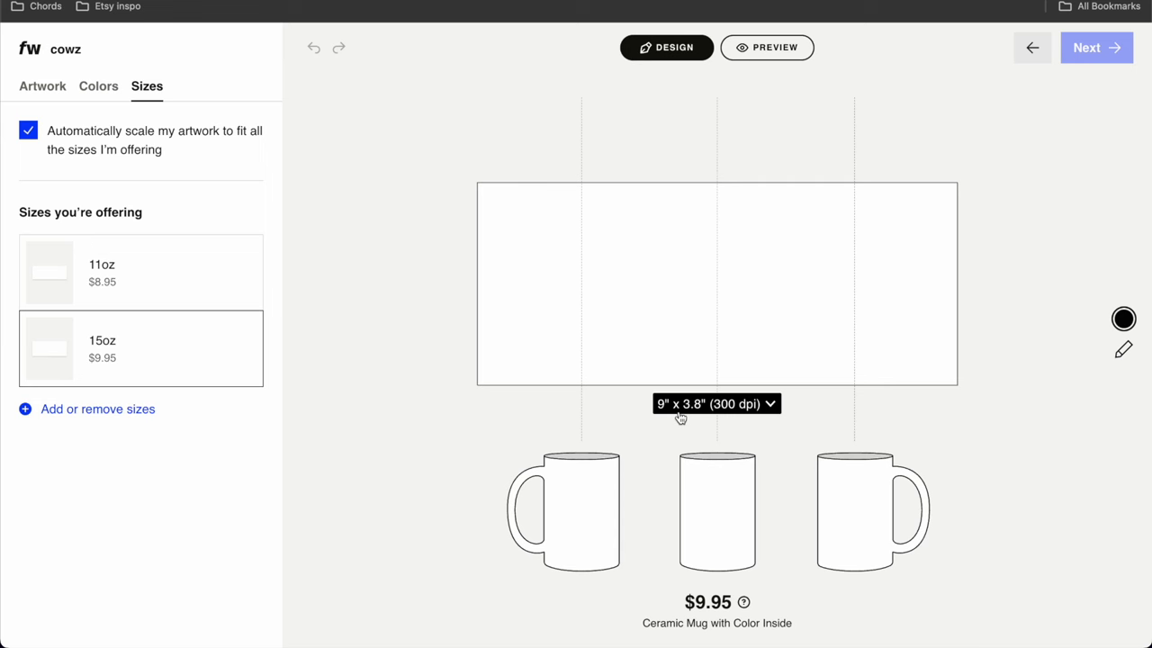
pyautogui.click(162, 278)
pyautogui.click(173, 344)
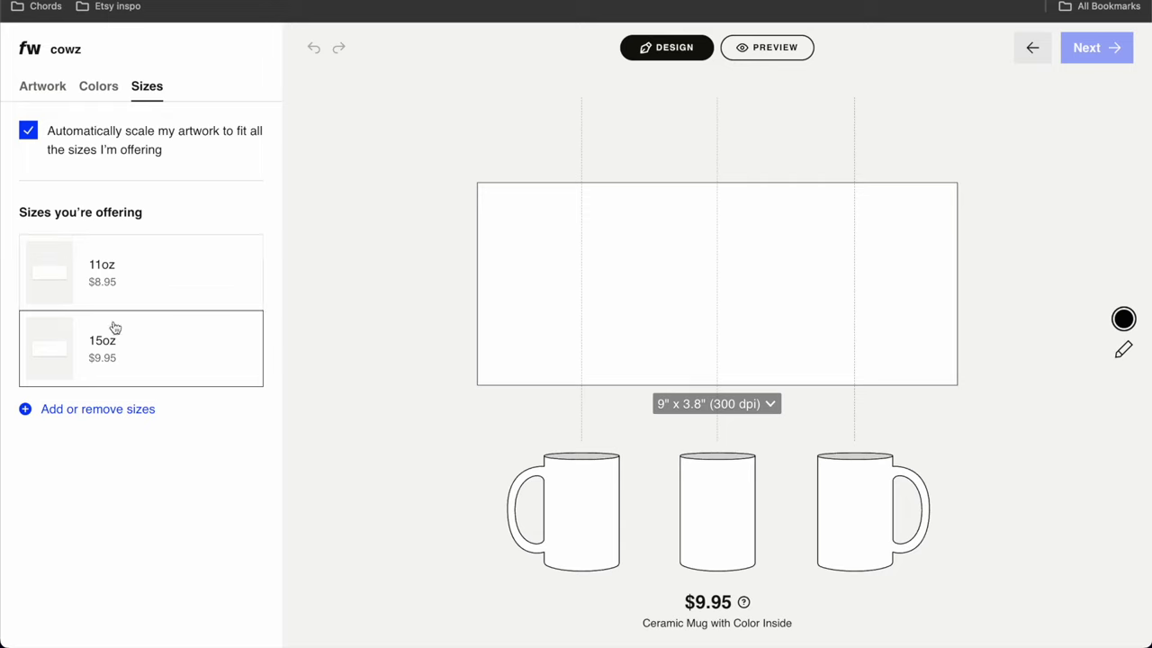
pyautogui.click(111, 416)
pyautogui.click(455, 307)
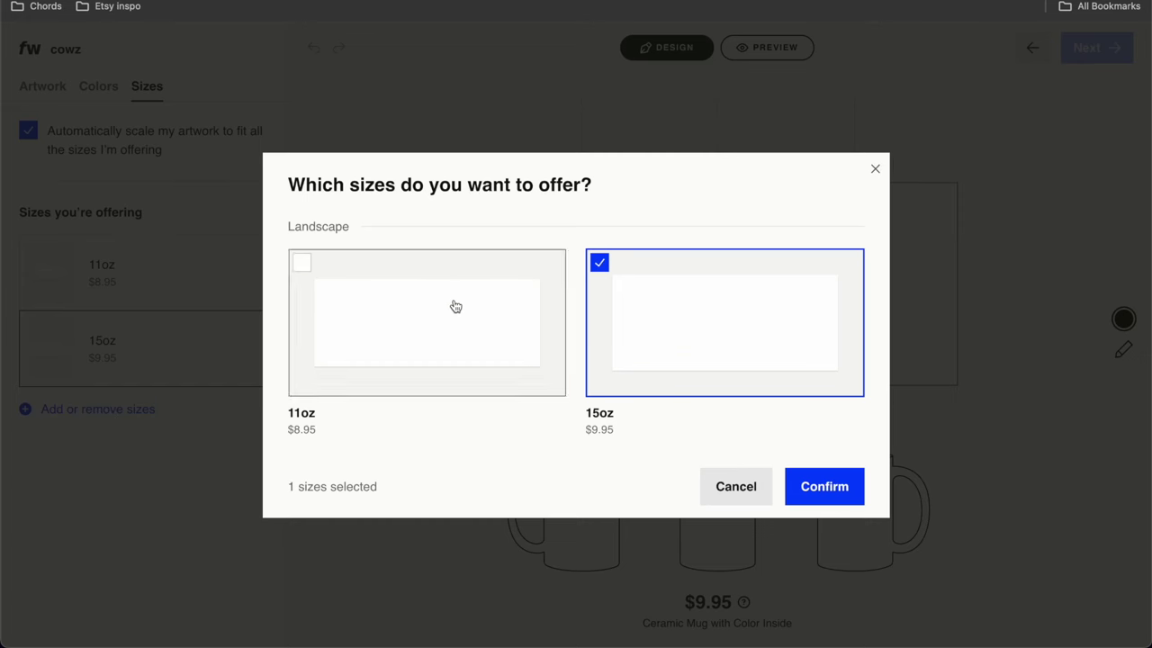
pyautogui.click(819, 490)
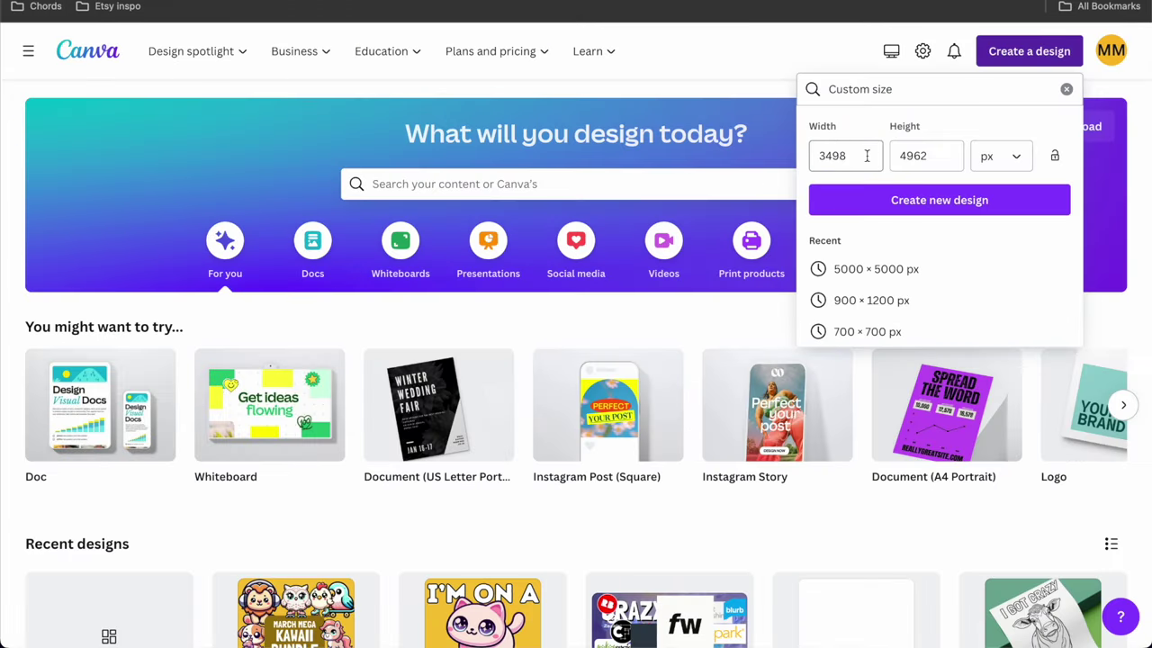
# Step: Set Canva's custom design size to 2700 × 1140 px, calculating 3.8x300 in Google for the height
pyautogui.doubleClick(837, 156)
pyautogui.write('2700')
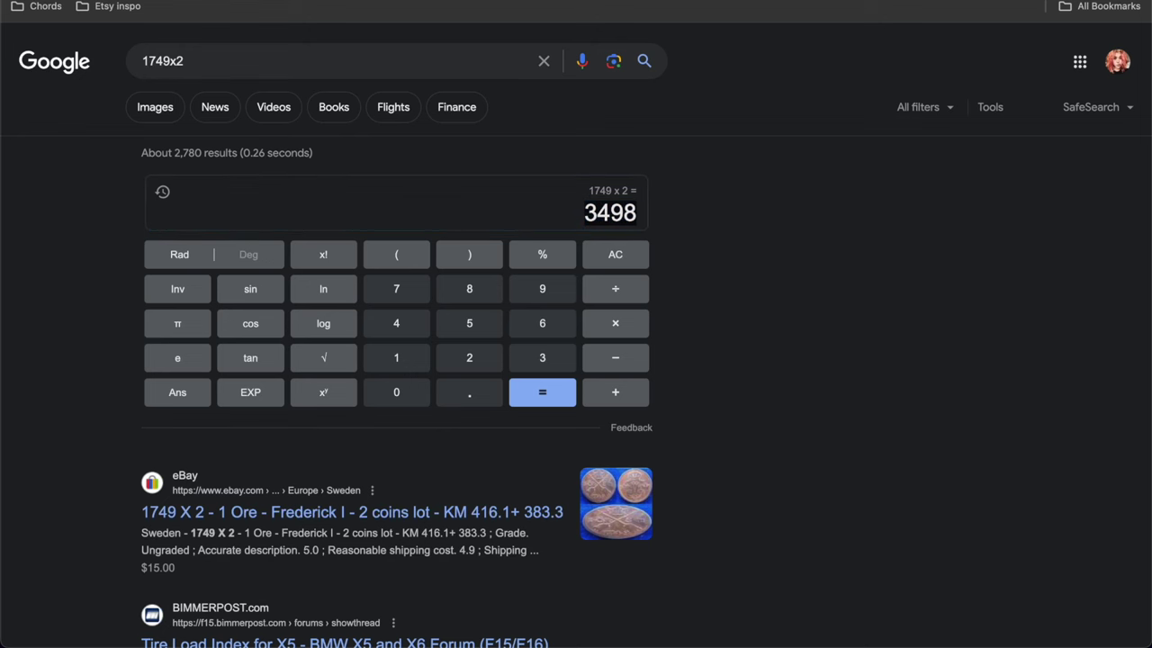
pyautogui.press('super+l')
pyautogui.write('3.8x300')
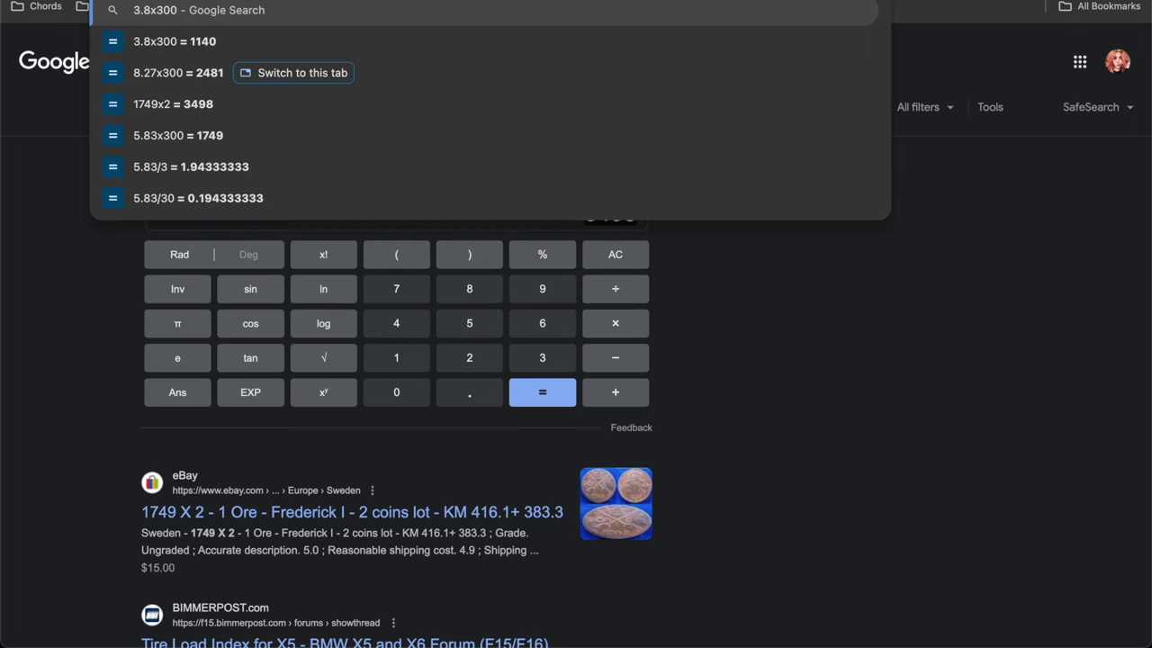
pyautogui.press('Return')
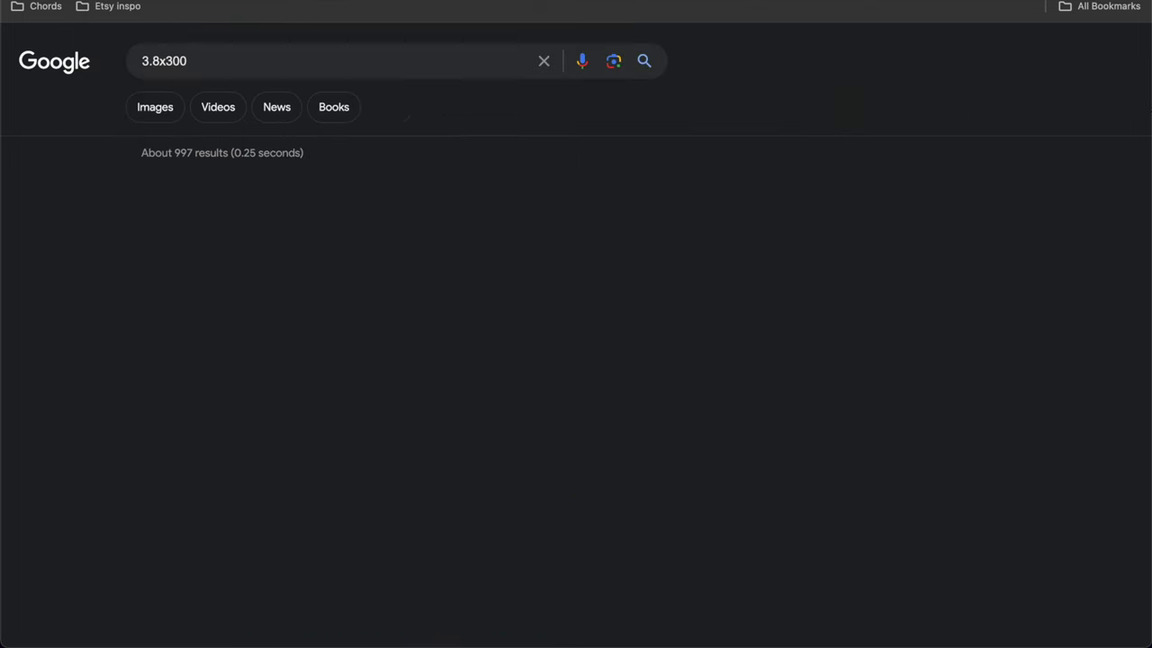
pyautogui.doubleClick(605, 216)
pyautogui.hotkey('ctrl', 'c')
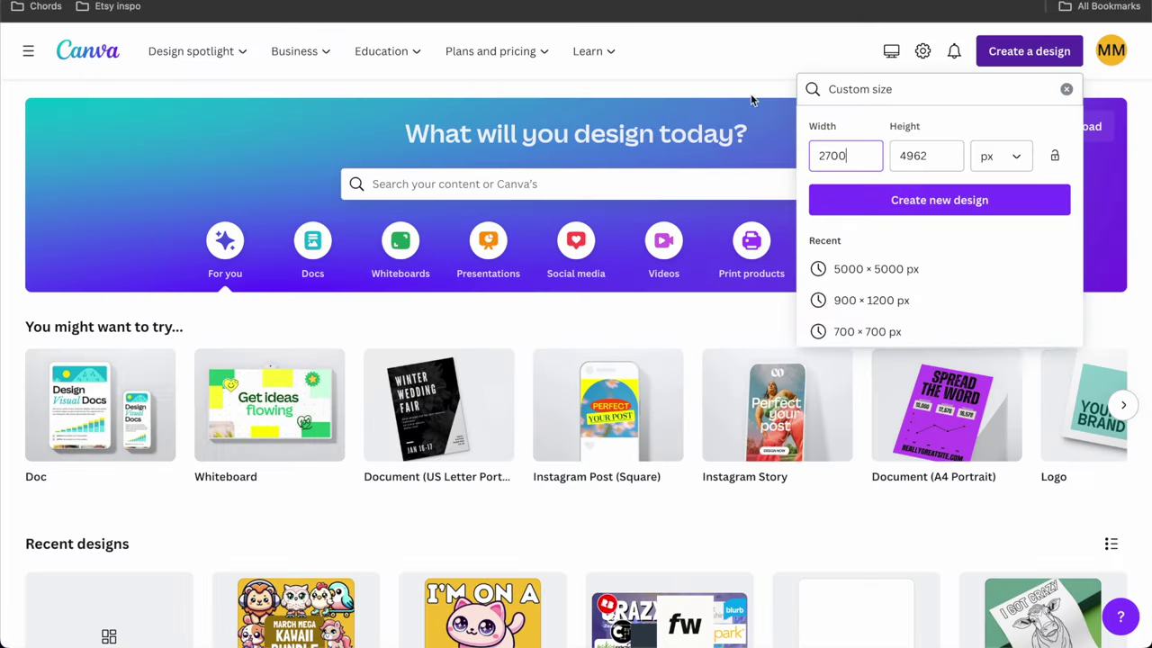
pyautogui.click(941, 153)
pyautogui.doubleClick(916, 156)
pyautogui.hotkey('ctrl', 'v')
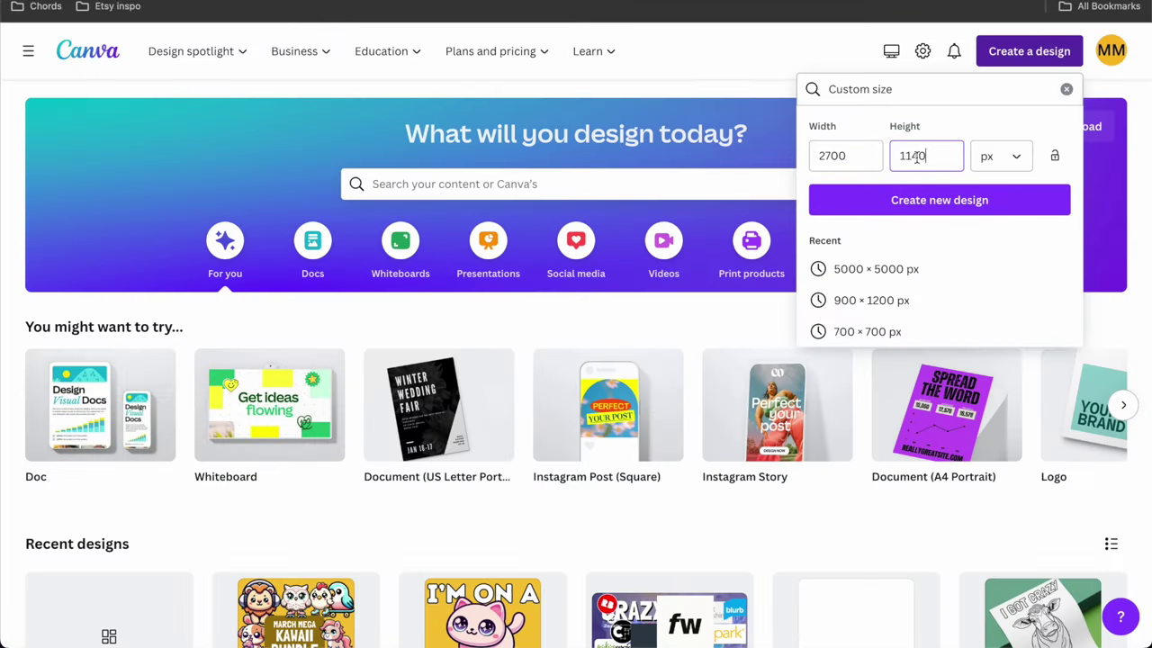
# Step: Set the custom size to a width of 5400 px and a height of 2280 px, and create the new design
pyautogui.doubleClick(914, 156)
pyautogui.write('2280')
pyautogui.doubleClick(832, 155)
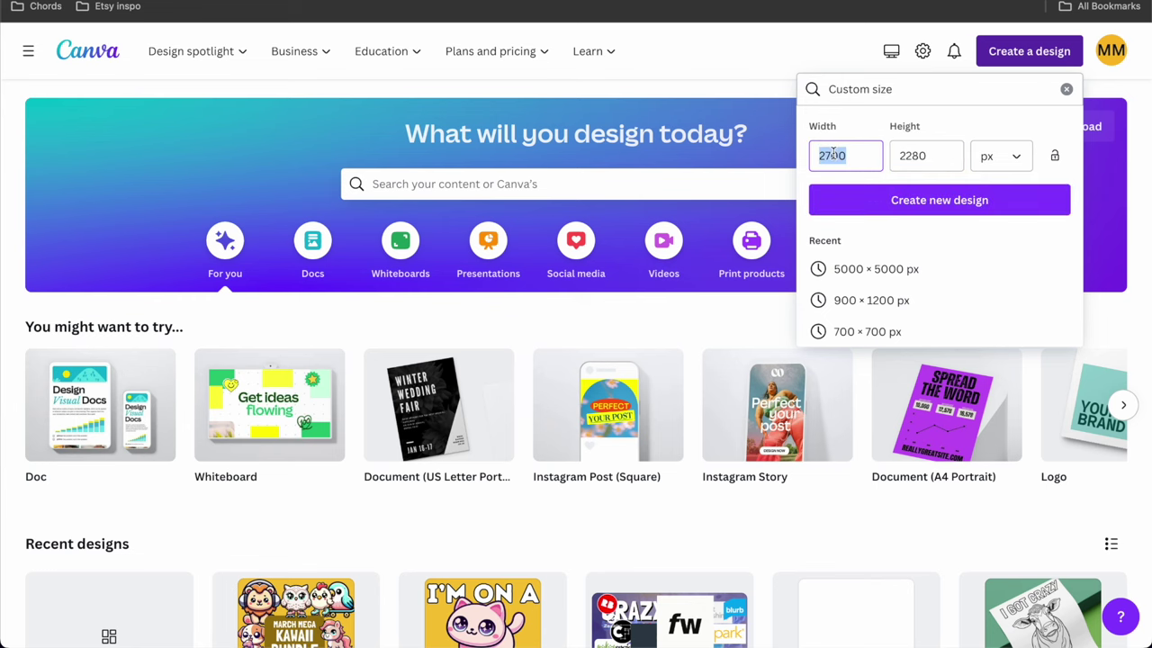
pyautogui.write('54')
pyautogui.click(899, 199)
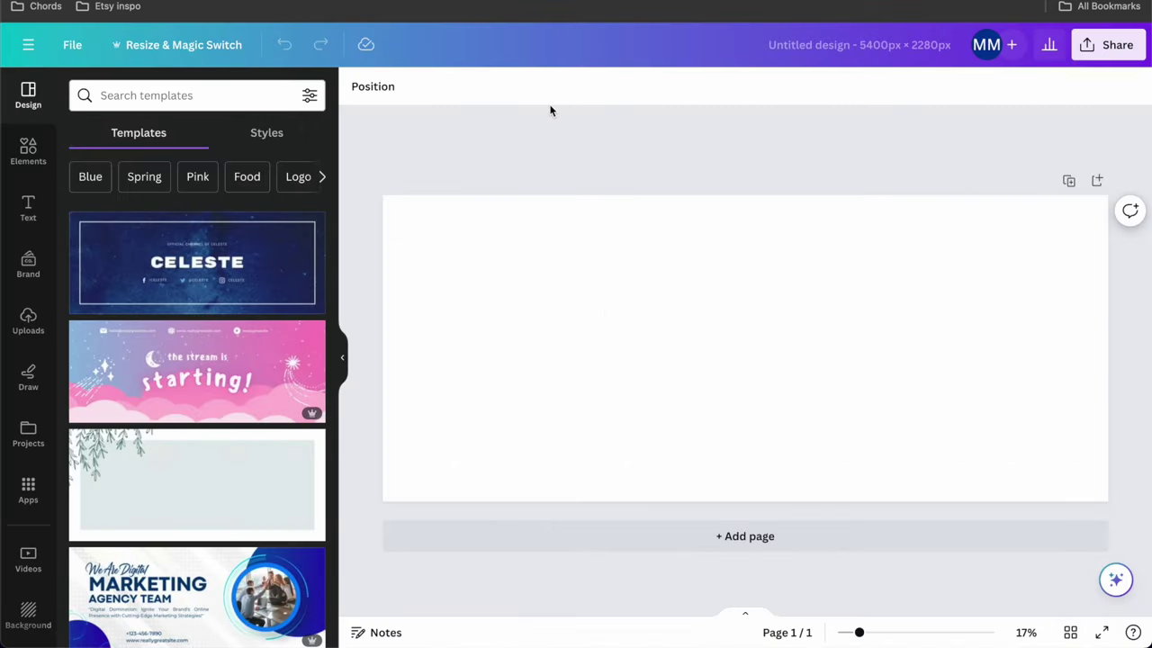
# Step: Fill the blank page's background with black from the Brand Kit palette
pyautogui.click(620, 337)
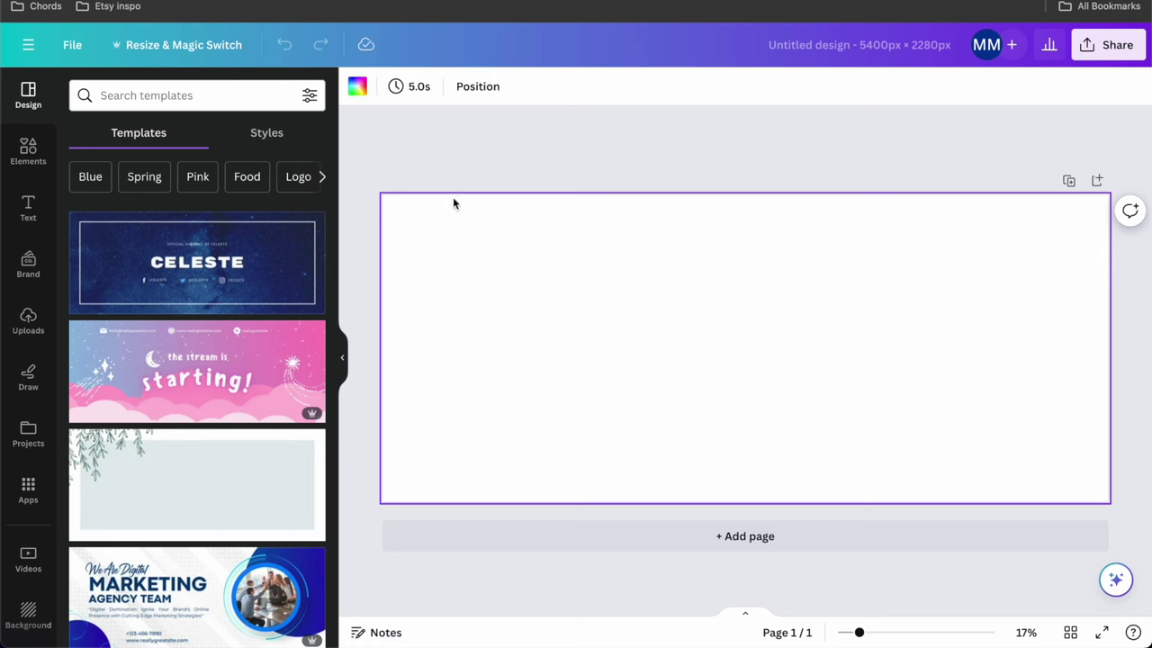
pyautogui.click(357, 86)
pyautogui.click(263, 307)
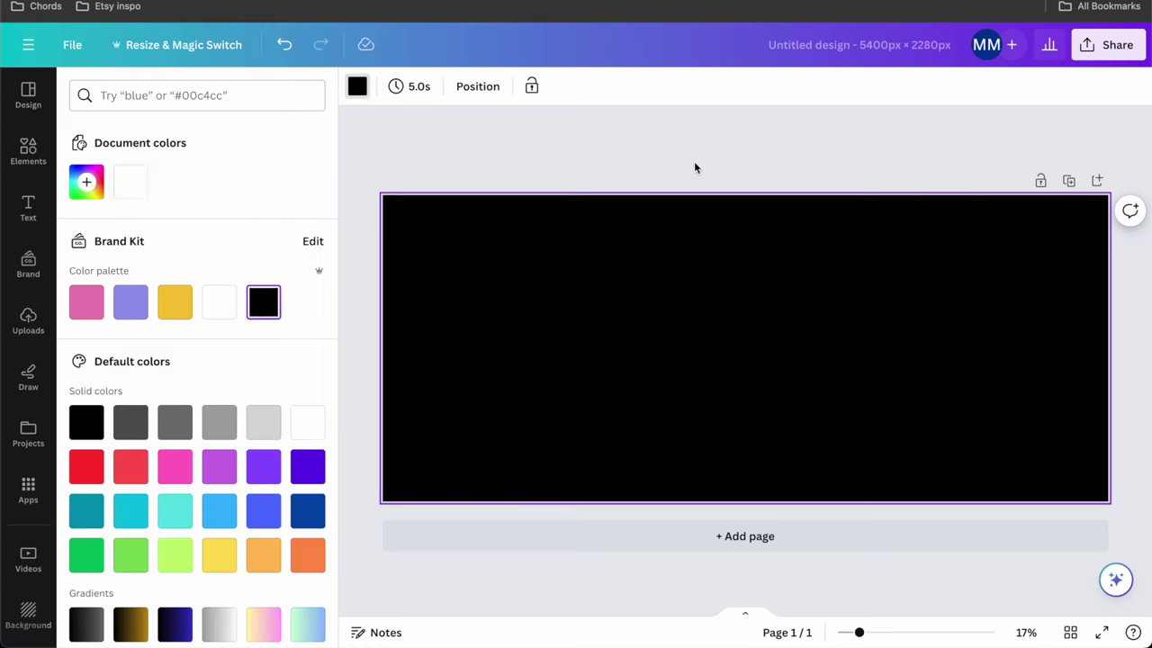
pyautogui.click(694, 161)
# Step: Download the black design as a JPG file
pyautogui.click(1116, 47)
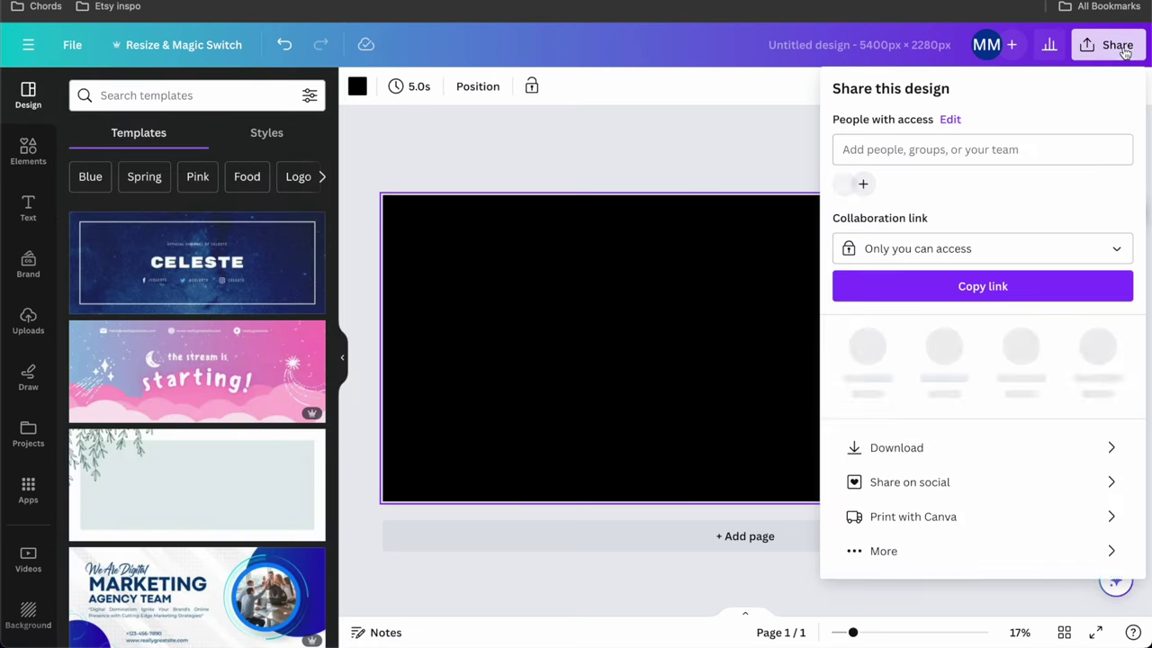
pyautogui.click(953, 447)
pyautogui.click(905, 163)
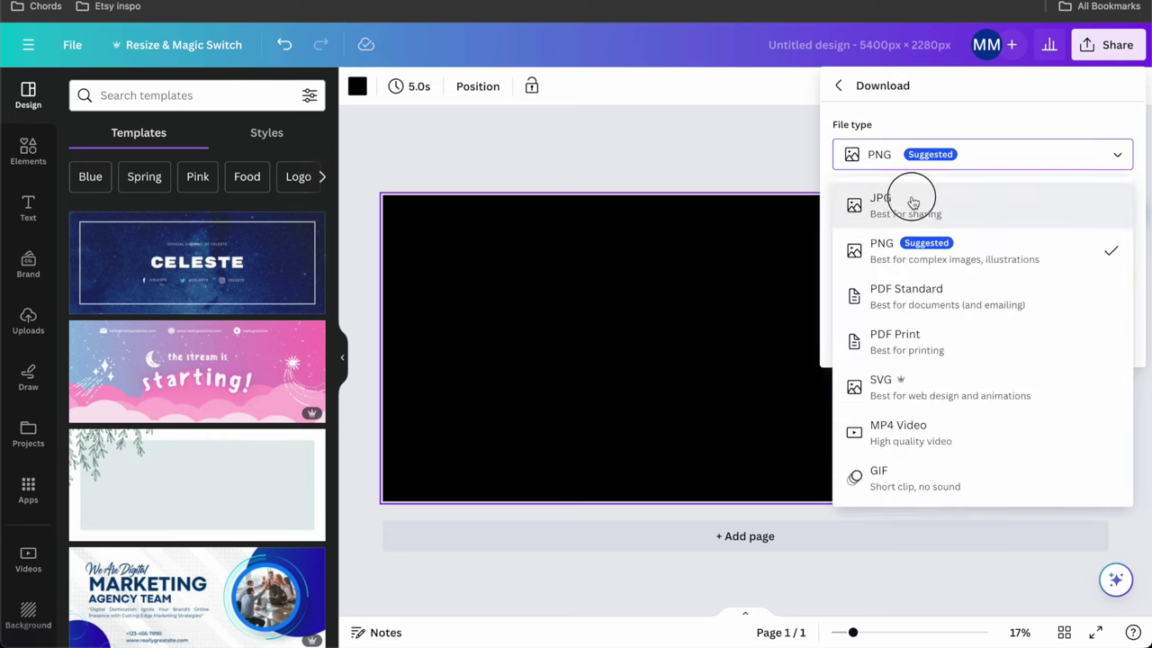
pyautogui.click(913, 196)
pyautogui.click(928, 350)
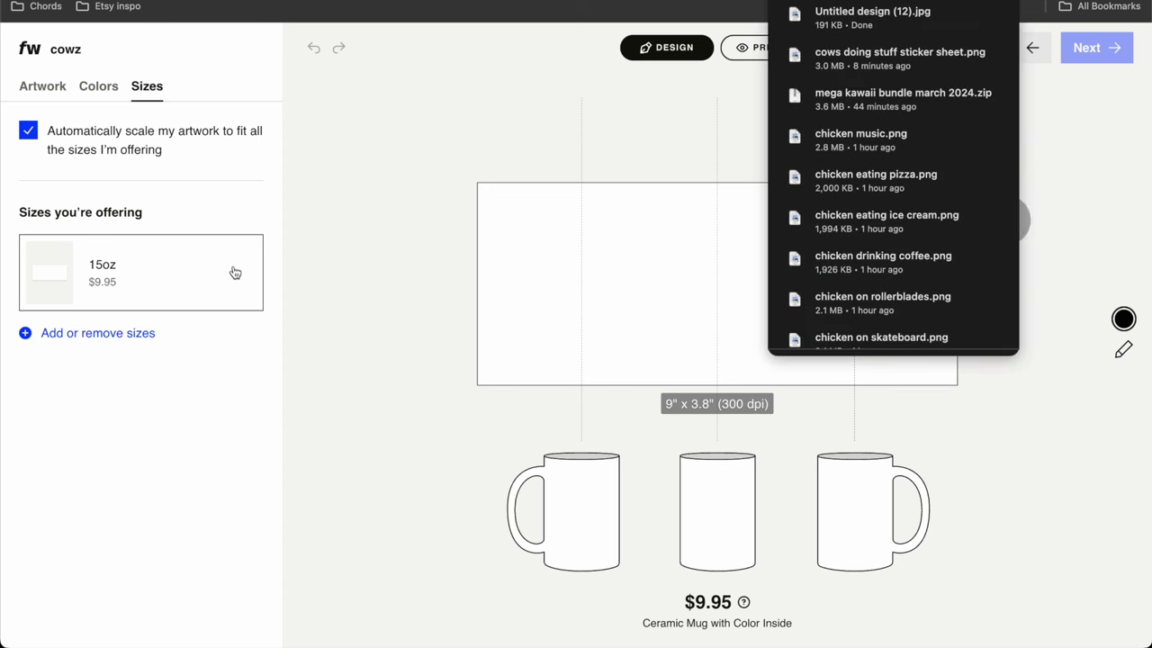
# Step: Upload the downloaded black JPG as artwork for the 15oz mug in the Fourthwall designer
pyautogui.click(58, 88)
pyautogui.click(113, 142)
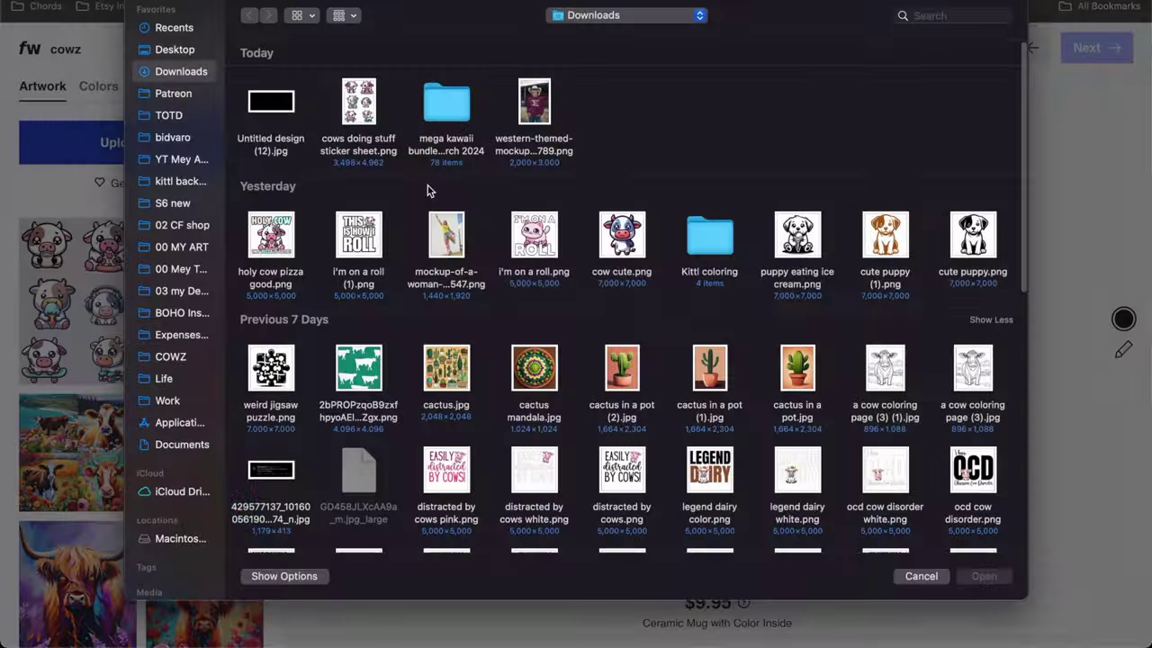
pyautogui.click(270, 106)
pyautogui.doubleClick(270, 107)
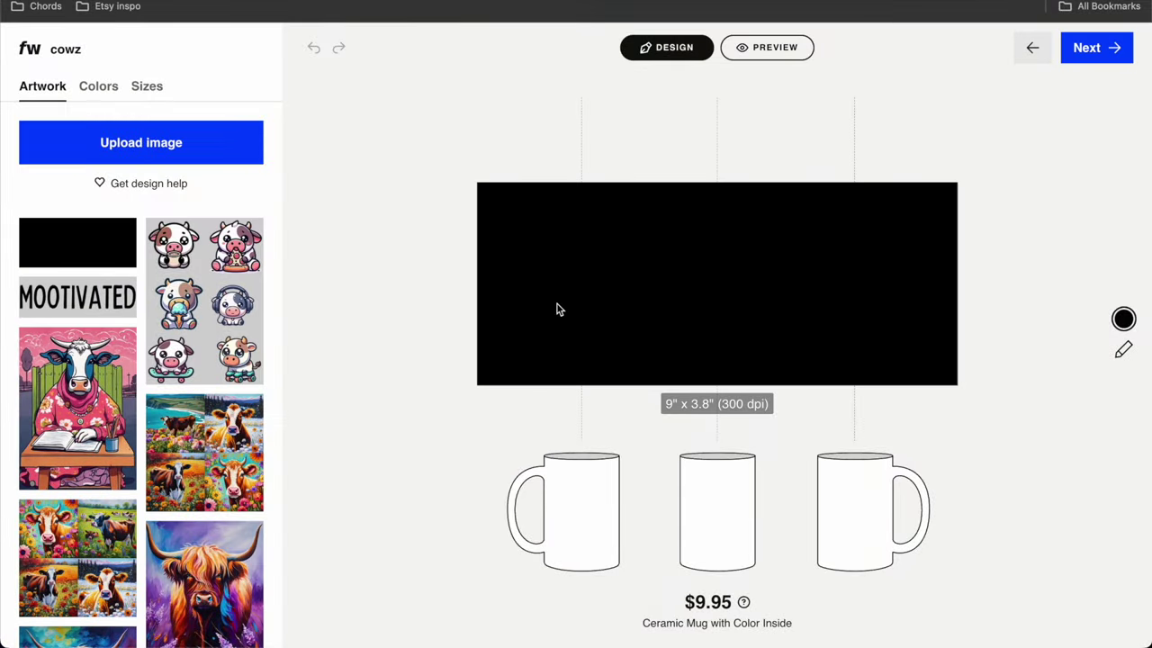
# Step: Delete the black test image from the mug's print area, and undo the black background in the Canva design
pyautogui.press('Delete')
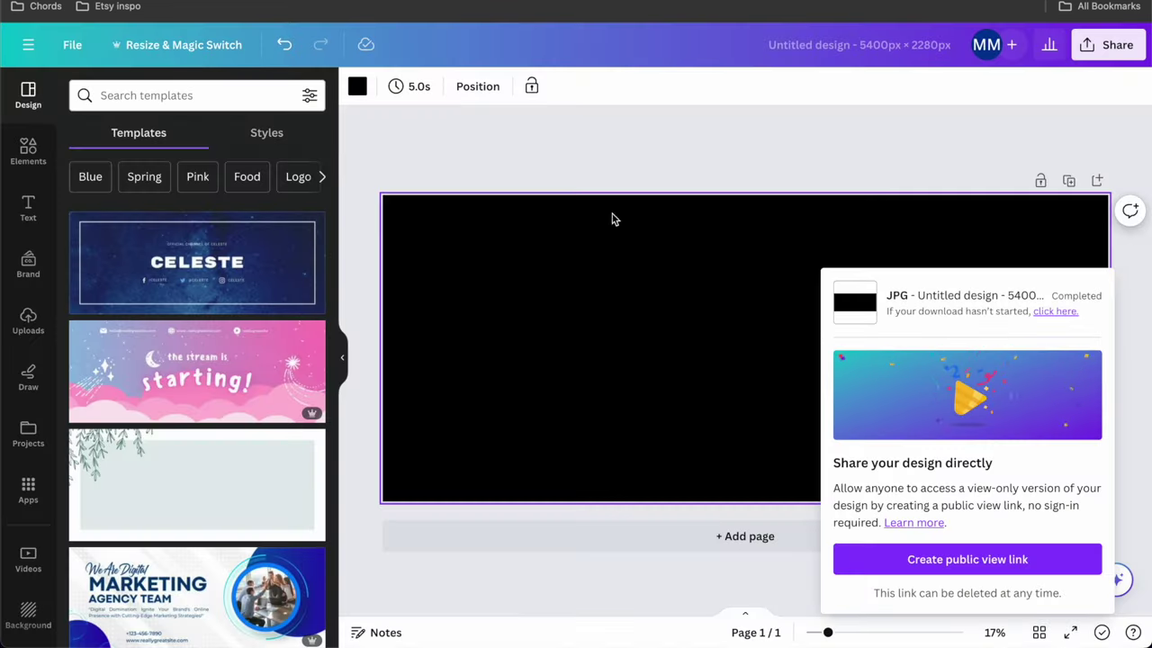
pyautogui.click(612, 221)
pyautogui.hotkey('ctrl', 'z')
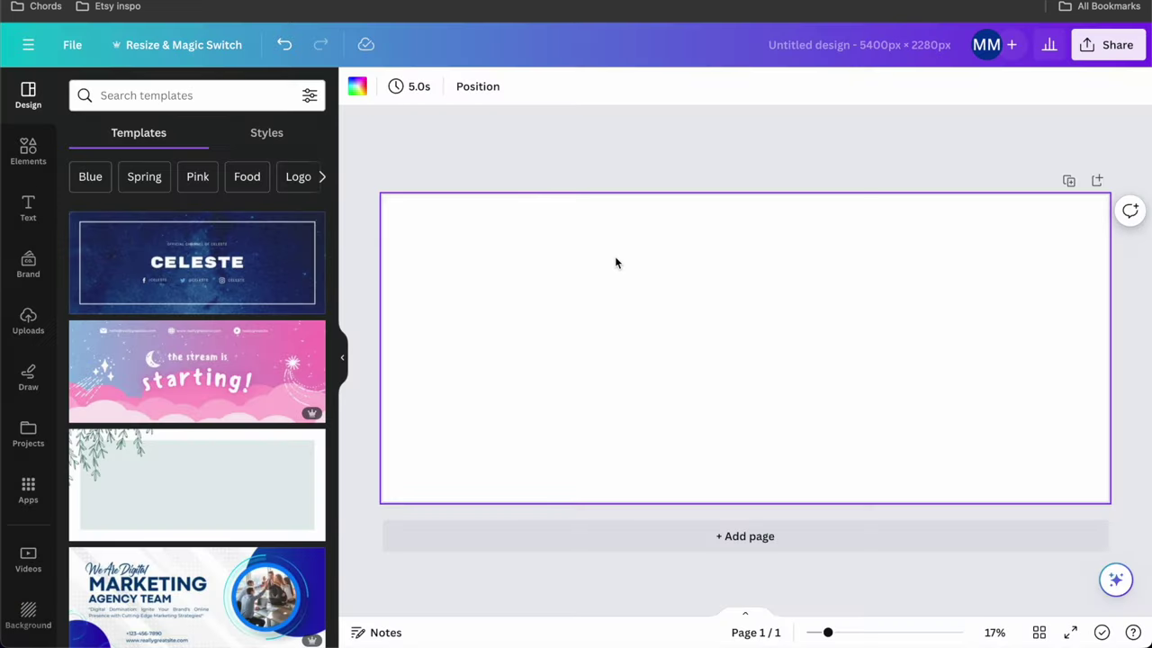
# Step: Add the slogan "Coffee + Cows = Happiness" as text on the blank mug page
pyautogui.write('Coffee + Cows = Happiness')
pyautogui.click(498, 240)
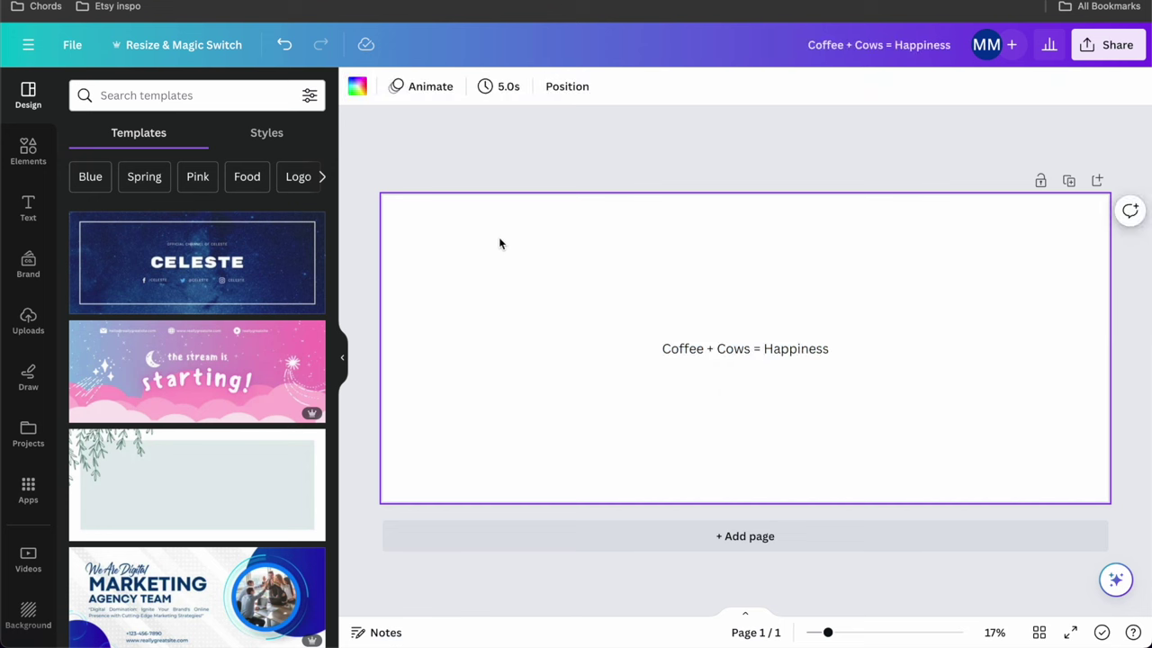
# Step: Look through the uploaded images for a cow illustration that suits the coffee slogan
pyautogui.click(25, 333)
pyautogui.scroll(-3, 270, 351)
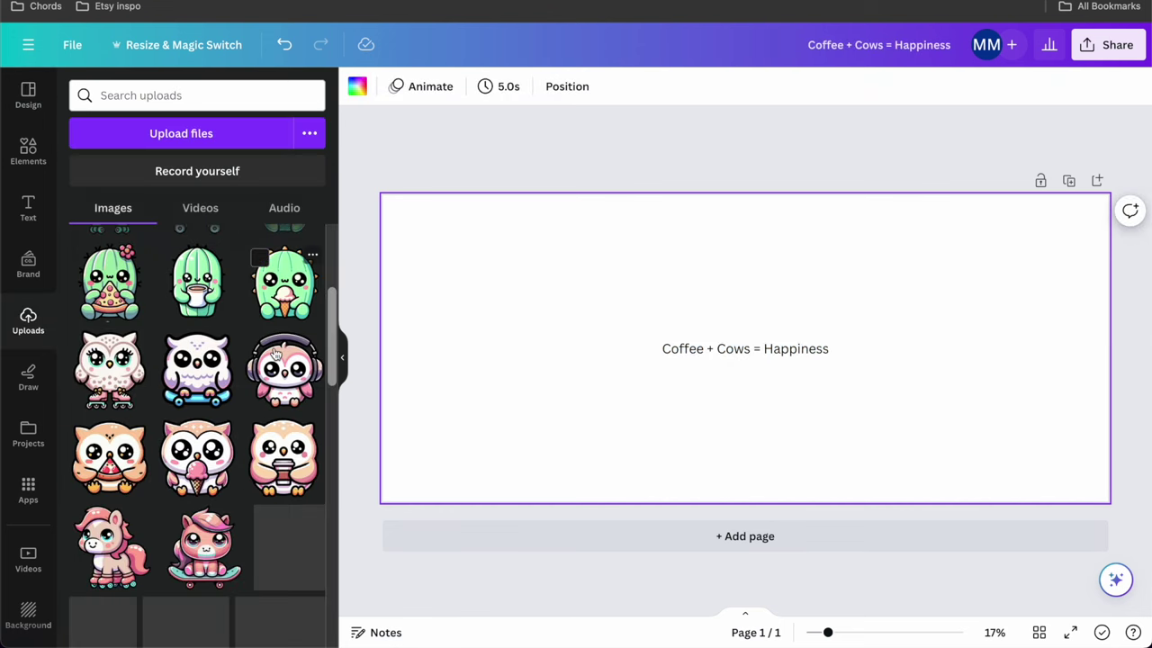
pyautogui.scroll(-5, 274, 354)
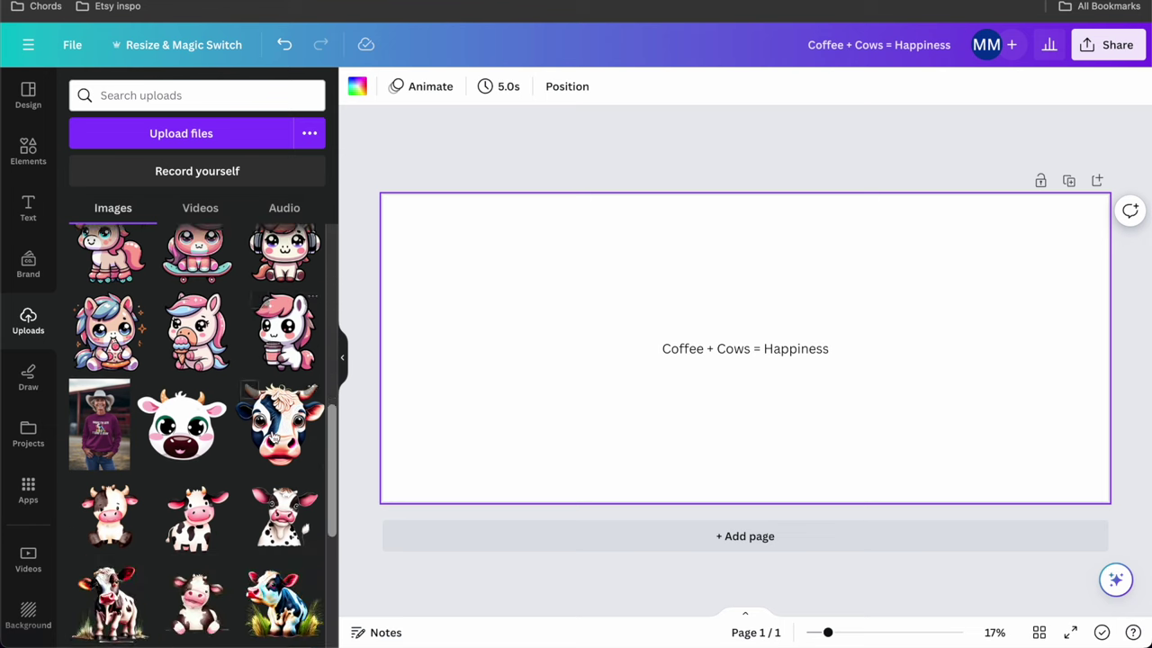
pyautogui.scroll(-6, 275, 436)
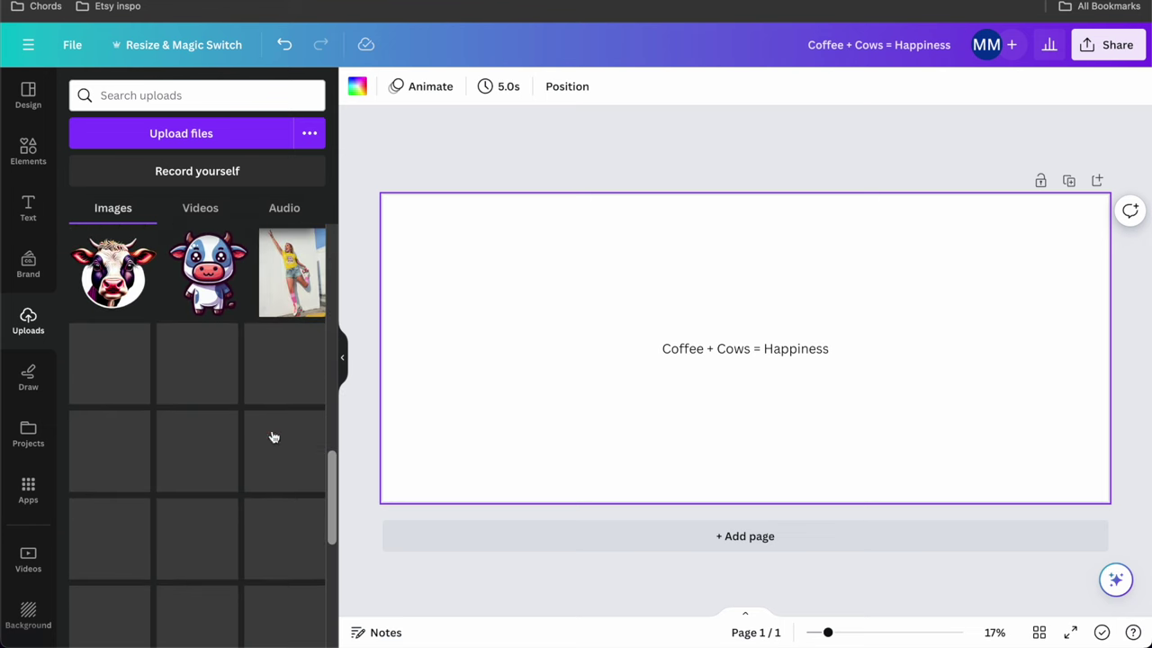
pyautogui.scroll(5, 273, 423)
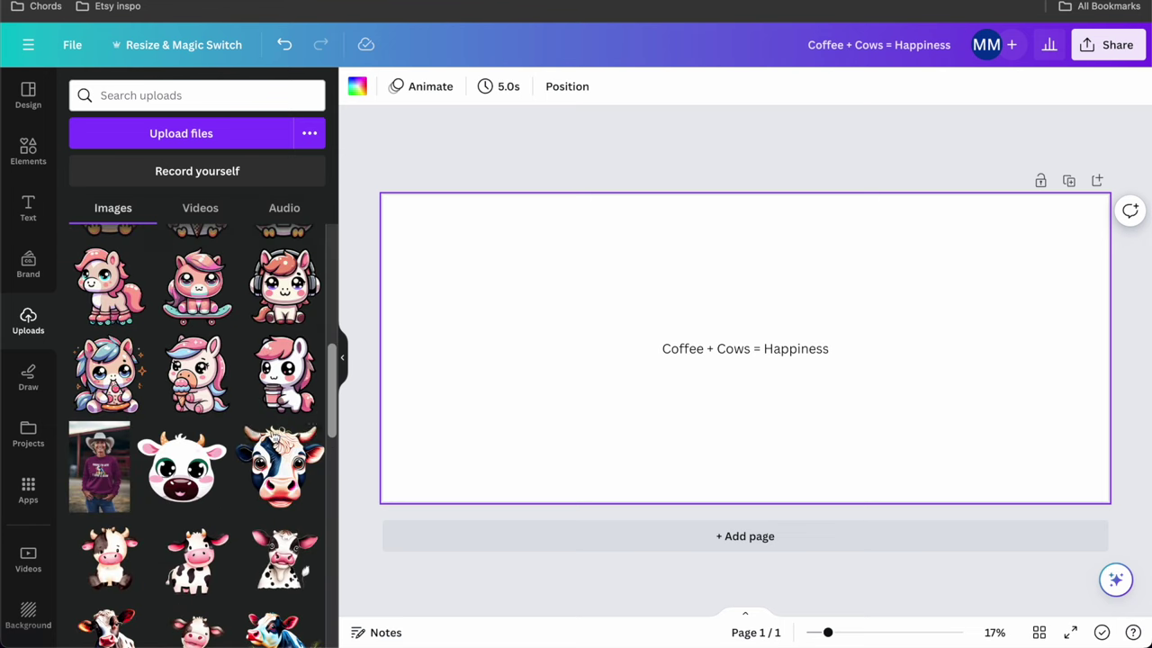
pyautogui.click(275, 382)
pyautogui.press('Delete')
pyautogui.scroll(-1, 255, 410)
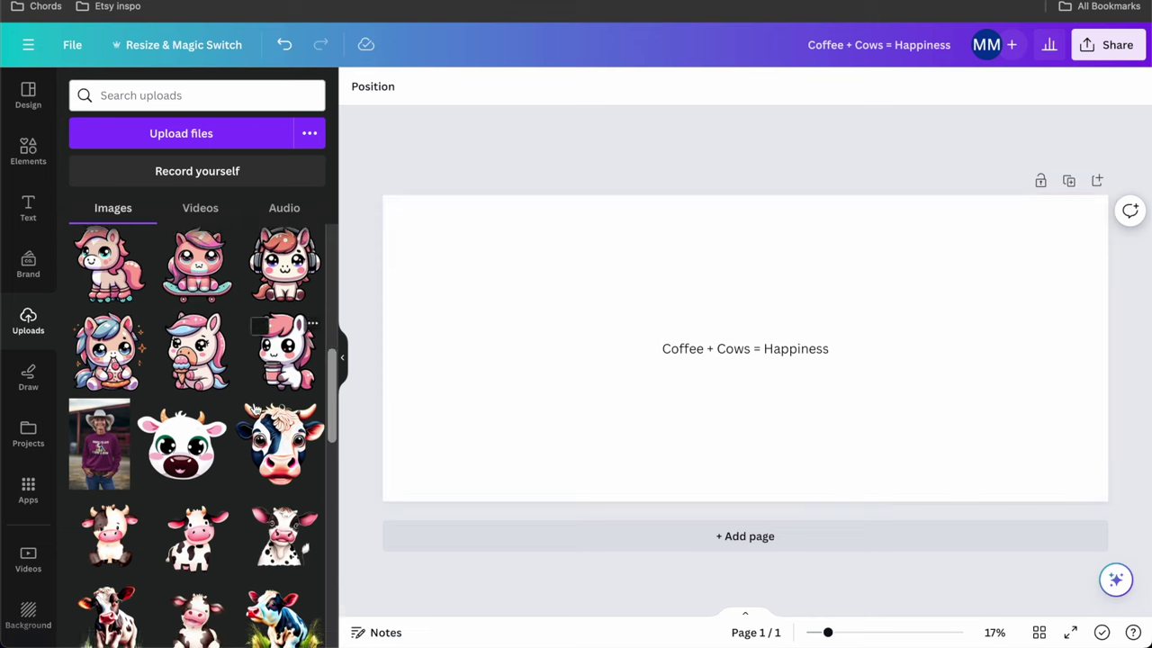
pyautogui.scroll(-5, 256, 410)
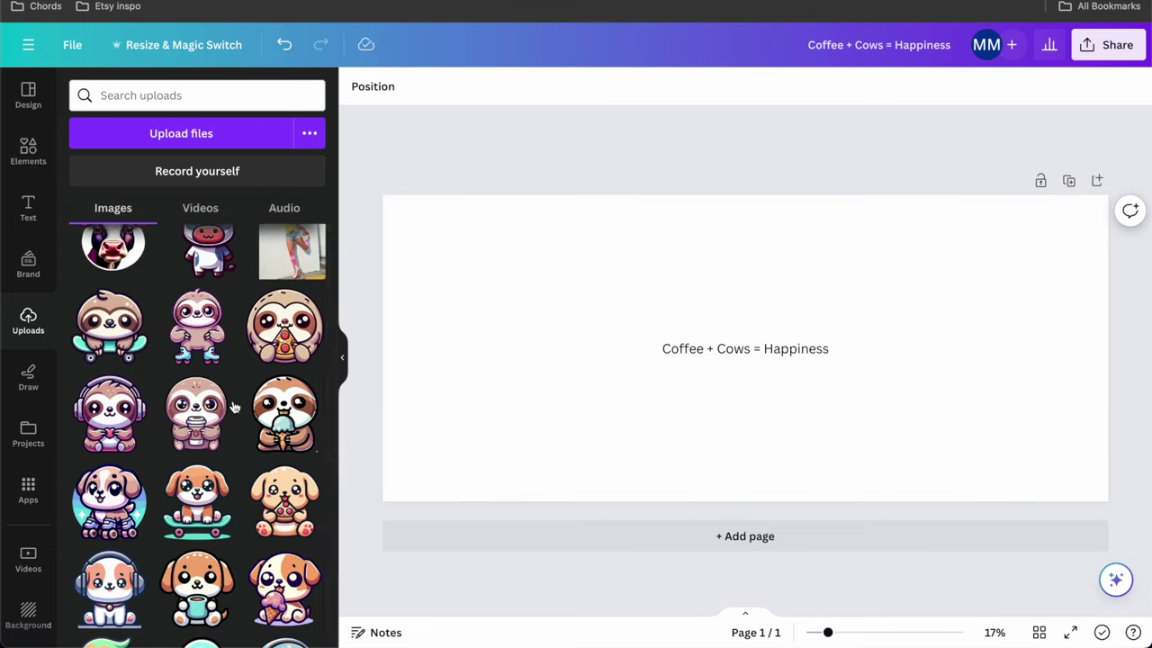
pyautogui.scroll(-1, 234, 407)
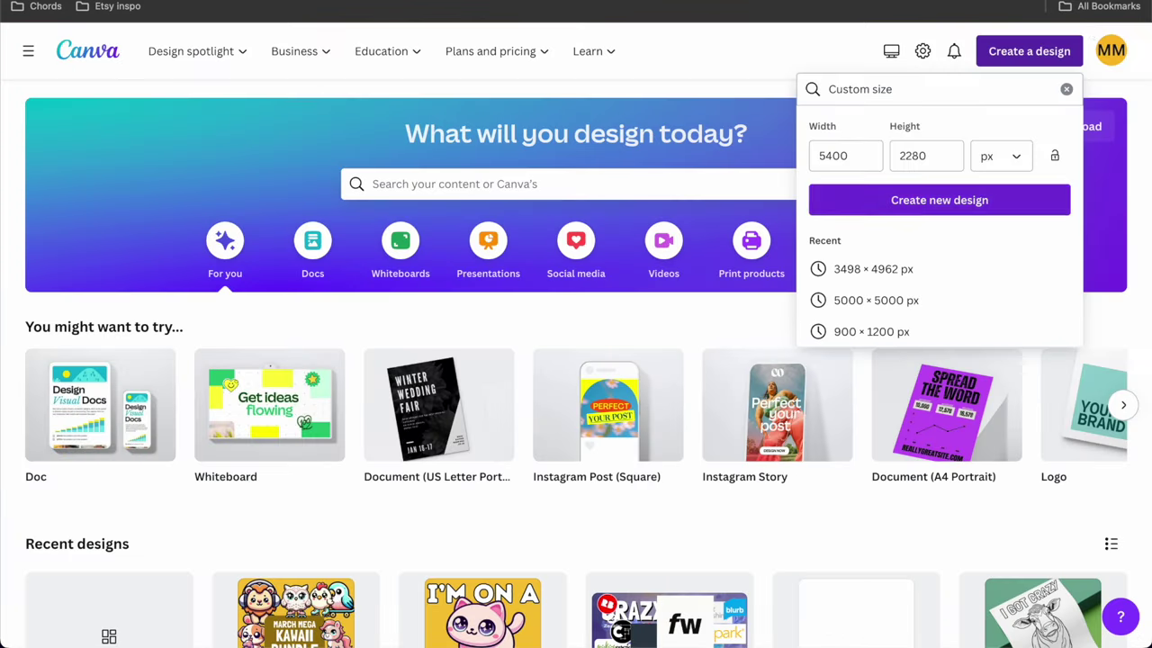
# Step: Create a second blank Canva design with a custom size of 5000 × 5000 px
pyautogui.click(820, 155)
pyautogui.write('5400')
pyautogui.press('Tab')
pyautogui.write('6')
pyautogui.press('BackSpace')
pyautogui.write('5400')
pyautogui.click(834, 156)
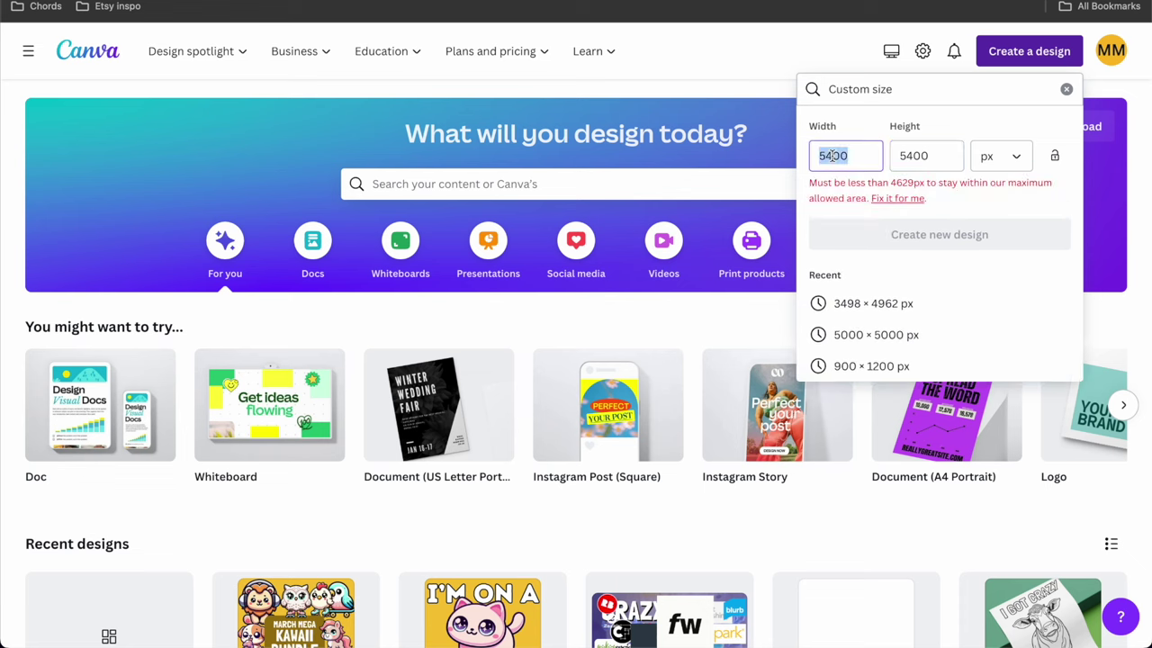
pyautogui.write('5000')
pyautogui.press('Tab')
pyautogui.write('5000')
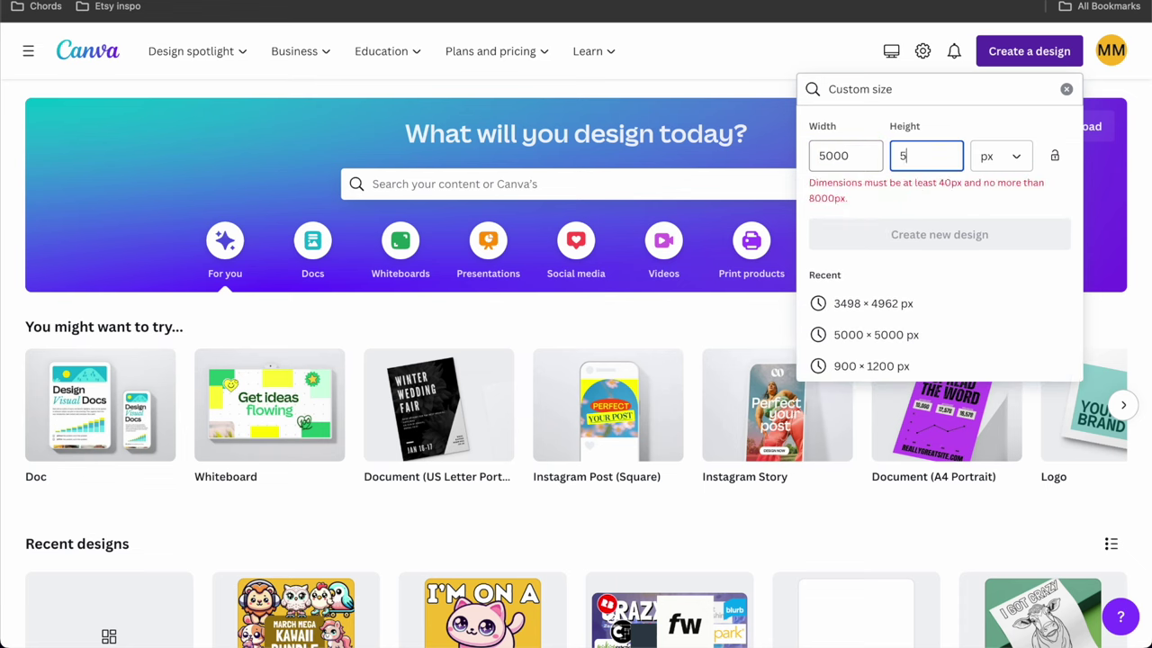
pyautogui.press('Return')
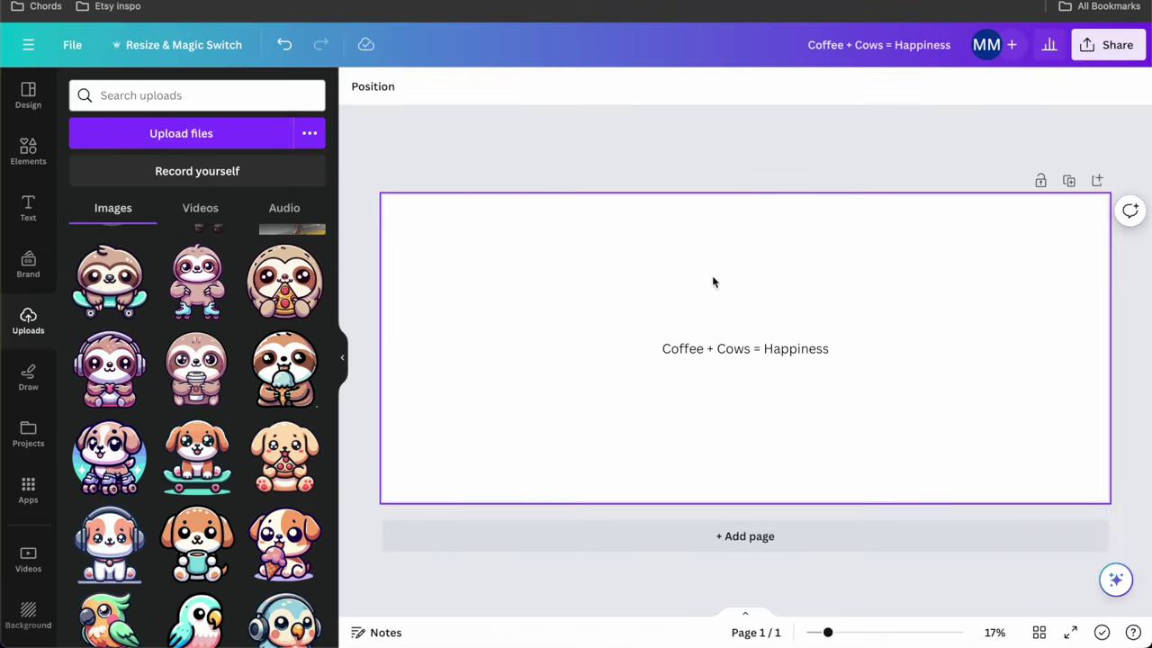
# Step: Copy the mug slogan into the 5000 × 5000 px design and replace the word "Cows" with "Cats"
pyautogui.click(714, 351)
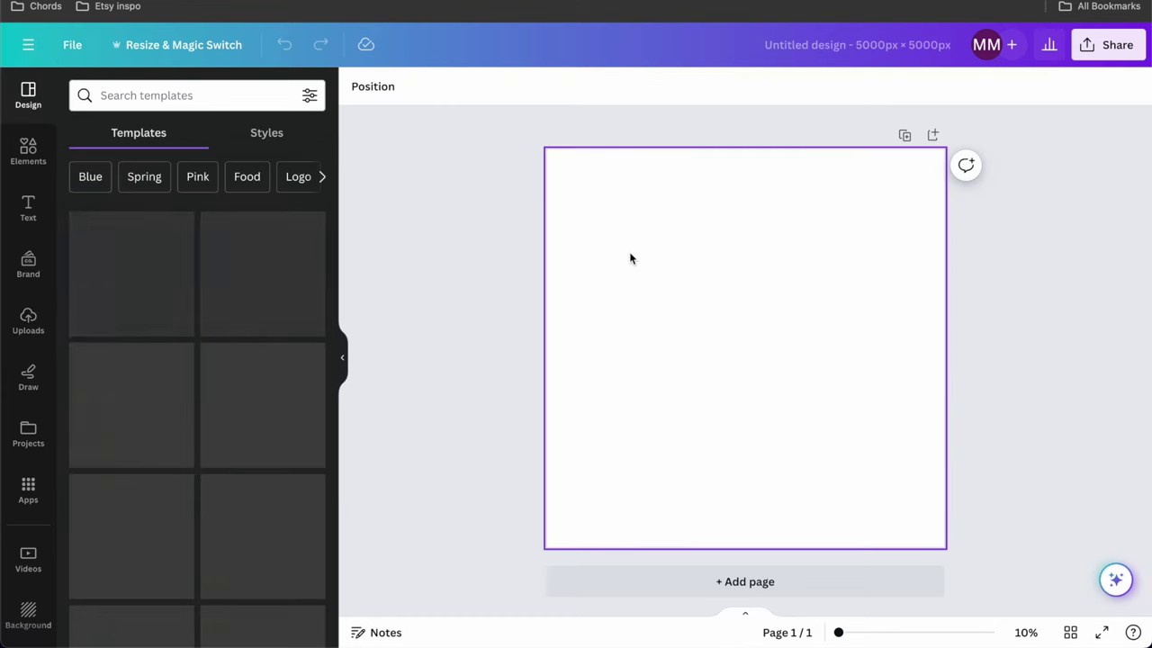
pyautogui.write('Coffee + Cows = Happiness')
pyautogui.click(737, 261)
pyautogui.doubleClick(722, 240)
pyautogui.doubleClick(752, 240)
pyautogui.write('Cats')
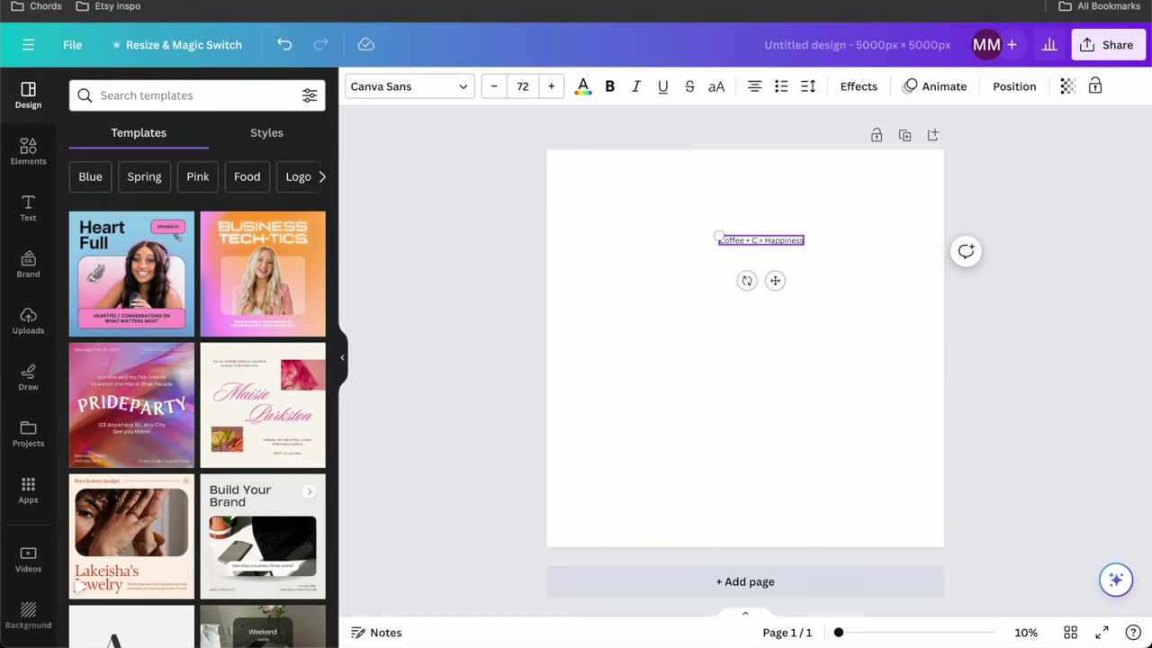
pyautogui.click(839, 404)
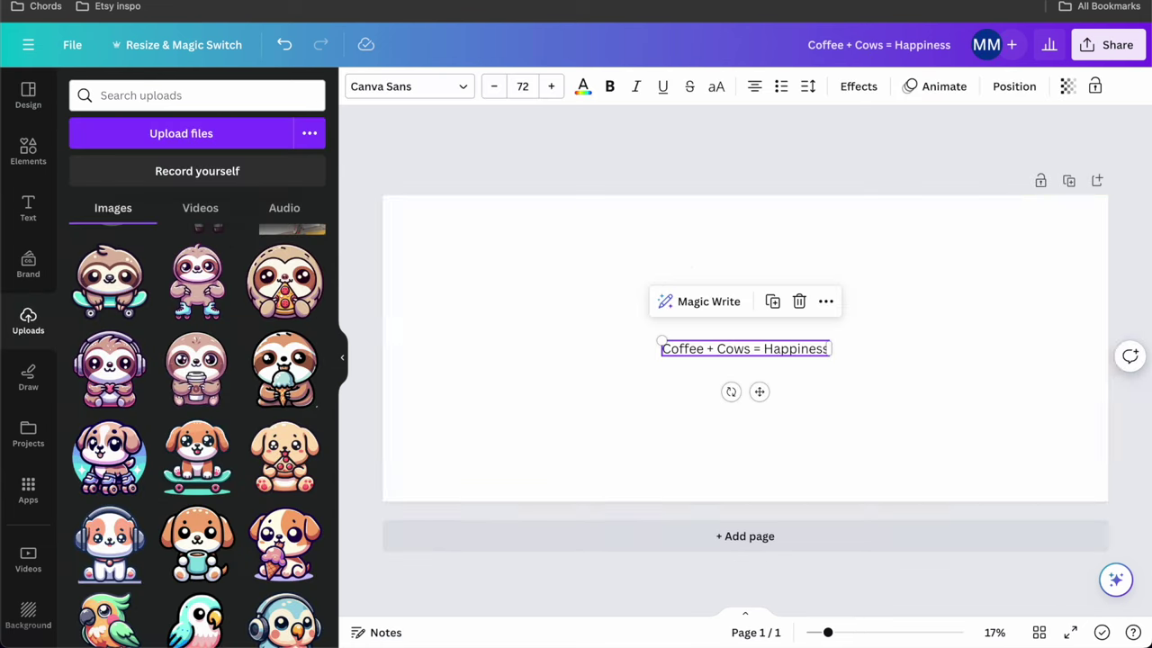
# Step: In the mug design, place the uploaded cow holding a coffee cup on the page's left half and move the slogan beneath it
pyautogui.click(570, 282)
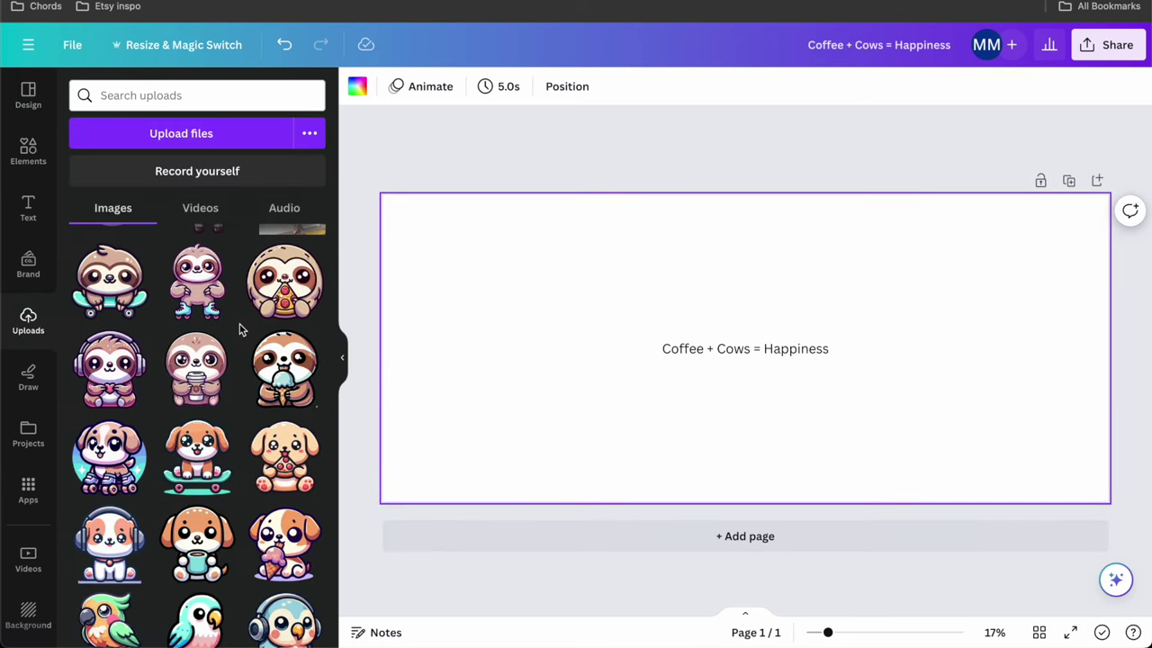
pyautogui.scroll(-5, 239, 329)
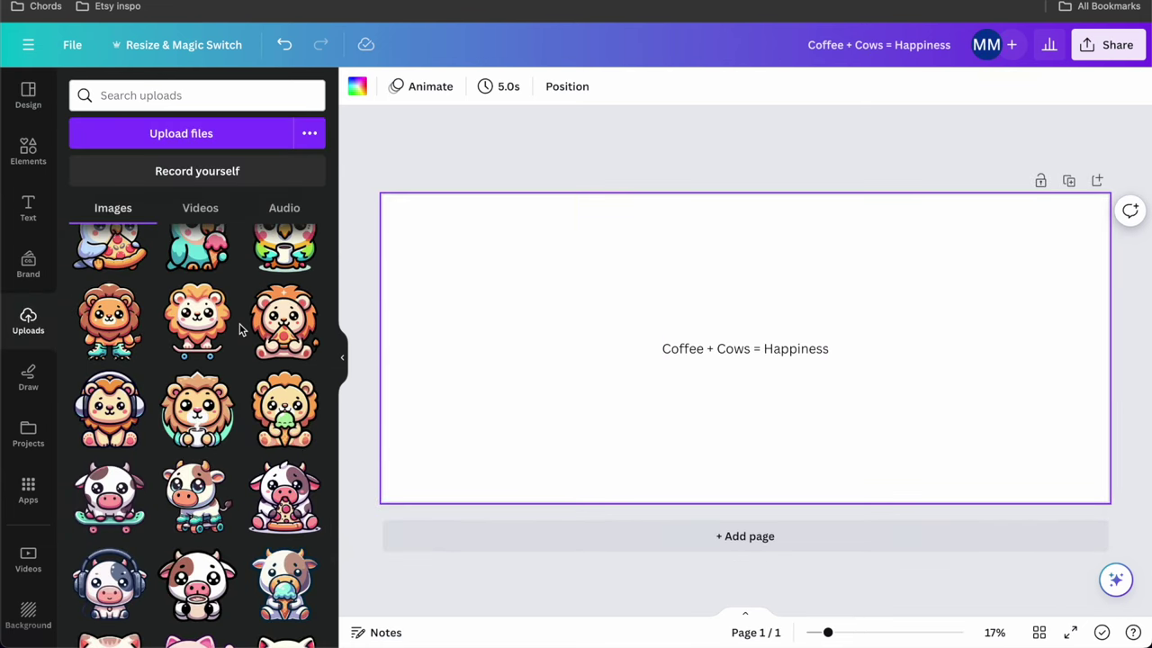
pyautogui.scroll(-3, 239, 328)
pyautogui.click(229, 474)
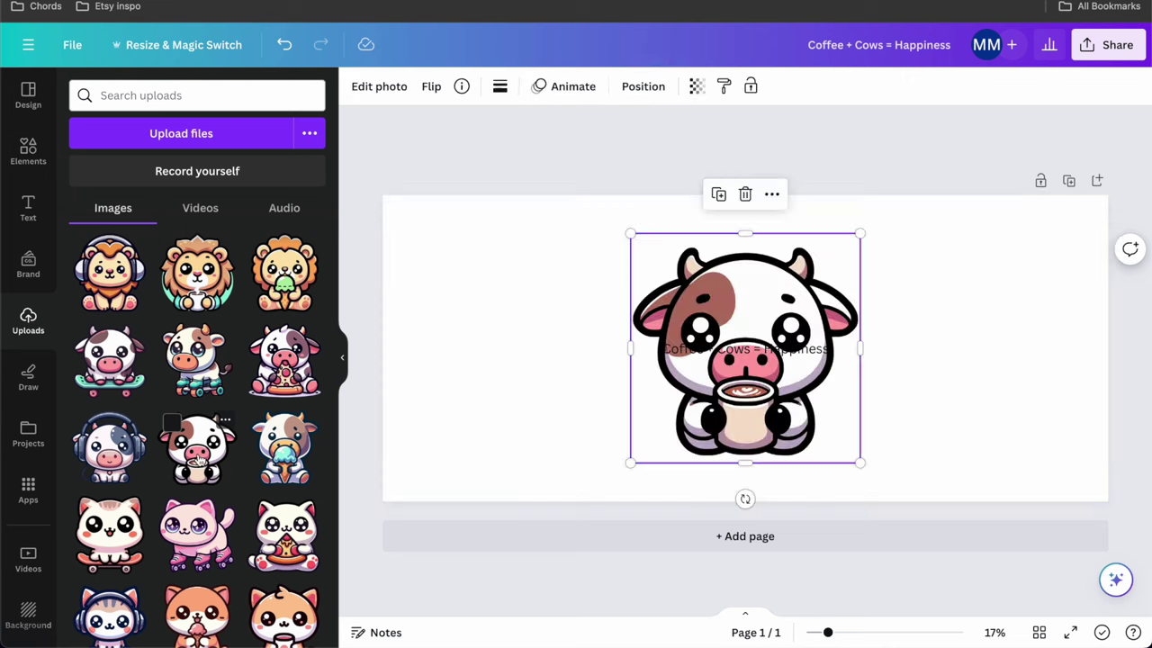
pyautogui.moveTo(781, 306); pyautogui.dragTo(559, 292)
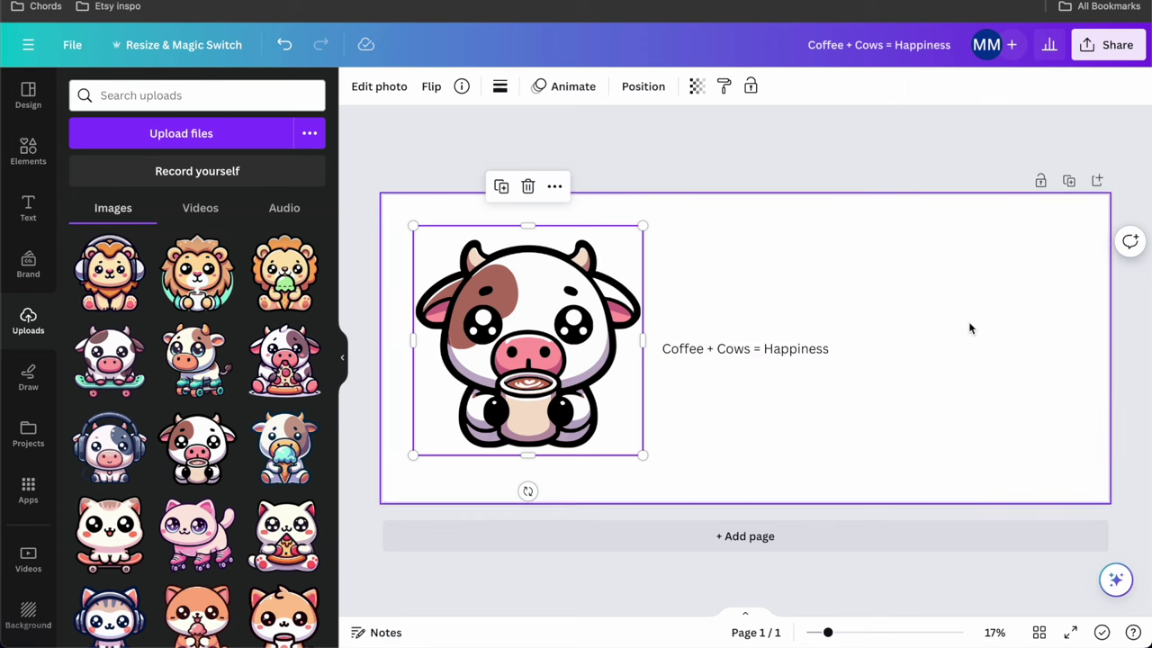
pyautogui.moveTo(707, 413); pyautogui.dragTo(548, 472)
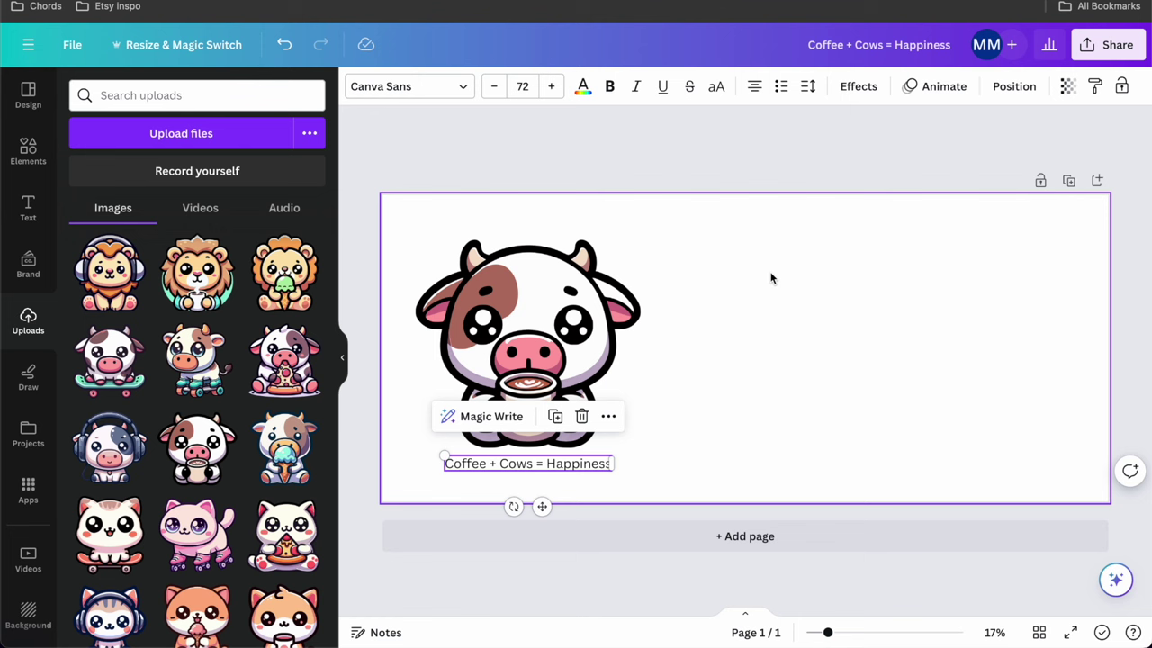
pyautogui.click(743, 261)
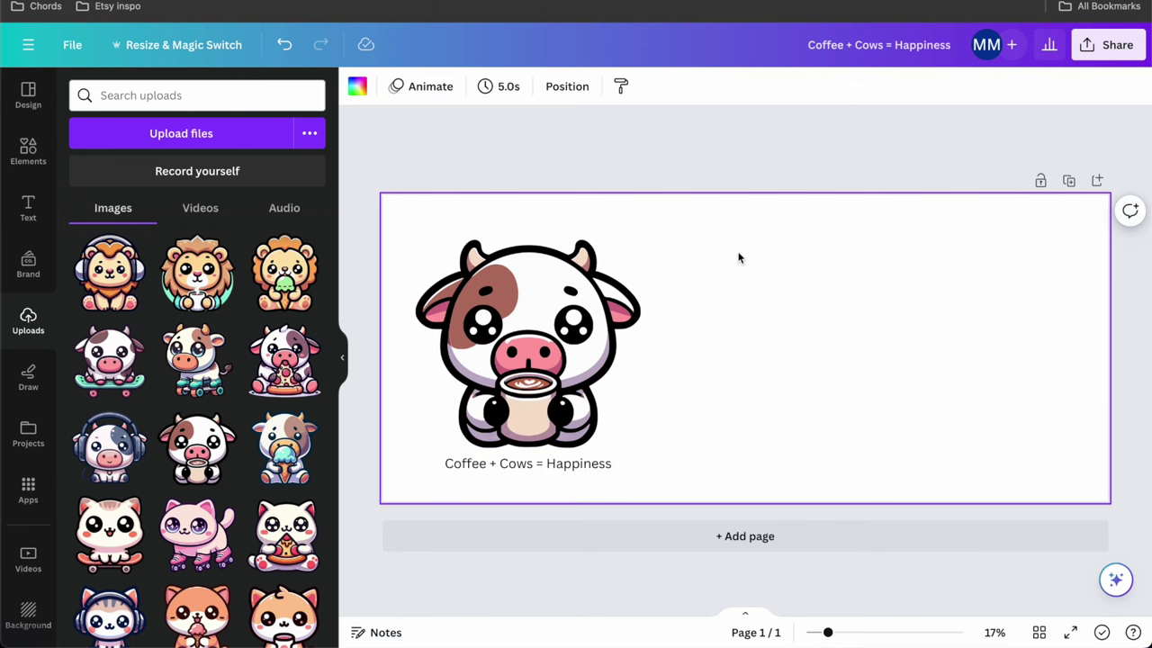
# Step: Add a pink rectangle and size it to fill the left half of the mug page
pyautogui.click(28, 149)
pyautogui.click(93, 328)
pyautogui.moveTo(761, 369); pyautogui.dragTo(748, 243)
pyautogui.moveTo(561, 290); pyautogui.dragTo(567, 501)
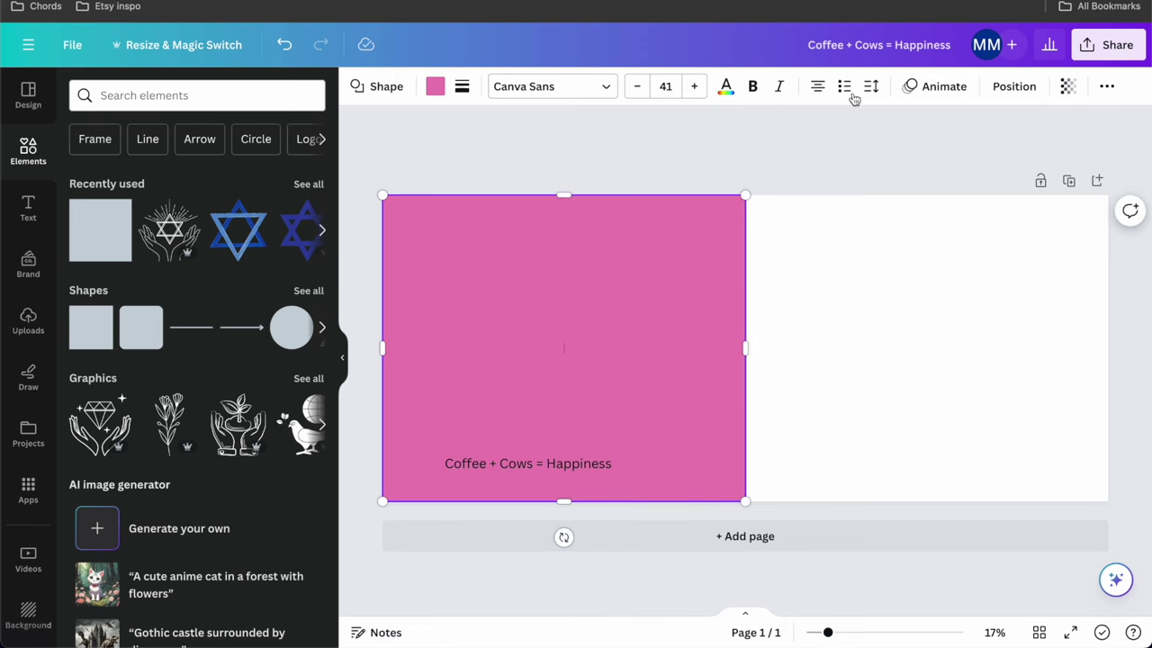
# Step: Send the pink rectangle to the back and centre the cow horizontally over it
pyautogui.click(1011, 90)
pyautogui.click(241, 159)
pyautogui.click(812, 288)
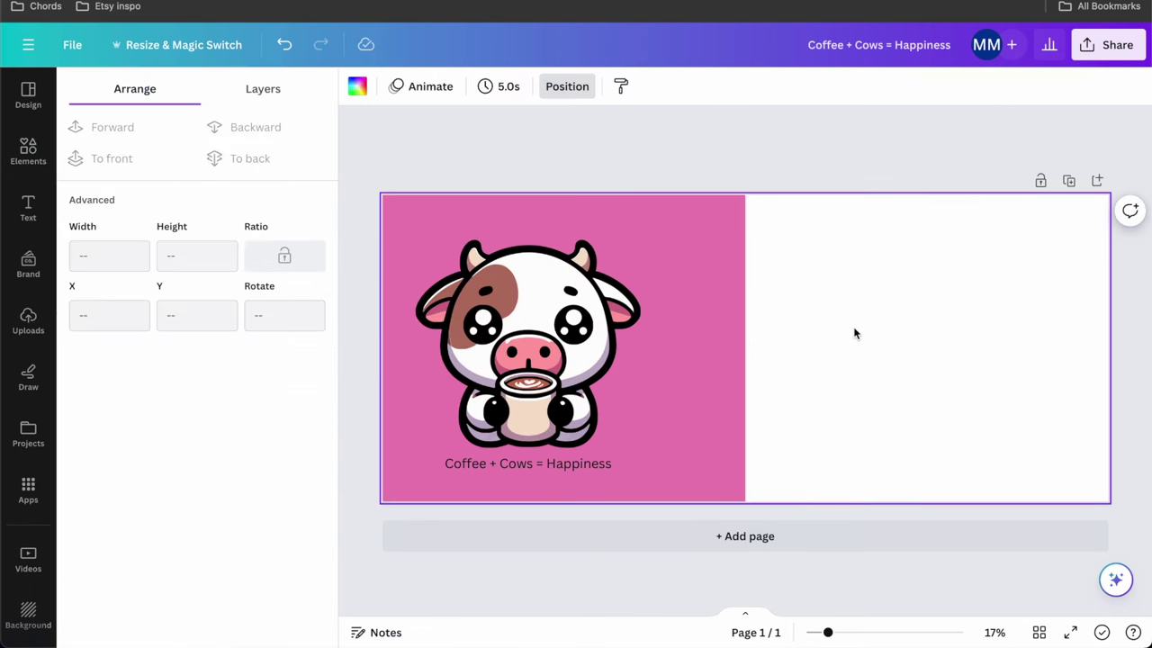
pyautogui.moveTo(495, 349); pyautogui.dragTo(534, 321)
# Step: Try the Intro Rust and Hey Gotcha! fonts on the slogan
pyautogui.click(478, 466)
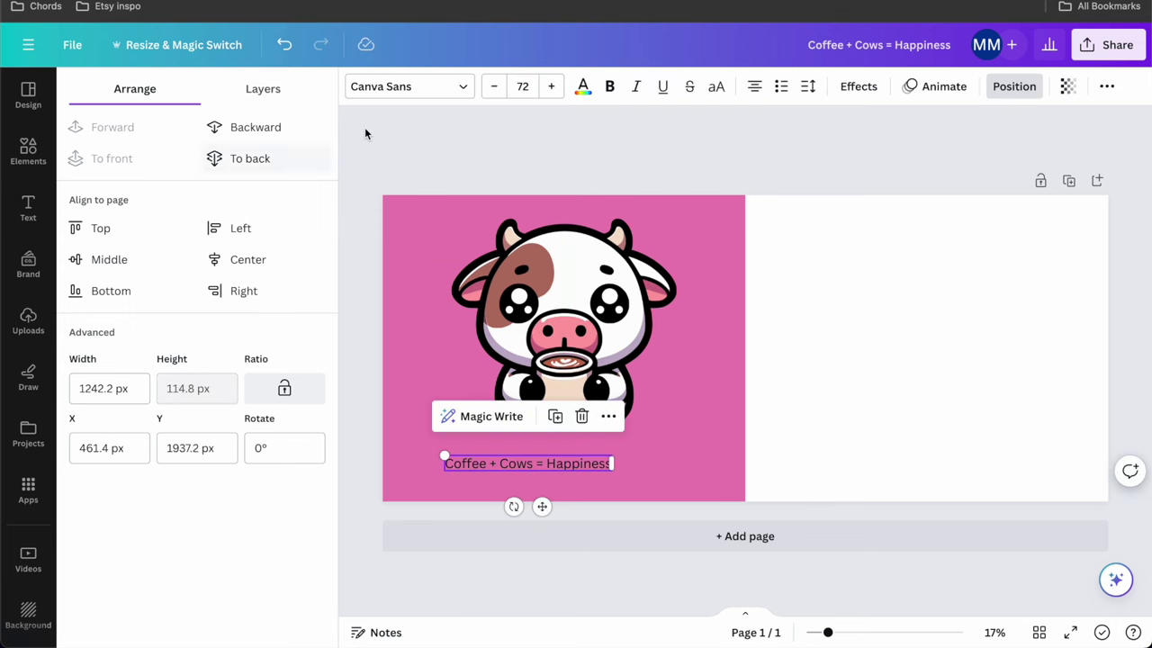
pyautogui.click(394, 87)
pyautogui.click(137, 327)
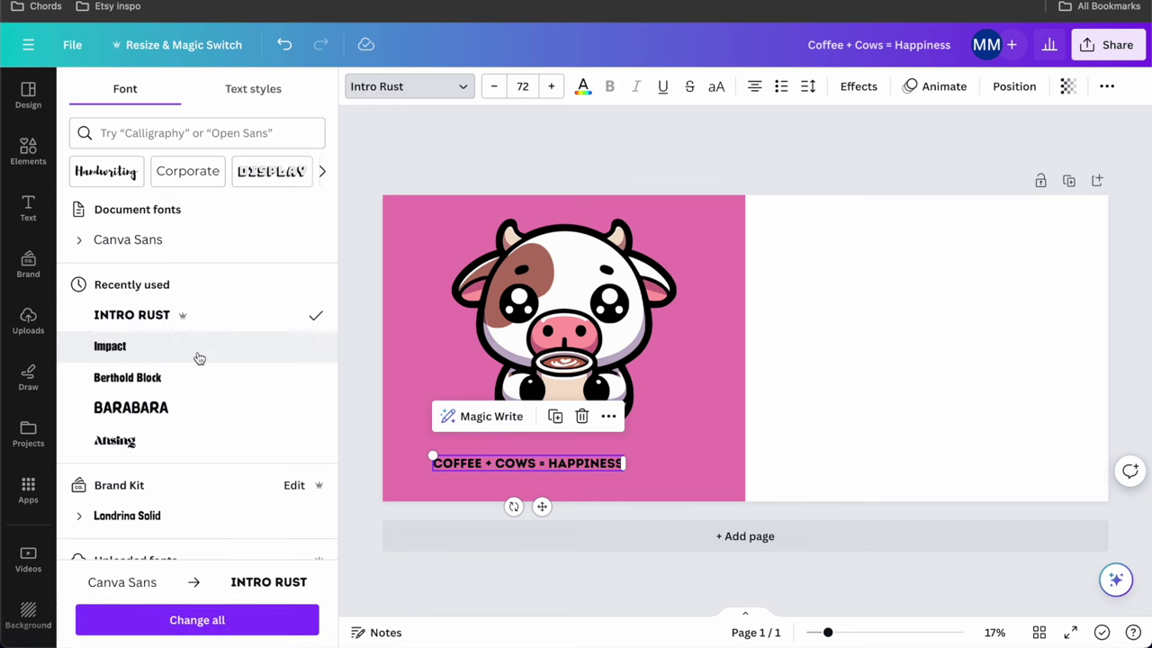
pyautogui.scroll(-10, 199, 358)
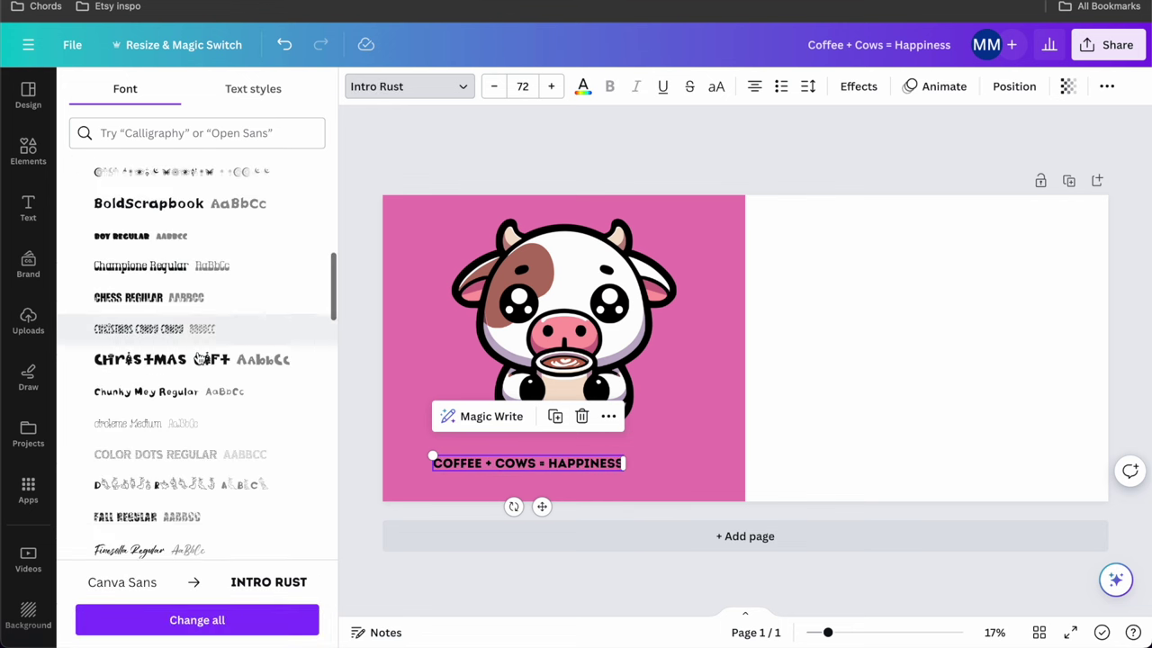
pyautogui.scroll(-10, 199, 359)
pyautogui.scroll(-6, 199, 358)
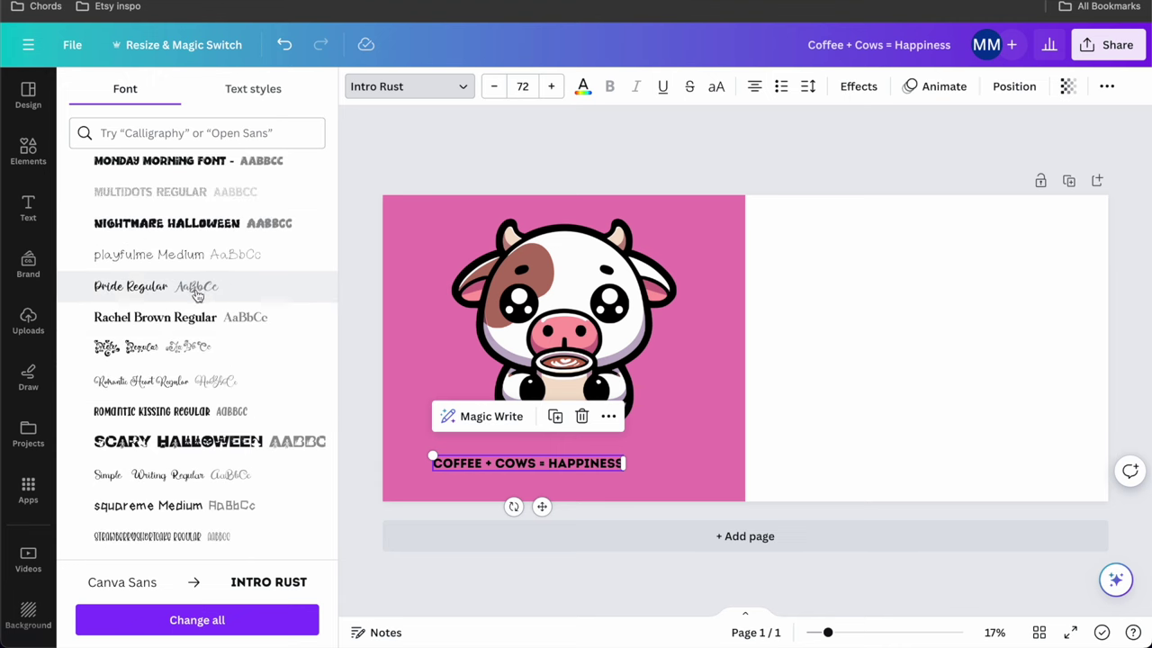
pyautogui.scroll(-10, 198, 295)
pyautogui.scroll(-5, 198, 295)
pyautogui.click(176, 231)
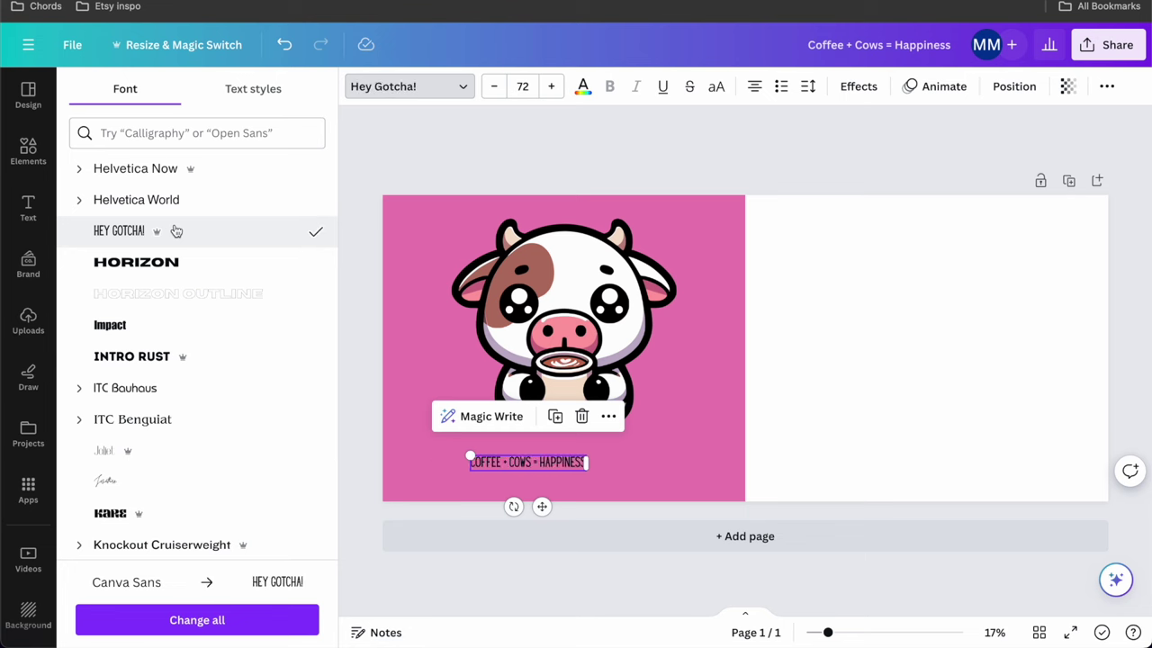
# Step: Try the Impact font on the slogan, and choose Sailors instead
pyautogui.scroll(-1, 176, 231)
pyautogui.click(173, 233)
pyautogui.scroll(-4, 172, 236)
pyautogui.scroll(-8, 172, 237)
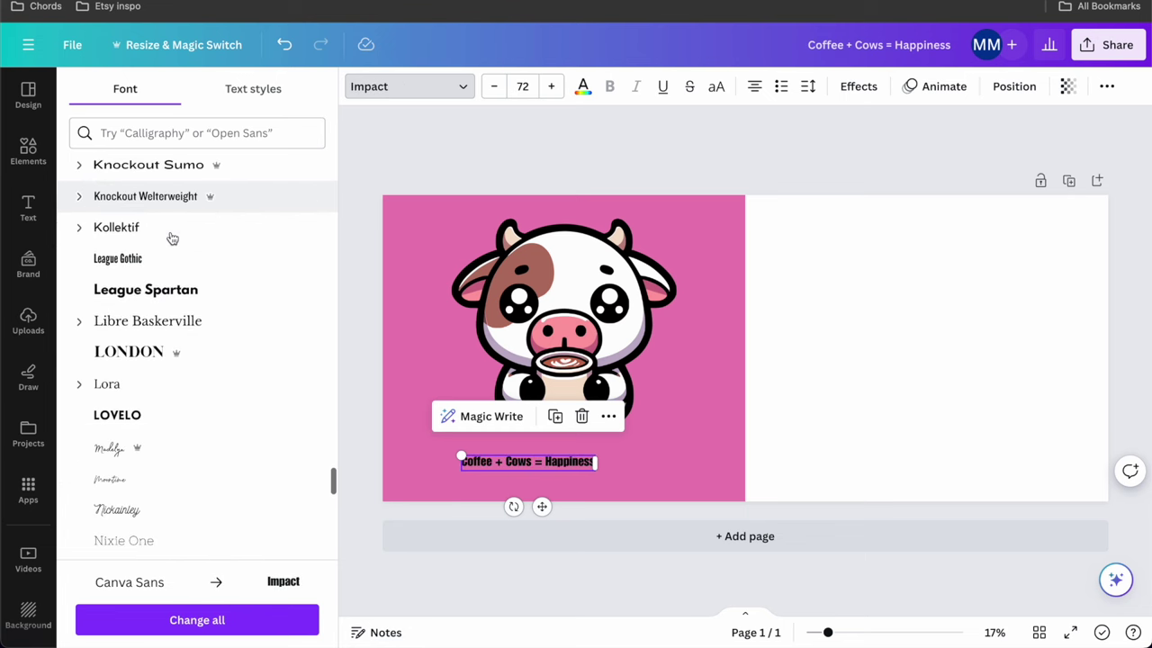
pyautogui.scroll(-10, 172, 244)
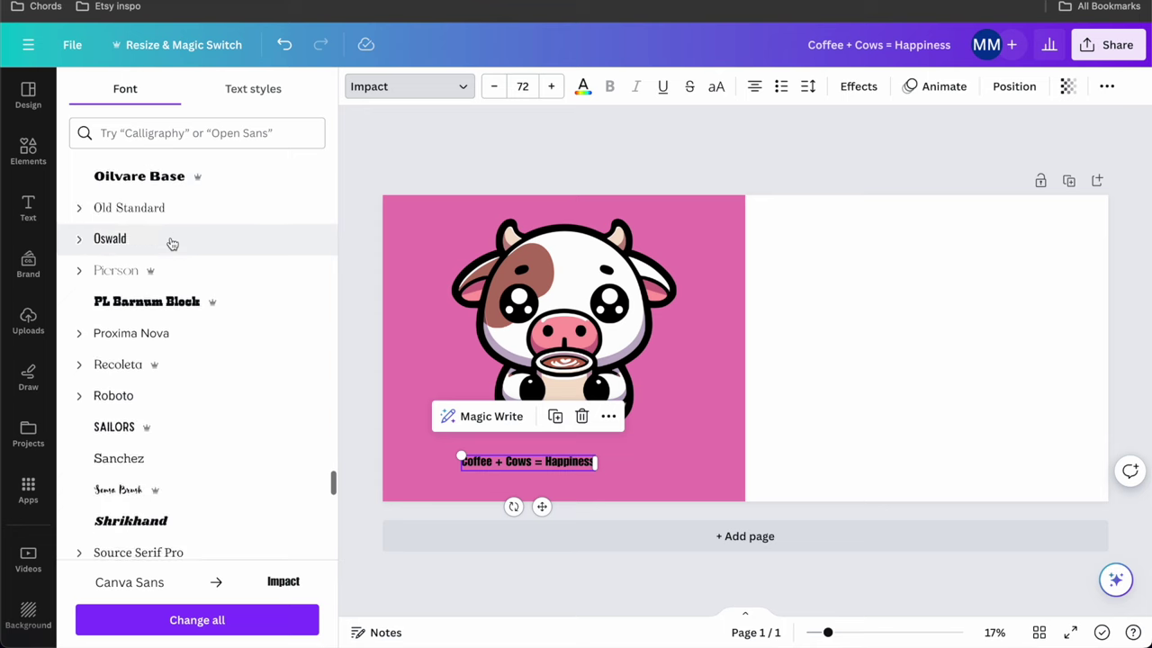
pyautogui.click(108, 275)
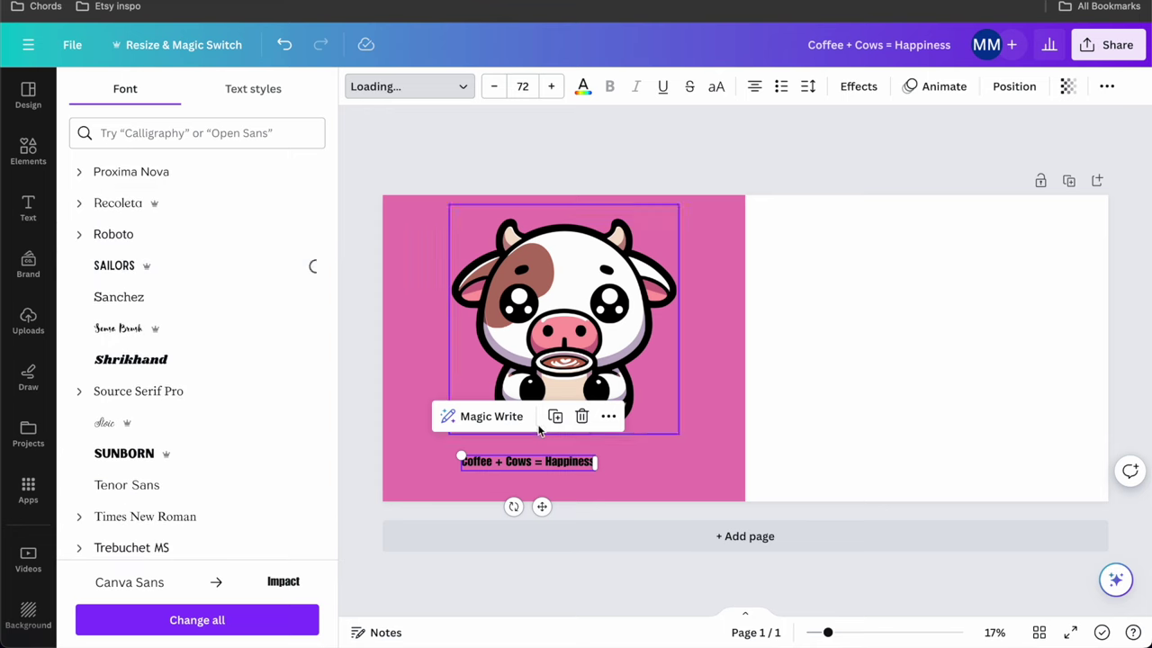
# Step: Enlarge the slogan to font size 129 and centre it under the cow
pyautogui.moveTo(609, 457); pyautogui.dragTo(731, 394)
pyautogui.click(792, 426)
pyautogui.moveTo(667, 450); pyautogui.dragTo(636, 453)
pyautogui.click(821, 405)
# Step: Break the slogan after the equals sign so that "HAPPINESS" sits on a second line
pyautogui.click(617, 458)
pyautogui.click(612, 455)
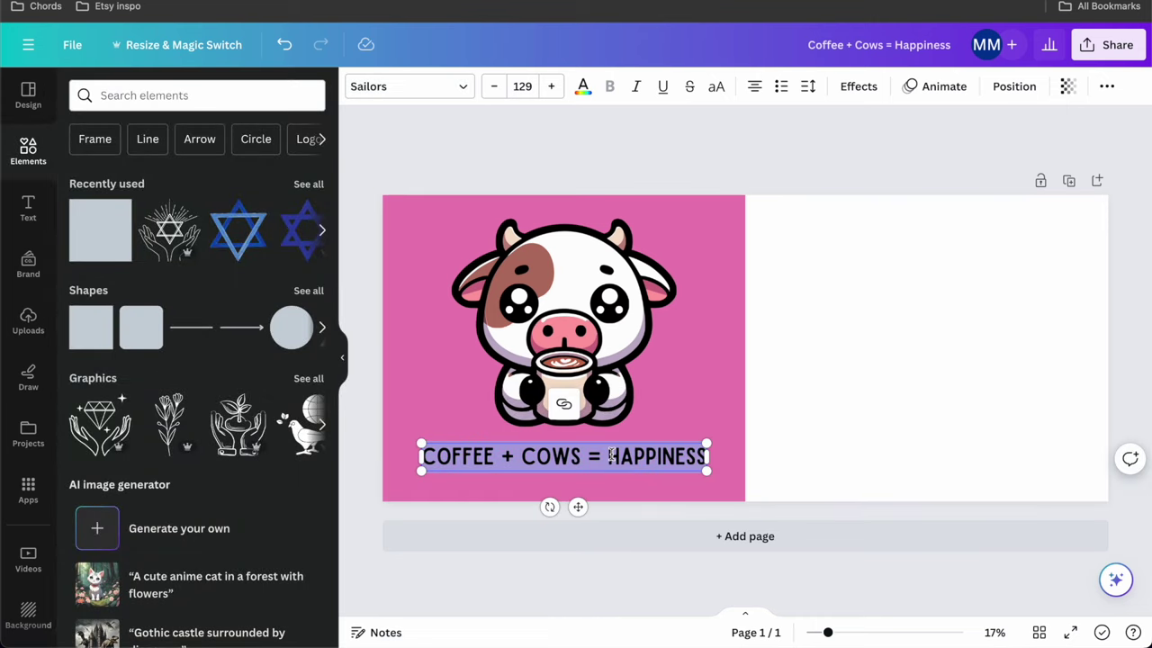
pyautogui.click(611, 455)
pyautogui.press('BackSpace')
pyautogui.press('Return')
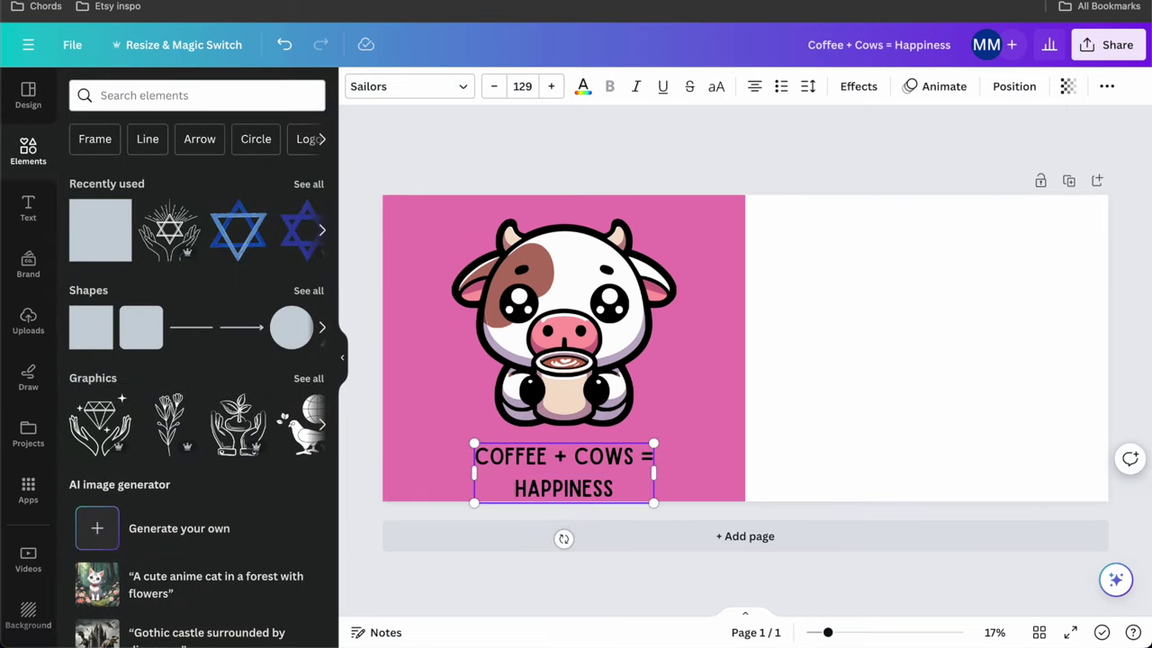
# Step: Remove the spaces around the plus sign and before the equals sign so the first line reads "COFFEE+COWS="
pyautogui.click(580, 458)
pyautogui.press('BackSpace')
pyautogui.press('BackSpace')
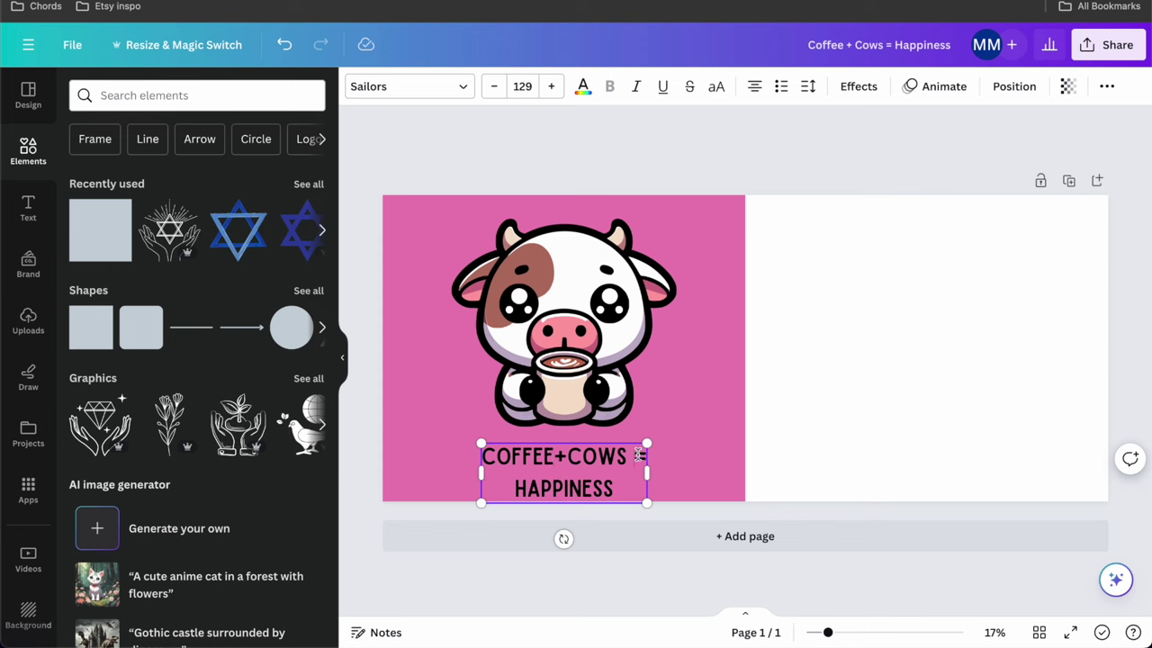
pyautogui.click(638, 456)
pyautogui.press('BackSpace')
pyautogui.click(859, 423)
# Step: Reduce the line spacing of the two-line slogan
pyautogui.click(593, 460)
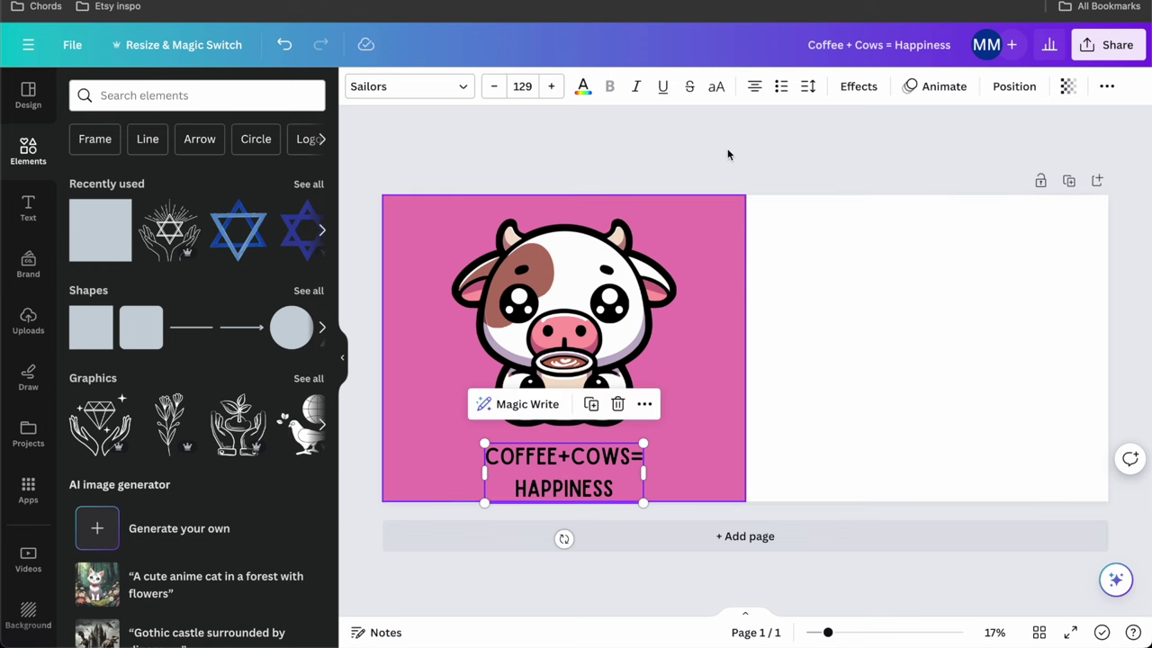
pyautogui.click(808, 86)
pyautogui.moveTo(893, 201); pyautogui.dragTo(852, 191)
pyautogui.click(836, 382)
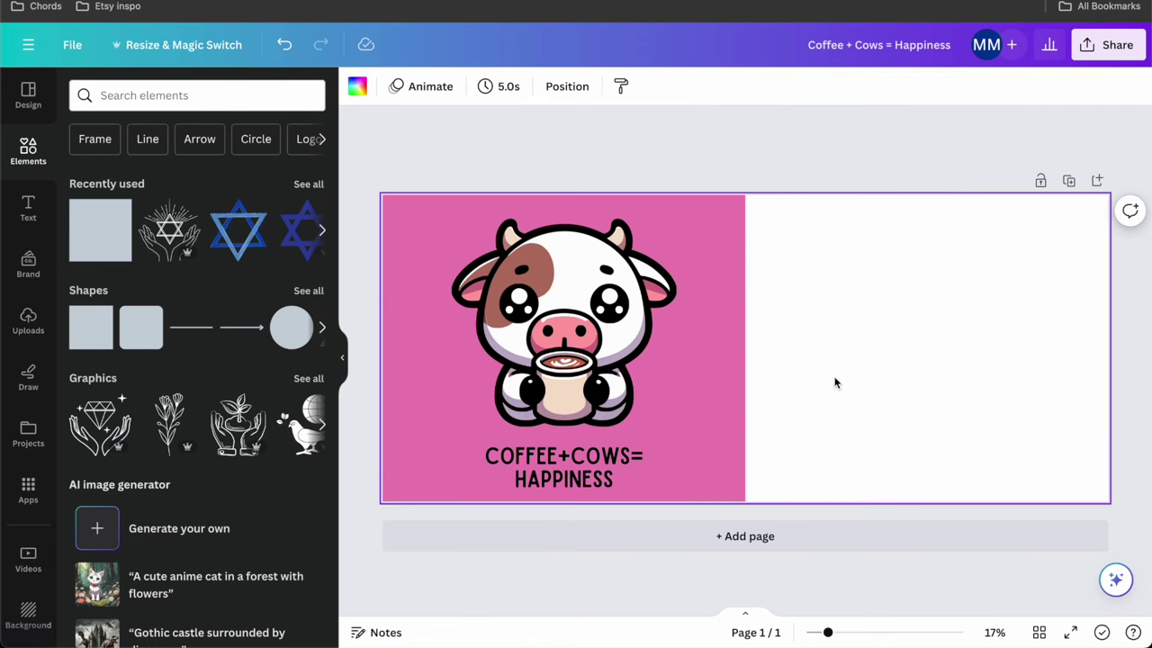
# Step: Move the slogan to the top of the pink square and insert blank lines before "HAPPINESS" so that word sits below the cow
pyautogui.click(579, 468)
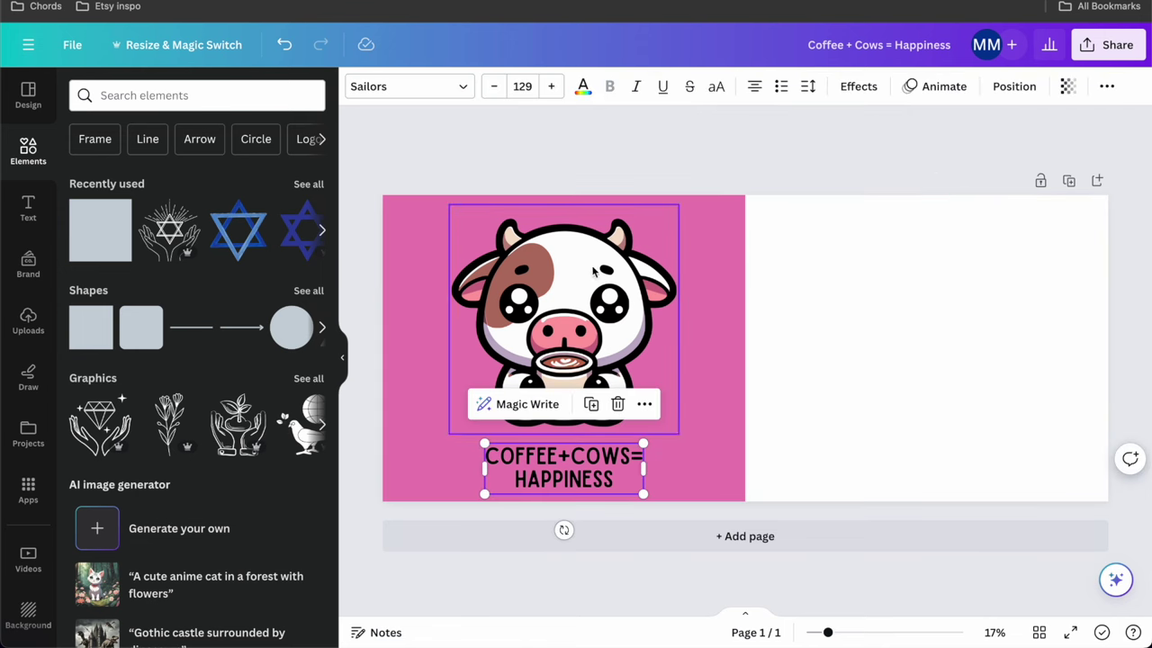
pyautogui.moveTo(577, 477); pyautogui.dragTo(576, 245)
pyautogui.click(570, 236)
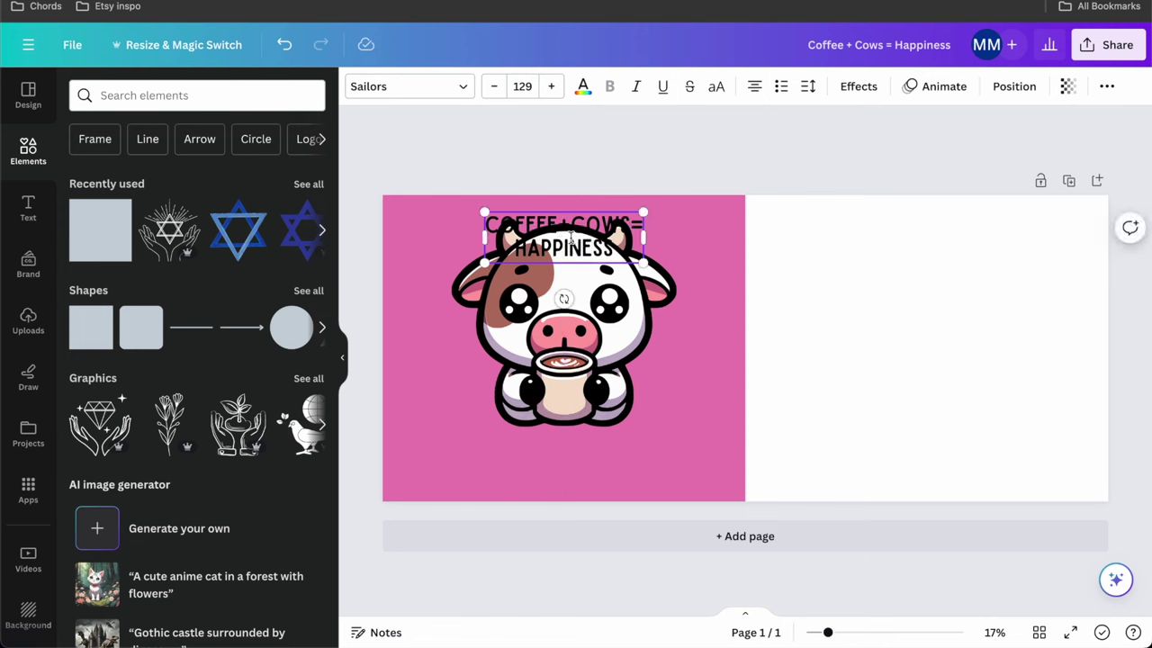
pyautogui.press('Return')
pyautogui.press('Return')
pyautogui.press('Return')
pyautogui.press('Return')
pyautogui.press('Return')
pyautogui.press('Return')
pyautogui.press('Return')
pyautogui.press('Return')
pyautogui.press('Return')
pyautogui.press('Return')
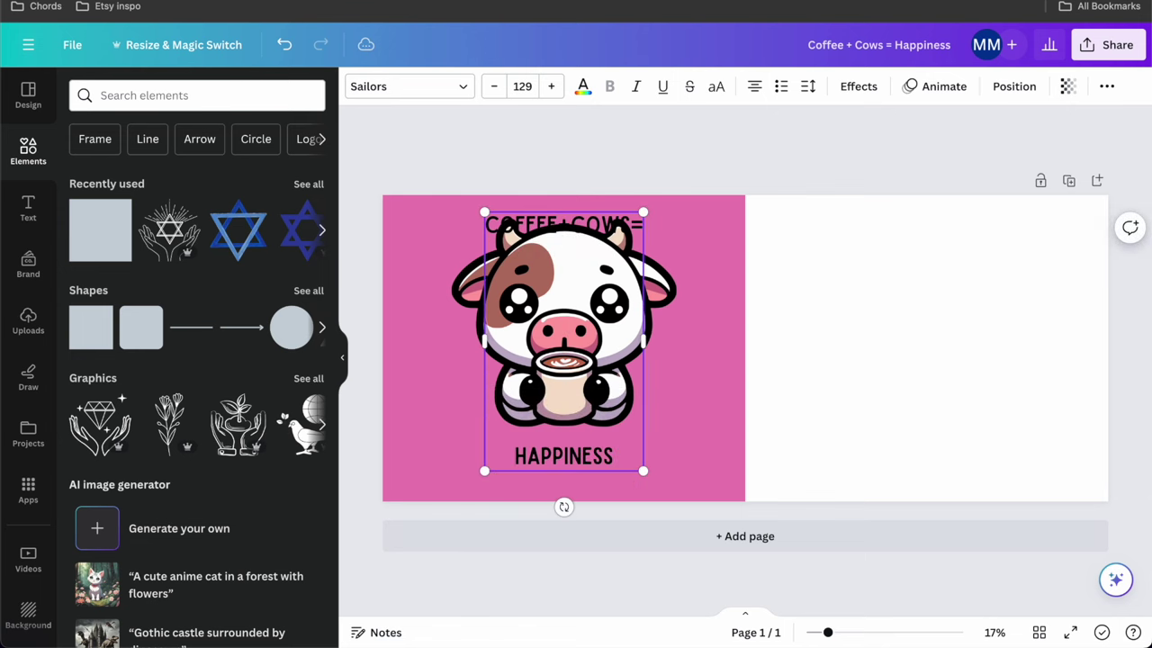
# Step: Enlarge the word "HAPPINESS" and shift the slogan's text box up so it fits inside the pink square
pyautogui.doubleClick(553, 480)
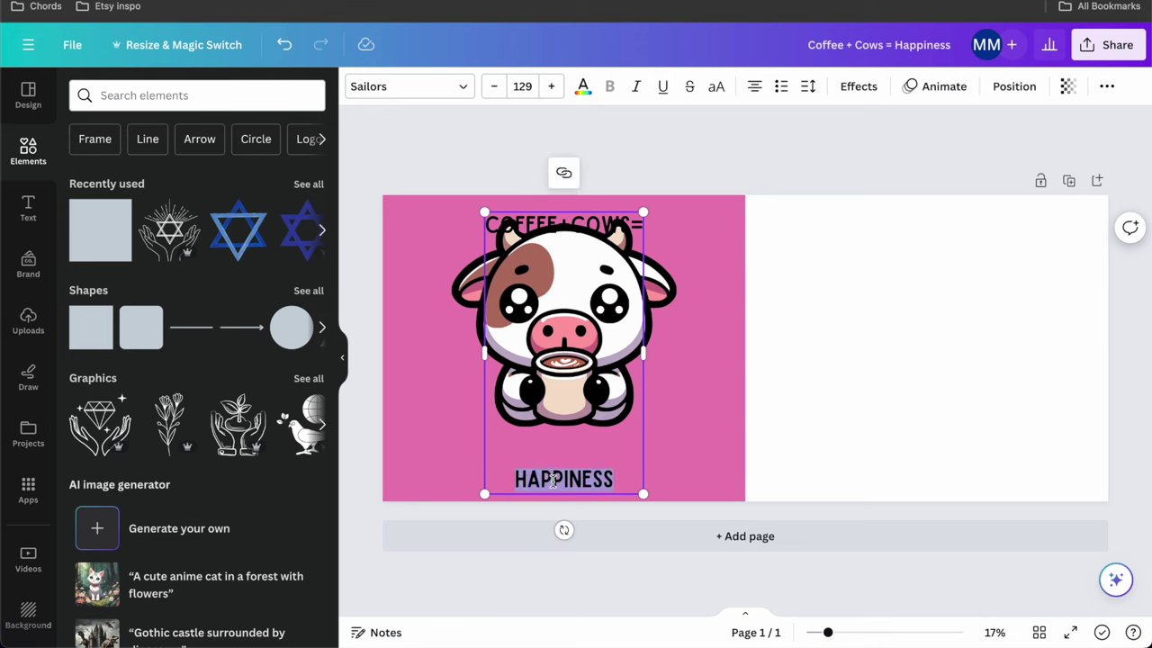
pyautogui.click(525, 85)
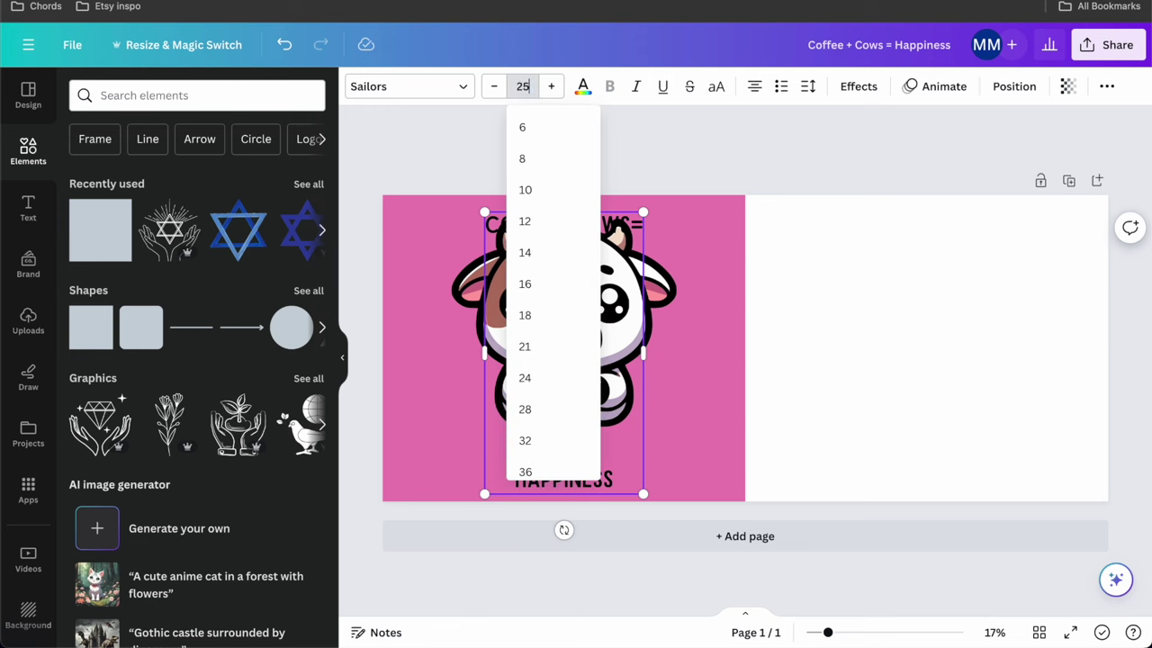
pyautogui.press('Escape')
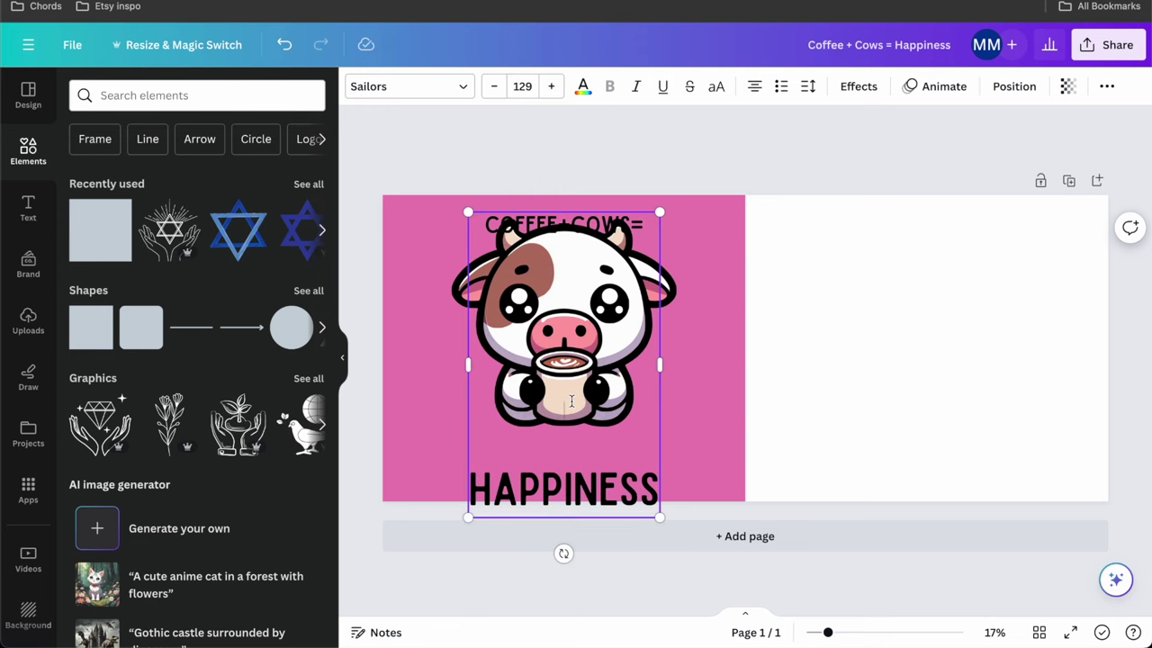
pyautogui.click(743, 367)
pyautogui.moveTo(555, 478); pyautogui.dragTo(556, 475)
pyautogui.click(814, 373)
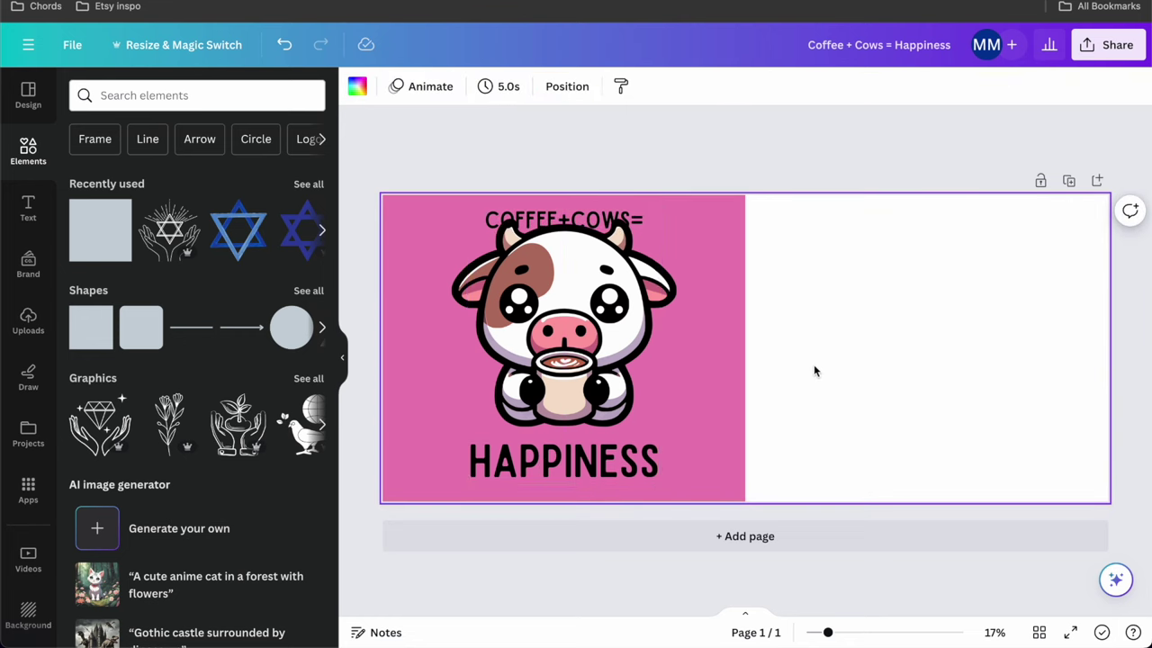
# Step: Send the slogan text box backward so it sits behind the cow illustration
pyautogui.click(599, 346)
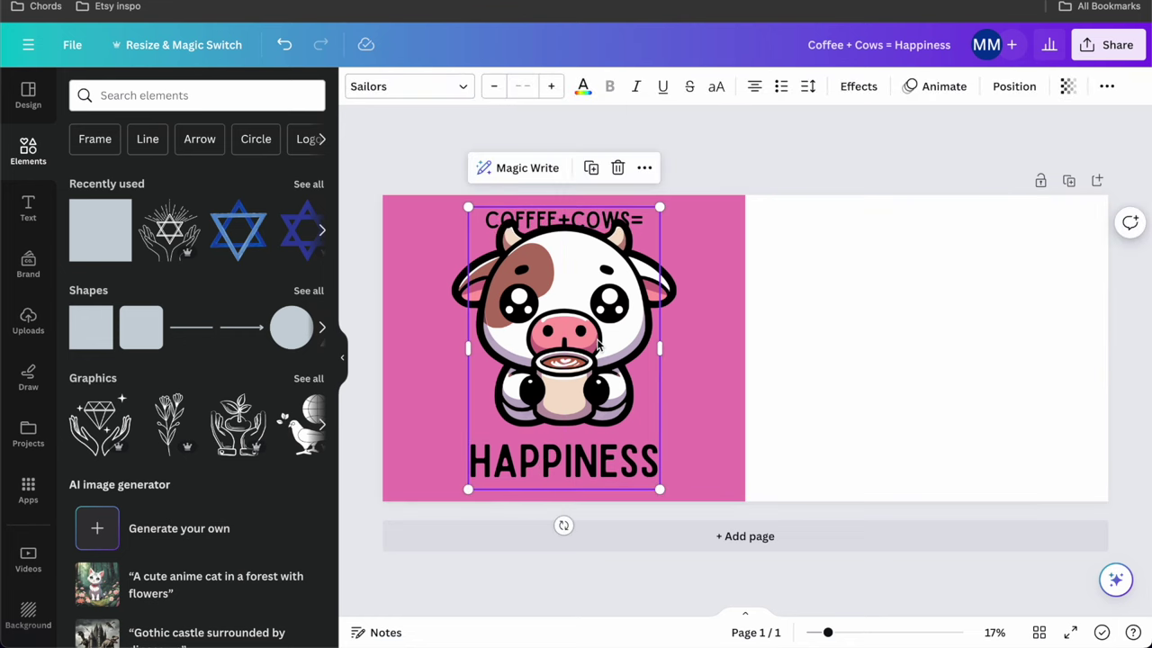
pyautogui.click(1009, 87)
pyautogui.click(270, 127)
pyautogui.click(744, 247)
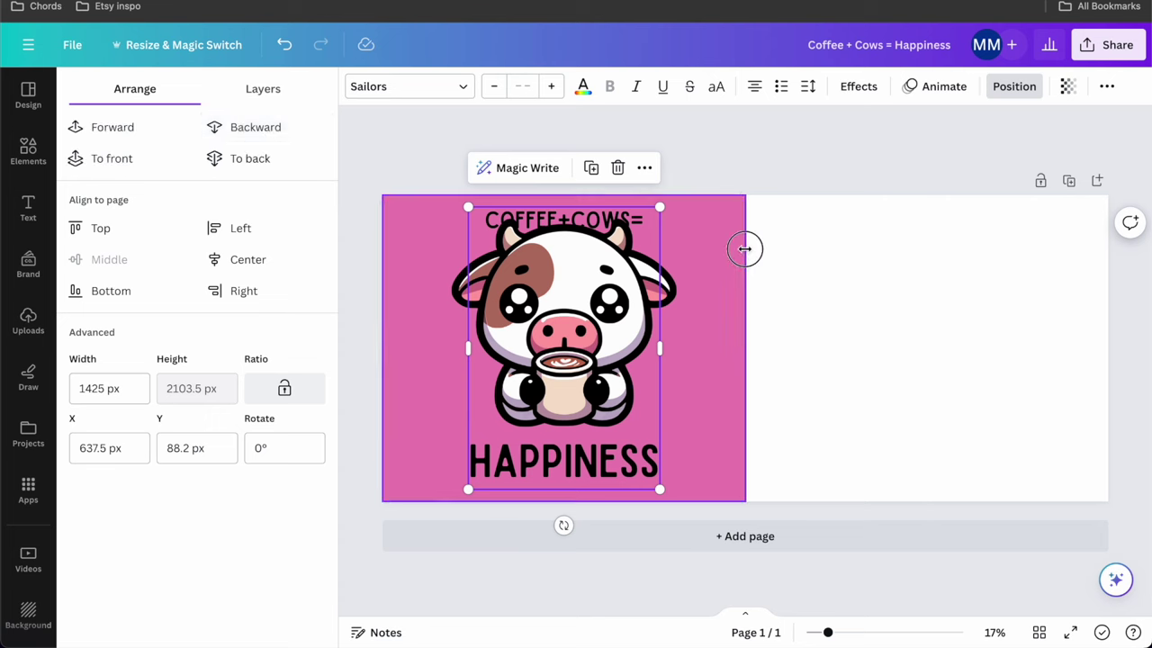
# Step: Shrink the cow illustration and centre it between "COFFEE+COWS=" and "HAPPINESS"
pyautogui.moveTo(559, 297); pyautogui.dragTo(561, 296)
pyautogui.moveTo(679, 216); pyautogui.dragTo(658, 236)
pyautogui.moveTo(581, 351); pyautogui.dragTo(590, 340)
pyautogui.click(814, 325)
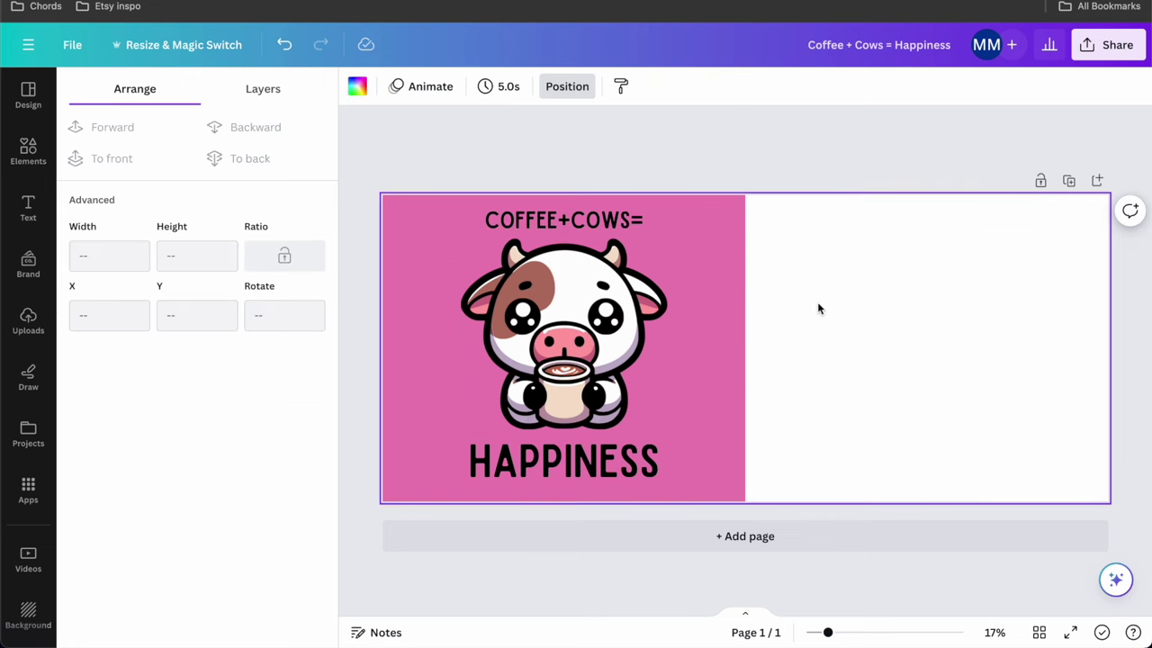
# Step: Duplicate the pink square, cow and slogan together onto the blank right half of the page
pyautogui.moveTo(540, 174); pyautogui.dragTo(555, 581)
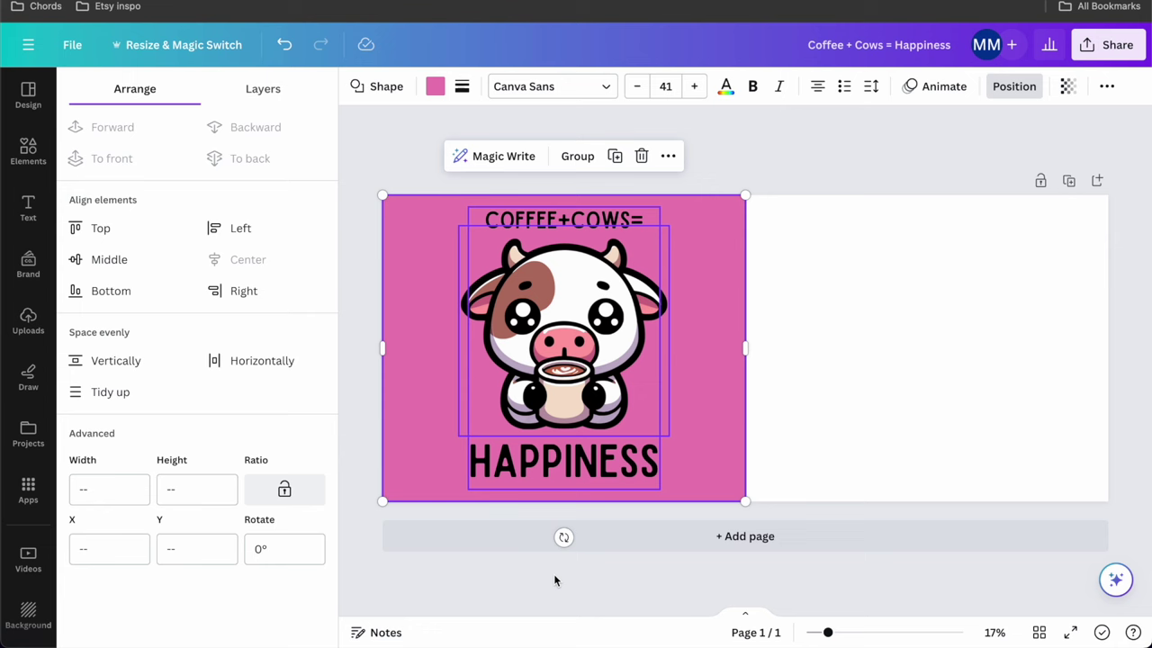
pyautogui.moveTo(547, 463); pyautogui.dragTo(929, 457)
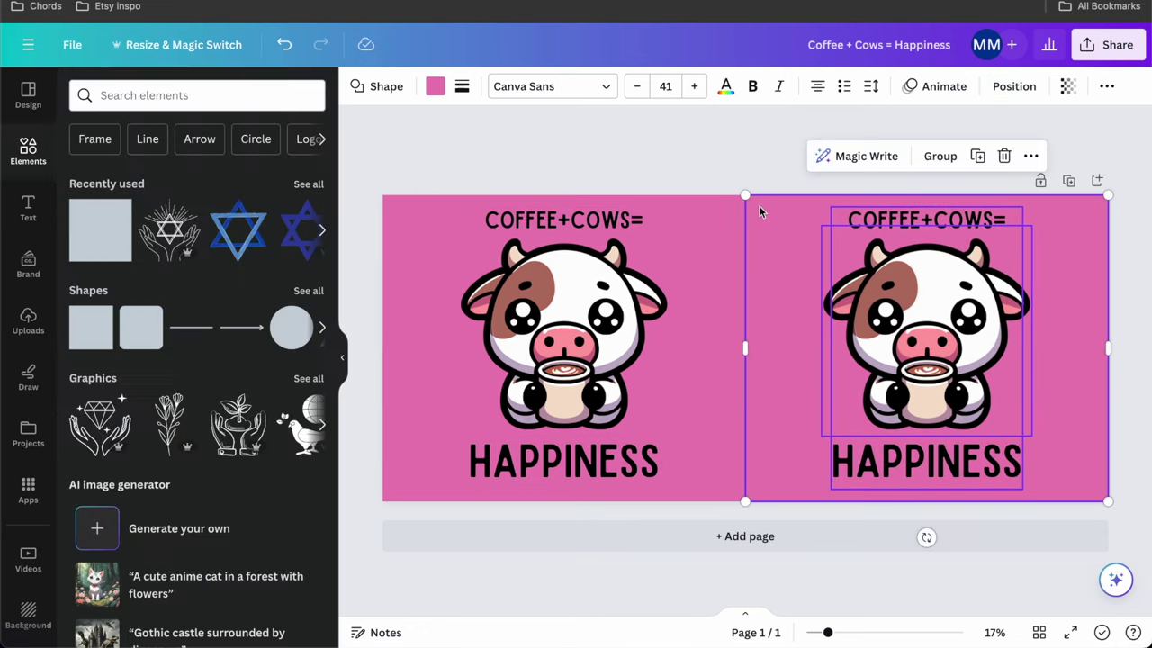
pyautogui.click(756, 134)
# Step: Delete the pink background squares behind both copies of the design
pyautogui.click(768, 229)
pyautogui.press('Delete')
pyautogui.click(725, 271)
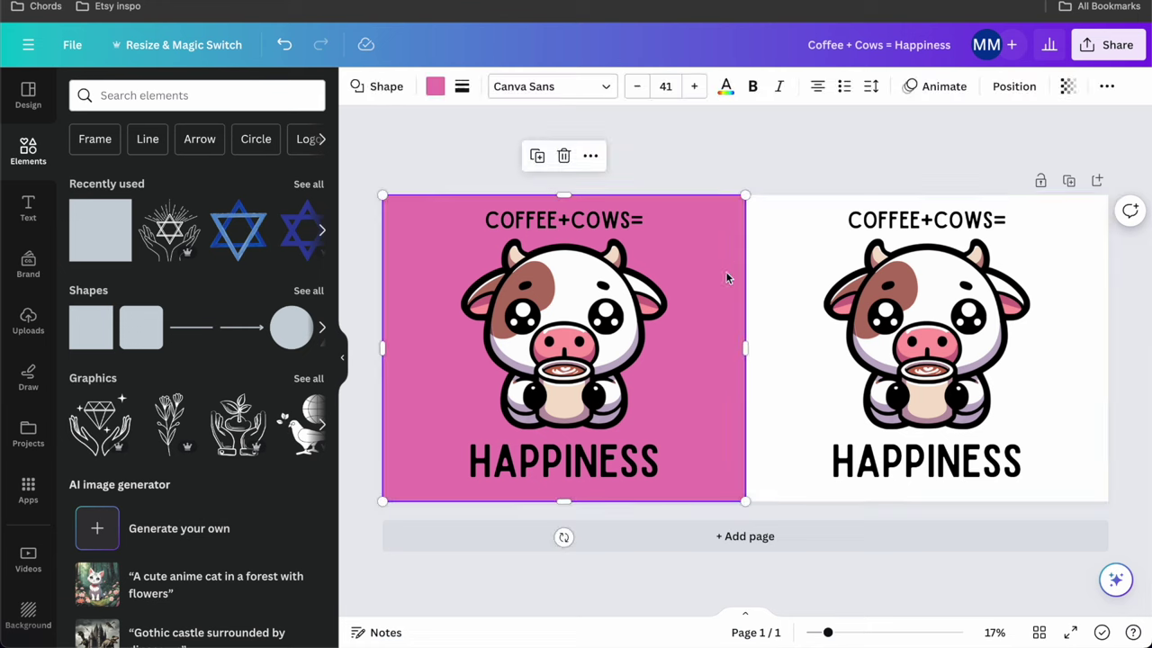
pyautogui.press('Delete')
# Step: Download the artwork as a PNG at 5,400 × 2,280 px with a transparent background
pyautogui.click(1103, 51)
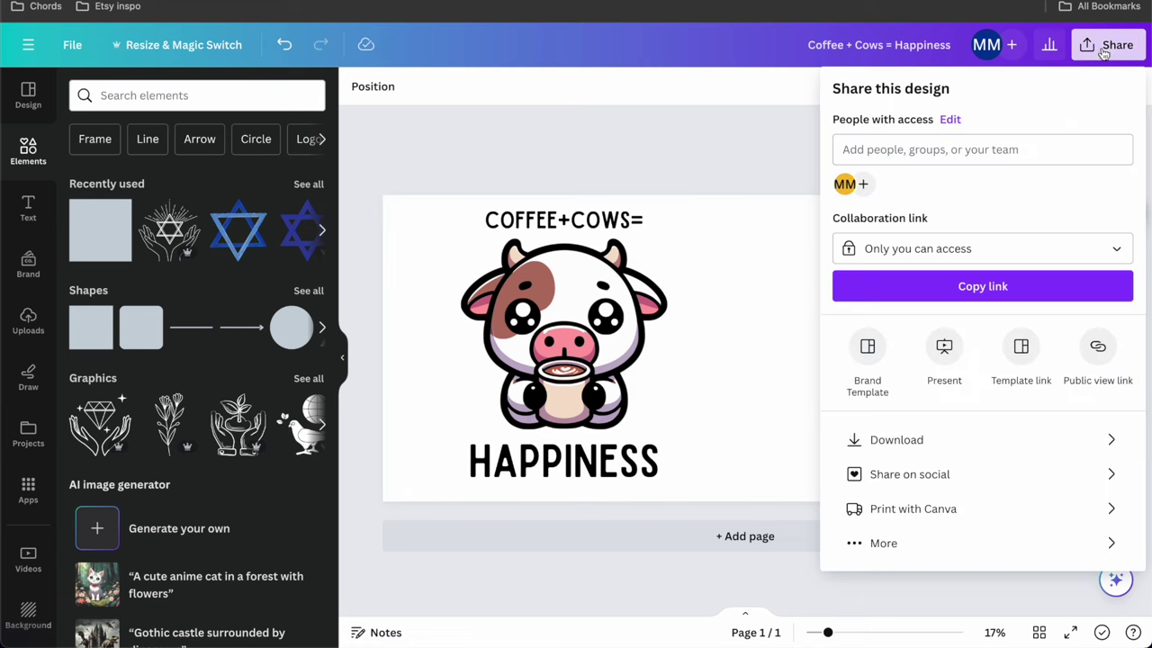
pyautogui.click(867, 440)
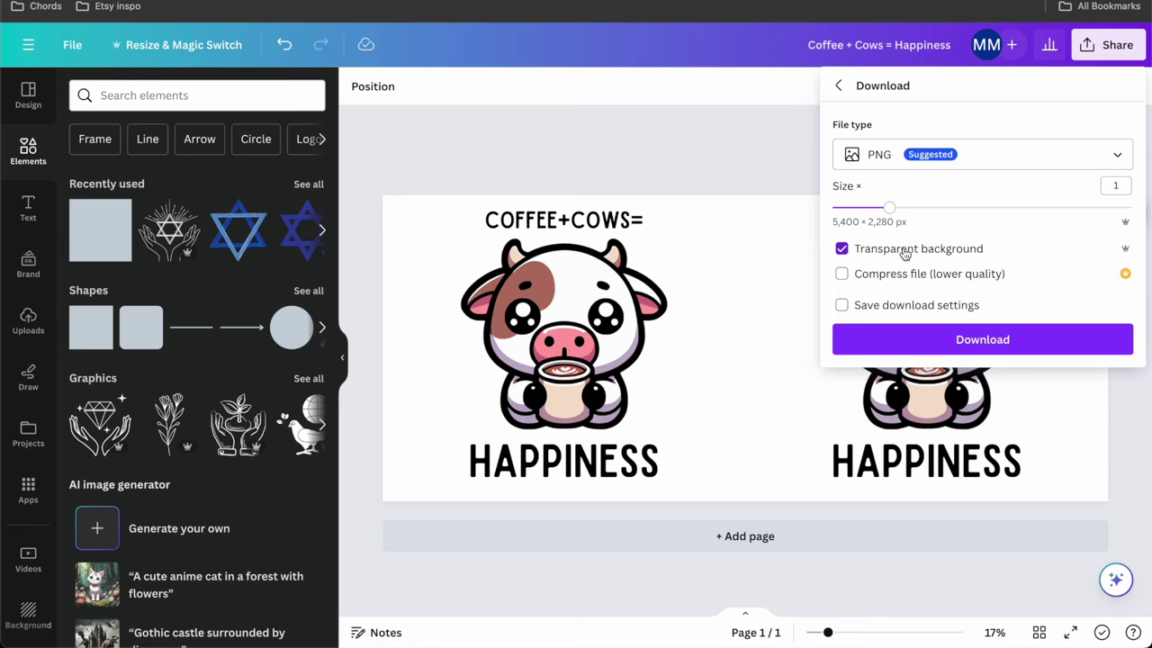
pyautogui.click(932, 343)
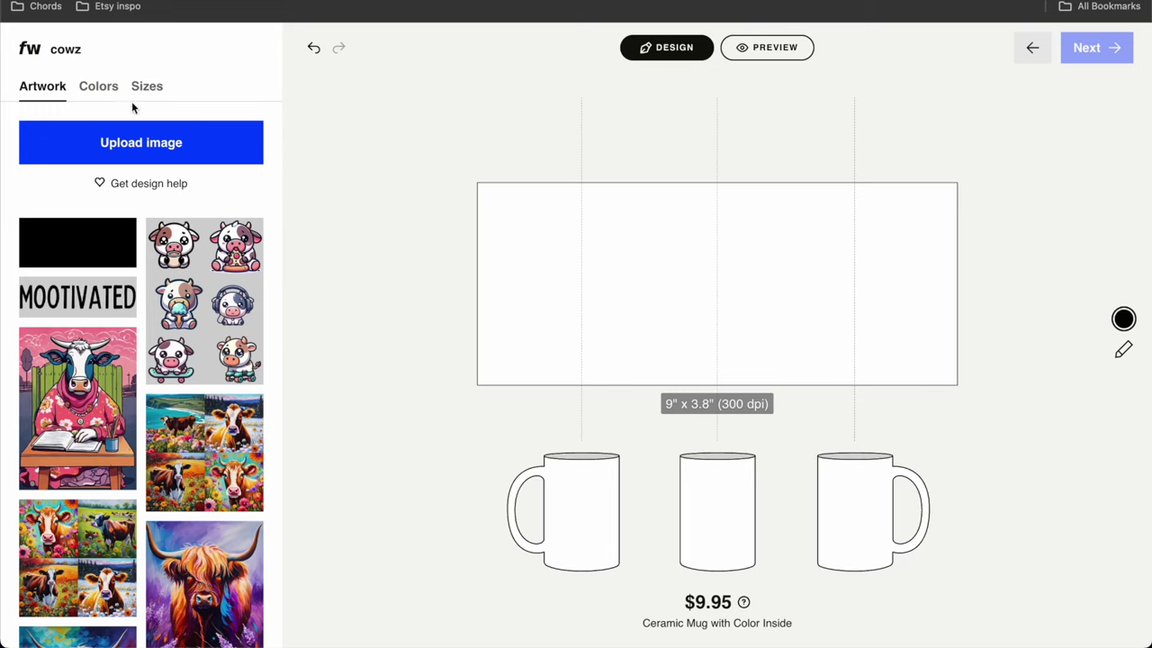
# Step: Switch to the Fourthwall mug designer, upload the exported artwork and enlarge it on the template to about 9.65 × 4.07 inches
pyautogui.click(135, 142)
pyautogui.doubleClick(283, 121)
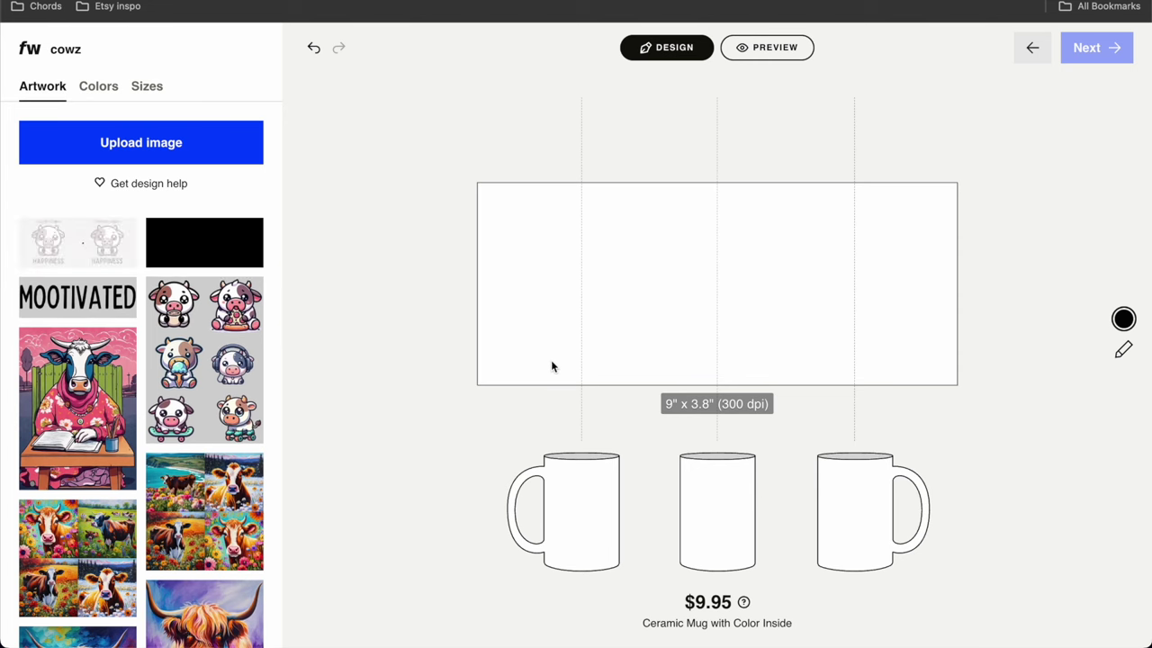
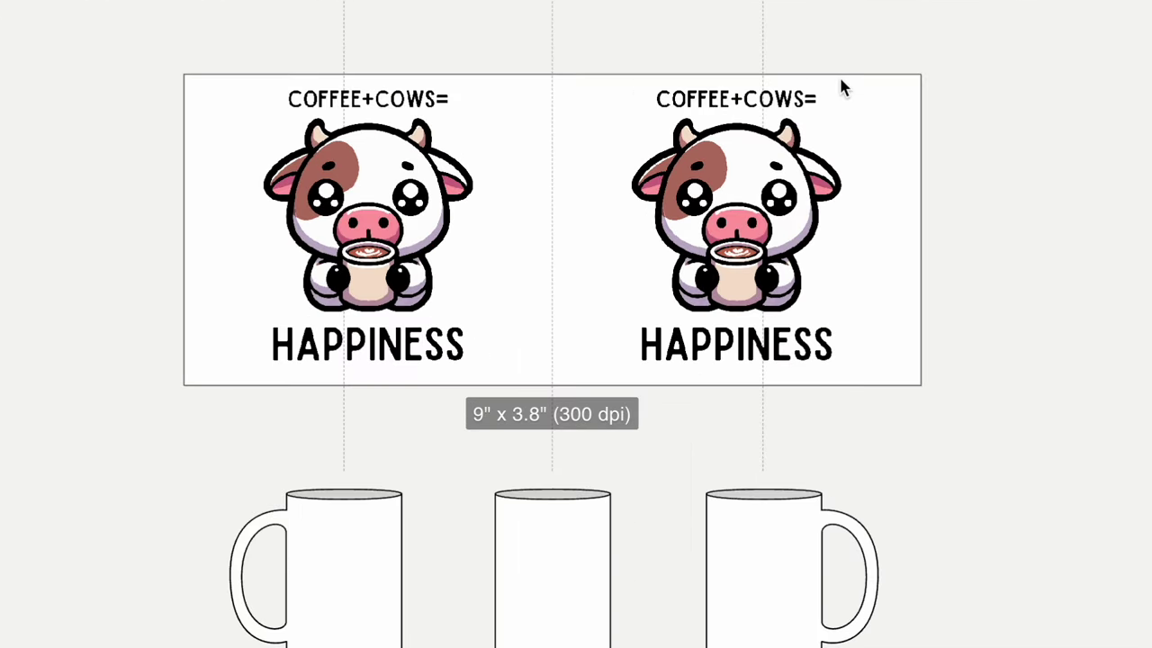
pyautogui.click(746, 183)
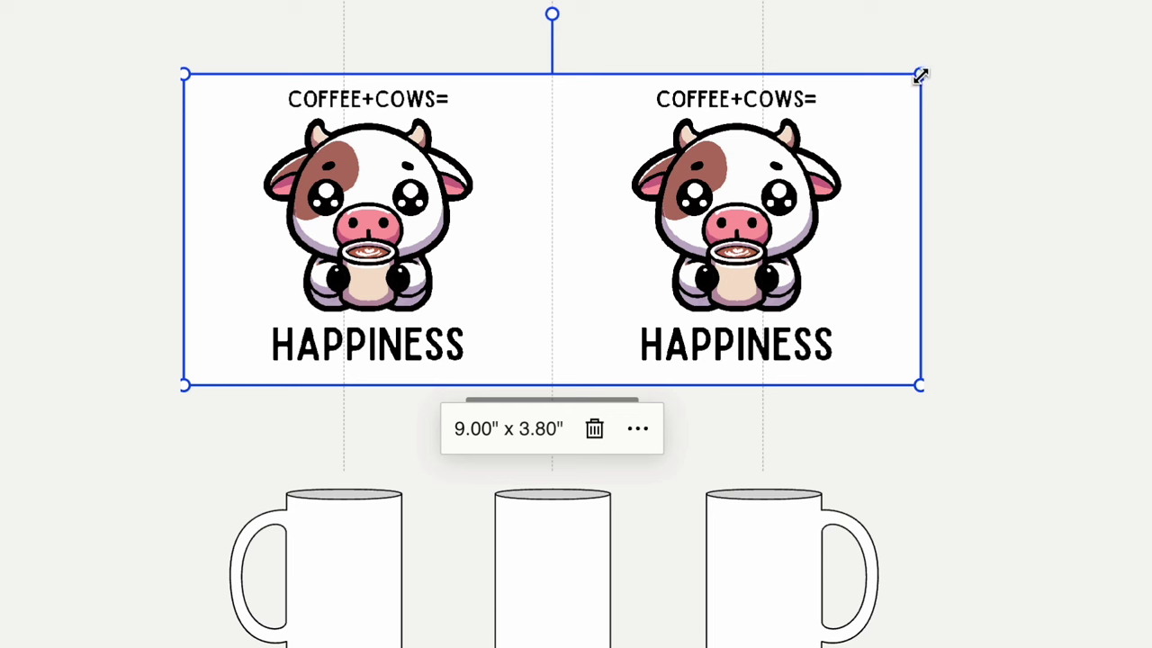
pyautogui.moveTo(921, 74); pyautogui.dragTo(951, 72)
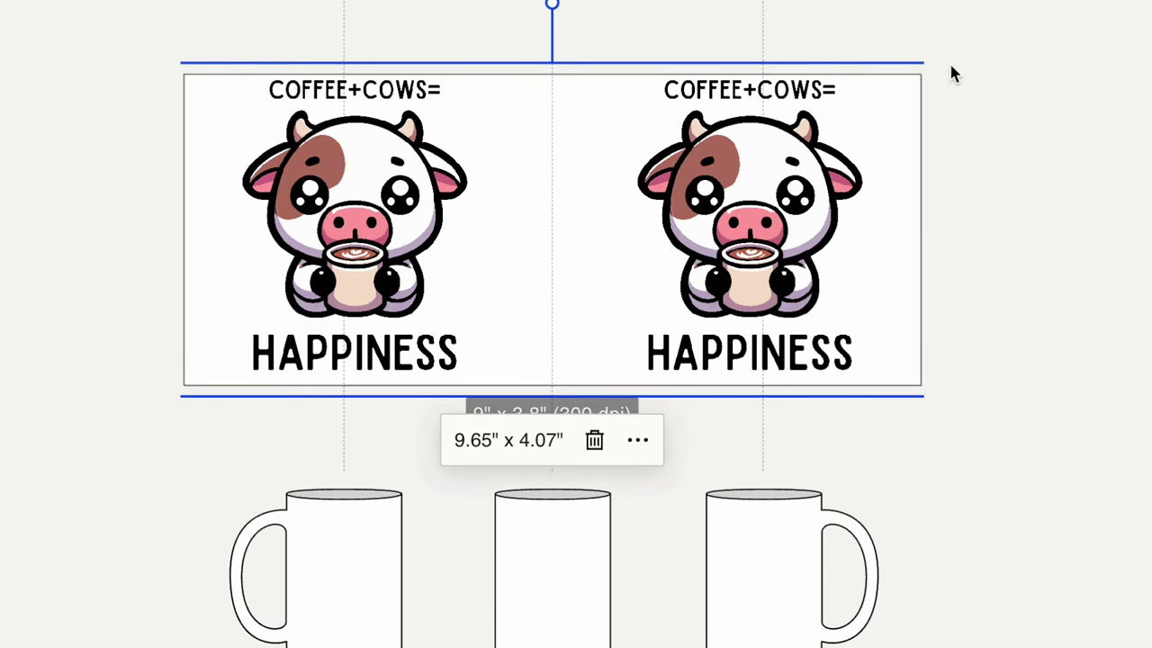
pyautogui.moveTo(774, 223); pyautogui.dragTo(770, 212)
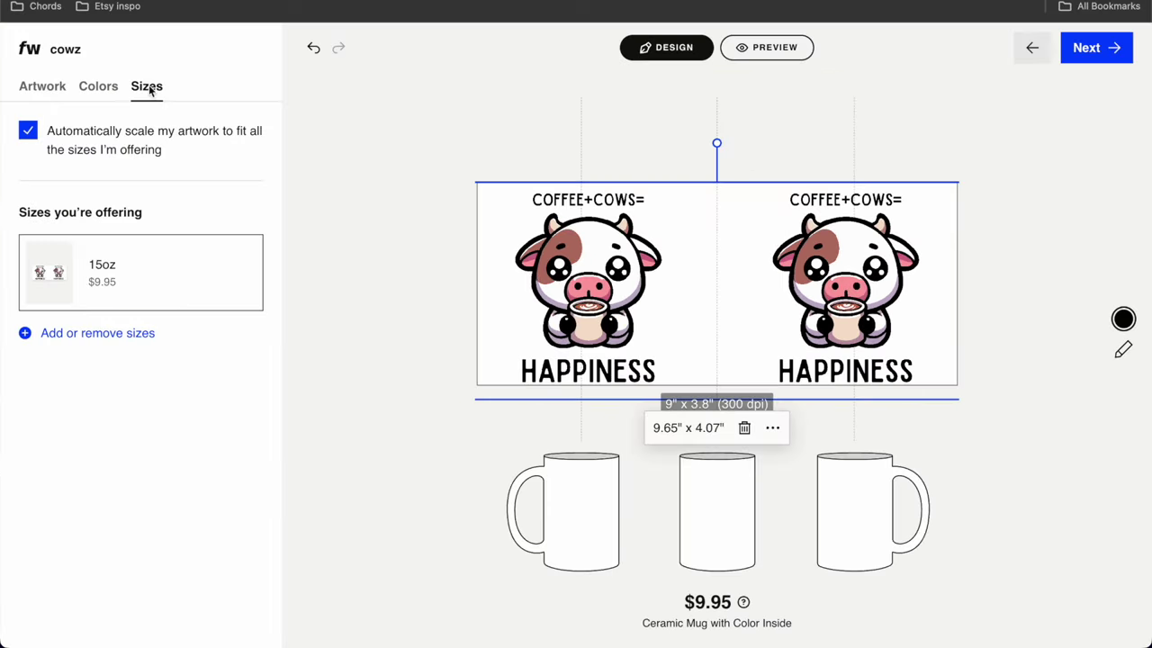
# Step: Change the sizes offered for the mug by adding 11oz and removing 15oz
pyautogui.click(69, 335)
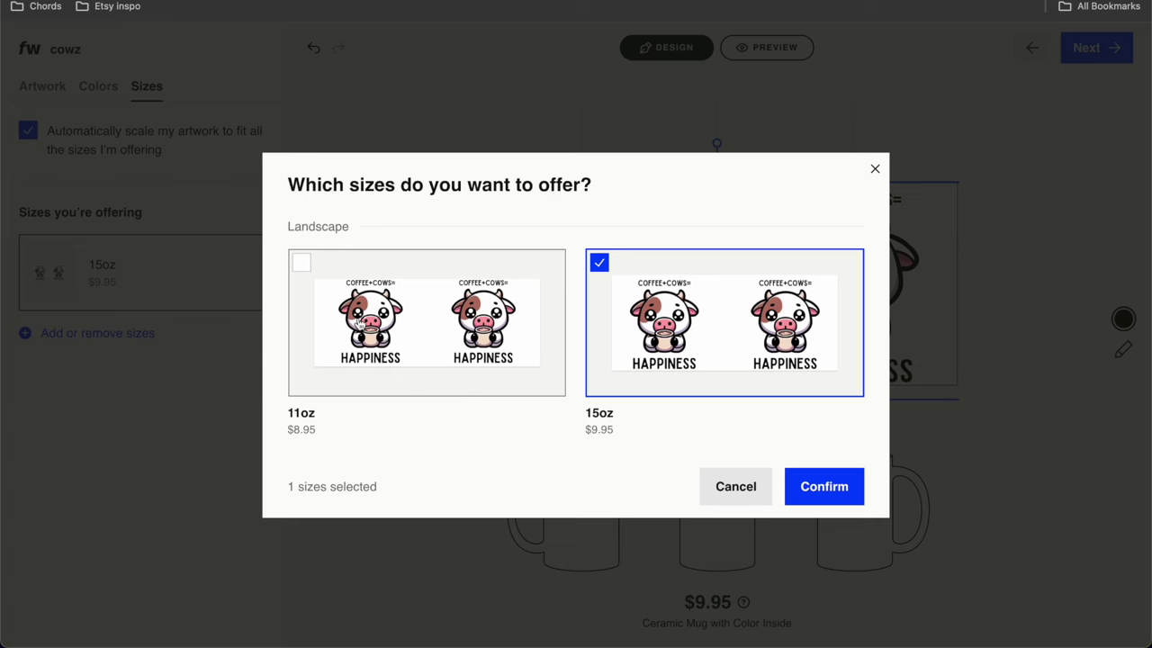
pyautogui.click(441, 324)
pyautogui.click(828, 494)
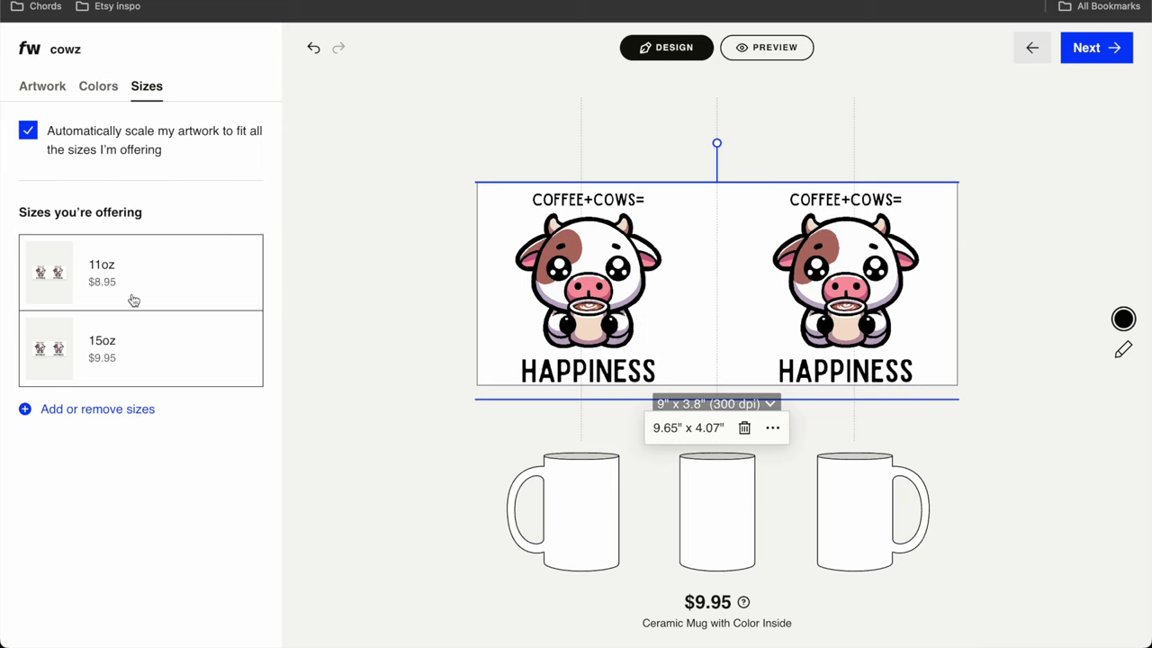
pyautogui.click(126, 407)
pyautogui.click(690, 324)
pyautogui.click(810, 483)
# Step: Try resizing the artwork on the 11oz mug template to about 8.62 × 3.64 inches, and delete it from the template
pyautogui.click(842, 259)
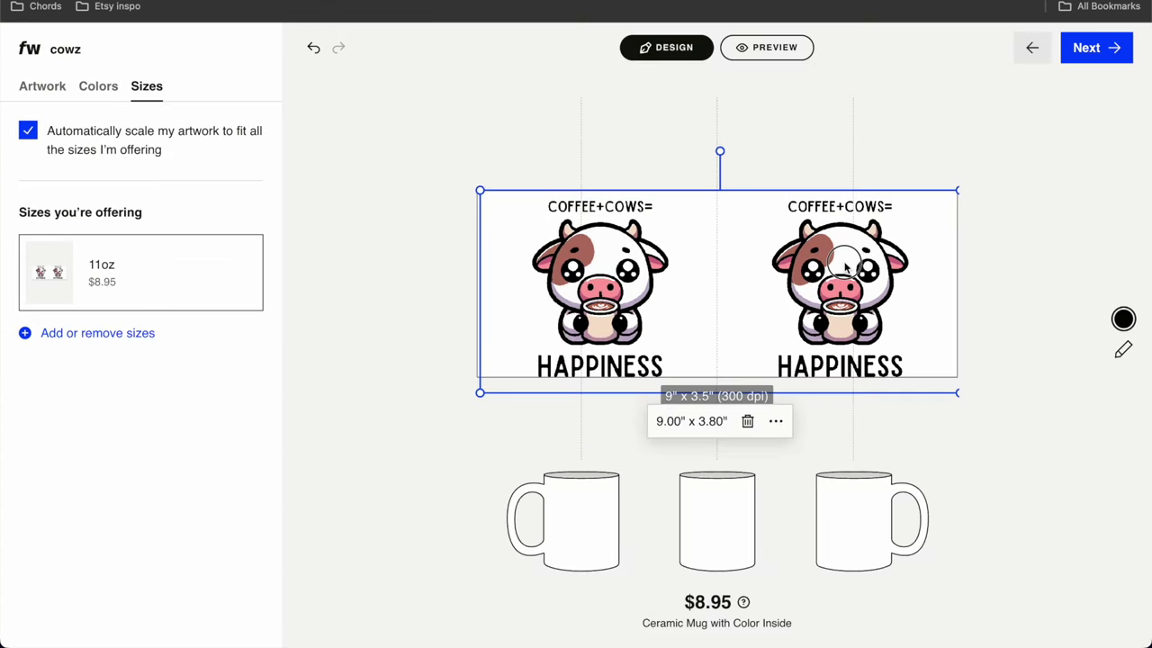
pyautogui.moveTo(956, 391); pyautogui.dragTo(963, 400)
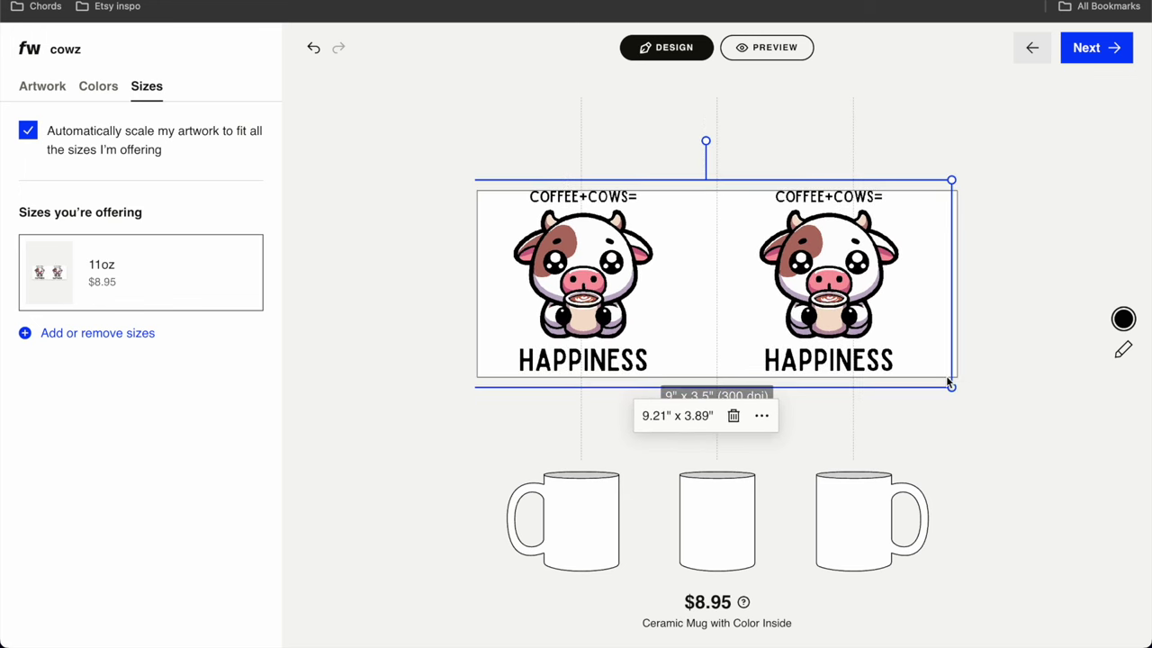
pyautogui.moveTo(951, 388); pyautogui.dragTo(933, 378)
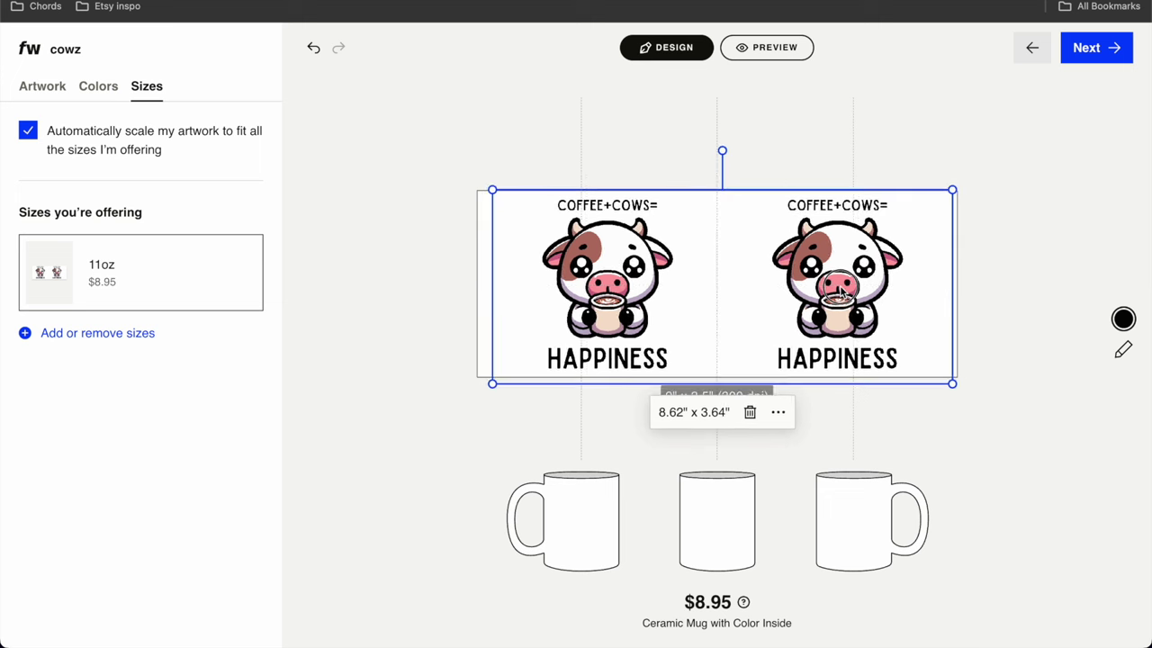
pyautogui.press('BackSpace')
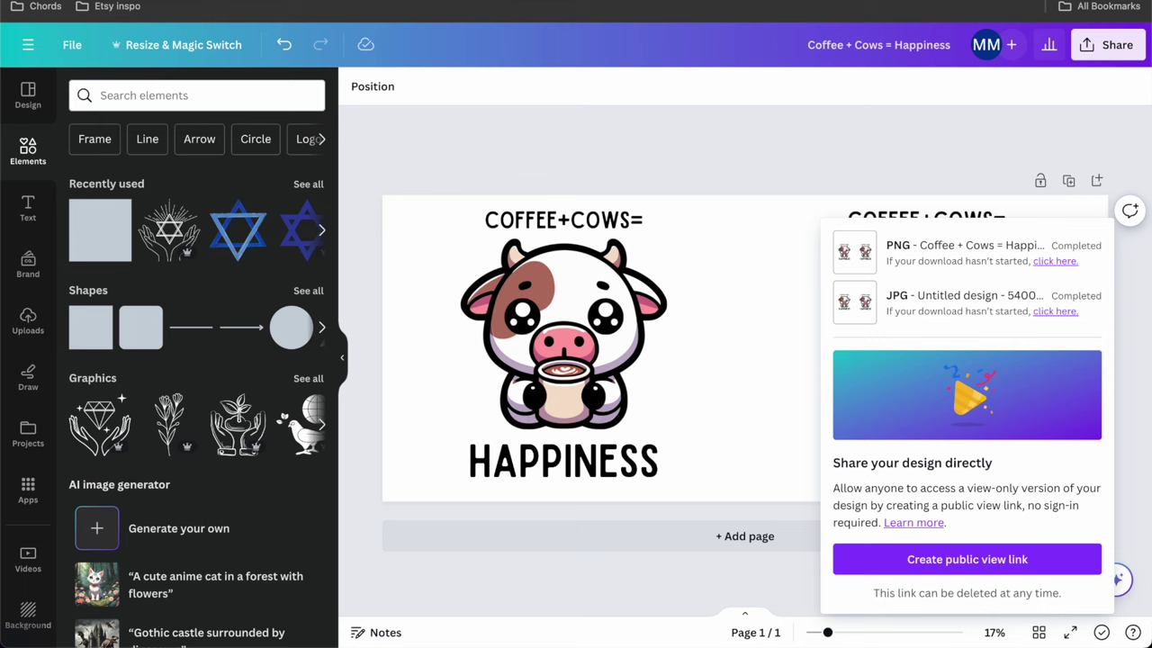
# Step: Switch to the square "Coffee + Cats = Happiness" design in Canva, duplicate its page and delete the text from page 1
pyautogui.click(509, 139)
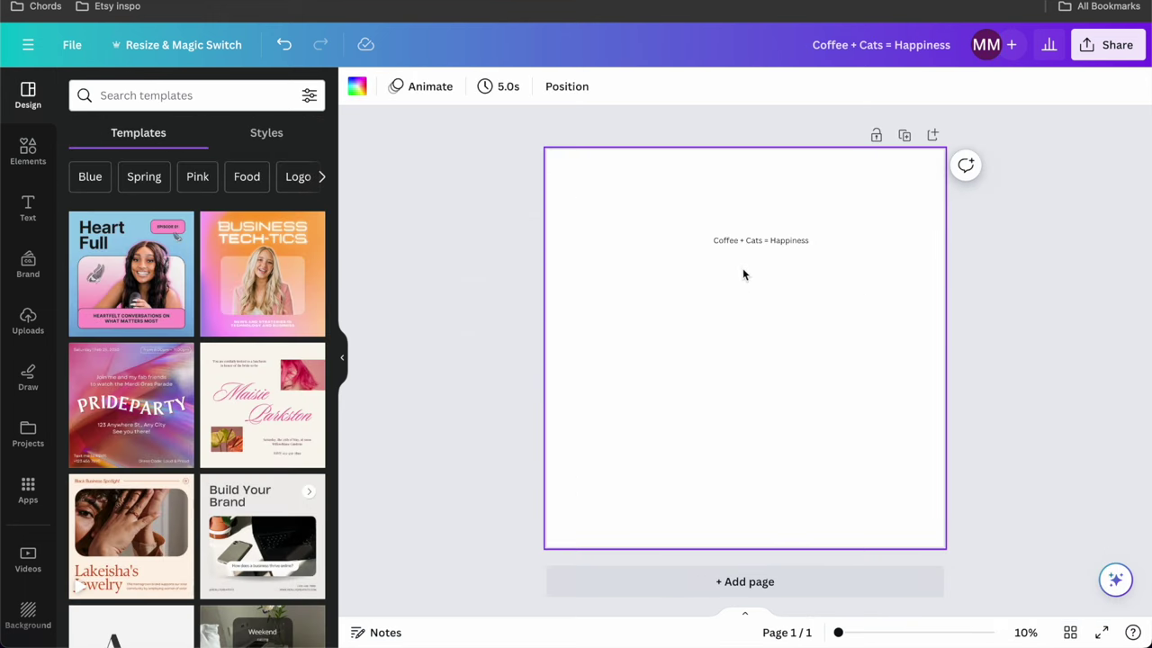
pyautogui.click(751, 241)
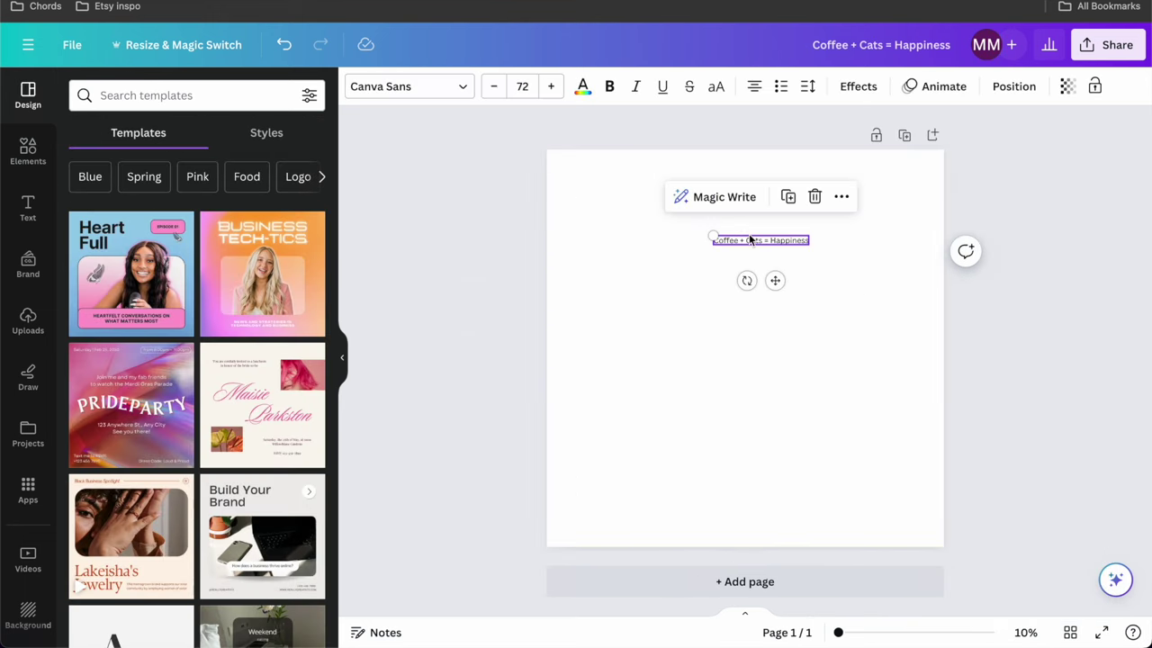
pyautogui.click(904, 137)
pyautogui.scroll(5, 848, 356)
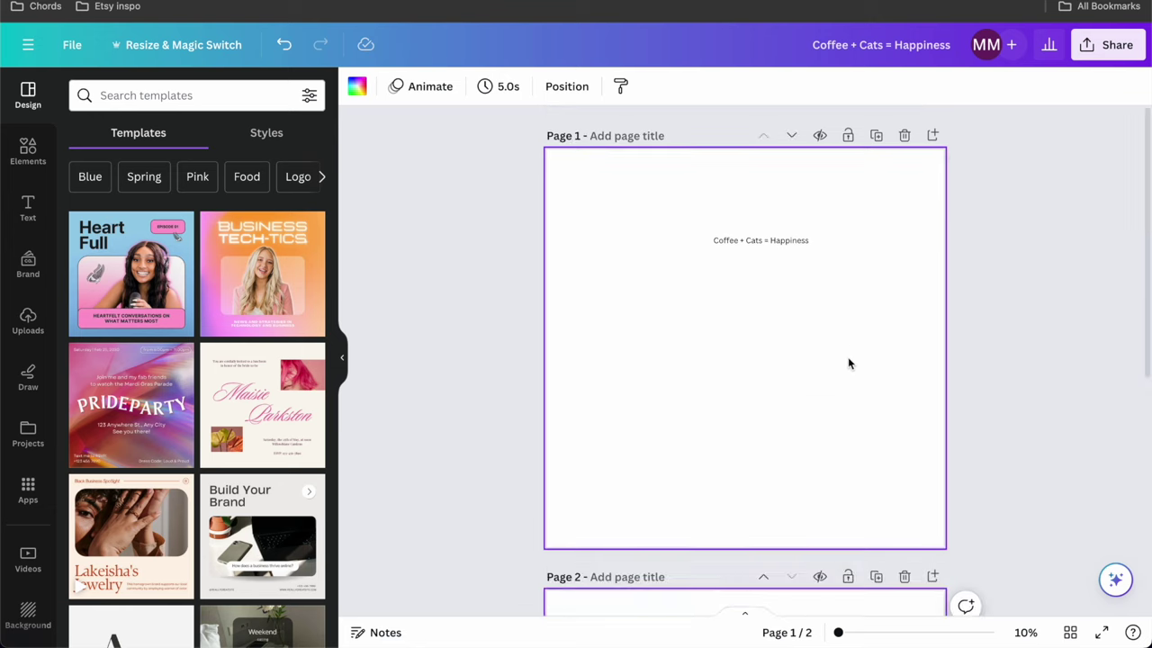
pyautogui.click(771, 239)
pyautogui.press('Delete')
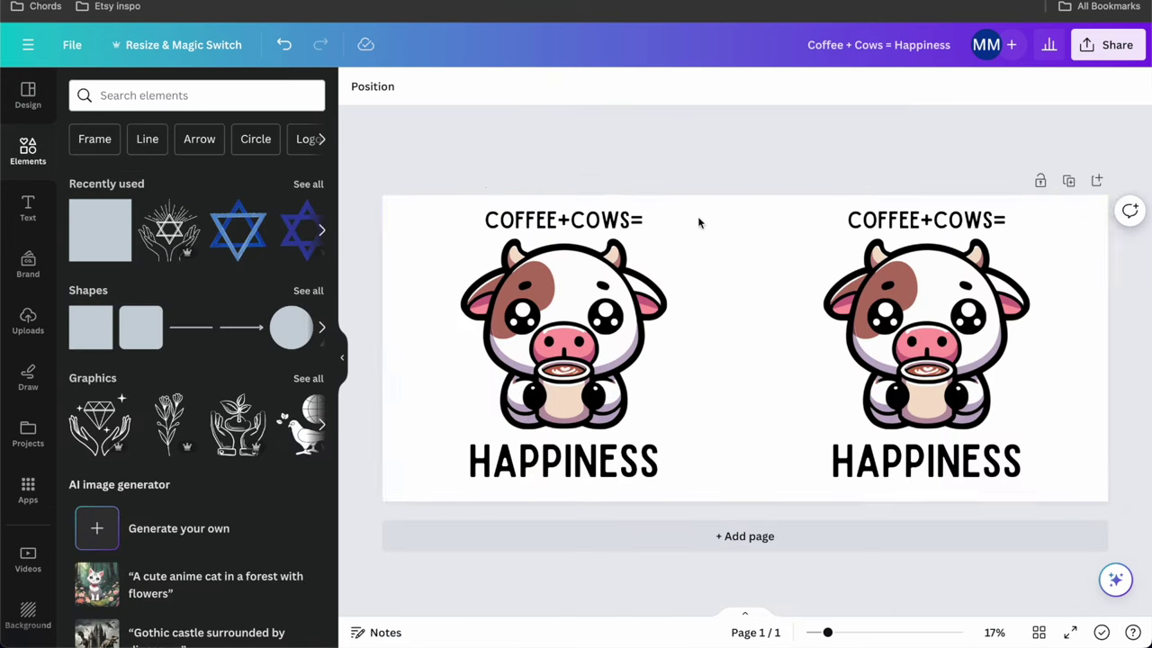
# Step: Copy one cow with its slogan from the mug artwork to page 1 of the square design, enlarged and centred to fill its height
pyautogui.click(604, 345)
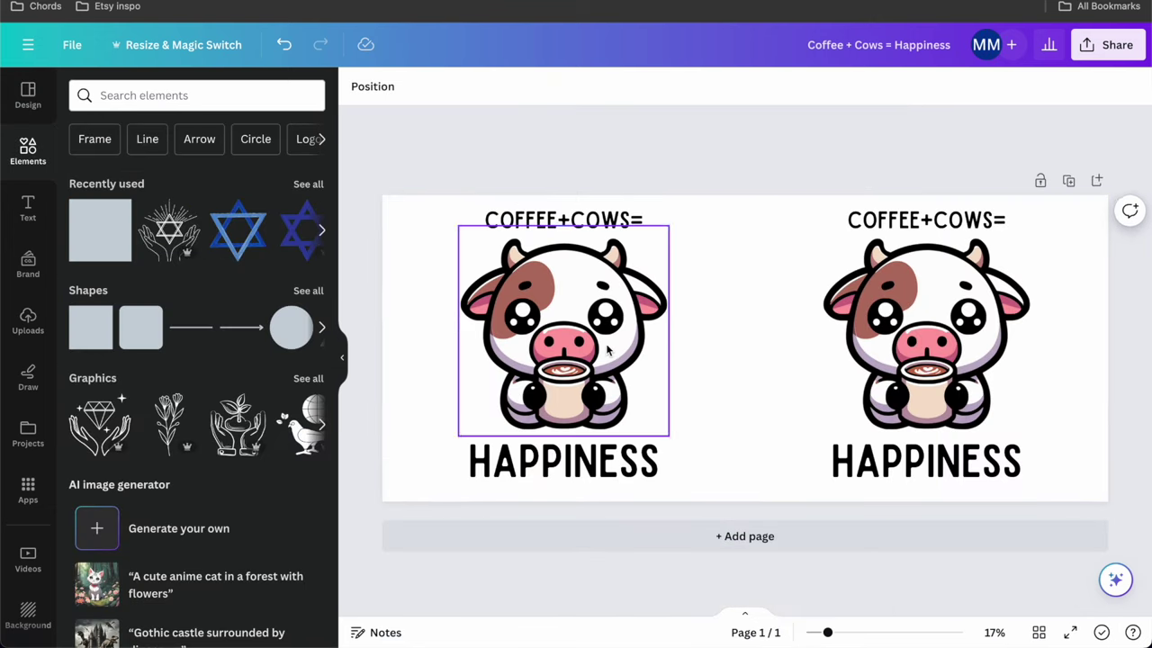
pyautogui.keyDown('shift'); pyautogui.click(608, 462); pyautogui.keyUp('shift')
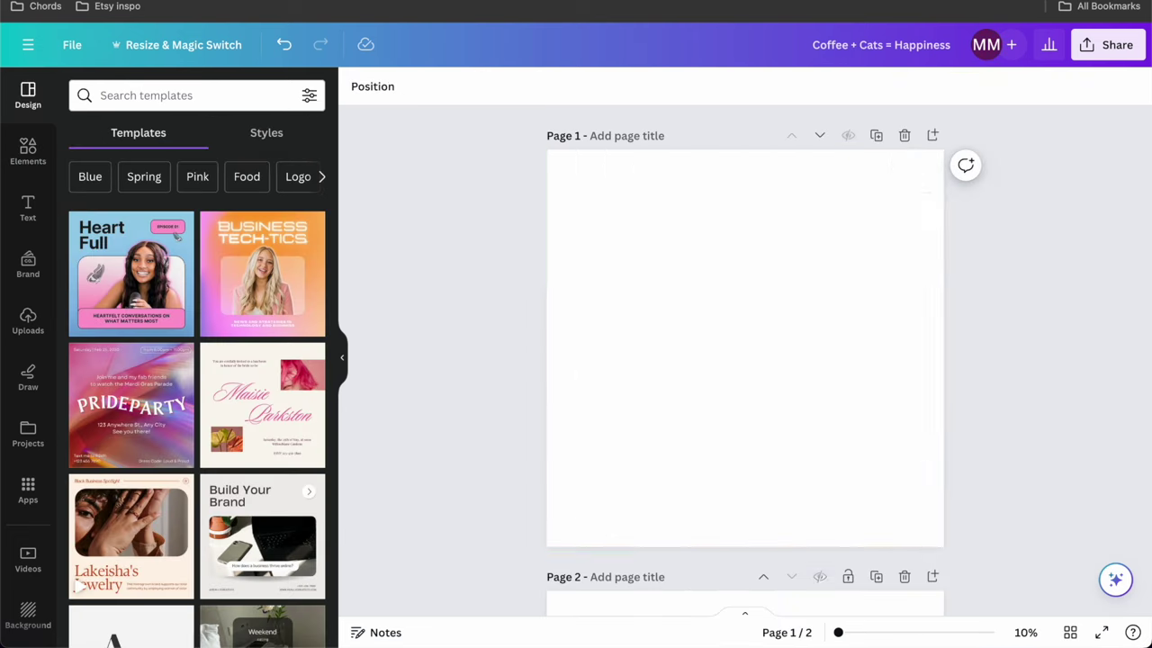
pyautogui.click(657, 282)
pyautogui.hotkey('ctrl', 'v')
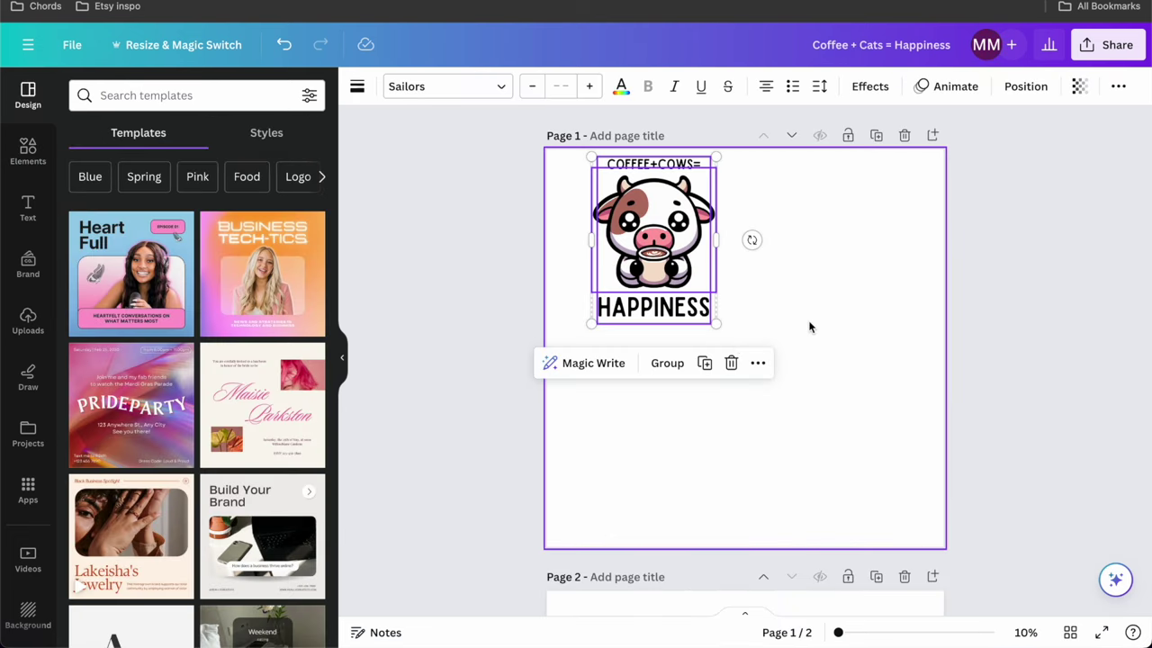
pyautogui.moveTo(723, 332); pyautogui.dragTo(931, 513)
pyautogui.moveTo(774, 293); pyautogui.dragTo(783, 291)
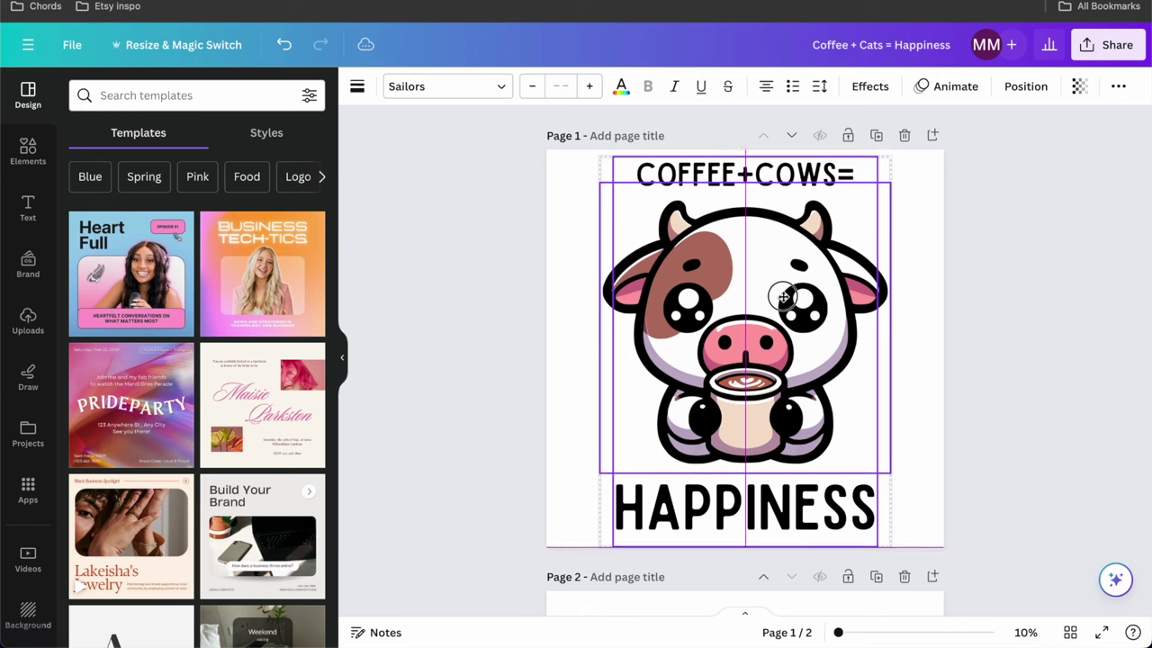
# Step: Download only page 1 of the square cow design as a PNG with a transparent background
pyautogui.click(1015, 268)
pyautogui.click(1099, 54)
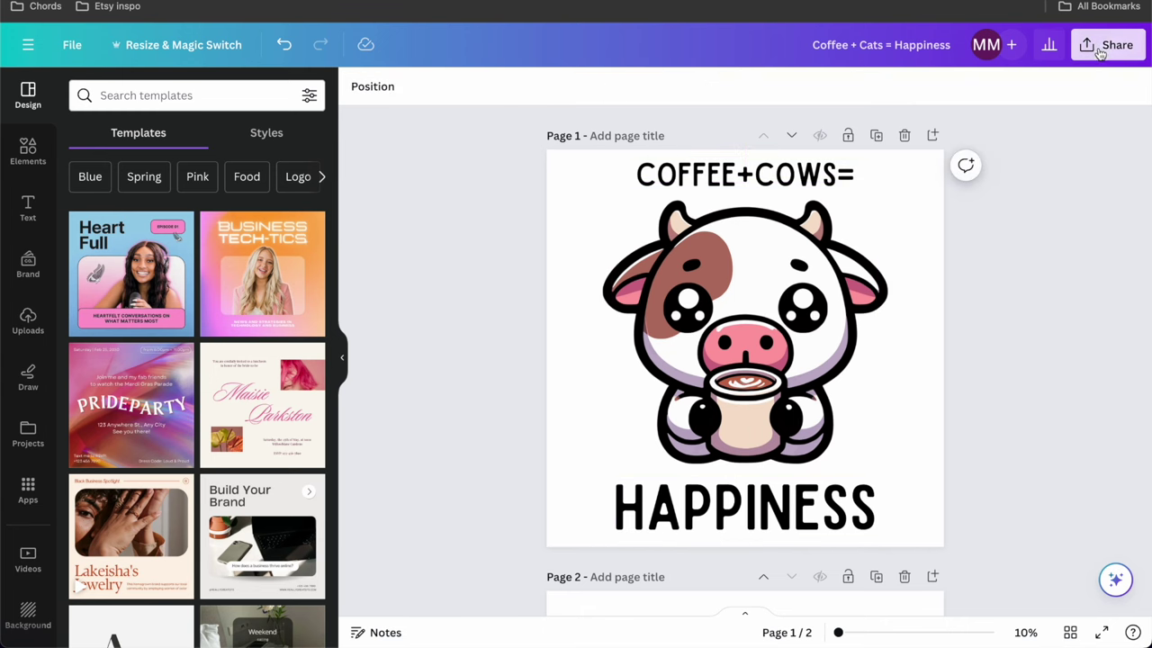
pyautogui.click(936, 439)
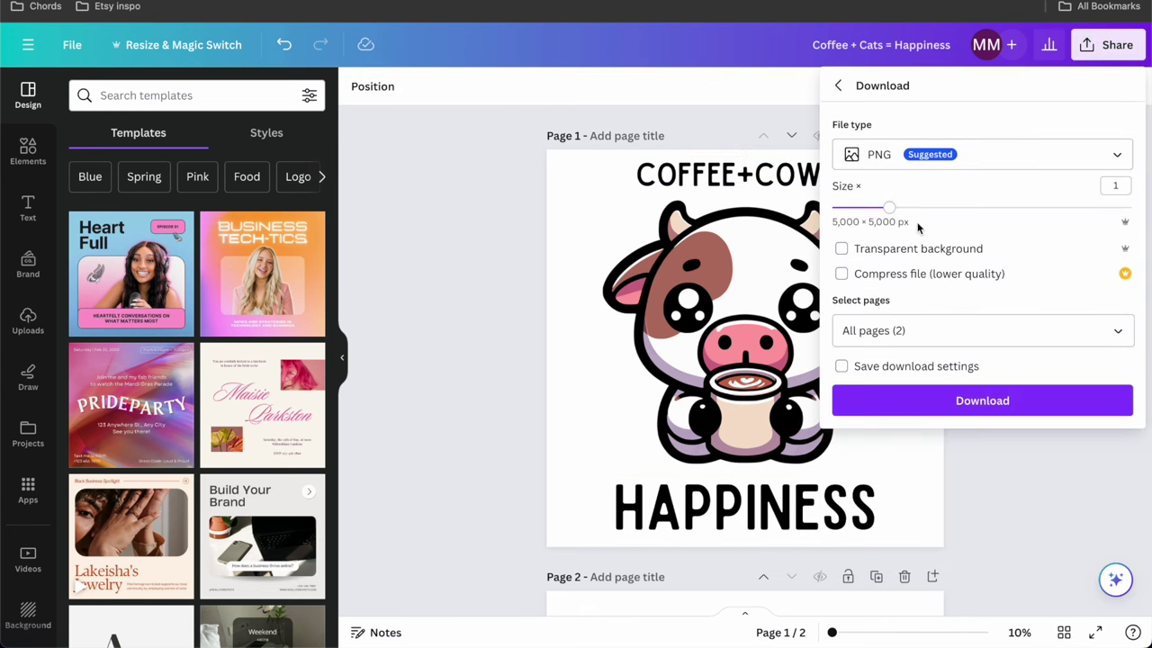
pyautogui.click(899, 256)
pyautogui.click(923, 332)
pyautogui.click(925, 371)
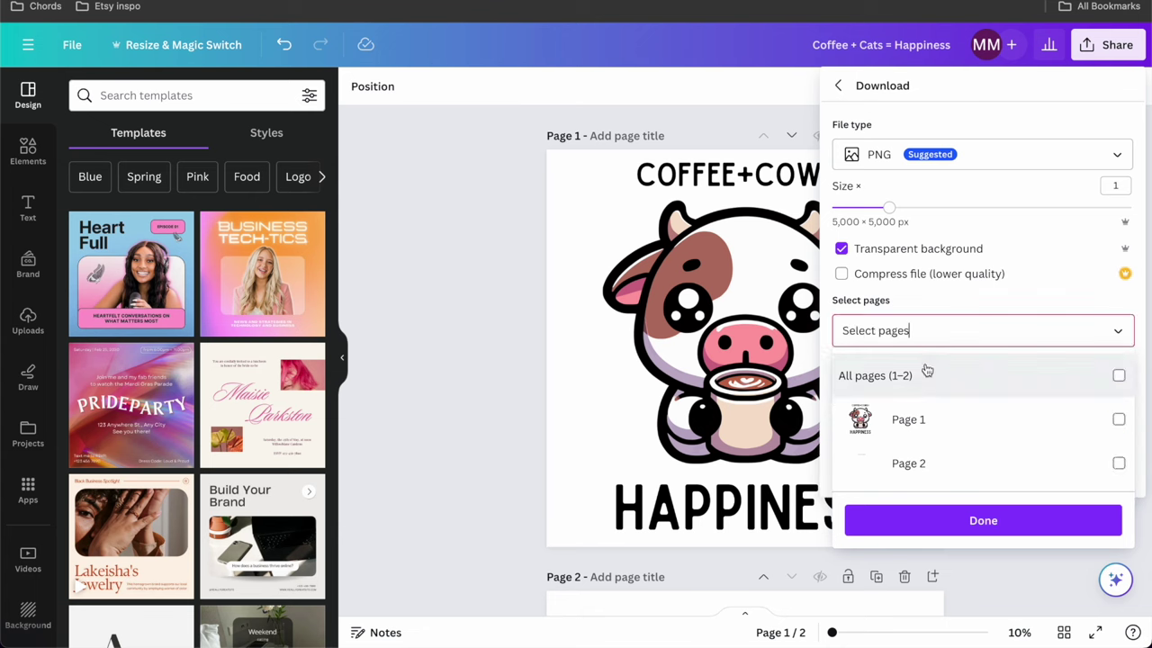
pyautogui.click(922, 428)
pyautogui.click(919, 522)
pyautogui.click(928, 399)
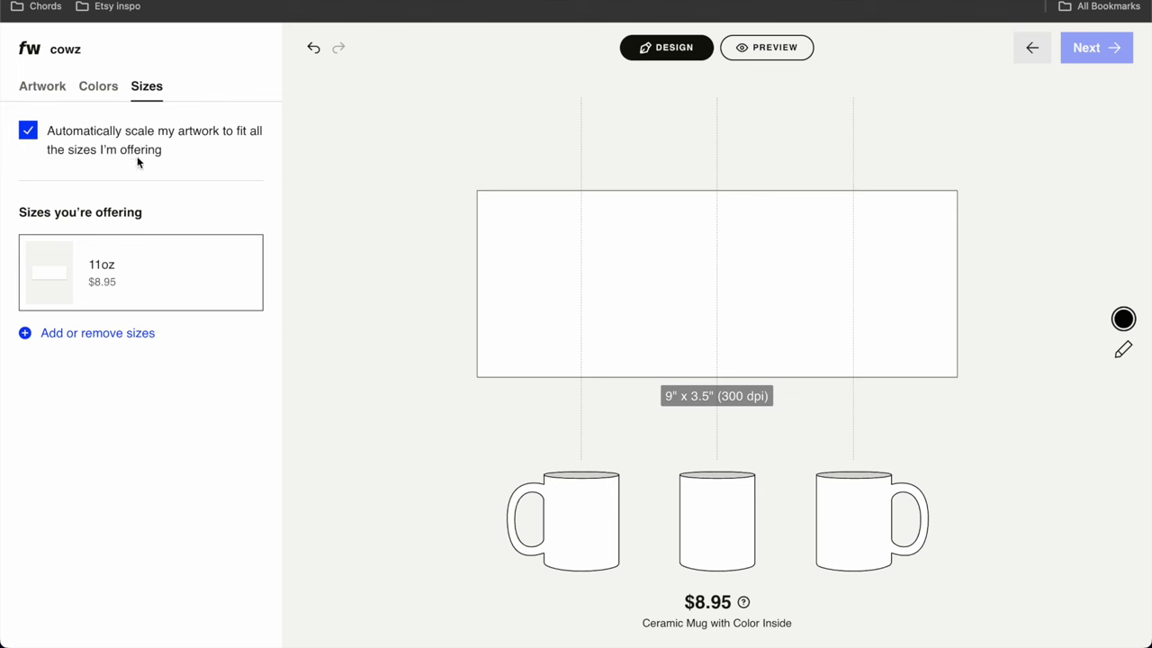
# Step: Switch back to the Fourthwall mug designer and upload Coffee + Cats = Happiness.png from Downloads as artwork
pyautogui.click(90, 88)
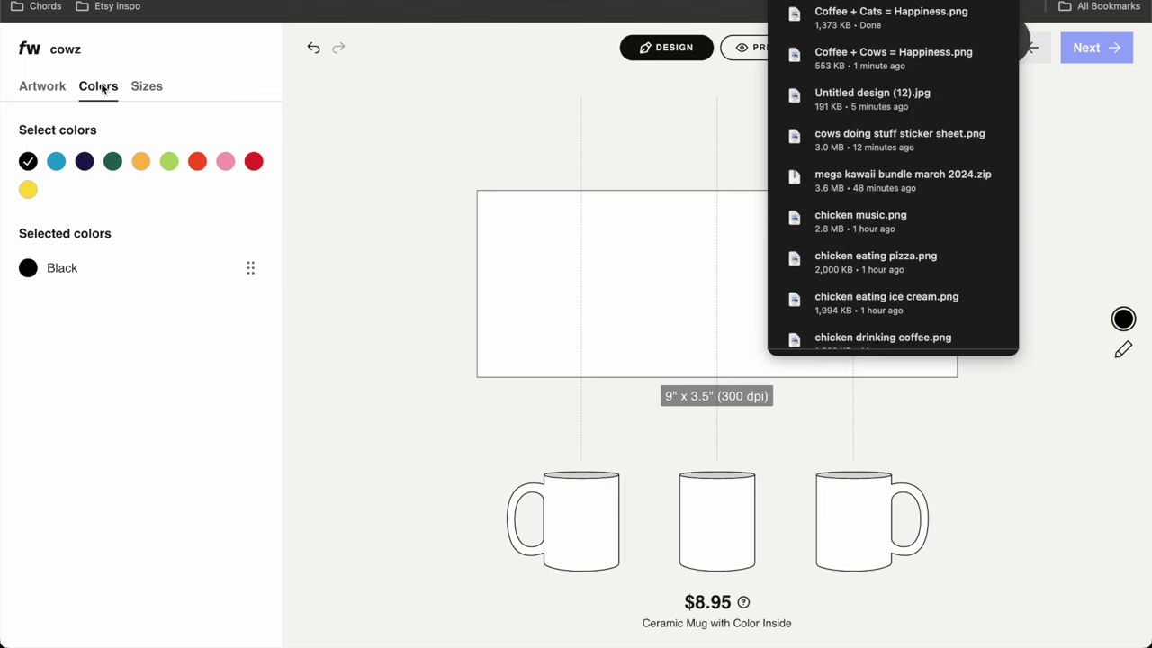
pyautogui.click(148, 95)
pyautogui.click(59, 87)
pyautogui.click(103, 146)
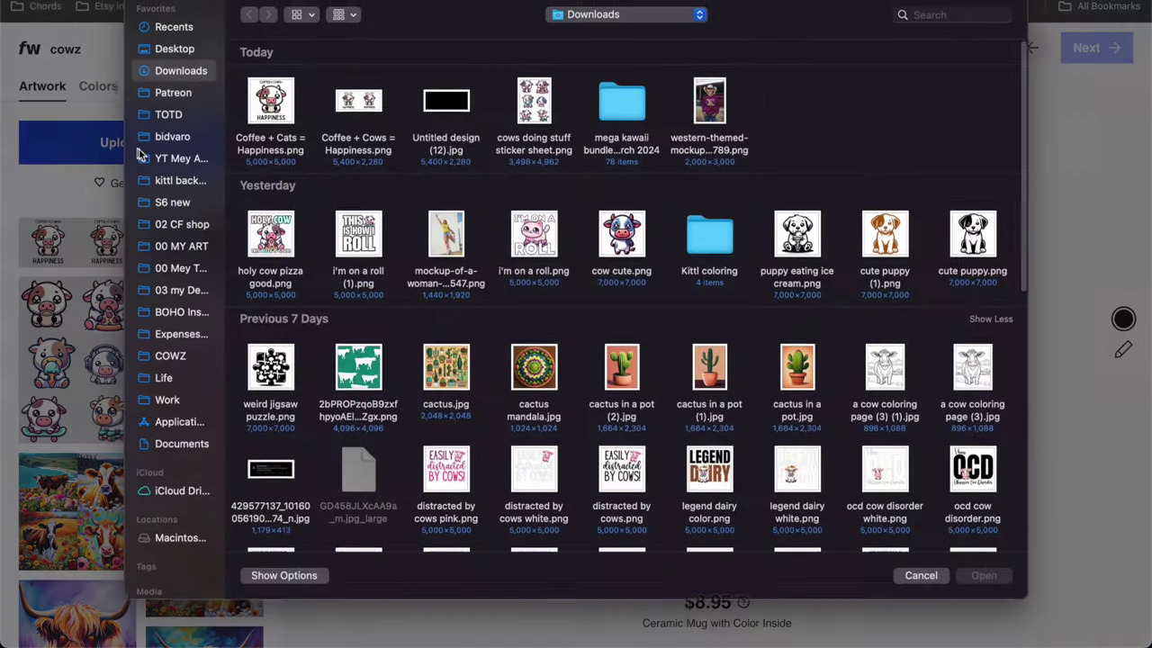
pyautogui.doubleClick(270, 101)
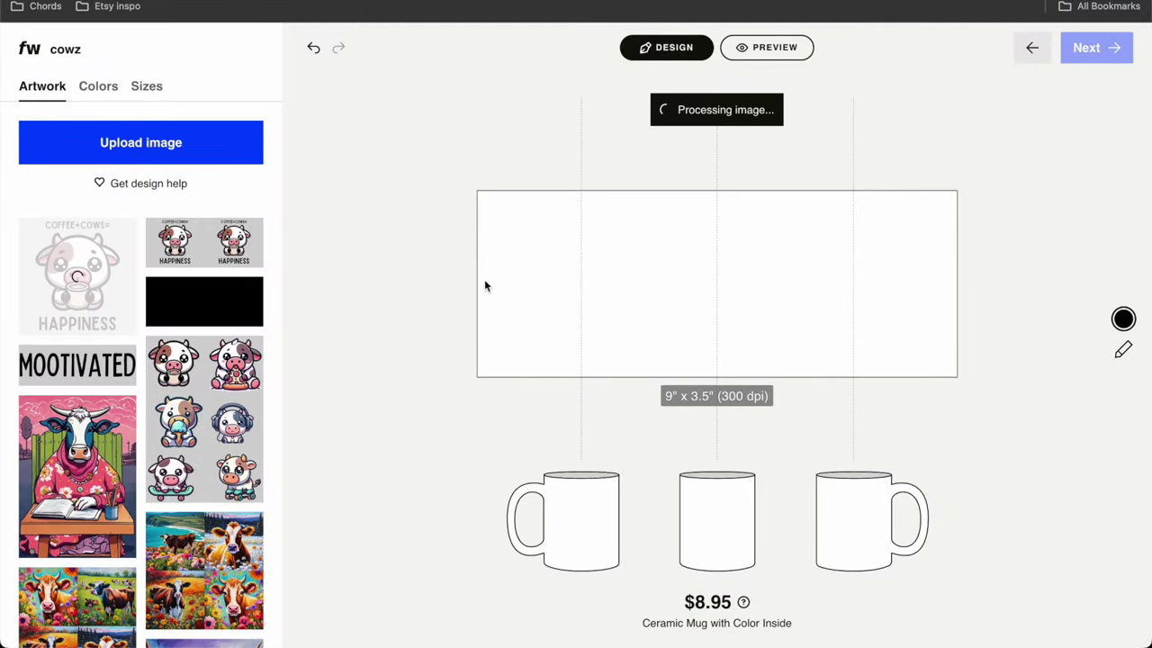
# Step: Centre the cow artwork on the mug template's first guide line and place a duplicate at the opposite end of the template
pyautogui.moveTo(756, 288); pyautogui.dragTo(619, 284)
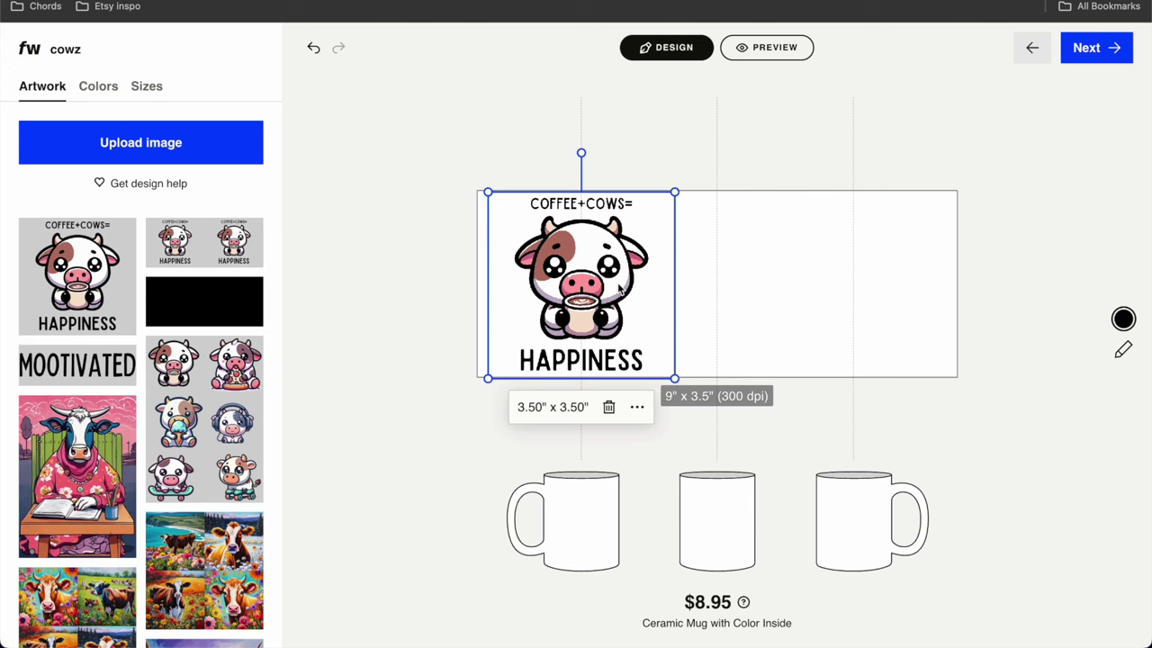
pyautogui.click(637, 407)
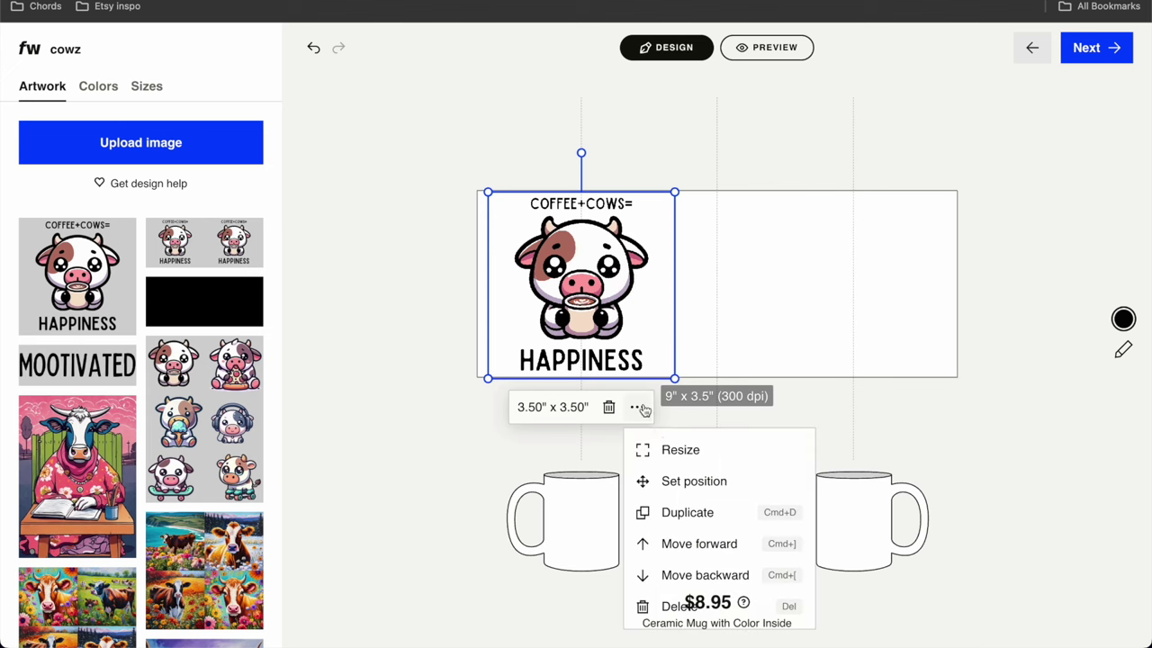
pyautogui.click(692, 513)
pyautogui.moveTo(595, 306); pyautogui.dragTo(858, 297)
# Step: Preview the mug and examine the artwork from several mockup angles
pyautogui.click(779, 47)
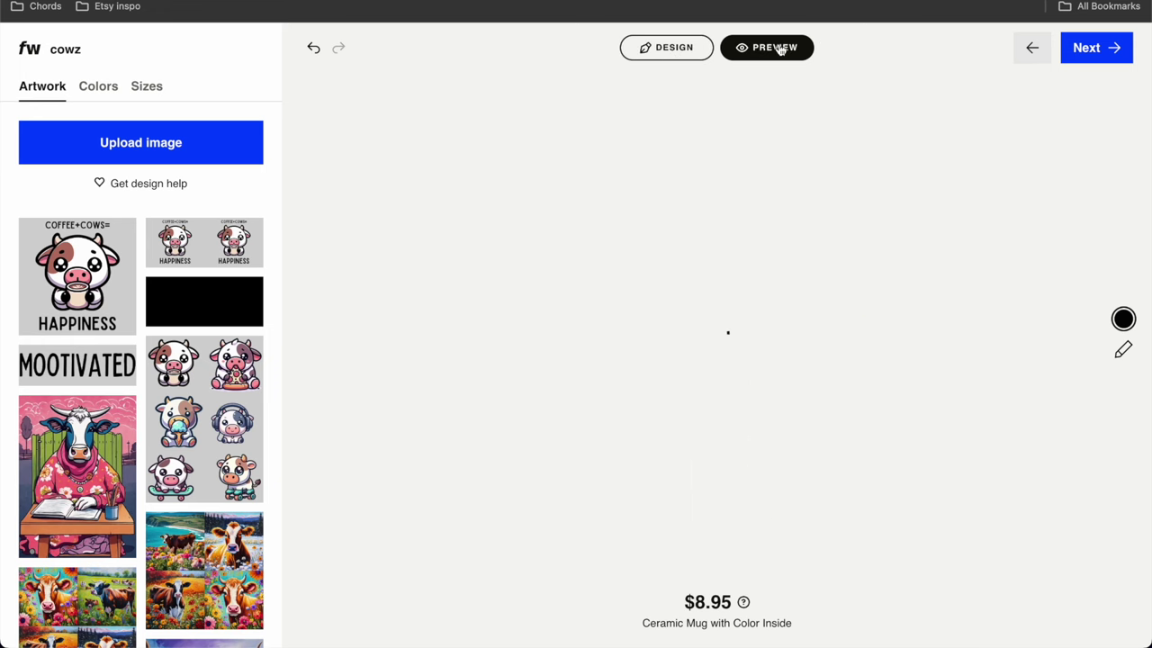
pyautogui.click(340, 258)
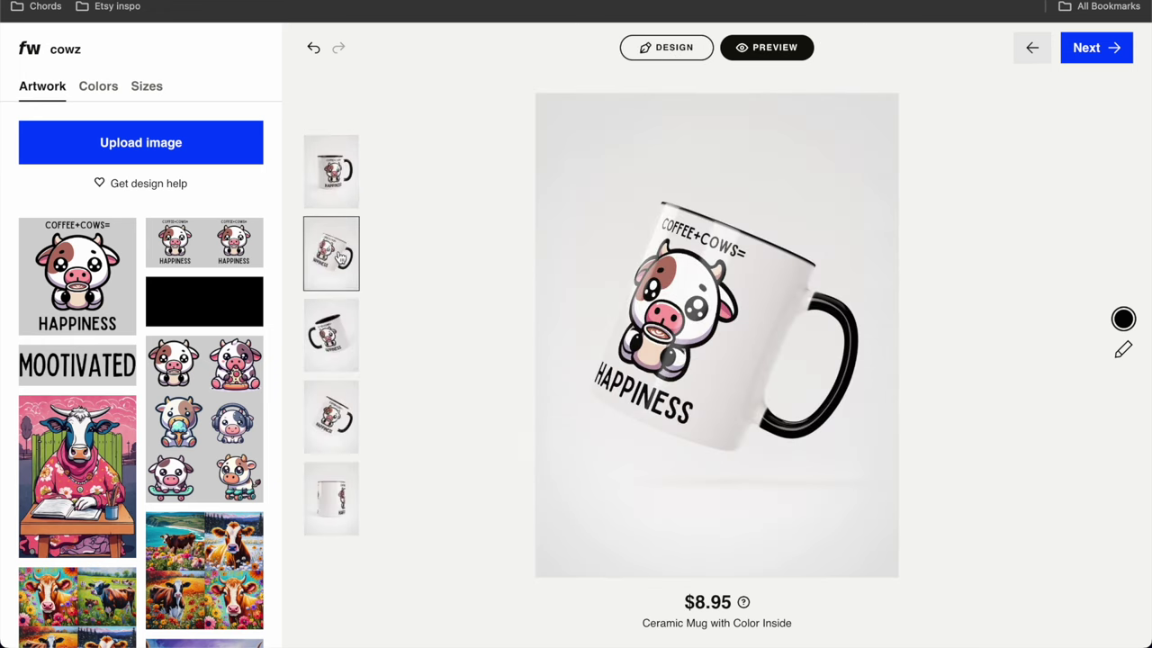
pyautogui.click(338, 333)
pyautogui.click(333, 403)
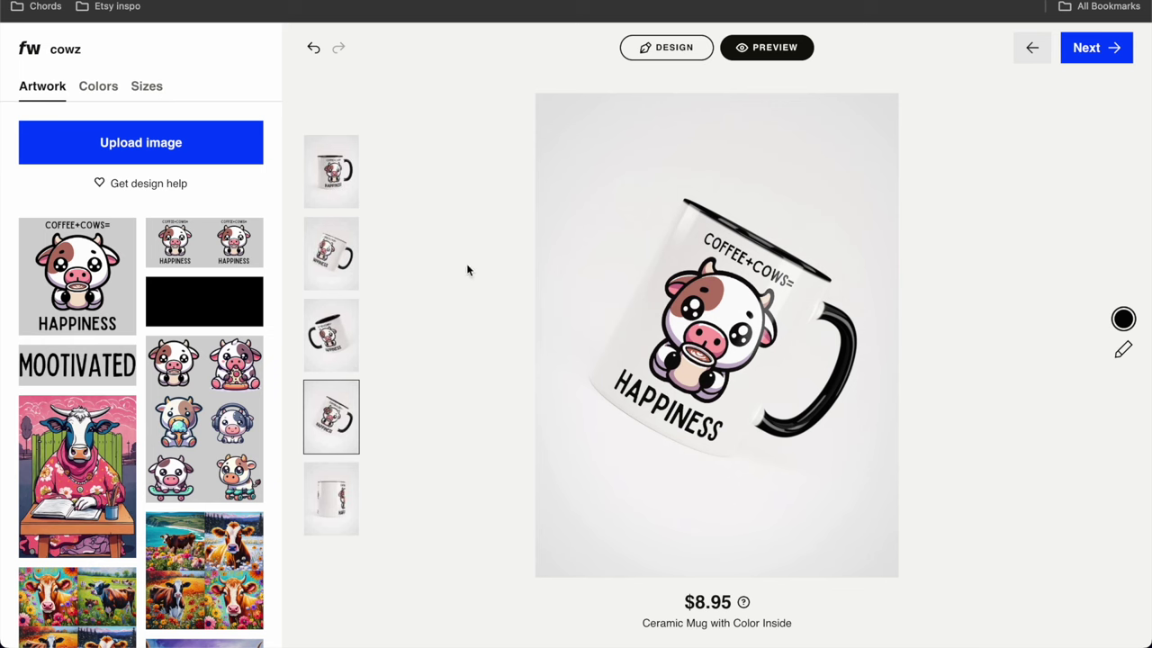
# Step: Try Blue and Dark Blue in turn as extra mug colors, previewing each and removing it again
pyautogui.click(99, 87)
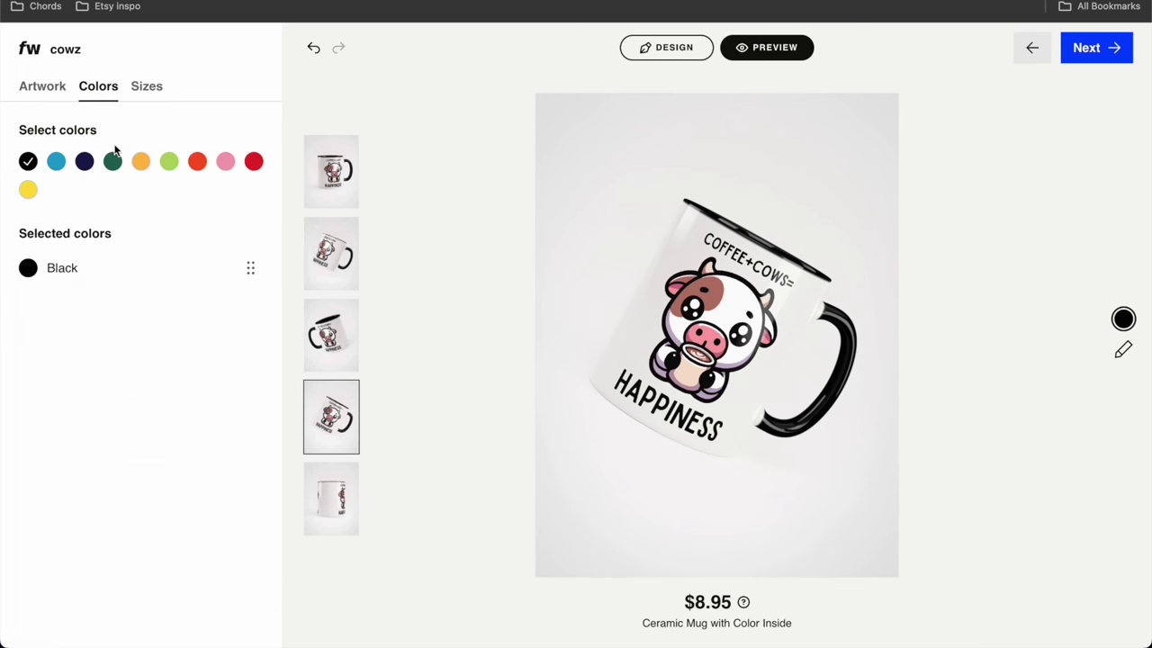
pyautogui.click(55, 162)
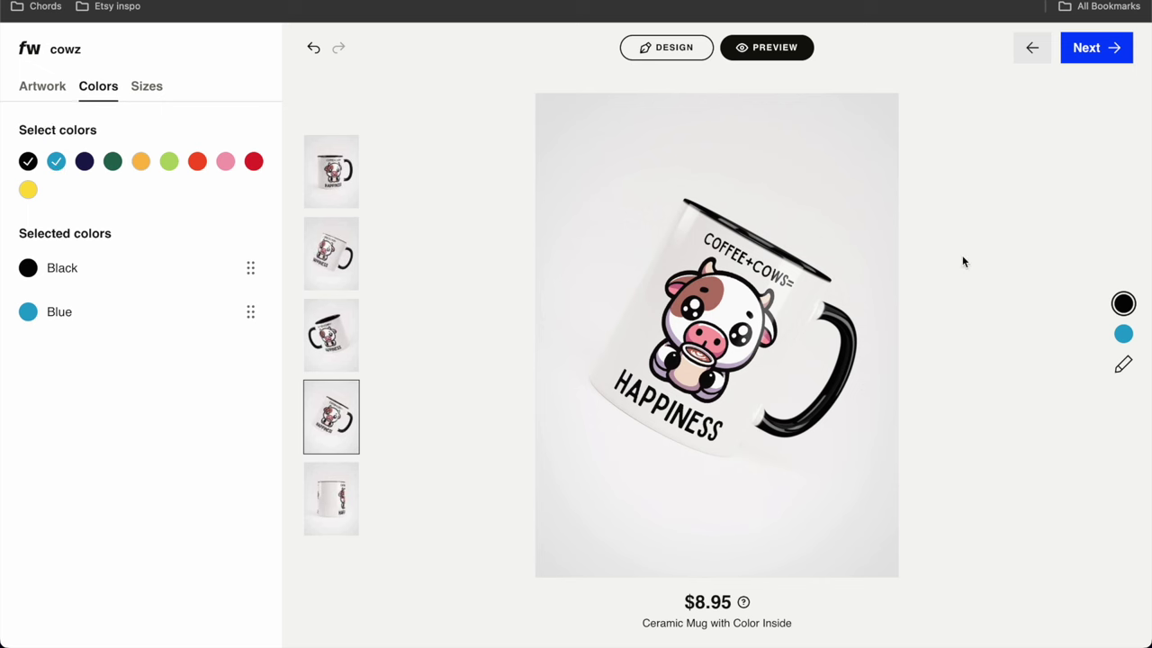
pyautogui.click(1124, 334)
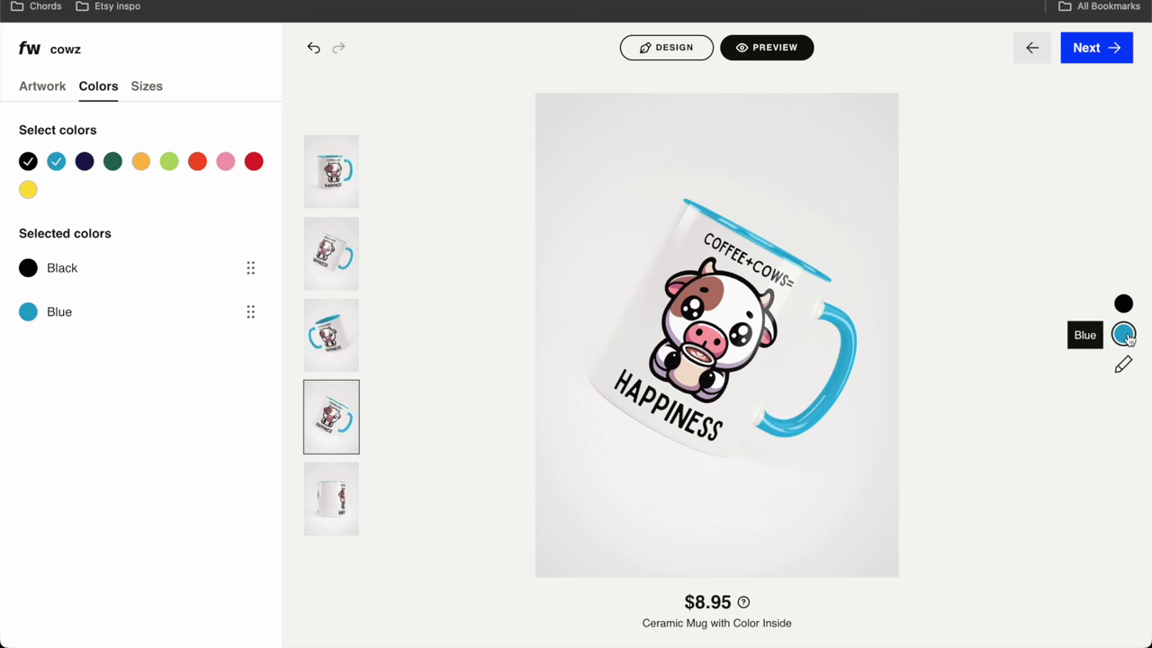
pyautogui.click(56, 161)
pyautogui.click(85, 161)
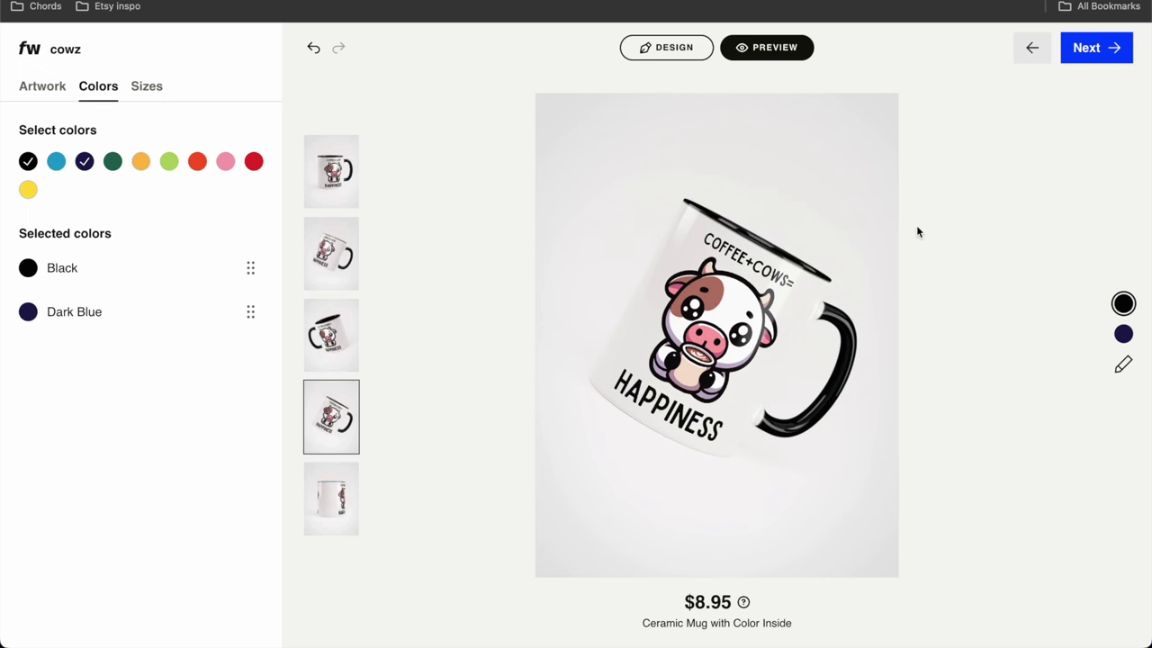
pyautogui.click(1124, 334)
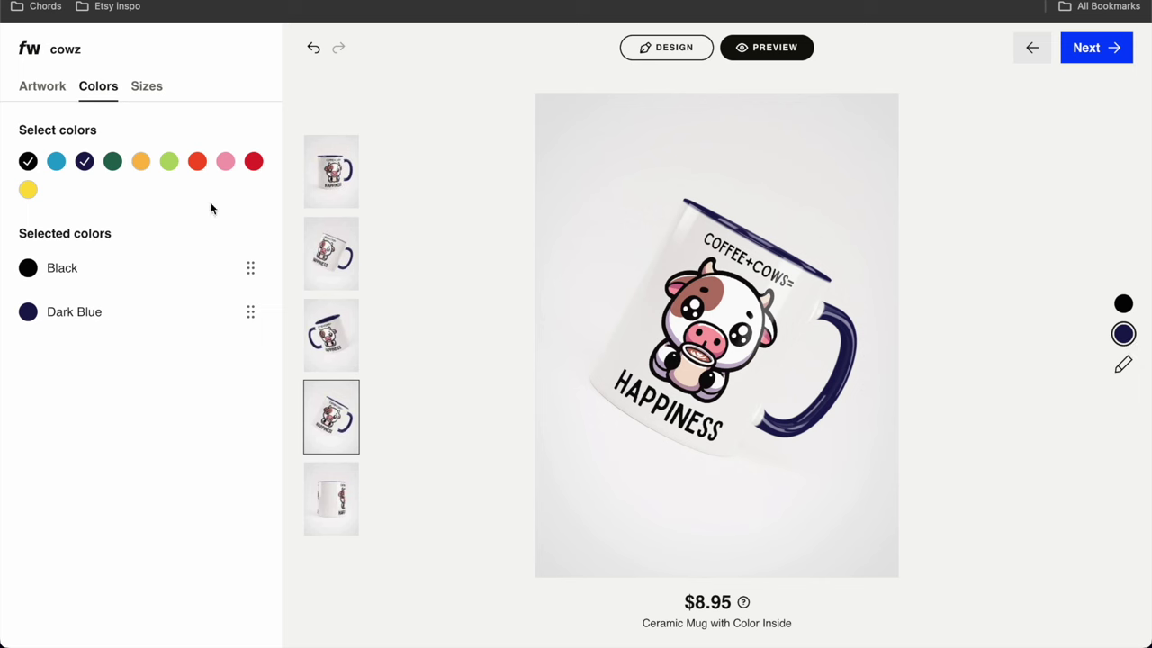
pyautogui.click(80, 166)
# Step: Add Pink, Golden Yellow and Dark Green to the mug's offered colors, previewing each, and continue past the sizes to the next stage
pyautogui.click(225, 162)
pyautogui.click(1124, 334)
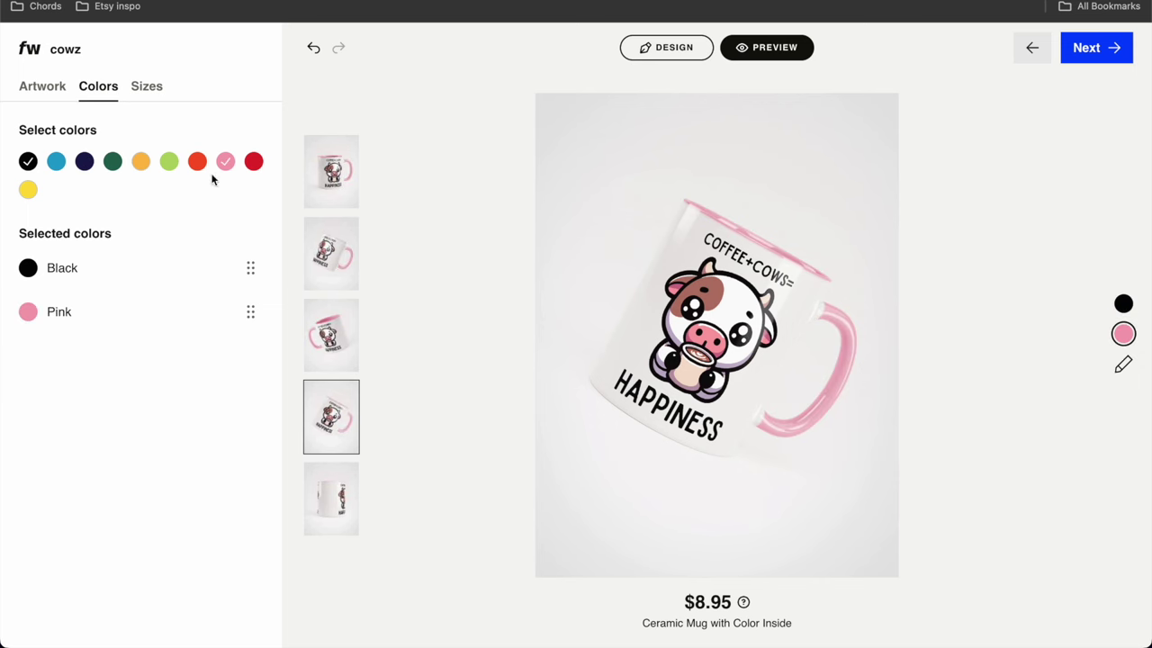
pyautogui.click(140, 161)
pyautogui.click(1124, 322)
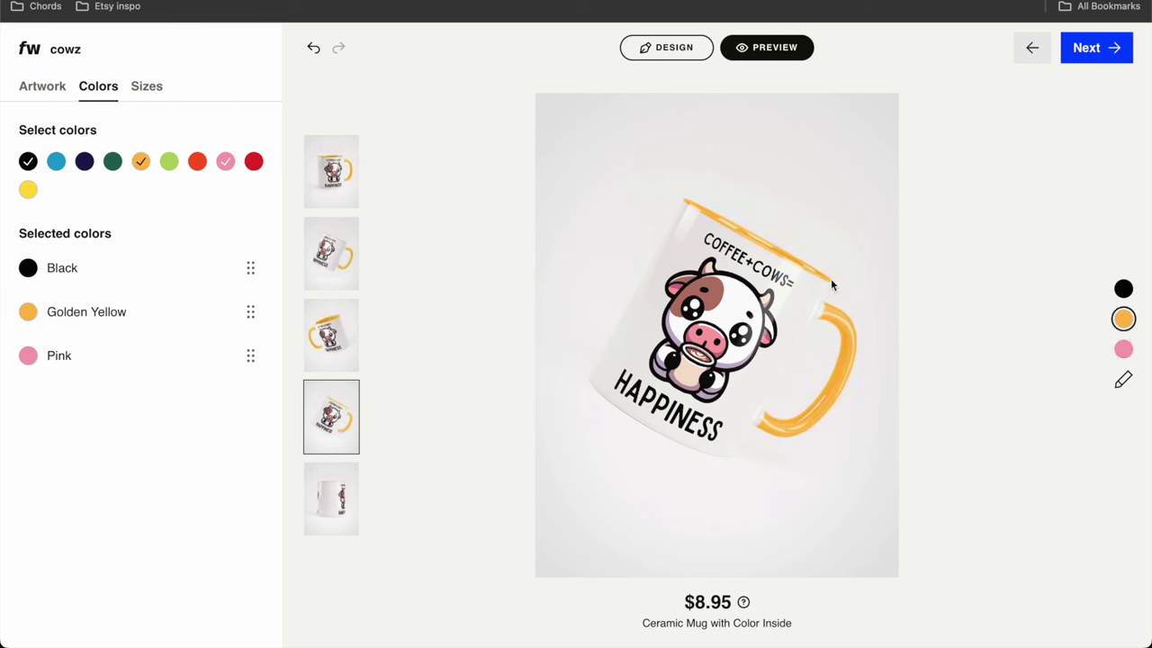
pyautogui.click(113, 161)
pyautogui.click(1123, 303)
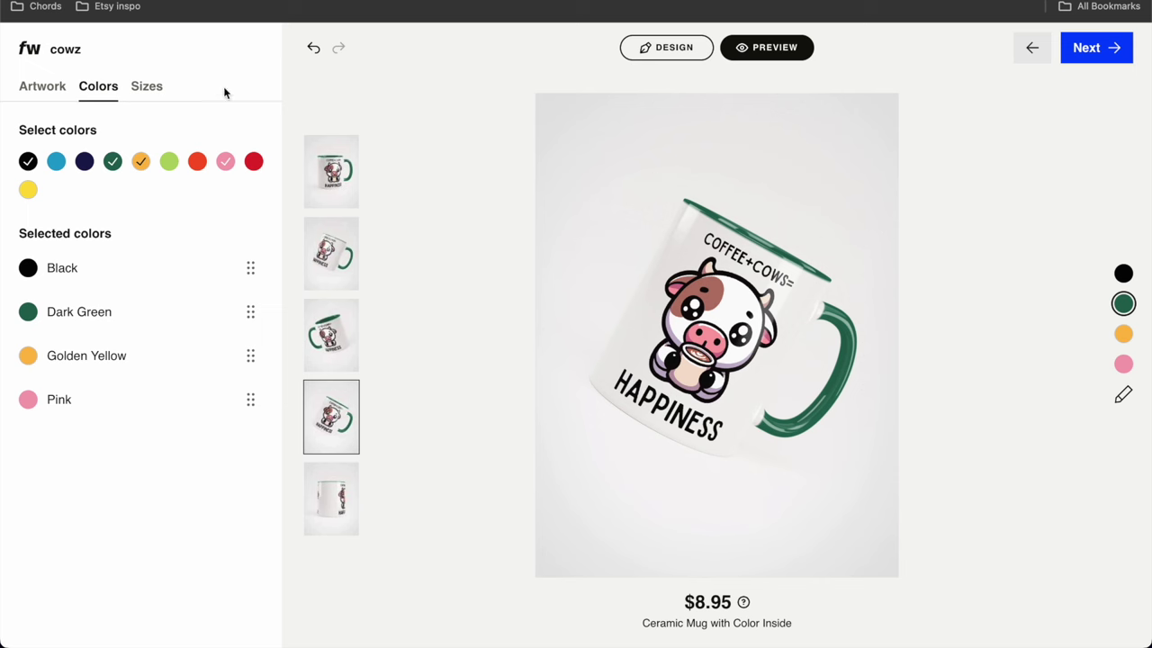
pyautogui.click(144, 86)
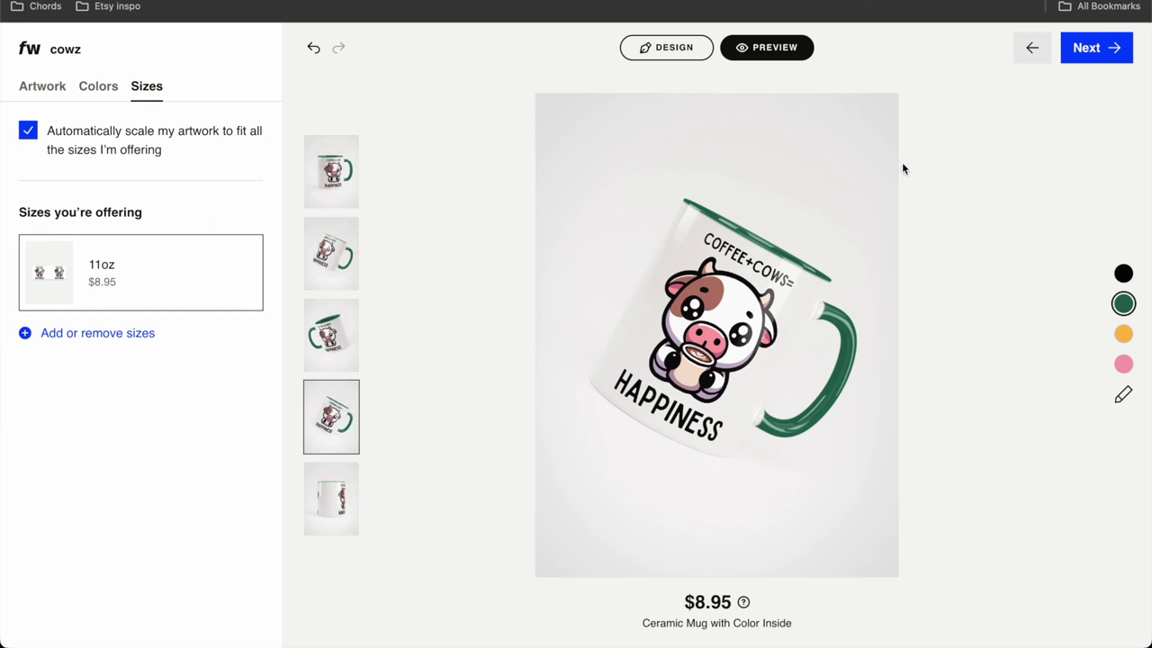
pyautogui.click(1098, 50)
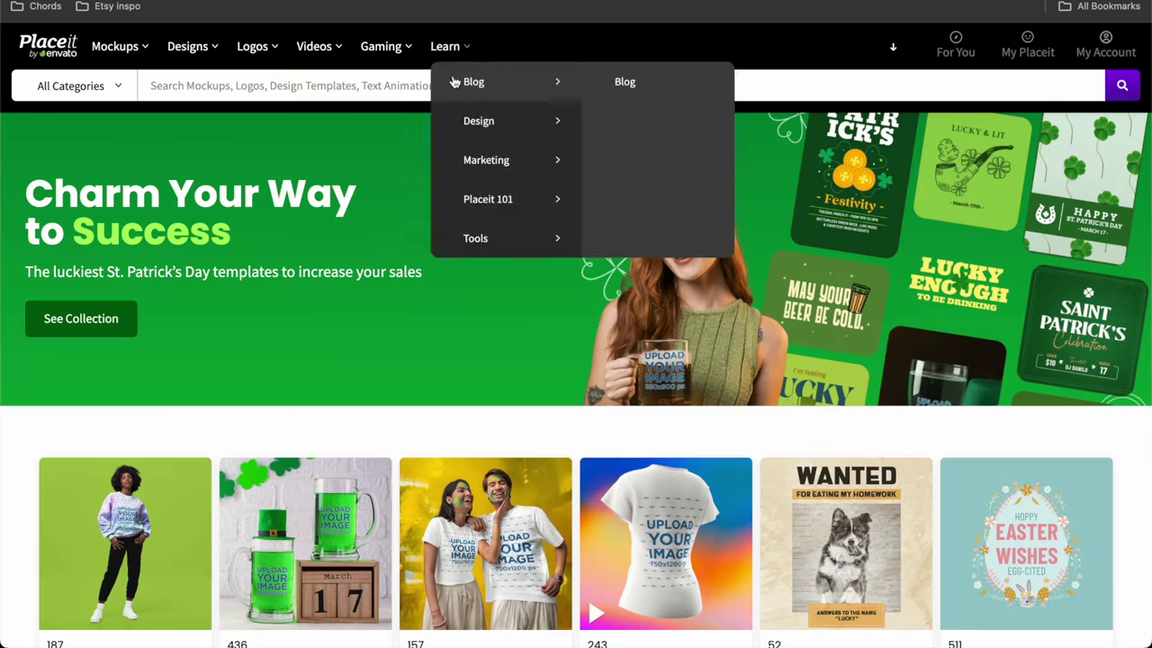
# Step: Search Placeit for "multicolor mug mockup" and look through the results
pyautogui.click(407, 84)
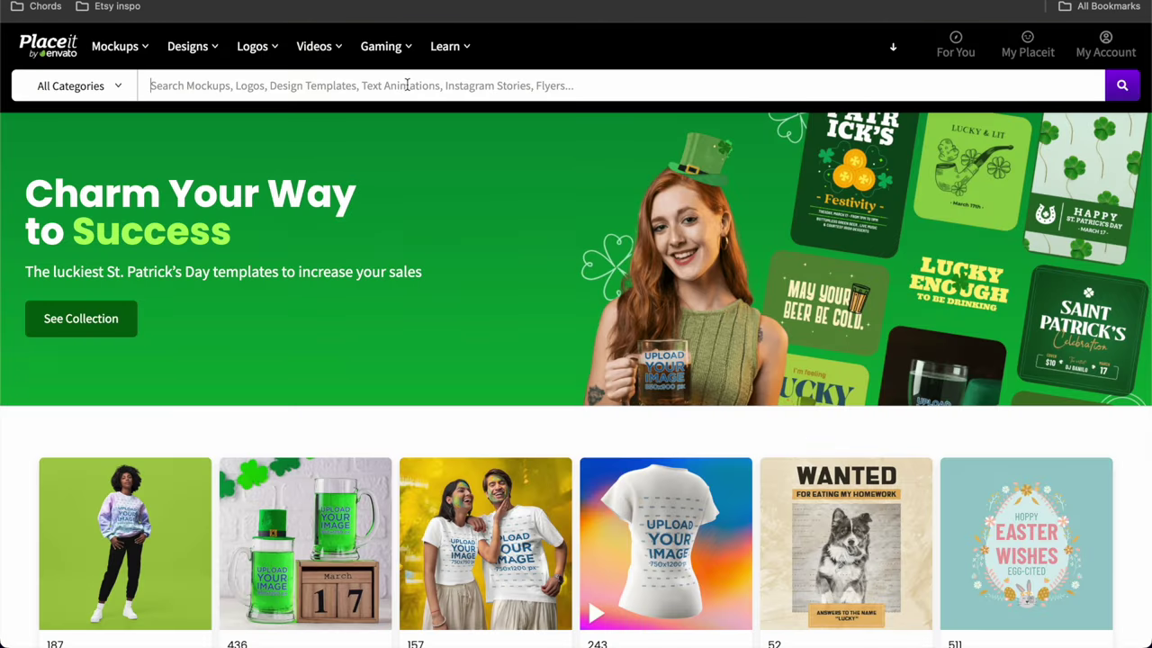
pyautogui.write('multi')
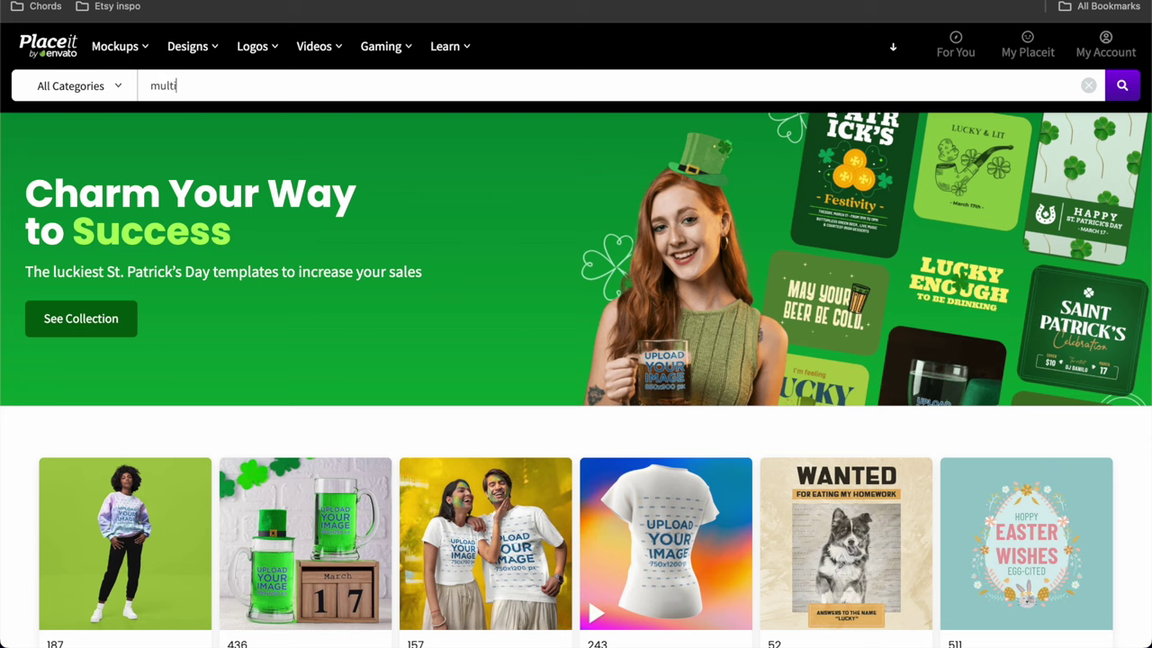
pyautogui.write('color mug mockup')
pyautogui.press('Return')
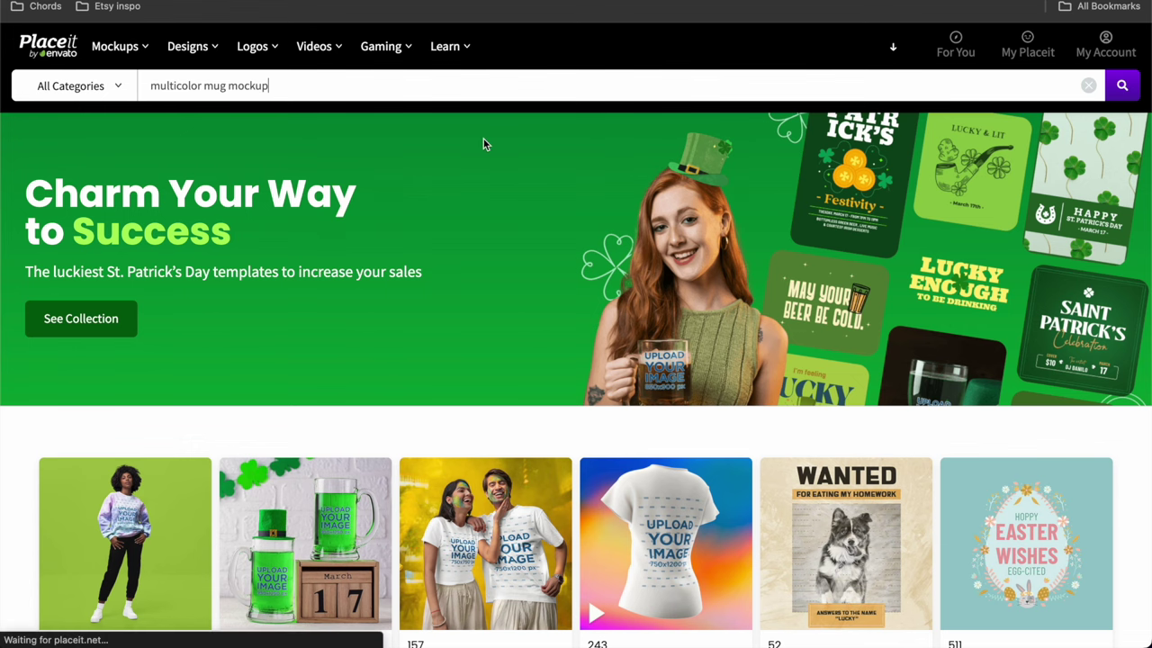
pyautogui.scroll(-10, 484, 141)
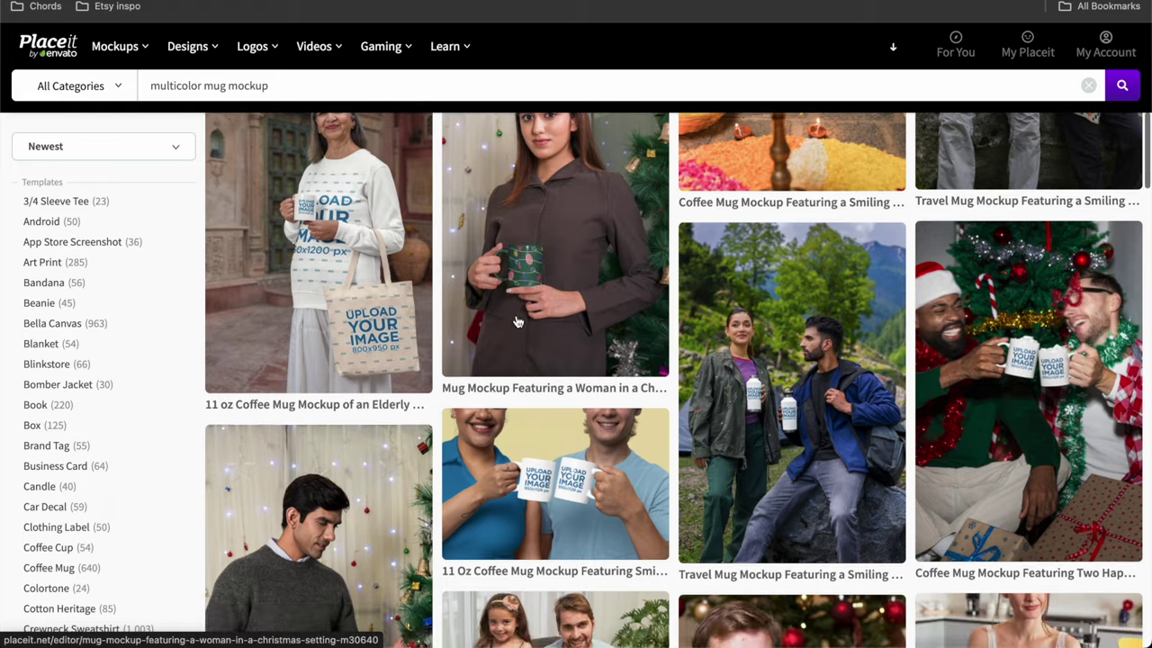
pyautogui.scroll(10, 540, 378)
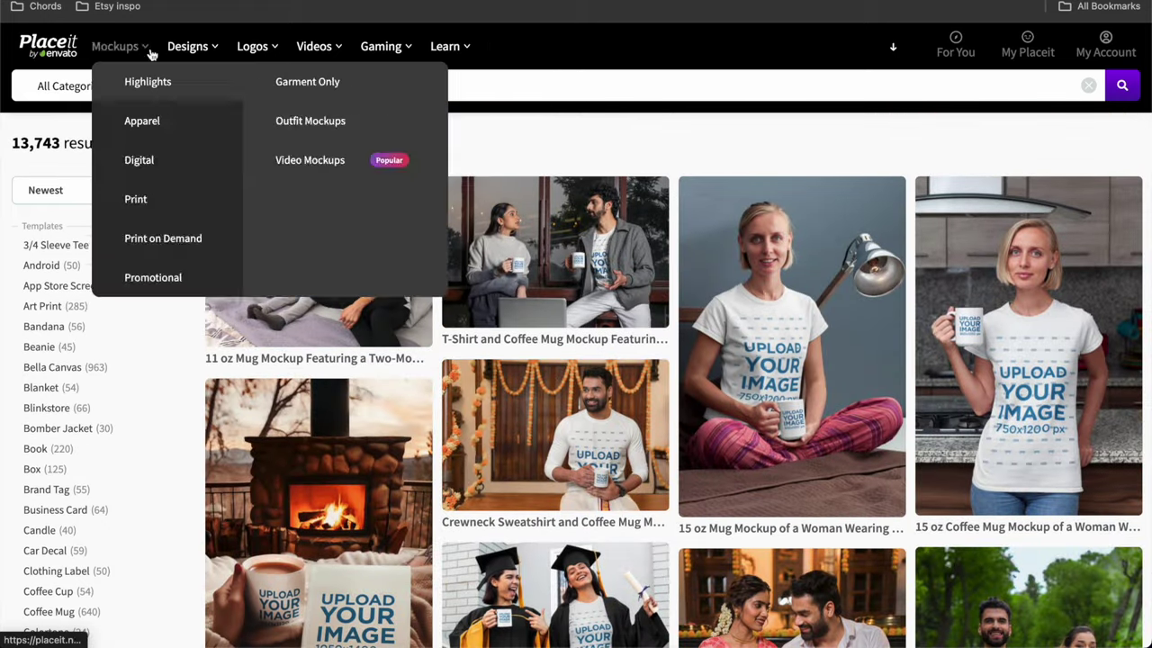
# Step: Replace the Placeit search with "11oz mug mockup"
pyautogui.tripleClick(169, 83)
pyautogui.write('11')
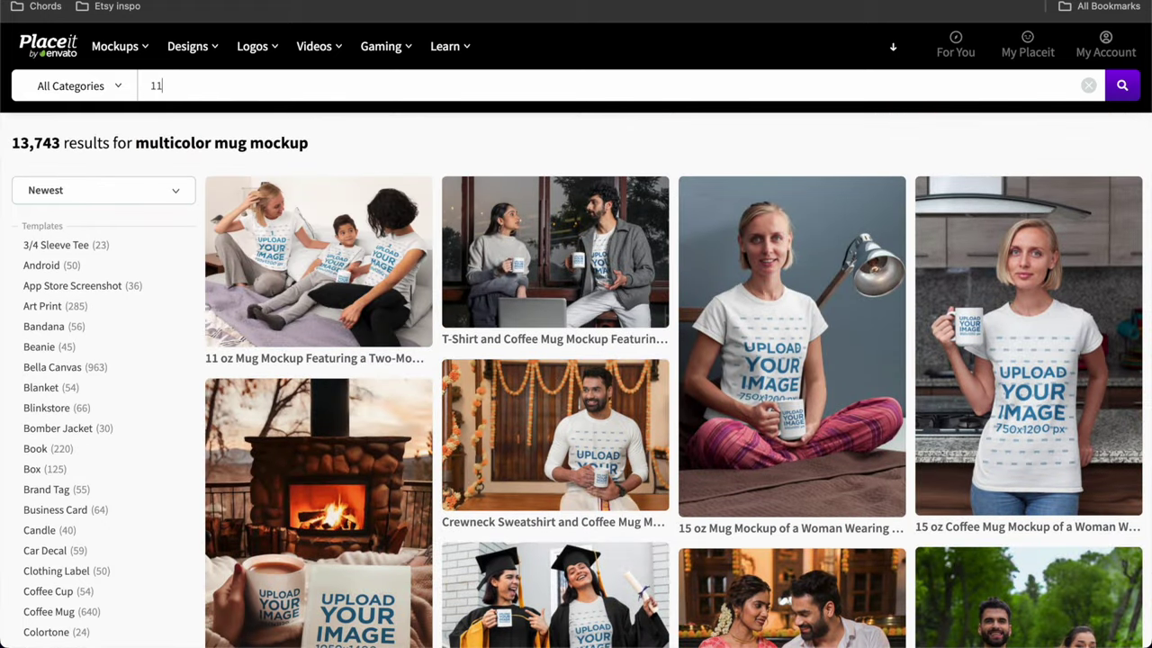
pyautogui.write('oz mug ')
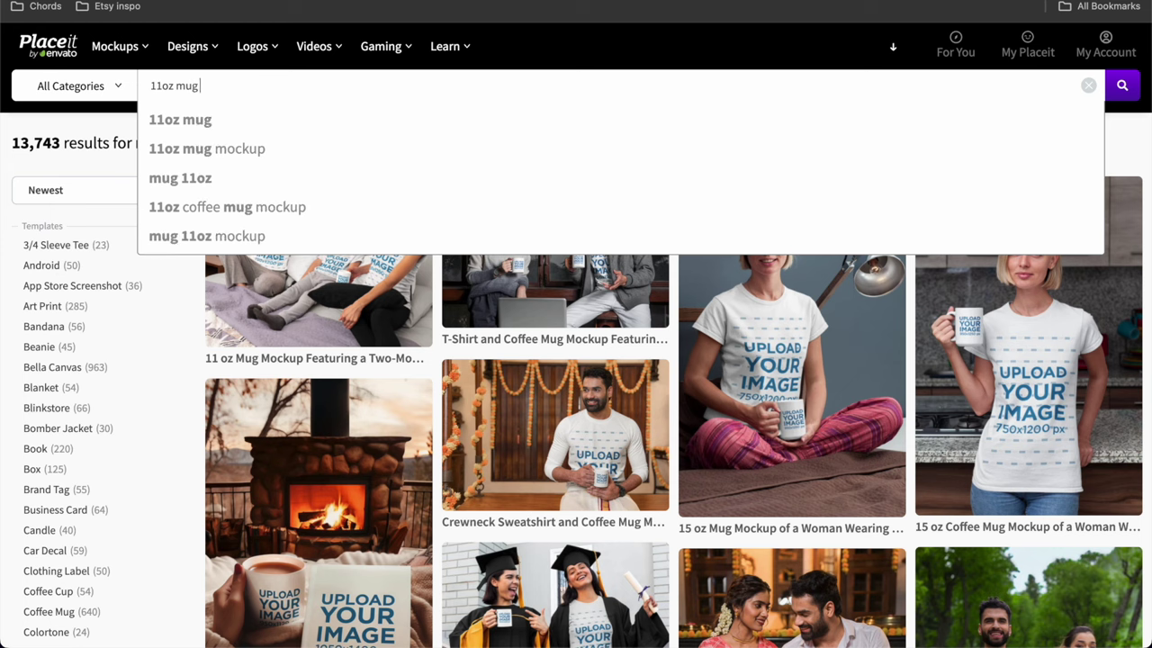
pyautogui.write('mockup')
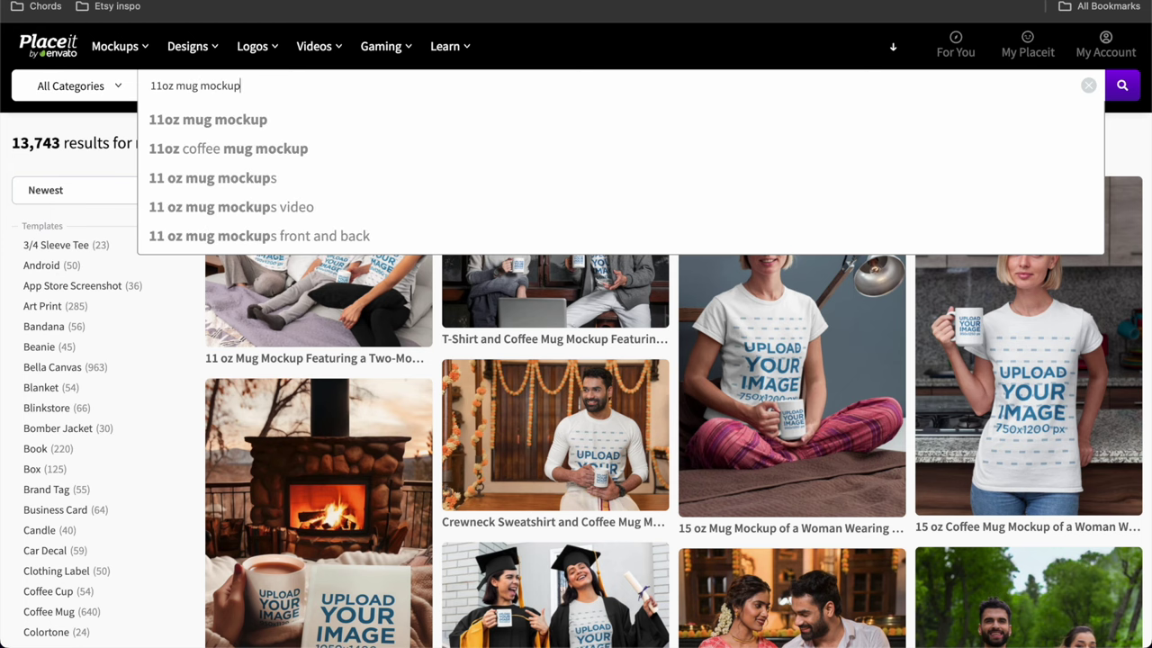
pyautogui.press('Return')
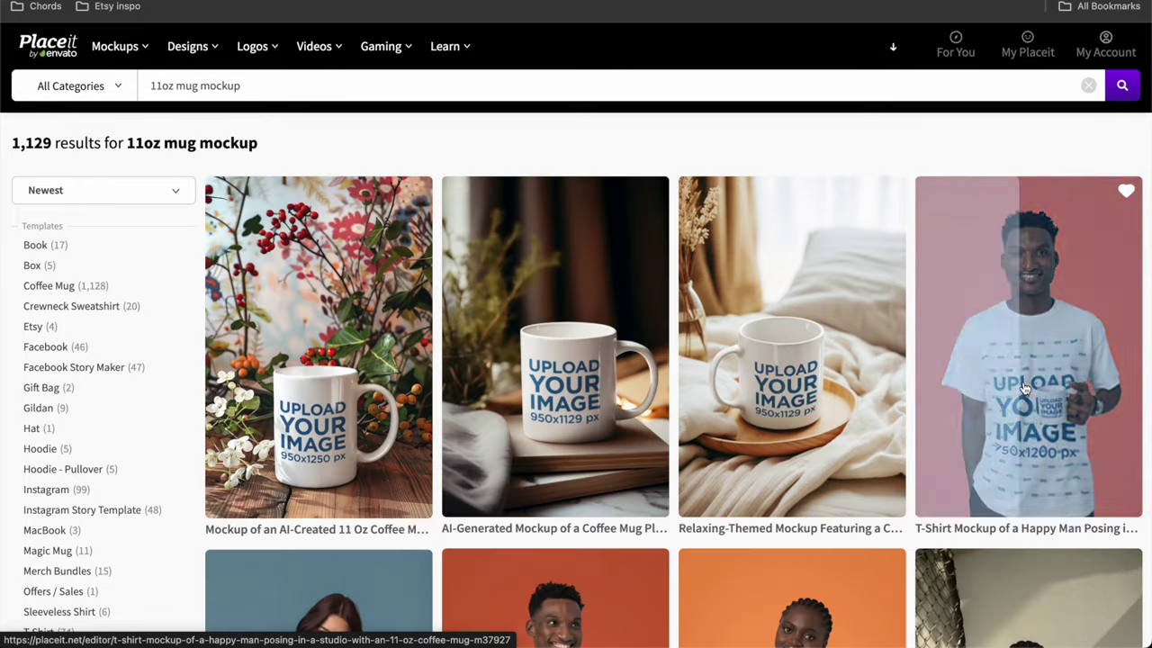
# Step: Look through the 11oz mug mockup results and the full list of template filters for a mug with a colored rim
pyautogui.scroll(-4, 781, 348)
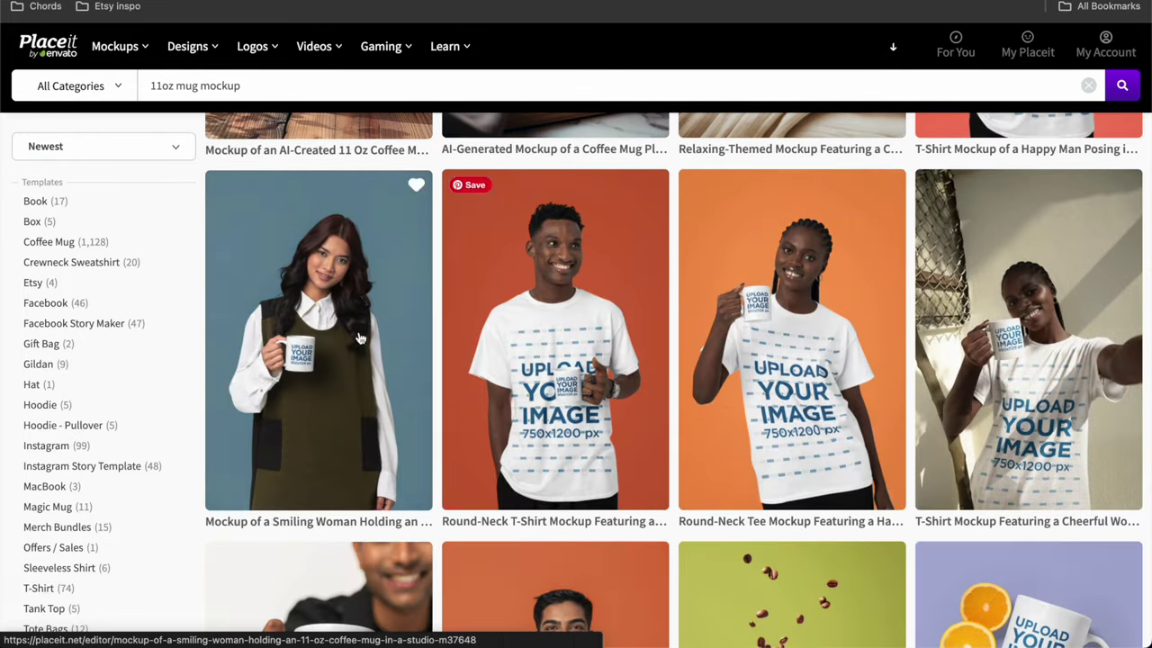
pyautogui.scroll(-6, 324, 336)
pyautogui.scroll(-6, 558, 210)
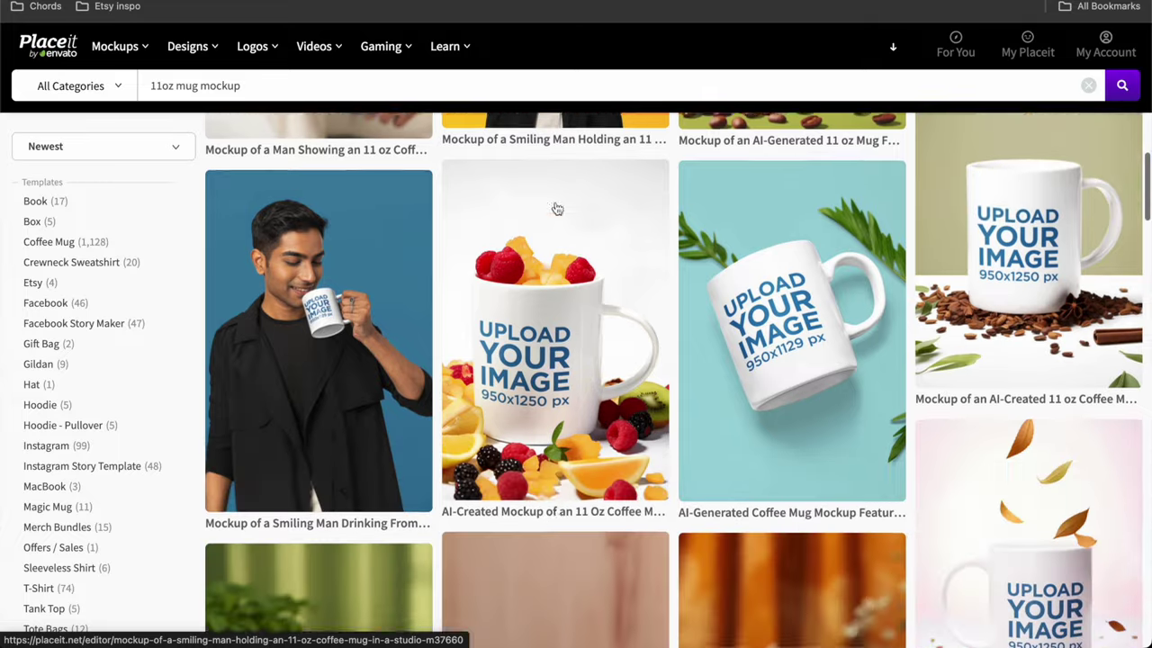
pyautogui.scroll(-3, 129, 336)
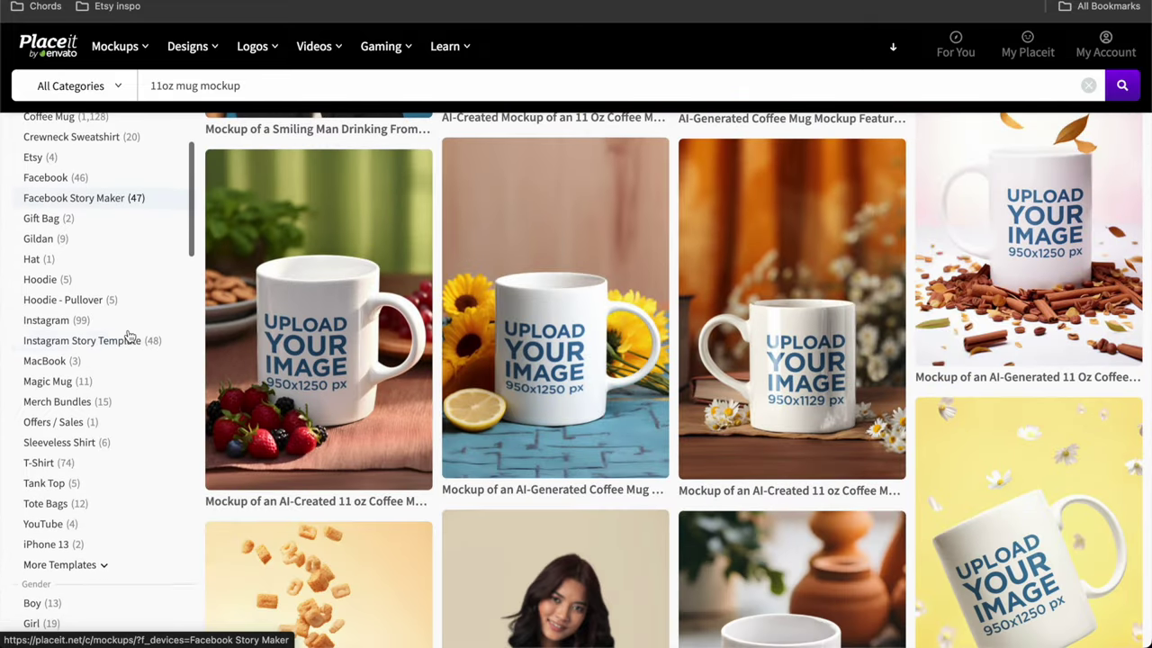
pyautogui.click(106, 436)
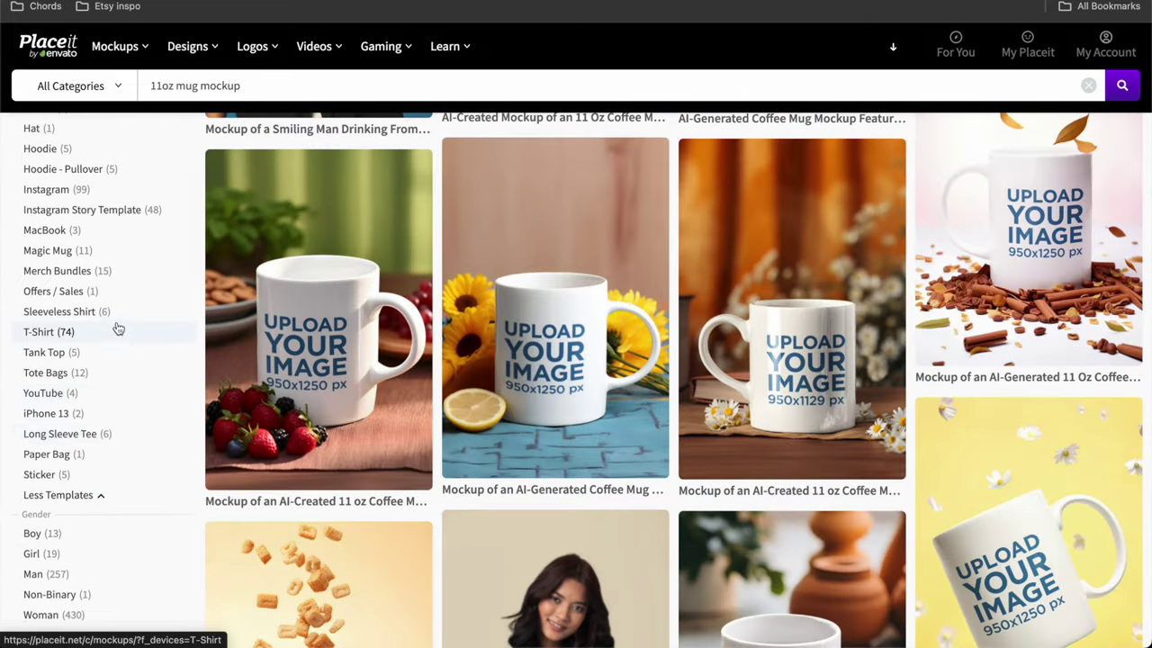
pyautogui.scroll(3, 118, 329)
pyautogui.scroll(1, 118, 330)
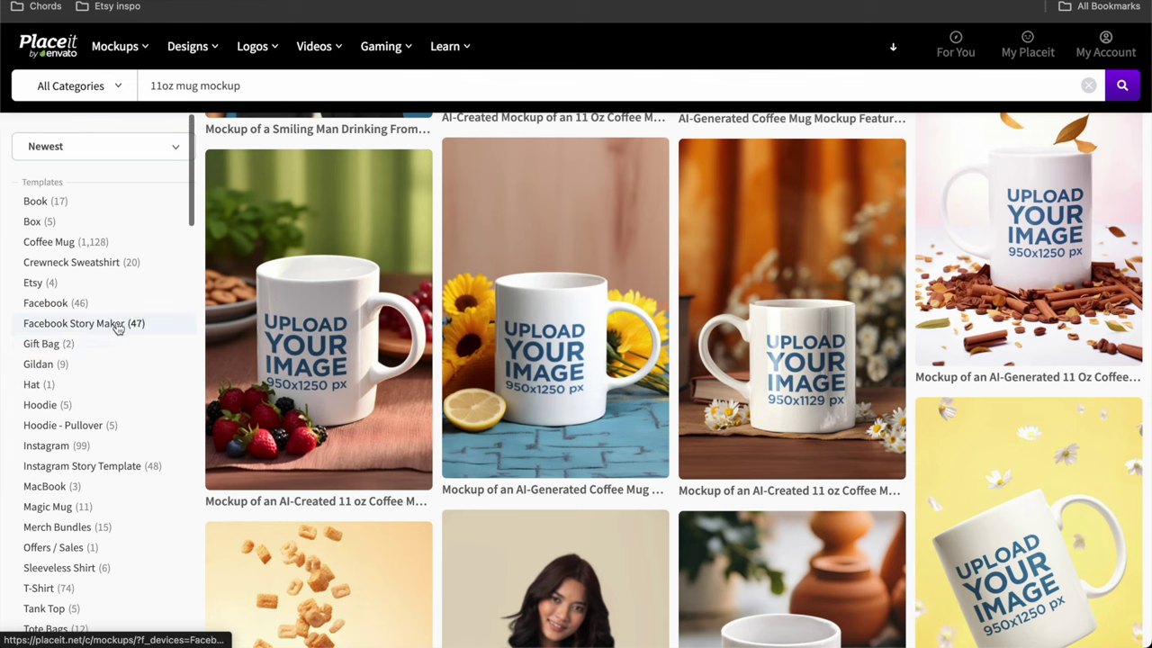
pyautogui.scroll(-6, 599, 335)
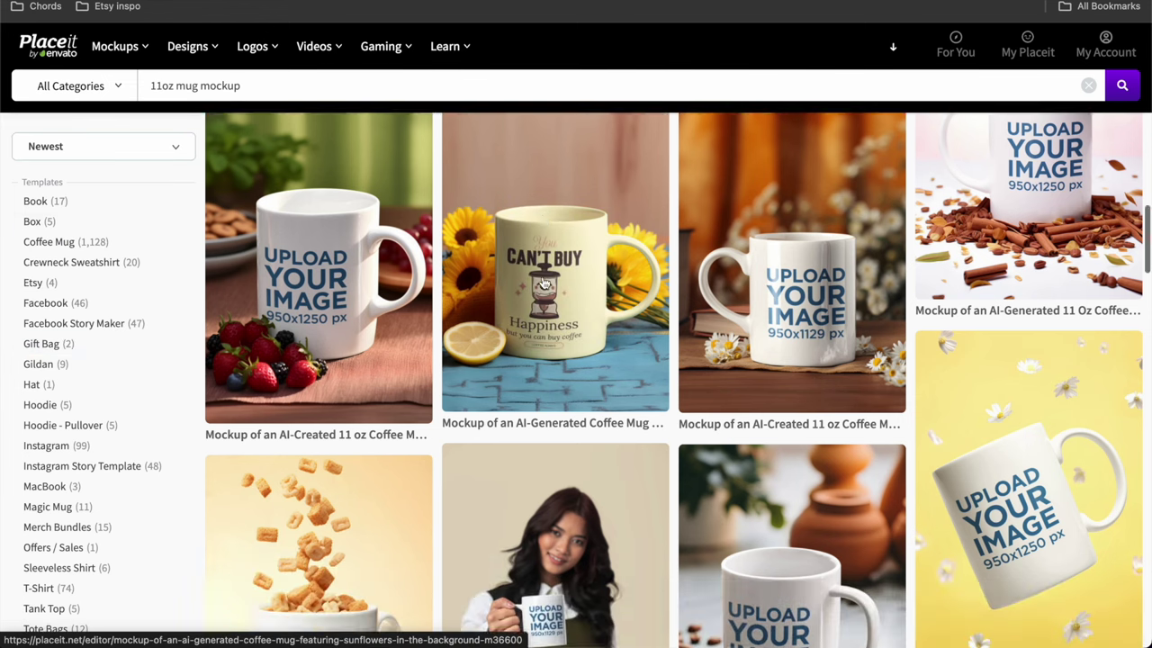
pyautogui.scroll(-3, 600, 334)
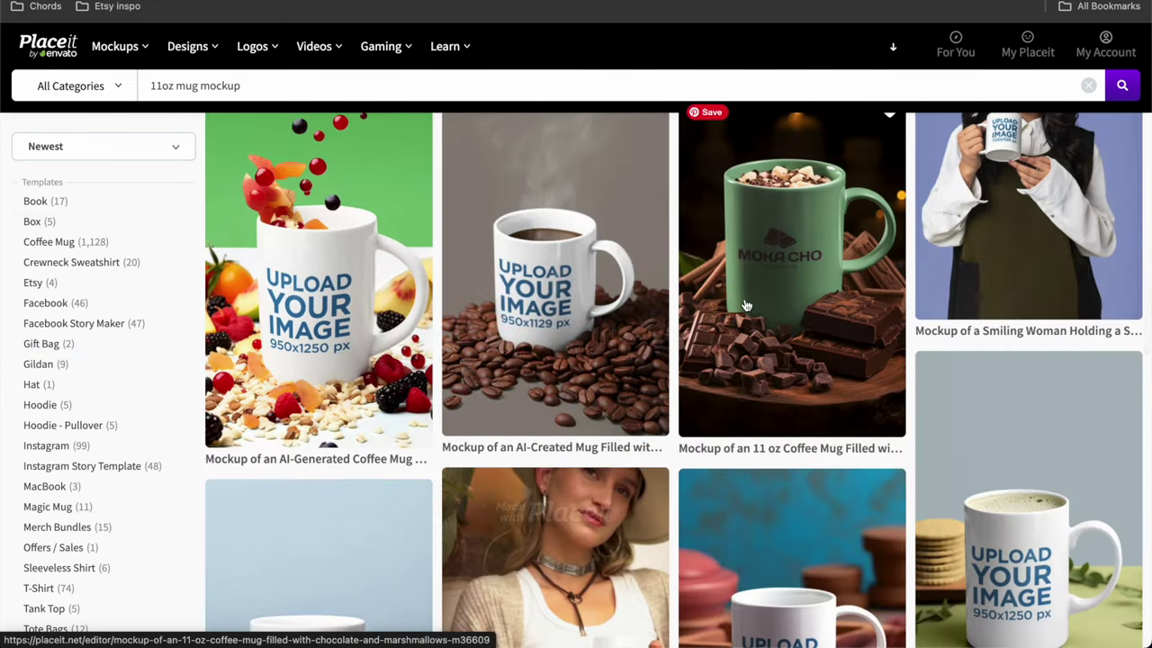
pyautogui.scroll(-5, 754, 239)
pyautogui.scroll(-5, 771, 334)
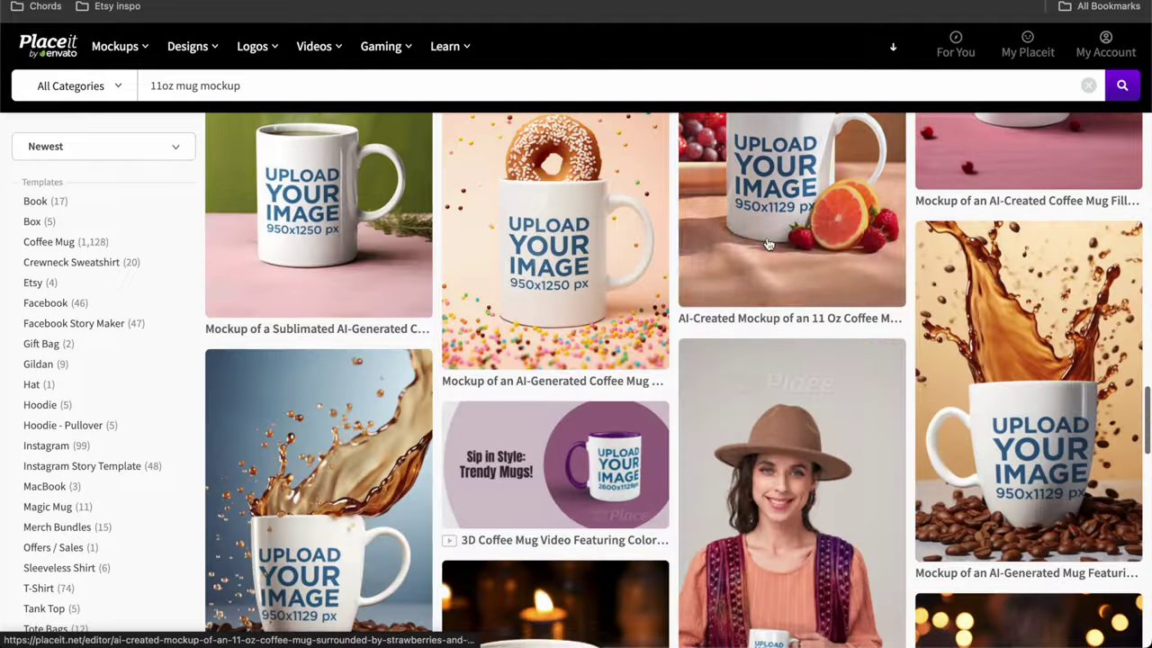
pyautogui.scroll(-4, 770, 334)
pyautogui.scroll(-7, 771, 335)
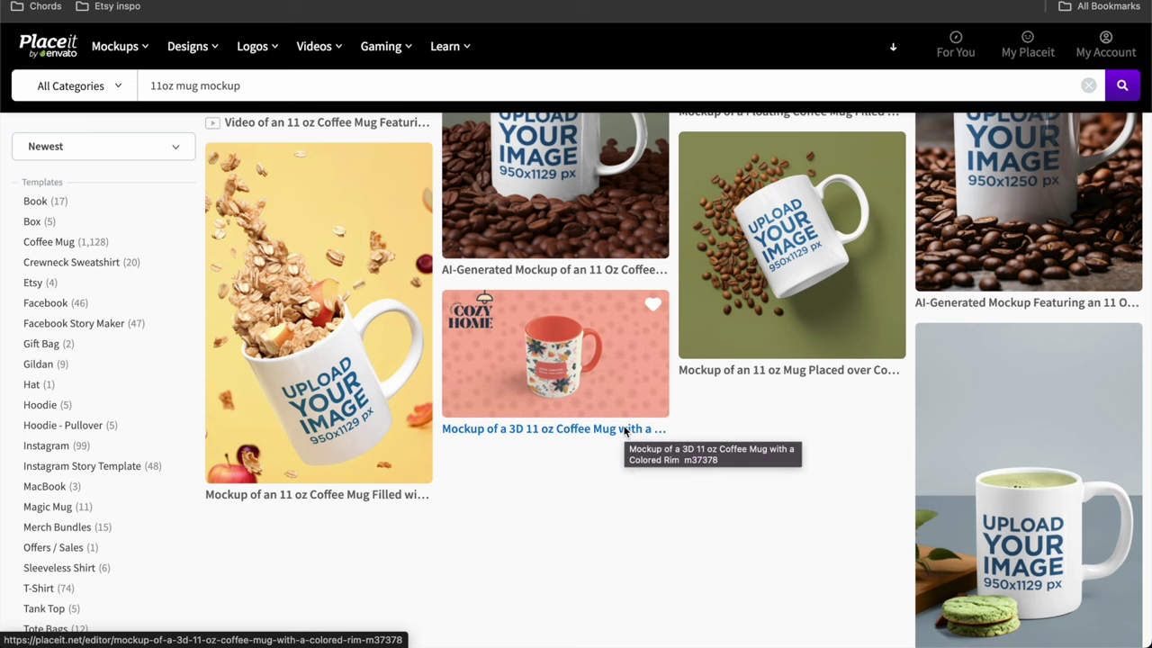
# Step: Open the related mockup of an 11 oz mug with colored rim on a table and set its rim and handle to black
pyautogui.click(551, 355)
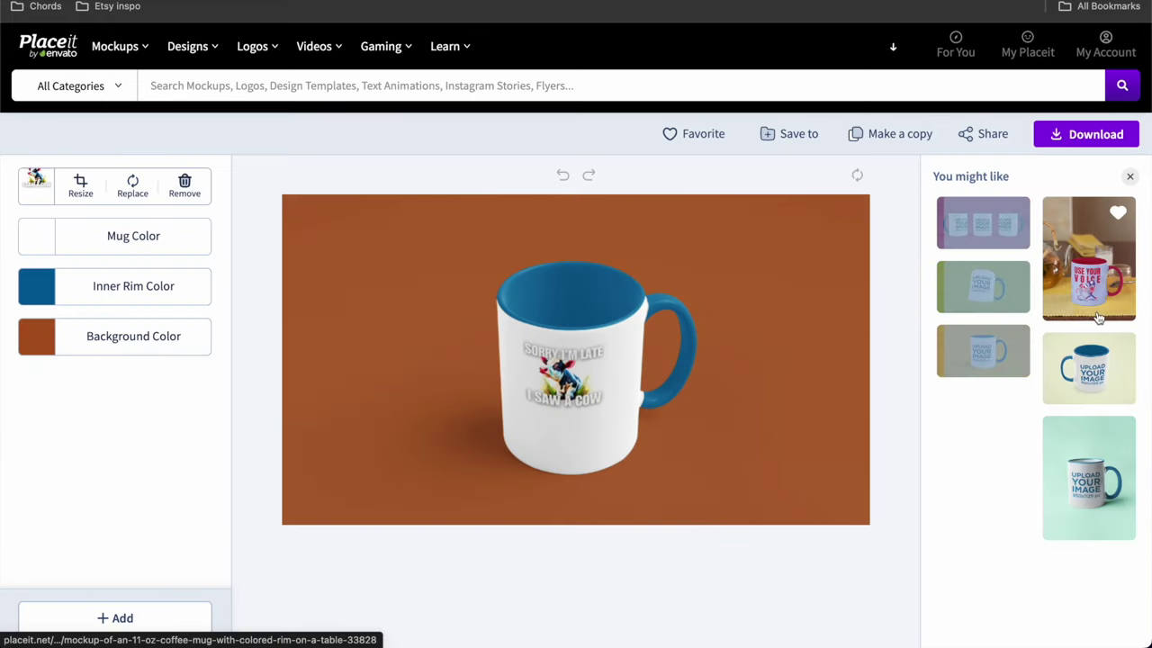
pyautogui.click(1088, 288)
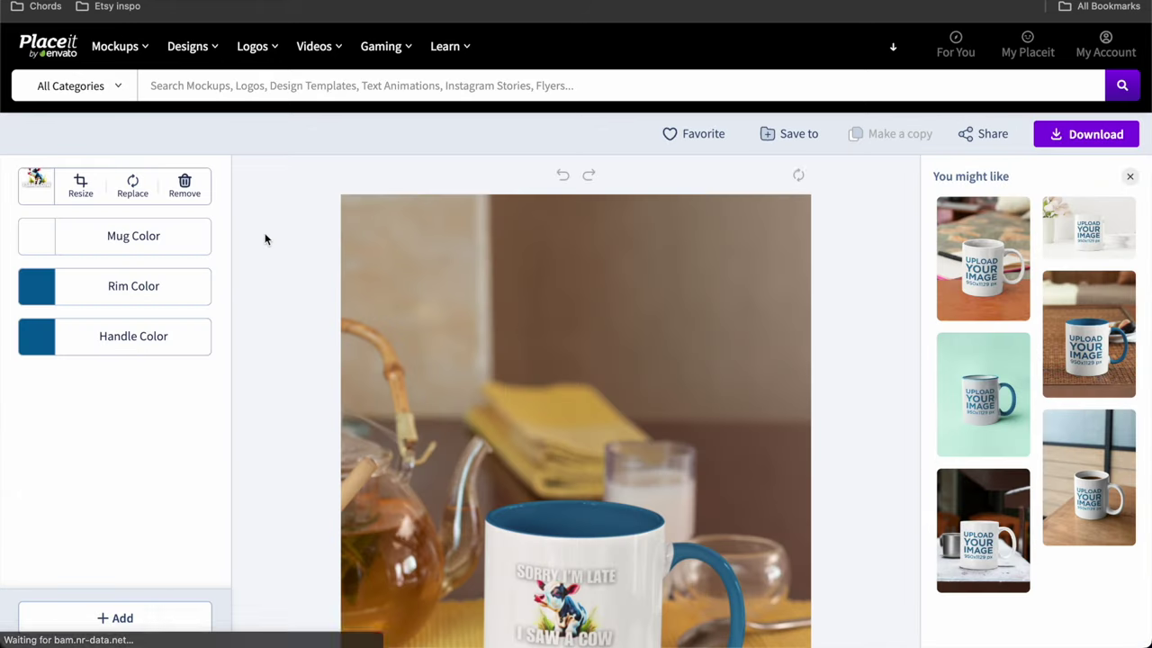
pyautogui.click(128, 297)
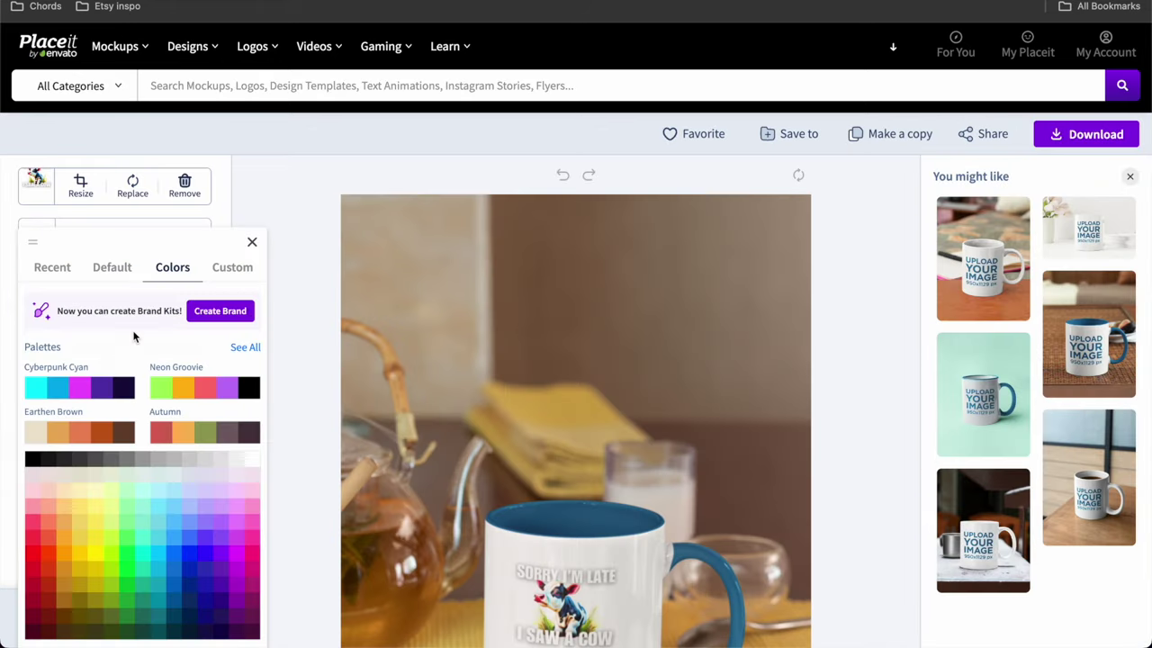
pyautogui.click(32, 459)
pyautogui.click(255, 219)
pyautogui.click(126, 286)
# Step: Replace the mug artwork with the COFFEE+COWS= HAPPINESS cow design from Downloads and enlarge it to 117%
pyautogui.click(133, 186)
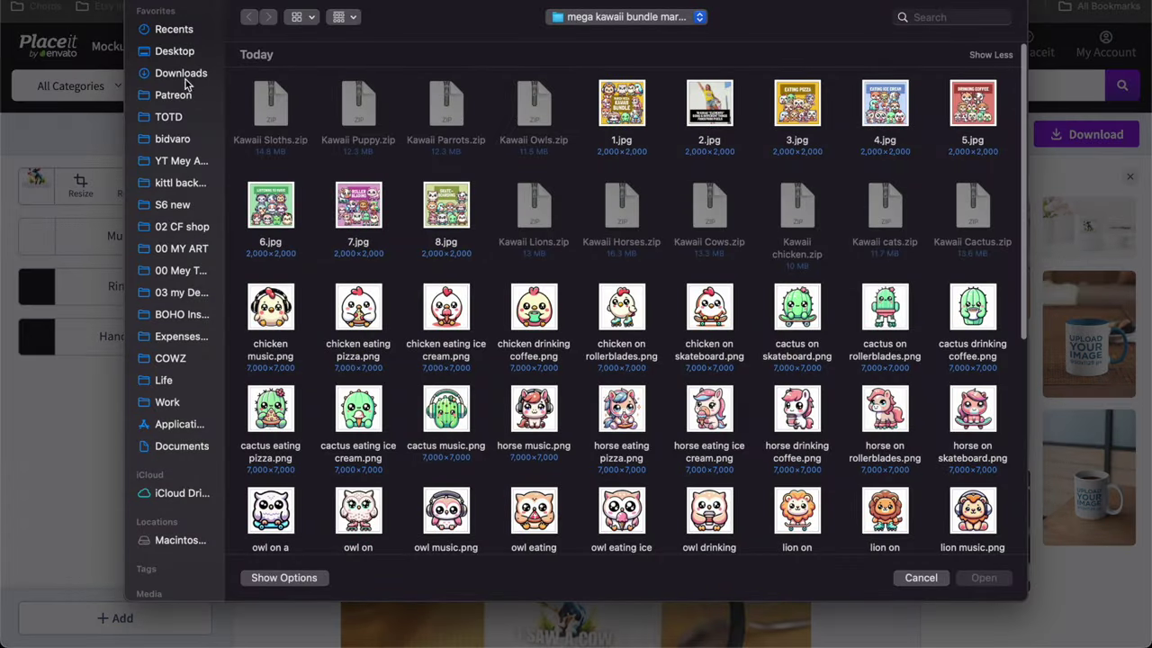
pyautogui.click(180, 76)
pyautogui.doubleClick(360, 120)
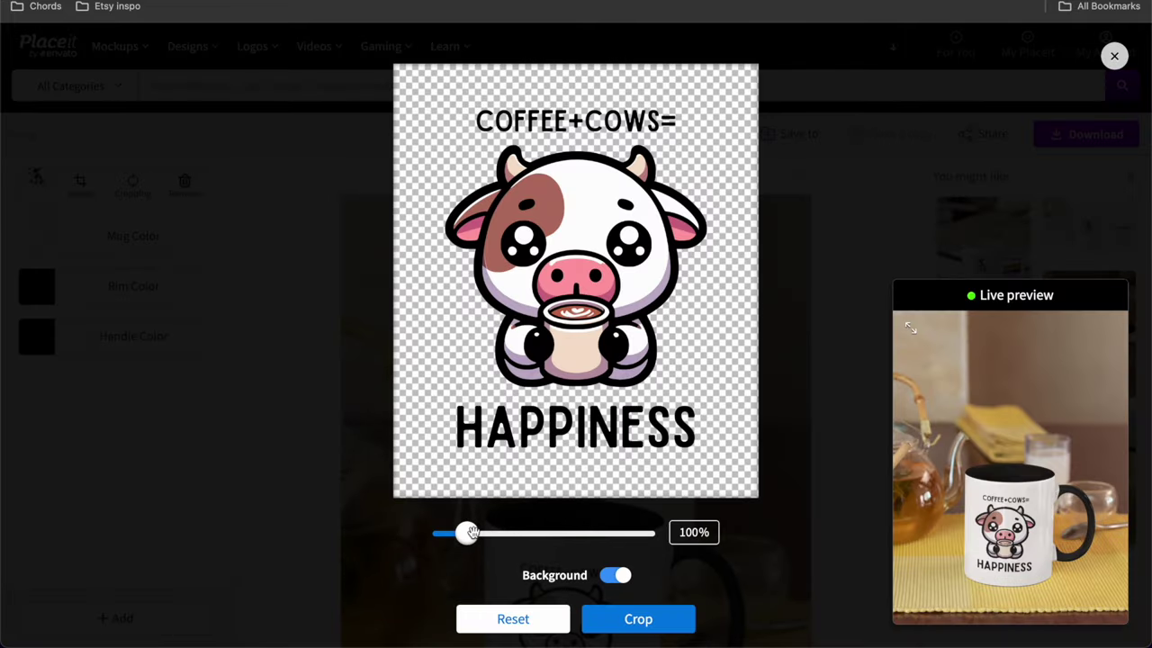
pyautogui.moveTo(467, 534); pyautogui.dragTo(477, 534)
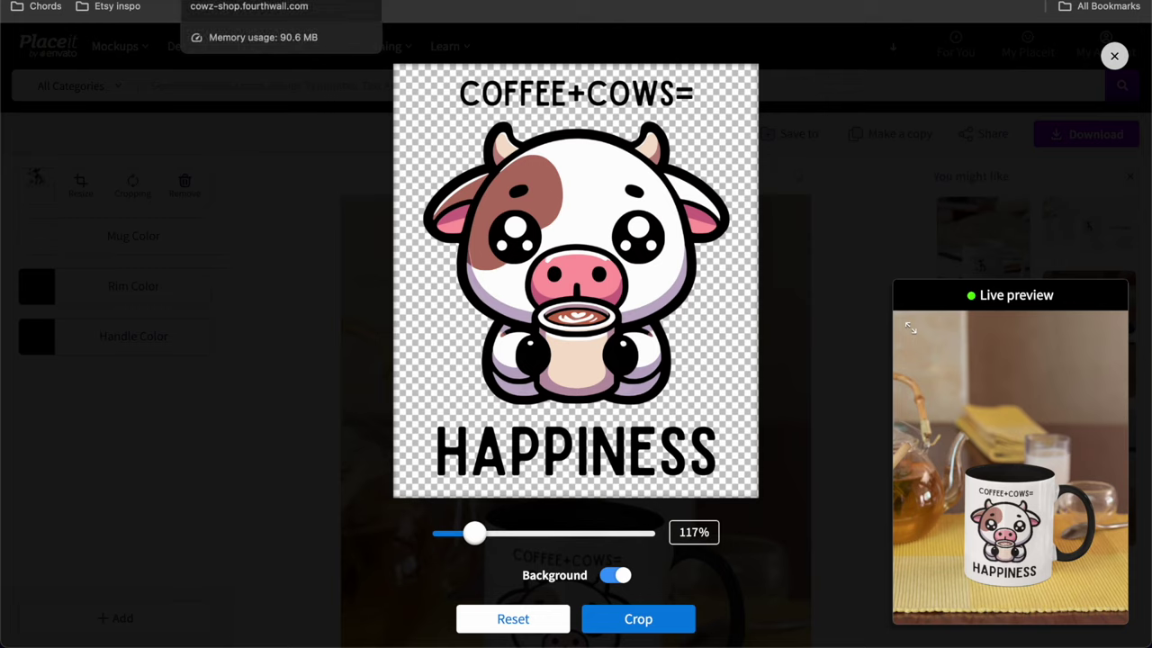
# Step: Compare the artwork size with the mug preview in Fourthwall, apply the crop in Placeit and download the mockup
pyautogui.click(225, 0)
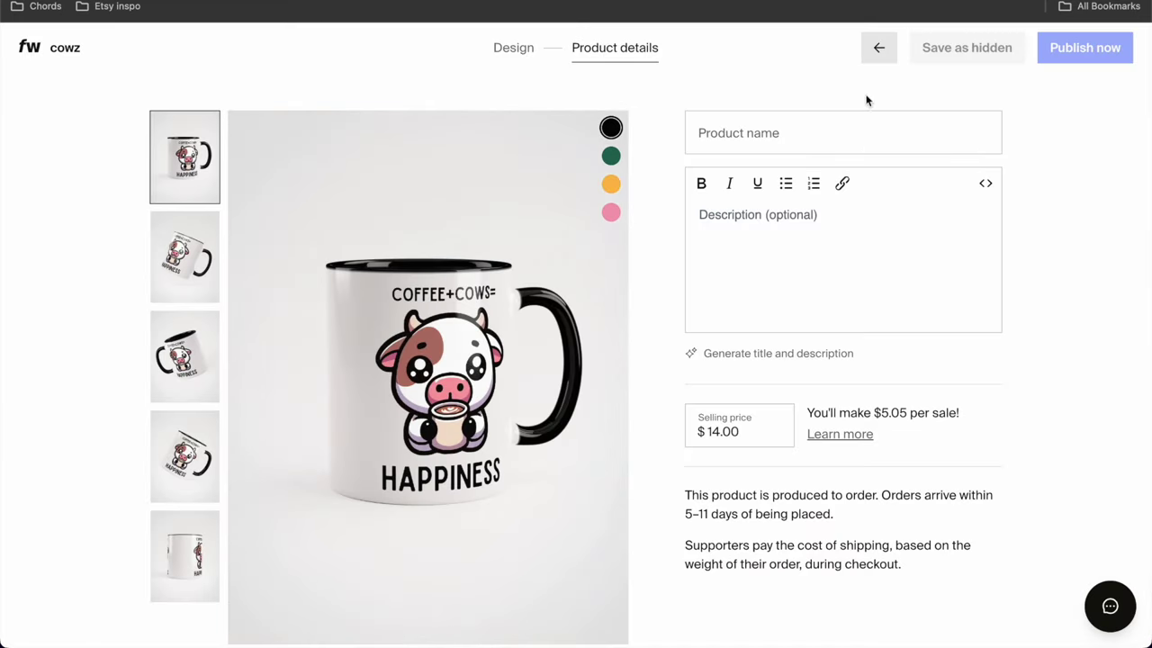
pyautogui.hotkey('ctrl', 'shift', 'Tab')
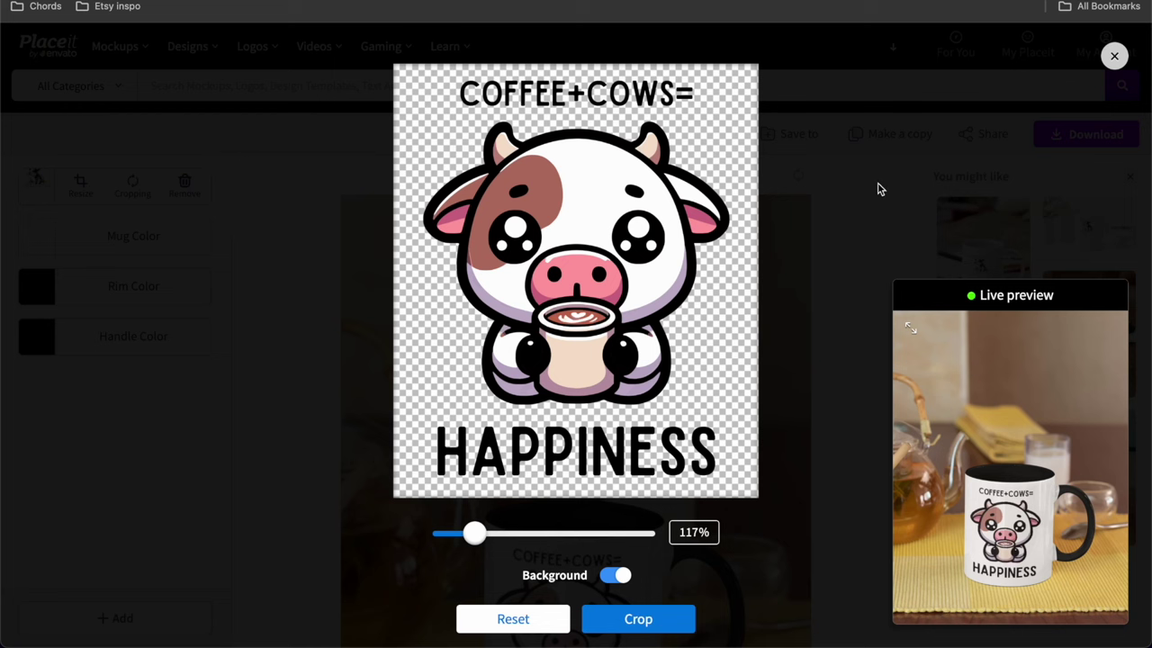
pyautogui.click(650, 625)
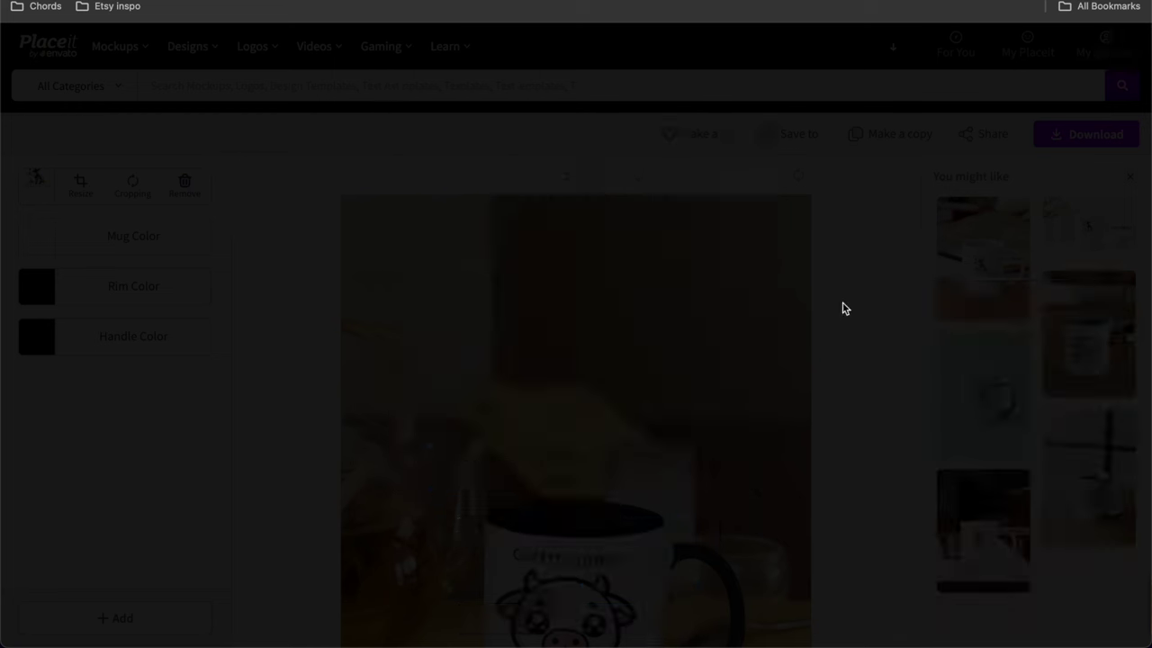
pyautogui.click(1081, 139)
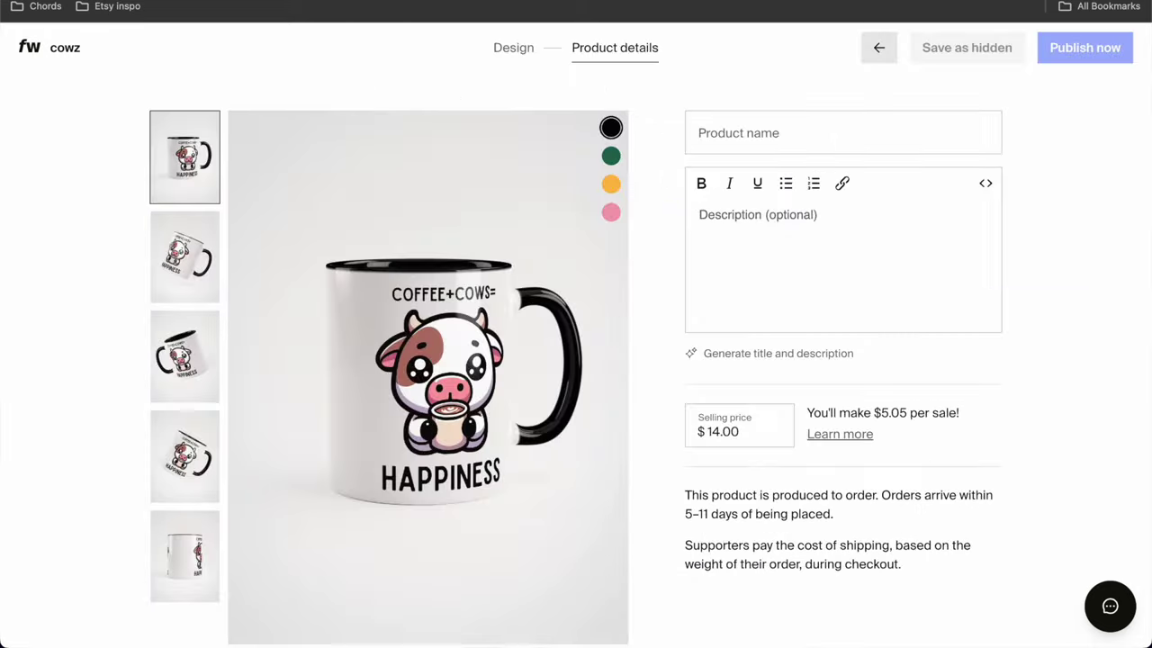
# Step: In Fourthwall, name the product "Coffee and Cows is Happiness Mug", checking how the COWZ shop names its other drinkware
pyautogui.click(721, 142)
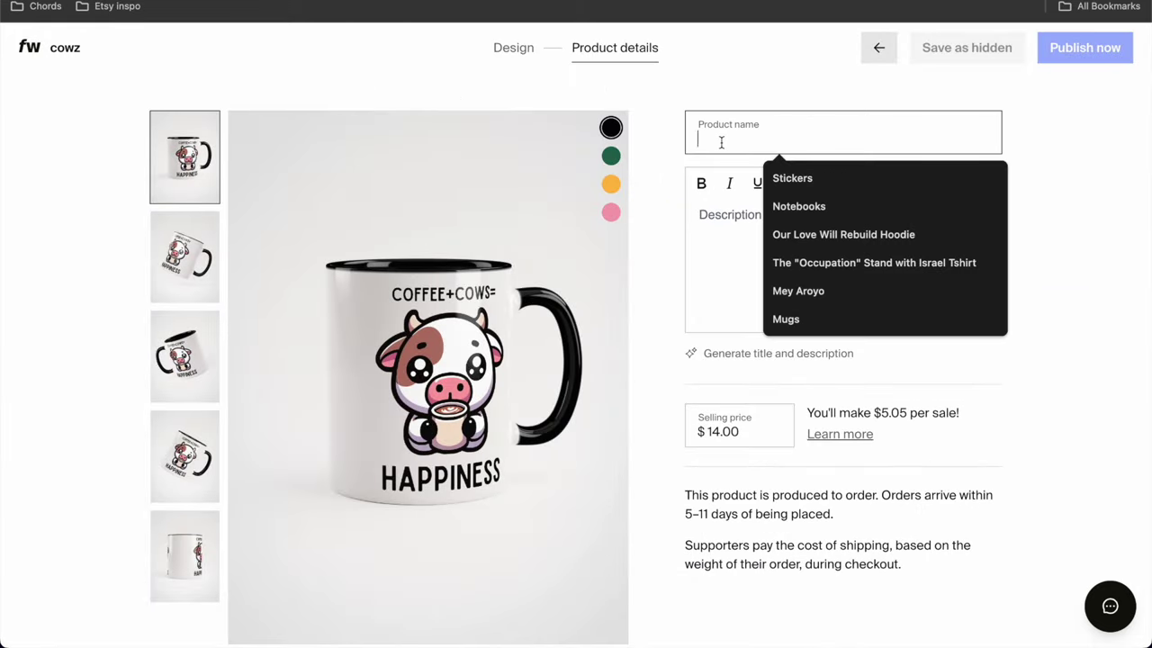
pyautogui.write('Cows P')
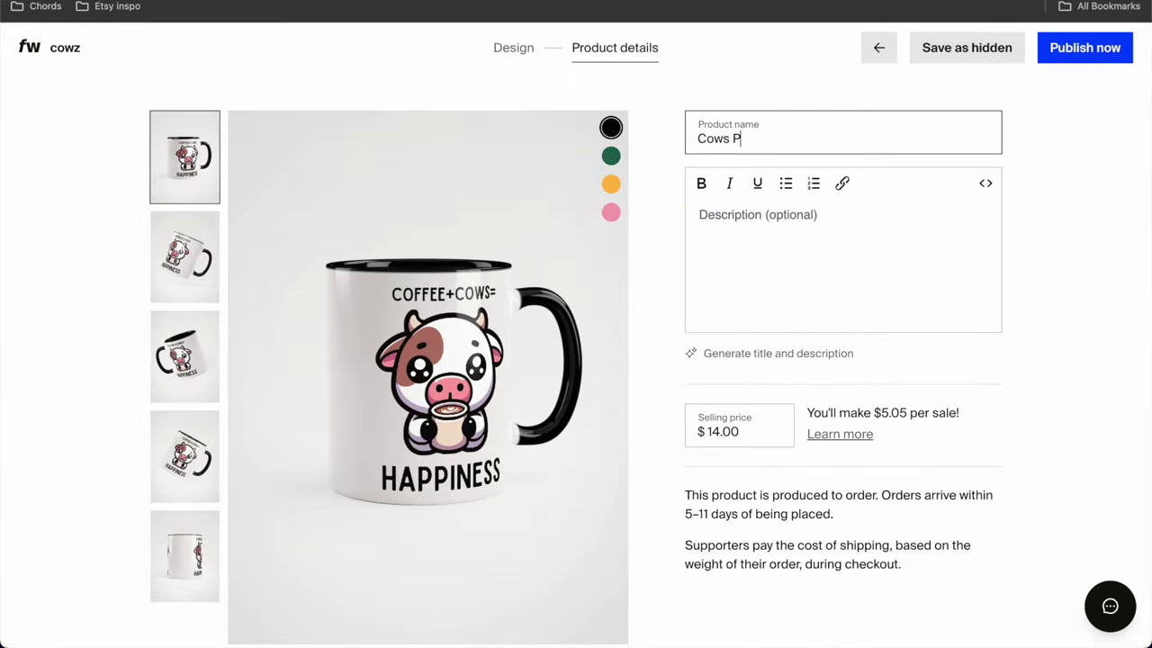
pyautogui.hotkey('ctrl', 'a')
pyautogui.write('Cows ')
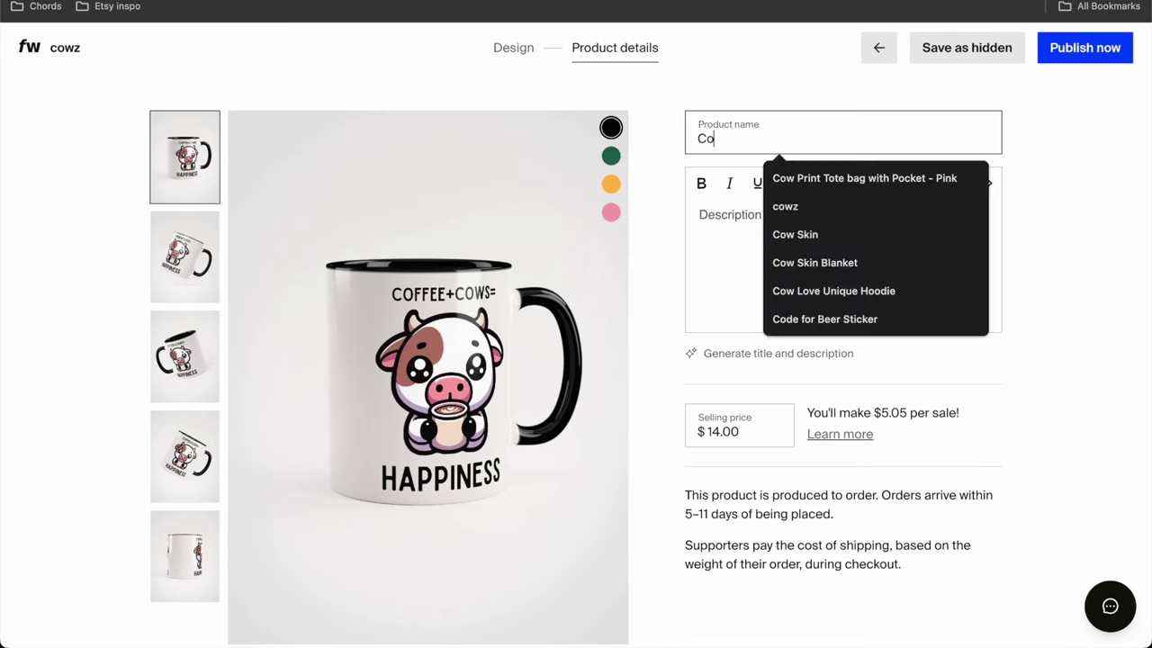
pyautogui.write('Plus C')
pyautogui.hotkey('ctrl', 'a')
pyautogui.write('Coffe a')
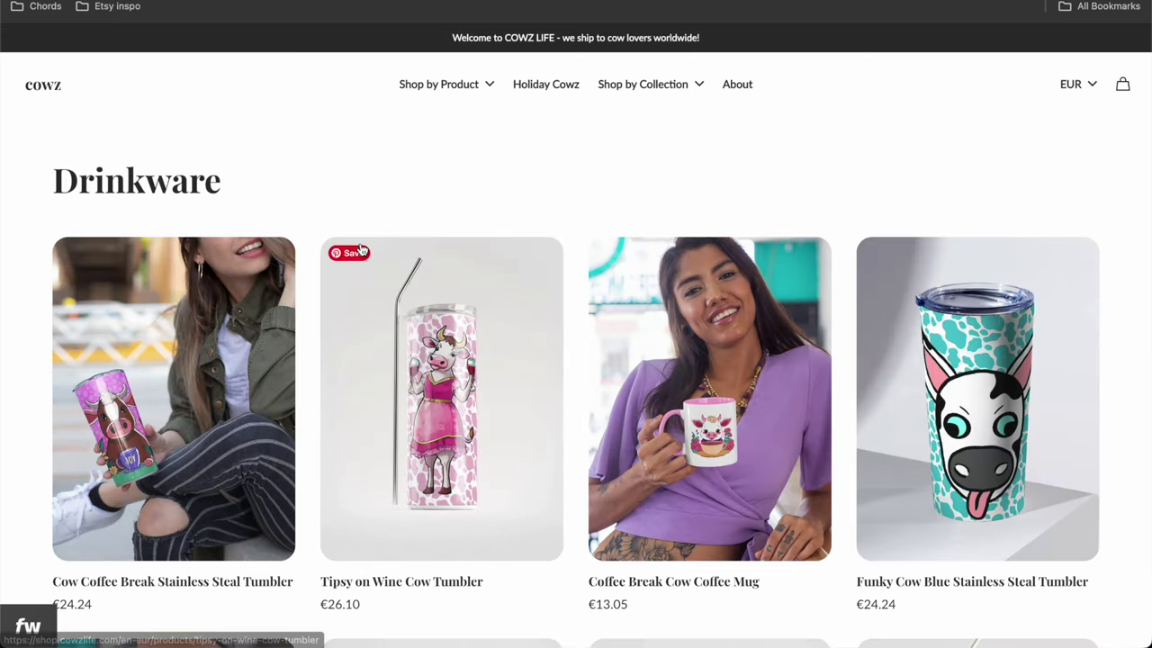
pyautogui.scroll(-2, 672, 381)
pyautogui.scroll(-5, 701, 403)
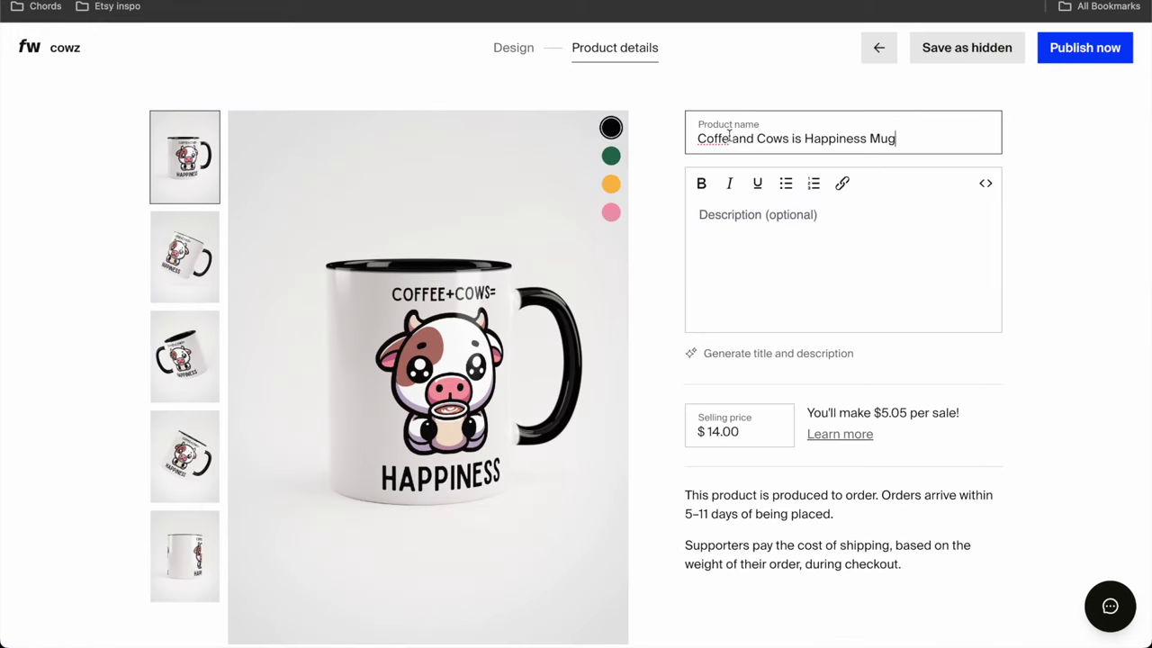
pyautogui.write('e')
# Step: Start the description with the copied product name followed by a hyphen and a line break
pyautogui.hotkey('ctrl', 'a')
pyautogui.hotkey('ctrl', 'c')
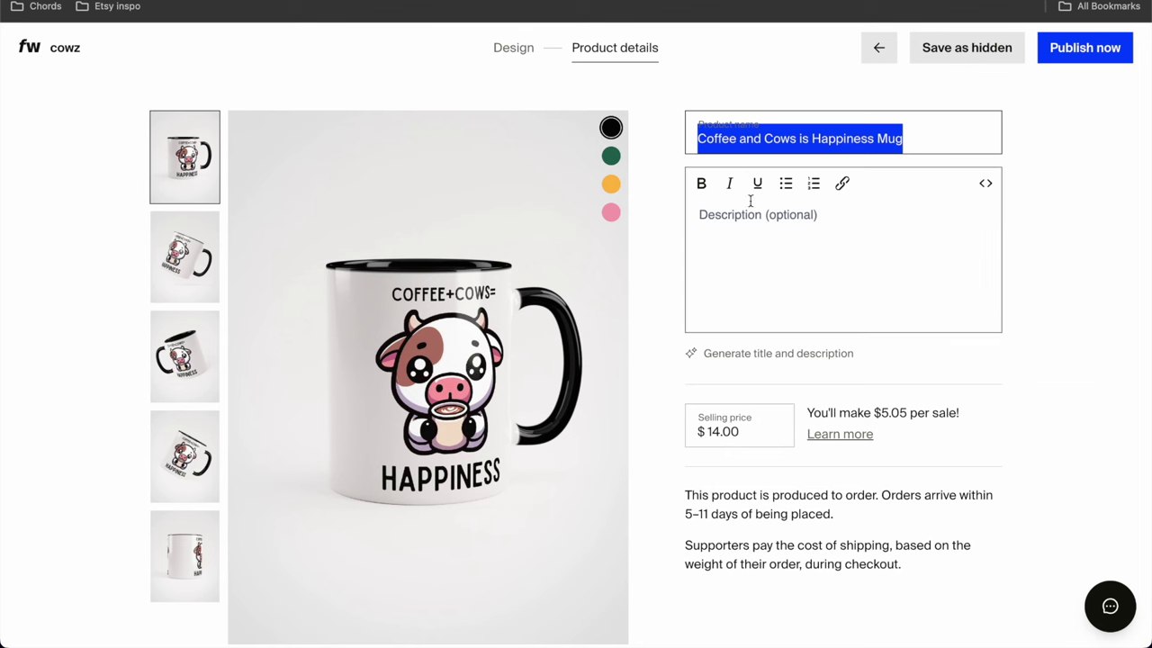
pyautogui.click(750, 203)
pyautogui.hotkey('ctrl', 'v')
pyautogui.write('-')
pyautogui.press('Return')
# Step: Add "A cute ceramic mug for coffee and cow lovers, with an illustration of a cow drinking coffee, and the text: Coffee + Cows = Hapiness"
pyautogui.write('A cute ceramic mug')
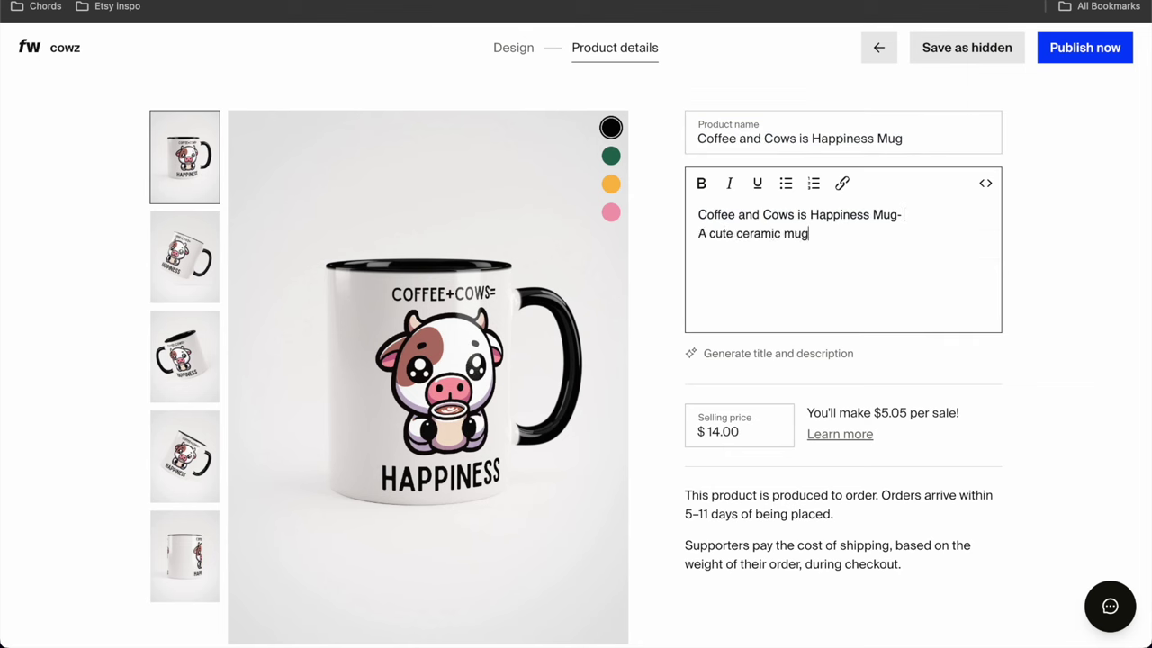
pyautogui.write(' for coffee and cow lovers, wioth an illustration of ')
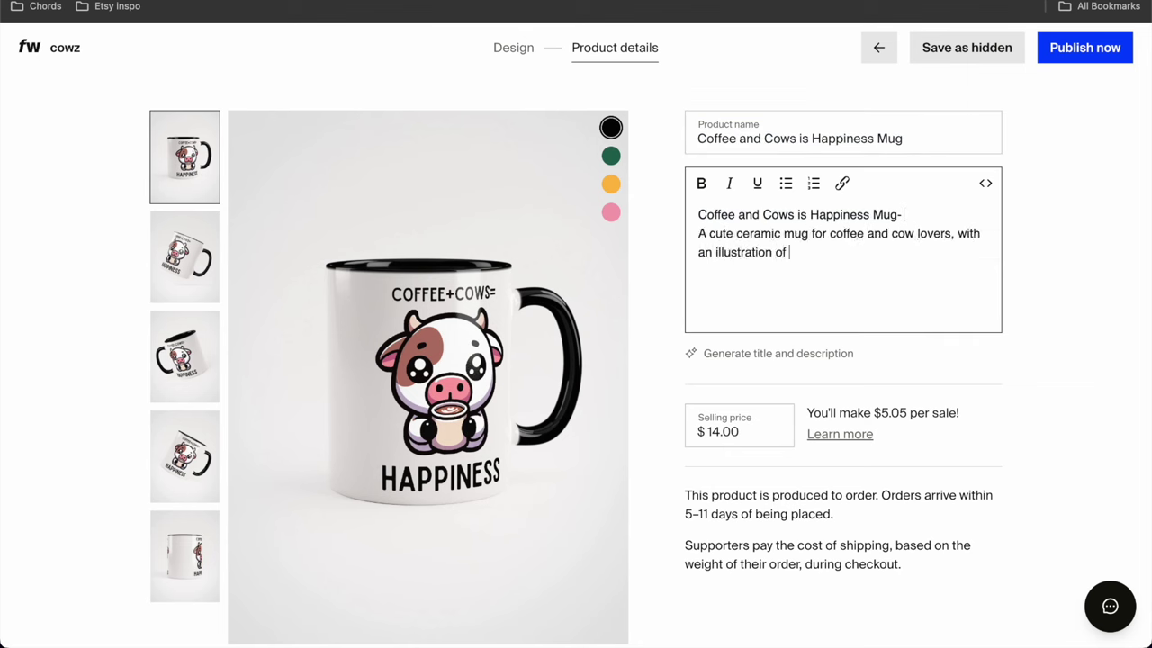
pyautogui.write('a cow drinking coffee, and the text: Cod')
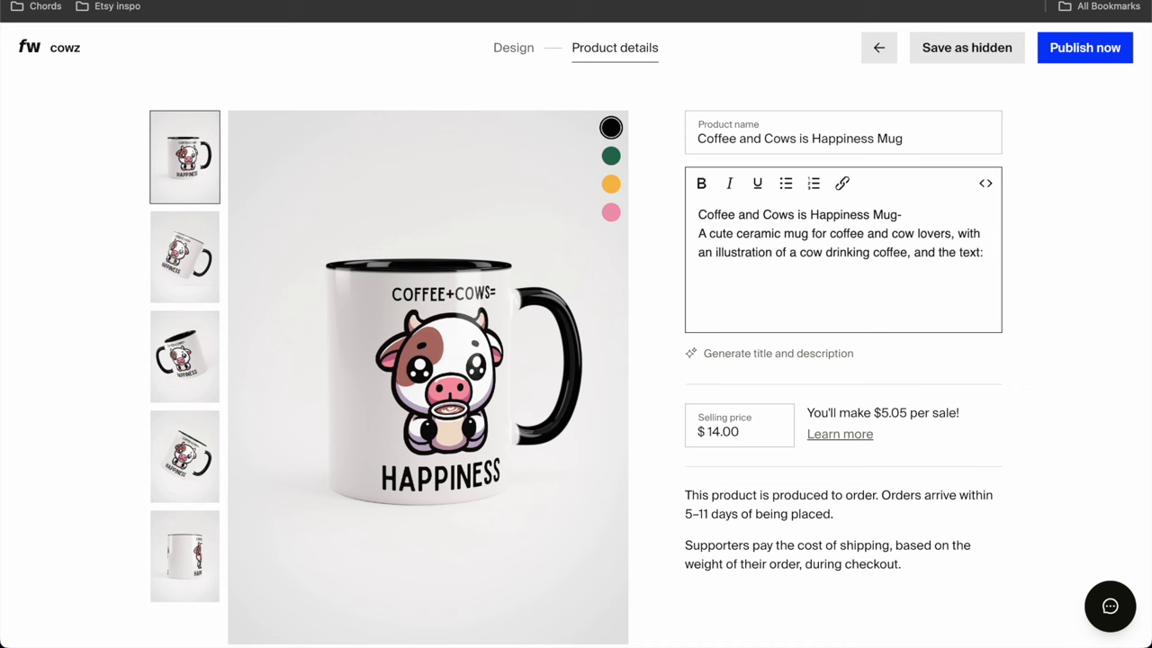
pyautogui.write('fee + Cows = Hapiness')
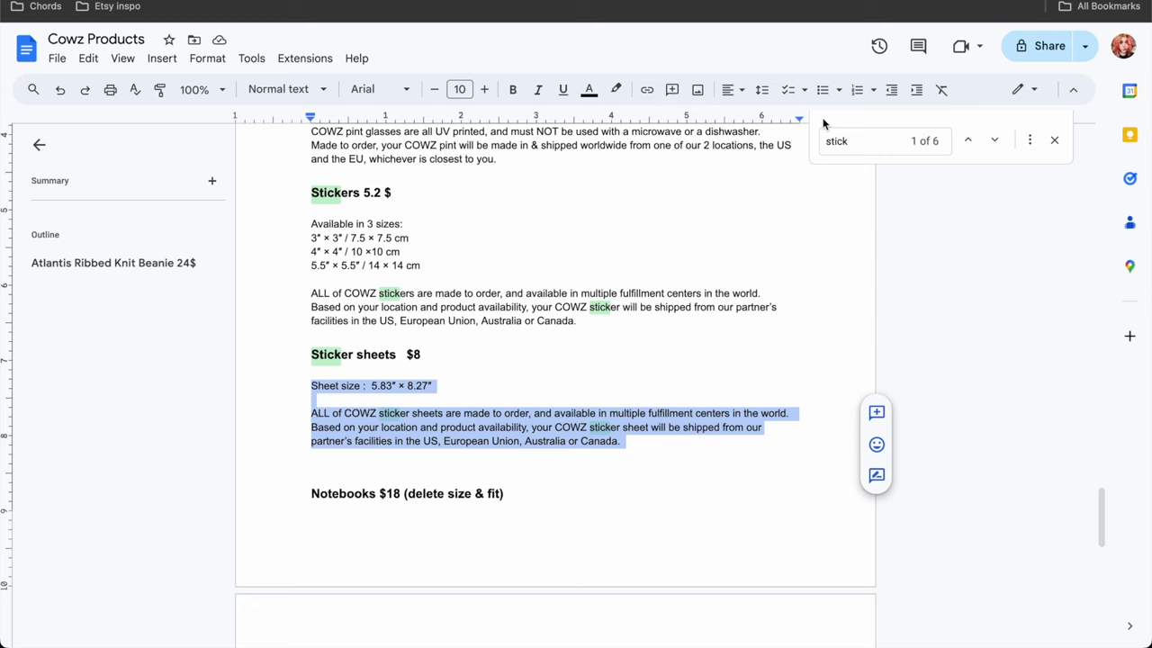
# Step: In the Cowz Products Google Doc, find "mug" and copy the made-to-order shipping paragraph under "Ceramic mug with color inside"
pyautogui.click(834, 140)
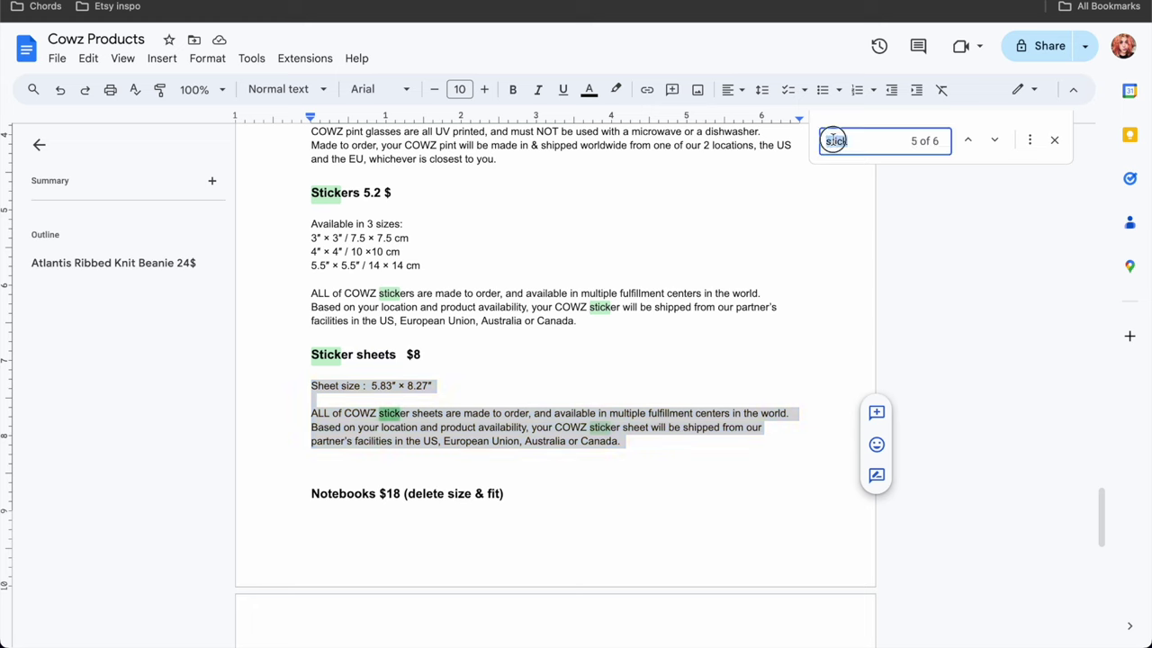
pyautogui.write('mug')
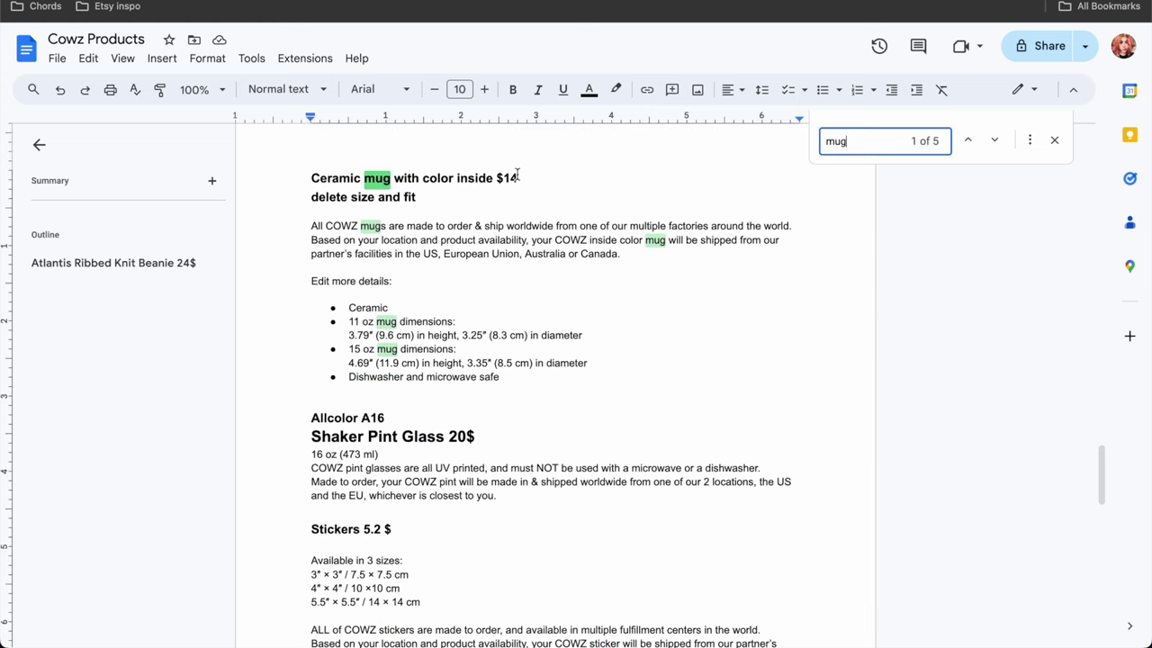
pyautogui.moveTo(518, 382); pyautogui.dragTo(317, 225)
pyautogui.click(379, 270)
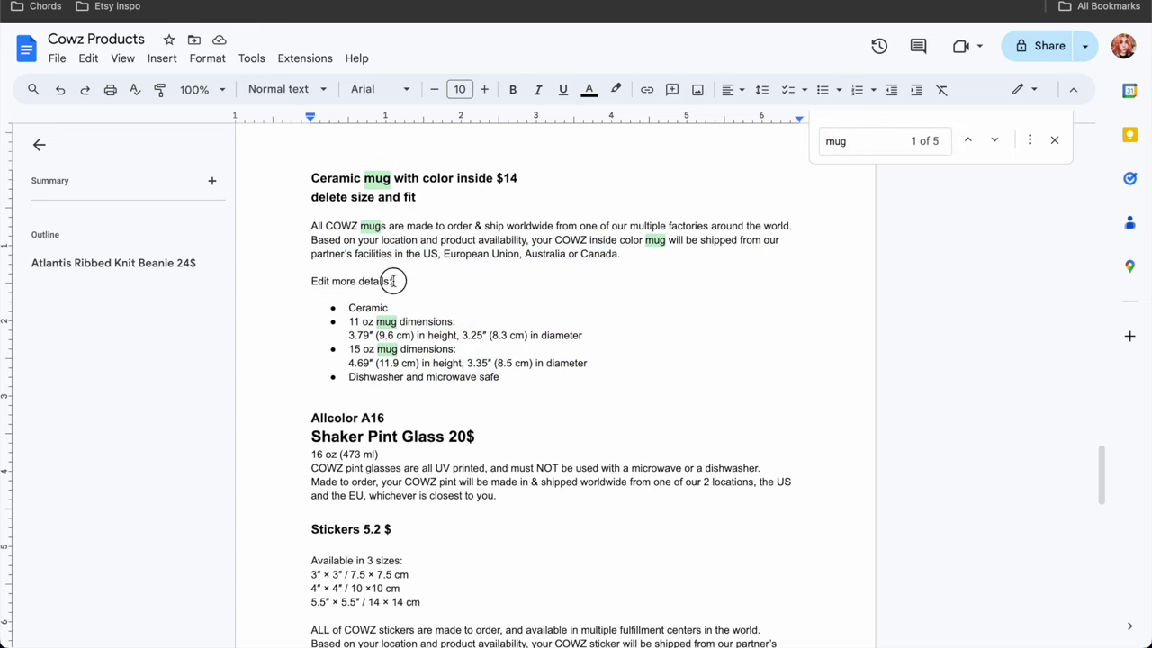
pyautogui.moveTo(394, 281); pyautogui.dragTo(309, 281)
pyautogui.moveTo(634, 252); pyautogui.dragTo(313, 225)
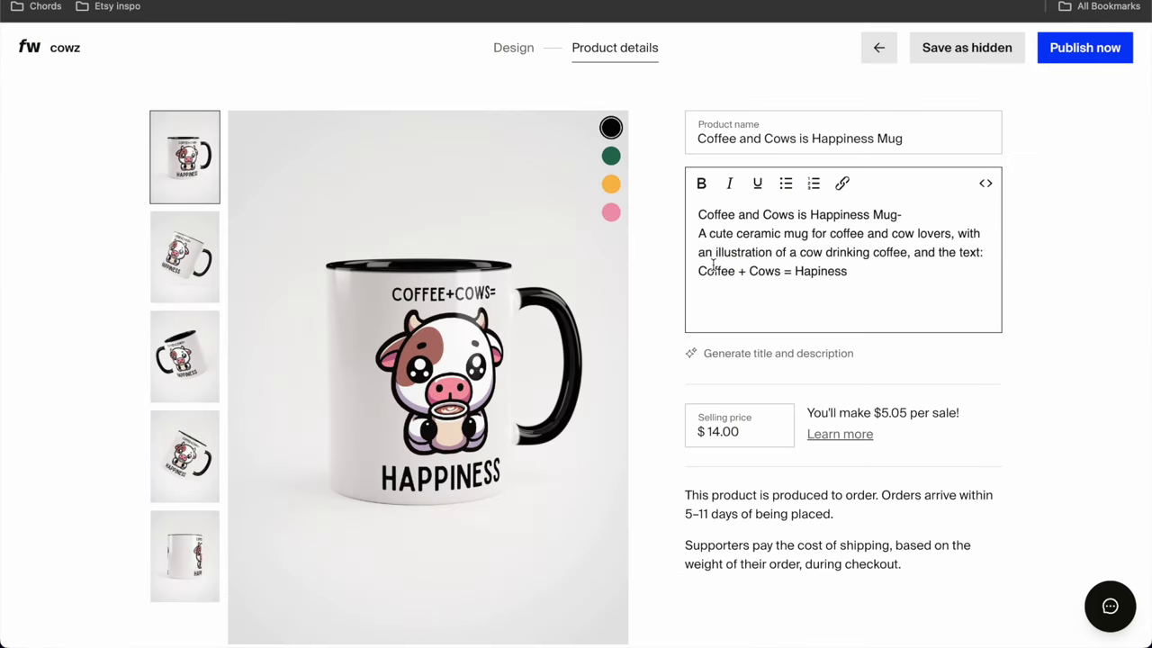
# Step: Paste the shipping paragraph at the end of the Fourthwall product description and separate it from the text above with a blank line
pyautogui.hotkey('ctrl', 'v')
pyautogui.scroll(3, 771, 304)
pyautogui.click(698, 268)
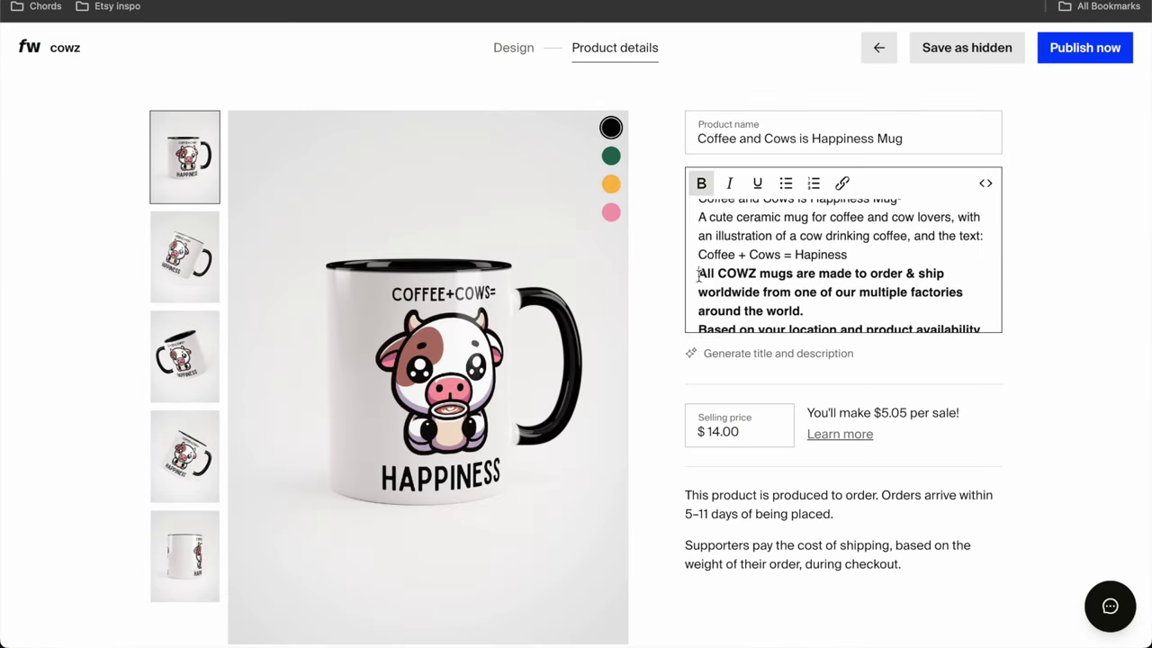
pyautogui.press('Return')
pyautogui.scroll(-1, 857, 260)
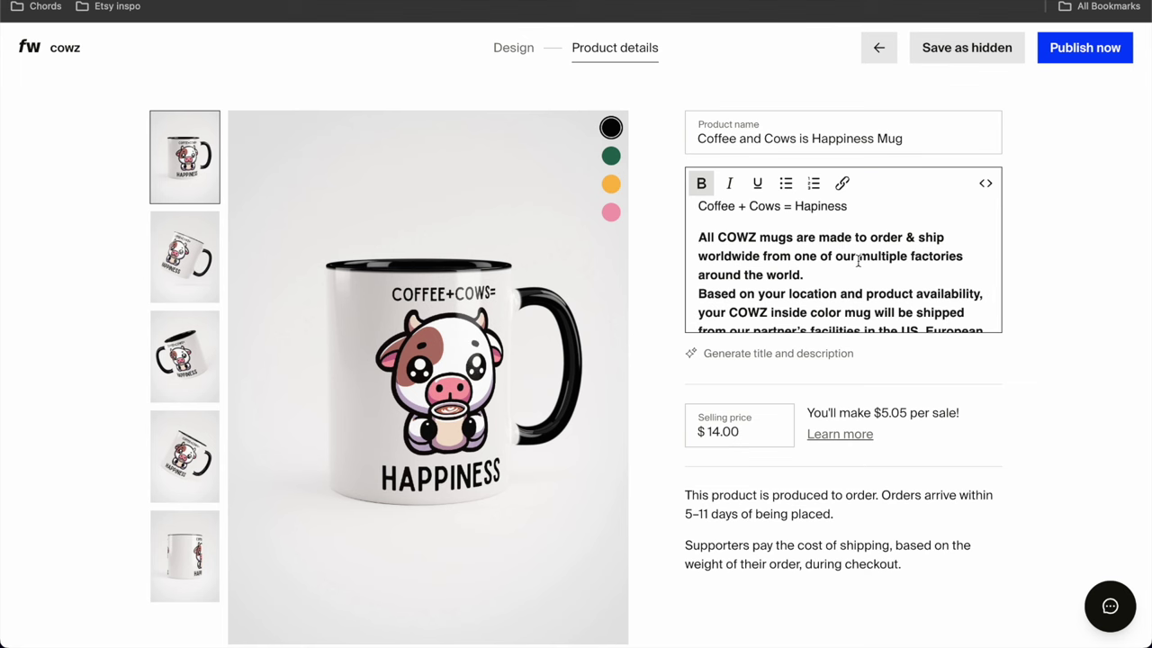
# Step: Insert "to you" after "will be shipped" in the description's shipping paragraph and check the whole description
pyautogui.scroll(-1, 858, 261)
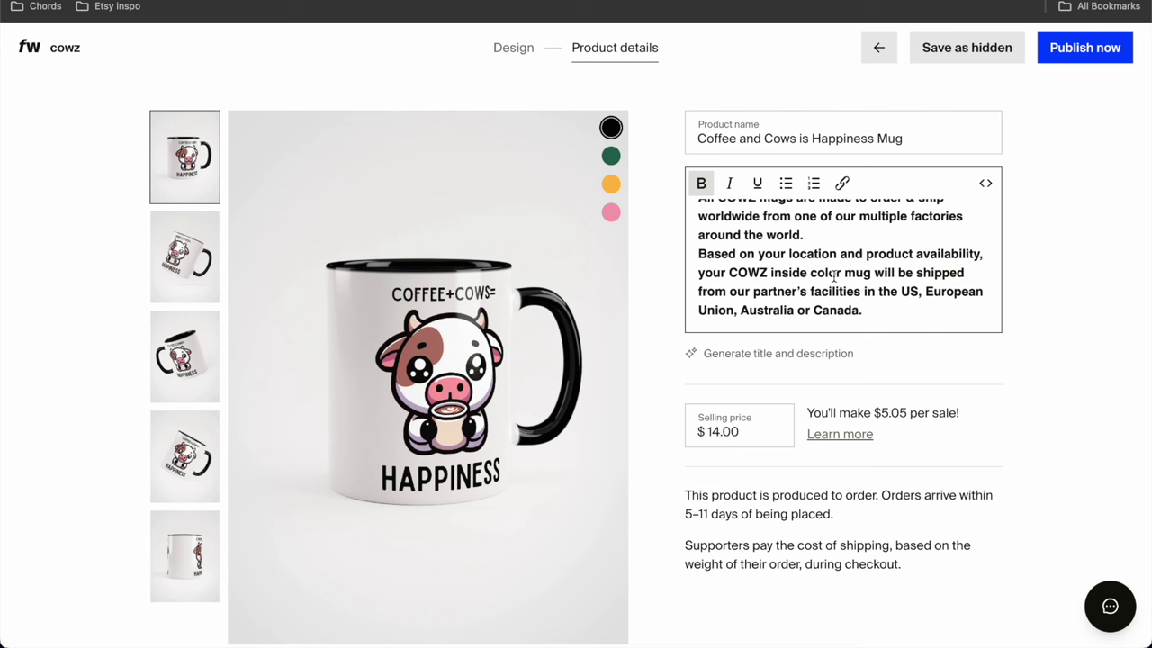
pyautogui.write('to you')
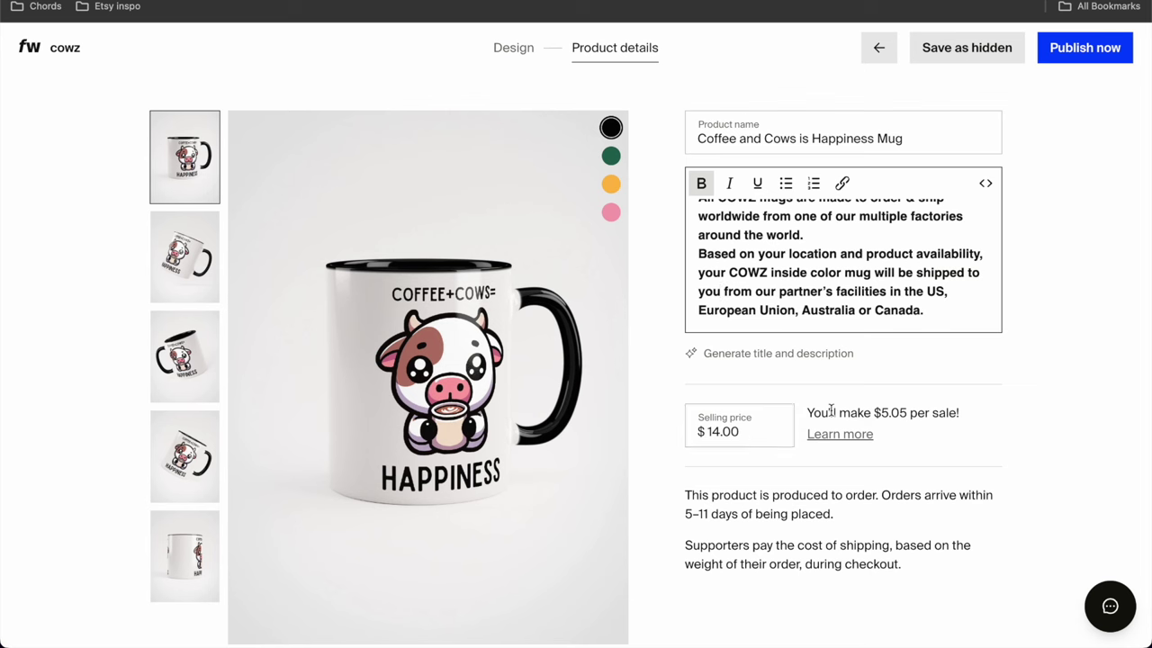
pyautogui.scroll(3, 804, 284)
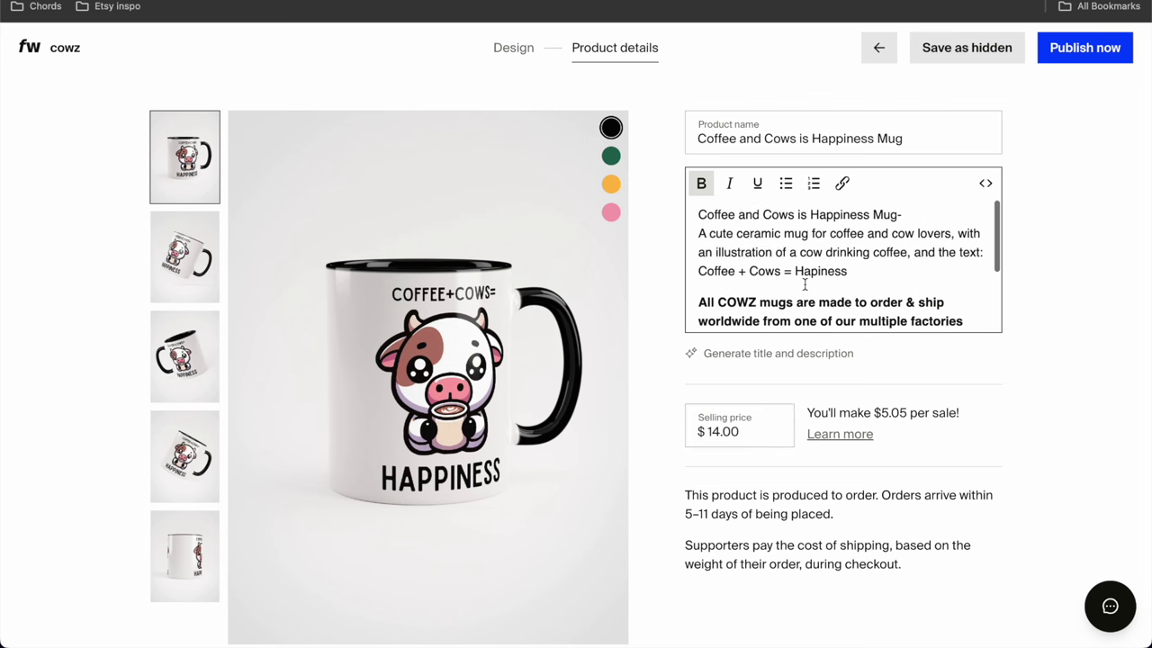
pyautogui.scroll(-3, 805, 284)
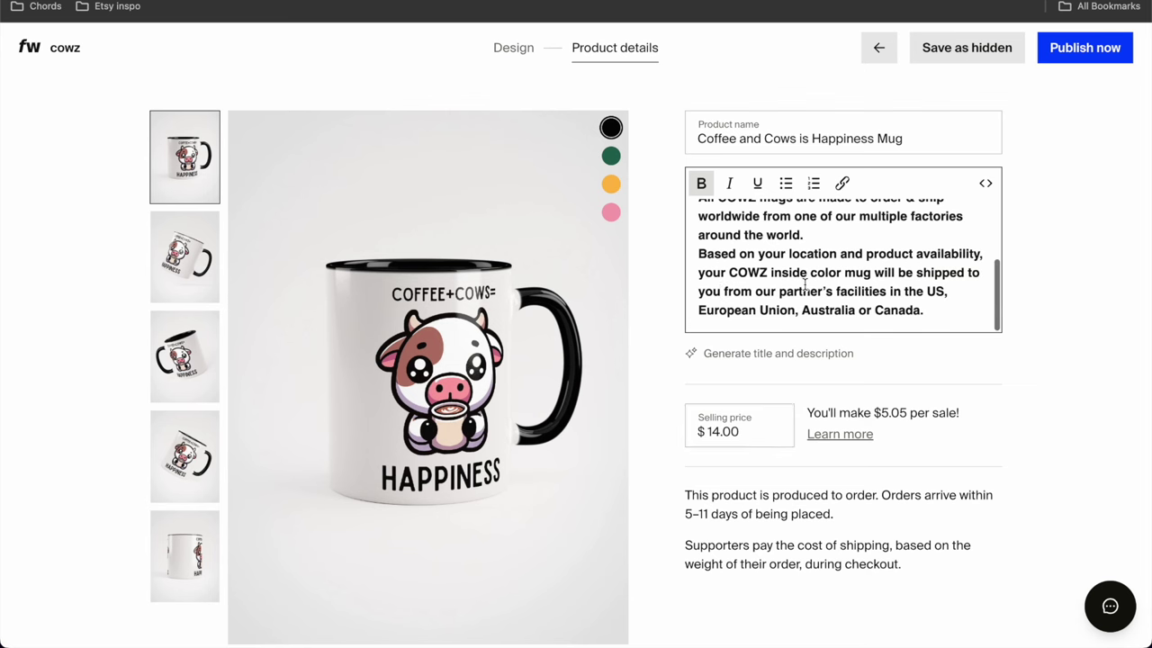
# Step: Publish the Coffee and Cows is Happiness Mug and open the published product for editing
pyautogui.click(1086, 54)
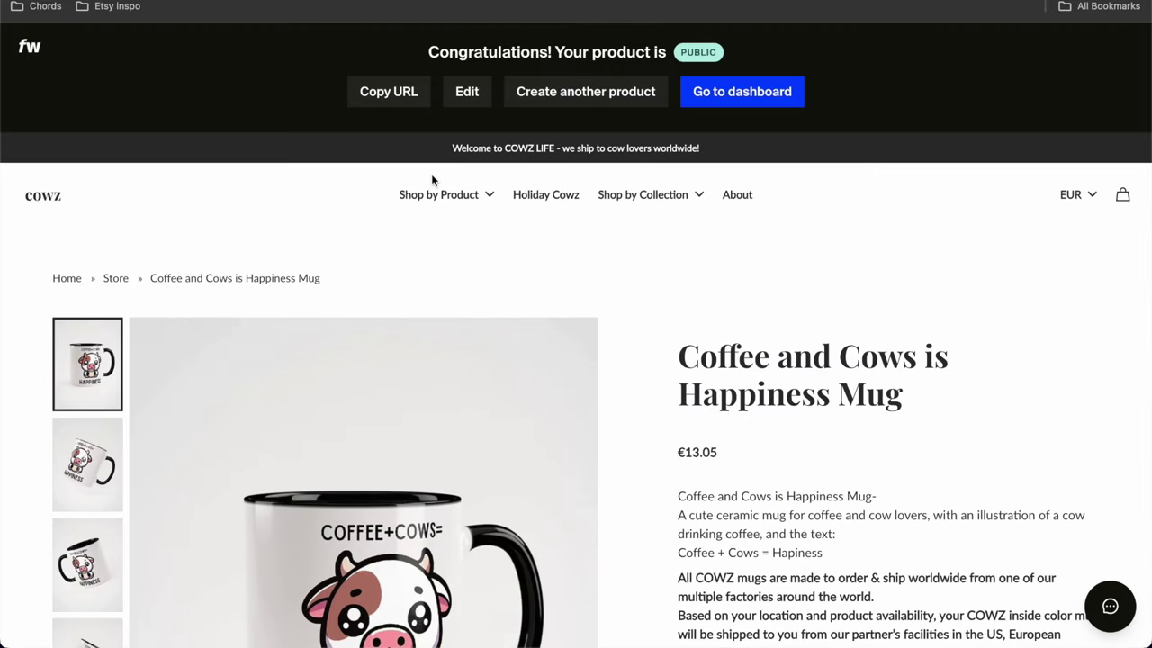
pyautogui.click(468, 91)
pyautogui.scroll(-3, 461, 100)
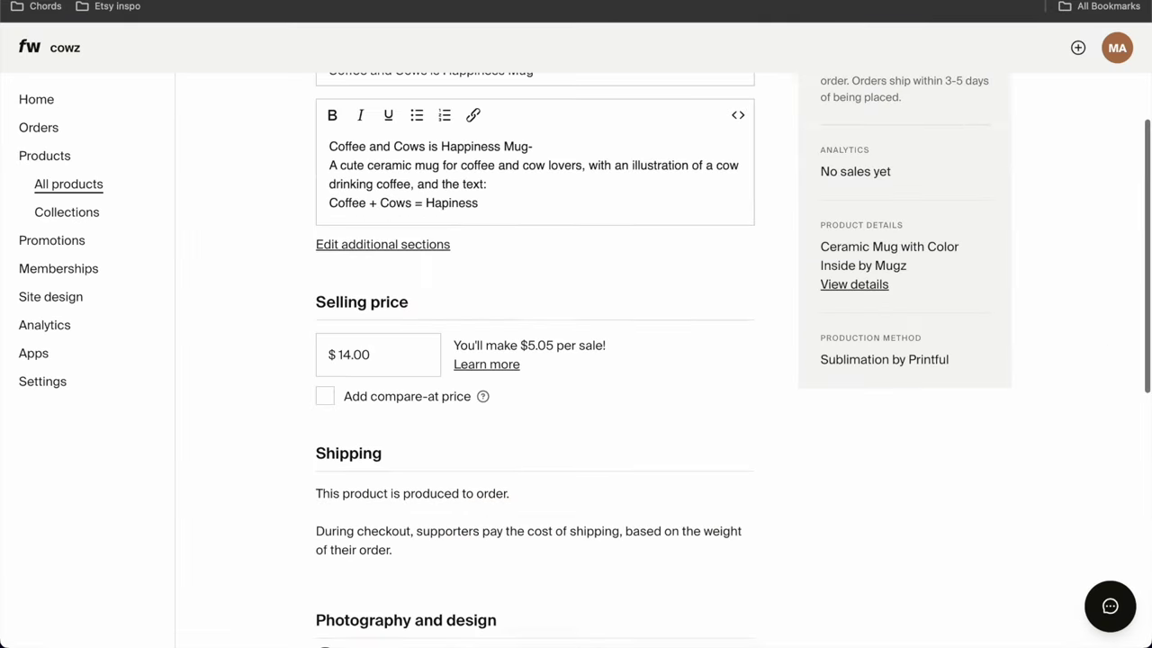
pyautogui.click(102, 604)
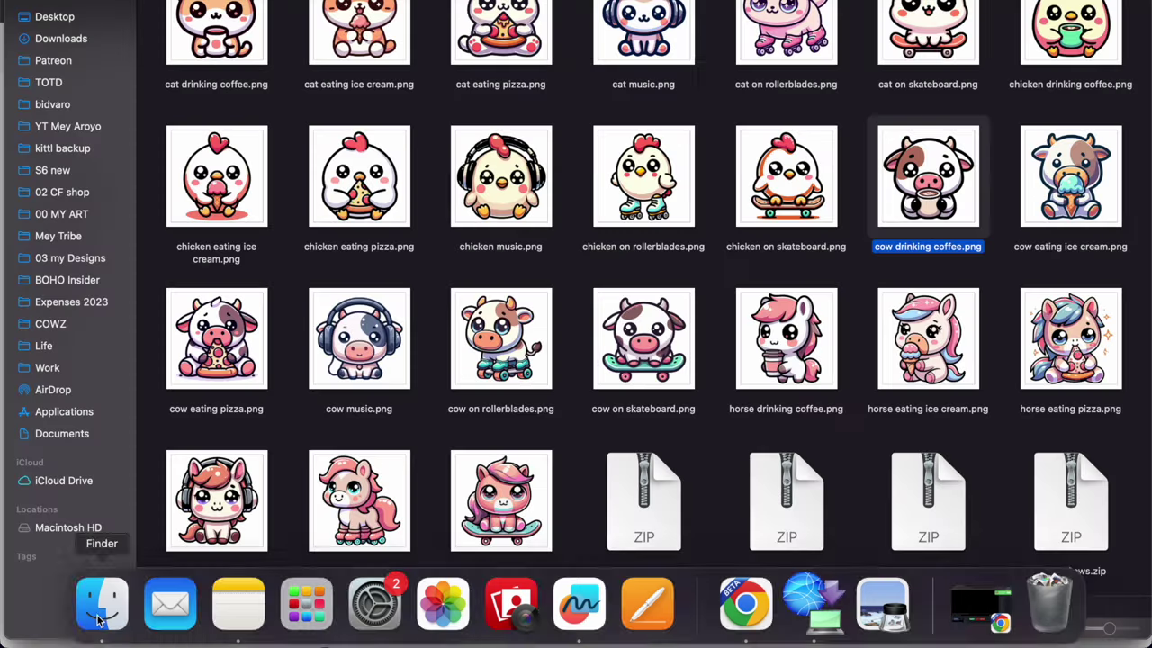
pyautogui.click(47, 41)
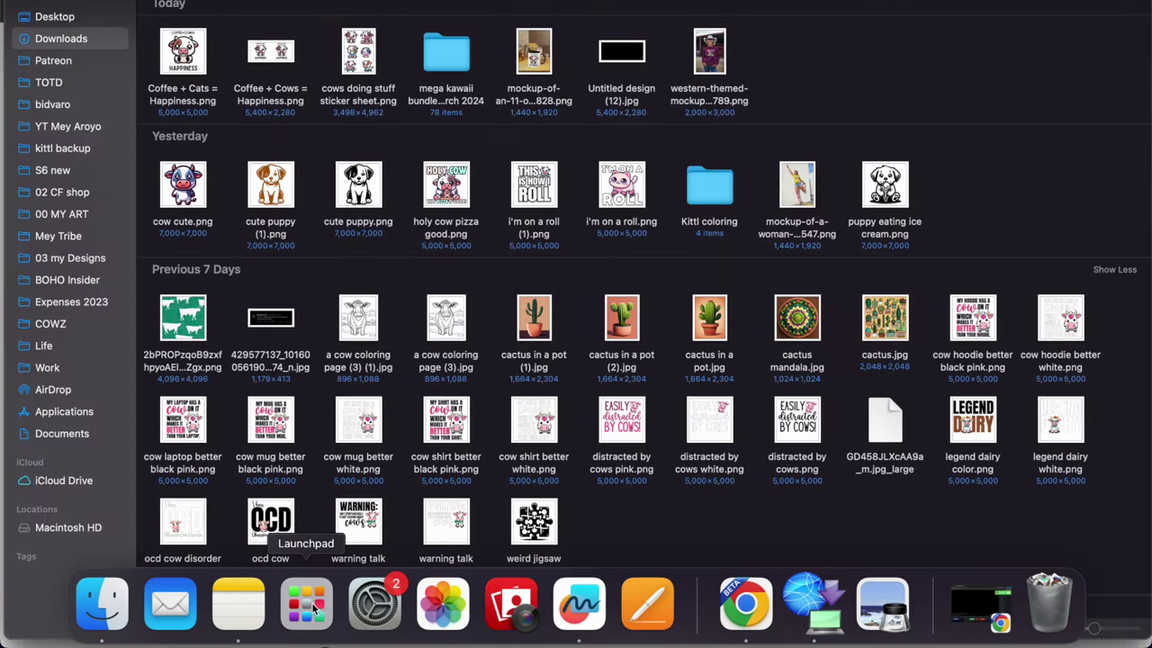
pyautogui.click(745, 612)
# Step: Upload the downloaded 11 oz mug mockup to the black variant, enlarged in the crop frame, and make it the first photo
pyautogui.scroll(-5, 506, 376)
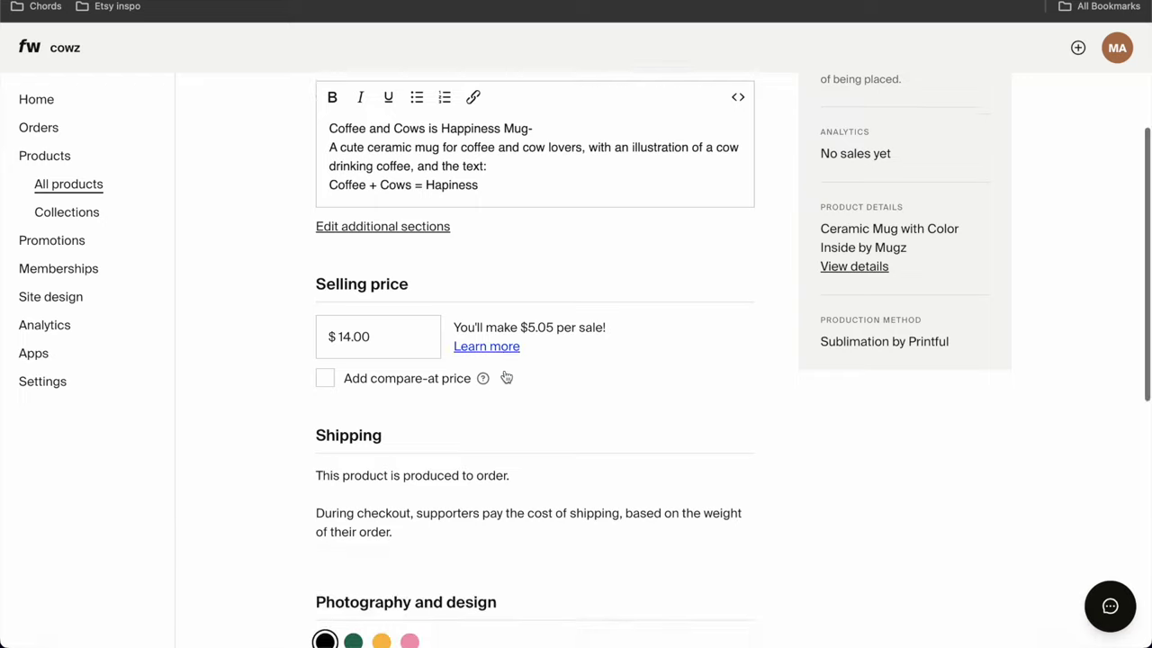
pyautogui.click(481, 486)
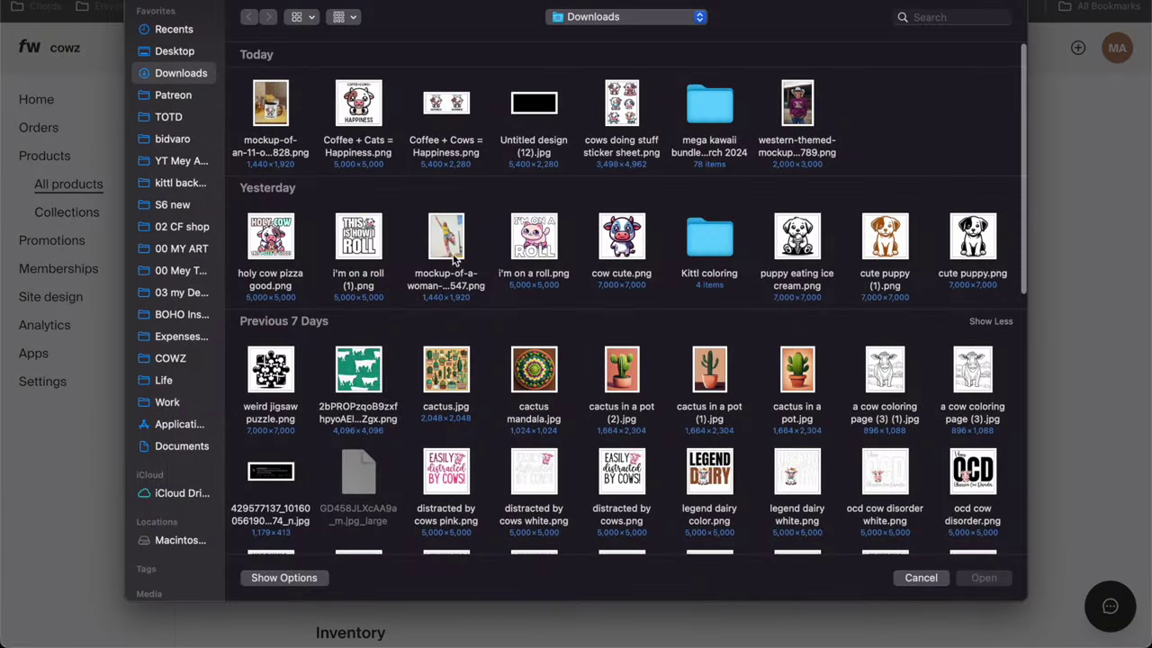
pyautogui.doubleClick(272, 113)
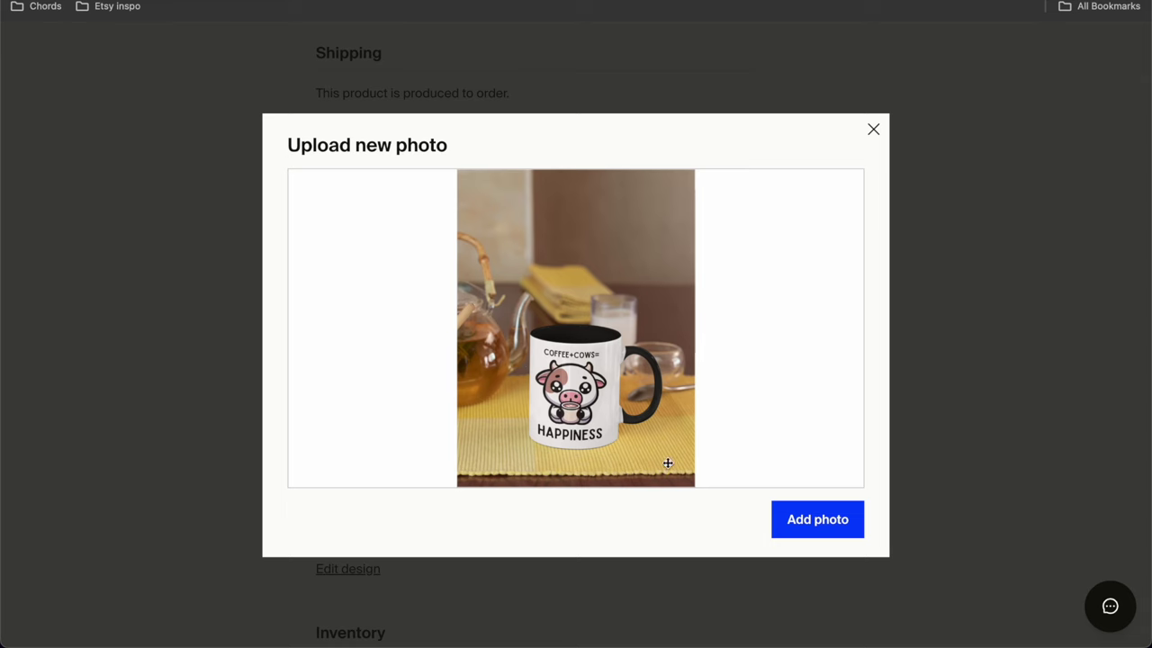
pyautogui.scroll(5, 594, 371)
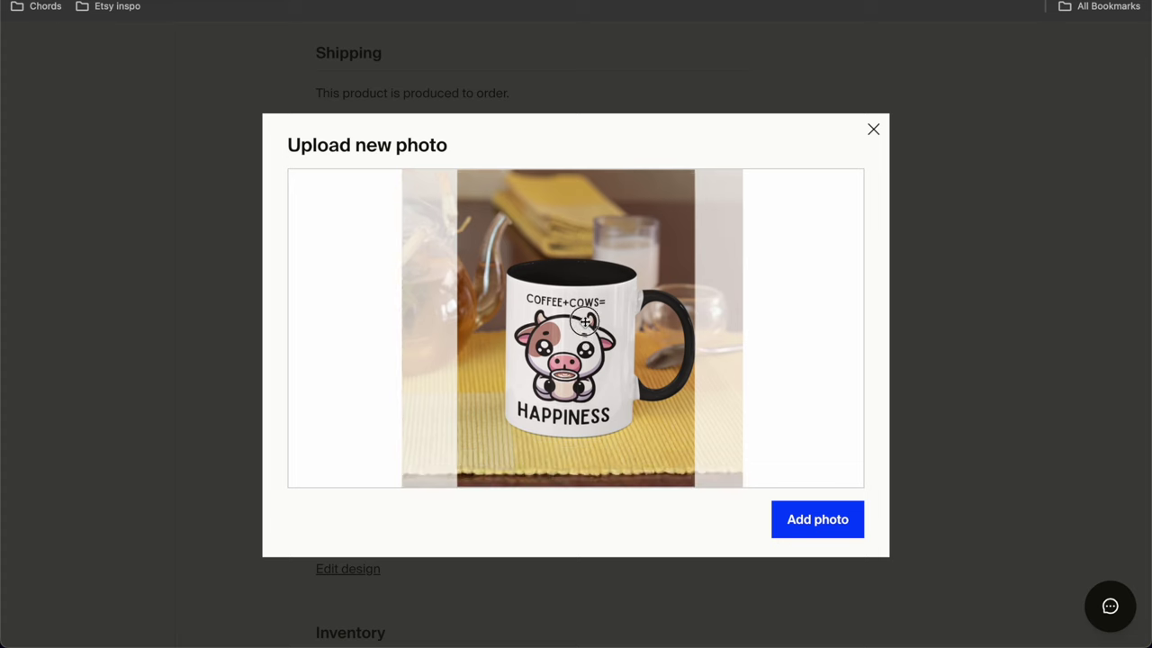
pyautogui.click(828, 516)
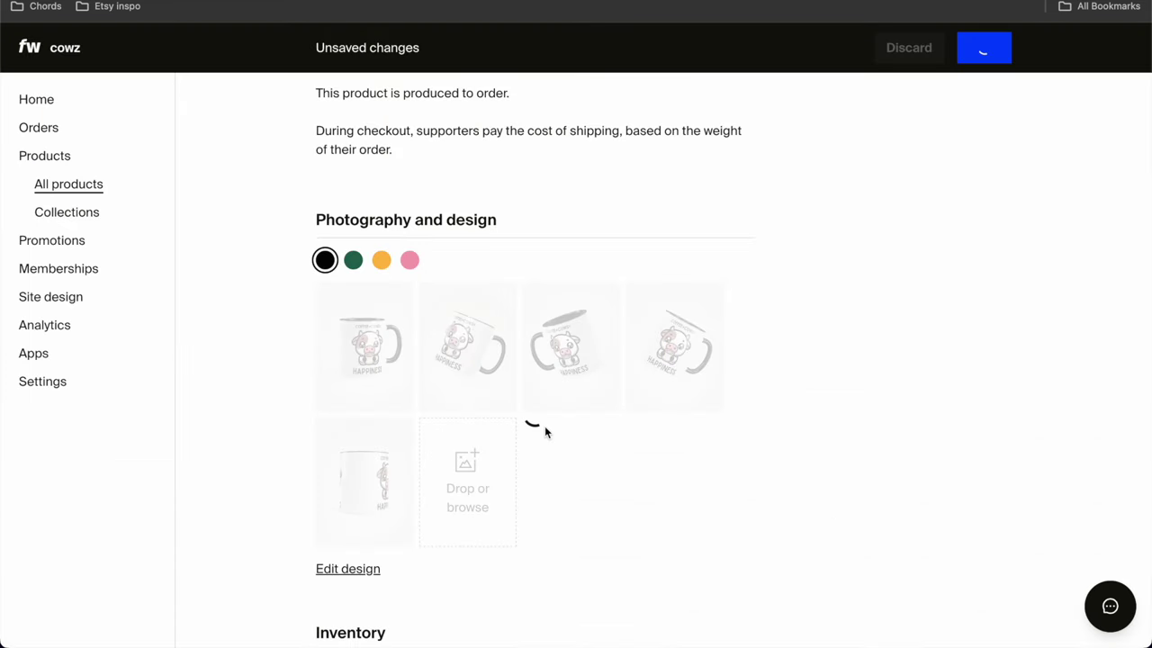
pyautogui.moveTo(467, 501); pyautogui.dragTo(376, 376)
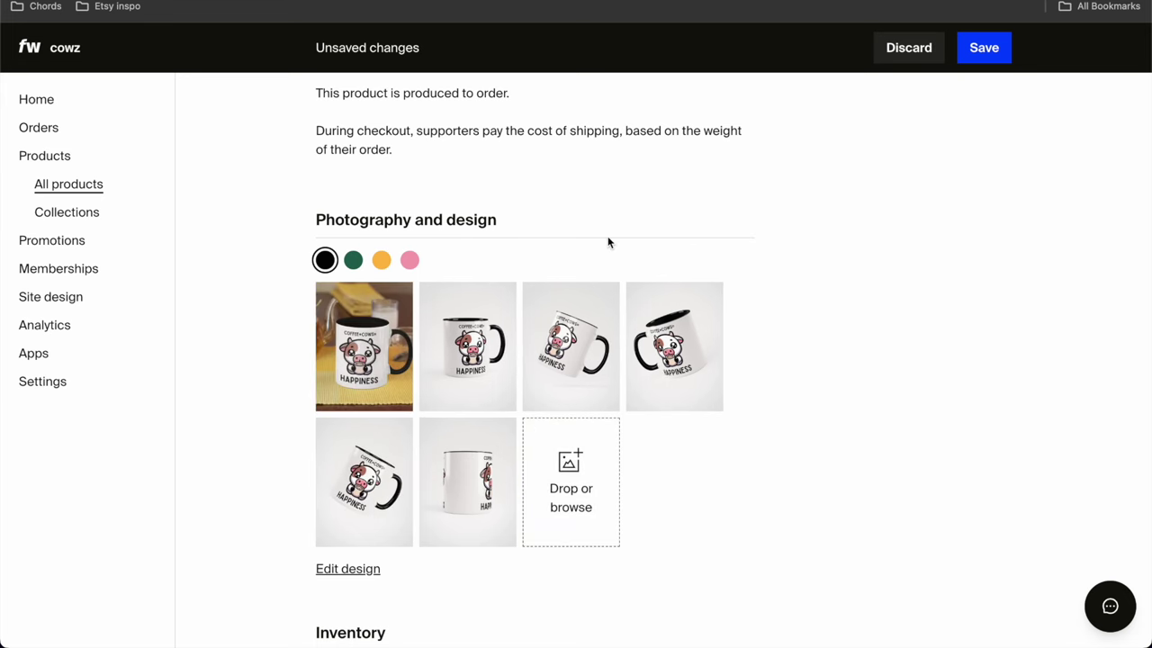
# Step: Check the photos of the green, yellow and pink mug variants, return to black, and save the product changes
pyautogui.click(353, 260)
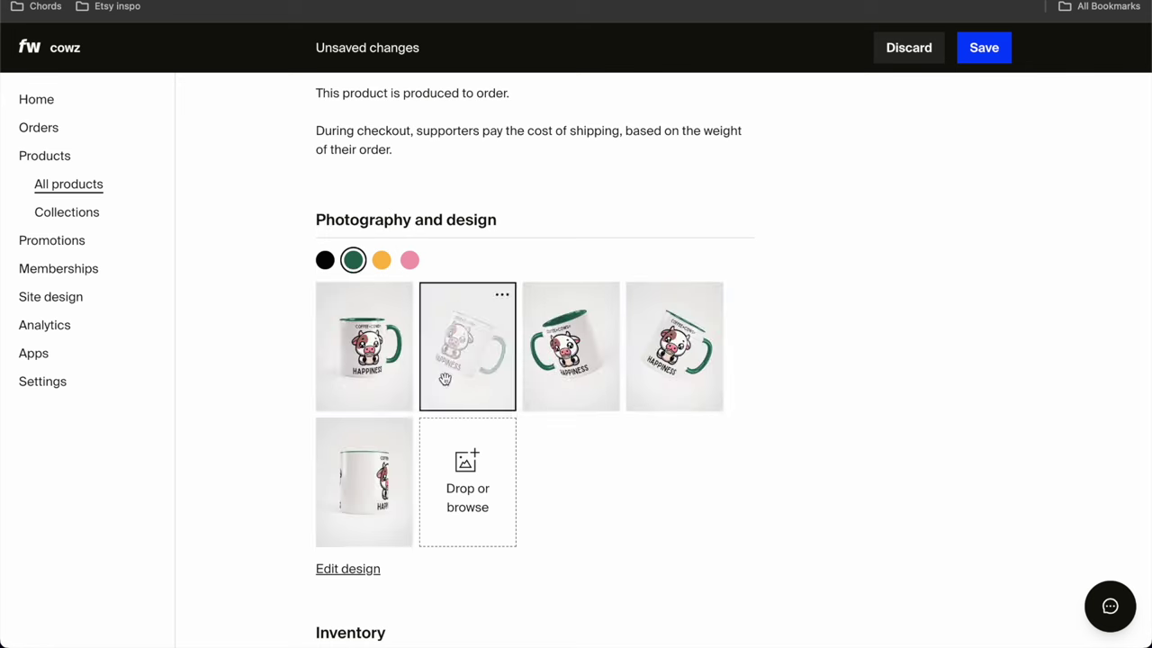
pyautogui.click(382, 260)
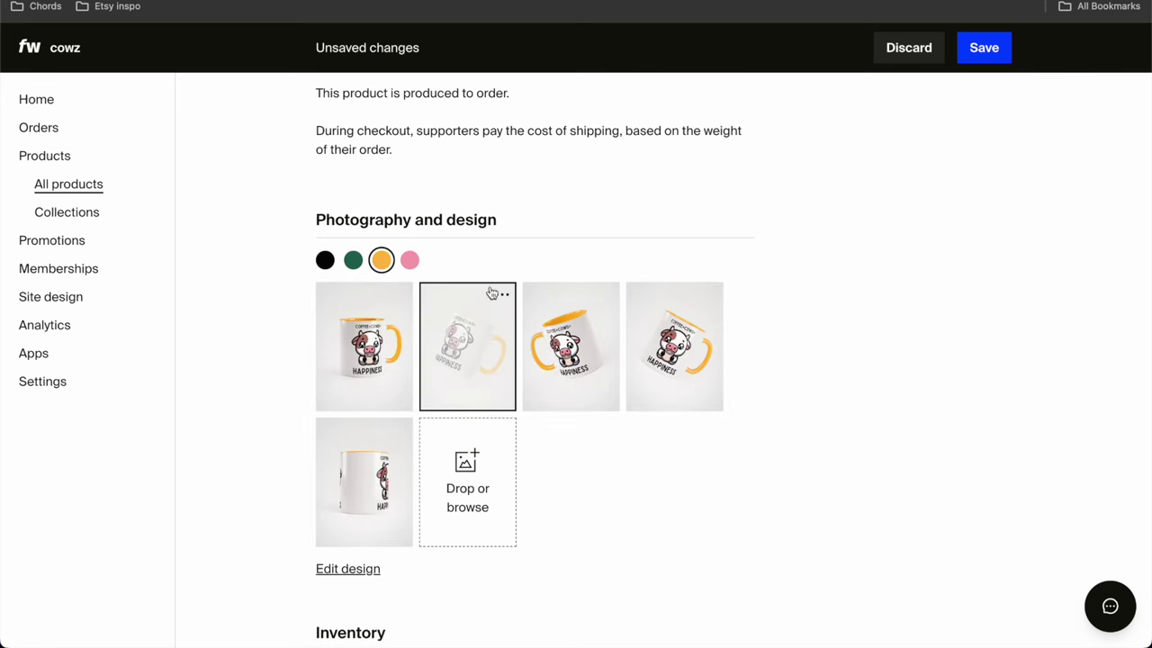
pyautogui.click(411, 261)
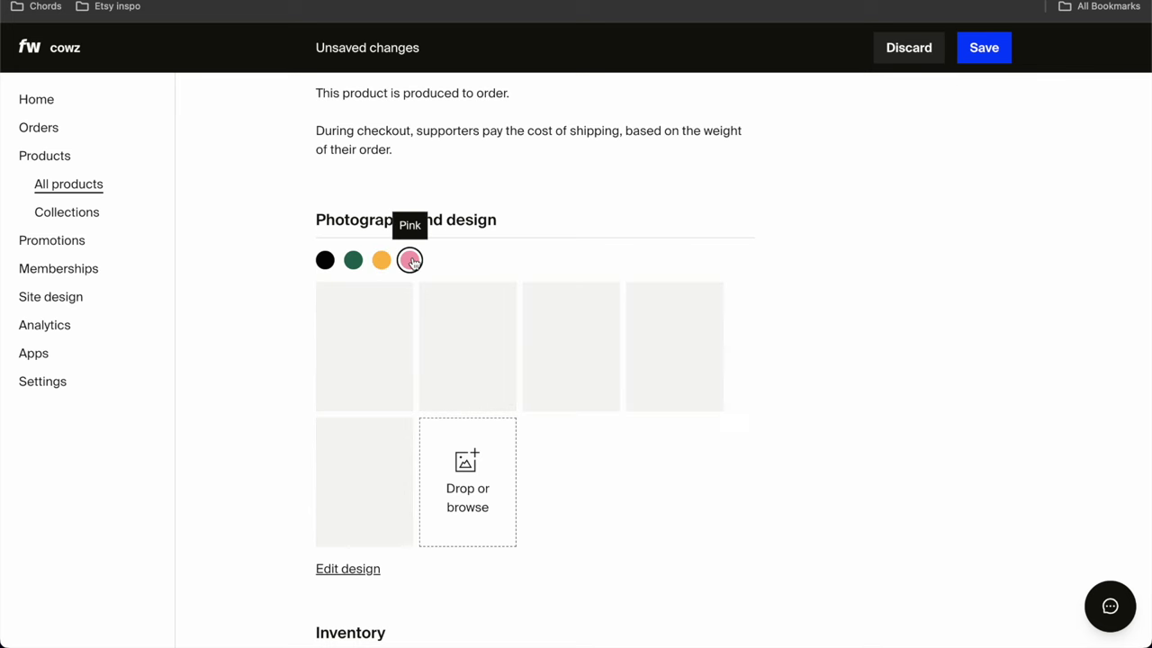
pyautogui.click(324, 260)
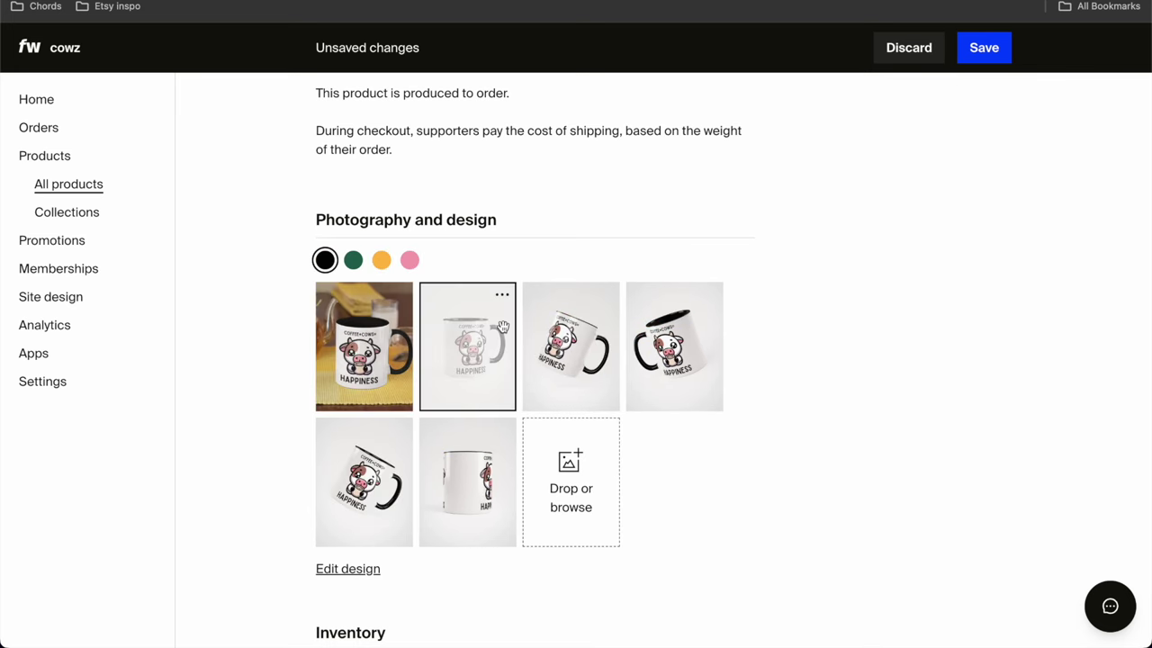
pyautogui.scroll(5, 533, 227)
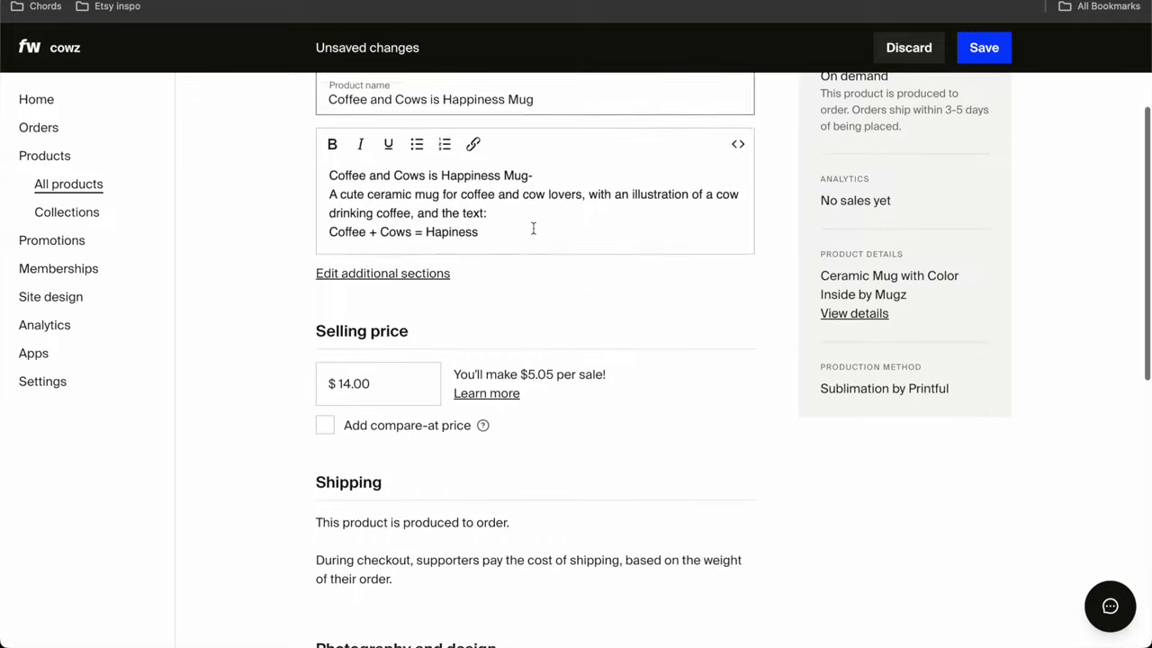
pyautogui.click(980, 52)
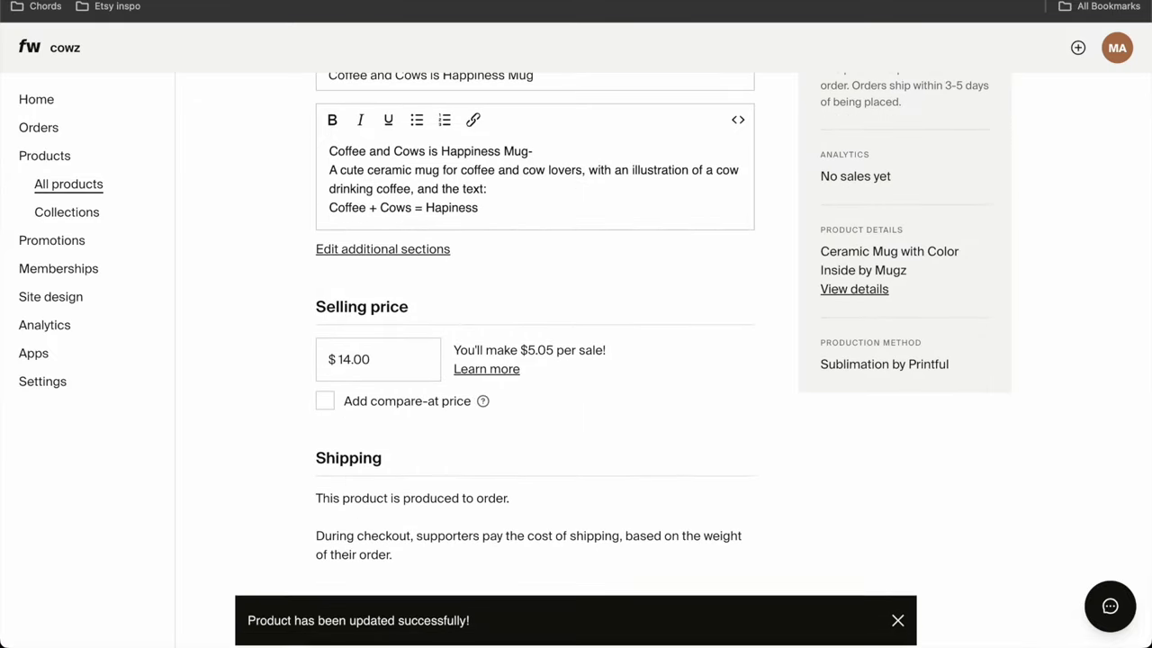
# Step: Copy the bulleted mug details from the Cowz Products Google Doc and return to the Fourthwall product editor
pyautogui.hotkey('ctrl', 'Tab')
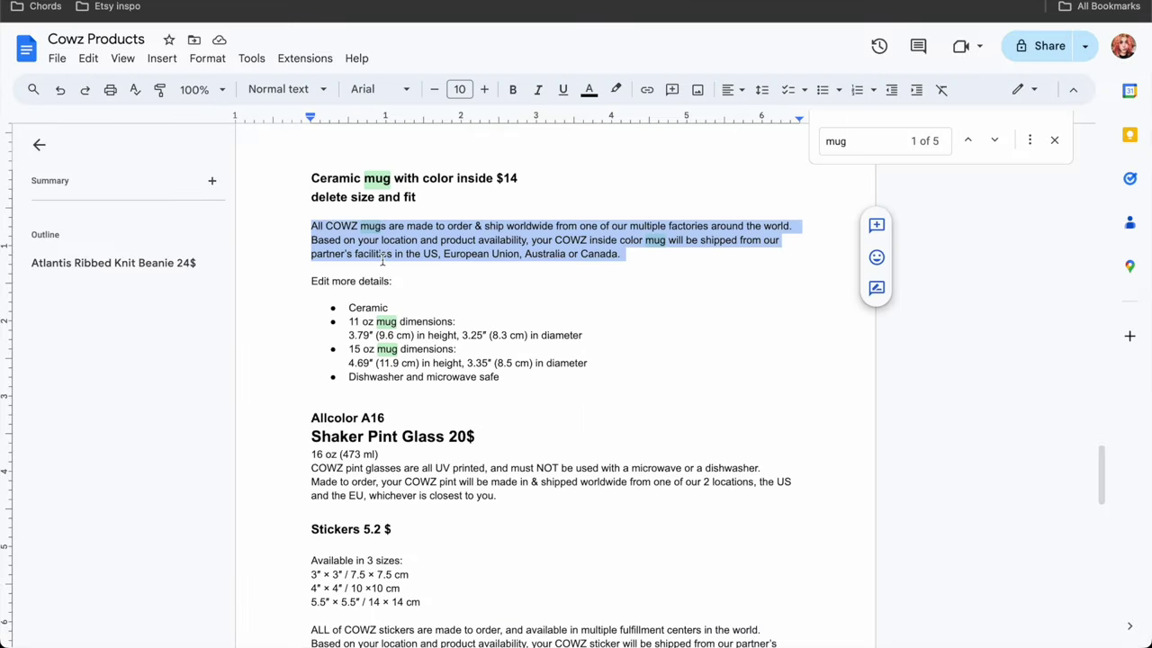
pyautogui.moveTo(510, 376); pyautogui.dragTo(340, 308)
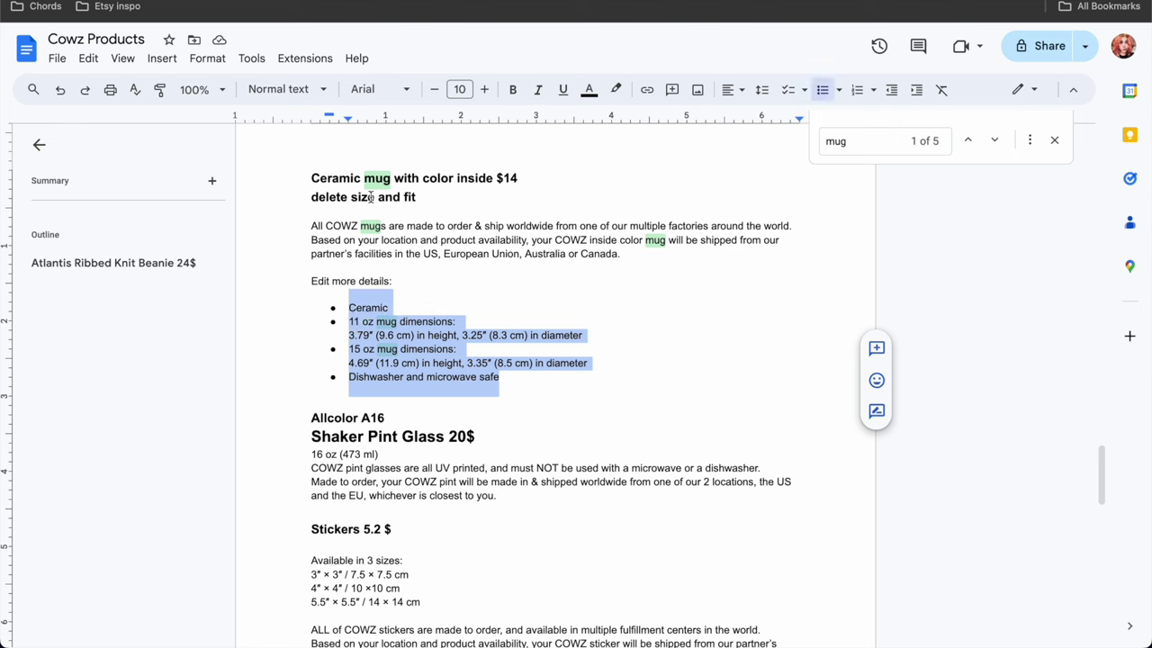
pyautogui.hotkey('ctrl', 'Tab')
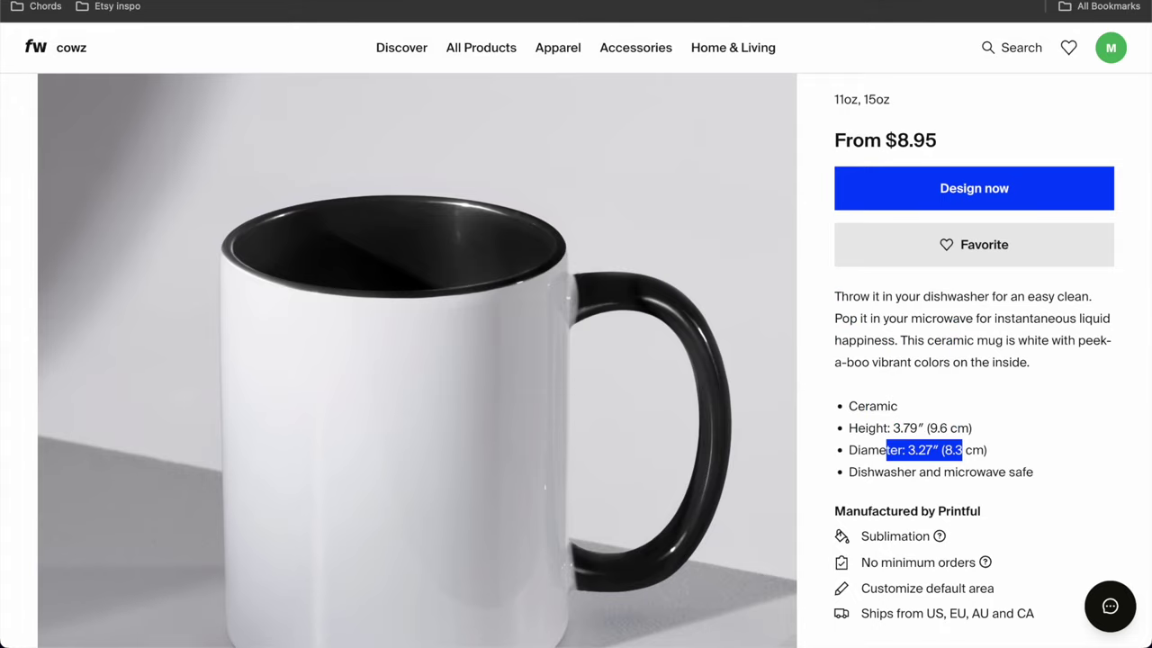
pyautogui.hotkey('ctrl', 'Tab')
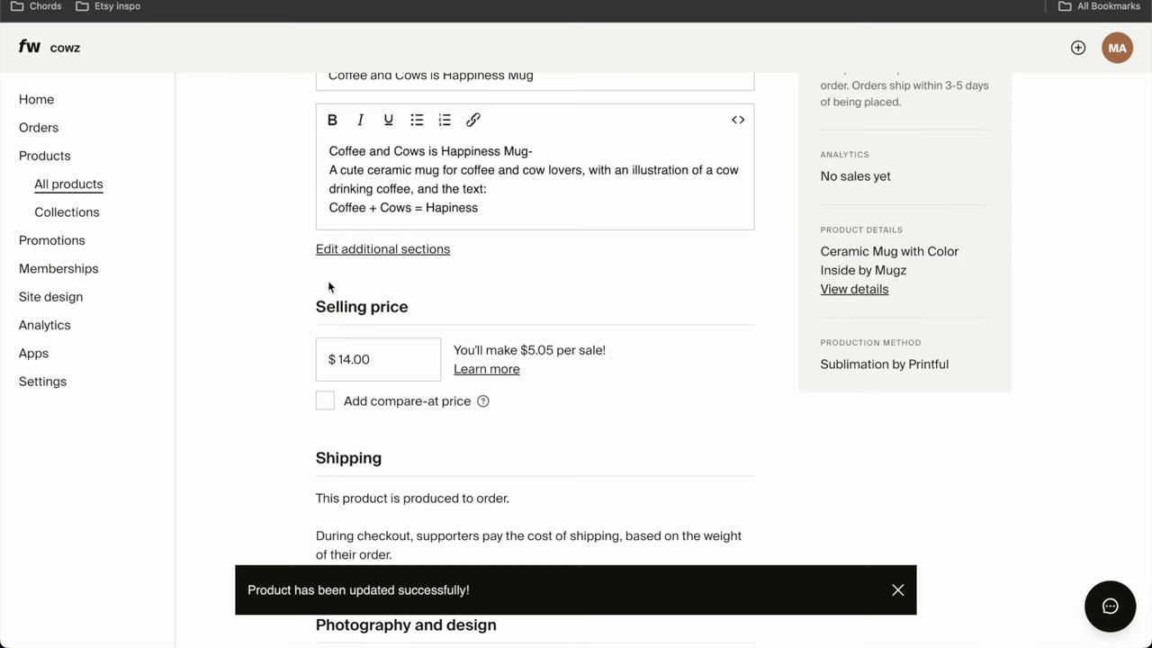
# Step: In the product's additional sections, replace the More details text with the copied mug details, leaving out the 15 oz dimensions
pyautogui.click(443, 257)
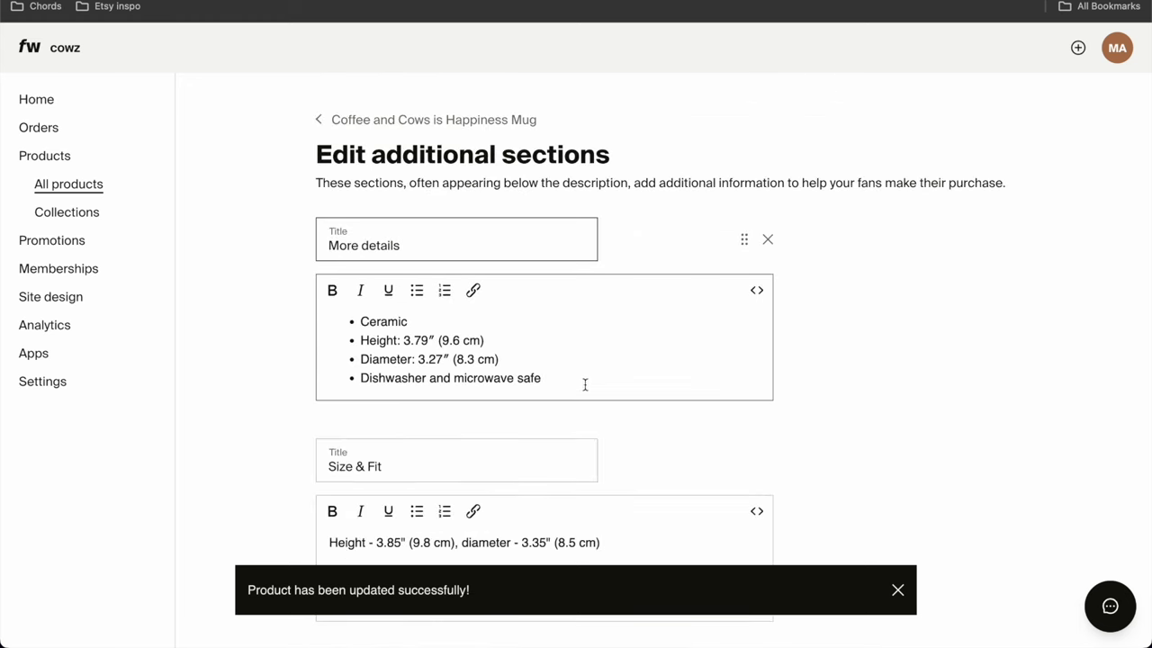
pyautogui.press('Tab')
pyautogui.scroll(-1, 504, 344)
pyautogui.moveTo(532, 342); pyautogui.dragTo(312, 262)
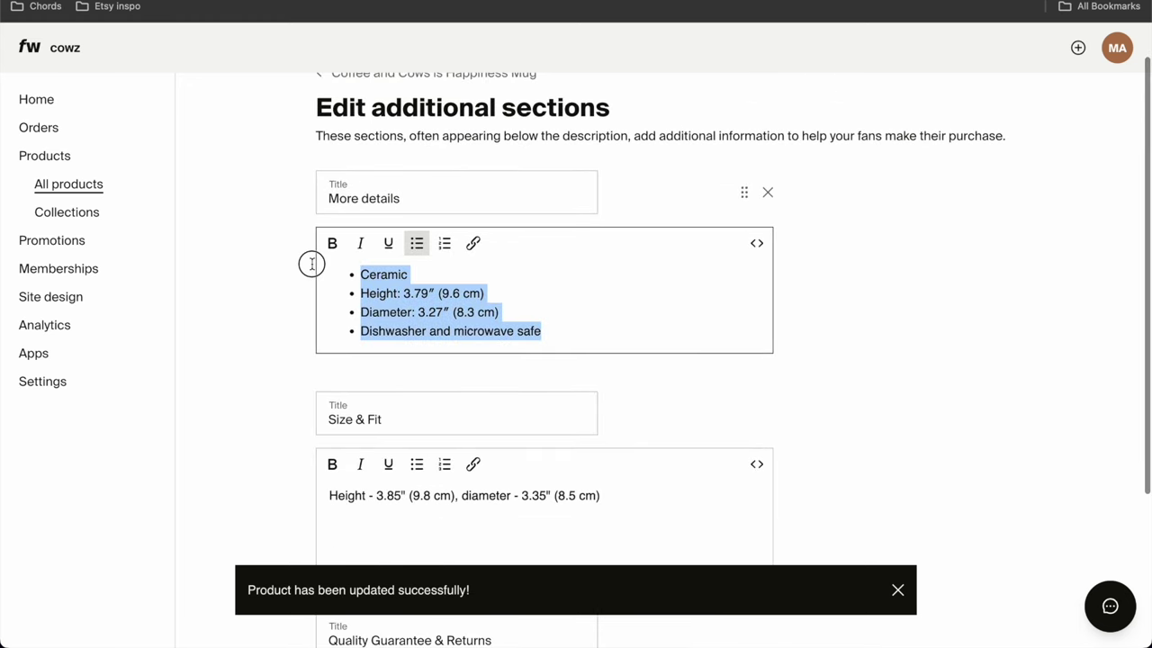
pyautogui.hotkey('ctrl', 'v')
pyautogui.moveTo(684, 303); pyautogui.dragTo(393, 278)
pyautogui.write('3.79″ (9.6 cm) in height, 3.25″ (8.3 cm) in diameter')
pyautogui.press('BackSpace')
pyautogui.scroll(1, 432, 313)
# Step: Remove the bullet formatting from the More details text and delete the surplus blank lines
pyautogui.click(391, 279)
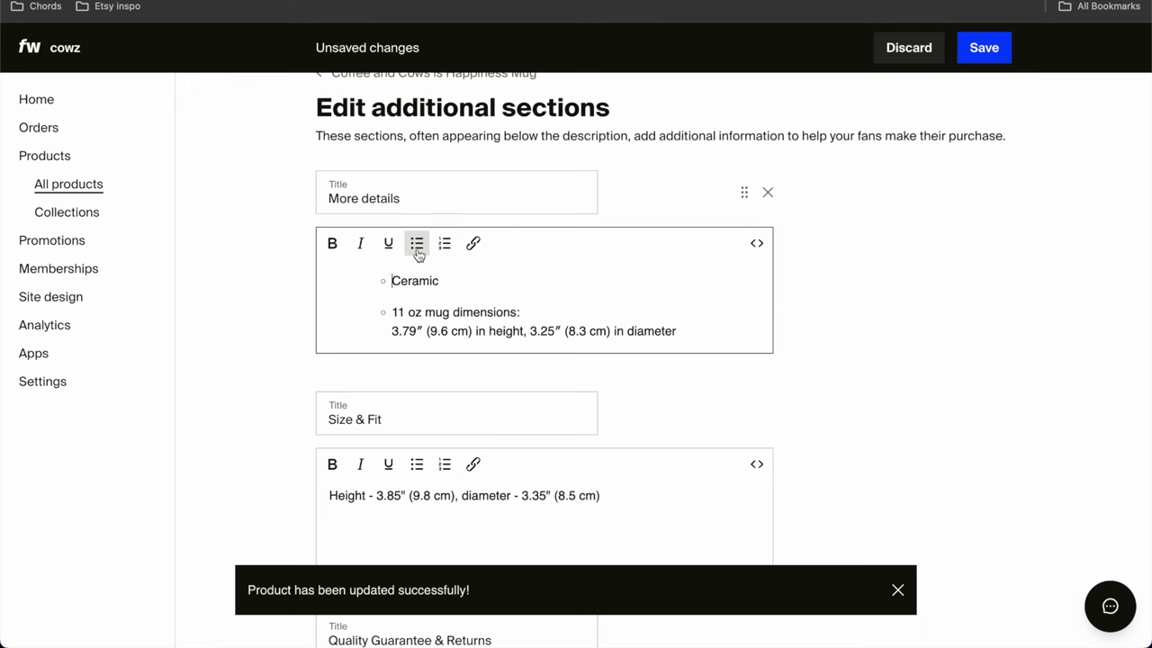
pyautogui.click(416, 252)
pyautogui.hotkey('ctrl', 'a')
pyautogui.click(417, 243)
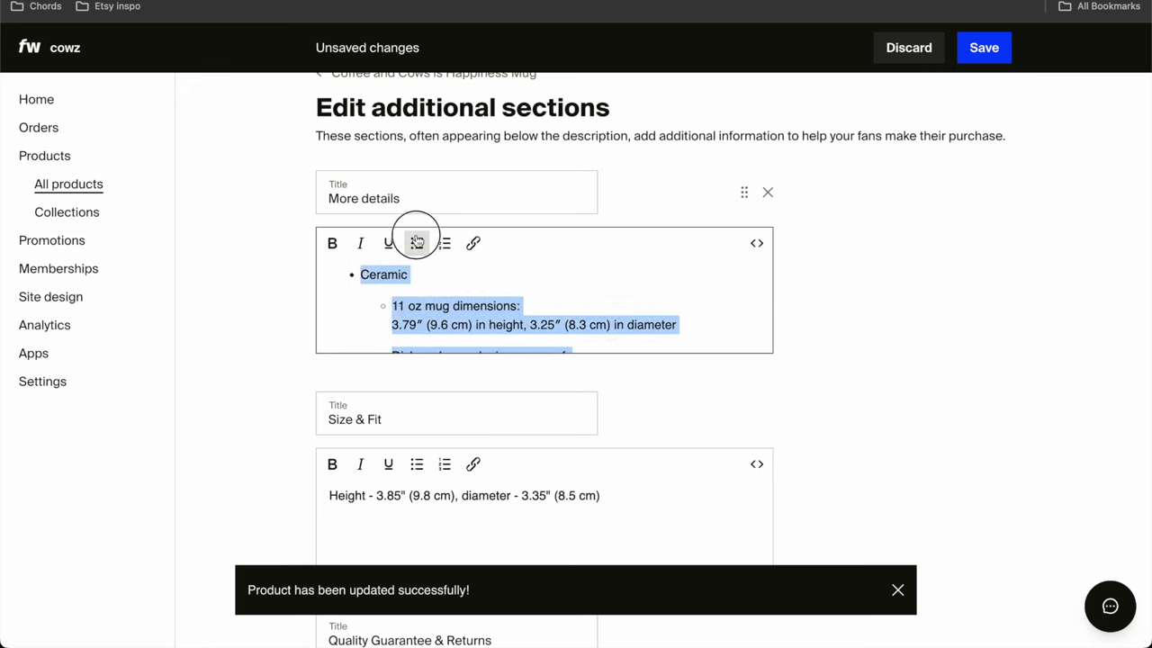
pyautogui.click(417, 243)
pyautogui.click(406, 285)
pyautogui.scroll(-2, 407, 286)
pyautogui.click(381, 329)
pyautogui.press('BackSpace')
pyautogui.press('BackSpace')
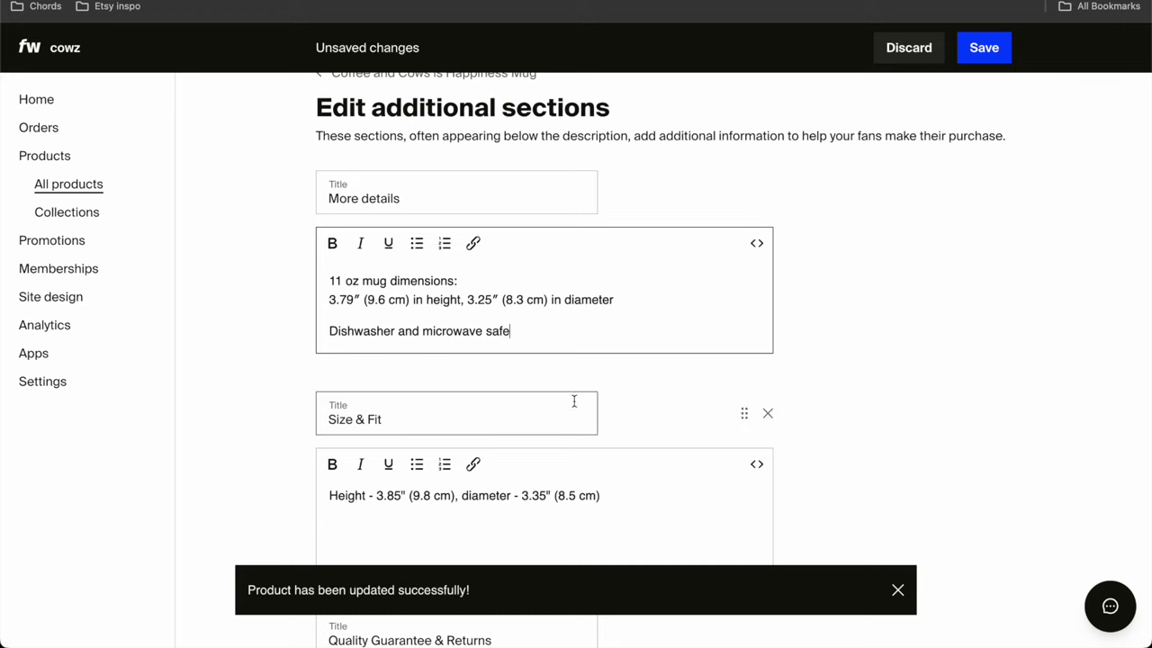
# Step: Delete the Size & Fit section and save the additional sections
pyautogui.click(767, 414)
pyautogui.click(693, 382)
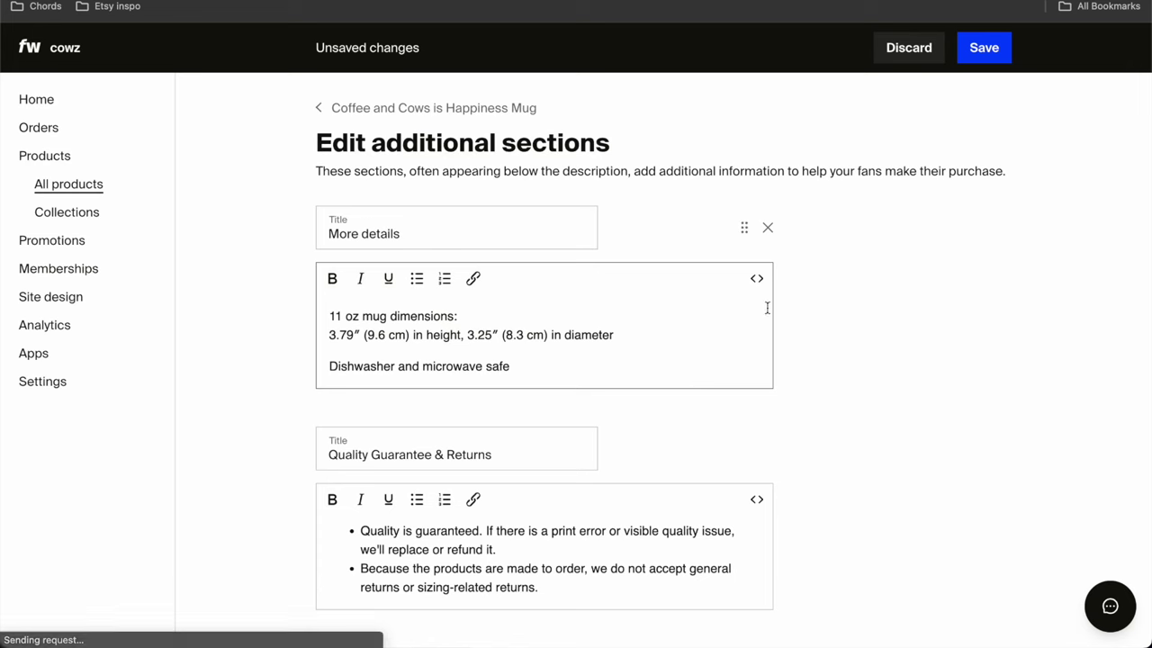
pyautogui.click(976, 52)
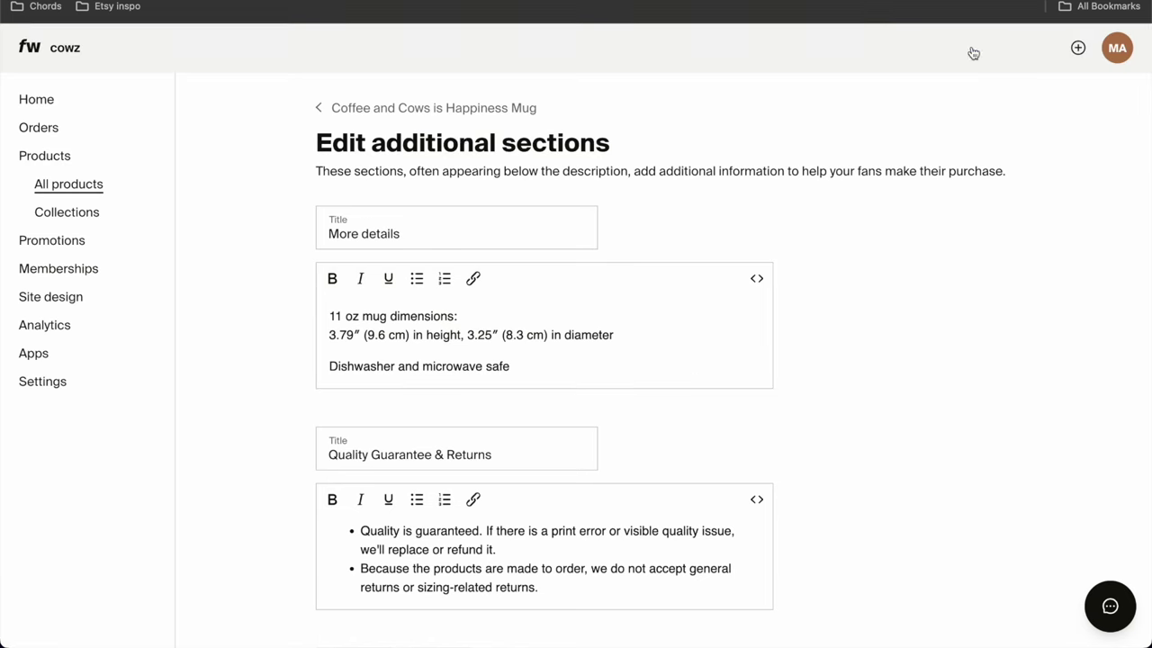
# Step: Open the mug's live store page and review its photos, description, color options and additional sections
pyautogui.click(449, 109)
pyautogui.click(447, 191)
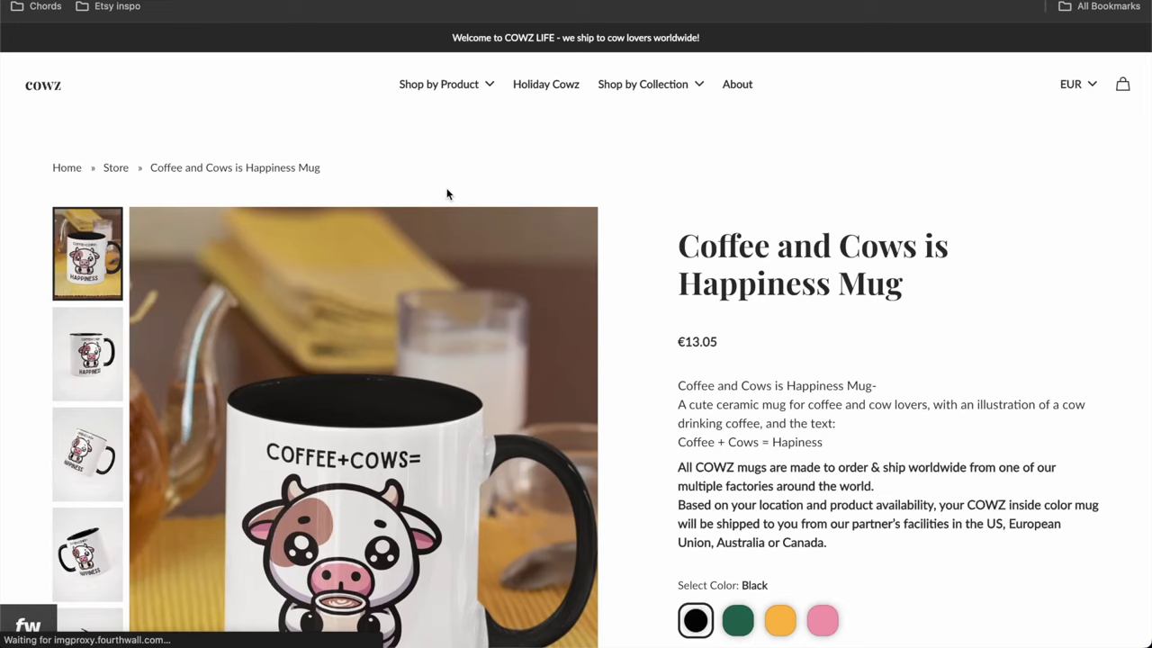
pyautogui.scroll(-4, 635, 275)
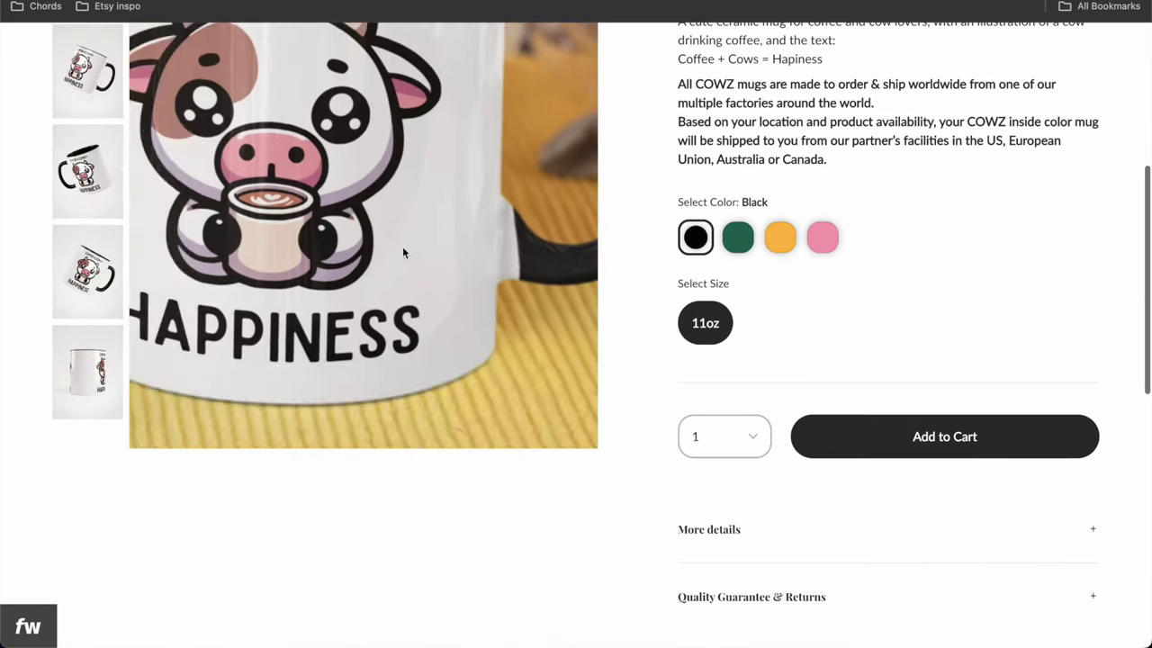
pyautogui.scroll(2, 605, 364)
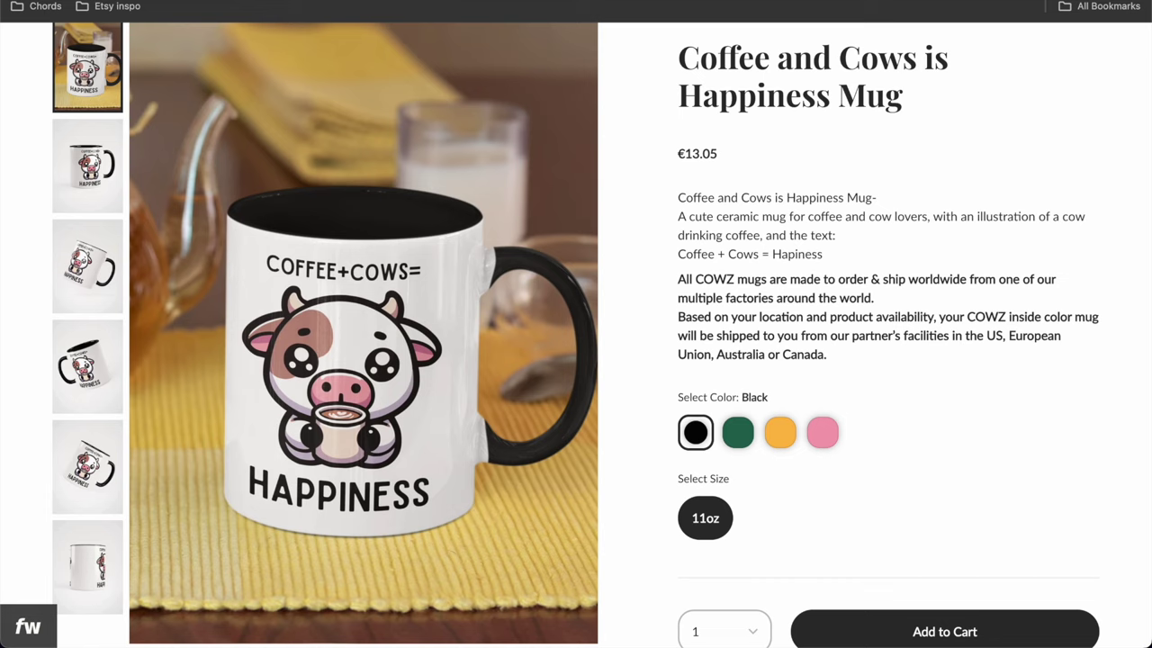
pyautogui.click(396, 2)
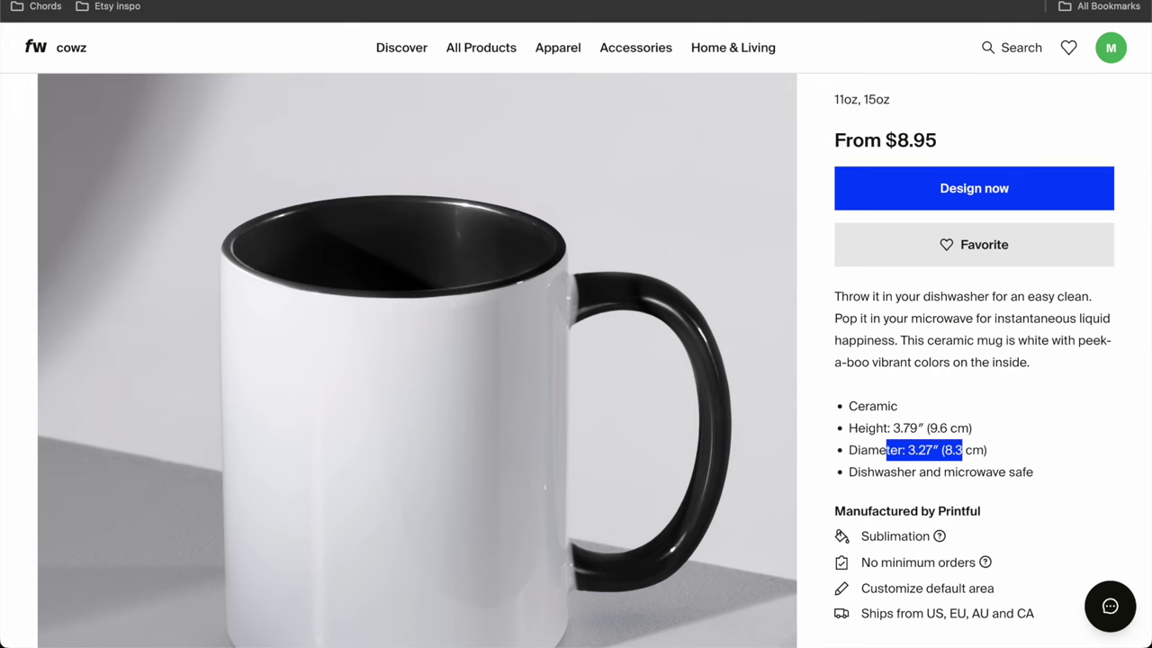
# Step: Return to the product catalog and open the T-Shirts category under Apparel
pyautogui.hotkey('ctrl', 'shift', 'Tab')
pyautogui.hotkey('ctrl', 'Tab')
pyautogui.hotkey('ctrl', 'Tab')
pyautogui.hotkey('ctrl', 'Tab')
pyautogui.hotkey('ctrl', 'Tab')
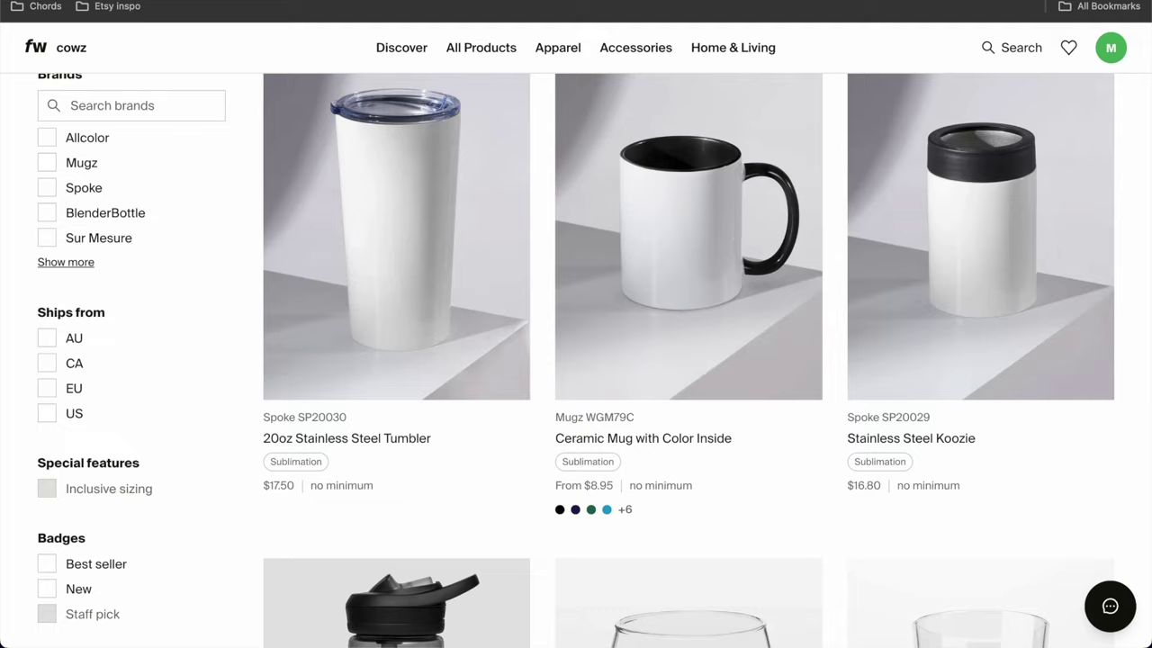
pyautogui.scroll(12, 104, 241)
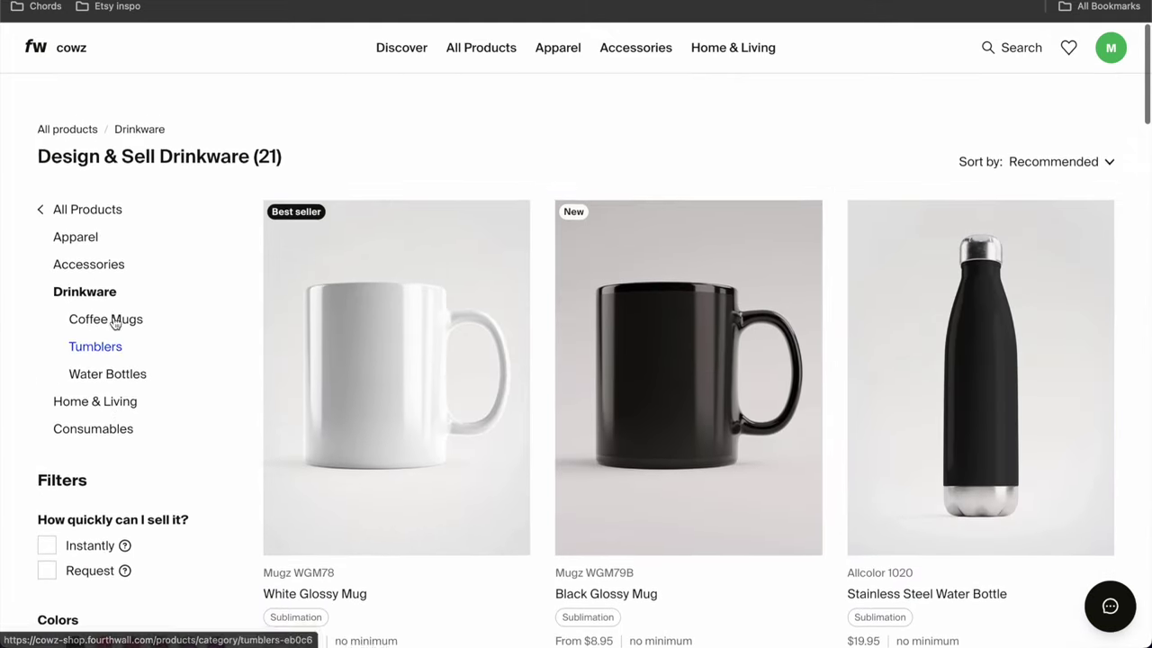
pyautogui.click(77, 228)
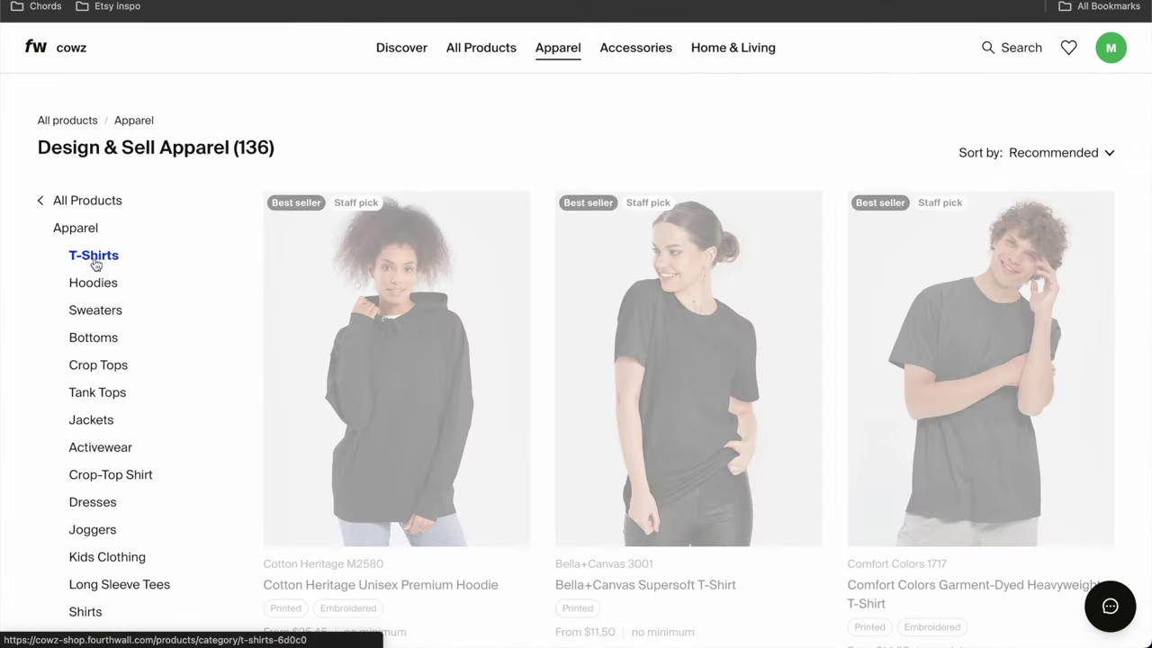
pyautogui.click(93, 258)
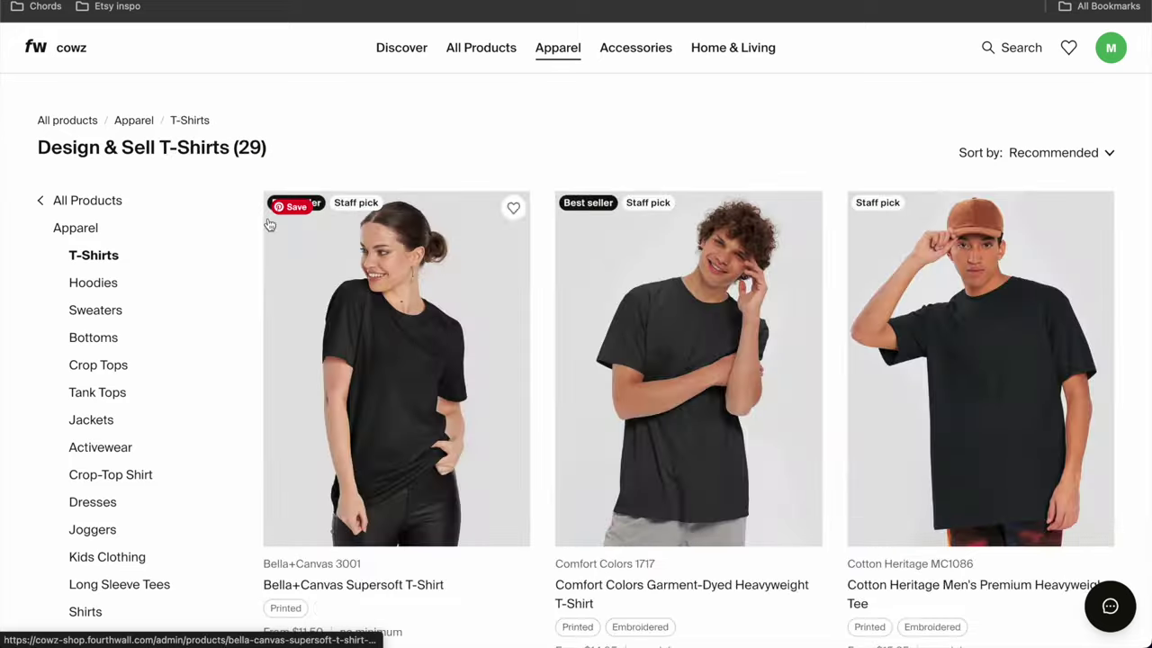
# Step: Filter the T-shirts to products that ship from the EU and look through the matching shirts
pyautogui.scroll(-3, 158, 233)
pyautogui.scroll(-15, 158, 233)
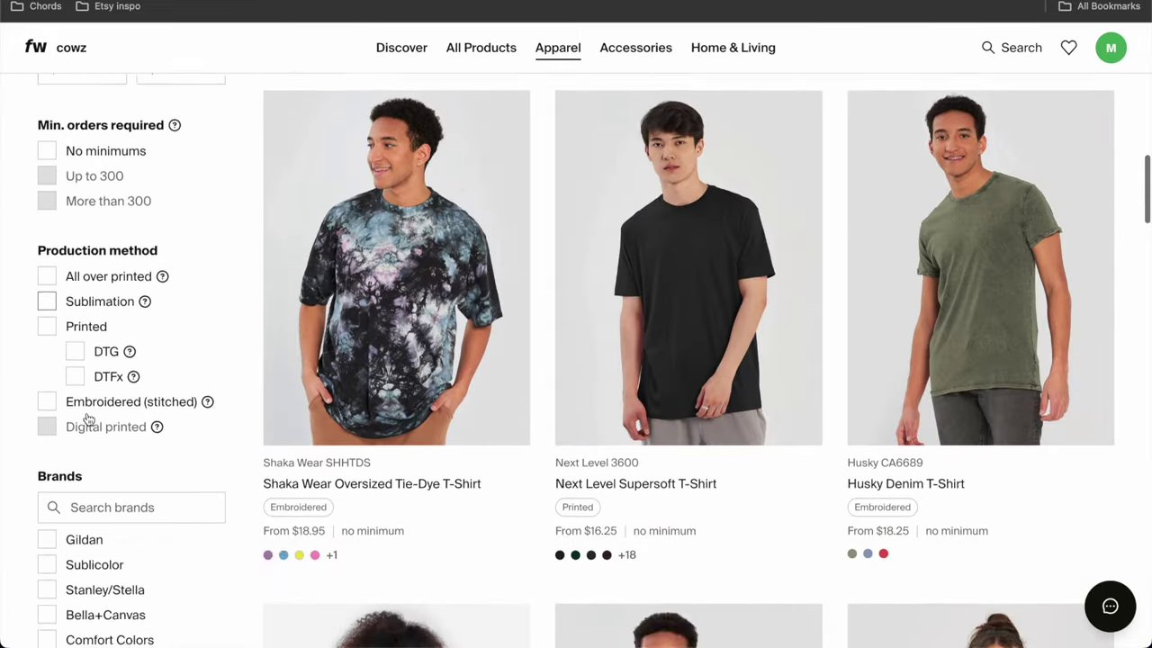
pyautogui.scroll(-5, 88, 419)
pyautogui.click(47, 484)
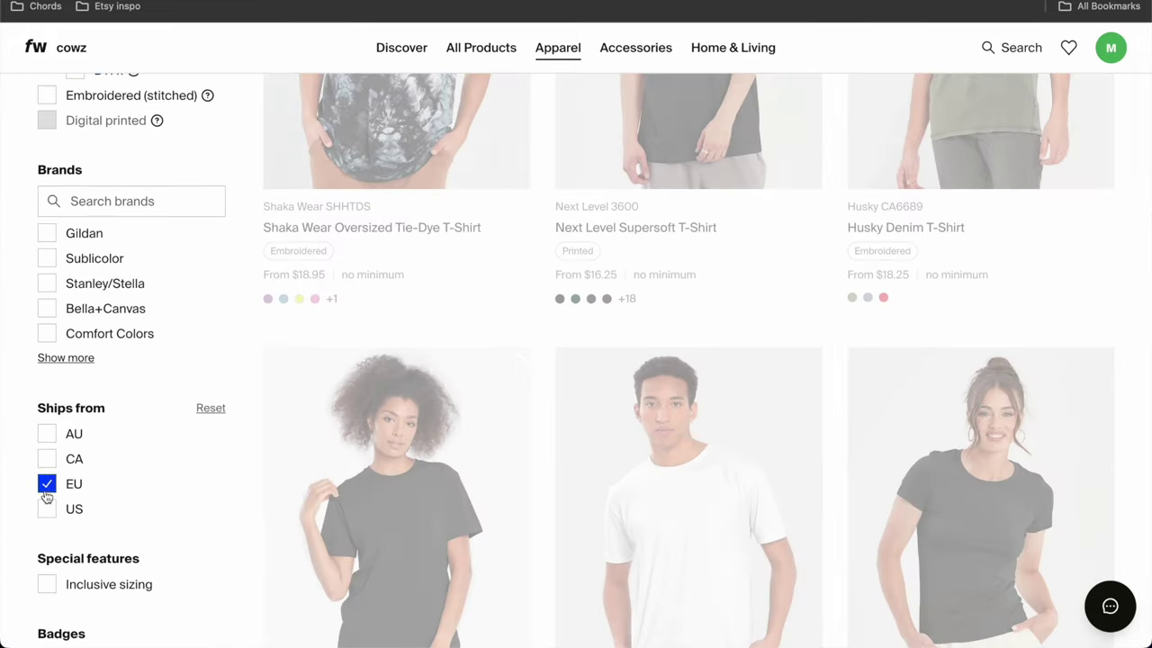
pyautogui.scroll(-5, 648, 288)
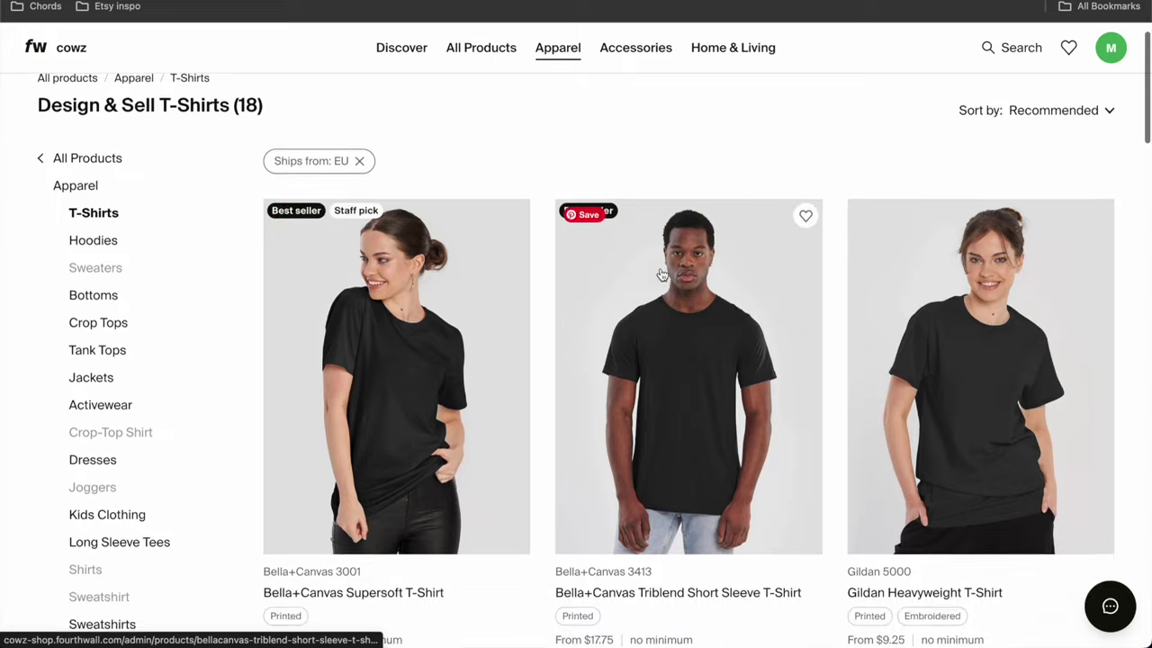
pyautogui.scroll(-4, 900, 276)
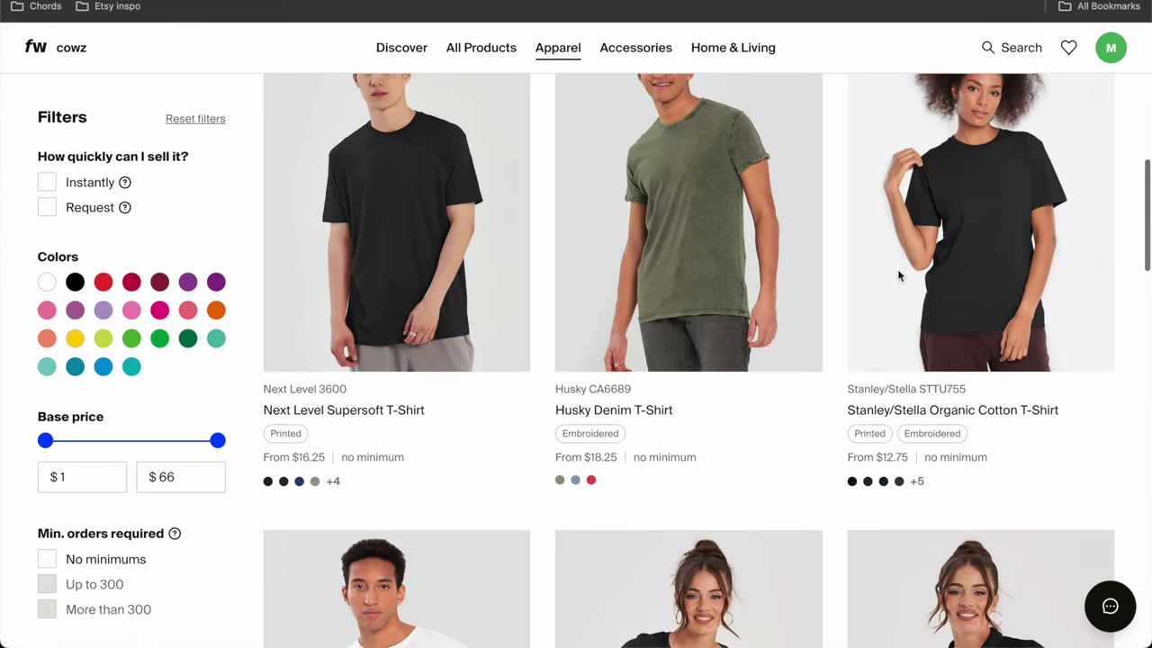
pyautogui.scroll(-5, 900, 276)
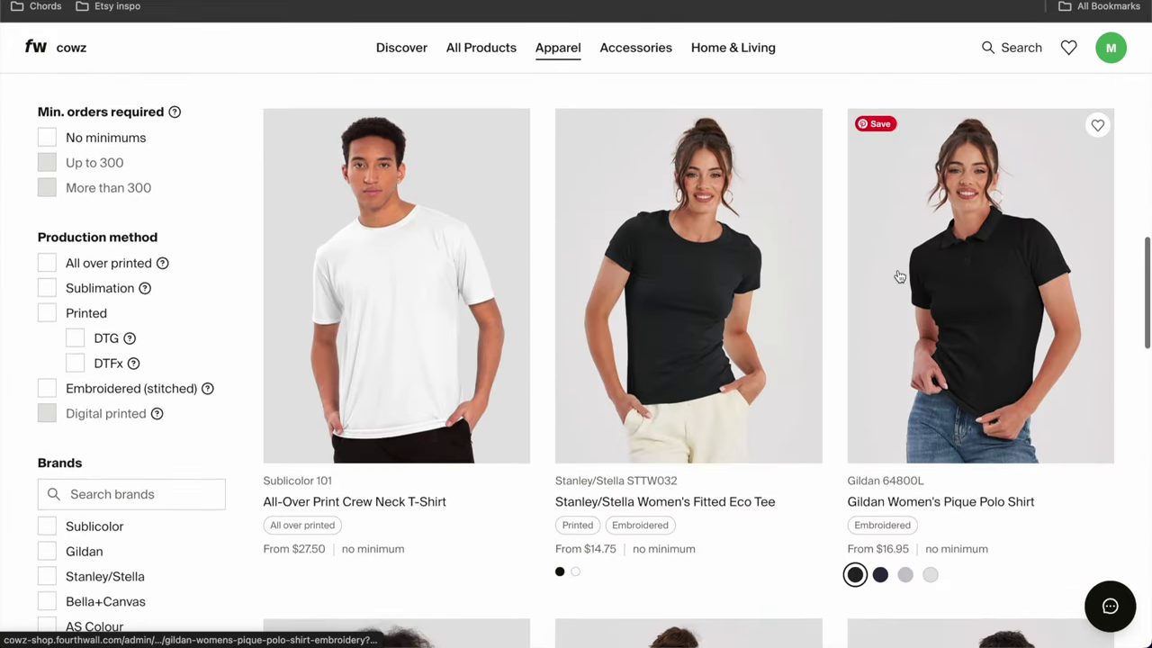
# Step: Find the Bella+Canvas Women's Supersoft Relaxed-fit T-Shirt in the apparel catalogue and start designing it in White
pyautogui.scroll(-4, 900, 277)
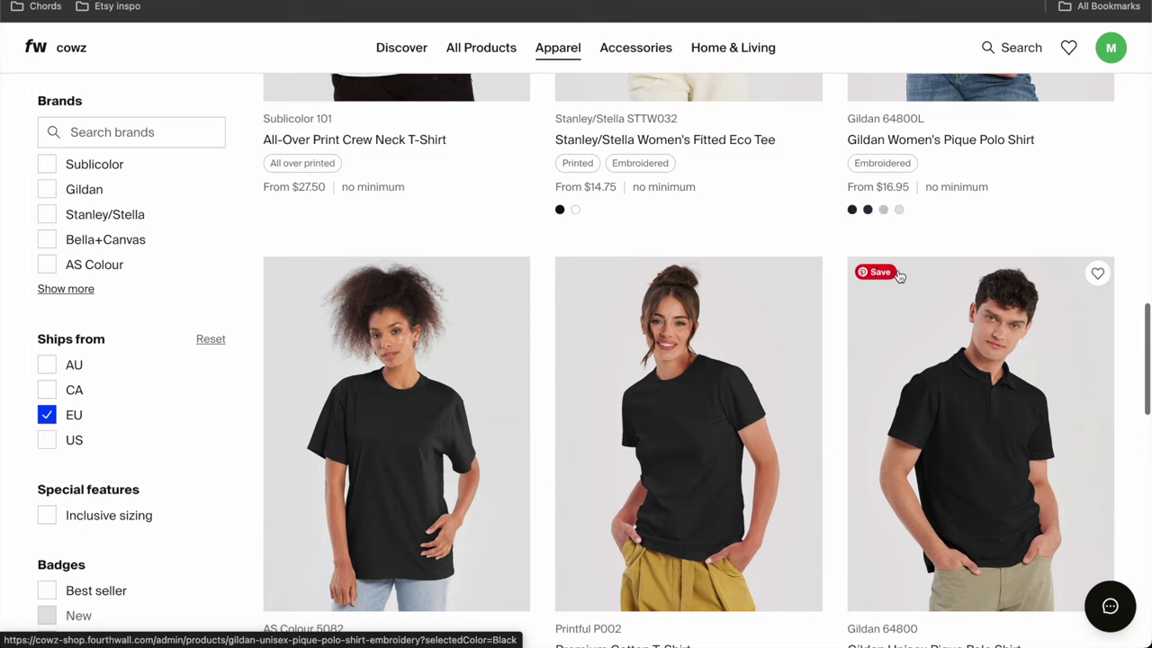
pyautogui.scroll(-3, 900, 276)
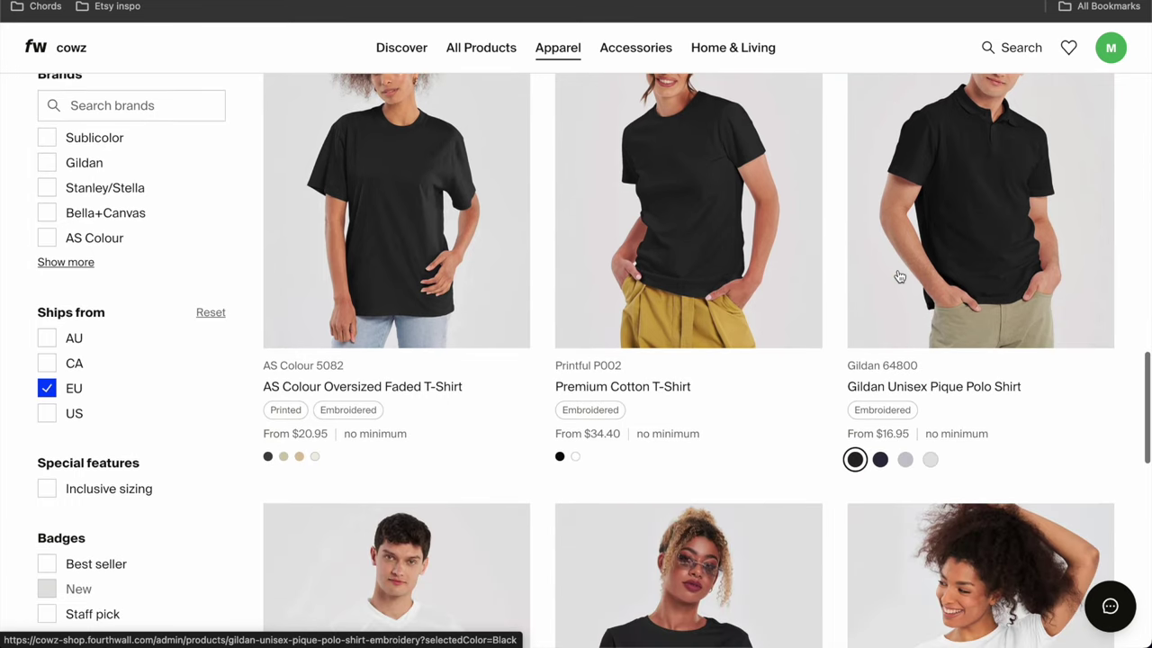
pyautogui.scroll(-1, 900, 276)
pyautogui.scroll(-4, 898, 270)
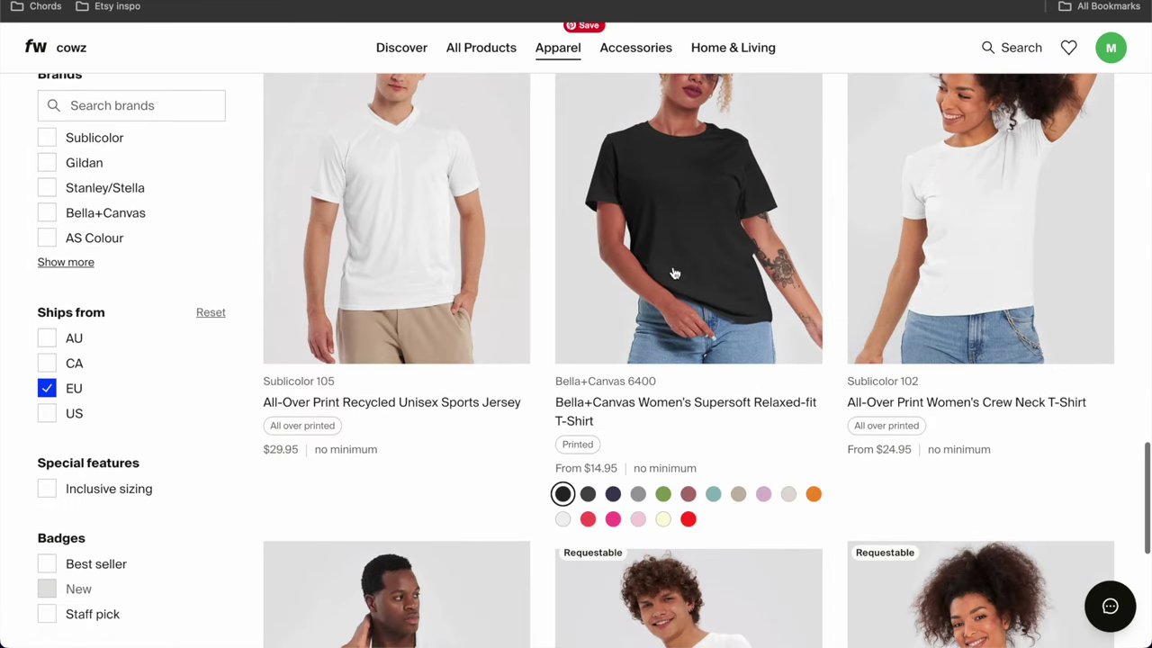
pyautogui.moveTo(292, 36)
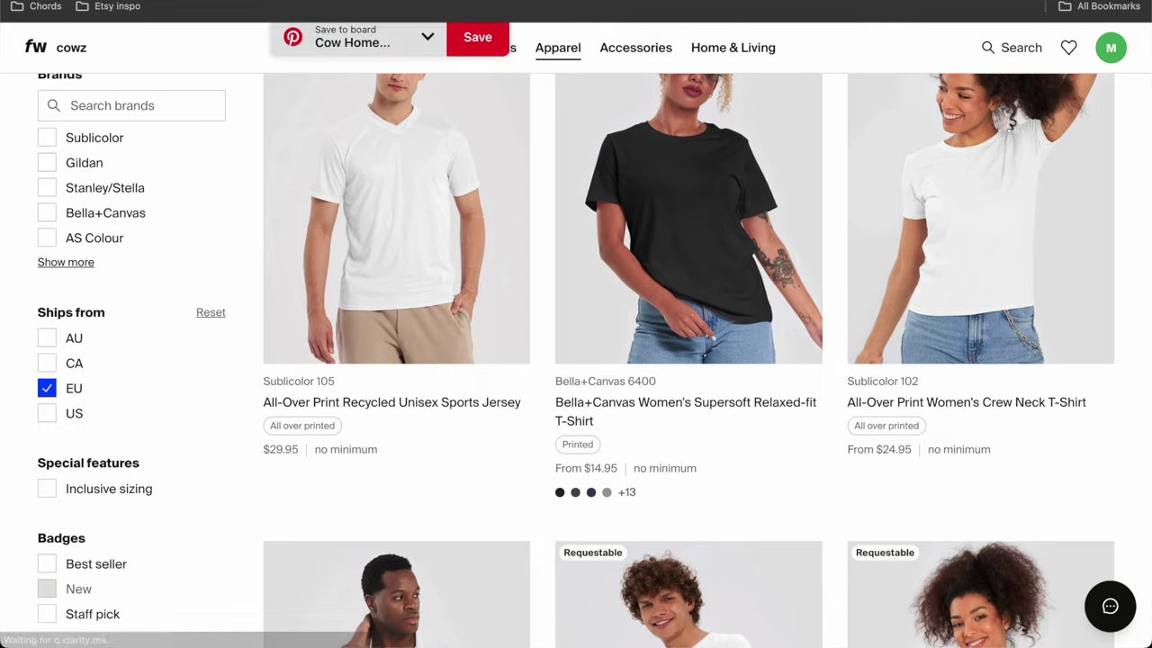
pyautogui.click(689, 216)
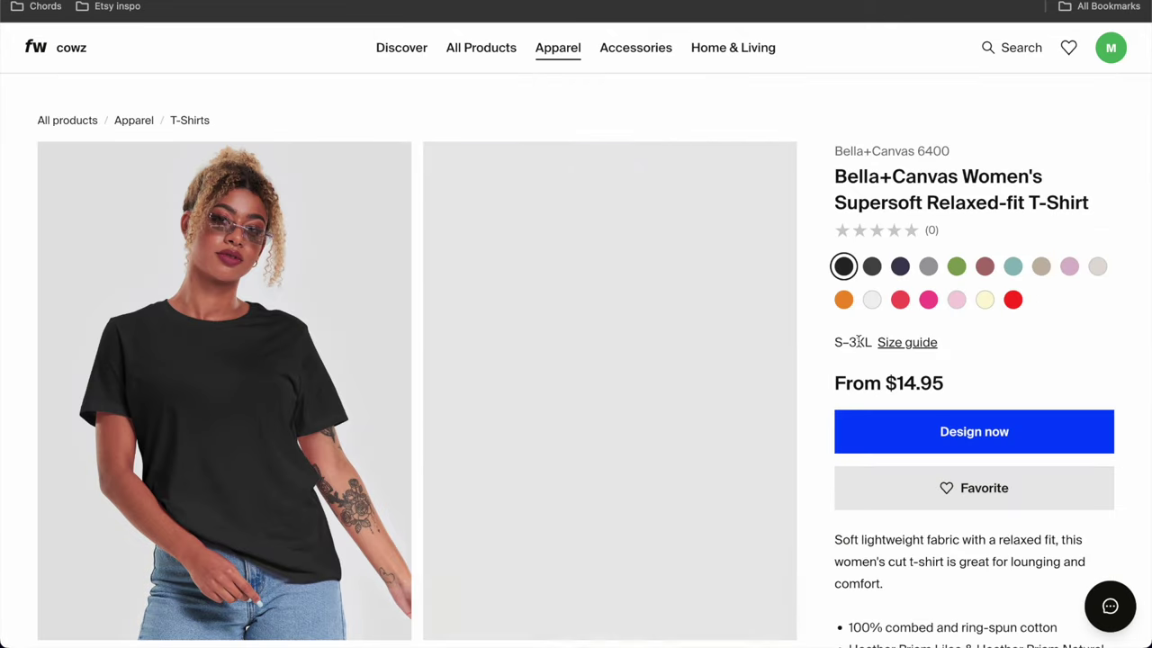
pyautogui.click(872, 300)
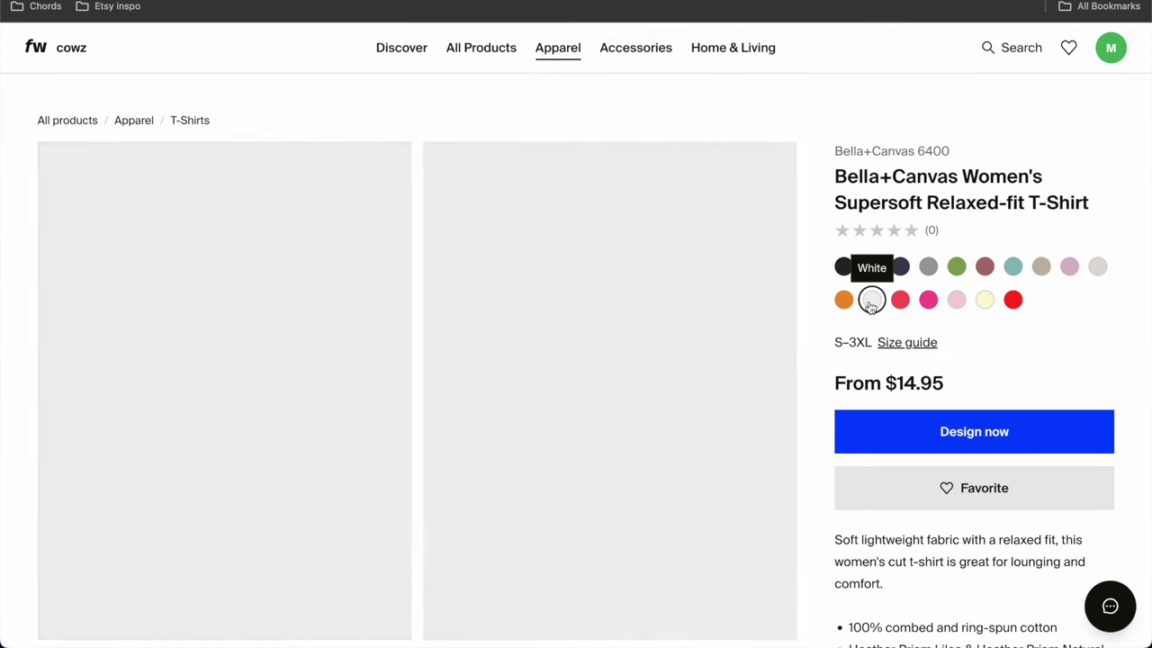
pyautogui.click(981, 427)
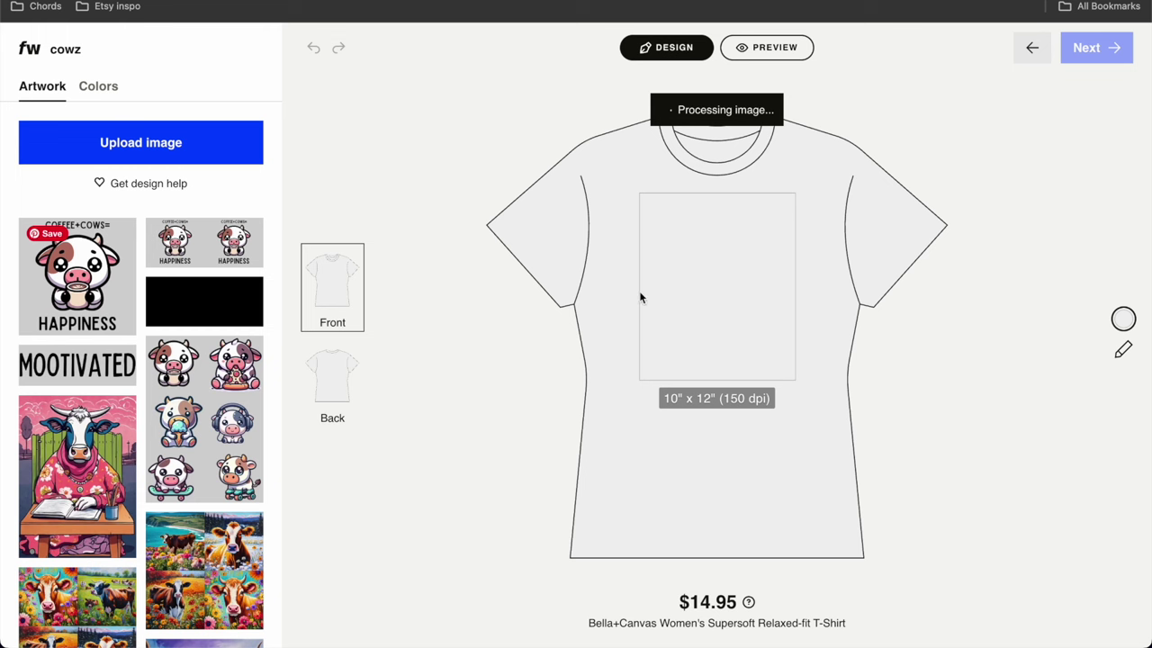
# Step: Enlarge the Coffee+Cows=Happiness artwork on the shirt front to about 11.76" x 11.76" and preview the design
pyautogui.click(725, 296)
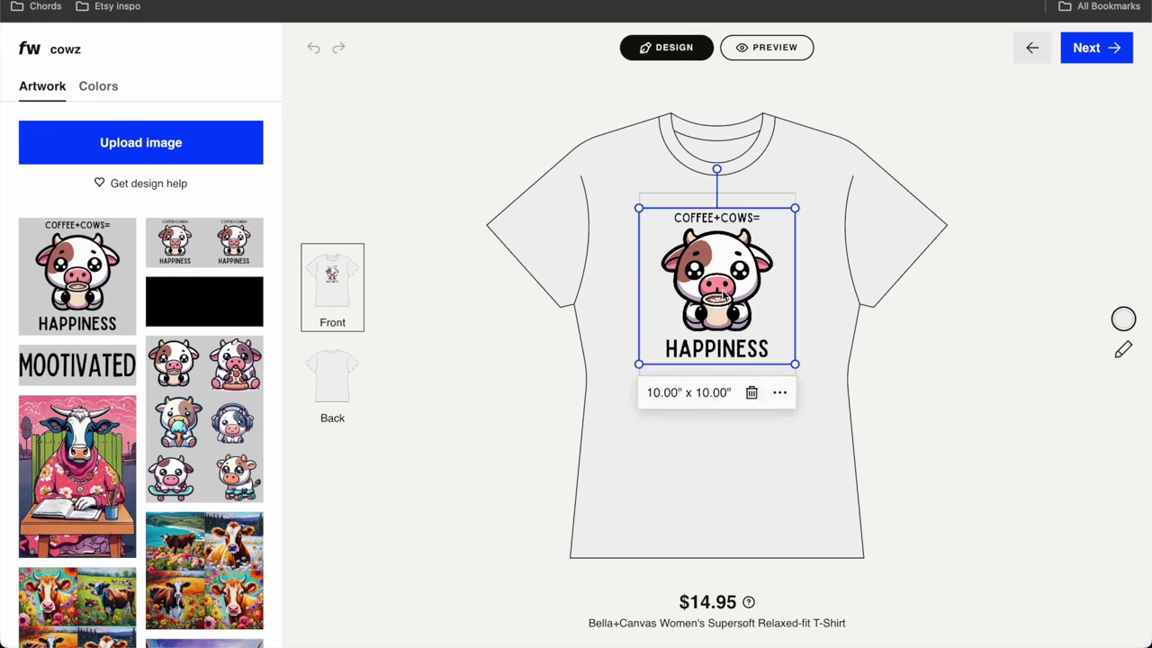
pyautogui.moveTo(796, 363); pyautogui.dragTo(810, 383)
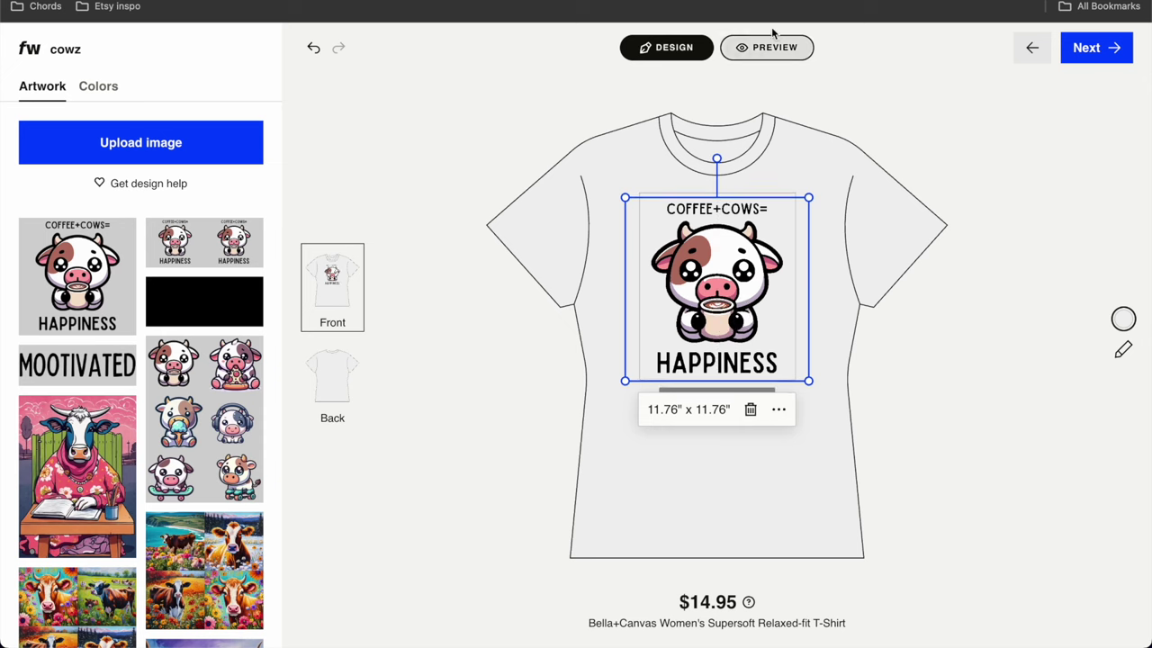
pyautogui.click(741, 45)
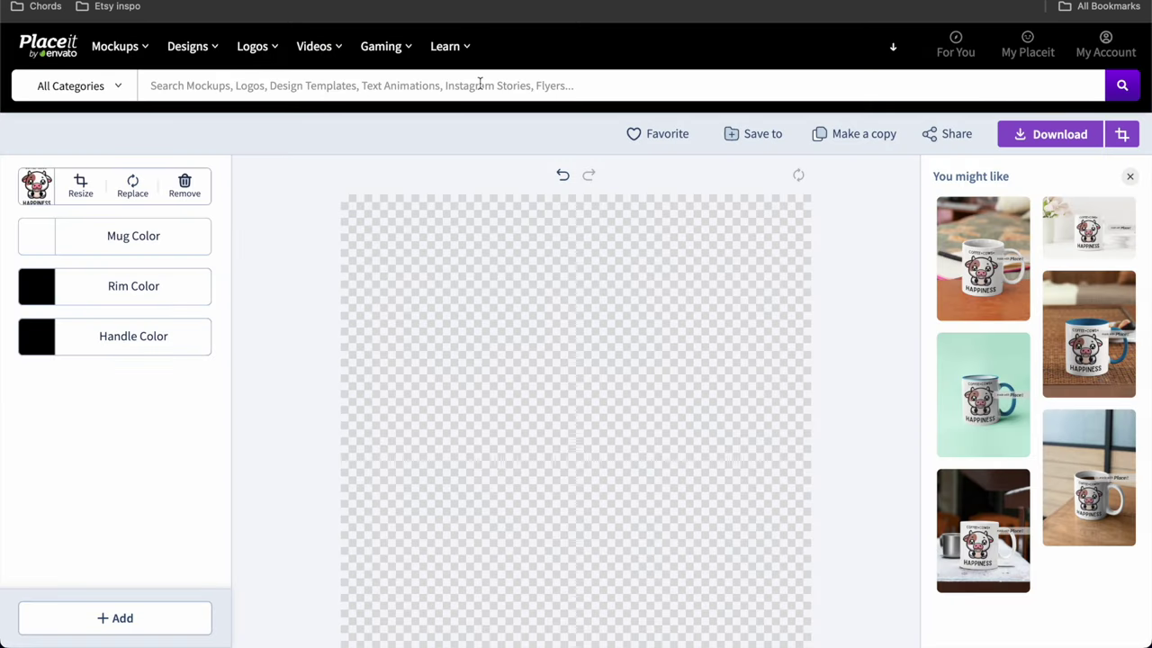
# Step: Switch to Placeit and search its templates for "bella canvas 6400 mockup"
pyautogui.click(480, 83)
pyautogui.write('6400')
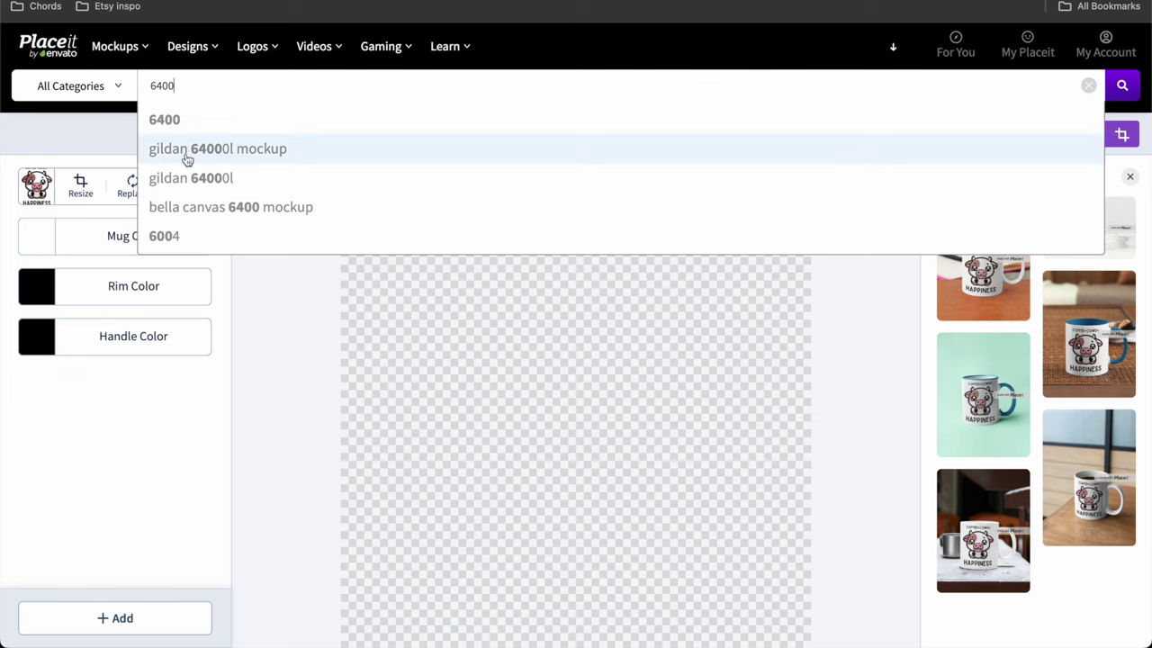
pyautogui.click(219, 209)
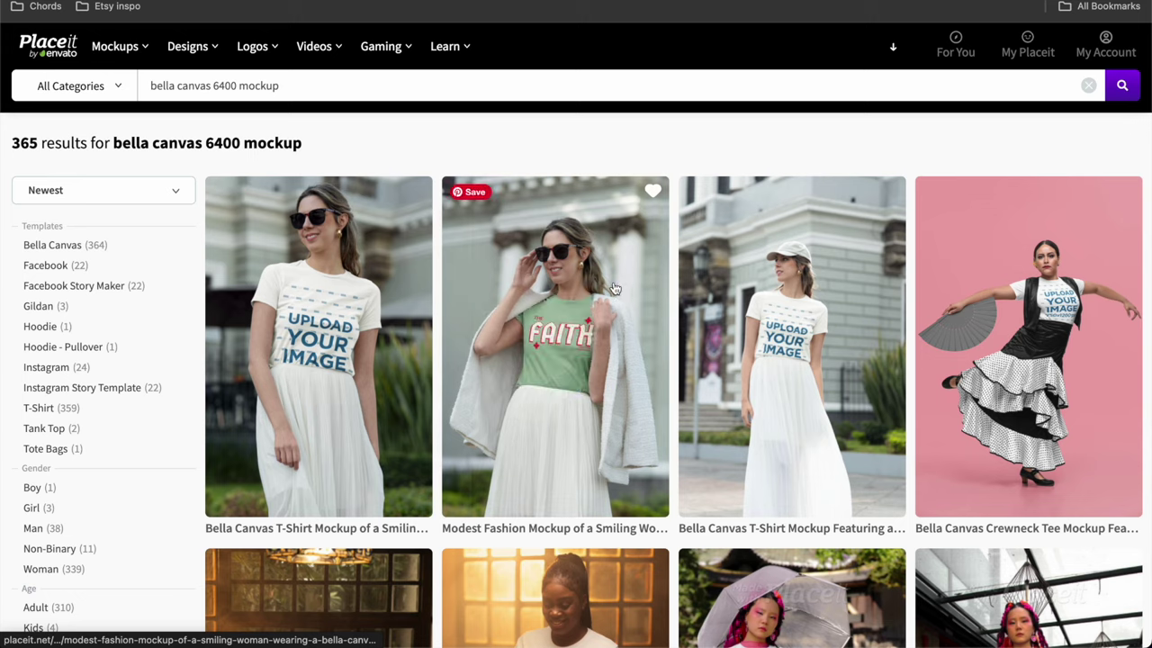
# Step: Filter the mockup results by the Bella Canvas 6400 tag and the Image JPG template type
pyautogui.scroll(-3, 819, 302)
pyautogui.scroll(-5, 819, 302)
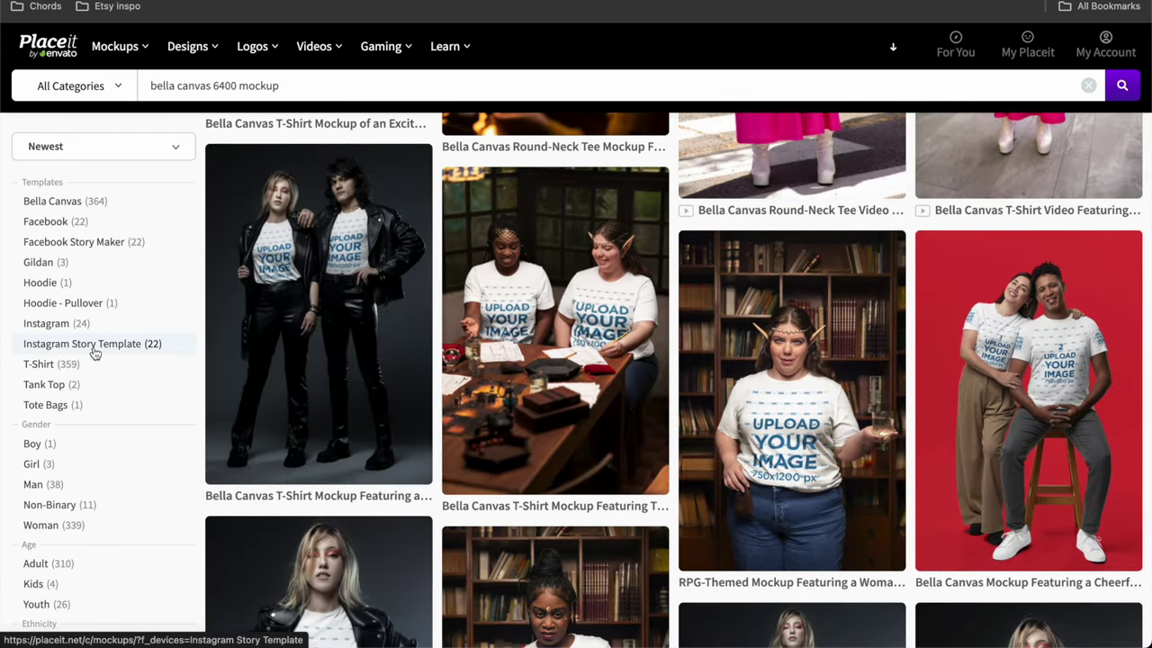
pyautogui.scroll(-3, 93, 351)
pyautogui.scroll(-8, 99, 380)
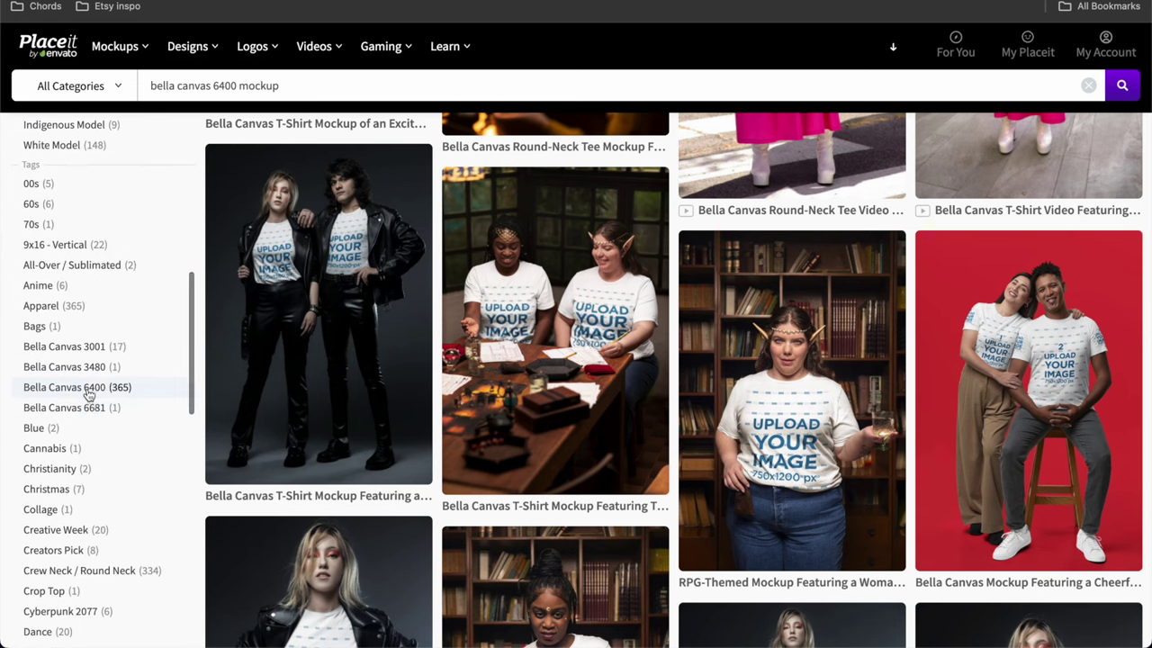
pyautogui.click(94, 387)
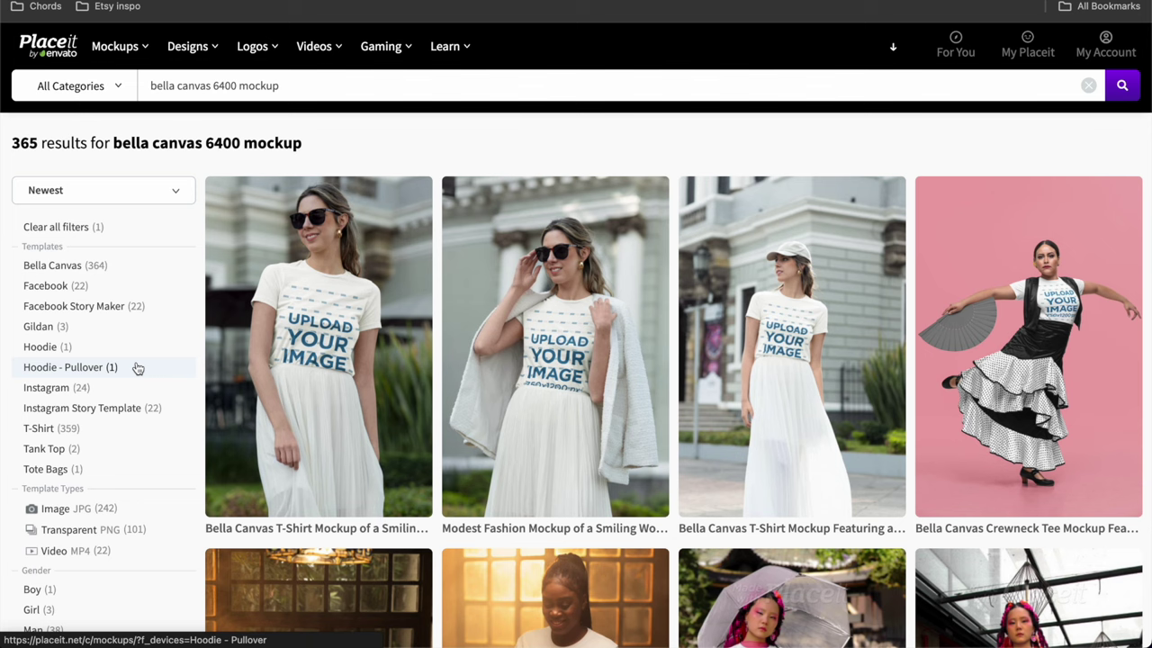
pyautogui.click(79, 508)
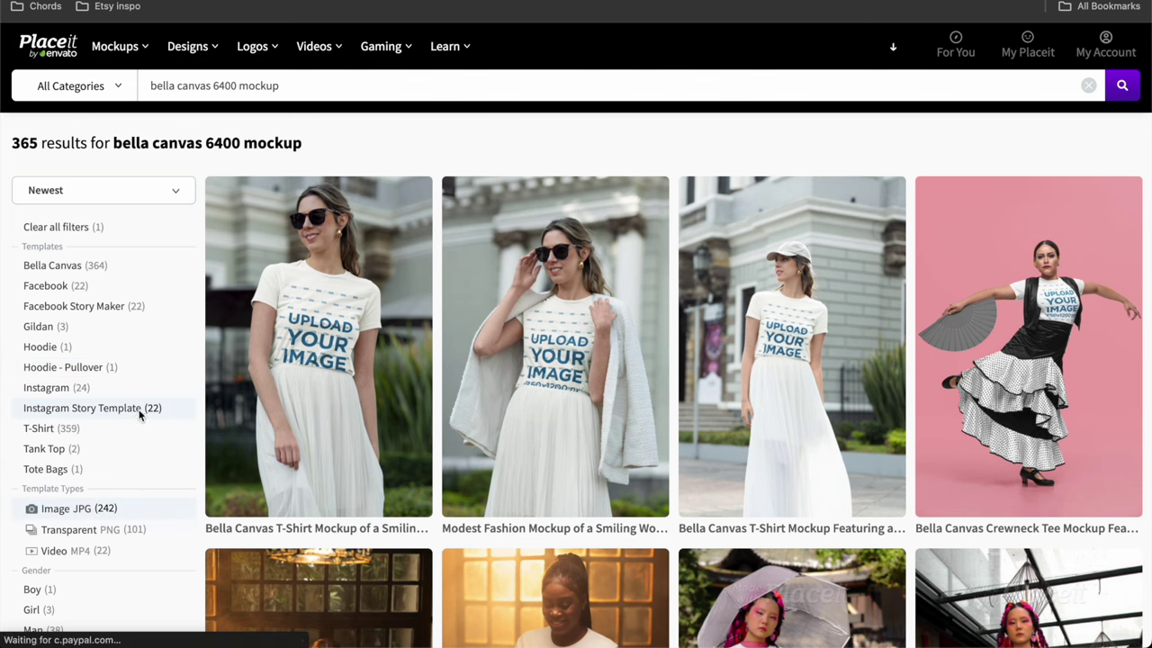
# Step: Look through the first page of filtered Bella Canvas 6400 mockups for a suitable T-shirt scene
pyautogui.scroll(-2, 132, 324)
pyautogui.scroll(-3, 132, 322)
pyautogui.scroll(-5, 133, 322)
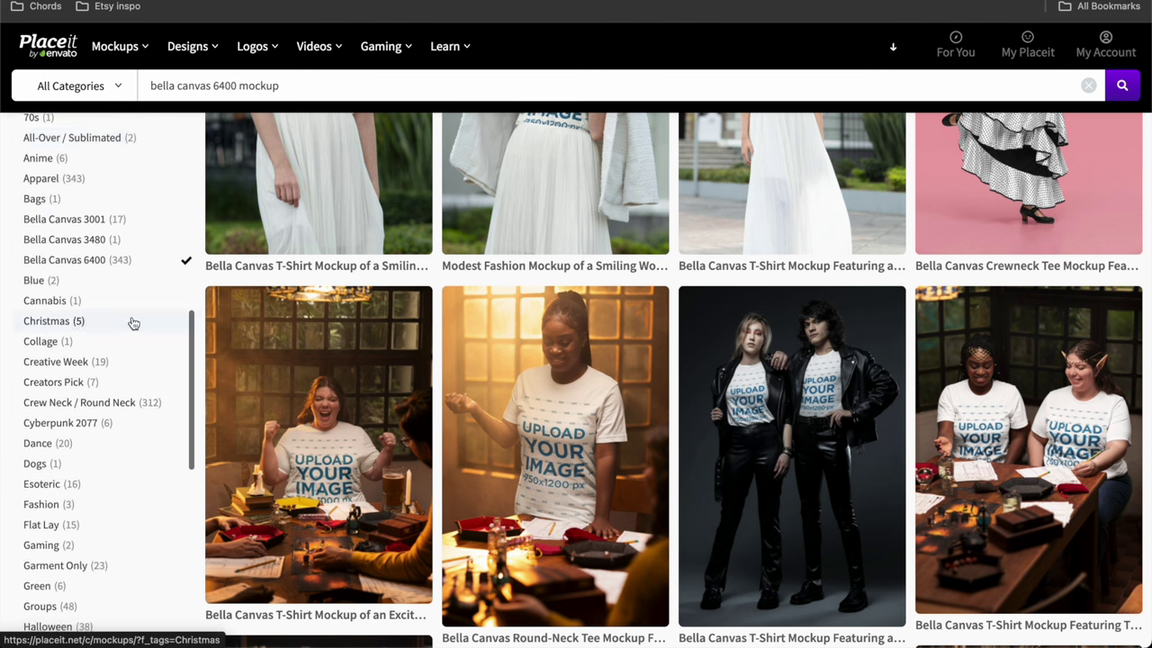
pyautogui.scroll(-3, 131, 324)
pyautogui.scroll(-5, 630, 342)
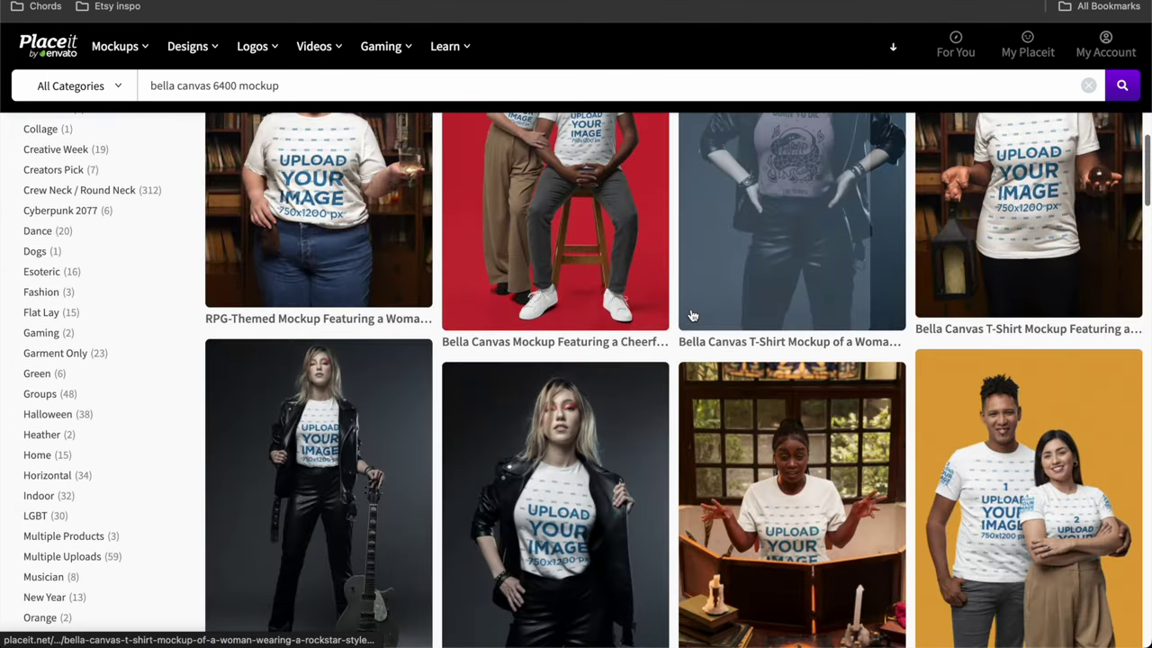
pyautogui.scroll(-5, 692, 315)
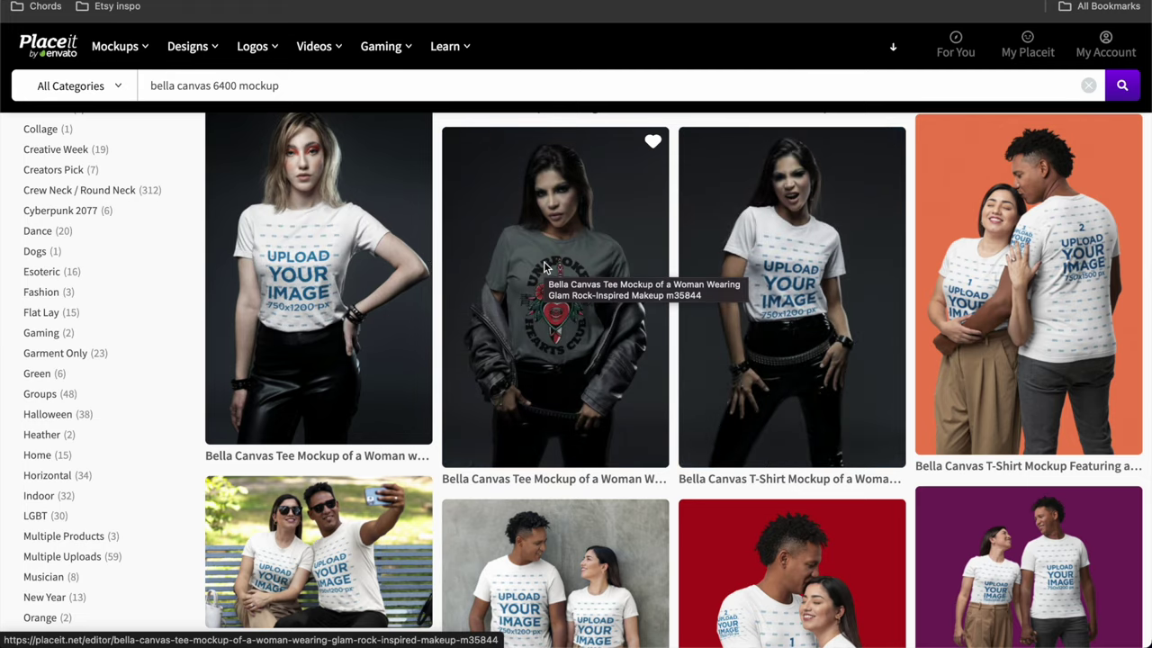
pyautogui.scroll(-7, 544, 266)
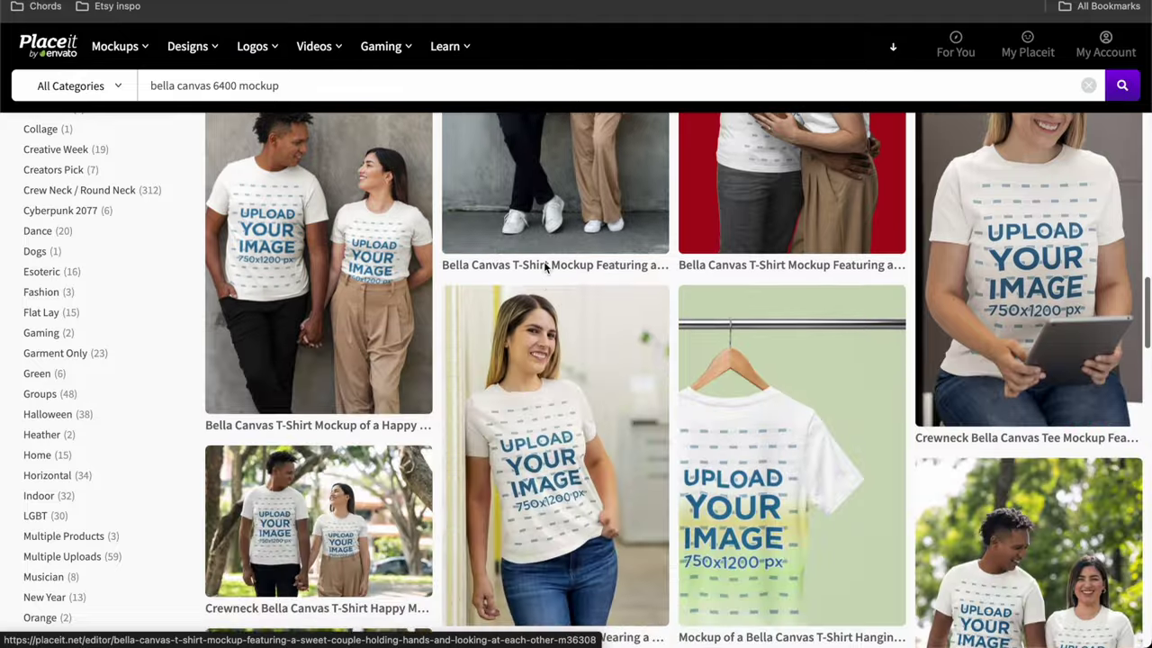
pyautogui.scroll(-3, 543, 264)
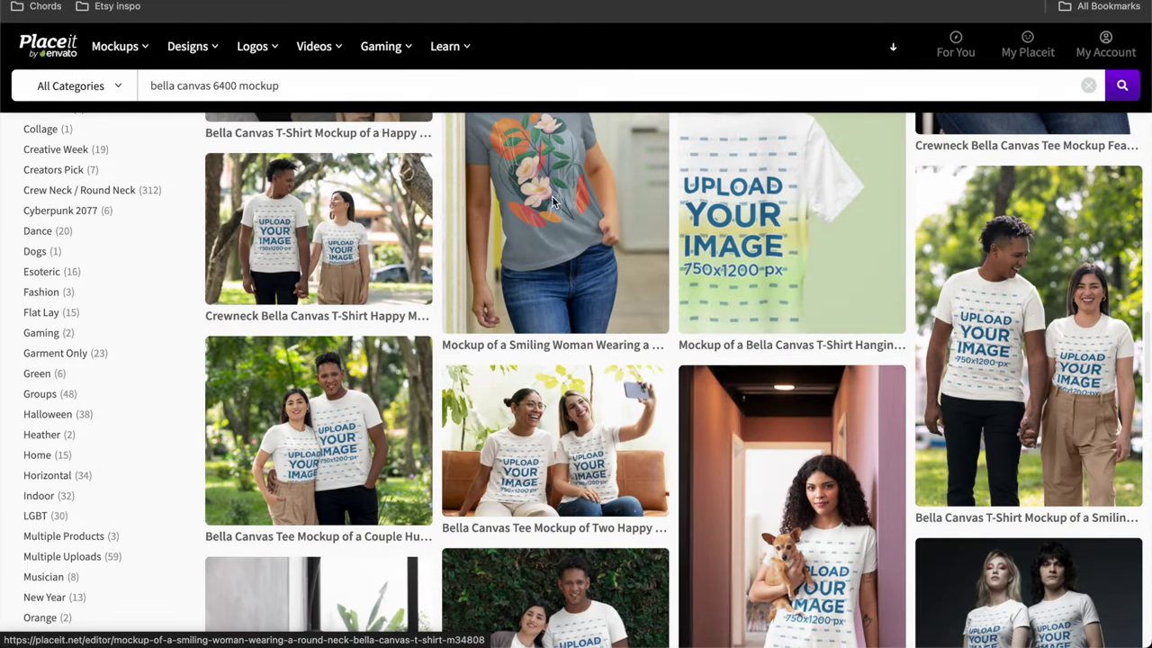
pyautogui.scroll(2, 552, 195)
pyautogui.scroll(-7, 575, 300)
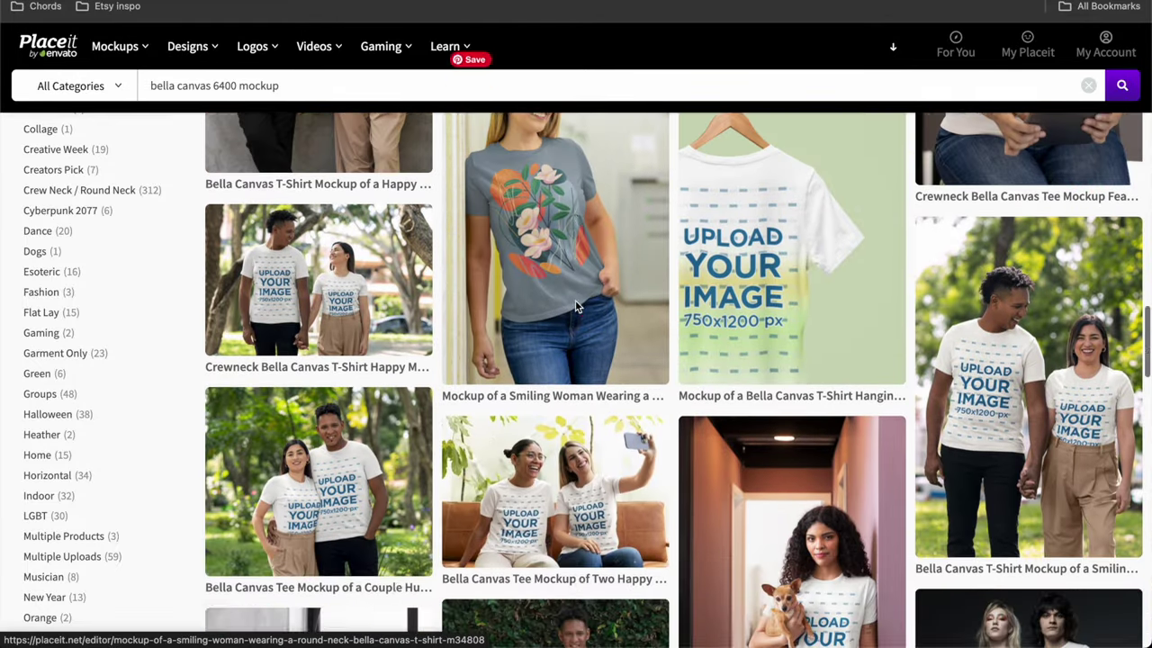
pyautogui.scroll(-7, 577, 306)
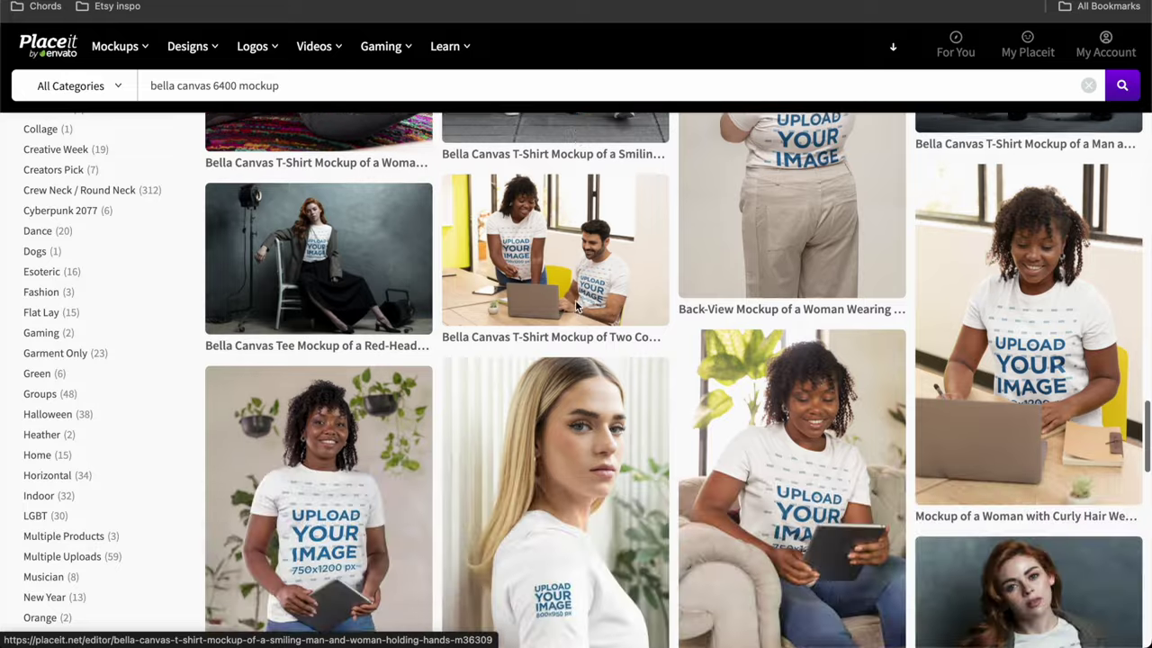
pyautogui.scroll(-7, 577, 306)
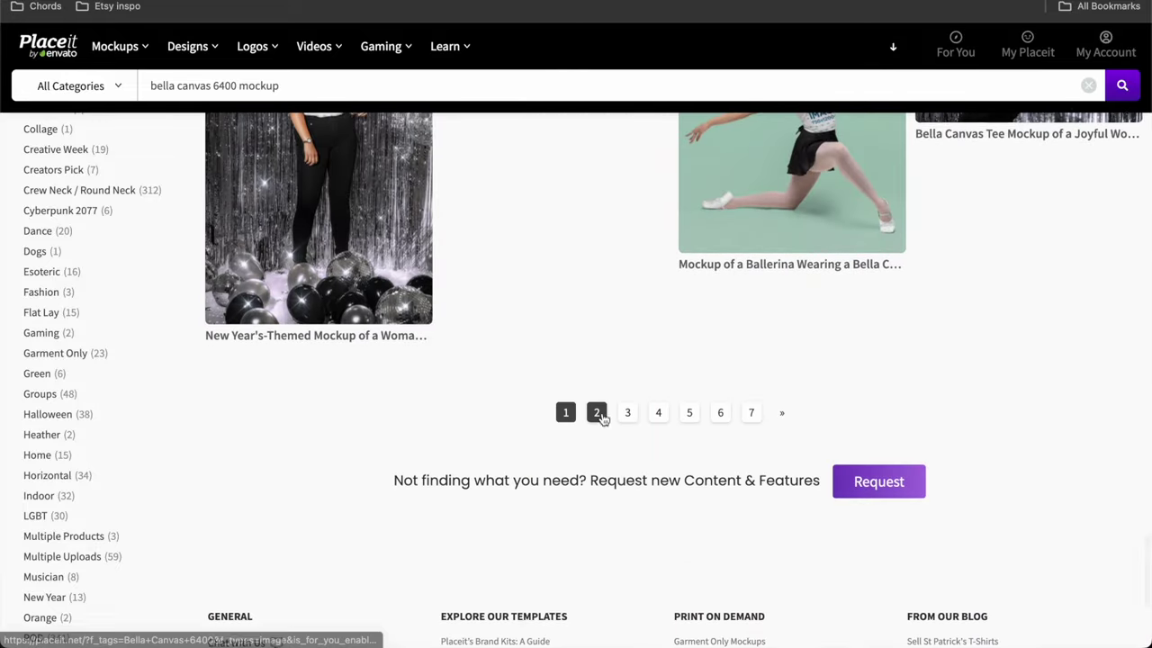
# Step: Recheck the mockups on the first page and go to page 2 of the results
pyautogui.click(596, 411)
pyautogui.scroll(5, 603, 419)
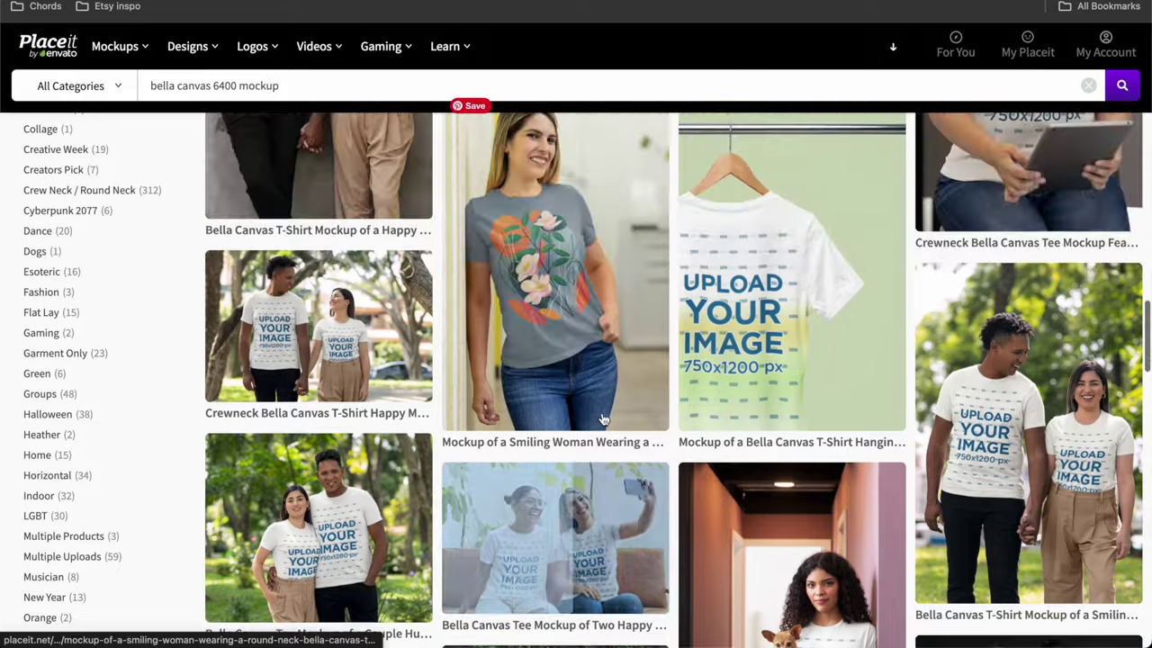
pyautogui.scroll(5, 572, 486)
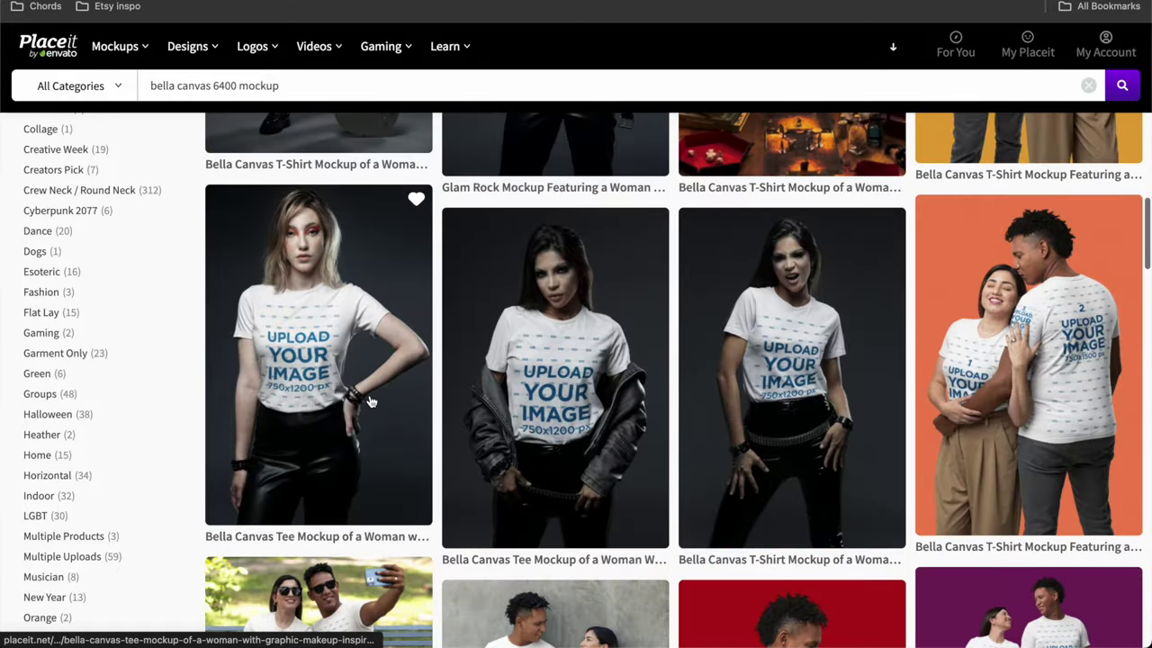
pyautogui.scroll(-15, 612, 378)
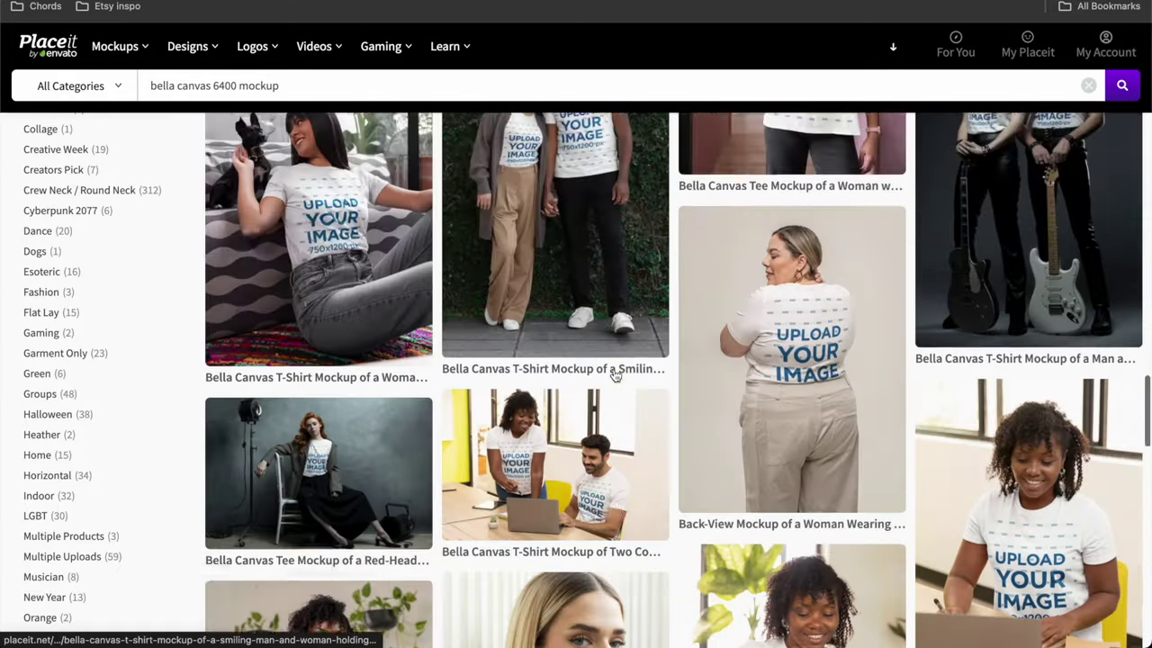
pyautogui.scroll(-10, 615, 375)
pyautogui.click(594, 455)
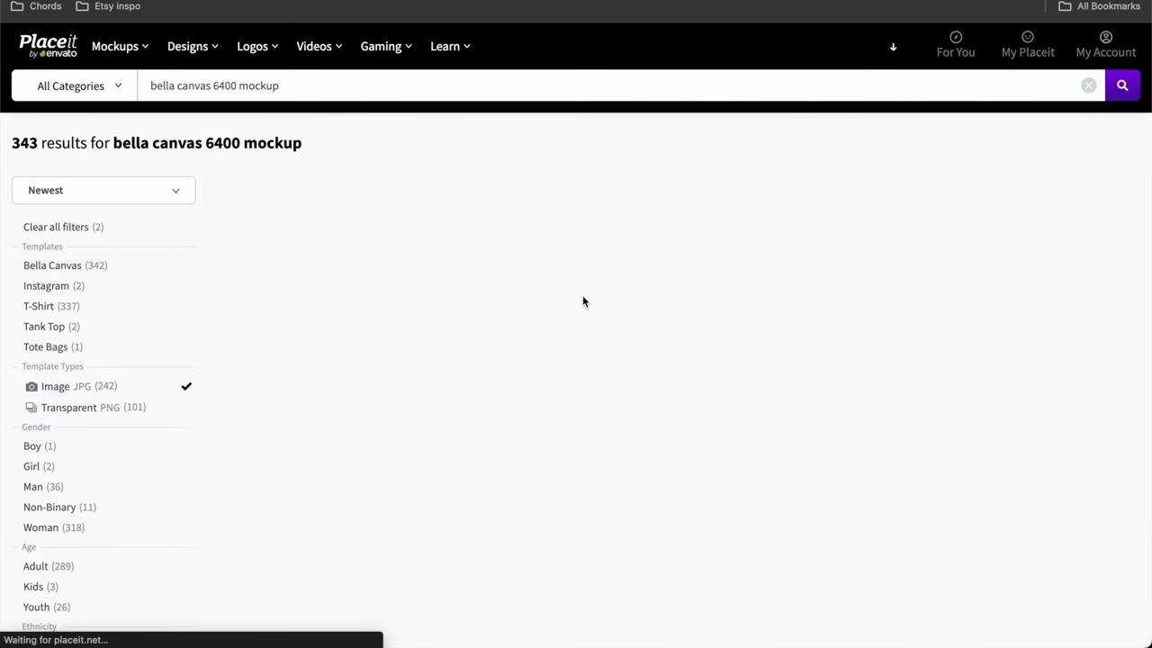
# Step: Look through page 2 of the filtered Bella Canvas 6400 mockups for suitable T-shirt scenes
pyautogui.scroll(-5, 583, 301)
pyautogui.scroll(-8, 583, 301)
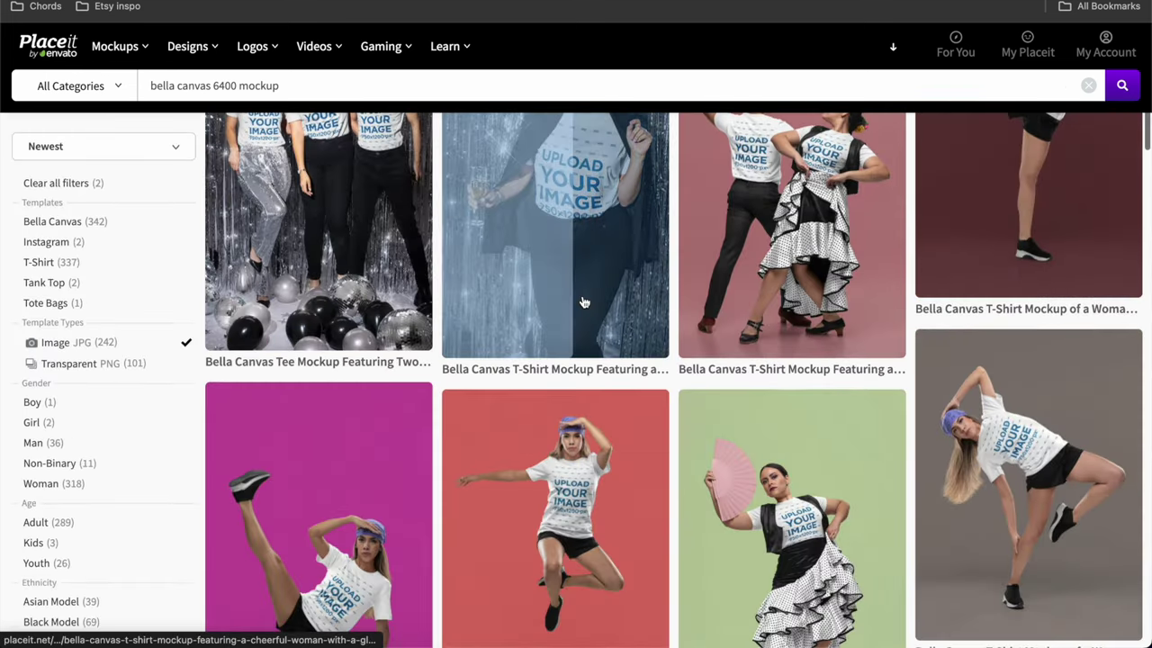
pyautogui.scroll(-8, 583, 302)
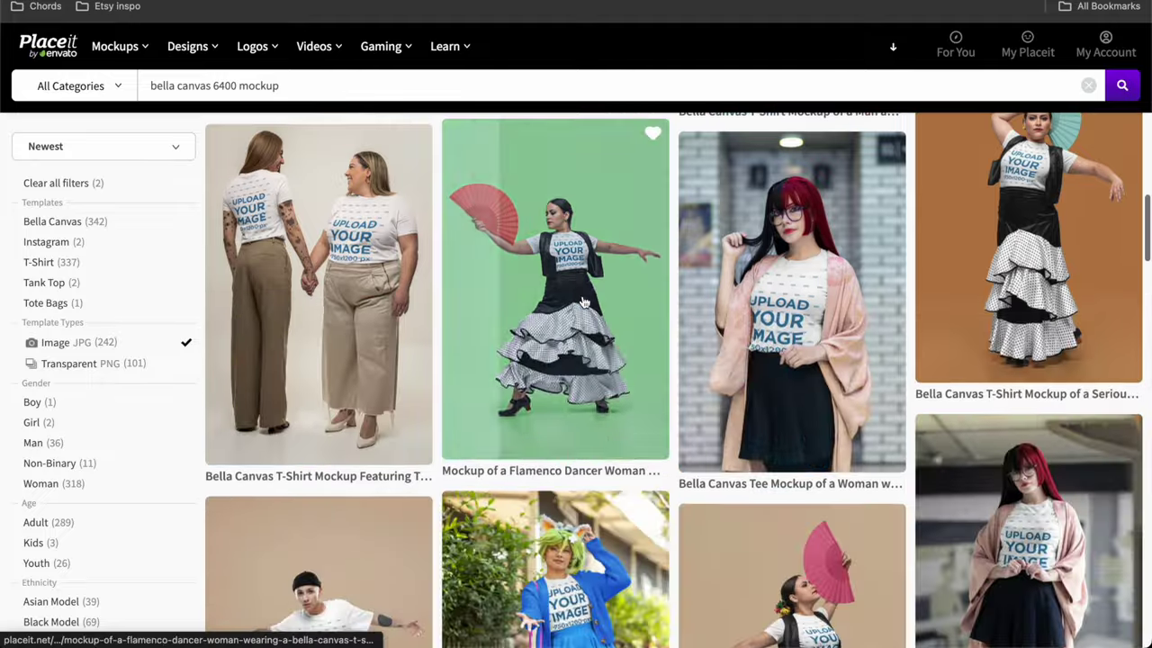
pyautogui.scroll(-8, 583, 302)
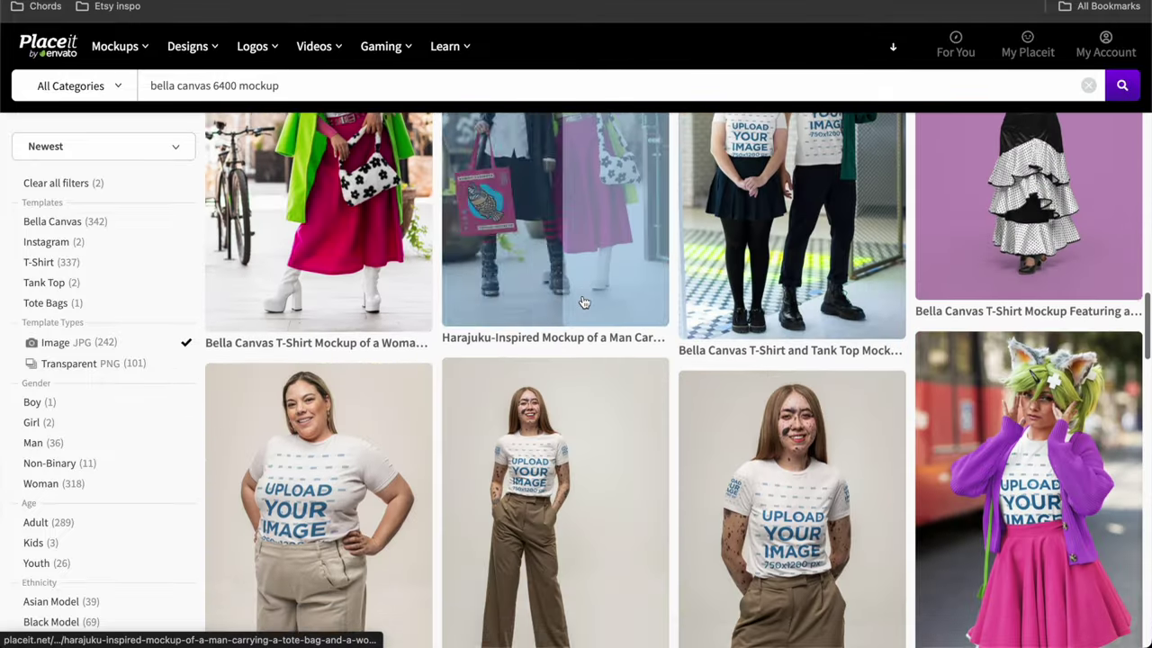
pyautogui.scroll(2, 583, 301)
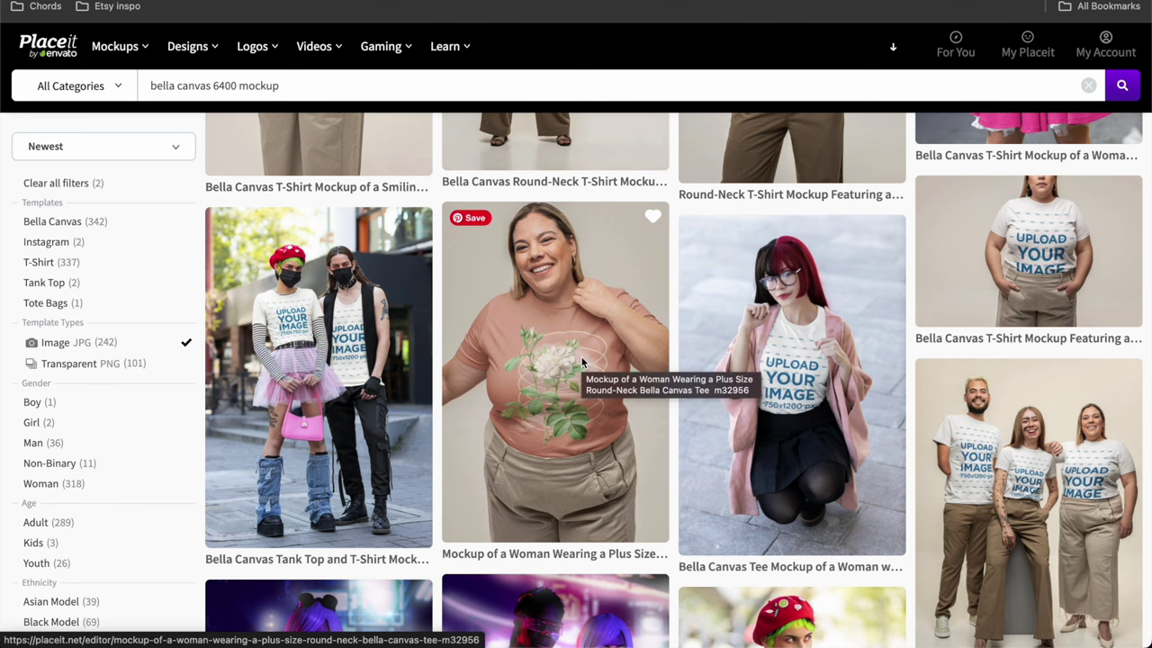
pyautogui.scroll(-9, 582, 361)
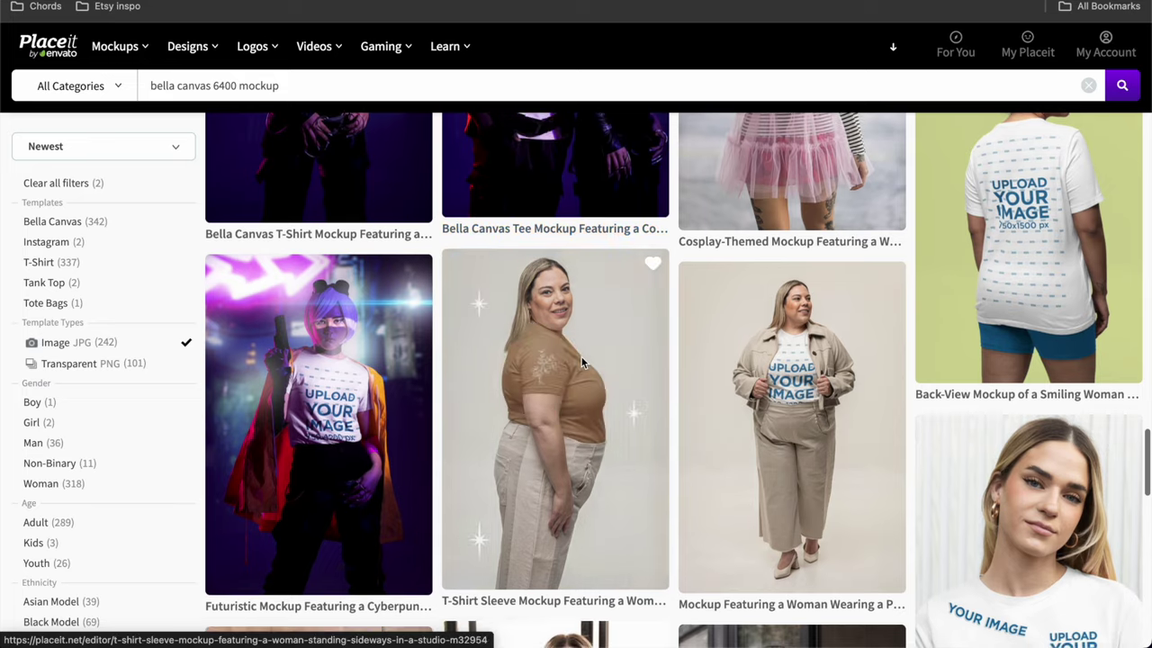
pyautogui.scroll(-5, 581, 362)
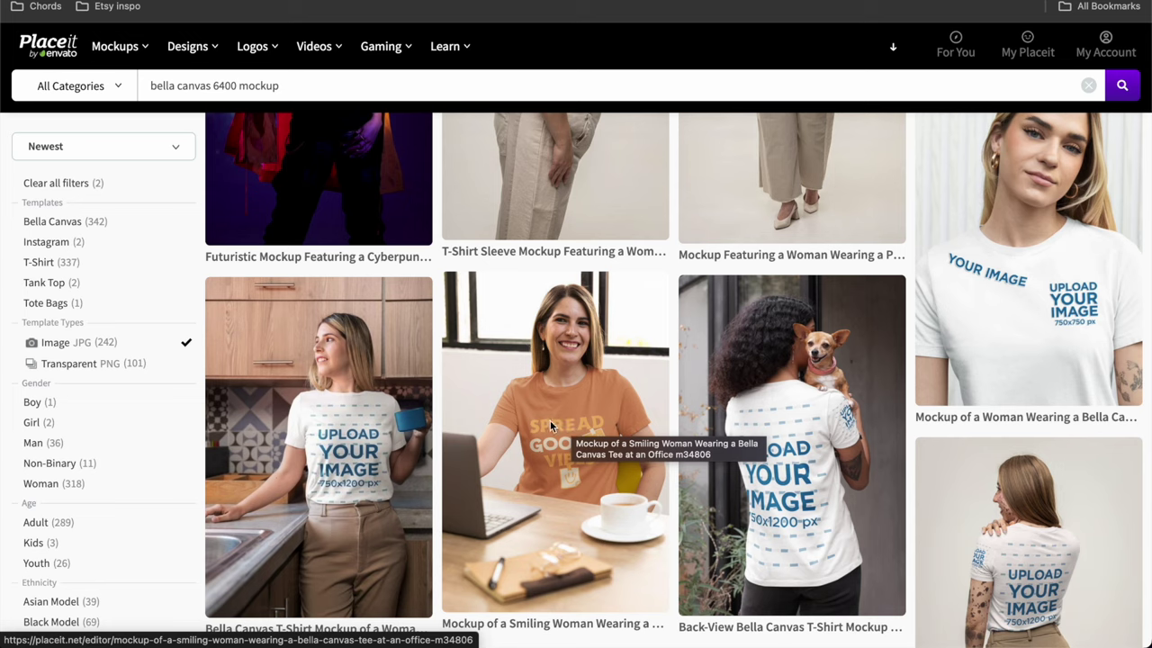
pyautogui.scroll(-5, 560, 392)
pyautogui.scroll(6, 559, 393)
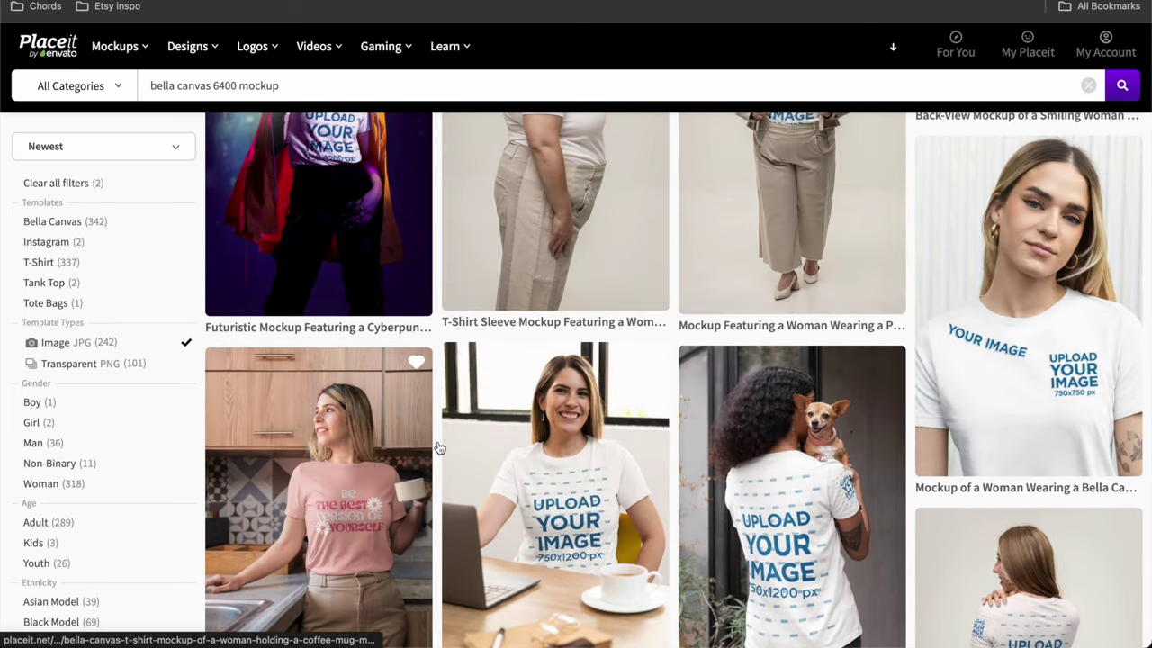
pyautogui.scroll(3, 541, 465)
pyautogui.scroll(5, 541, 466)
pyautogui.scroll(7, 561, 499)
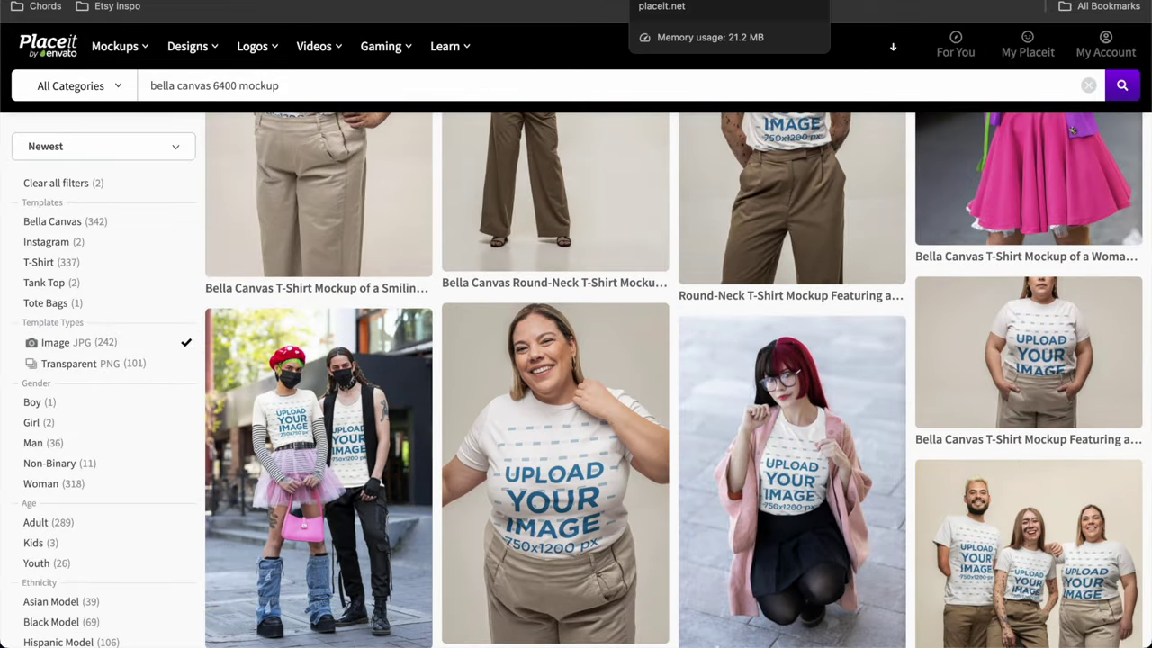
# Step: Compare the cow artwork's placement on the leaning woman's Placeit mockup with the Fourthwall T-shirt preview
pyautogui.hotkey('ctrl', 'Tab')
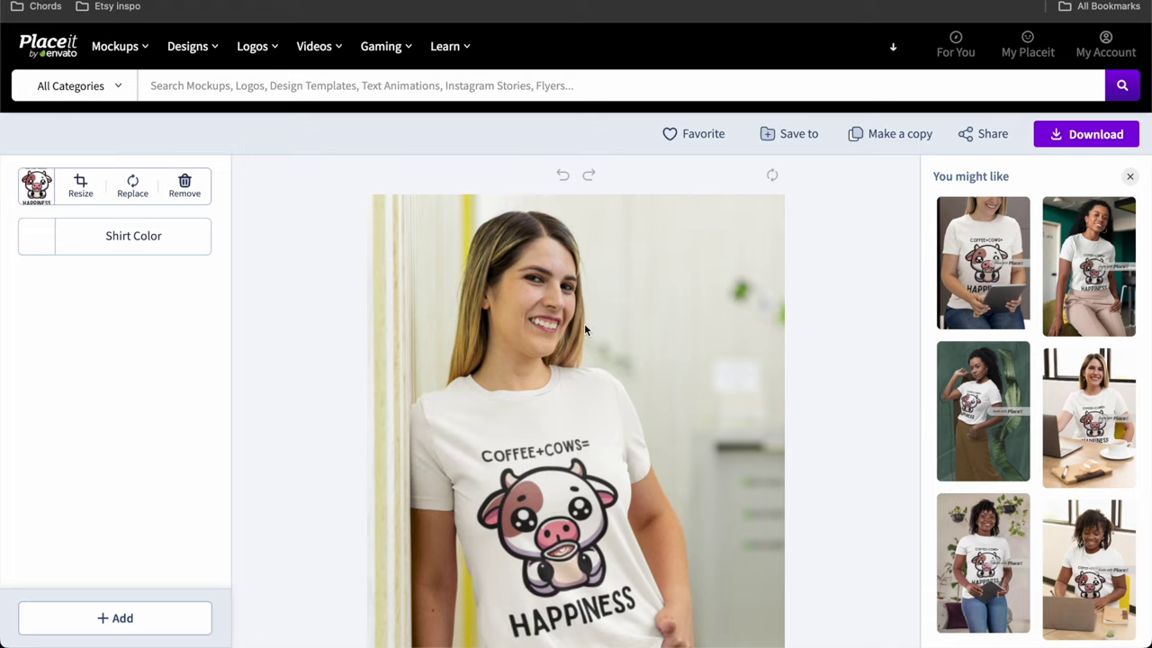
pyautogui.scroll(-1, 584, 323)
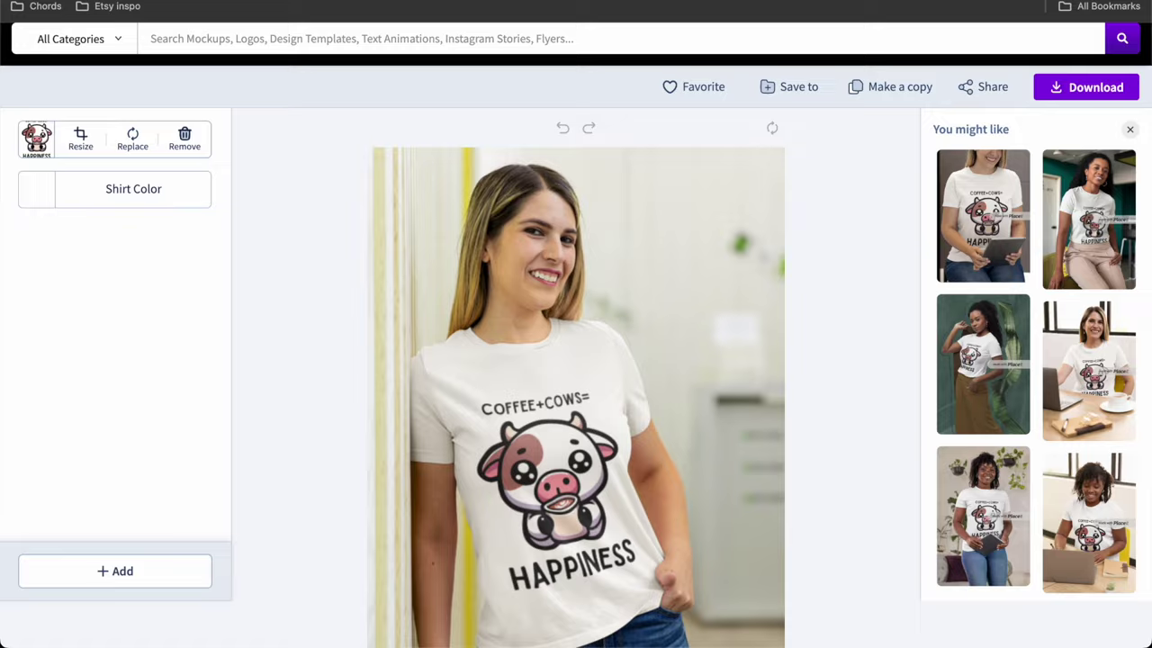
pyautogui.hotkey('ctrl', 'Tab')
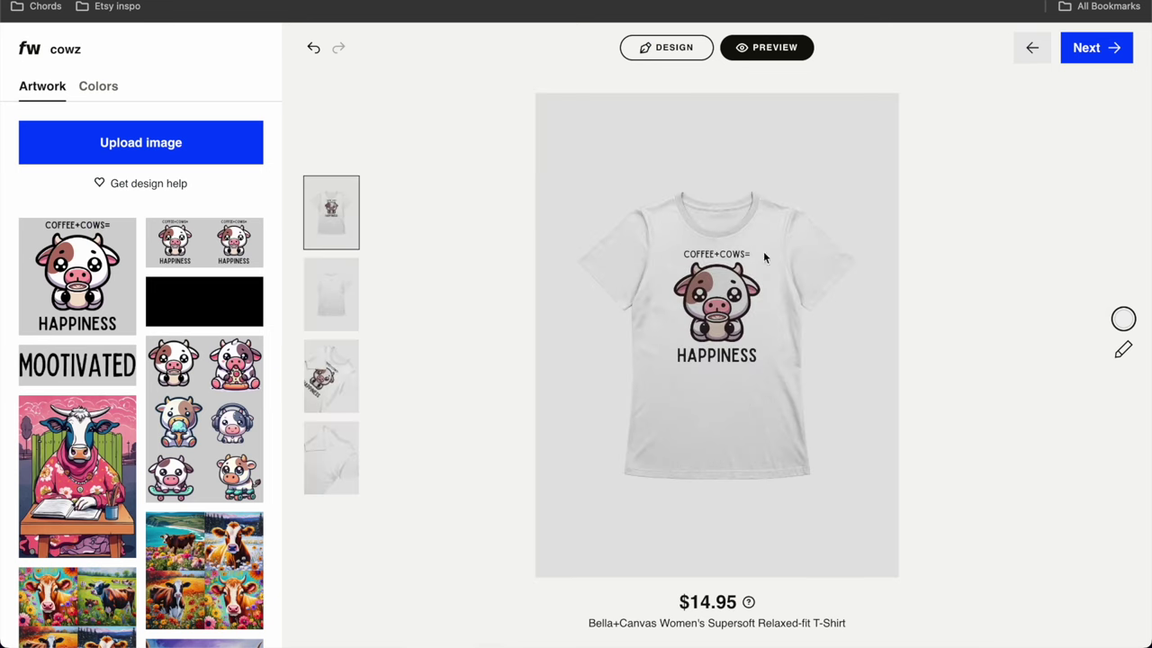
pyautogui.click(718, 251)
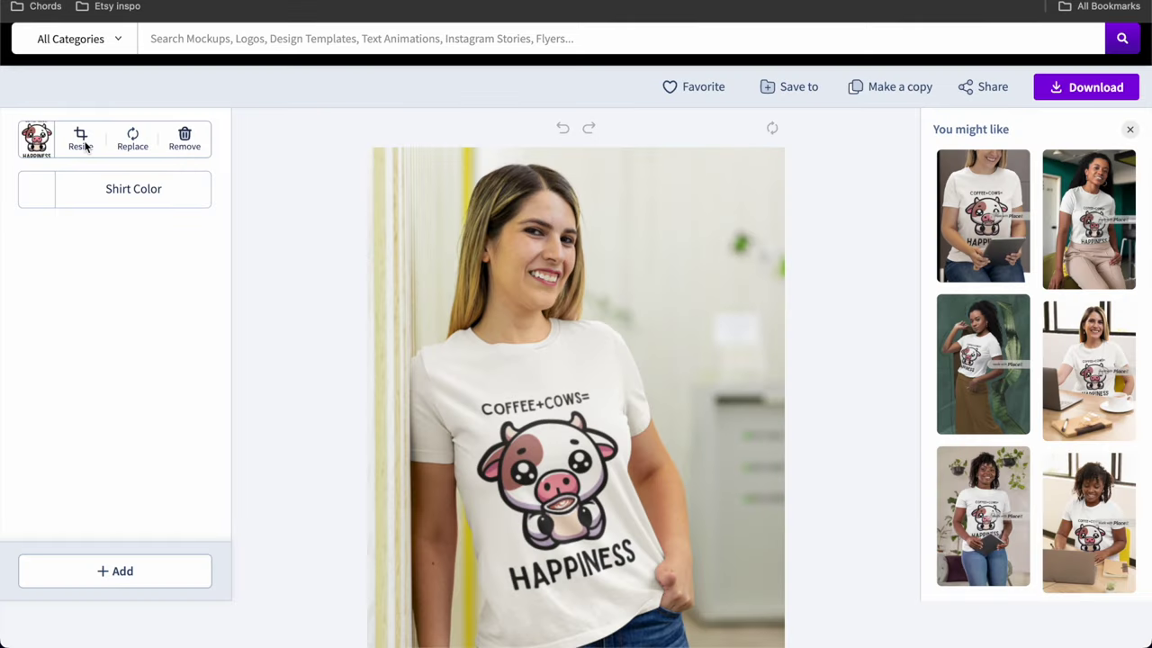
# Step: Move the cow artwork higher on the leaning woman's T-shirt mockup, apply the crop, and check it against the Fourthwall design
pyautogui.click(534, 379)
pyautogui.moveTo(581, 218); pyautogui.dragTo(597, 216)
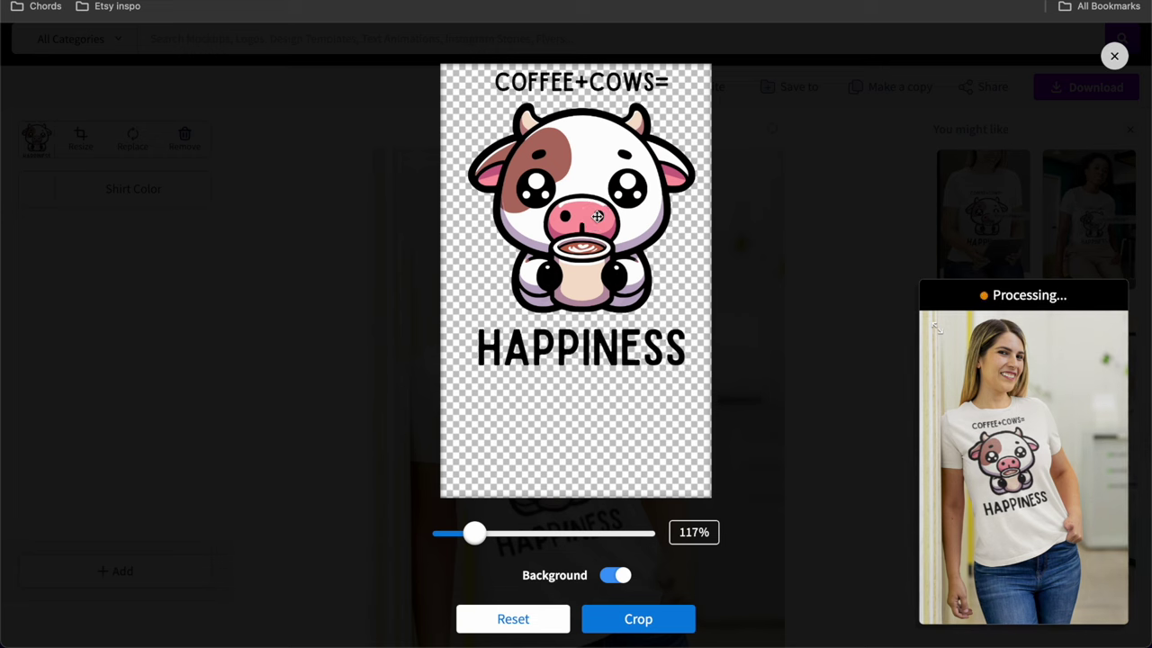
pyautogui.click(782, 262)
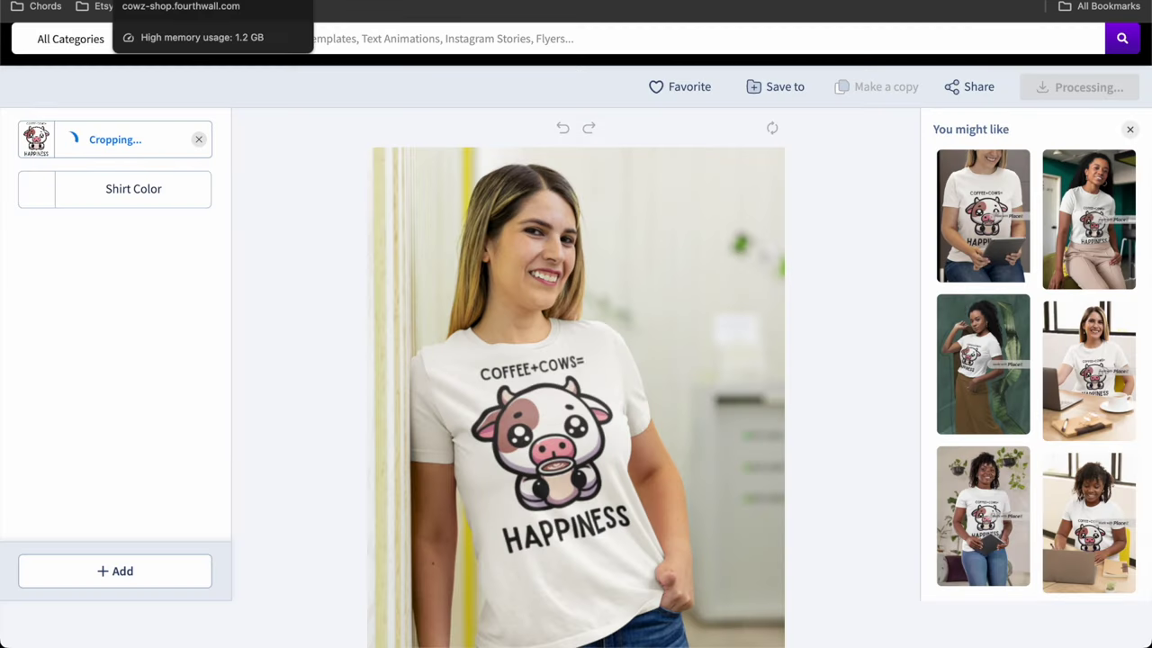
pyautogui.click(180, 1)
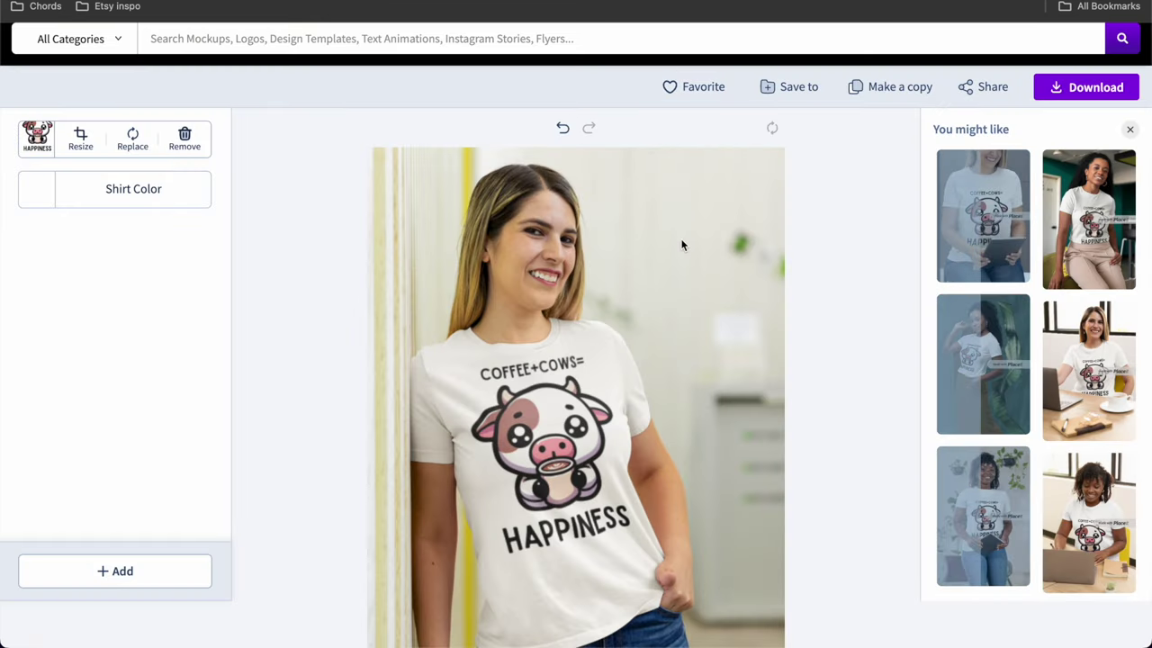
# Step: Scale the cow artwork to 107% on the leaning woman's mockup, apply the crop, and start the mockup's download
pyautogui.click(80, 137)
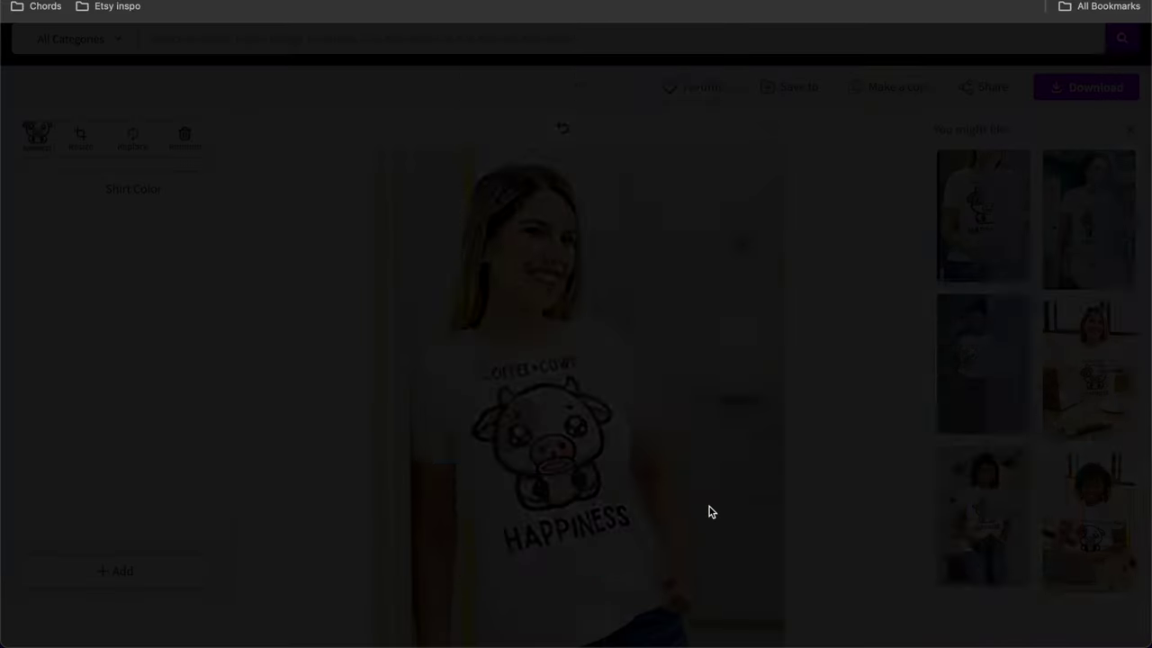
pyautogui.moveTo(475, 535); pyautogui.dragTo(469, 534)
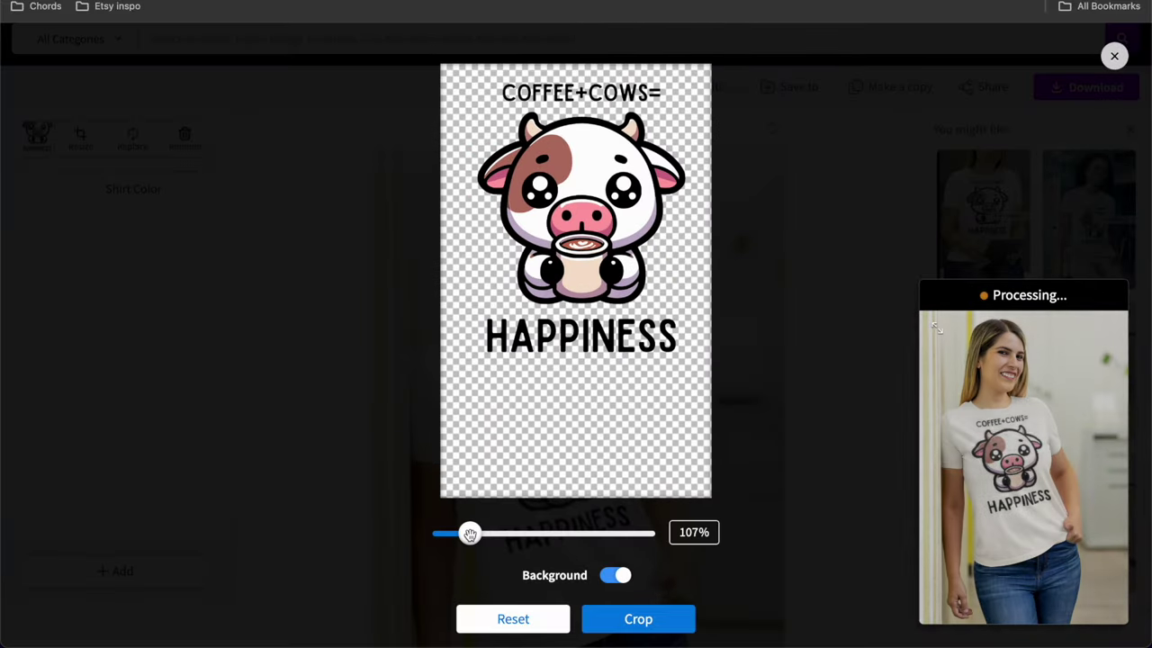
pyautogui.click(666, 625)
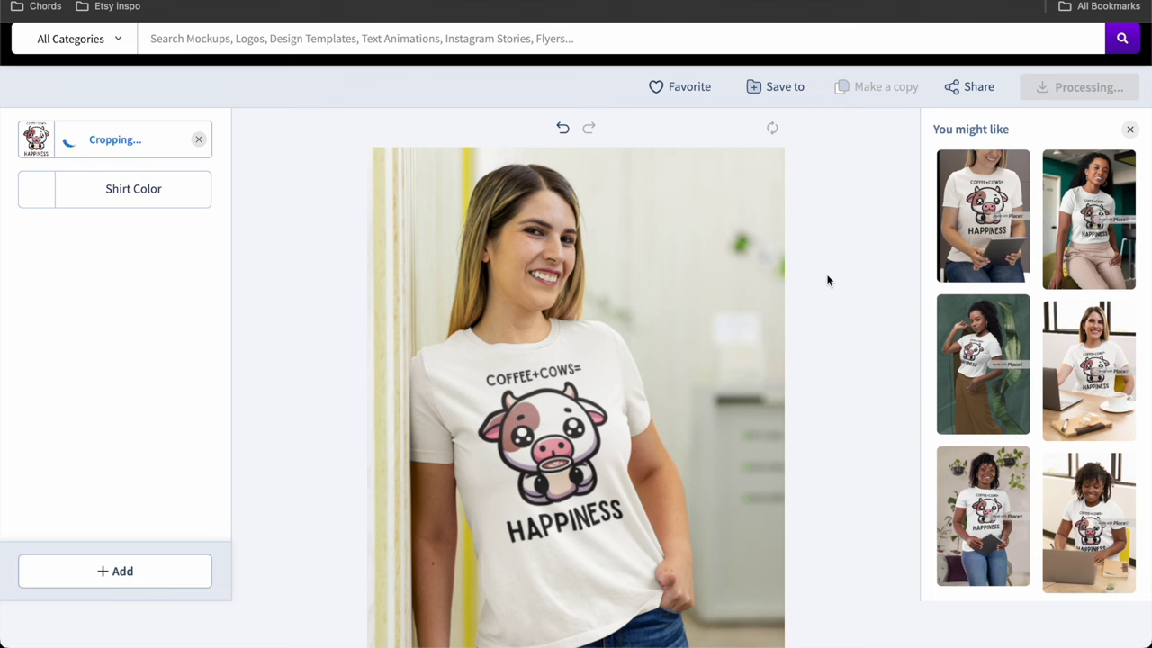
pyautogui.click(1101, 92)
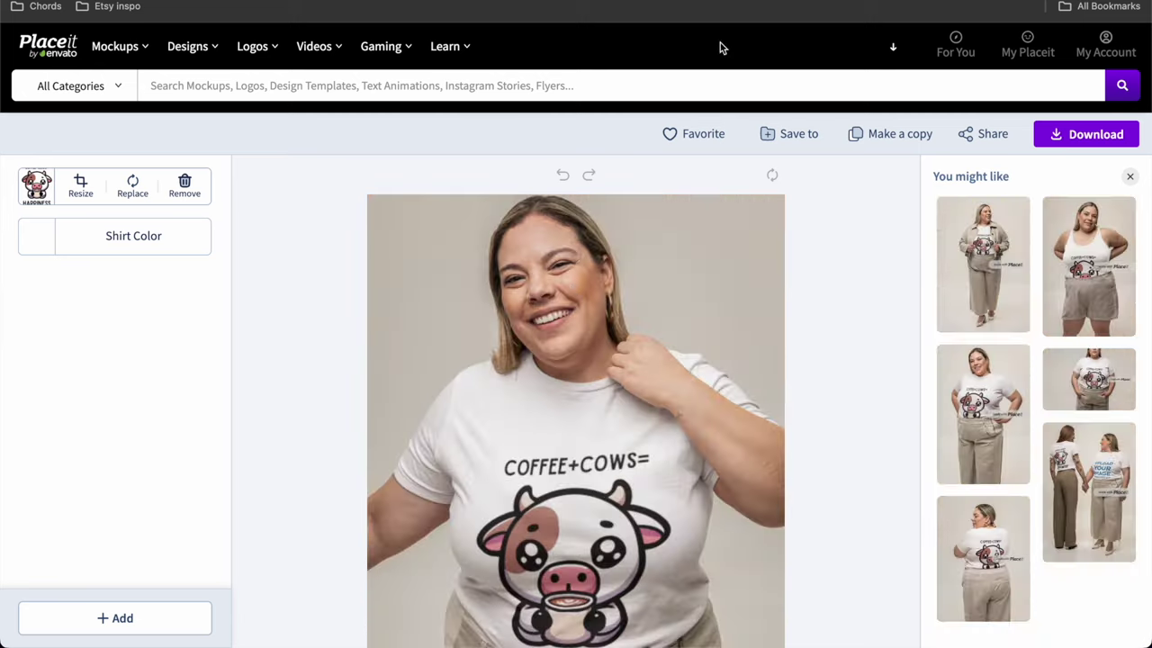
# Step: On the plus-size woman's mockup, reposition the cow artwork higher on the shirt, scale it to 110%, and apply the crop
pyautogui.click(80, 186)
pyautogui.moveTo(588, 277); pyautogui.dragTo(596, 279)
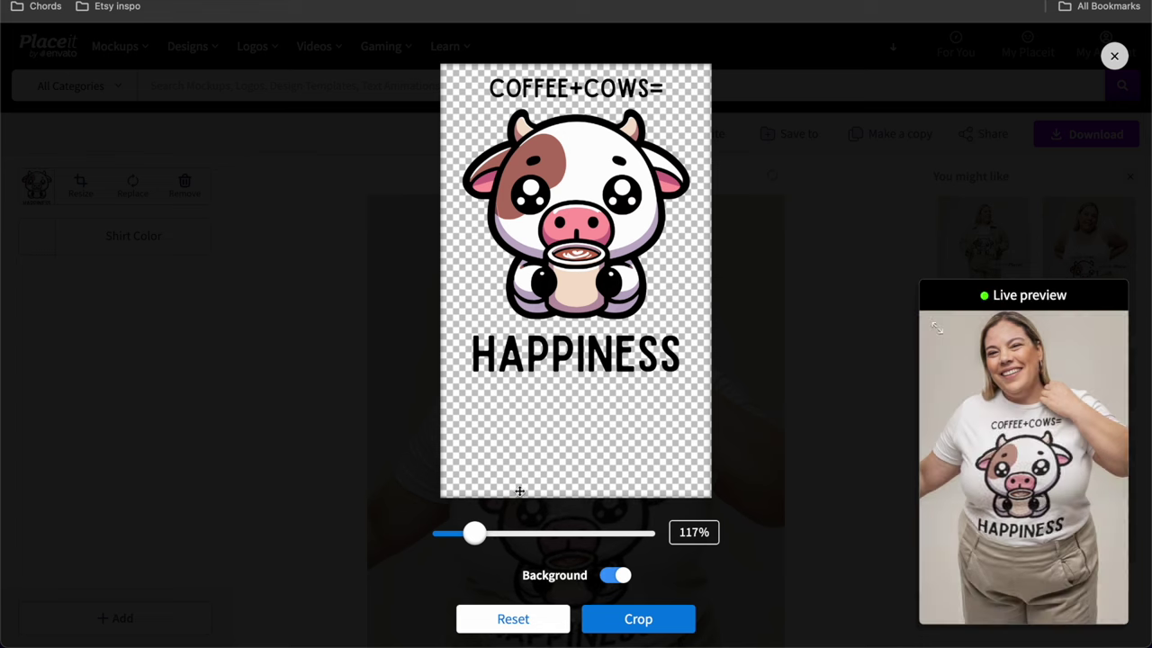
pyautogui.moveTo(476, 533); pyautogui.dragTo(470, 532)
pyautogui.moveTo(646, 203); pyautogui.dragTo(640, 195)
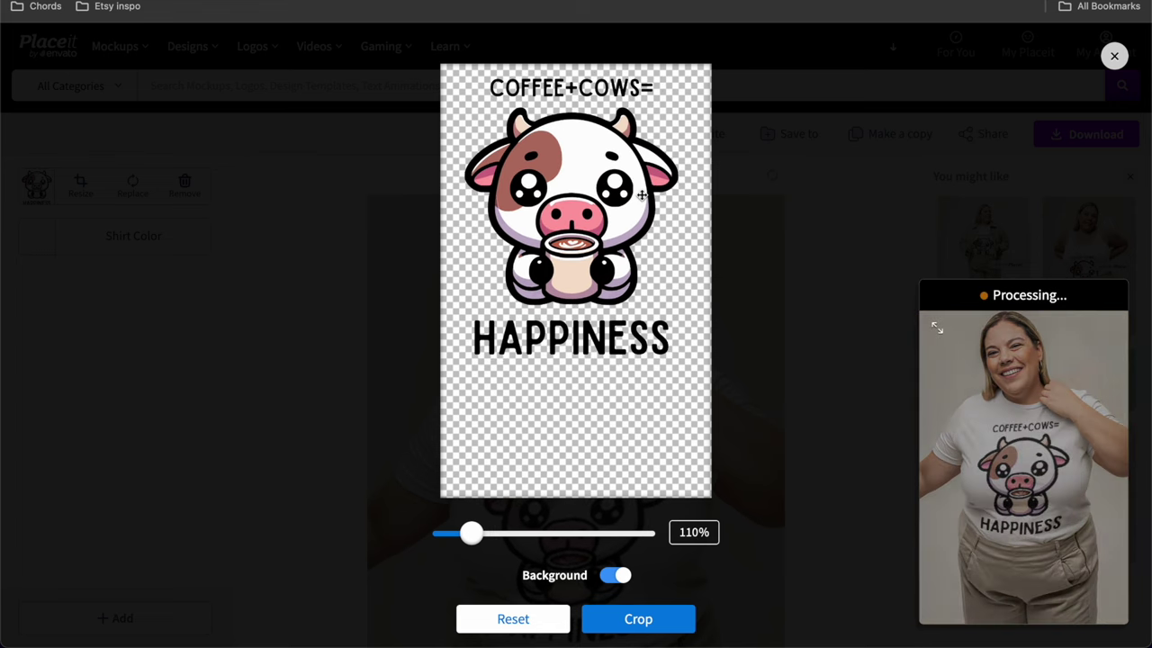
pyautogui.click(641, 619)
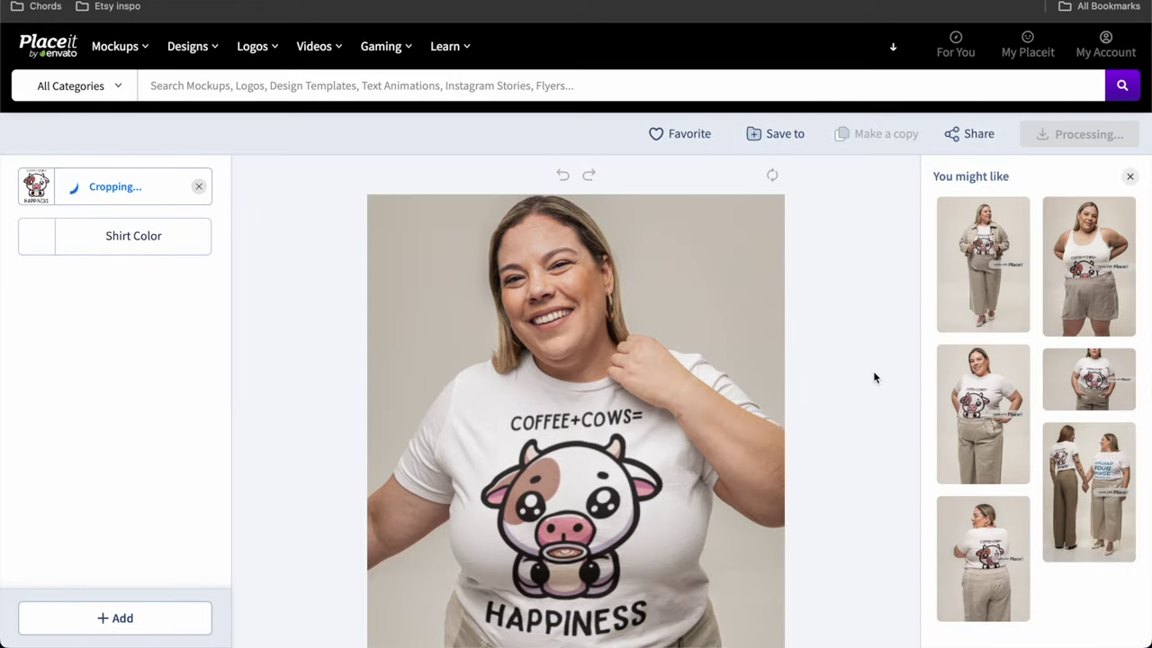
# Step: Download the finished T-shirt mockup images of the leaning woman and the plus-size woman
pyautogui.click(1110, 153)
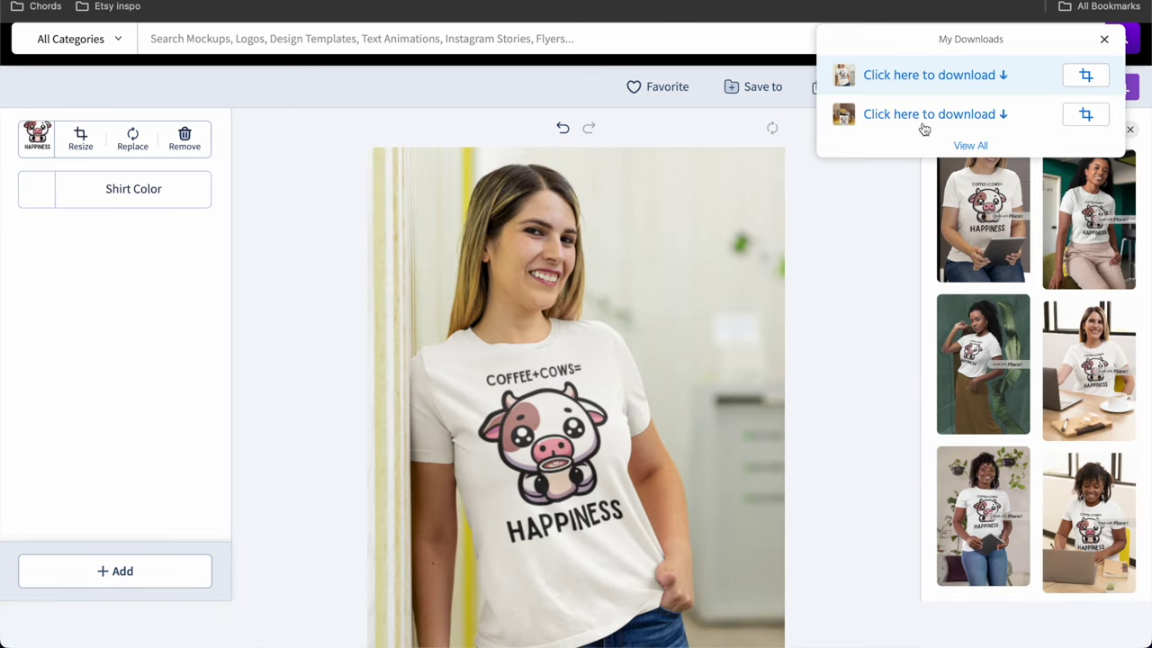
pyautogui.click(936, 78)
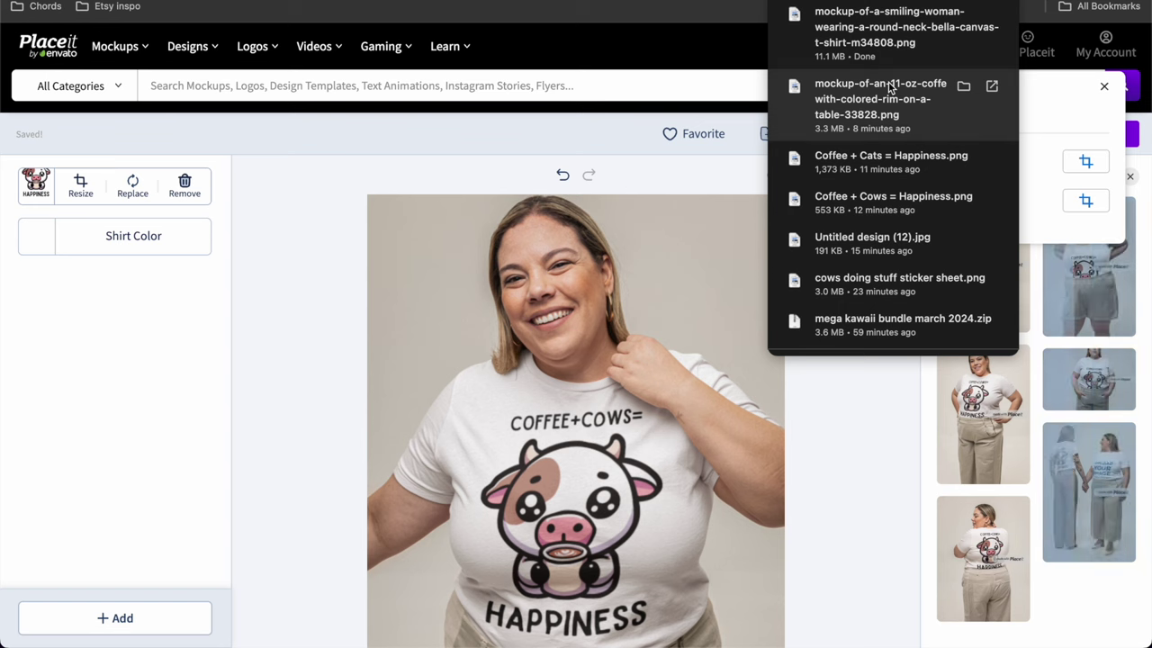
pyautogui.click(859, 423)
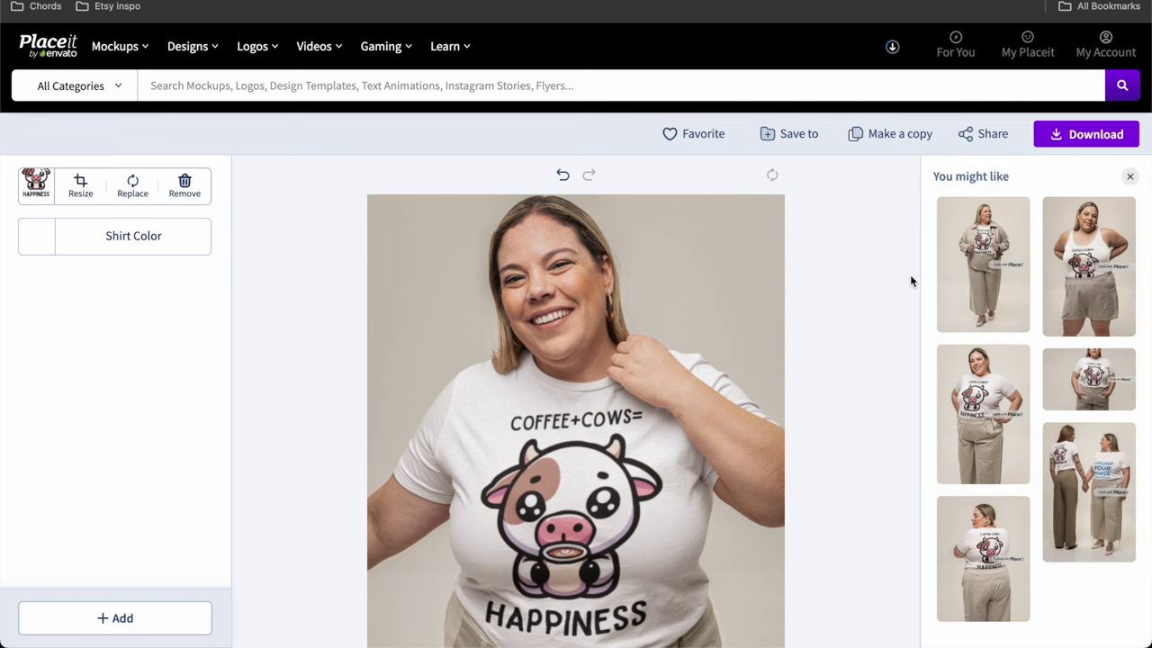
pyautogui.click(1054, 134)
pyautogui.click(931, 120)
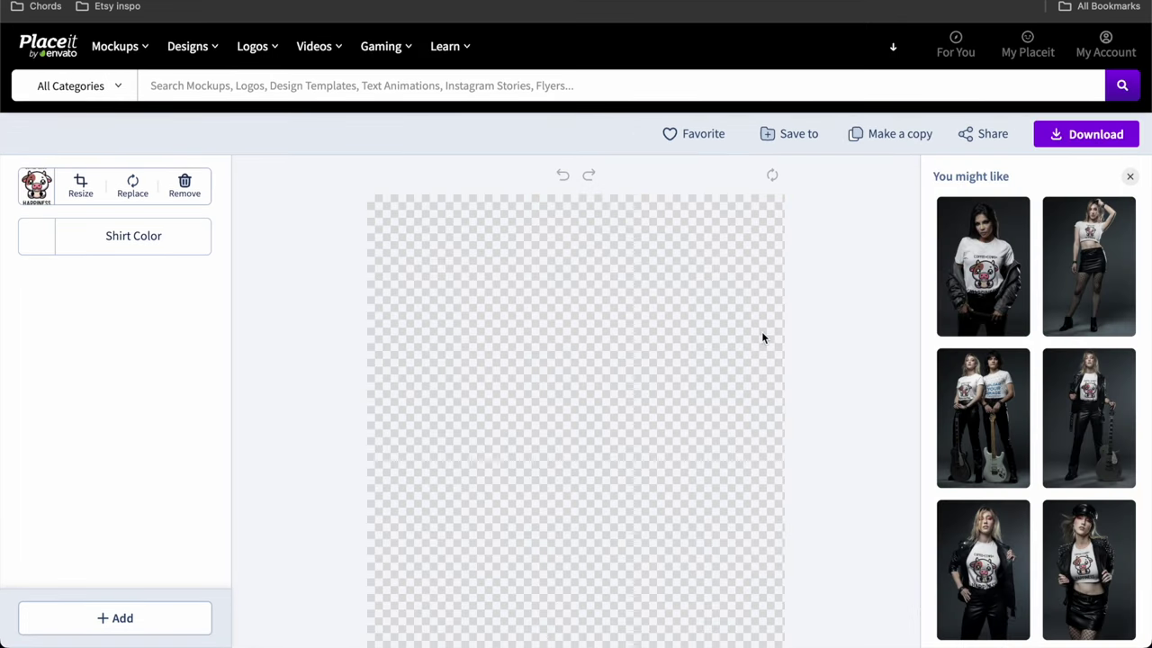
# Step: Switch to the Fourthwall design and shift the cow artwork slightly upward on the T-shirt front
pyautogui.scroll(-1, 843, 366)
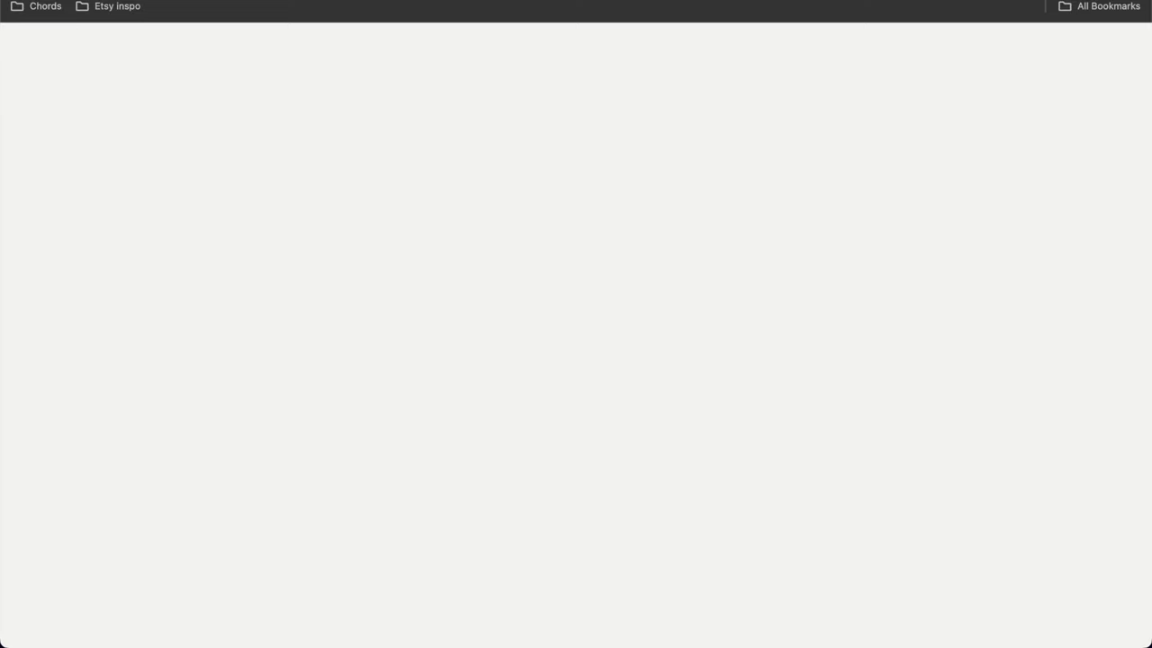
pyautogui.press('Down')
pyautogui.press('Return')
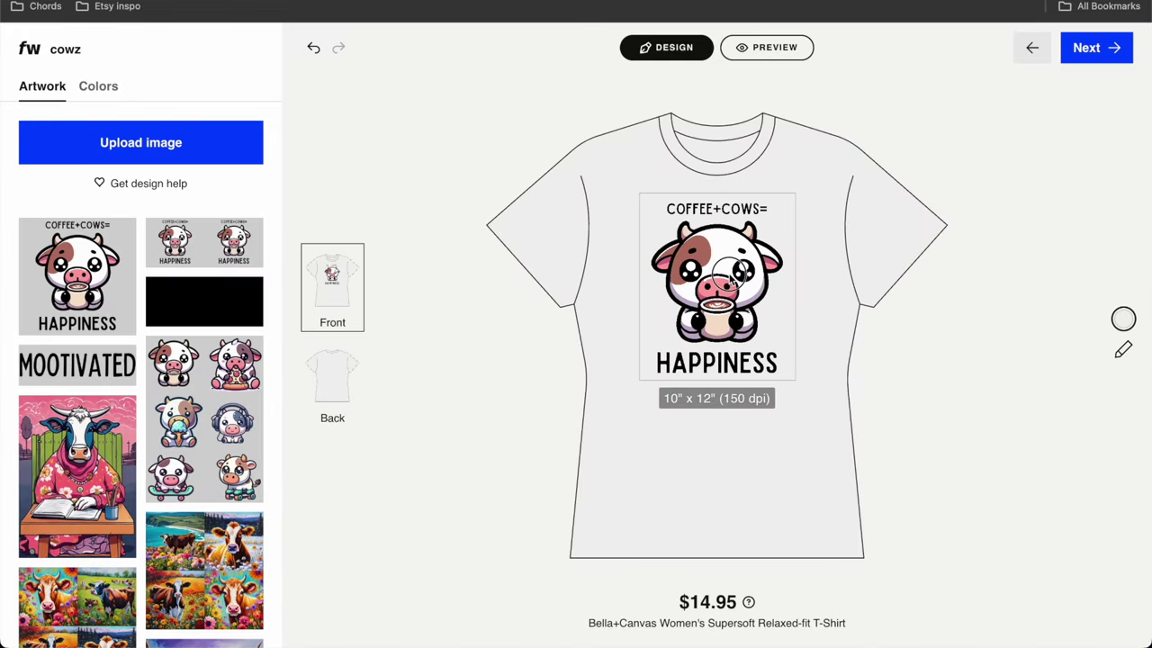
pyautogui.click(731, 275)
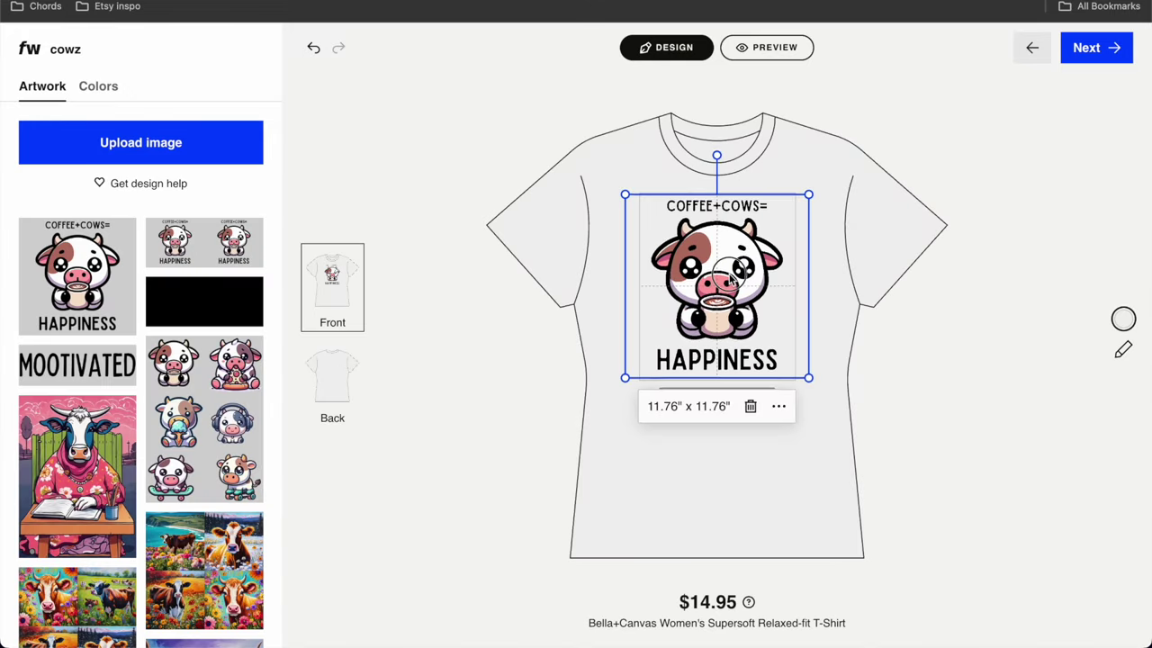
# Step: Preview the adjusted T-shirt design and continue to its product details
pyautogui.click(771, 52)
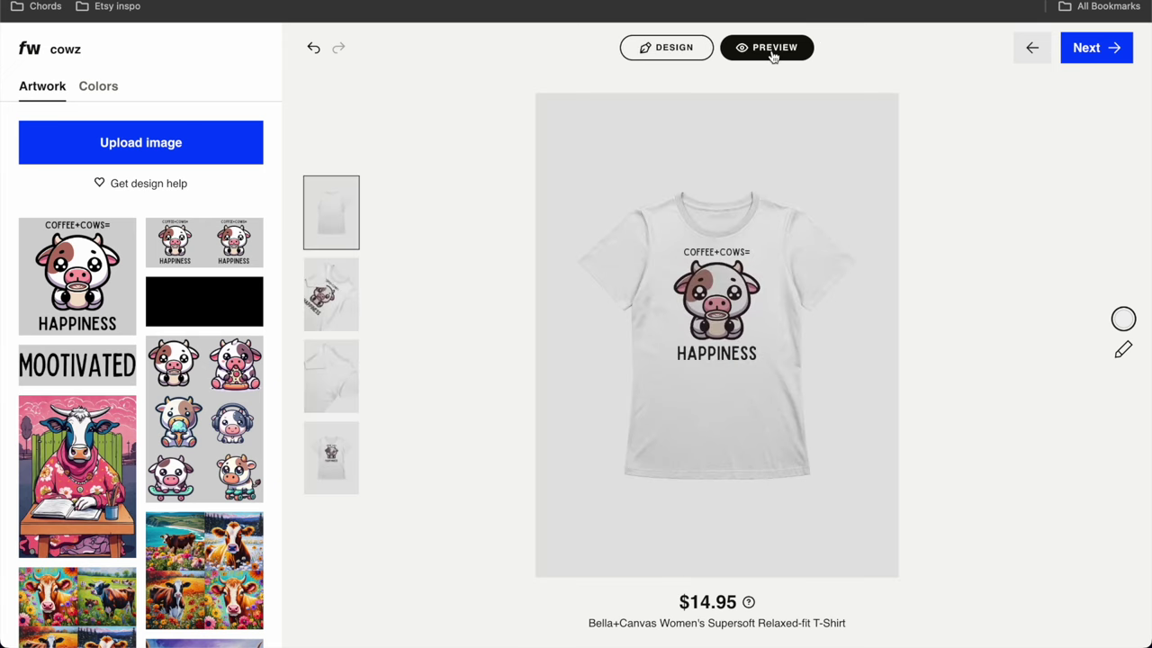
pyautogui.click(681, 51)
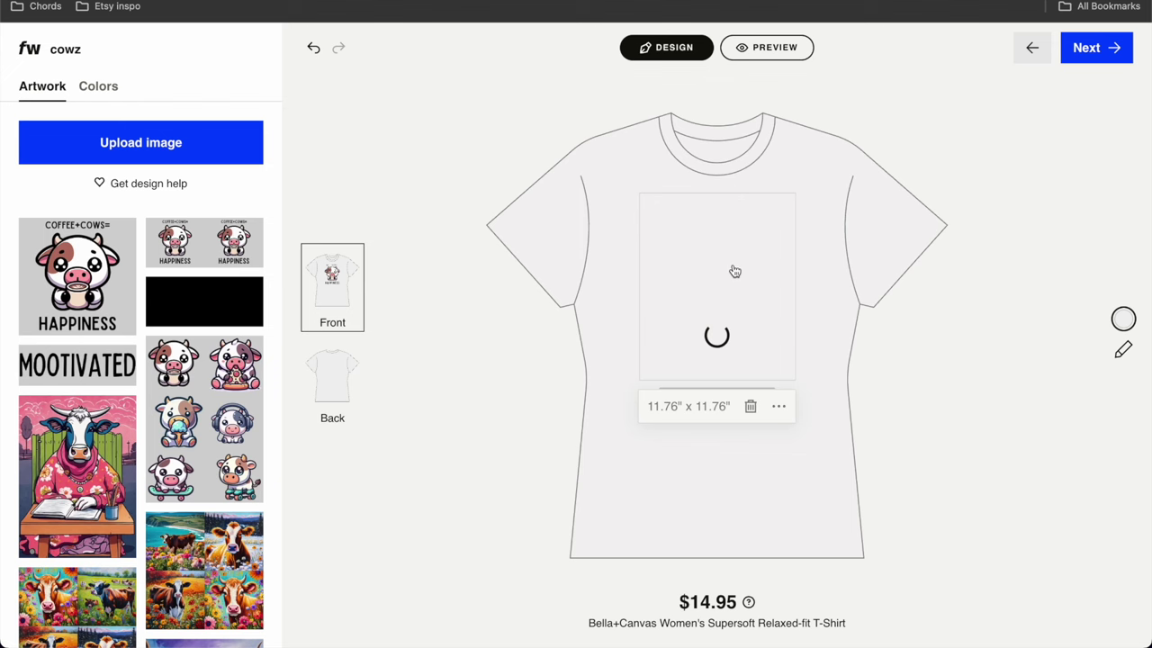
pyautogui.click(1090, 57)
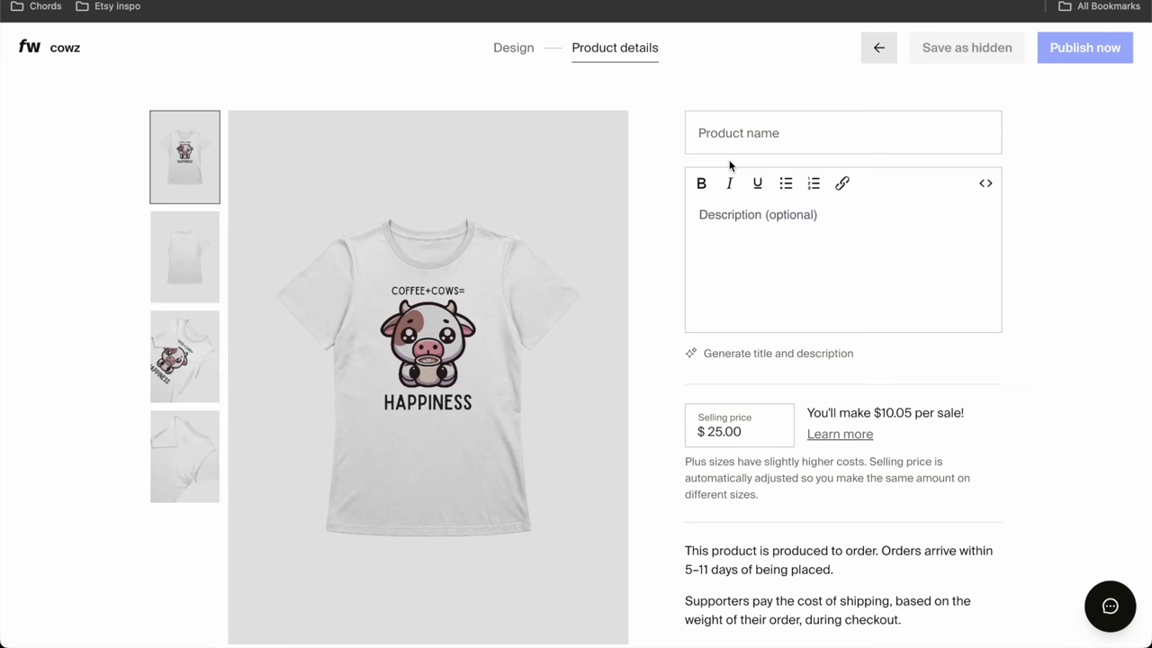
# Step: Reuse the mug listing's title for the product name, replacing Mug so it reads "Coffee and Cows is Happiness Shirt"
pyautogui.click(730, 140)
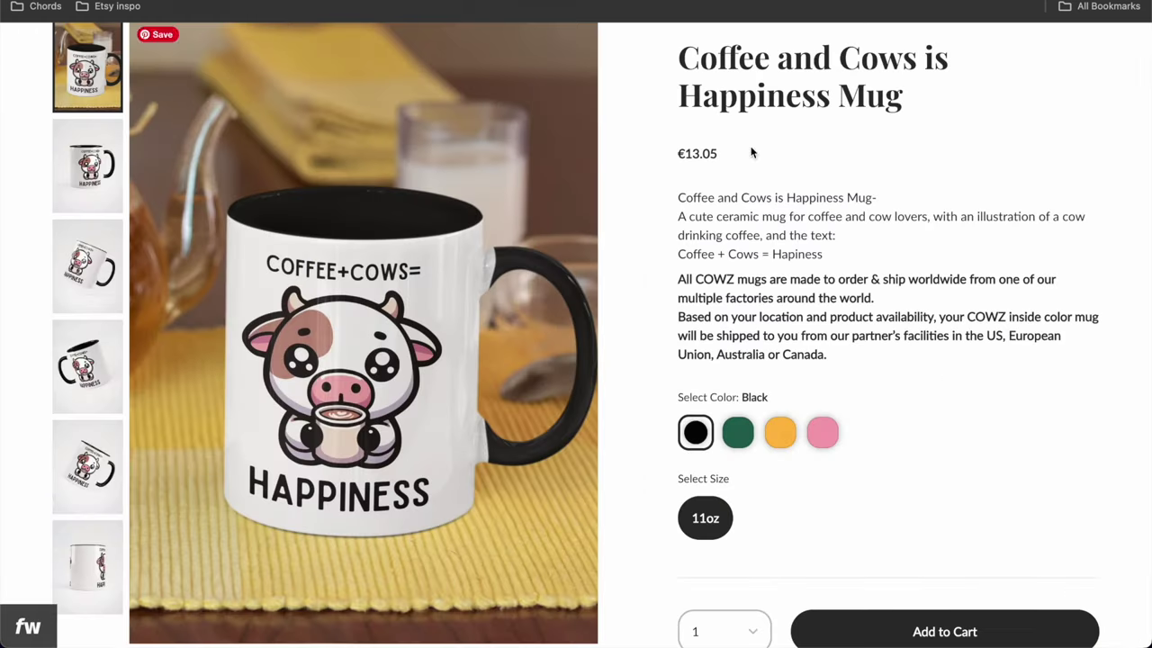
pyautogui.scroll(1, 779, 180)
pyautogui.moveTo(909, 173); pyautogui.dragTo(678, 133)
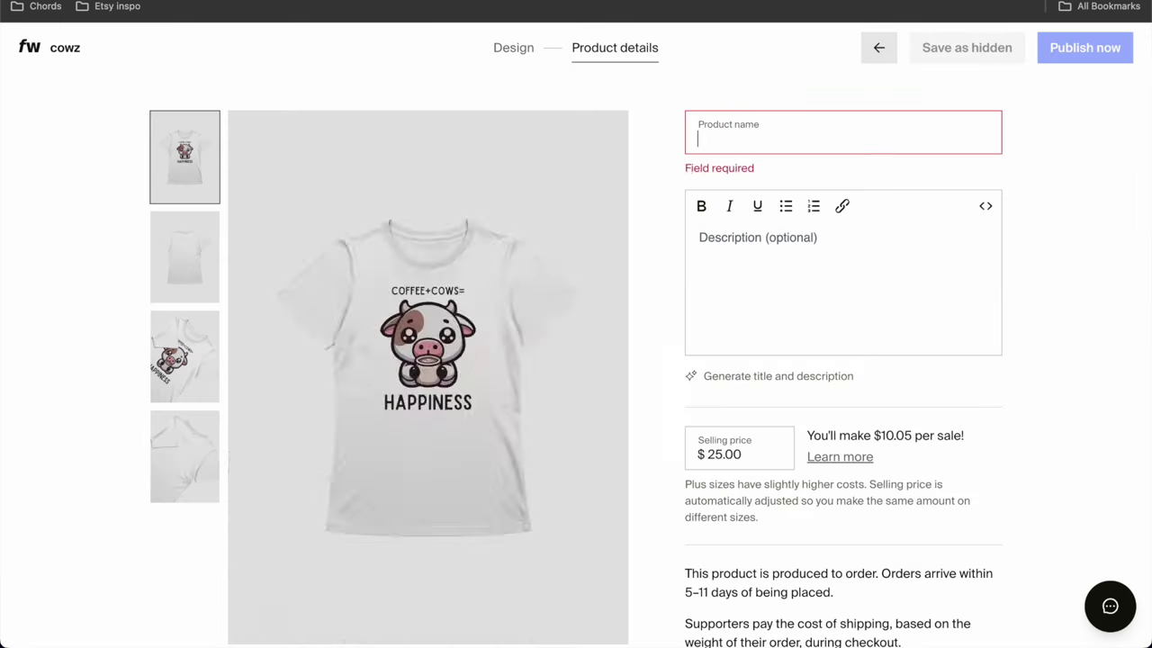
pyautogui.write('Coffee and Cows is Happiness Mug')
pyautogui.doubleClick(890, 139)
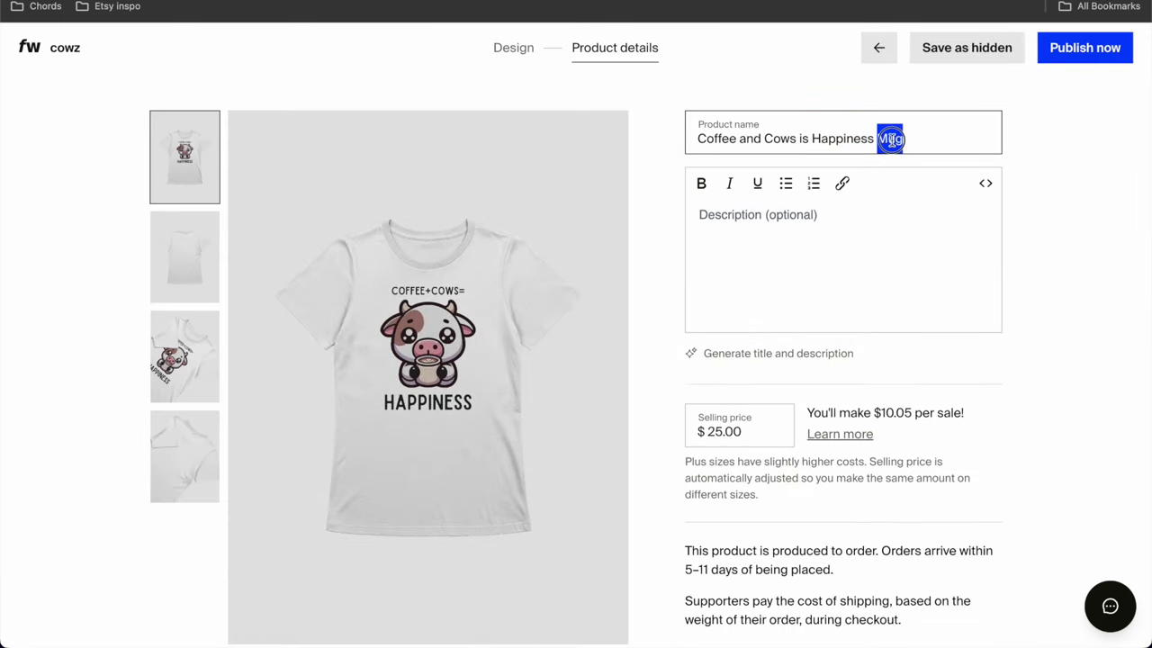
pyautogui.write('S')
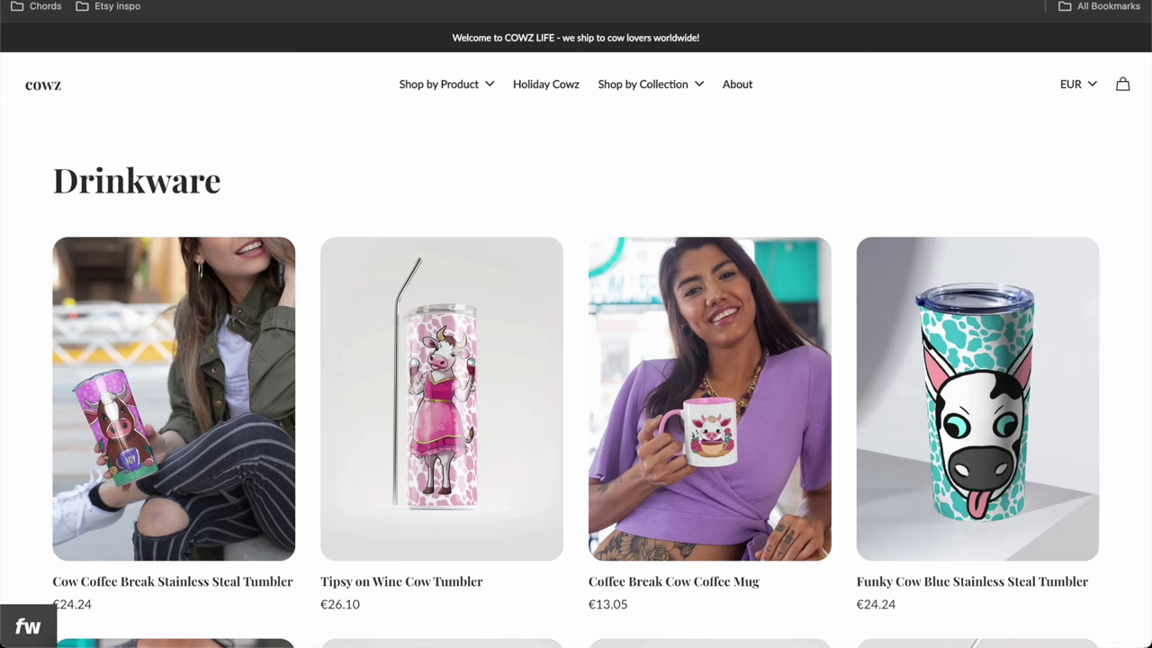
# Step: Check the shop's product listings for naming, and change the product name to "Coffee and Cows is Happiness Tshirt- Relaxed Fit"
pyautogui.click(477, 81)
pyautogui.click(432, 117)
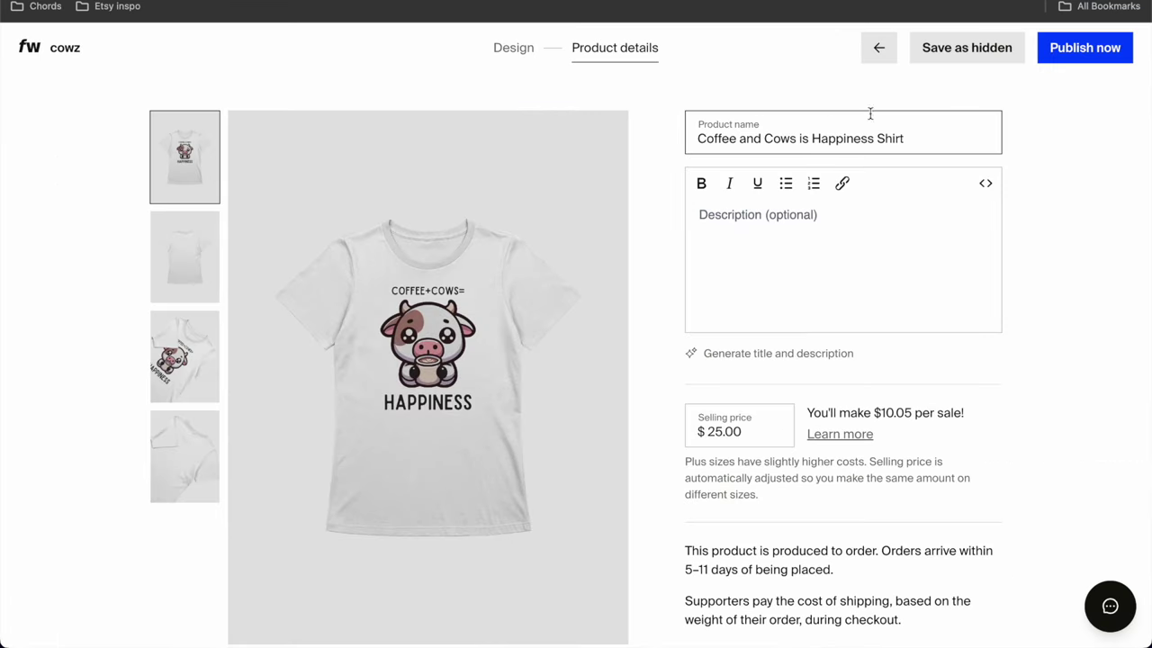
pyautogui.click(879, 138)
pyautogui.write('T')
pyautogui.press('Delete')
pyautogui.write('shirt- Relaxed Fit')
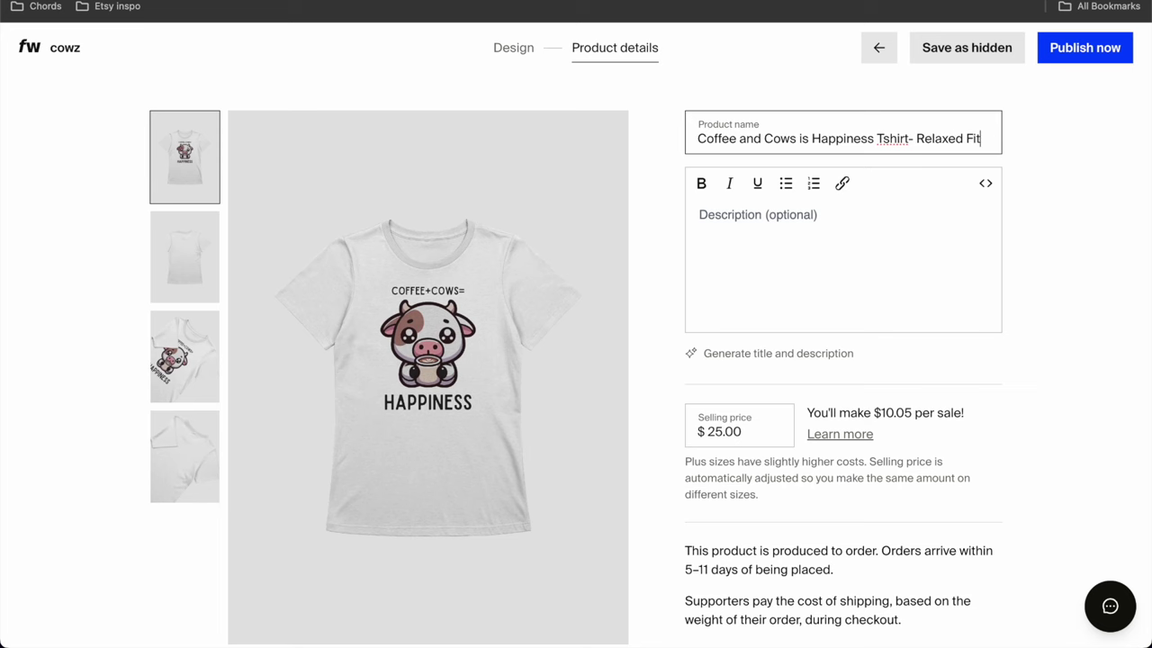
# Step: Switch to the Cowz Products document, find "relaxed", and copy the Bella Canvas 6400 women's T-shirt description
pyautogui.hotkey('ctrl', 'Tab')
pyautogui.click(858, 149)
pyautogui.write('fit')
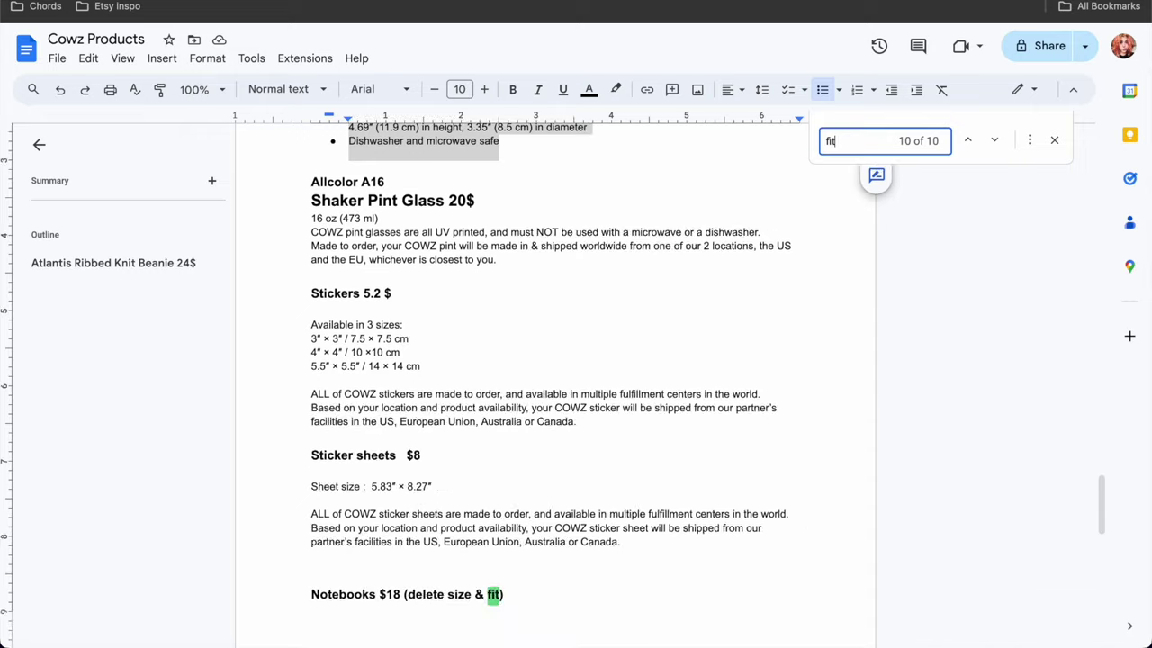
pyautogui.scroll(-3, 448, 334)
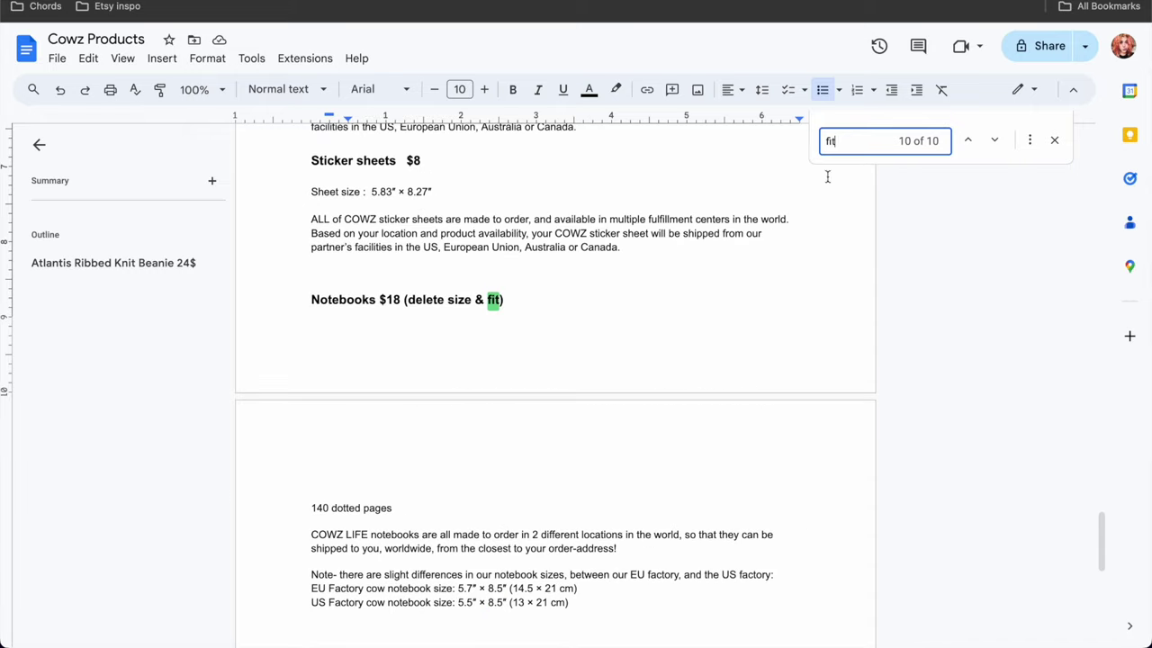
pyautogui.doubleClick(829, 140)
pyautogui.write('relaxed')
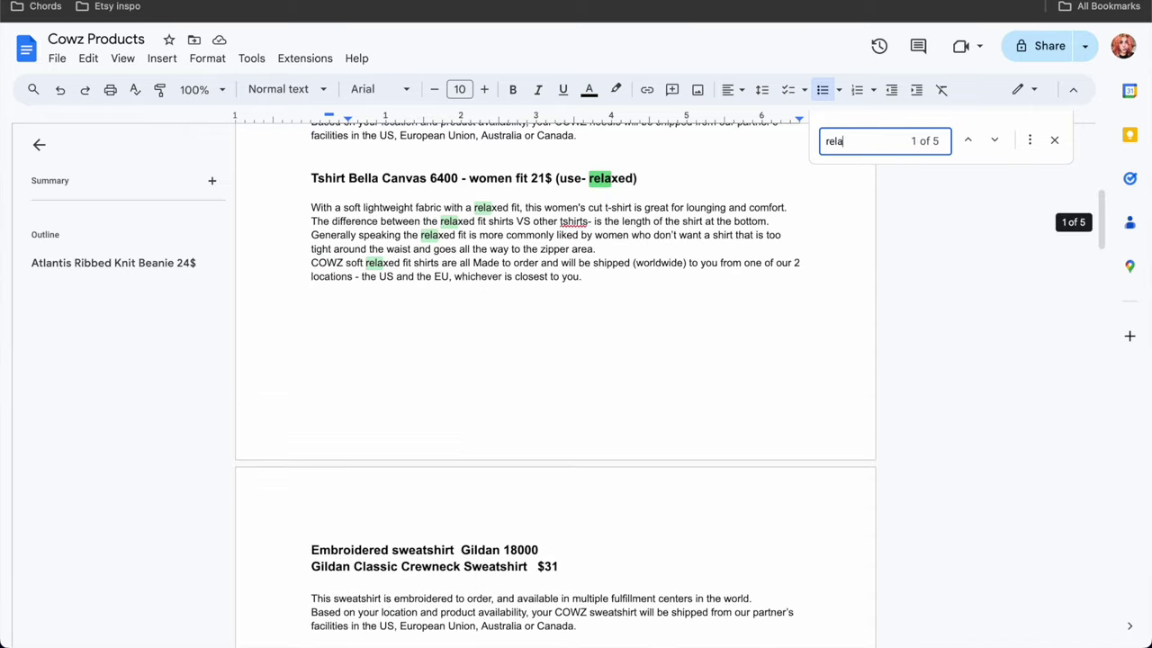
pyautogui.moveTo(602, 278); pyautogui.dragTo(310, 208)
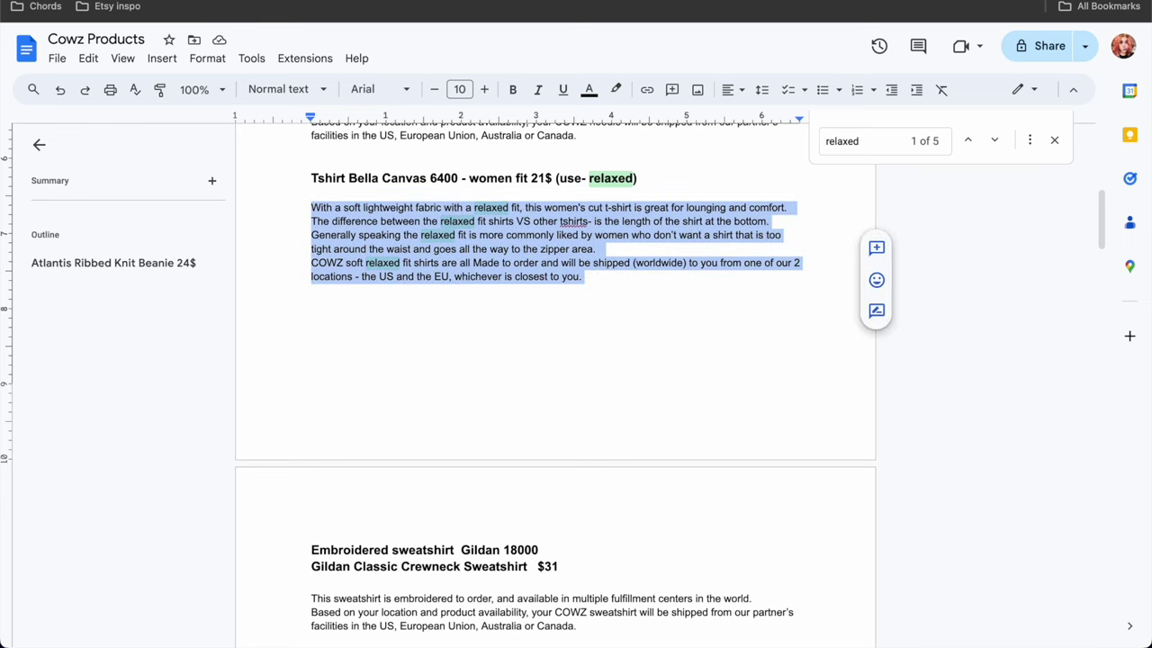
# Step: Return to the Fourthwall product details, paste the copied text as the description, and clear its bold formatting
pyautogui.hotkey('ctrl', 'Tab')
pyautogui.click(735, 217)
pyautogui.hotkey('ctrl', 'v')
pyautogui.hotkey('ctrl', 'a')
pyautogui.click(700, 185)
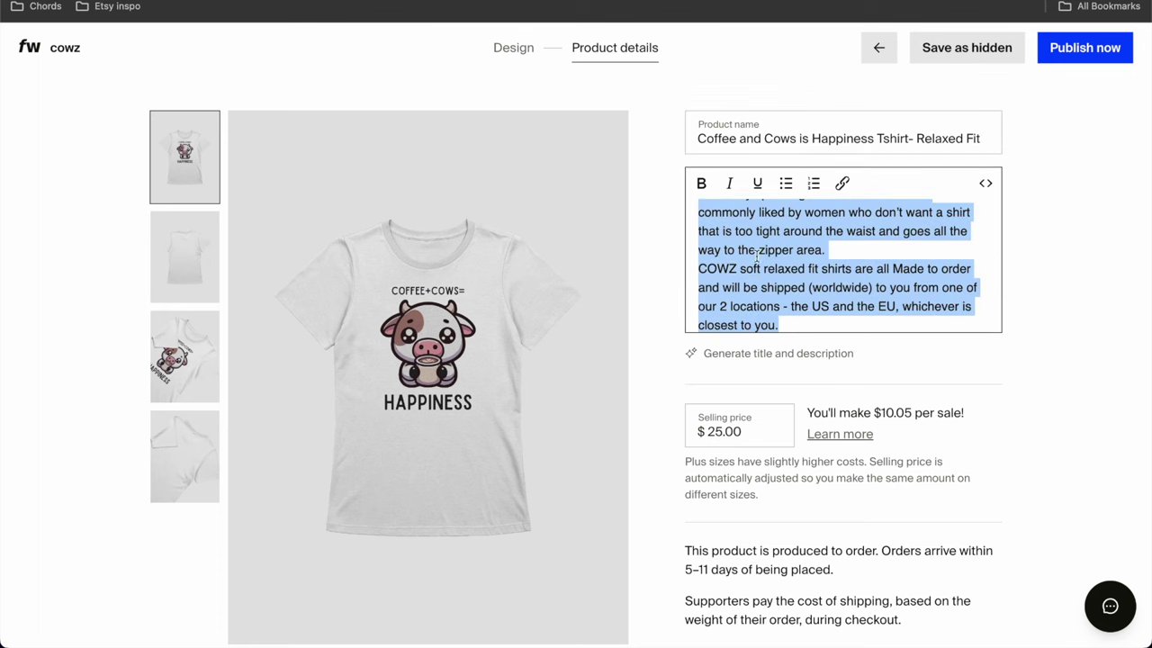
# Step: Insert the product name "Coffee and Cows is Happiness Tshirt- Relaxed Fit" as the description's opening line
pyautogui.scroll(5, 700, 216)
pyautogui.click(696, 213)
pyautogui.press('Return')
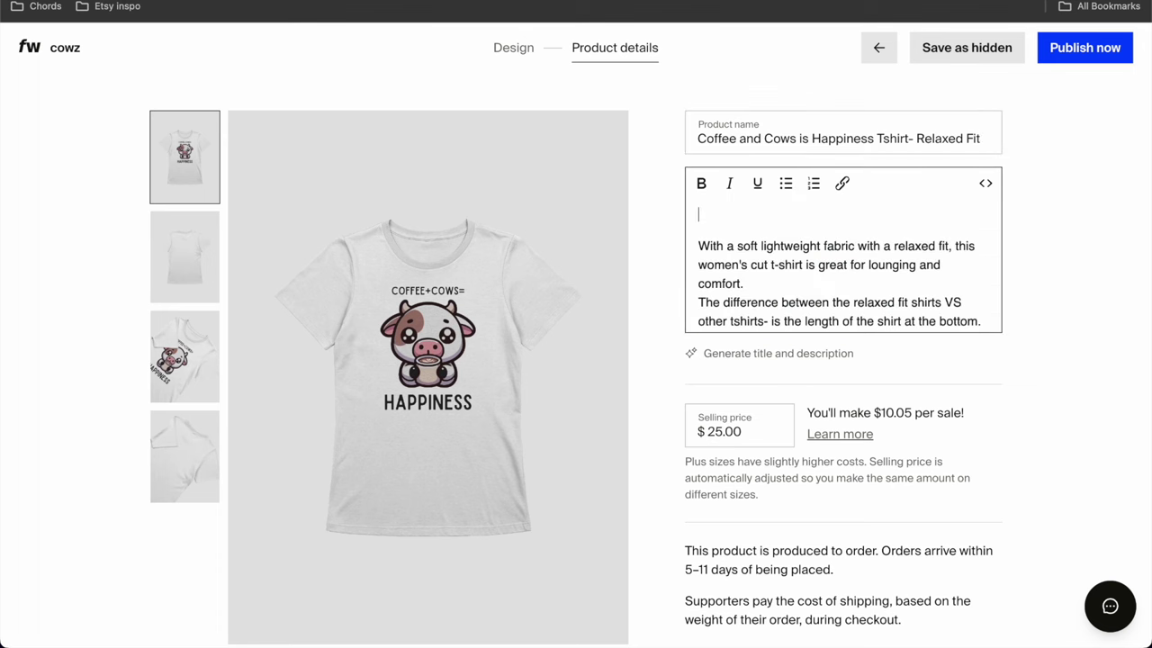
pyautogui.tripleClick(800, 139)
pyautogui.hotkey('ctrl', 'c')
pyautogui.click(721, 214)
pyautogui.hotkey('ctrl', 'v')
# Step: Set the selling price to $21 and publish the product
pyautogui.click(707, 429)
pyautogui.doubleClick(707, 429)
pyautogui.write('21')
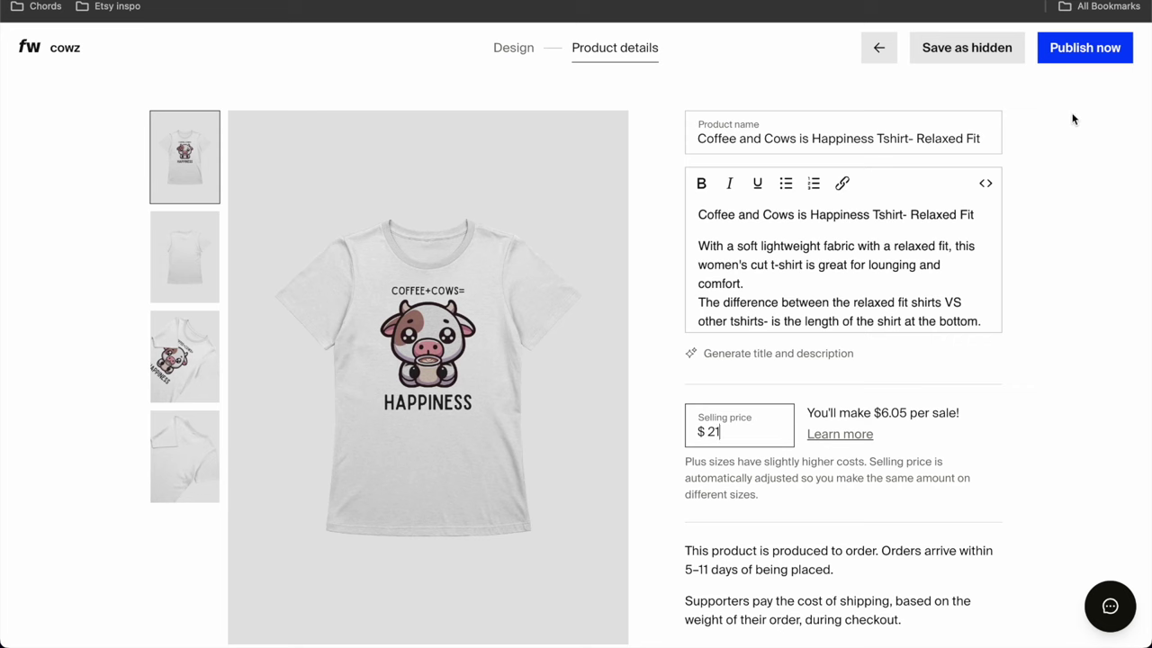
pyautogui.click(1086, 56)
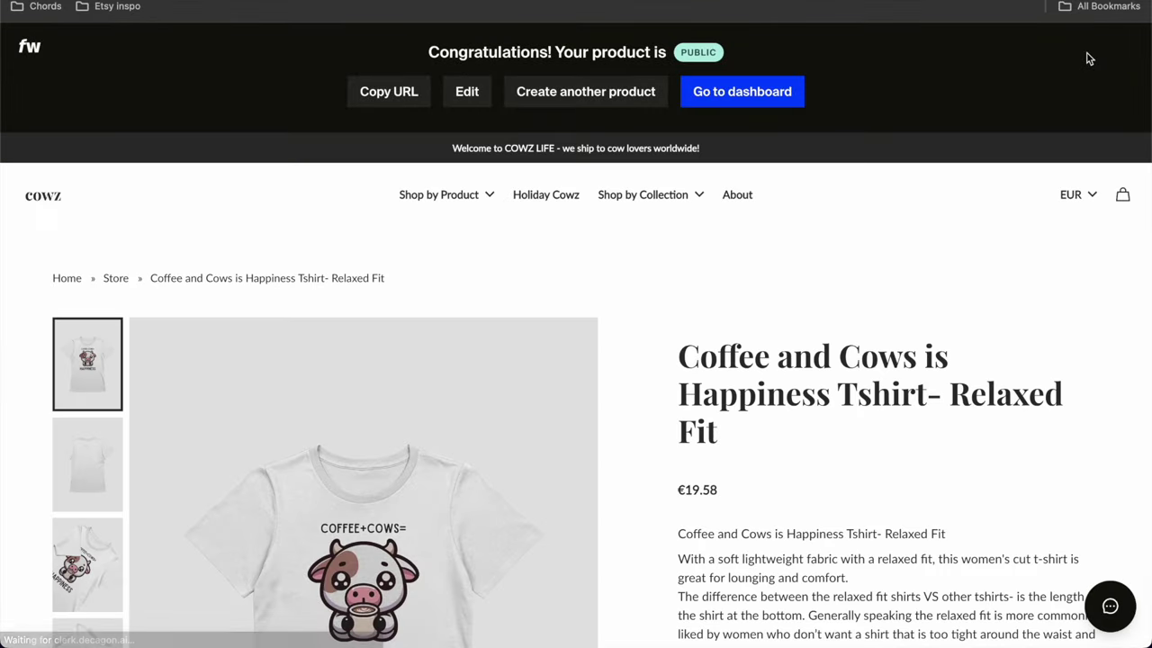
# Step: Open the published T-shirt for editing and add the plus-size woman's mockup photo, cropped to 4:3 with her whole head in frame
pyautogui.click(469, 93)
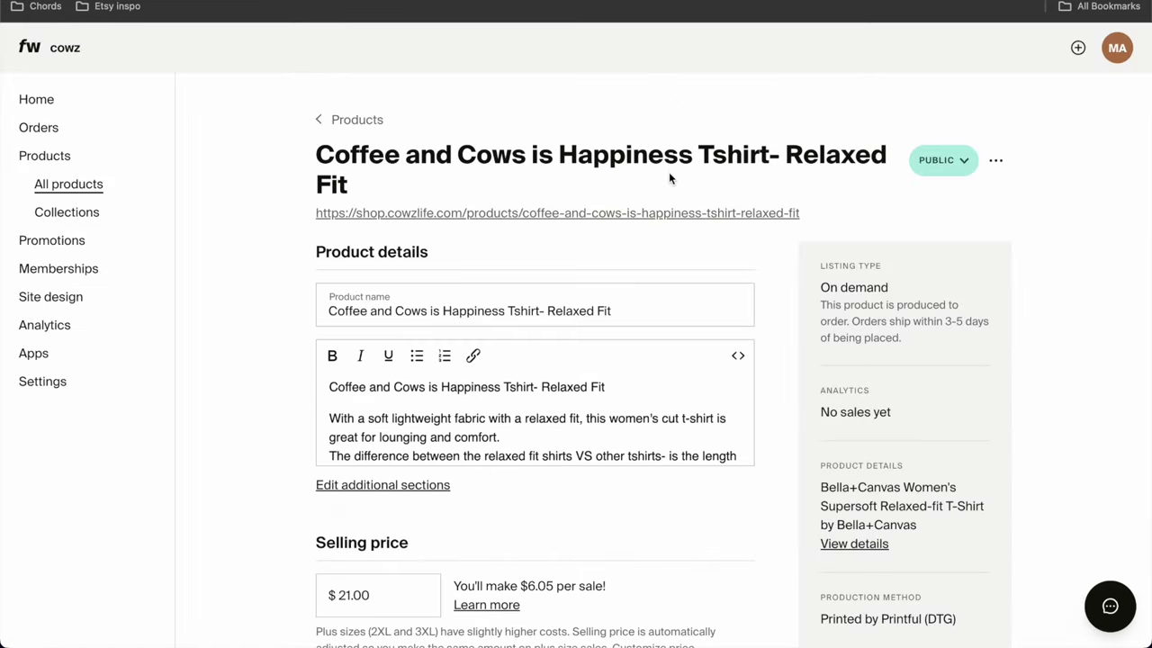
pyautogui.scroll(-7, 669, 178)
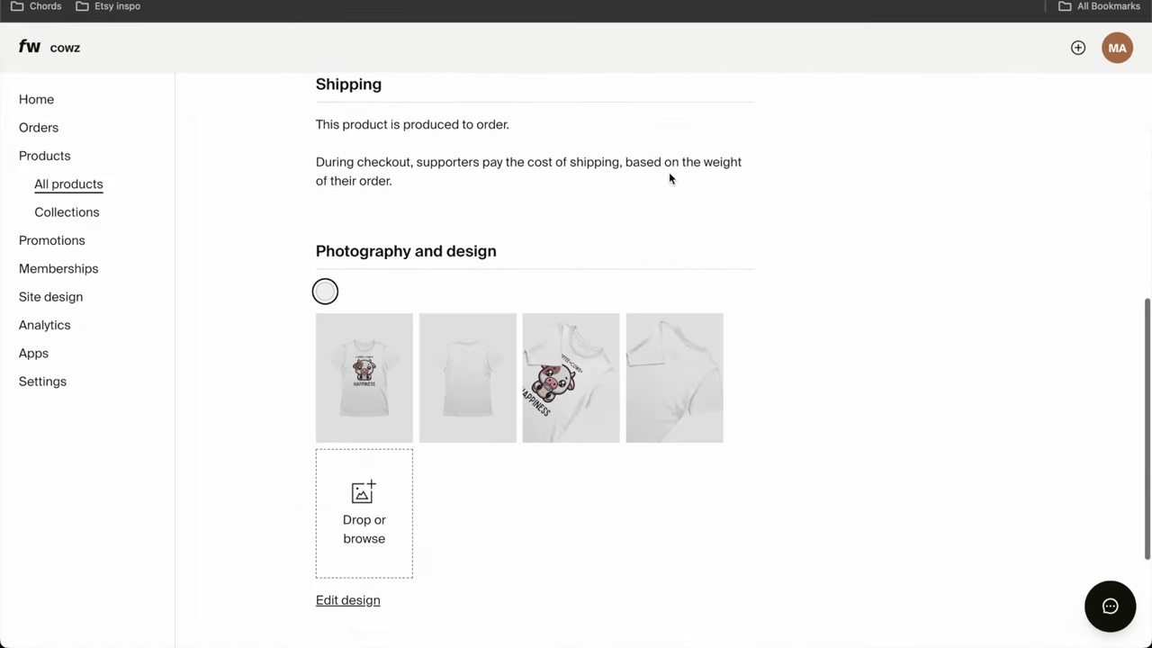
pyautogui.scroll(-2, 668, 179)
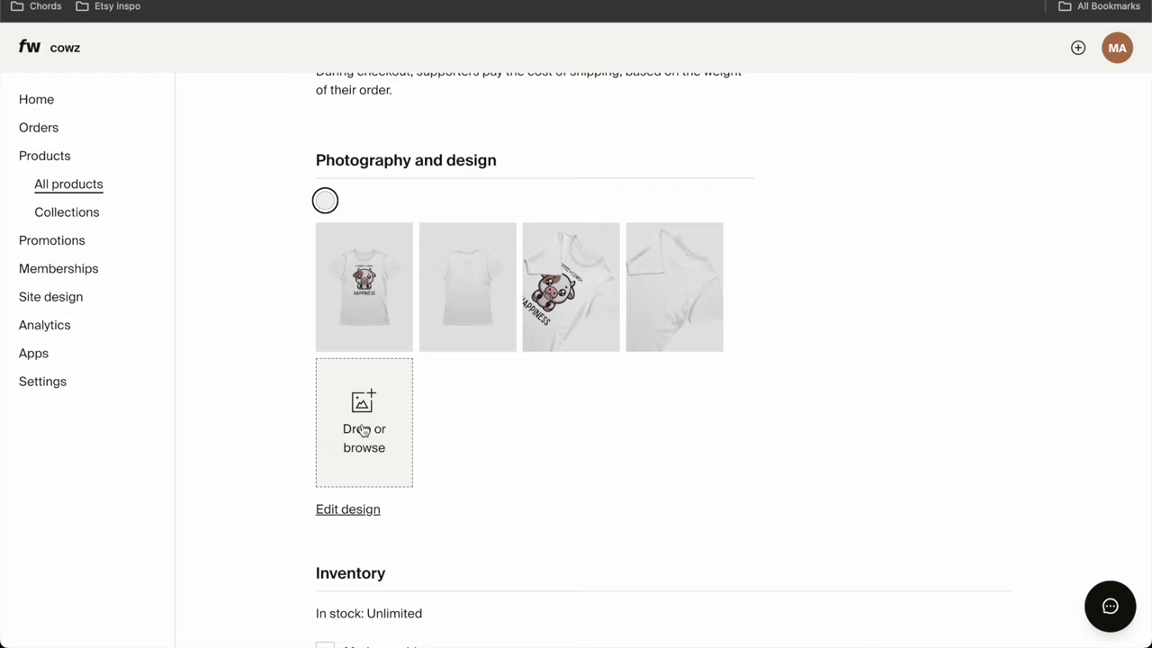
pyautogui.click(364, 430)
pyautogui.doubleClick(296, 129)
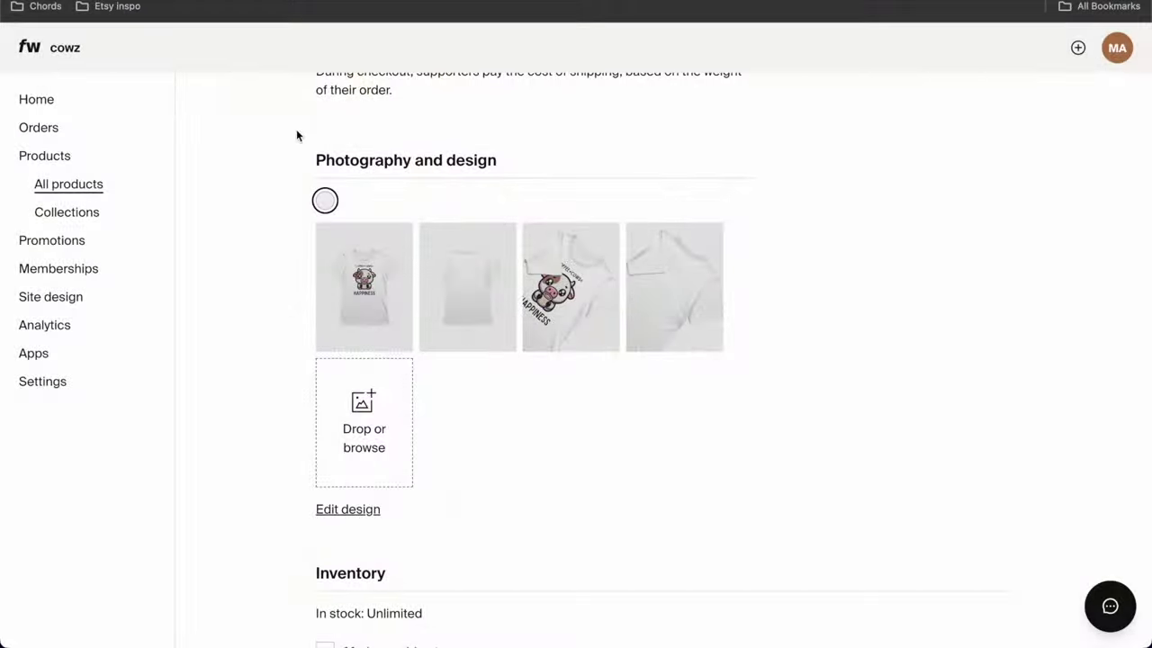
pyautogui.click(356, 527)
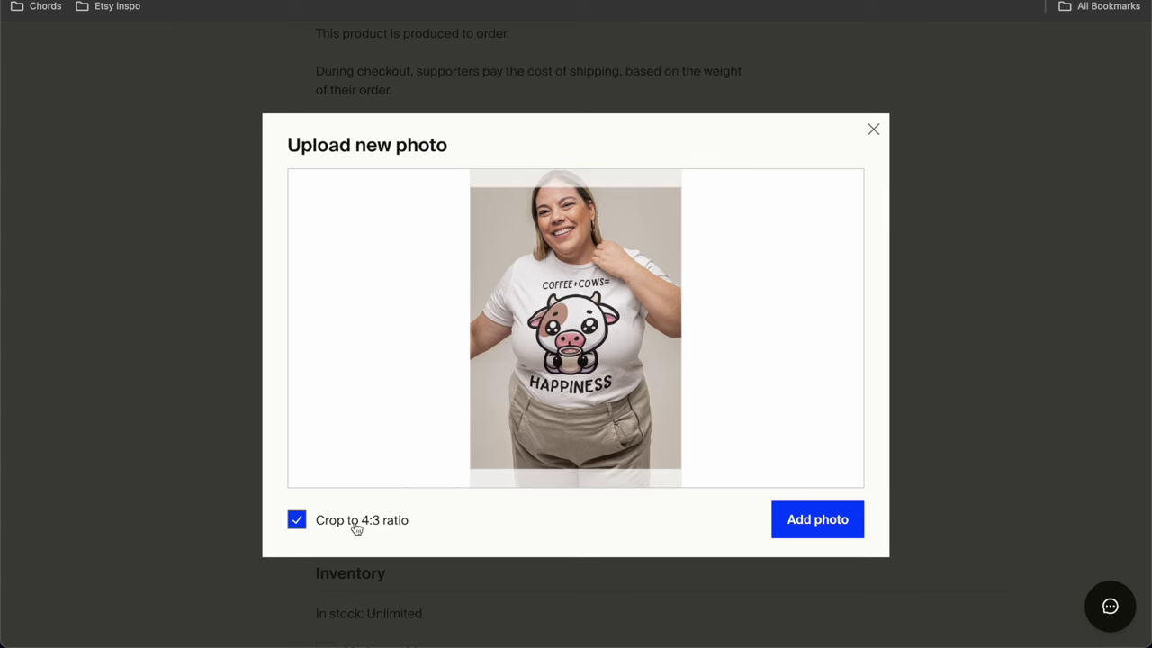
pyautogui.moveTo(632, 289); pyautogui.dragTo(632, 307)
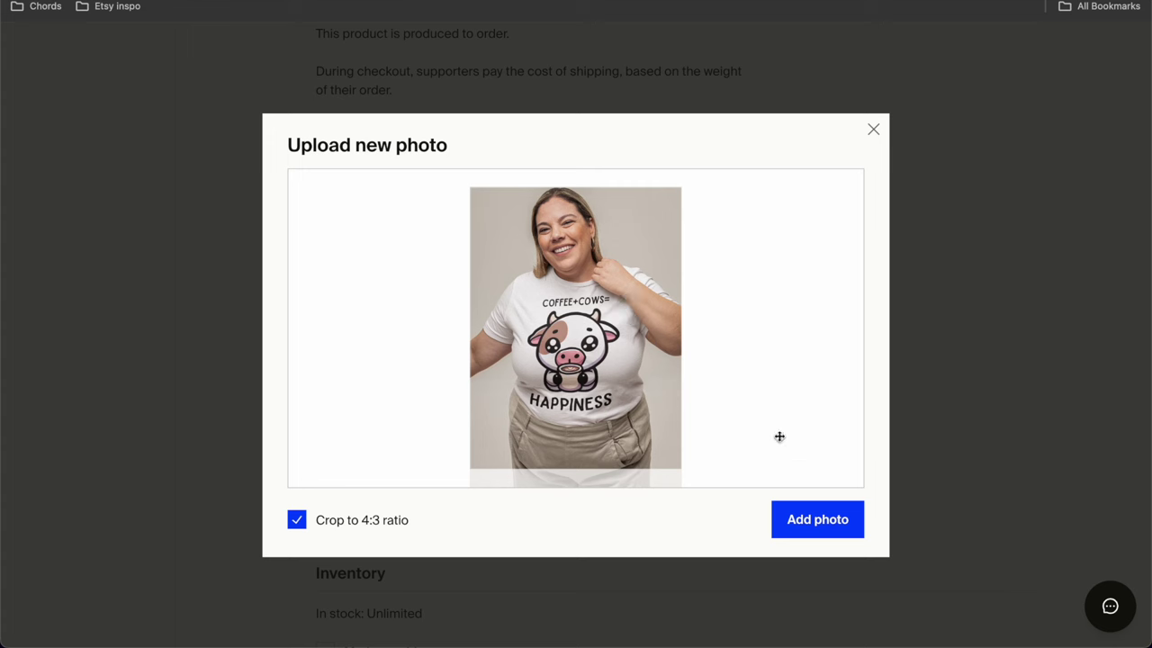
pyautogui.click(835, 520)
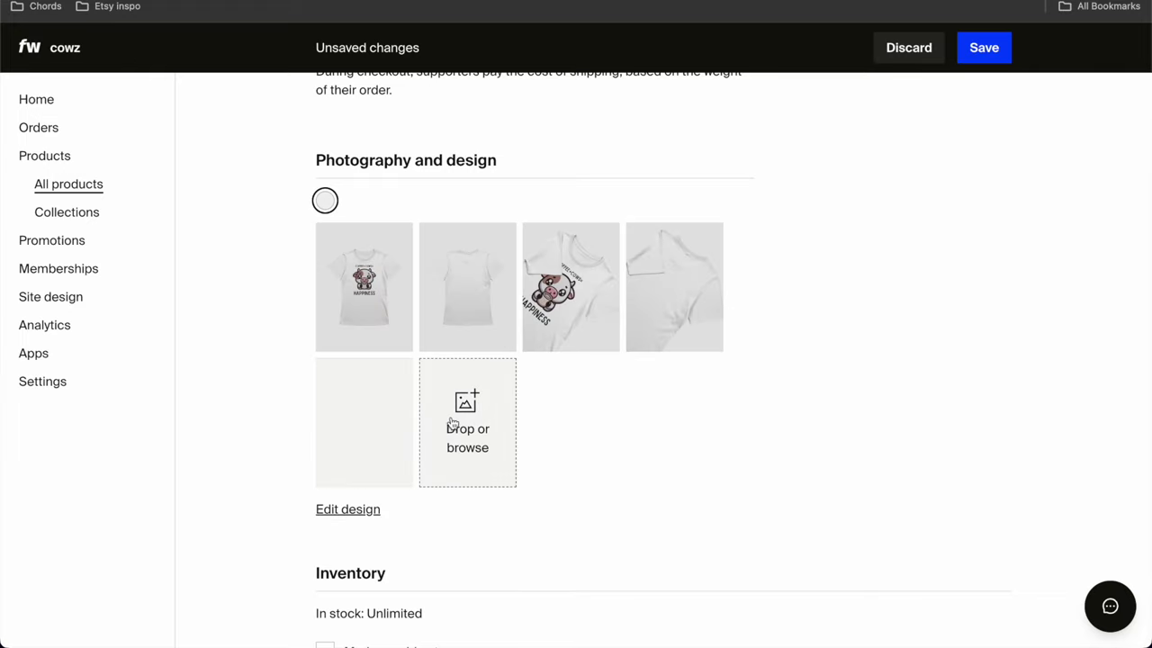
# Step: Add the leaning woman's mockup photo, cropped to a 4:3 ratio with her whole head in frame
pyautogui.click(484, 432)
pyautogui.doubleClick(376, 124)
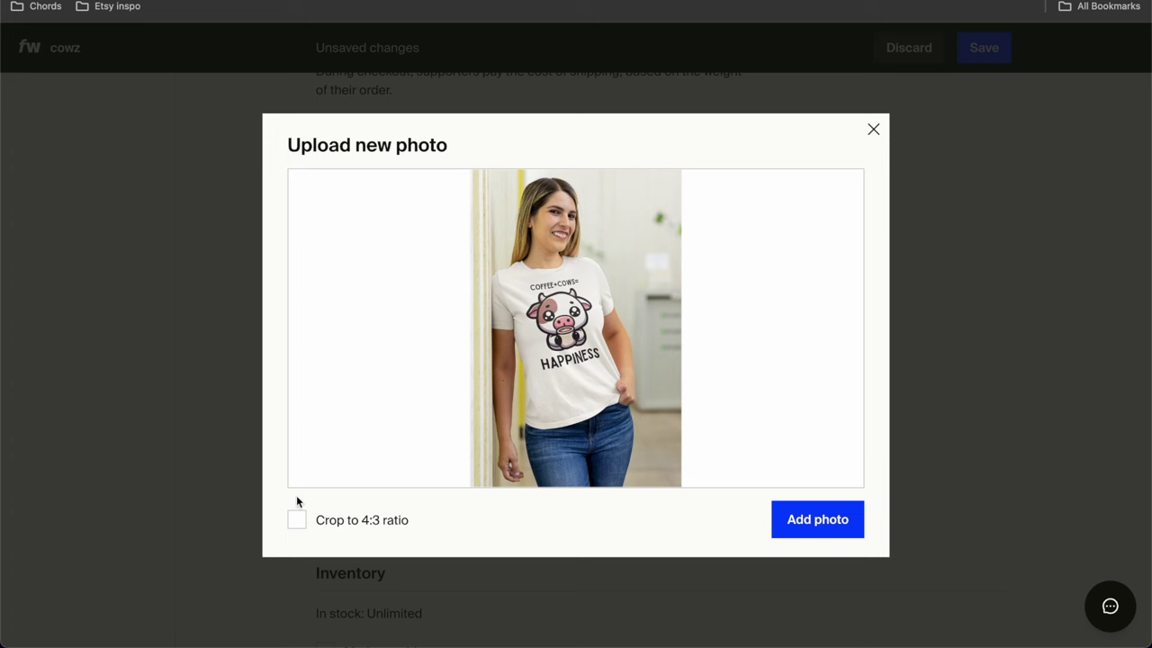
pyautogui.click(297, 520)
pyautogui.moveTo(641, 354); pyautogui.dragTo(639, 366)
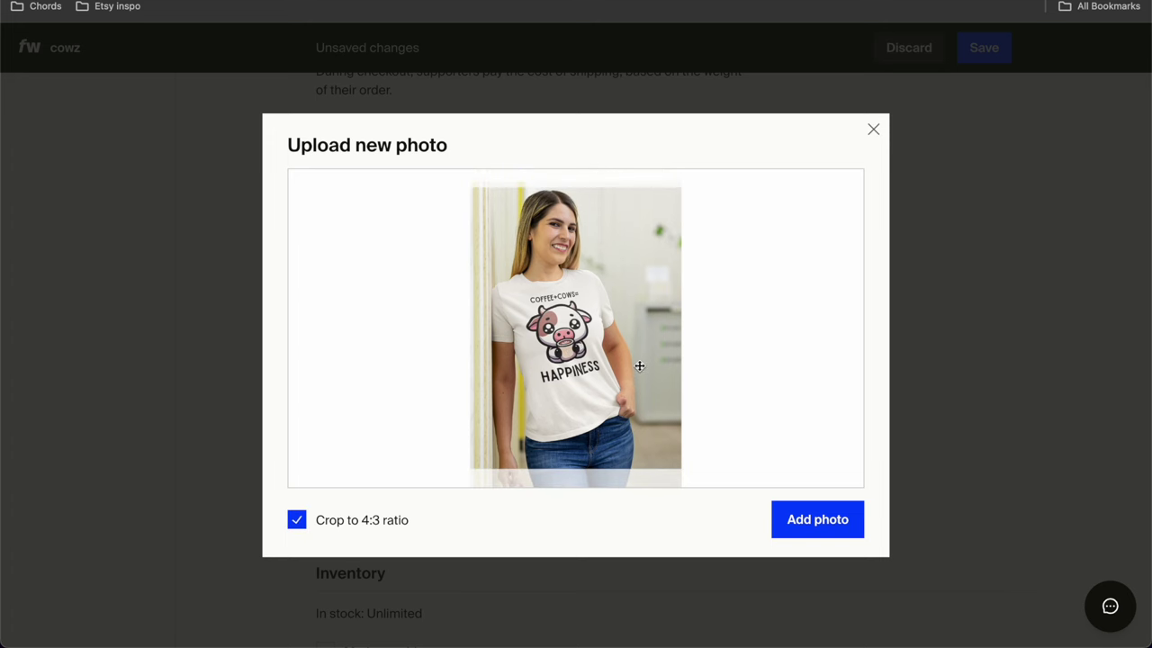
pyautogui.click(841, 522)
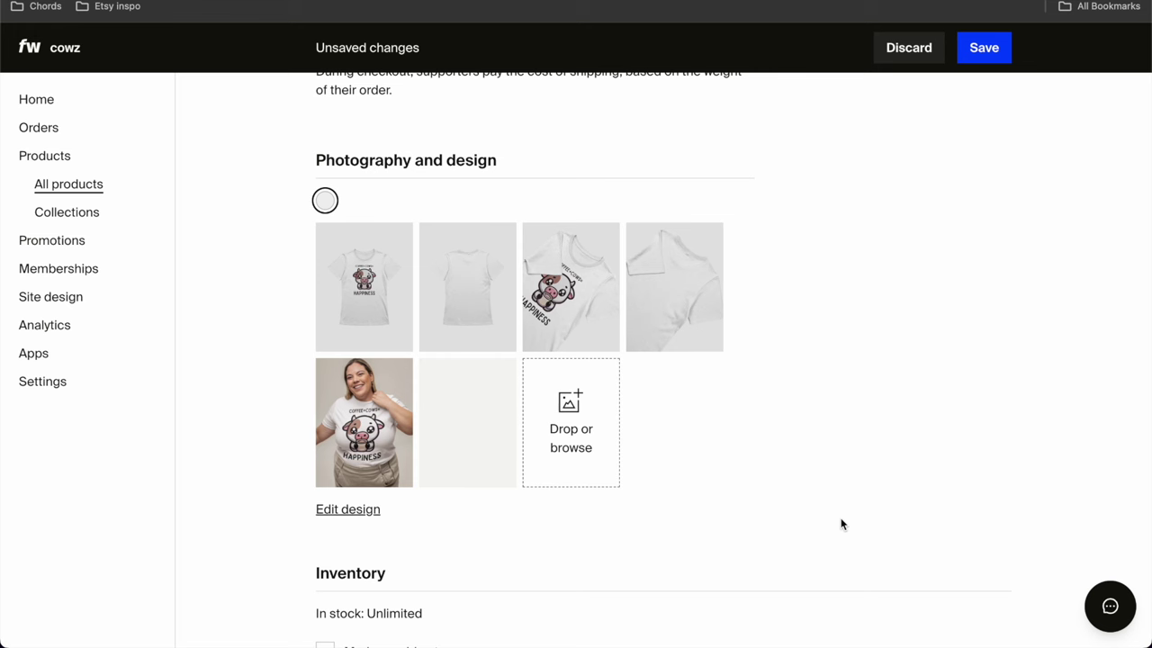
# Step: Reorder the product photos: plus-size woman, flat front, front close-up, leaning woman, flat back, back close-up
pyautogui.moveTo(494, 376)
pyautogui.moveTo(493, 376); pyautogui.dragTo(364, 297)
pyautogui.moveTo(459, 396); pyautogui.dragTo(459, 383)
pyautogui.moveTo(712, 291); pyautogui.dragTo(576, 290)
pyautogui.moveTo(512, 381); pyautogui.dragTo(660, 292)
# Step: Search the computer's image files for "6400" and add the size chart "6400 bella canvas cm.jpg" to the product photos
pyautogui.click(586, 416)
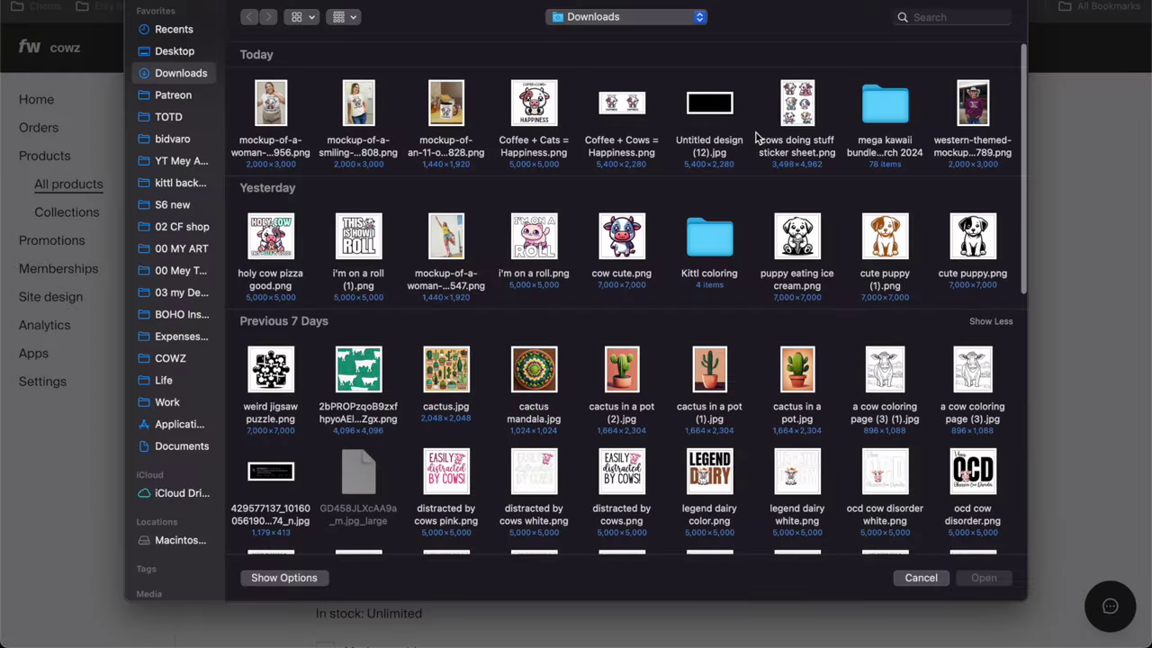
pyautogui.click(933, 15)
pyautogui.write('6400')
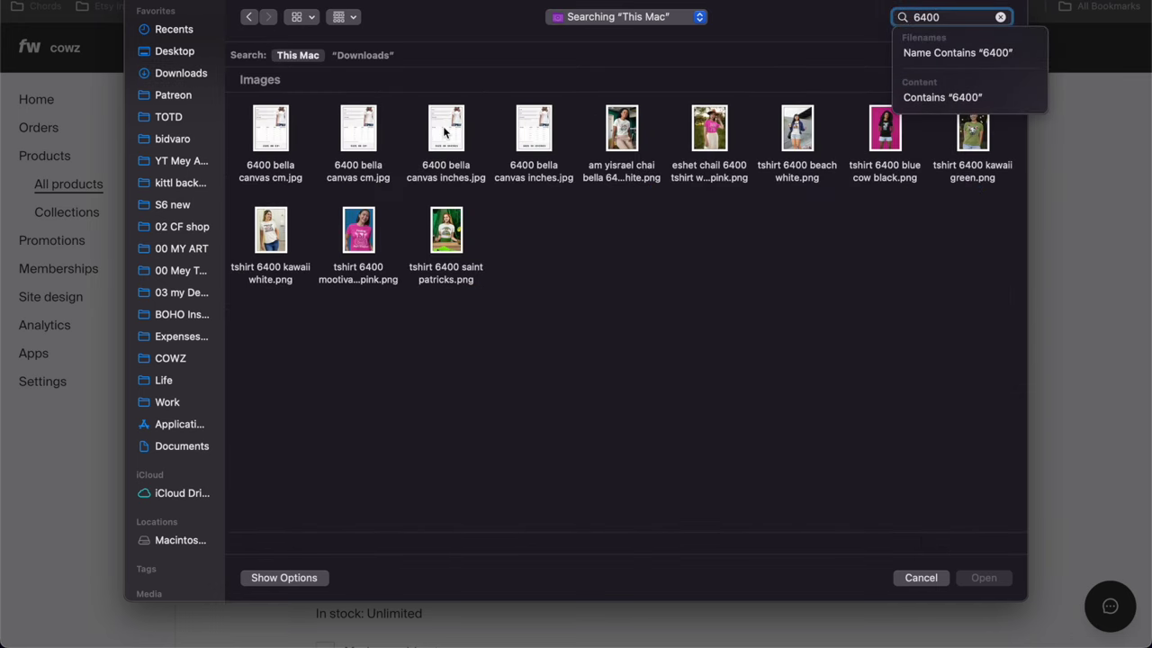
pyautogui.doubleClick(362, 135)
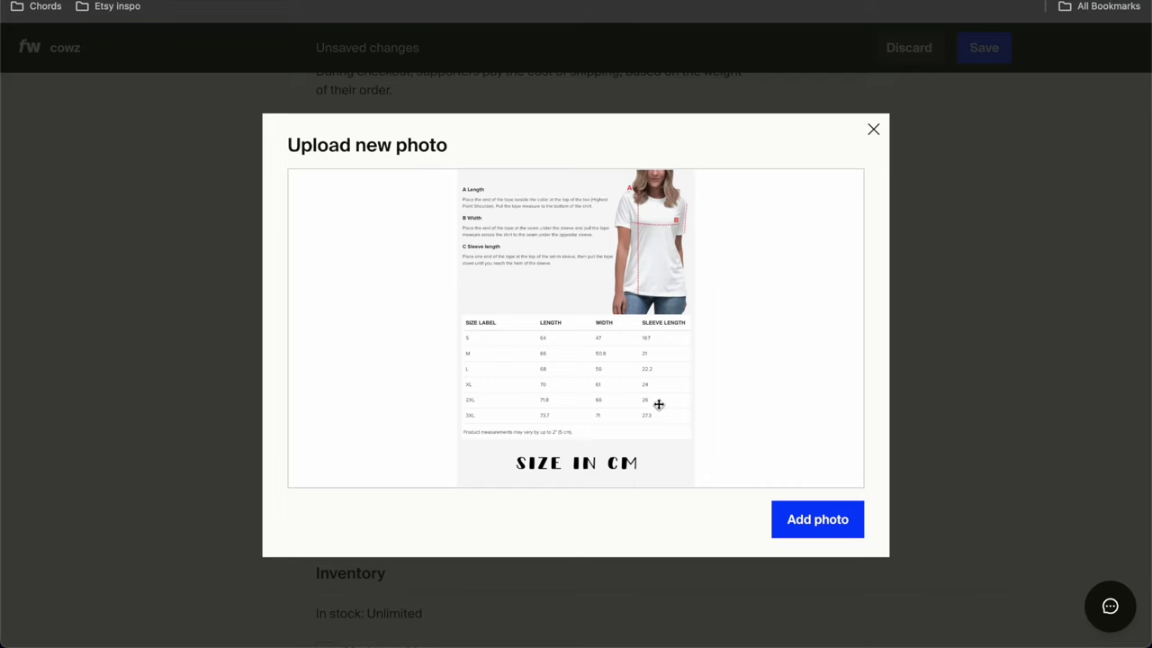
pyautogui.click(817, 520)
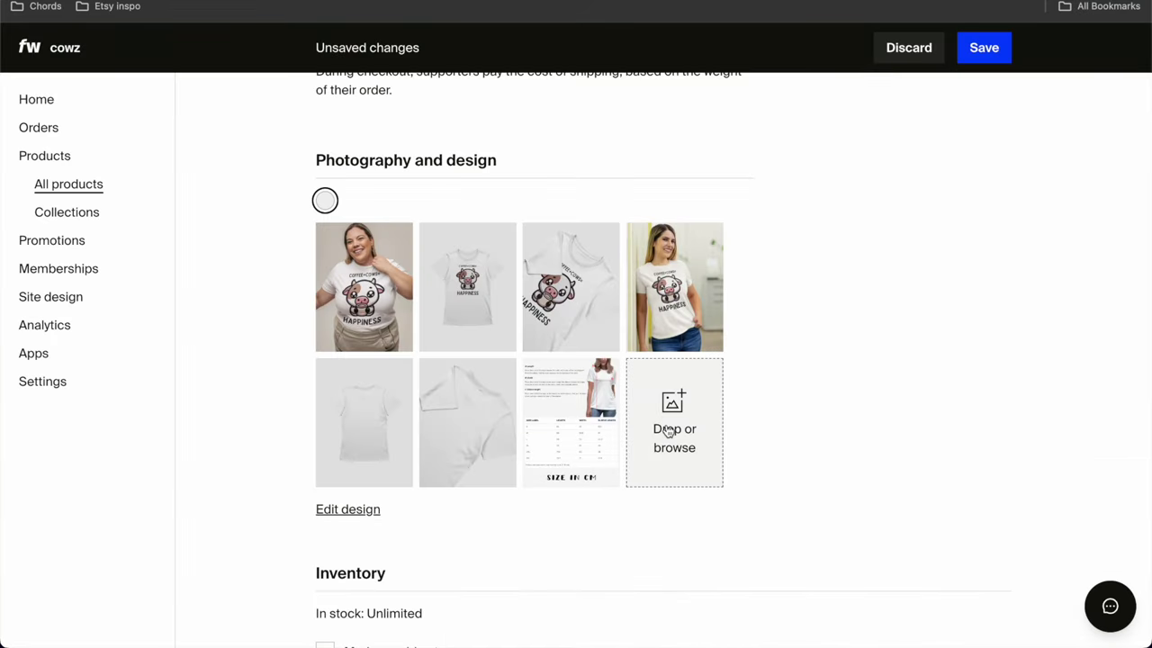
# Step: Add the size chart "6400 bella canvas inches.jpg" to the product photos
pyautogui.click(666, 429)
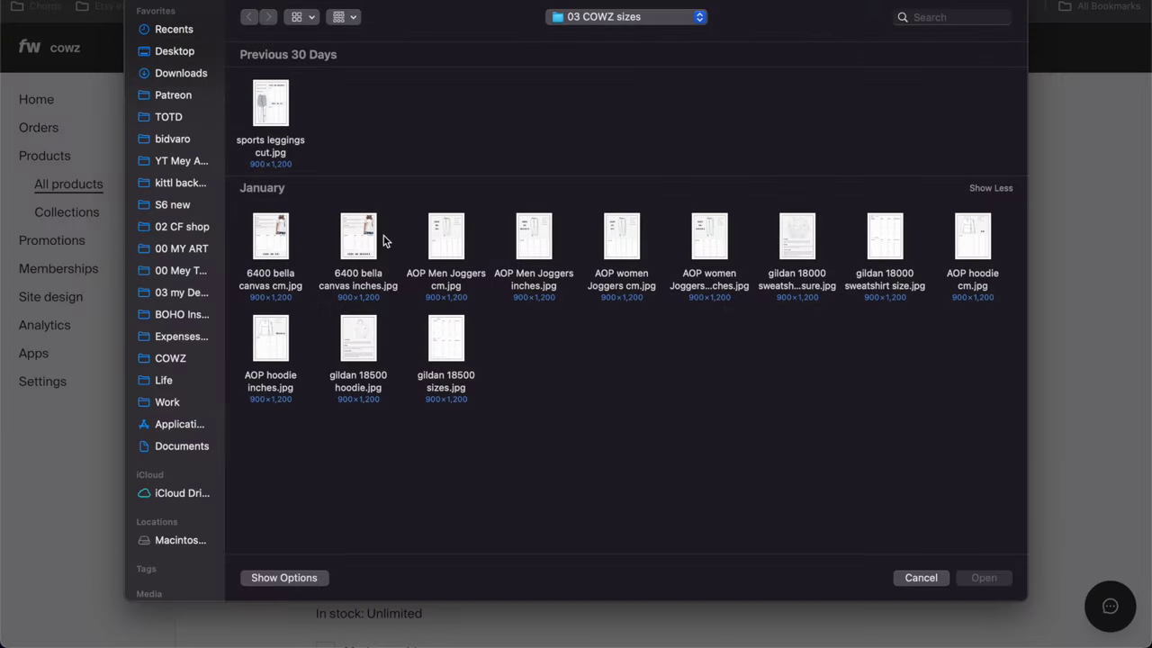
pyautogui.doubleClick(368, 243)
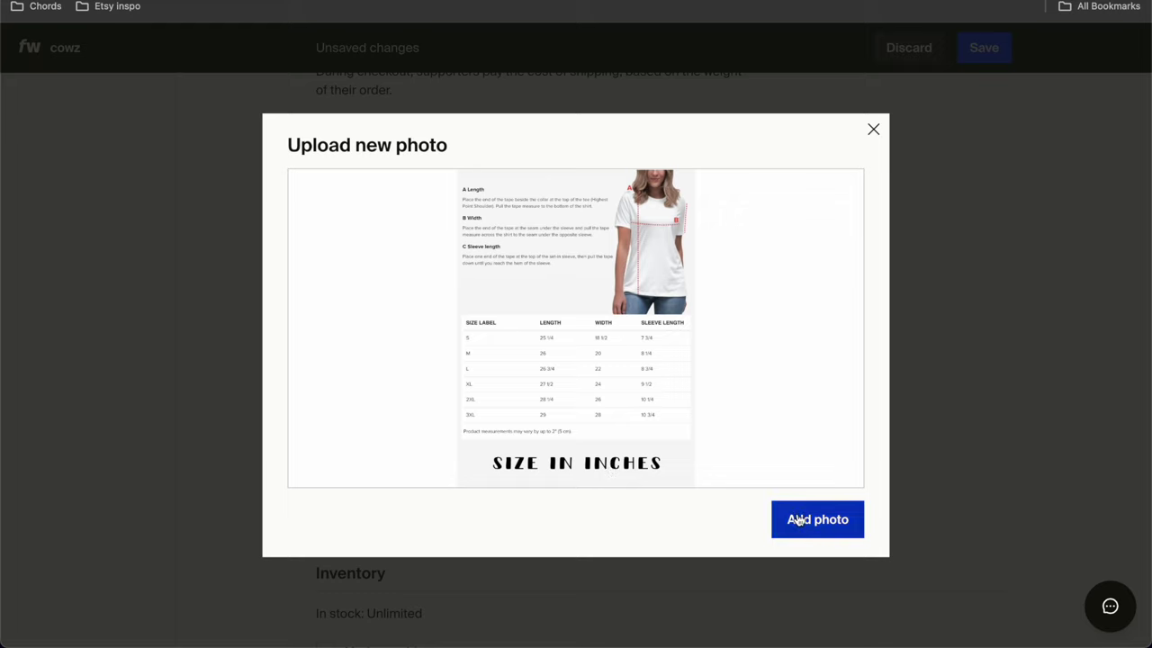
pyautogui.click(808, 522)
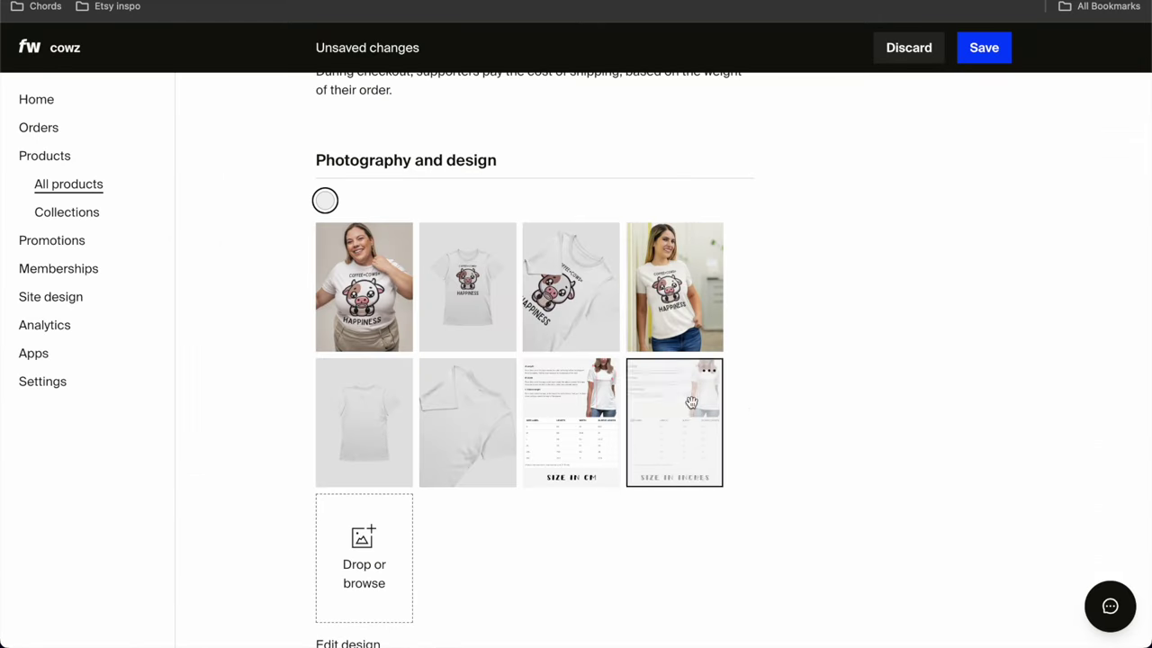
# Step: Move the centimetre and inch size charts to third and fourth place among the photos, save the product, and review its page
pyautogui.moveTo(571, 398); pyautogui.dragTo(571, 266)
pyautogui.moveTo(674, 412); pyautogui.dragTo(676, 288)
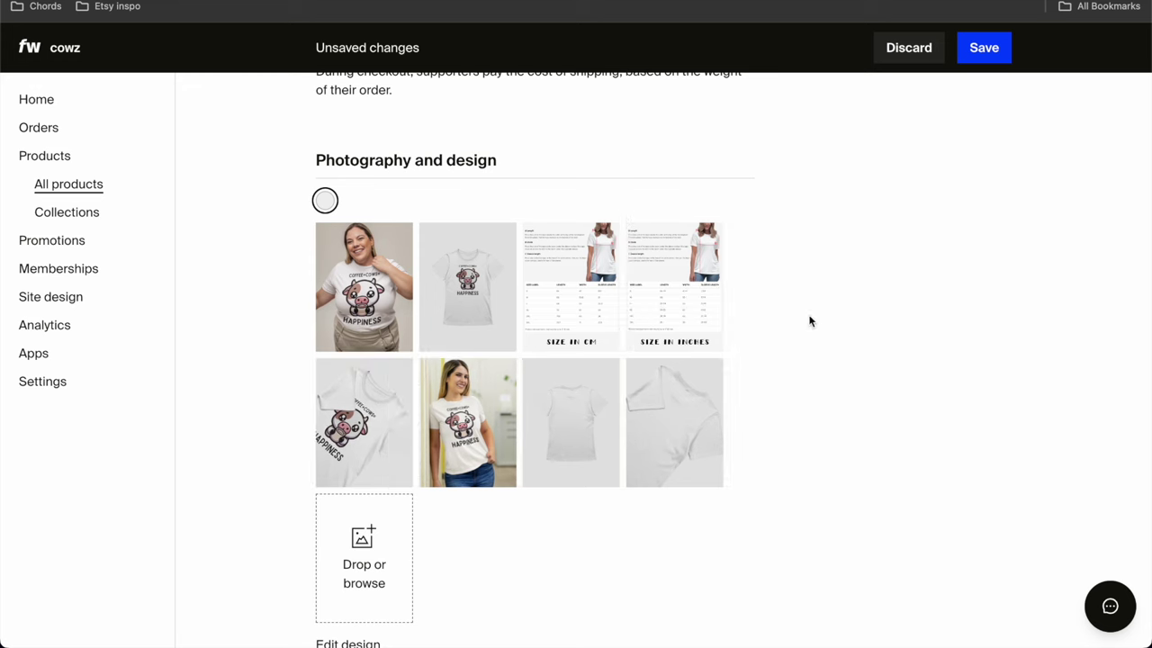
pyautogui.click(981, 55)
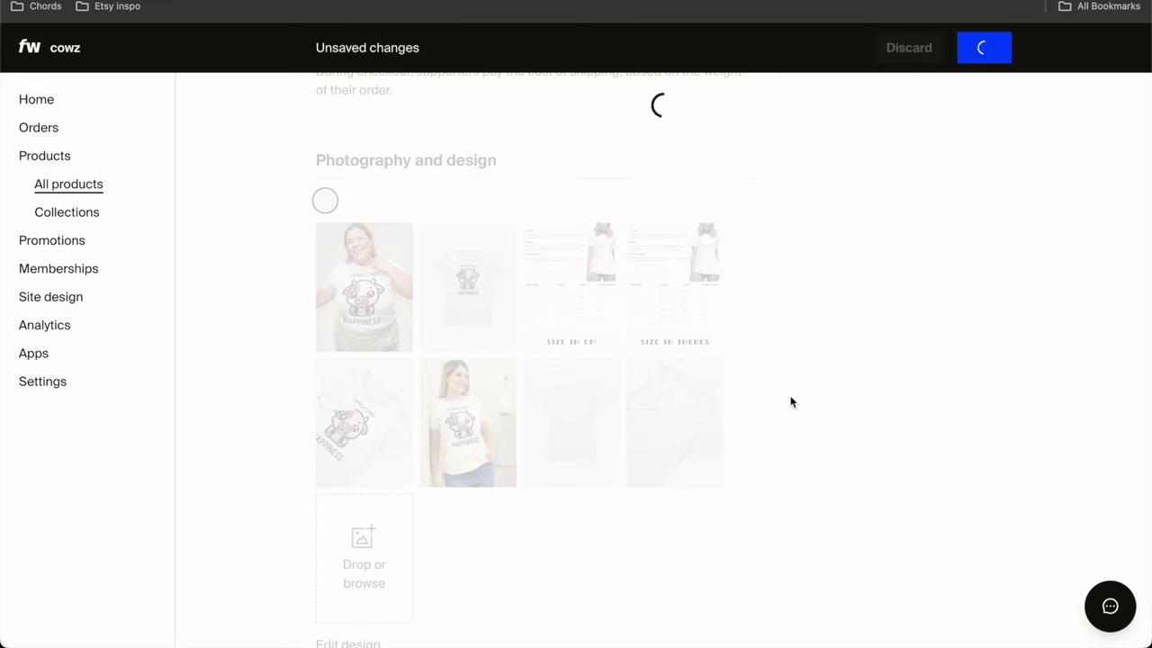
pyautogui.scroll(4, 791, 402)
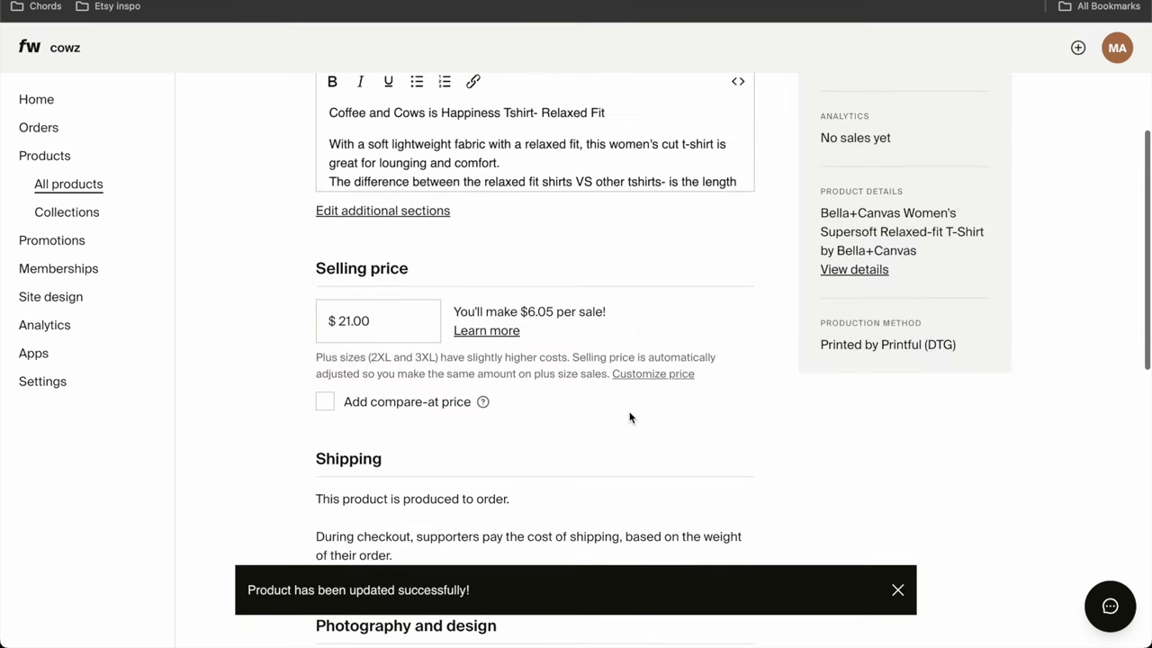
pyautogui.scroll(-3, 630, 417)
pyautogui.scroll(-4, 630, 417)
pyautogui.scroll(10, 630, 417)
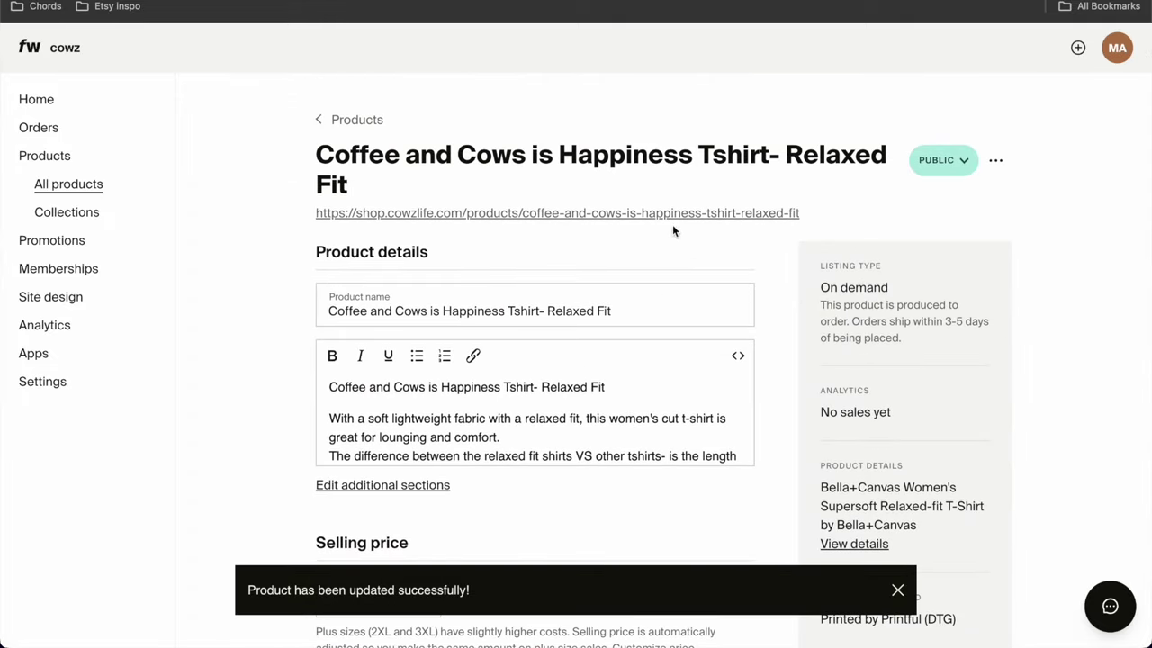
# Step: Review the T-shirt's additional sections and open its live shop page to check the photos and description
pyautogui.scroll(-2, 540, 342)
pyautogui.click(428, 347)
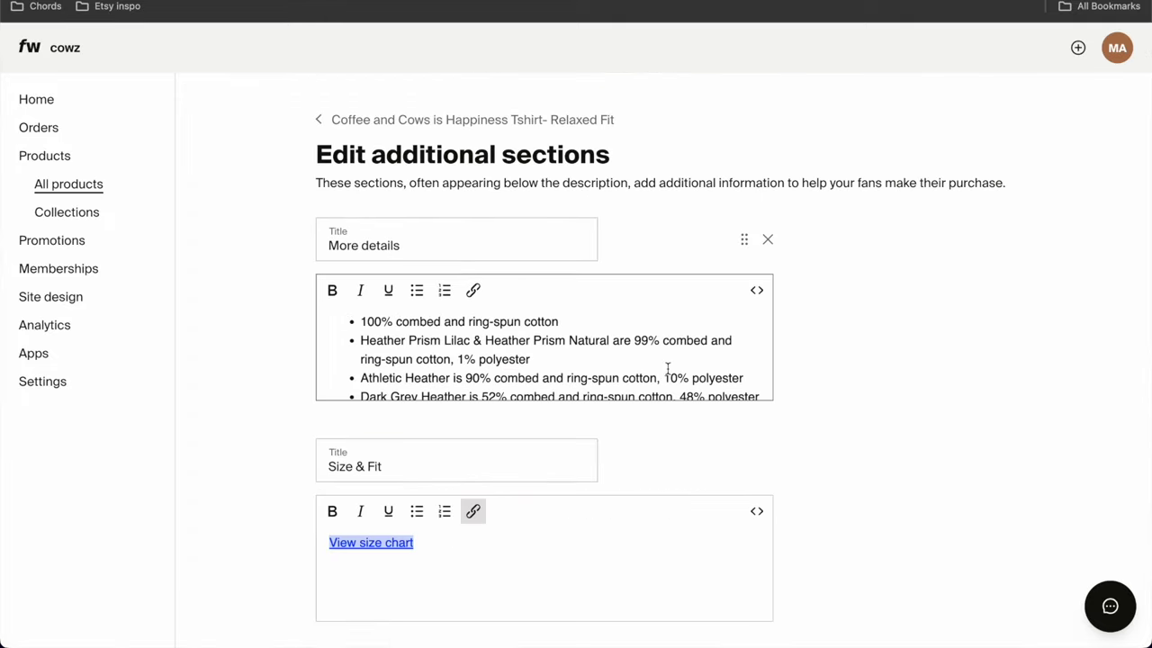
pyautogui.scroll(-3, 667, 368)
pyautogui.scroll(-3, 667, 367)
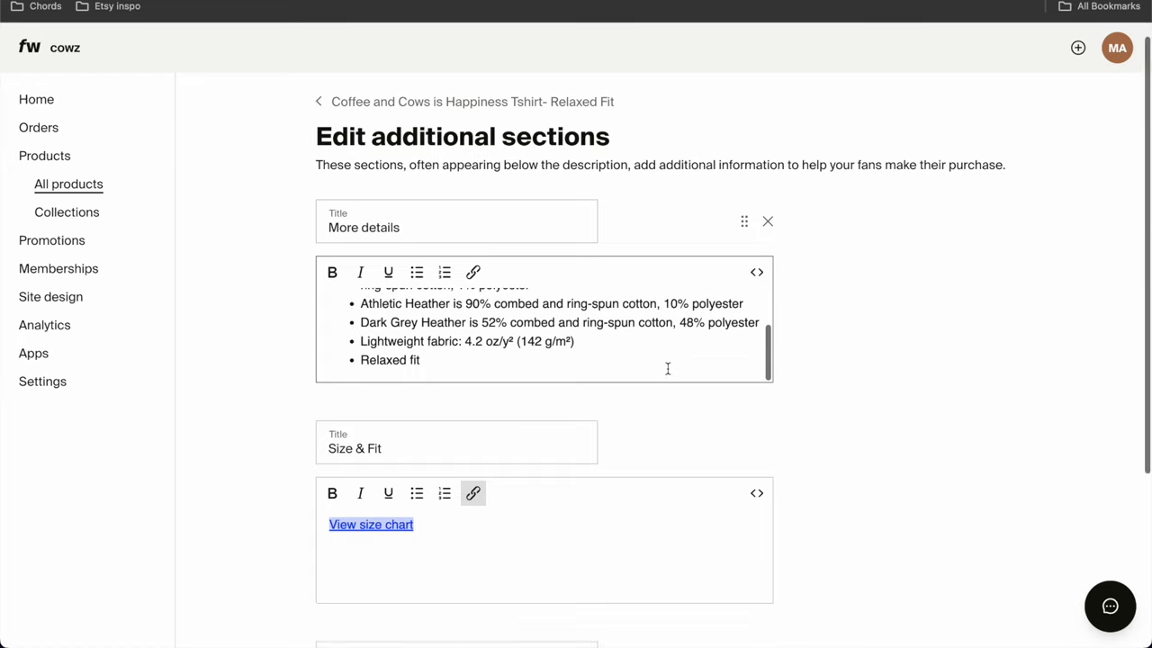
pyautogui.scroll(4, 667, 367)
pyautogui.click(371, 123)
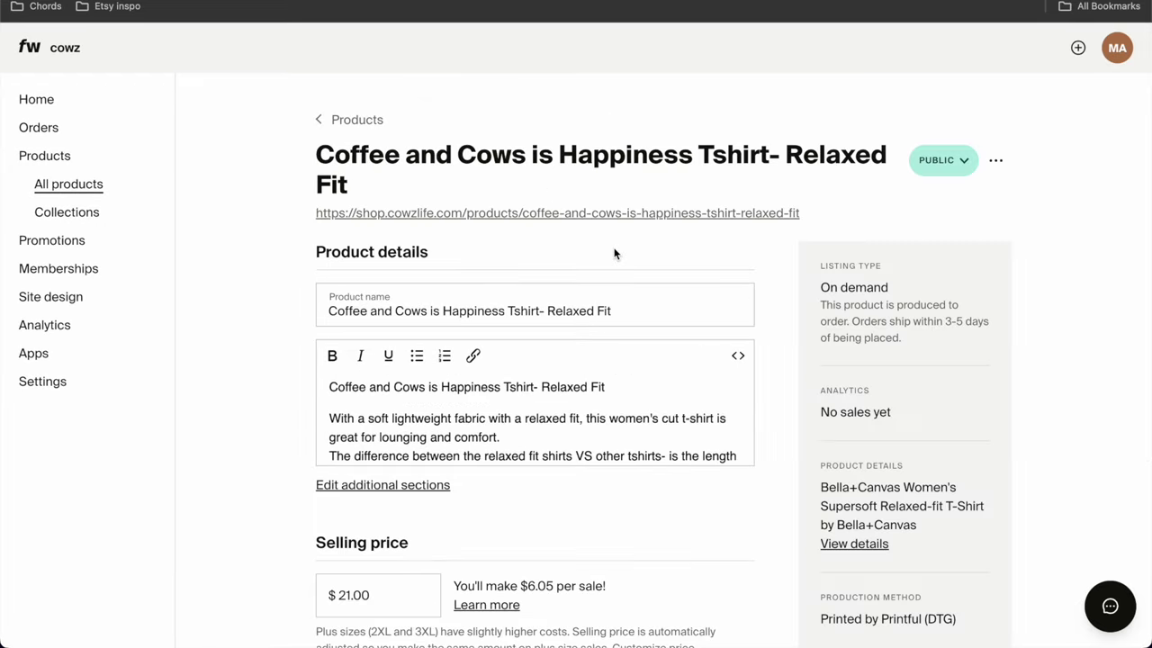
pyautogui.click(588, 218)
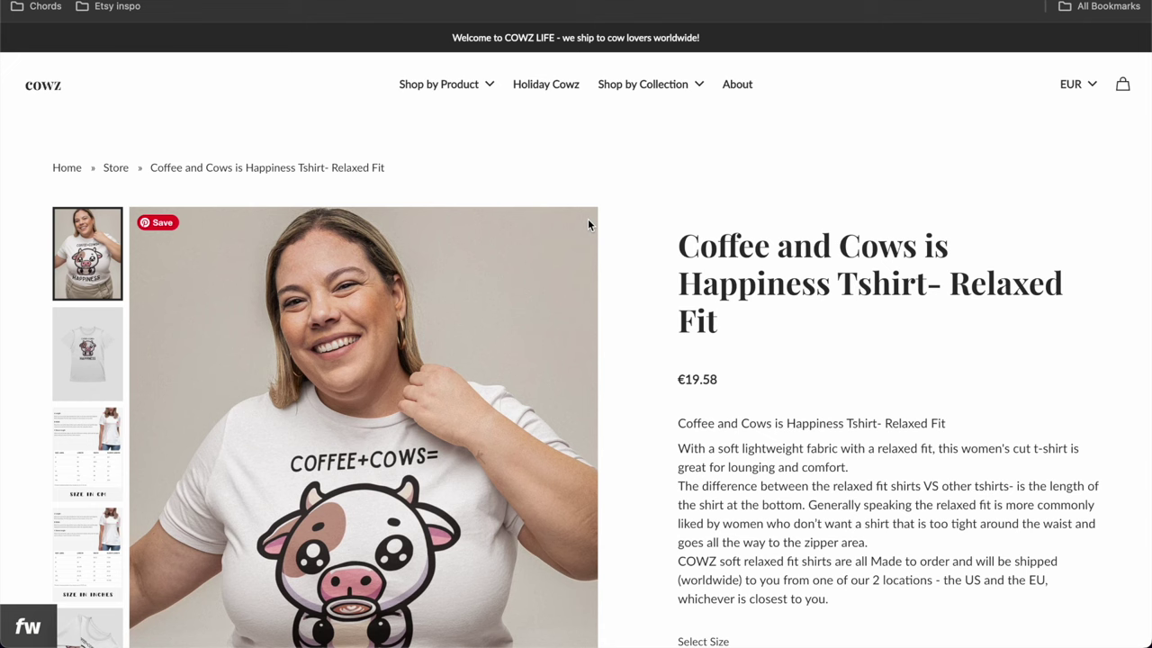
pyautogui.moveTo(648, 82)
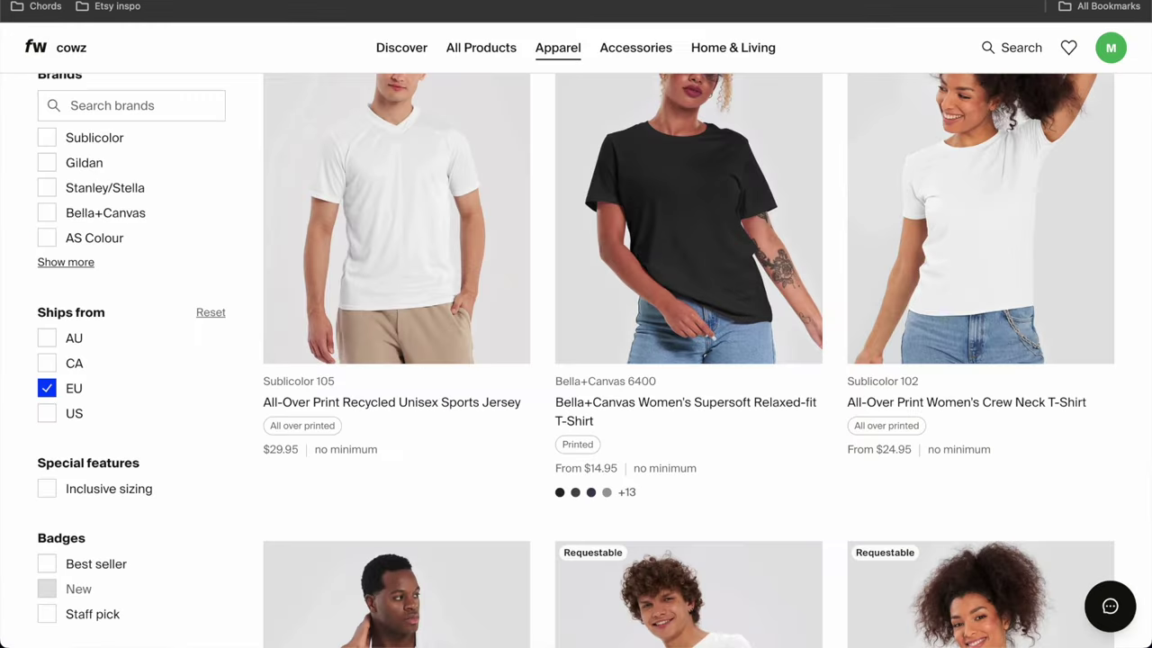
# Step: Find the Black Foot Sublimated Socks among the socks in the product catalog's accessories and start designing them
pyautogui.scroll(15, 86, 216)
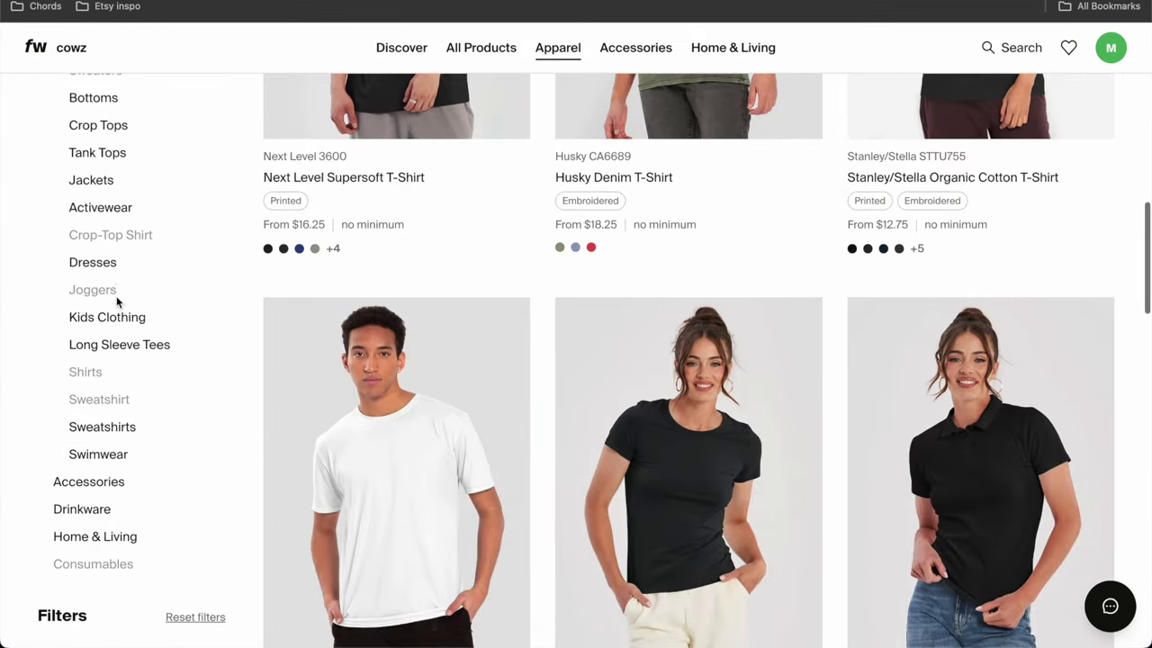
pyautogui.scroll(2, 116, 303)
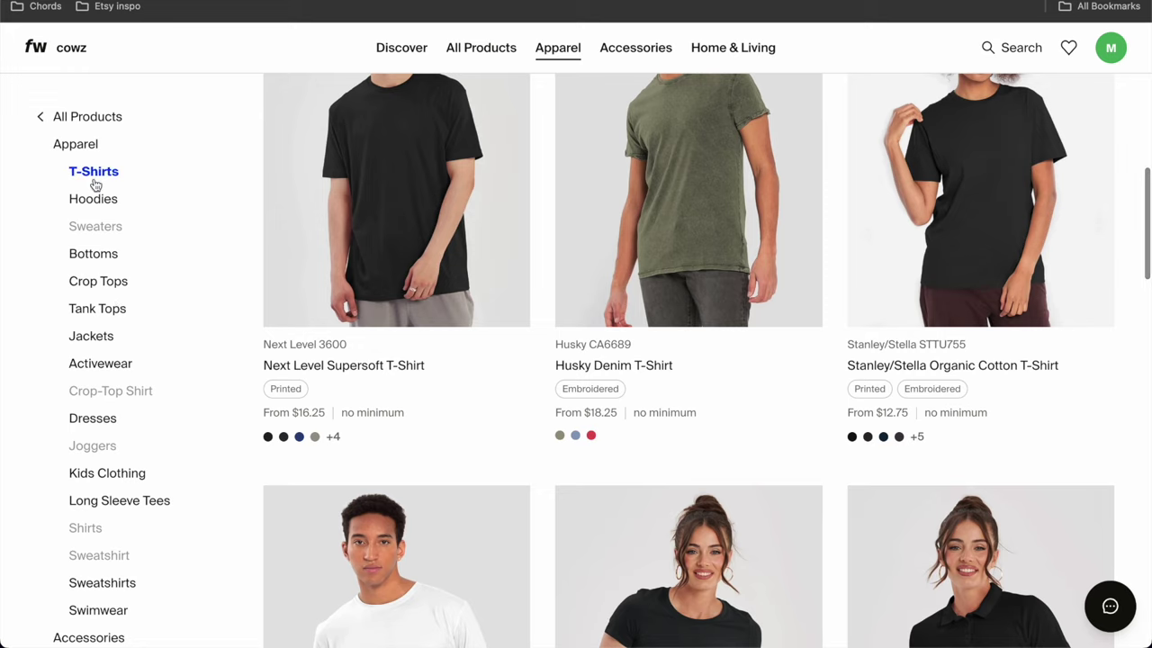
pyautogui.scroll(-4, 95, 341)
pyautogui.click(89, 326)
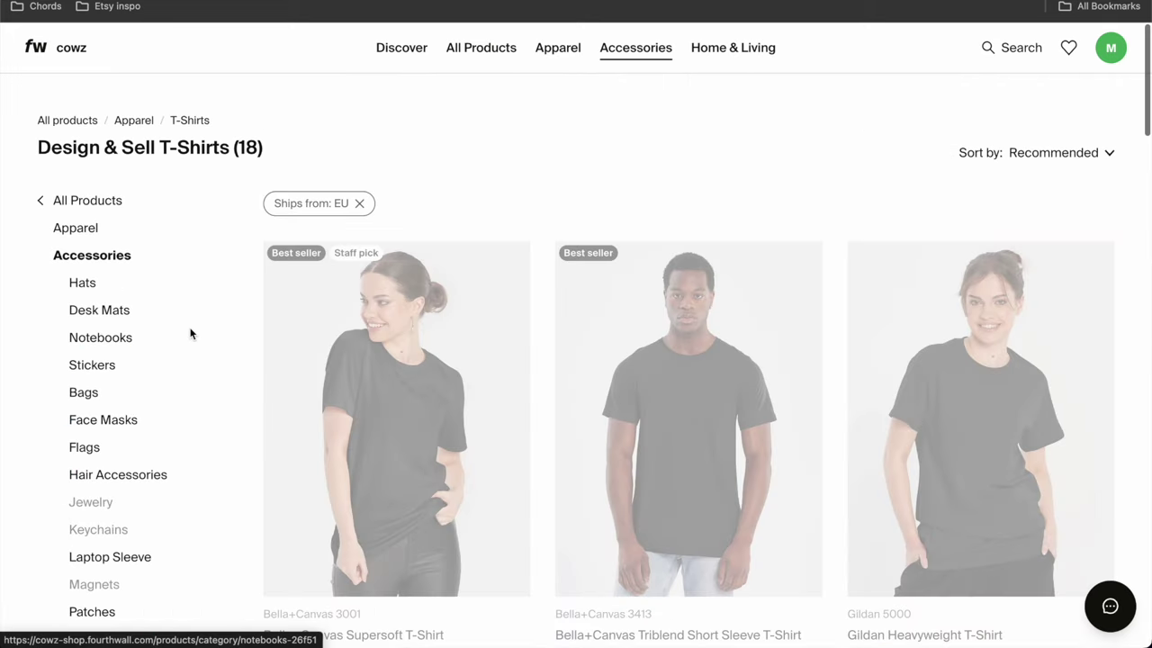
pyautogui.scroll(-2, 190, 334)
pyautogui.scroll(-3, 117, 472)
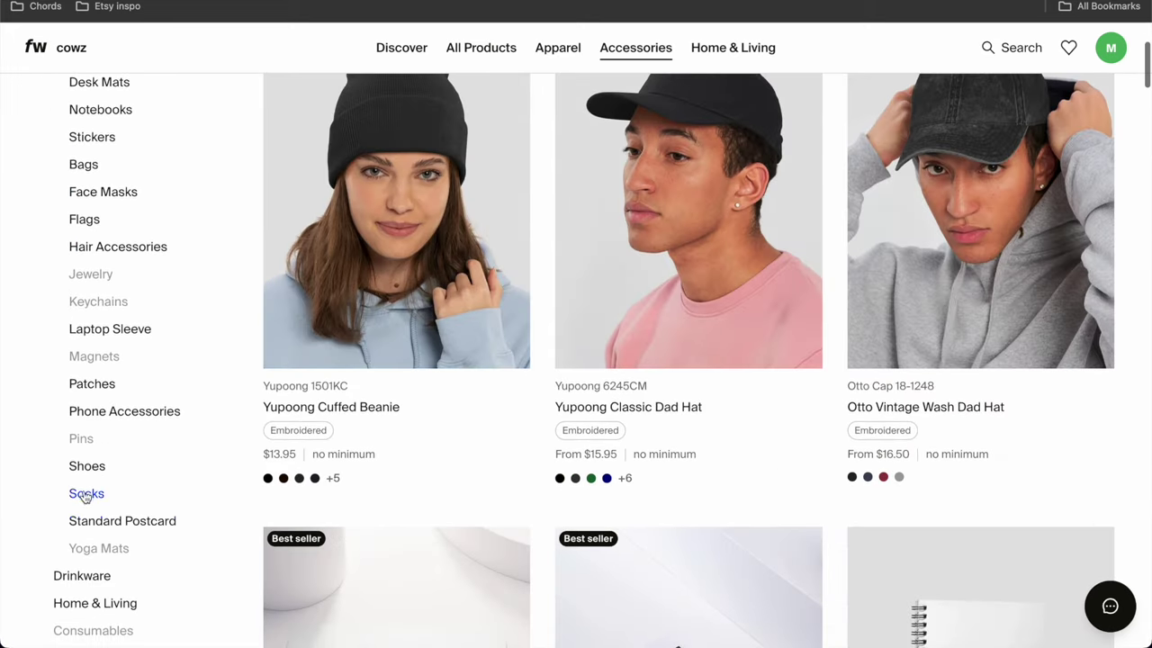
pyautogui.click(87, 491)
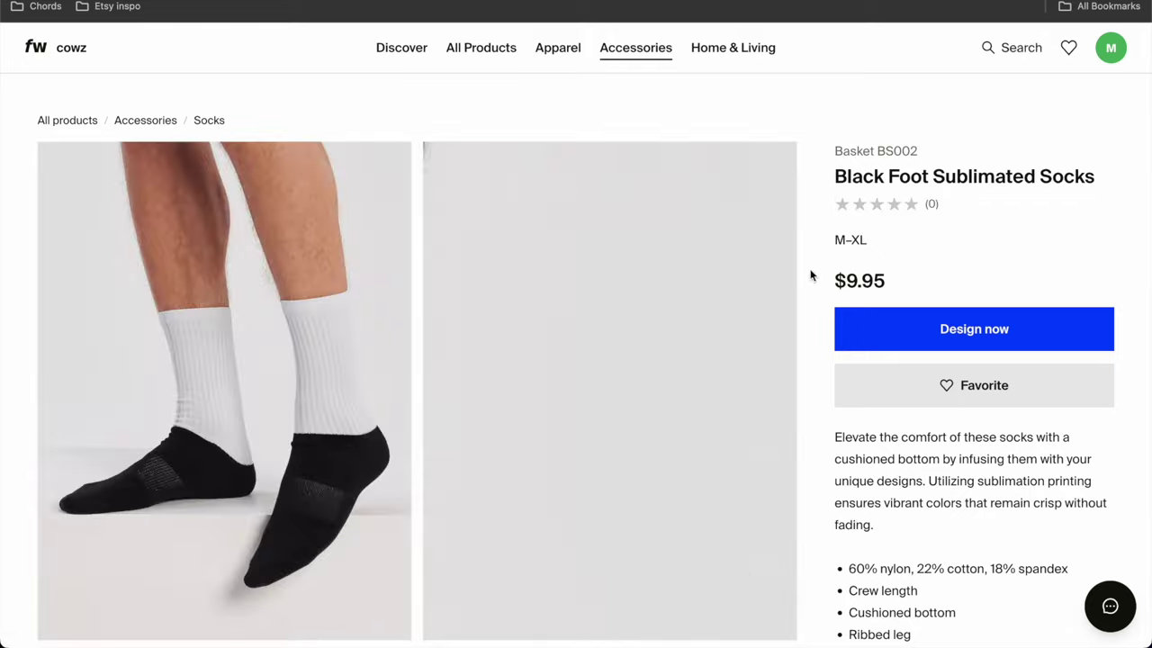
pyautogui.click(930, 333)
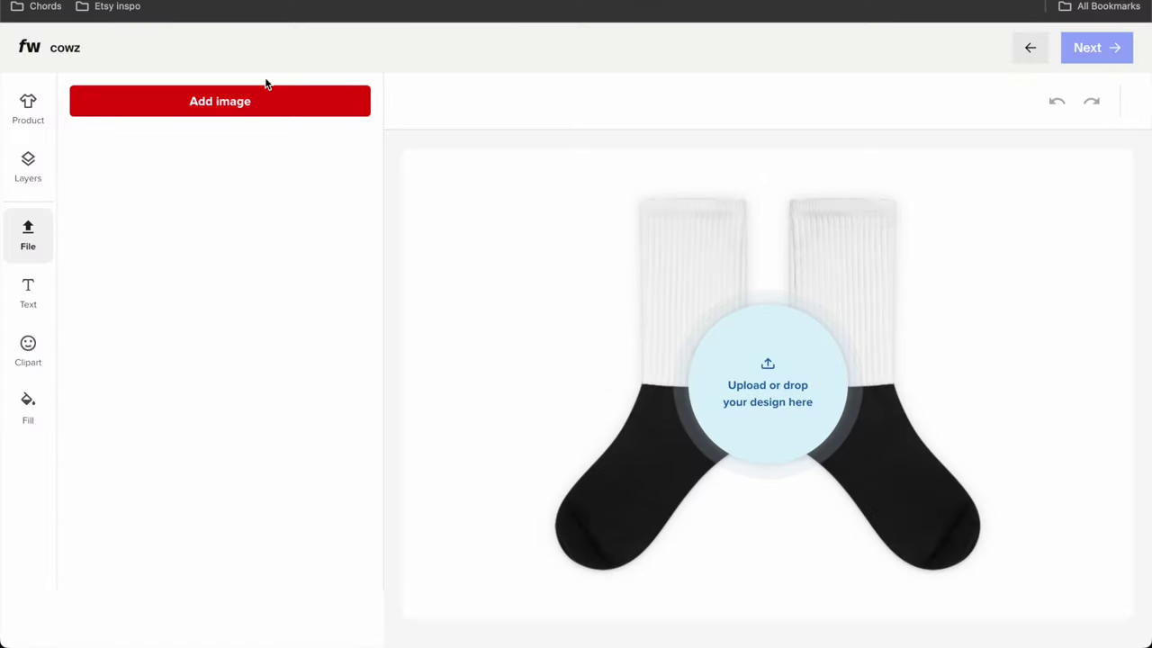
# Step: Upload "cow on rollerblades.png" from the mega kawaii bundle folder in Downloads as the sock design
pyautogui.click(226, 104)
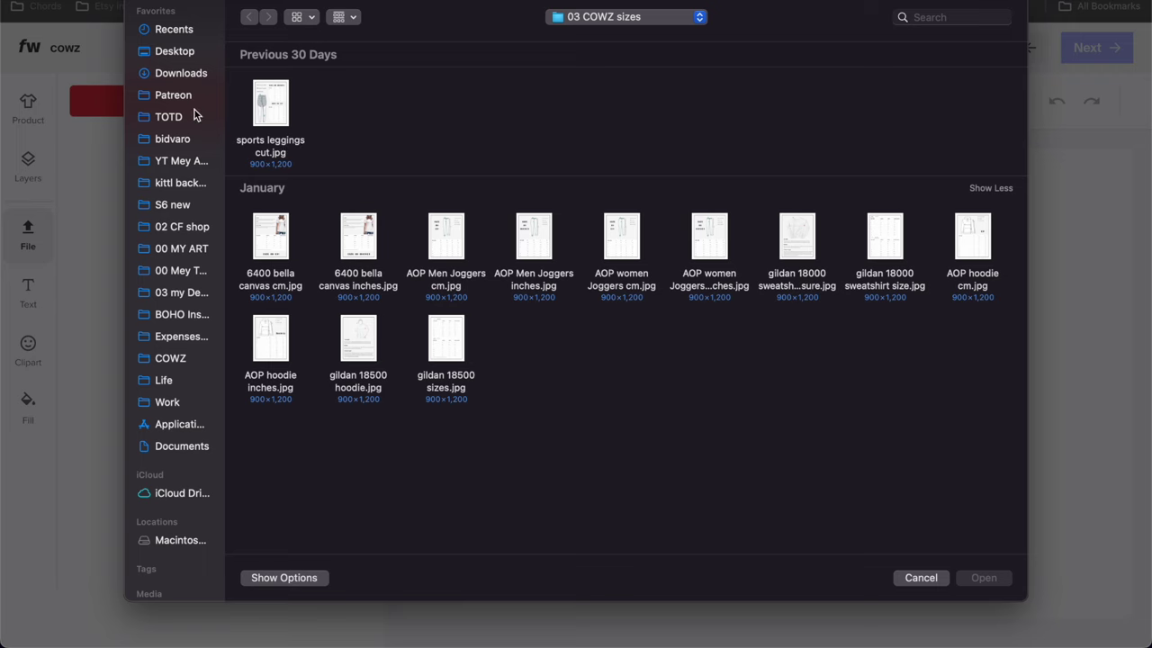
pyautogui.click(185, 74)
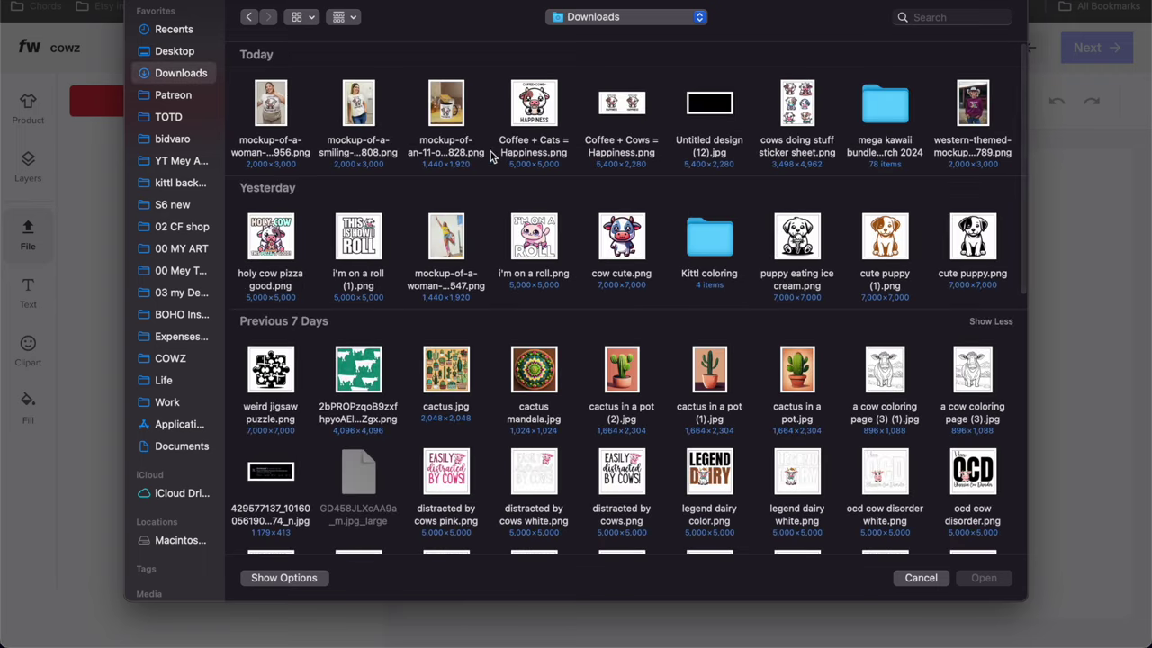
pyautogui.doubleClick(886, 108)
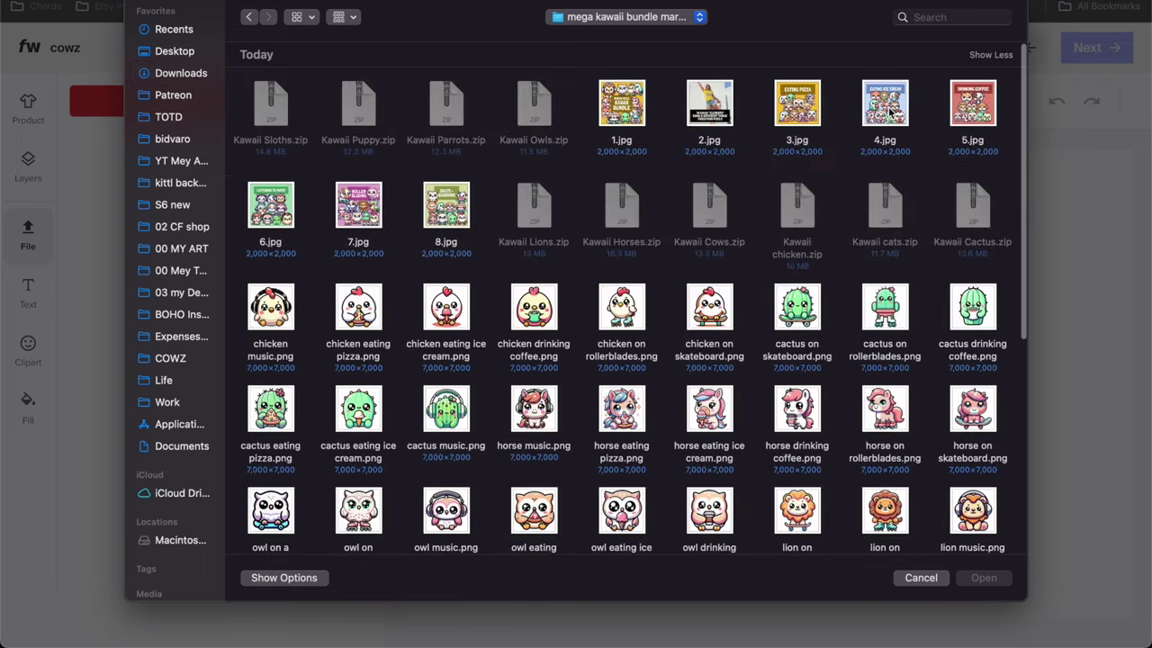
pyautogui.scroll(-5, 572, 308)
pyautogui.scroll(-5, 572, 308)
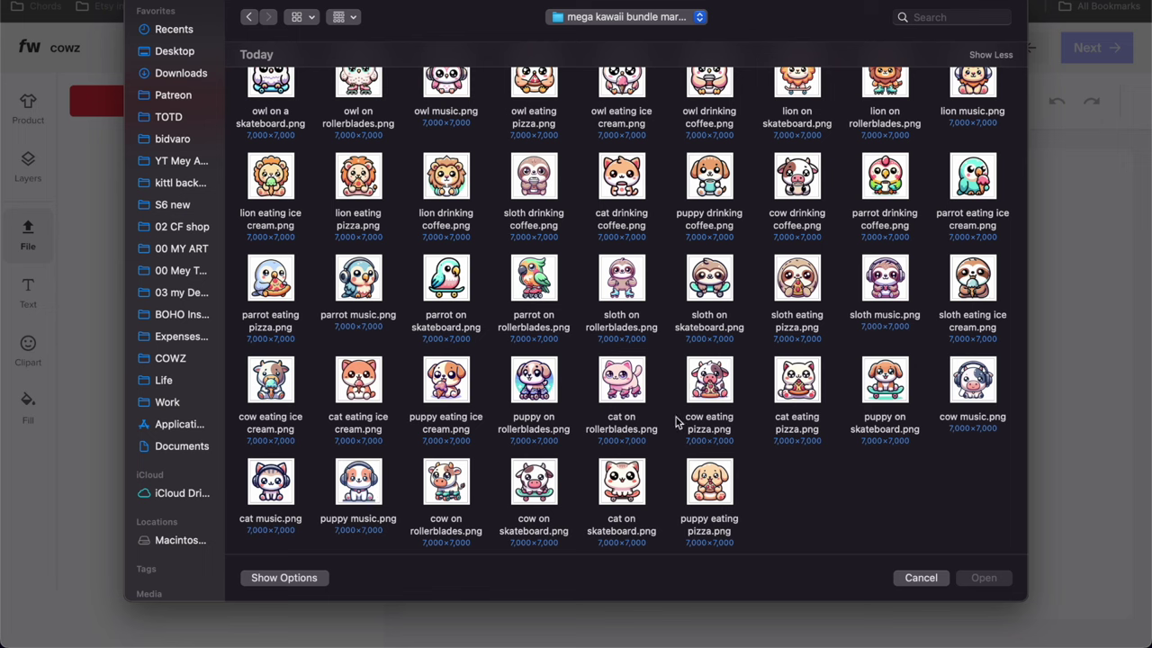
pyautogui.doubleClick(448, 484)
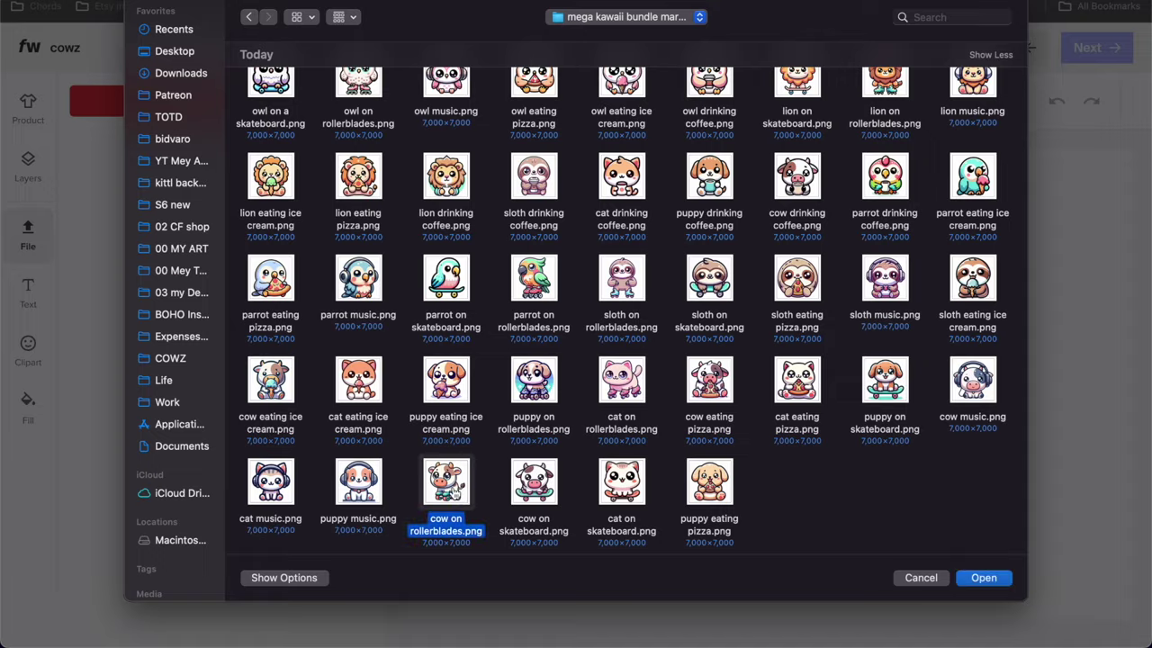
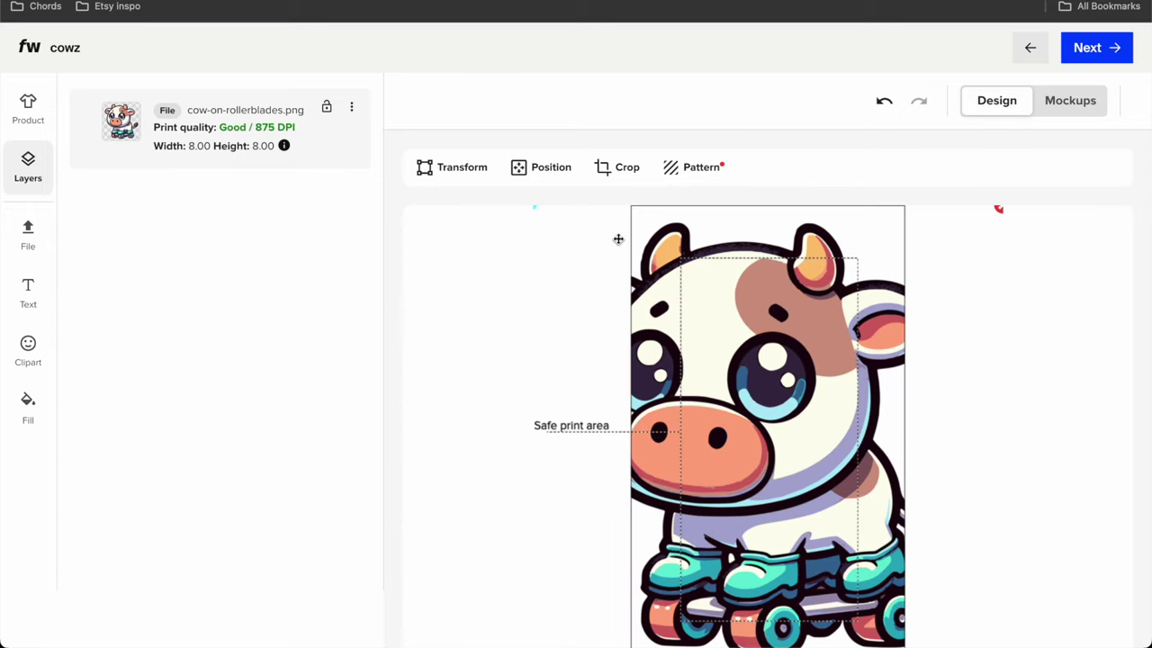
# Step: Scale the cow down to about 3.18 by 3.18, centred in the print area
pyautogui.moveTo(532, 207); pyautogui.dragTo(694, 328)
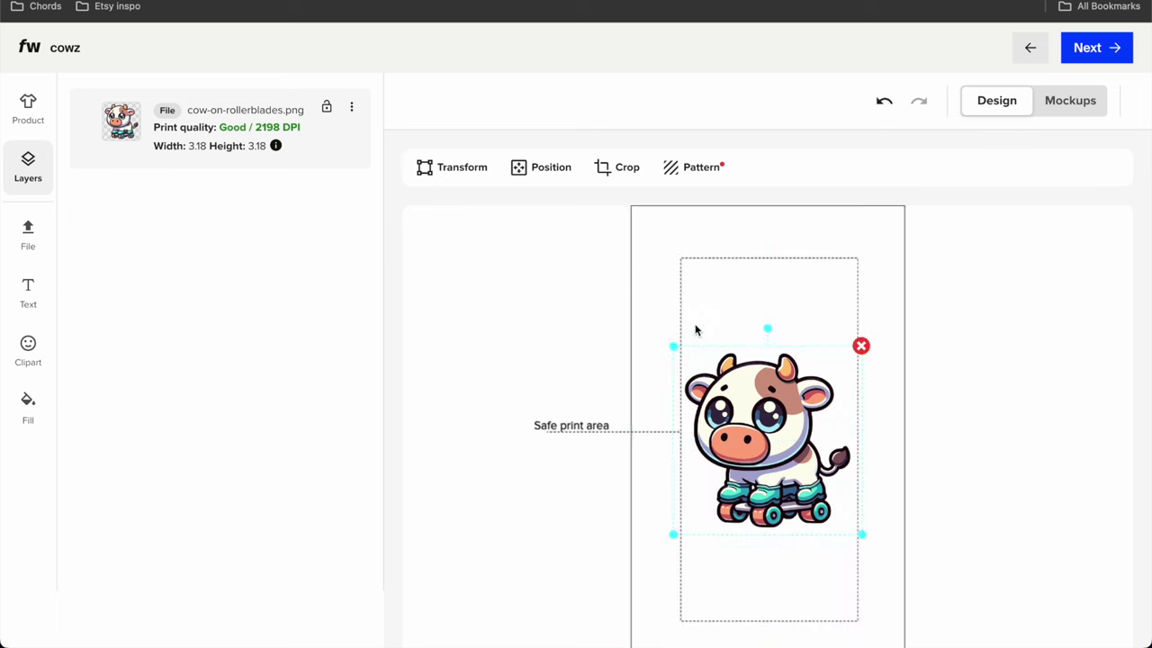
pyautogui.scroll(-3, 789, 351)
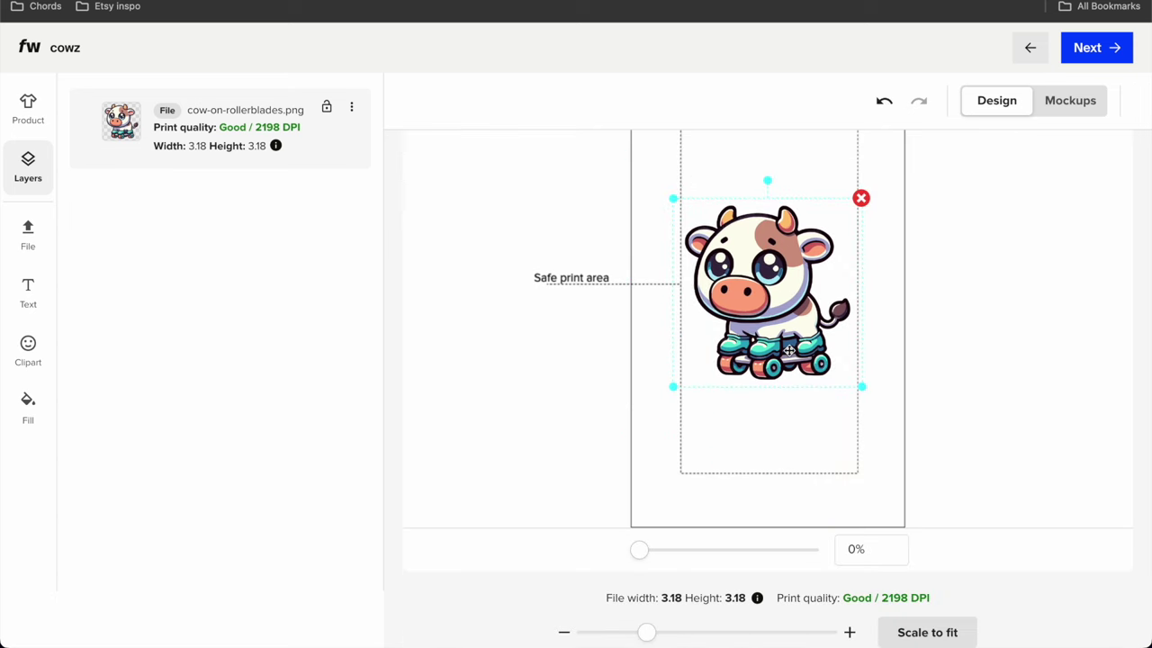
pyautogui.scroll(2, 788, 351)
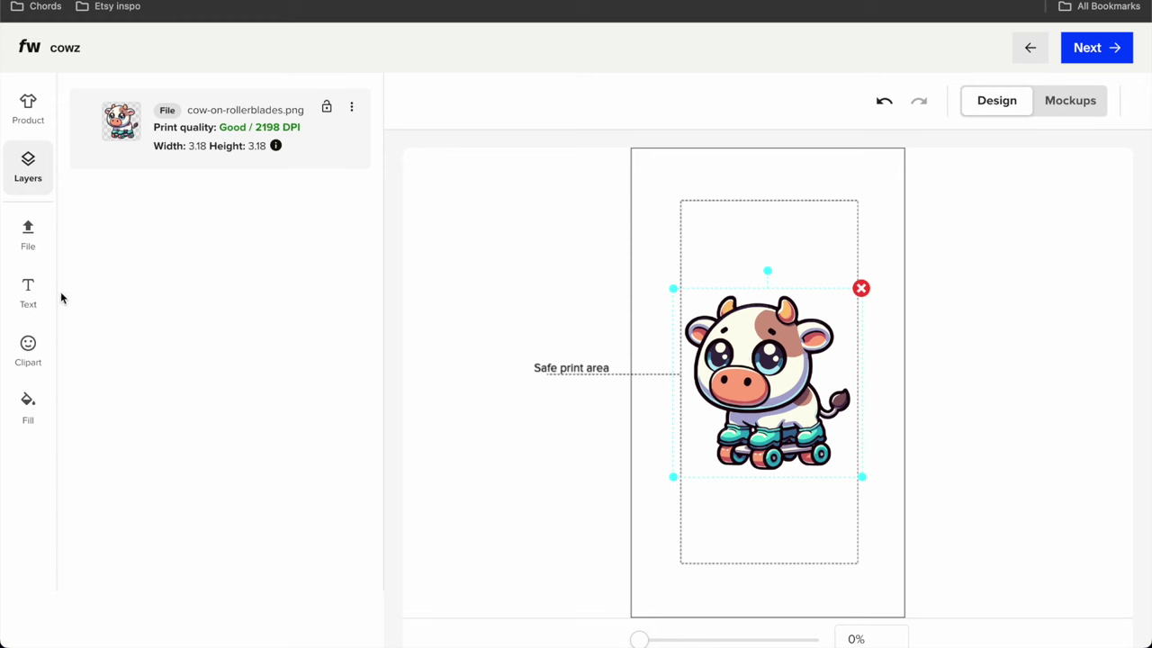
# Step: Add the text "This is how I" and place it above the cow
pyautogui.click(30, 295)
pyautogui.write('This is how I')
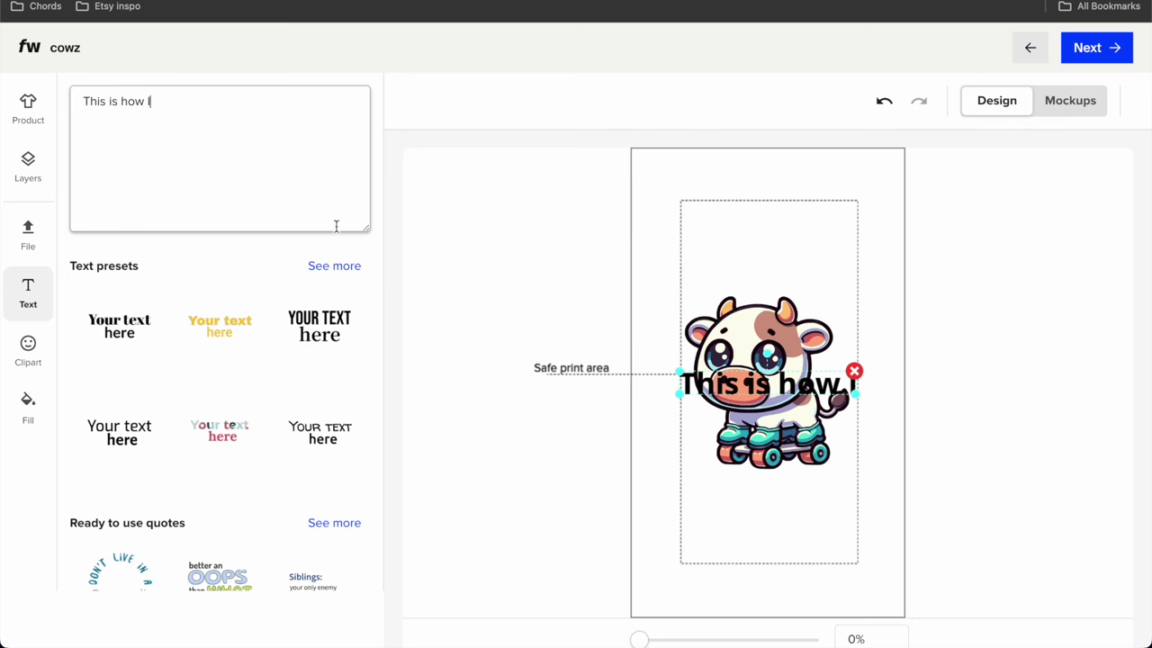
pyautogui.click(669, 333)
pyautogui.moveTo(761, 386); pyautogui.dragTo(759, 236)
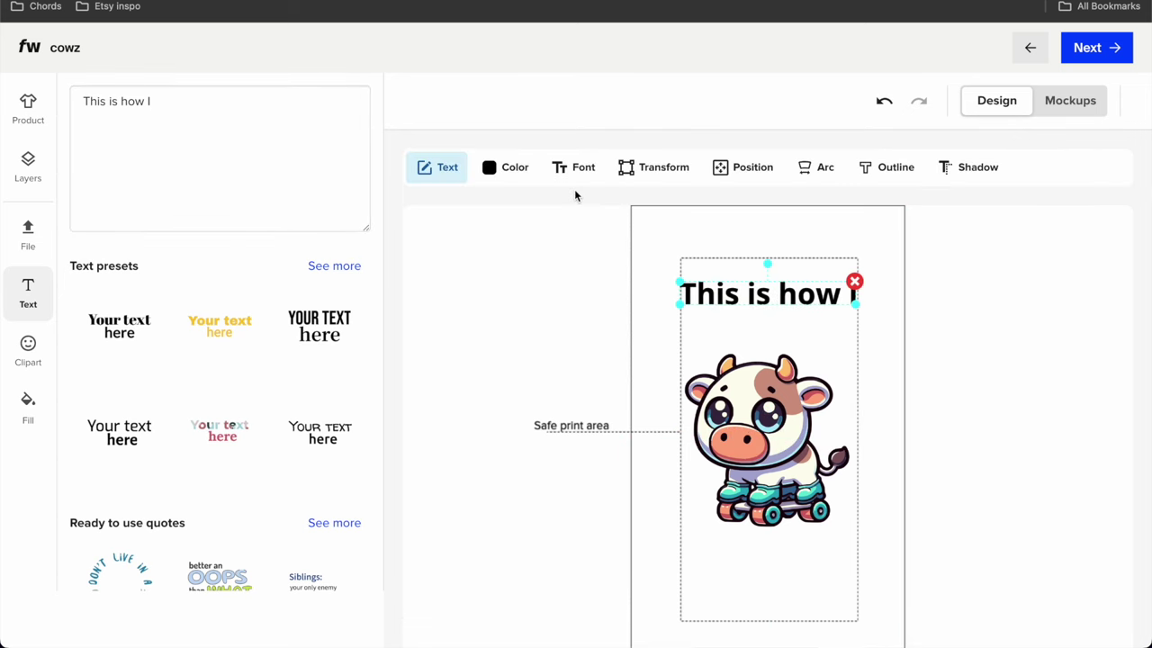
# Step: Change the "This is how I" text to the Aloja font and size it to about 2.57 wide
pyautogui.click(572, 168)
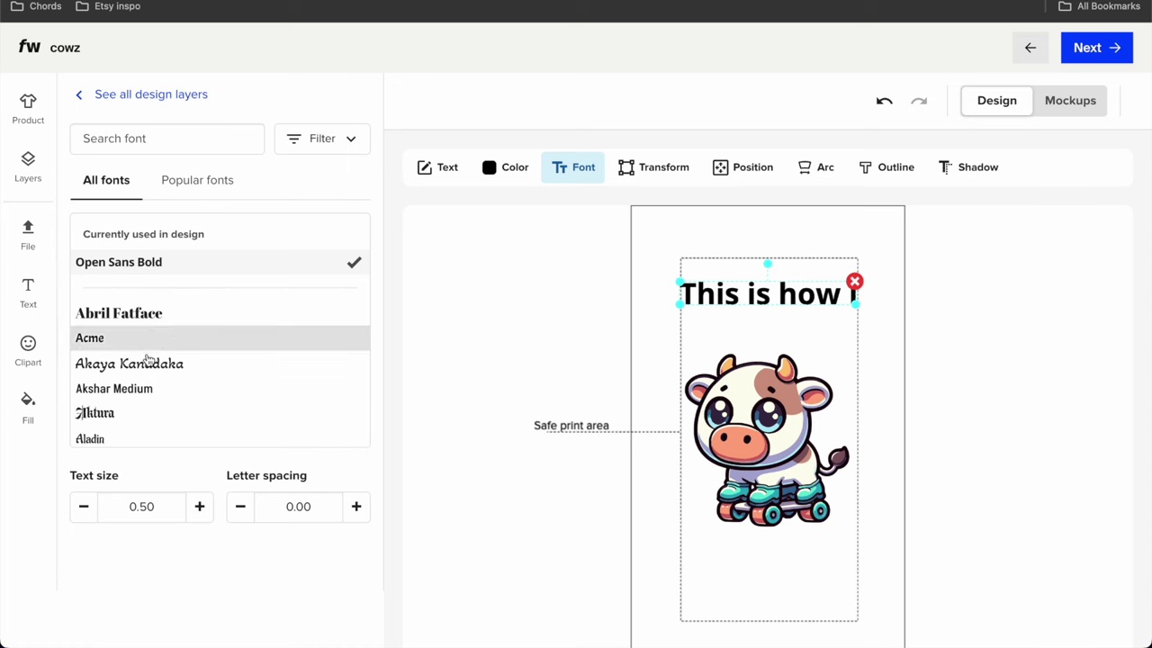
pyautogui.scroll(-10, 149, 359)
pyautogui.scroll(-1, 147, 369)
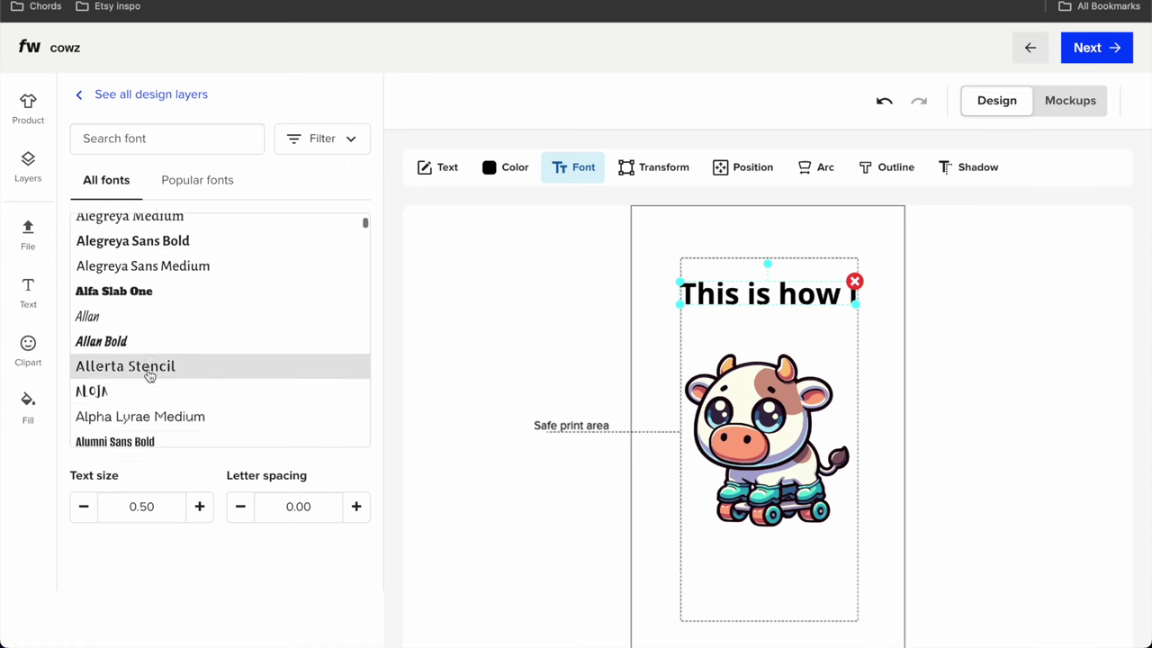
pyautogui.click(141, 377)
pyautogui.moveTo(657, 282); pyautogui.dragTo(689, 291)
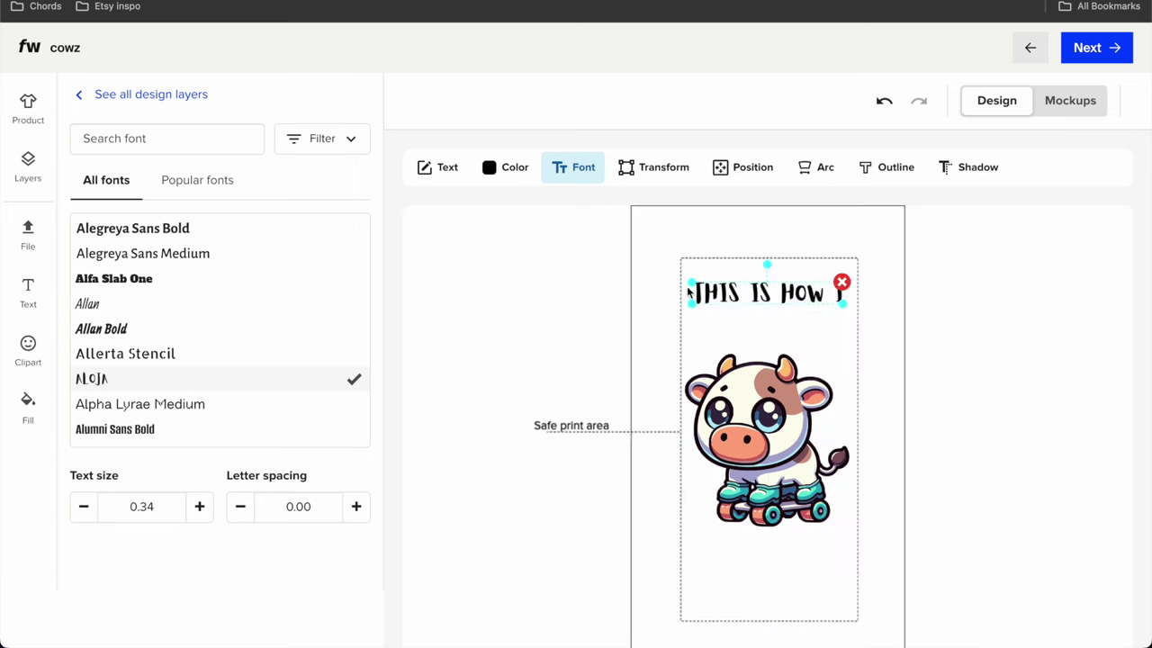
# Step: Add the text "ROLL" in the Aloja font, about 2.48 by 1.20, and place it below the cow
pyautogui.click(28, 293)
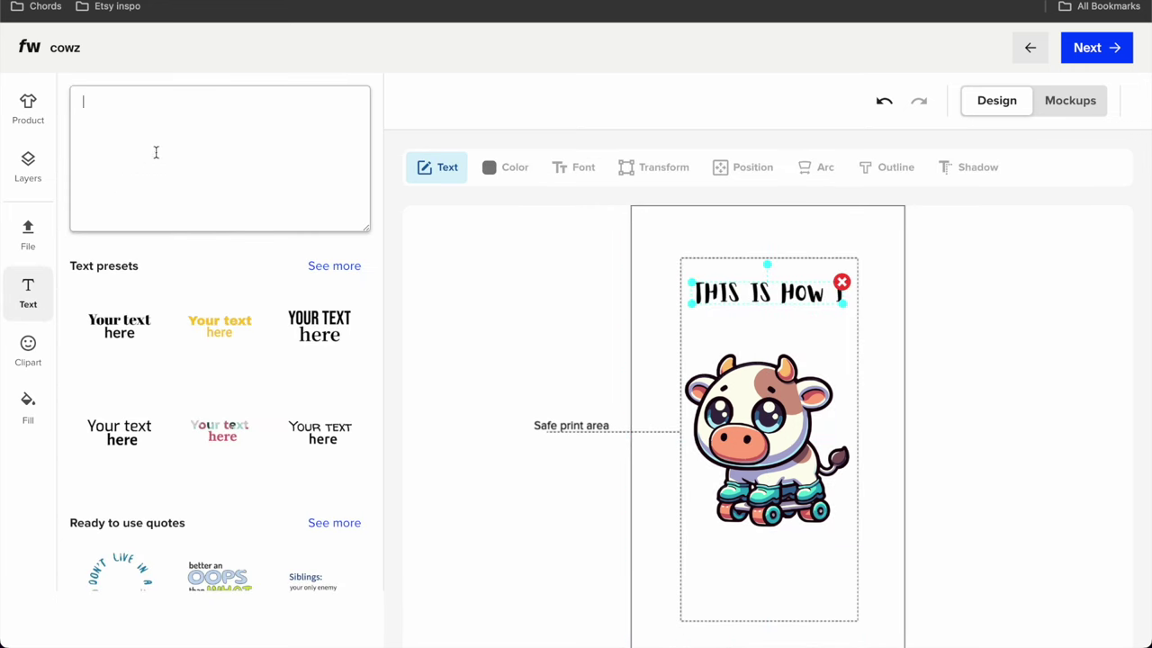
pyautogui.write('ROLL')
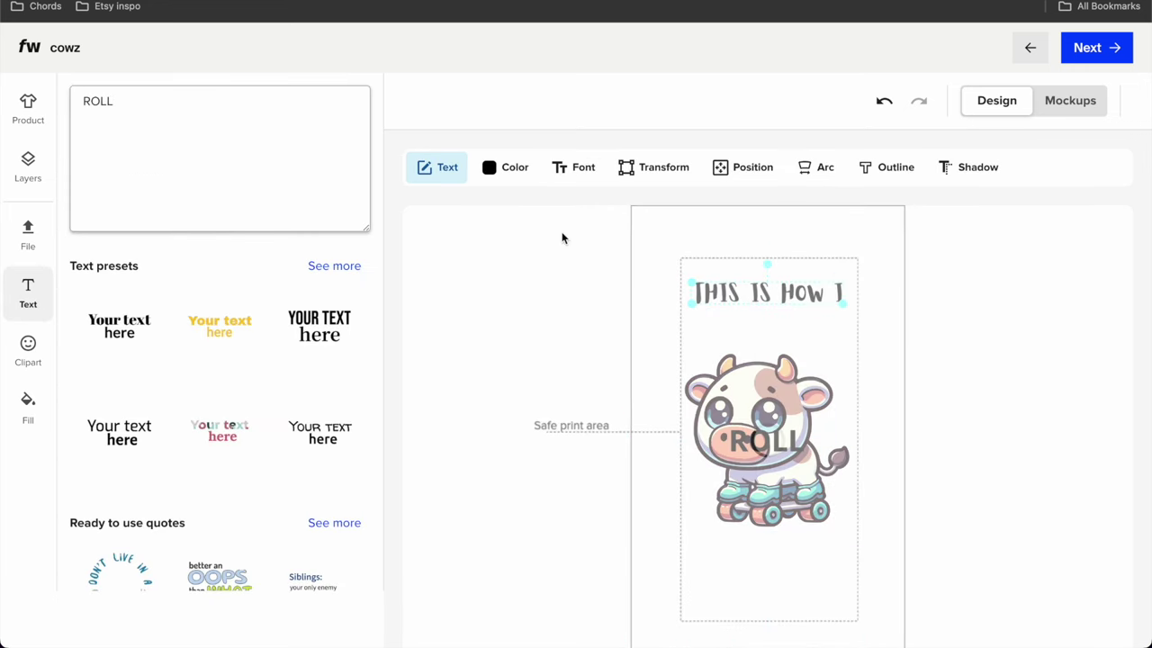
pyautogui.moveTo(765, 441); pyautogui.dragTo(769, 322)
pyautogui.click(583, 171)
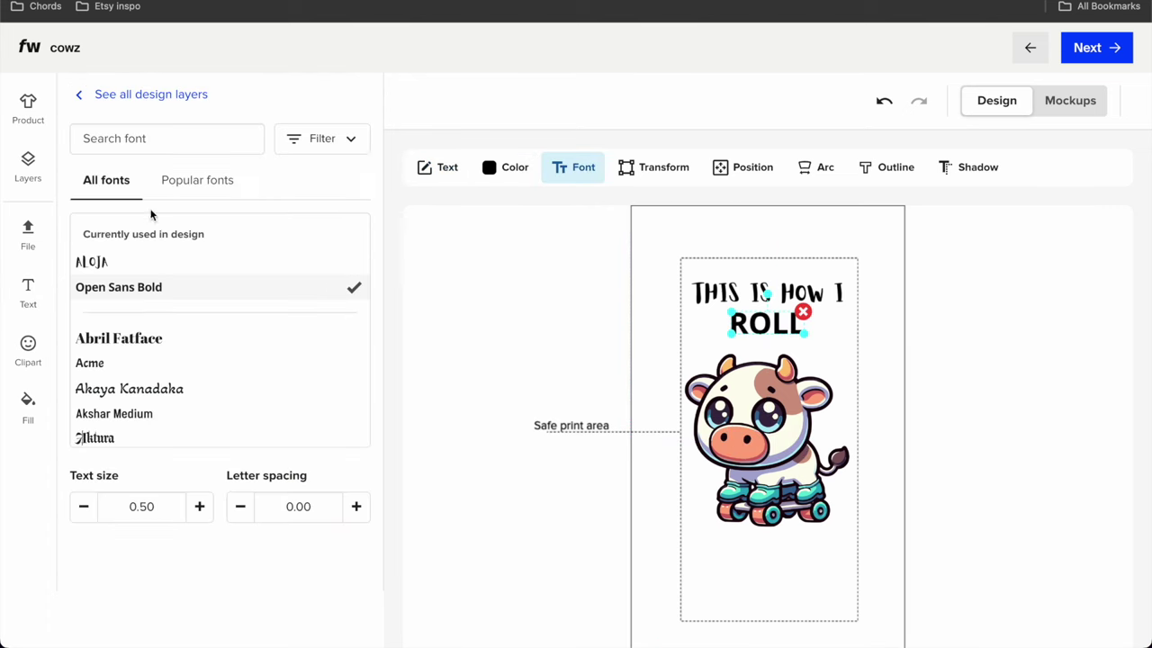
pyautogui.click(133, 265)
pyautogui.moveTo(801, 341); pyautogui.dragTo(839, 358)
pyautogui.moveTo(782, 319); pyautogui.dragTo(785, 540)
# Step: Move "This is how I" up to the upper edge of the safe print area, with the cow and "ROLL" close beneath it
pyautogui.click(786, 440)
pyautogui.moveTo(785, 440); pyautogui.dragTo(783, 410)
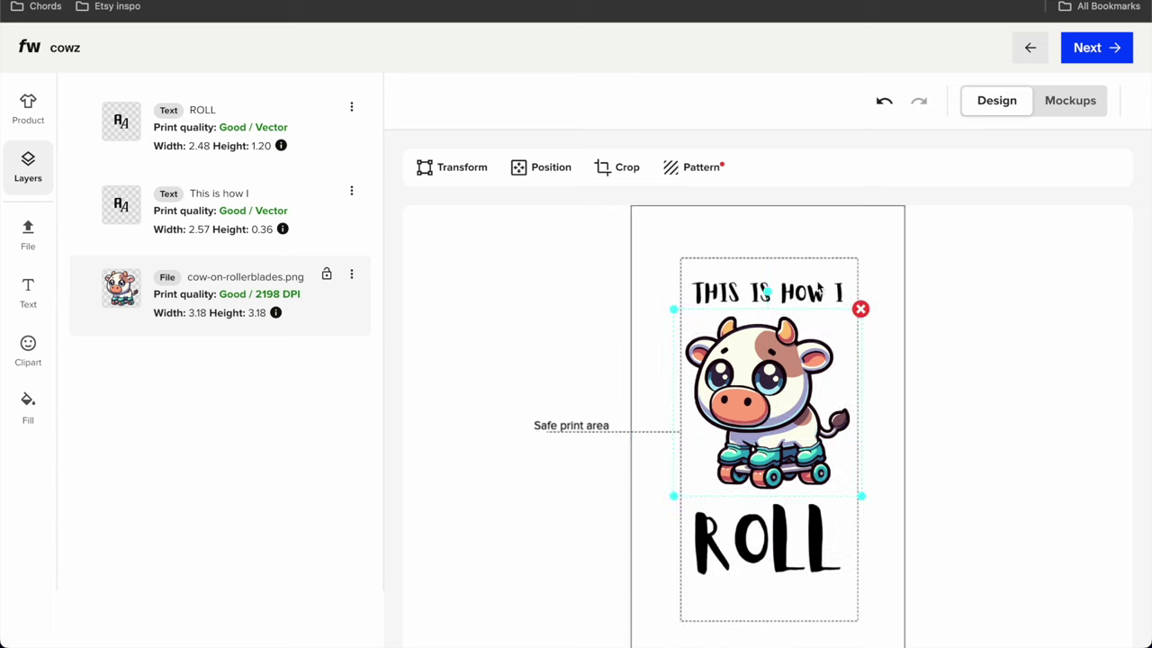
pyautogui.click(817, 292)
pyautogui.moveTo(813, 292); pyautogui.dragTo(813, 275)
pyautogui.click(796, 435)
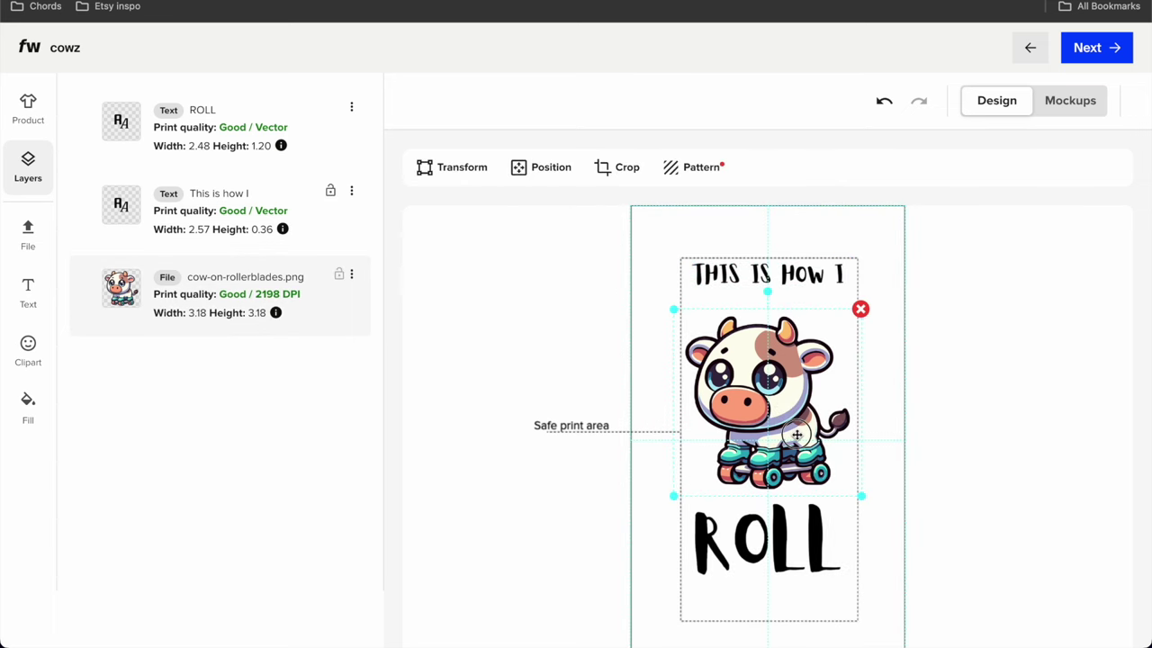
pyautogui.moveTo(788, 412); pyautogui.dragTo(787, 386)
pyautogui.click(780, 564)
pyautogui.moveTo(779, 512); pyautogui.dragTo(781, 493)
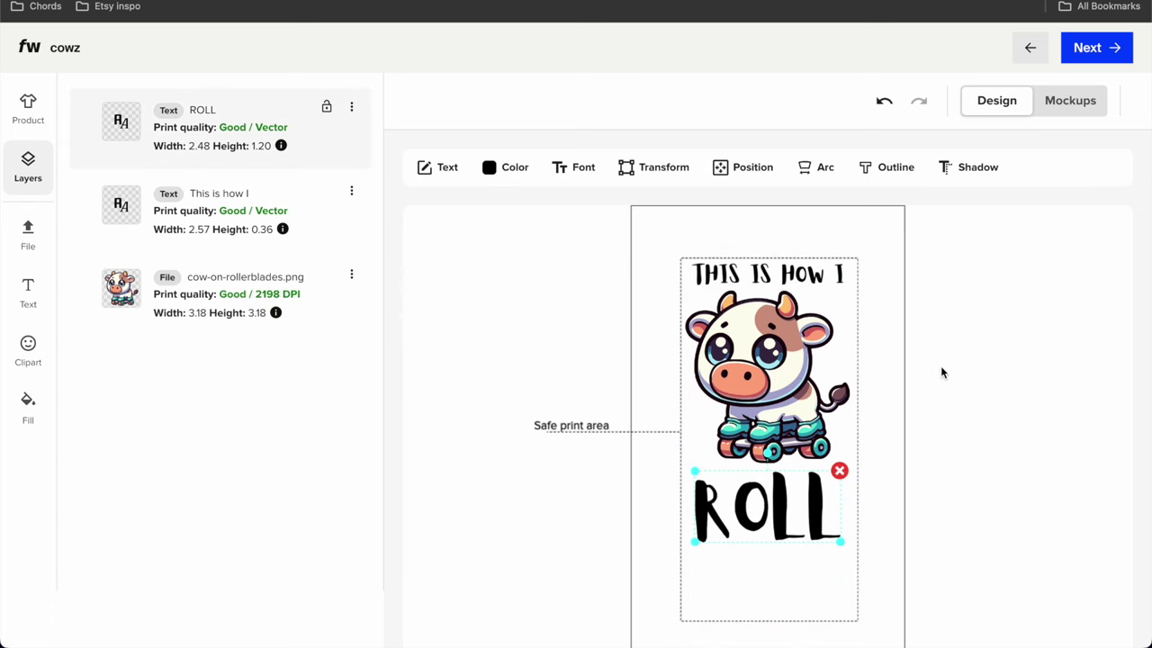
# Step: Preview the sock mockup, and move "ROLL", the cow and "This is how I" slightly lower in the safe print area
pyautogui.click(1058, 104)
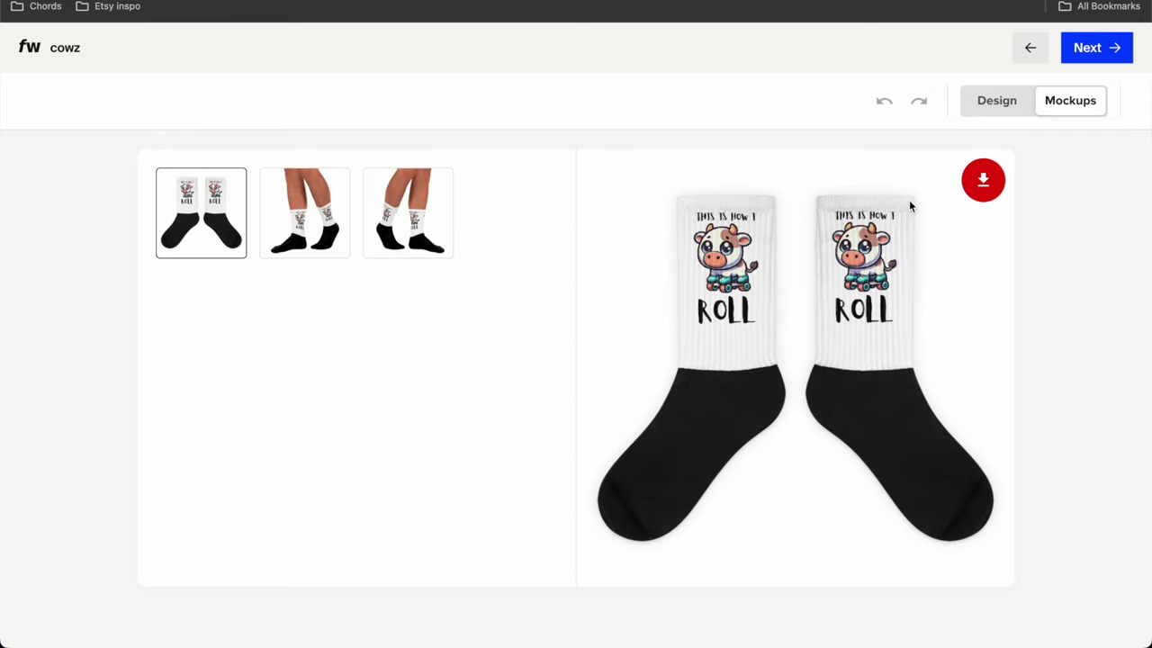
pyautogui.click(999, 106)
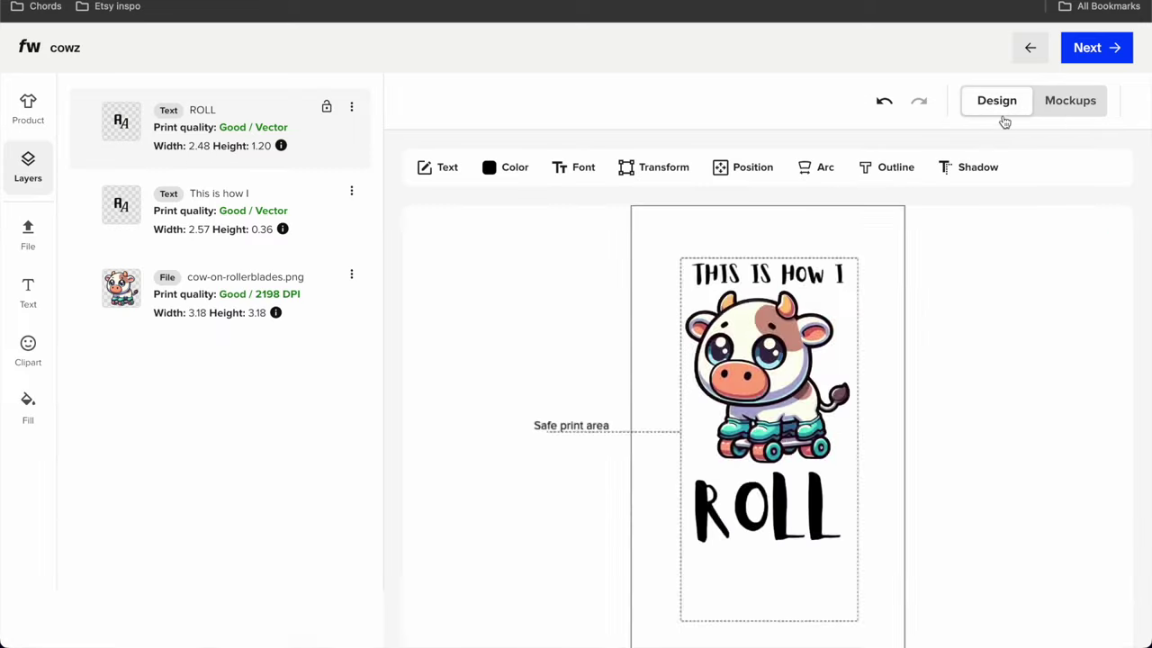
pyautogui.click(694, 463)
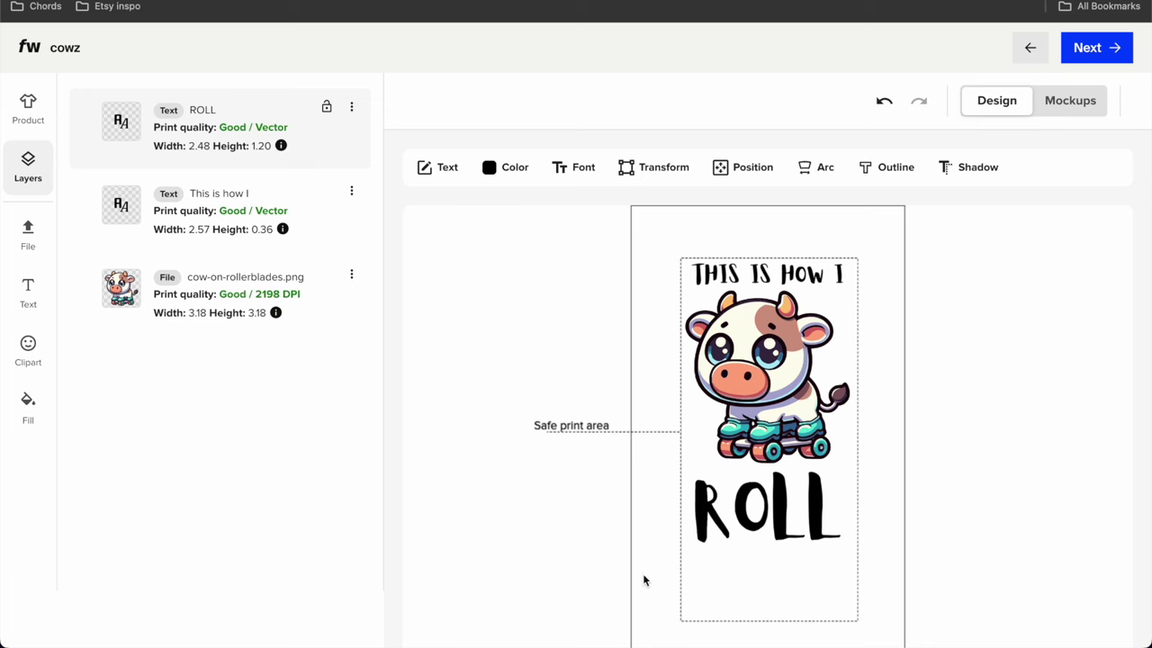
pyautogui.moveTo(787, 507); pyautogui.dragTo(786, 537)
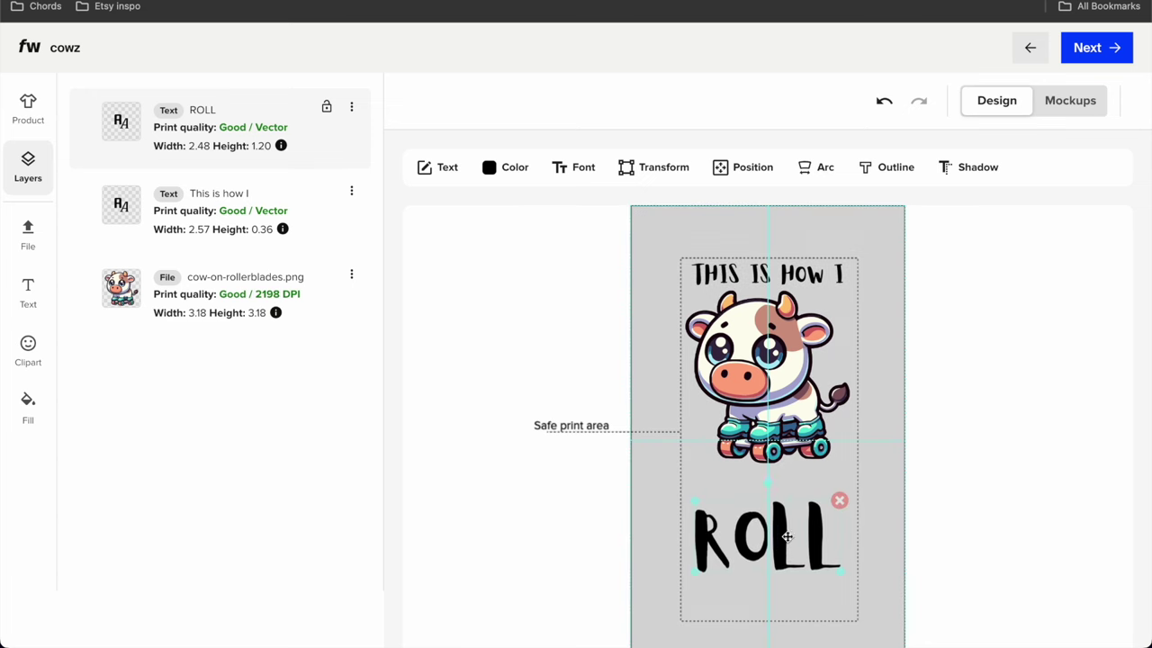
pyautogui.click(783, 398)
pyautogui.moveTo(782, 379); pyautogui.dragTo(785, 412)
pyautogui.click(792, 276)
pyautogui.moveTo(797, 274); pyautogui.dragTo(796, 291)
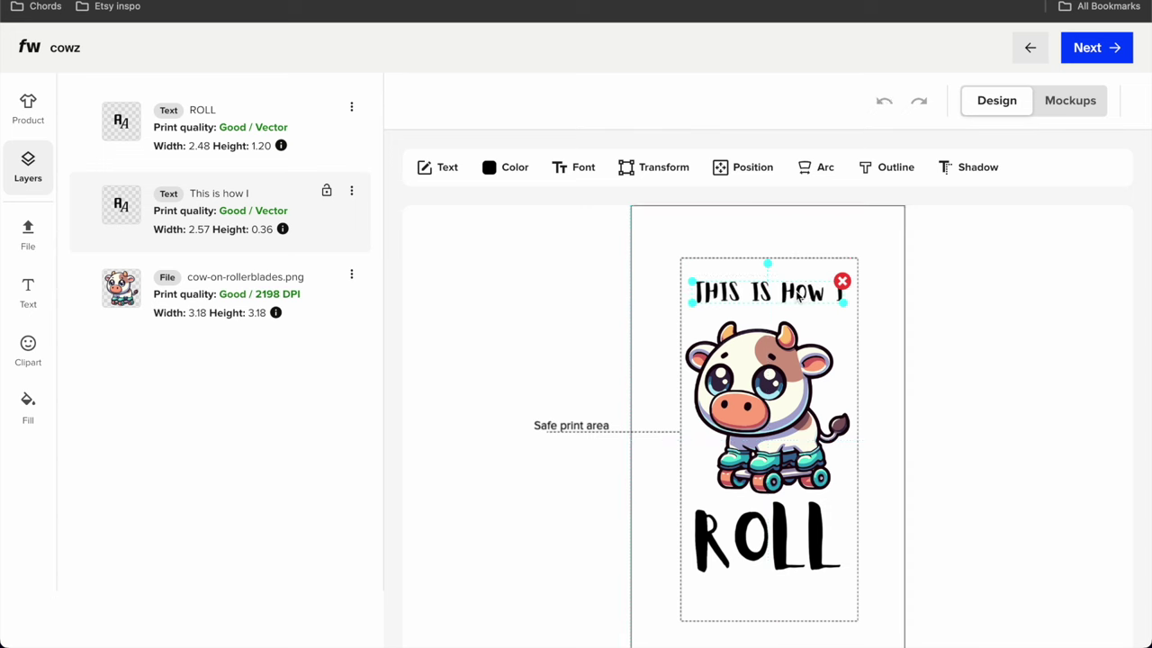
# Step: Center the cow image horizontally and vertically in the sock's print area
pyautogui.click(786, 364)
pyautogui.click(522, 174)
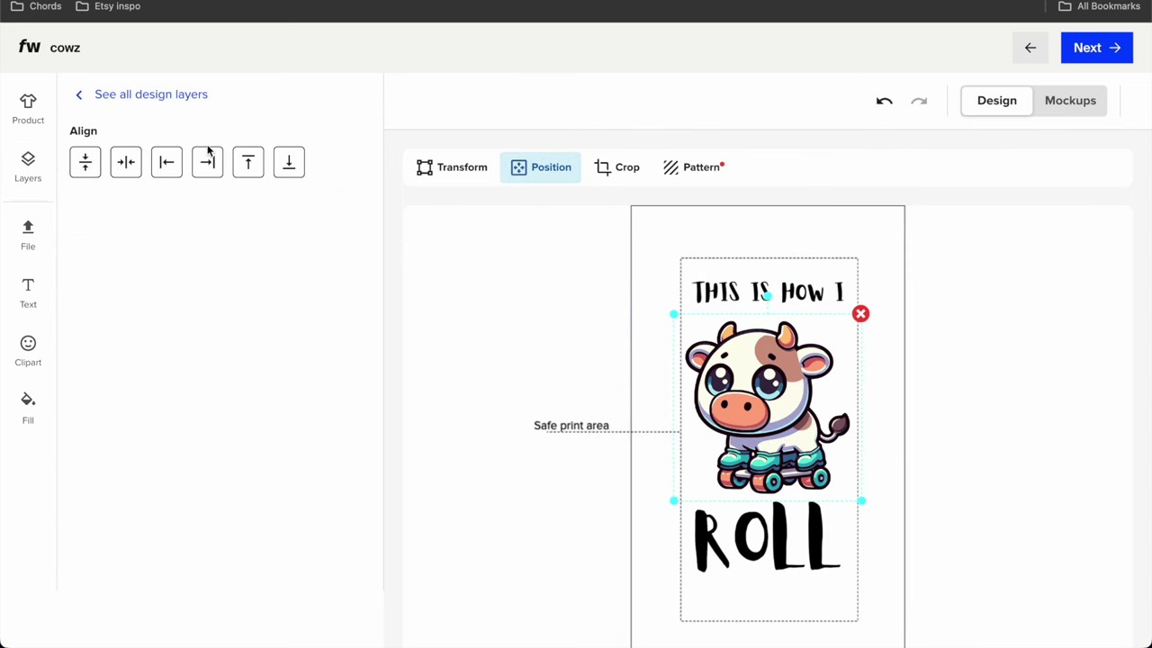
pyautogui.click(123, 164)
pyautogui.click(94, 169)
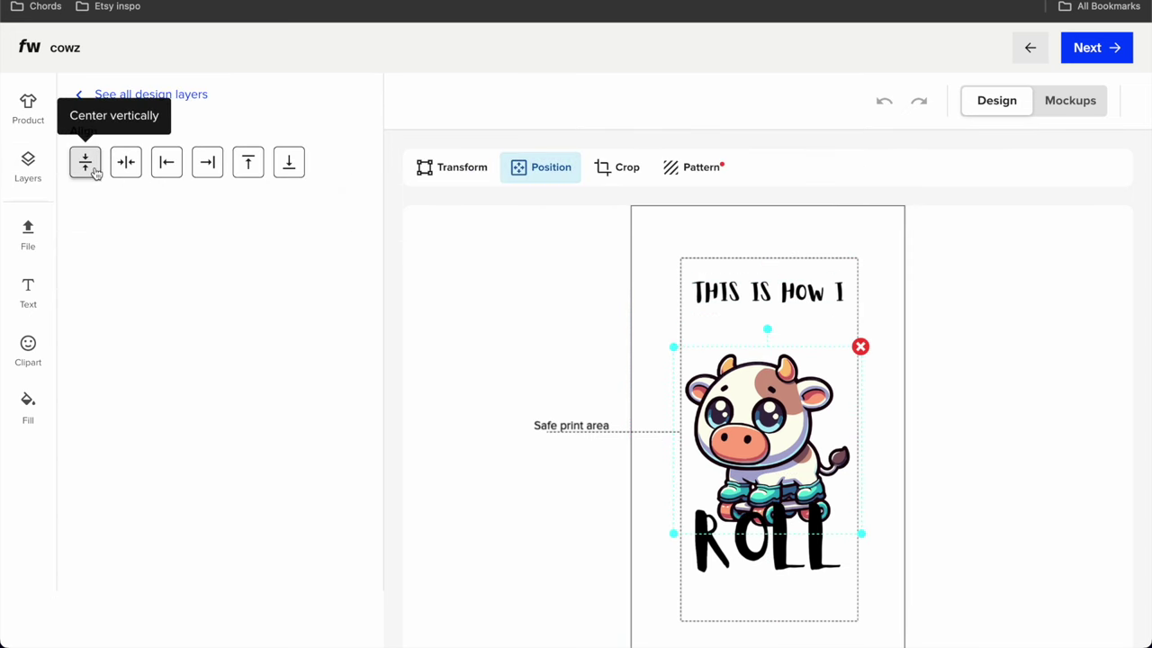
# Step: Raise the cow slightly above center, fit "ROLL" closely beneath it and "This is how I" closely above it, and preview the mockup
pyautogui.click(929, 404)
pyautogui.moveTo(794, 559); pyautogui.dragTo(783, 573)
pyautogui.click(786, 459)
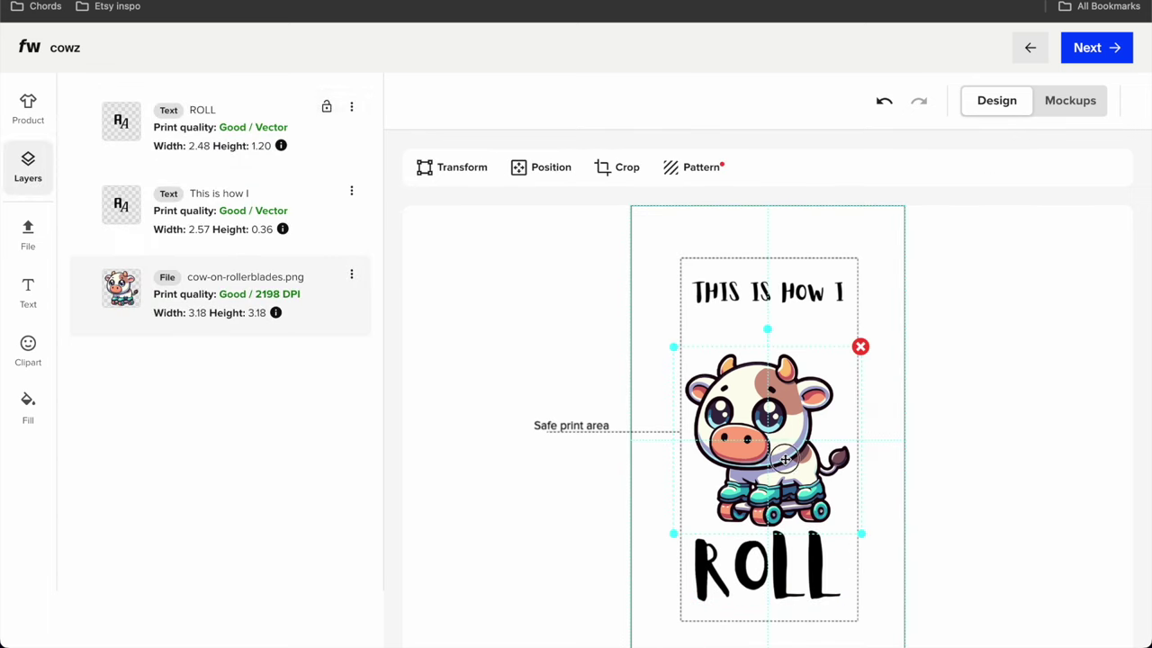
pyautogui.moveTo(772, 423); pyautogui.dragTo(770, 401)
pyautogui.click(788, 564)
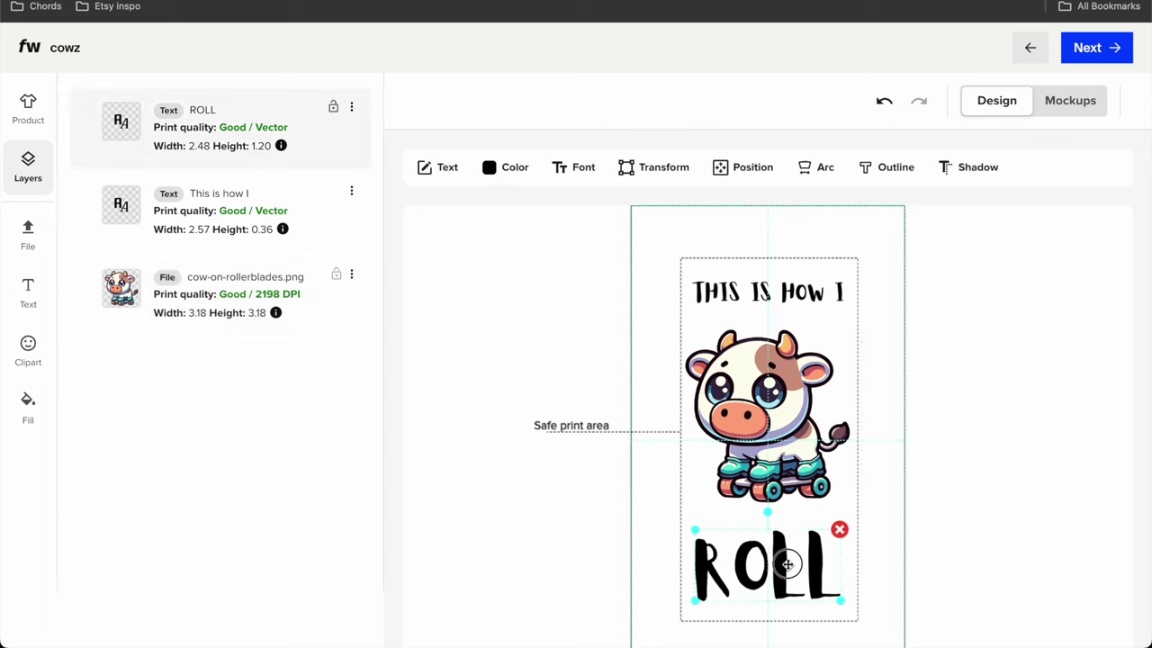
pyautogui.moveTo(787, 565); pyautogui.dragTo(782, 545)
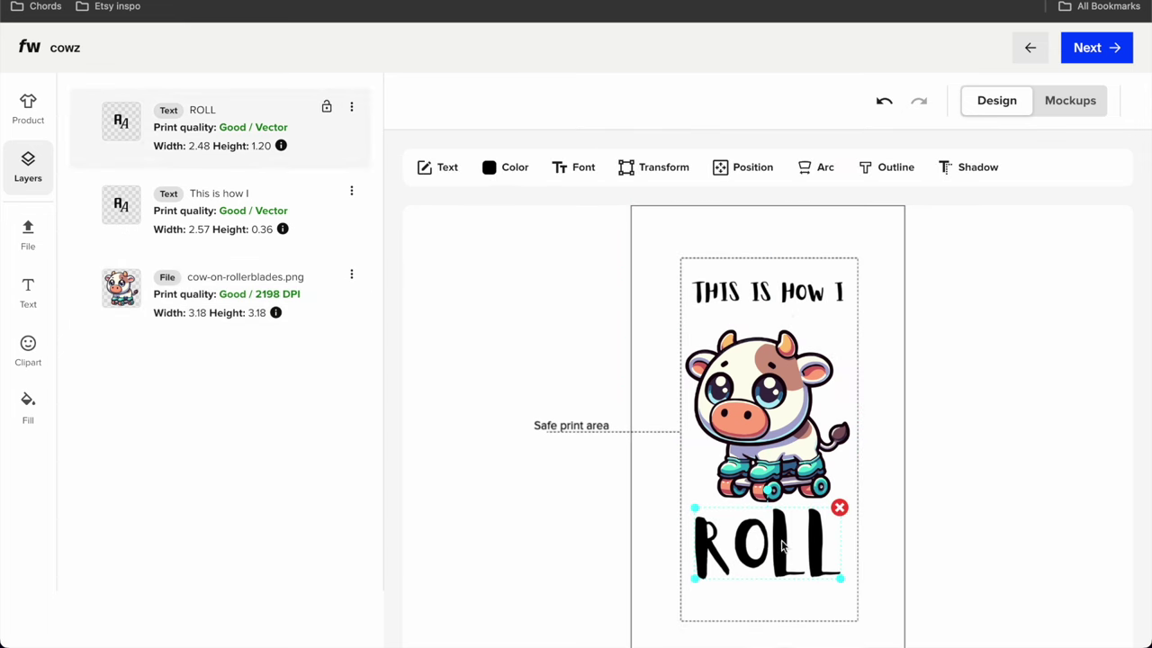
pyautogui.moveTo(785, 294); pyautogui.dragTo(785, 316)
pyautogui.click(1060, 112)
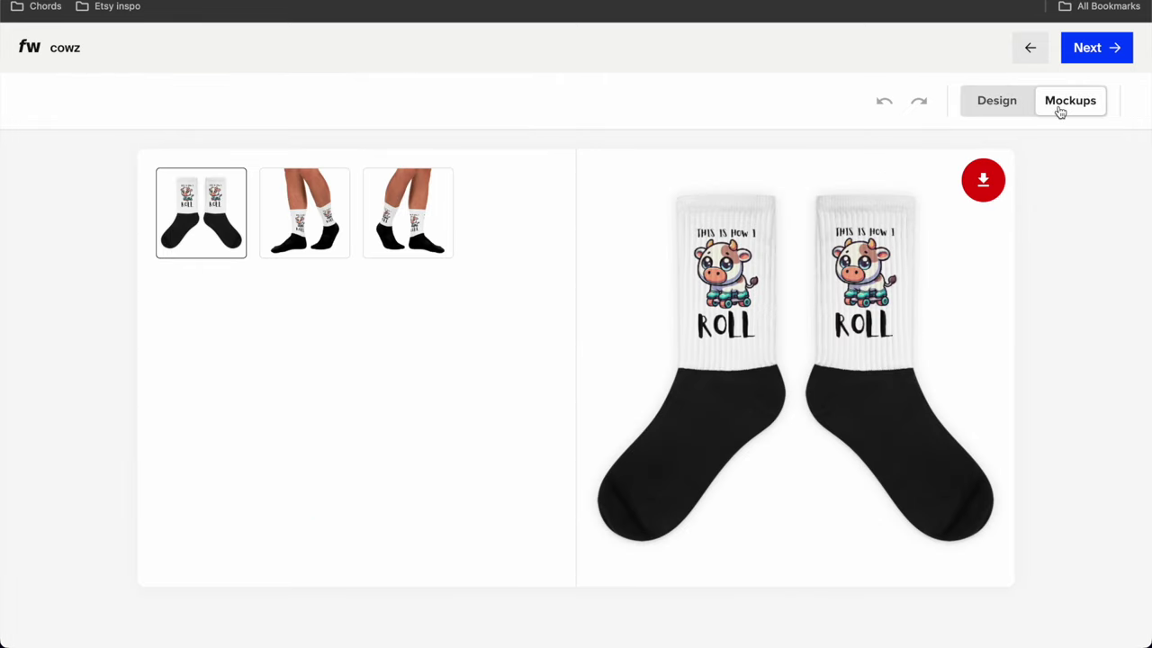
pyautogui.click(990, 109)
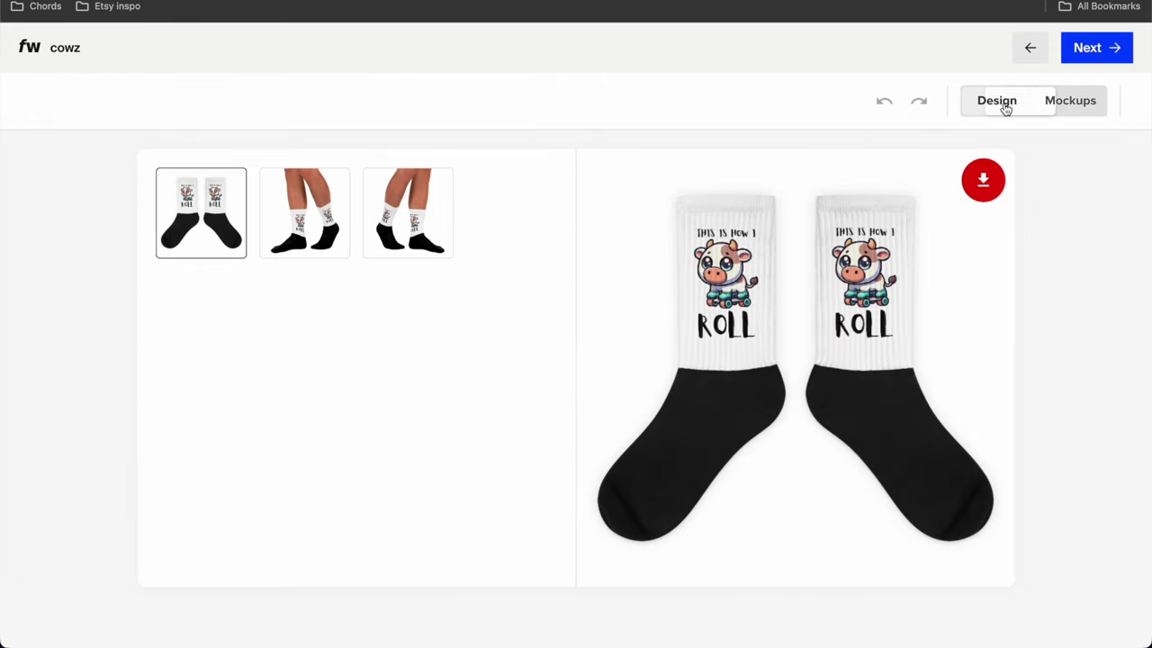
# Step: Try Pig Pink, Light Cyan, Paris Daisy, Mandys Pink, Cinderella and Wisp Pink as the sock's background fill
pyautogui.click(26, 406)
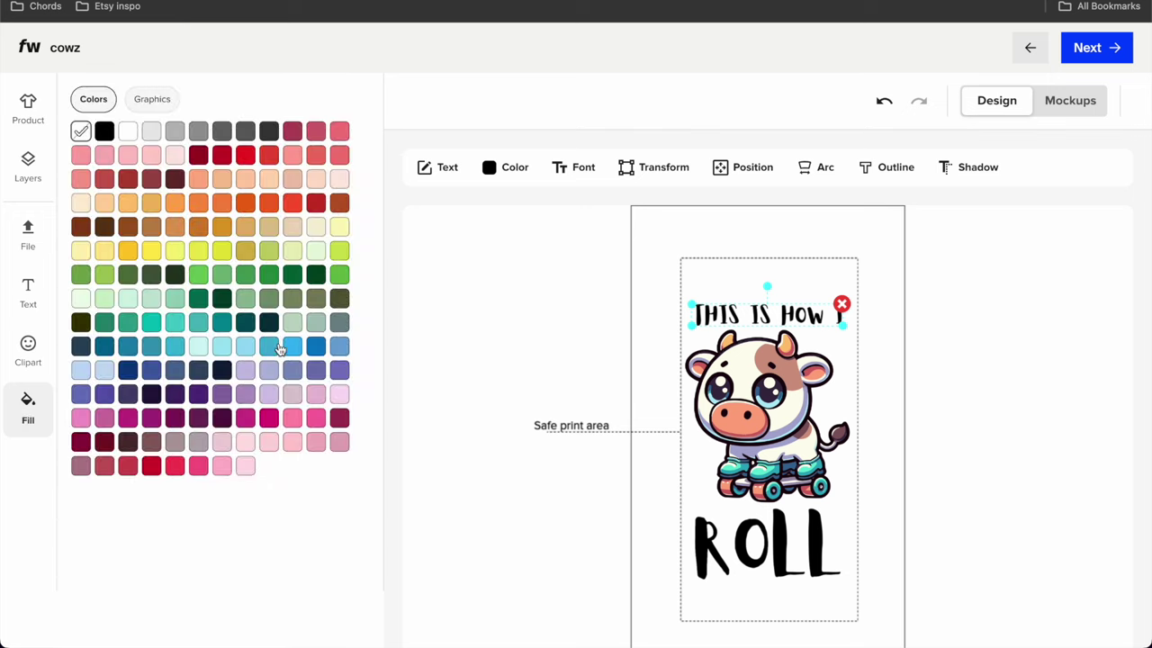
pyautogui.click(243, 464)
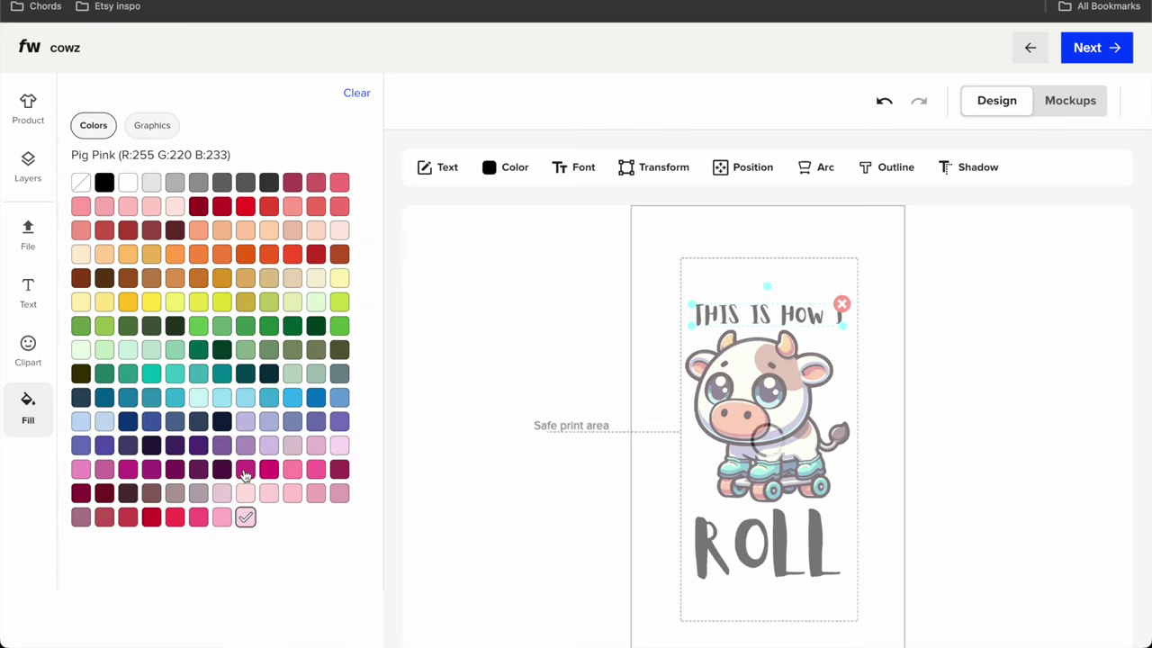
pyautogui.click(202, 402)
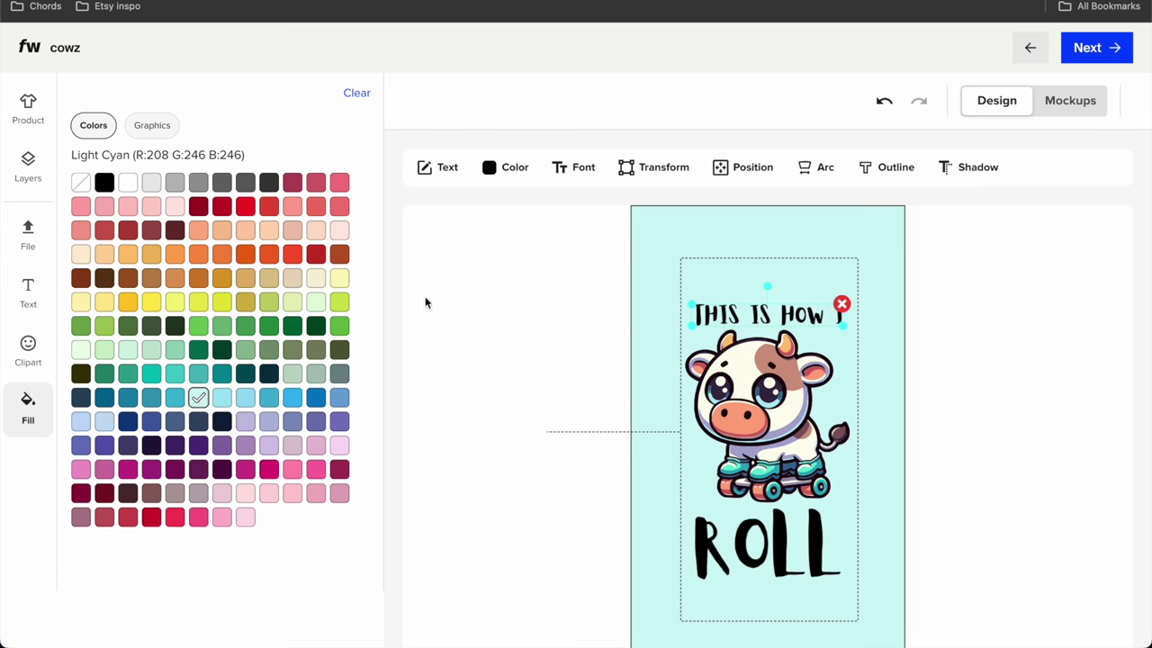
pyautogui.click(153, 305)
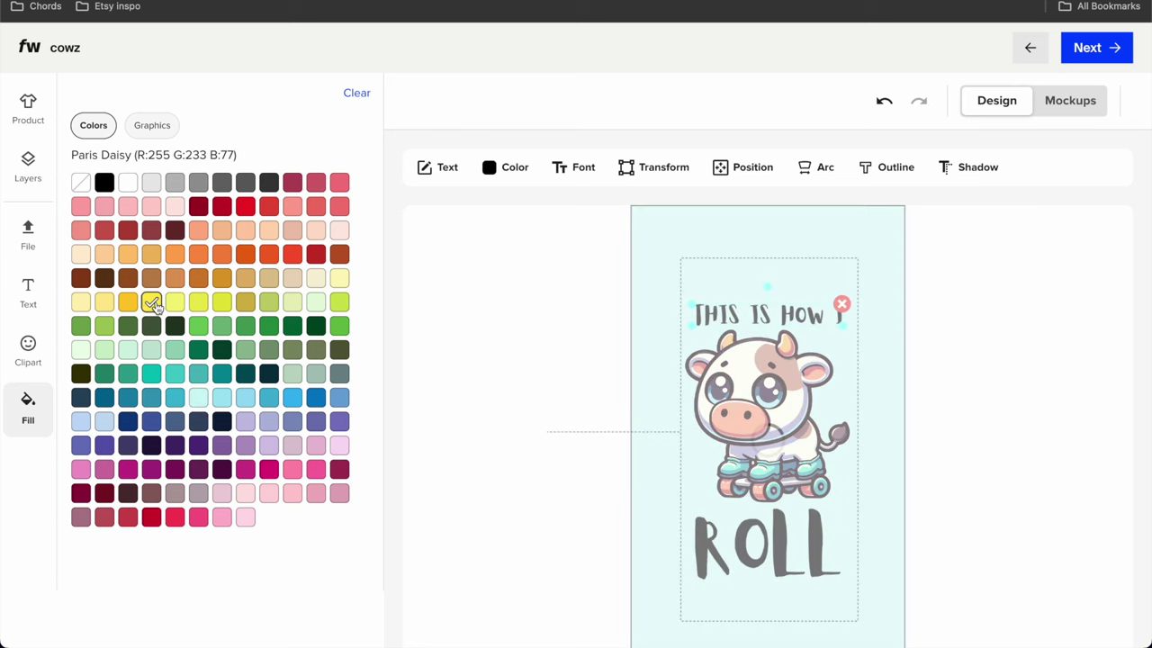
pyautogui.click(199, 231)
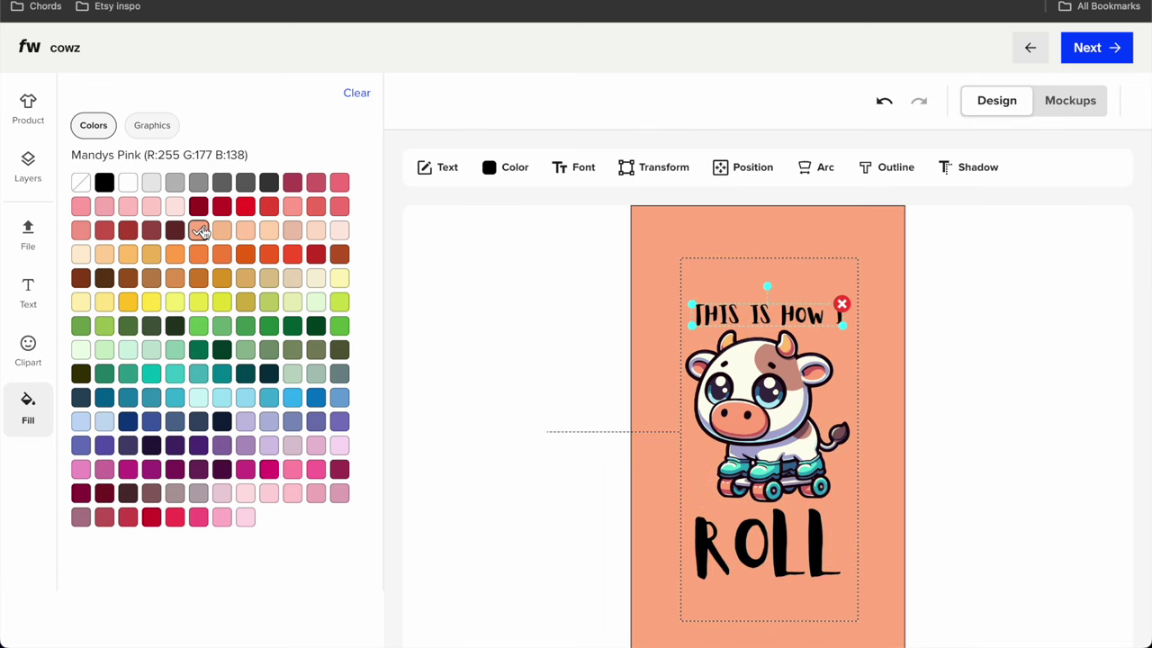
pyautogui.click(317, 231)
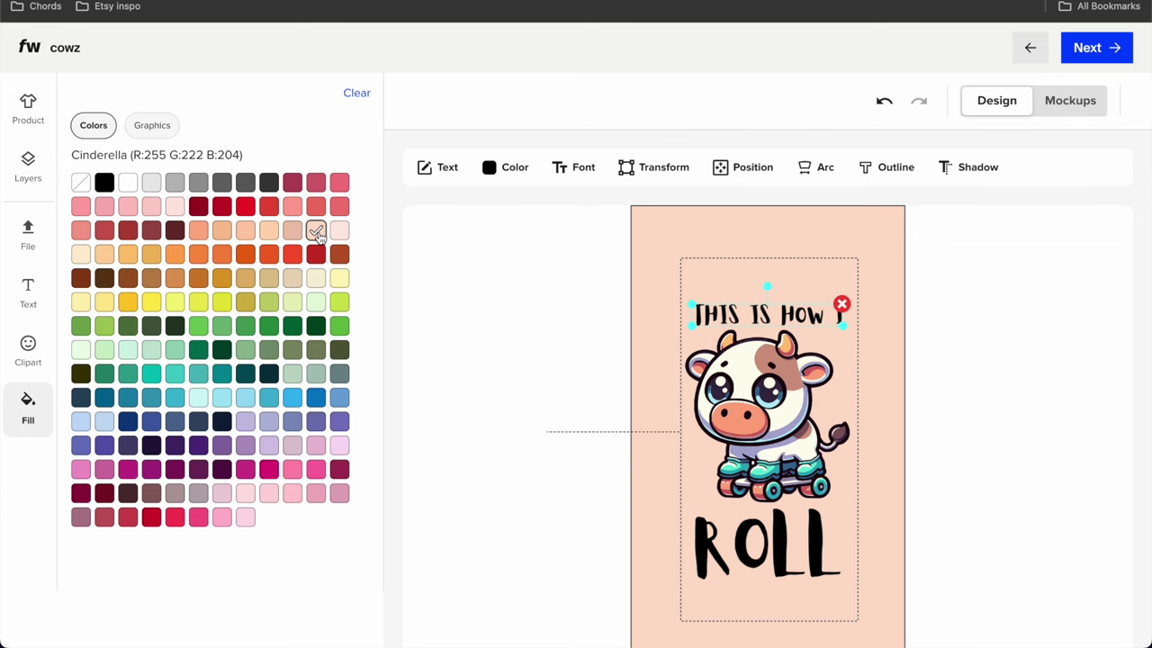
pyautogui.click(339, 231)
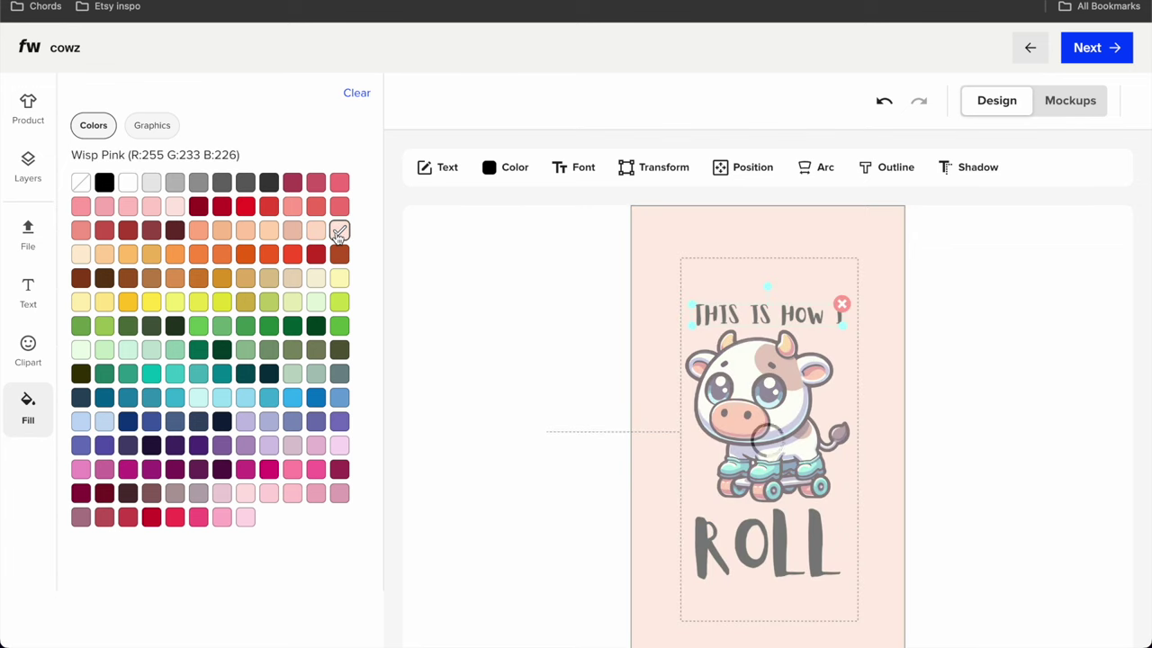
# Step: Preview the flat and worn sock mockups, and nudge "This is how I" slightly higher above the cow
pyautogui.click(1068, 115)
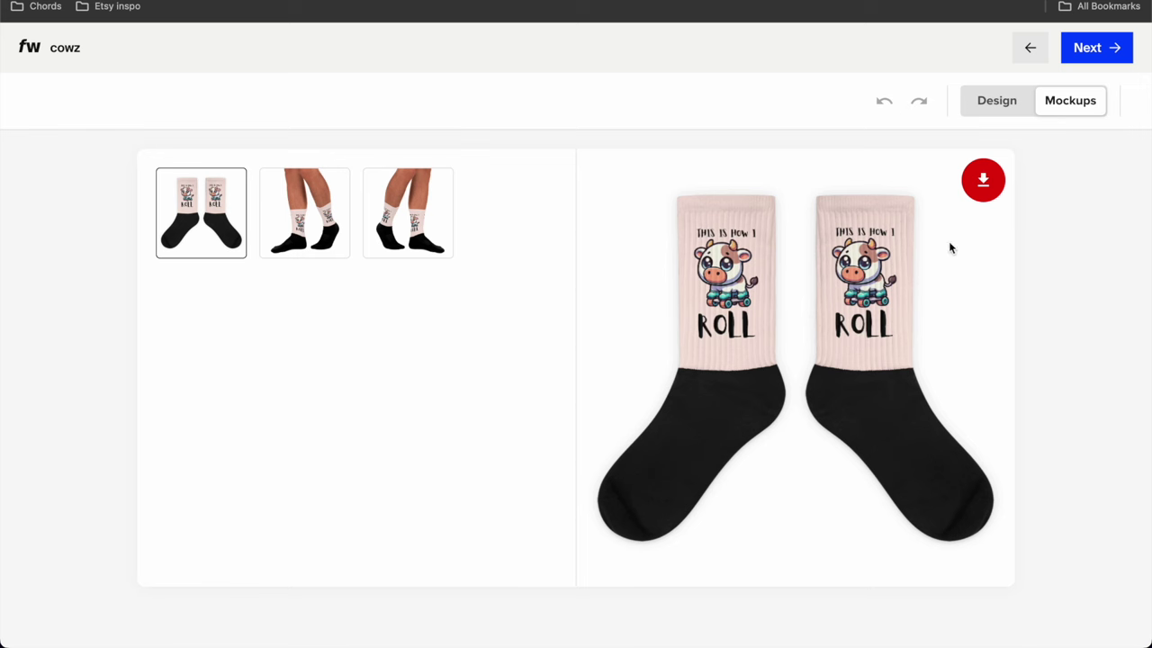
pyautogui.click(417, 240)
pyautogui.click(302, 224)
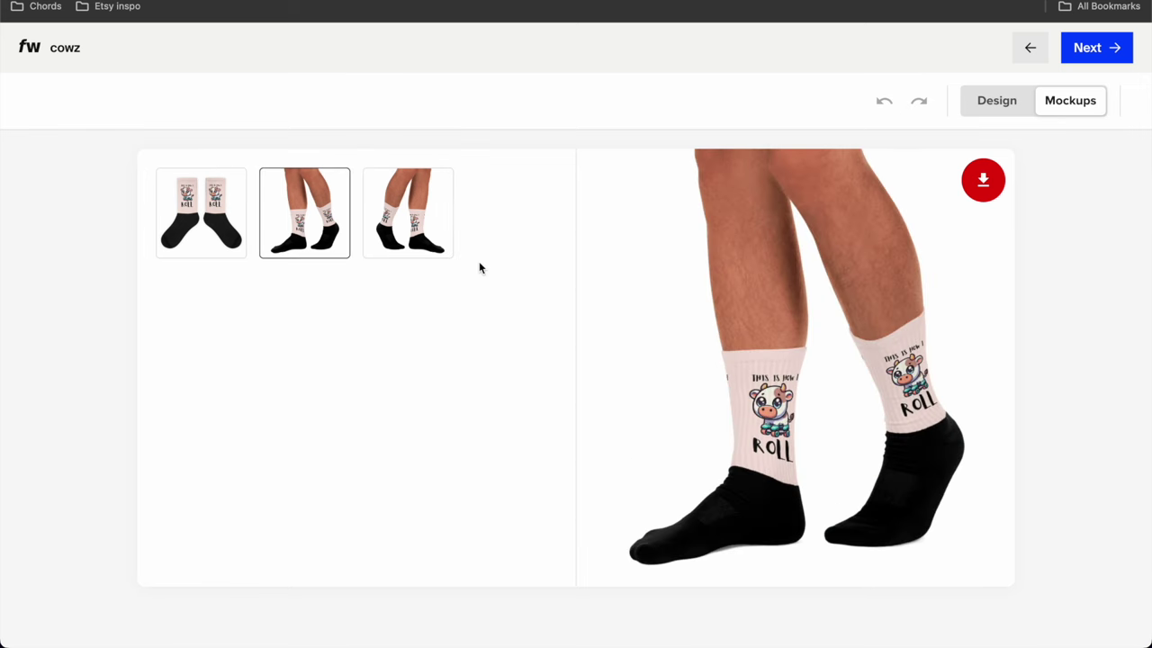
pyautogui.click(201, 214)
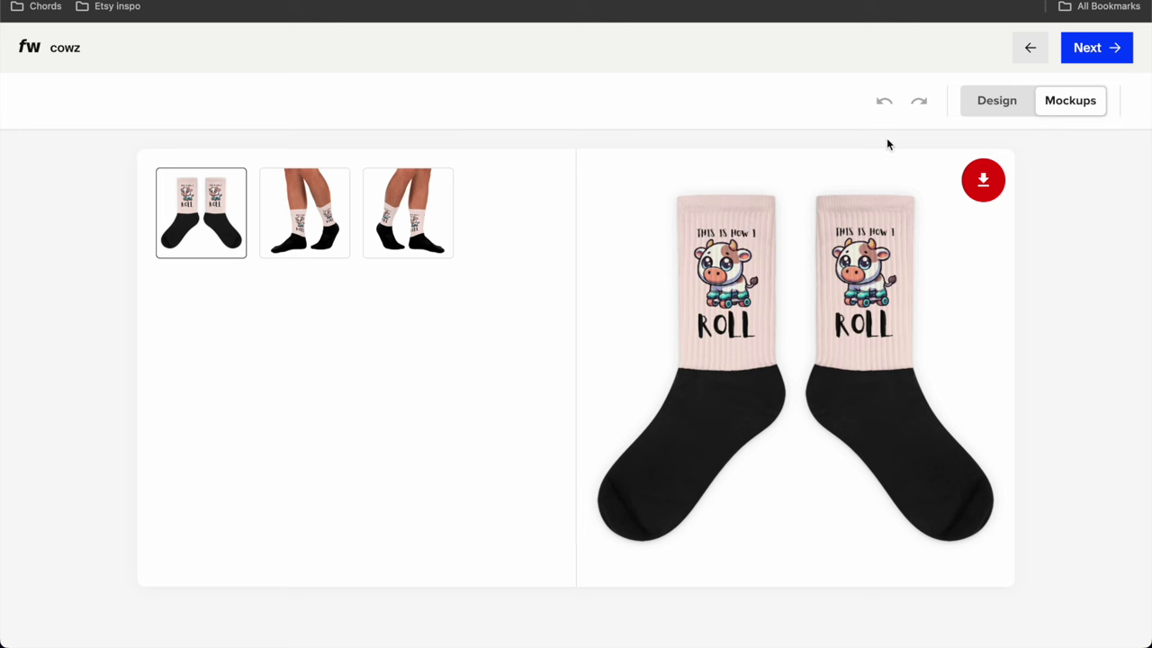
pyautogui.click(990, 106)
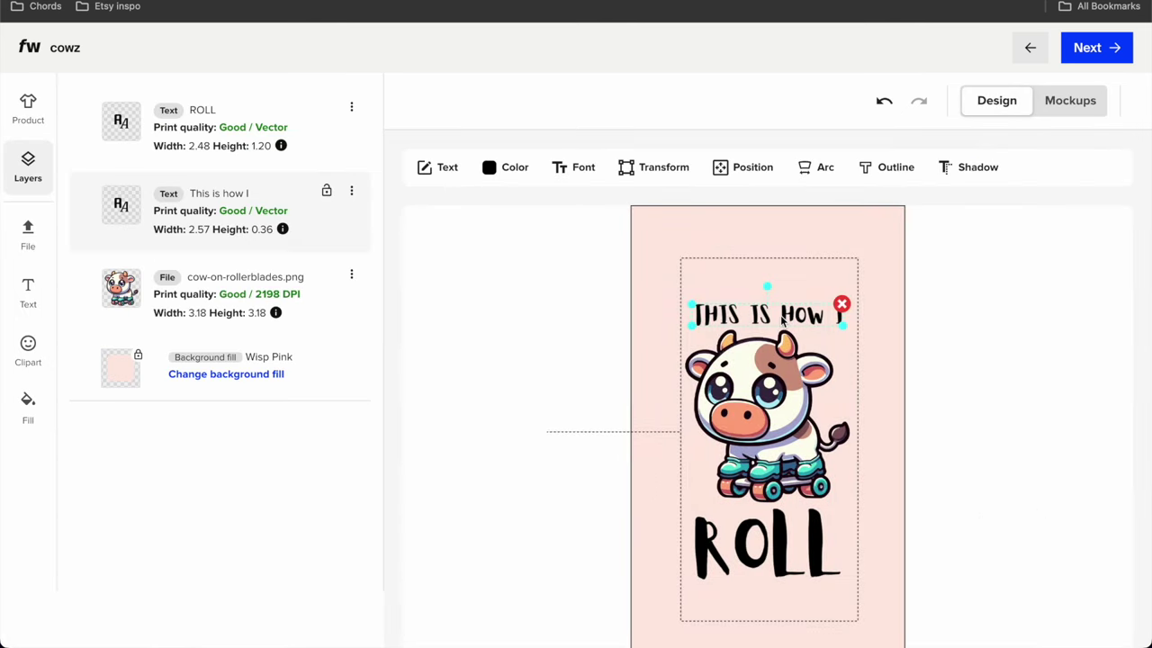
pyautogui.moveTo(785, 315); pyautogui.dragTo(785, 309)
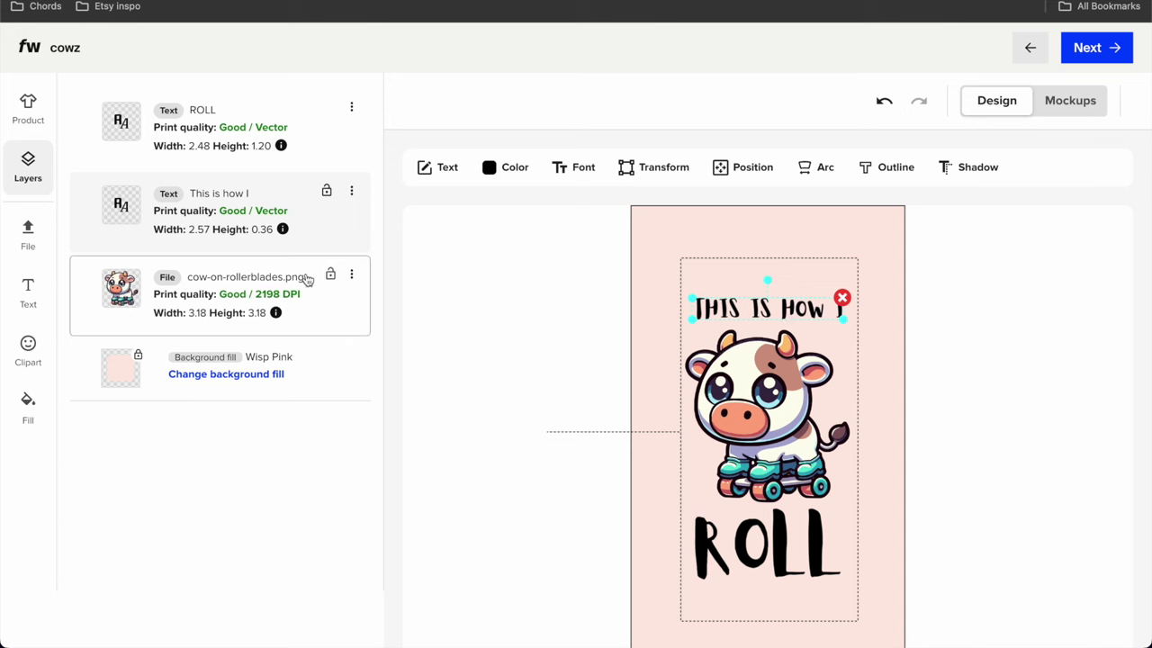
# Step: Compare Viking, Eastern Blue, Carmine, Navy, Deep Cerise and Medium Violet Red background fills, and set the fill to Eggplant
pyautogui.click(249, 375)
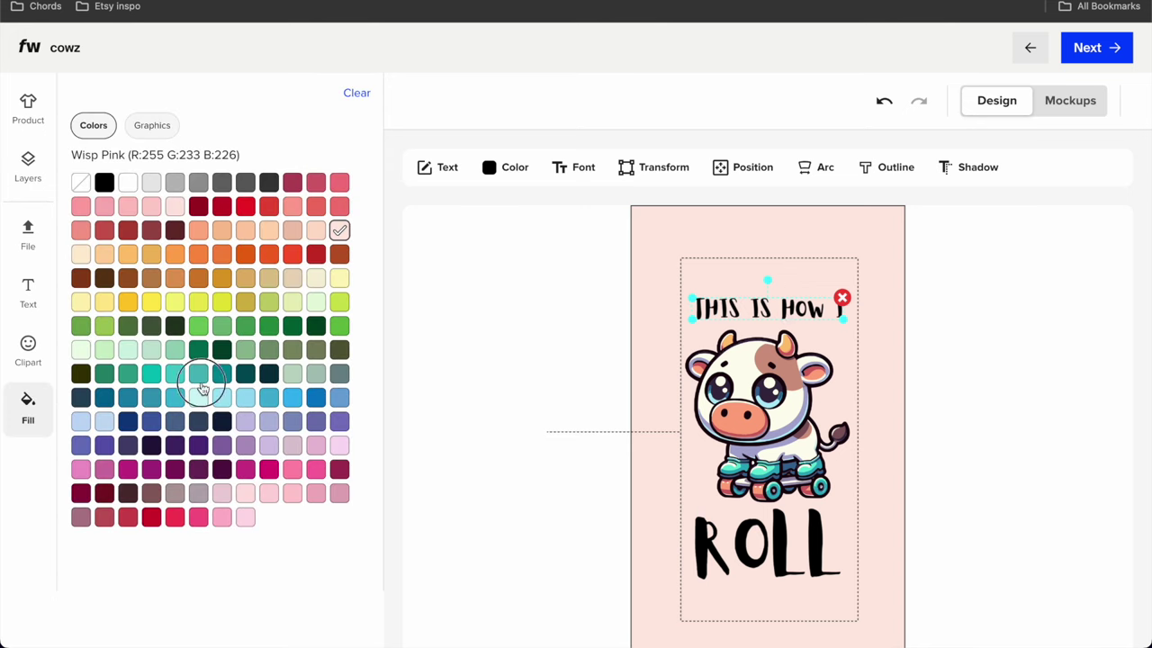
pyautogui.click(198, 373)
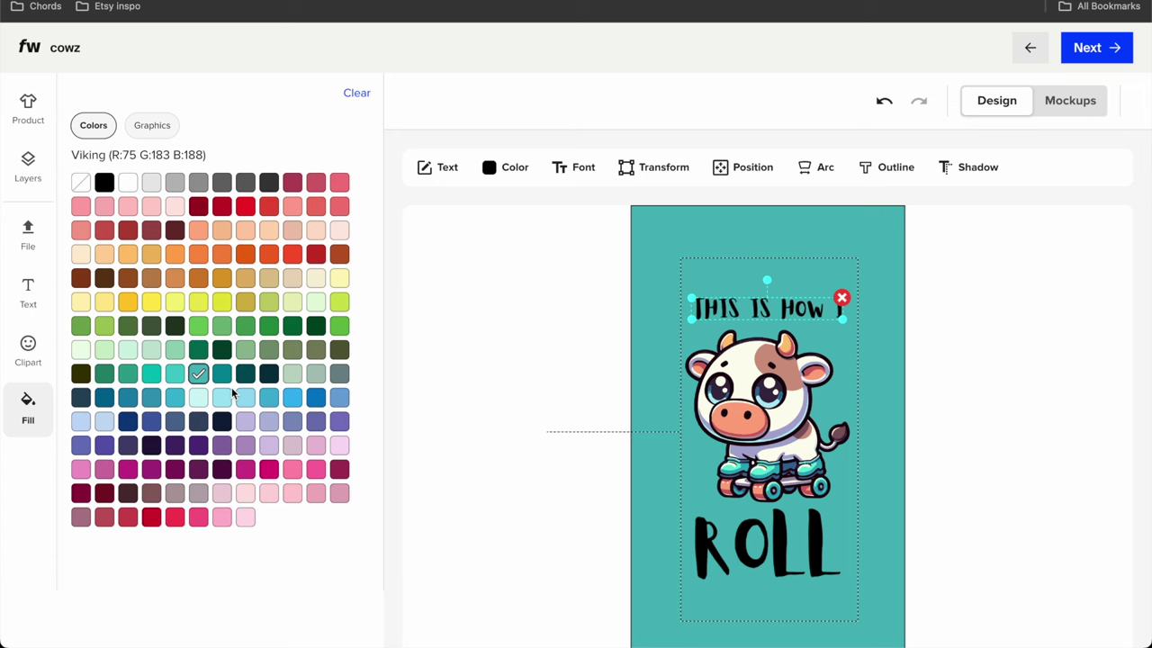
pyautogui.click(222, 374)
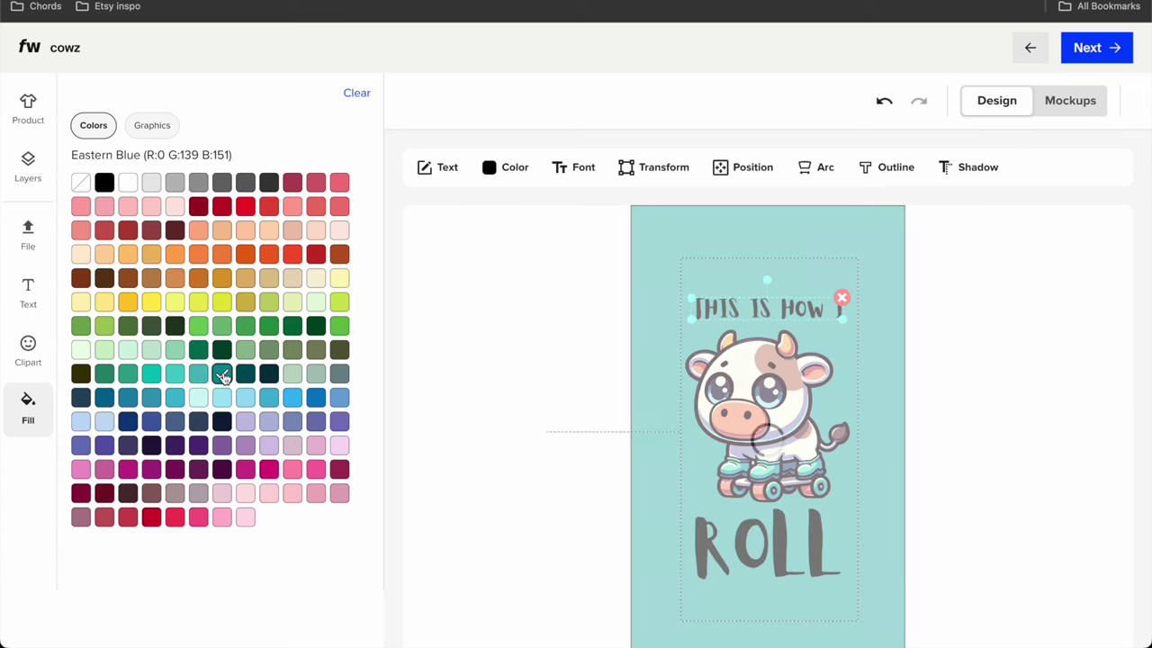
pyautogui.click(200, 207)
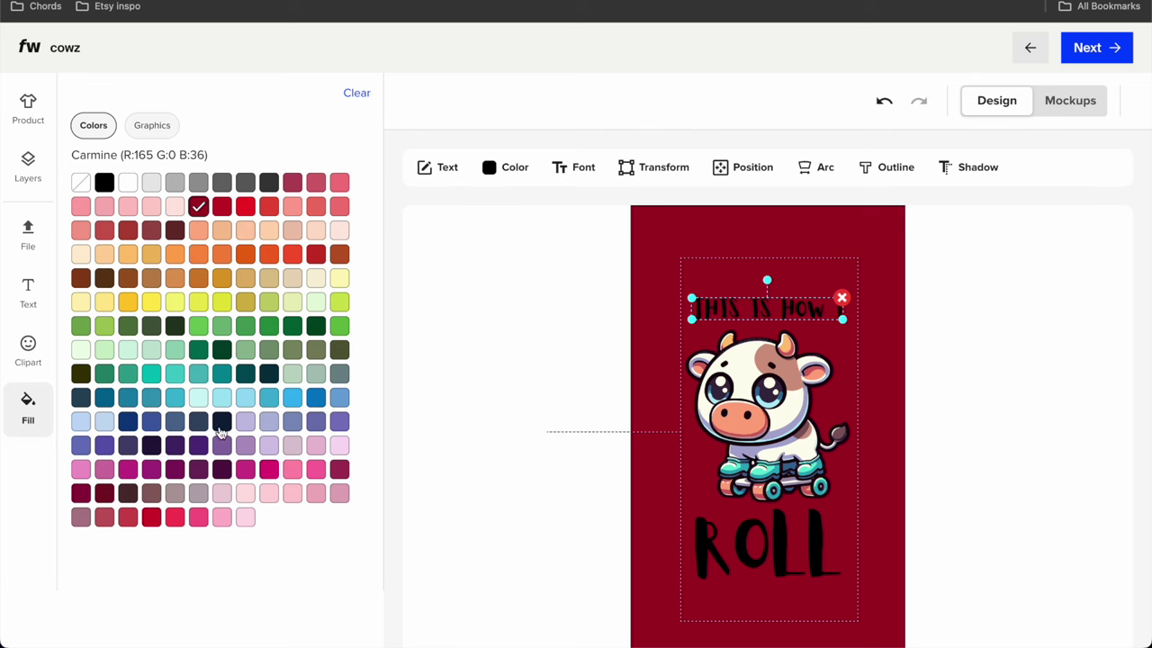
pyautogui.click(221, 422)
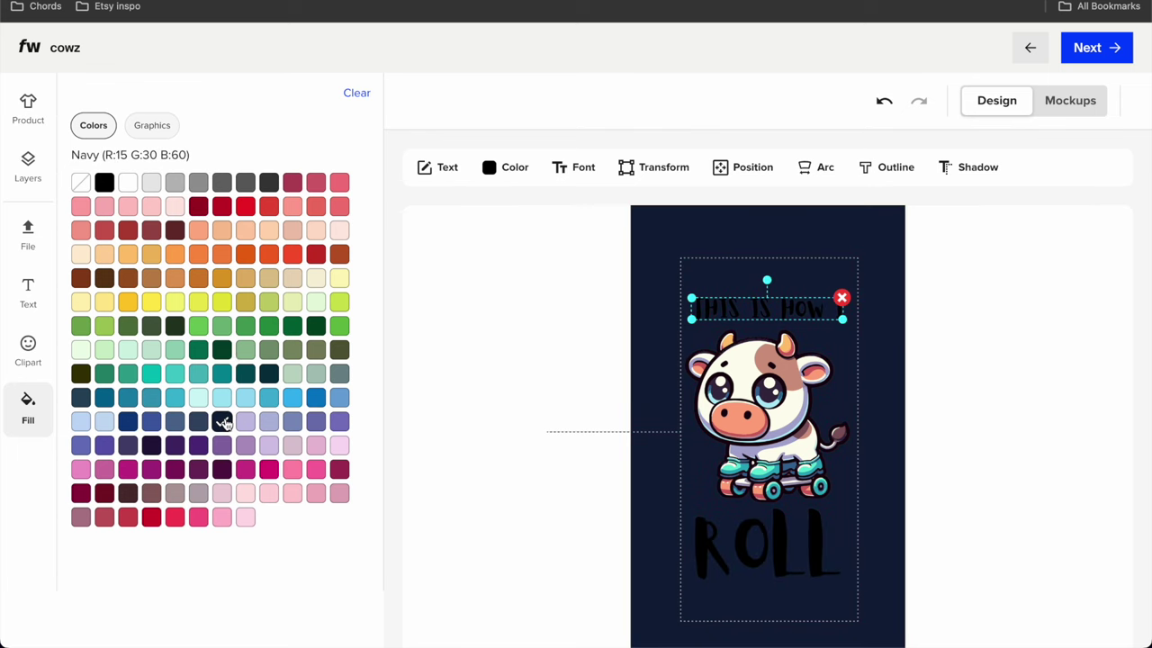
pyautogui.click(246, 469)
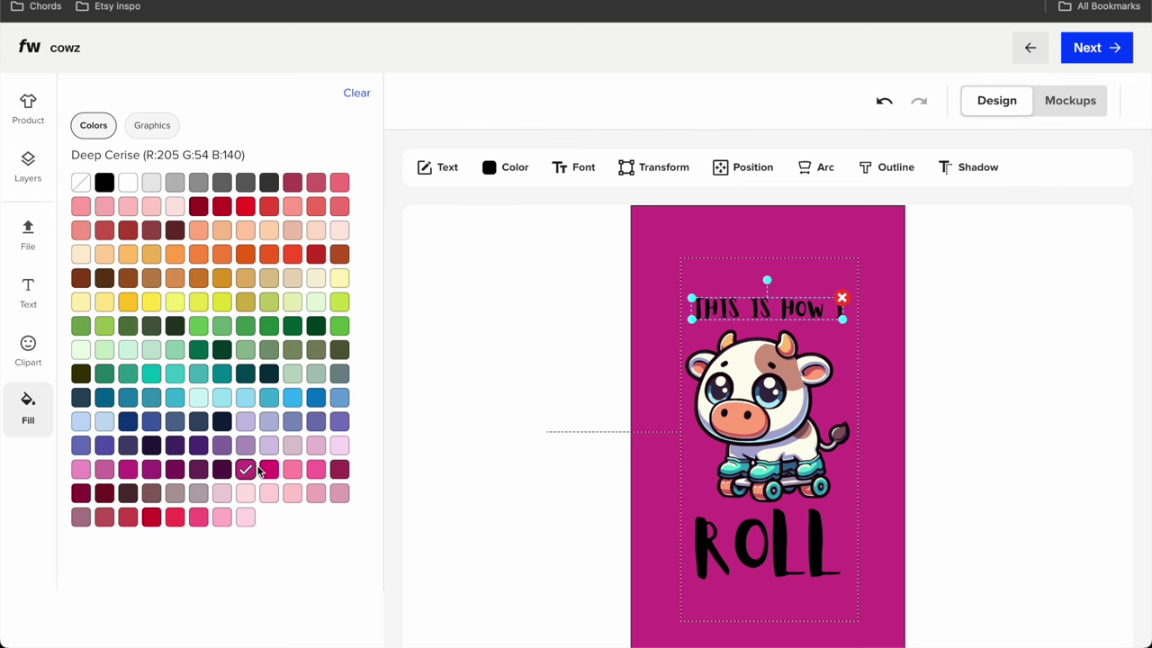
pyautogui.click(270, 469)
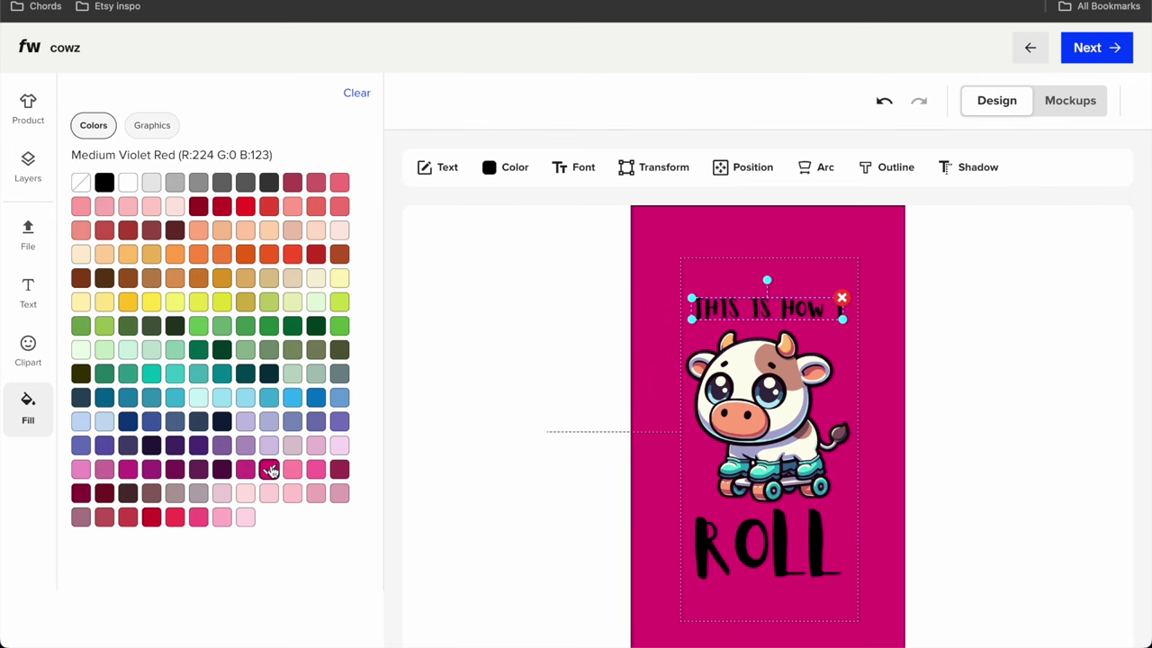
pyautogui.click(177, 475)
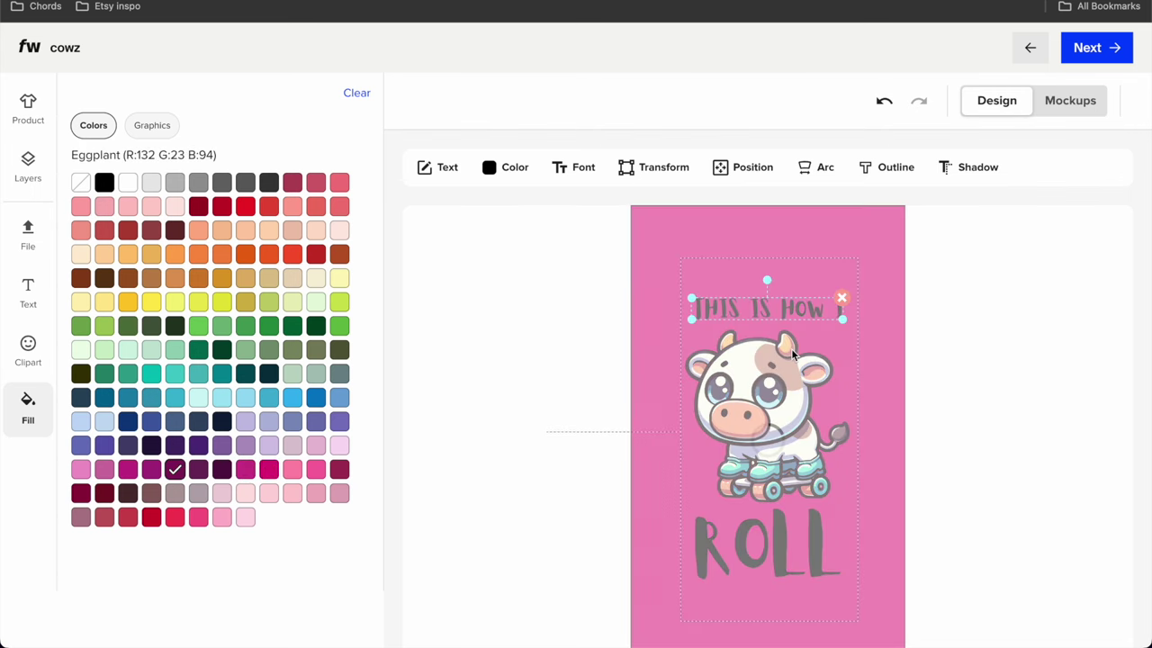
# Step: Set the color of the "This is how I" text to White
pyautogui.click(793, 313)
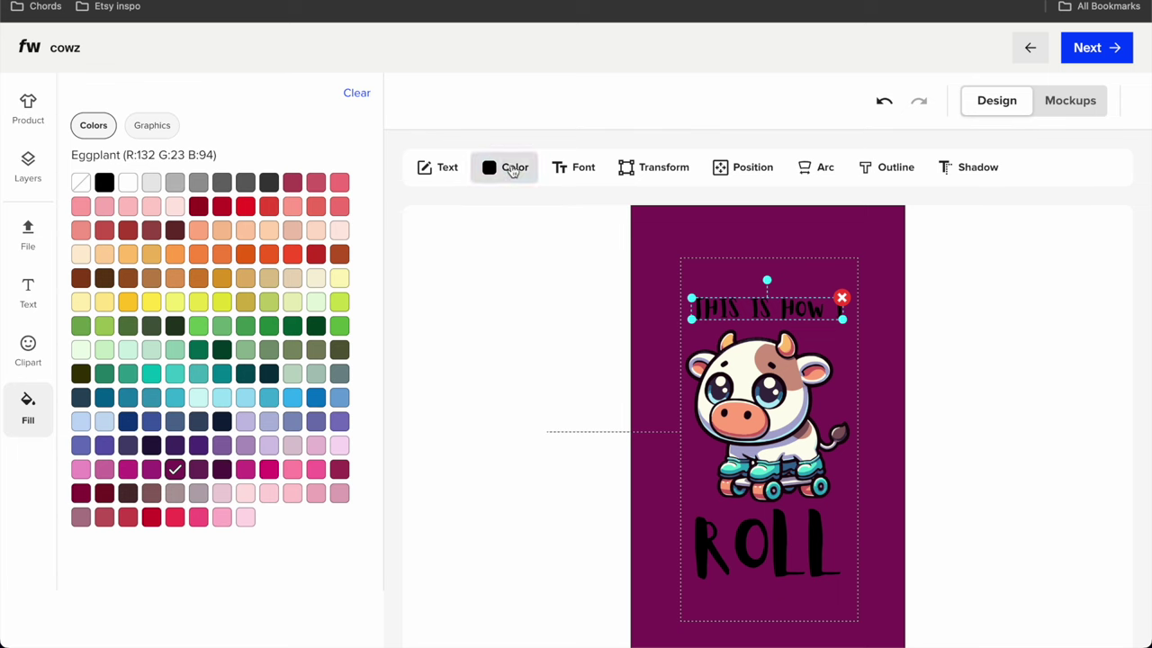
pyautogui.click(520, 171)
pyautogui.click(103, 198)
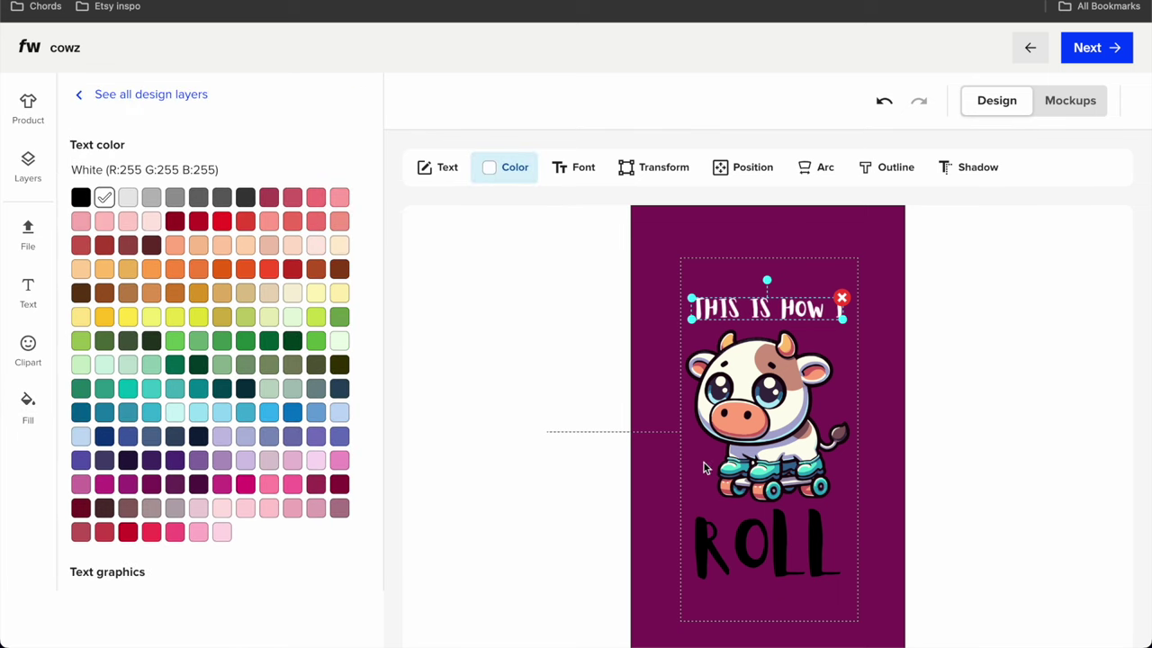
# Step: Set the color of the "ROLL" text to White and check it on the sock mockup
pyautogui.click(729, 529)
pyautogui.click(505, 171)
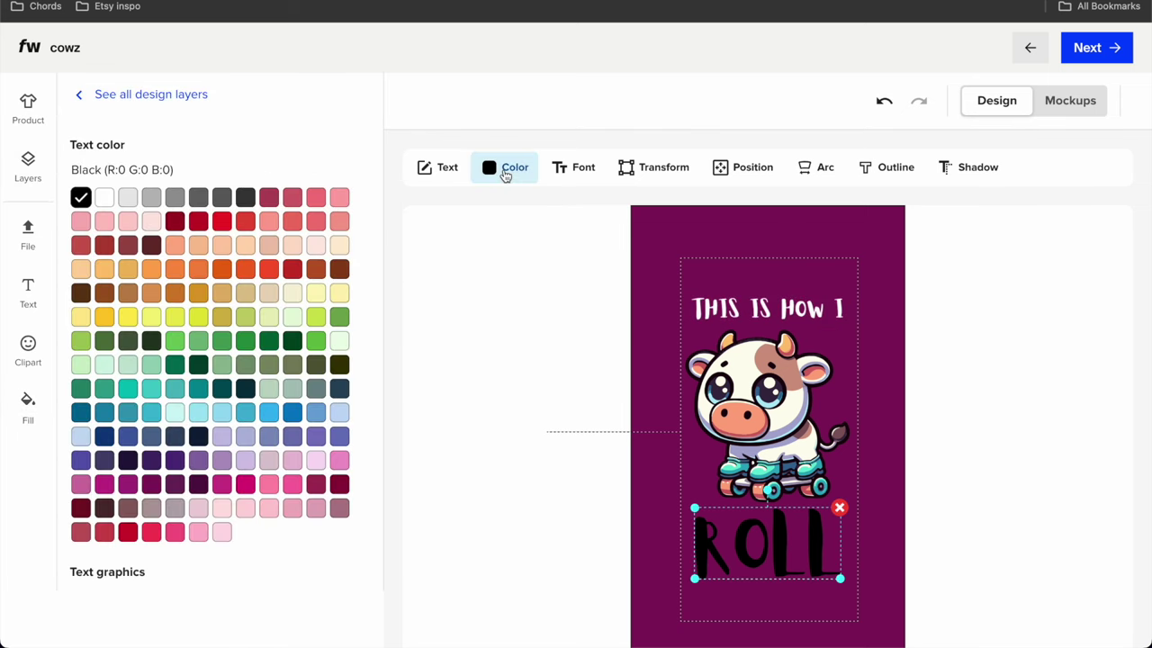
pyautogui.click(103, 199)
pyautogui.click(1058, 97)
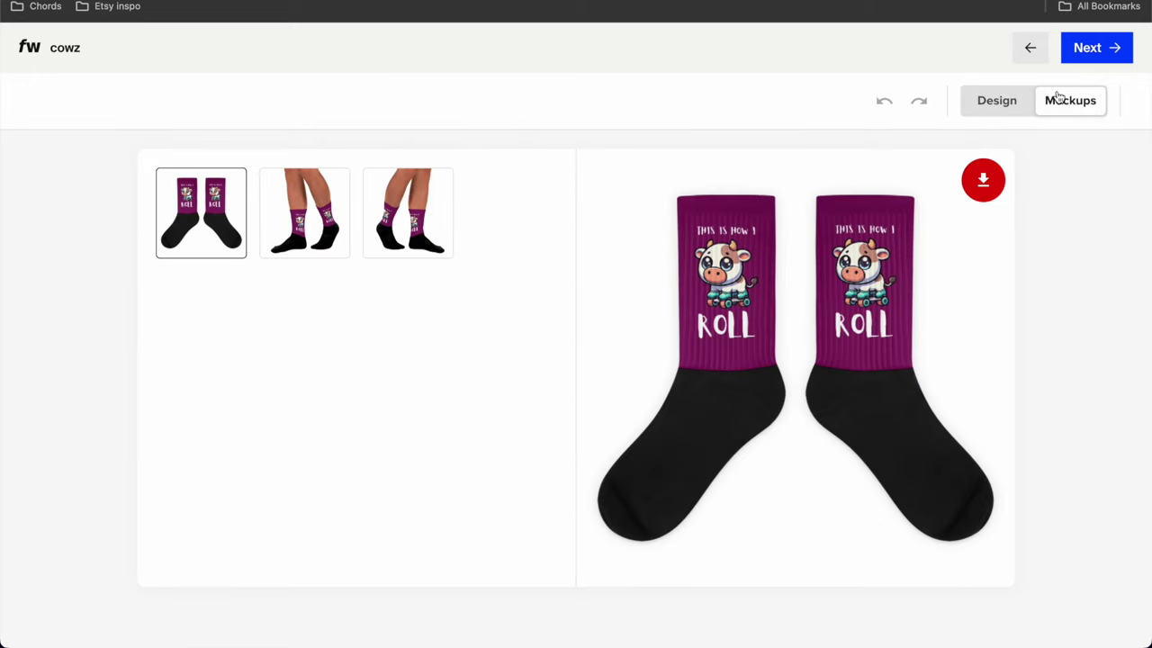
pyautogui.click(996, 100)
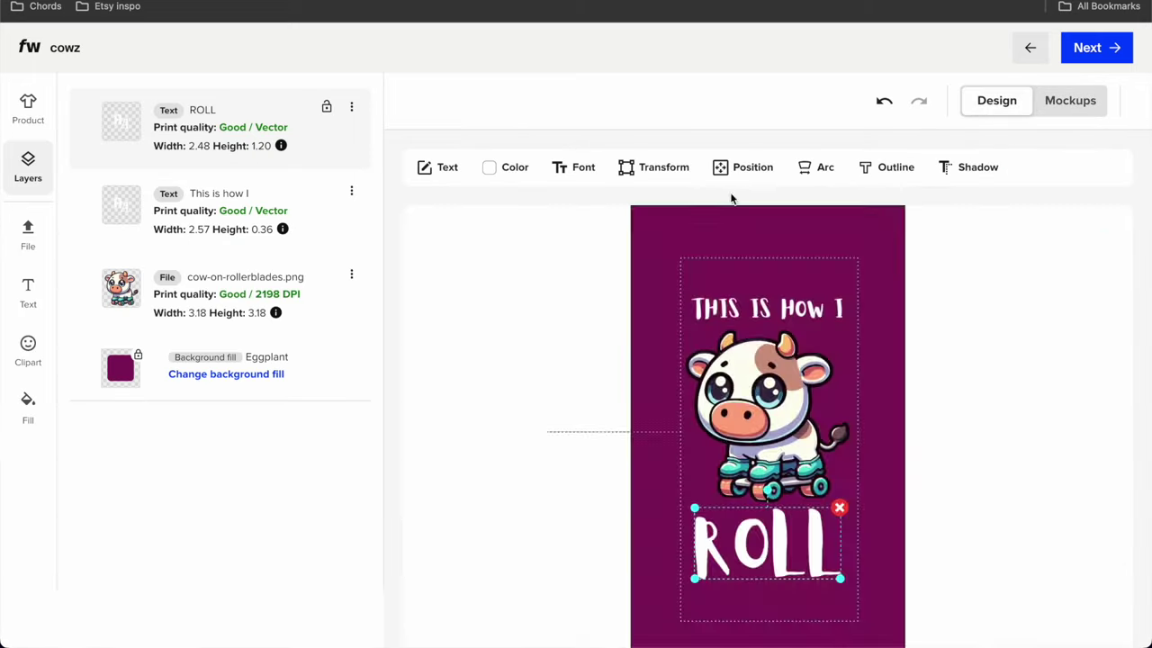
# Step: Try the Alfa Slab One font on "This is how I" and enlarge it to text size 0.44
pyautogui.click(763, 313)
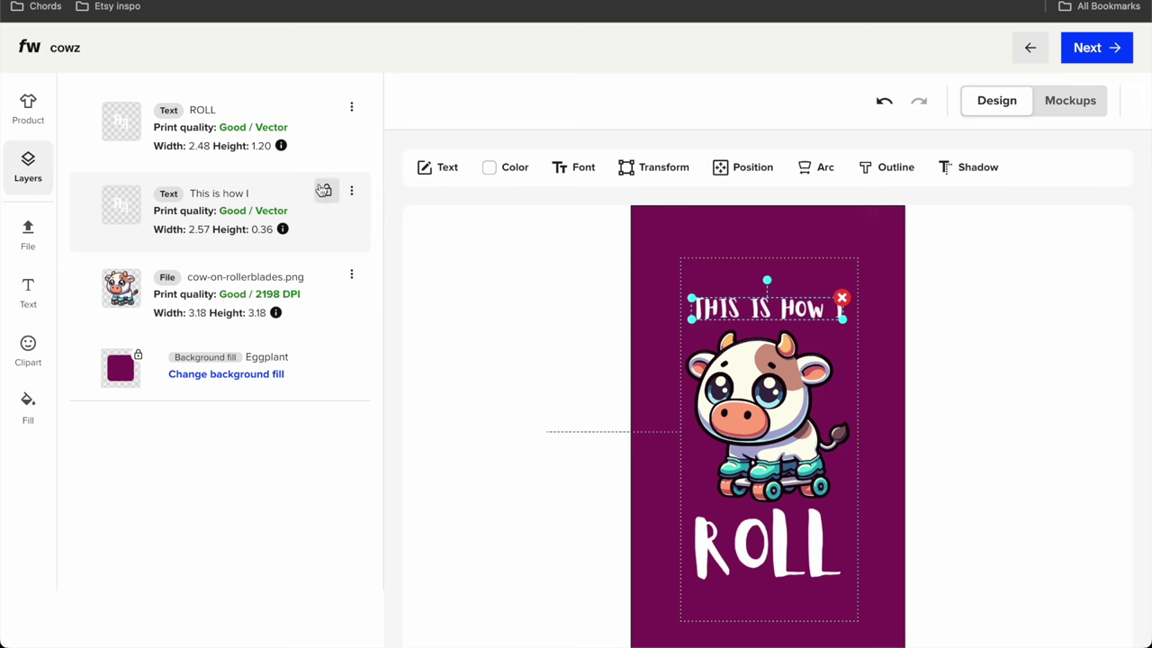
pyautogui.click(581, 171)
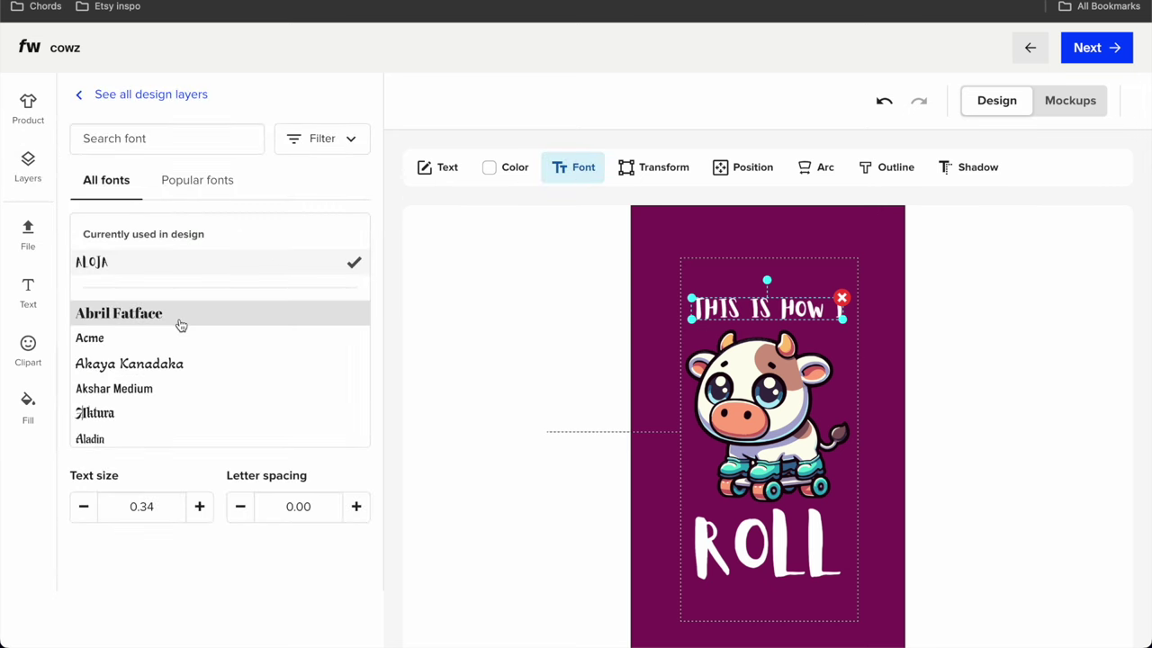
pyautogui.scroll(-5, 180, 324)
pyautogui.click(178, 299)
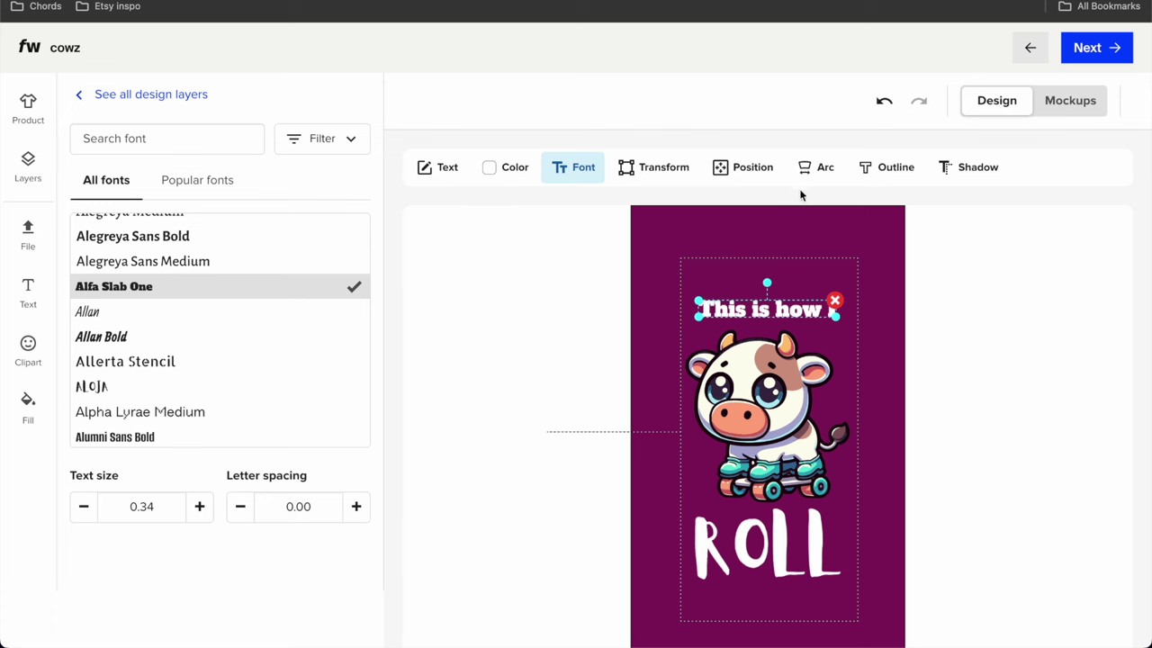
pyautogui.moveTo(696, 303)
pyautogui.mouseDown()
pyautogui.moveTo(689, 282)
pyautogui.moveTo(691, 293)
pyautogui.mouseUp()
pyautogui.click(912, 345)
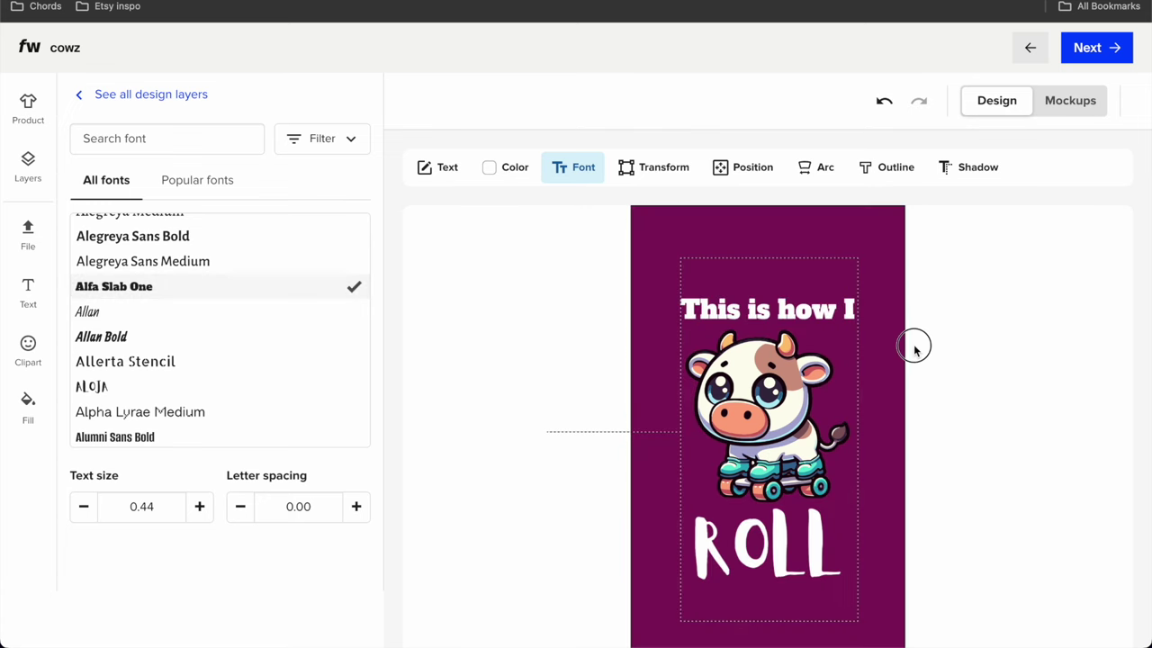
# Step: Change the font of "This is how I" to Allan Bold and enlarge it to about 2.77 wide
pyautogui.click(802, 310)
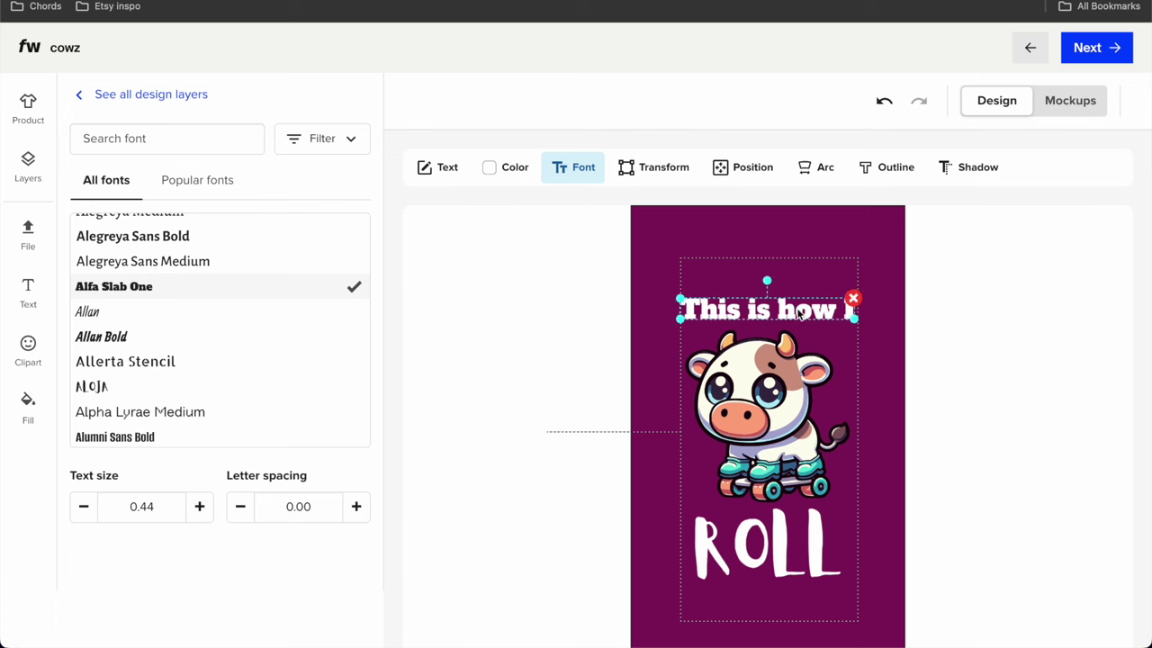
pyautogui.click(239, 336)
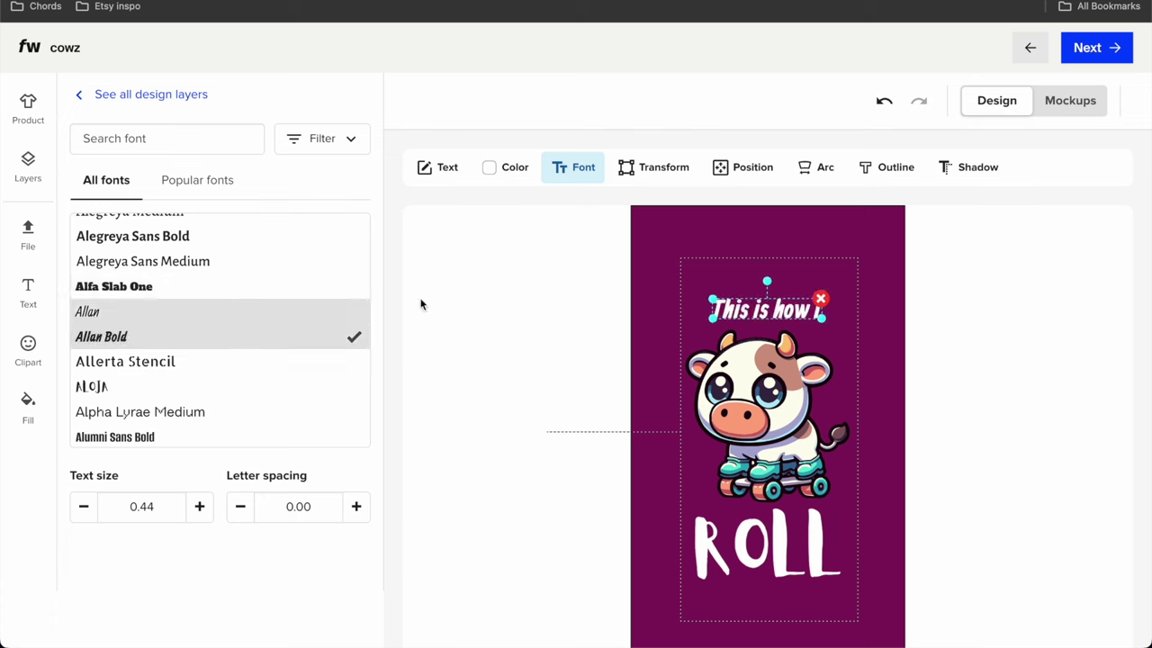
pyautogui.moveTo(713, 305); pyautogui.dragTo(686, 298)
# Step: Change the "ROLL" text to Allan Bold, enlarge it to text size 1.53, and preview the sock mockup
pyautogui.click(785, 538)
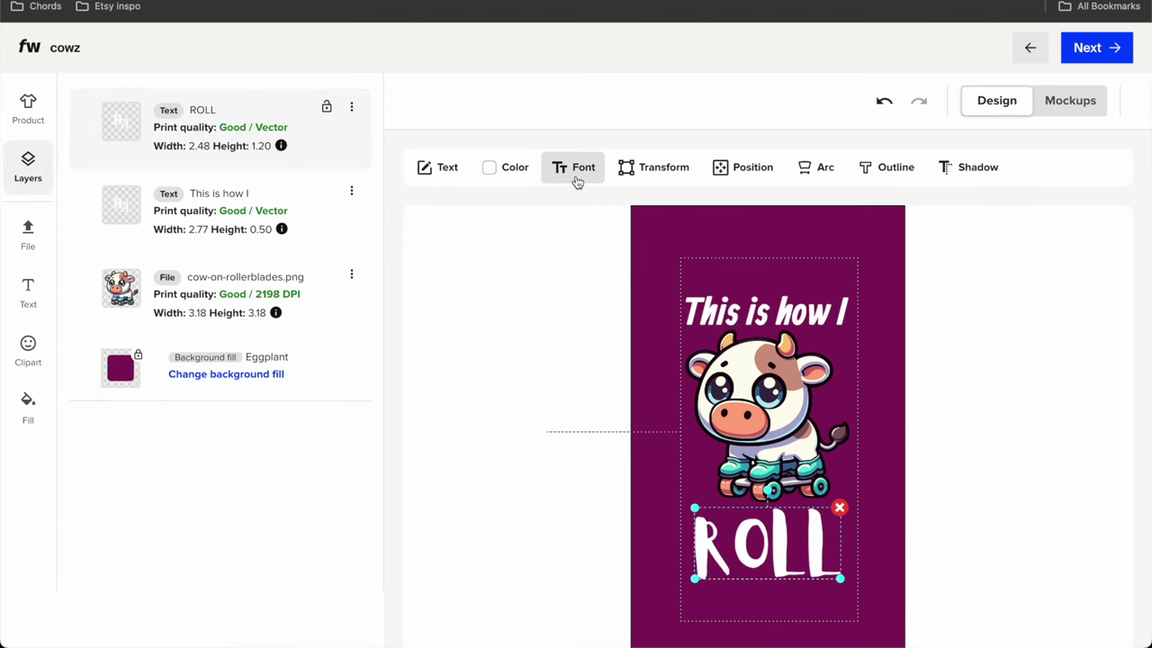
pyautogui.click(577, 180)
pyautogui.click(132, 263)
pyautogui.moveTo(712, 523); pyautogui.dragTo(691, 512)
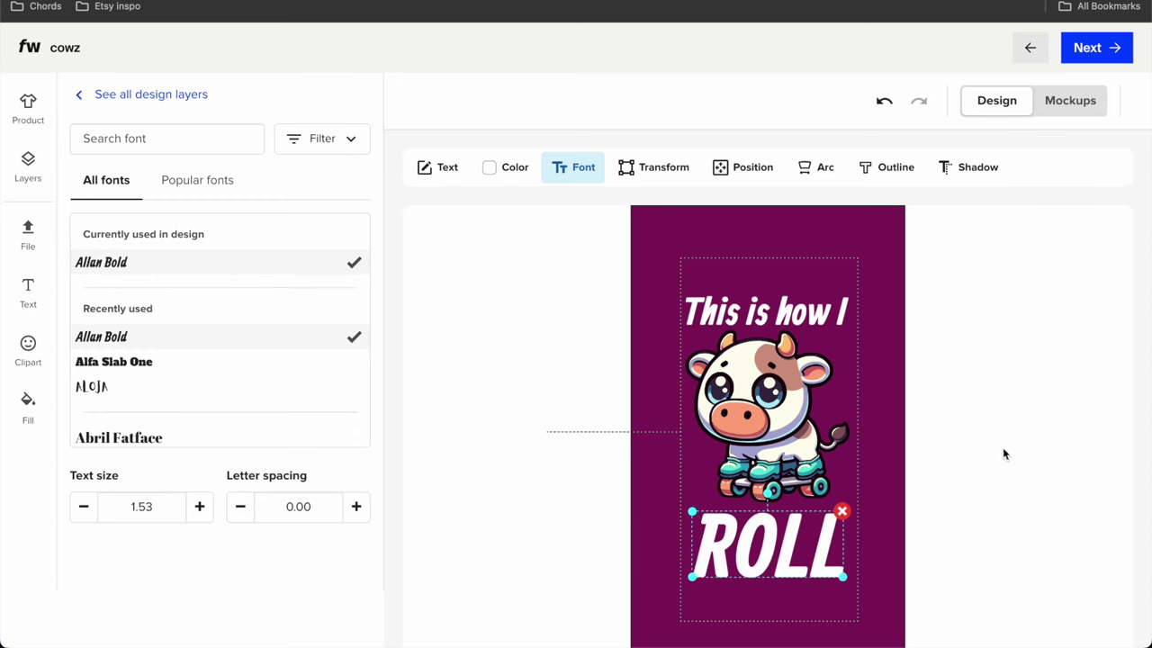
pyautogui.click(907, 438)
pyautogui.click(1069, 102)
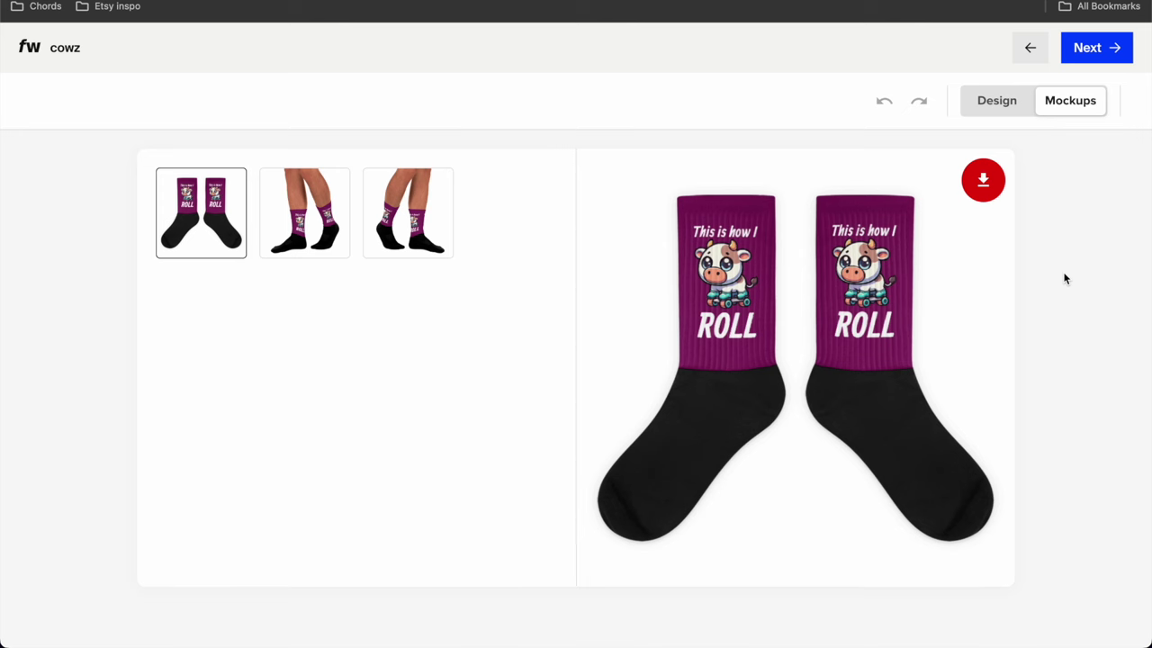
pyautogui.click(998, 103)
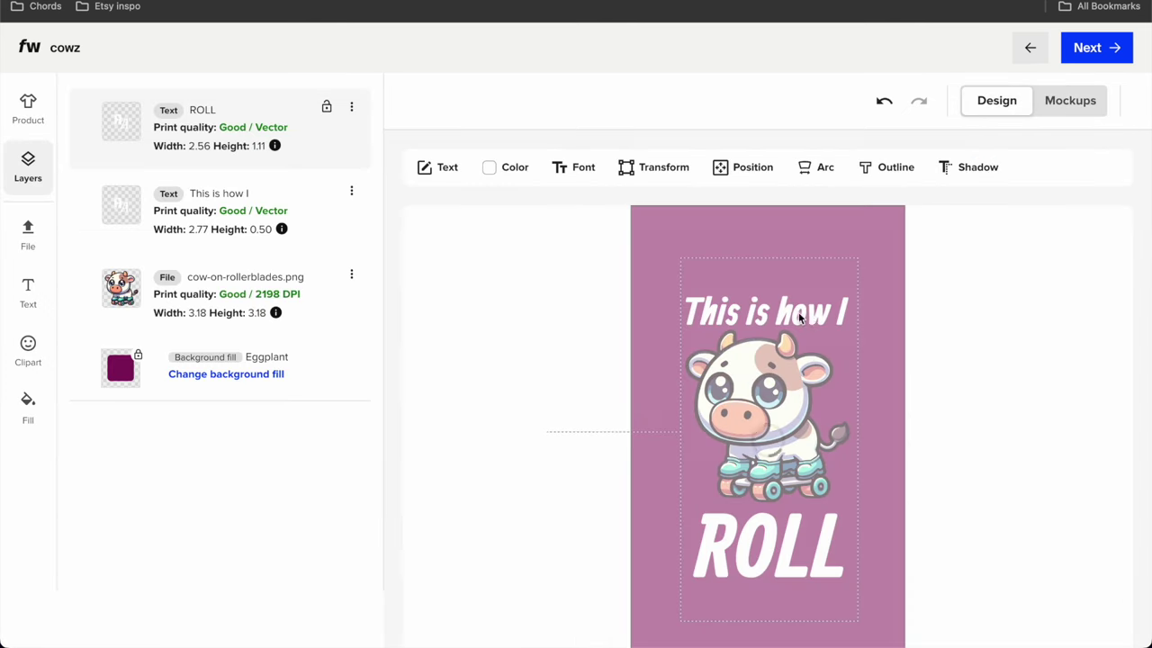
# Step: Shrink "This is how I" to about 2.47 wide and reposition the cow centrally between the two text lines
pyautogui.click(817, 321)
pyautogui.moveTo(850, 330); pyautogui.dragTo(838, 317)
pyautogui.click(801, 408)
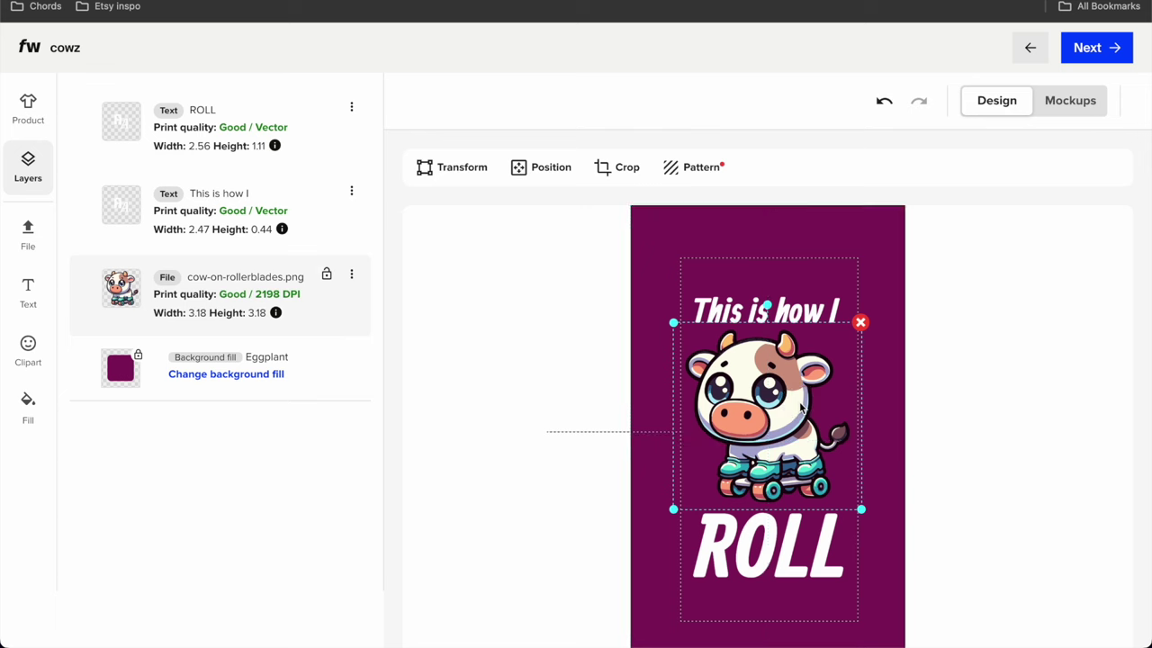
pyautogui.moveTo(801, 407); pyautogui.dragTo(836, 421)
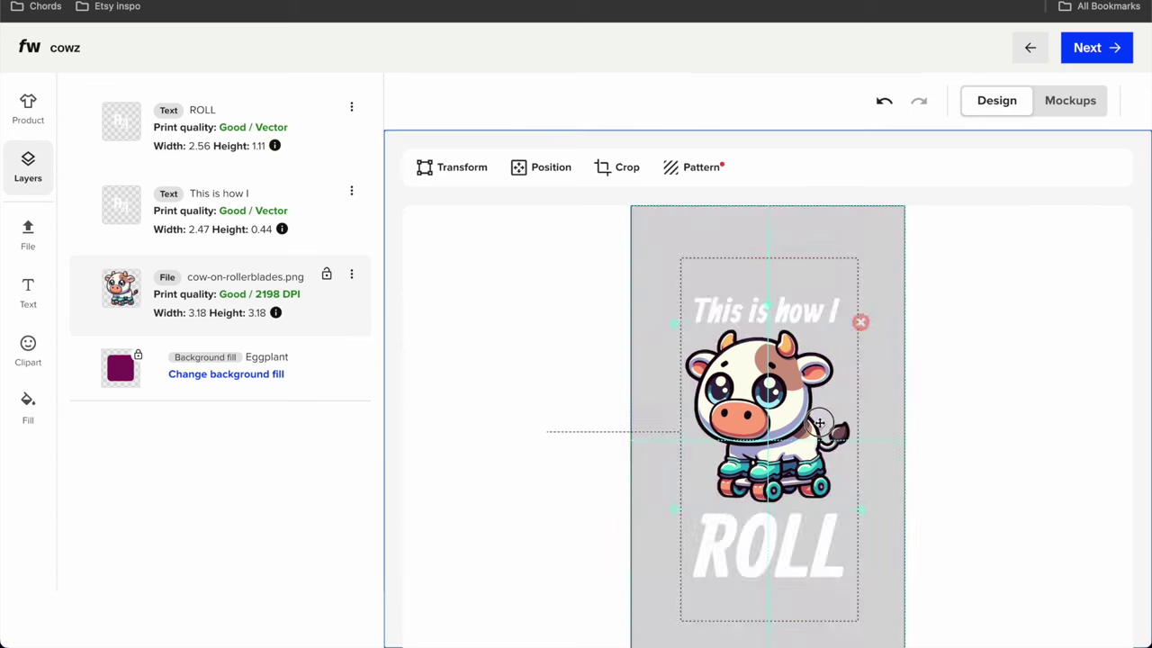
pyautogui.click(928, 398)
# Step: Preview the finished sock mockup and continue to generating the product's final mockups
pyautogui.click(1062, 101)
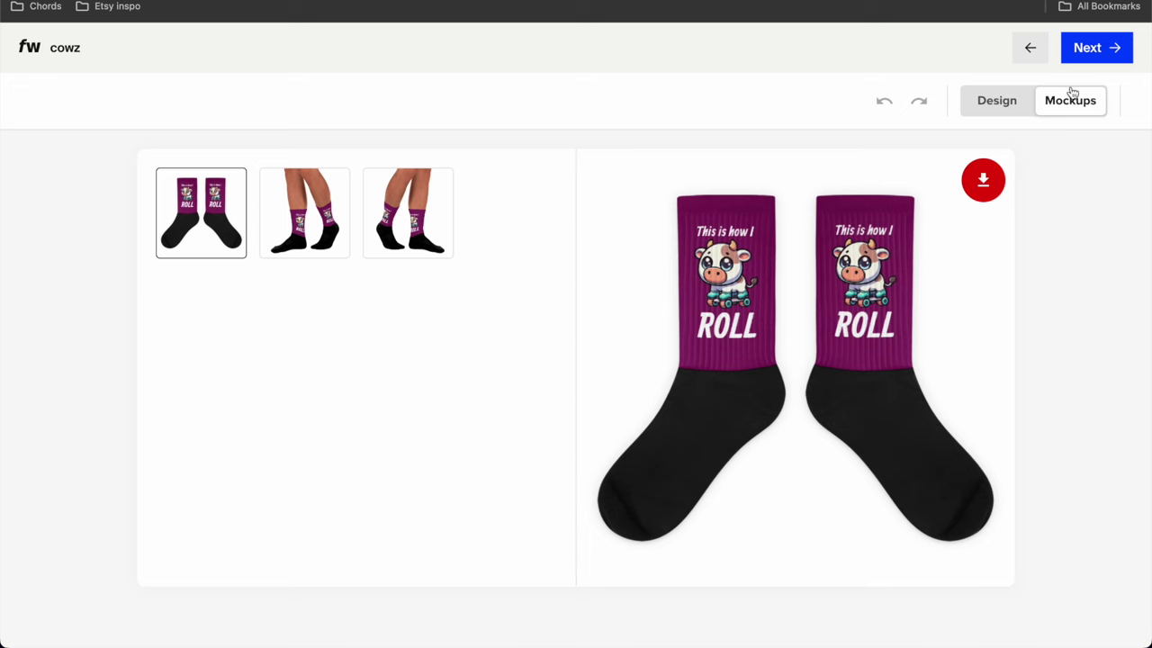
pyautogui.click(1090, 51)
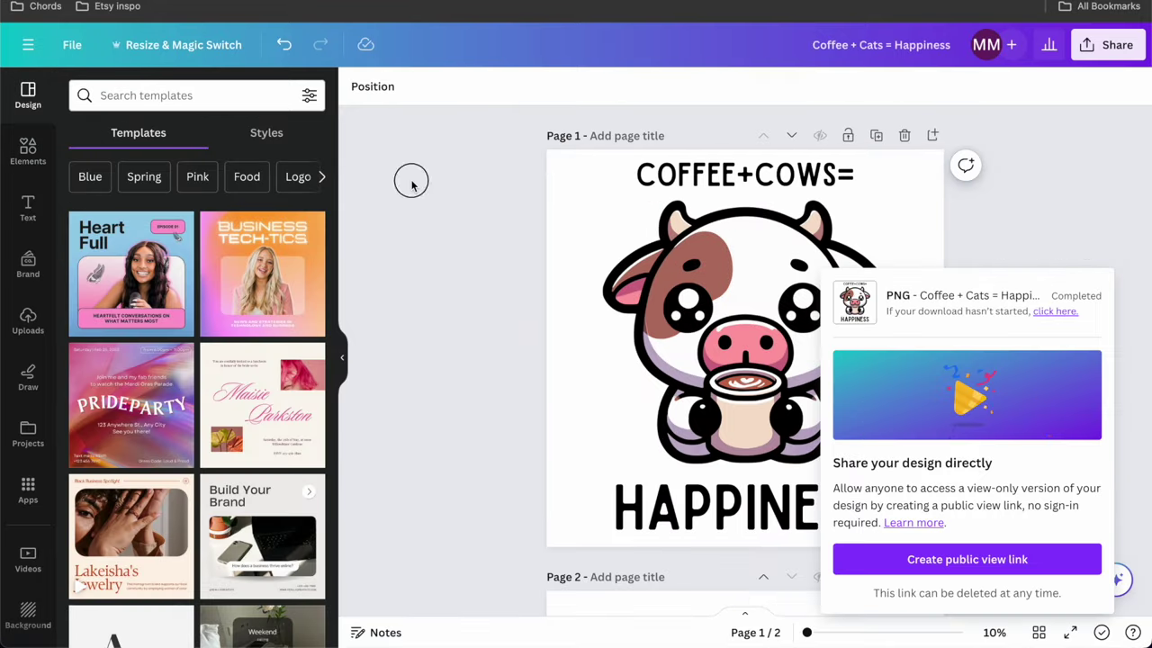
# Step: Switch to Canva, duplicate the "Coffee+Cows= Happiness" page, and delete the cow image from the copy
pyautogui.click(409, 179)
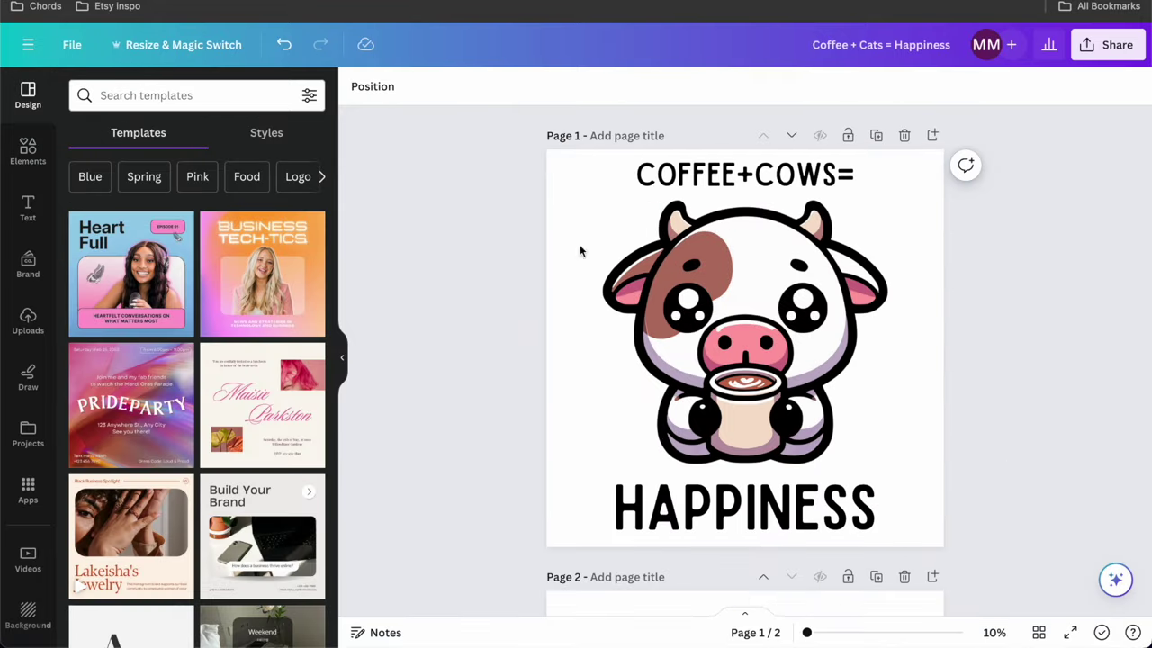
pyautogui.click(876, 135)
pyautogui.click(816, 371)
pyautogui.press('Delete')
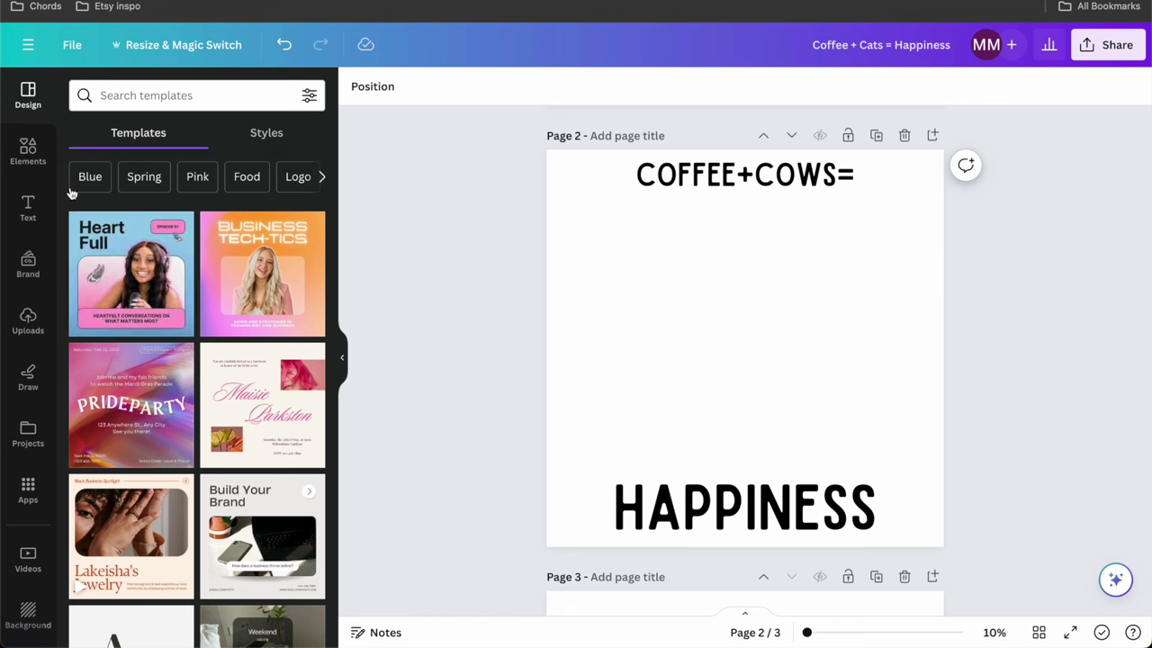
# Step: Place the uploaded orange cat holding a mug on page 2, sized to fill the space between the two text lines
pyautogui.click(28, 322)
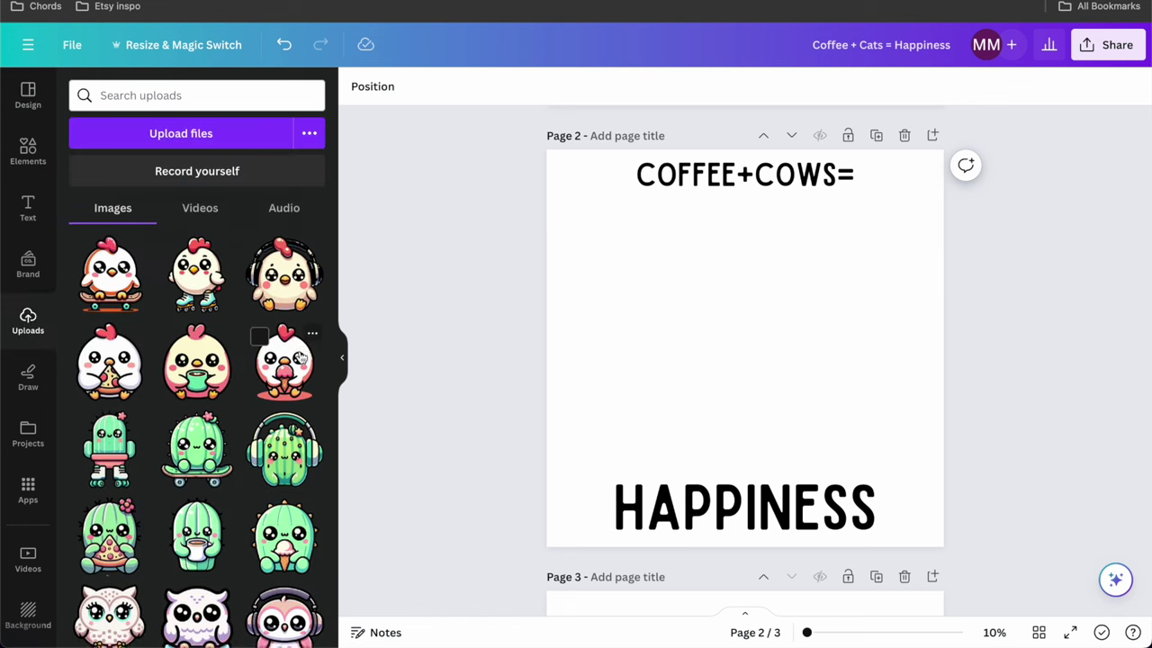
pyautogui.scroll(-10, 302, 359)
pyautogui.scroll(-2, 302, 358)
pyautogui.scroll(-5, 301, 387)
pyautogui.scroll(10, 295, 447)
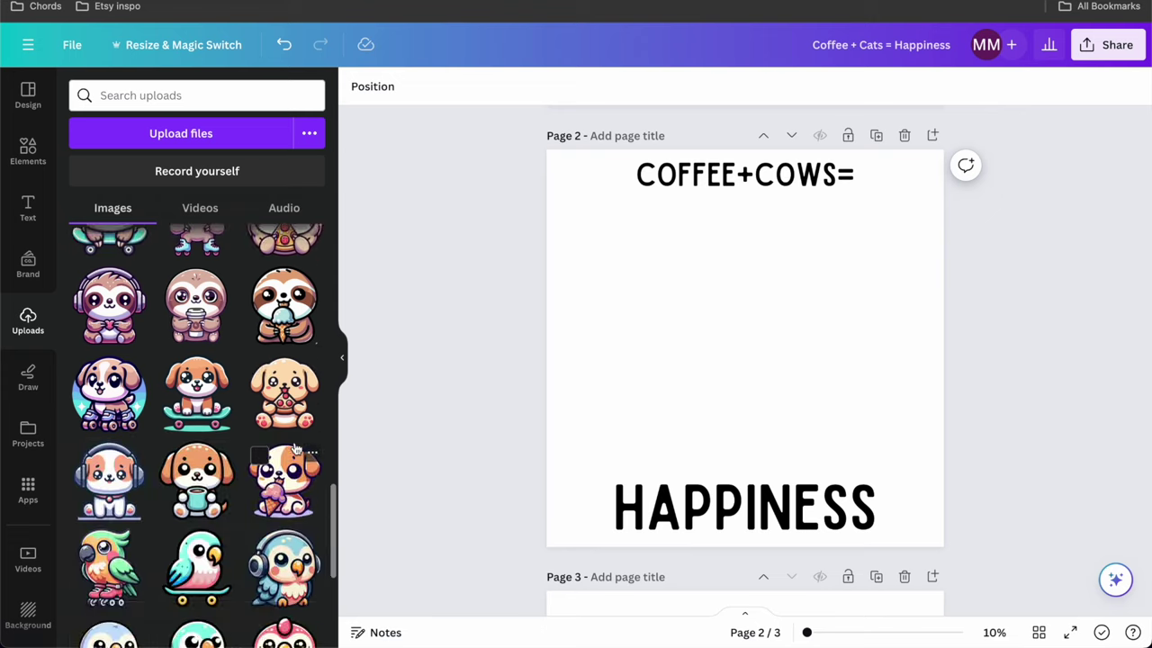
pyautogui.scroll(5, 295, 447)
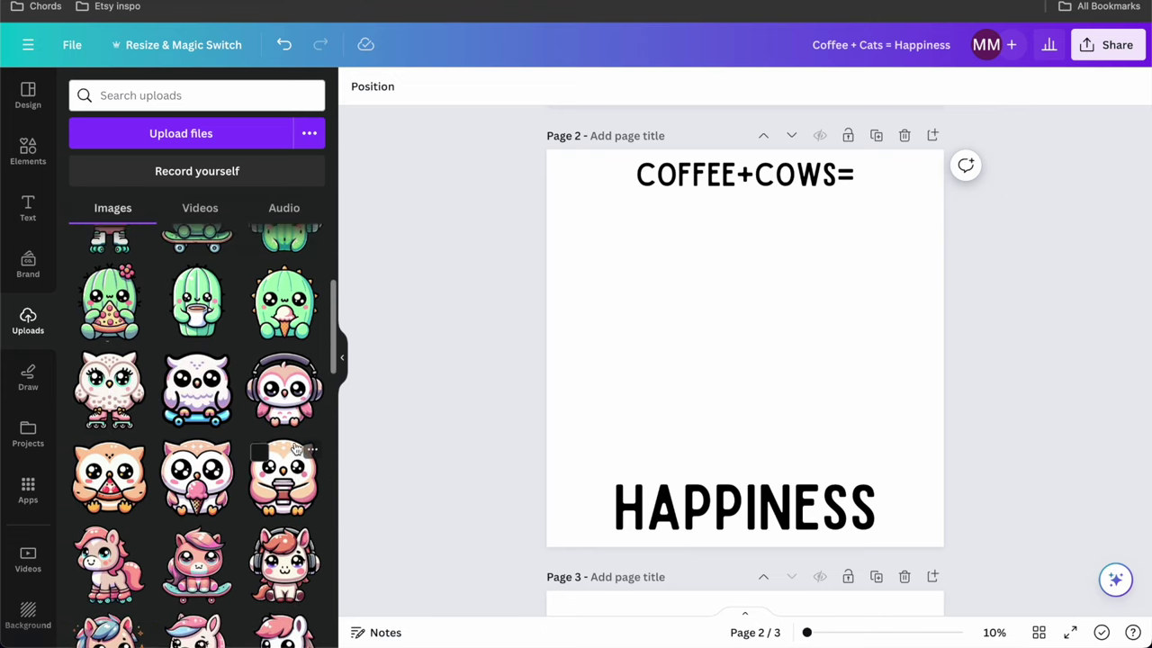
pyautogui.scroll(-3, 273, 506)
pyautogui.scroll(-8, 272, 506)
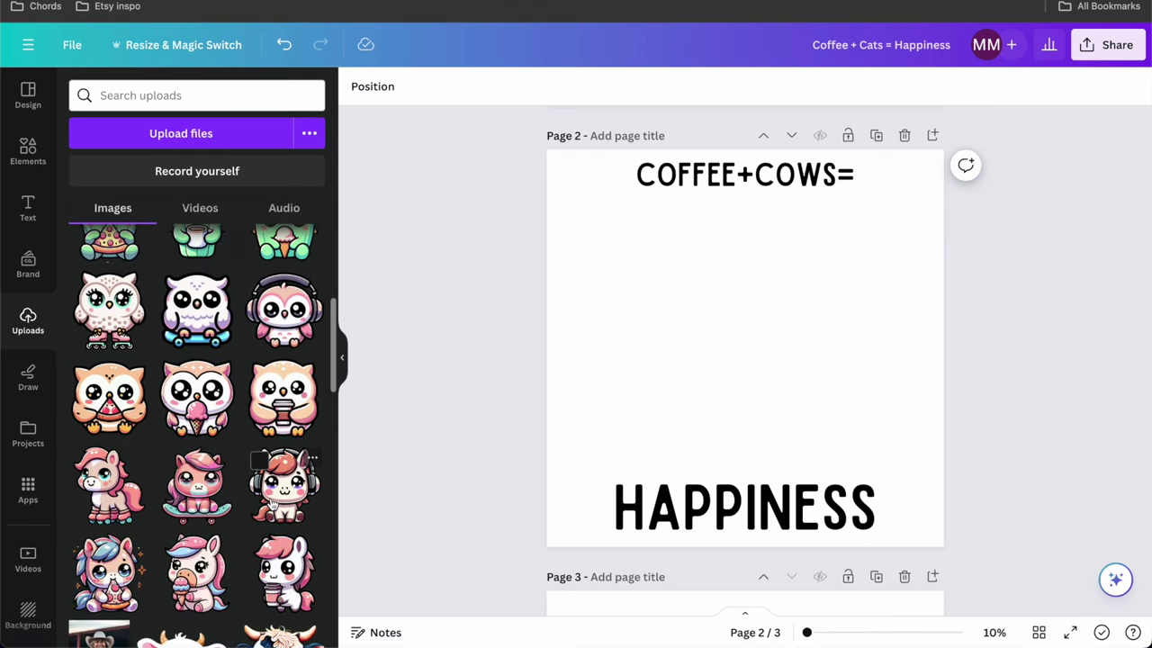
pyautogui.scroll(-8, 274, 502)
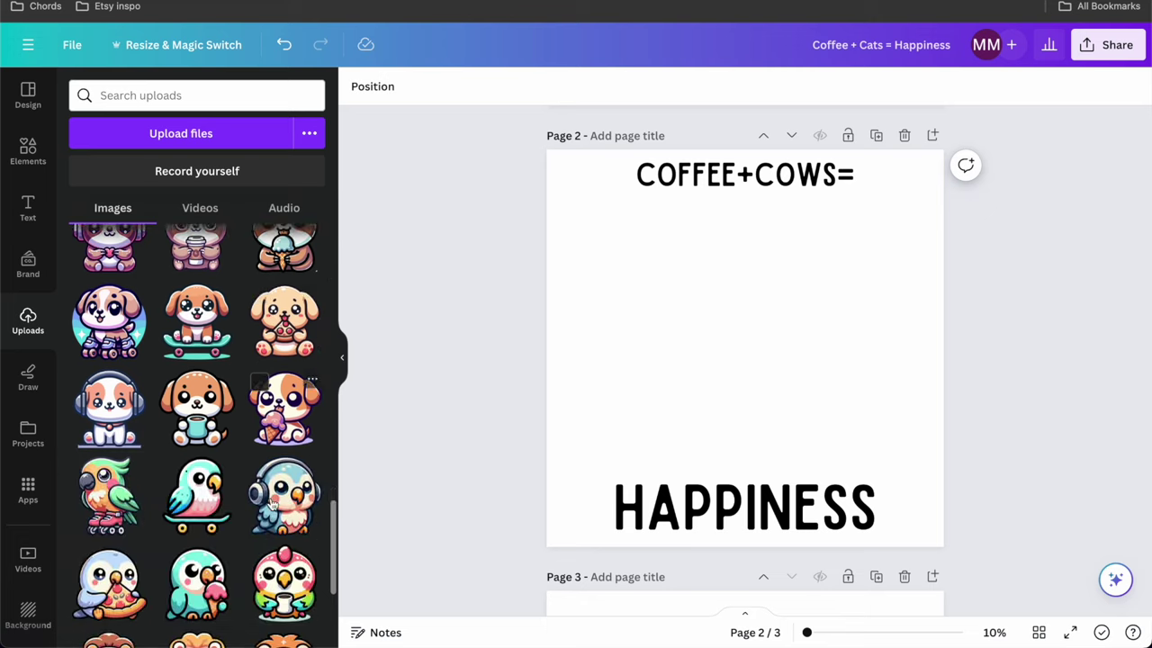
pyautogui.scroll(-3, 229, 399)
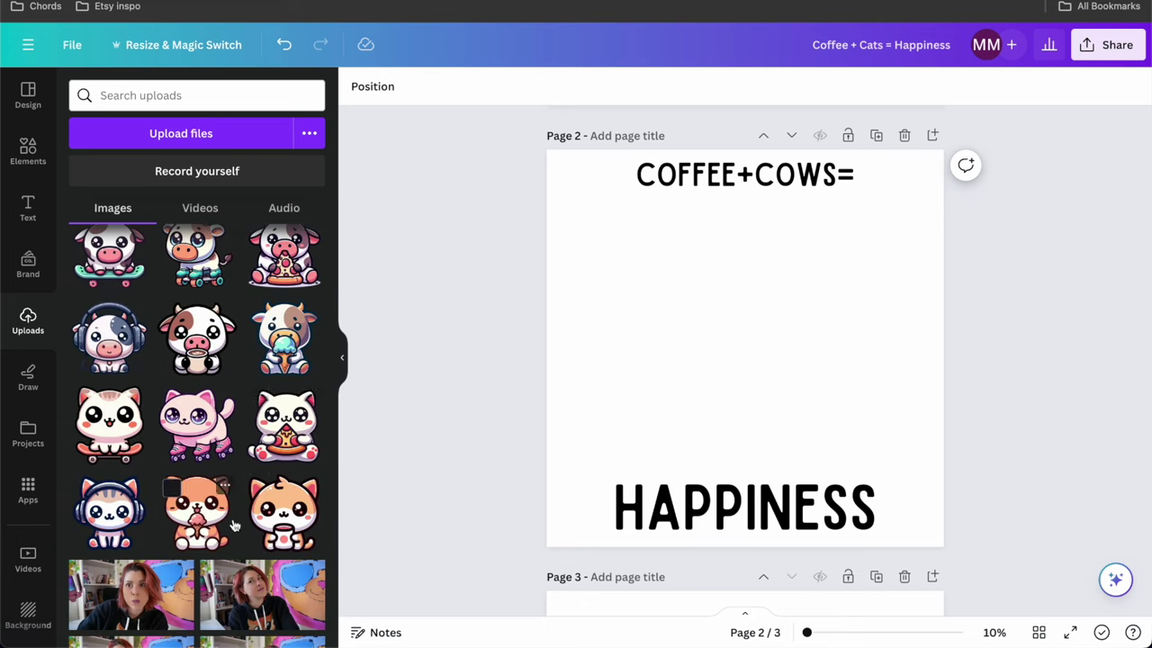
pyautogui.click(279, 515)
pyautogui.moveTo(795, 342); pyautogui.dragTo(795, 324)
pyautogui.moveTo(892, 183); pyautogui.dragTo(888, 188)
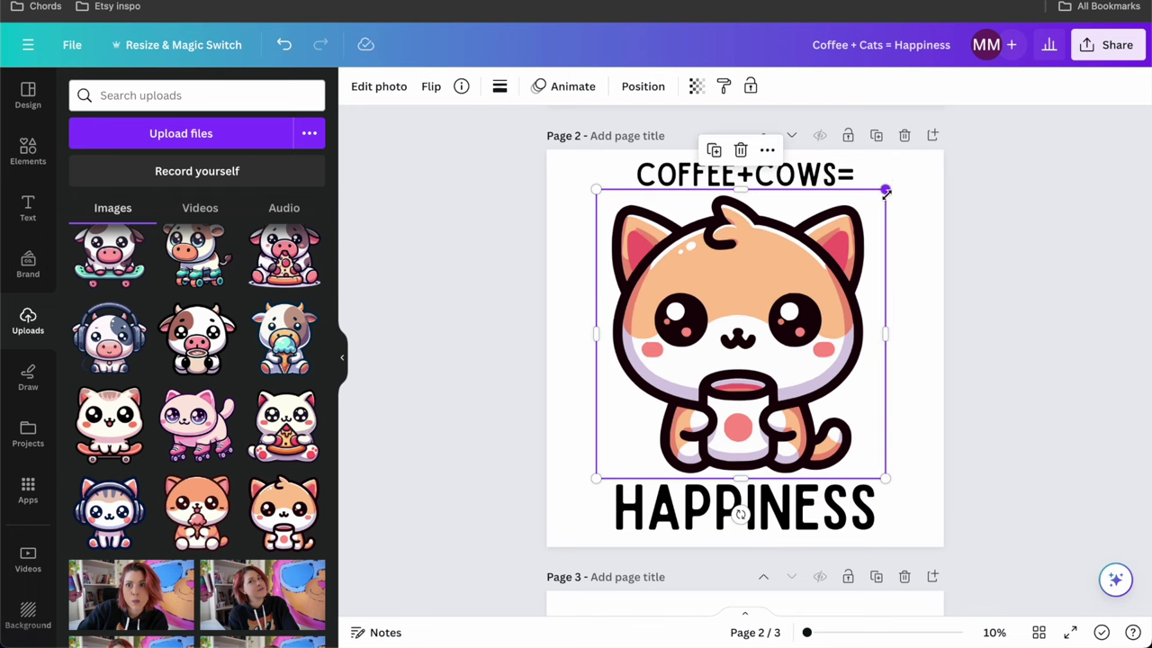
pyautogui.moveTo(790, 265); pyautogui.dragTo(794, 262)
# Step: Change the heading on page 2 to "COFFEE+CATS="
pyautogui.hotkey('ctrl', 'a')
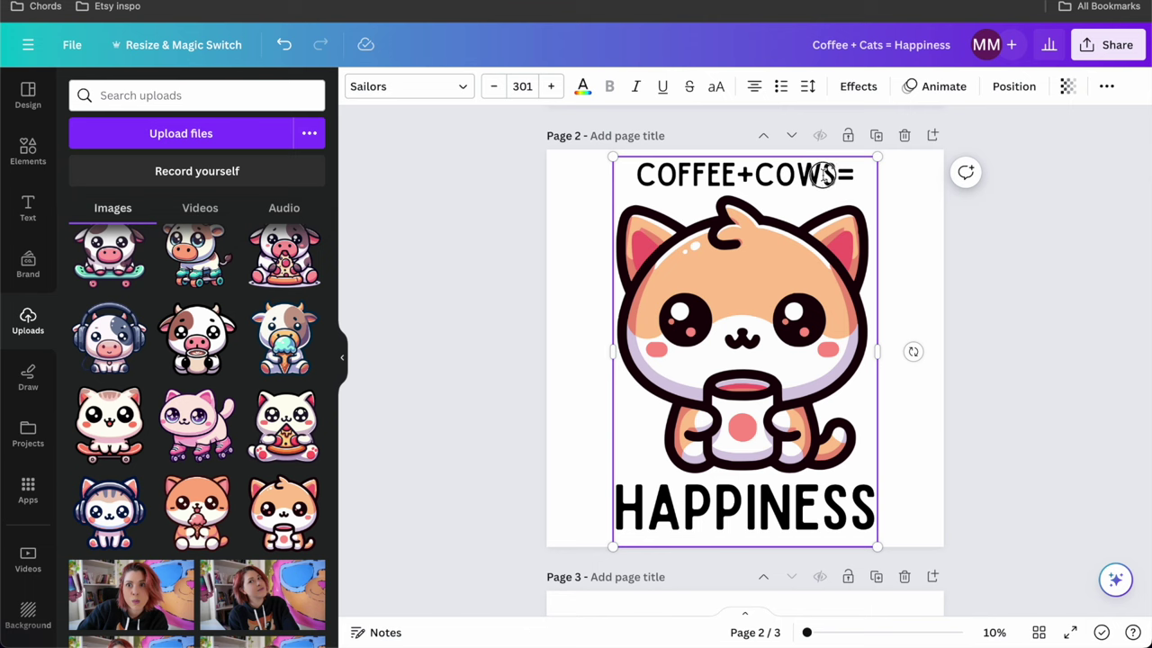
pyautogui.press('BackSpace')
pyautogui.press('BackSpace')
pyautogui.write('AT')
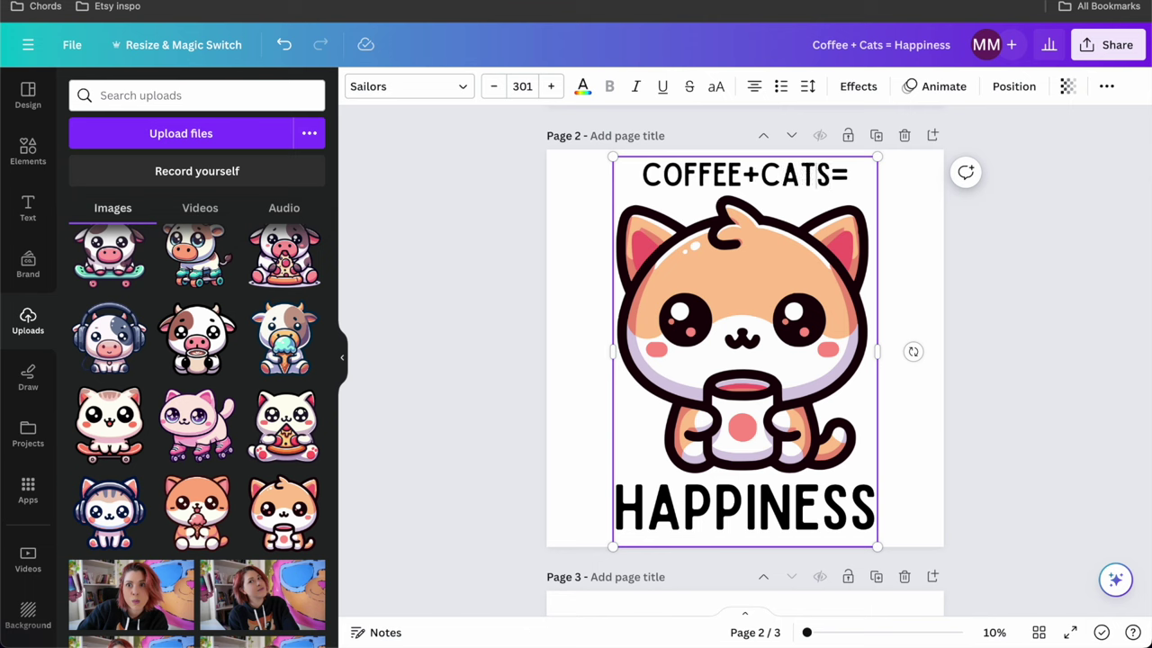
pyautogui.click(990, 259)
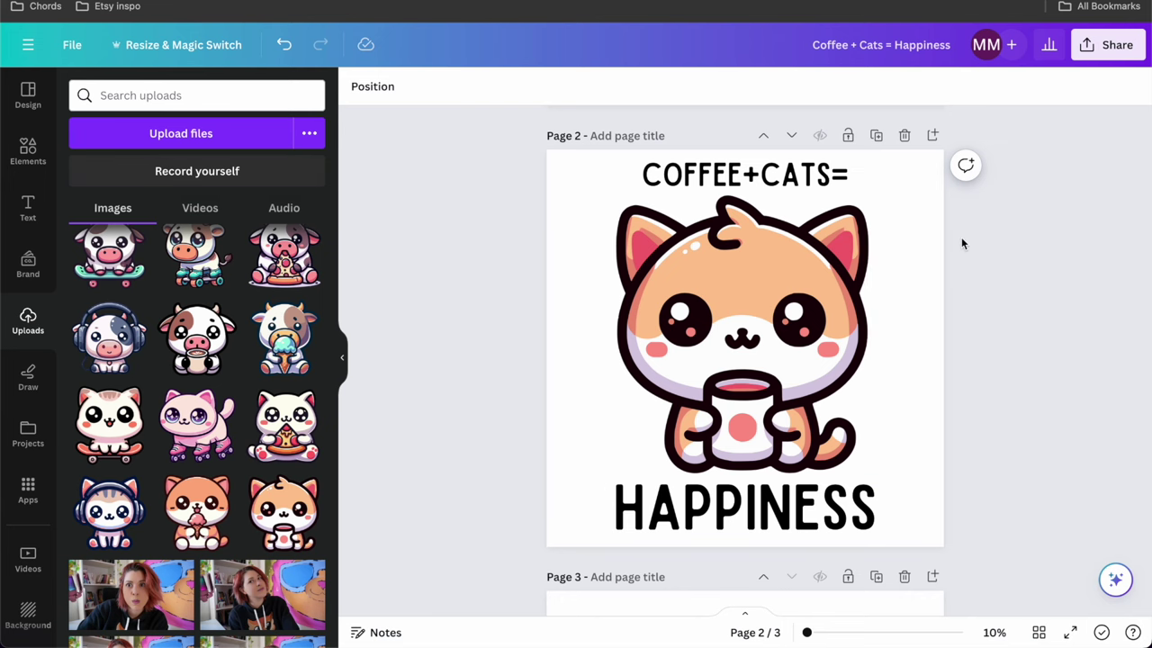
# Step: Download only page 2 as a PNG with a transparent background at 5,000 × 5,000 px
pyautogui.click(1111, 47)
pyautogui.click(921, 439)
pyautogui.click(891, 248)
pyautogui.click(888, 326)
pyautogui.click(875, 375)
pyautogui.click(918, 413)
pyautogui.click(987, 578)
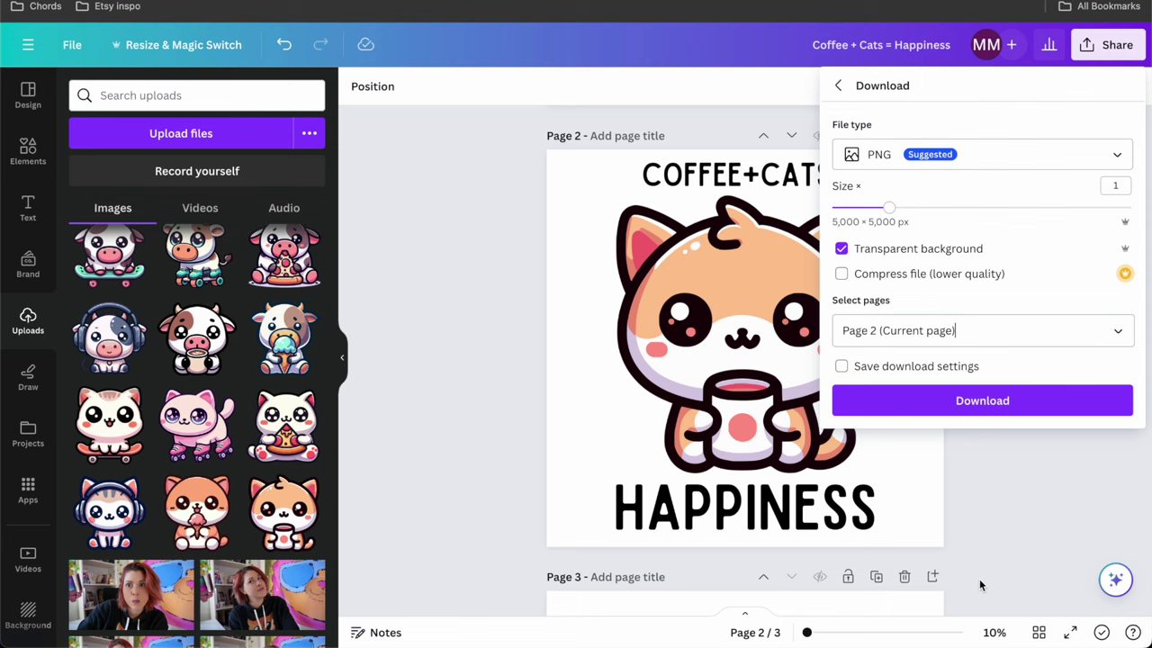
pyautogui.click(956, 400)
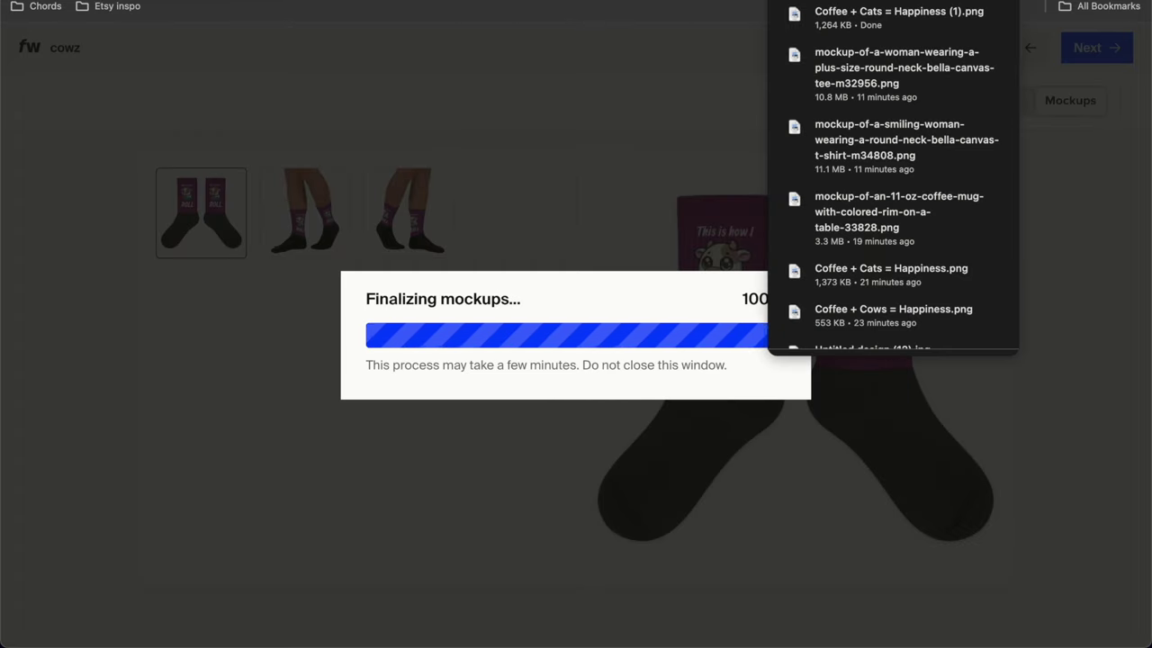
# Step: Switch to TeePublic and upload "Coffee + Cats = Happiness (1).png" from Downloads as a new single-file design
pyautogui.click(602, 10)
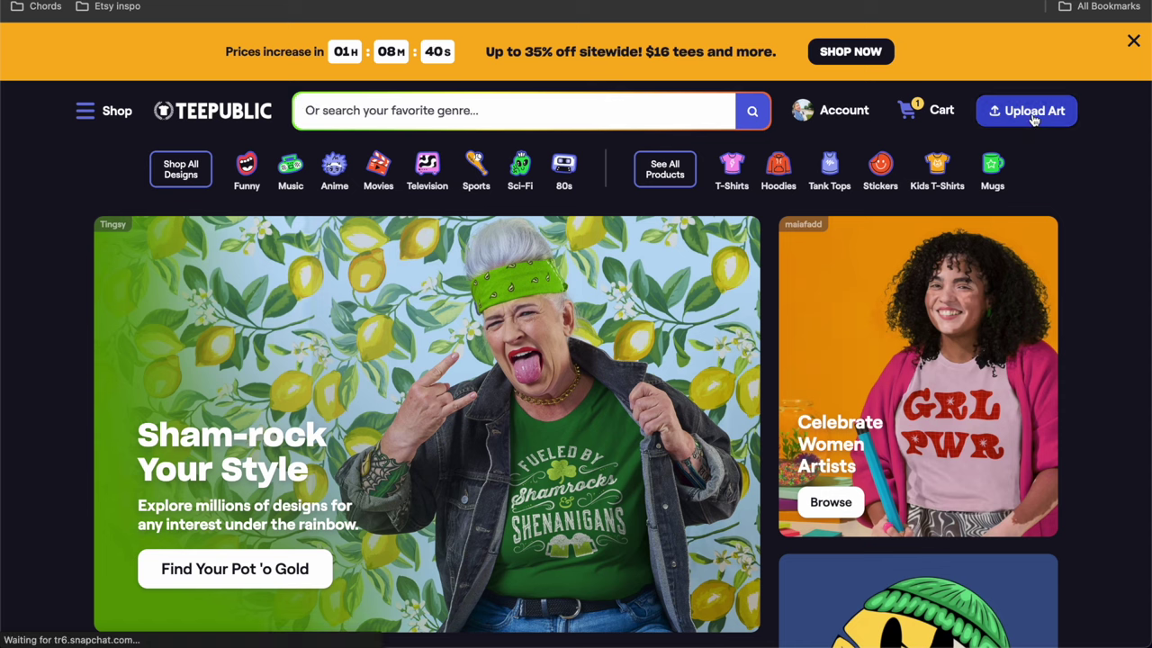
pyautogui.click(1032, 113)
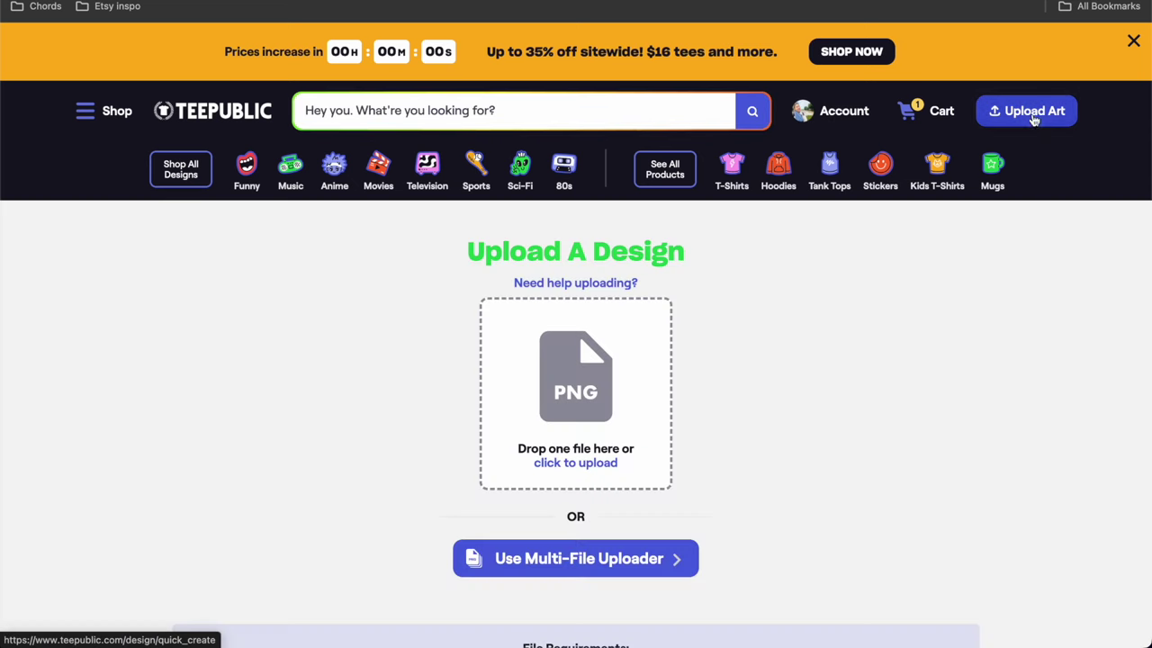
pyautogui.click(556, 379)
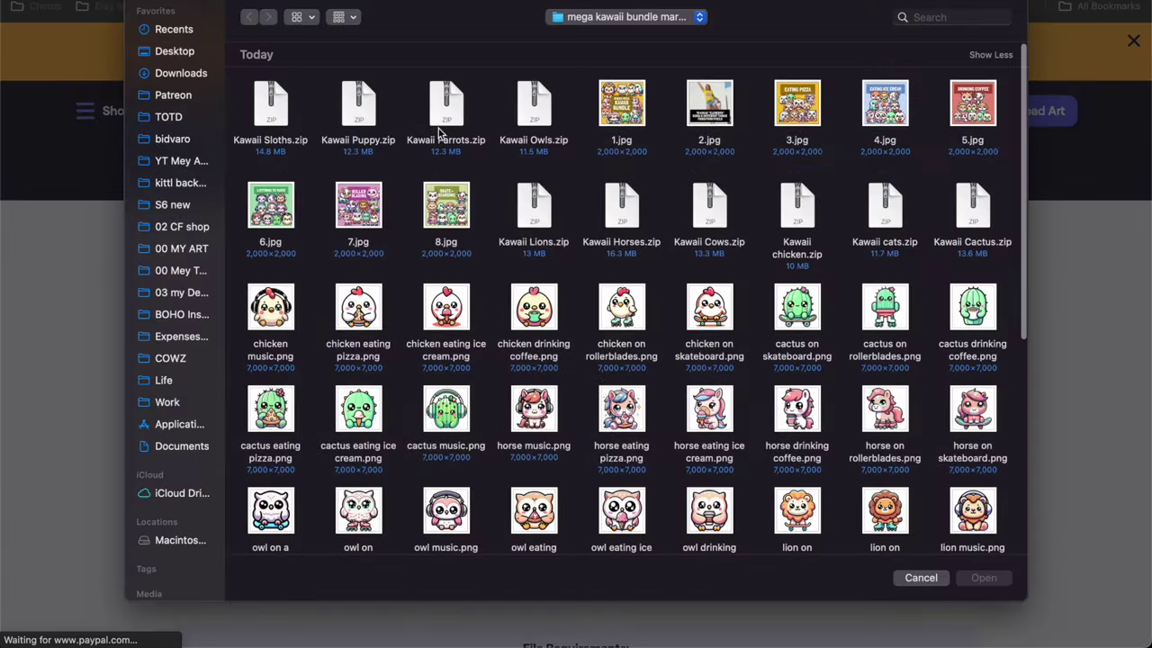
pyautogui.click(194, 75)
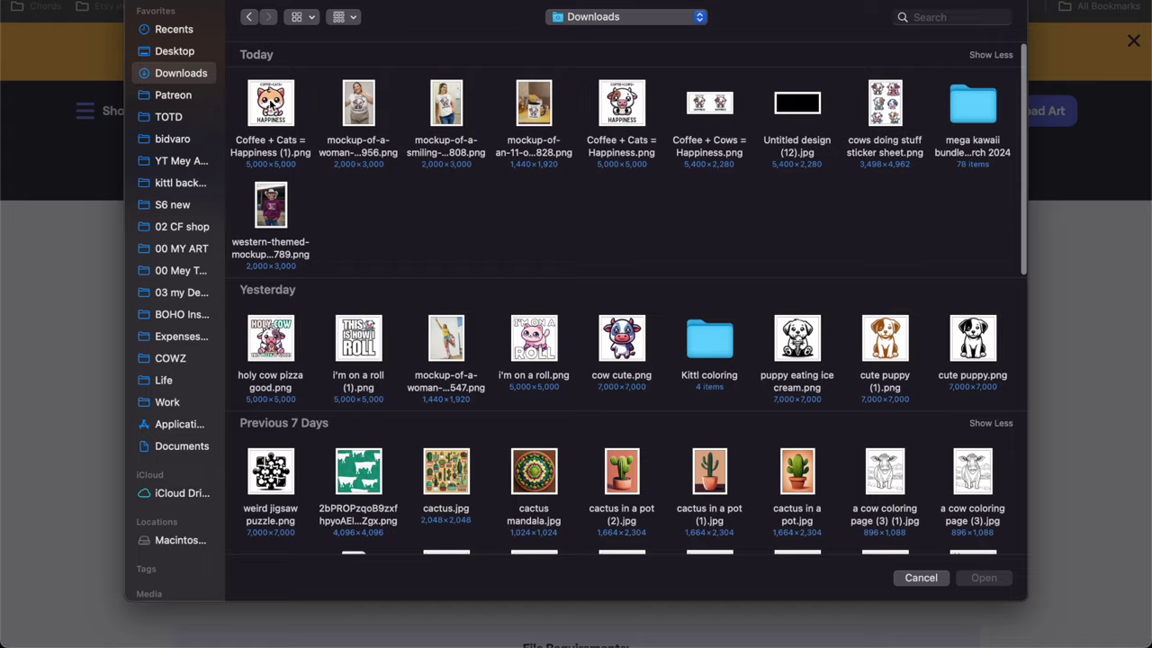
pyautogui.doubleClick(272, 106)
# Step: Enter "Coffee Plus Cats is Happiness" as the design title
pyautogui.scroll(-5, 356, 358)
pyautogui.click(259, 427)
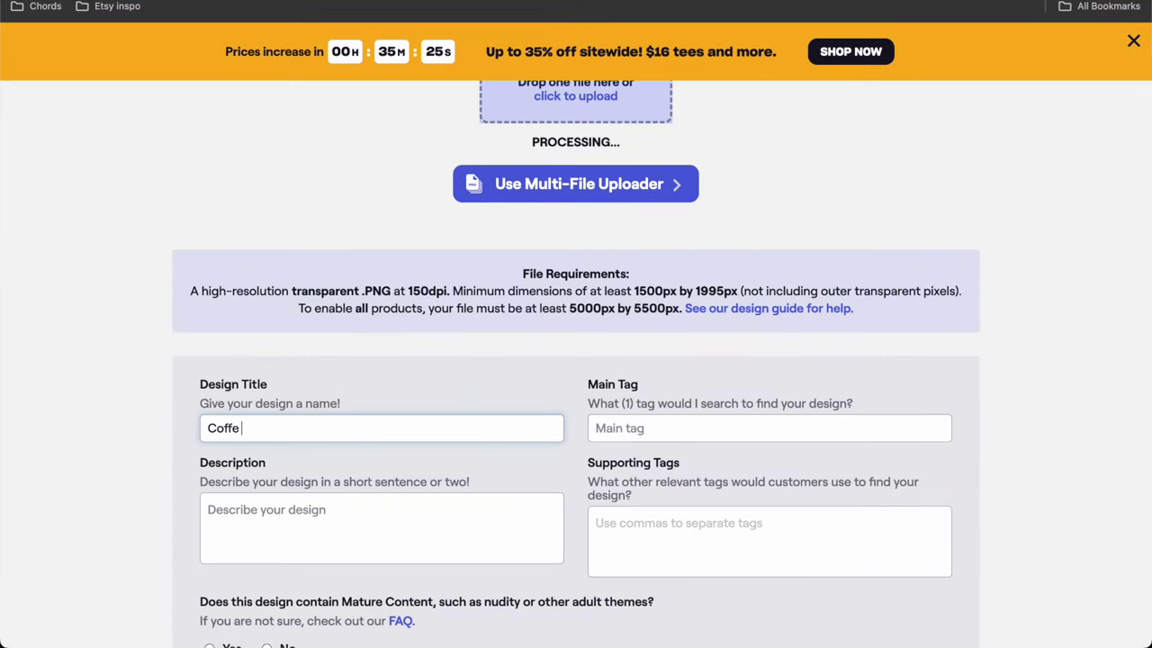
pyautogui.write('Coffe &')
pyautogui.hotkey('ctrl', 'a')
pyautogui.write('C')
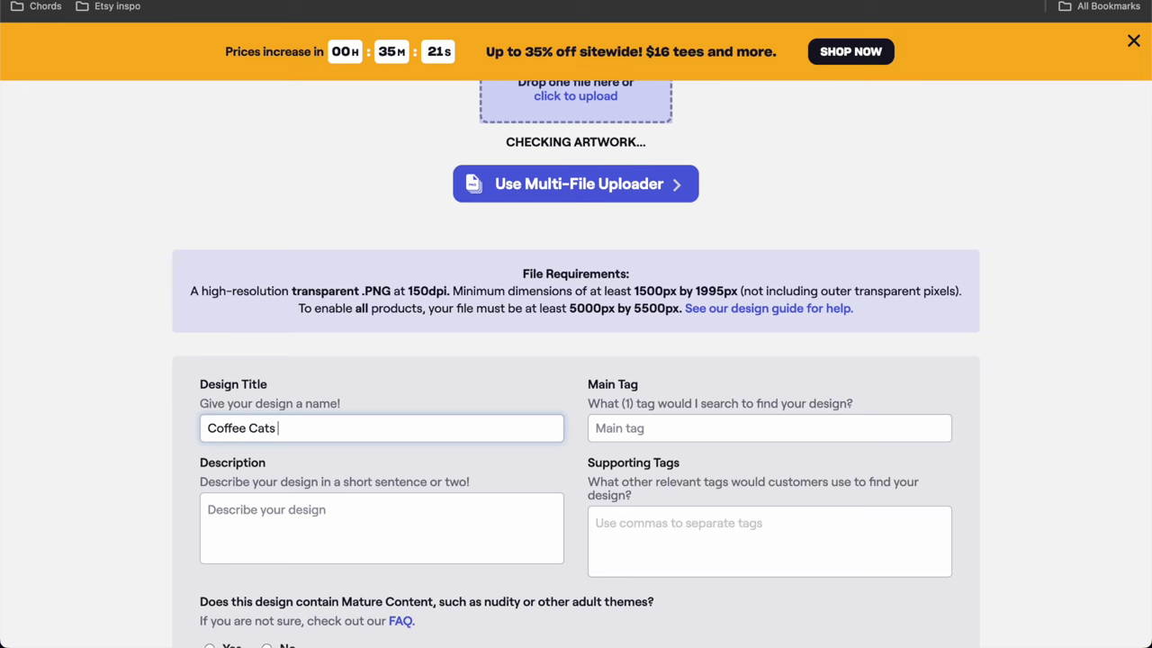
pyautogui.hotkey('ctrl', 'a')
pyautogui.write('Coffee')
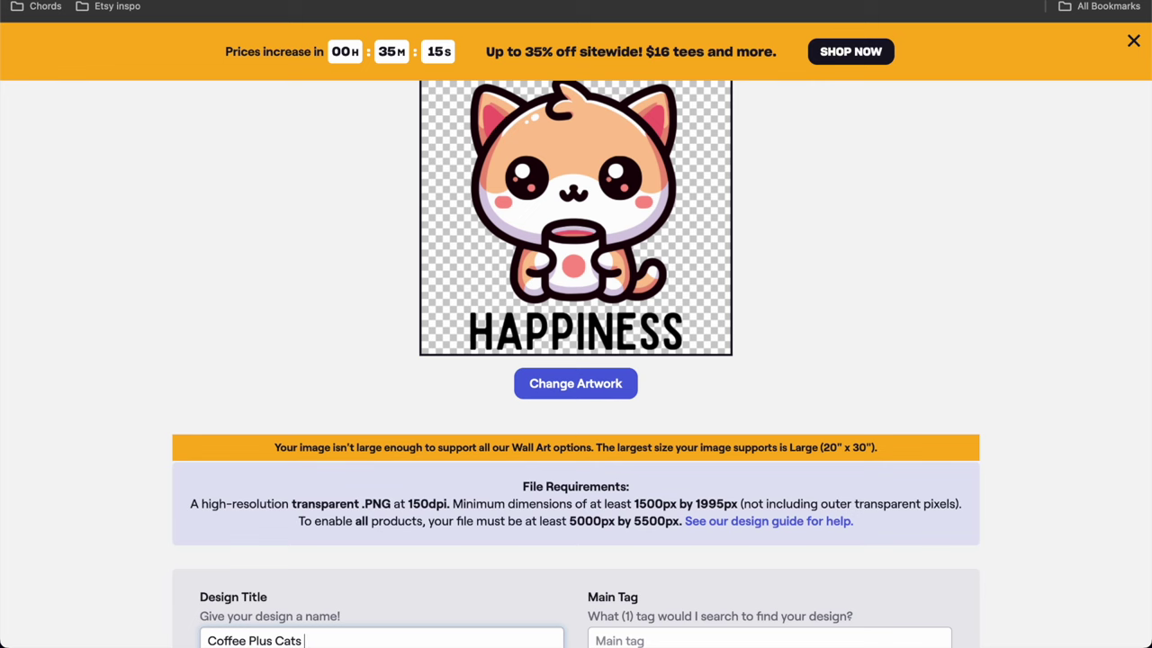
pyautogui.write('Plus Cats is Happiness')
# Step: Set the design's main tag to the suggested "cat coffee"
pyautogui.scroll(-3, 764, 478)
pyautogui.click(764, 481)
pyautogui.write('cat co')
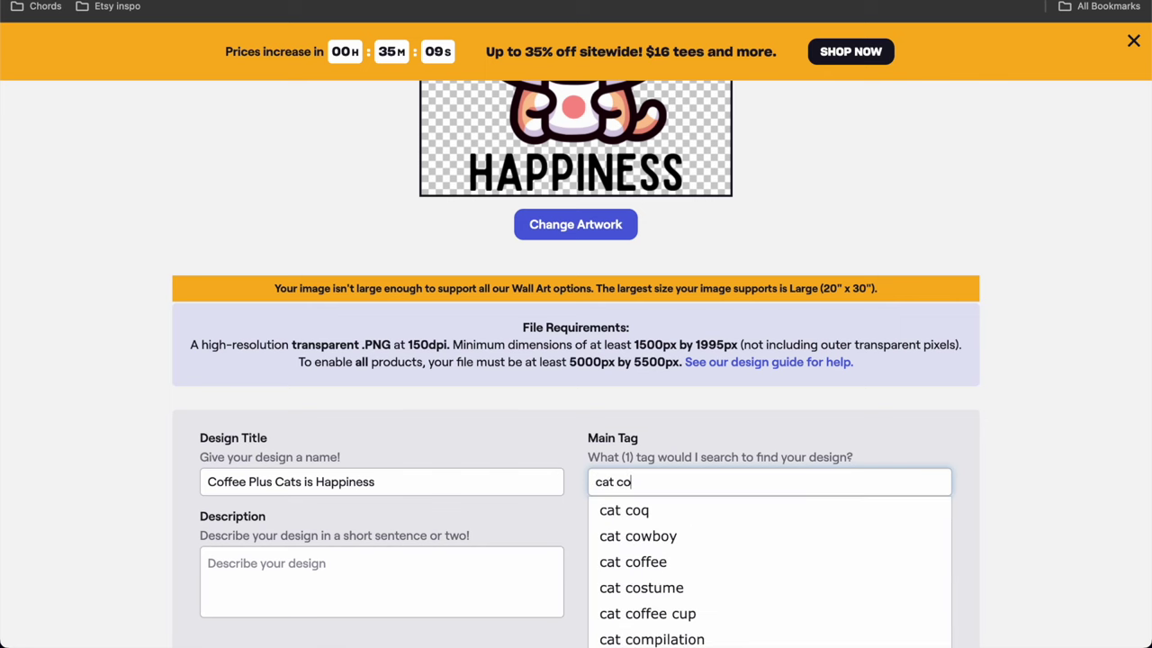
pyautogui.click(681, 563)
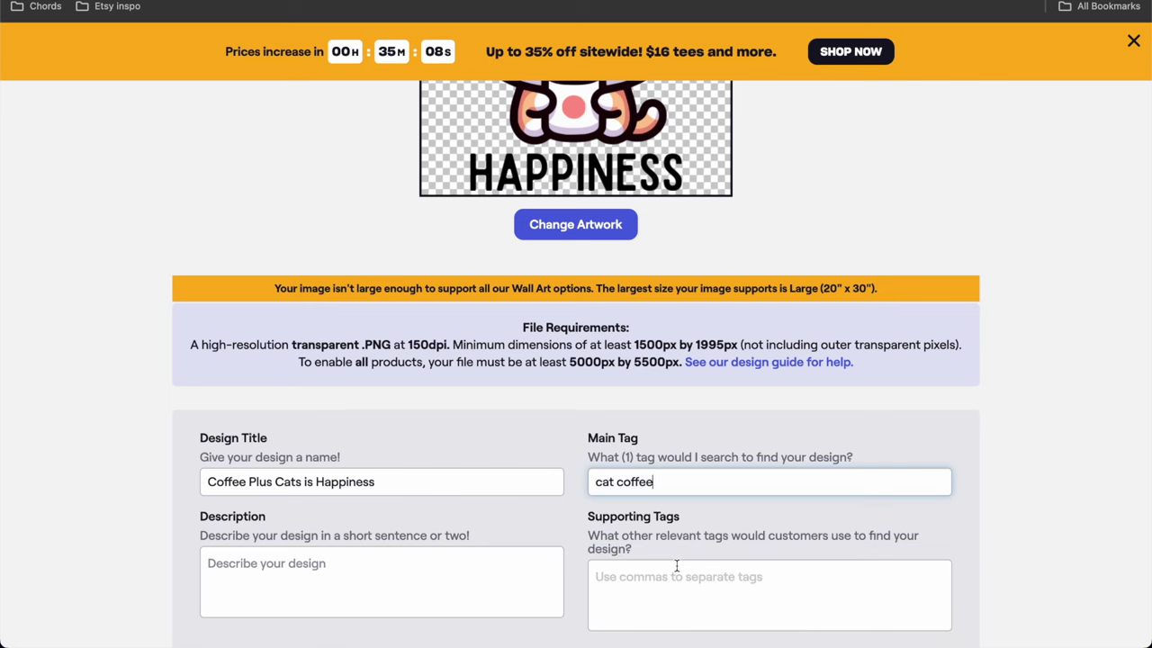
# Step: Write the description: the title followed by "- a cute kawaii cat drinking coffee, the perfect design for cat and coffee lovers."
pyautogui.tripleClick(398, 482)
pyautogui.press('super+c')
pyautogui.click(357, 566)
pyautogui.press('super+v')
pyautogui.write('- a cute kawaii cat dr')
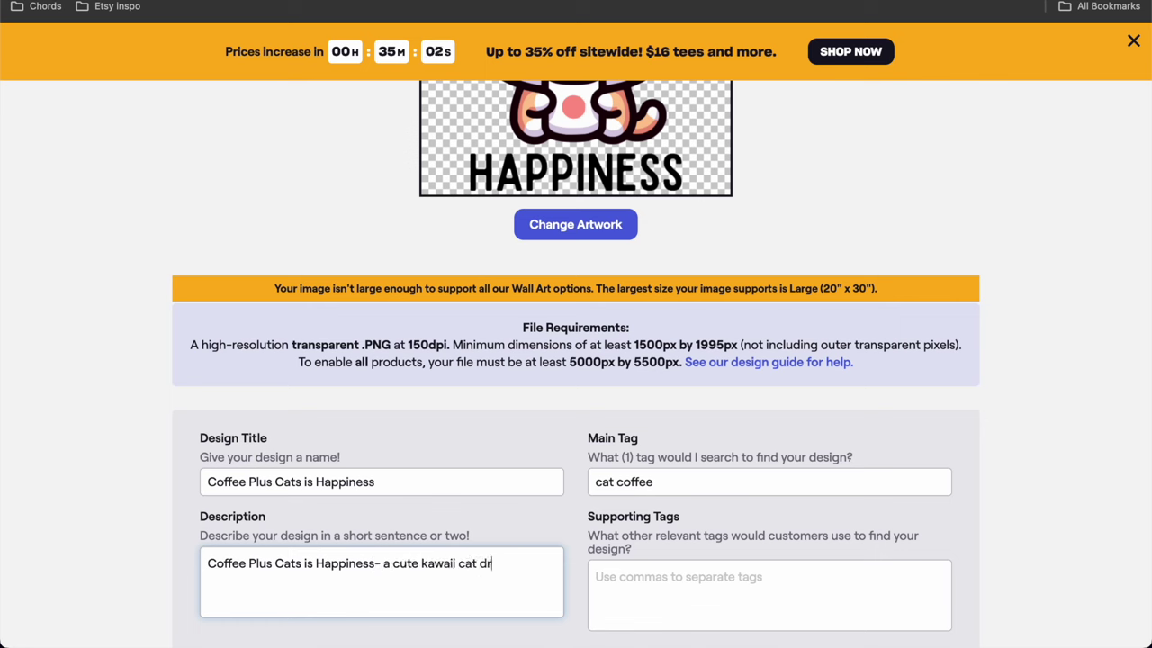
pyautogui.write('inking coffee, the perfect')
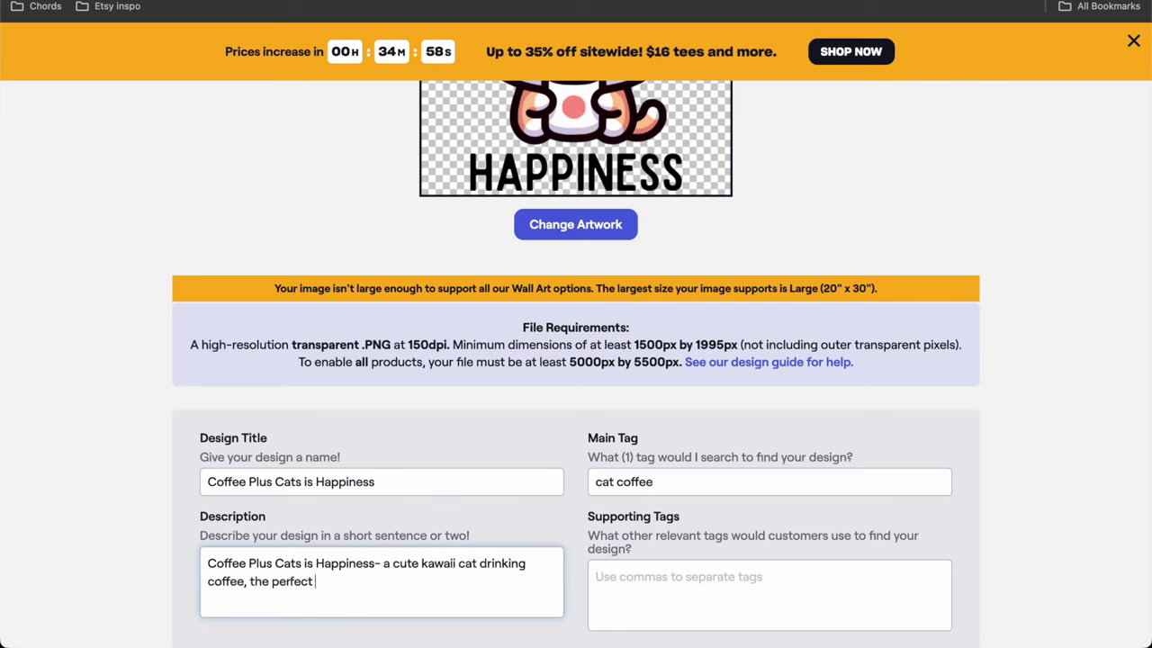
pyautogui.write(' design for cat and coffee love')
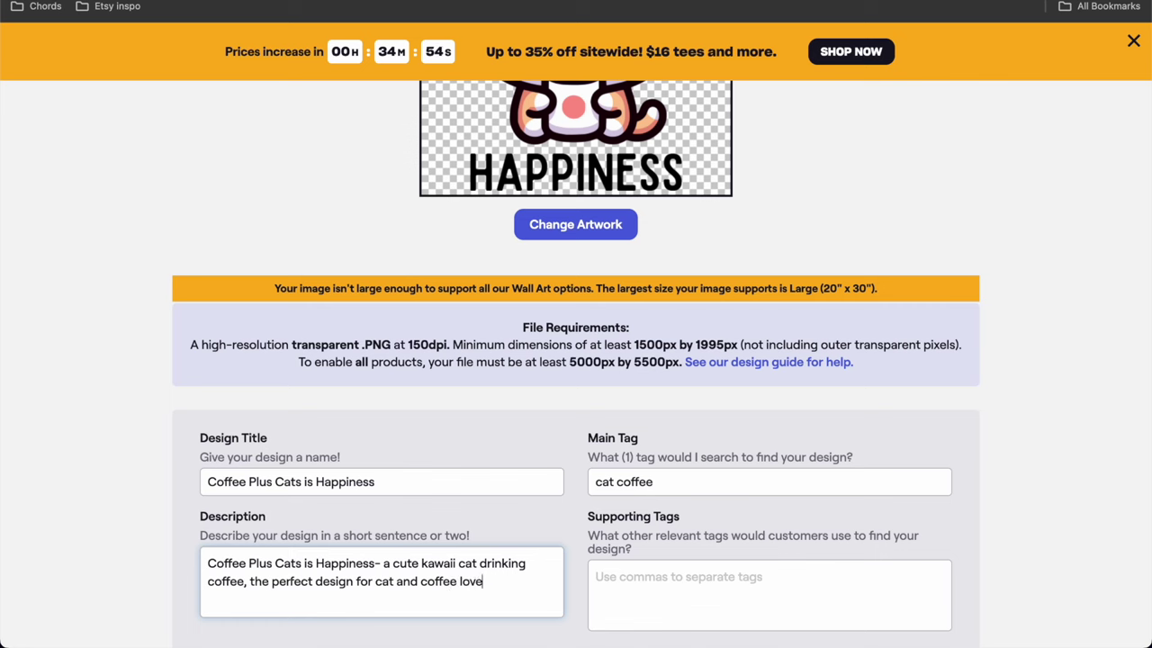
# Step: Add the supporting tags "cat", "kawaii", "coffee cat", "i love coffee", "coffee" and "caffeine"
pyautogui.click(674, 600)
pyautogui.write('cat')
pyautogui.press(',')
pyautogui.scroll(-1, 690, 577)
pyautogui.write('kawaii')
pyautogui.scroll(-1, 704, 539)
pyautogui.click(658, 569)
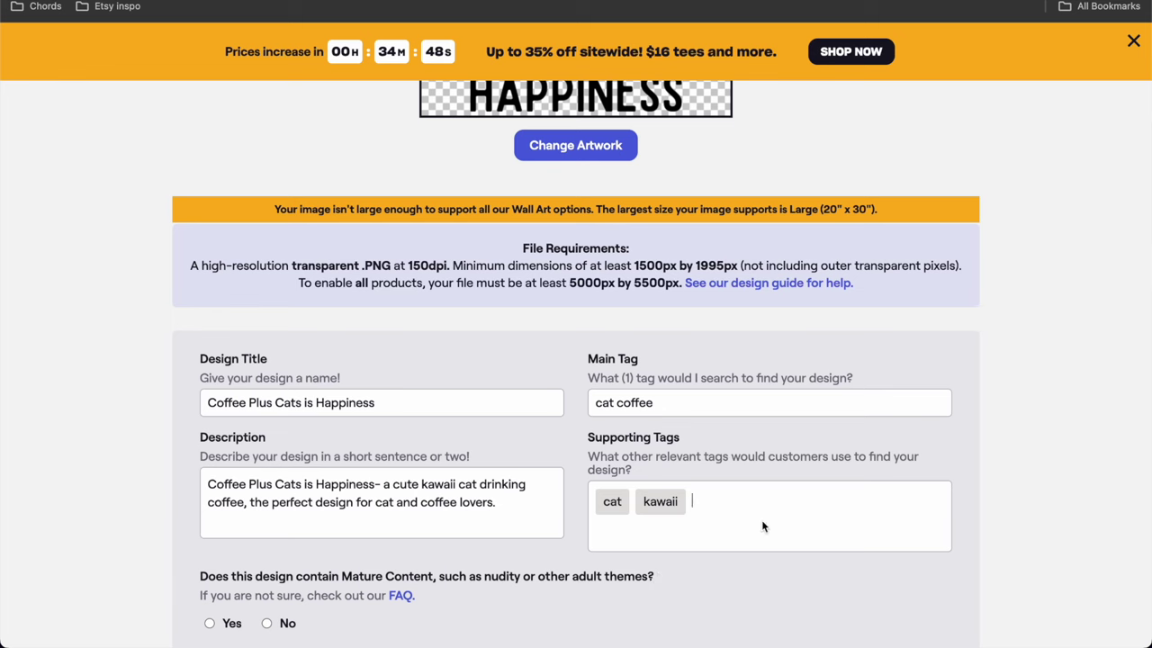
pyautogui.write('coffee cat')
pyautogui.press(',')
pyautogui.write('i love coffee')
pyautogui.press(',')
pyautogui.write('coffee')
pyautogui.click(725, 563)
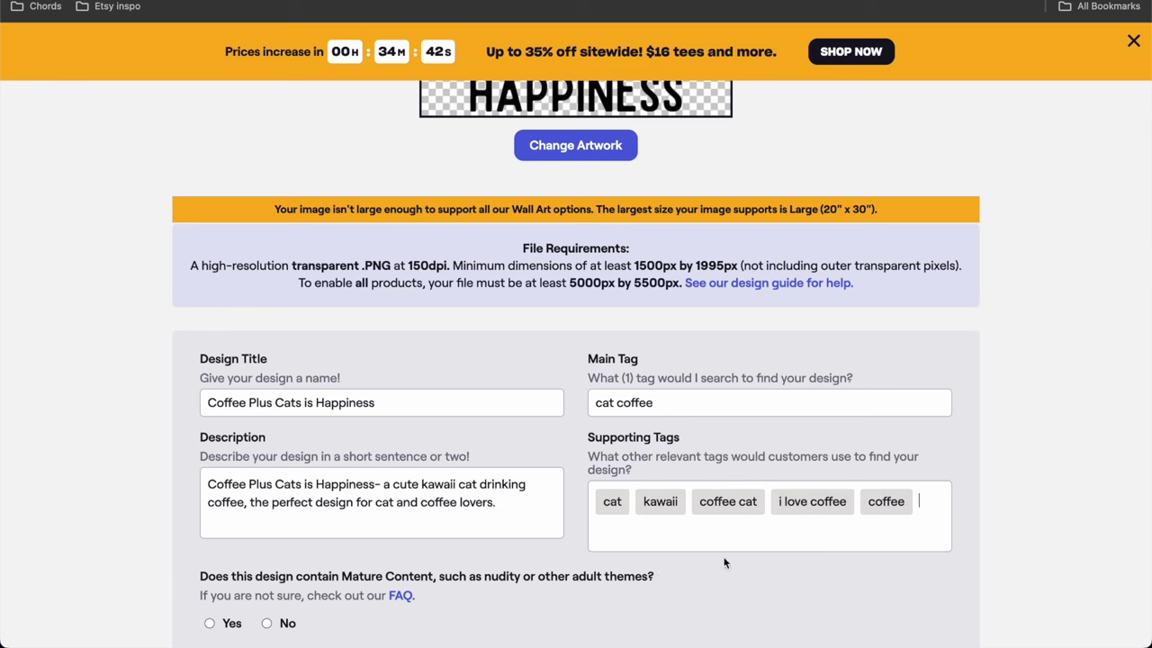
pyautogui.click(724, 564)
pyautogui.scroll(-1, 687, 541)
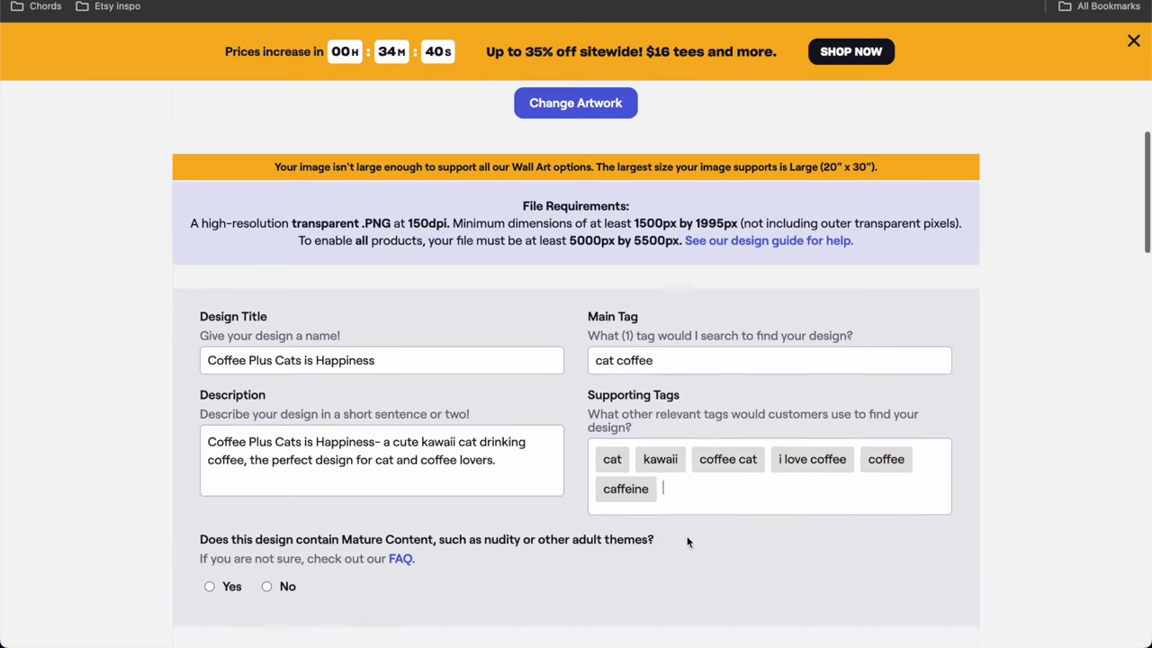
# Step: Add the supporting tags "coffee drinks", "kitty" and "kitten", and look up tag suggestions for "cat l"
pyautogui.scroll(-3, 687, 541)
pyautogui.click(694, 438)
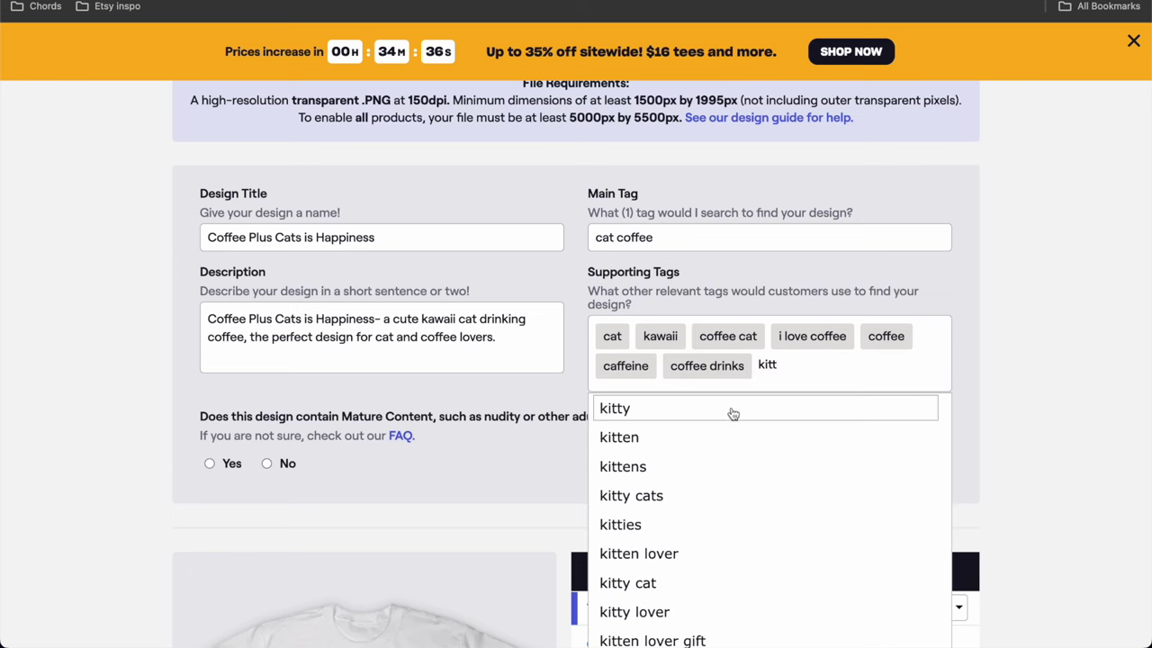
pyautogui.press('Return')
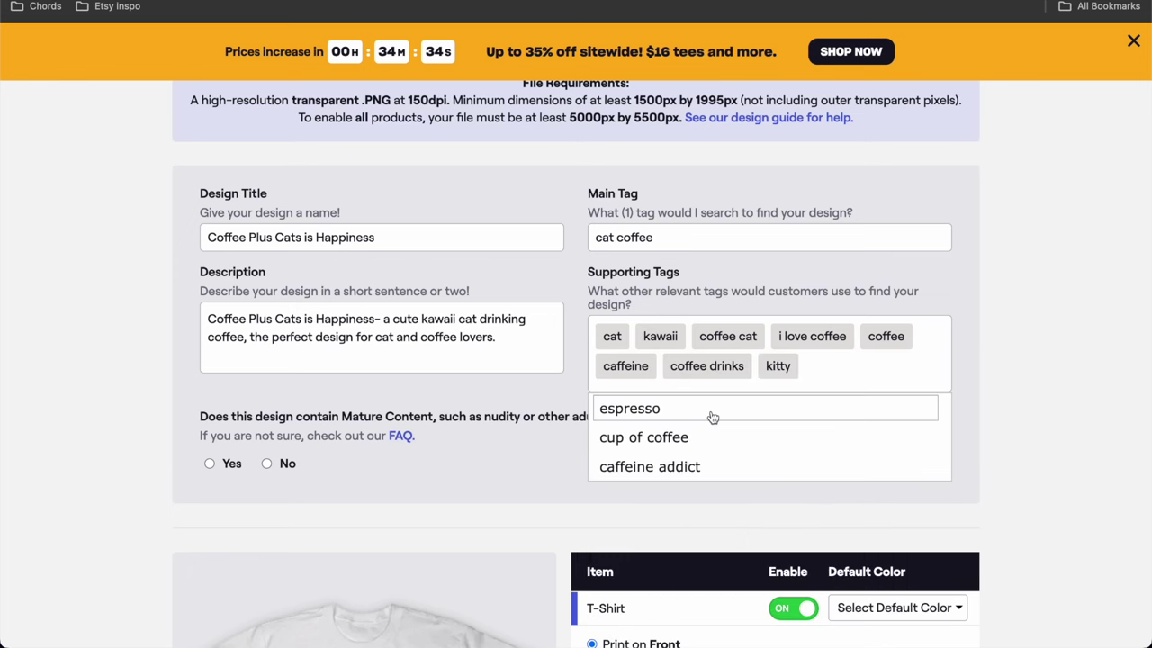
pyautogui.write('kitten')
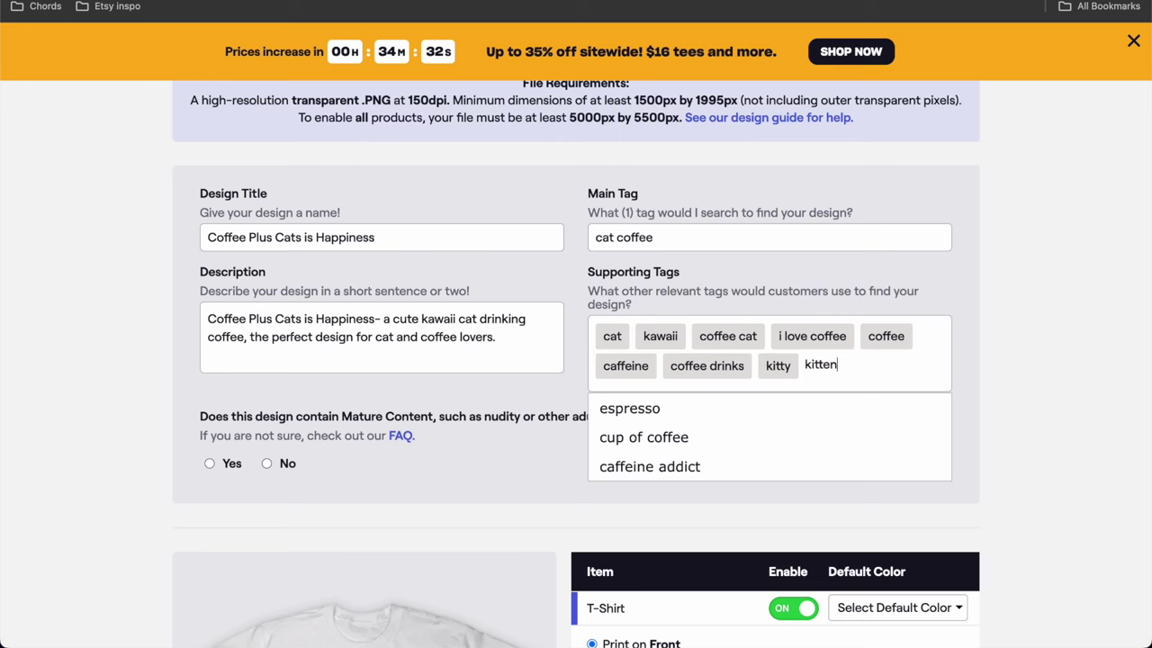
pyautogui.click(714, 414)
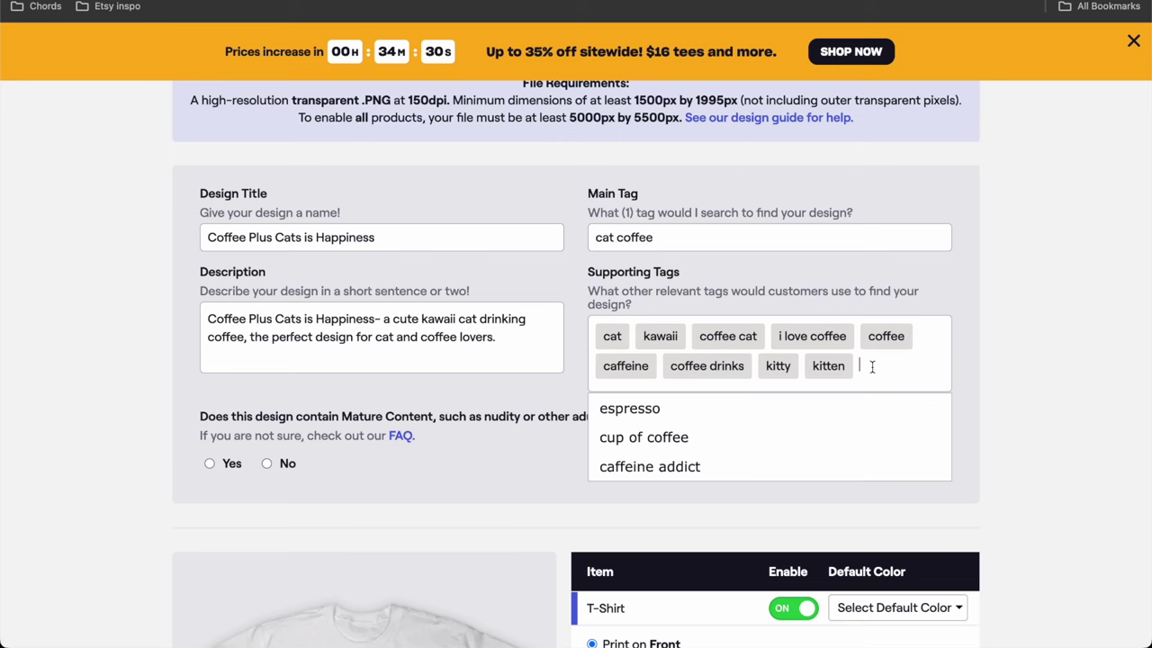
pyautogui.write('cat l')
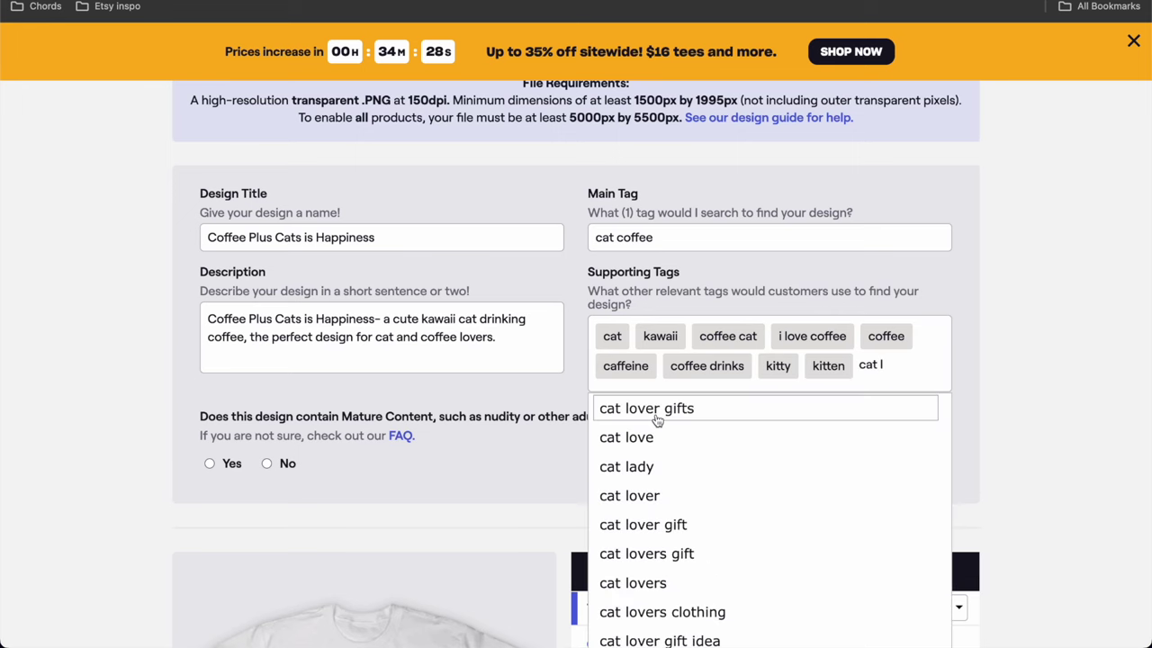
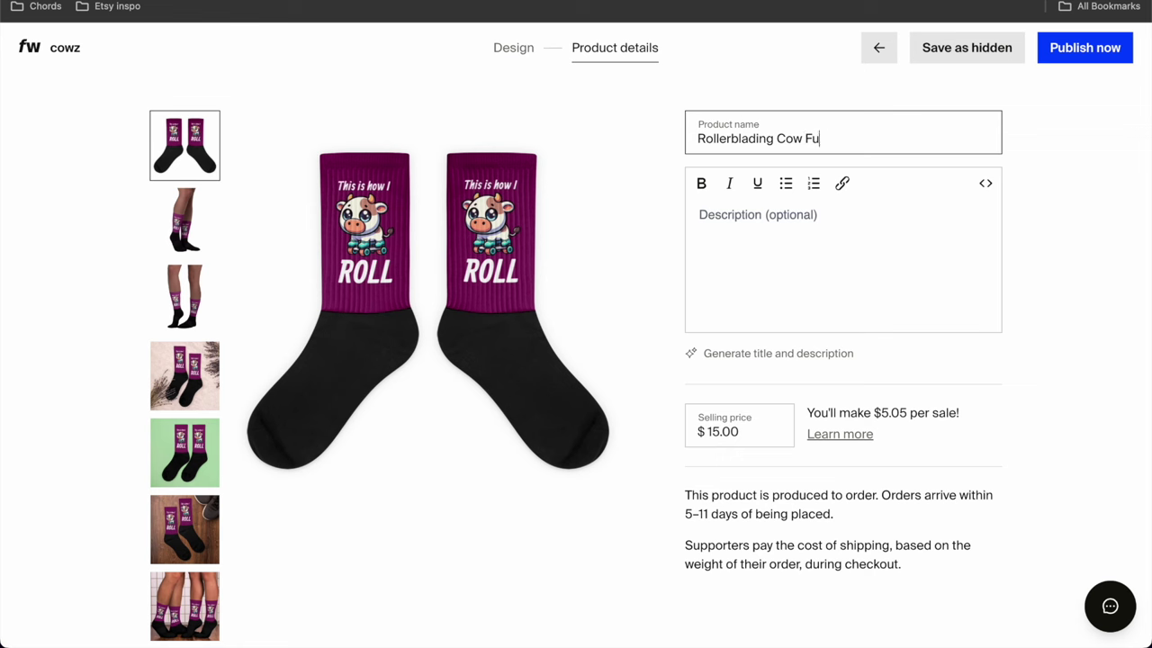
# Step: In Fourthwall, name the product "Rollerblading Cow Funny Socks" and describe it as the perfect socks for cow lovers who also rollerblade
pyautogui.hotkey('ctrl', 'a')
pyautogui.hotkey('ctrl', 'c')
pyautogui.click(758, 216)
pyautogui.hotkey('ctrl', 'v')
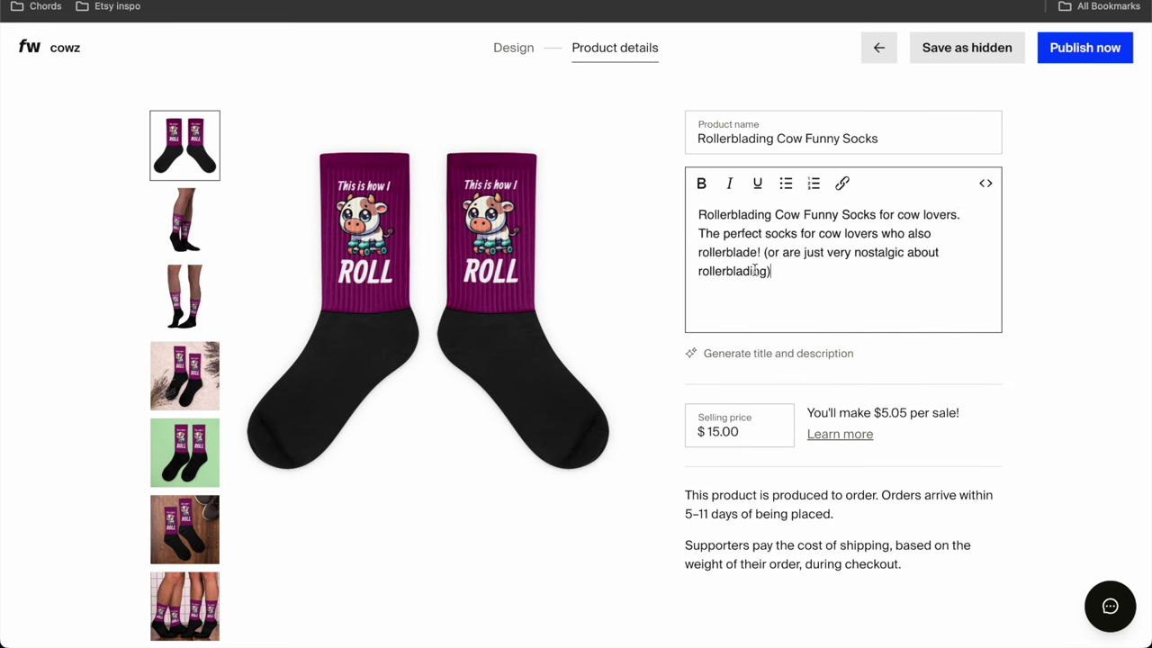
# Step: Find "socks" in the Cowz Products document and copy its two-line shipping text to the end of the Fourthwall product description
pyautogui.hotkey('ctrl', 'Tab')
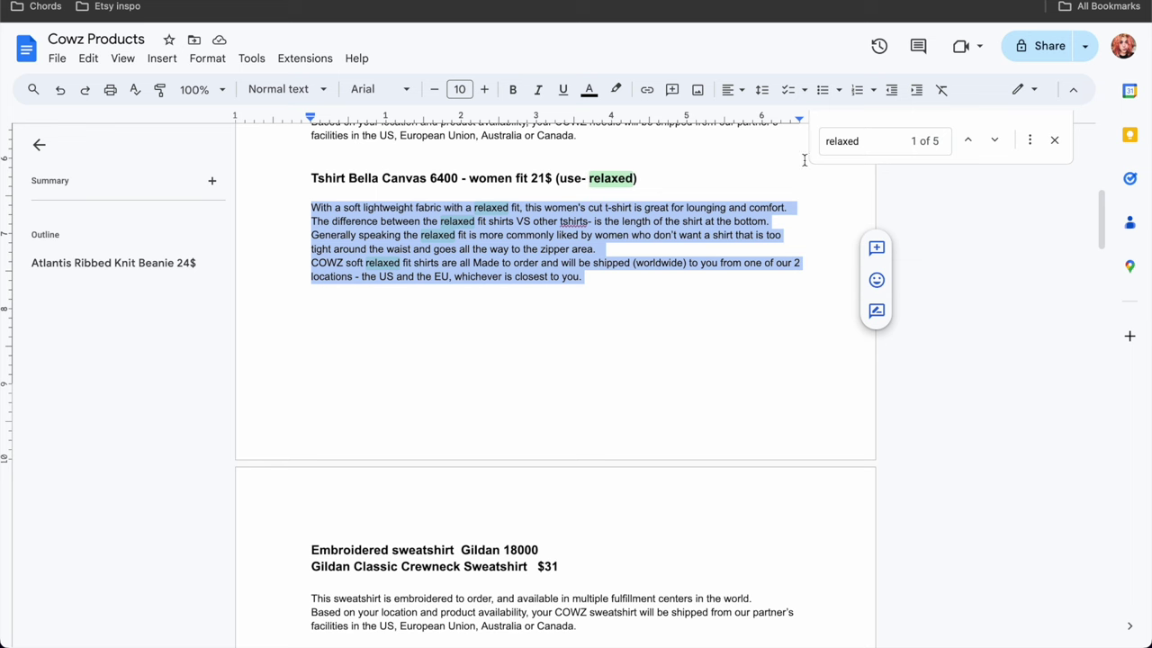
pyautogui.click(856, 151)
pyautogui.write('socks')
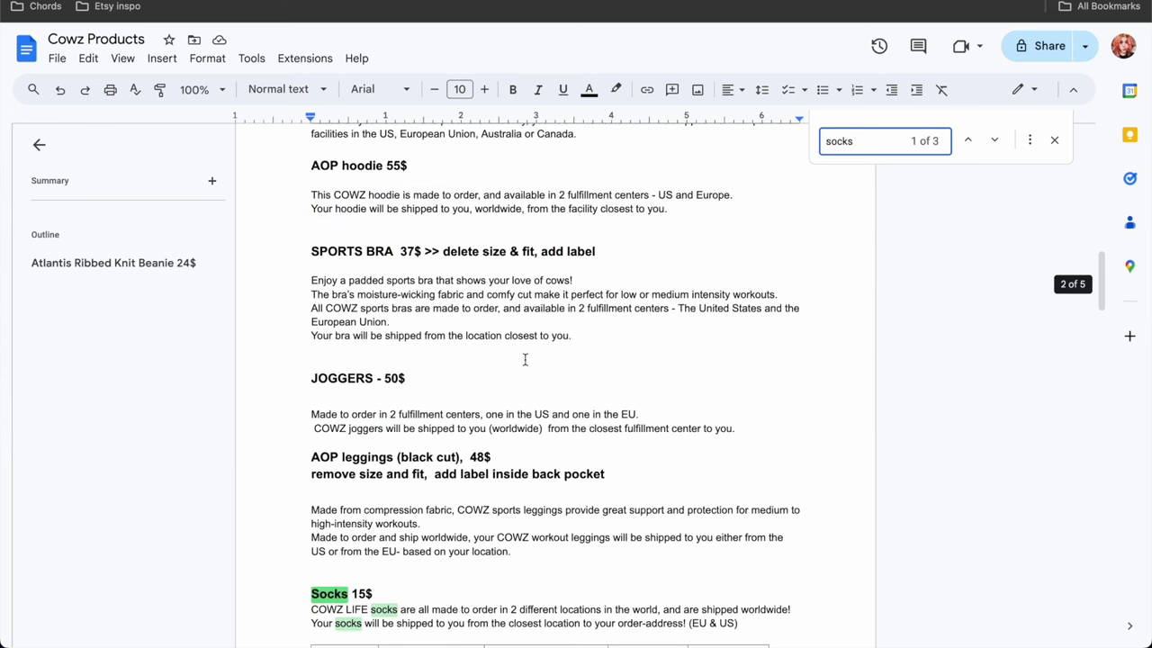
pyautogui.scroll(-5, 497, 417)
pyautogui.scroll(1, 426, 192)
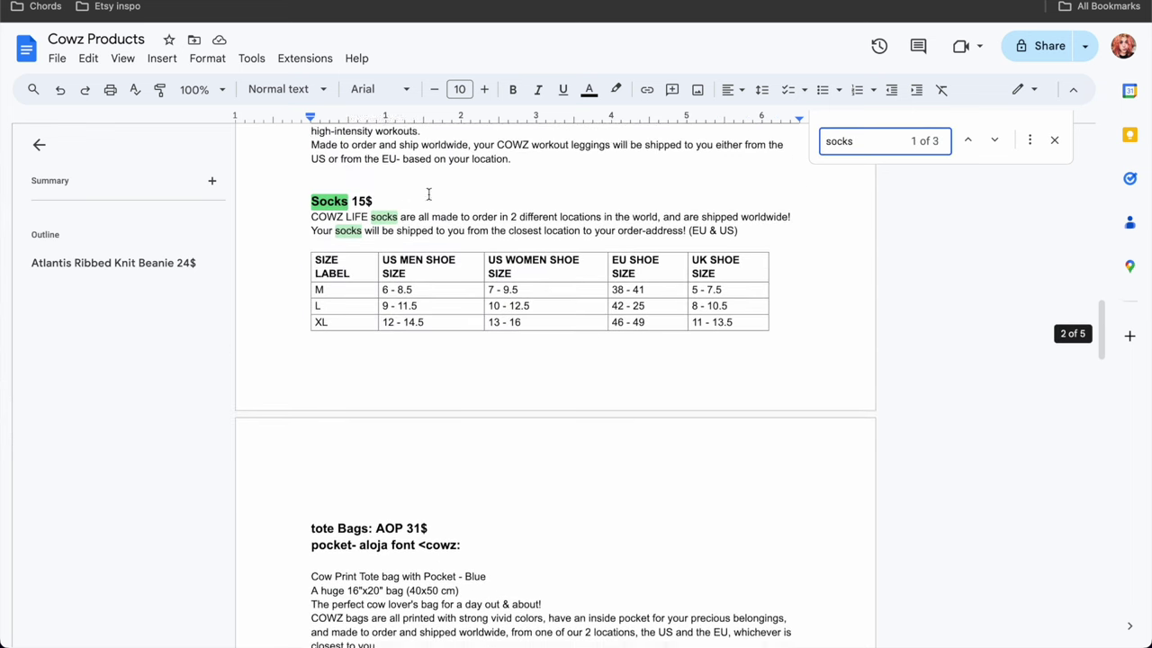
pyautogui.click(435, 225)
pyautogui.moveTo(740, 240); pyautogui.dragTo(317, 225)
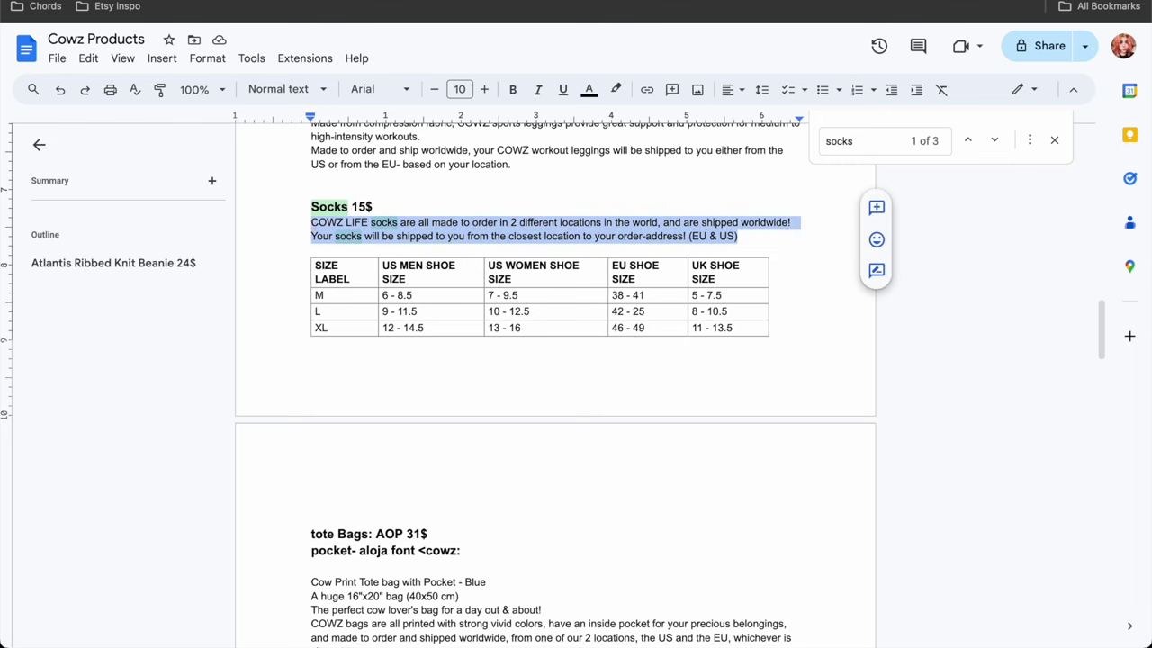
pyautogui.hotkey('ctrl', 'Tab')
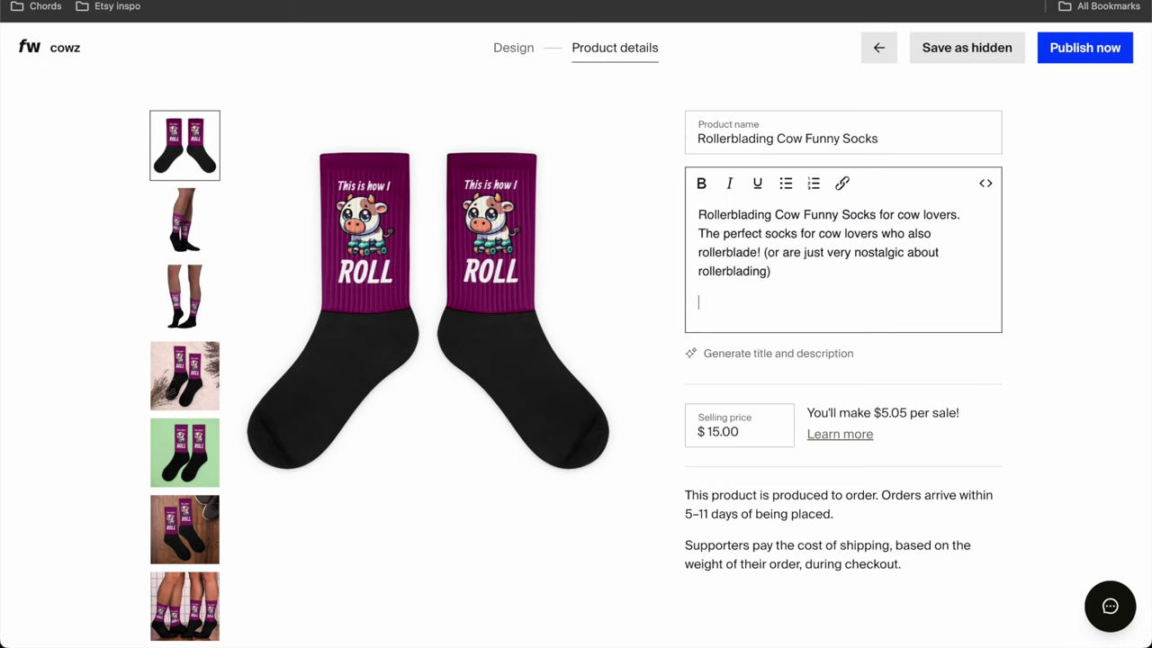
pyautogui.hotkey('ctrl', 'v')
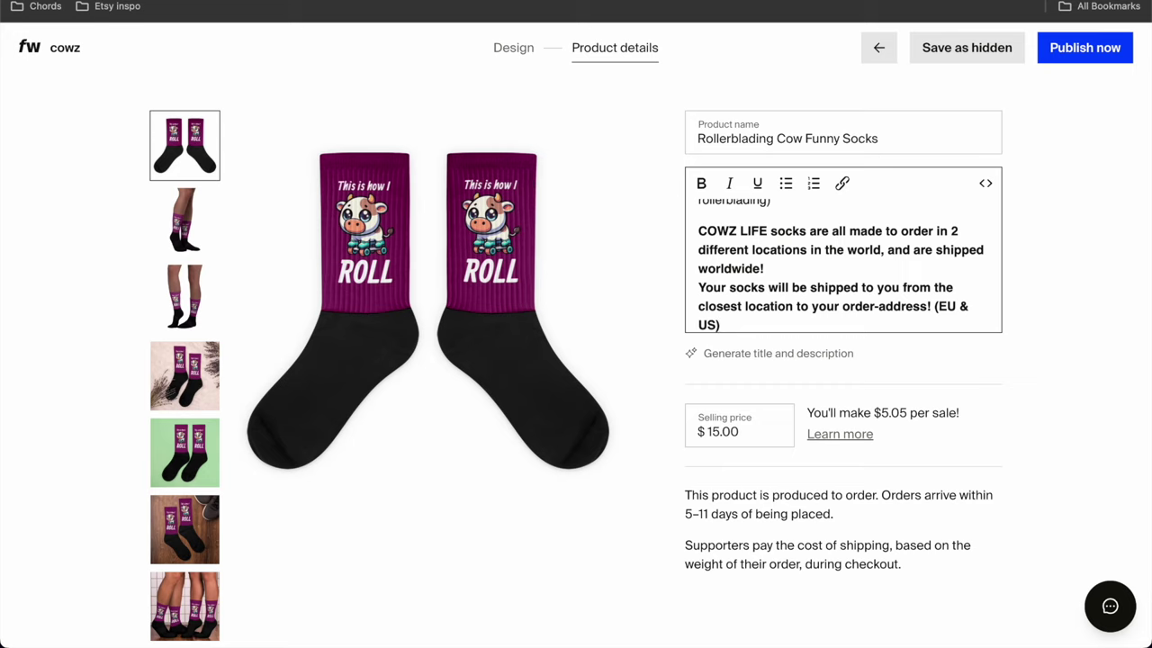
# Step: Copy the full sock size table from the Cowz Products document and return to the Fourthwall product
pyautogui.hotkey('ctrl', 'shift', 'Tab')
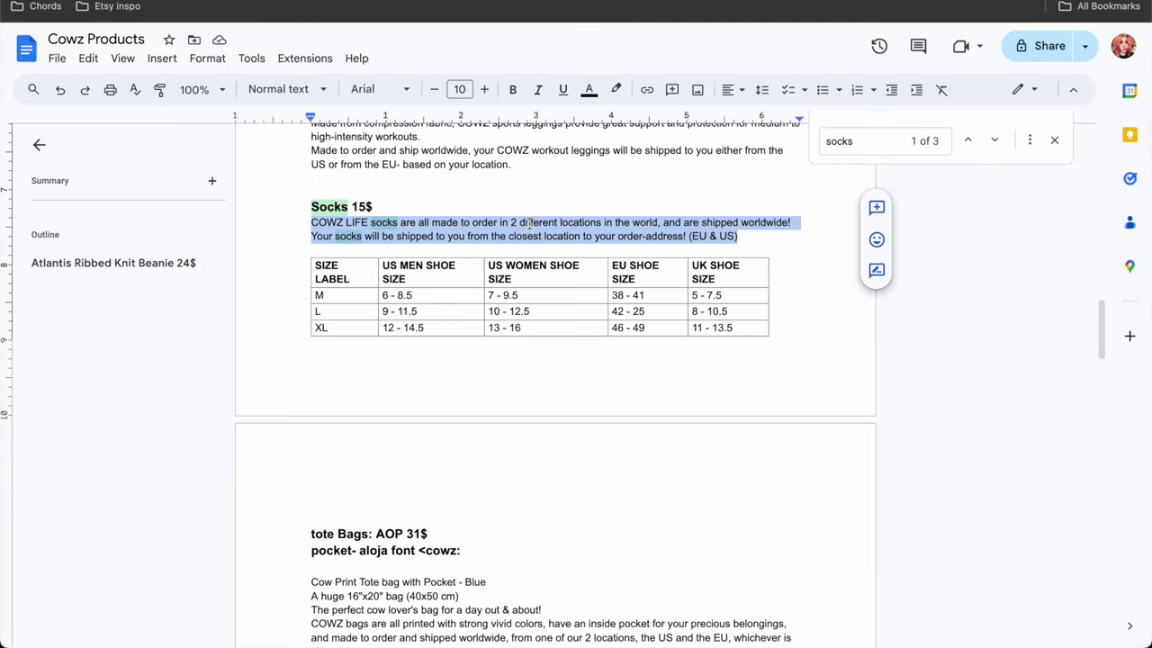
pyautogui.moveTo(768, 340); pyautogui.dragTo(311, 272)
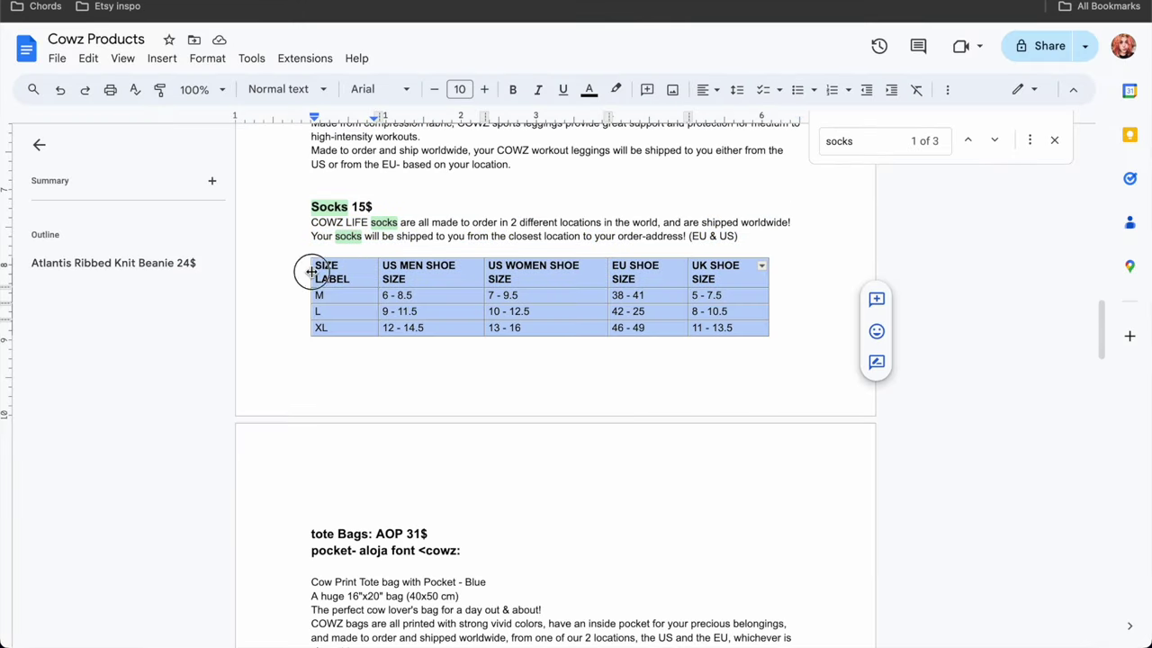
pyautogui.hotkey('ctrl', 'Tab')
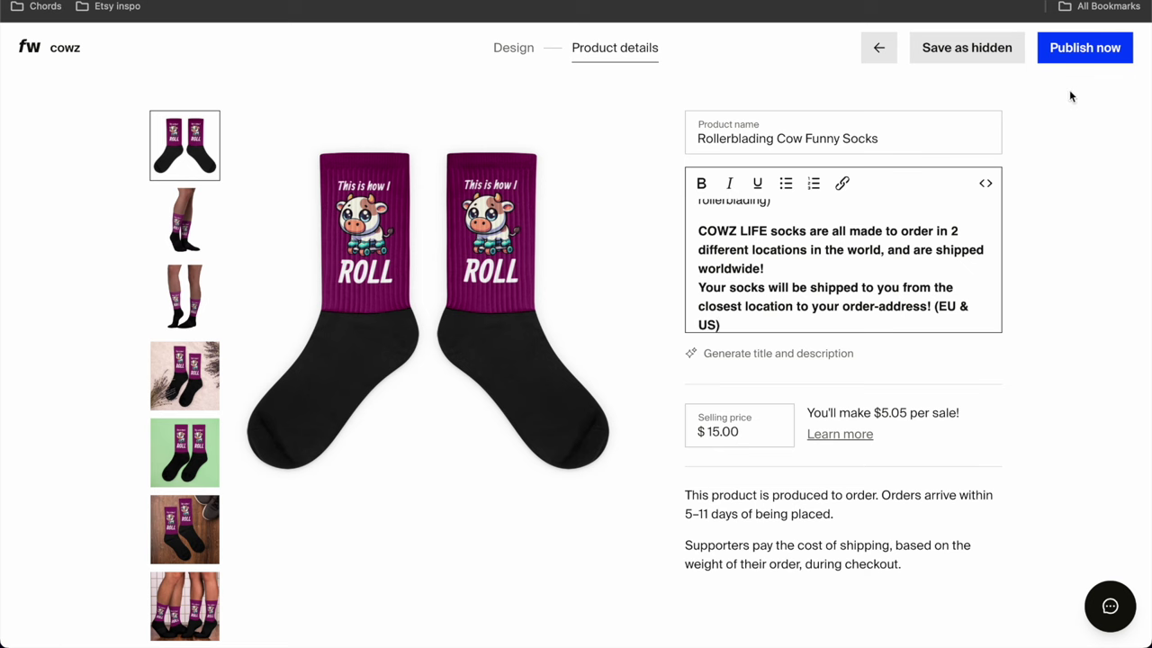
# Step: Publish the socks product, reopen it for editing, and open its additional description sections
pyautogui.click(1085, 49)
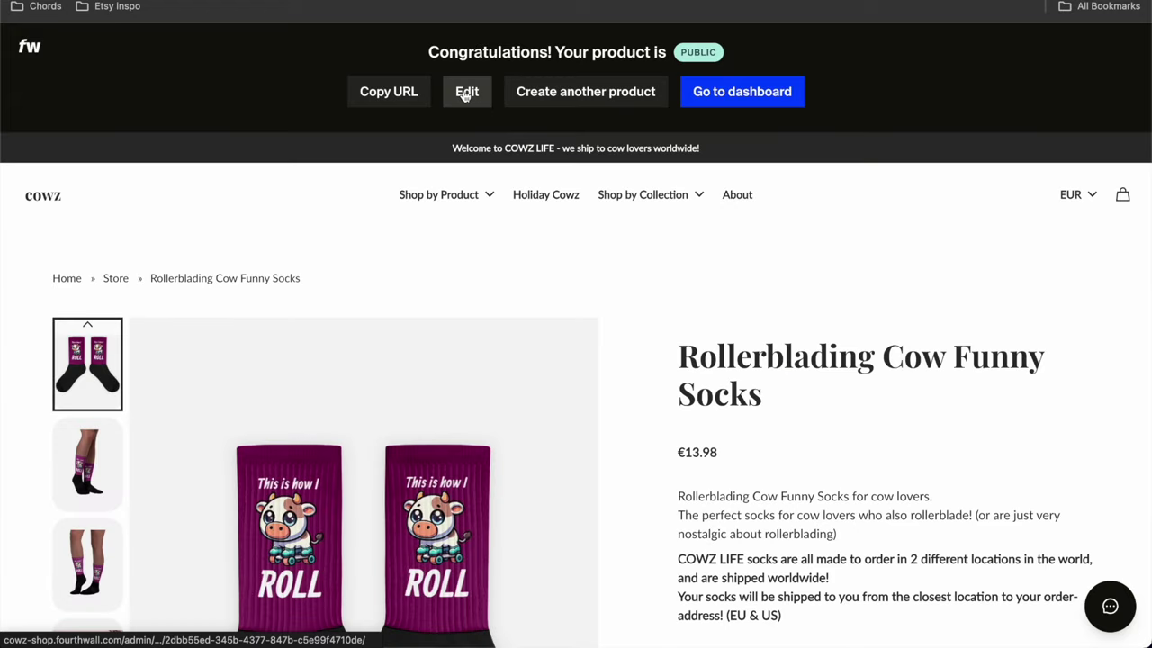
pyautogui.click(467, 93)
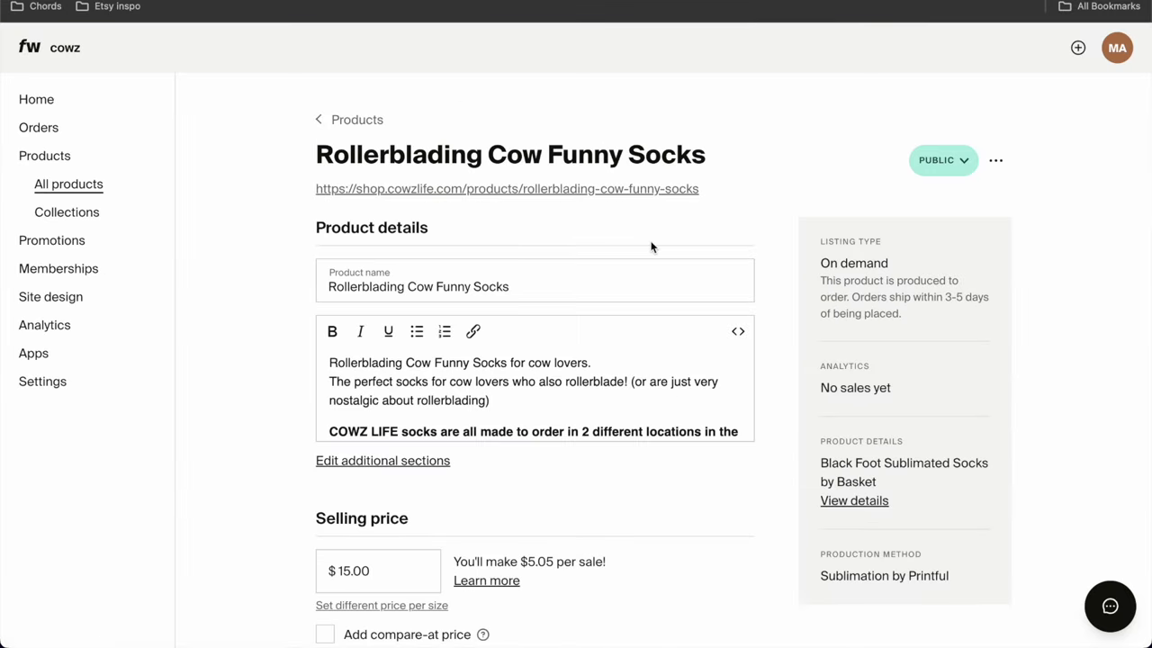
pyautogui.scroll(-10, 653, 247)
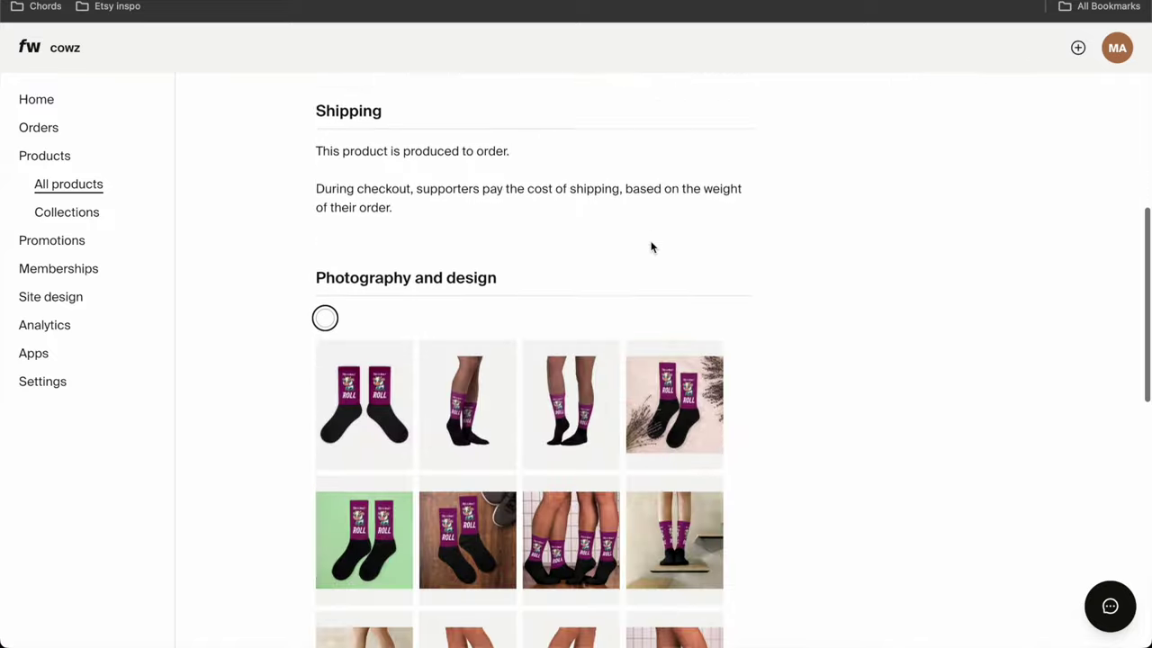
pyautogui.scroll(-5, 652, 248)
pyautogui.scroll(15, 651, 243)
pyautogui.scroll(-2, 606, 342)
pyautogui.scroll(-3, 540, 342)
pyautogui.click(396, 120)
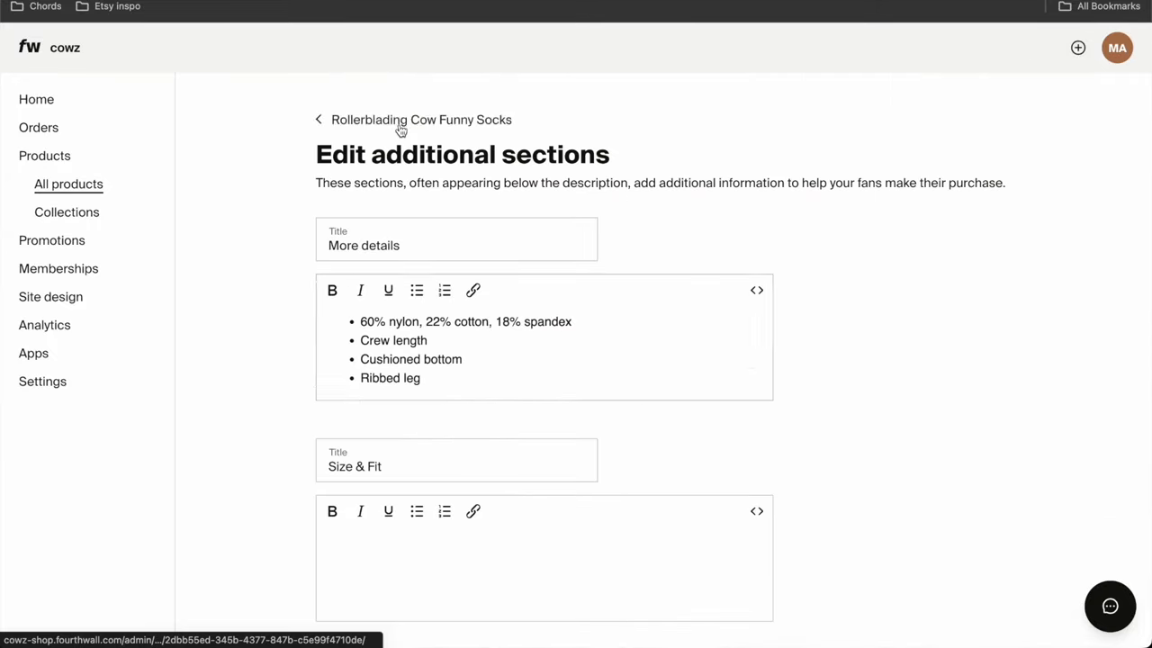
# Step: Paste the copied sock size table into the Size & Fit section, save it, and return to the socks product
pyautogui.scroll(-3, 485, 320)
pyautogui.click(442, 303)
pyautogui.hotkey('ctrl', 'v')
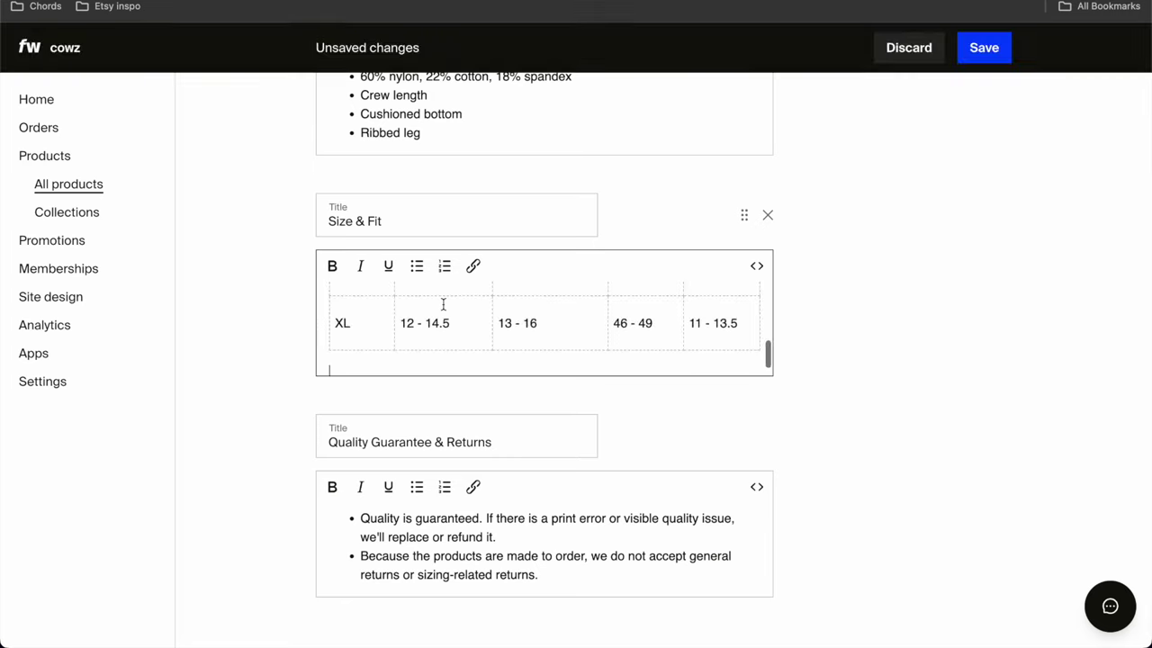
pyautogui.click(983, 59)
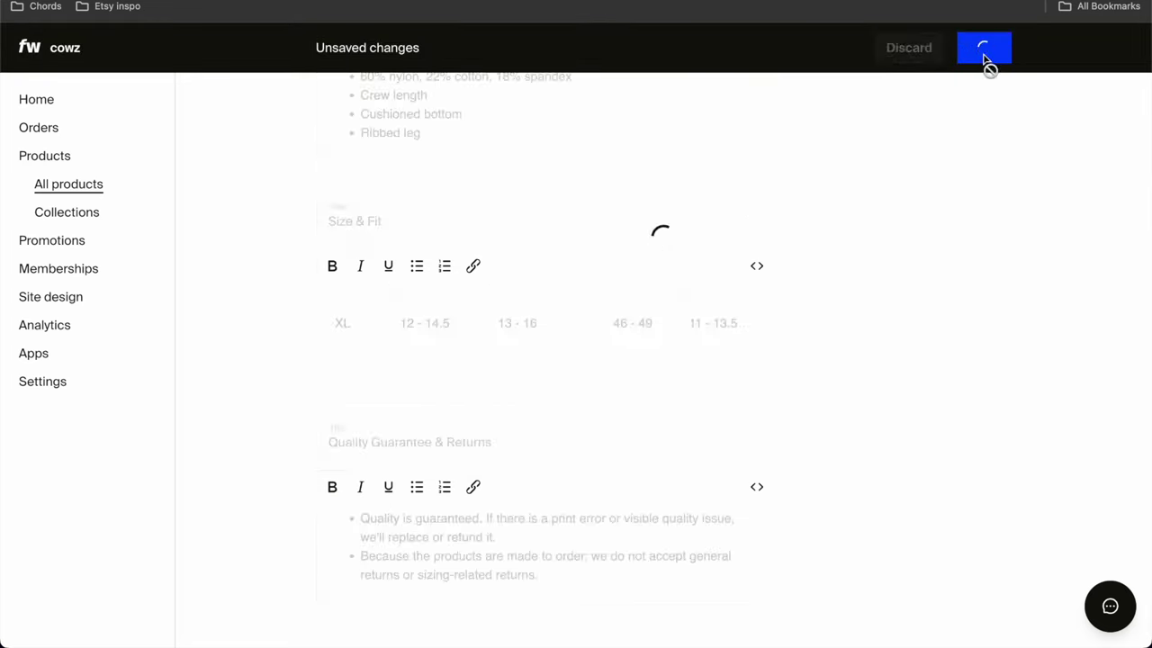
pyautogui.click(338, 130)
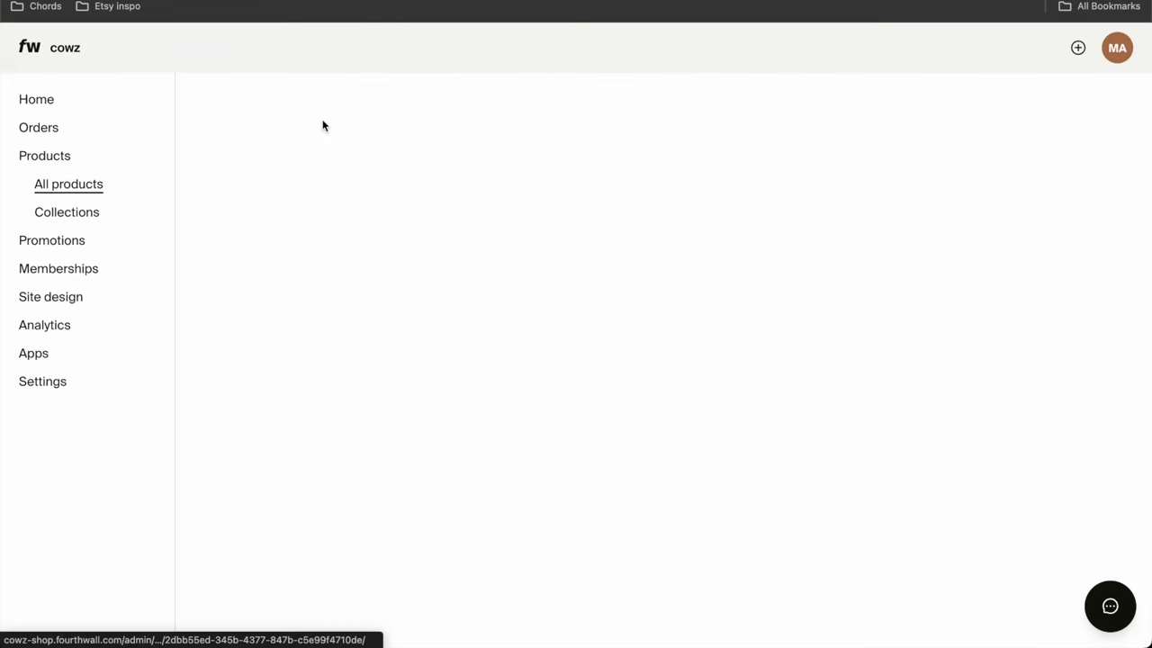
# Step: Compare the new socks' product photos with the main photos used in the storefront's Socks collection
pyautogui.scroll(-5, 638, 304)
pyautogui.scroll(-5, 611, 243)
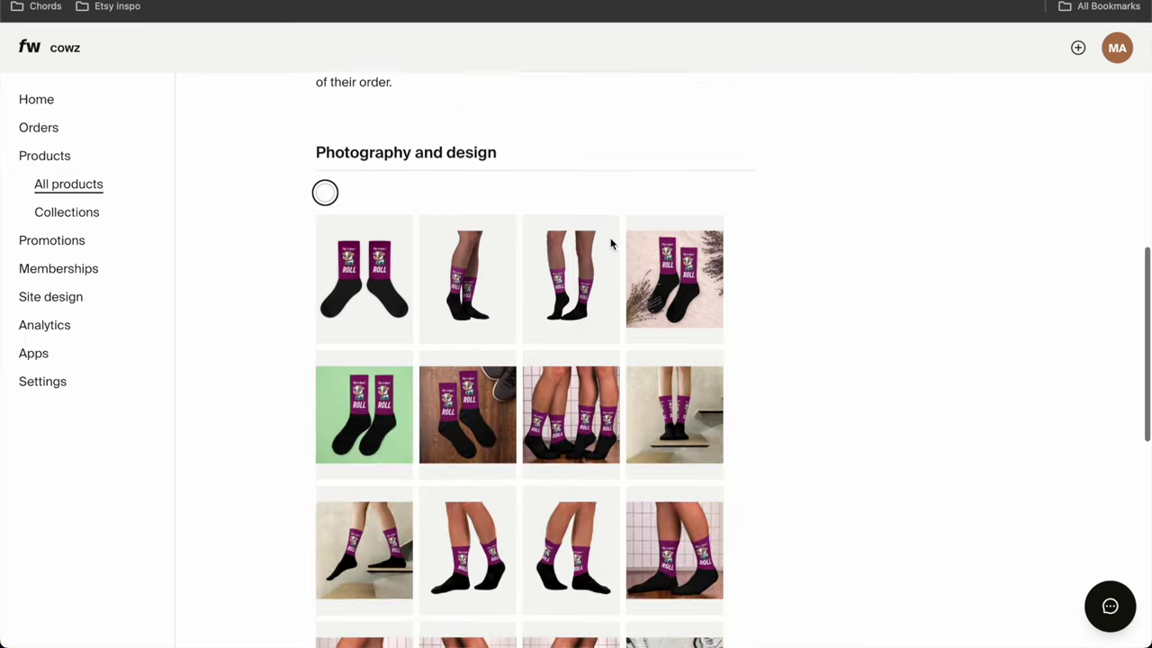
pyautogui.scroll(-6, 594, 342)
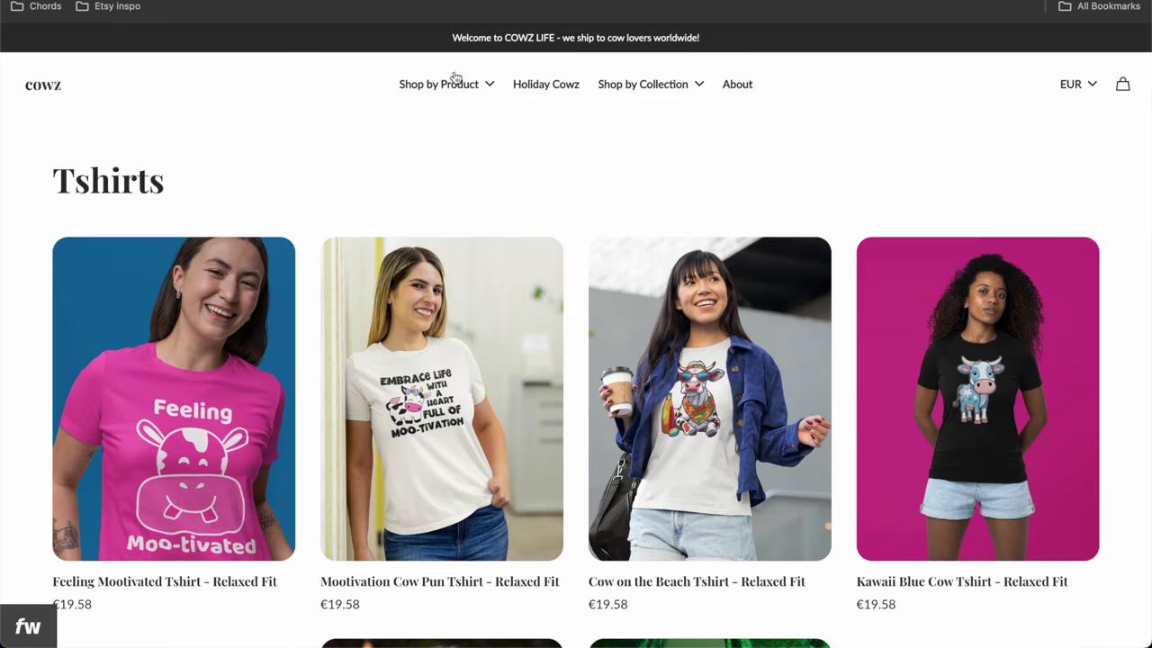
pyautogui.moveTo(455, 81)
pyautogui.click(432, 204)
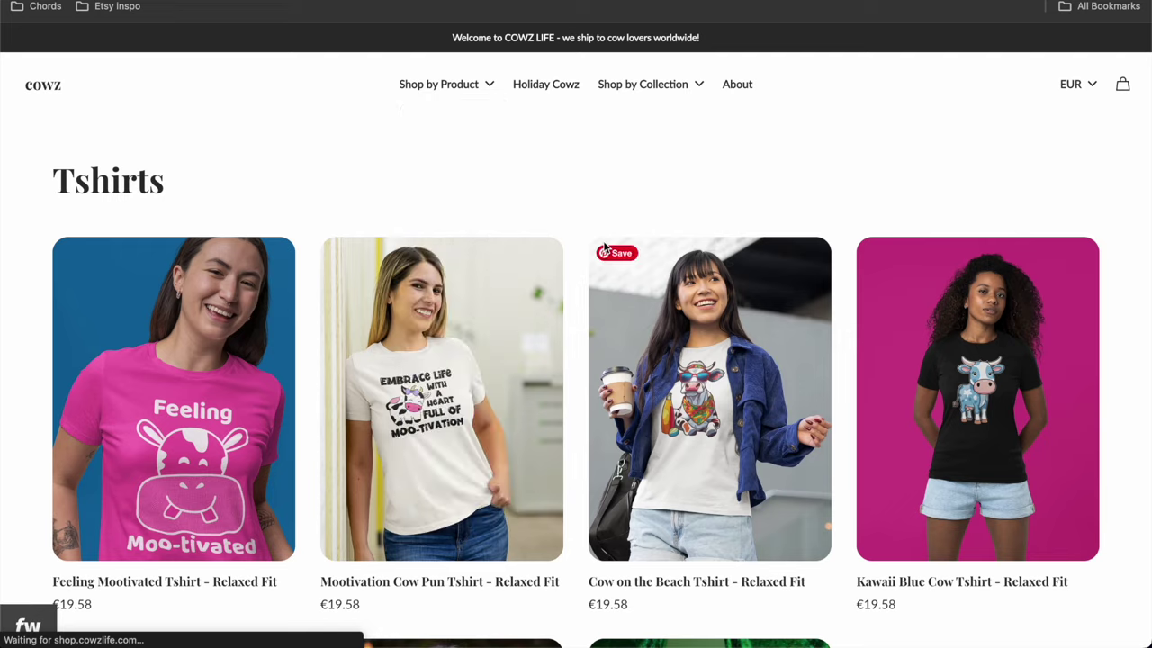
pyautogui.scroll(-2, 590, 250)
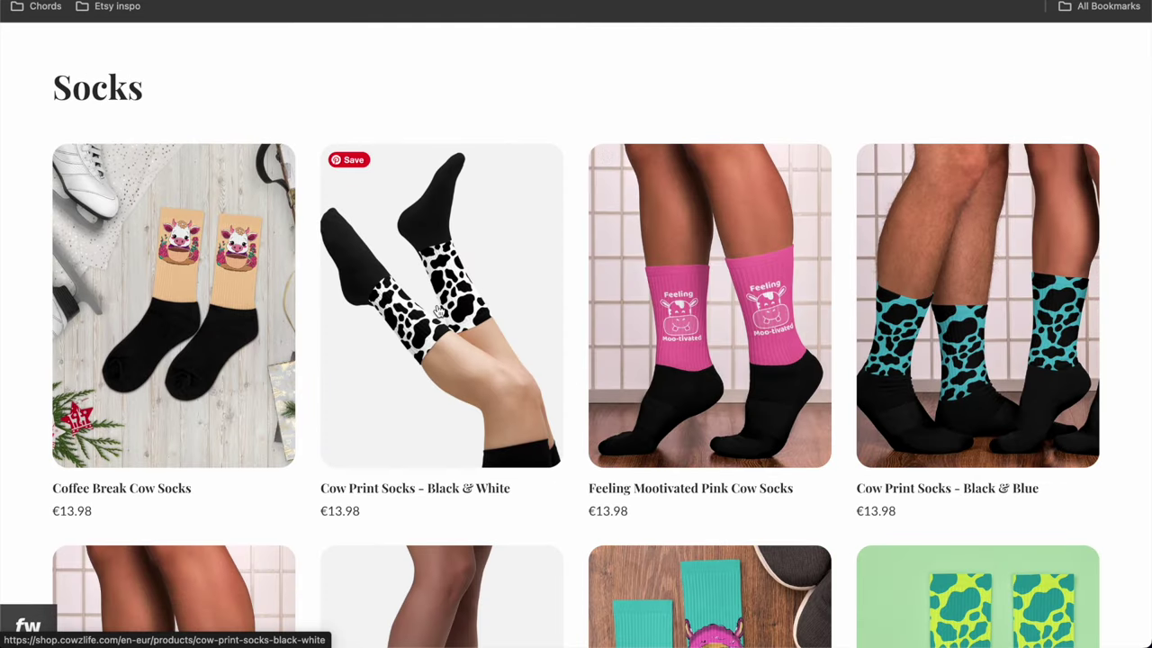
pyautogui.scroll(-7, 439, 310)
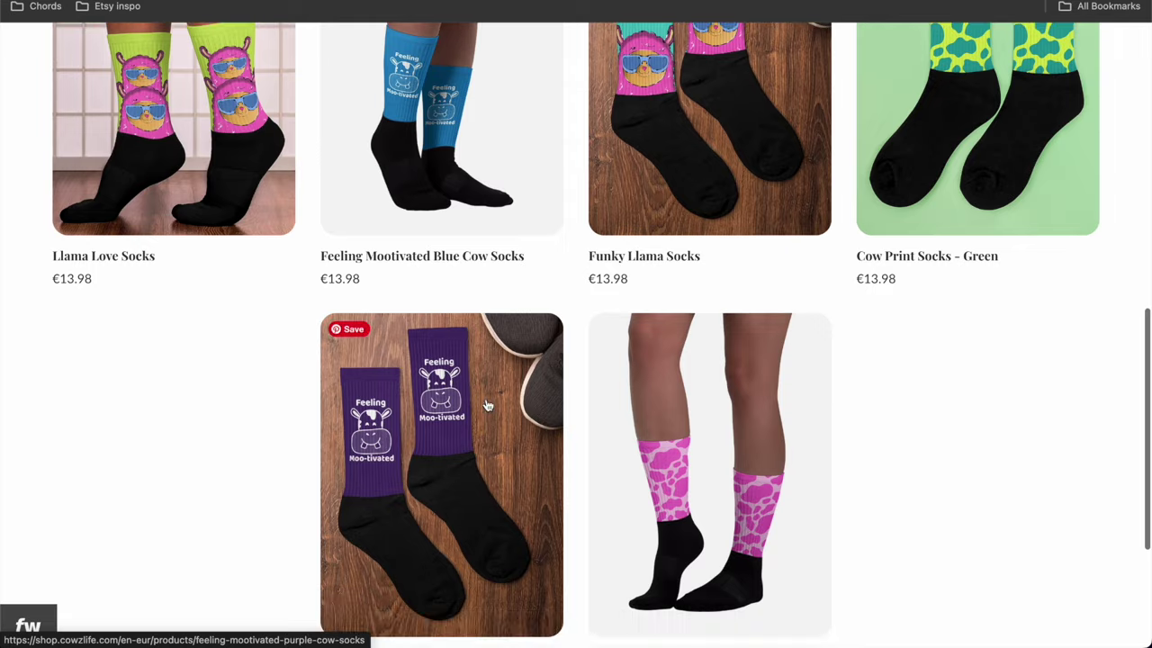
pyautogui.scroll(10, 487, 405)
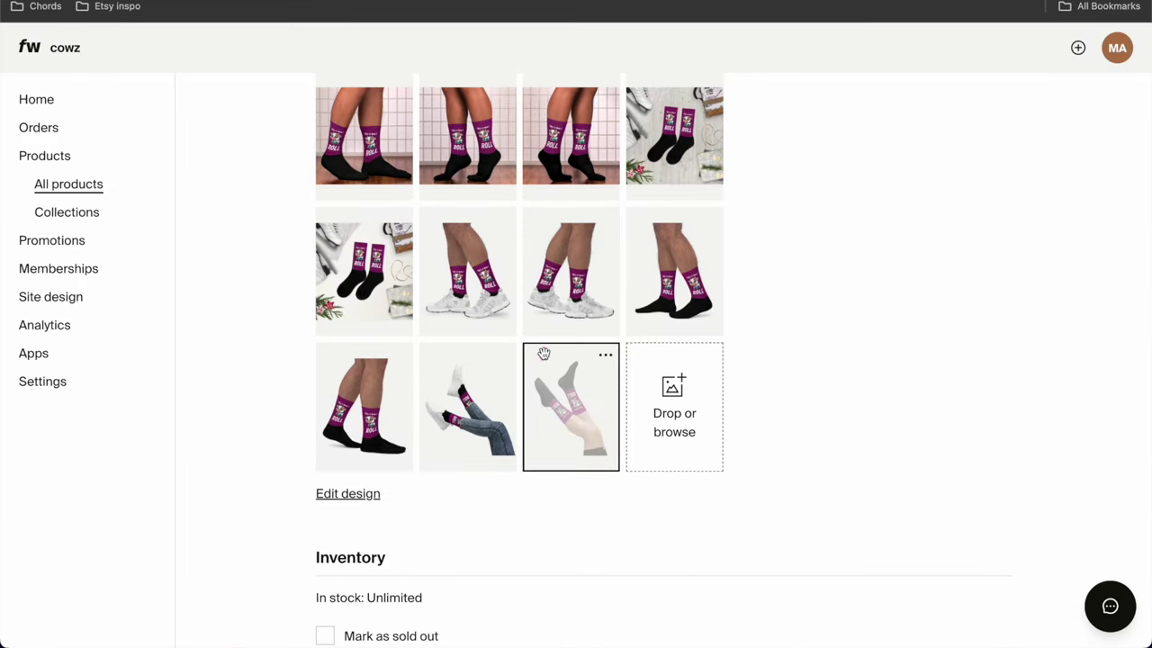
# Step: Enlarge the product photo of legs wearing the socks against the white tiled wall and download it
pyautogui.scroll(4, 540, 369)
pyautogui.moveTo(544, 354); pyautogui.dragTo(510, 423)
pyautogui.click(504, 423)
pyautogui.click(529, 460)
pyautogui.rightClick(625, 265)
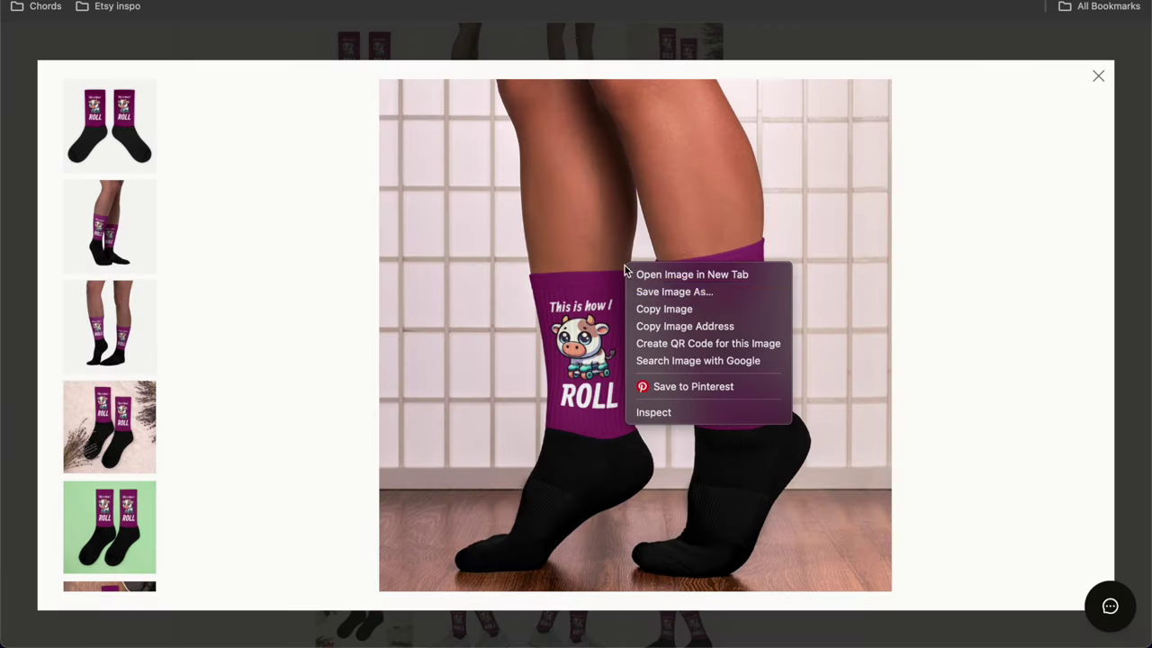
pyautogui.click(646, 293)
pyautogui.press('Return')
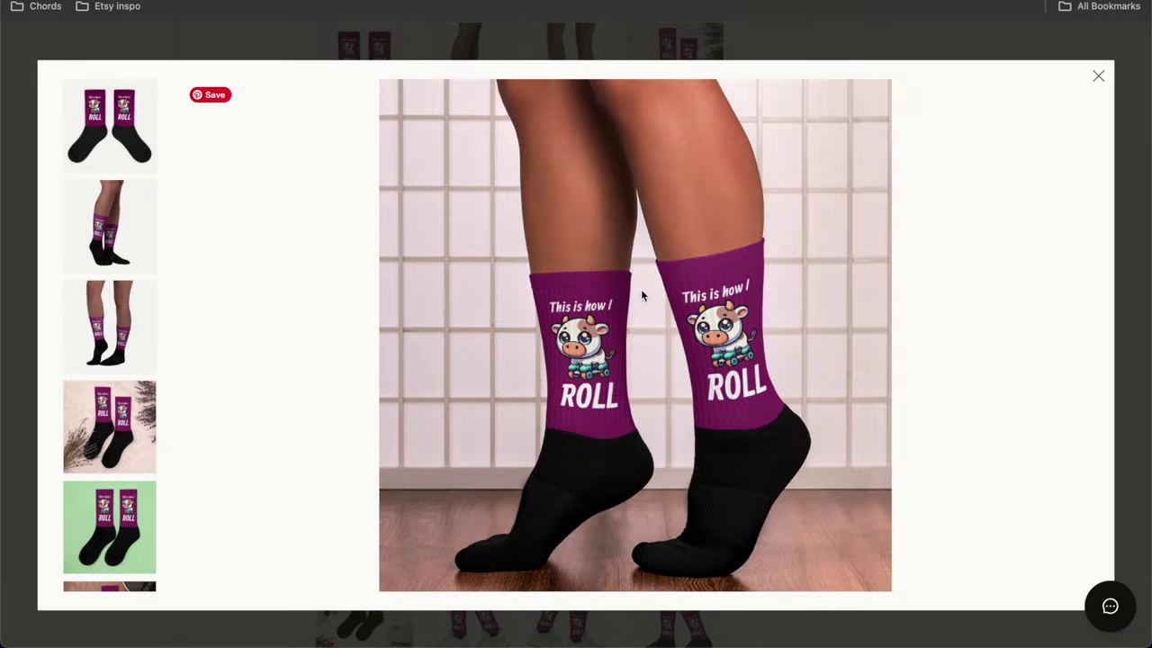
# Step: Close the enlarged photo, then open and download the socks photo with the lavender background
pyautogui.click(495, 31)
pyautogui.scroll(2, 466, 314)
pyautogui.scroll(2, 466, 314)
pyautogui.moveTo(467, 314); pyautogui.dragTo(691, 261)
pyautogui.scroll(-2, 640, 384)
pyautogui.scroll(3, 640, 383)
pyautogui.click(709, 231)
pyautogui.click(733, 264)
pyautogui.rightClick(689, 285)
pyautogui.click(704, 306)
pyautogui.press('Return')
pyautogui.click(581, 39)
# Step: Upload the downloaded lavender-background photo cropped to the 4:3 ratio and save it as the first product photo
pyautogui.scroll(-10, 528, 351)
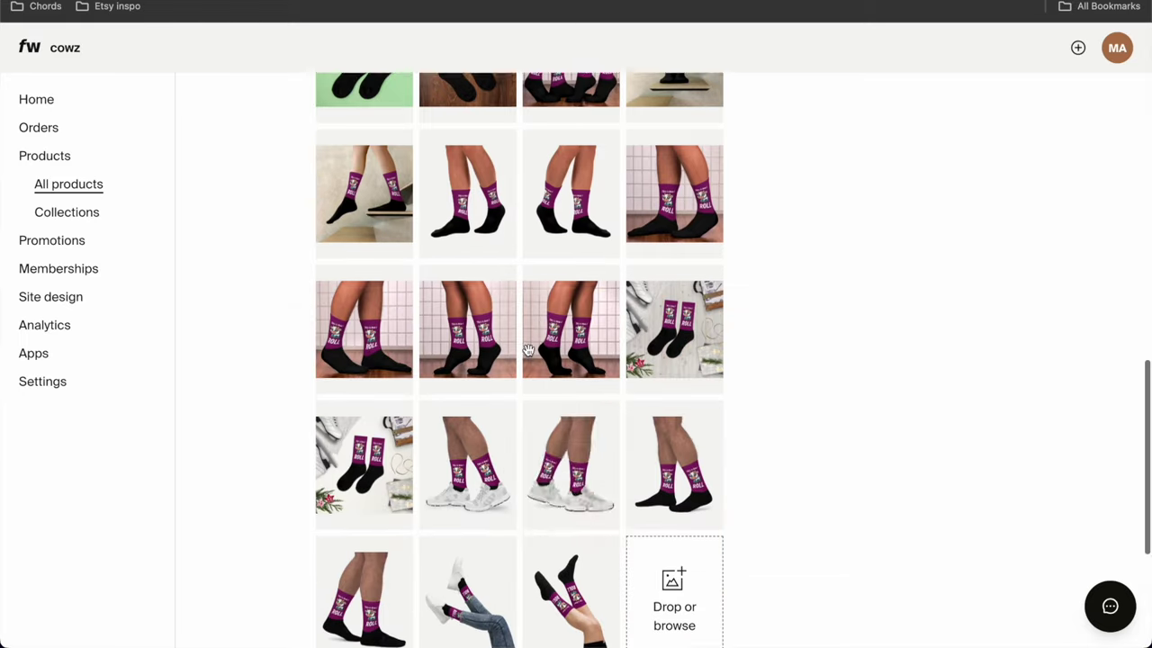
pyautogui.click(686, 522)
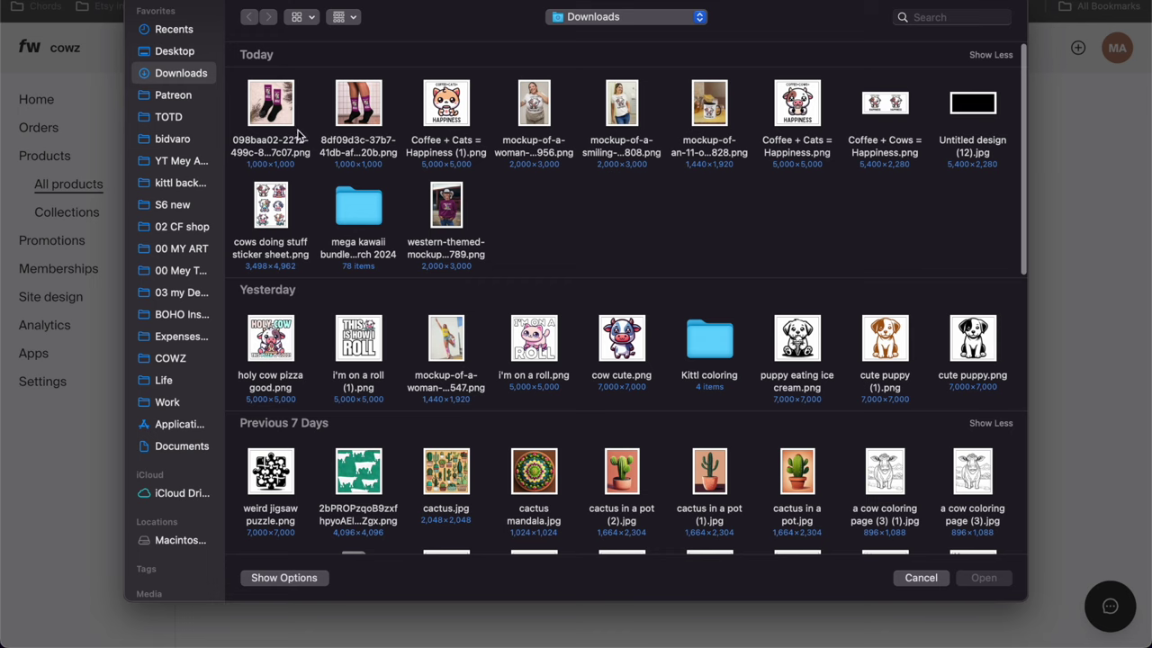
pyautogui.doubleClick(273, 108)
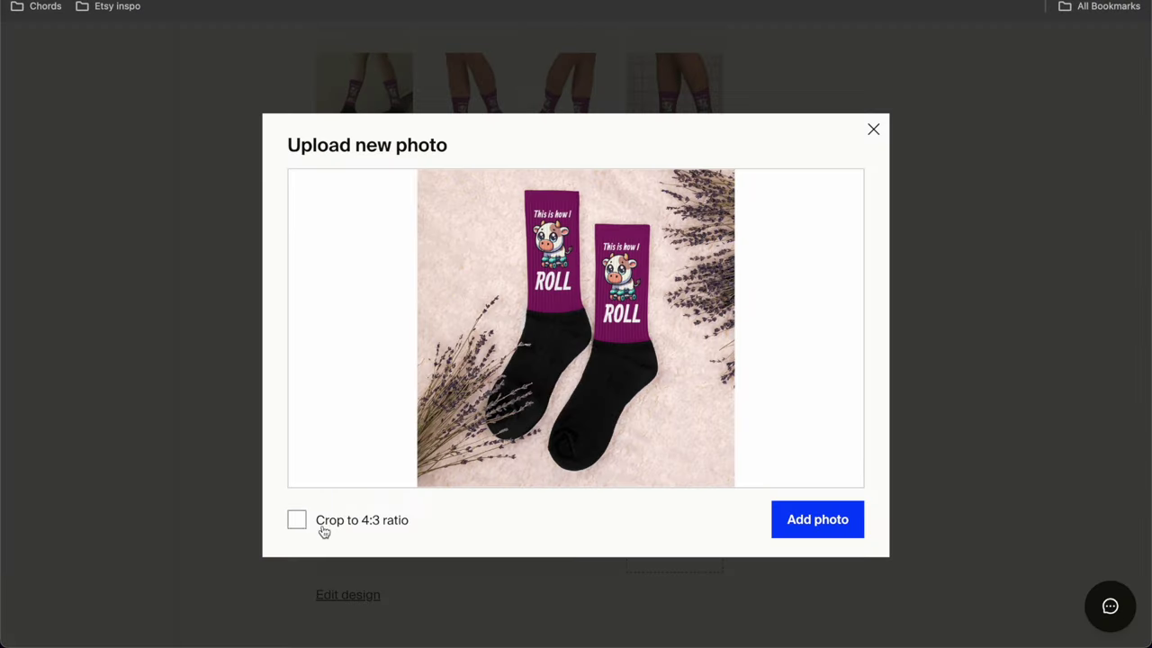
pyautogui.click(325, 530)
pyautogui.click(849, 524)
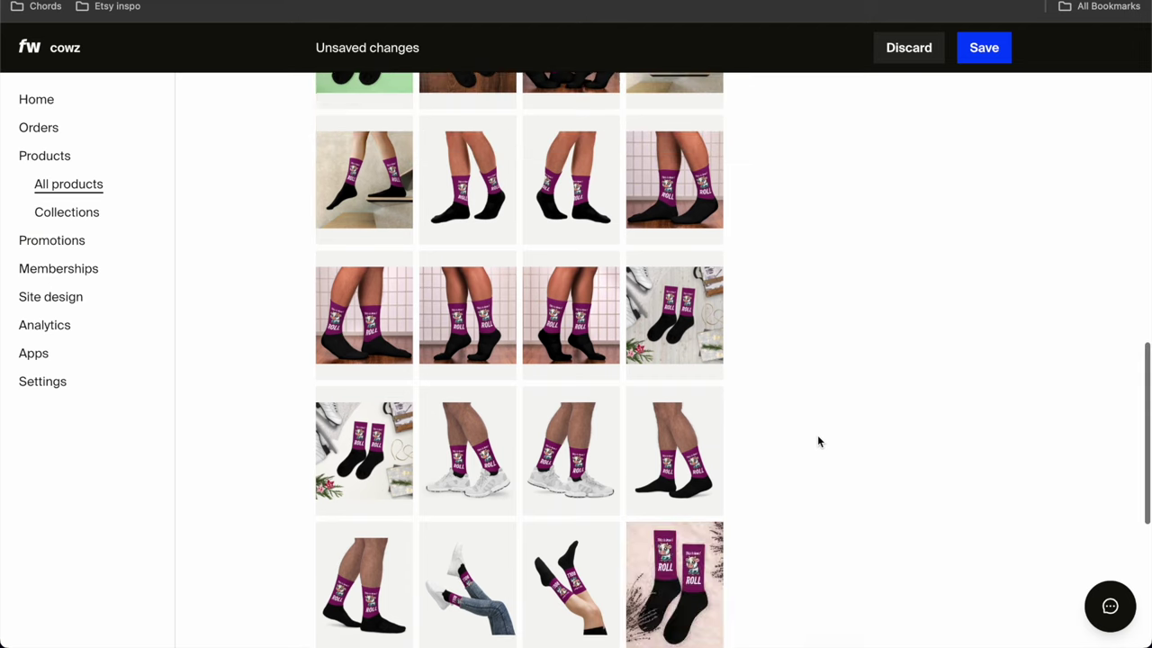
pyautogui.moveTo(671, 565); pyautogui.dragTo(346, 180)
pyautogui.click(996, 60)
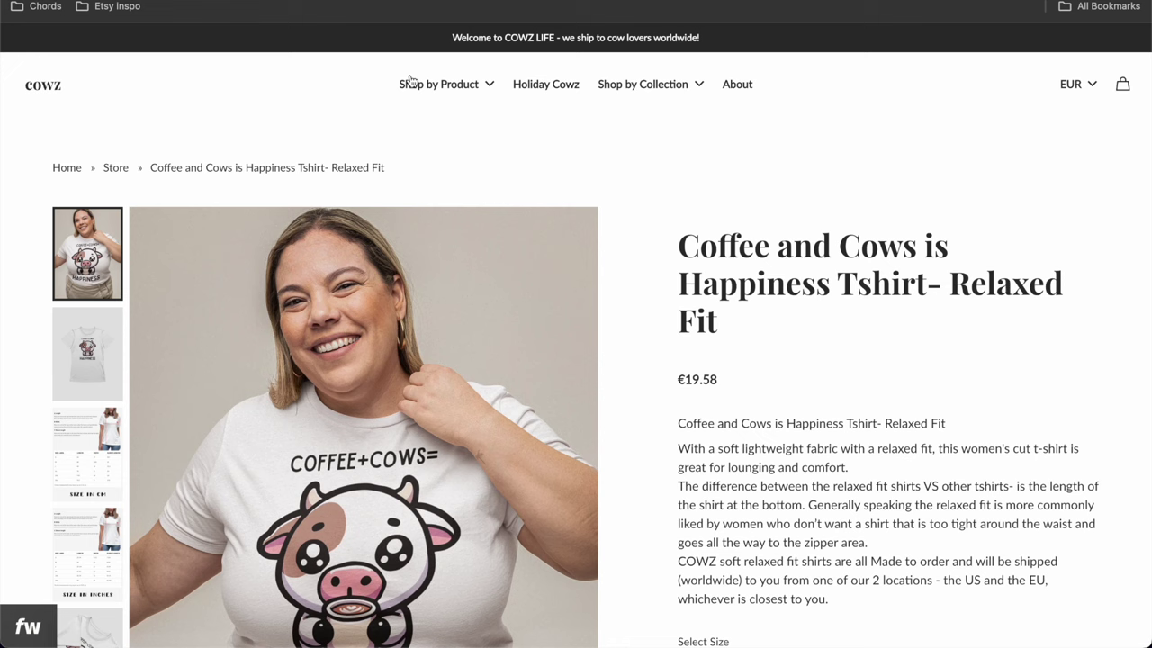
# Step: Check the storefront's Socks collection for the new rollerblading cow socks
pyautogui.click(410, 83)
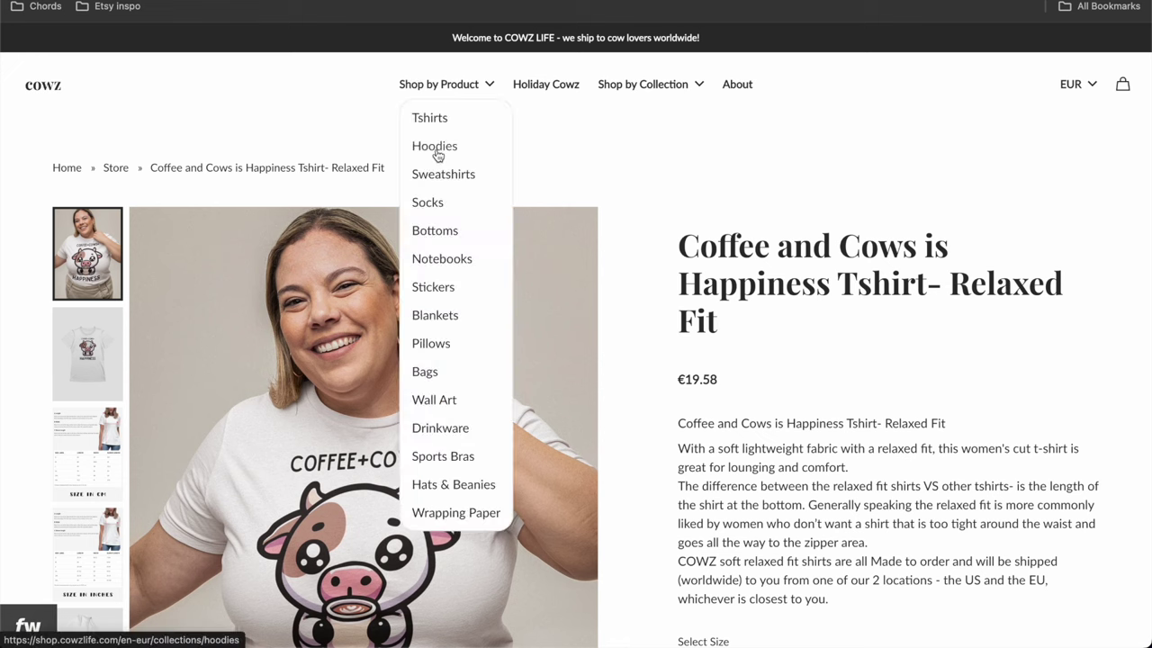
pyautogui.click(440, 207)
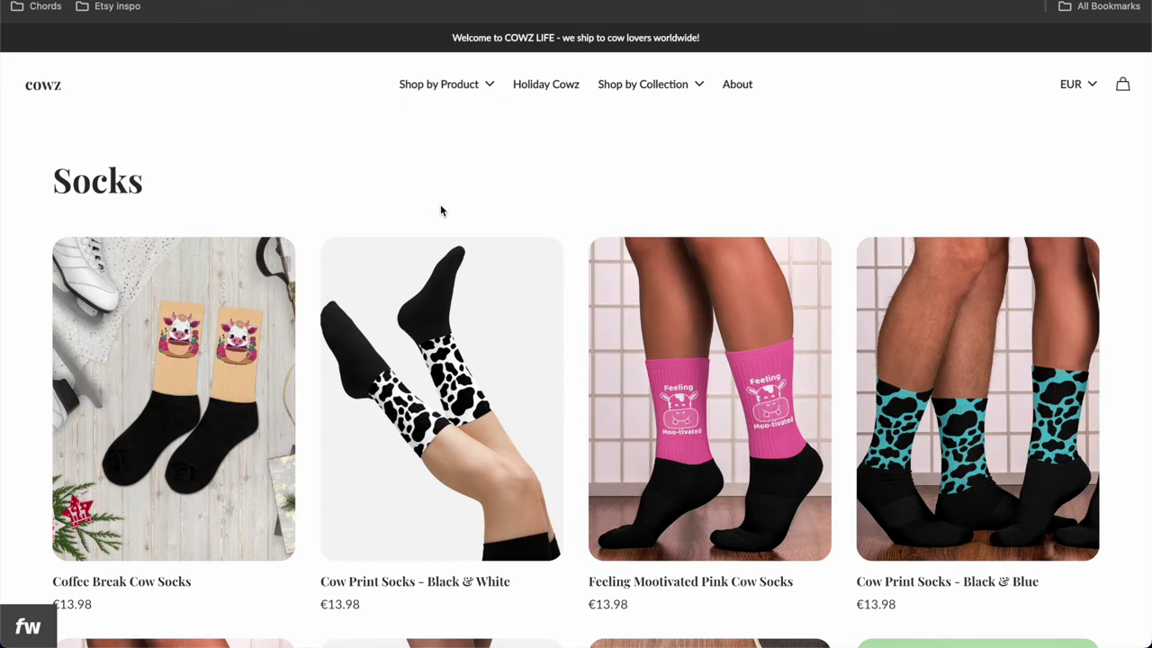
pyautogui.scroll(-10, 440, 209)
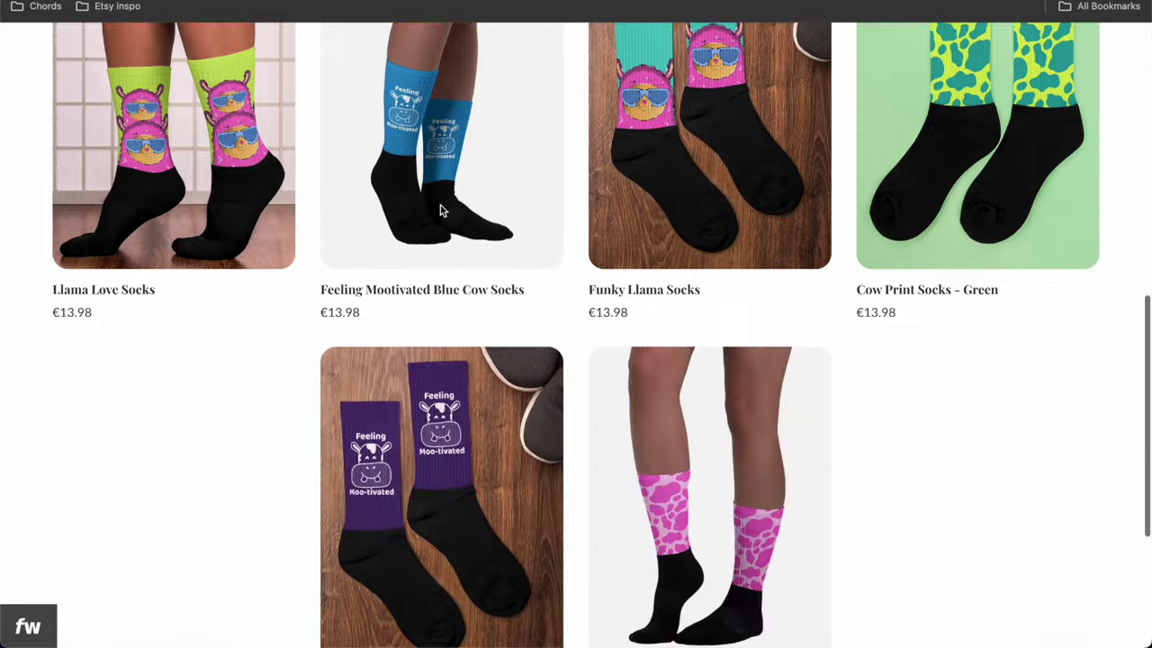
pyautogui.scroll(10, 705, 326)
pyautogui.scroll(-1, 706, 326)
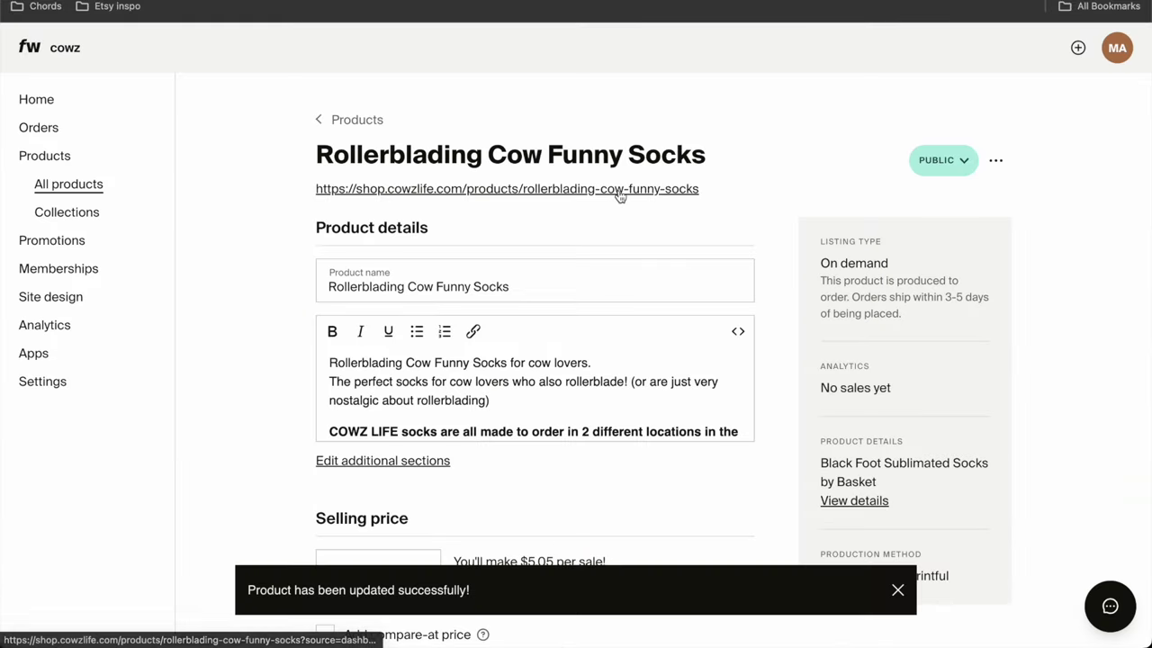
# Step: Open the socks' live product page and review its photos, description, Size & Fit table and suggested products
pyautogui.click(619, 191)
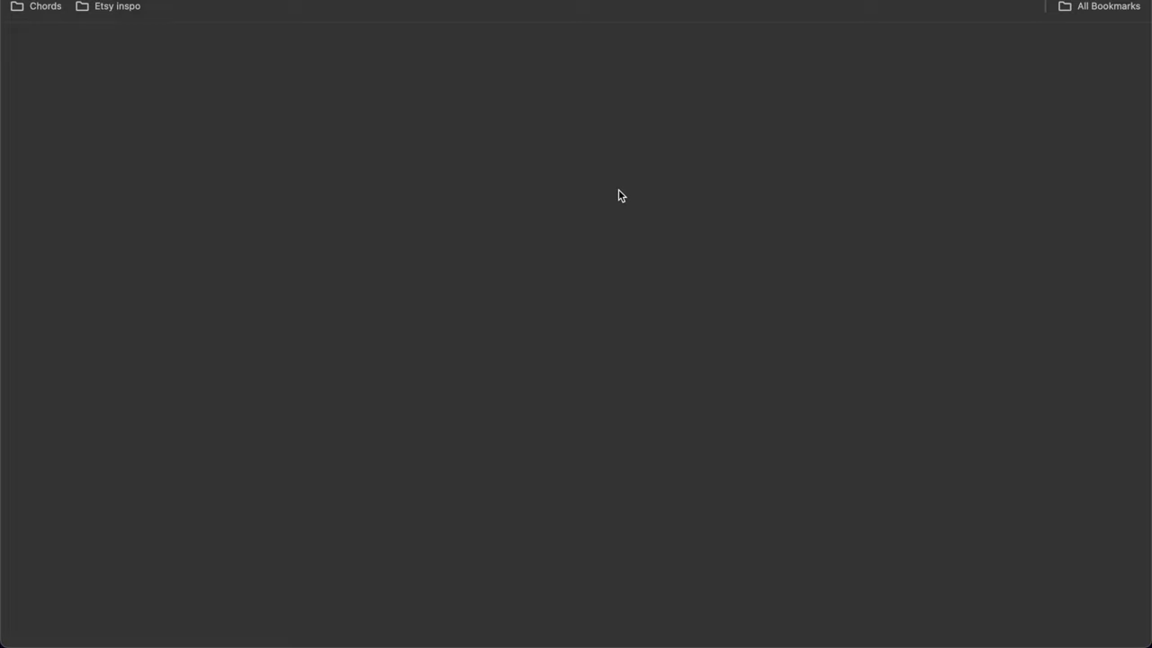
pyautogui.scroll(-5, 373, 210)
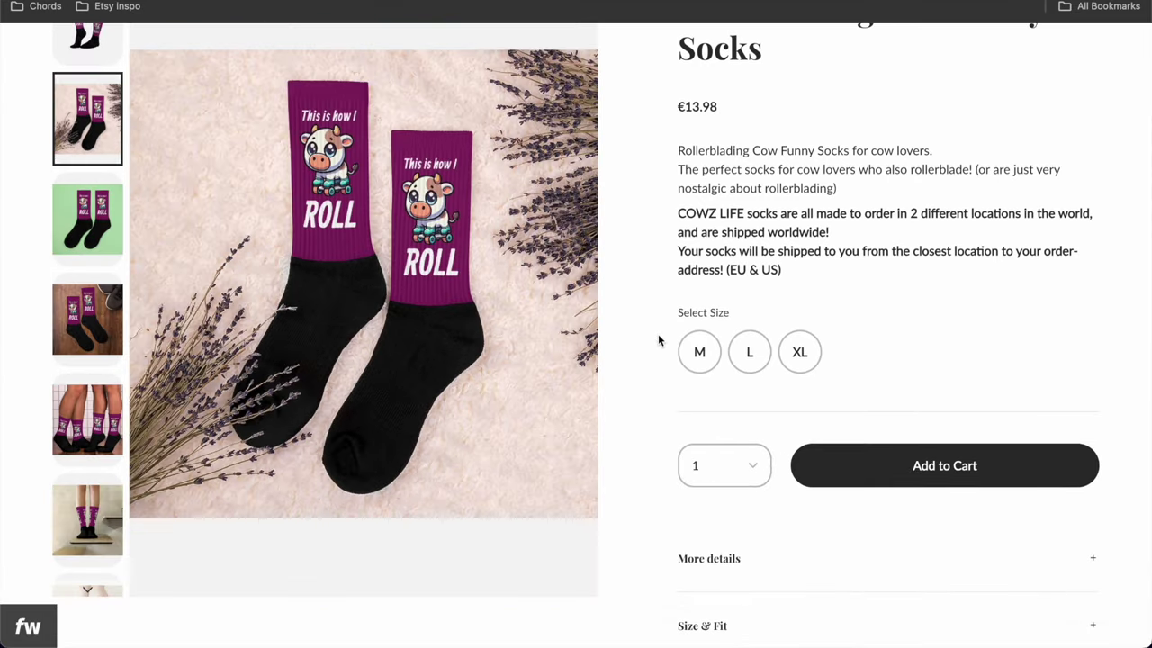
pyautogui.scroll(2, 657, 334)
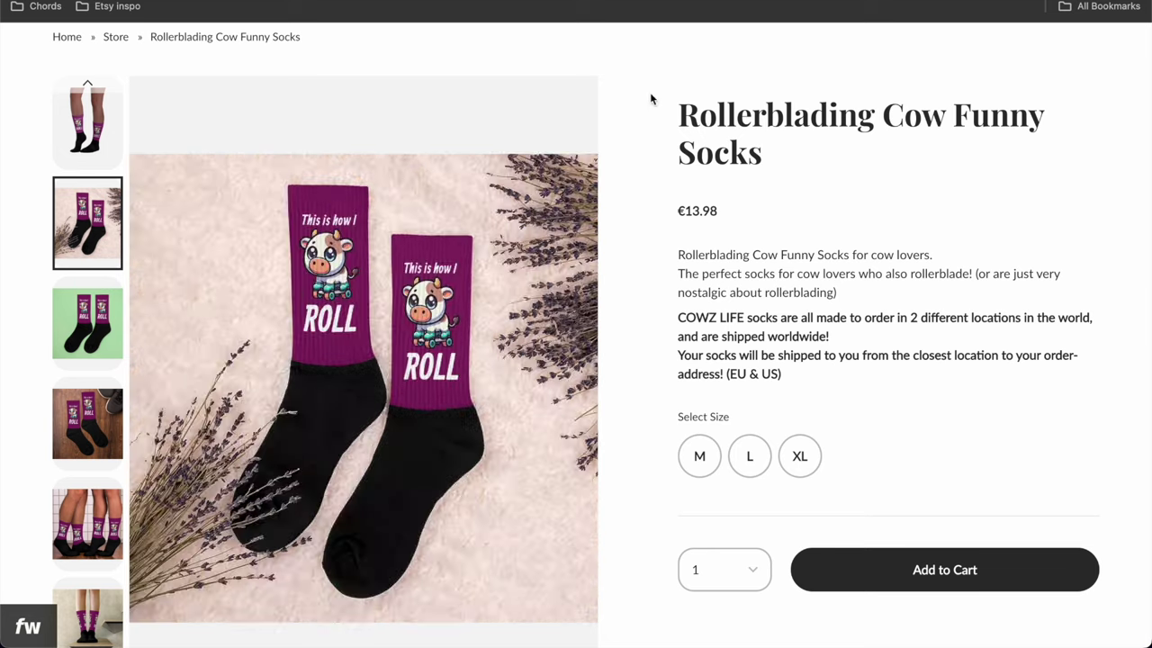
pyautogui.scroll(-4, 679, 126)
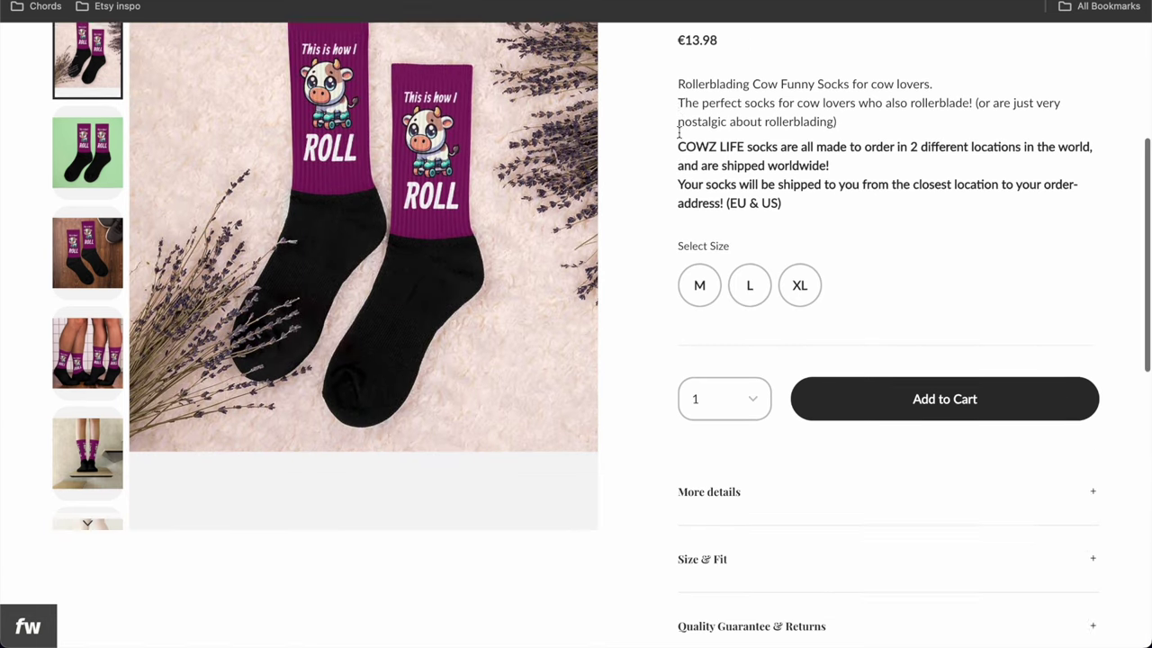
pyautogui.scroll(-2, 642, 319)
pyautogui.scroll(1, 643, 319)
pyautogui.scroll(-3, 642, 319)
pyautogui.click(714, 377)
pyautogui.scroll(-4, 813, 419)
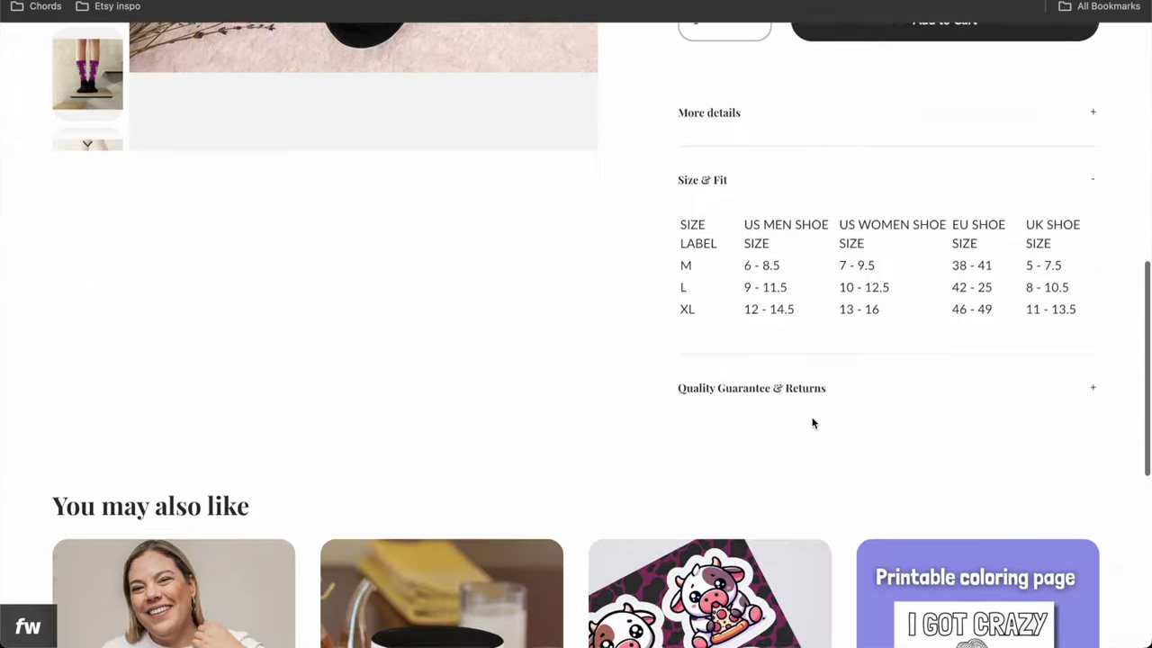
pyautogui.scroll(-4, 813, 423)
pyautogui.scroll(-1, 812, 423)
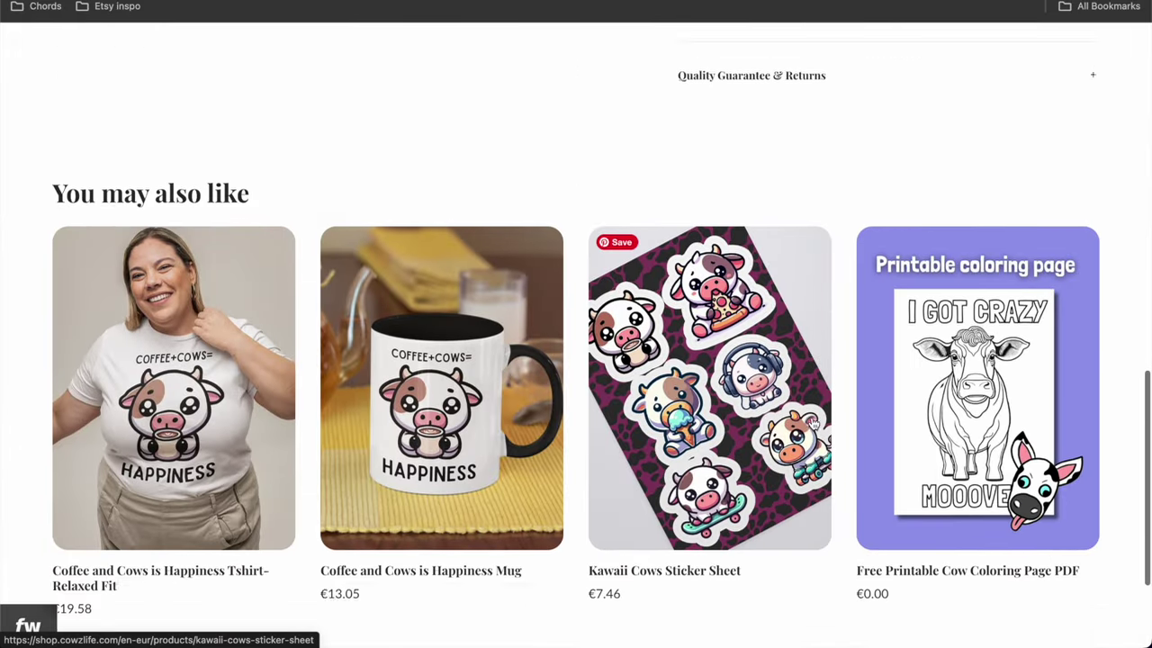
pyautogui.scroll(-2, 813, 423)
pyautogui.scroll(15, 813, 423)
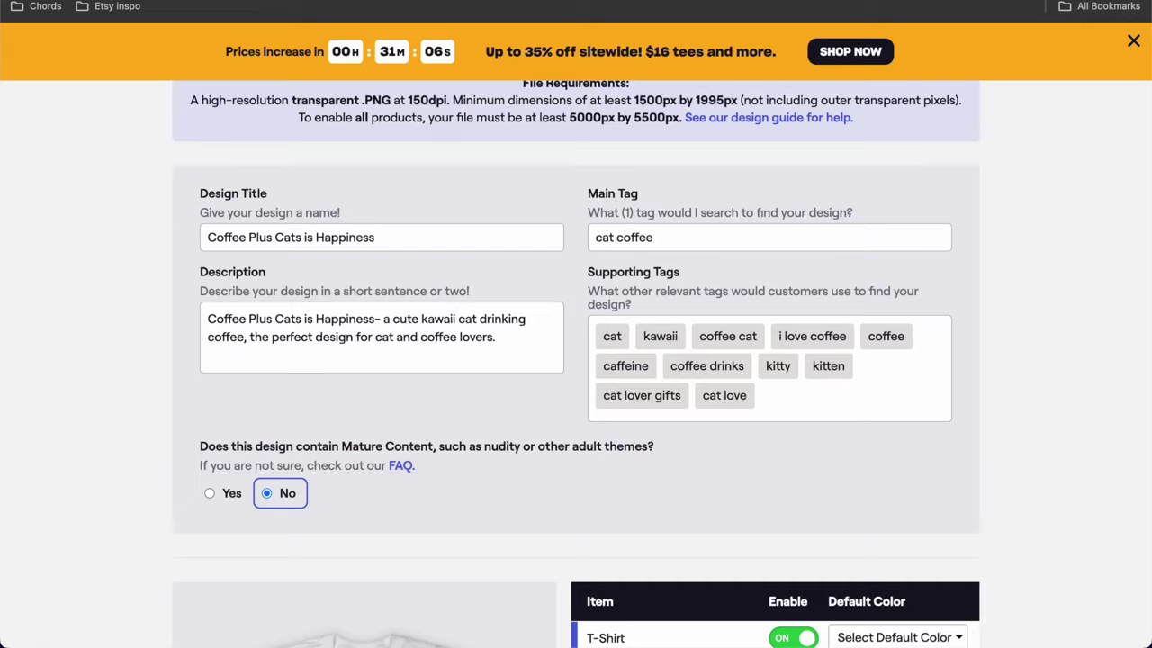
# Step: In the TeePublic upload form, deselect all product colors and enable white
pyautogui.scroll(-5, 515, 314)
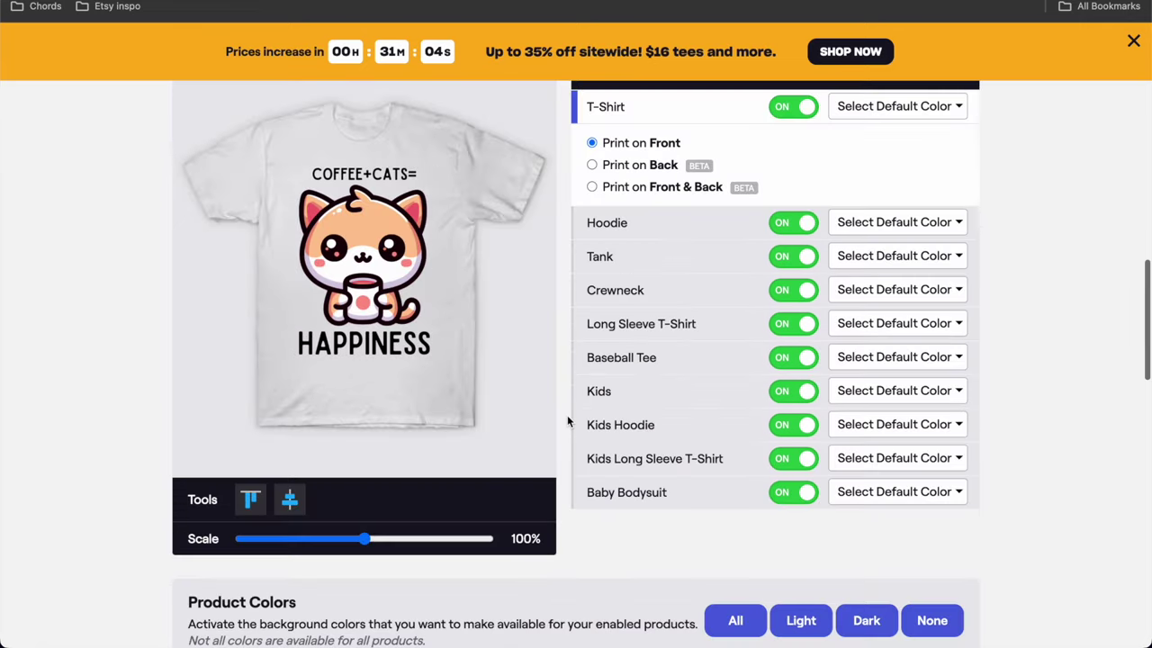
pyautogui.scroll(-2, 571, 420)
pyautogui.scroll(1, 594, 478)
pyautogui.scroll(1, 567, 423)
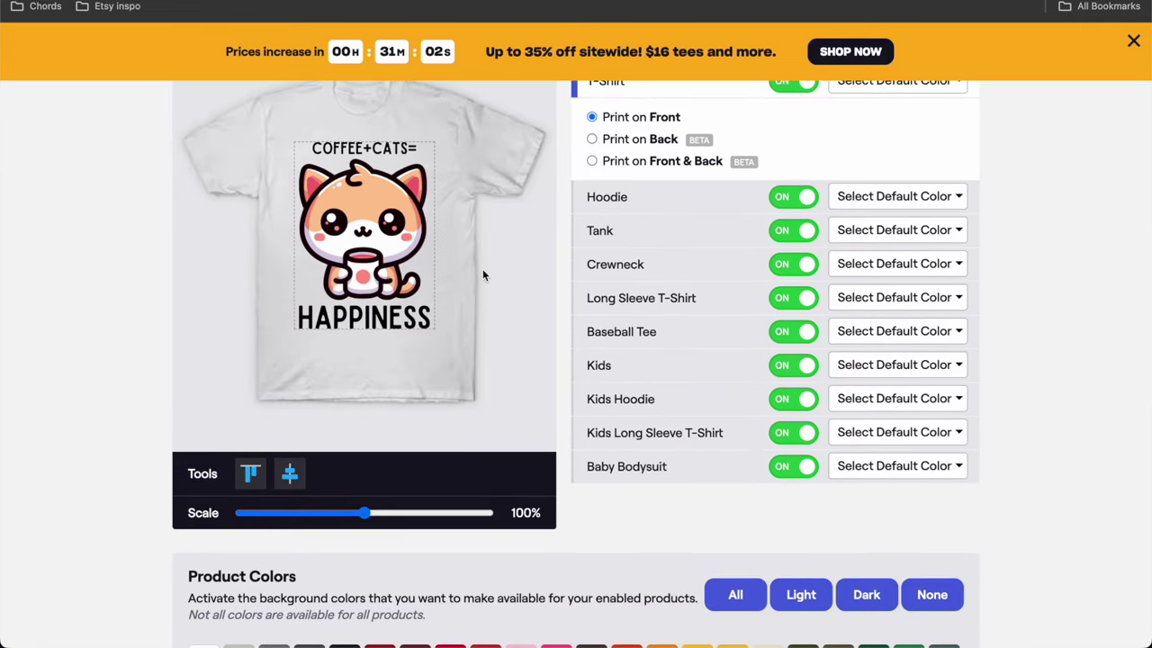
pyautogui.scroll(-4, 684, 396)
pyautogui.click(932, 302)
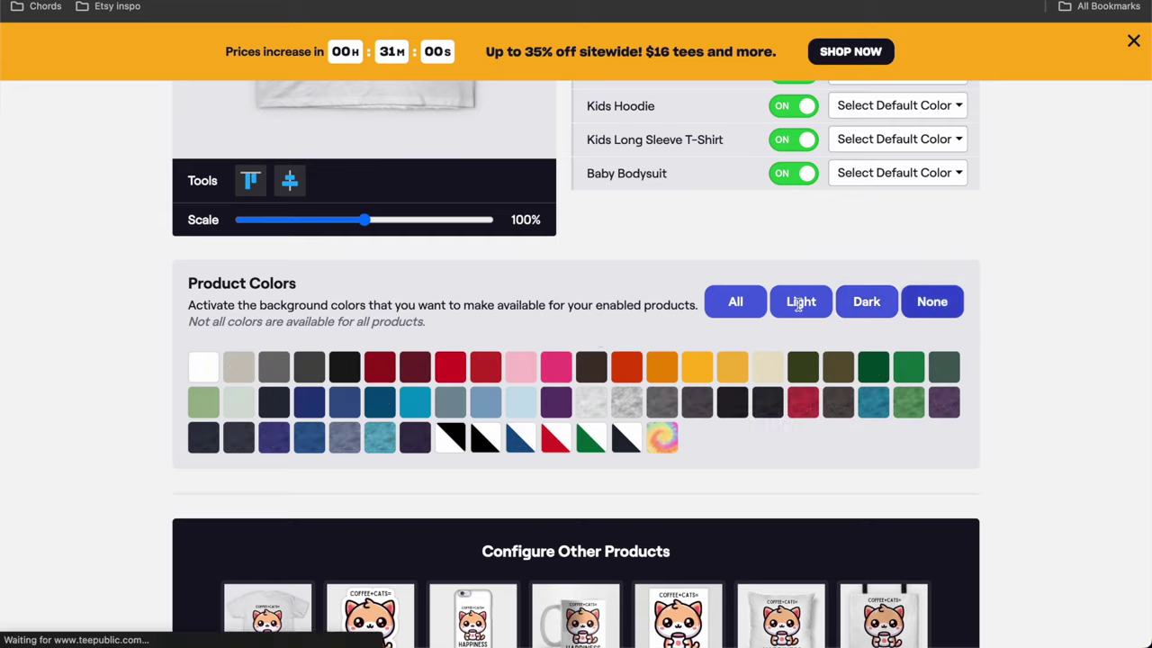
pyautogui.scroll(3, 589, 270)
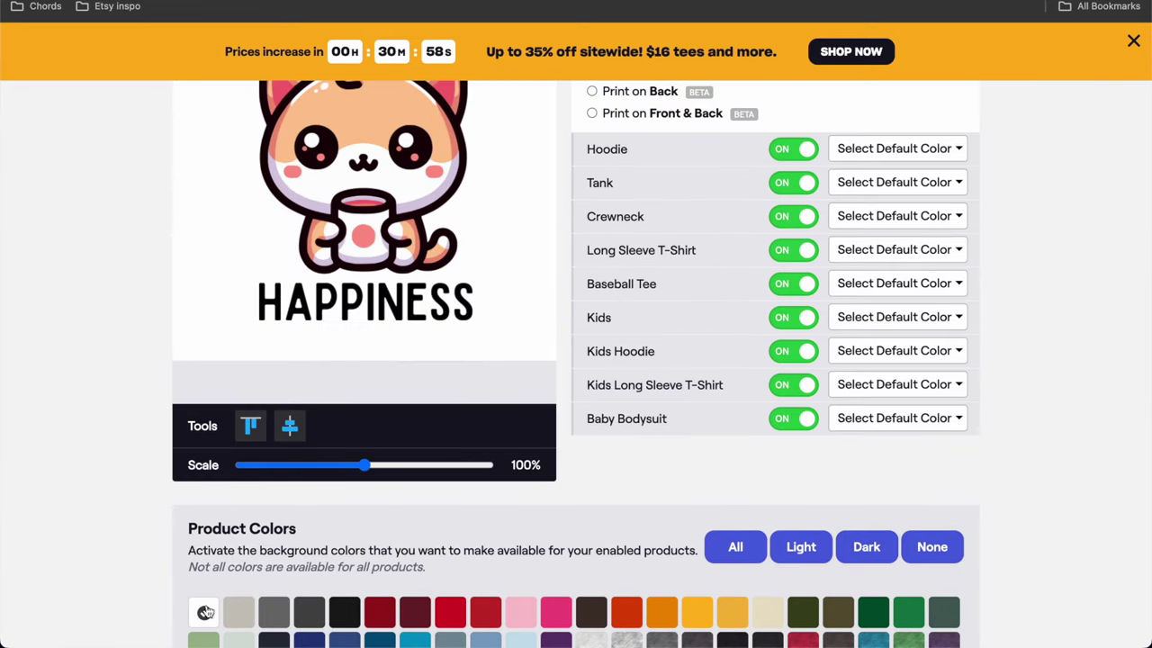
pyautogui.click(205, 612)
# Step: Enable the light product colors: soft pink, yellows, creme, light grey, mint, light blue, pale heather, white two-tones and tie-dye
pyautogui.scroll(-1, 553, 453)
pyautogui.click(520, 540)
pyautogui.click(731, 536)
pyautogui.click(774, 538)
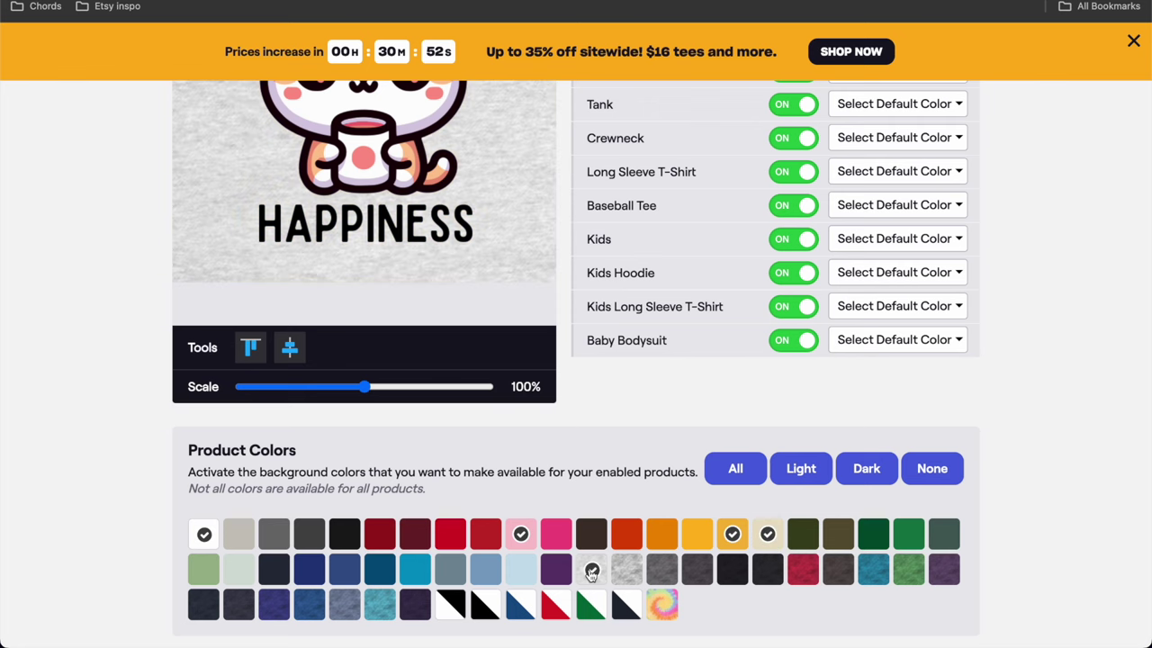
pyautogui.click(238, 569)
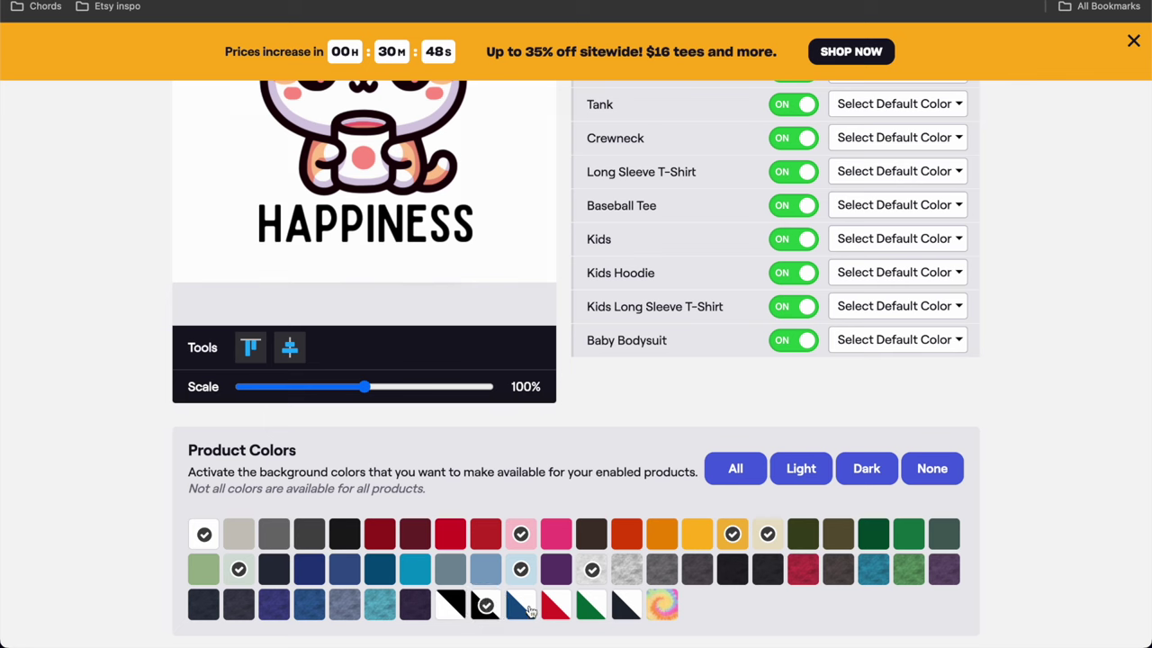
pyautogui.click(662, 608)
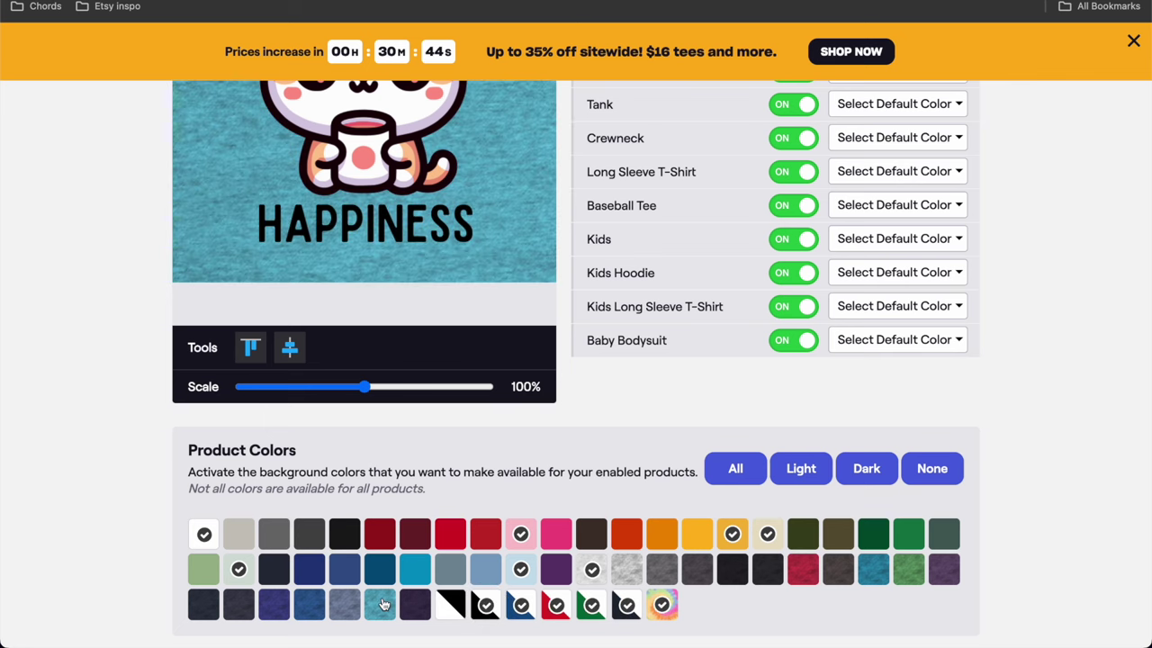
pyautogui.scroll(1, 382, 605)
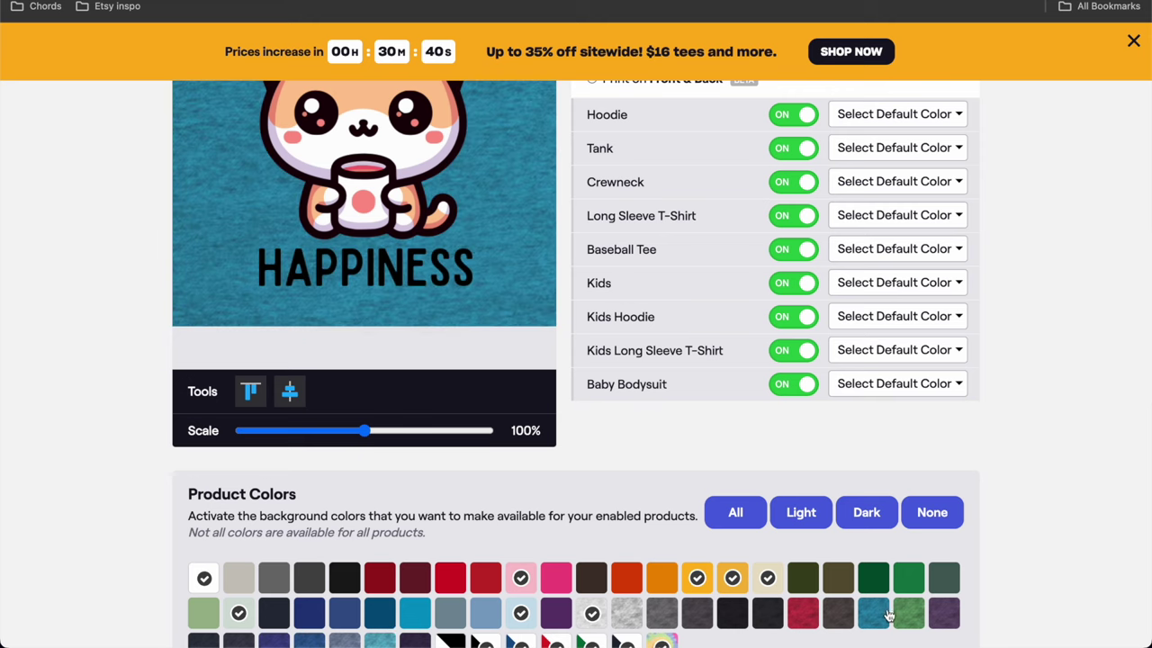
pyautogui.scroll(-2, 781, 601)
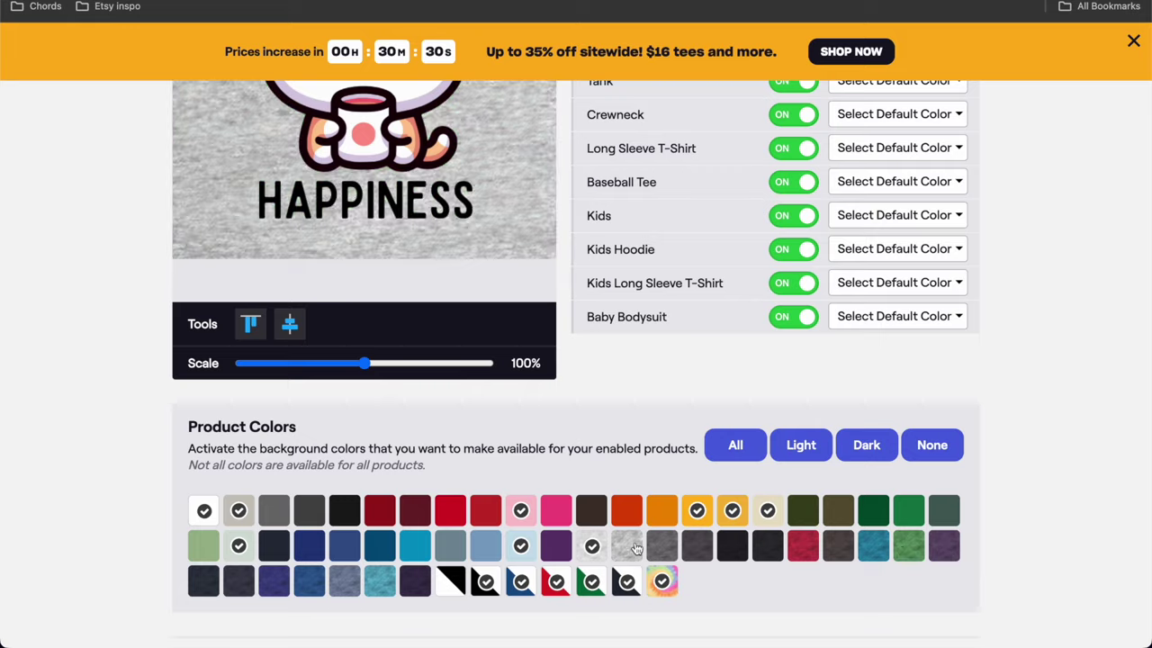
# Step: Set the T-Shirt's default color to White and turn off the Hoodie
pyautogui.scroll(4, 905, 549)
pyautogui.click(916, 207)
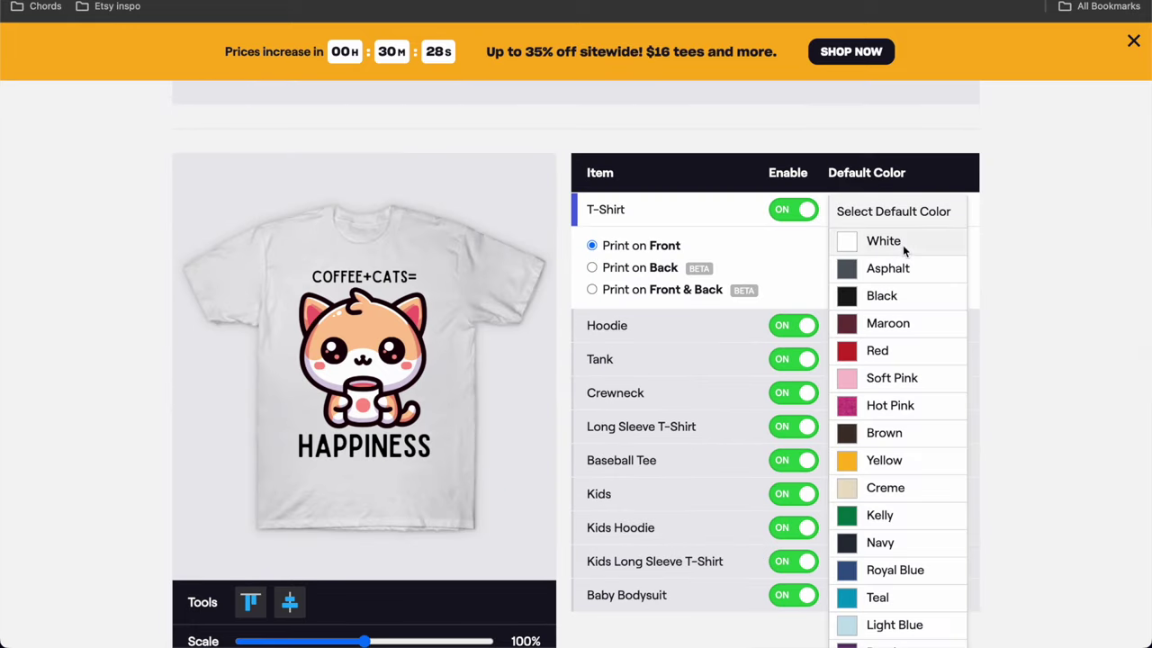
pyautogui.click(898, 241)
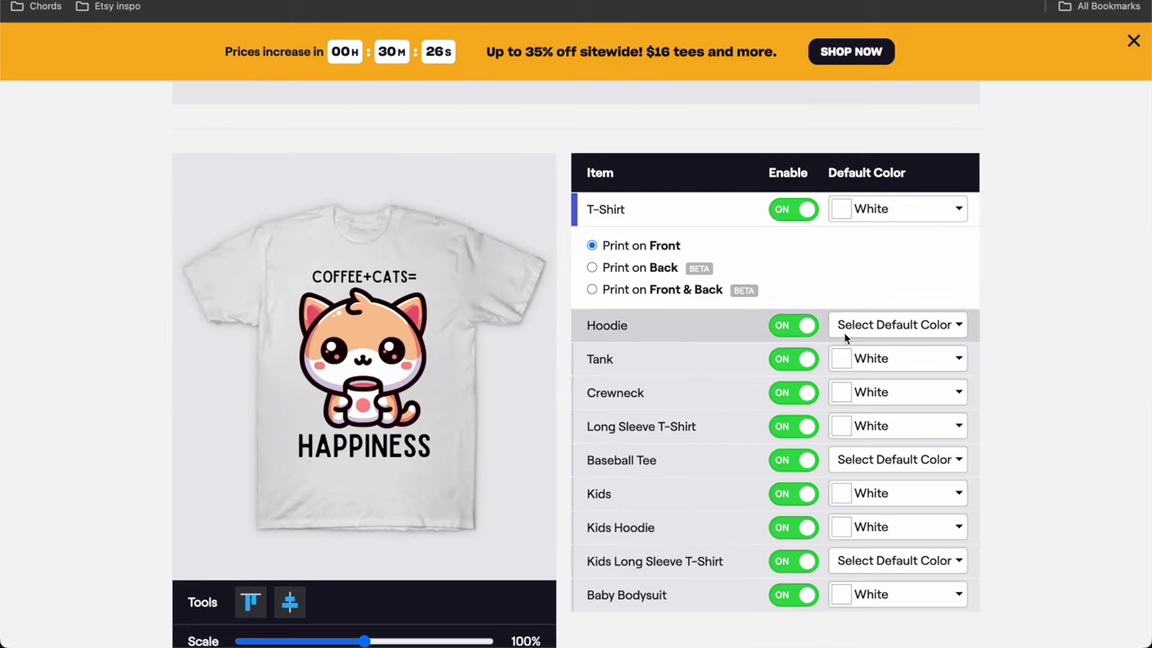
pyautogui.click(790, 327)
pyautogui.click(890, 330)
pyautogui.click(1000, 313)
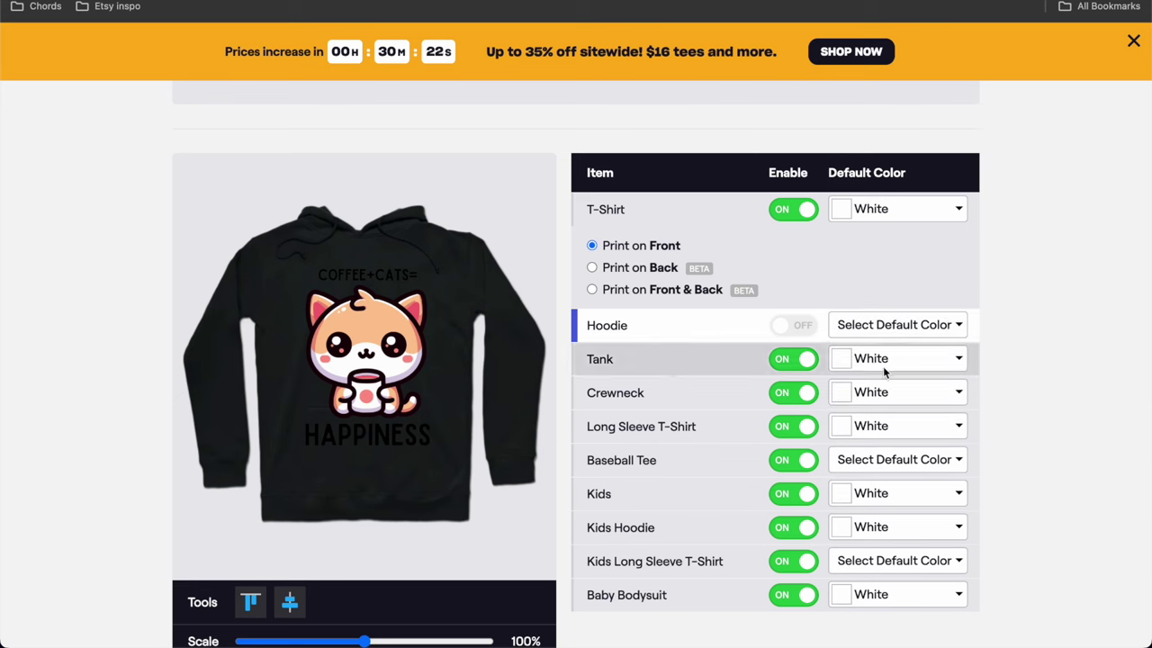
# Step: Set the Baseball Tee's default color to White/Black and turn off the Kids Long Sleeve T-Shirt
pyautogui.click(841, 364)
pyautogui.click(875, 389)
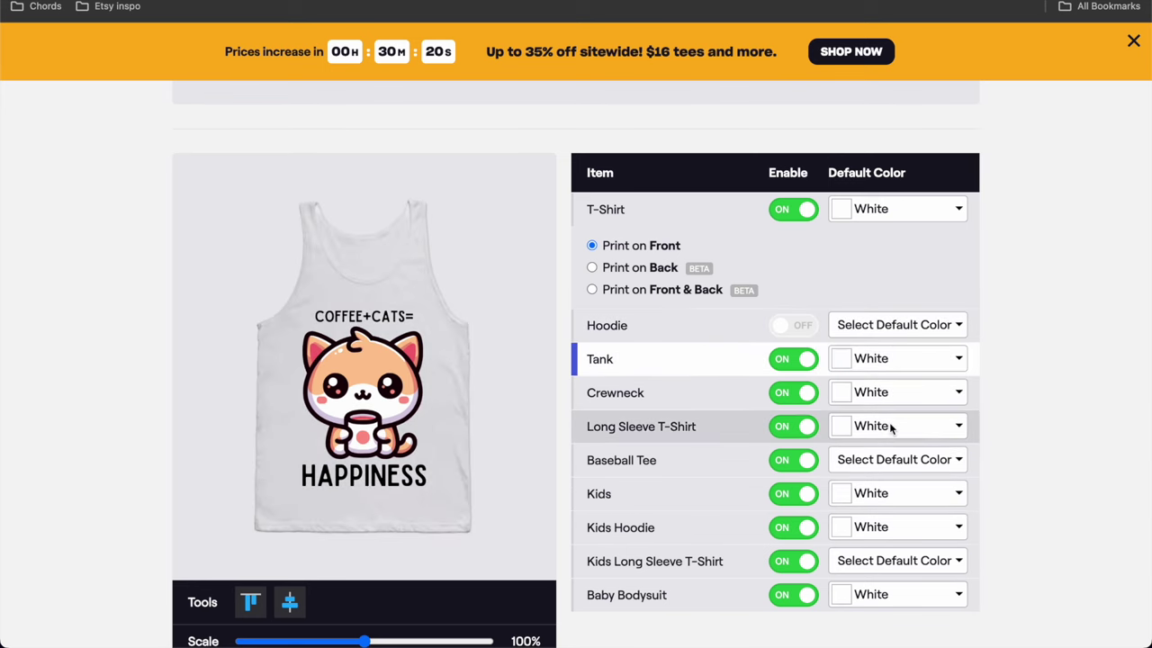
pyautogui.click(888, 461)
pyautogui.click(900, 518)
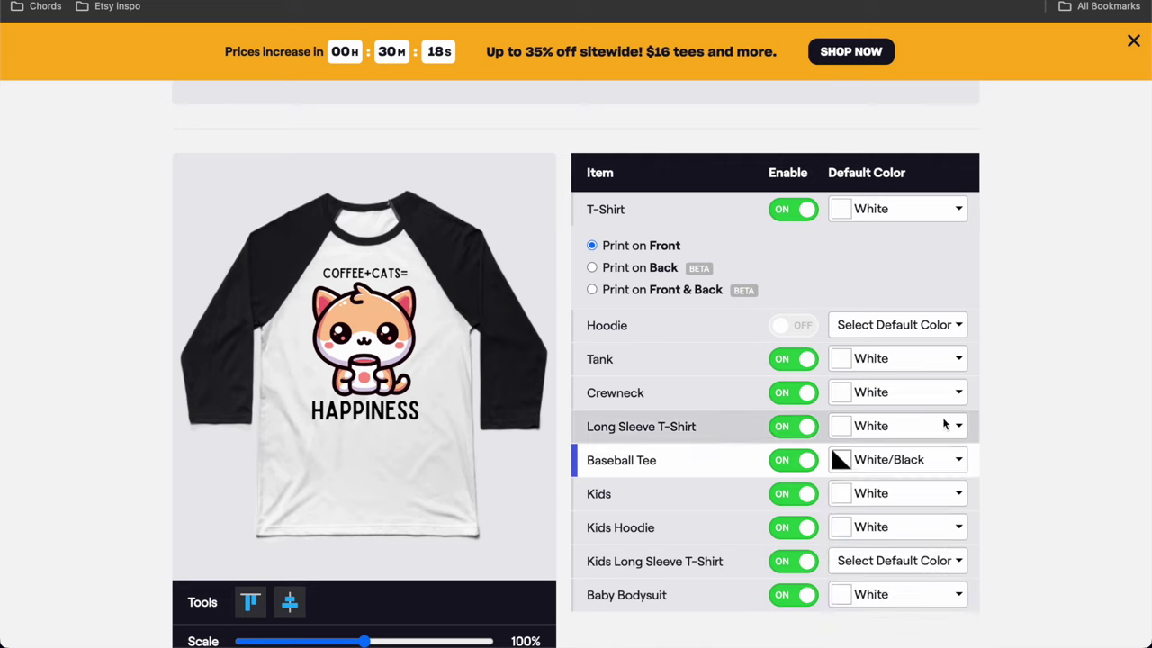
pyautogui.scroll(-2, 952, 411)
pyautogui.click(915, 445)
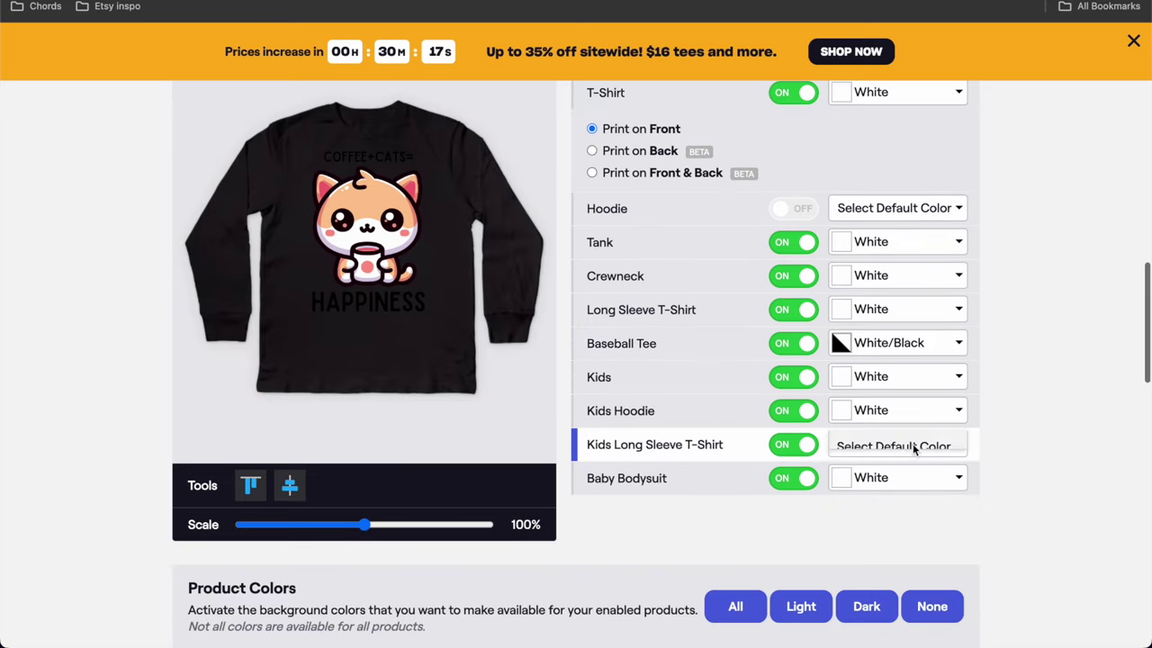
pyautogui.click(800, 450)
# Step: Open the Stickers settings and choose a cut style for the design
pyautogui.scroll(-7, 664, 531)
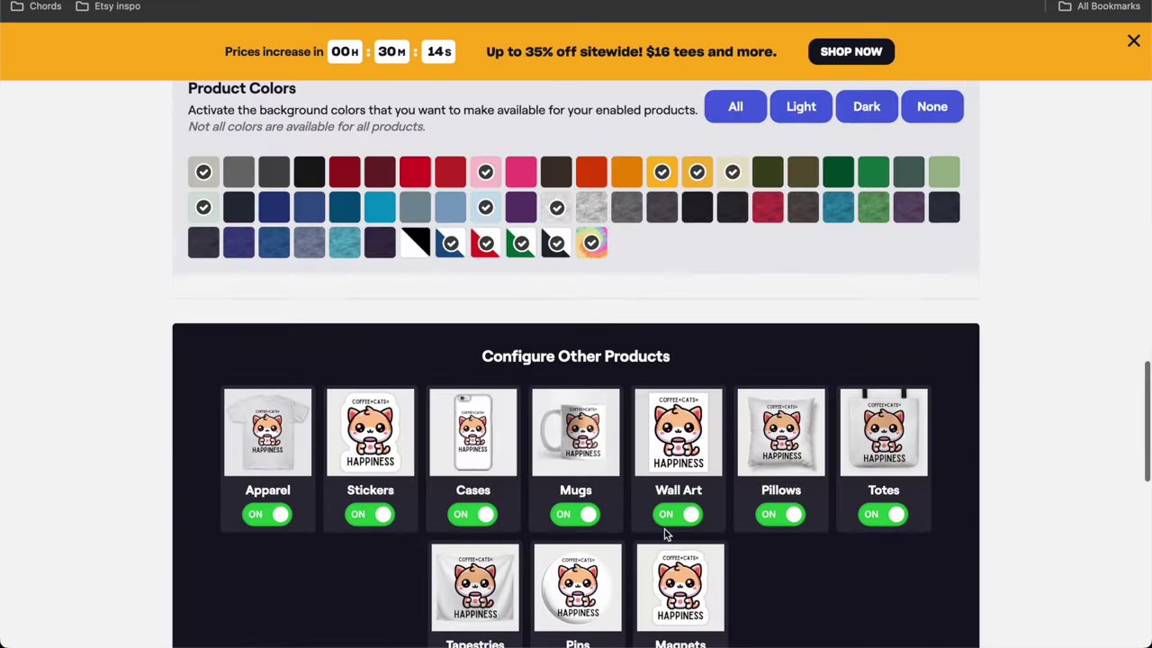
pyautogui.click(387, 354)
pyautogui.click(588, 171)
pyautogui.scroll(-1, 520, 342)
# Step: For Cases, try pink, pale blue and peach backgrounds and settle on light blue #bdd2ff
pyautogui.click(495, 423)
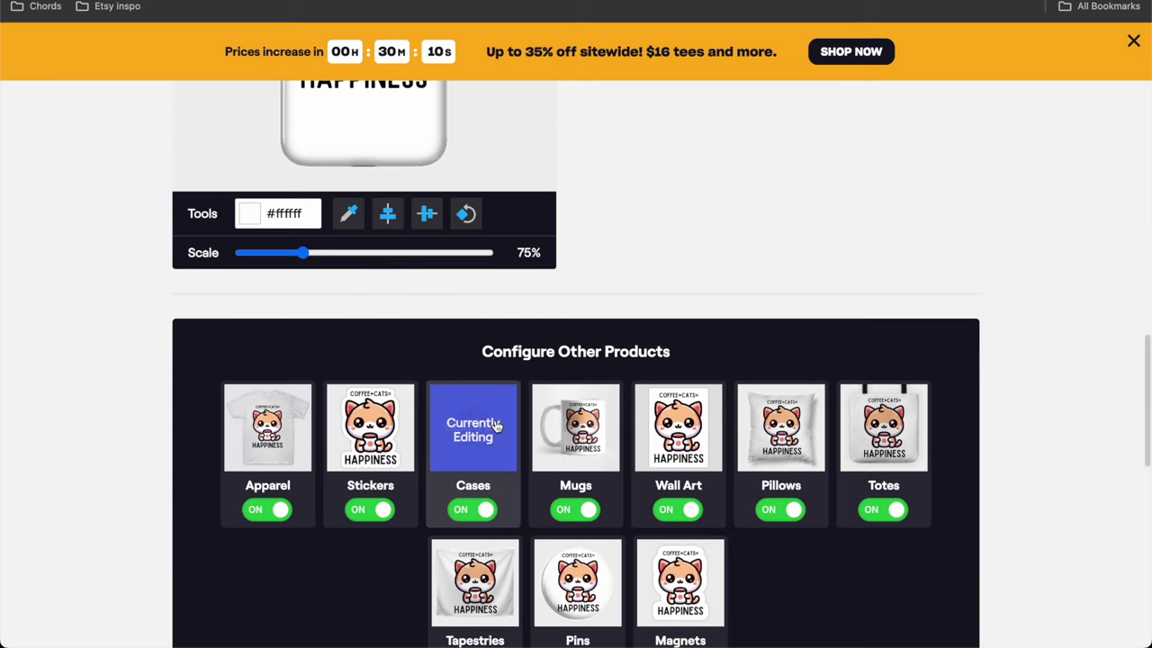
pyautogui.click(292, 555)
pyautogui.click(261, 573)
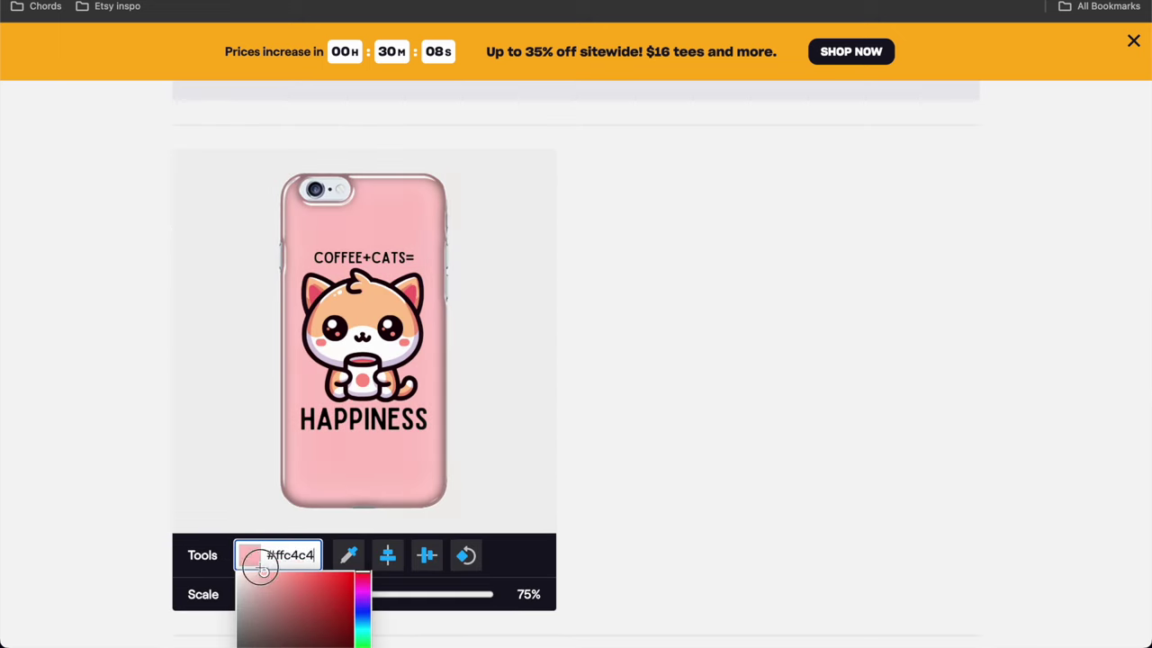
pyautogui.click(363, 619)
pyautogui.scroll(-3, 363, 585)
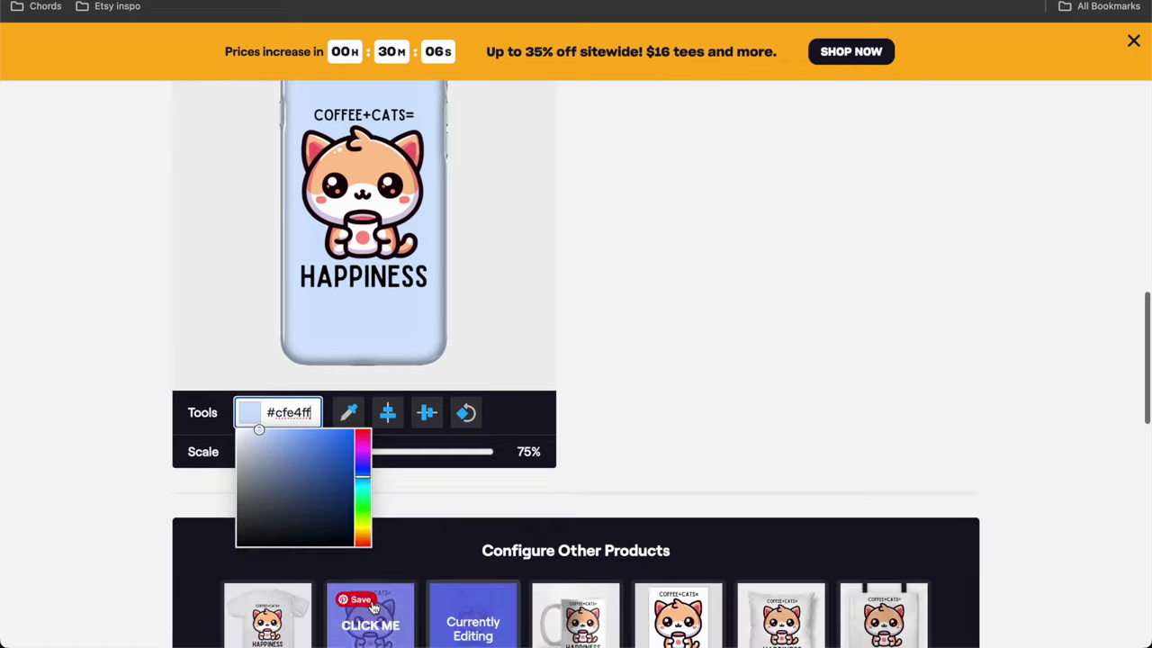
pyautogui.click(363, 538)
pyautogui.moveTo(362, 537); pyautogui.dragTo(364, 540)
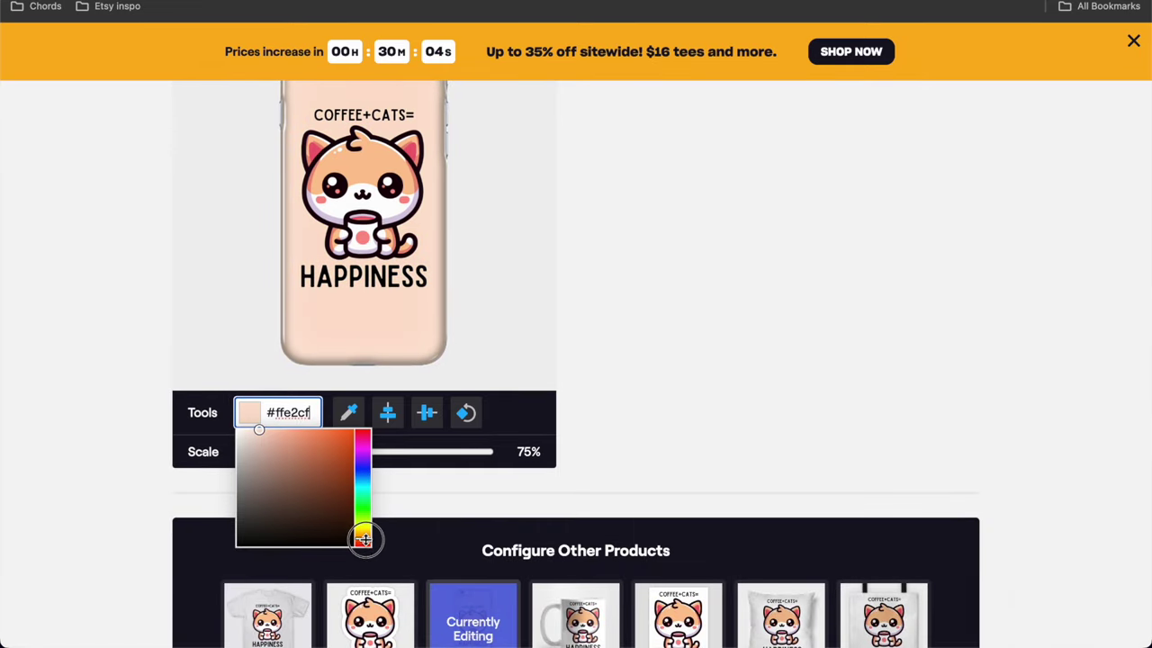
pyautogui.click(299, 432)
pyautogui.moveTo(299, 429); pyautogui.dragTo(290, 429)
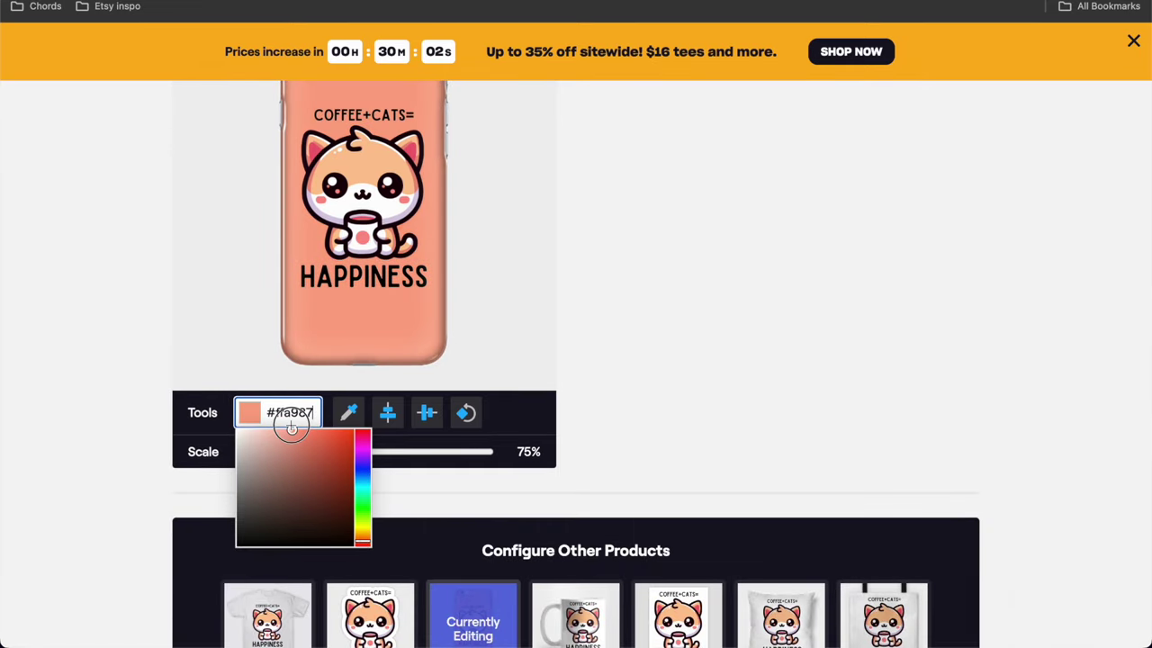
pyautogui.click(364, 448)
pyautogui.moveTo(364, 441); pyautogui.dragTo(364, 439)
pyautogui.click(266, 431)
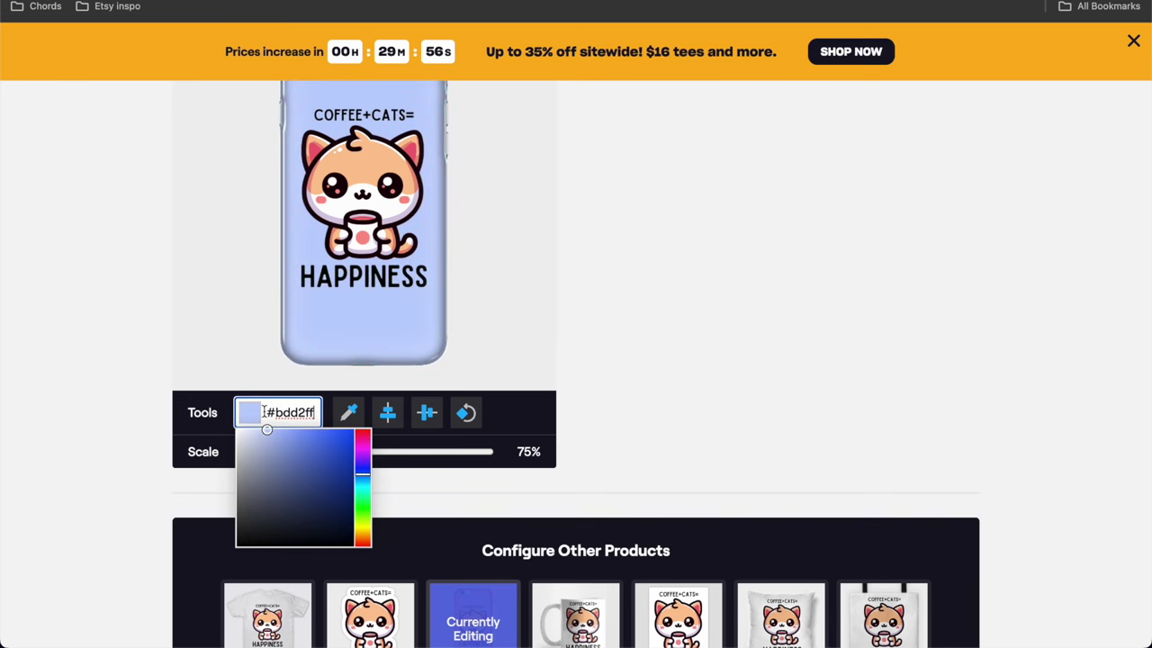
pyautogui.click(649, 348)
# Step: For Mugs, scale the travel mug design to 82% and set its background color to #bdd2ff
pyautogui.scroll(-2, 648, 347)
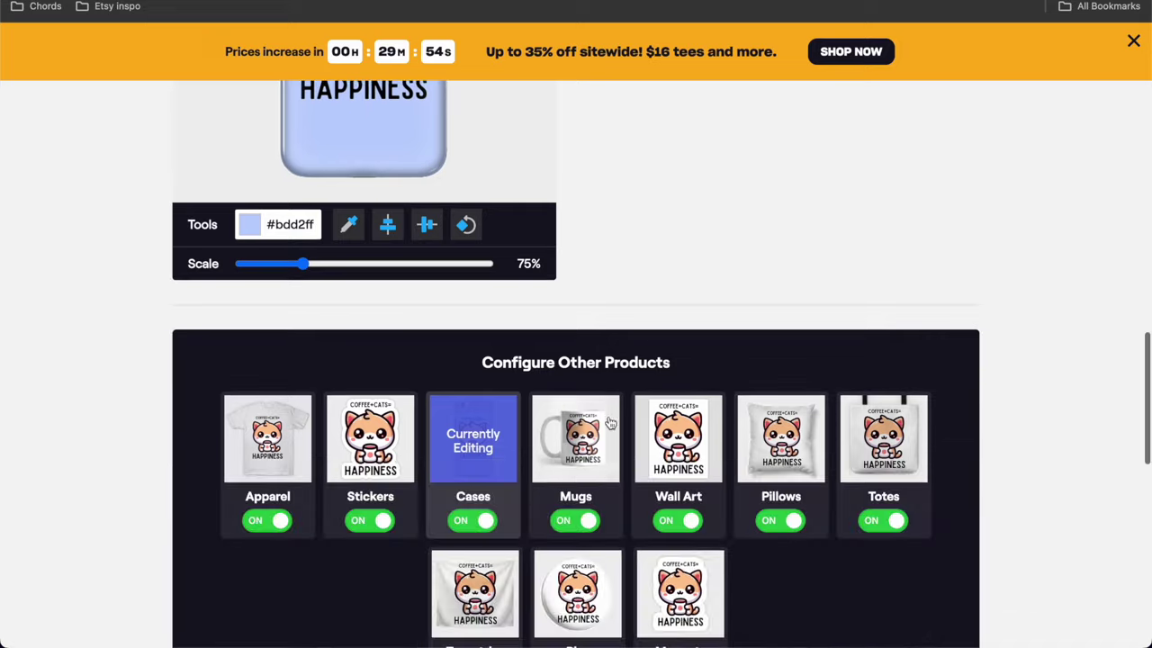
pyautogui.click(568, 437)
pyautogui.scroll(5, 290, 532)
pyautogui.click(289, 530)
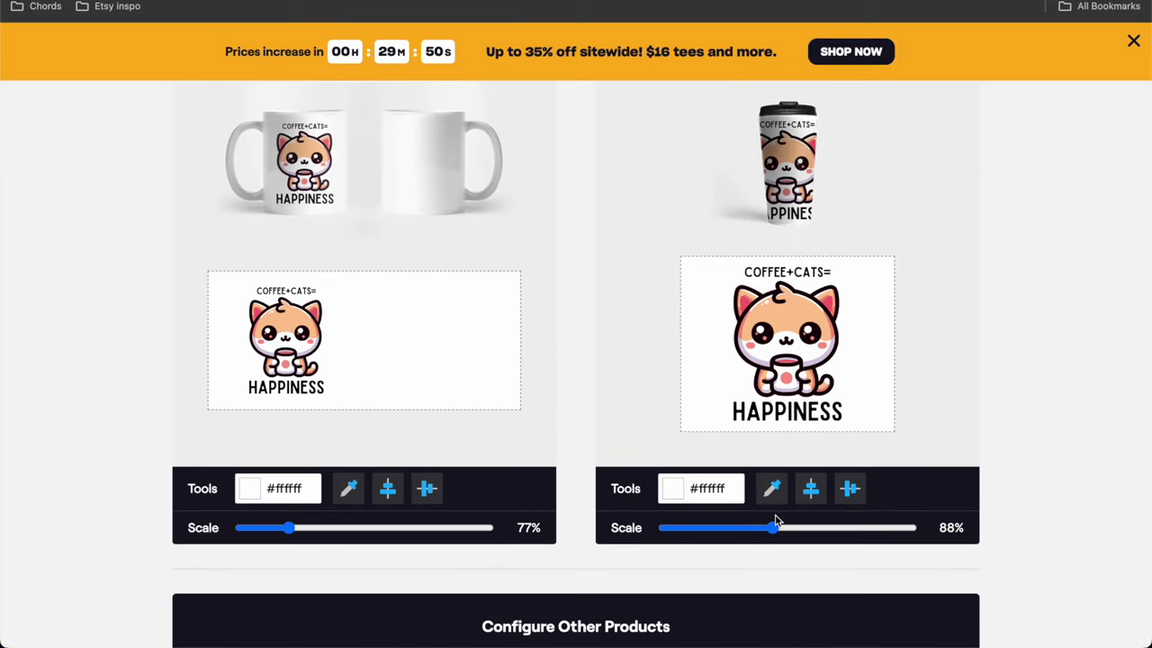
pyautogui.moveTo(772, 527); pyautogui.dragTo(765, 527)
pyautogui.click(672, 488)
pyautogui.click(697, 509)
pyautogui.click(1006, 359)
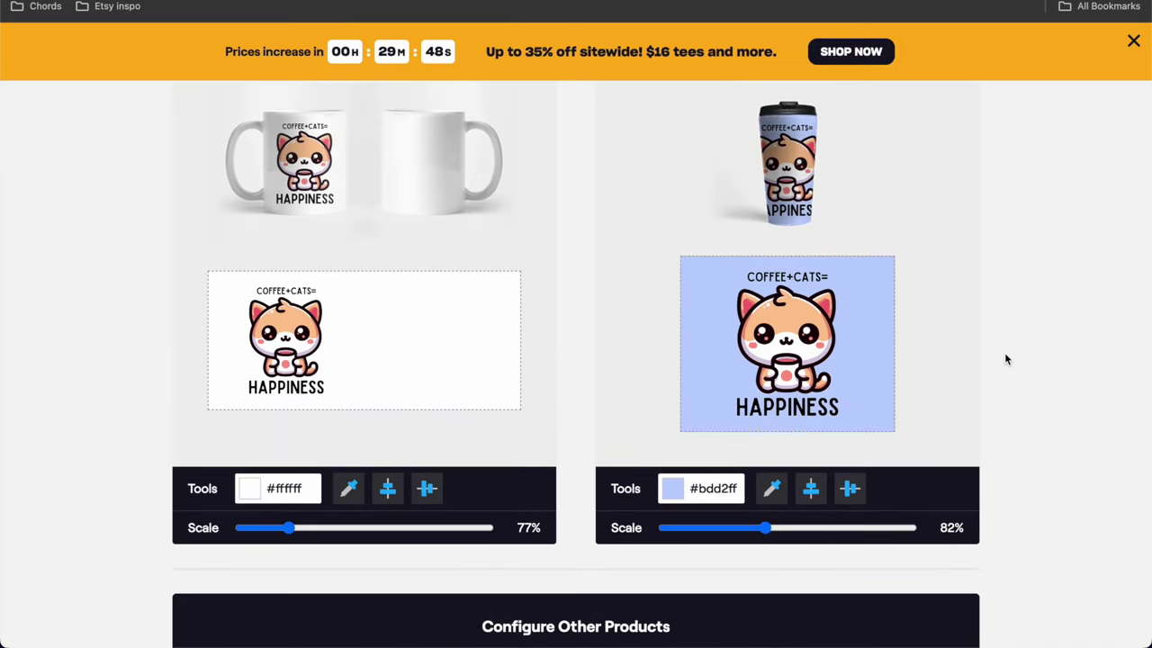
# Step: Set the Wall Art background color to #bdd2ff
pyautogui.scroll(-4, 1006, 359)
pyautogui.click(678, 334)
pyautogui.scroll(4, 350, 469)
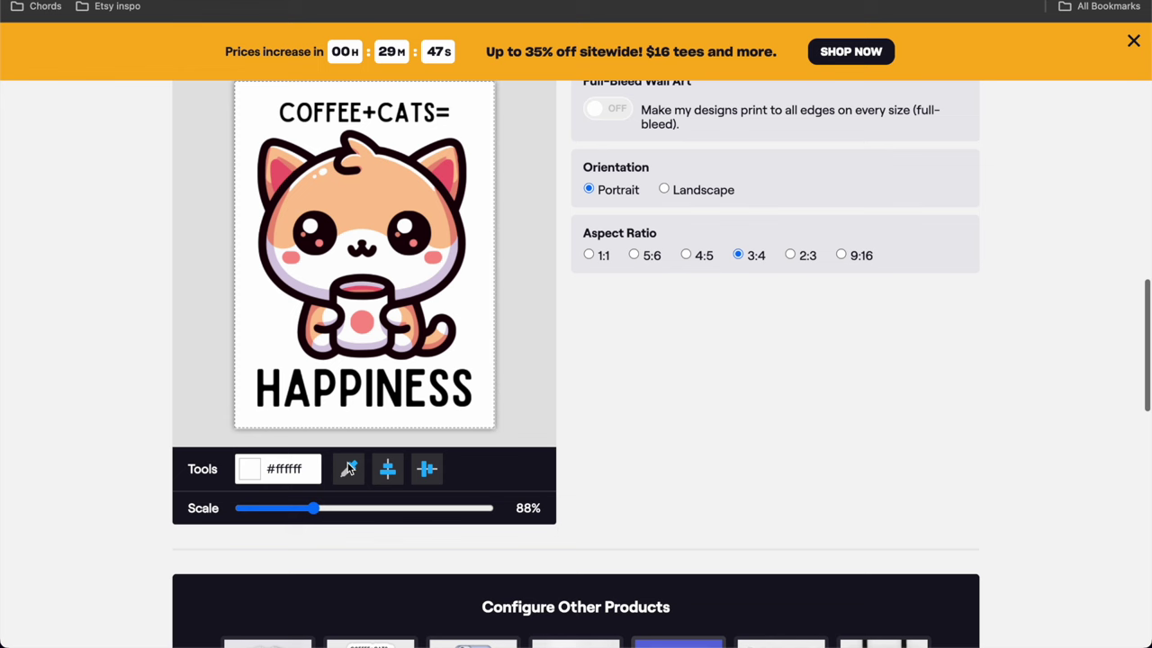
pyautogui.click(299, 467)
pyautogui.hotkey('ctrl', 'a')
pyautogui.write('#bdd2ff')
pyautogui.click(719, 415)
# Step: Set the Pillows background color to #bdd2ff
pyautogui.scroll(-3, 719, 415)
pyautogui.click(780, 441)
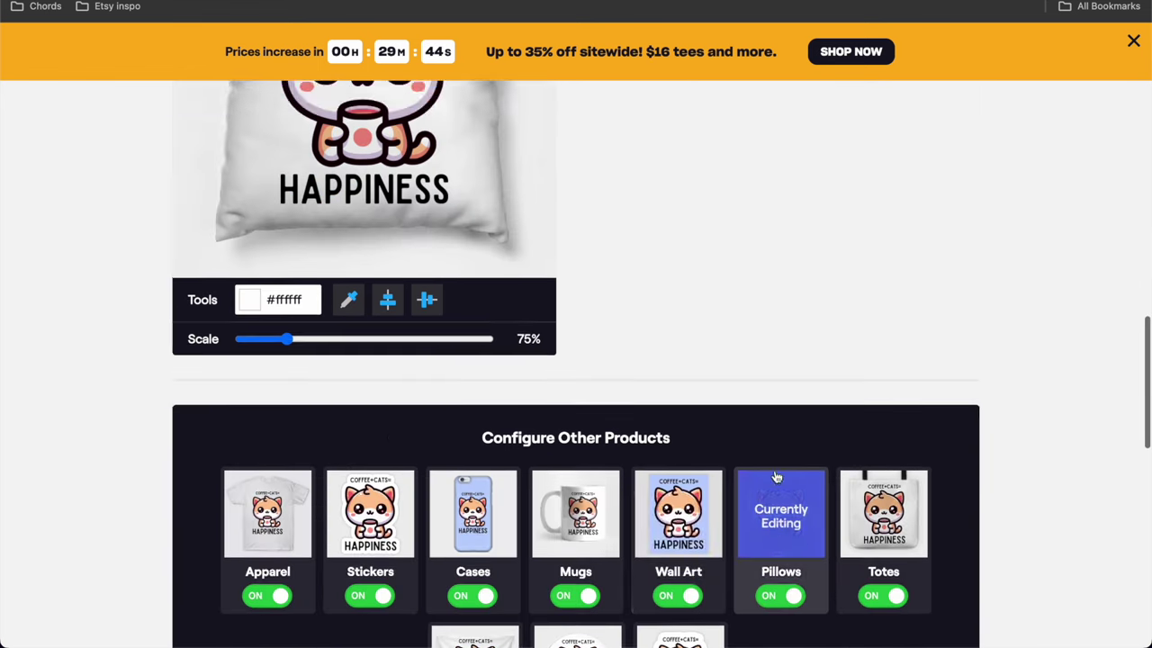
pyautogui.scroll(3, 777, 477)
pyautogui.click(282, 513)
pyautogui.hotkey('ctrl', 'a')
pyautogui.write('#bdd2ff')
pyautogui.click(664, 465)
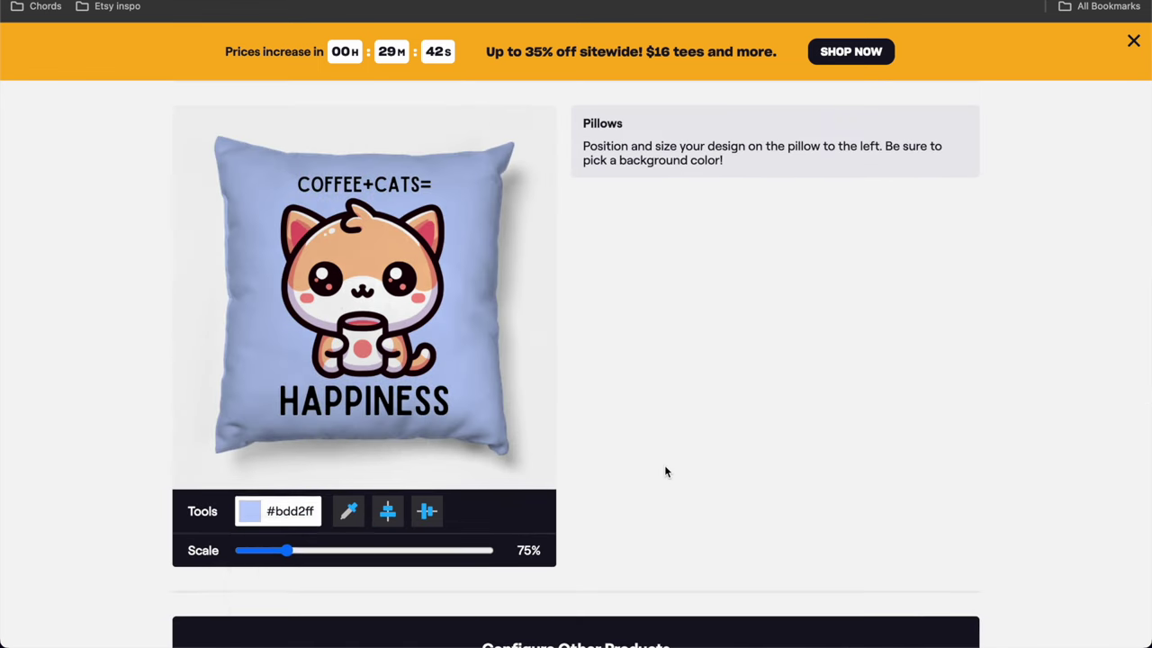
# Step: Give the Totes a mint background by shifting the hue of #bdd2ff to #bdfffb
pyautogui.scroll(-3, 664, 464)
pyautogui.click(879, 475)
pyautogui.scroll(1, 343, 334)
pyautogui.click(300, 261)
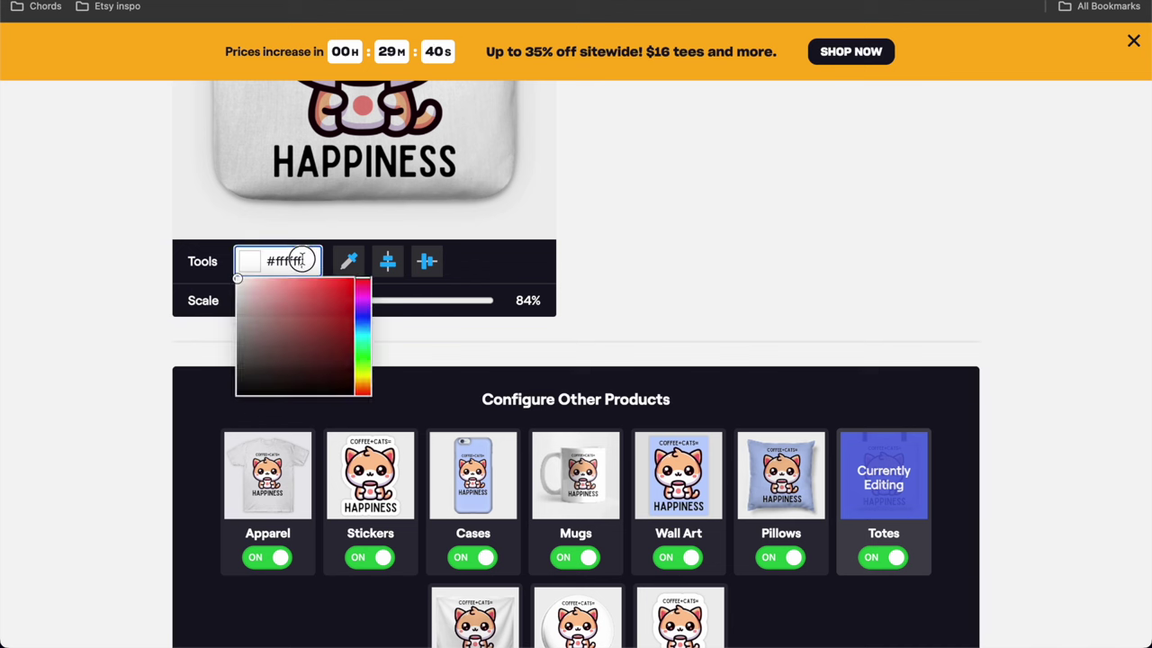
pyautogui.hotkey('ctrl', 'a')
pyautogui.write('#bdd2ff')
pyautogui.moveTo(363, 325); pyautogui.dragTo(365, 339)
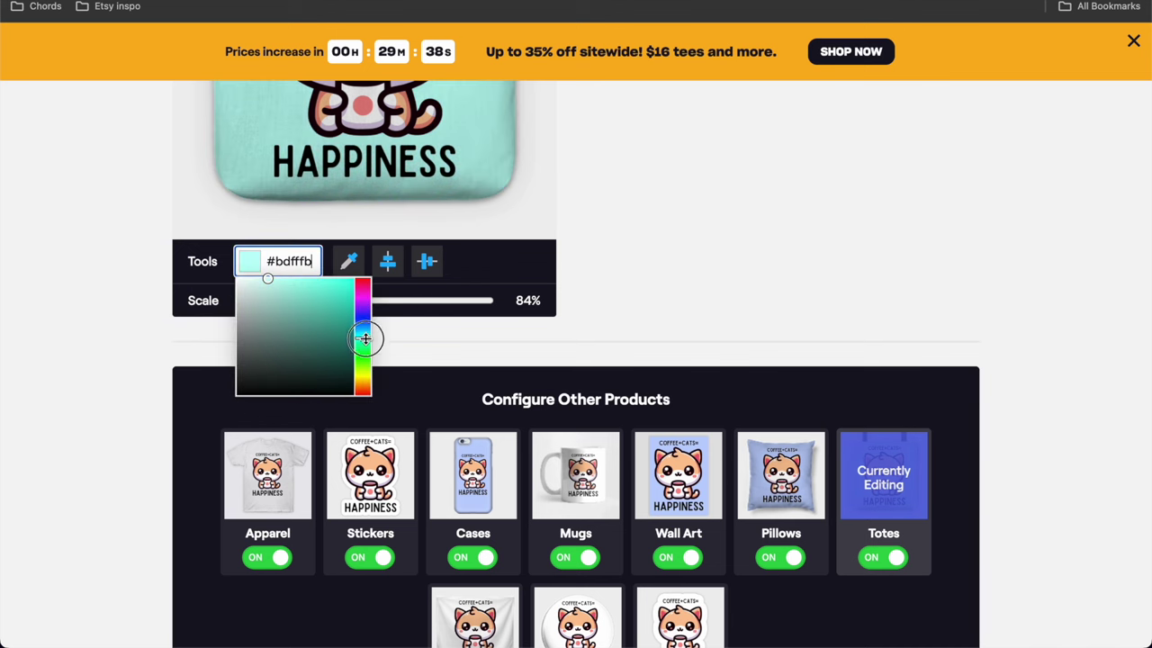
# Step: Open the Tapestries settings and change the orientation to Portrait
pyautogui.scroll(-2, 493, 560)
pyautogui.click(476, 491)
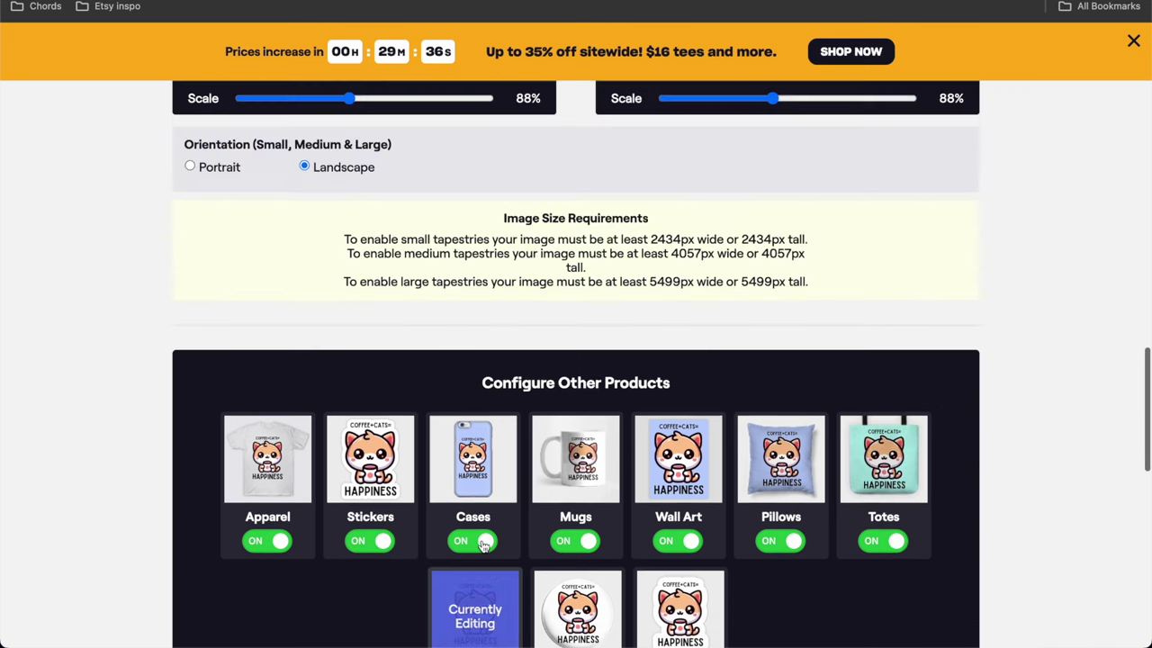
pyautogui.scroll(1, 264, 354)
pyautogui.click(256, 353)
pyautogui.scroll(3, 261, 360)
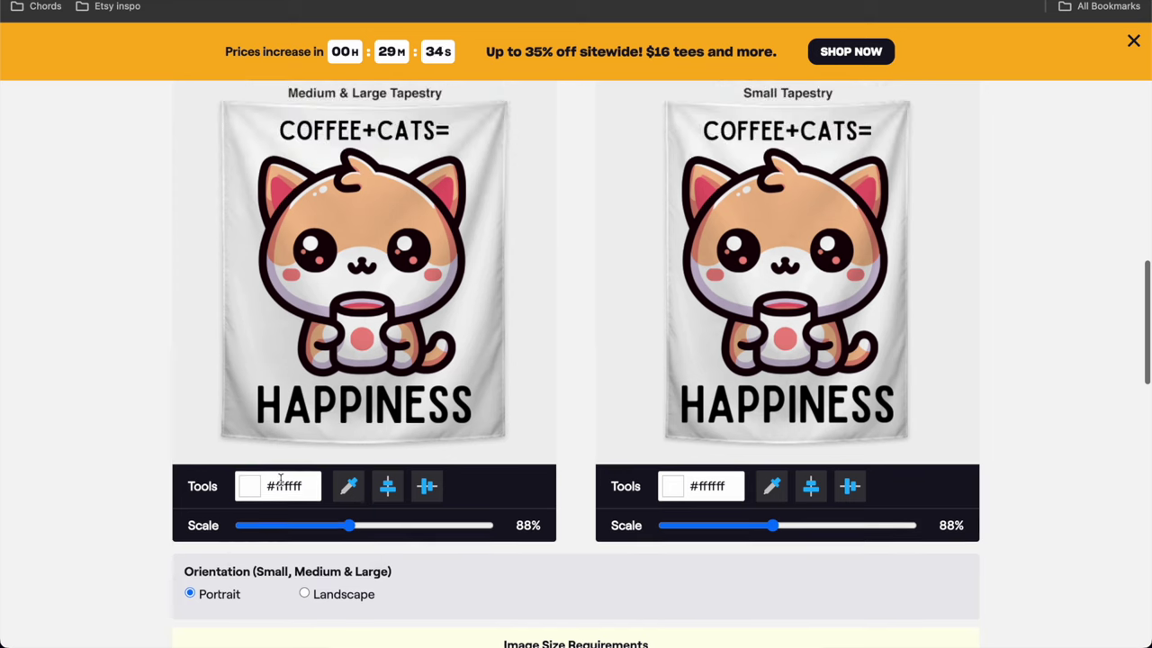
# Step: Set the background color of both the medium/large and the small tapestry to #bdd2ff
pyautogui.click(284, 486)
pyautogui.hotkey('ctrl', 'a')
pyautogui.write('#bdd2ff')
pyautogui.click(725, 486)
pyautogui.hotkey('ctrl', 'a')
pyautogui.write('#bdd2ff')
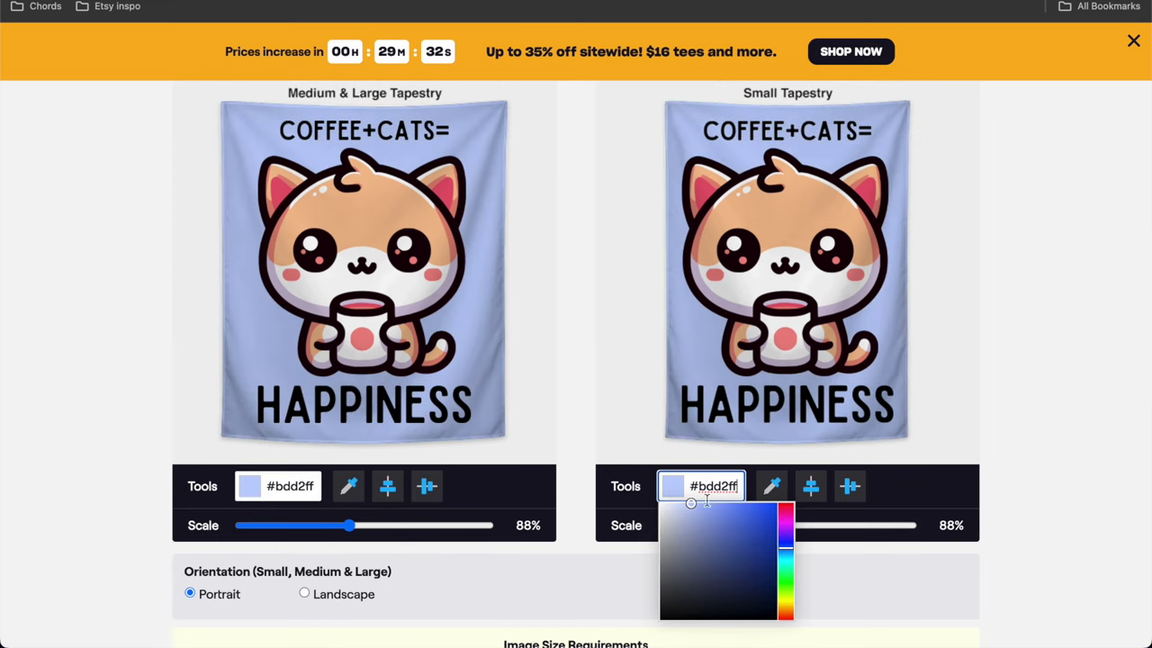
pyautogui.click(1033, 241)
# Step: Turn off Pins and choose a cut style in the Magnets settings
pyautogui.scroll(-5, 1033, 241)
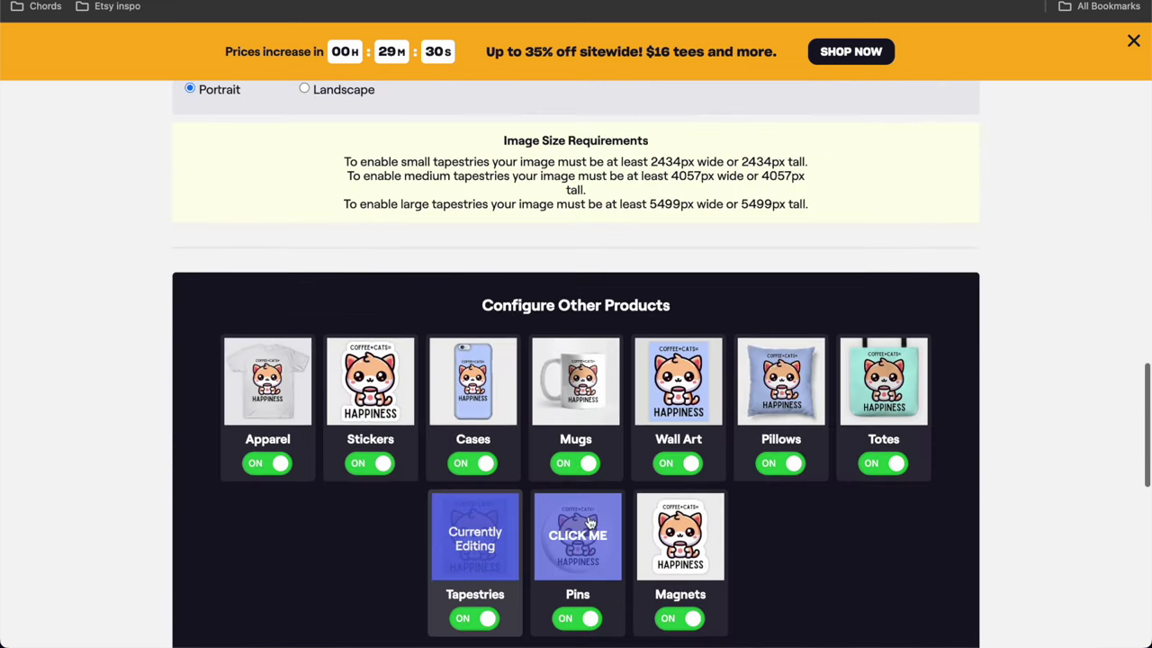
pyautogui.click(577, 618)
pyautogui.click(680, 536)
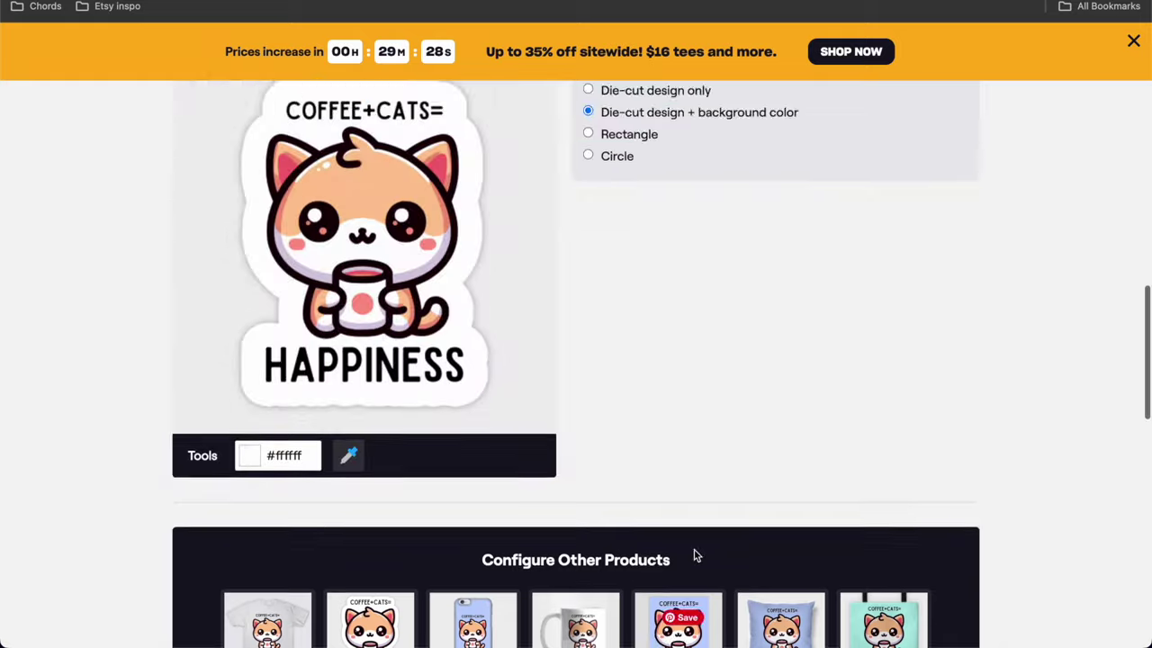
pyautogui.click(587, 285)
# Step: Agree to the Terms and Conditions and publish the design
pyautogui.scroll(-10, 497, 397)
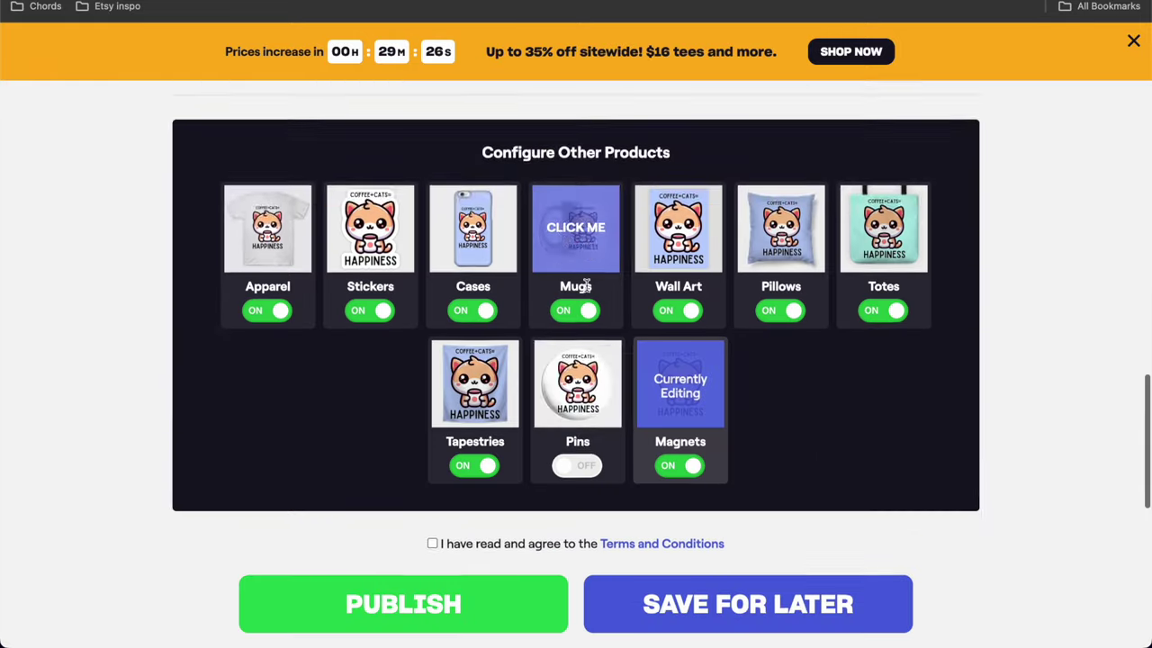
pyautogui.click(455, 424)
pyautogui.click(463, 487)
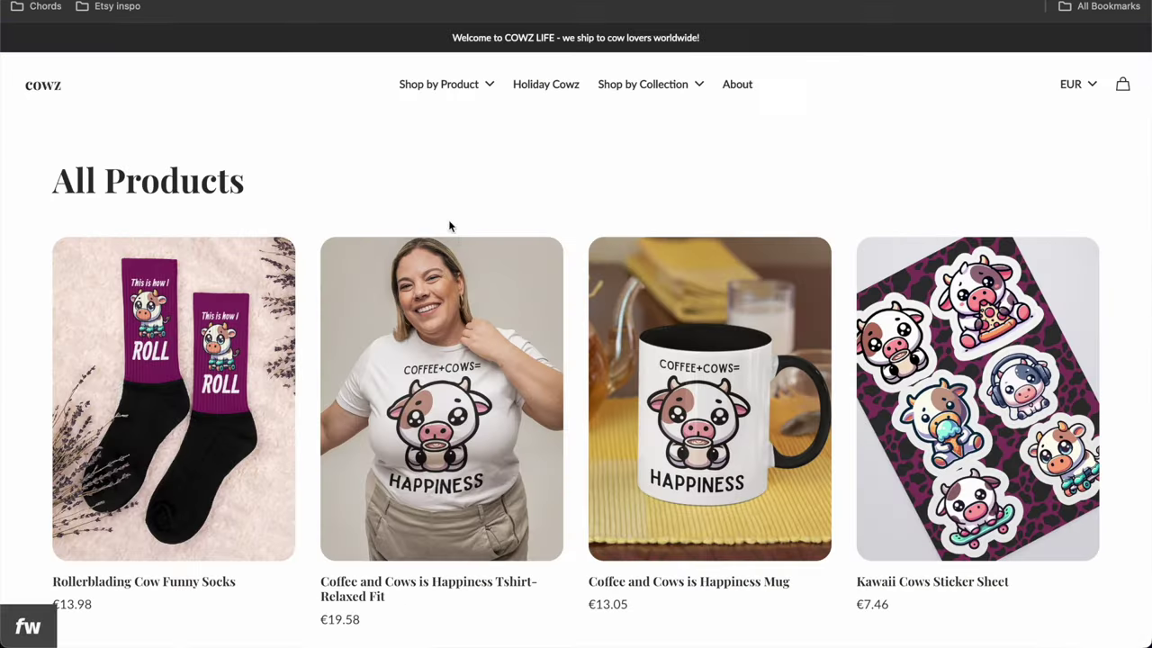
# Step: Switch to the COWZ storefront and look over its All Products page
pyautogui.scroll(-5, 450, 225)
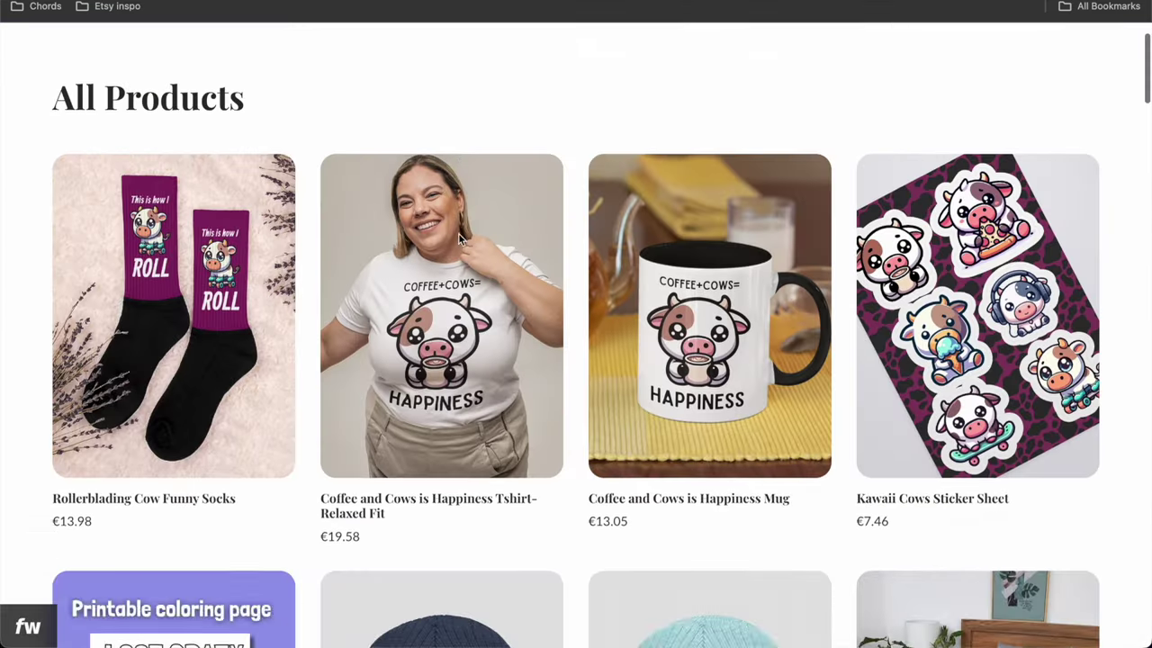
pyautogui.scroll(5, 459, 240)
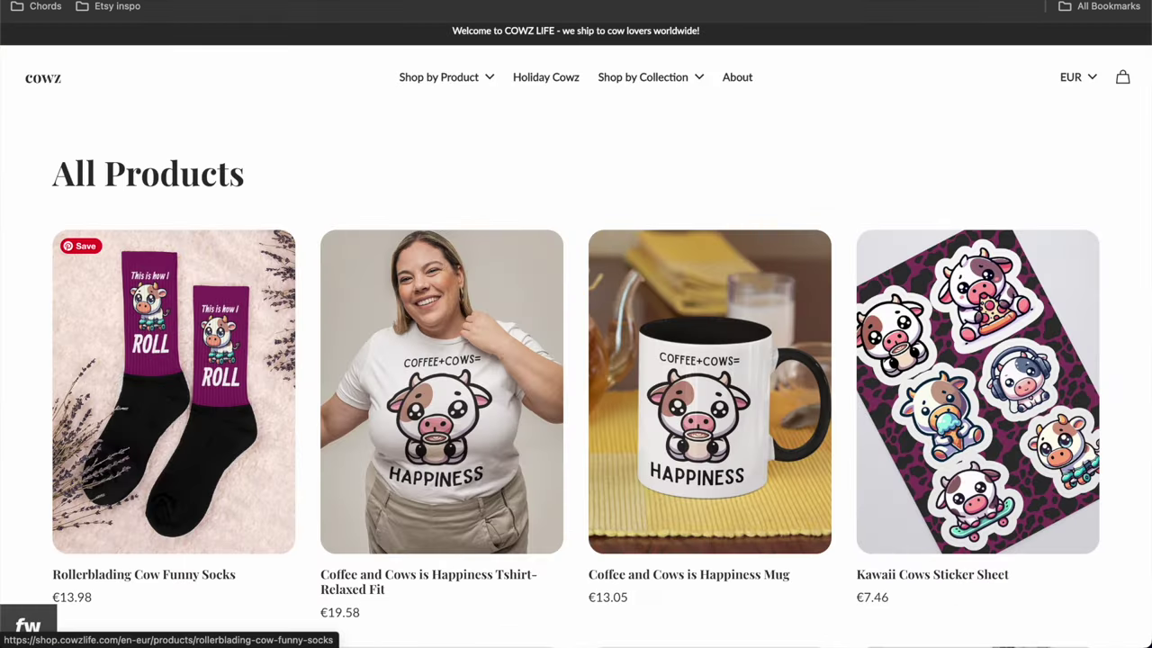
# Step: Save the lavender photo of the Rollerblading Cow Funny Socks to the Cow Socks section of the Cow Lovers Apparel Pinterest board
pyautogui.click(216, 261)
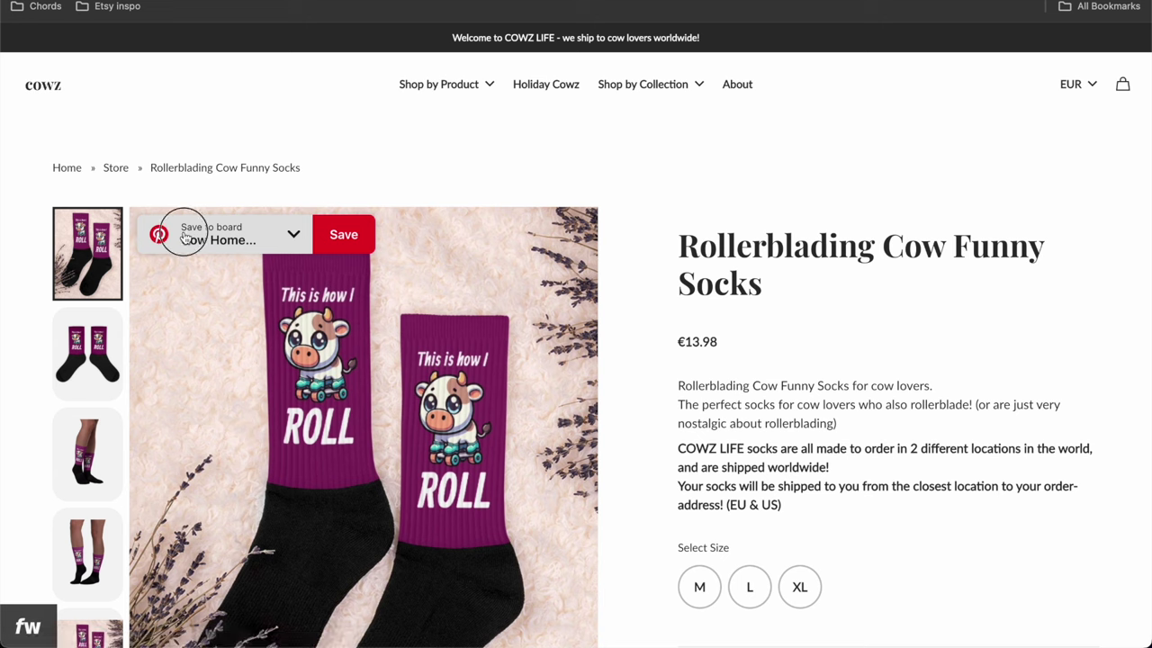
pyautogui.click(158, 222)
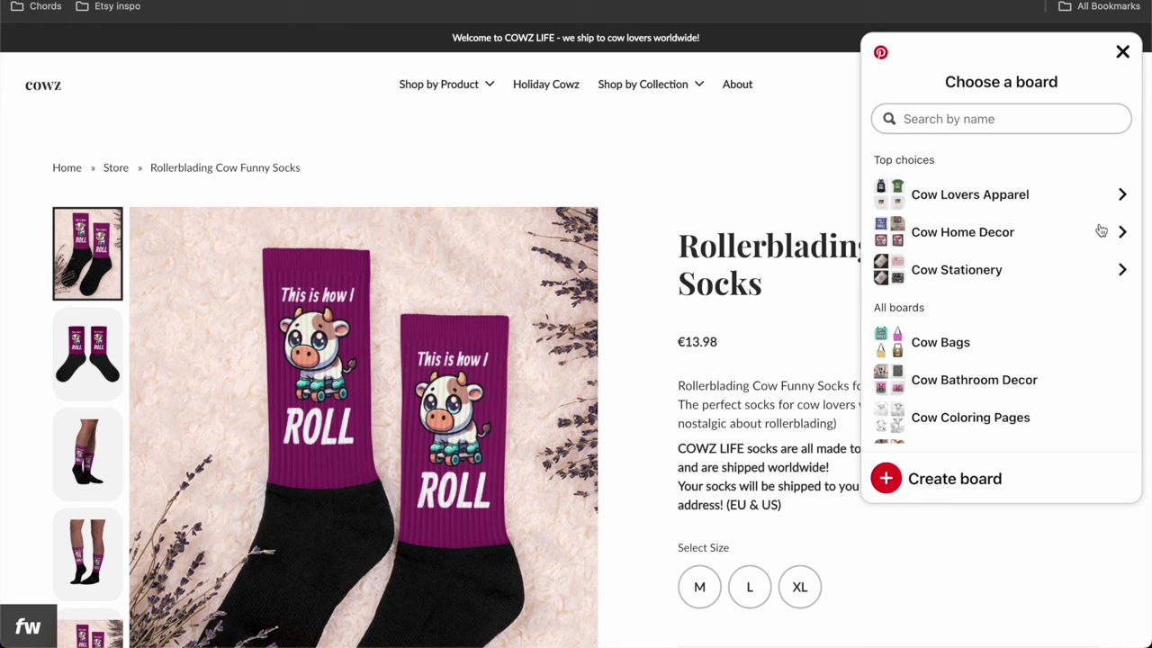
pyautogui.click(1121, 196)
pyautogui.scroll(-3, 1080, 206)
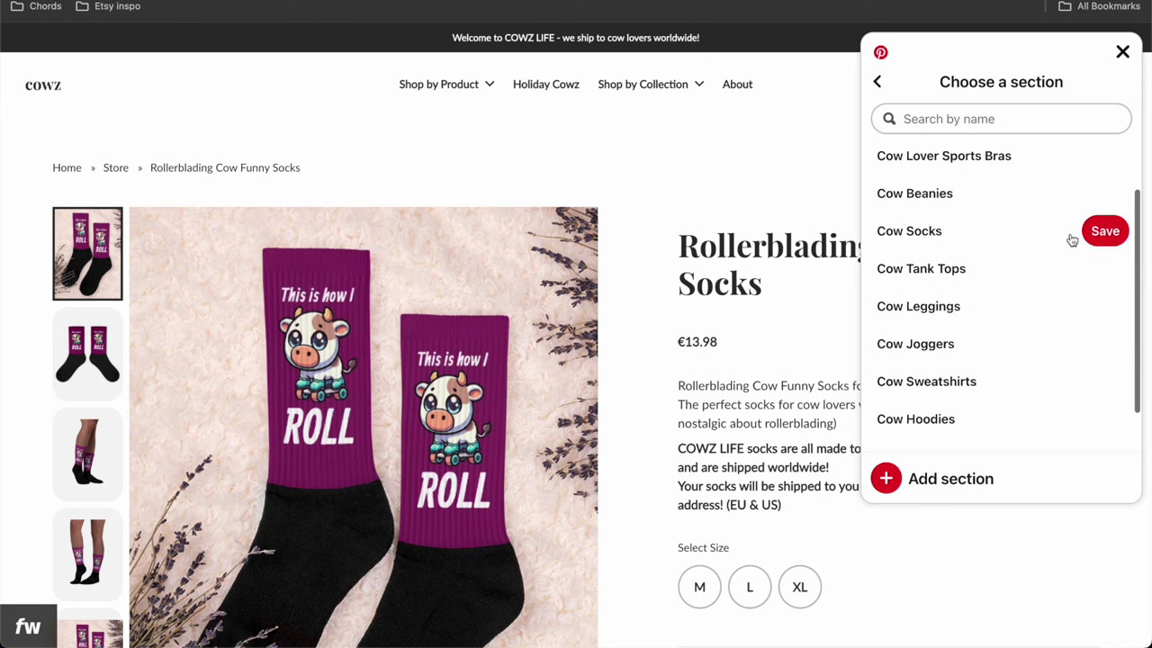
pyautogui.click(1105, 233)
# Step: Save the socks photo showing two people's legs against a tiled wall to the Cow Socks section of Cow Lovers Apparel
pyautogui.scroll(-5, 68, 426)
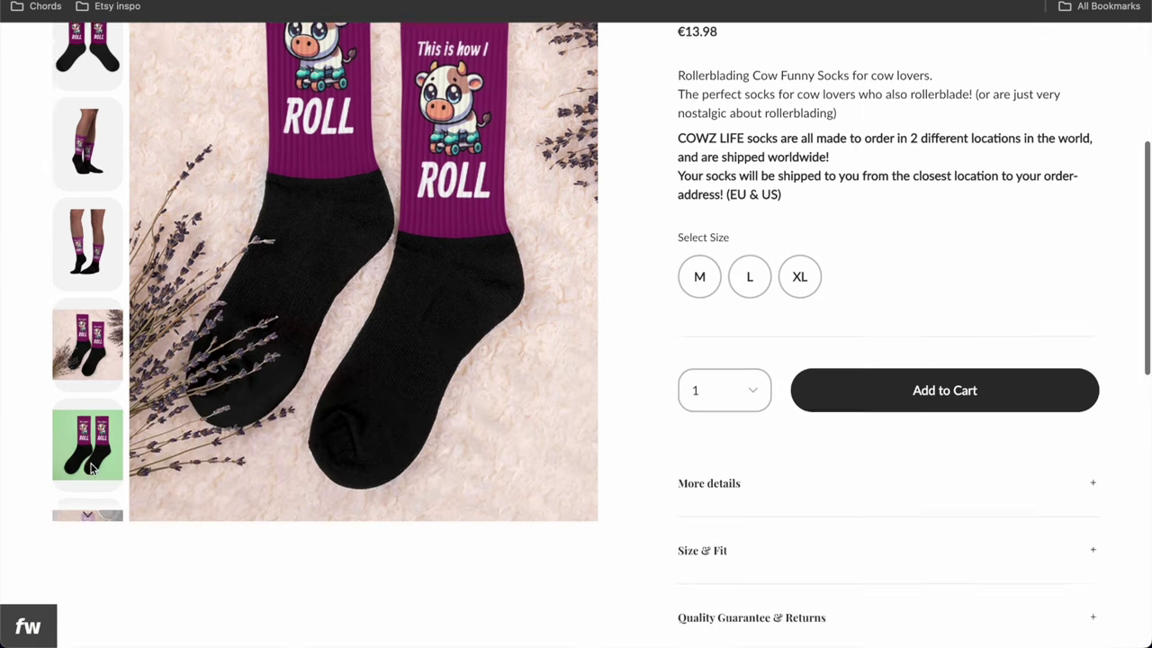
pyautogui.scroll(-2, 94, 405)
pyautogui.click(93, 370)
pyautogui.scroll(-2, 94, 351)
pyautogui.click(87, 288)
pyautogui.scroll(4, 93, 296)
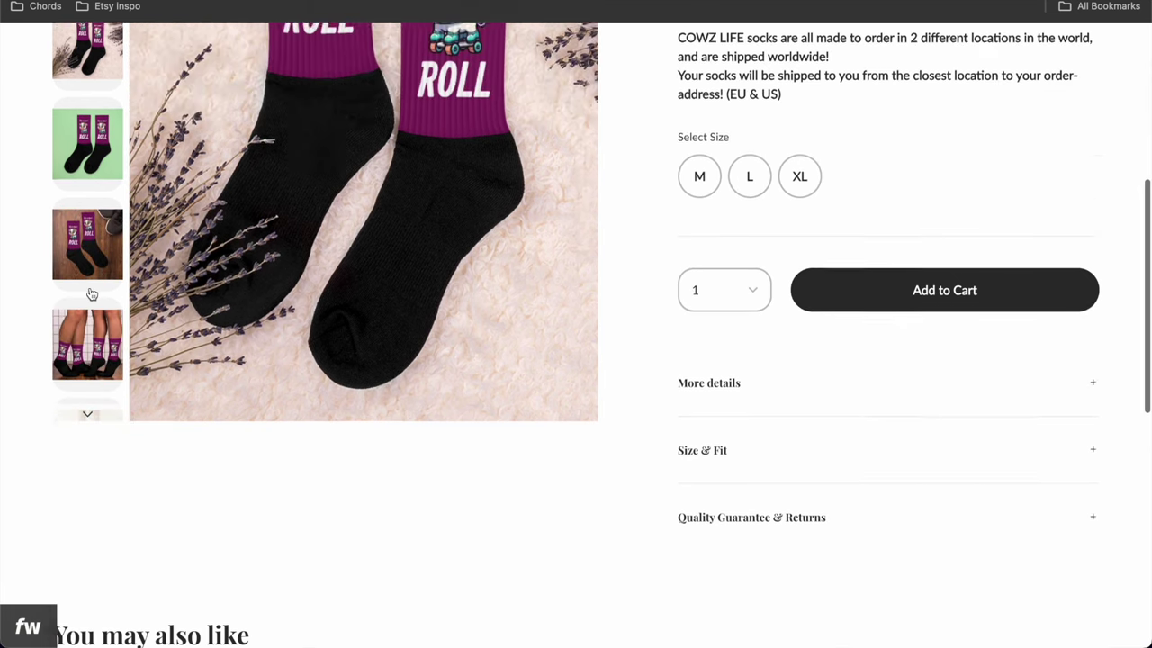
pyautogui.click(86, 496)
pyautogui.scroll(3, 86, 496)
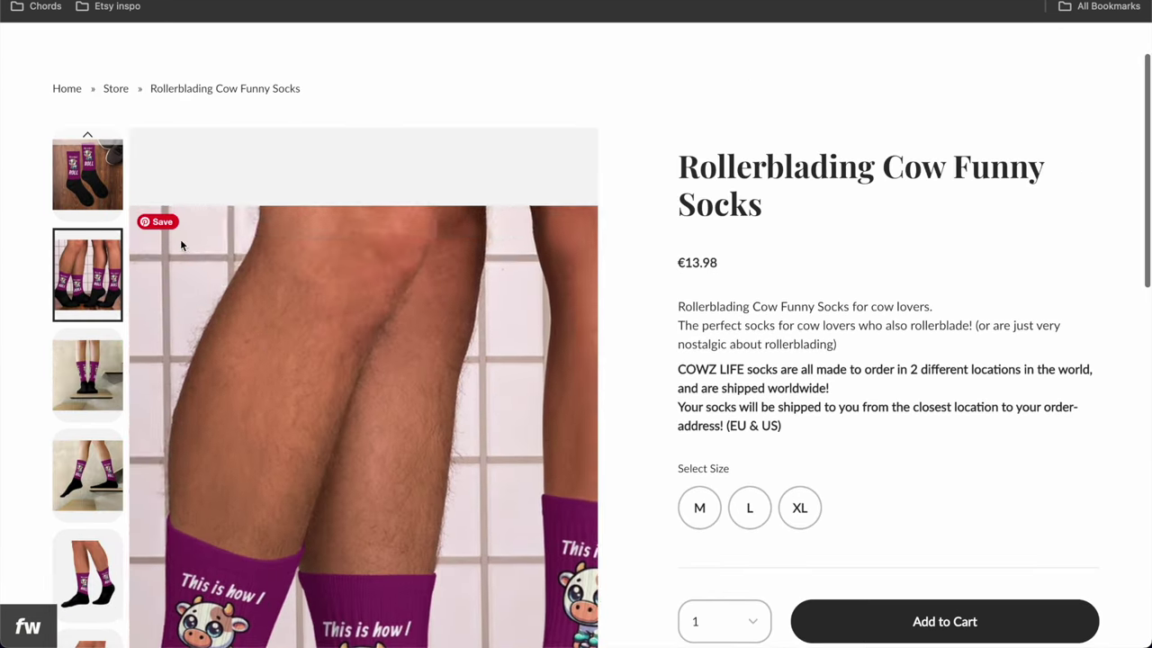
pyautogui.click(360, 229)
pyautogui.click(1026, 202)
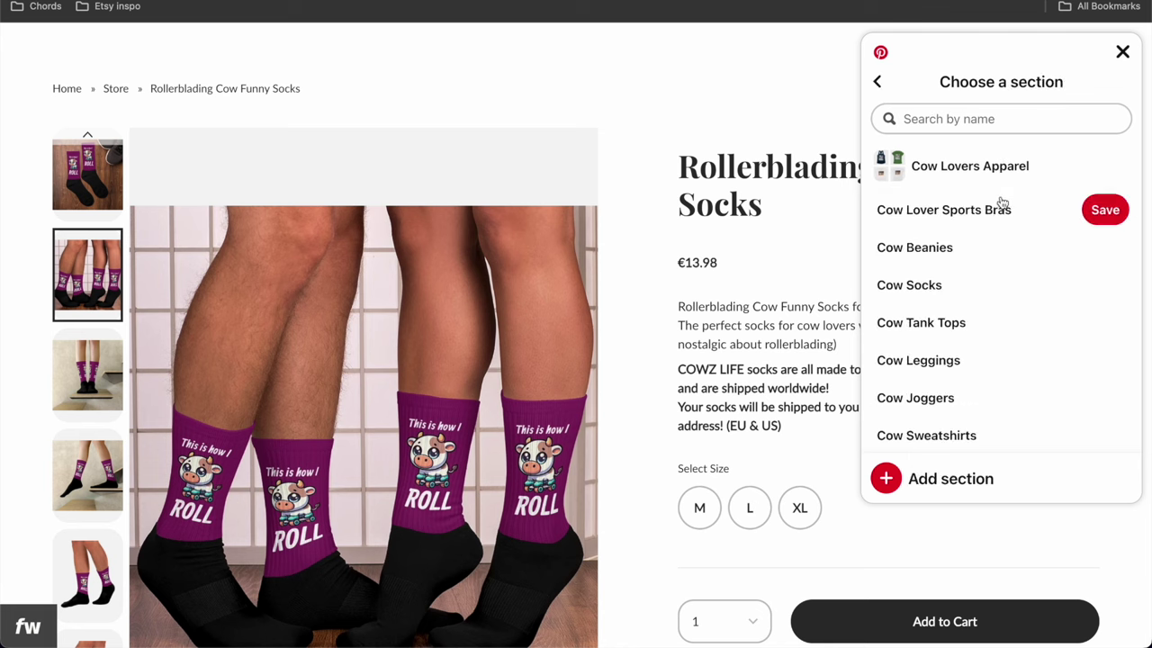
pyautogui.click(1103, 283)
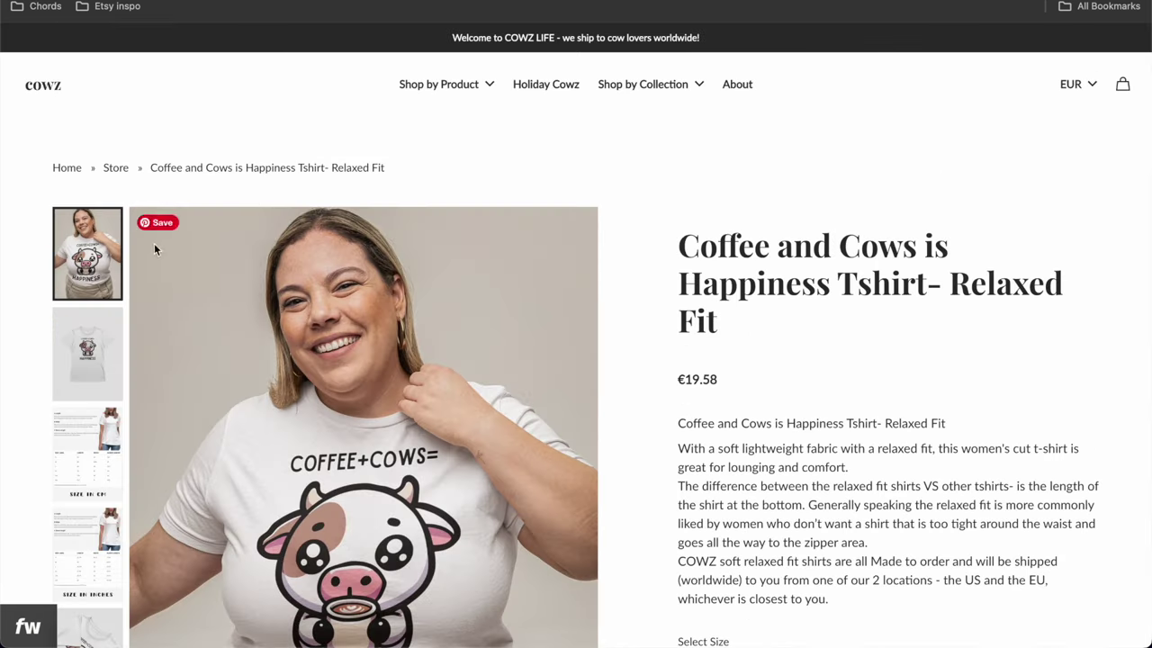
# Step: Save the main model photo of the Coffee and Cows relaxed-fit T-shirt to the Cow Shirts section of Cow Lovers Apparel
pyautogui.click(158, 223)
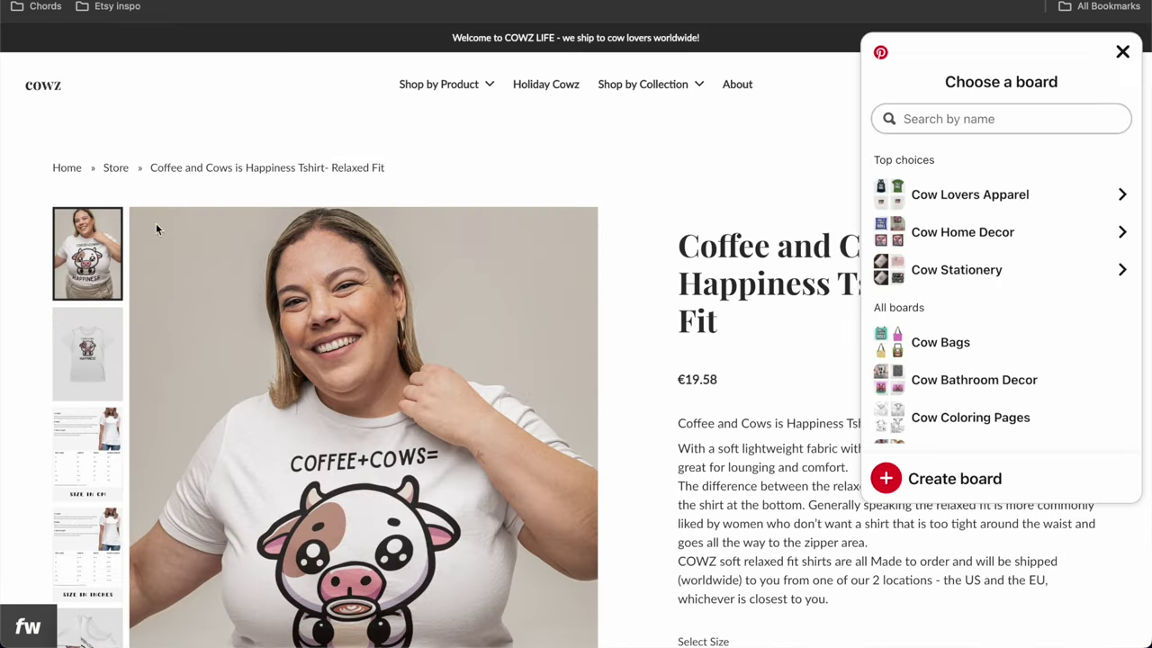
pyautogui.click(1122, 193)
pyautogui.scroll(-2, 969, 267)
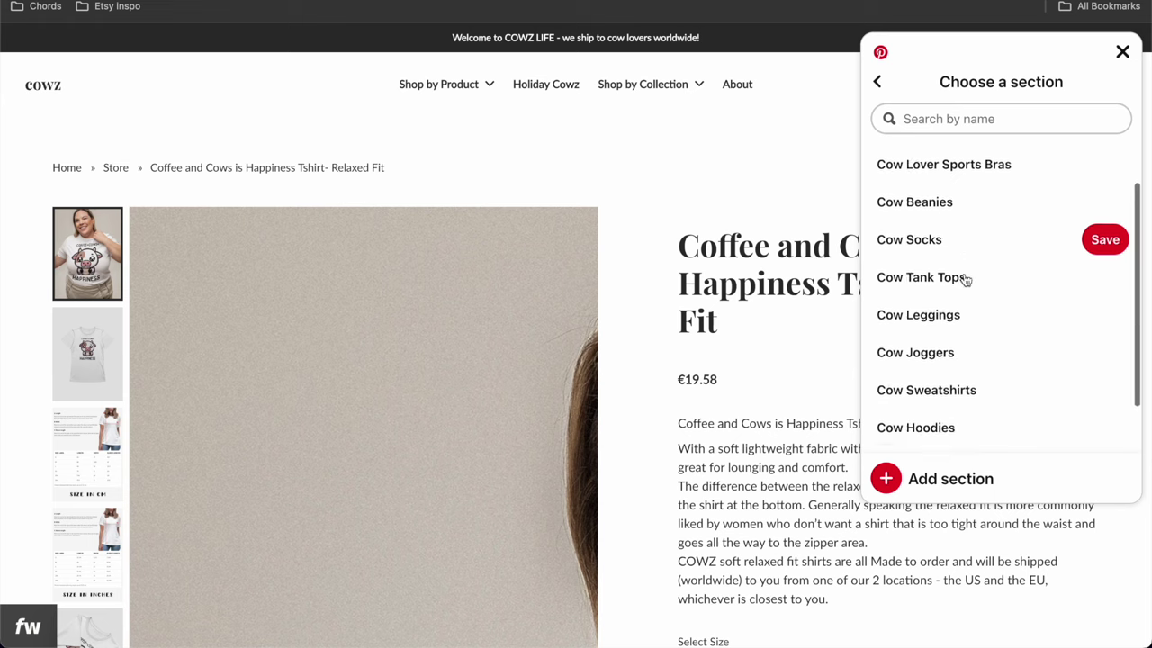
pyautogui.click(1105, 419)
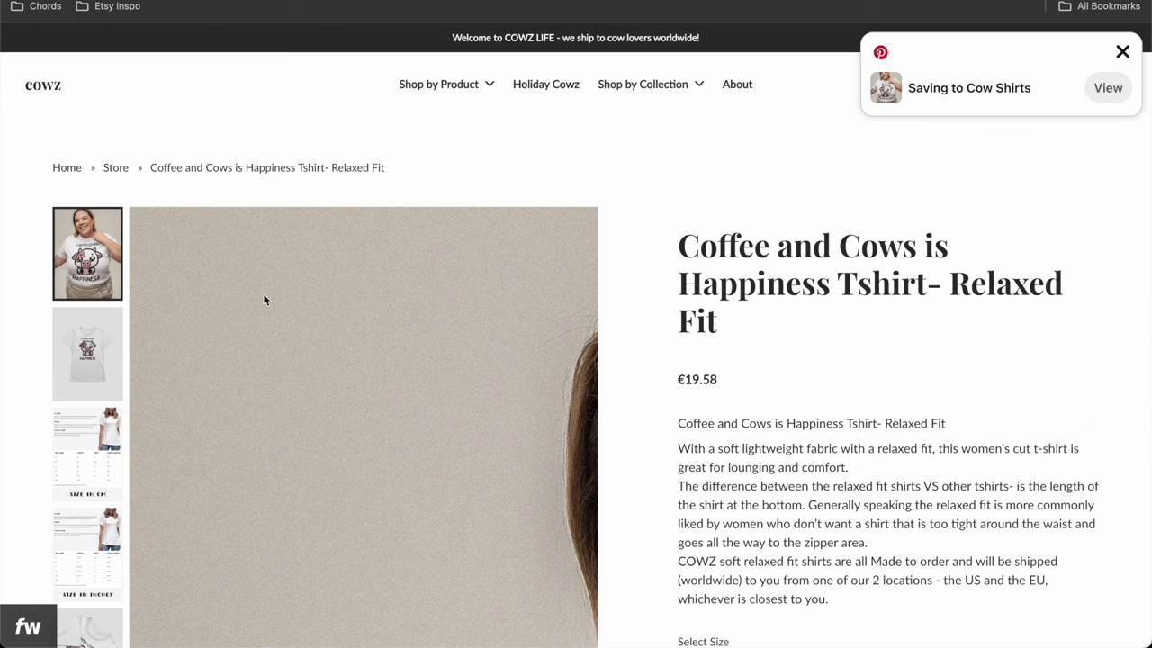
# Step: Save the flat product image of the Coffee and Cows T-shirt to the Cow Shirts section
pyautogui.click(88, 353)
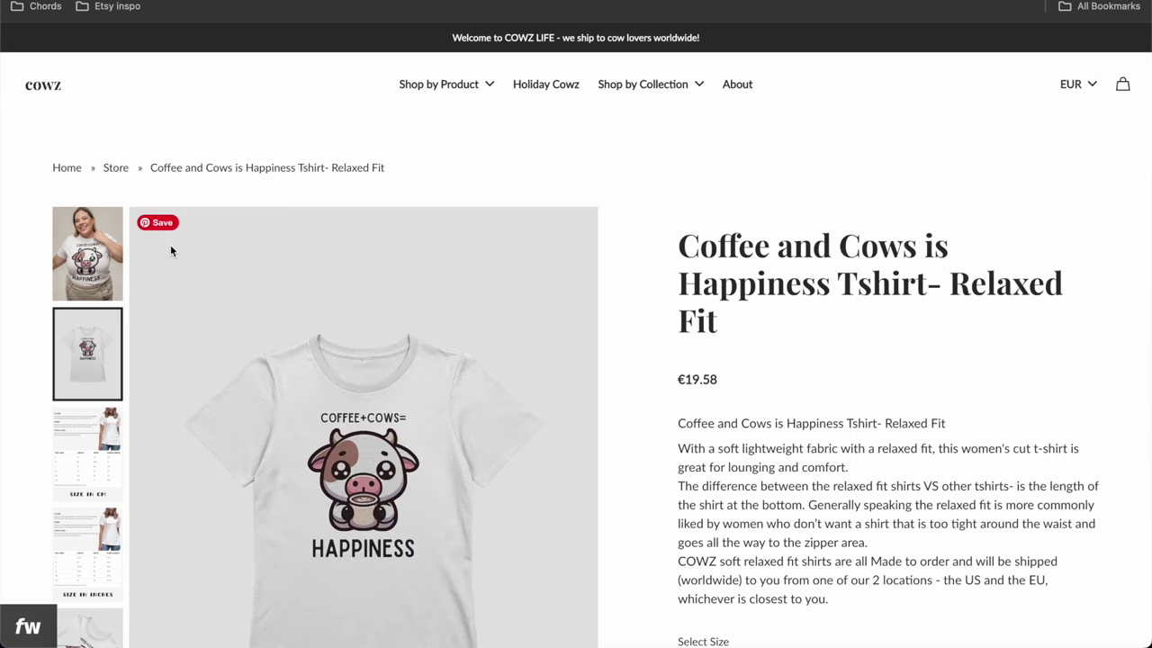
pyautogui.click(159, 234)
pyautogui.click(1002, 196)
pyautogui.scroll(-2, 1005, 261)
pyautogui.click(1105, 423)
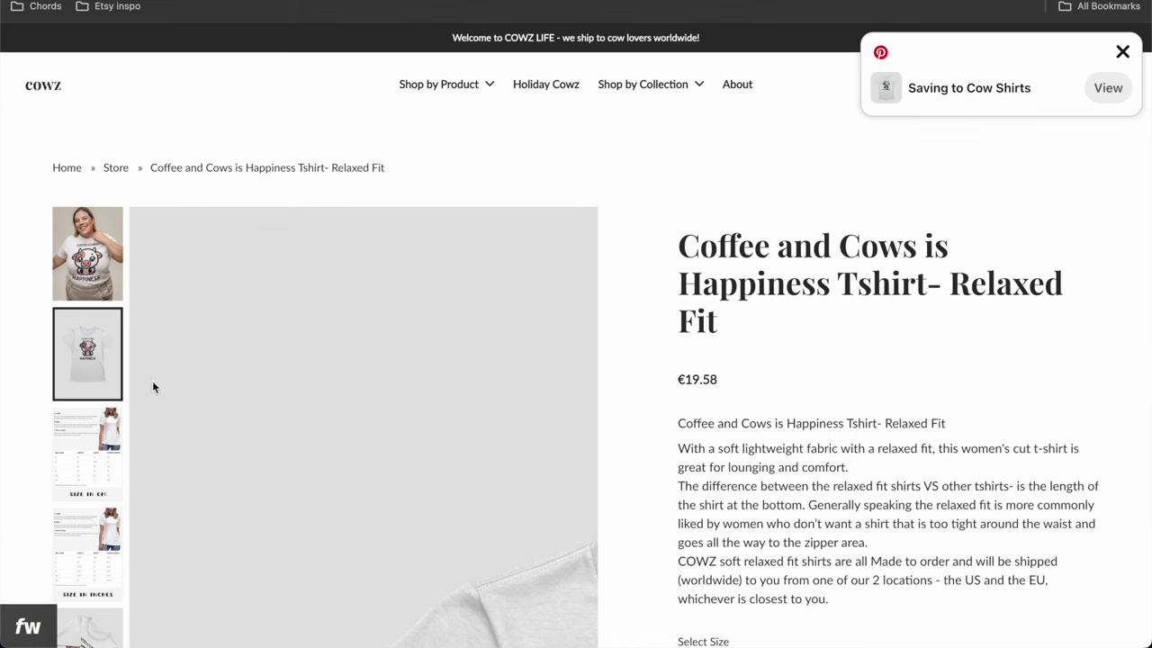
# Step: Save the T-shirt photo of the woman in jeans leaning on a wall to the Cow Shirts section
pyautogui.scroll(-3, 99, 453)
pyautogui.click(87, 535)
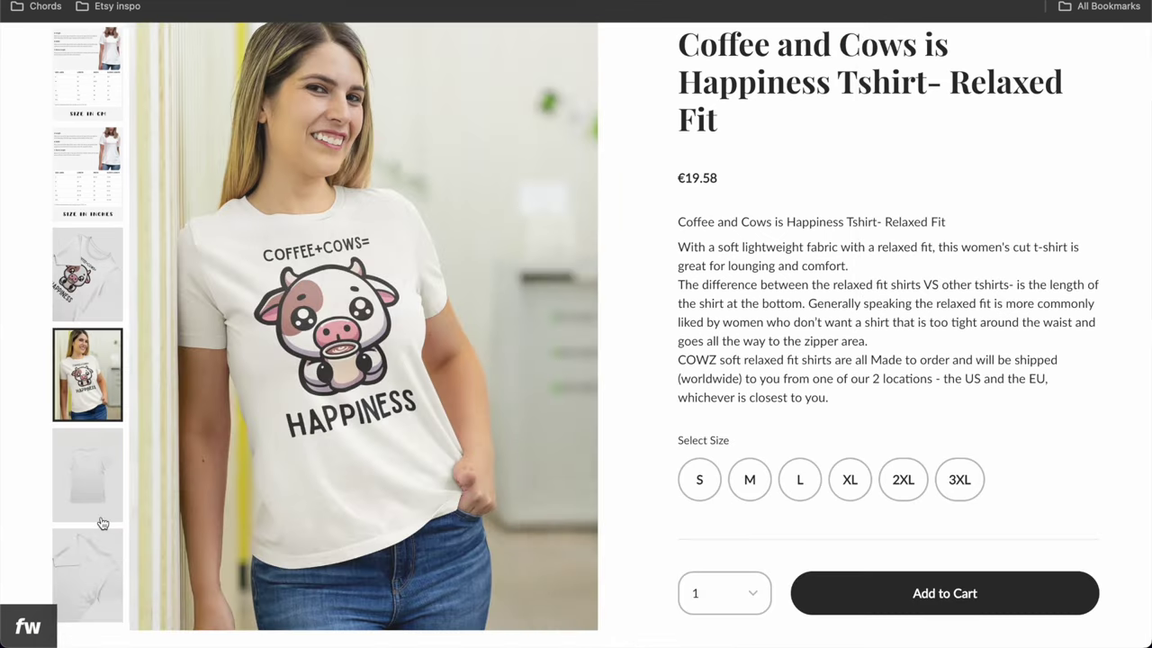
pyautogui.scroll(3, 193, 269)
pyautogui.click(170, 137)
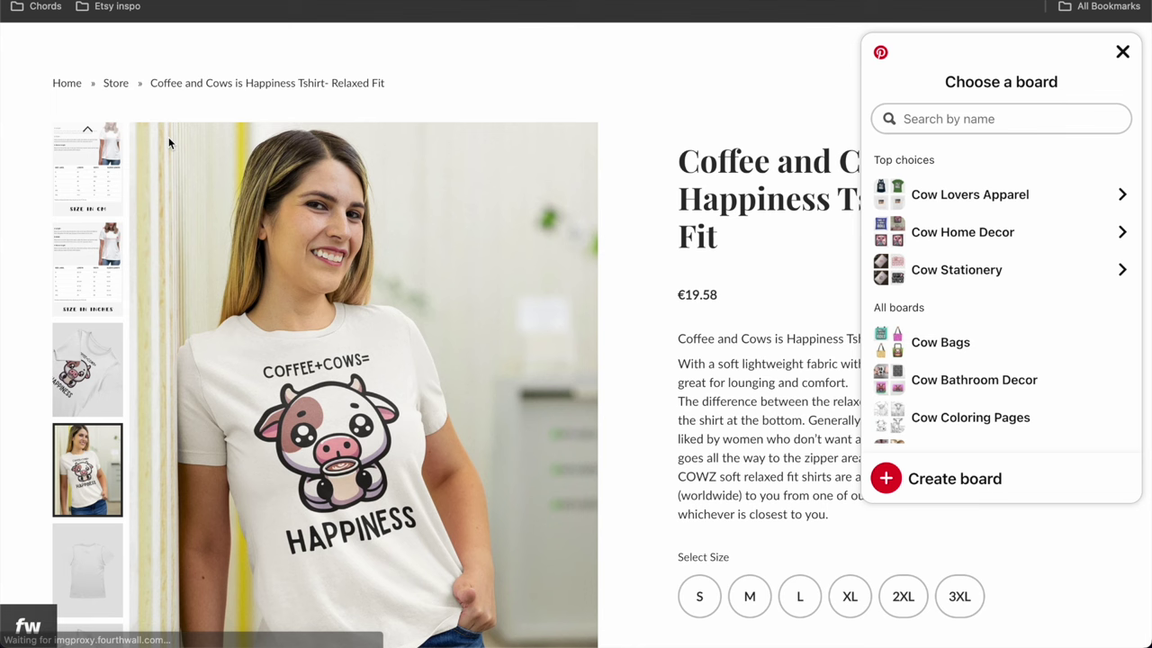
pyautogui.click(964, 194)
pyautogui.scroll(-2, 969, 324)
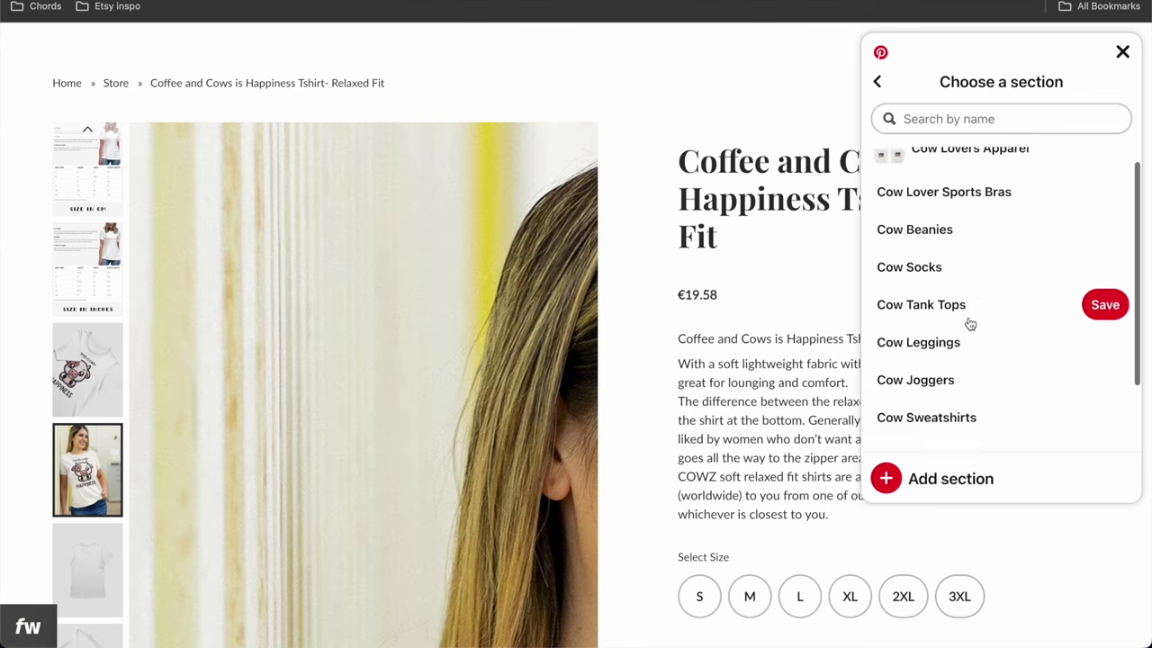
pyautogui.click(1110, 421)
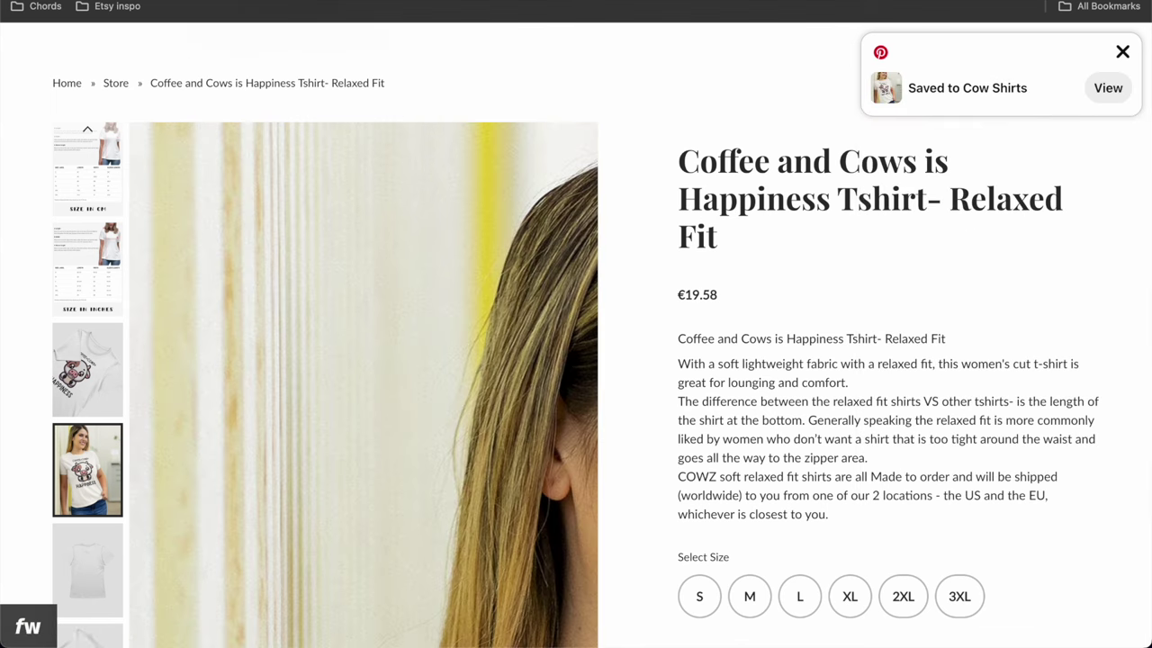
# Step: Save the yellow-tablecloth photo of the Coffee and Cows is Happiness Mug to the Cow Mugs & Tumblers board
pyautogui.hotkey('ctrl', 'Tab')
pyautogui.click(160, 231)
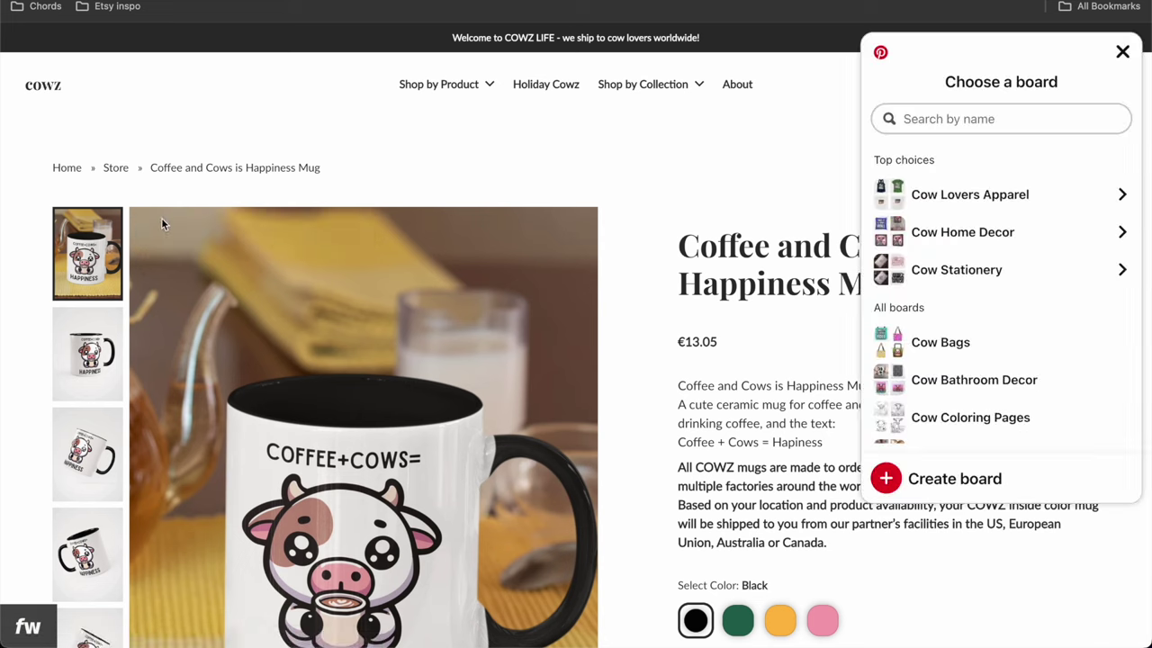
pyautogui.scroll(-5, 1018, 230)
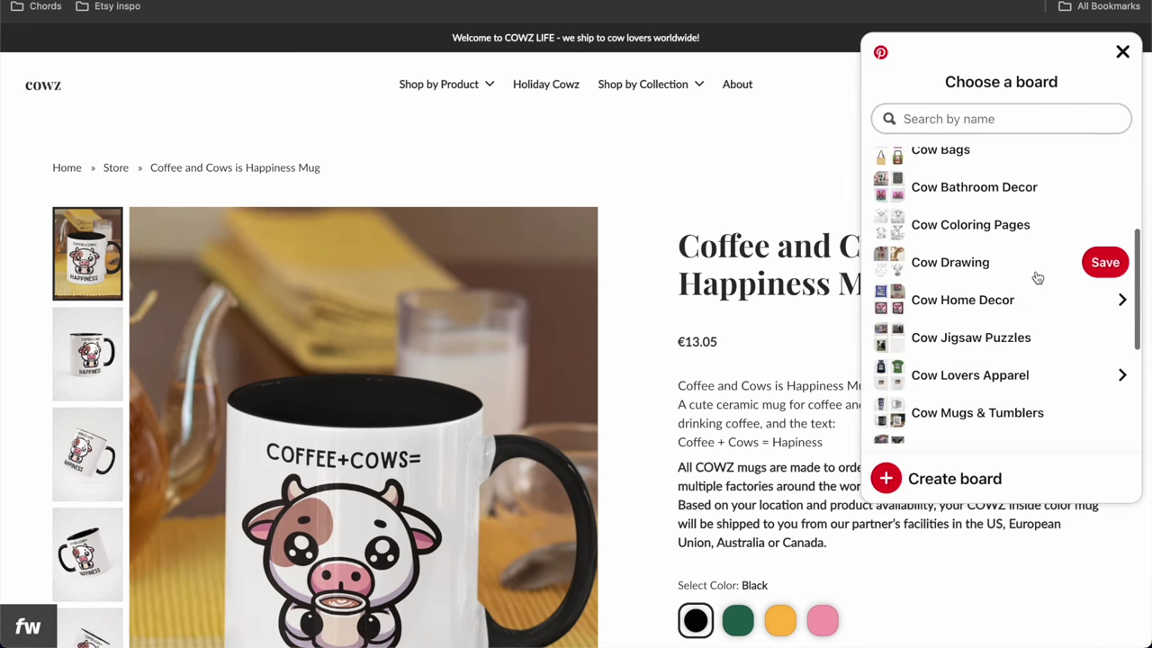
pyautogui.scroll(-2, 1036, 275)
pyautogui.click(1105, 322)
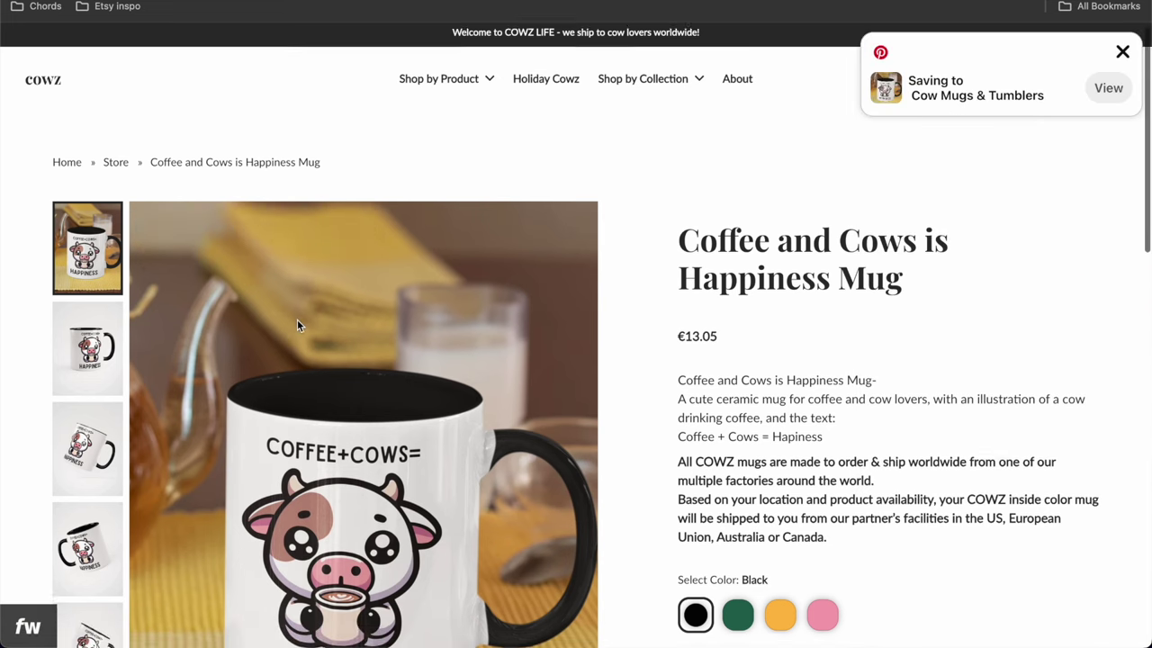
# Step: Save the fifth gallery image, the tilted black-handled mug, to the Cow Mugs & Tumblers board
pyautogui.scroll(-2, 297, 319)
pyautogui.click(105, 554)
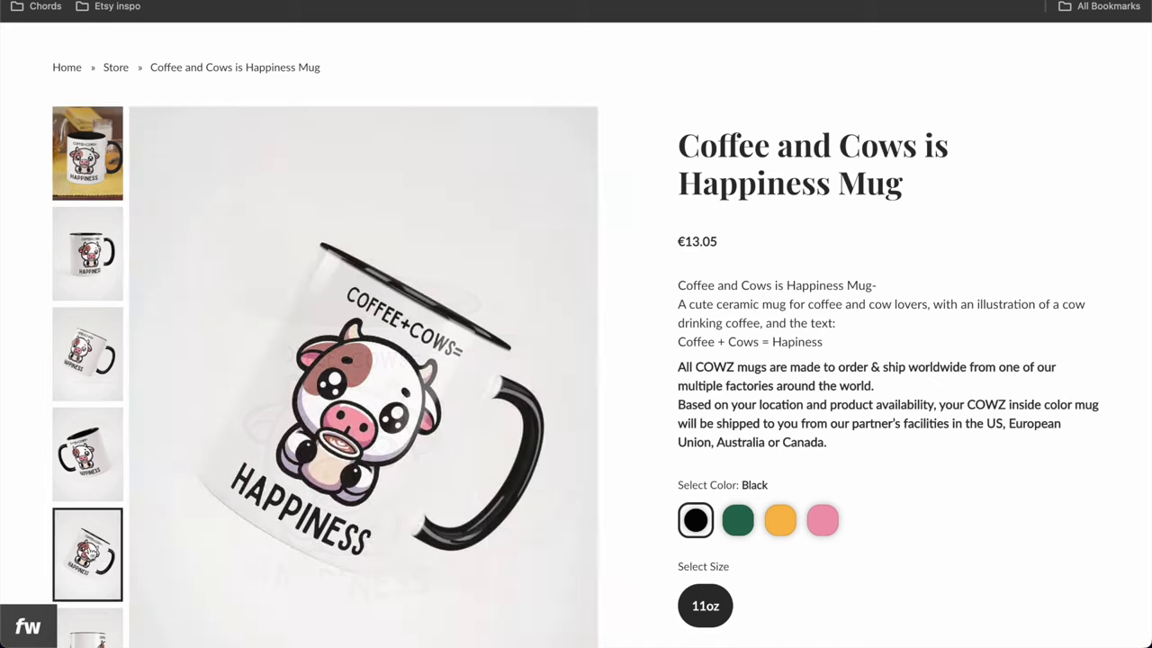
pyautogui.click(174, 127)
pyautogui.click(969, 206)
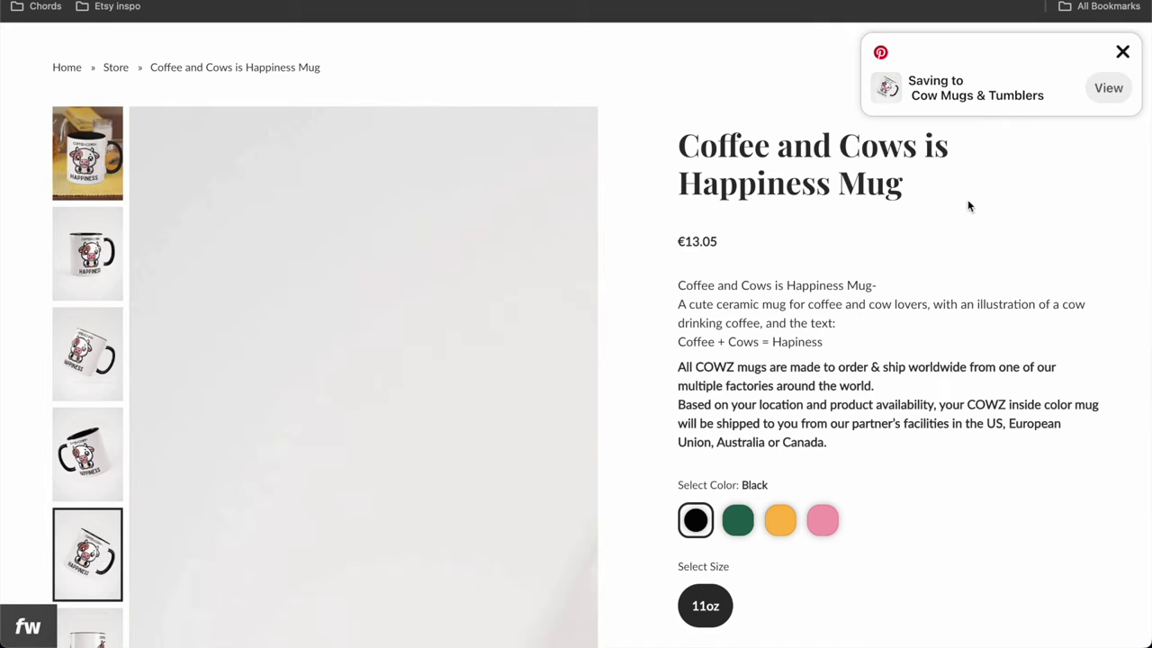
# Step: Select the Pink mug color and save its front-view image to the Cow Mugs & Tumblers board
pyautogui.click(827, 520)
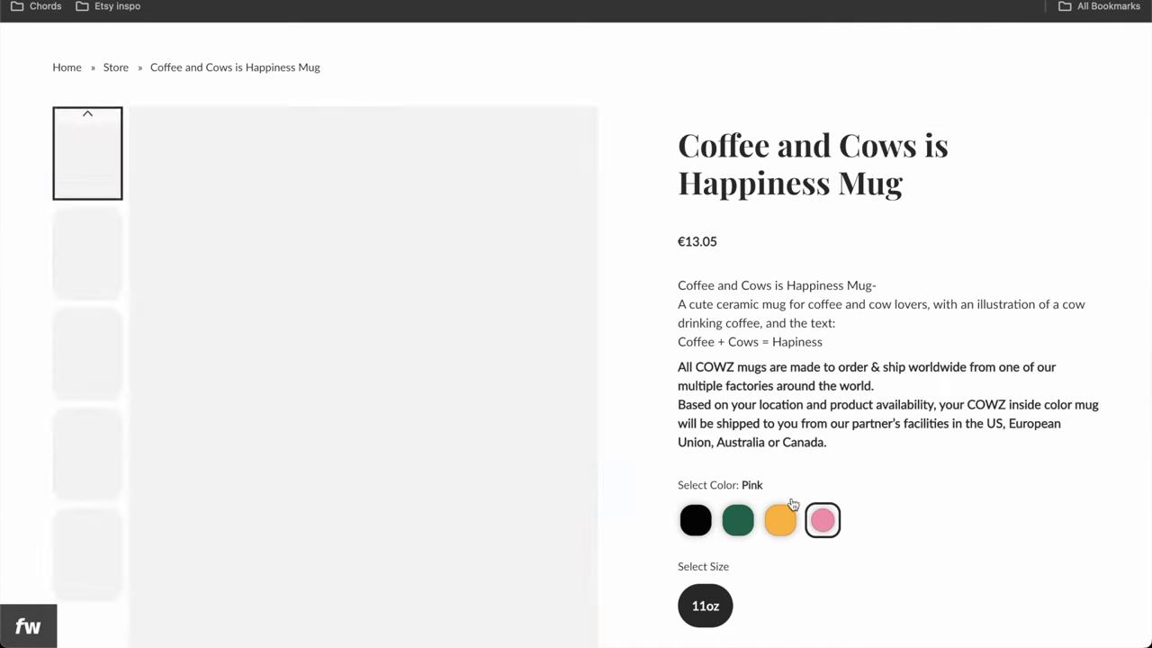
pyautogui.click(157, 133)
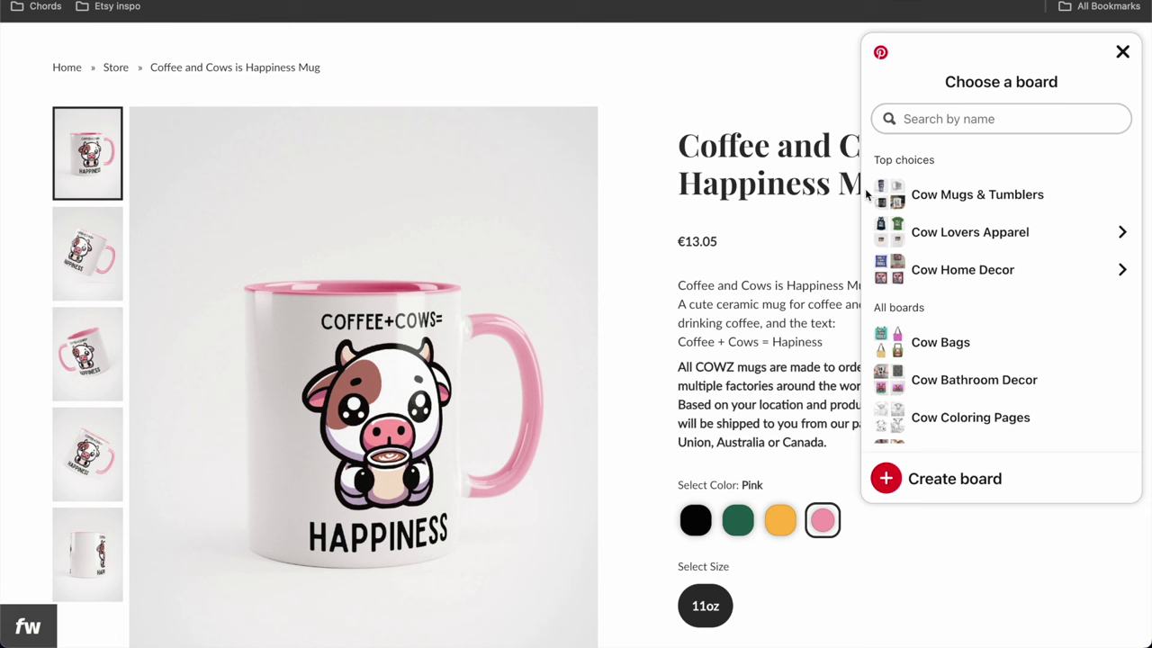
pyautogui.click(956, 200)
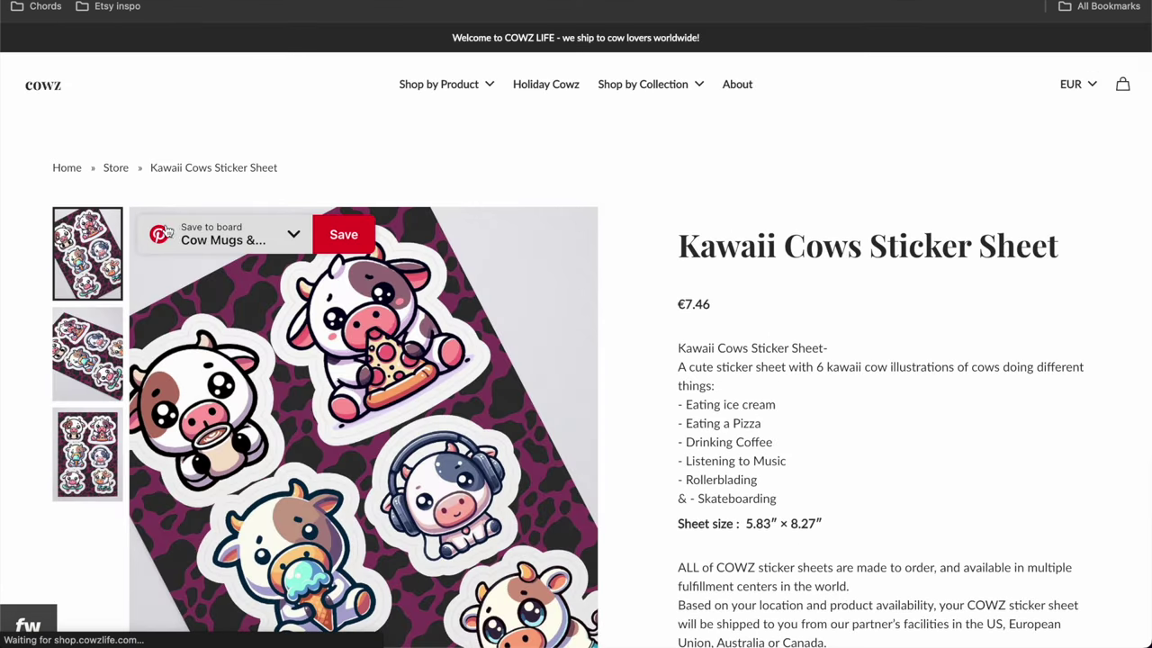
# Step: Save the main Kawaii Cows Sticker Sheet image to the Cow Stickers section of the Cow Stationery board
pyautogui.click(167, 231)
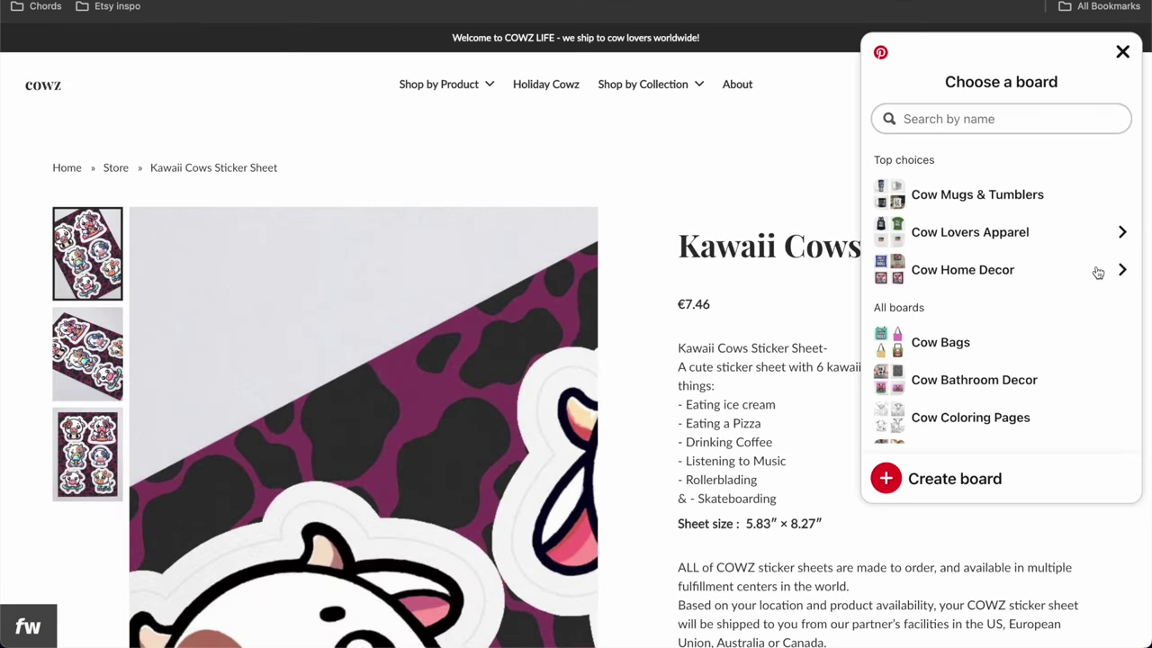
pyautogui.scroll(-3, 1098, 273)
pyautogui.scroll(-4, 1098, 272)
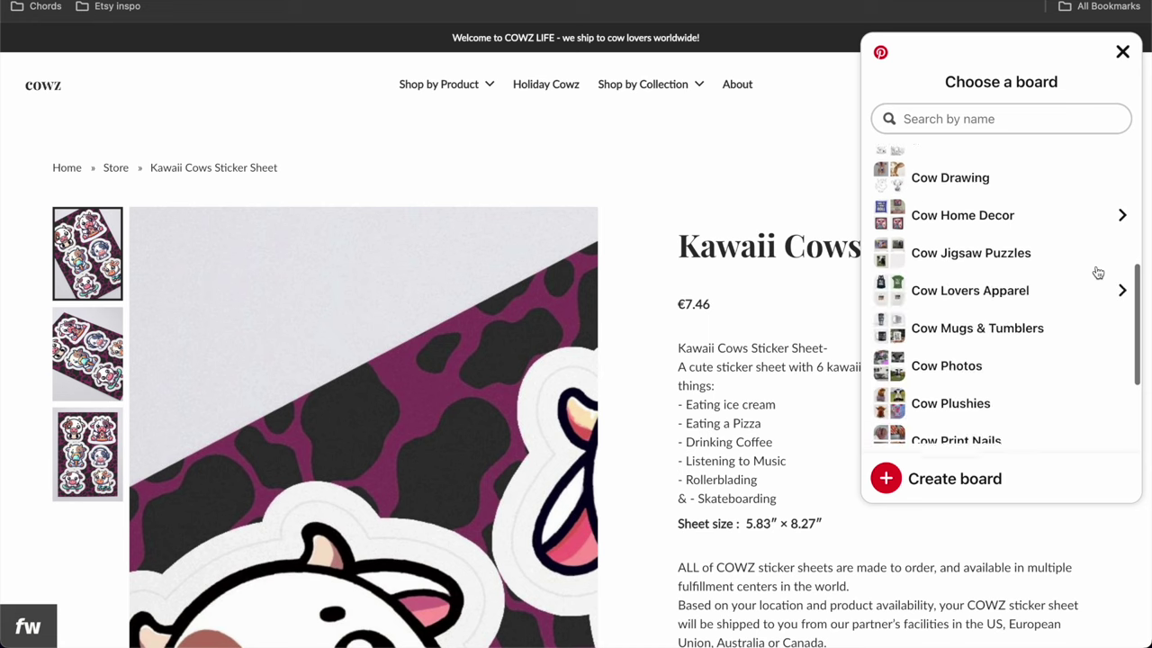
pyautogui.scroll(-3, 1013, 251)
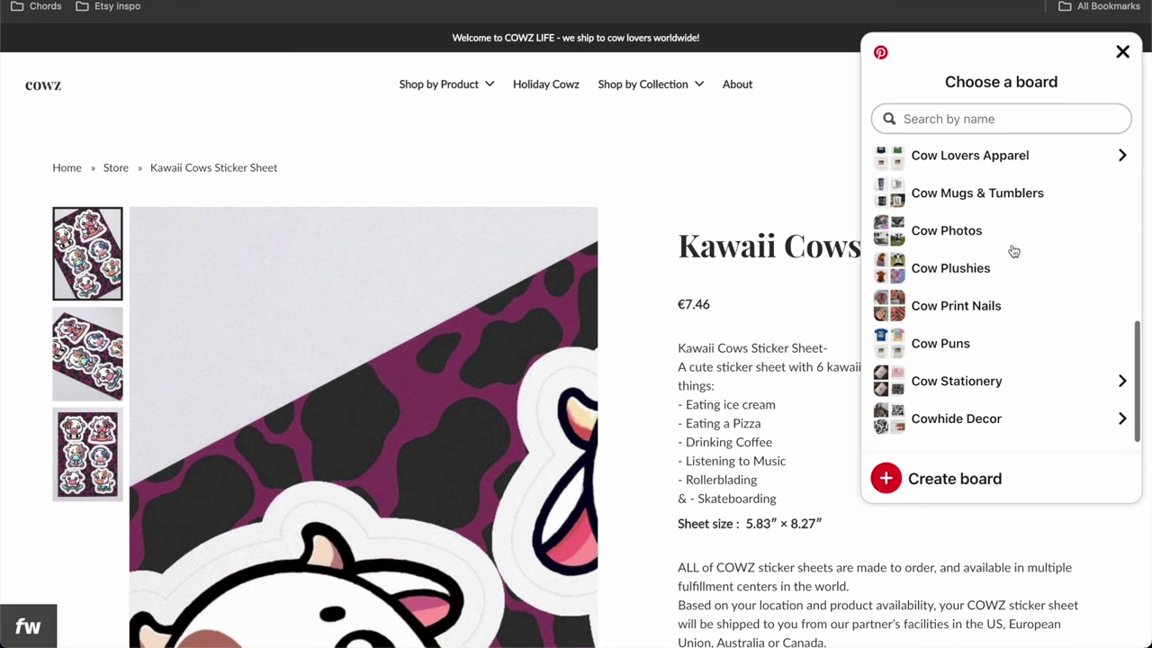
pyautogui.click(1121, 381)
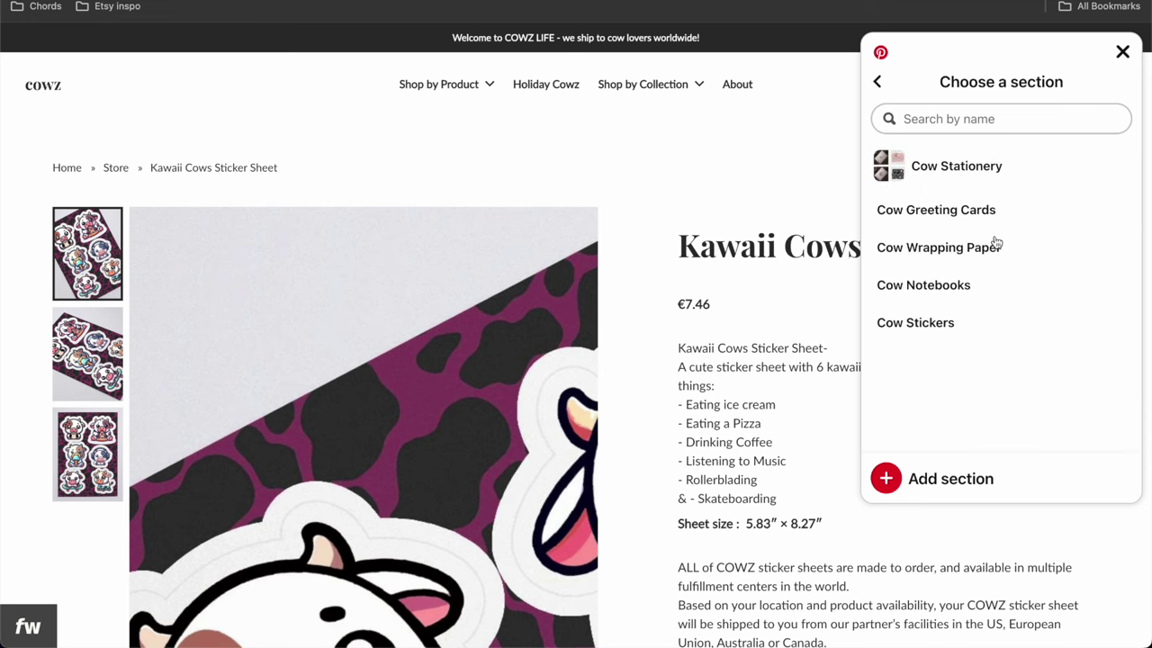
pyautogui.click(1100, 320)
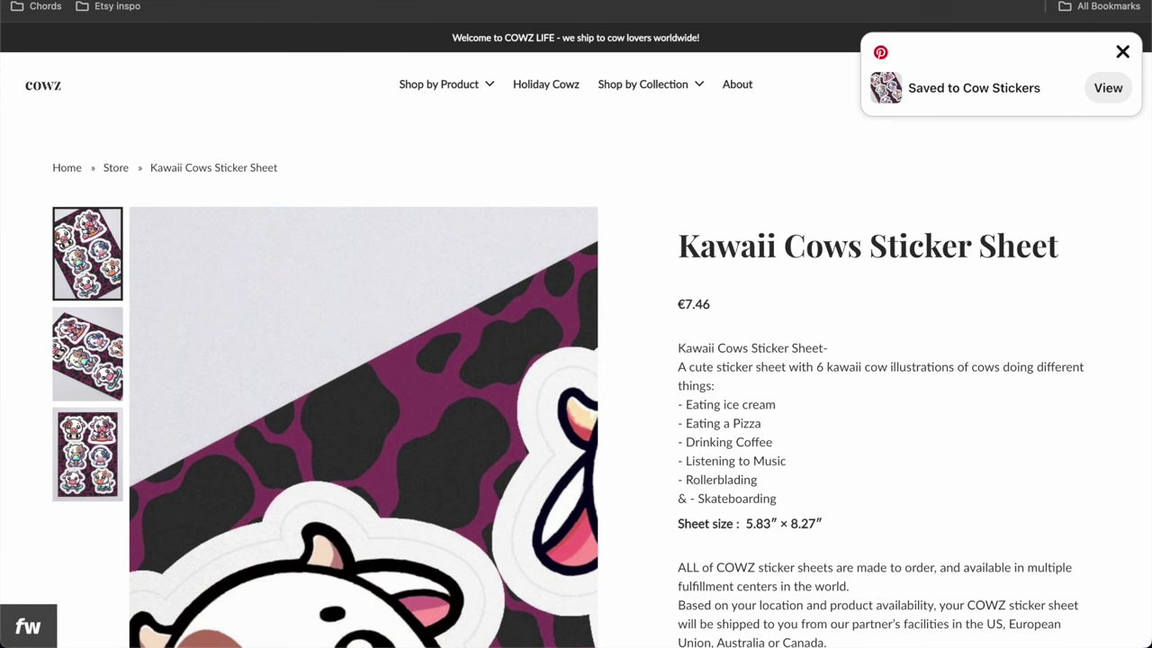
# Step: Switch to the TeePublic page of the Coffee Plus Cats is Happiness T-Shirt and look over the listing
pyautogui.click(486, 2)
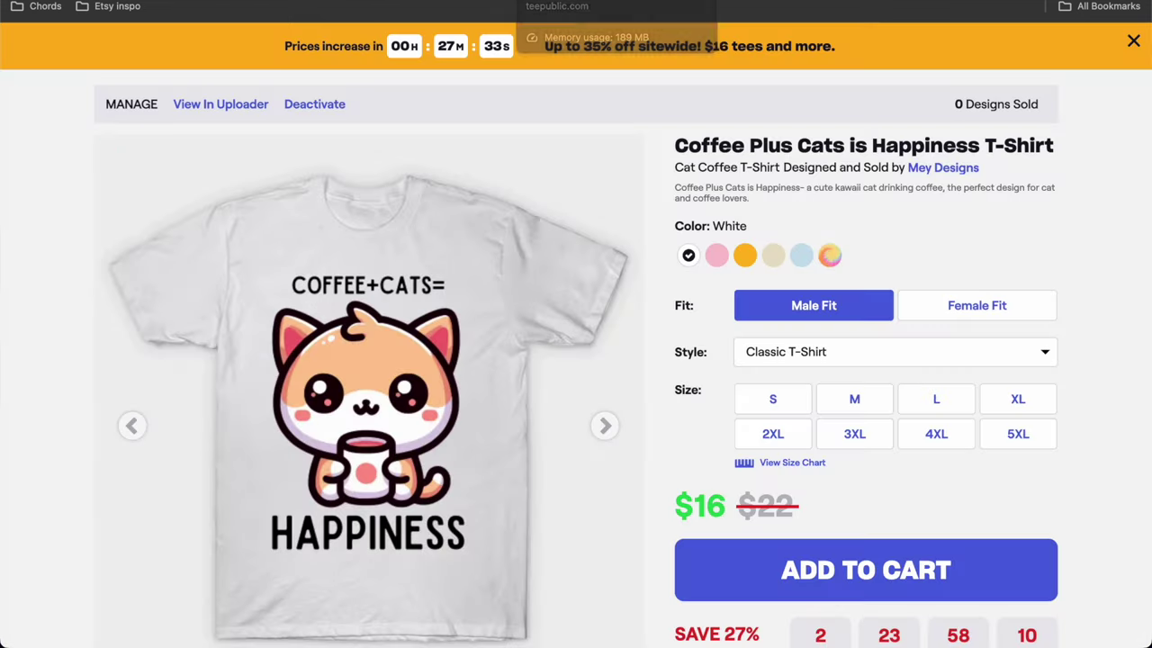
pyautogui.scroll(-5, 498, 265)
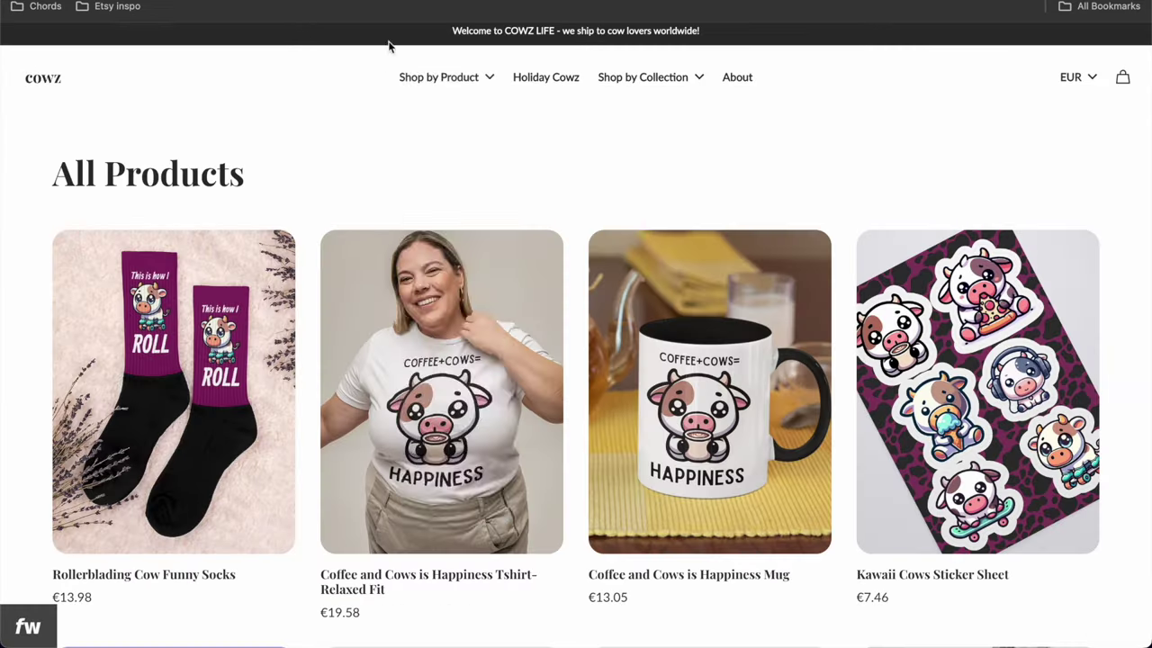
# Step: View the Bags collection in the COWZ storefront, and switch to the Coffee + Cats = Happiness design in Canva
pyautogui.moveTo(439, 77)
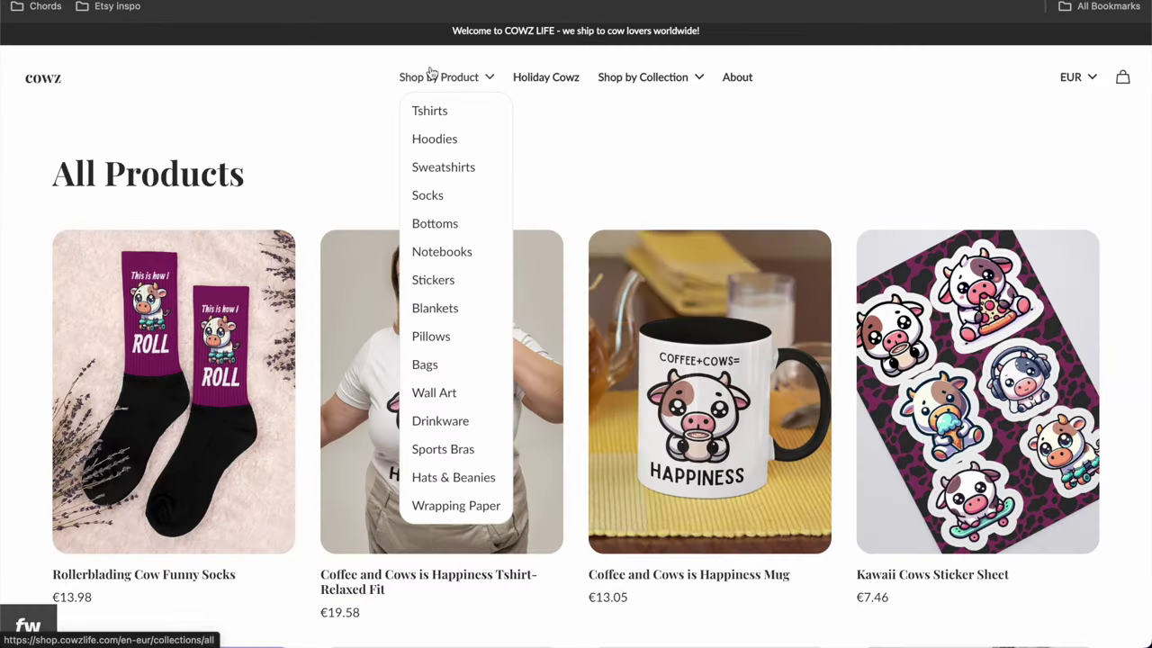
pyautogui.click(423, 365)
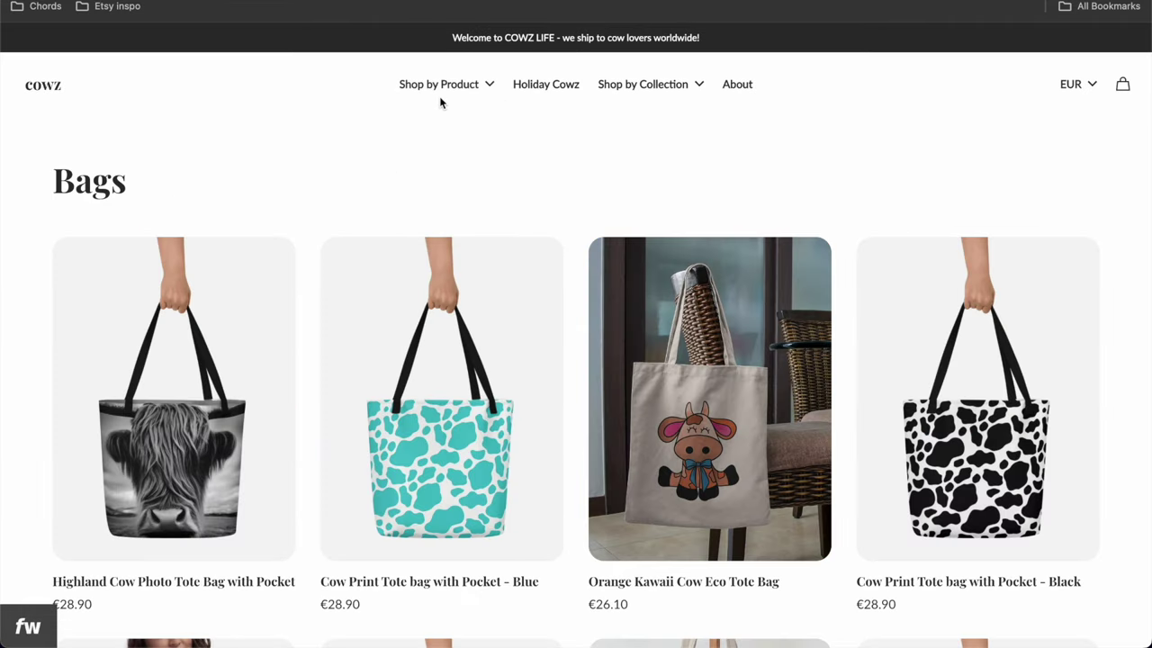
pyautogui.moveTo(441, 90)
pyautogui.hotkey('ctrl', 'Tab')
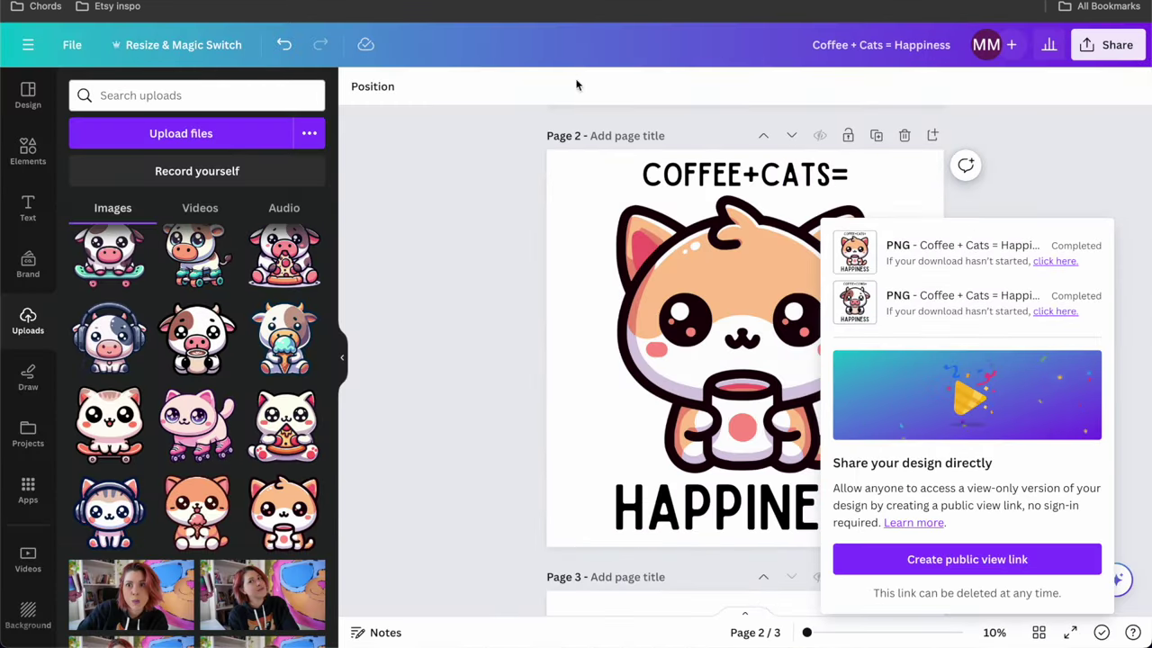
# Step: Add a fourth page to the design and place the ice-cream, pizza, headphones and coffee cow images on it
pyautogui.click(430, 247)
pyautogui.scroll(-5, 430, 247)
pyautogui.click(710, 580)
pyautogui.scroll(3, 190, 477)
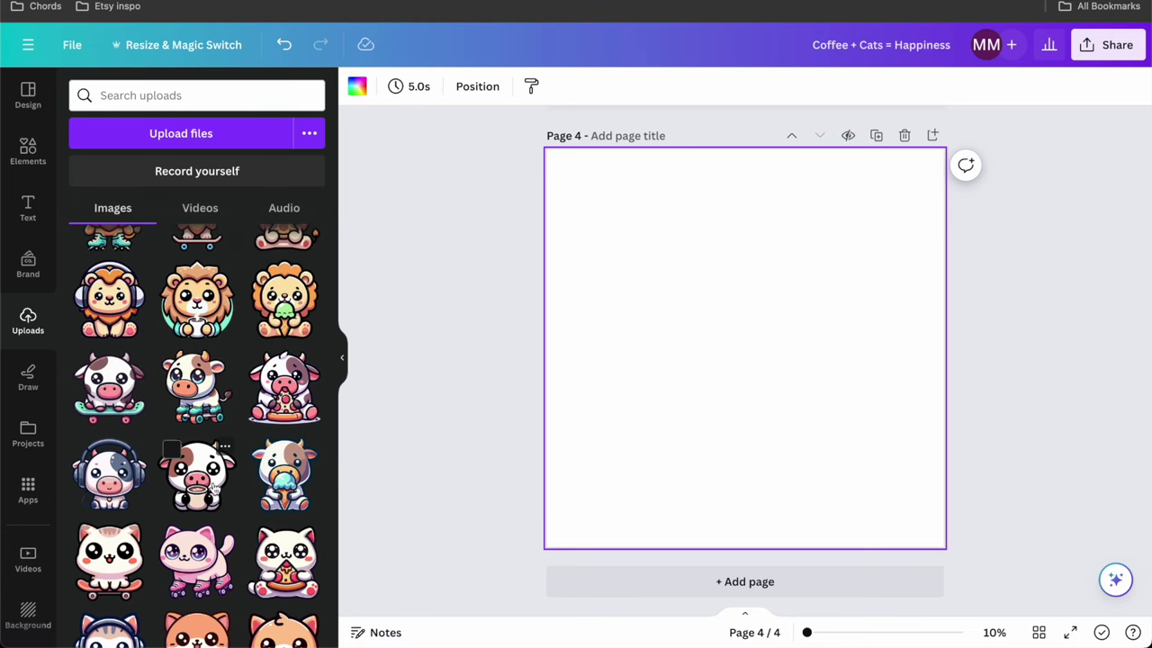
pyautogui.click(290, 477)
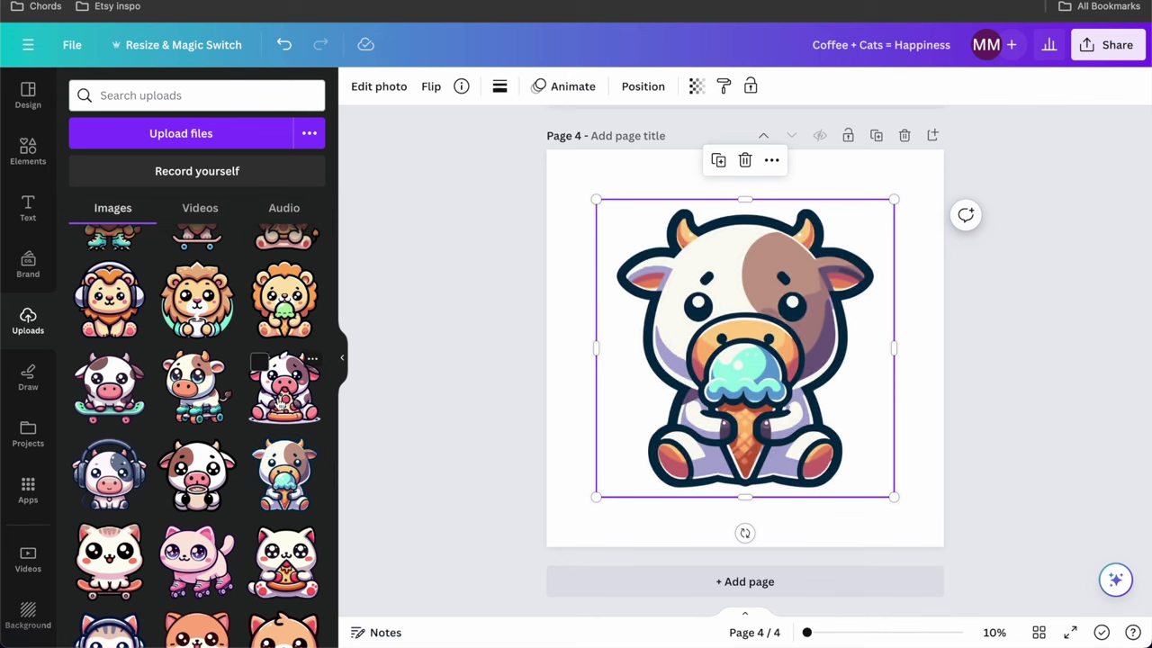
pyautogui.click(282, 403)
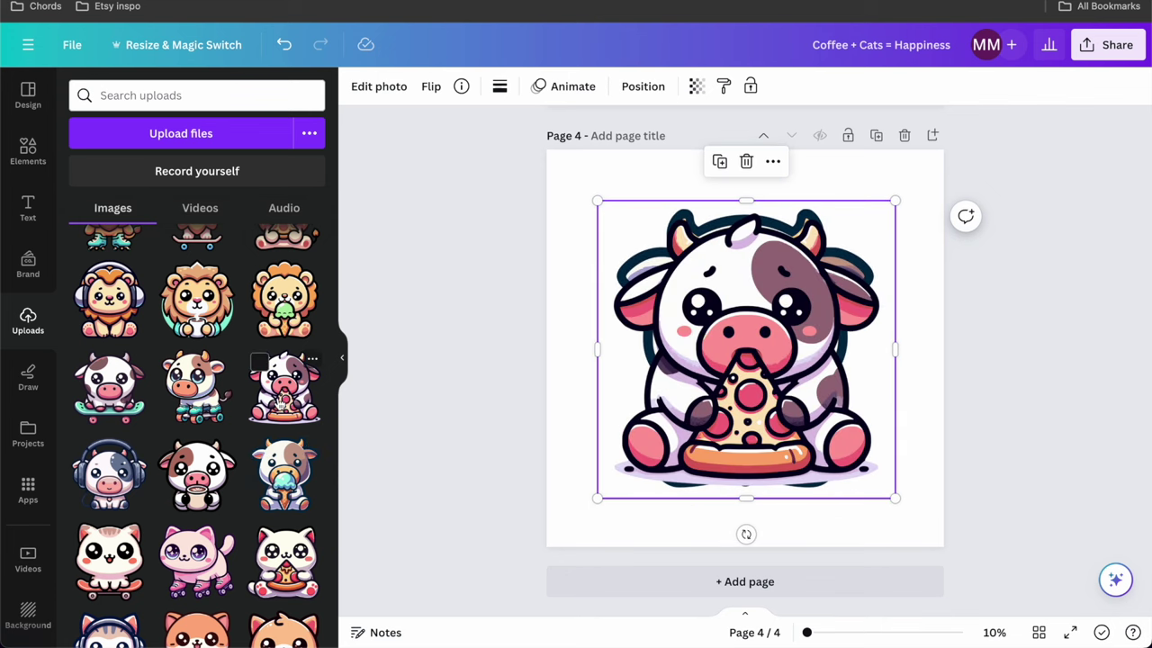
pyautogui.click(112, 490)
pyautogui.click(198, 493)
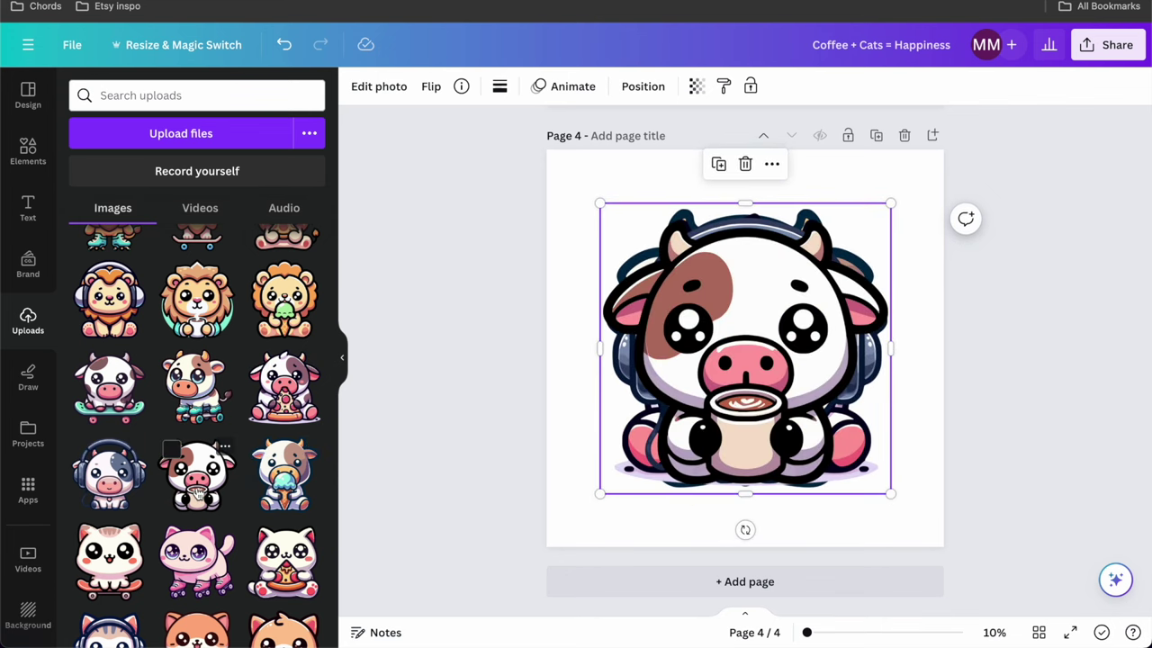
# Step: Shrink and tilt the coffee cow on page 4, and add a blank fifth page
pyautogui.moveTo(795, 382); pyautogui.dragTo(779, 376)
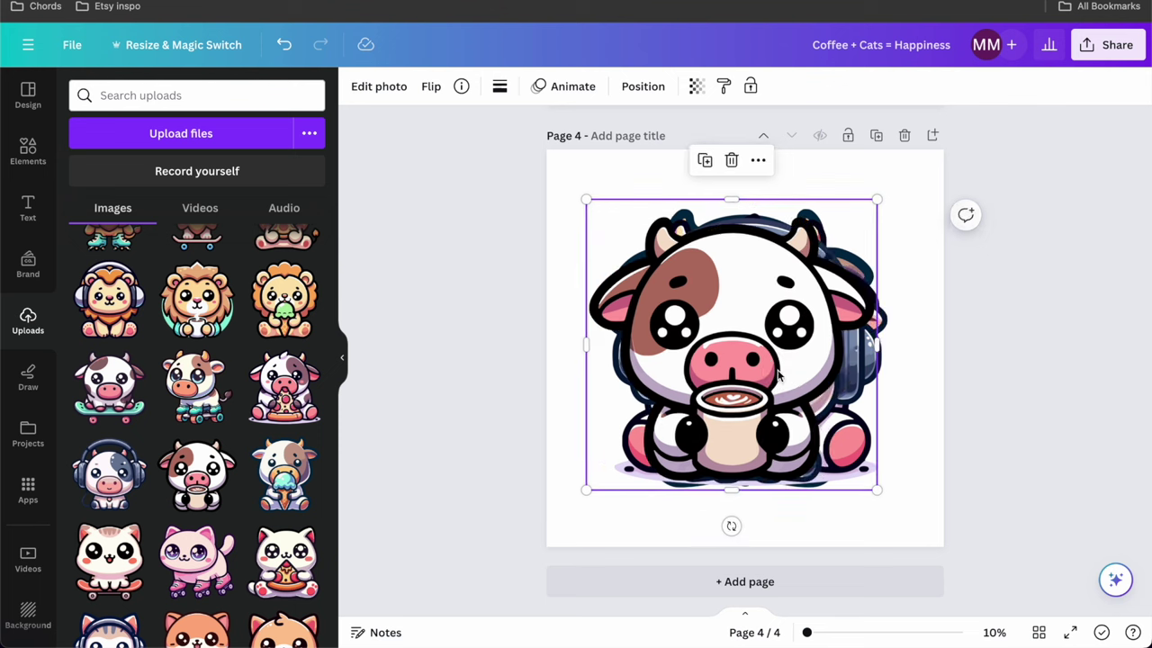
pyautogui.moveTo(879, 483); pyautogui.dragTo(795, 409)
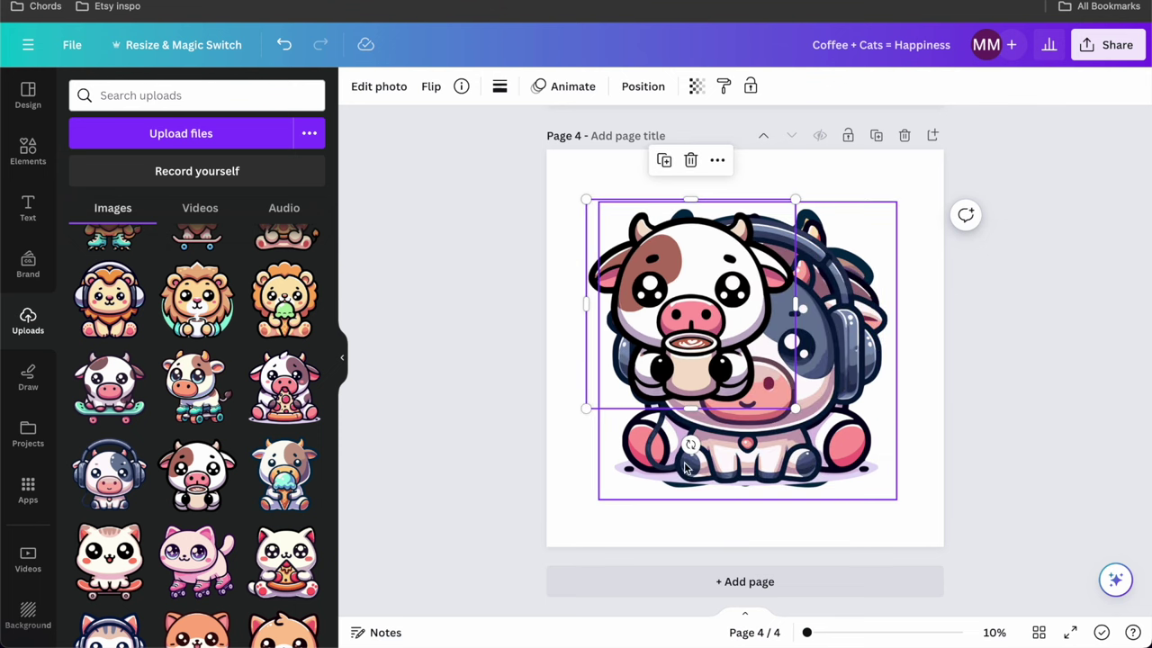
pyautogui.moveTo(690, 445); pyautogui.dragTo(638, 435)
pyautogui.click(673, 580)
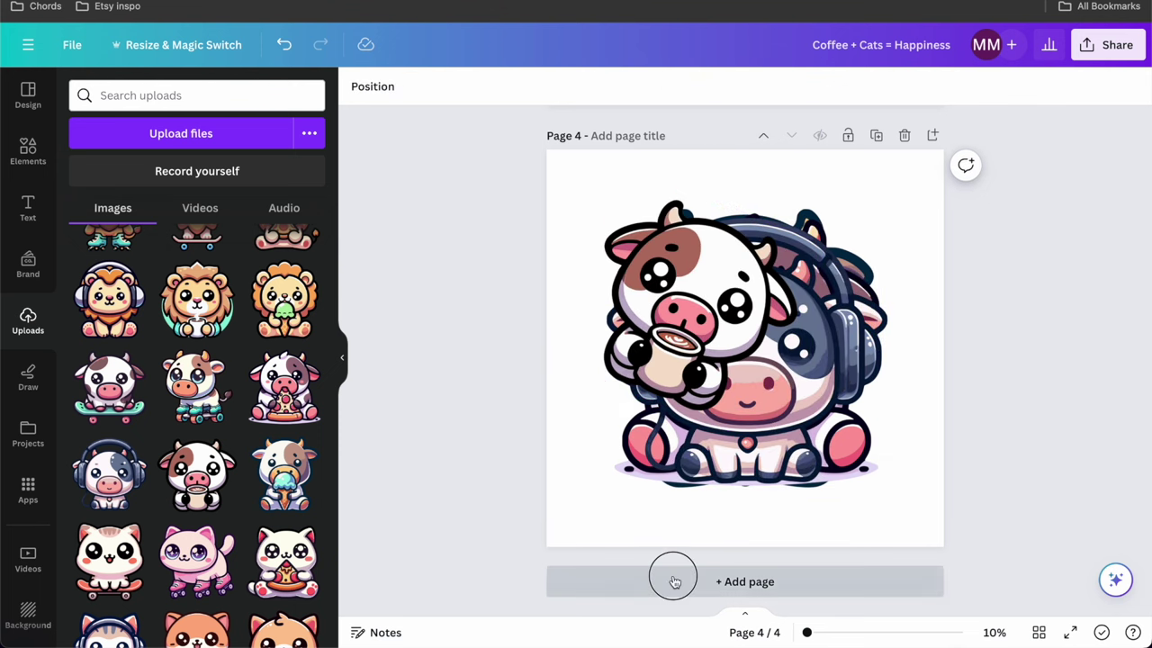
# Step: Place the tilted coffee cow over page 4's upper-left corner and put matching copies over the other three corners
pyautogui.scroll(4, 673, 581)
pyautogui.scroll(-3, 699, 462)
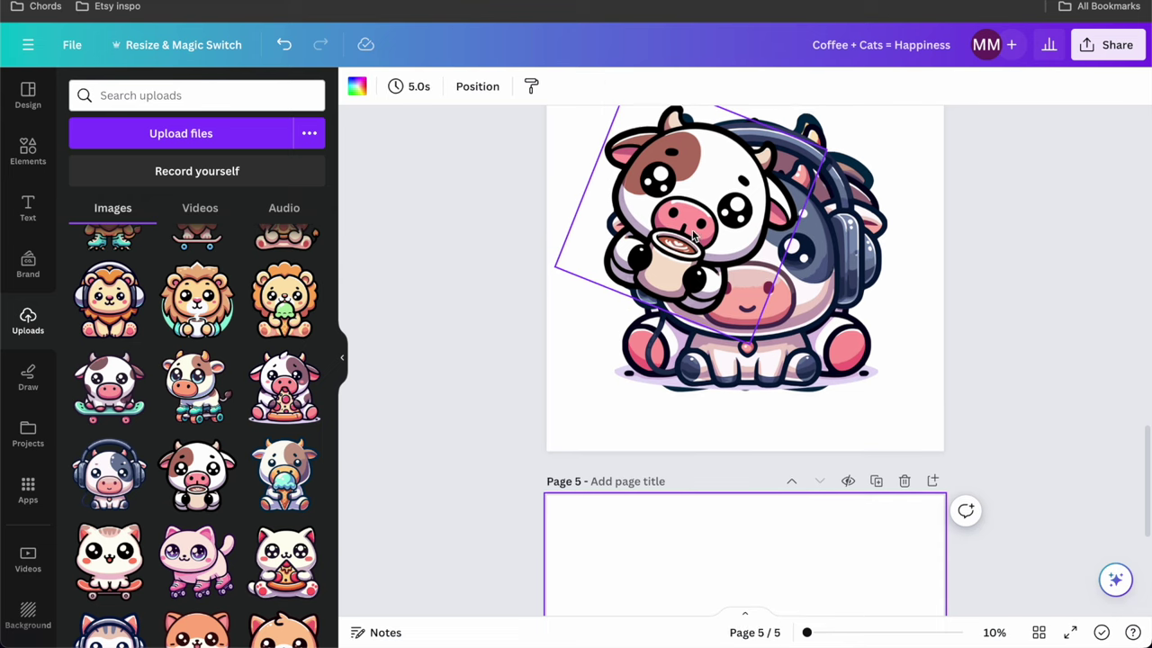
pyautogui.scroll(1, 705, 297)
pyautogui.moveTo(705, 297); pyautogui.dragTo(558, 142)
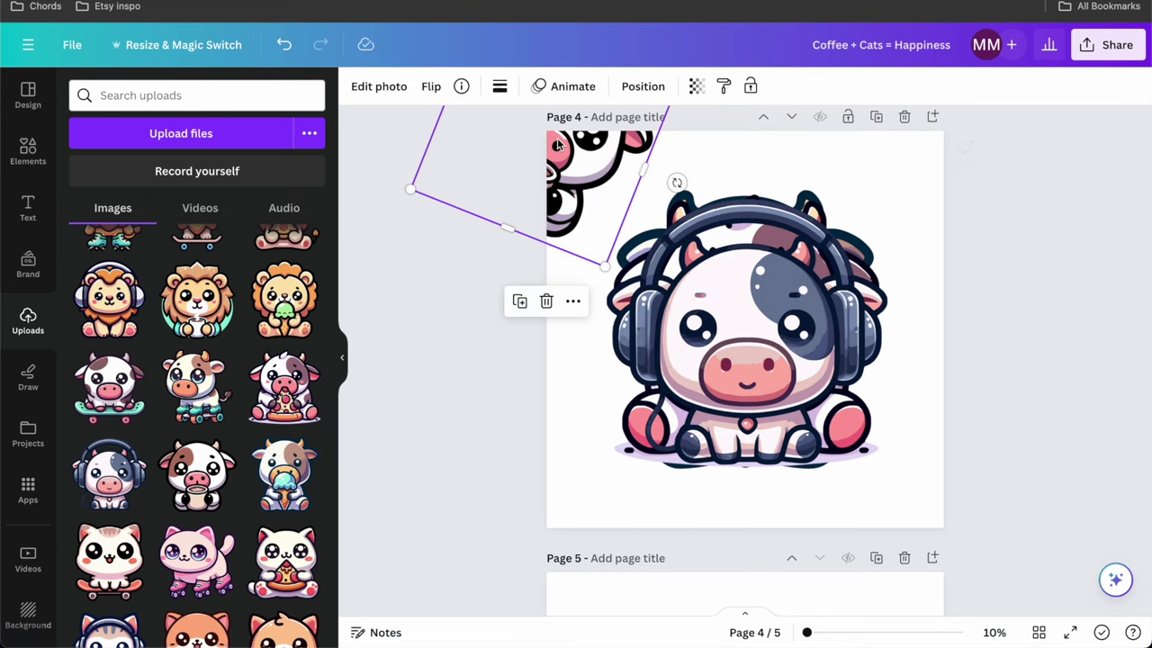
pyautogui.hotkey('ctrl', 'd')
pyautogui.moveTo(966, 147)
pyautogui.mouseDown()
pyautogui.moveTo(928, 162)
pyautogui.moveTo(957, 167)
pyautogui.moveTo(956, 153)
pyautogui.mouseUp()
pyautogui.keyDown('shift'); pyautogui.click(591, 155); pyautogui.keyUp('shift')
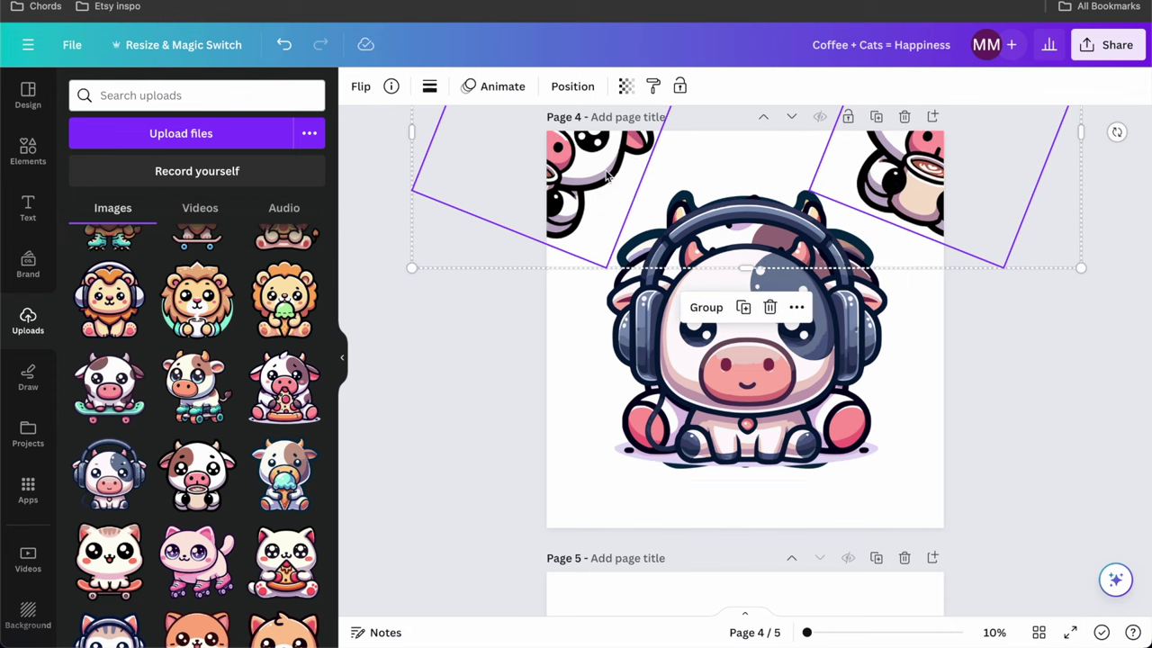
pyautogui.moveTo(608, 152); pyautogui.dragTo(604, 540)
pyautogui.moveTo(606, 540); pyautogui.dragTo(606, 538)
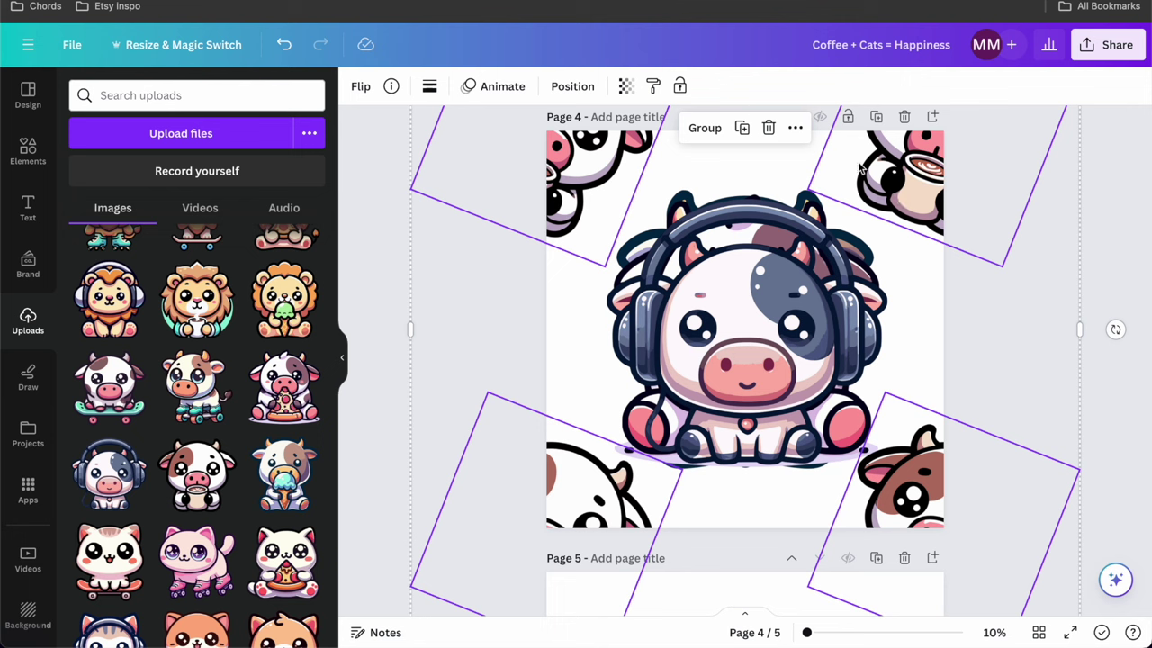
# Step: Group the four corner coffee cows and send the group to the back
pyautogui.click(705, 128)
pyautogui.click(500, 85)
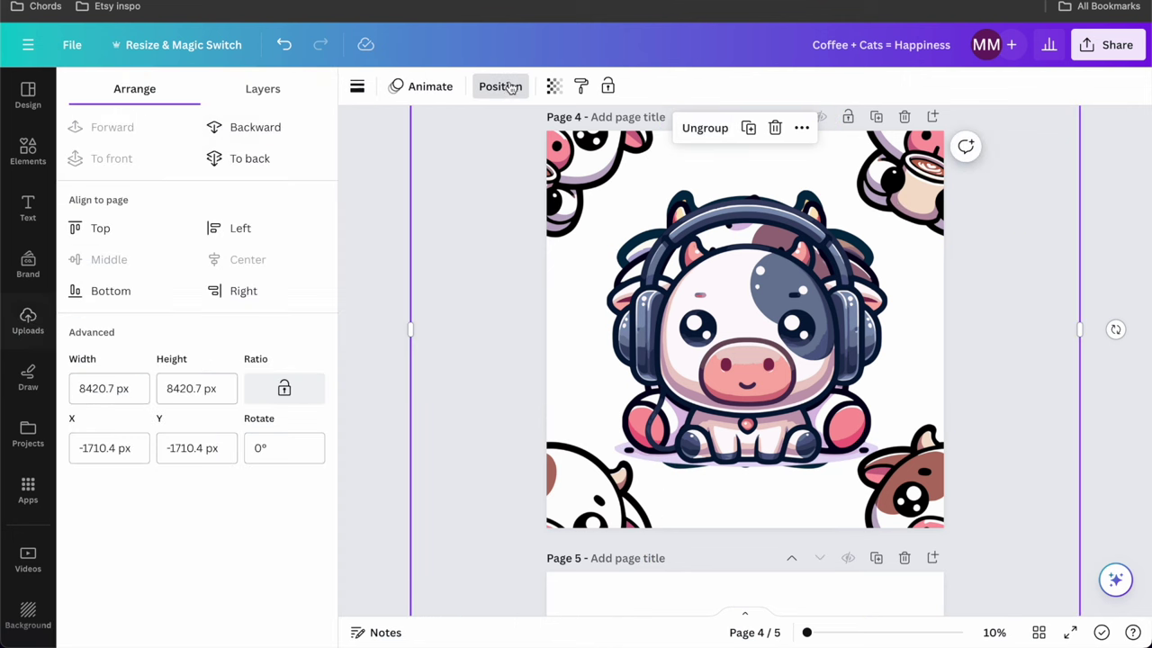
pyautogui.click(245, 157)
pyautogui.click(383, 264)
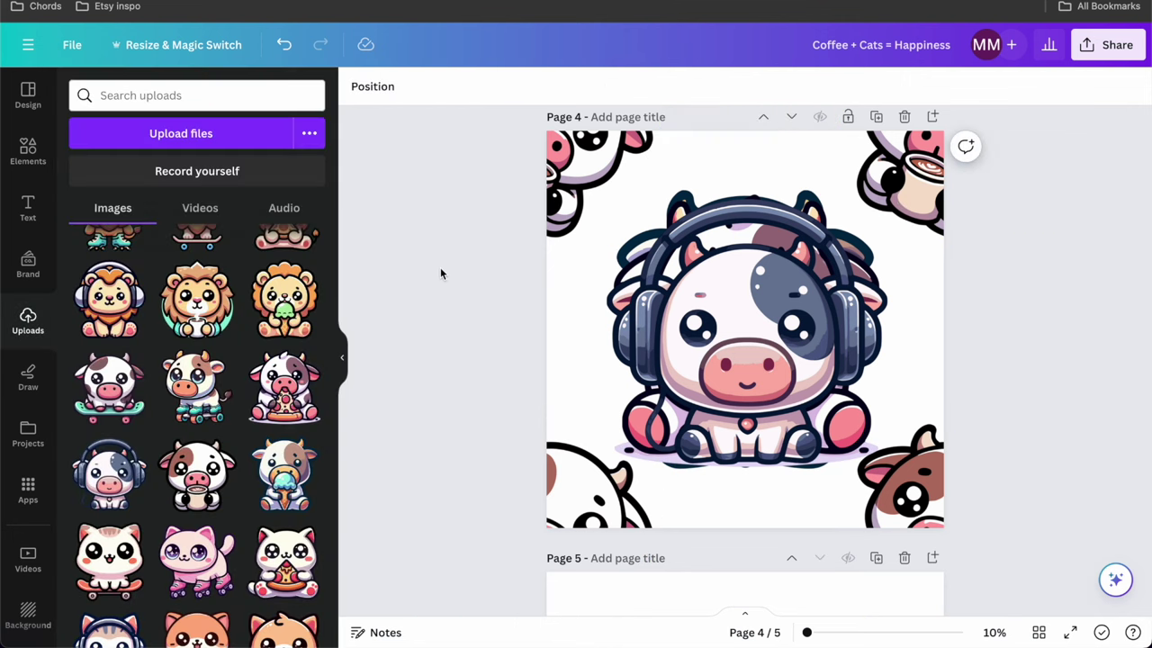
# Step: Shrink the headphones cow to about half size and place it in the left half of page 4
pyautogui.click(764, 316)
pyautogui.moveTo(897, 180); pyautogui.dragTo(747, 322)
pyautogui.moveTo(684, 405); pyautogui.dragTo(666, 320)
pyautogui.click(830, 326)
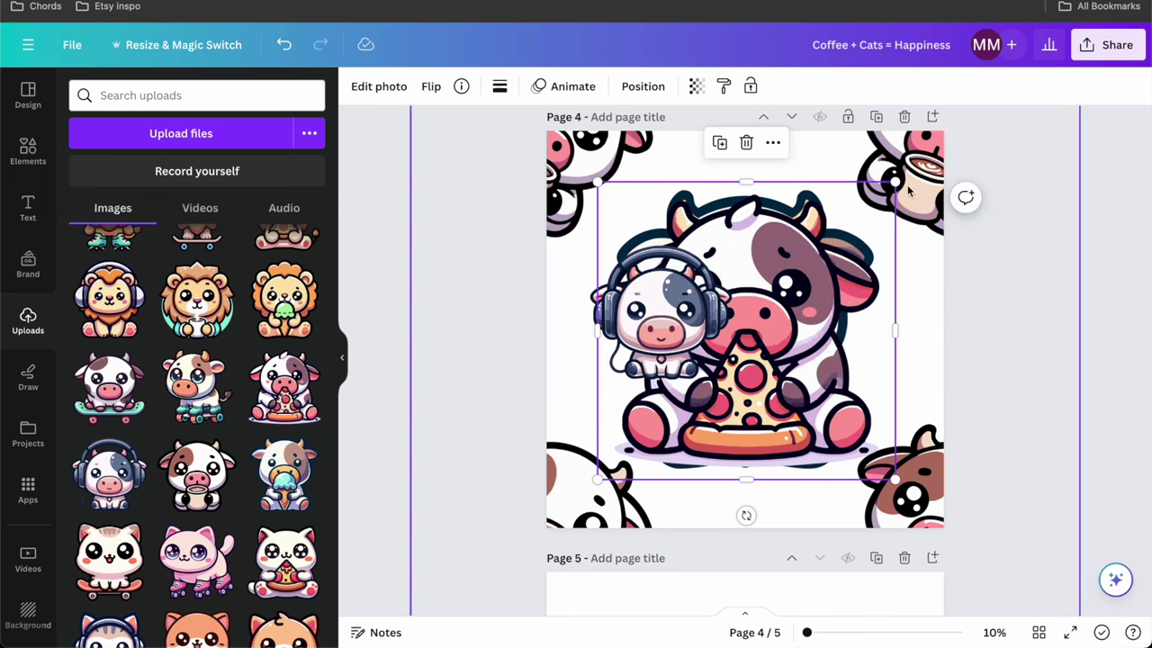
# Step: Shrink the pizza cow to about half size, and slightly shrink the ice-cream cow and shift it right
pyautogui.moveTo(894, 183); pyautogui.dragTo(804, 327)
pyautogui.click(840, 284)
pyautogui.moveTo(896, 183); pyautogui.dragTo(866, 247)
pyautogui.moveTo(794, 349); pyautogui.dragTo(828, 319)
# Step: Tilt the ice-cream cow counterclockwise and move it to the middle of page 4
pyautogui.click(648, 322)
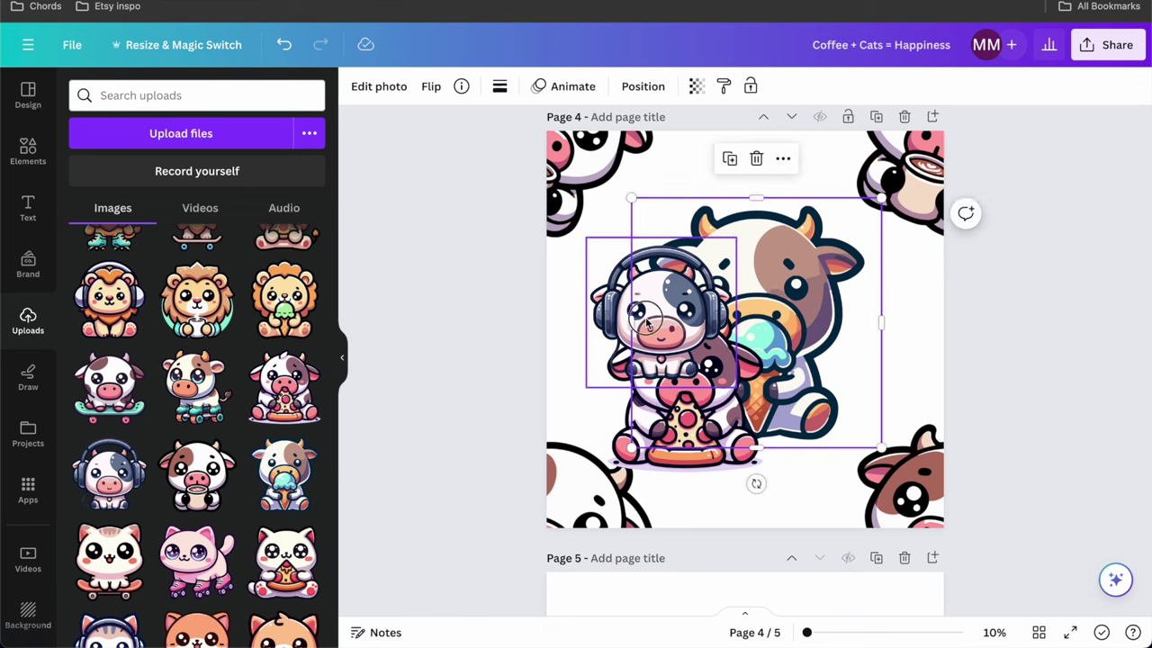
pyautogui.click(797, 346)
pyautogui.moveTo(756, 487); pyautogui.dragTo(804, 476)
pyautogui.moveTo(786, 289); pyautogui.dragTo(759, 292)
pyautogui.hotkey('ctrl', 'z')
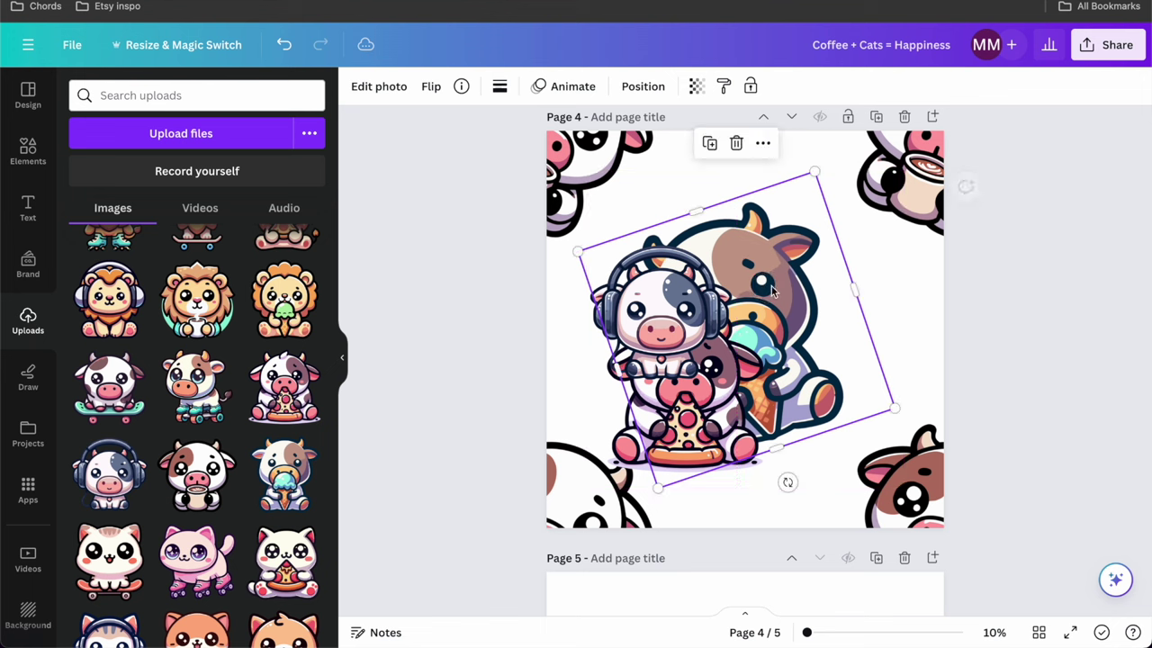
# Step: Place the pizza cow across the middle of page 4's top edge and a matching copy across the bottom edge
pyautogui.click(702, 396)
pyautogui.moveTo(685, 515)
pyautogui.mouseDown()
pyautogui.moveTo(654, 499)
pyautogui.moveTo(694, 507)
pyautogui.moveTo(684, 515)
pyautogui.mouseUp()
pyautogui.moveTo(774, 303); pyautogui.dragTo(725, 348)
pyautogui.moveTo(676, 441); pyautogui.dragTo(760, 555)
# Step: Group the two pizza cows on the top and bottom edges, leaving the ice-cream cow out of the group
pyautogui.keyDown('shift'); pyautogui.click(745, 165); pyautogui.keyUp('shift')
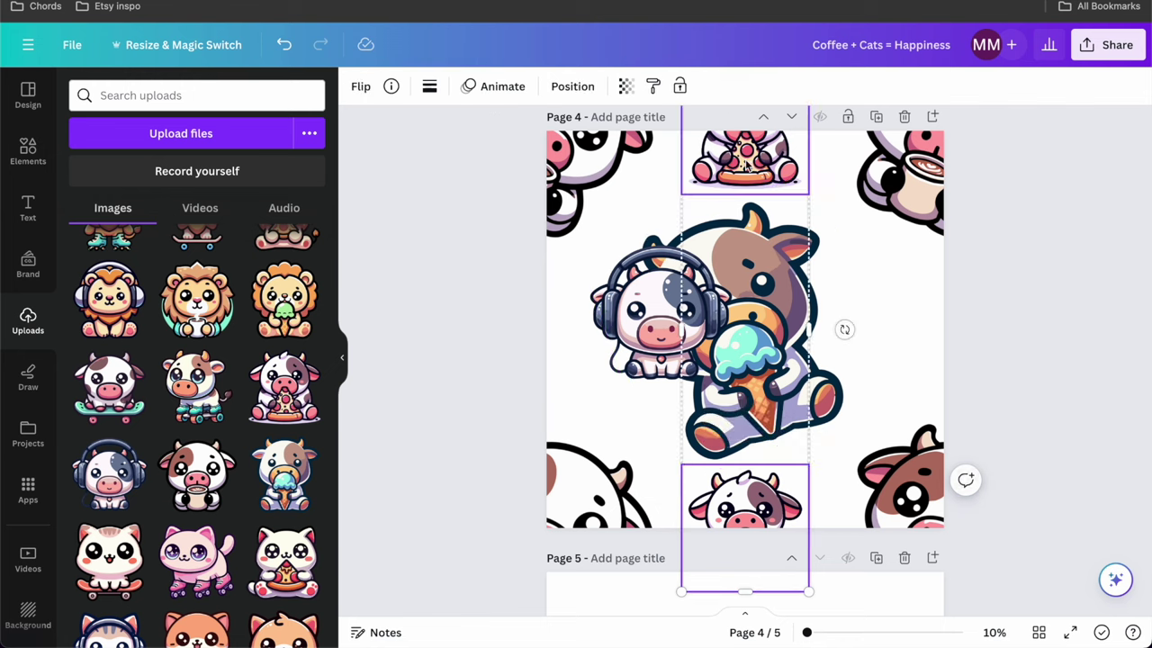
pyautogui.keyDown('shift'); pyautogui.click(759, 213); pyautogui.keyUp('shift')
pyautogui.scroll(5, 759, 270)
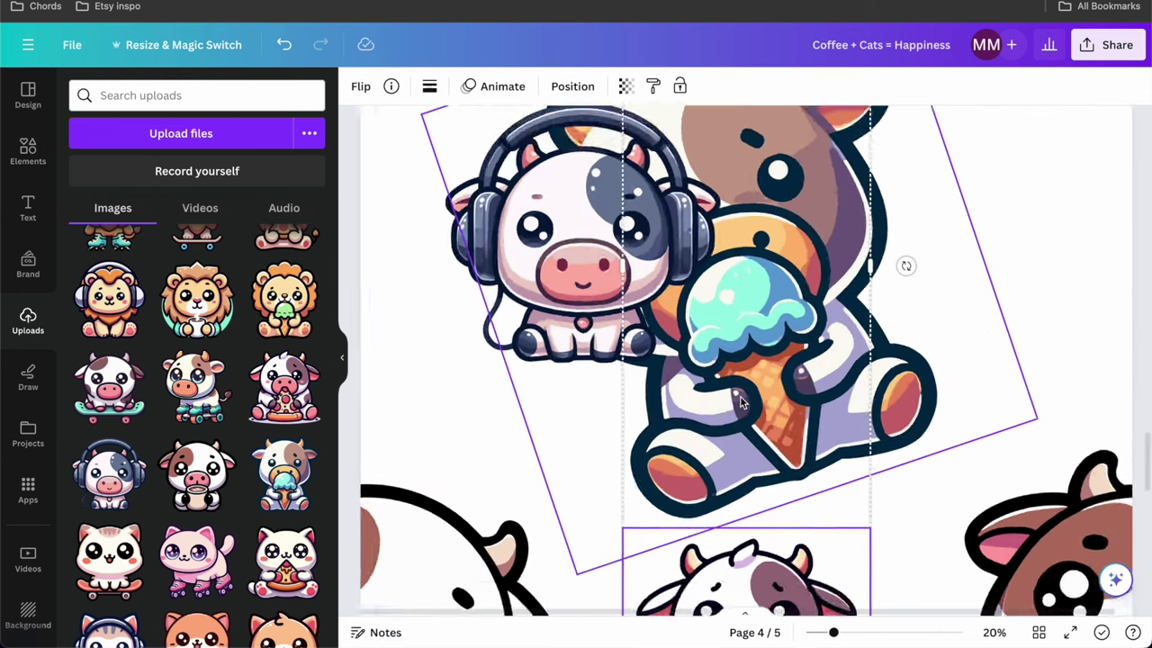
pyautogui.scroll(-3, 742, 402)
pyautogui.scroll(-2, 742, 403)
pyautogui.keyDown('shift'); pyautogui.click(755, 208); pyautogui.keyUp('shift')
pyautogui.click(705, 128)
# Step: Tilt the headphones cow slightly and place copies of it across page 4's left and right edges
pyautogui.click(663, 303)
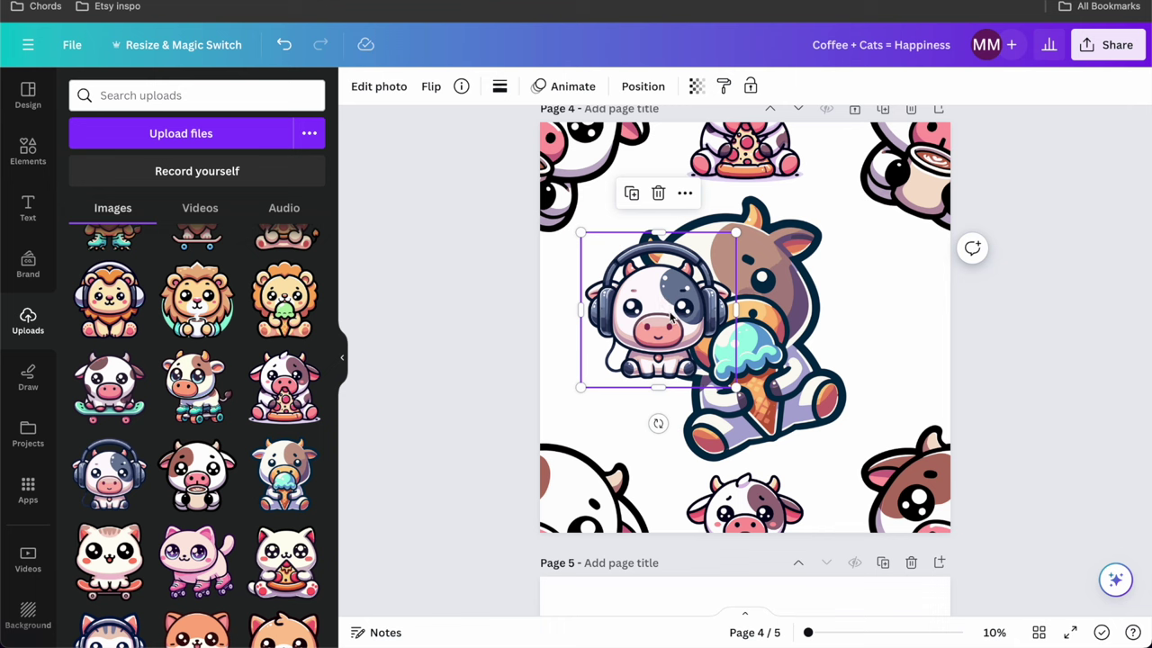
pyautogui.moveTo(658, 423); pyautogui.dragTo(675, 422)
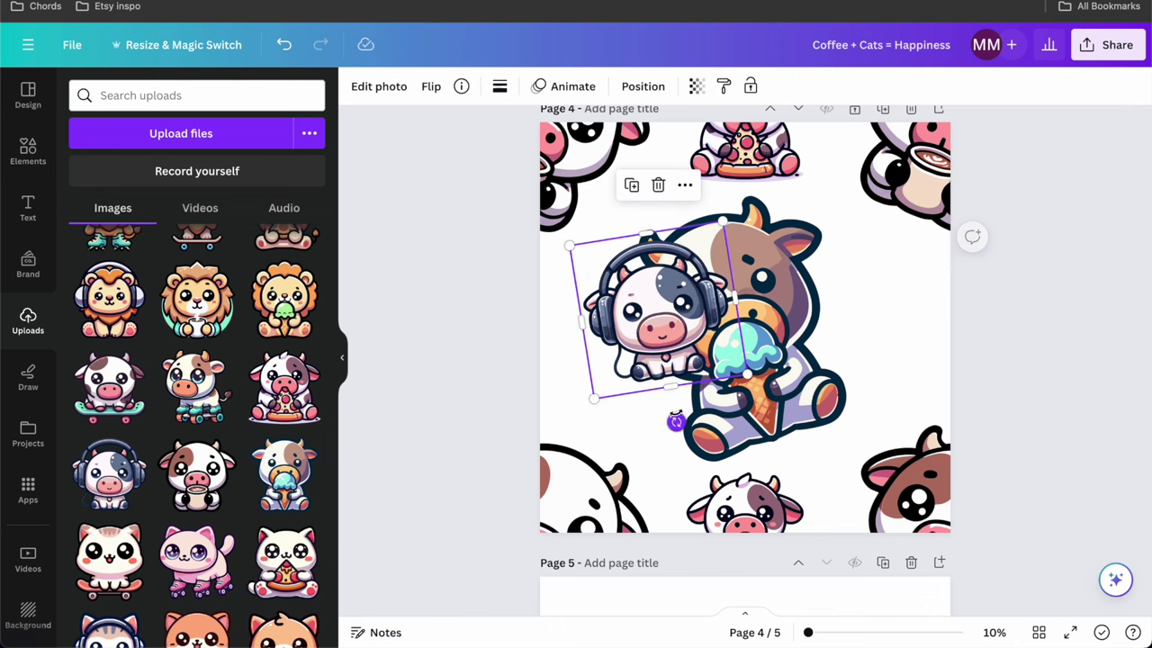
pyautogui.moveTo(668, 286); pyautogui.dragTo(960, 297)
pyautogui.keyDown('shift'); pyautogui.click(642, 312); pyautogui.keyUp('shift')
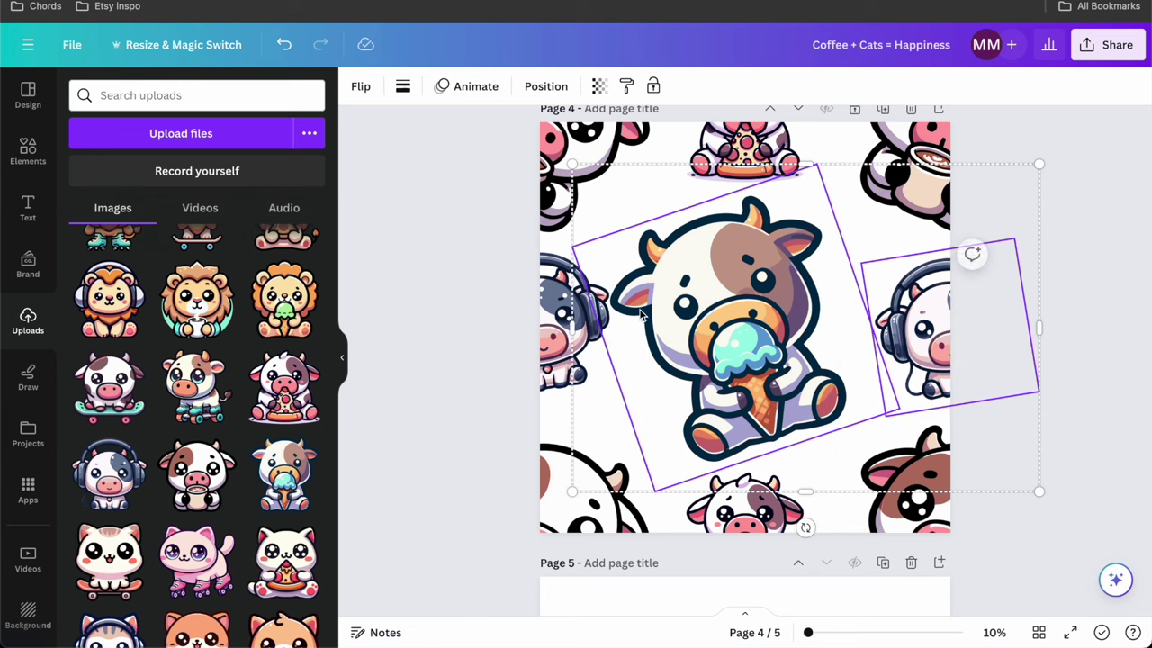
pyautogui.click(483, 353)
# Step: Align the right-edge headphones cow to the same height as the one on the left edge
pyautogui.click(539, 333)
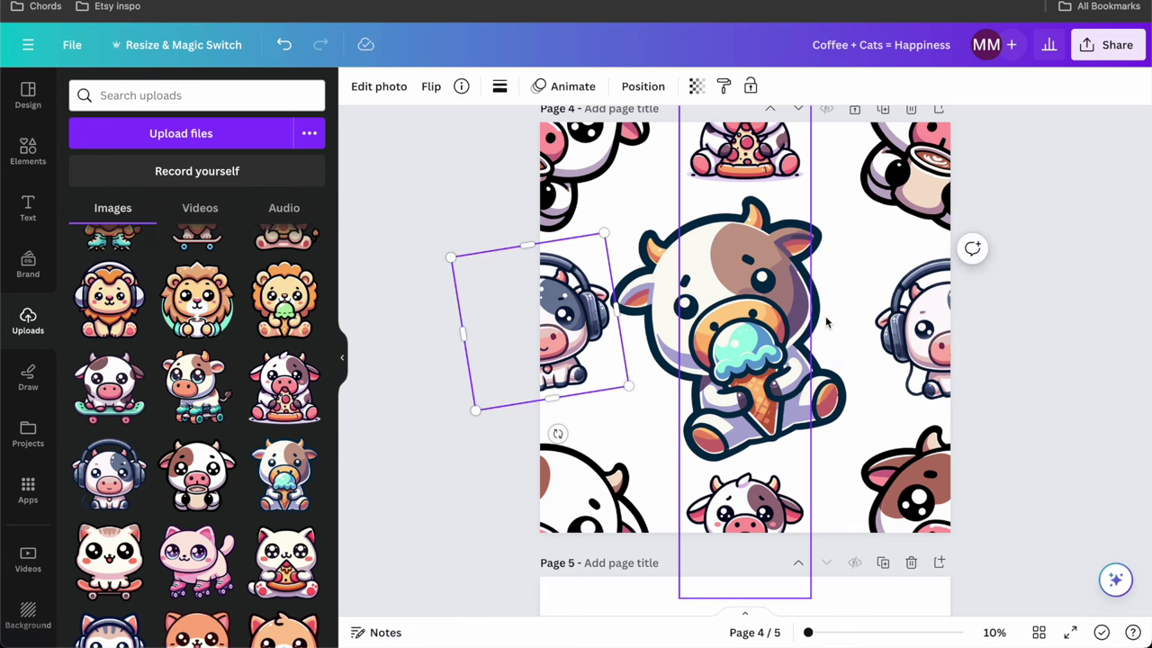
pyautogui.keyDown('shift'); pyautogui.click(932, 333); pyautogui.keyUp('shift')
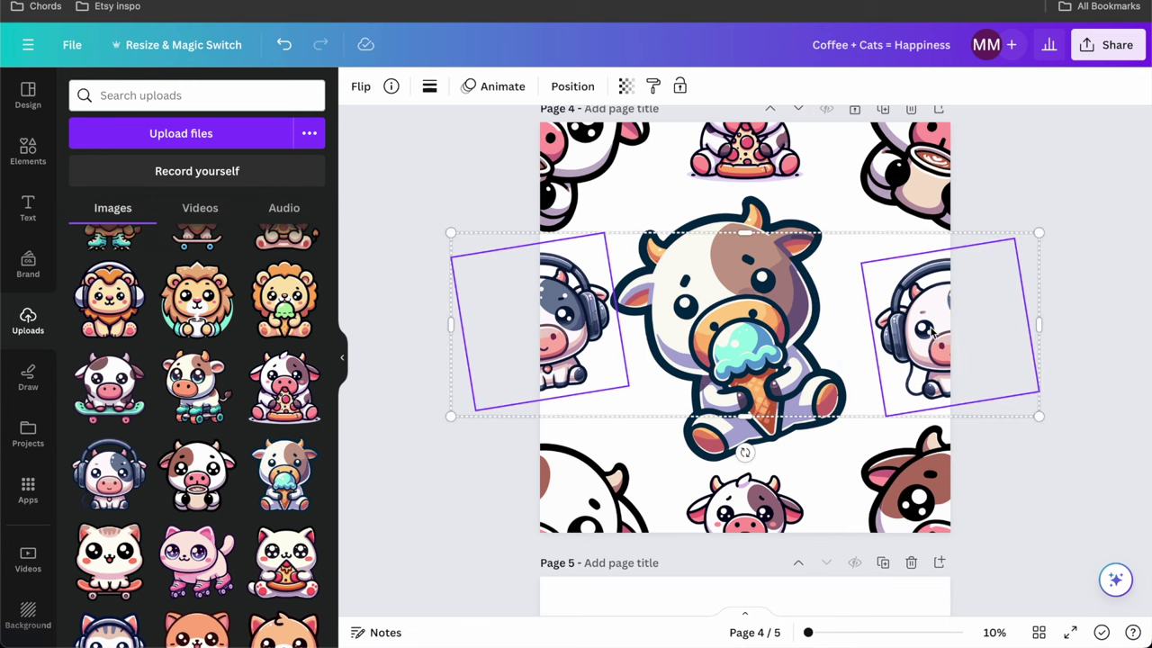
pyautogui.click(1127, 270)
pyautogui.click(937, 357)
pyautogui.moveTo(938, 356); pyautogui.dragTo(941, 350)
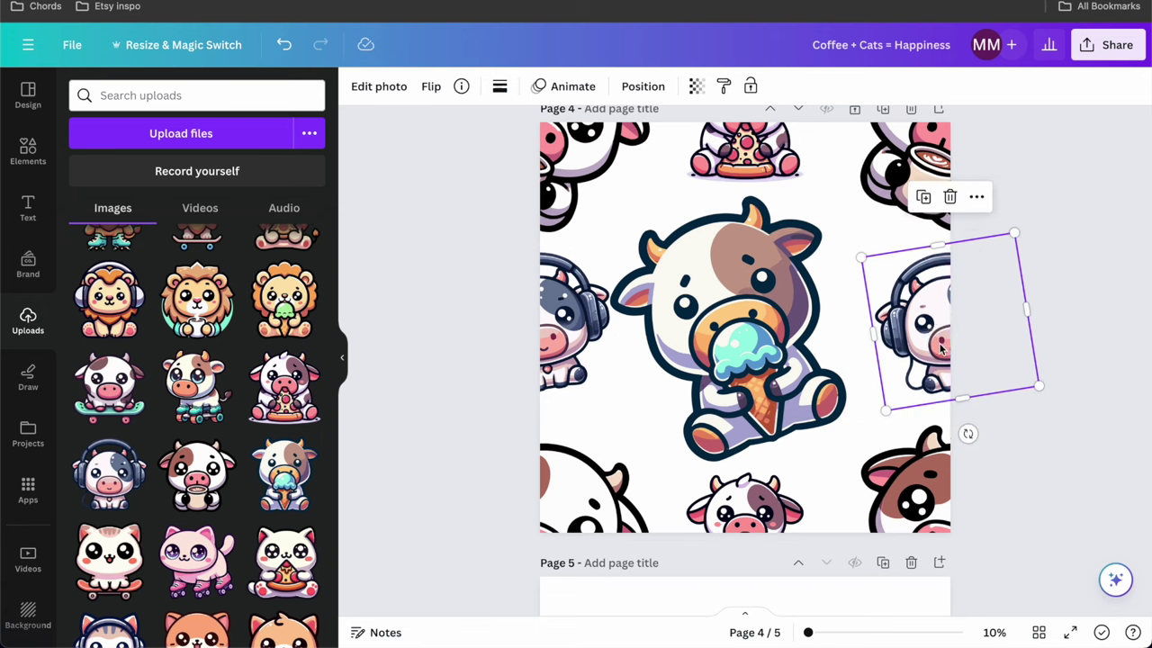
# Step: Move the two headphone cows on page 4 together slightly to the left and group them
pyautogui.keyDown('shift'); pyautogui.click(549, 333); pyautogui.keyUp('shift')
pyautogui.click(549, 333)
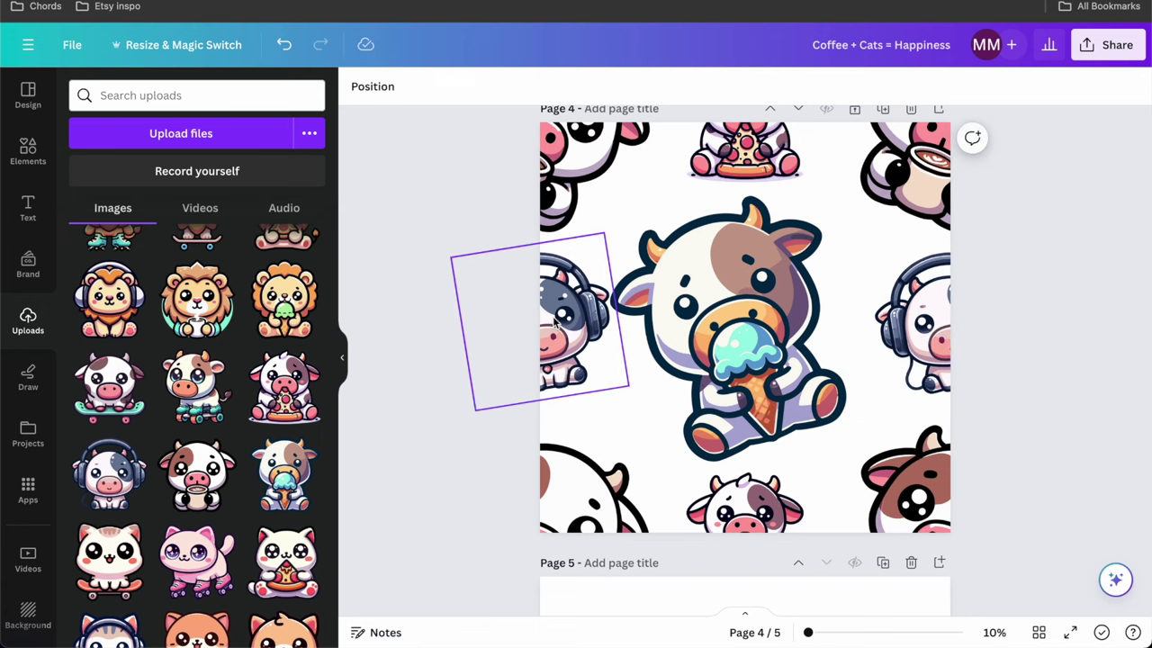
pyautogui.keyDown('shift'); pyautogui.click(903, 315); pyautogui.keyUp('shift')
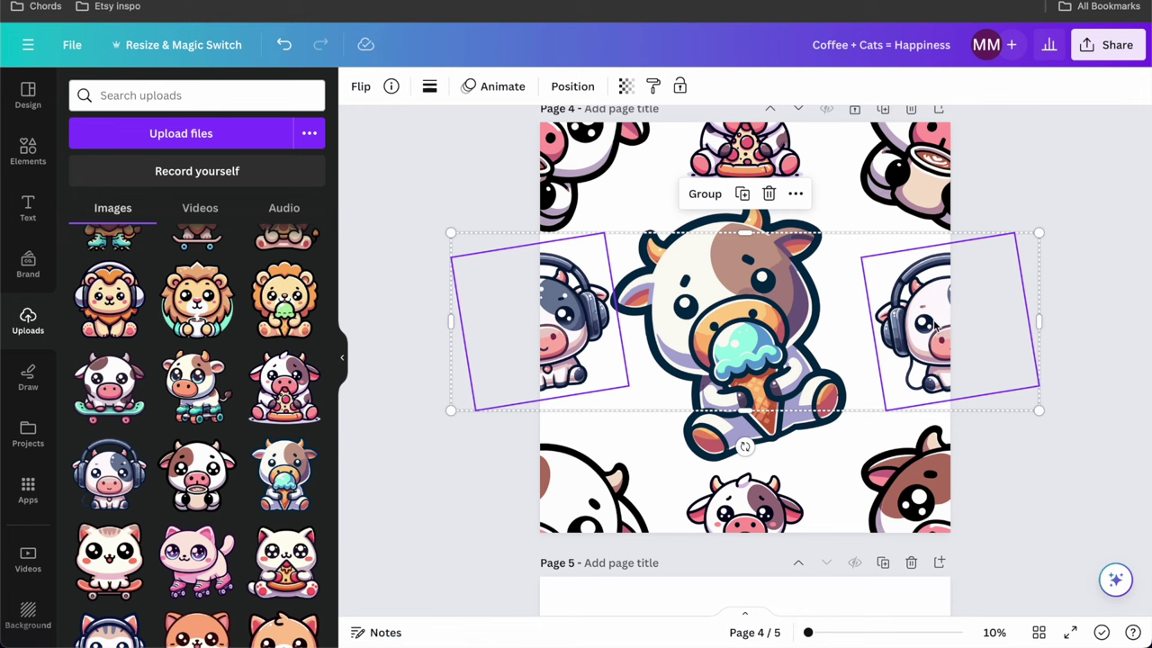
pyautogui.moveTo(935, 326); pyautogui.dragTo(898, 326)
pyautogui.click(671, 194)
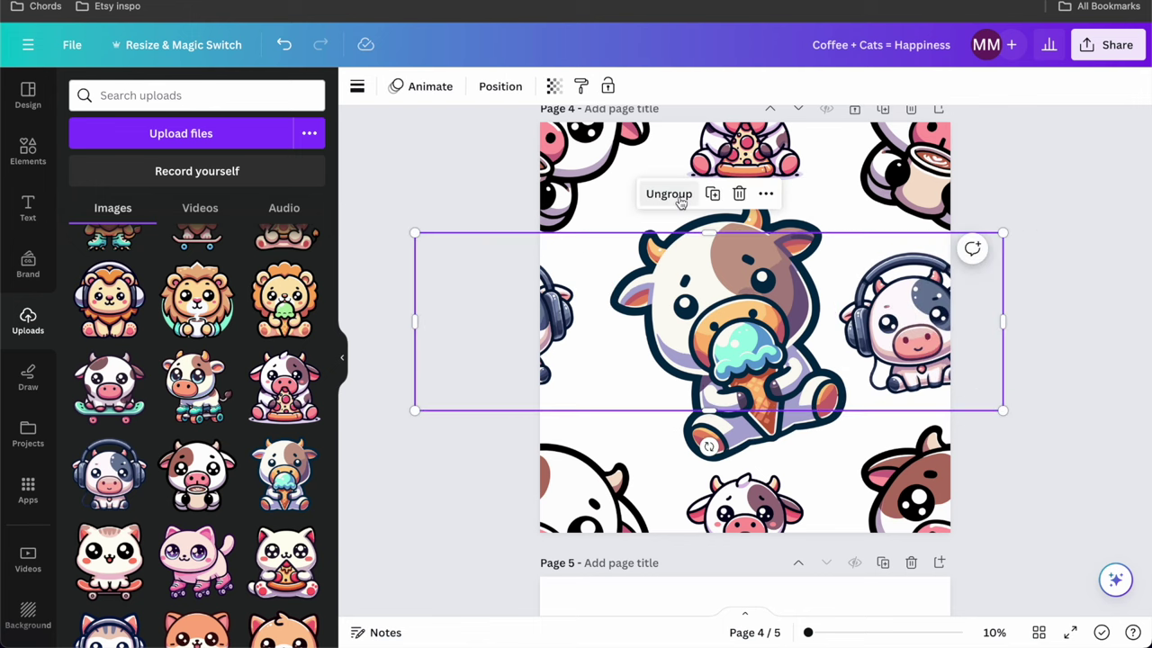
# Step: Shift the central ice cream cow slightly left and up, and the pizza cow pair slightly right
pyautogui.click(783, 351)
pyautogui.click(839, 431)
pyautogui.moveTo(831, 422); pyautogui.dragTo(800, 417)
pyautogui.moveTo(764, 480); pyautogui.dragTo(804, 497)
pyautogui.hotkey('ctrl', 'z')
pyautogui.click(775, 518)
pyautogui.click(702, 229)
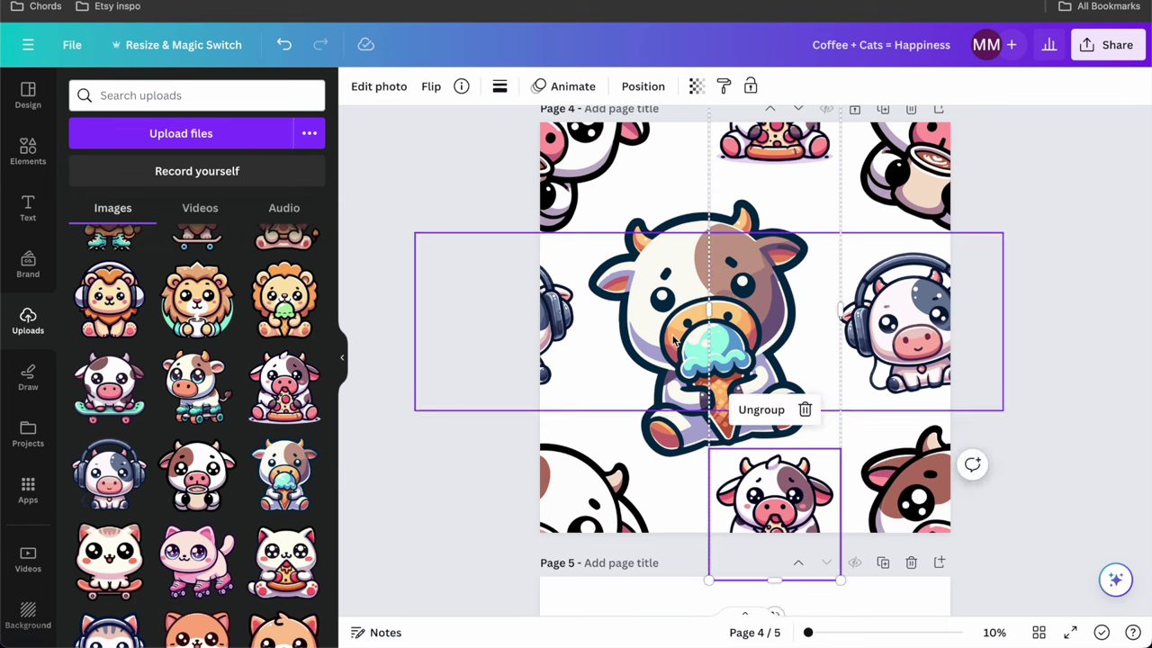
pyautogui.click(702, 228)
pyautogui.hotkey('ctrl', 'z')
pyautogui.click(1005, 259)
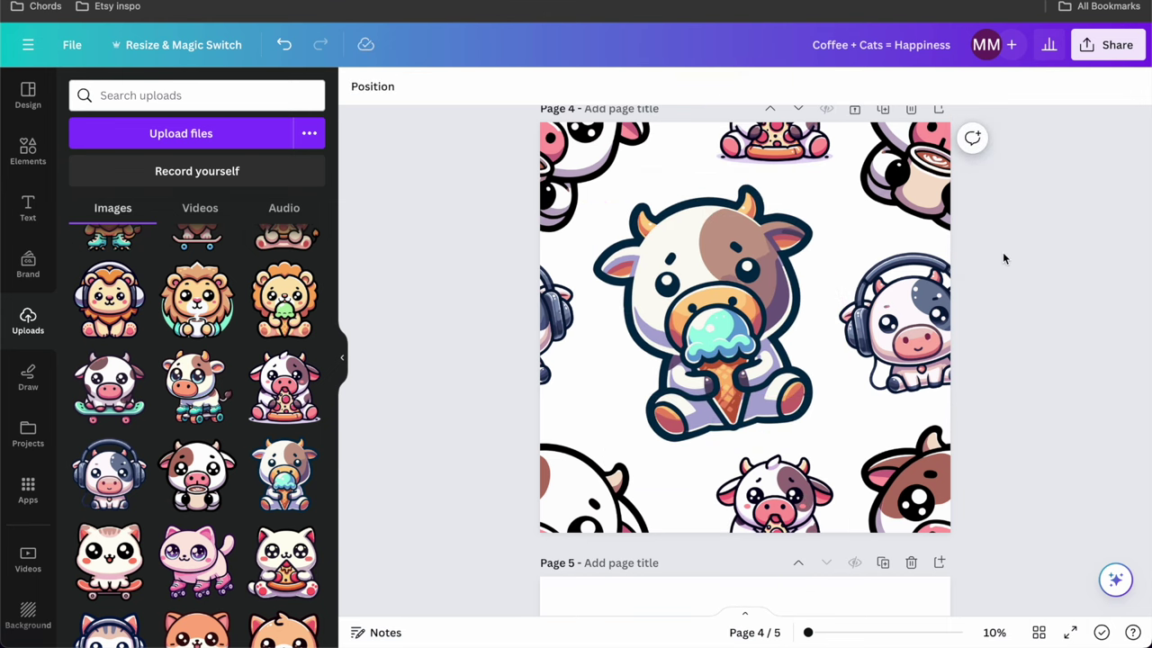
pyautogui.click(1101, 54)
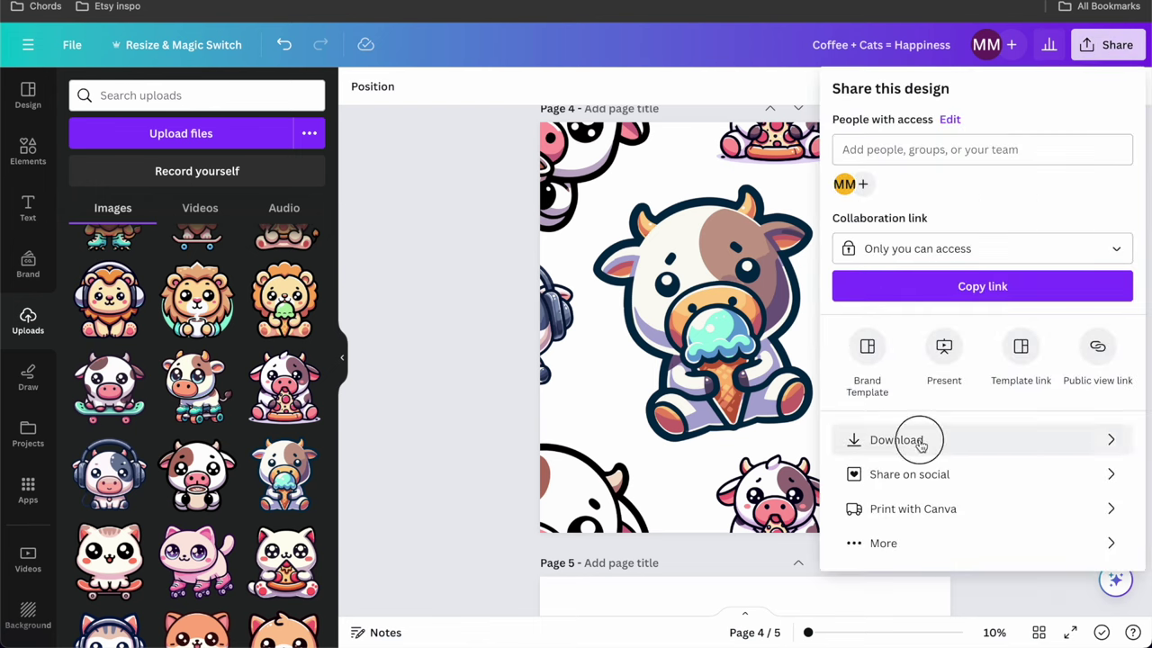
pyautogui.click(927, 441)
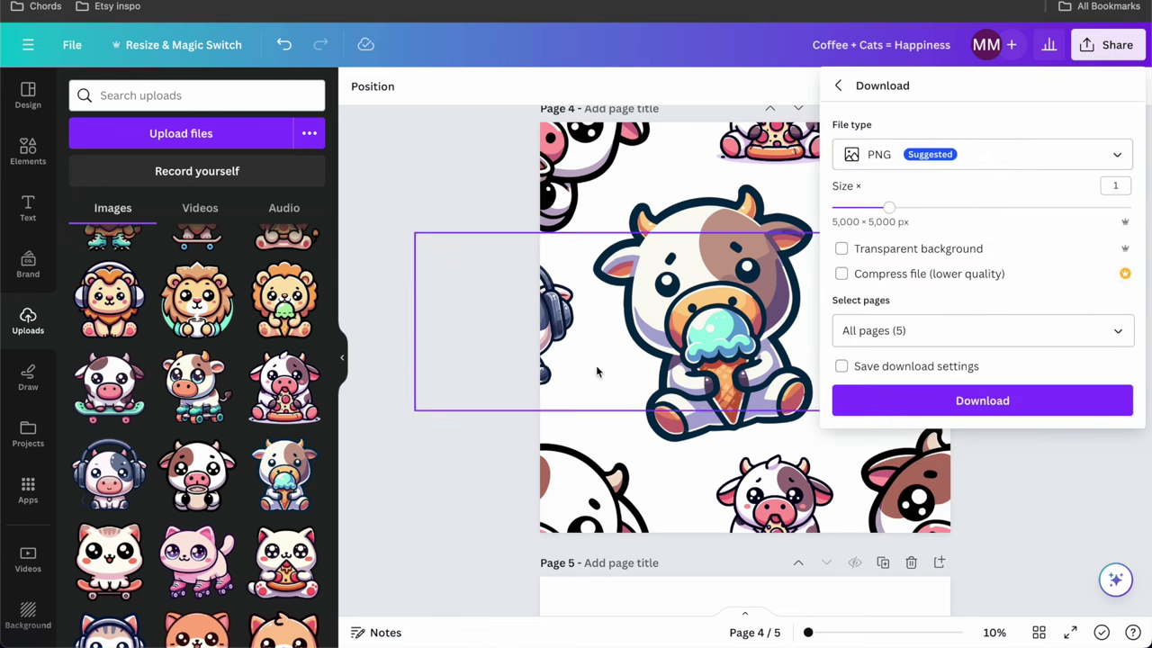
pyautogui.click(380, 310)
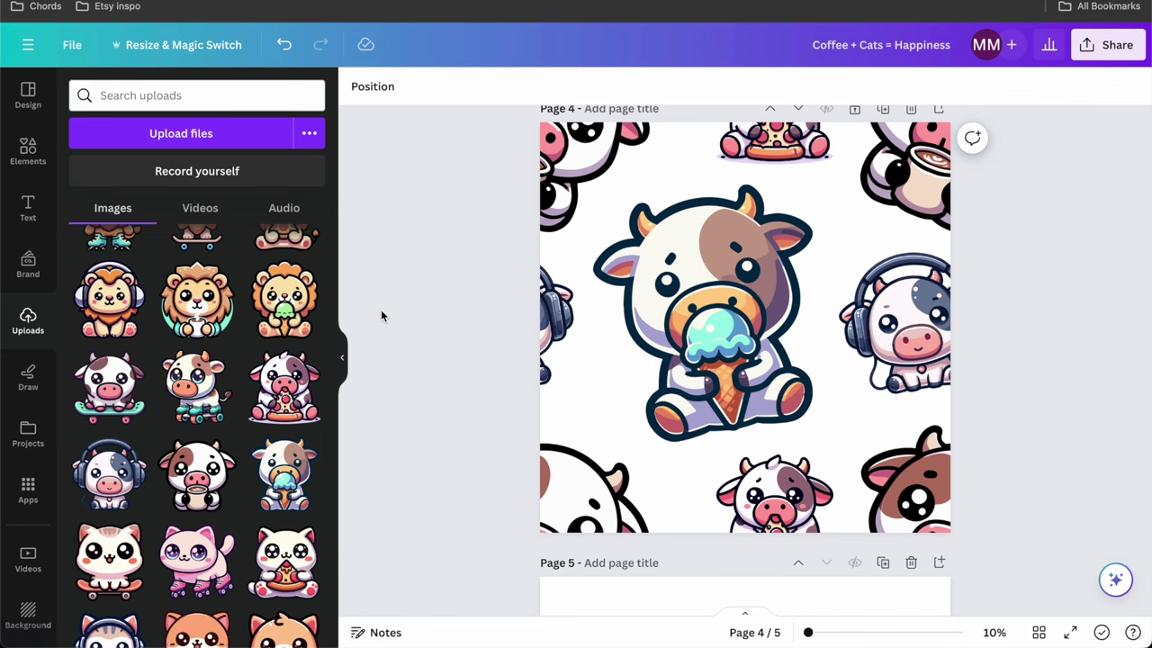
# Step: Duplicate page 4 and apply the recently used pink checkered background to the copy
pyautogui.click(889, 108)
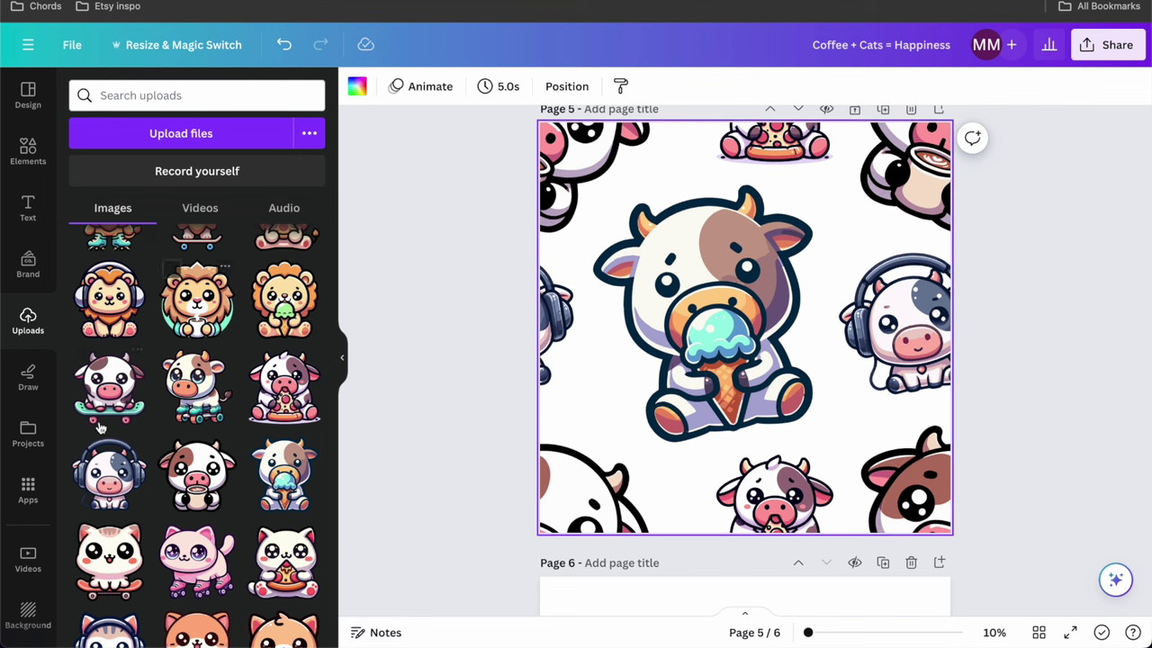
pyautogui.click(28, 614)
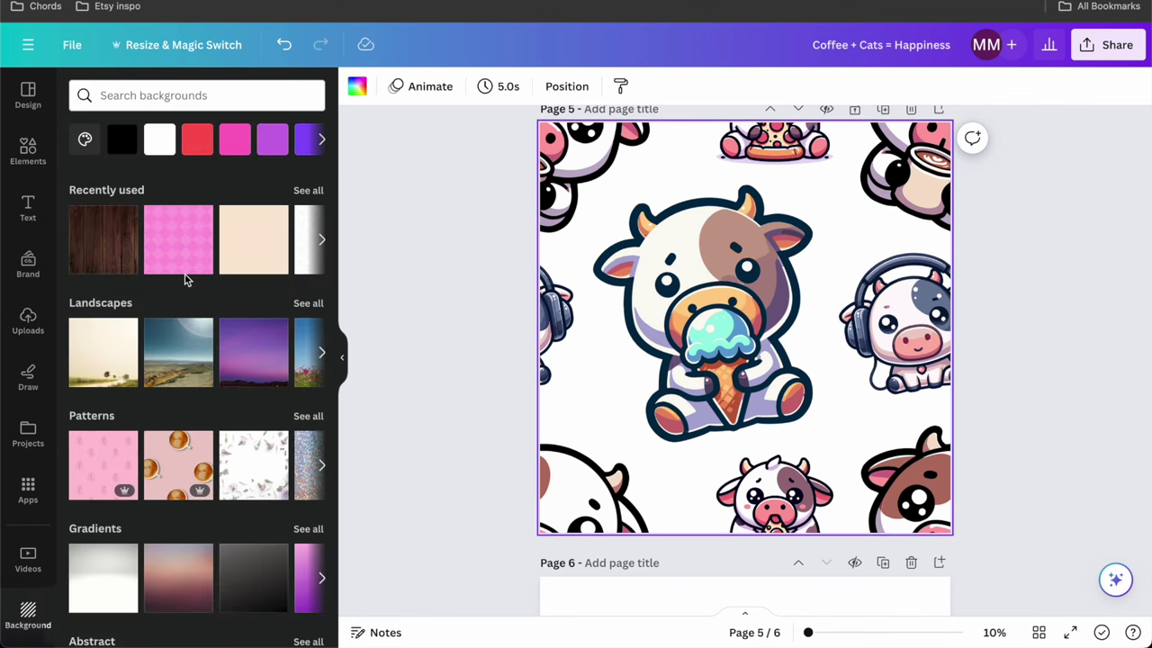
pyautogui.click(183, 253)
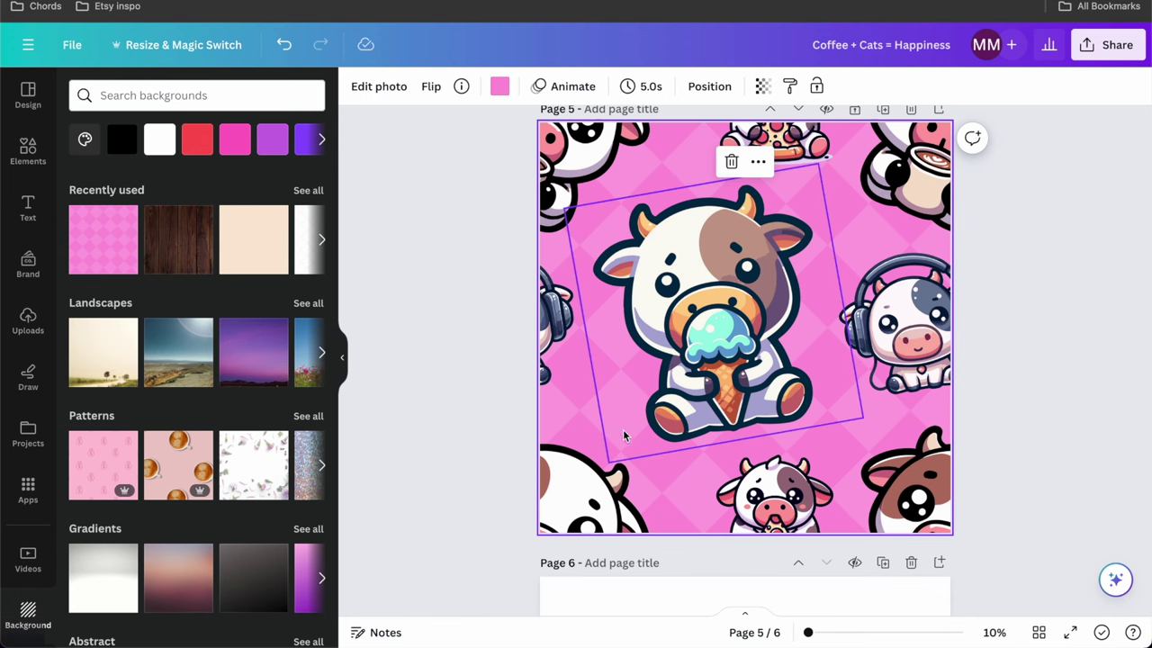
# Step: Try the Brand Kit yellow and the brown and pink photo colors on the checkered background
pyautogui.click(500, 85)
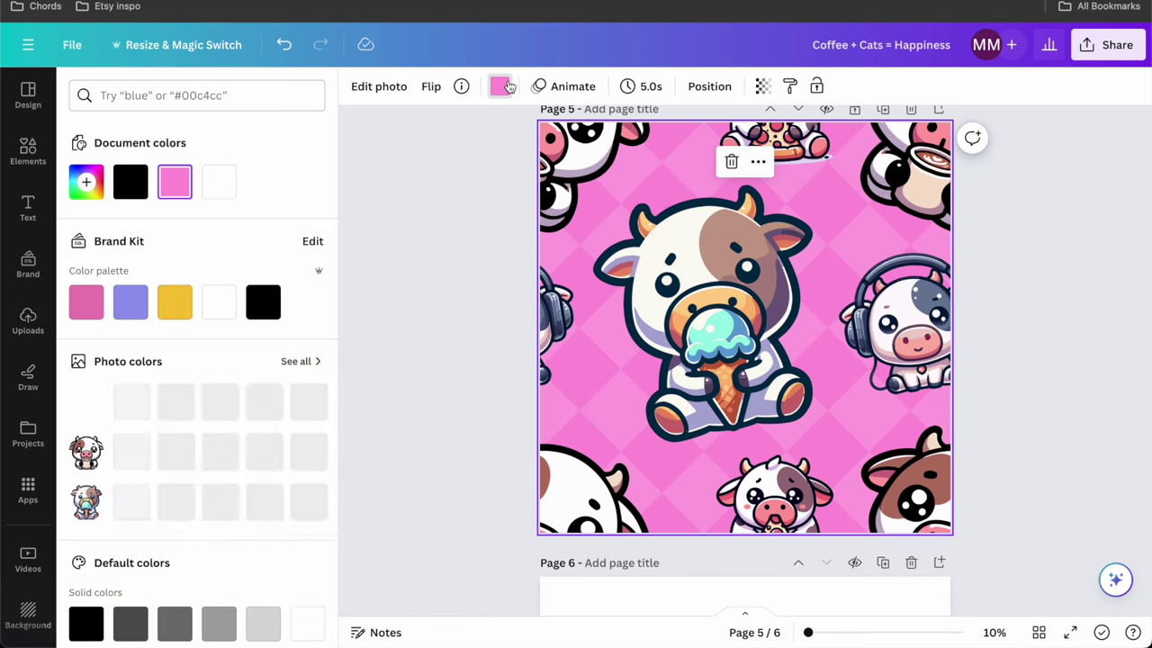
pyautogui.click(175, 302)
pyautogui.scroll(-3, 198, 306)
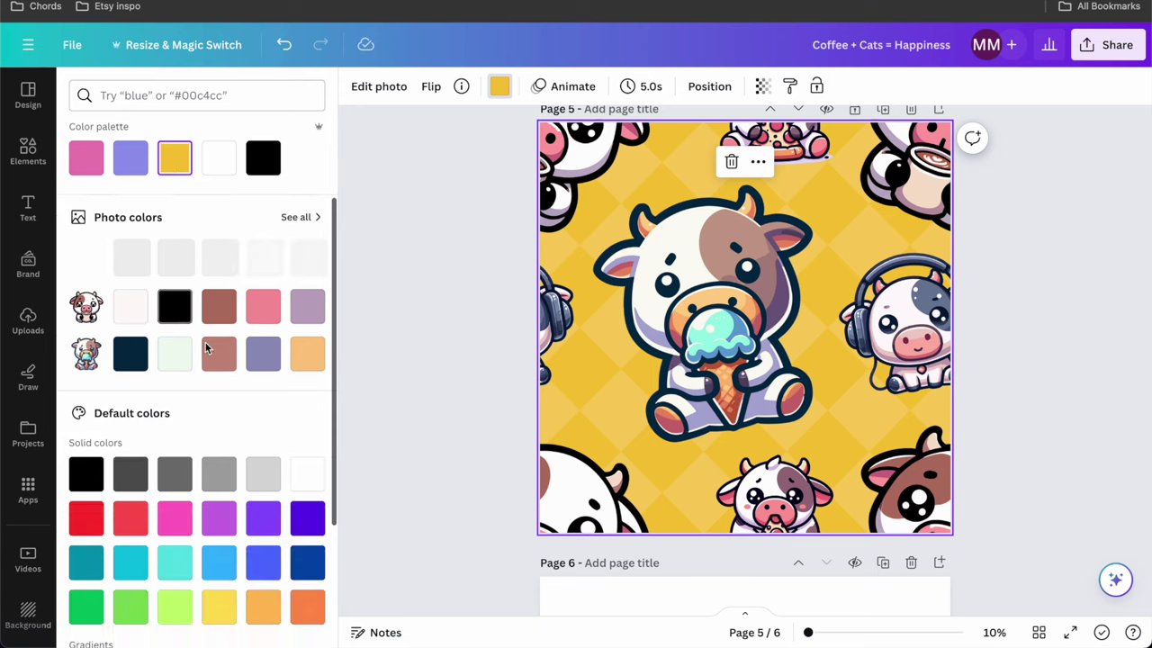
pyautogui.click(223, 308)
pyautogui.click(264, 306)
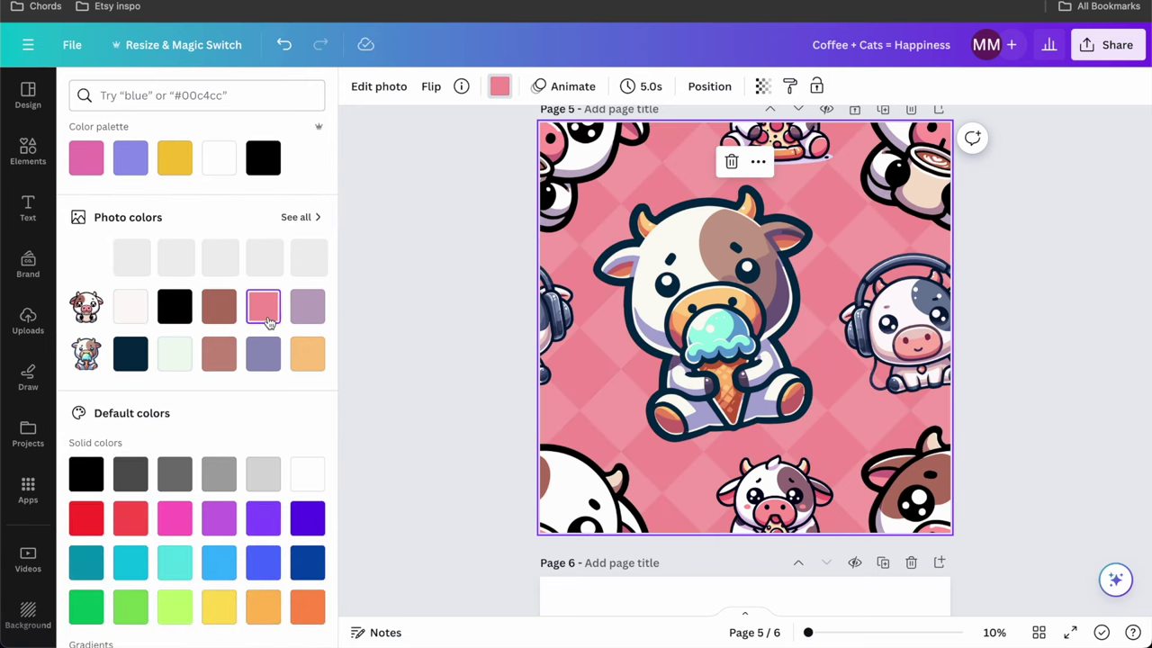
# Step: Try light gray, black, dark gray, light blue and yellow from the default solid colors on the checkered background
pyautogui.scroll(-3, 310, 373)
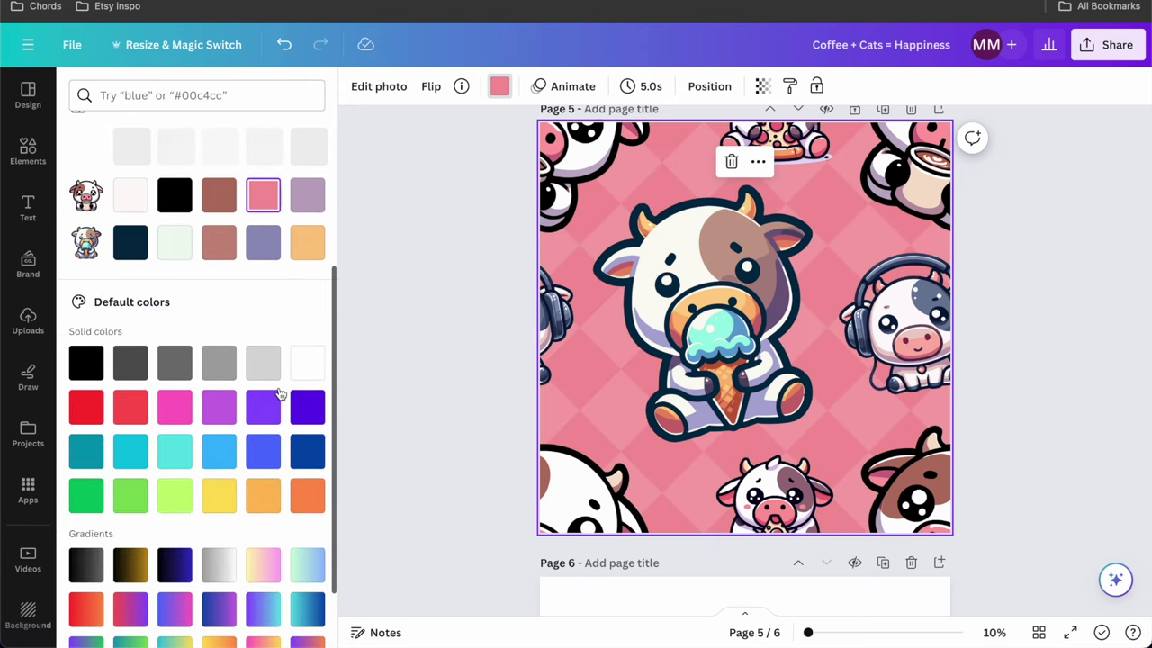
pyautogui.click(275, 367)
pyautogui.click(93, 367)
pyautogui.click(130, 371)
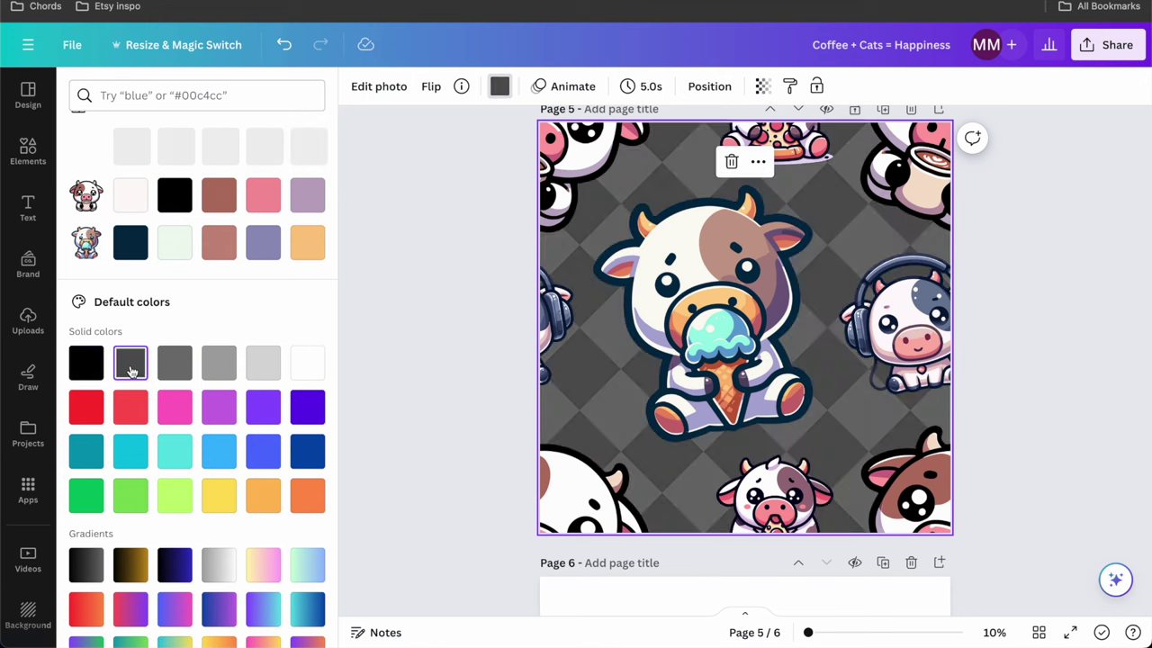
pyautogui.click(217, 453)
pyautogui.click(225, 487)
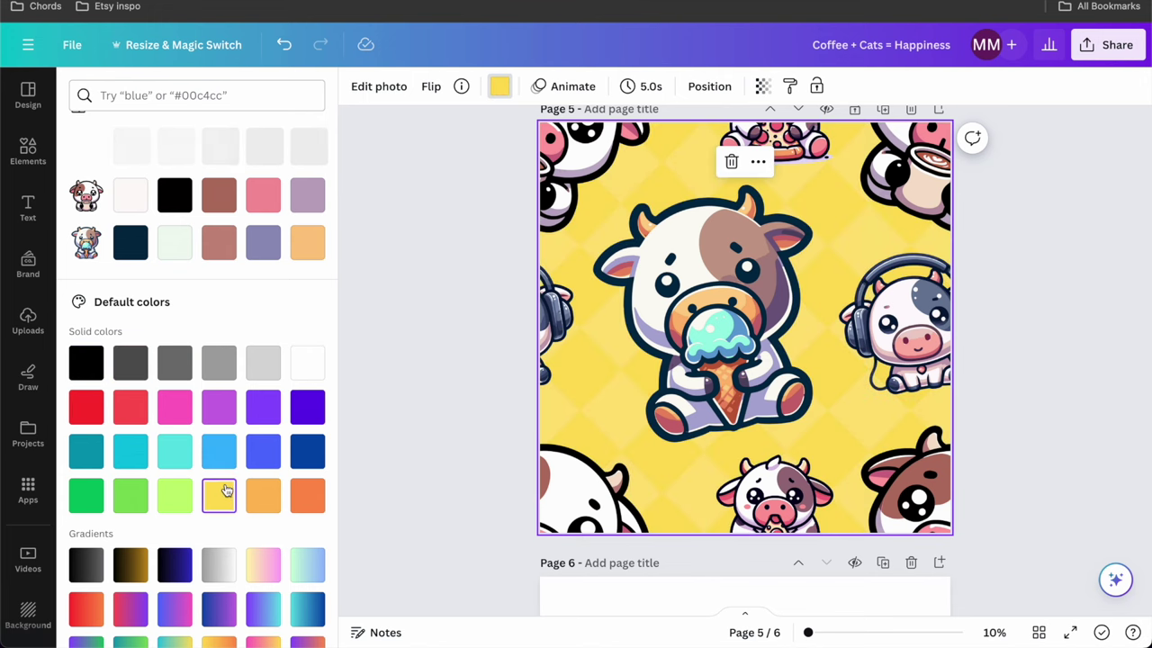
# Step: Try the orange, muted purple and pink photo colors on the checkered background
pyautogui.click(310, 243)
pyautogui.click(270, 256)
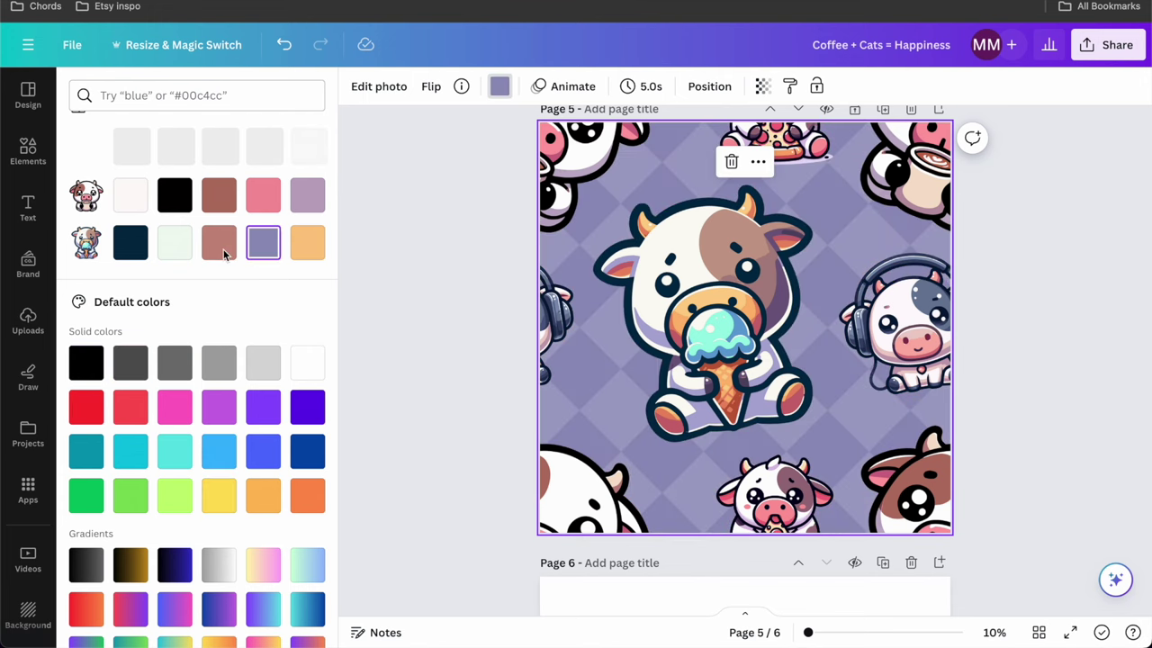
pyautogui.scroll(3, 247, 311)
pyautogui.click(263, 333)
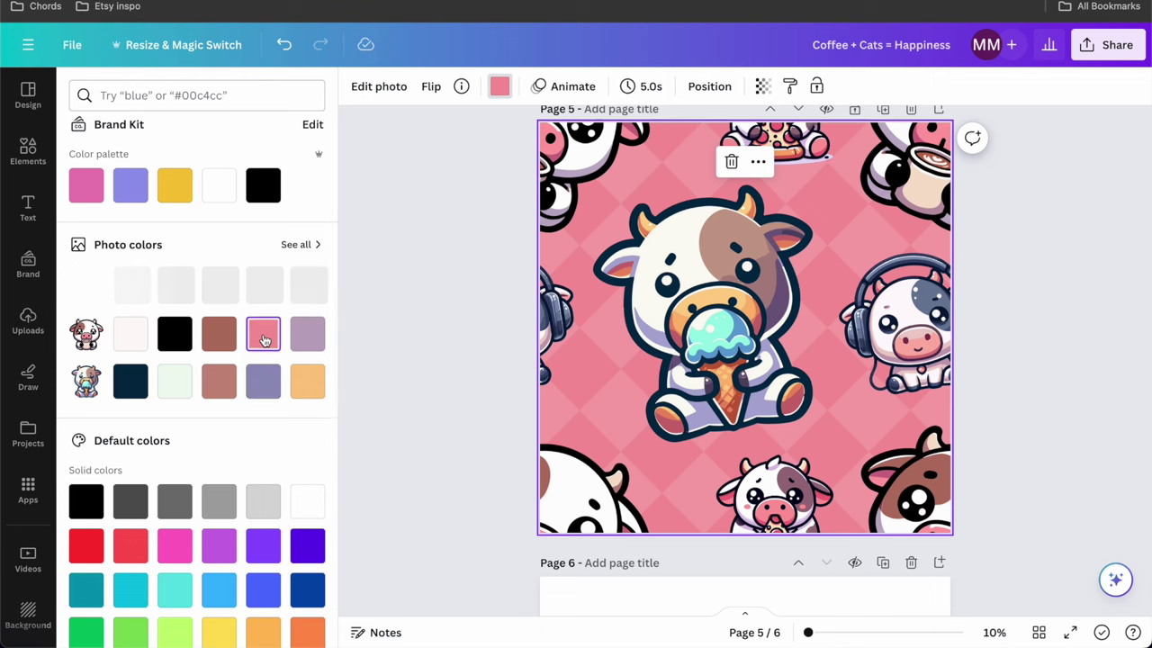
pyautogui.scroll(2, 225, 207)
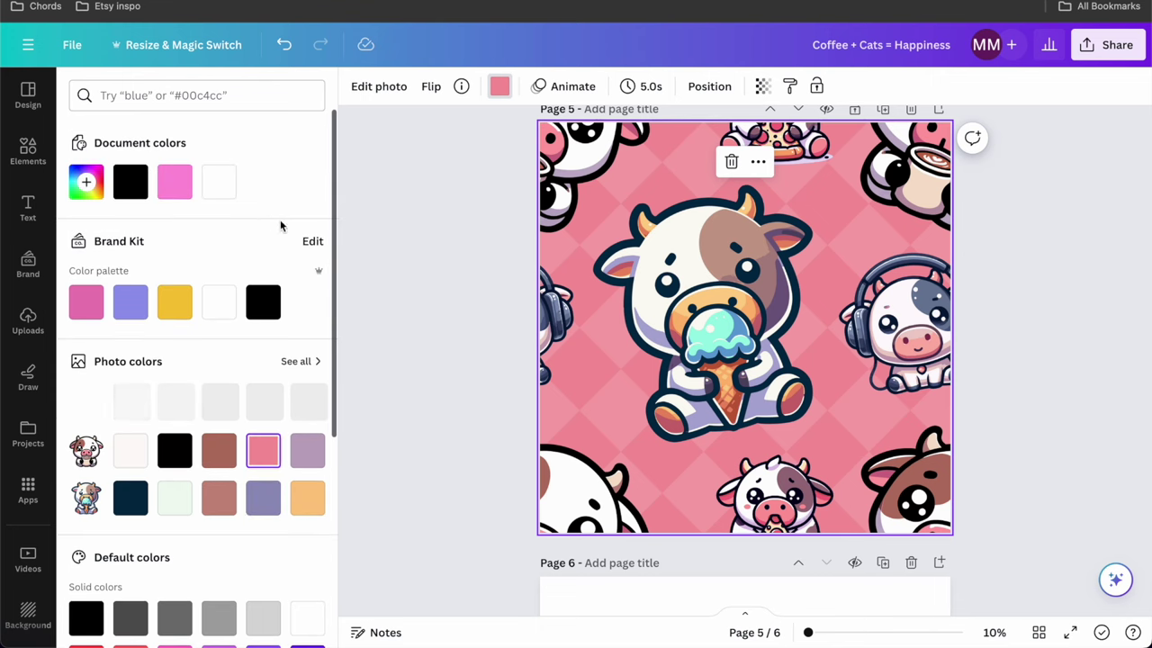
# Step: Sample the ice cream's mint color with the eyedropper for the checkered background and darken it to a deep green
pyautogui.click(86, 182)
pyautogui.click(285, 381)
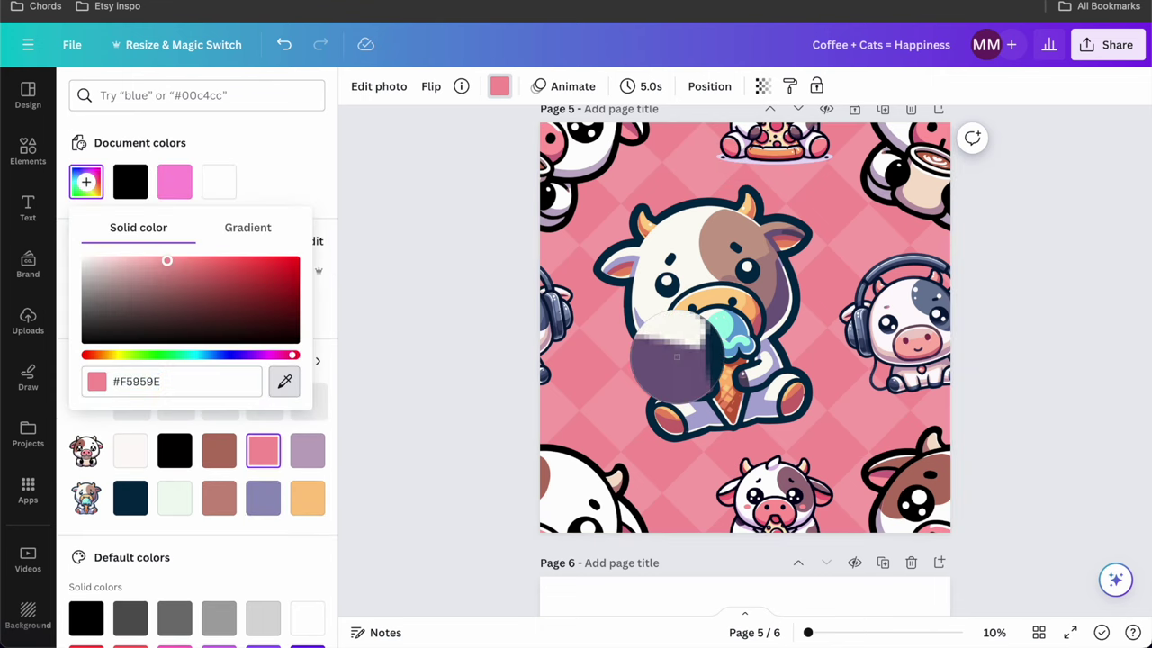
pyautogui.click(725, 352)
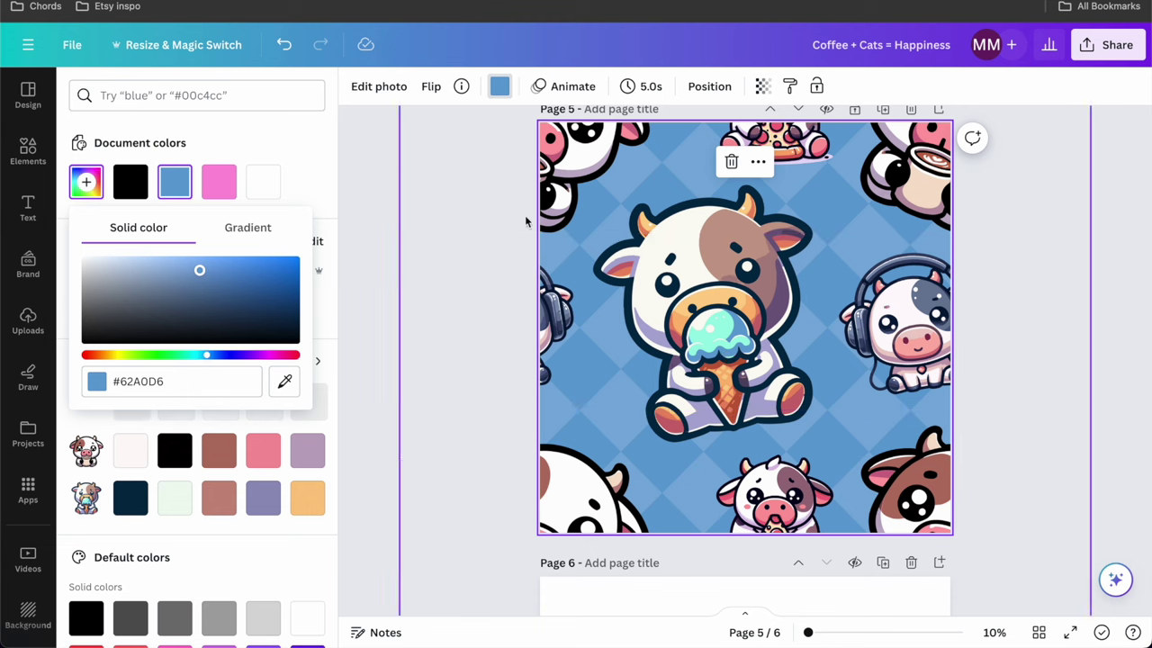
pyautogui.click(284, 382)
pyautogui.click(730, 334)
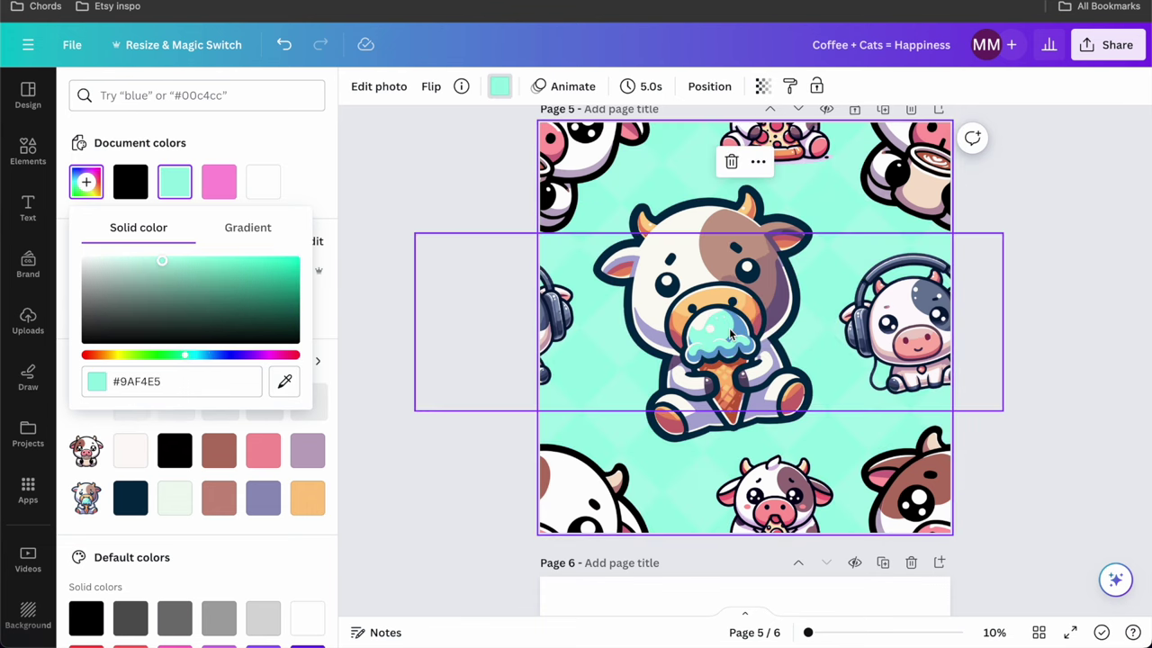
pyautogui.moveTo(222, 270); pyautogui.dragTo(251, 290)
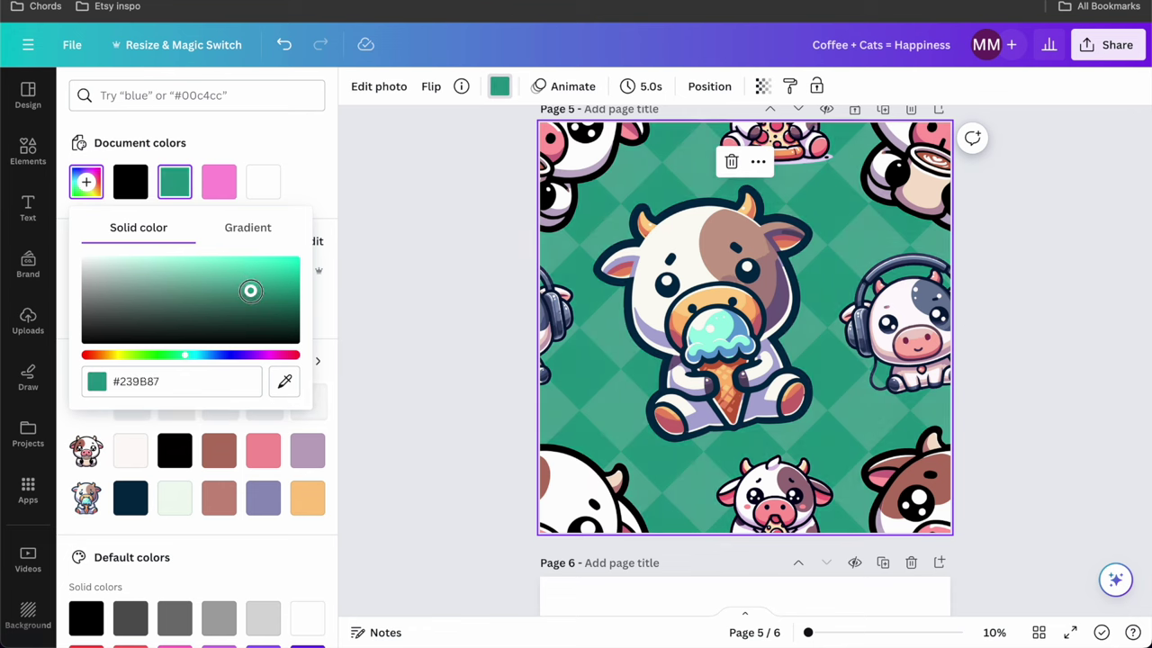
pyautogui.click(1044, 265)
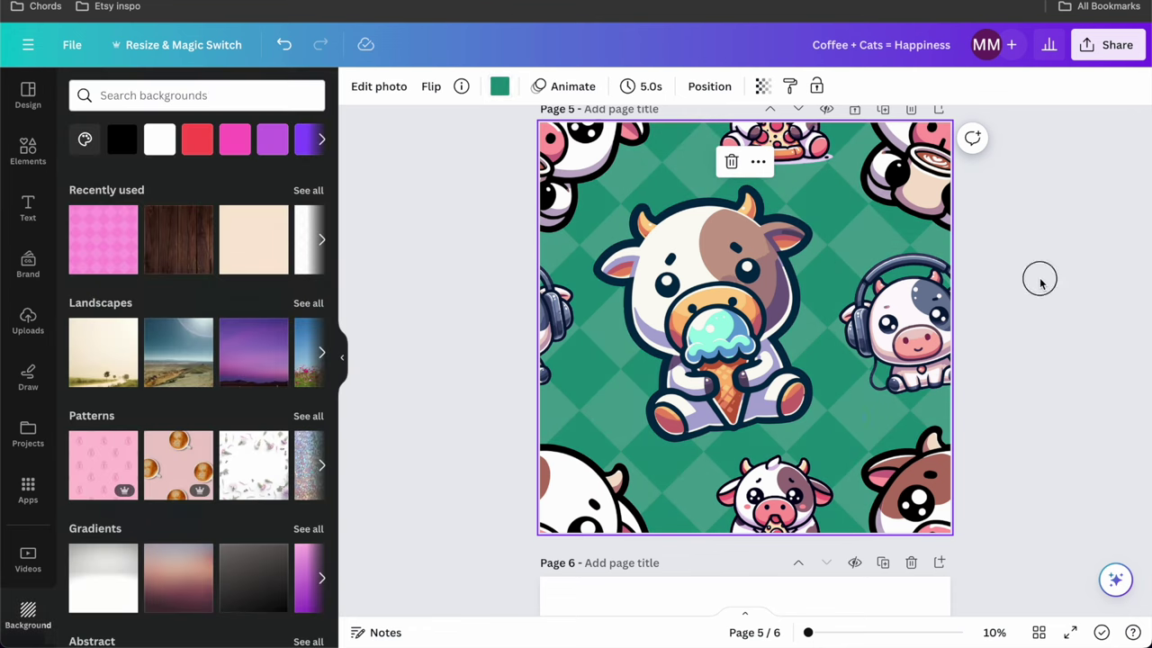
# Step: Title page 5 "cows pattern"
pyautogui.click(622, 109)
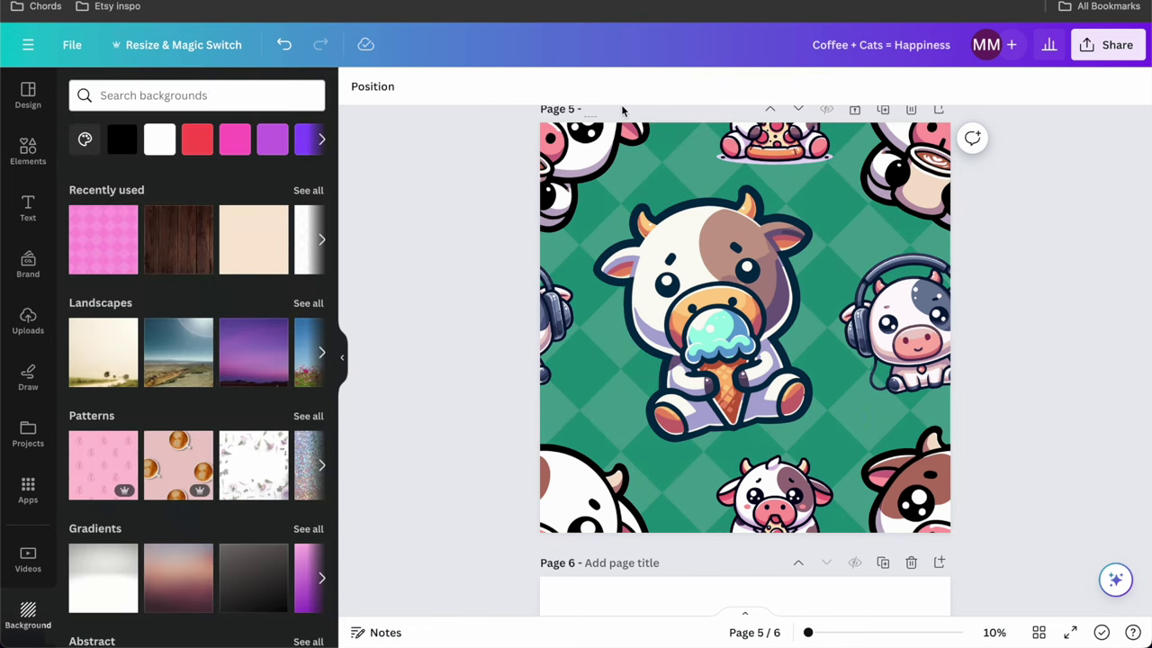
pyautogui.write('cows pattern')
pyautogui.click(1013, 169)
# Step: Download the cows pattern page as a JPG
pyautogui.click(1117, 49)
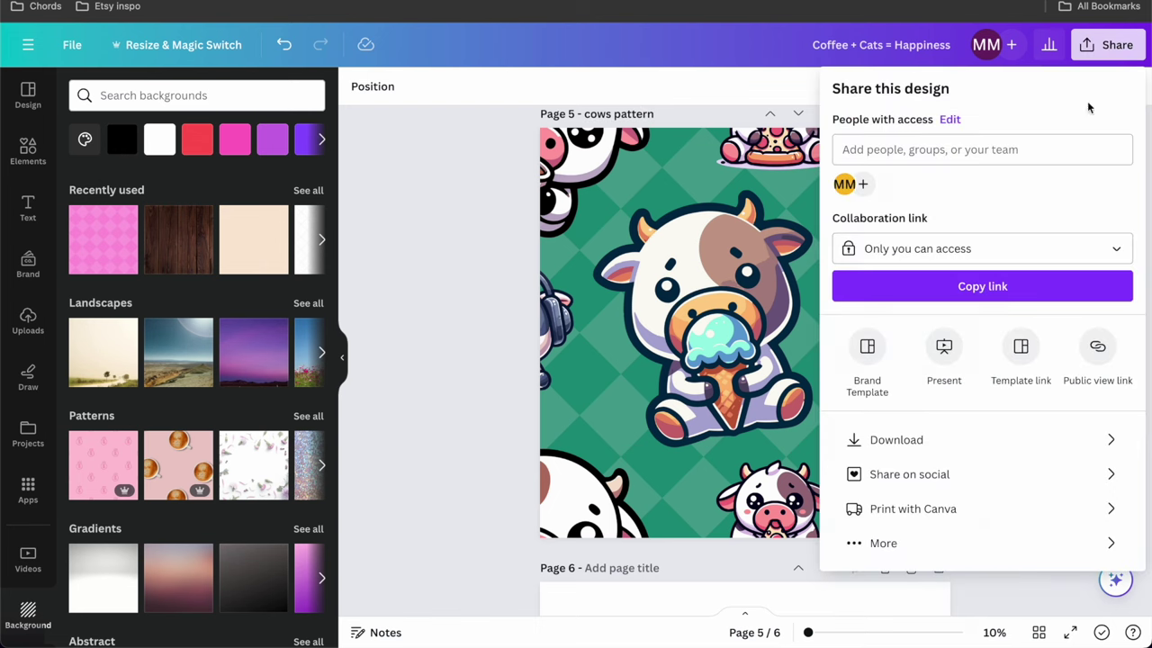
pyautogui.click(944, 440)
pyautogui.click(974, 156)
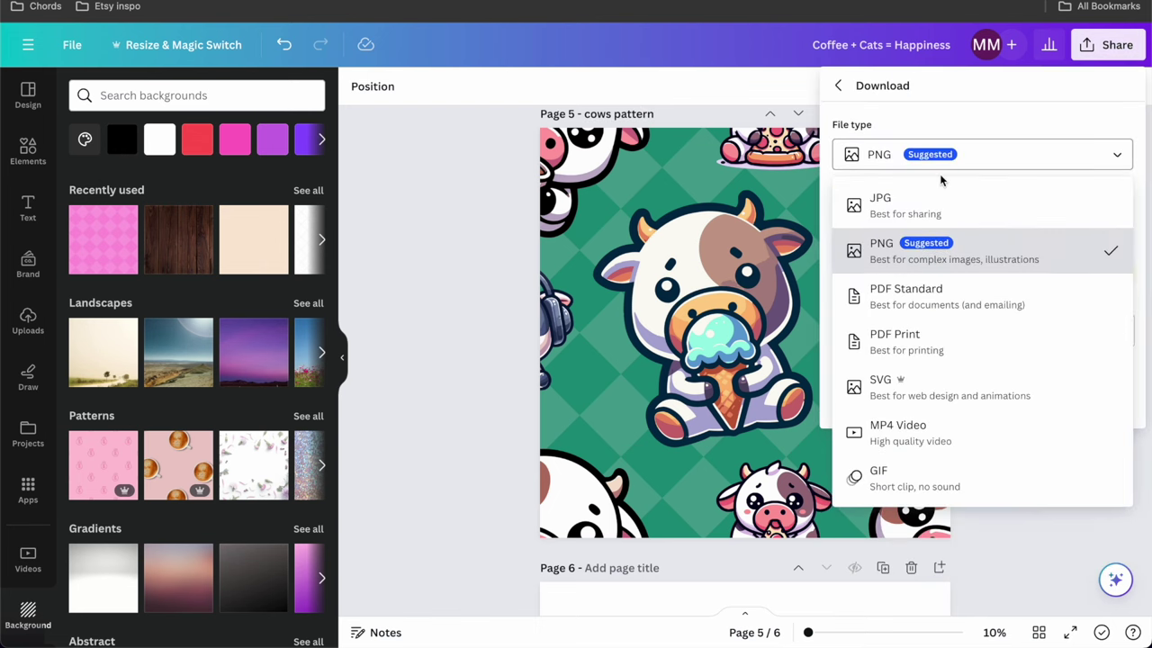
pyautogui.click(924, 214)
pyautogui.click(918, 342)
pyautogui.click(941, 385)
pyautogui.click(944, 422)
pyautogui.click(967, 583)
pyautogui.click(966, 409)
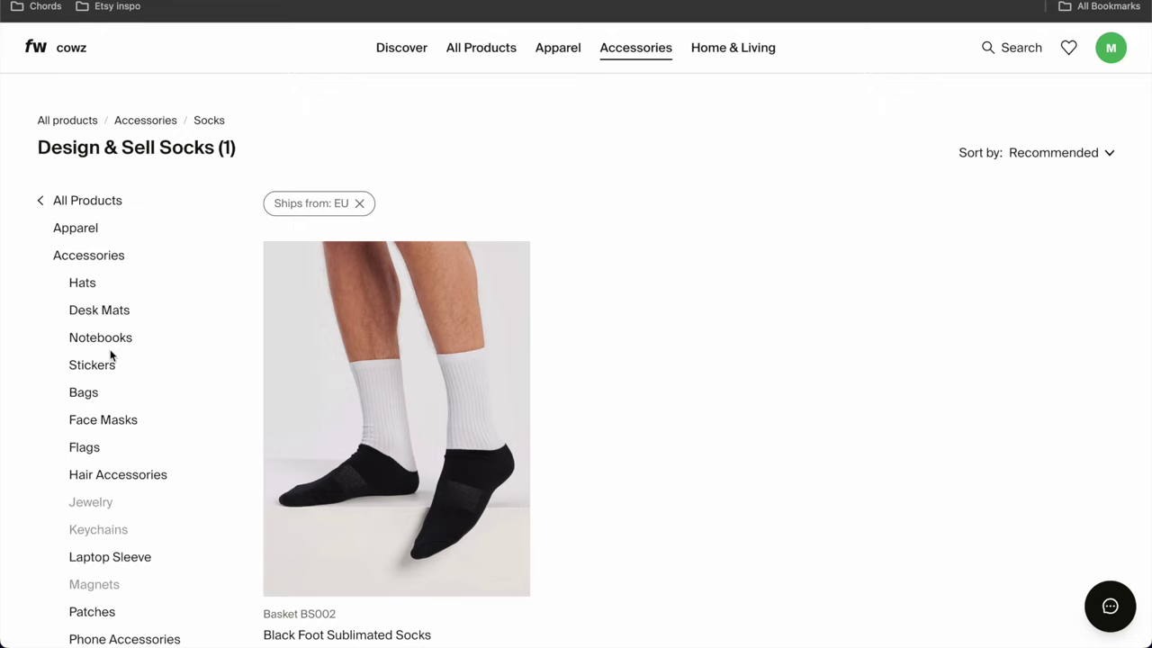
# Step: In the Fourthwall product catalog, open the Apparel category and remove the EU shipping filter
pyautogui.scroll(-3, 111, 357)
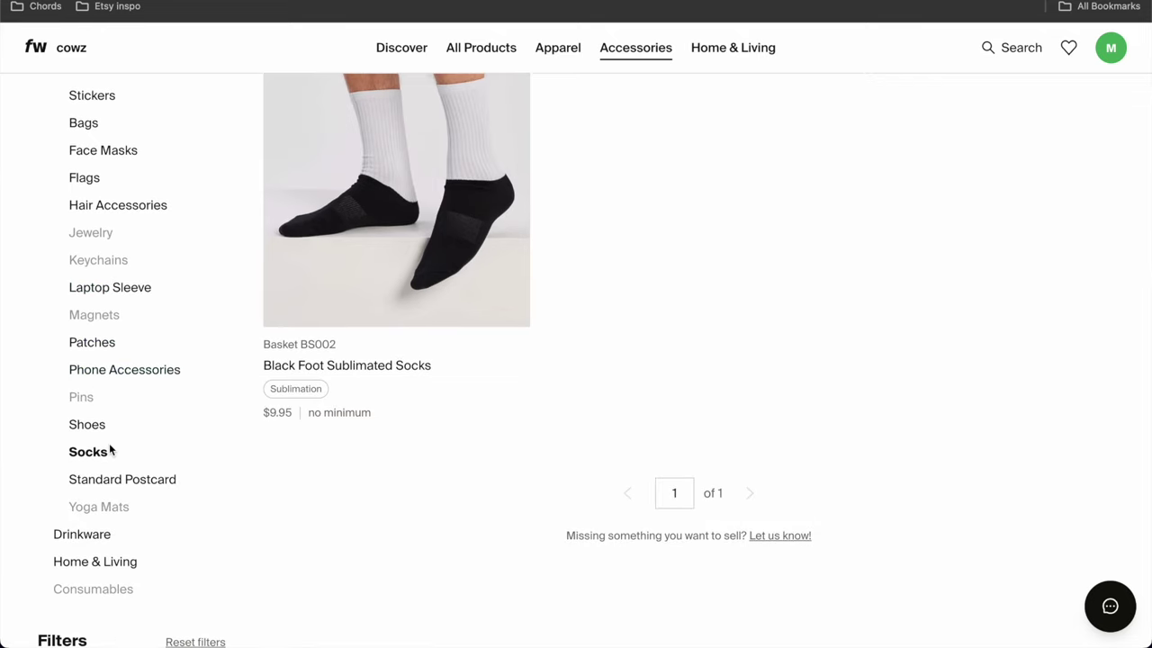
pyautogui.scroll(3, 111, 450)
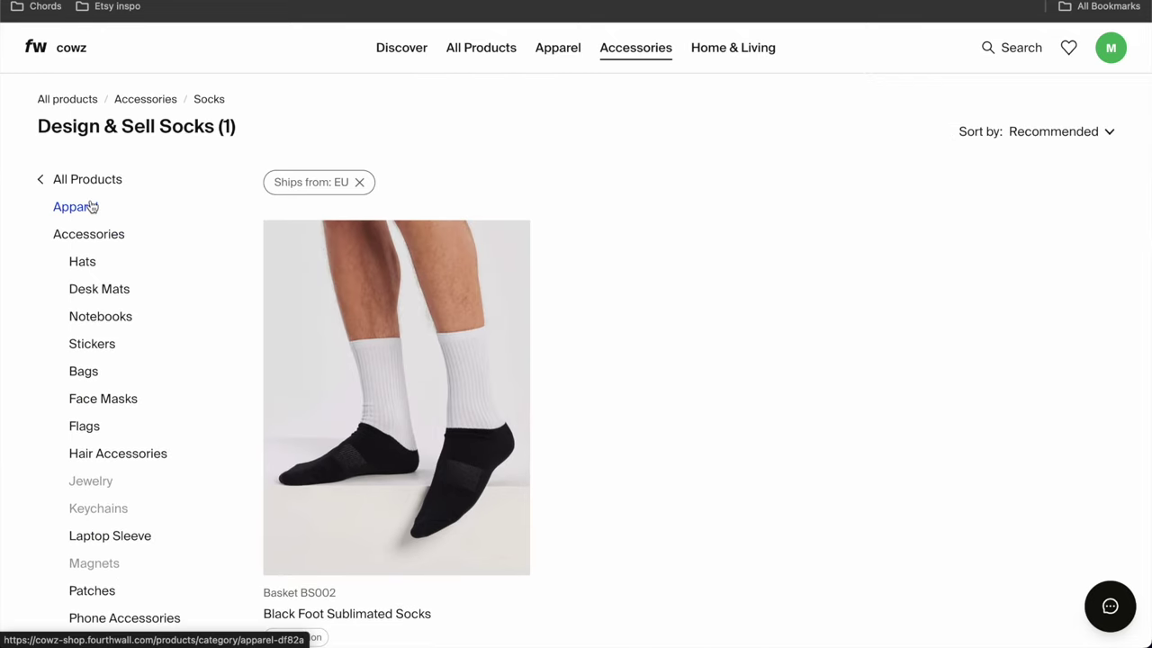
pyautogui.click(91, 206)
pyautogui.scroll(-5, 95, 411)
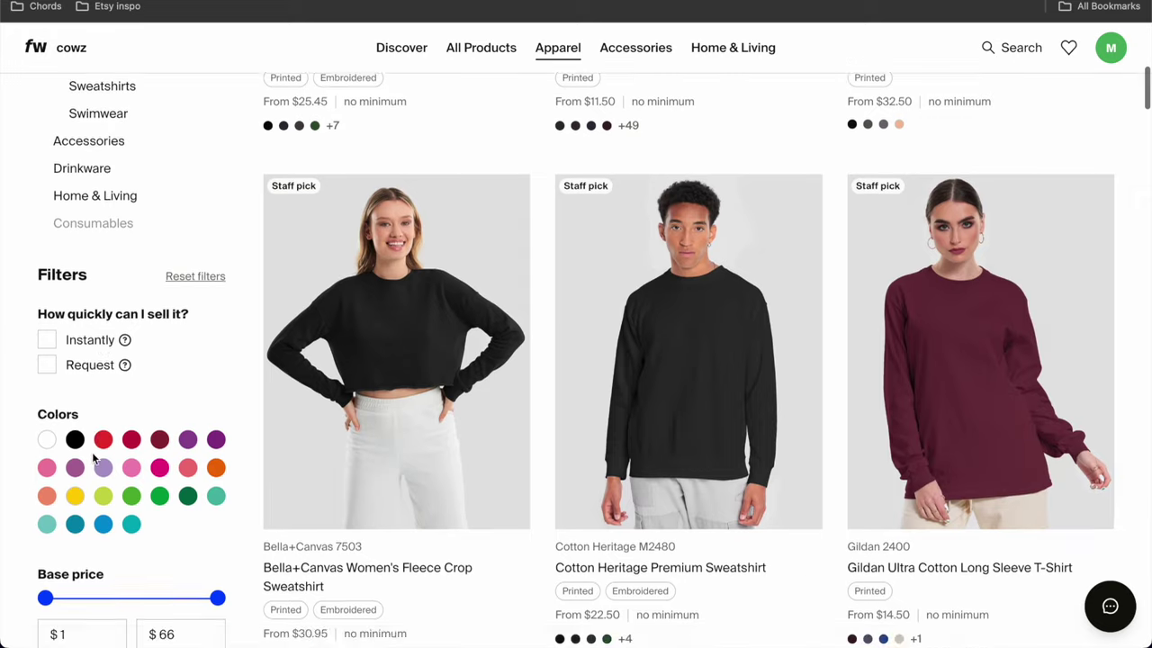
pyautogui.scroll(-5, 81, 468)
pyautogui.scroll(-4, 63, 495)
pyautogui.click(47, 477)
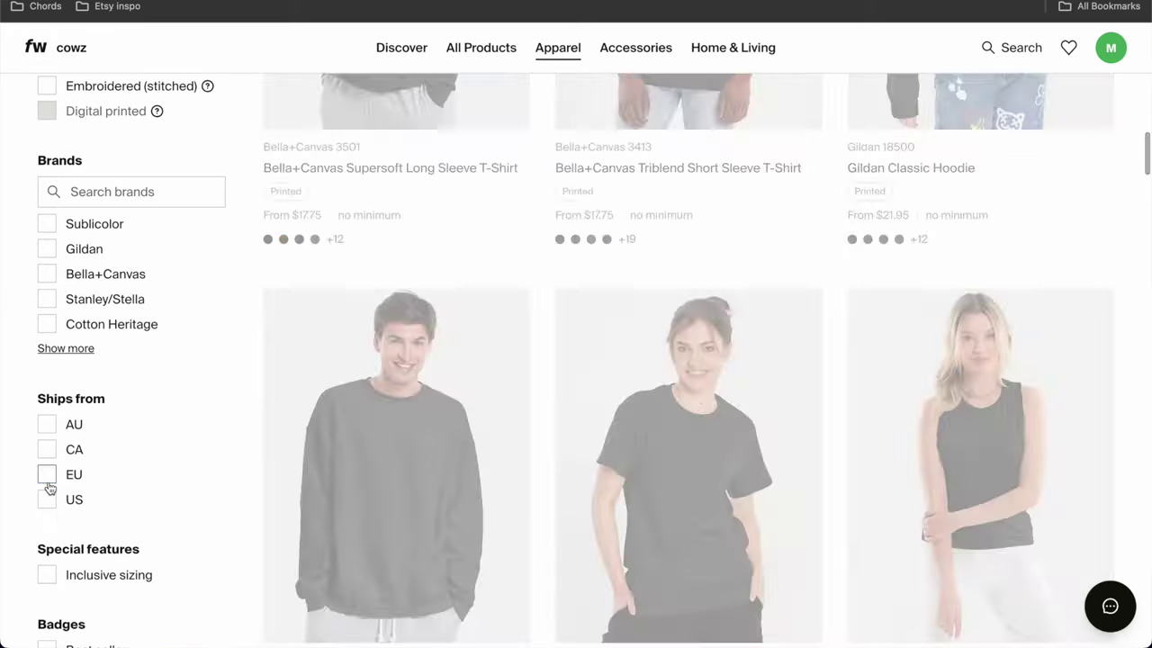
# Step: Open the Home & Living product category
pyautogui.scroll(10, 71, 406)
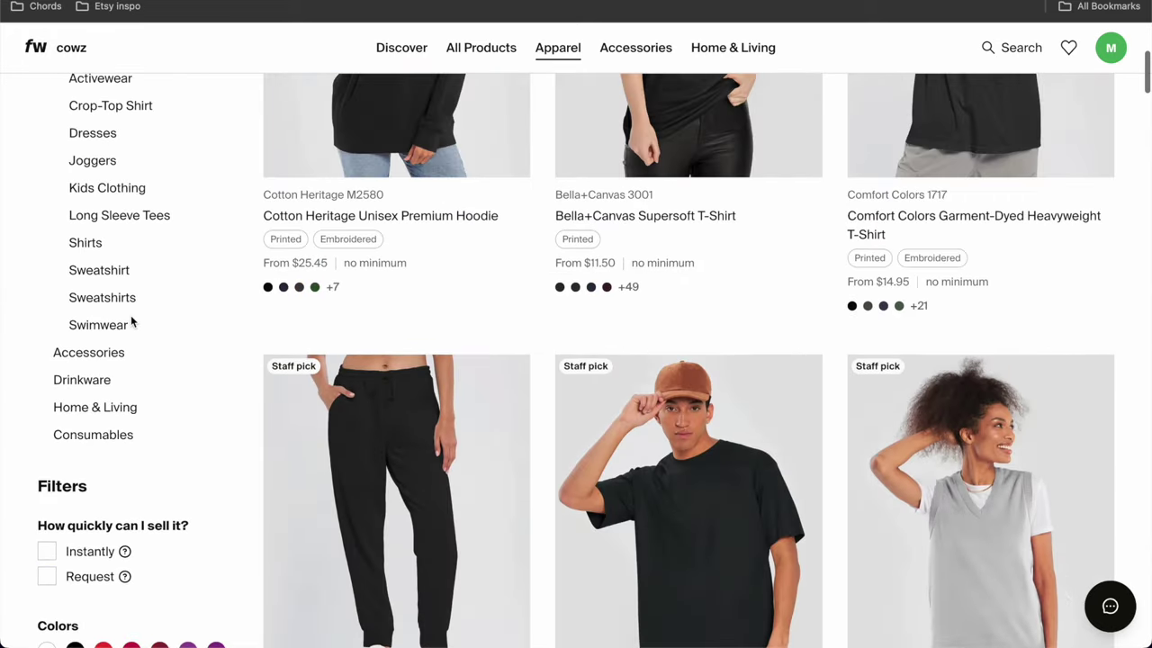
pyautogui.click(94, 410)
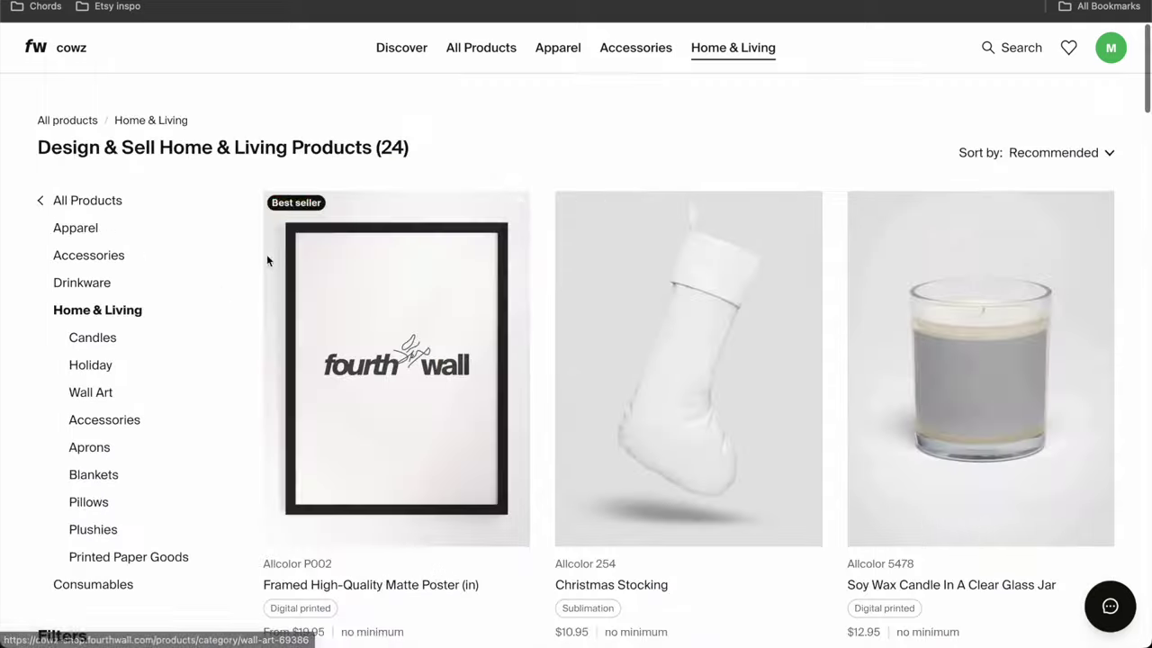
# Step: Open the Throw Blanket from the Home & Living catalog in the product designer and add cows pattern.jpg to it
pyautogui.scroll(-5, 604, 316)
pyautogui.scroll(-8, 607, 317)
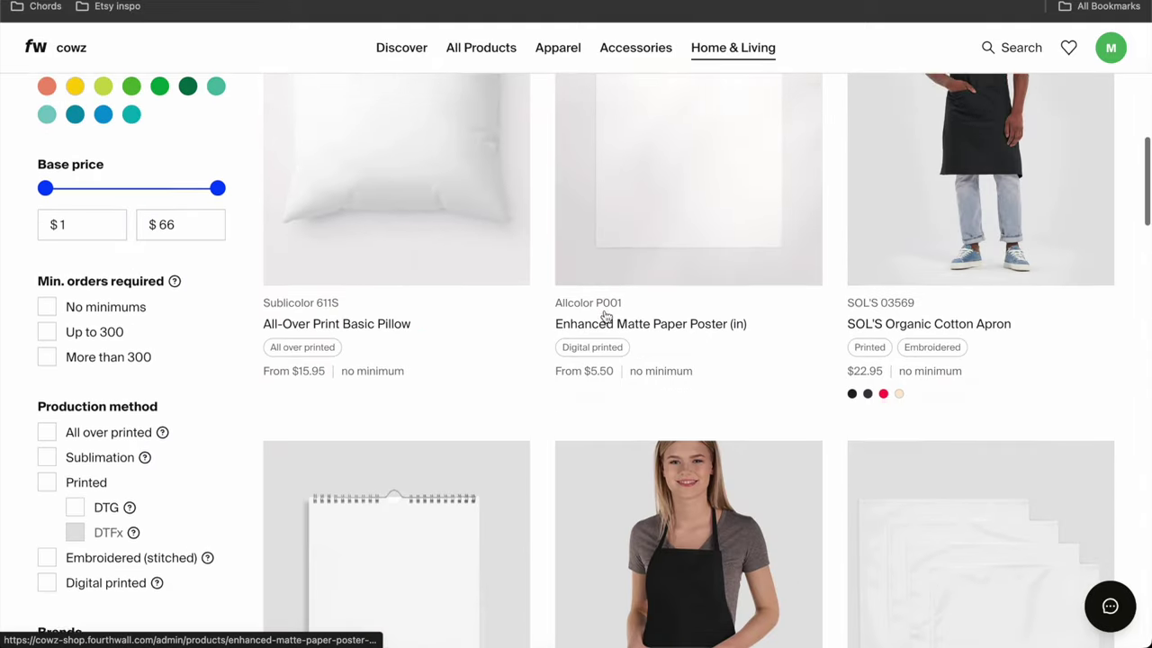
pyautogui.scroll(-6, 733, 362)
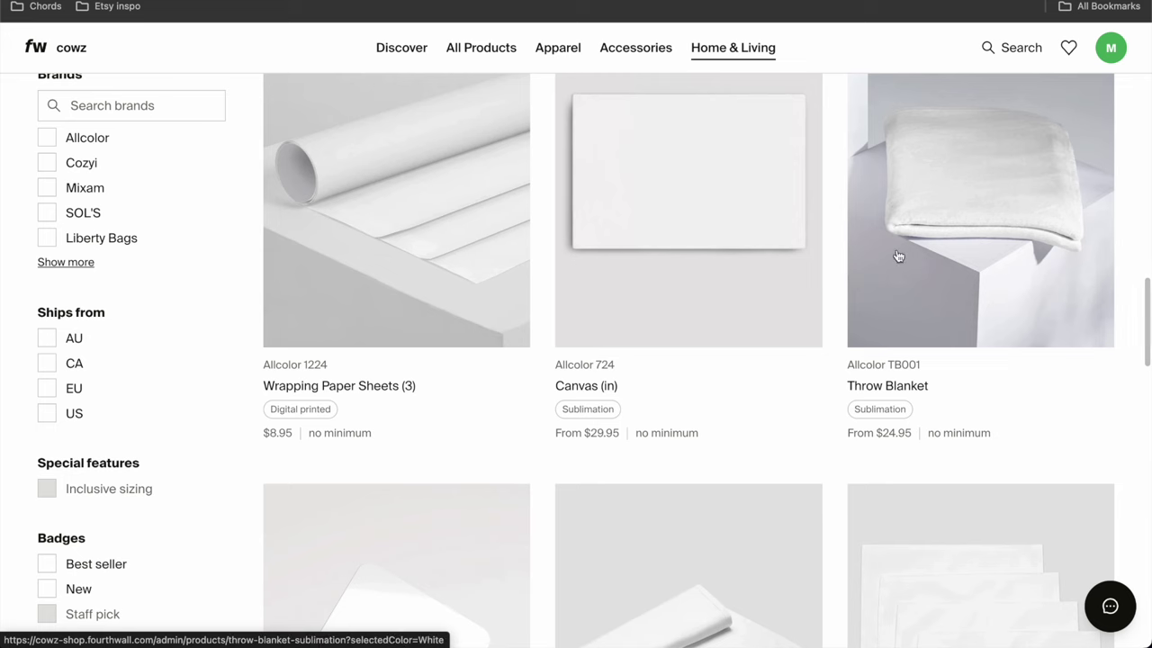
pyautogui.click(455, 227)
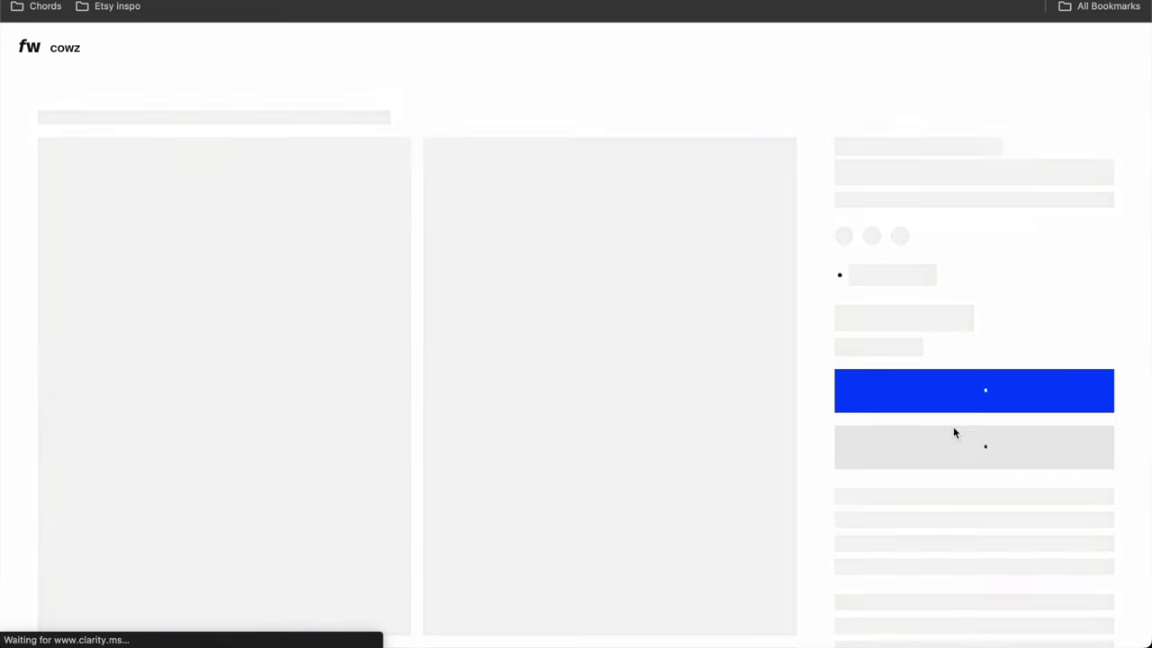
pyautogui.click(959, 331)
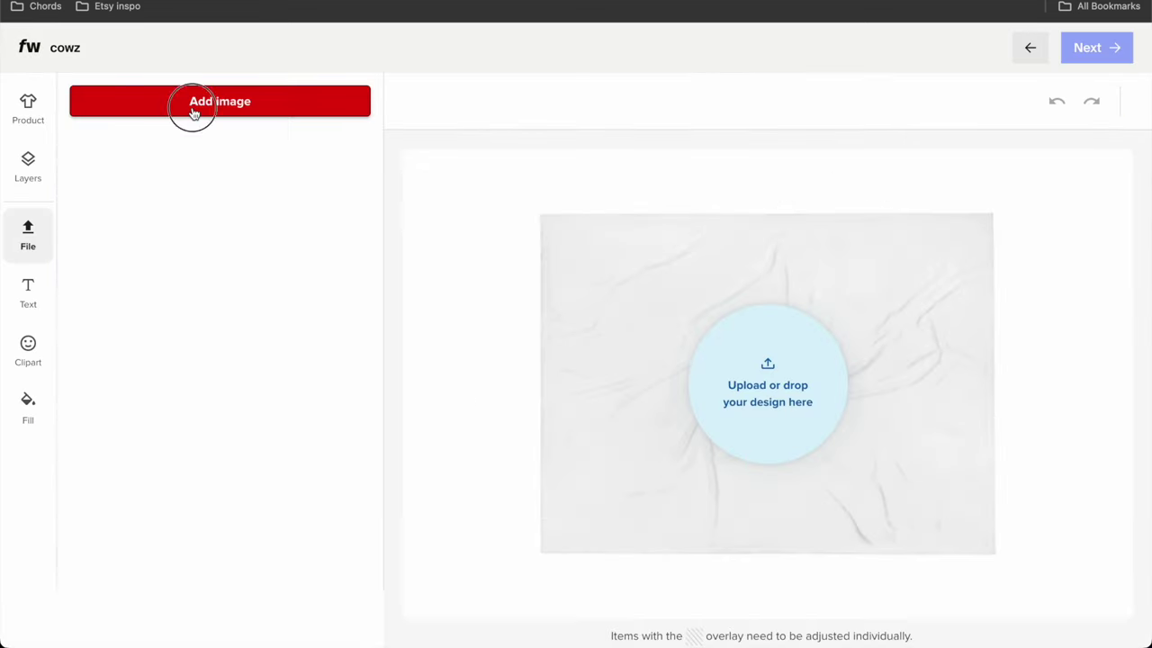
pyautogui.click(192, 108)
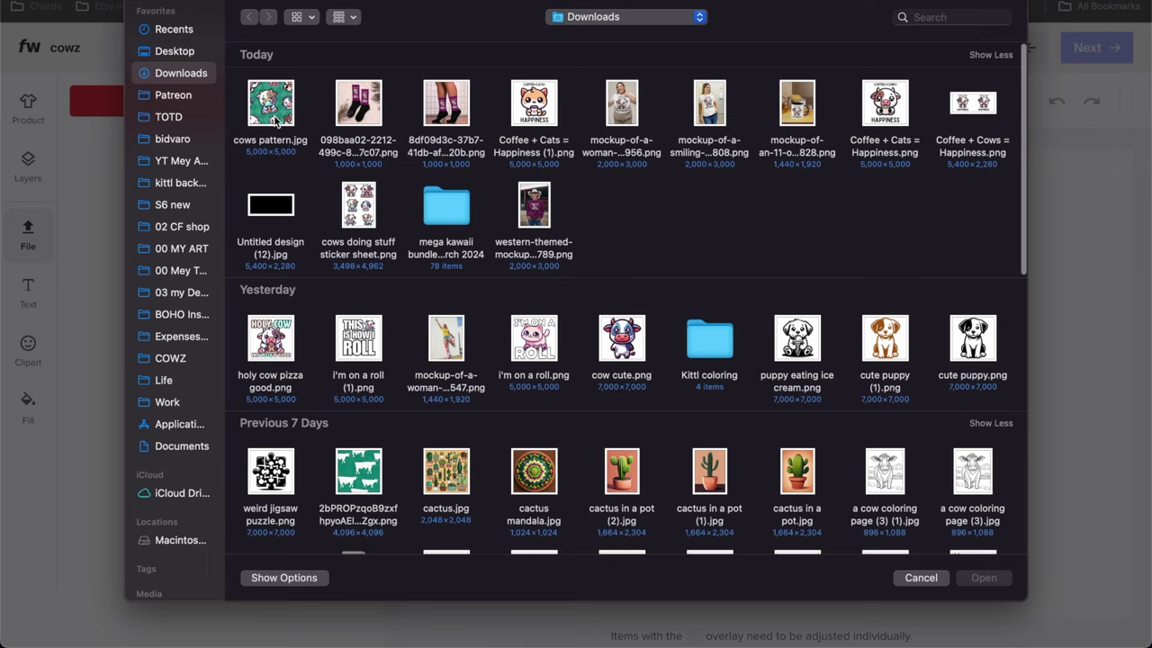
pyautogui.doubleClick(276, 109)
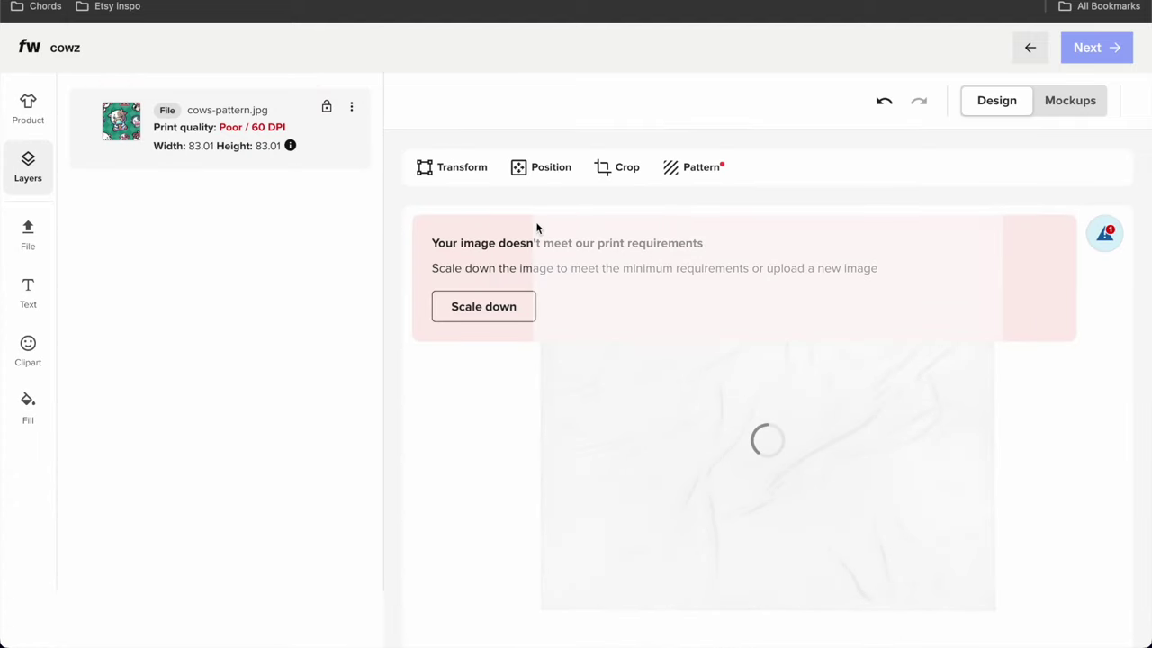
# Step: Scale the cow image on the blanket down to about 19.75 by 19.71 and repeat it in a straight grid pattern
pyautogui.moveTo(537, 210); pyautogui.dragTo(692, 412)
pyautogui.click(673, 170)
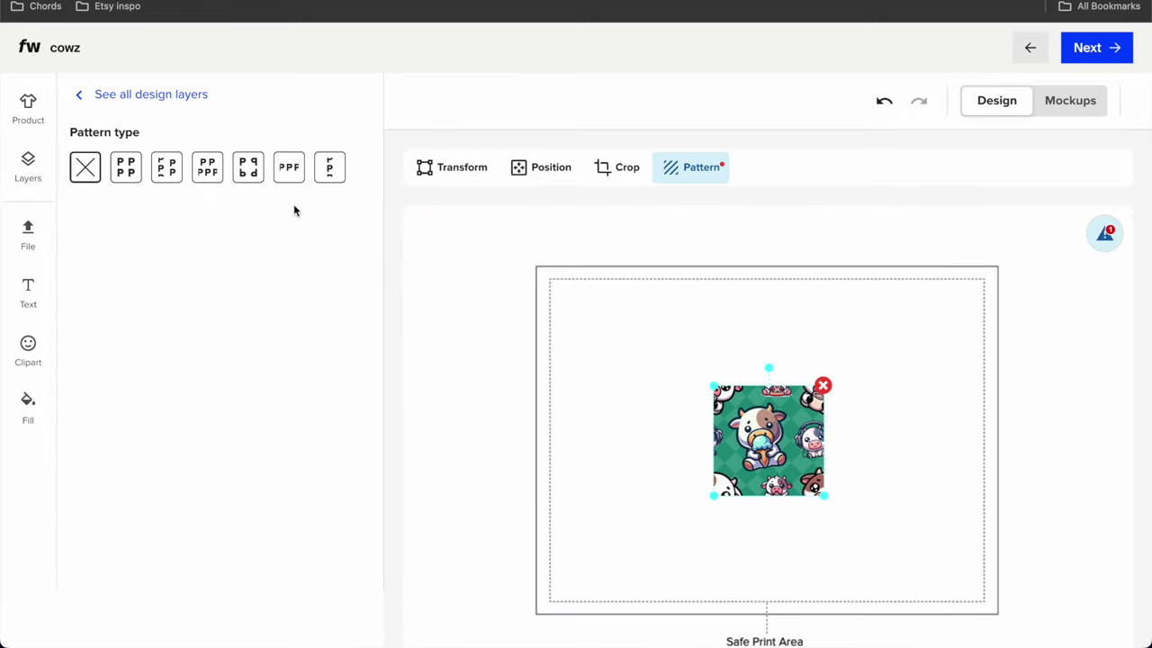
pyautogui.click(127, 176)
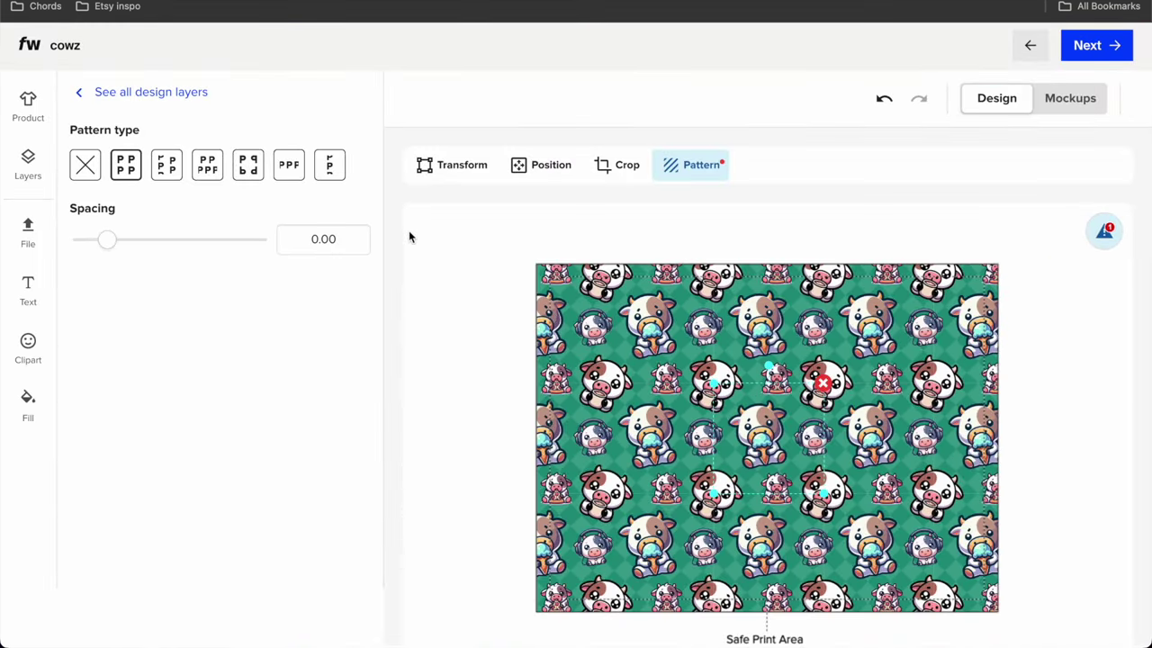
# Step: Examine the blanket mockups, enlarging the flat wood-floor view and the full sofa view to check the pattern
pyautogui.click(1071, 99)
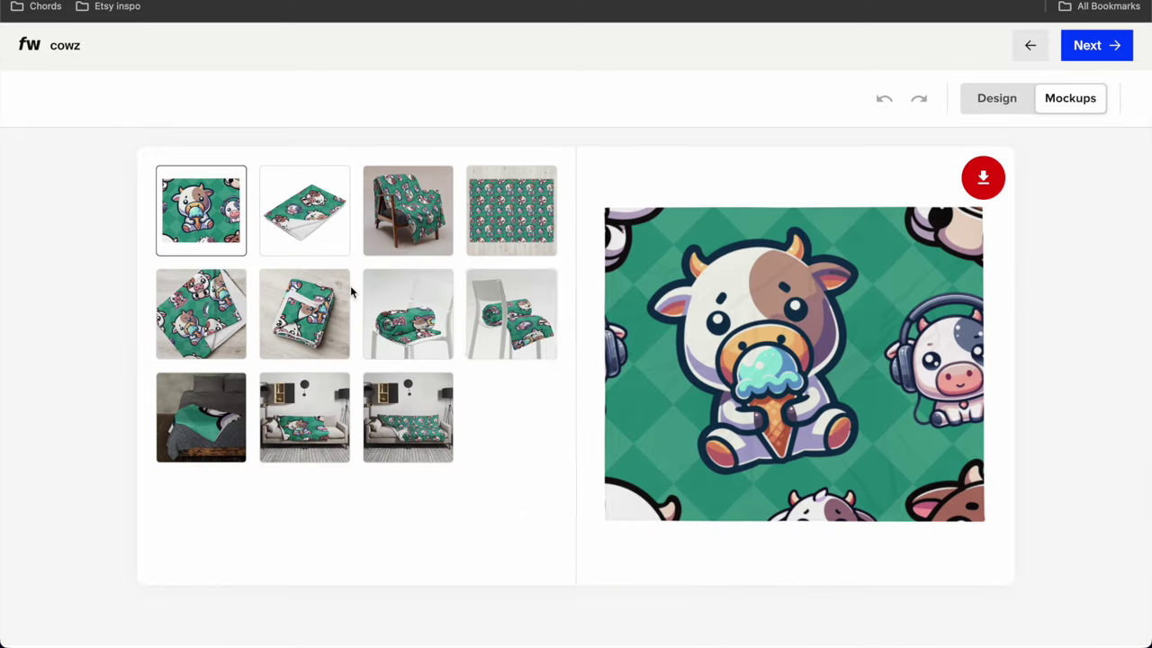
pyautogui.click(515, 228)
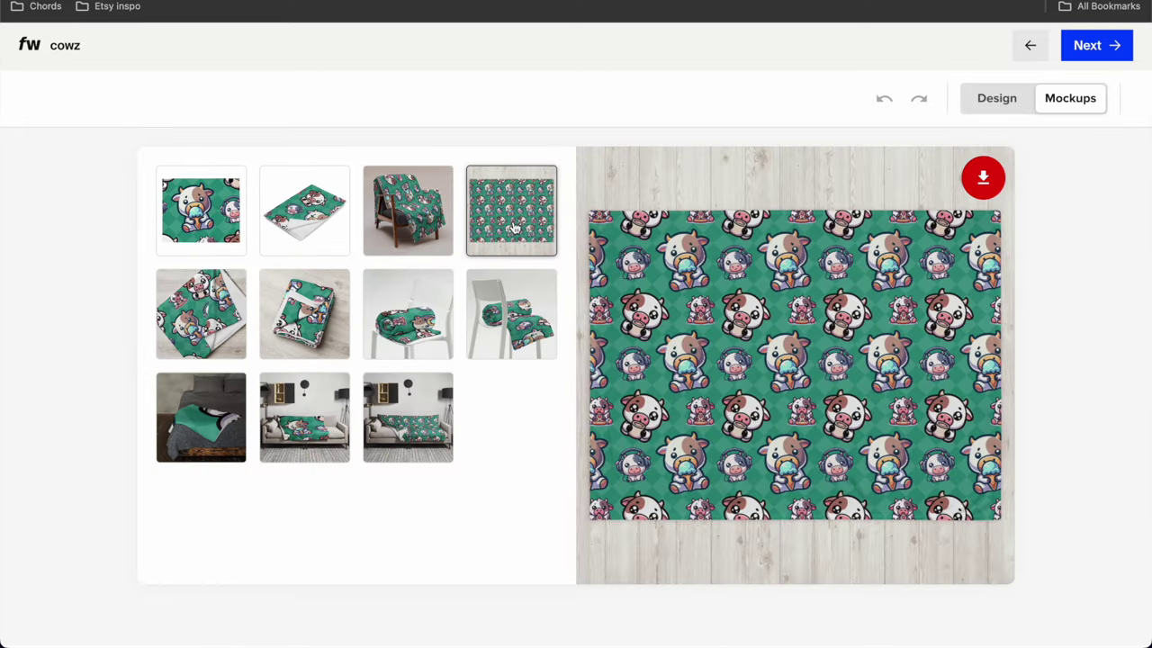
pyautogui.hscroll(-3, 769, 353)
pyautogui.scroll(8, 767, 351)
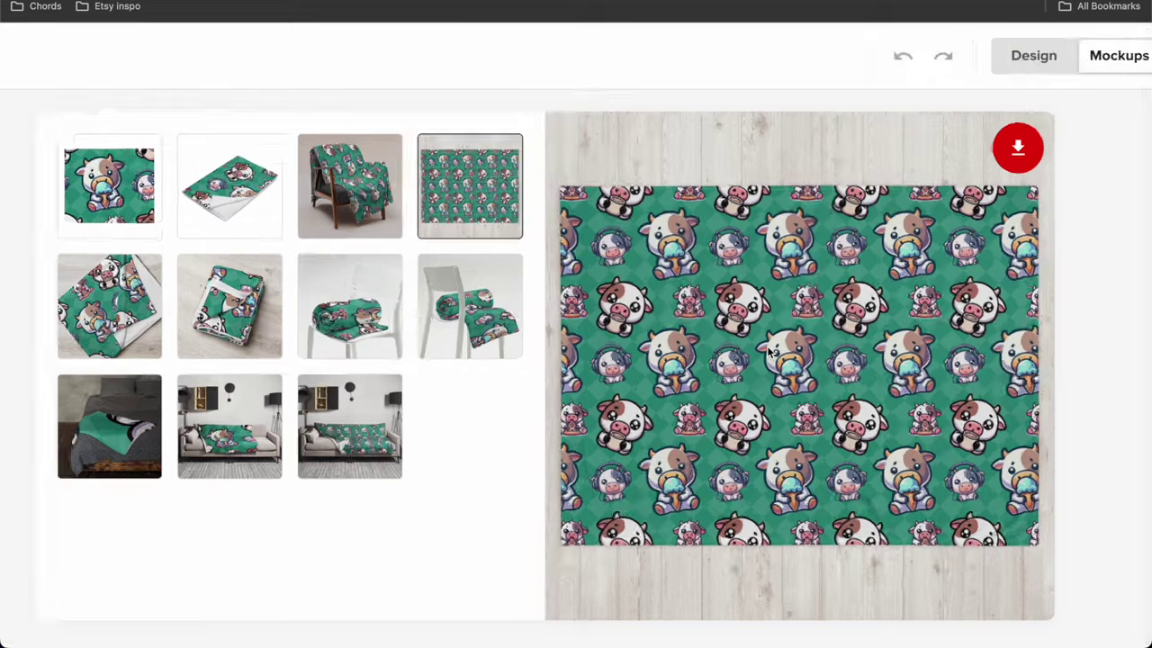
pyautogui.scroll(-8, 767, 346)
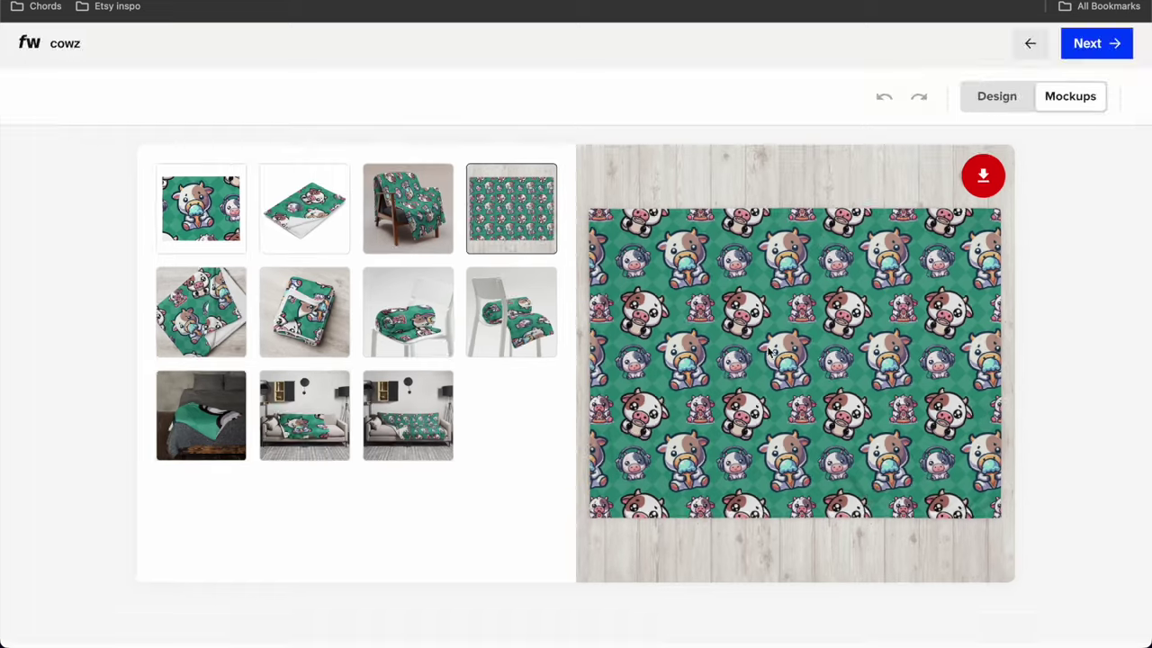
pyautogui.click(396, 412)
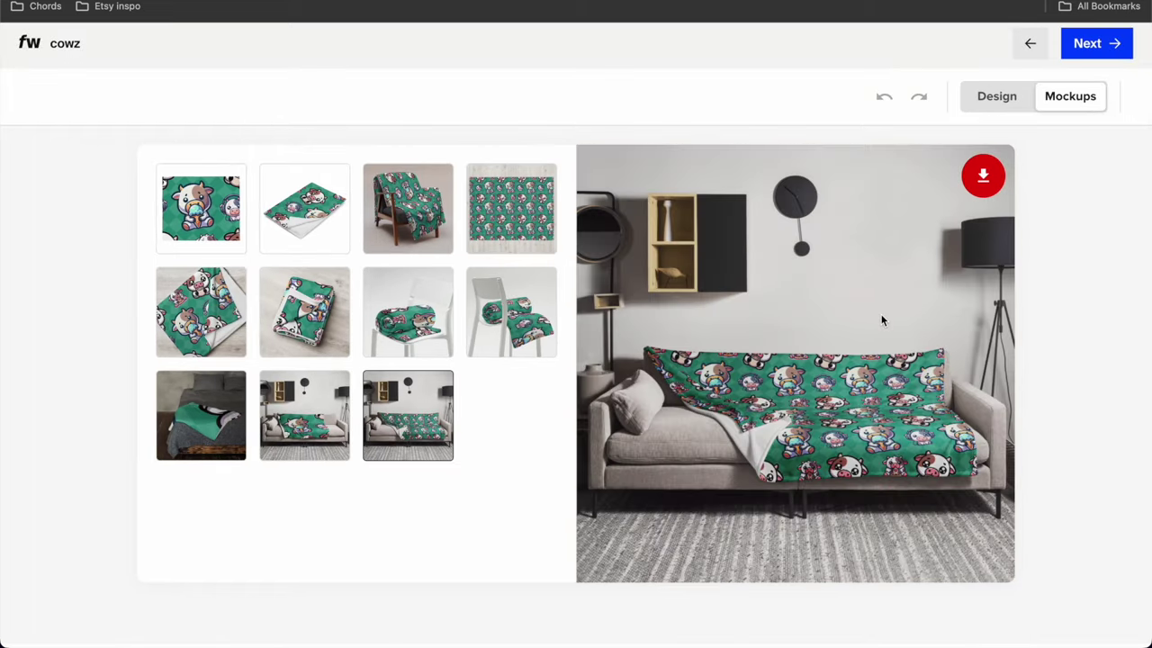
pyautogui.scroll(8, 881, 314)
pyautogui.scroll(-8, 882, 319)
# Step: Scale the image on the second blanket size down to about 15.22 by 15.19 in a repeating grid and return to the first size
pyautogui.click(997, 96)
pyautogui.scroll(-1, 879, 235)
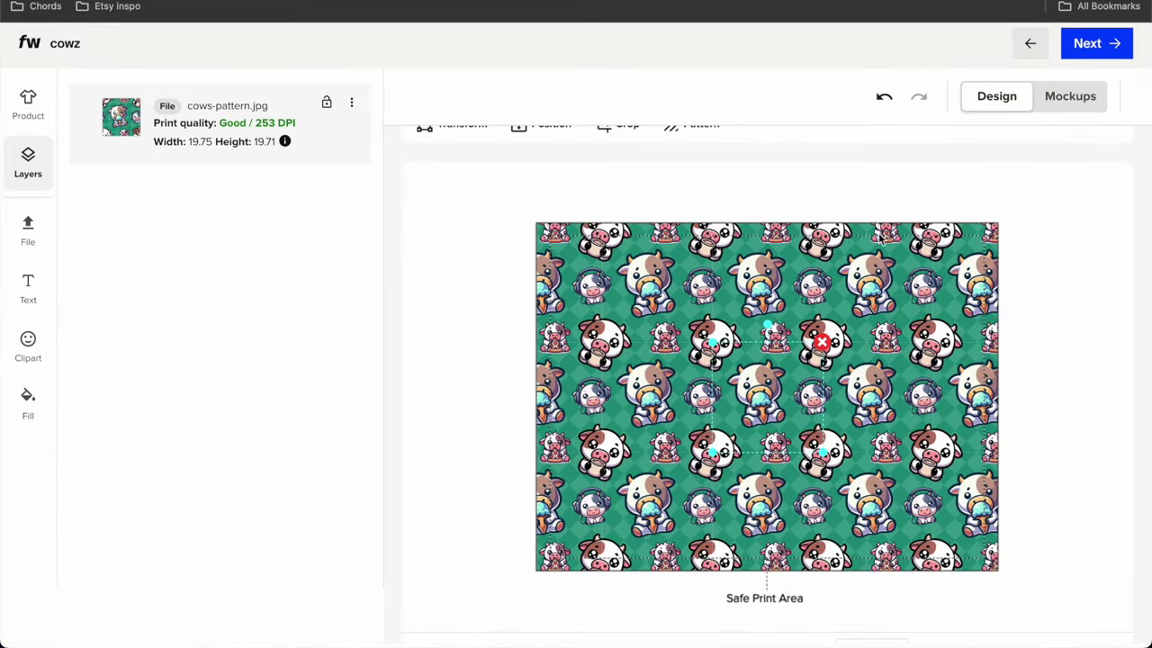
pyautogui.scroll(1, 789, 192)
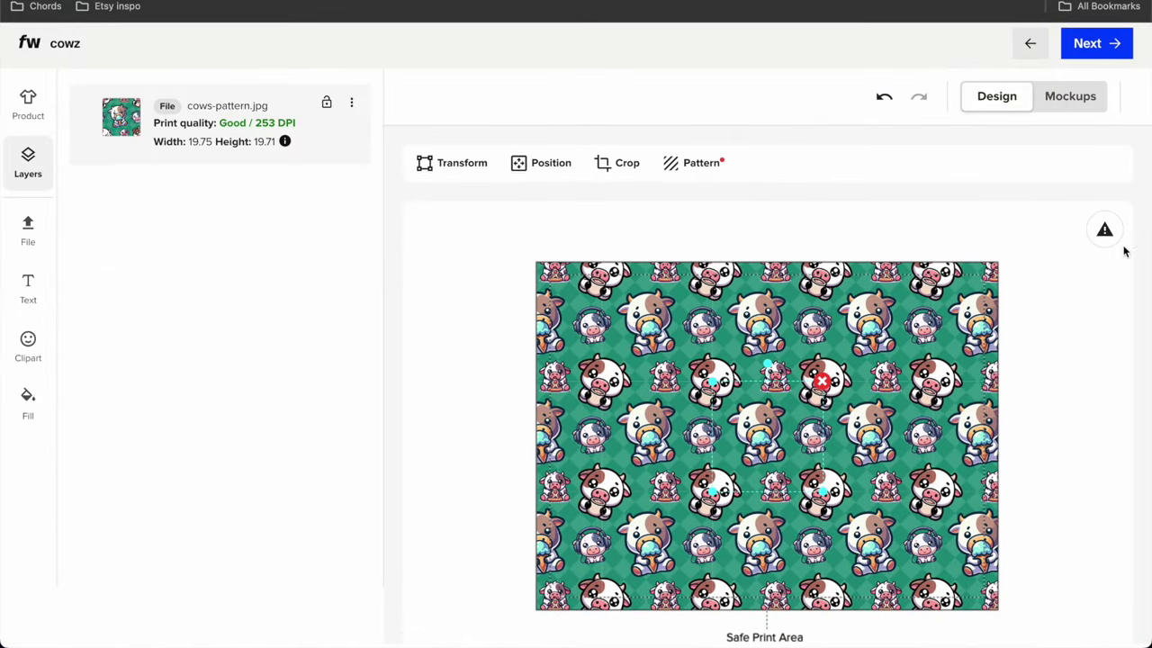
pyautogui.scroll(-5, 1062, 239)
pyautogui.click(801, 621)
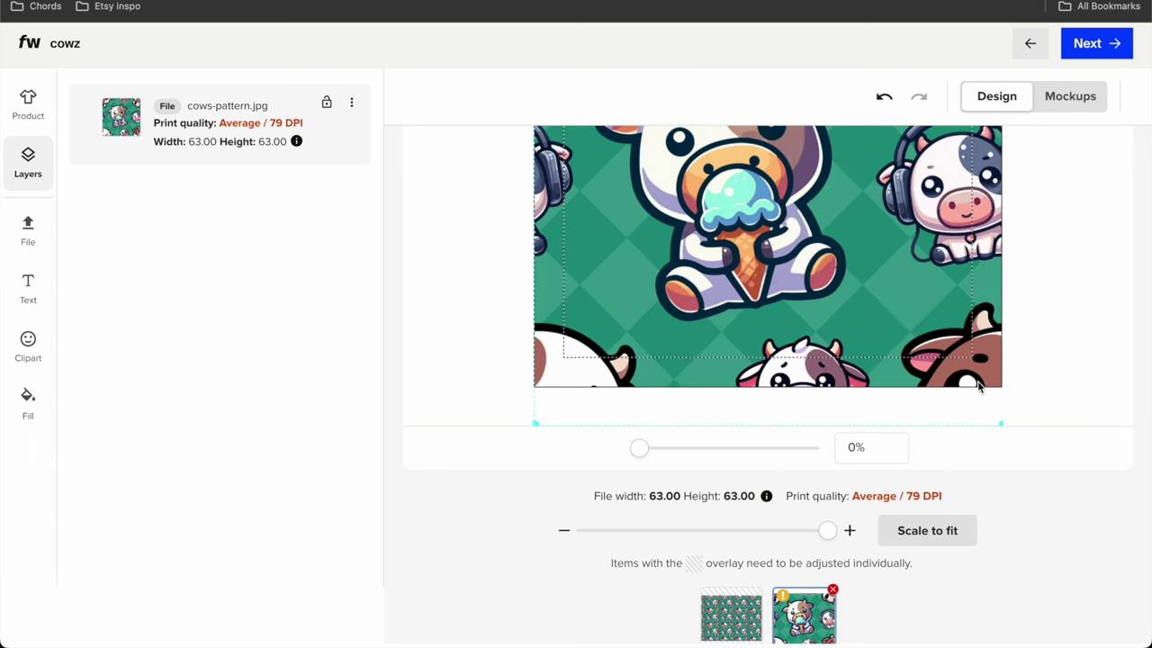
pyautogui.moveTo(1003, 429); pyautogui.dragTo(826, 247)
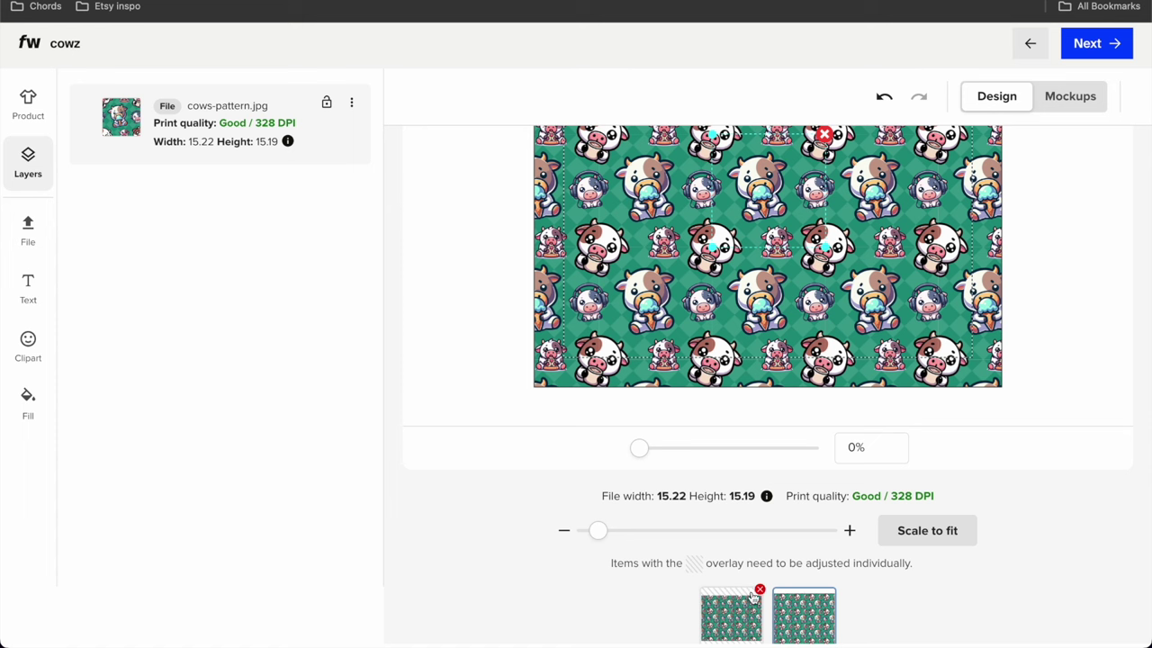
pyautogui.click(755, 597)
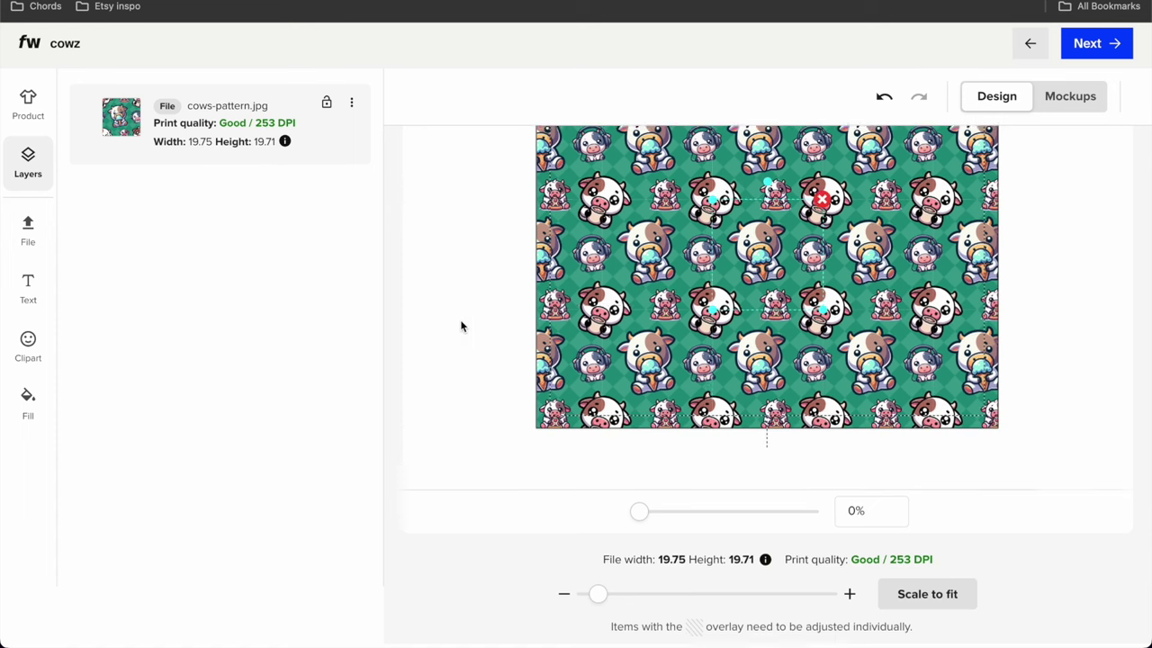
# Step: Review the updated blanket mockups in the sofa, folded, close-up, armchair and bed scenes
pyautogui.click(1071, 101)
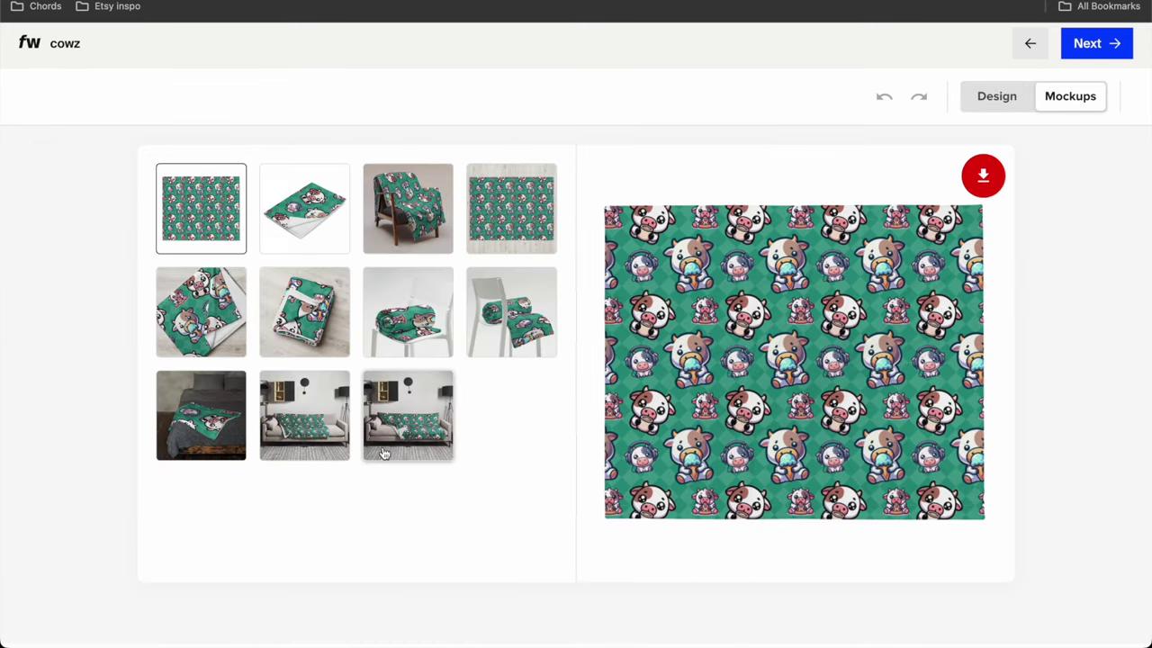
pyautogui.click(402, 423)
pyautogui.click(293, 423)
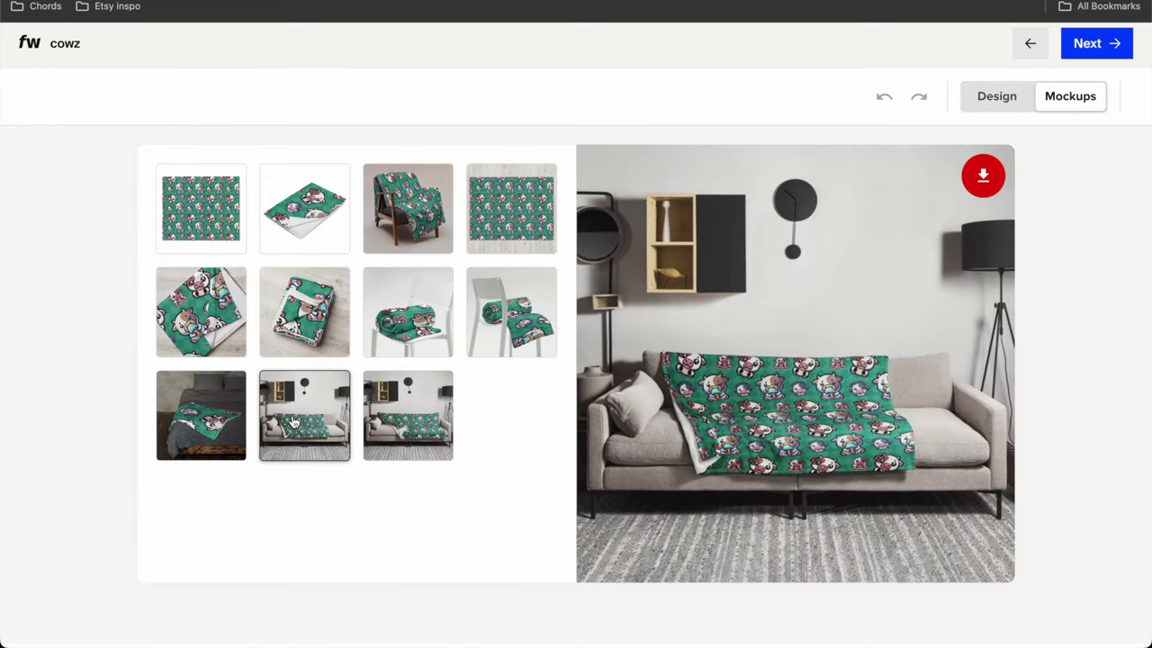
pyautogui.click(307, 317)
pyautogui.click(200, 311)
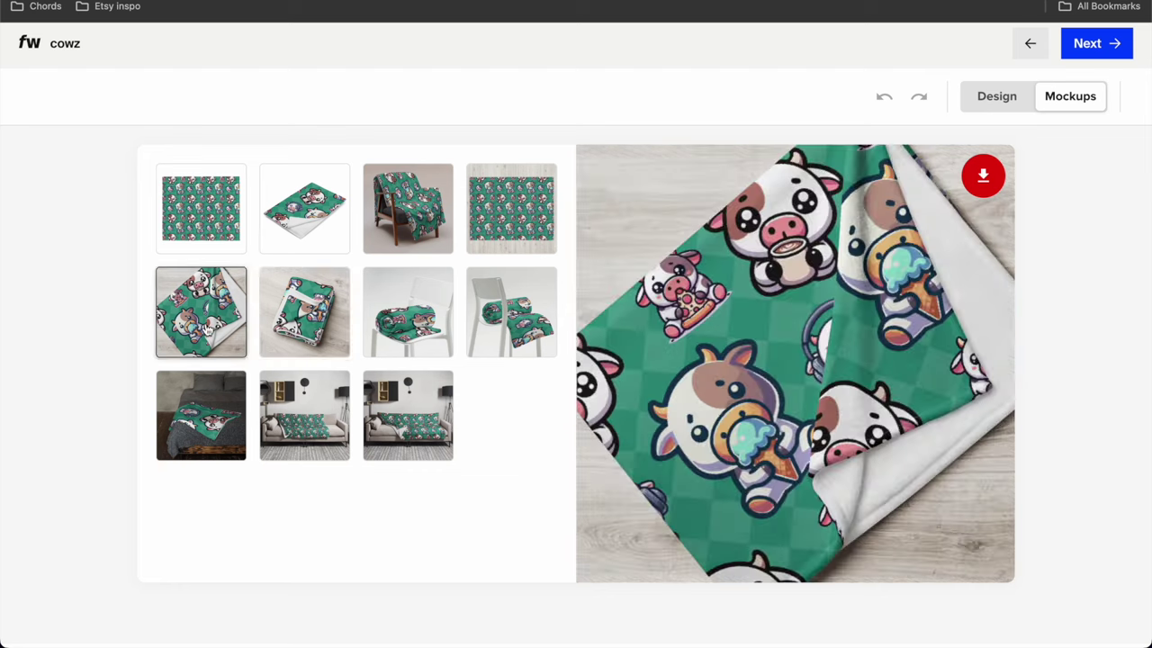
pyautogui.click(423, 220)
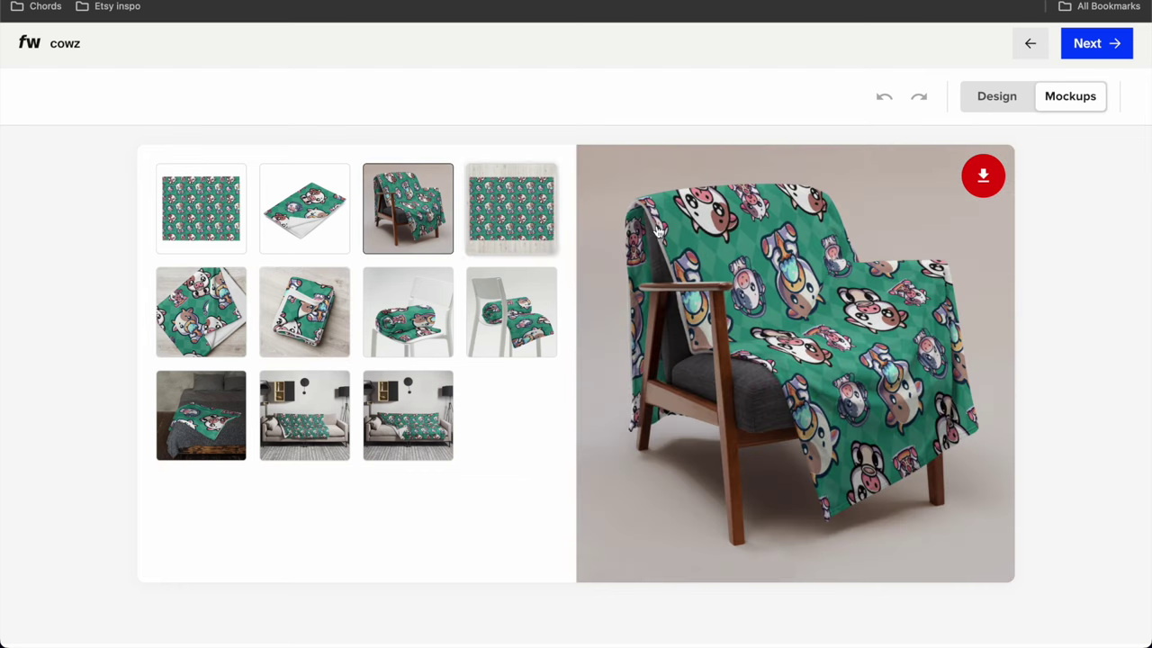
pyautogui.click(214, 414)
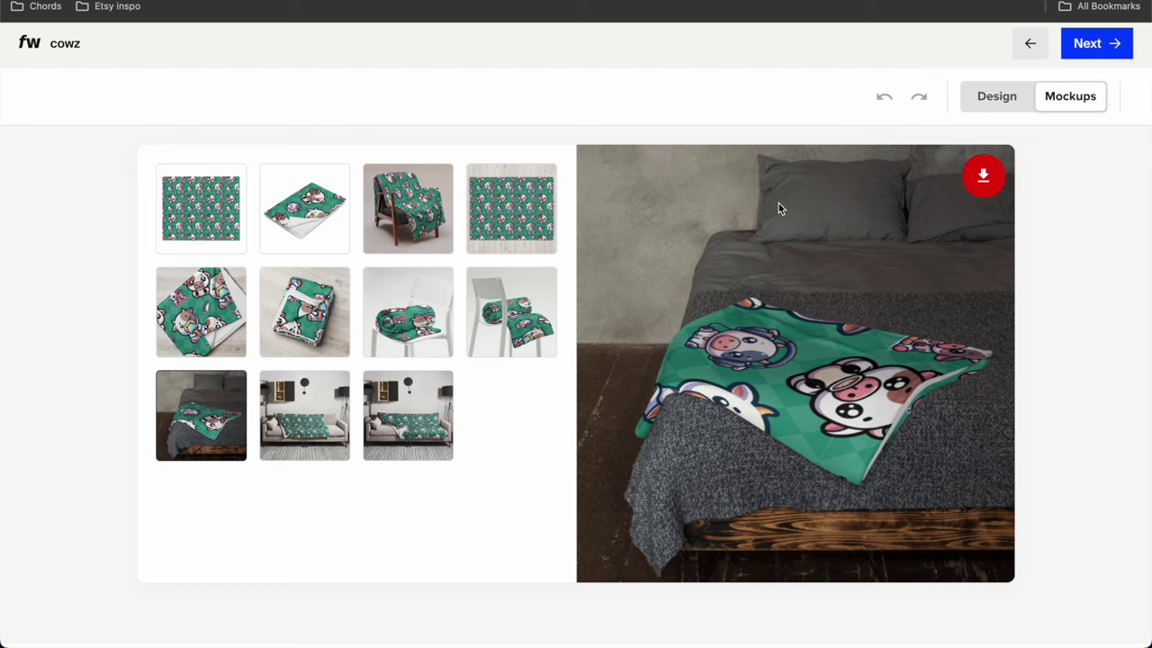
# Step: Return to the blanket design and proceed to finalizing its mockups
pyautogui.click(999, 96)
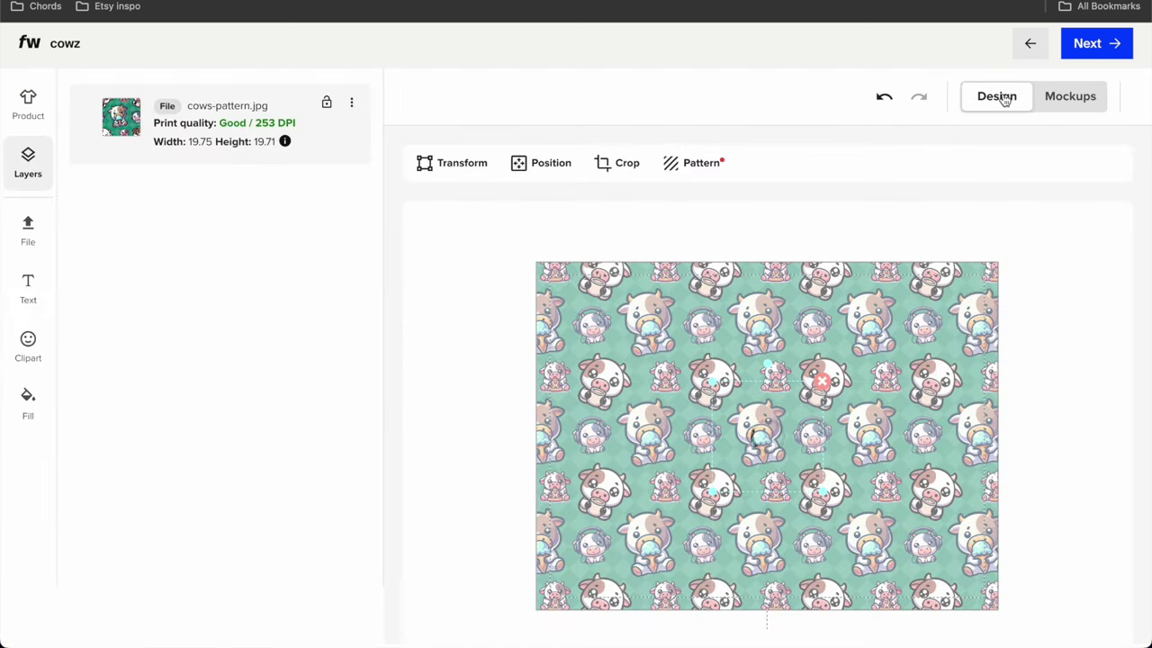
pyautogui.click(1096, 43)
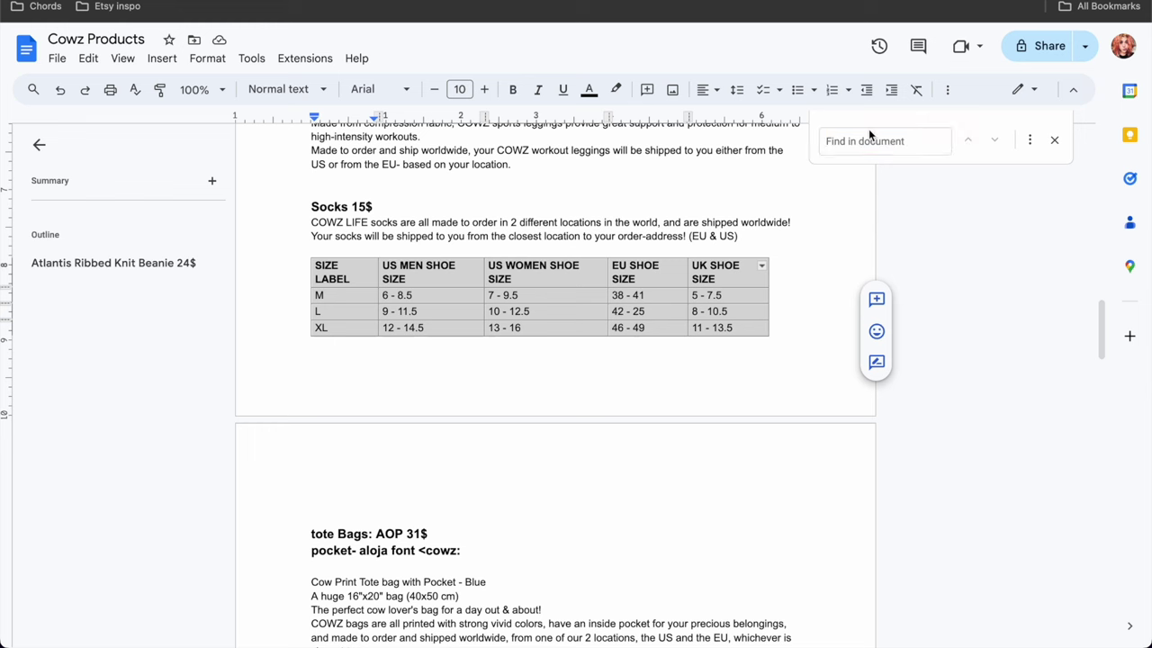
# Step: In the Cowz Products document, find "blank", copy the Blankets description paragraph, and go back to the Fourthwall product designer
pyautogui.write('blank')
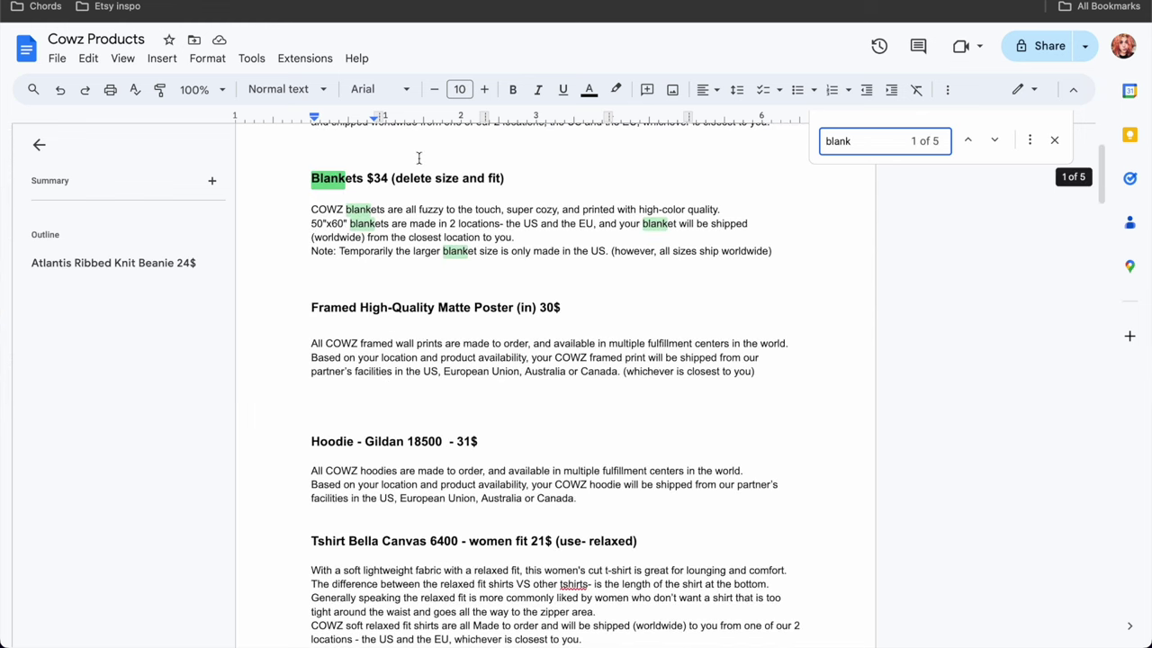
pyautogui.click(496, 238)
pyautogui.moveTo(773, 251); pyautogui.dragTo(311, 210)
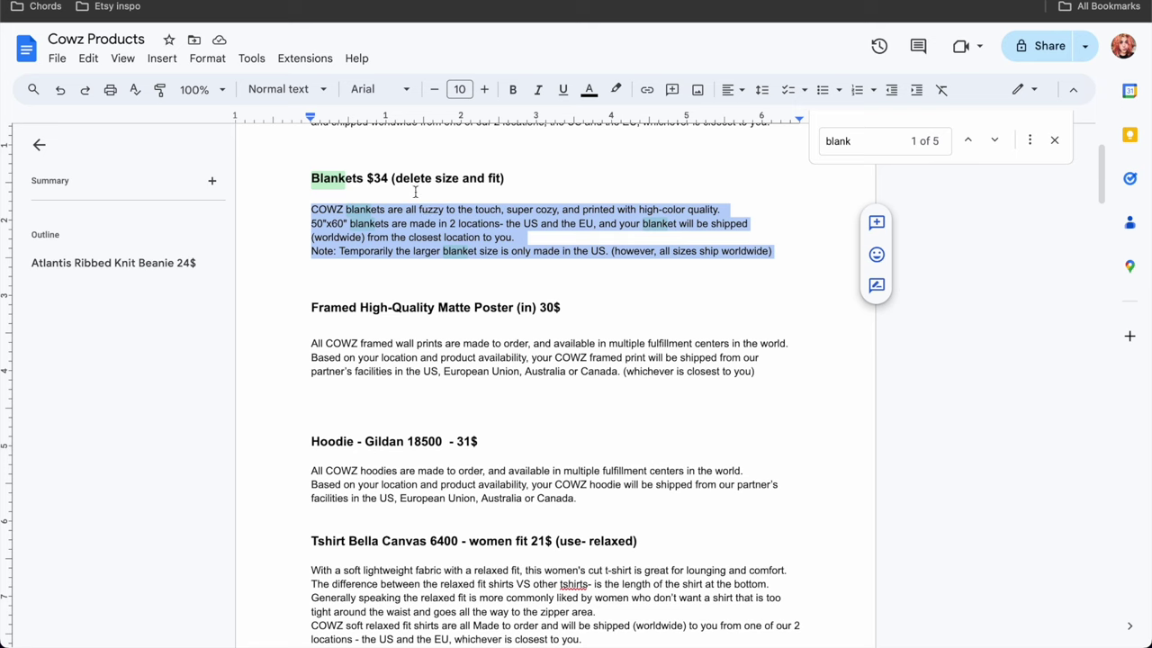
pyautogui.hotkey('ctrl', 'Tab')
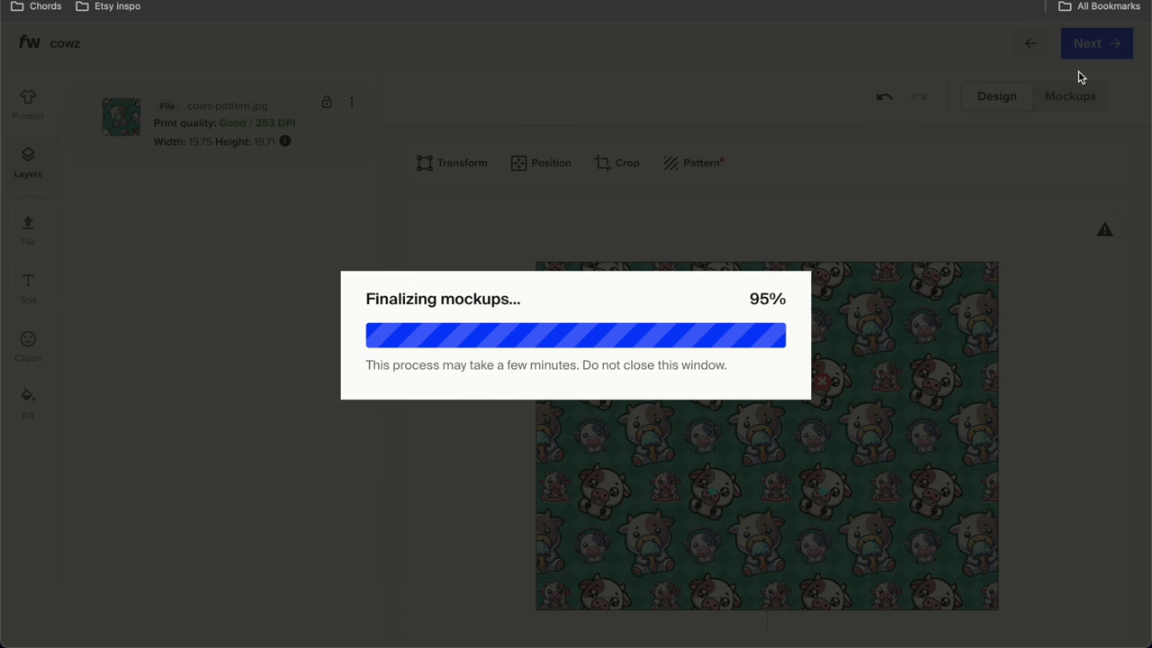
# Step: Switch to Redbubble and start adding a new work from the account
pyautogui.hotkey('ctrl', 't')
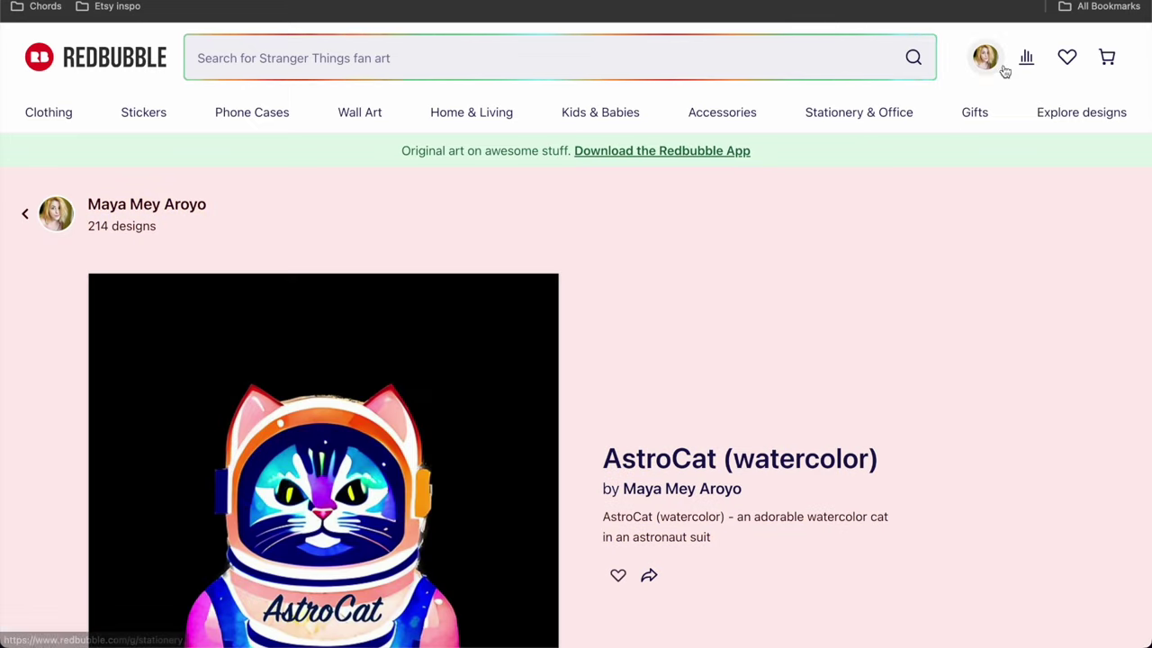
pyautogui.moveTo(986, 76)
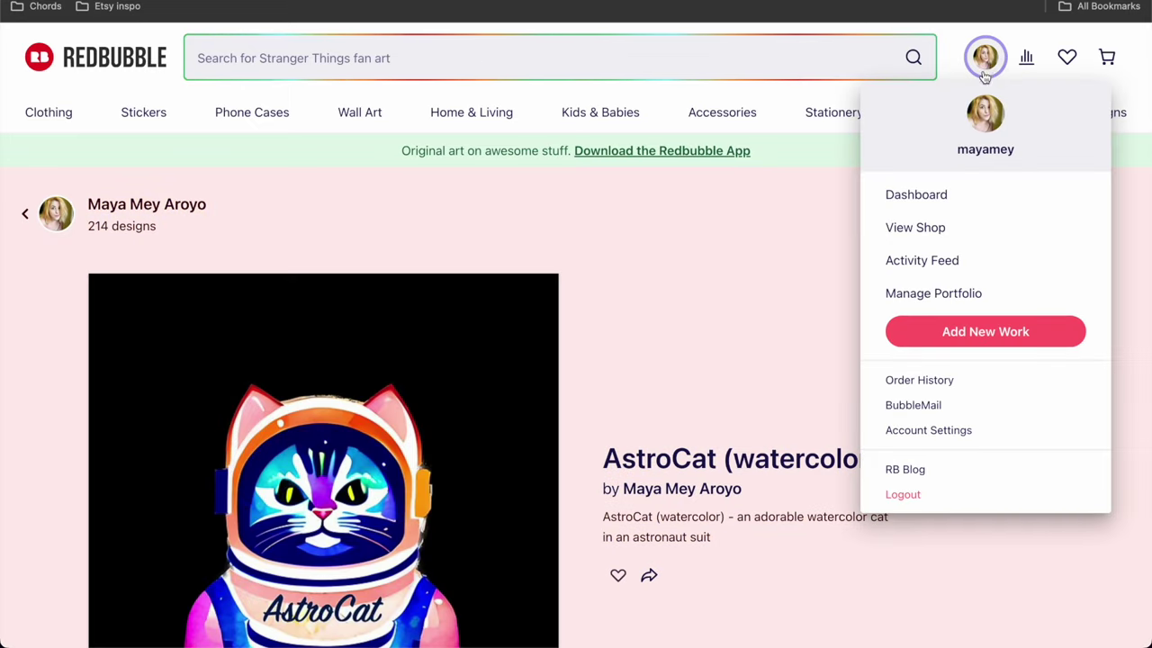
pyautogui.click(972, 335)
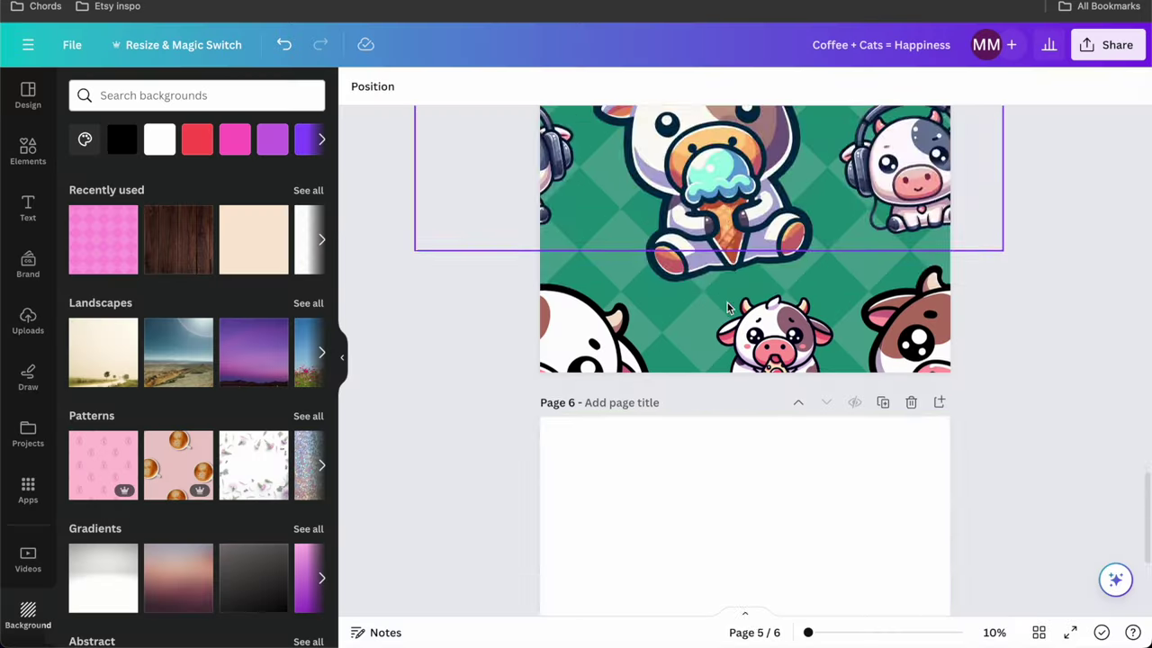
# Step: In the Canva design, ungroup the cow images on page 4 and select the ice-cream cow on its own
pyautogui.scroll(-2, 807, 475)
pyautogui.scroll(5, 807, 475)
pyautogui.scroll(-3, 794, 382)
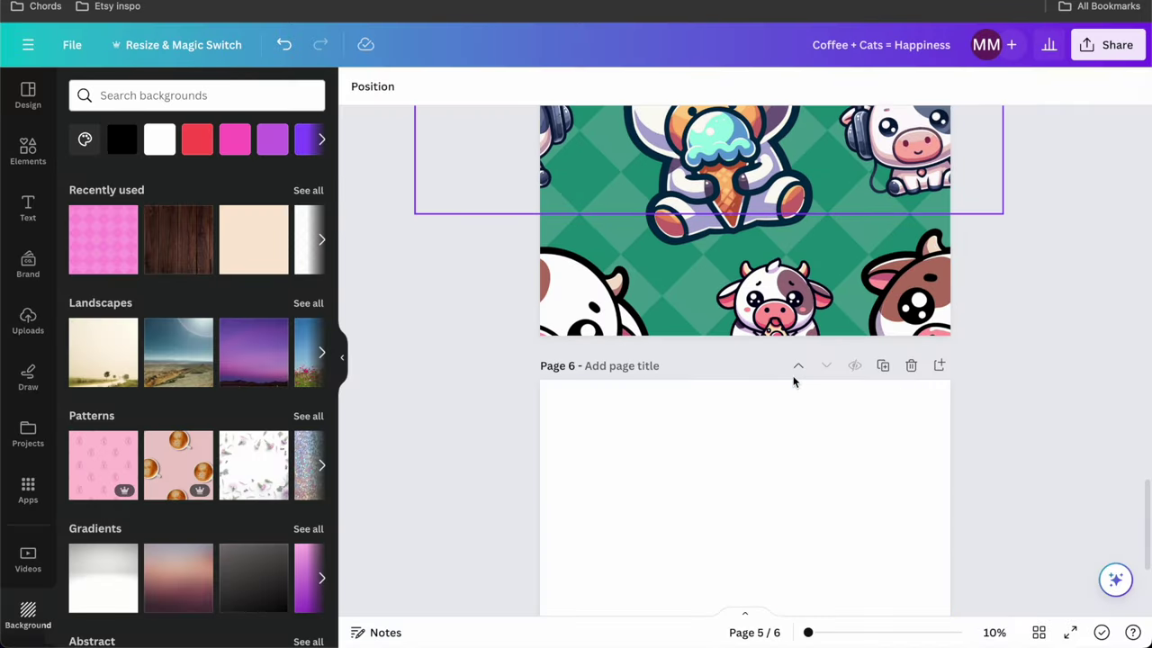
pyautogui.scroll(6, 792, 378)
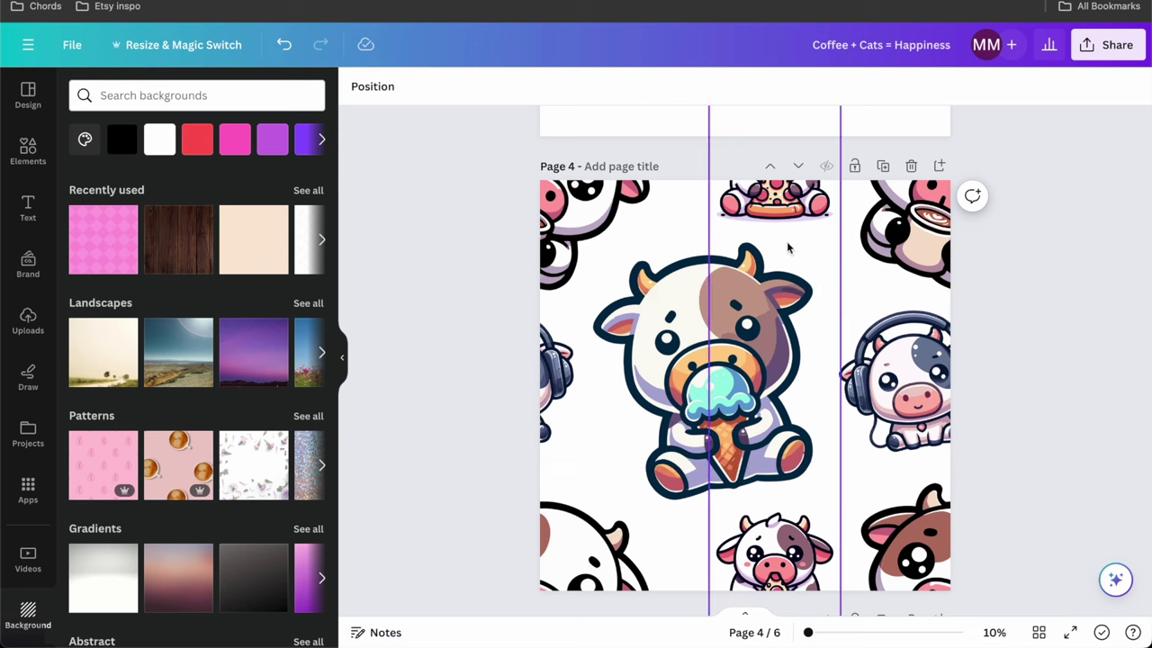
pyautogui.click(891, 378)
pyautogui.click(901, 255)
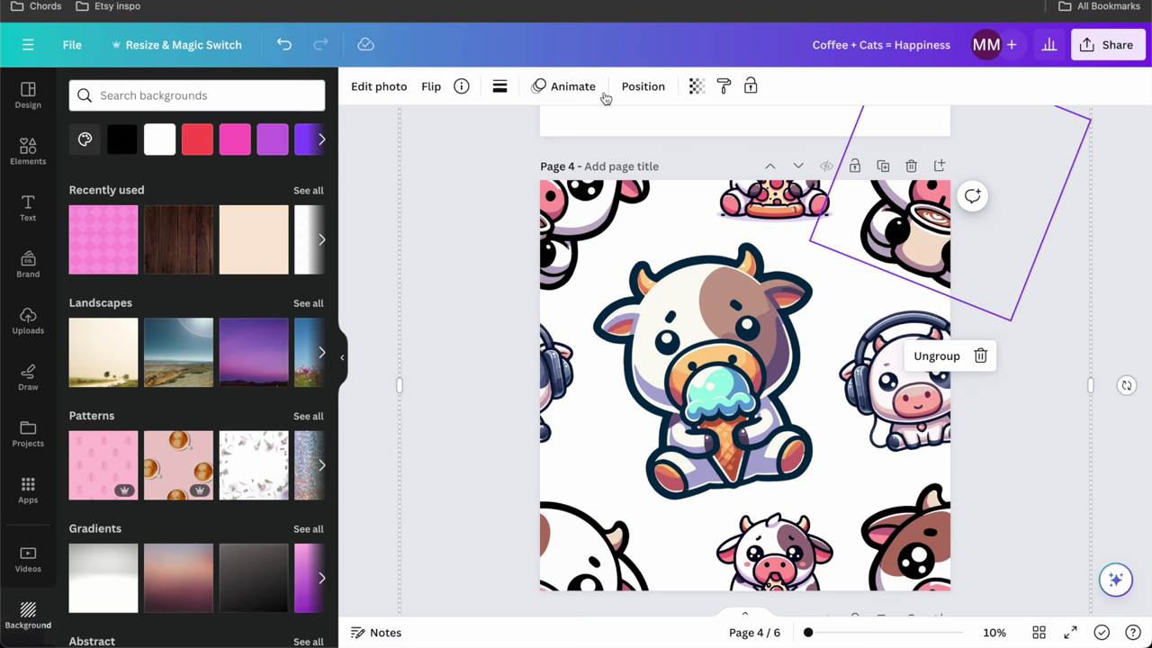
pyautogui.click(937, 356)
pyautogui.click(778, 221)
pyautogui.click(765, 268)
pyautogui.click(1003, 288)
pyautogui.click(756, 432)
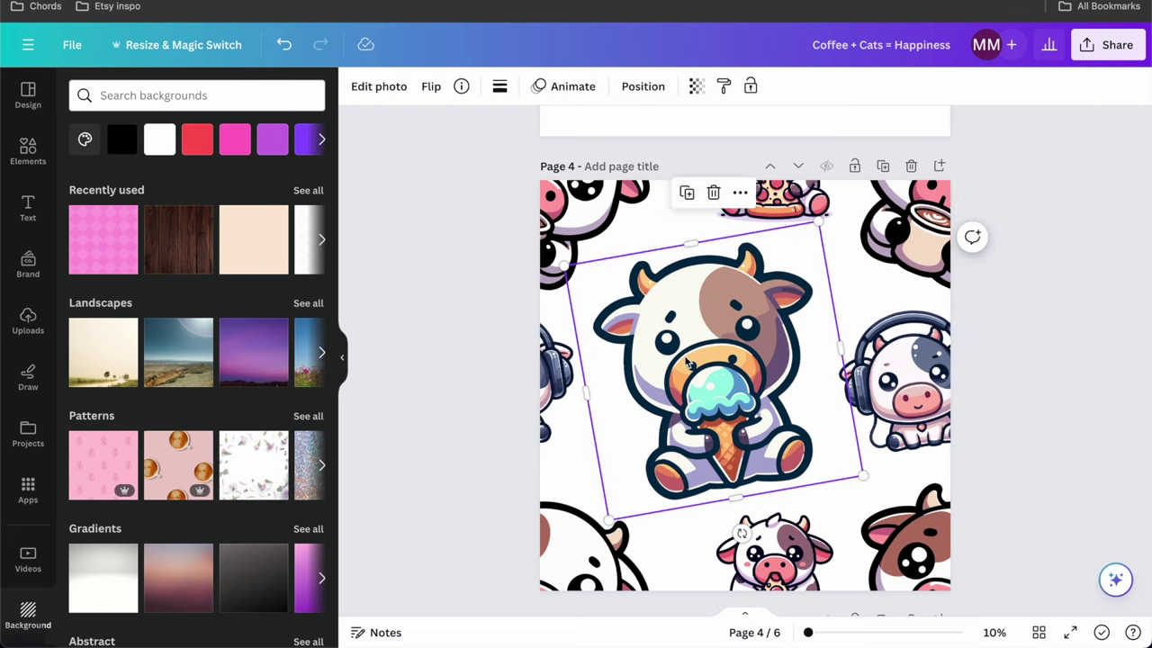
# Step: Add the pizza, headphones and coffee cows to the ice-cream cow selection and copy all four onto blank page 6
pyautogui.keyDown('shift'); pyautogui.click(746, 535); pyautogui.keyUp('shift')
pyautogui.keyDown('shift'); pyautogui.click(889, 434); pyautogui.keyUp('shift')
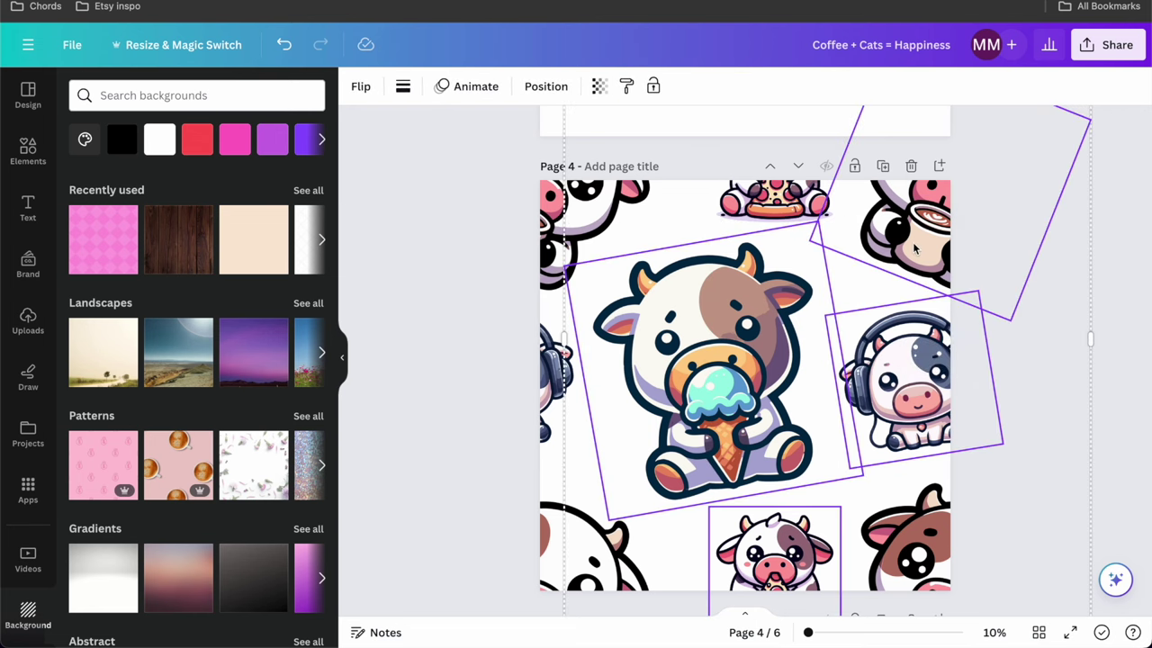
pyautogui.scroll(-10, 915, 250)
pyautogui.click(843, 278)
pyautogui.hotkey('ctrl', 'v')
# Step: On page 6, straighten the ice-cream and headphones cows and spread them and the pizza cow into separate corners
pyautogui.click(733, 279)
pyautogui.moveTo(734, 279); pyautogui.dragTo(689, 275)
pyautogui.moveTo(823, 246); pyautogui.dragTo(822, 276)
pyautogui.click(800, 508)
pyautogui.moveTo(799, 508); pyautogui.dragTo(642, 448)
pyautogui.moveTo(884, 360); pyautogui.dragTo(844, 470)
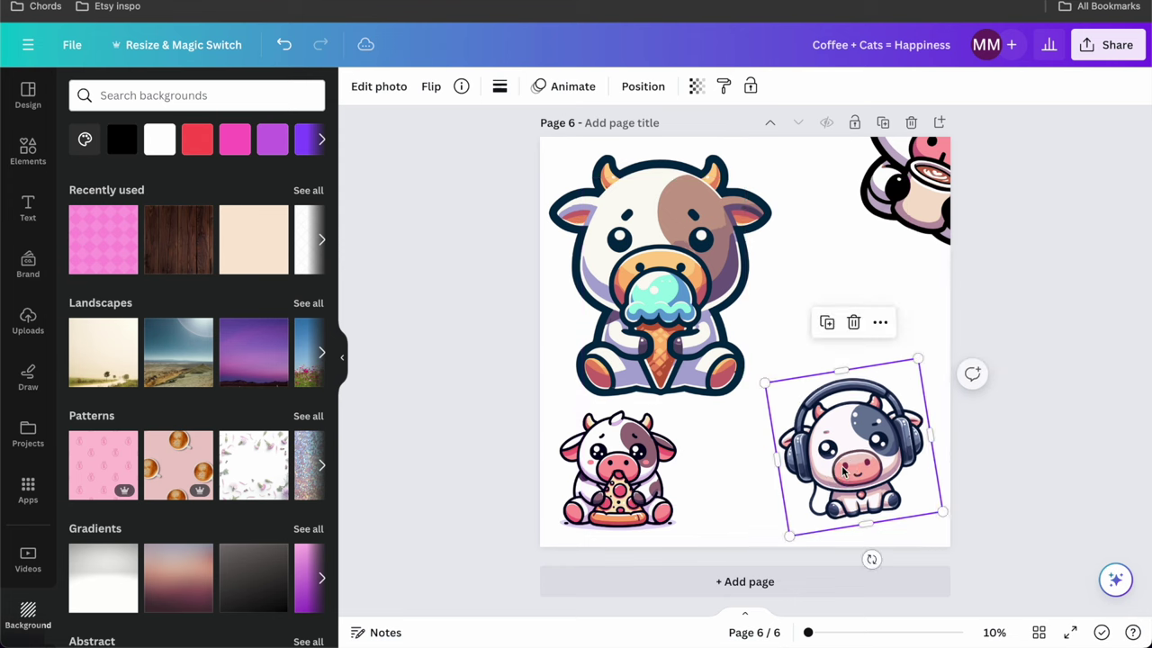
pyautogui.moveTo(871, 559); pyautogui.dragTo(851, 560)
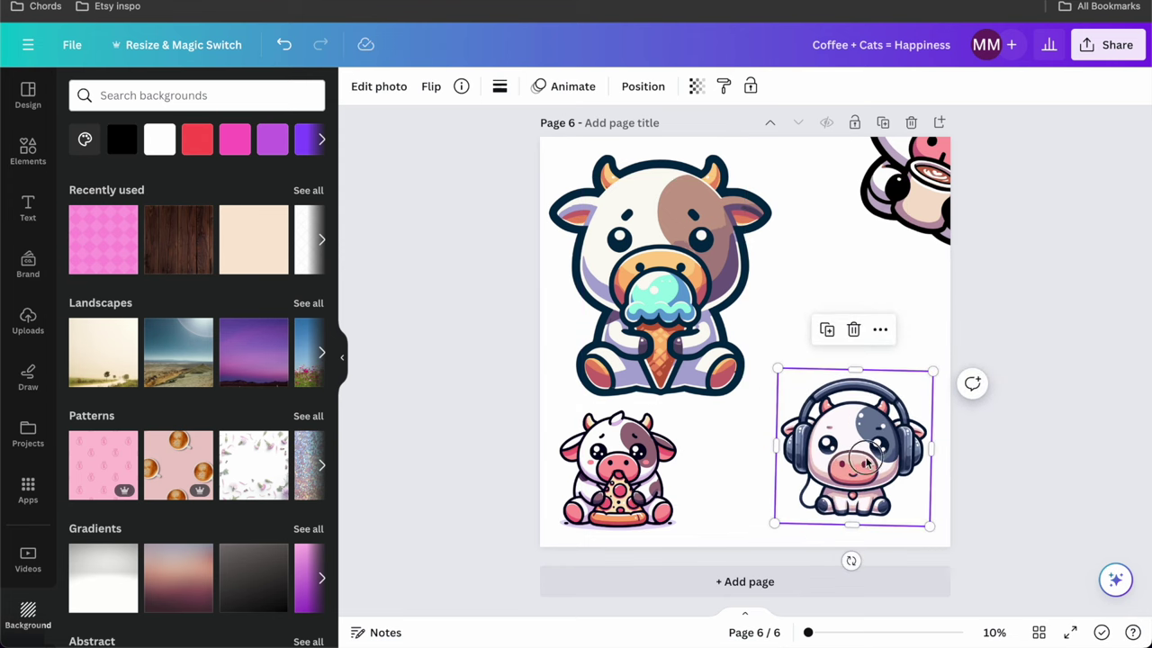
# Step: Place the coffee cow upright in the page's upper-right corner and swap the pizza and headphones cows along the lower edge
pyautogui.moveTo(866, 462); pyautogui.dragTo(883, 483)
pyautogui.click(929, 184)
pyautogui.moveTo(897, 271); pyautogui.dragTo(828, 273)
pyautogui.click(650, 281)
pyautogui.moveTo(649, 280)
pyautogui.mouseDown()
pyautogui.moveTo(731, 413)
pyautogui.moveTo(653, 283)
pyautogui.mouseUp()
pyautogui.moveTo(623, 492); pyautogui.dragTo(889, 469)
pyautogui.moveTo(888, 533); pyautogui.dragTo(649, 520)
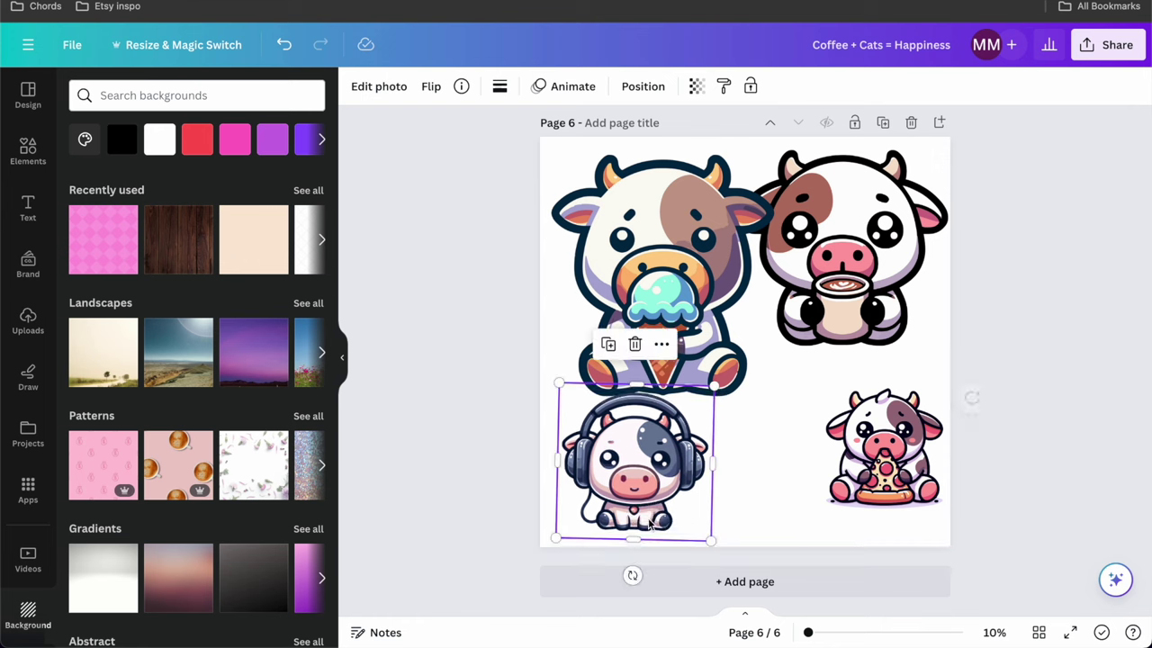
# Step: Shrink the ice-cream cow and enlarge the pizza cow so they match the coffee cow, keeping each in its own corner
pyautogui.click(692, 338)
pyautogui.moveTo(790, 402); pyautogui.dragTo(764, 322)
pyautogui.click(737, 348)
pyautogui.click(887, 475)
pyautogui.moveTo(819, 384); pyautogui.dragTo(765, 337)
pyautogui.moveTo(848, 409); pyautogui.dragTo(845, 438)
# Step: Enlarge the headphones cow to match the other three and settle it in the lower-left corner of page 6
pyautogui.click(684, 456)
pyautogui.click(726, 392)
pyautogui.click(673, 433)
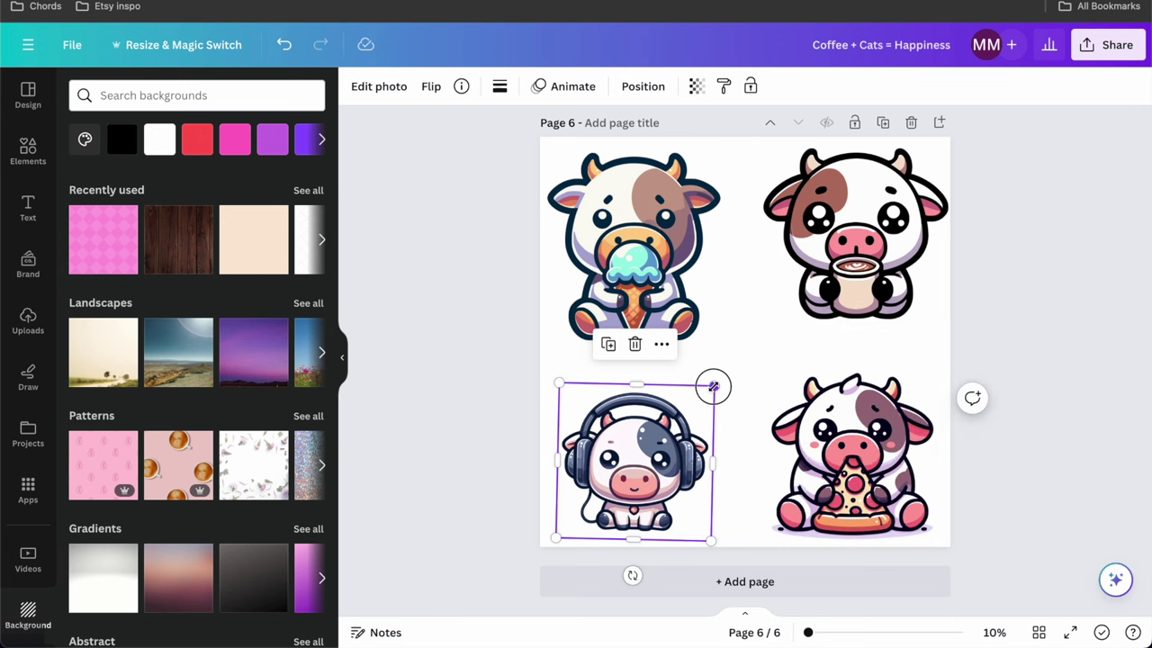
pyautogui.moveTo(713, 387); pyautogui.dragTo(745, 358)
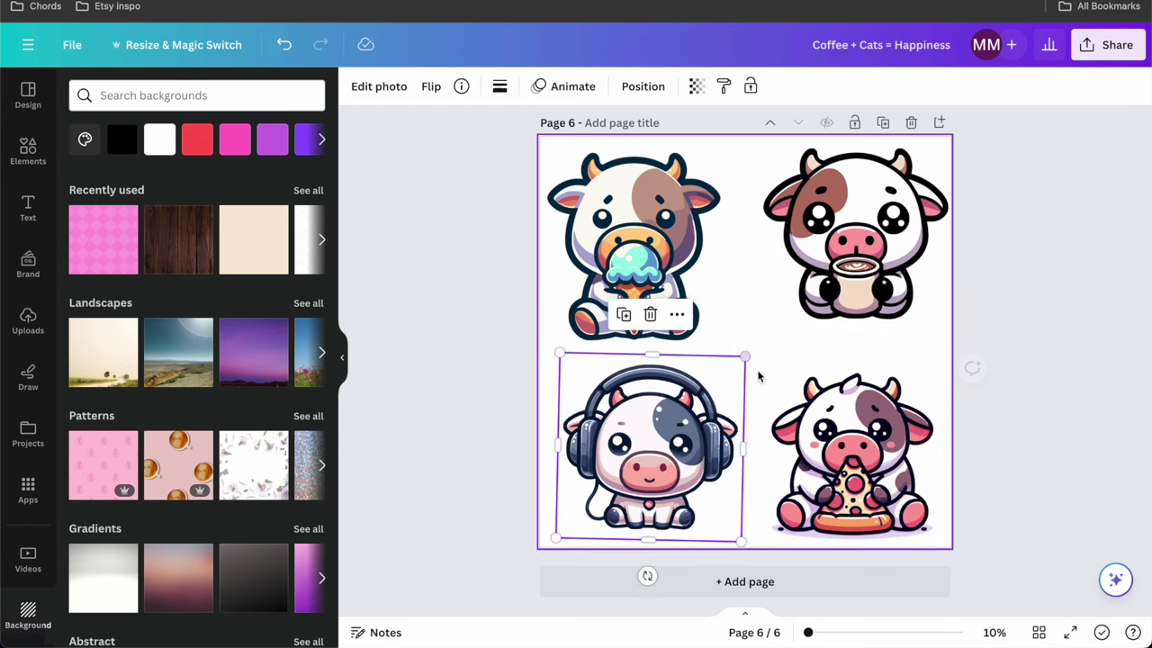
pyautogui.click(956, 328)
# Step: Download only page 6 as a PNG with a transparent background
pyautogui.click(1115, 47)
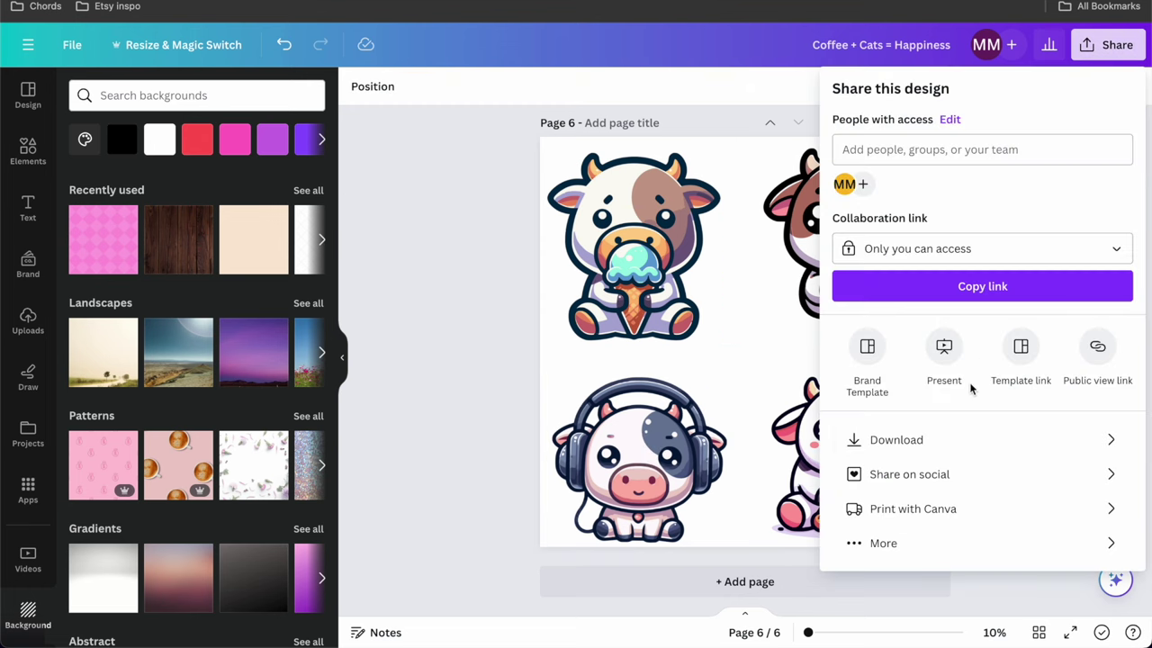
pyautogui.click(913, 439)
pyautogui.click(920, 249)
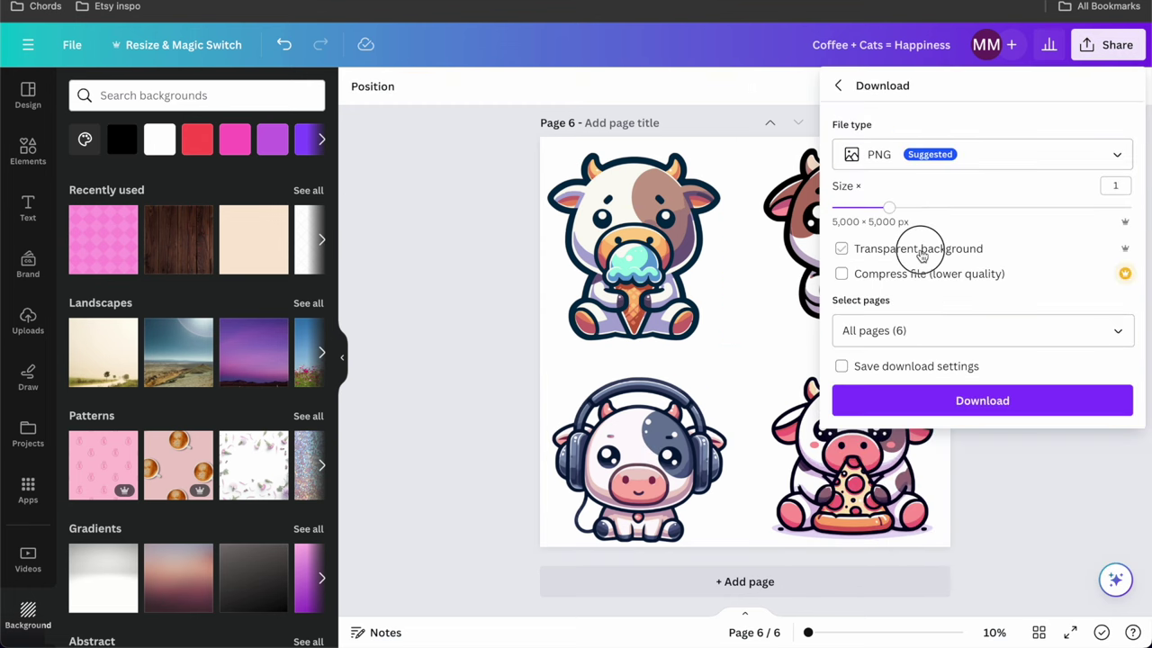
pyautogui.click(913, 331)
pyautogui.click(906, 377)
pyautogui.click(905, 412)
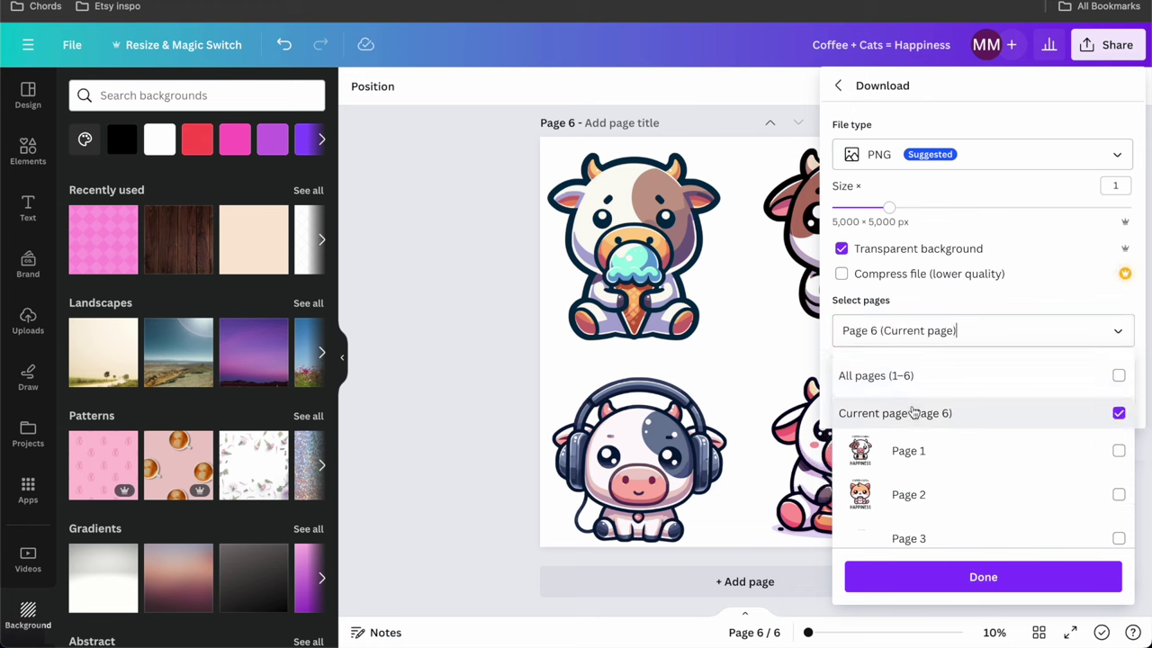
pyautogui.click(952, 572)
pyautogui.click(956, 401)
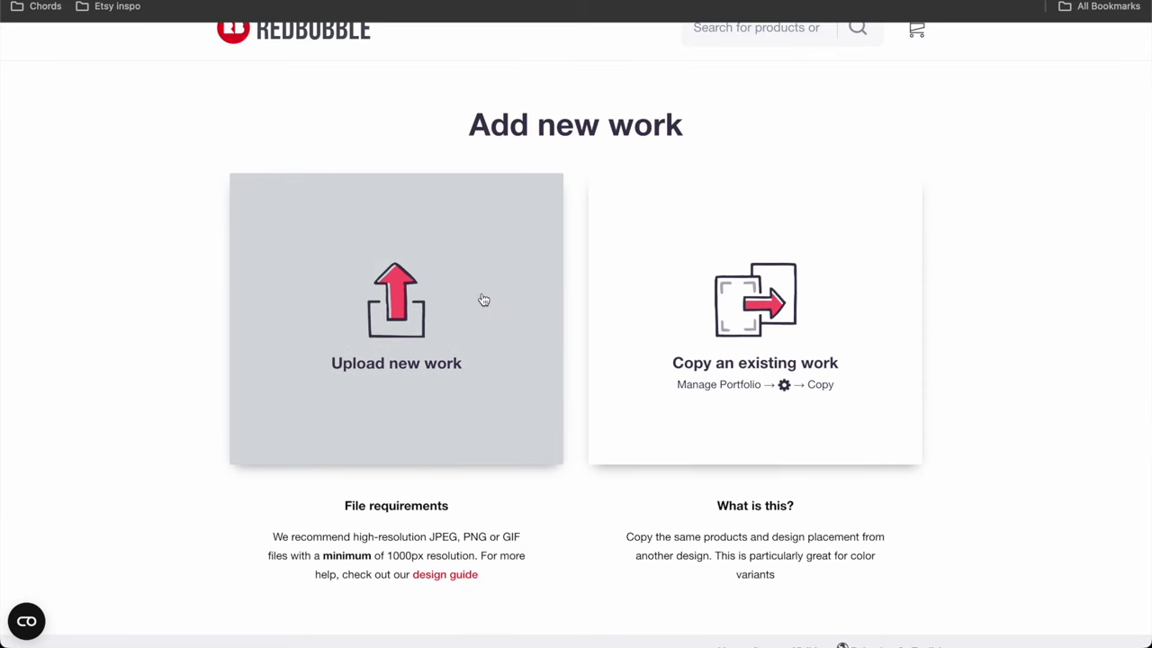
# Step: Upload the downloaded four-cow PNG to Redbubble as a new work
pyautogui.click(484, 300)
pyautogui.doubleClick(275, 94)
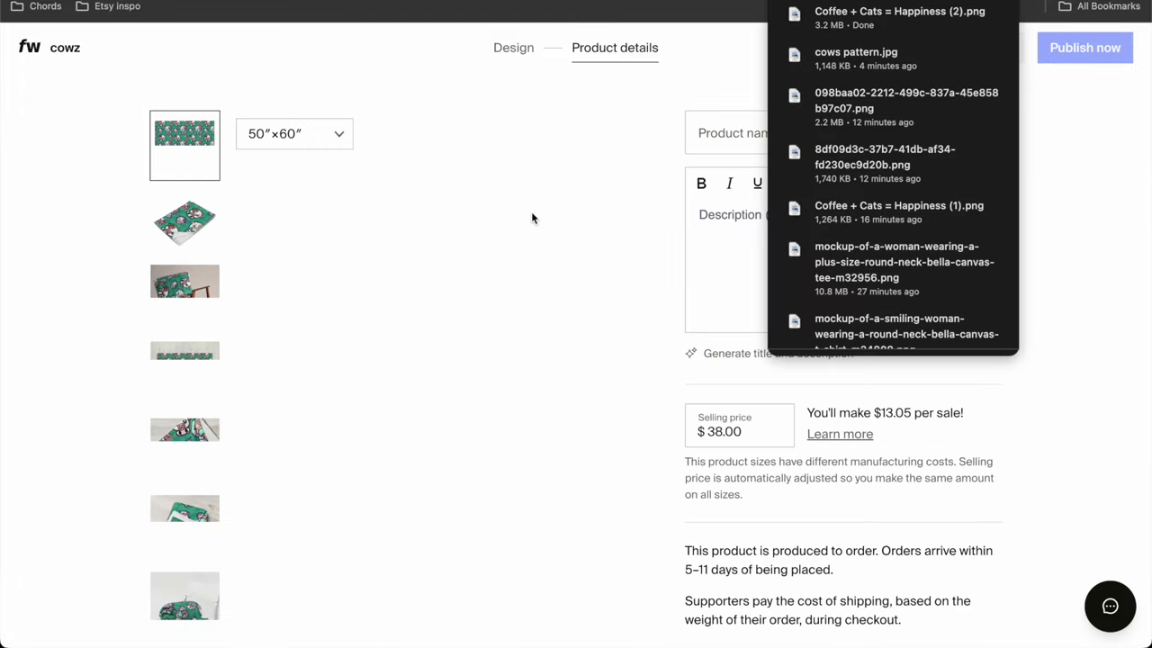
# Step: In Fourthwall, name the blanket "Kawaii Cows Funny Blanket for Cow Lovers" and repeat that name as the description's first line
pyautogui.click(644, 126)
pyautogui.click(738, 132)
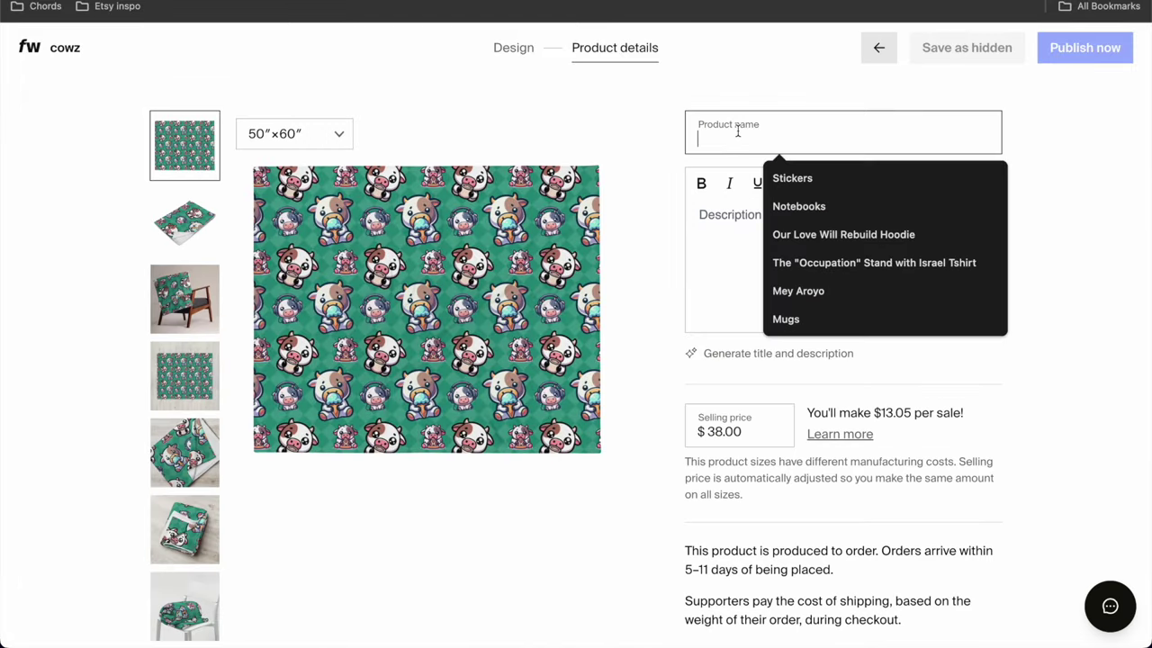
pyautogui.write('Kawaii Cows ')
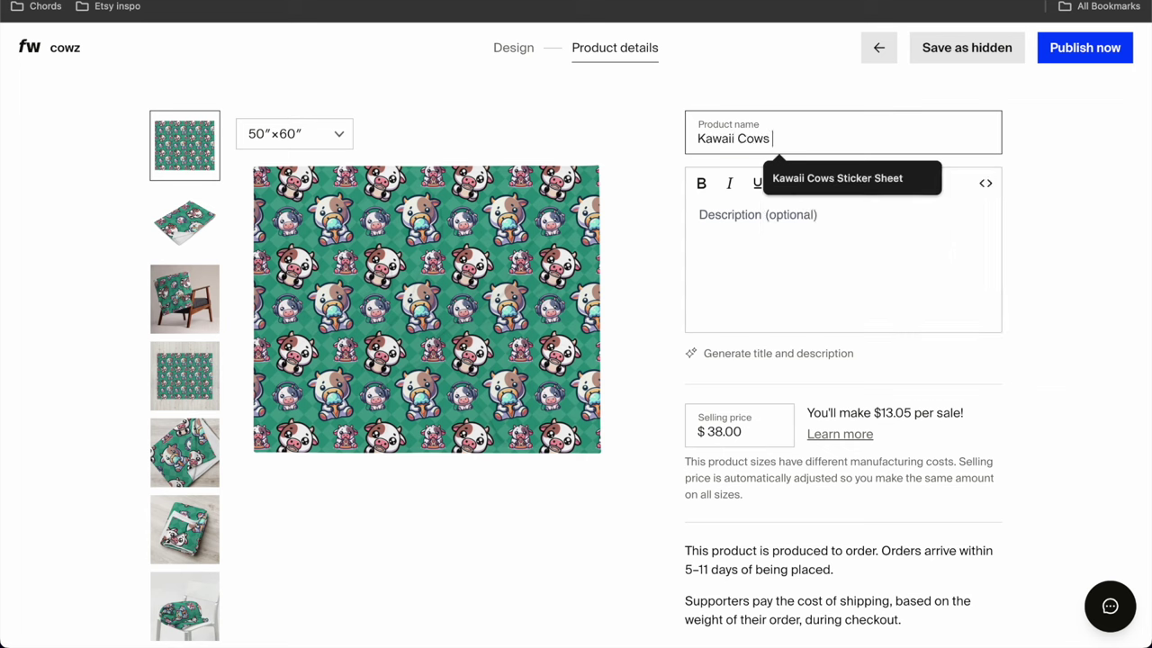
pyautogui.write('Funny Blanket for Cow Lover')
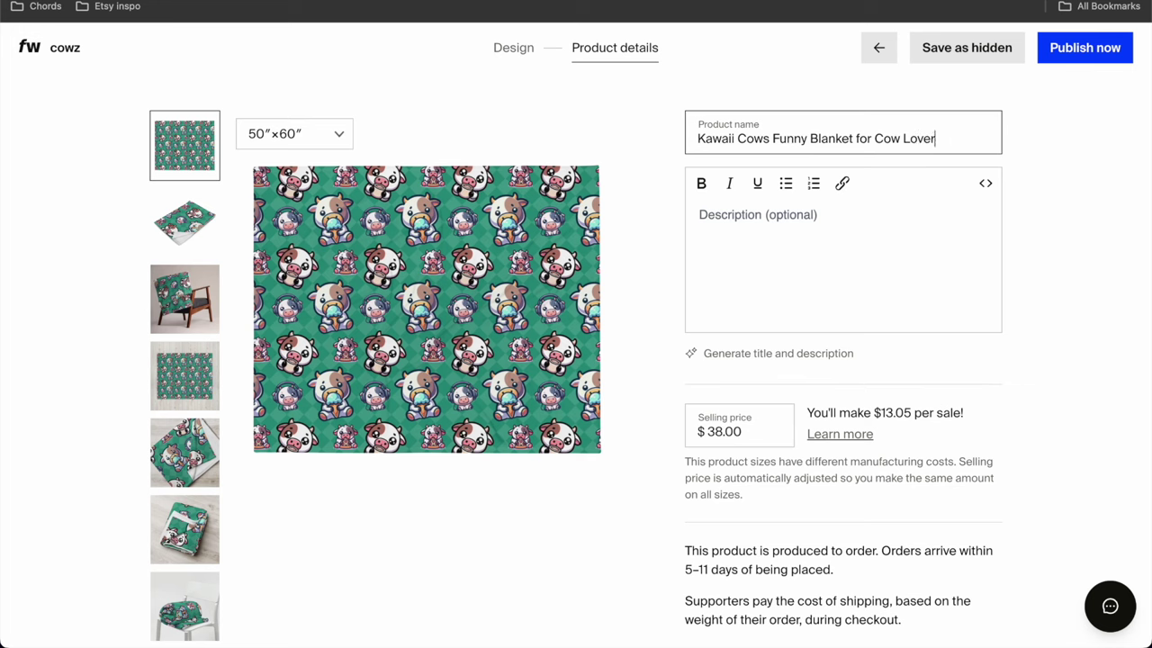
pyautogui.hotkey('ctrl', 'a')
pyautogui.hotkey('ctrl', 'c')
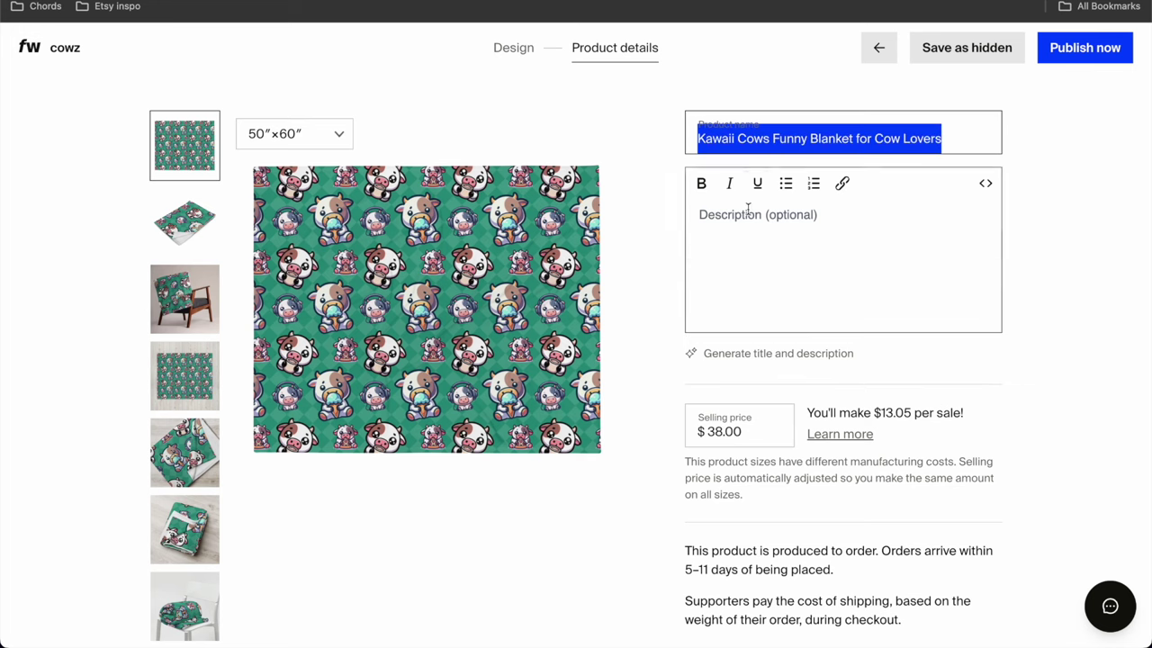
pyautogui.click(747, 225)
pyautogui.hotkey('ctrl', 'v')
pyautogui.press('Return')
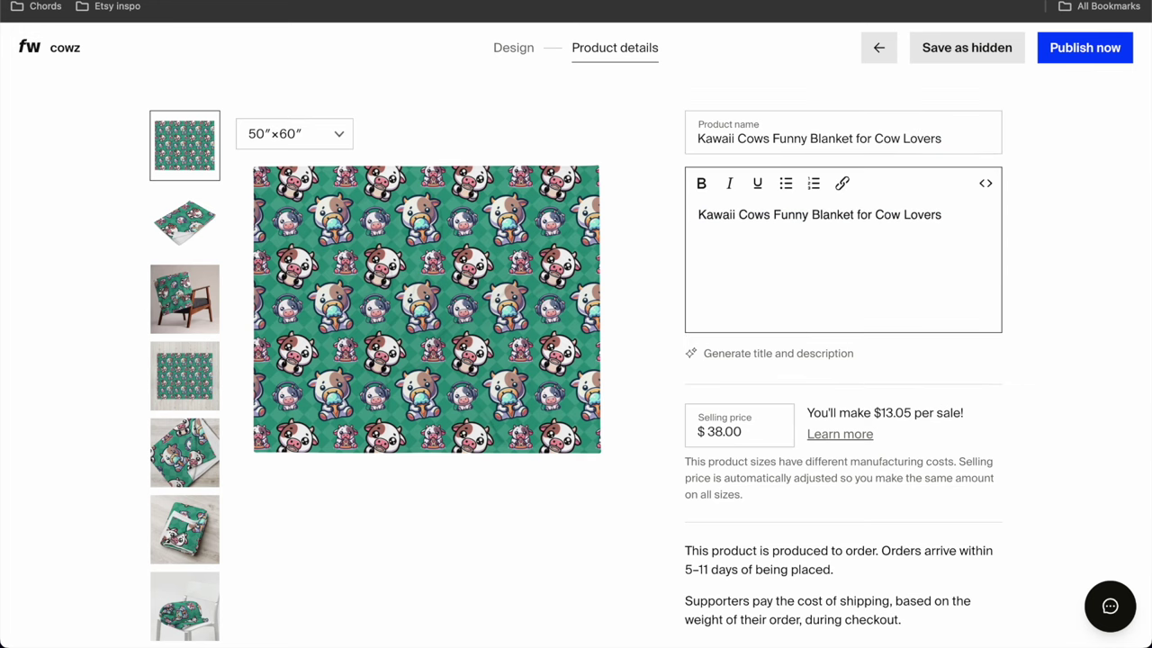
# Step: Add the copied Blankets paragraph below the first description line and remove the bold formatting from the whole description
pyautogui.hotkey('ctrl', 'Tab')
pyautogui.hotkey('ctrl', 'c')
pyautogui.hotkey('ctrl', 'shift', 'Tab')
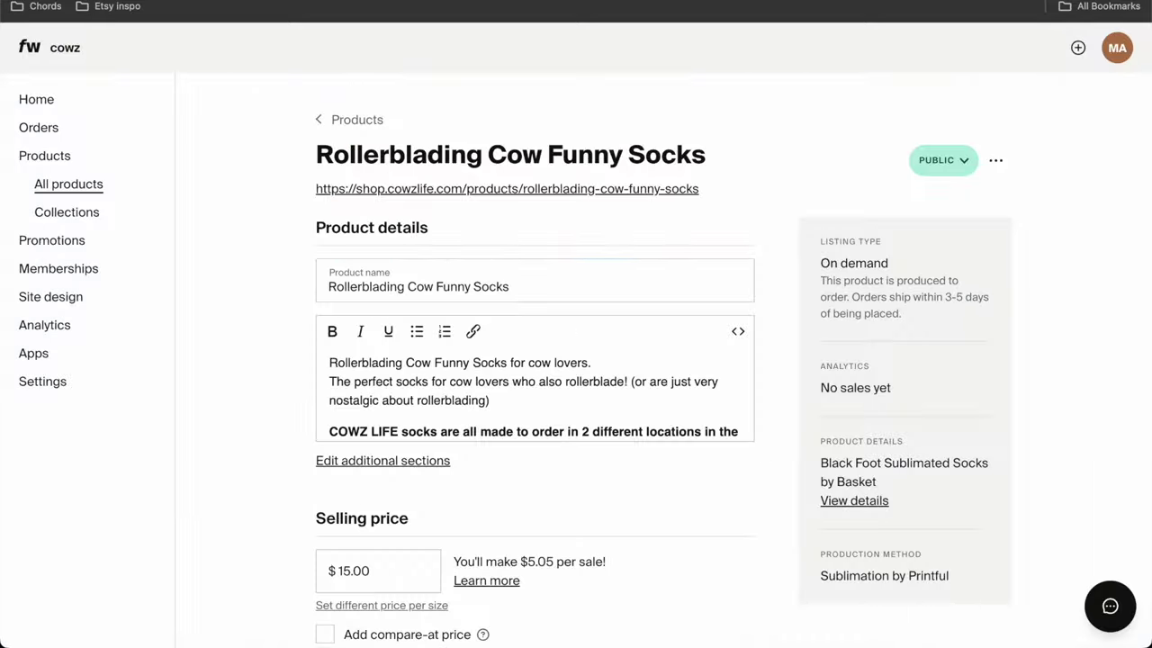
pyautogui.hotkey('ctrl', 'shift', 'Tab')
pyautogui.hotkey('ctrl', 'v')
pyautogui.hotkey('ctrl', 'a')
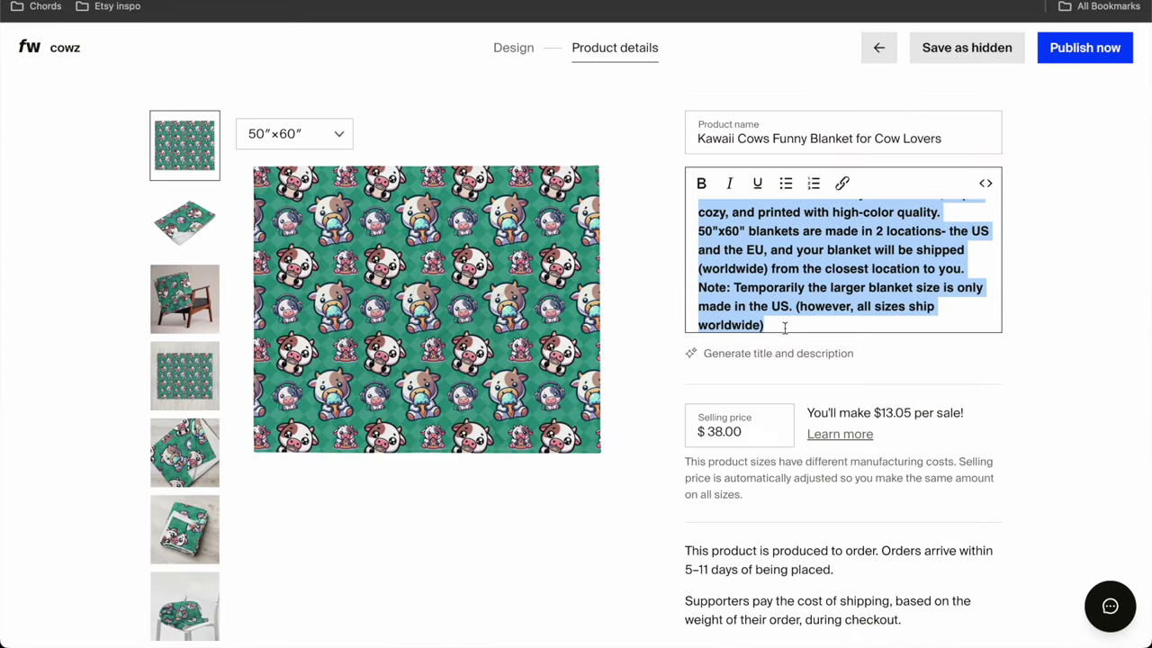
pyautogui.click(702, 183)
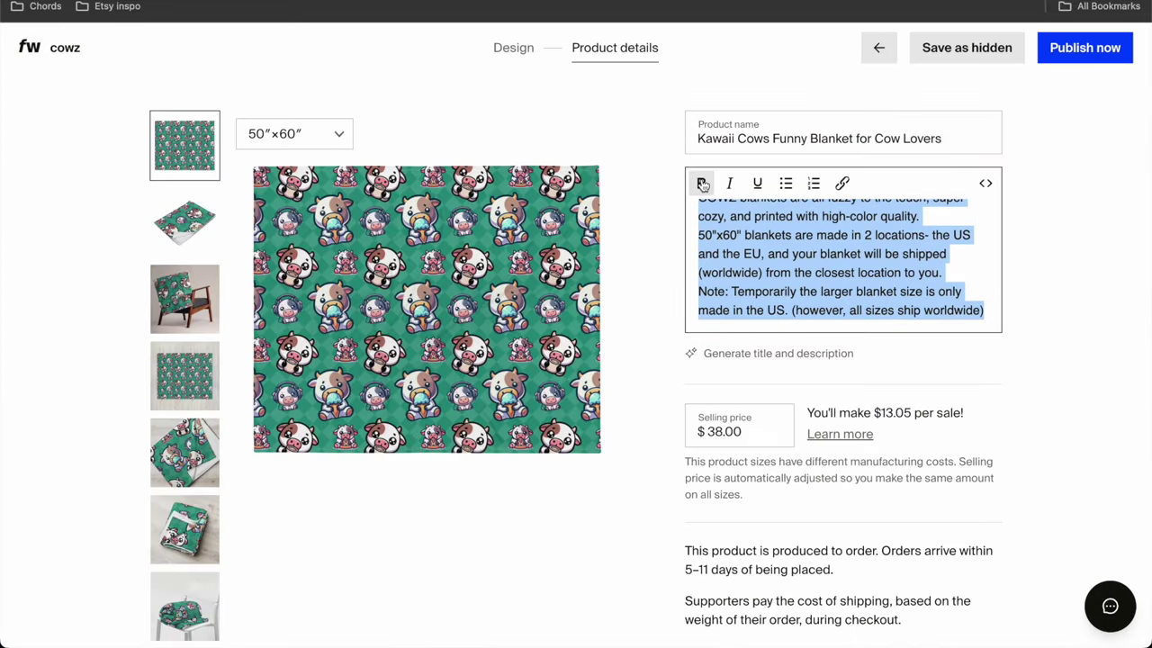
pyautogui.click(790, 328)
# Step: Split the "Note: Temporarily the larger blanket size..." sentence into its own paragraph and make it bold
pyautogui.scroll(1, 794, 285)
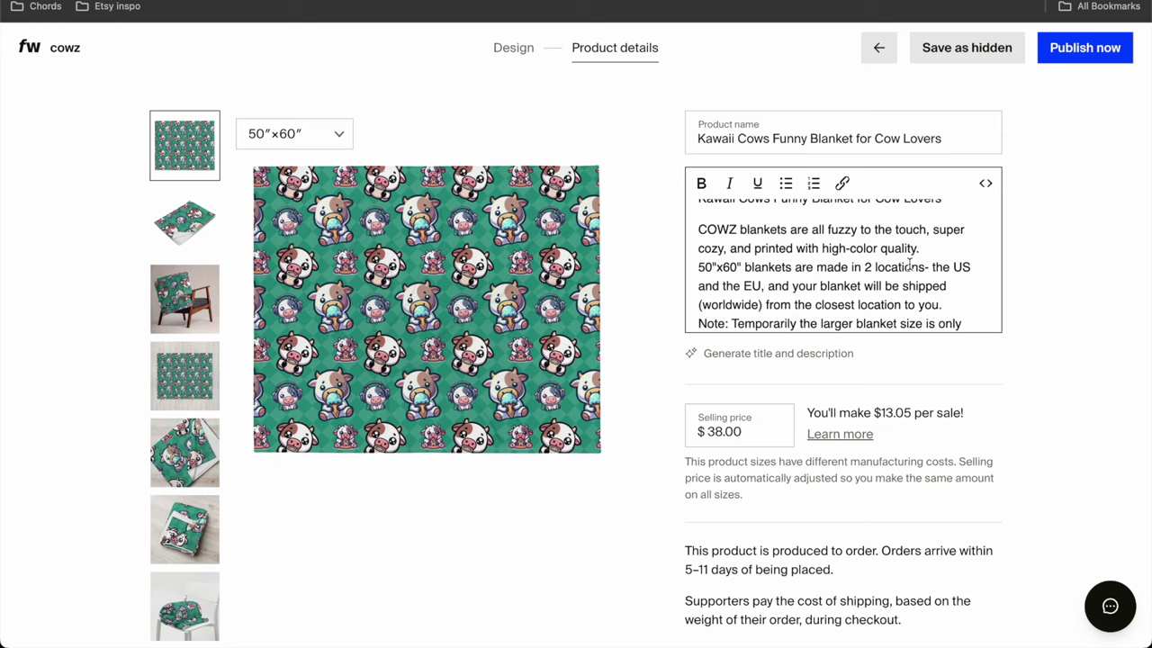
pyautogui.scroll(-1, 810, 279)
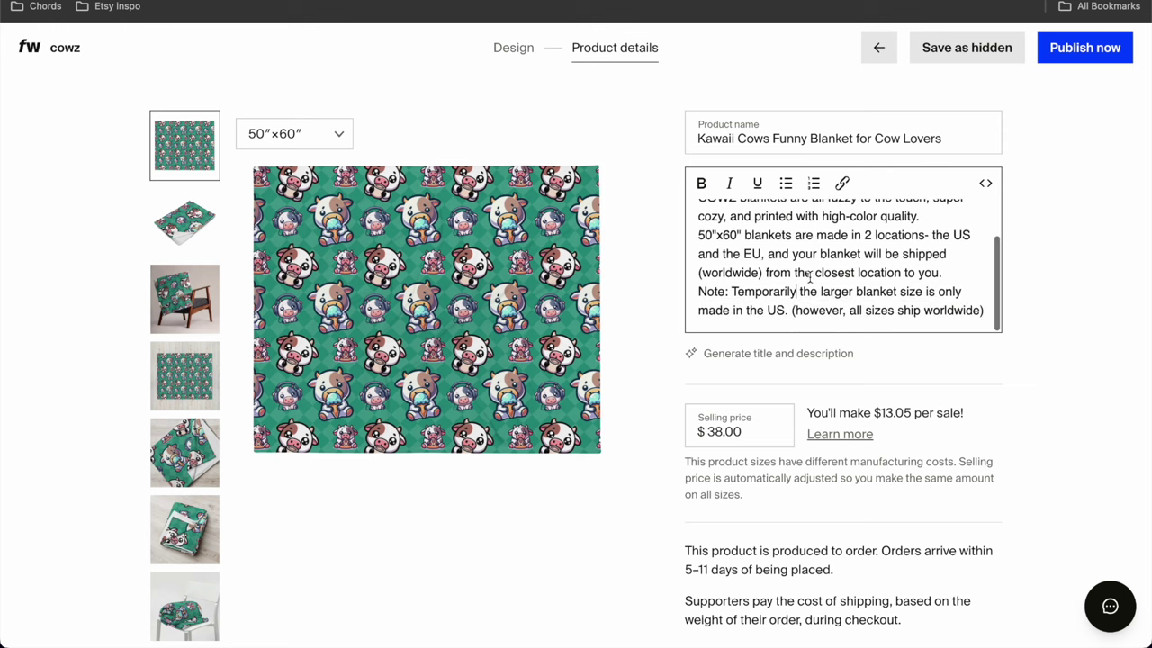
pyautogui.click(699, 291)
pyautogui.press('Return')
pyautogui.tripleClick(767, 314)
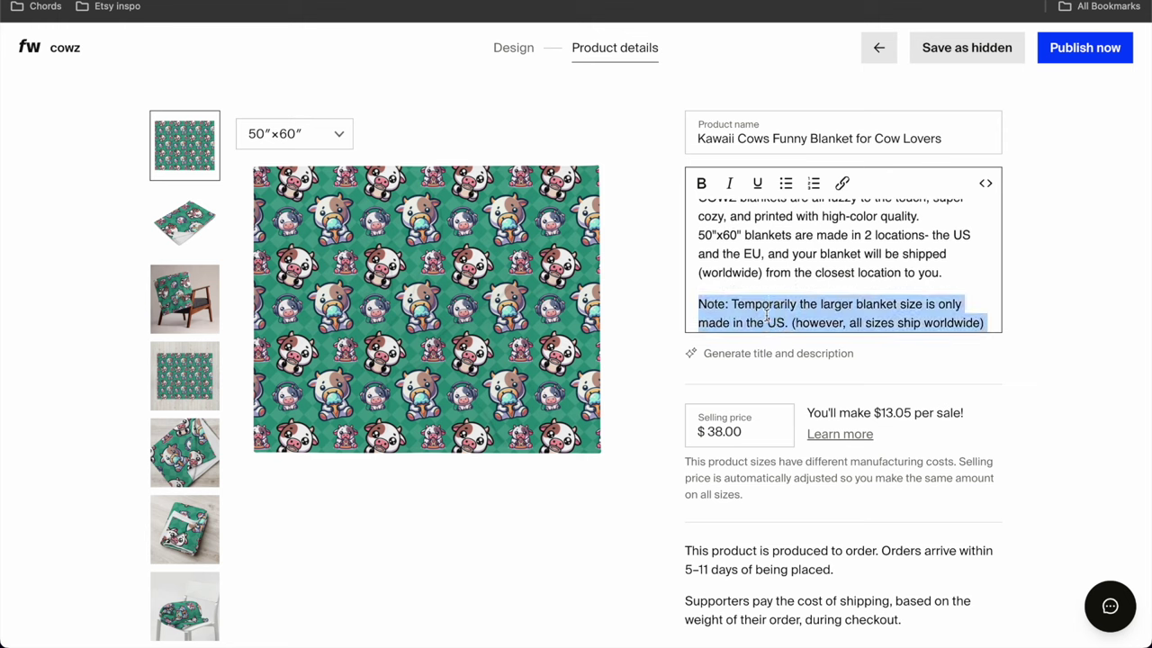
pyautogui.press('super+b')
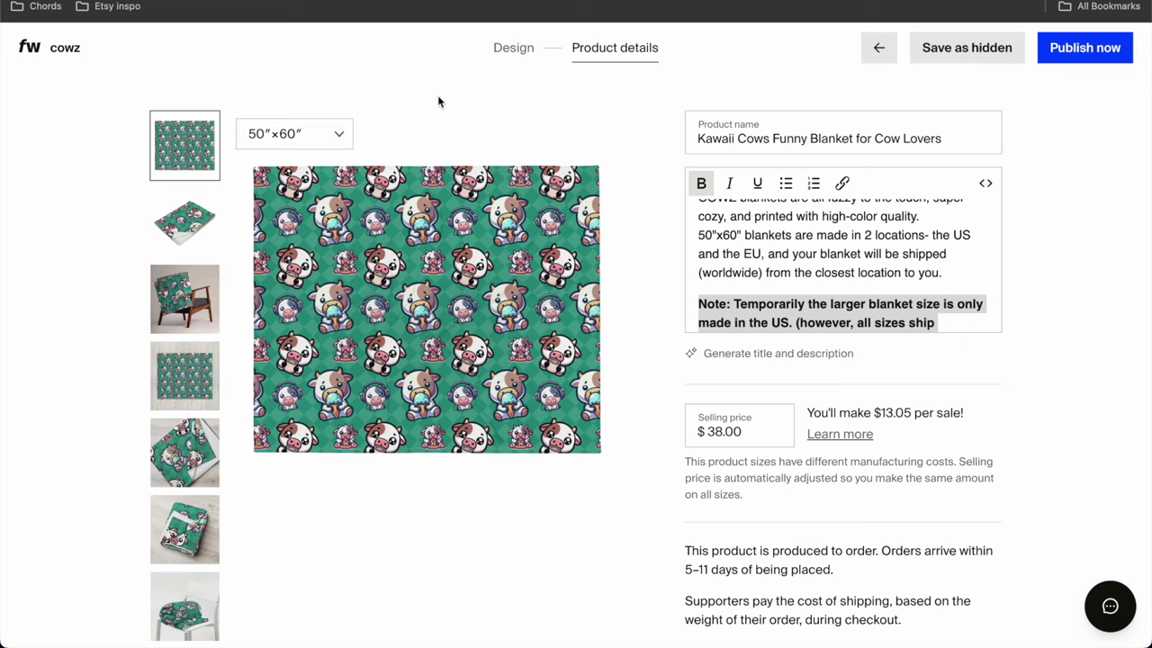
# Step: Check the blanket price in the Cowz Products document, set the selling price to $34.00 and publish the product
pyautogui.hotkey('ctrl', 'Tab')
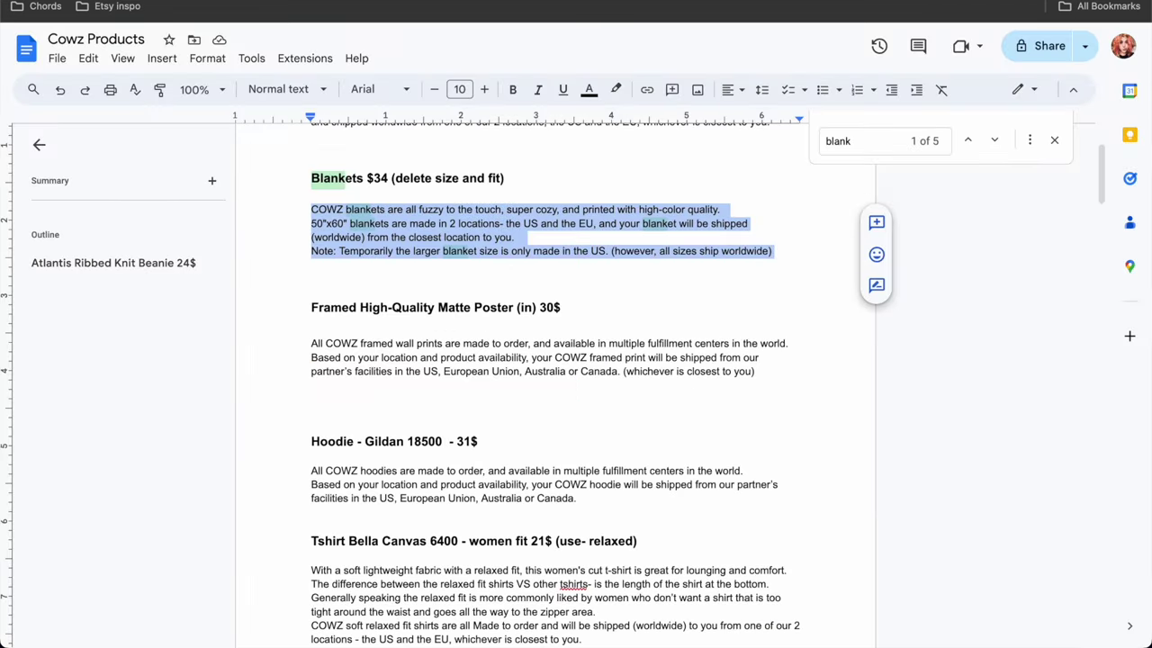
pyautogui.hotkey('ctrl', 'shift', 'Tab')
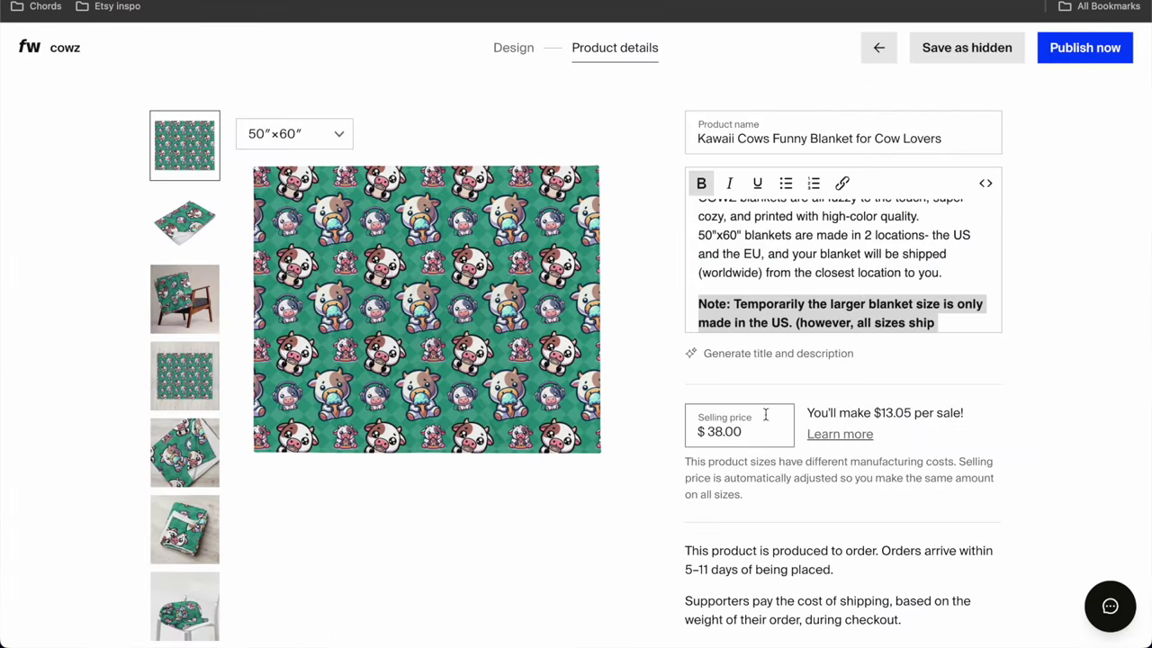
pyautogui.doubleClick(719, 432)
pyautogui.write('34')
pyautogui.click(1025, 418)
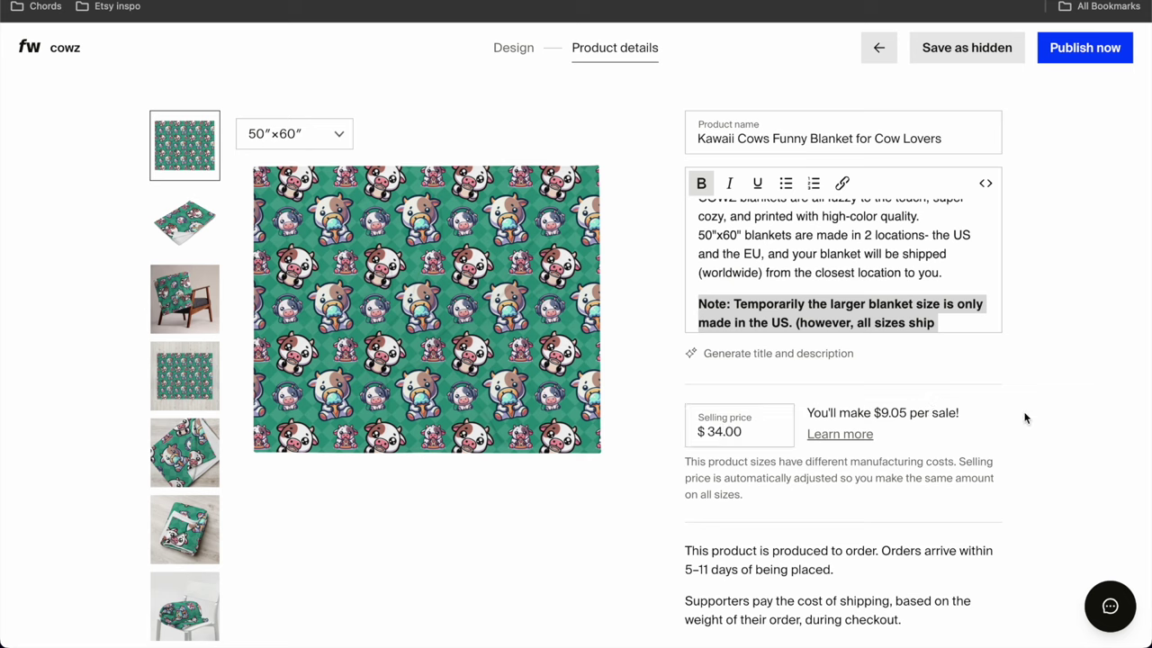
pyautogui.click(1090, 50)
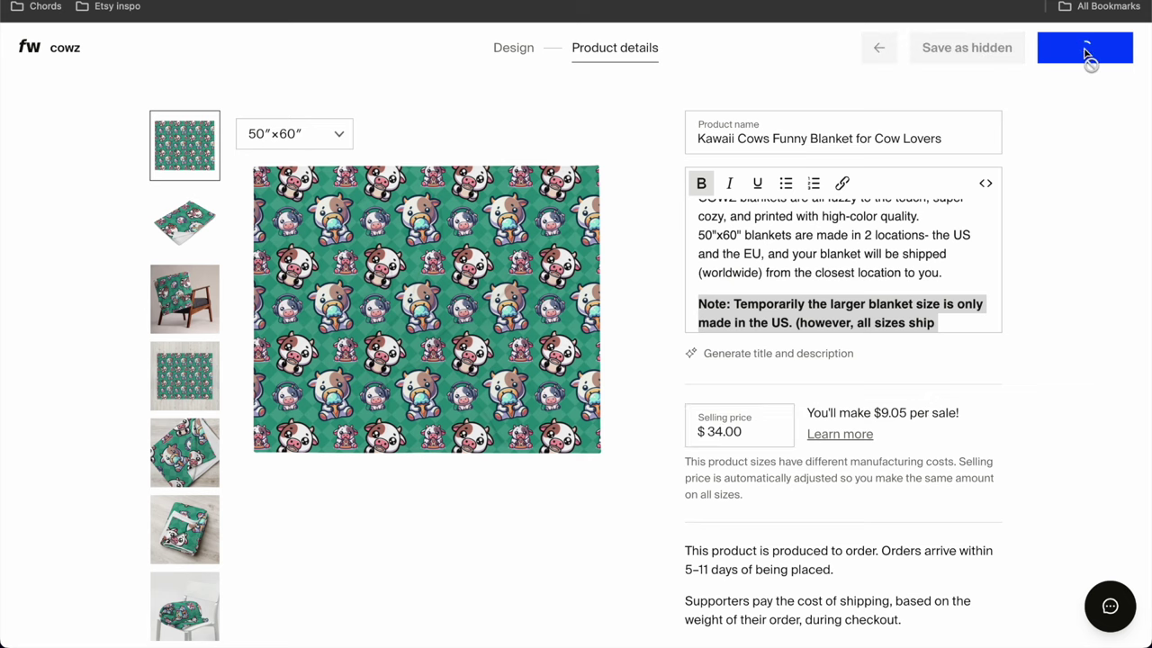
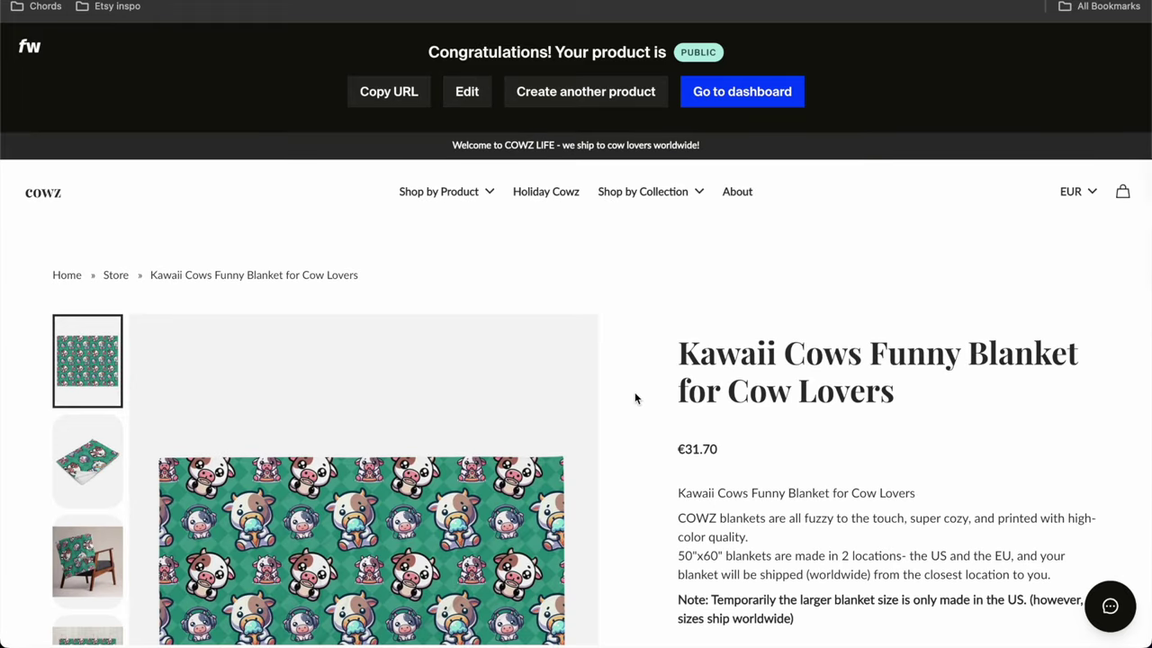
# Step: Open the published blanket for editing and look through its 50″×60″ mockup images
pyautogui.click(467, 92)
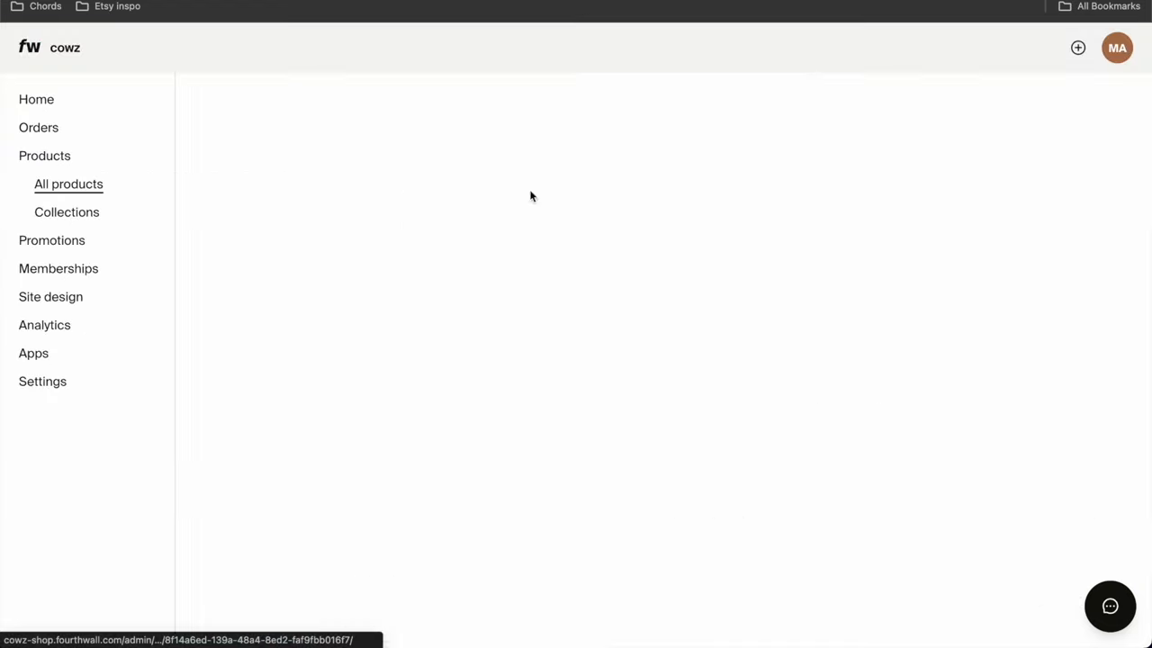
pyautogui.scroll(-4, 606, 317)
pyautogui.scroll(-6, 594, 270)
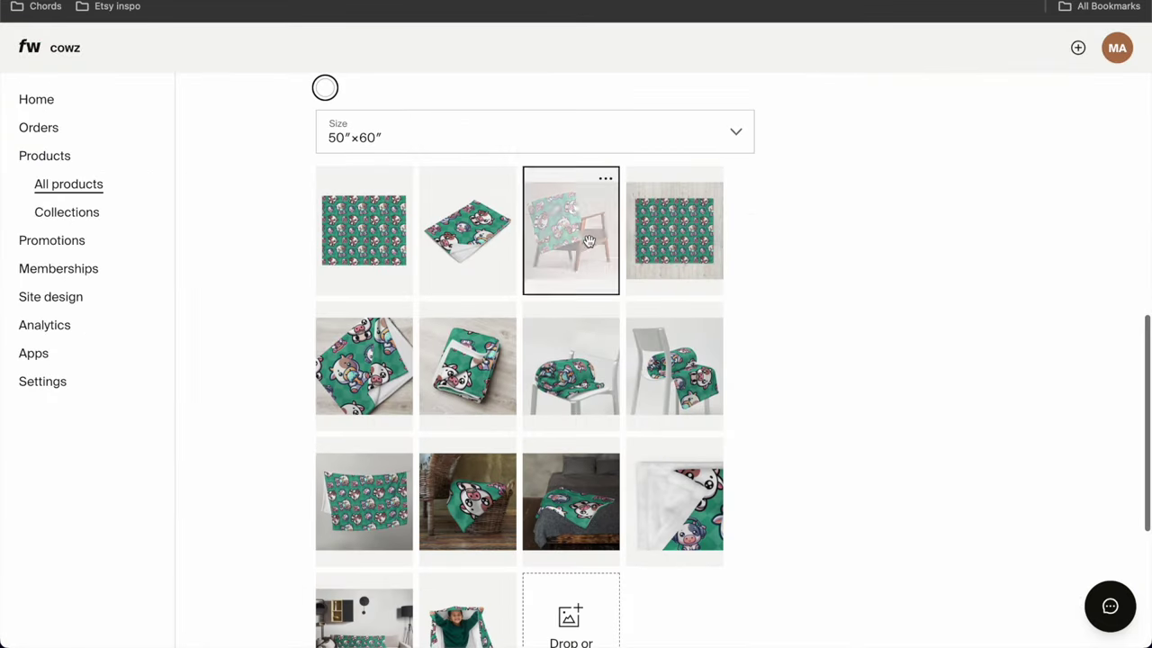
pyautogui.scroll(-2, 580, 369)
pyautogui.scroll(-1, 586, 376)
pyautogui.scroll(3, 468, 540)
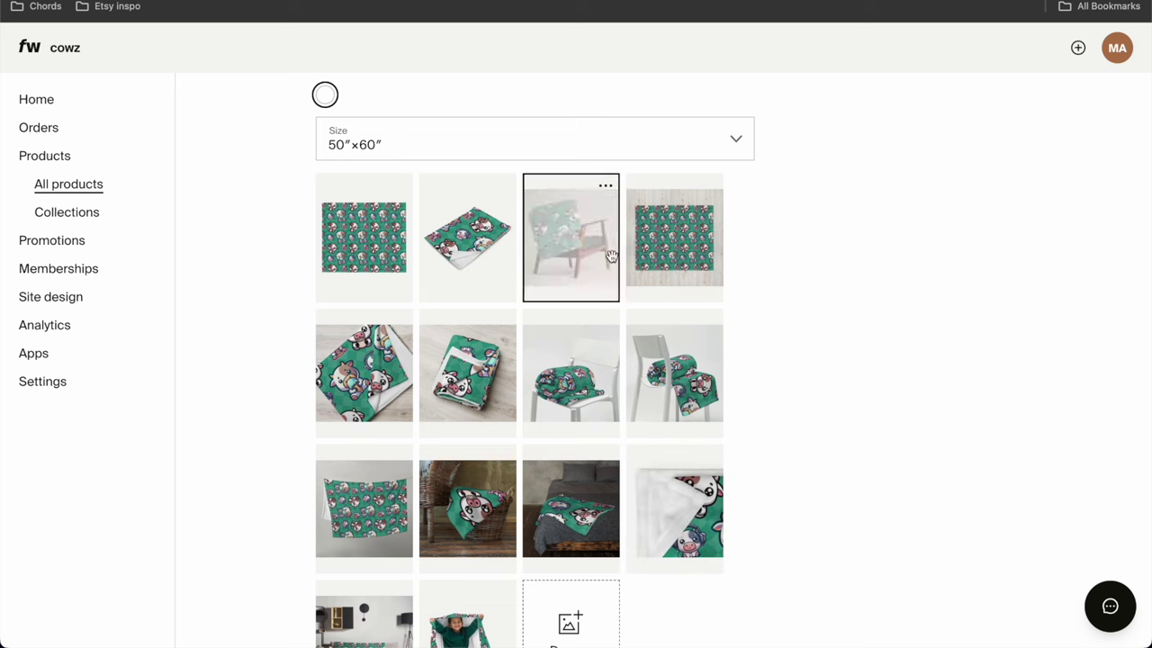
# Step: Open the armchair mockup of the 50″×60″ blanket at full size and save the image to Downloads
pyautogui.click(606, 187)
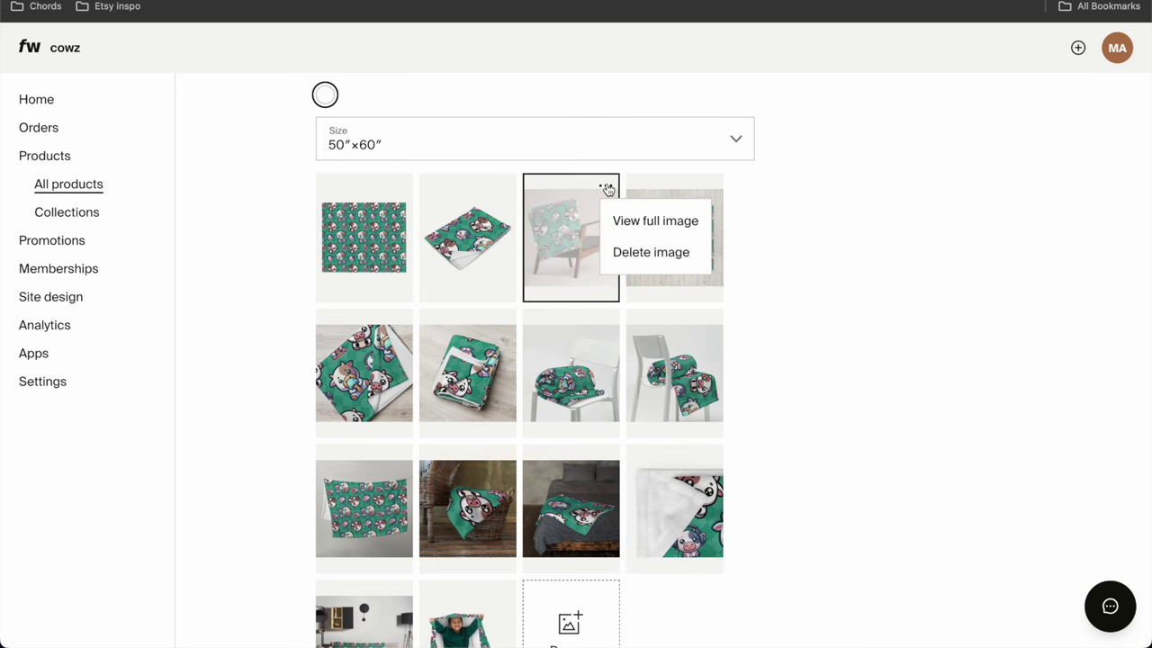
pyautogui.click(619, 219)
pyautogui.click(606, 186)
pyautogui.click(619, 221)
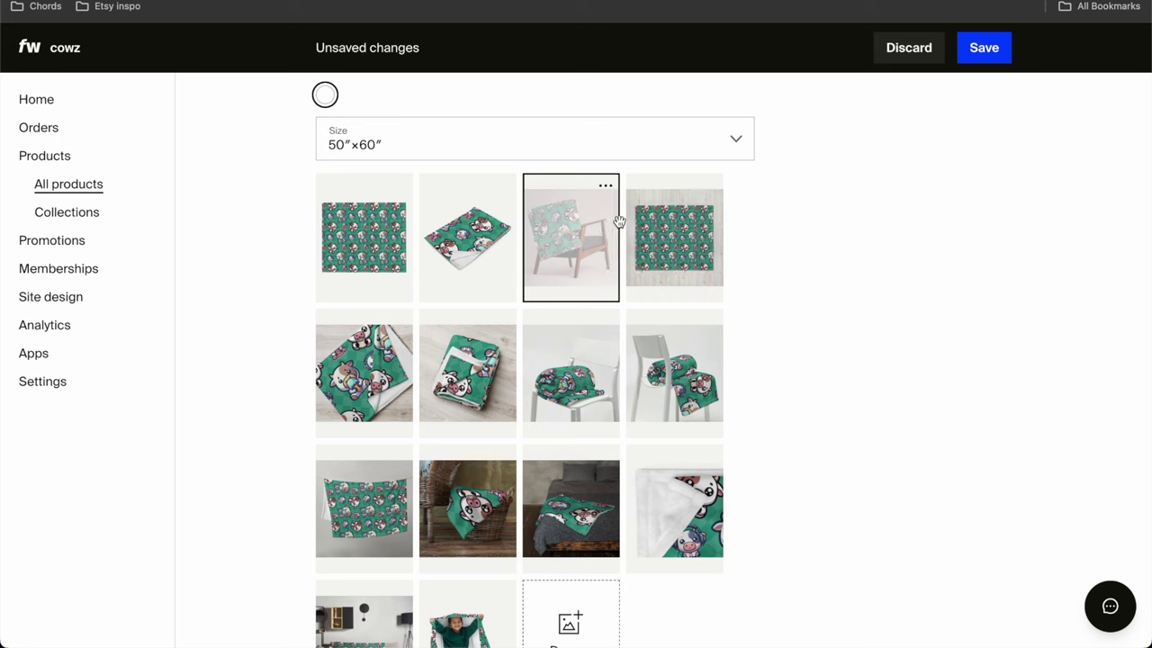
pyautogui.click(607, 188)
pyautogui.click(606, 187)
pyautogui.click(645, 225)
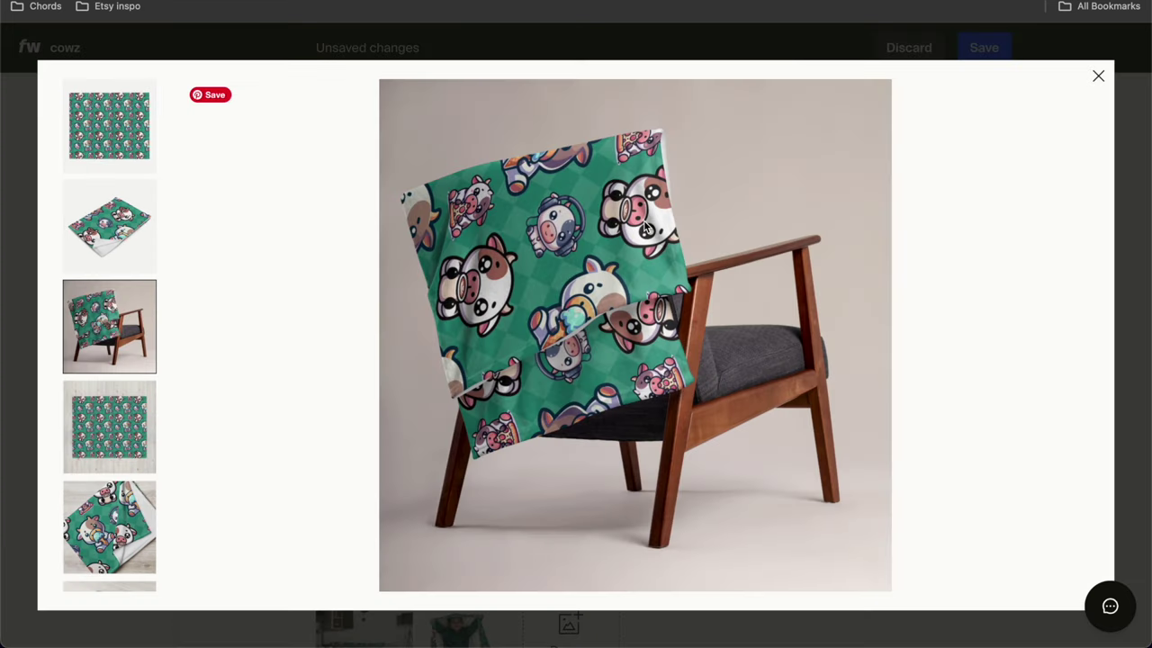
pyautogui.rightClick(570, 283)
pyautogui.click(591, 303)
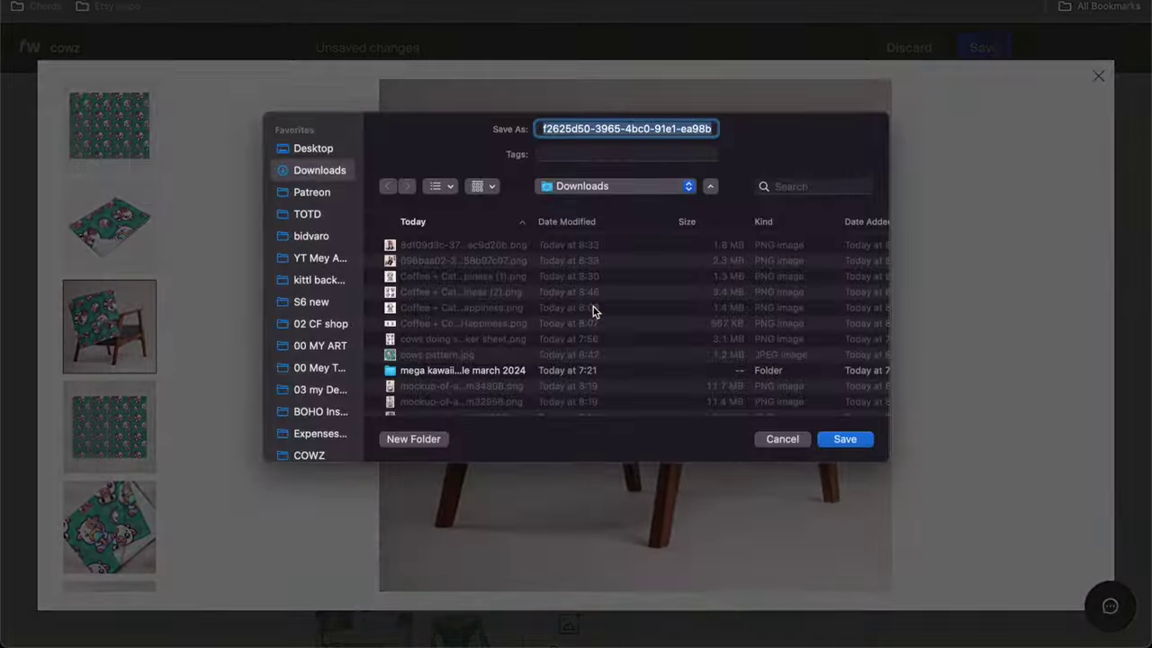
pyautogui.press('Return')
# Step: Browse the blanket's other full-size mockups, including the folded-corner, rolled-on-chair, basket and sofa views
pyautogui.scroll(-3, 119, 405)
pyautogui.click(117, 405)
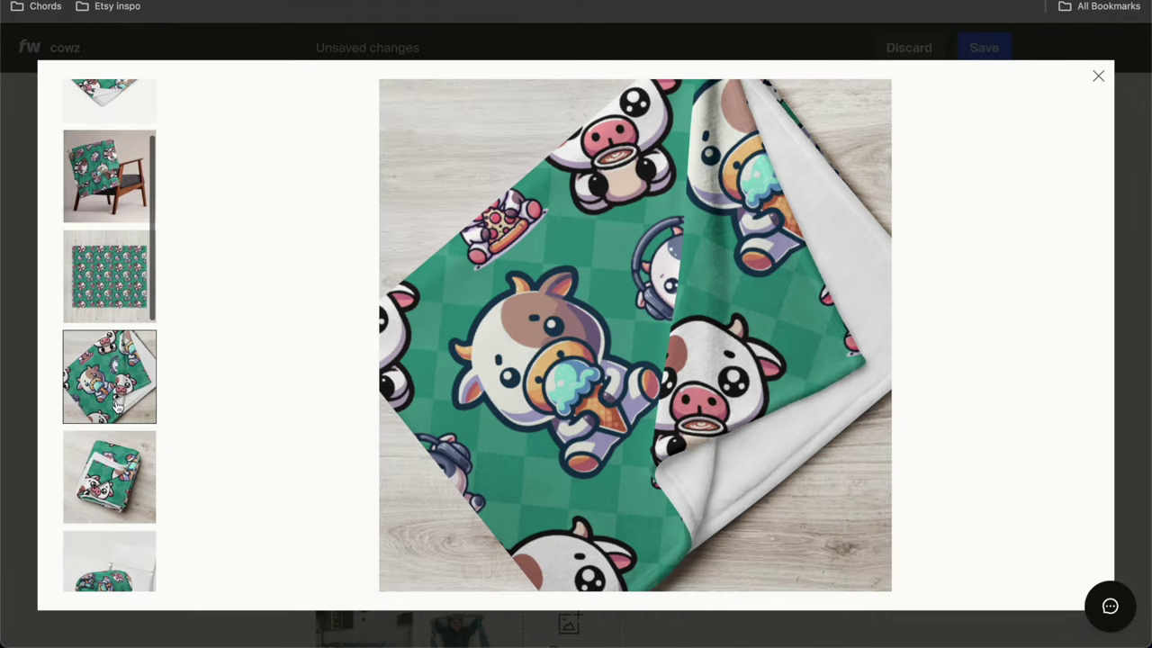
pyautogui.scroll(-1, 115, 407)
pyautogui.scroll(-1, 115, 407)
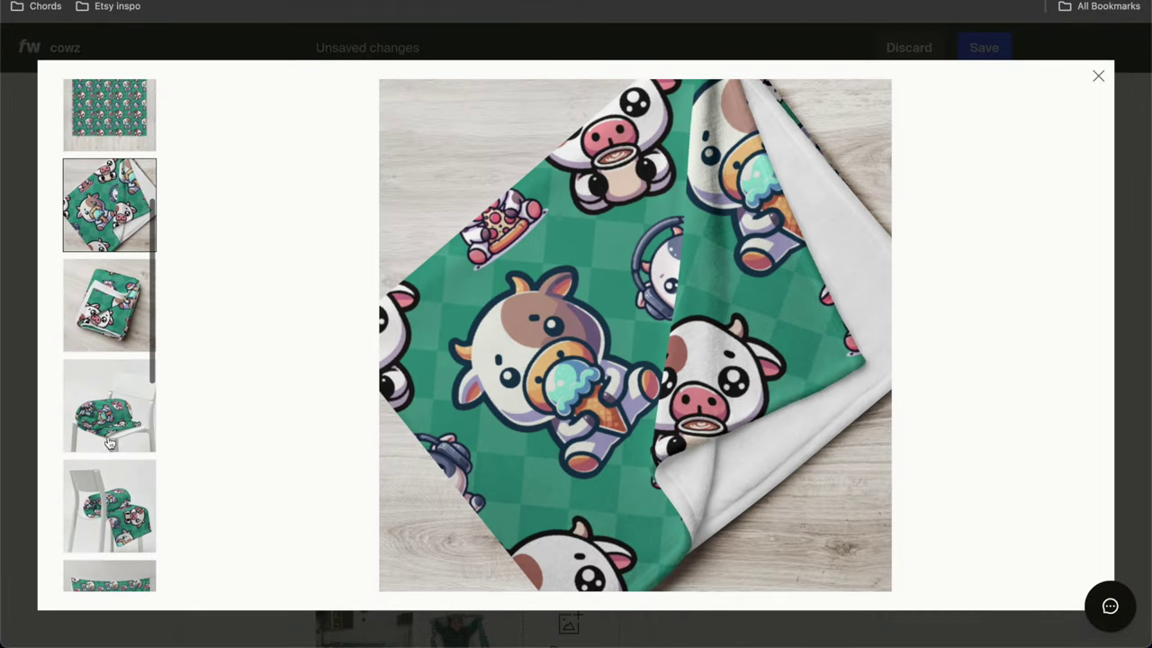
pyautogui.scroll(-2, 119, 352)
pyautogui.click(120, 364)
pyautogui.scroll(-3, 121, 364)
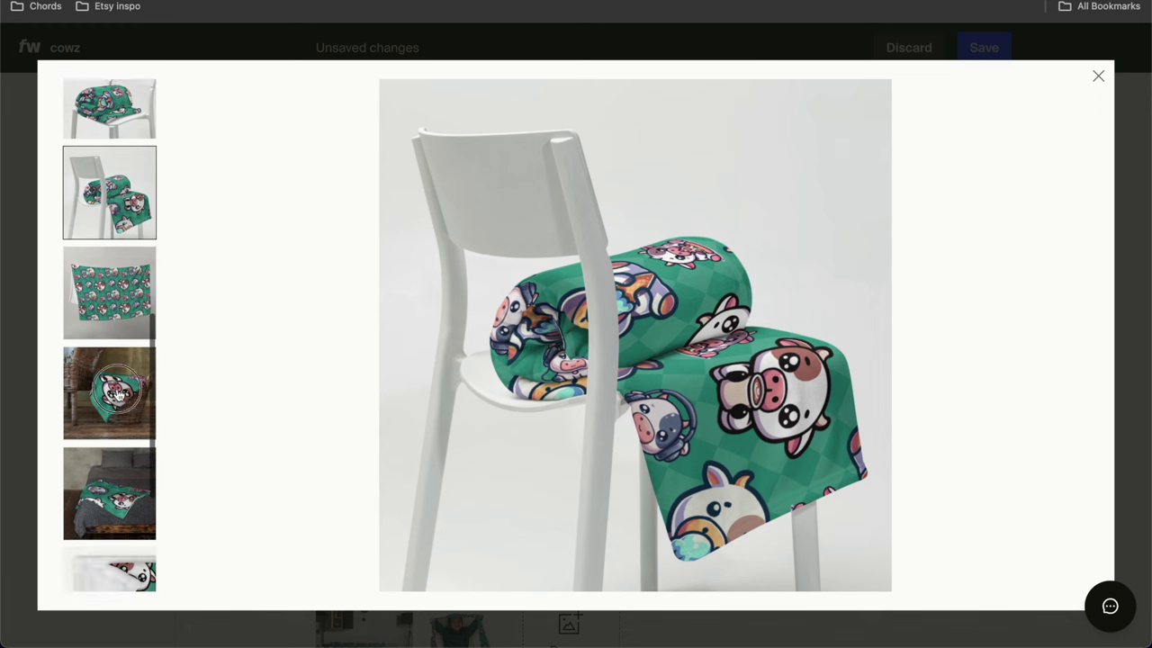
pyautogui.click(117, 396)
pyautogui.scroll(-3, 117, 396)
pyautogui.scroll(-1, 117, 396)
pyautogui.click(117, 396)
pyautogui.click(114, 466)
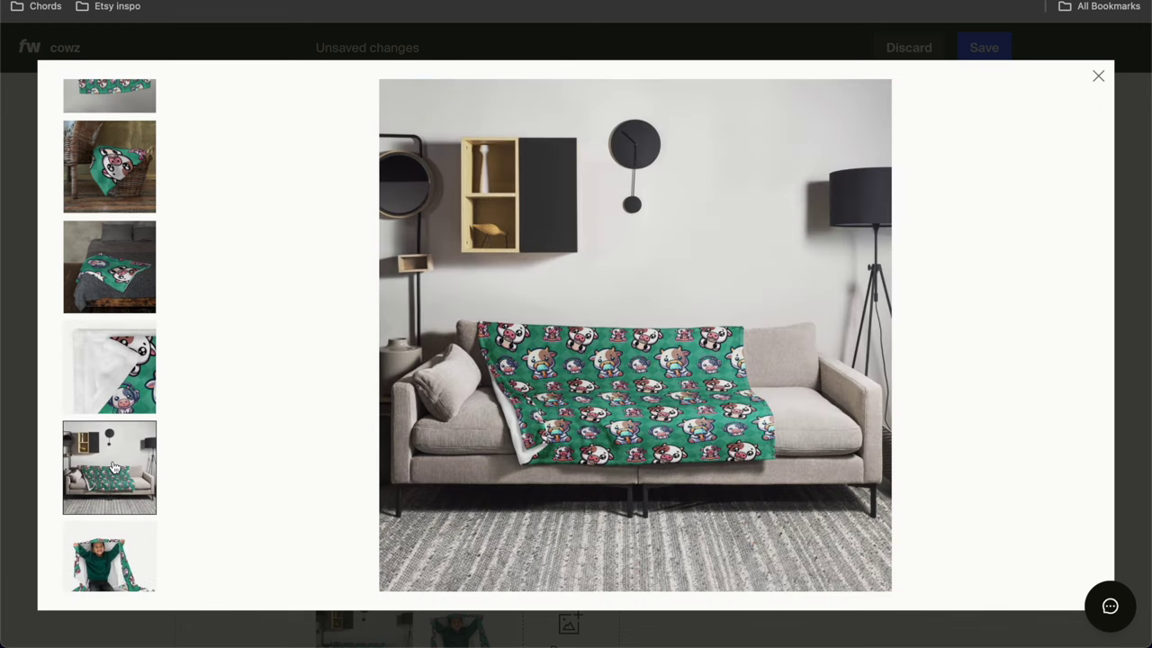
# Step: Display the mockup of the child holding the blanket overhead and save the image to Downloads
pyautogui.scroll(-1, 114, 466)
pyautogui.click(114, 551)
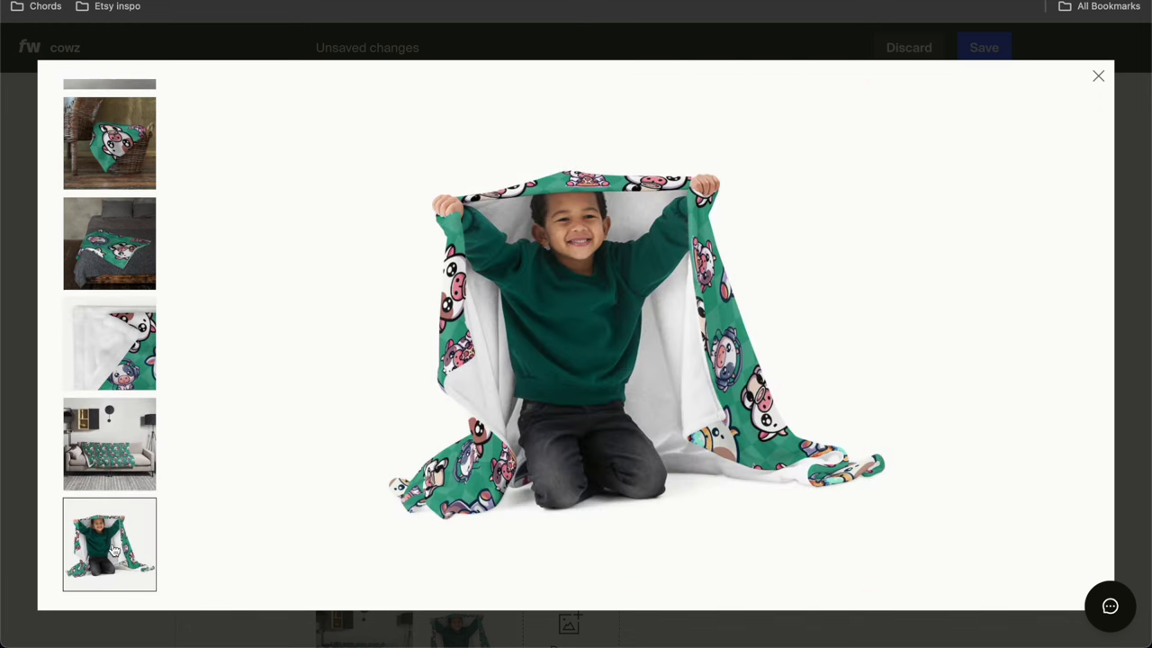
pyautogui.rightClick(581, 331)
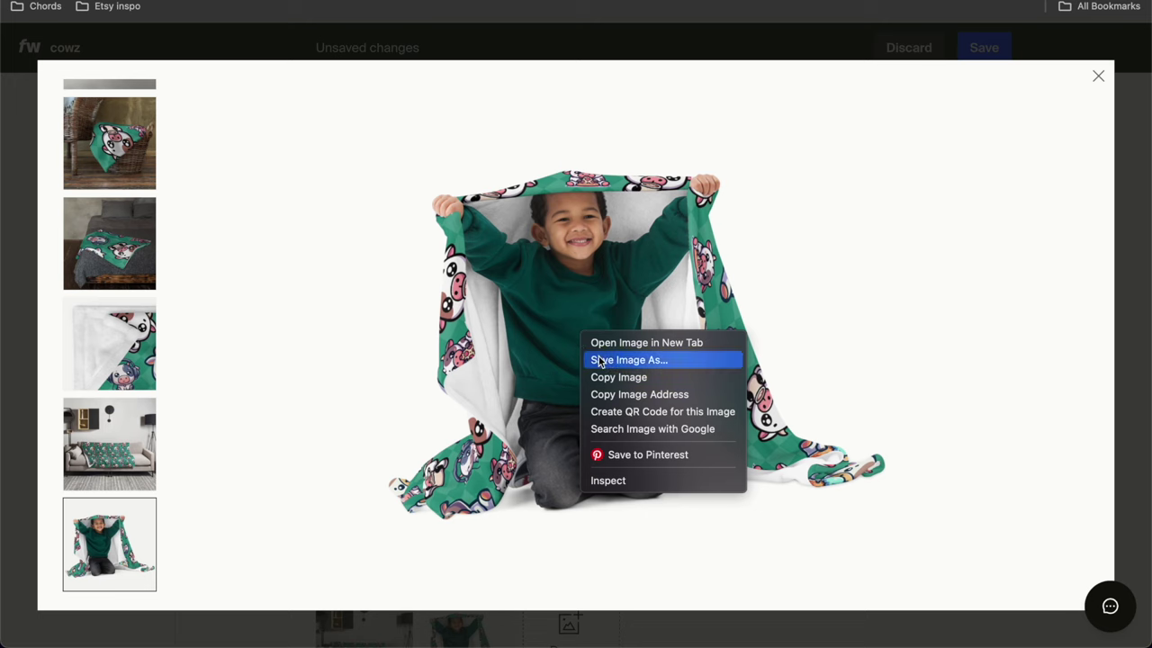
pyautogui.click(611, 361)
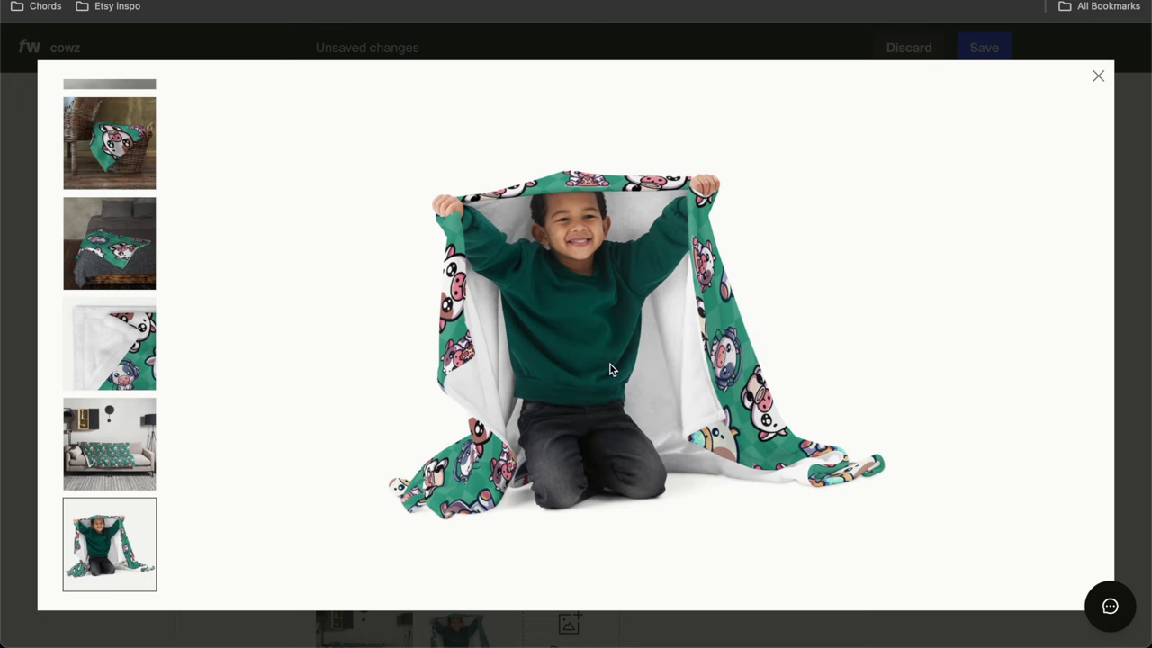
pyautogui.press('Return')
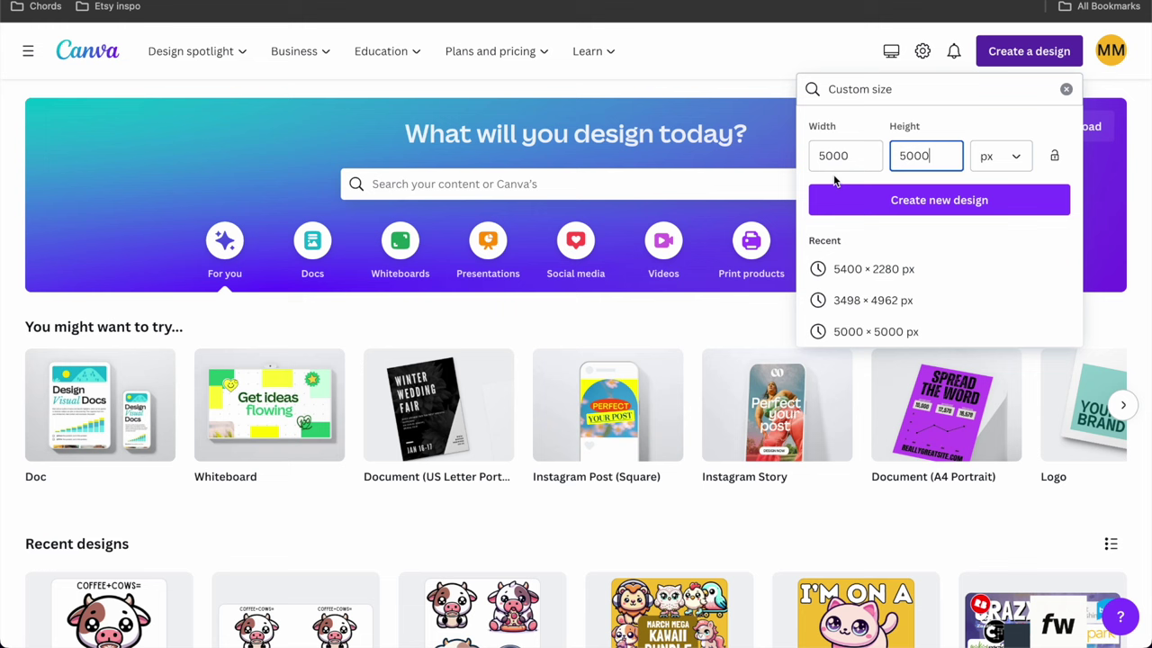
# Step: In Canva, create a custom-size design 900 px wide and 1200 px high
pyautogui.doubleClick(833, 156)
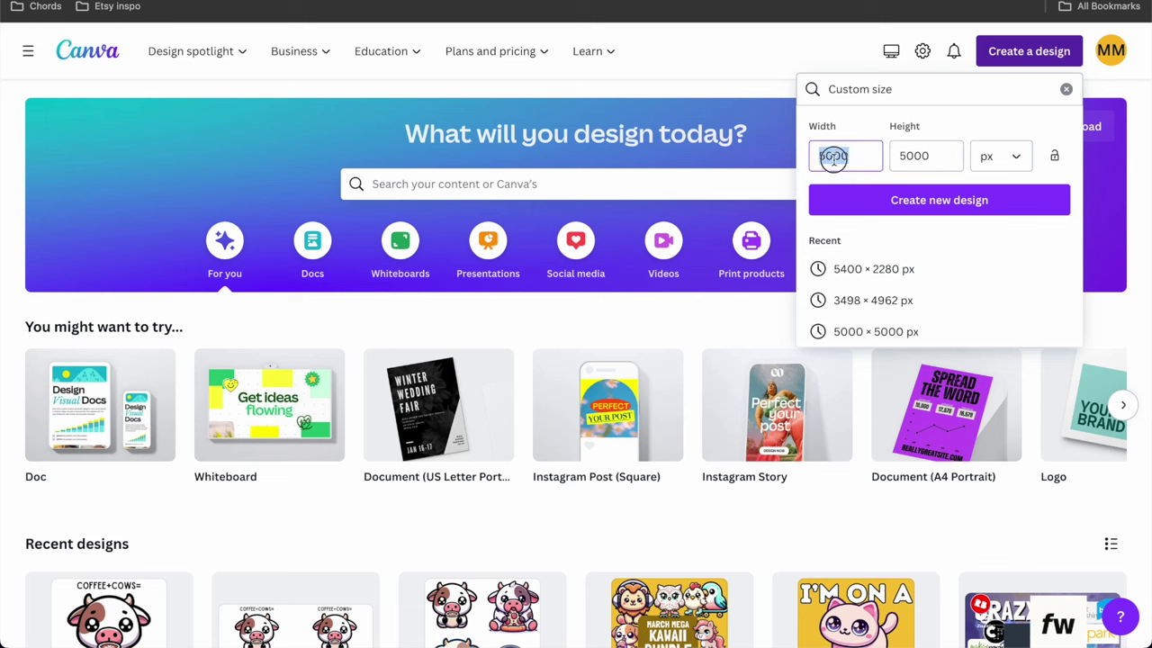
pyautogui.write('900')
pyautogui.press('Tab')
pyautogui.write('1200')
pyautogui.press('Return')
# Step: Upload the saved armchair and child blanket mockups from the Downloads folder to Canva together
pyautogui.moveTo(373, 617)
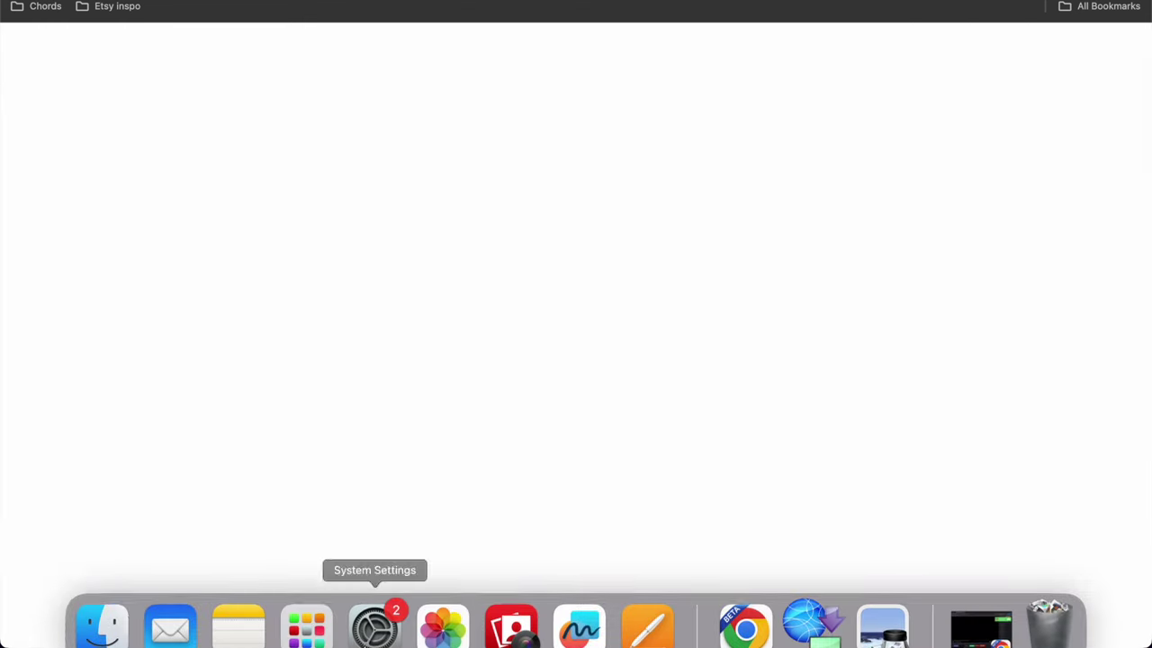
pyautogui.click(106, 607)
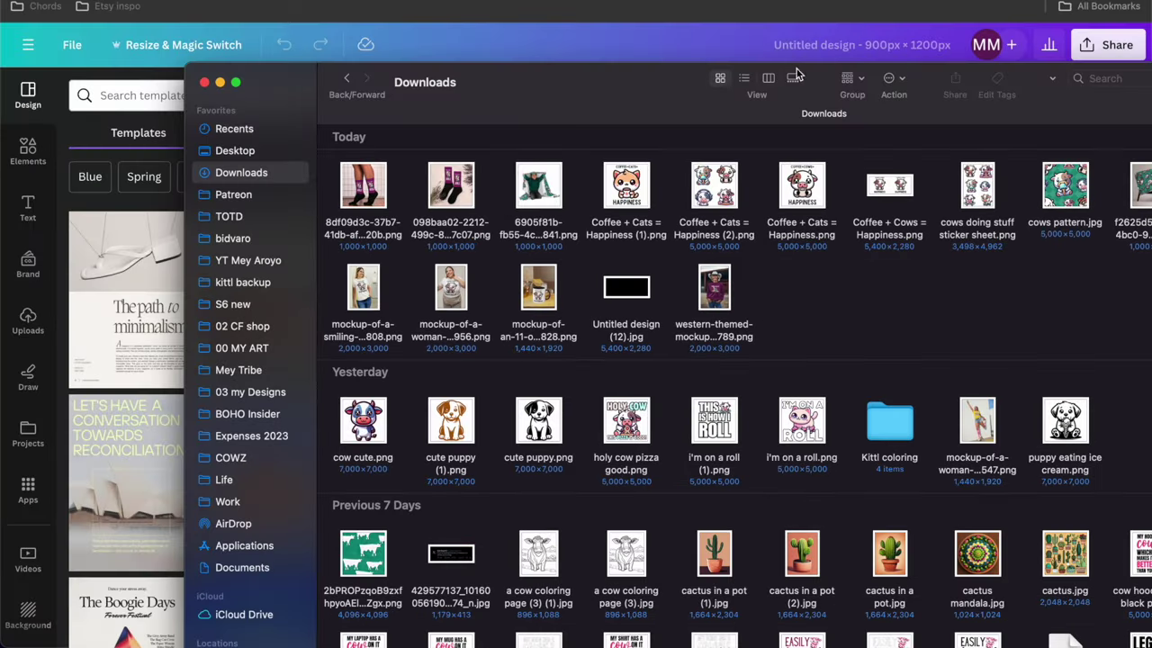
pyautogui.moveTo(795, 75); pyautogui.dragTo(520, 215)
pyautogui.click(860, 324)
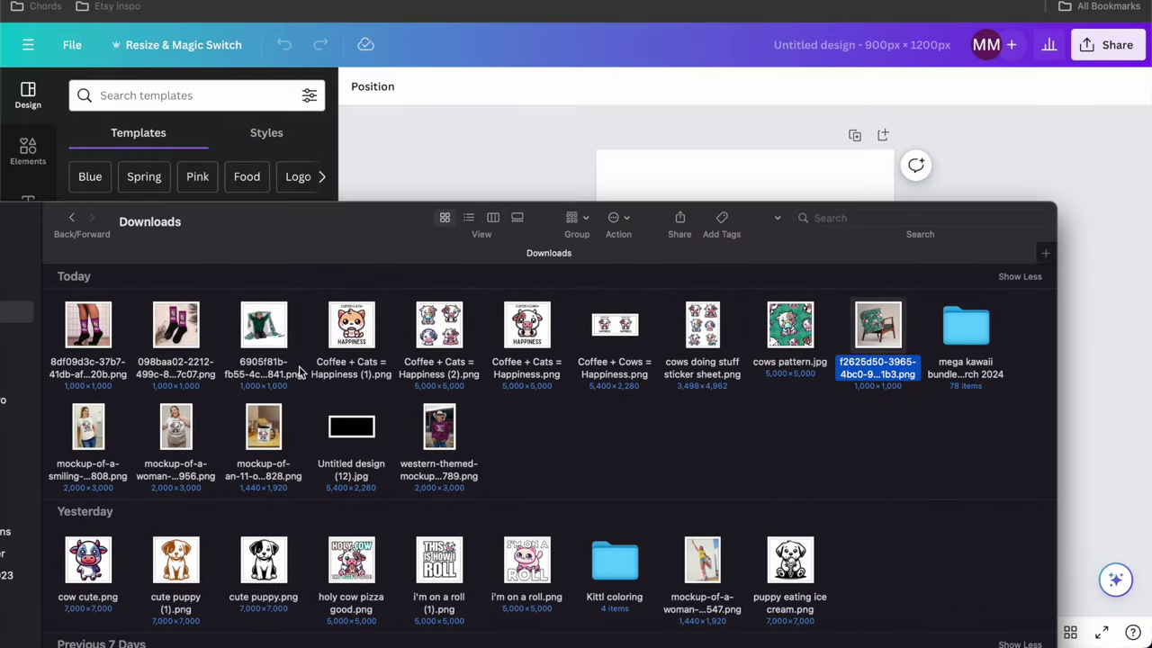
pyautogui.keyDown('super'); pyautogui.click(268, 329); pyautogui.keyUp('super')
pyautogui.moveTo(262, 255); pyautogui.dragTo(243, 344)
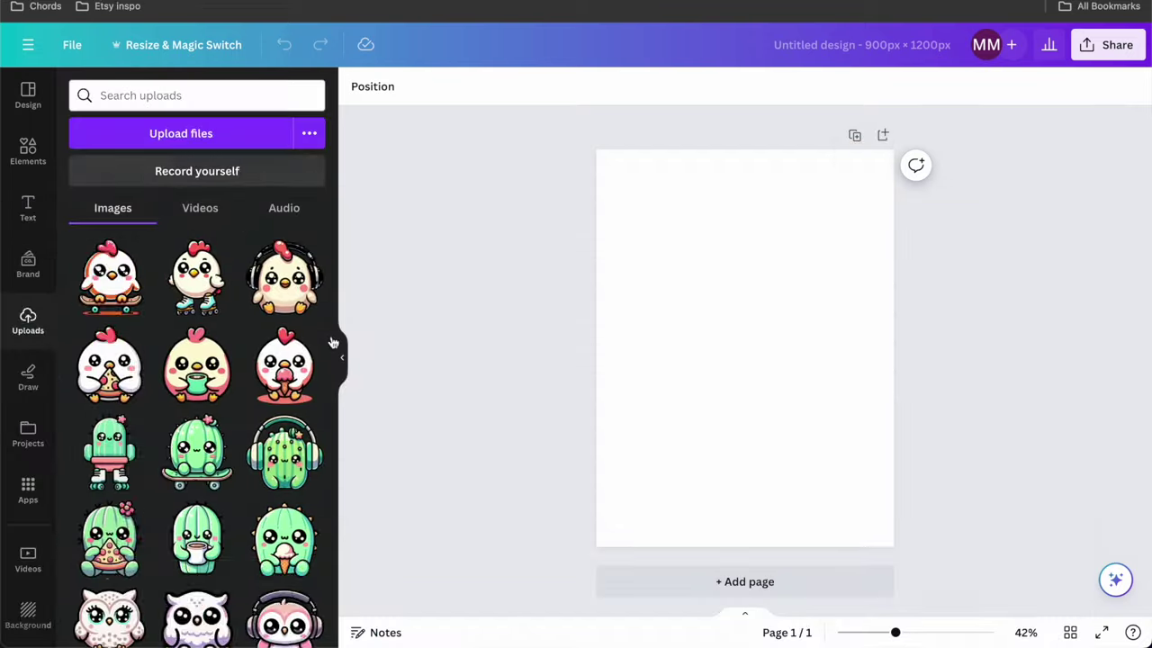
# Step: Place the armchair mockup on the page, enlarged to full page width and aligned with the bottom edge
pyautogui.click(199, 292)
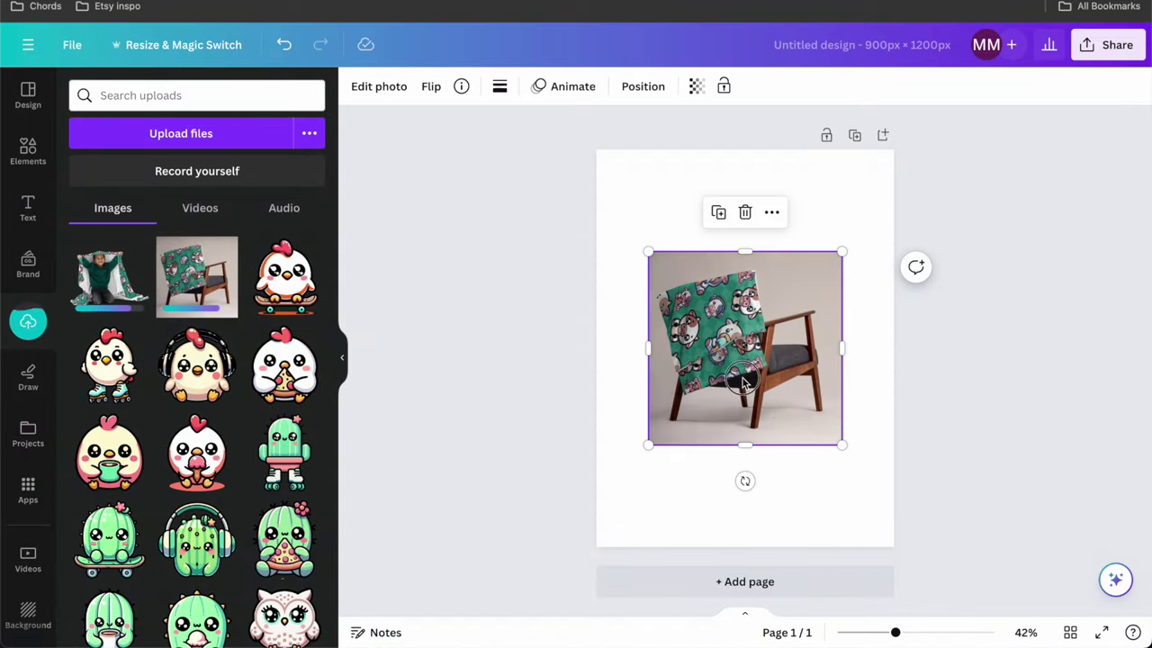
pyautogui.moveTo(743, 382); pyautogui.dragTo(692, 484)
pyautogui.moveTo(789, 352); pyautogui.dragTo(905, 257)
pyautogui.click(978, 216)
# Step: Add the child mockup over the armchair's upper right area and move the armchair photo to the page's top
pyautogui.click(126, 287)
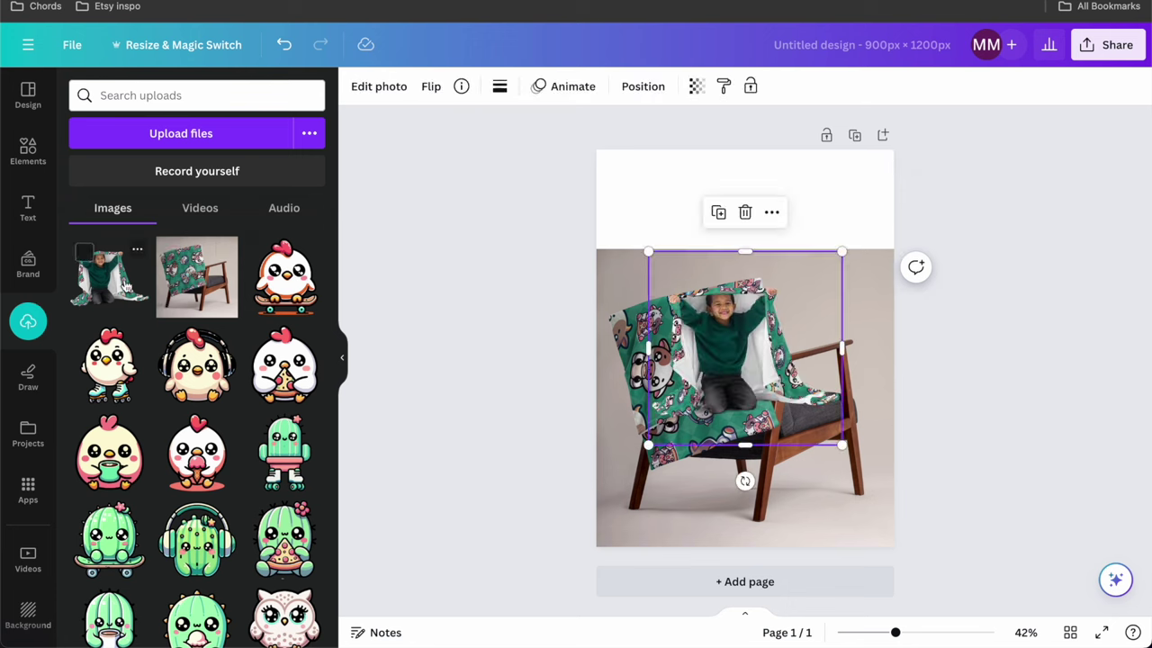
pyautogui.moveTo(741, 385); pyautogui.dragTo(794, 277)
pyautogui.moveTo(747, 514); pyautogui.dragTo(749, 415)
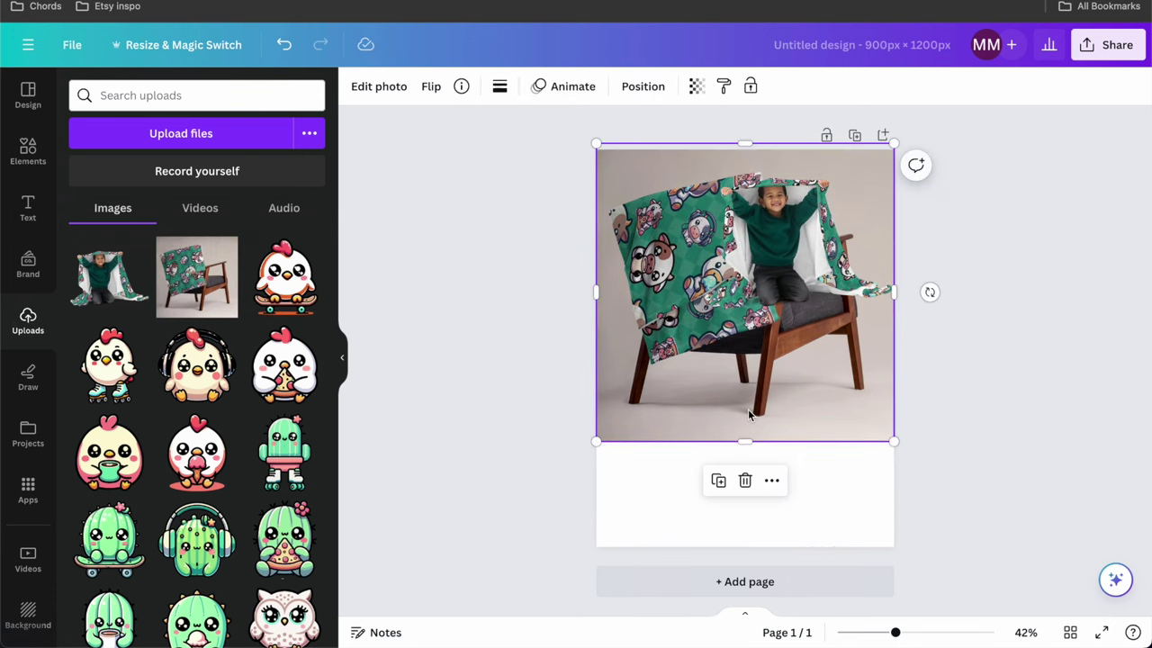
# Step: Fill the page background with the armchair photo's beige-gray color and remove the background from the armchair photo
pyautogui.click(794, 288)
pyautogui.press('Escape')
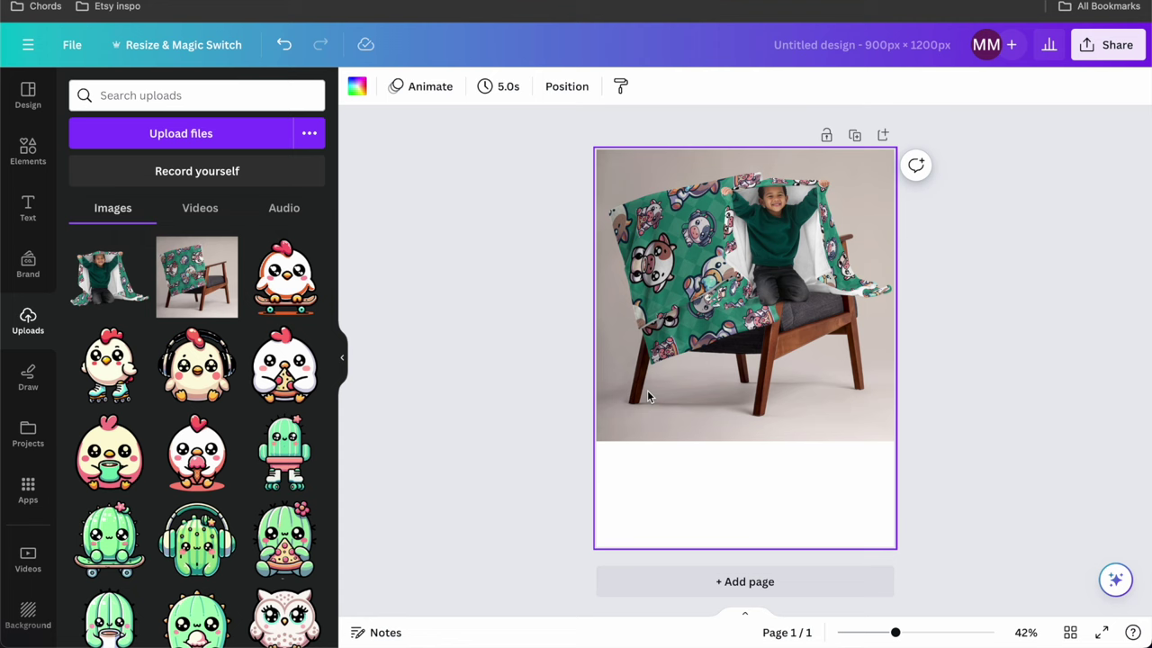
pyautogui.click(352, 92)
pyautogui.click(137, 405)
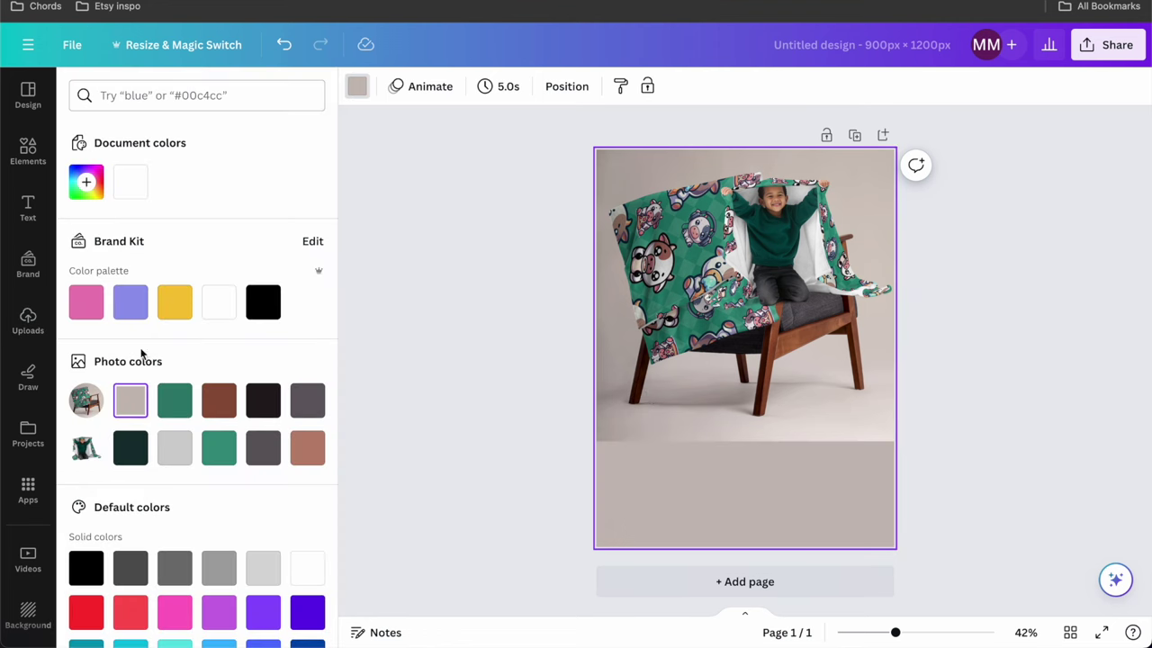
pyautogui.click(640, 399)
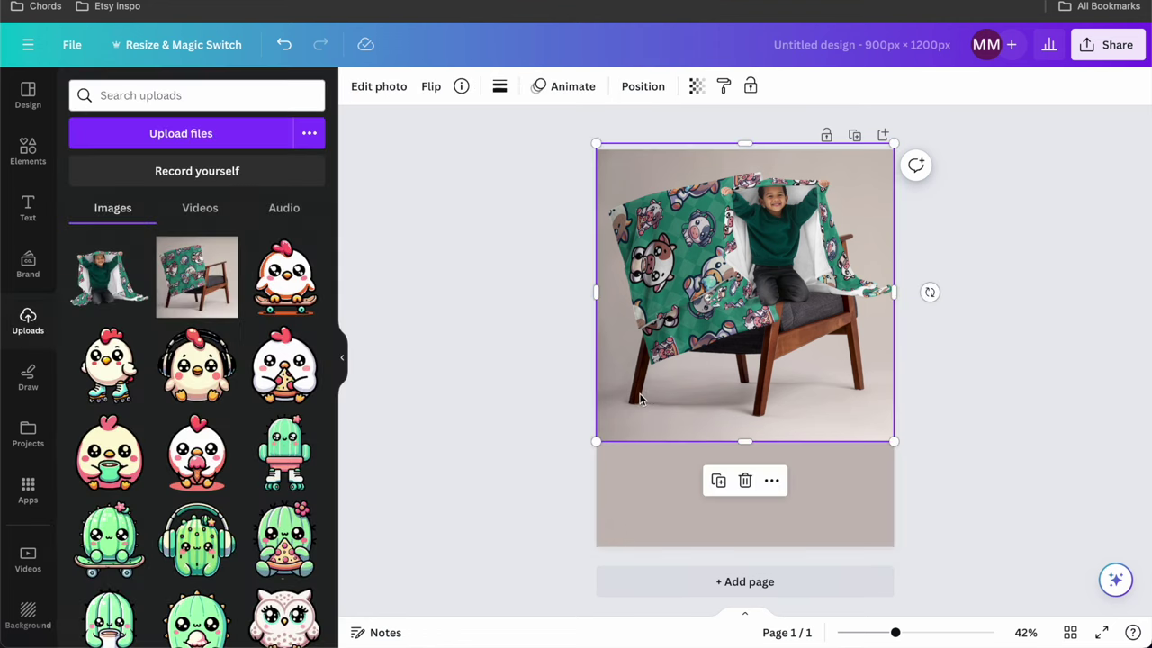
pyautogui.click(379, 87)
pyautogui.click(108, 212)
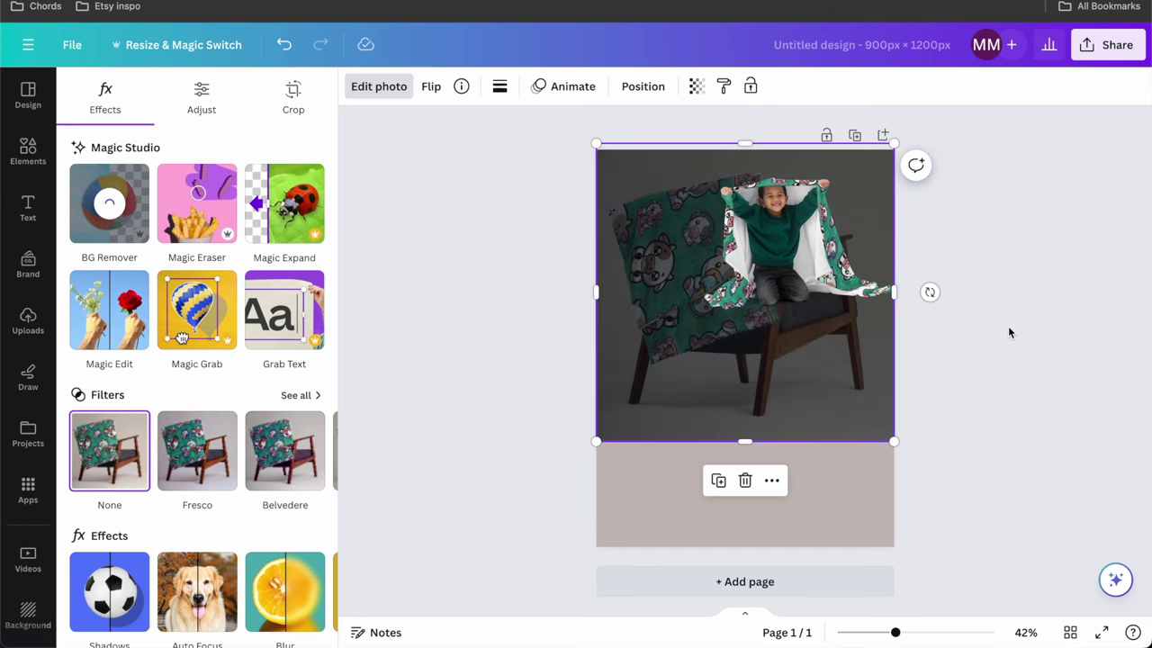
# Step: Try the child mockup enlarged and tilted above the chair, with the armchair shifted to the page's lower left
pyautogui.moveTo(795, 262); pyautogui.dragTo(795, 485)
pyautogui.moveTo(700, 366); pyautogui.dragTo(596, 262)
pyautogui.moveTo(734, 441); pyautogui.dragTo(798, 453)
pyautogui.moveTo(693, 225); pyautogui.dragTo(641, 340)
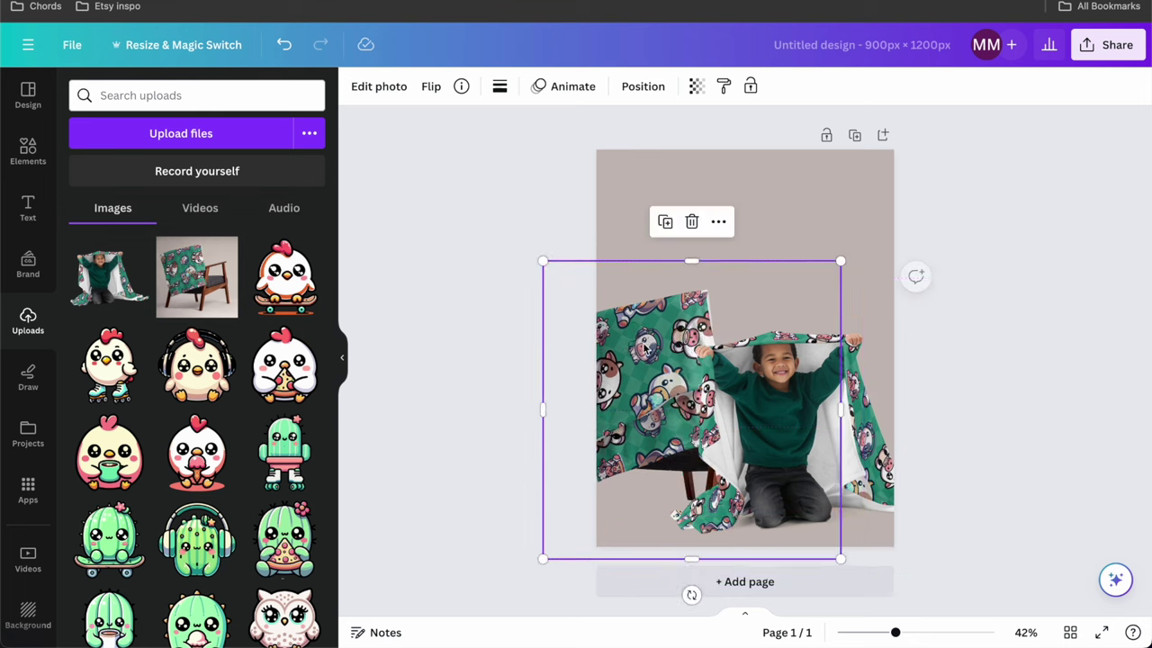
pyautogui.moveTo(870, 454); pyautogui.dragTo(867, 290)
pyautogui.moveTo(995, 262); pyautogui.dragTo(987, 355)
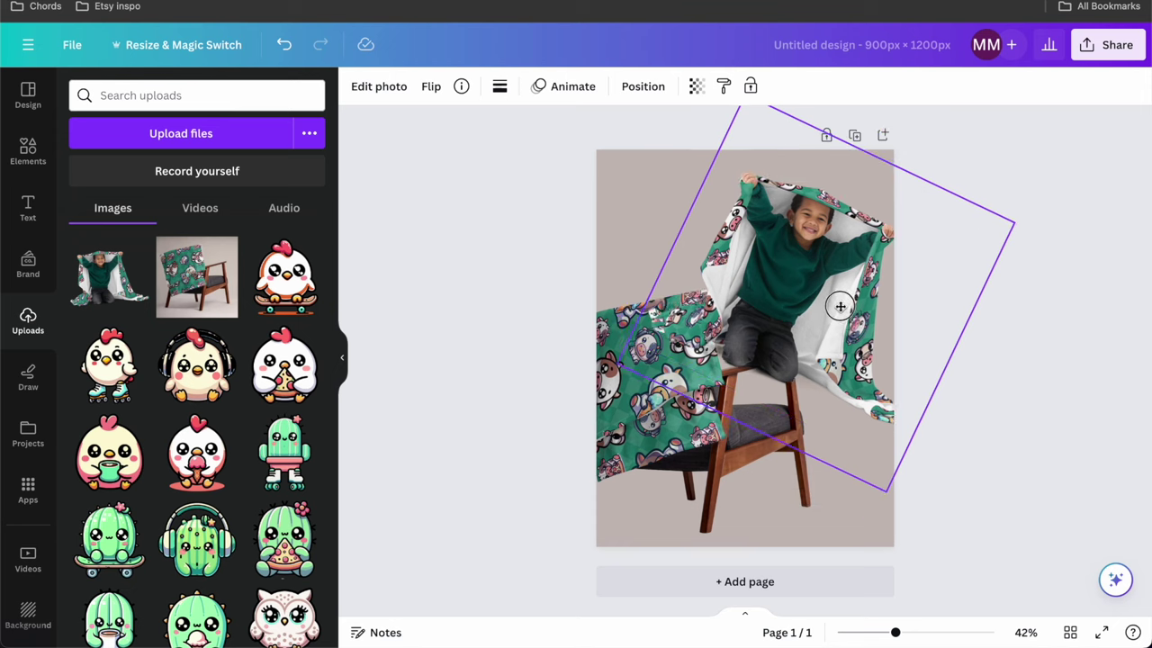
# Step: Delete the child mockup from the page and center the armchair horizontally in the lower part of the page
pyautogui.press('Delete')
pyautogui.click(763, 430)
pyautogui.moveTo(764, 430); pyautogui.dragTo(818, 417)
pyautogui.click(985, 351)
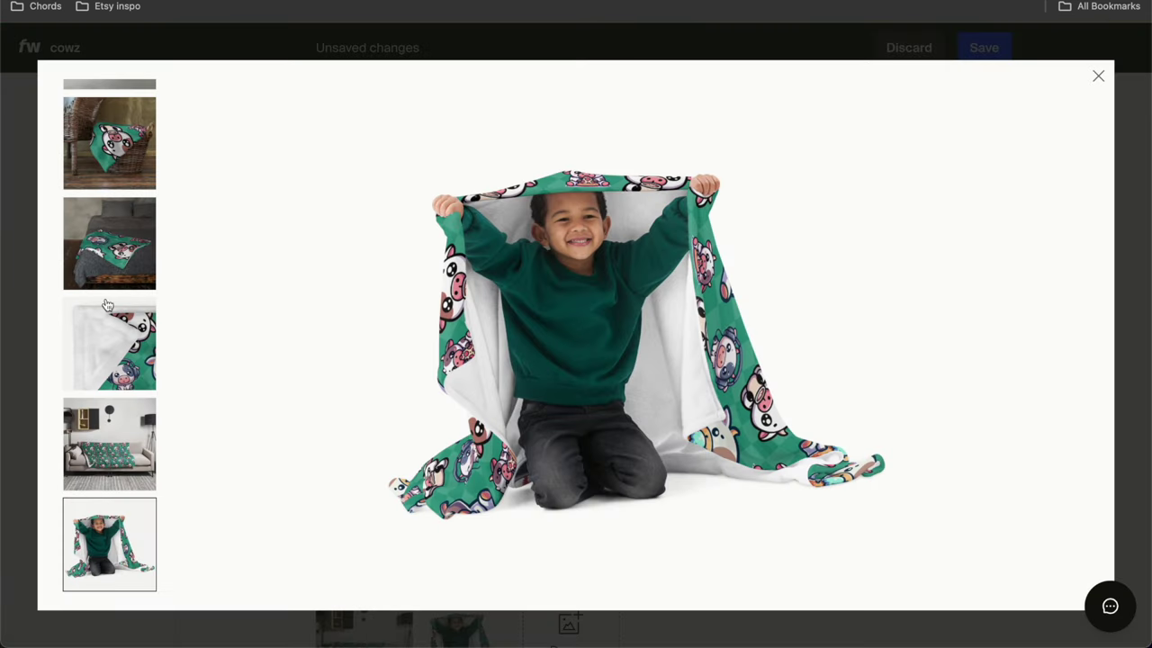
# Step: In Fourthwall, find the mockup of the blanket hanging on a line and save the image to Downloads
pyautogui.scroll(5, 105, 306)
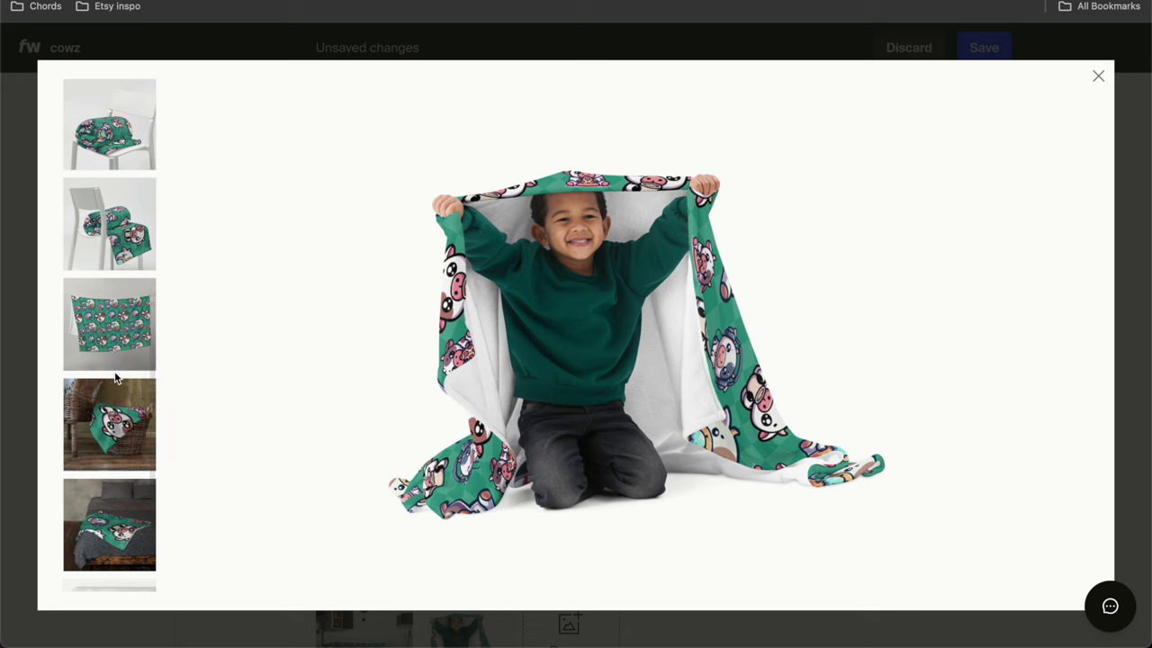
pyautogui.click(110, 425)
pyautogui.click(110, 358)
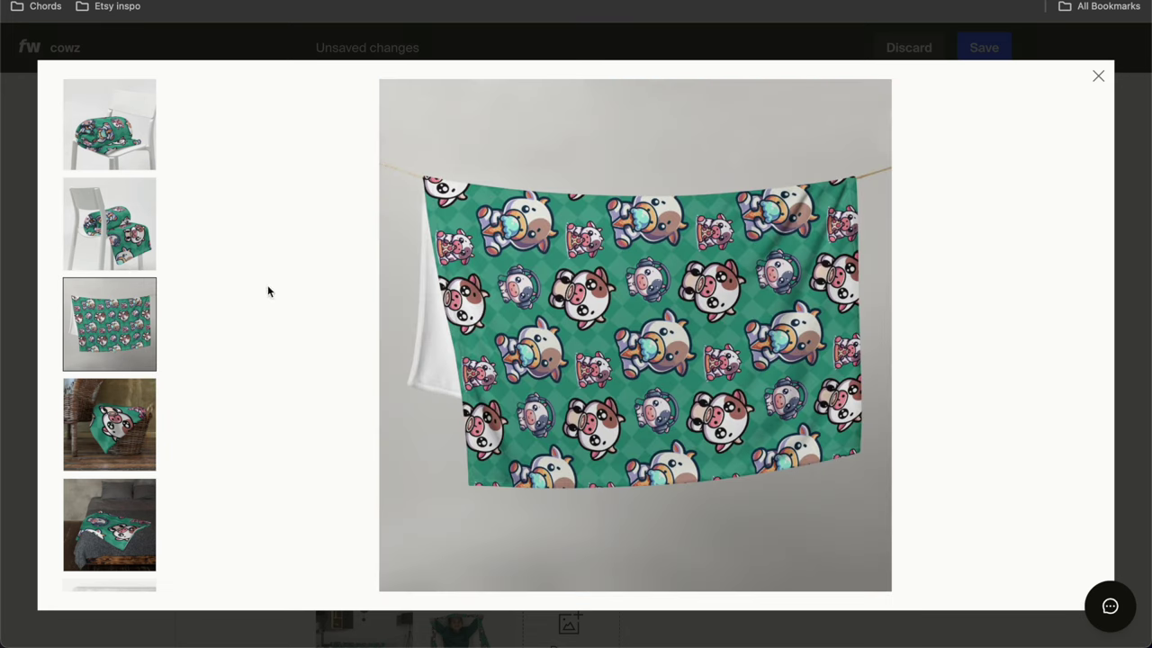
pyautogui.rightClick(570, 284)
pyautogui.click(619, 307)
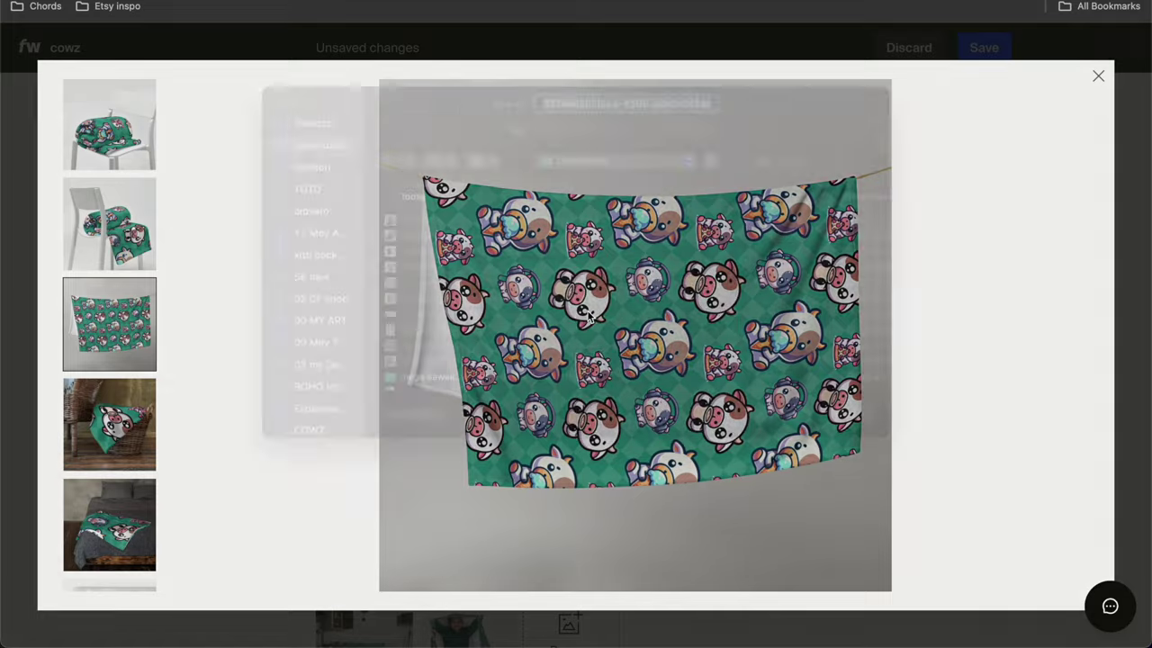
pyautogui.press('Return')
pyautogui.scroll(-5, 106, 256)
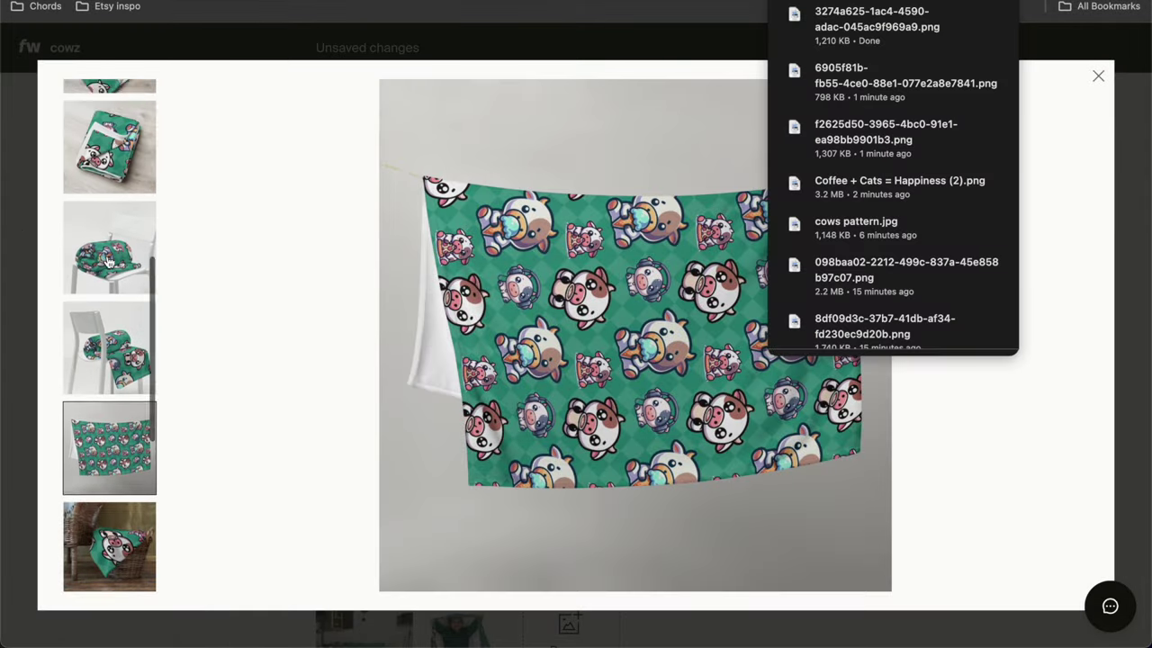
pyautogui.scroll(2, 115, 343)
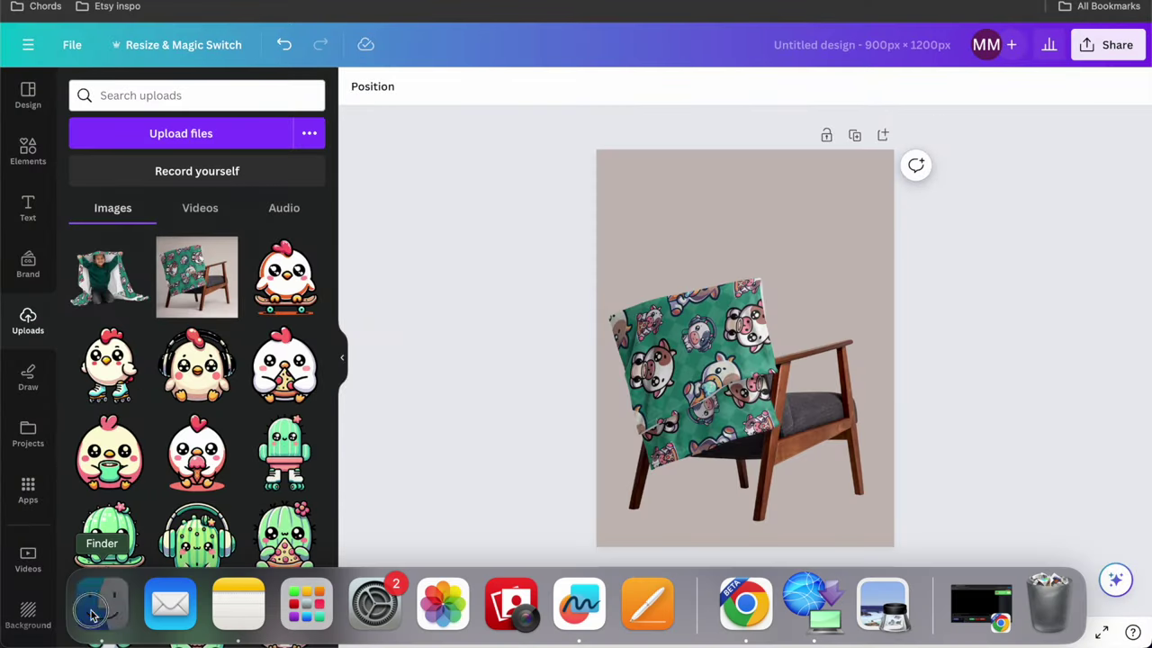
# Step: Upload the hanging-blanket mockup from Downloads to Canva and add it to the armchair page
pyautogui.click(92, 614)
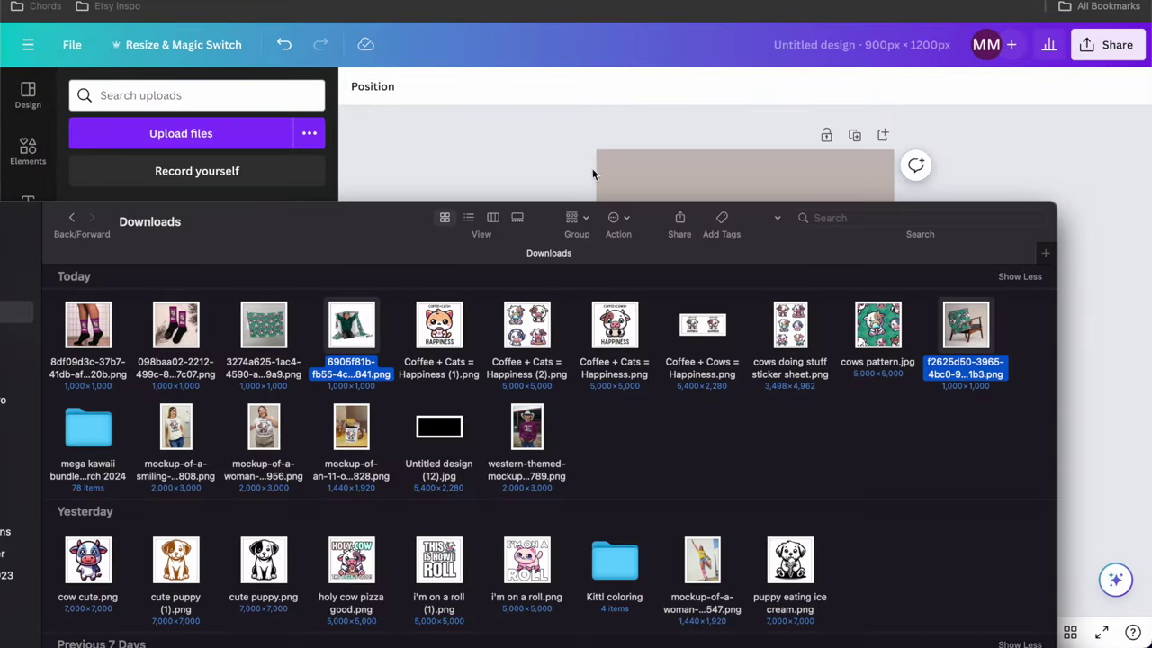
pyautogui.moveTo(279, 333); pyautogui.dragTo(260, 180)
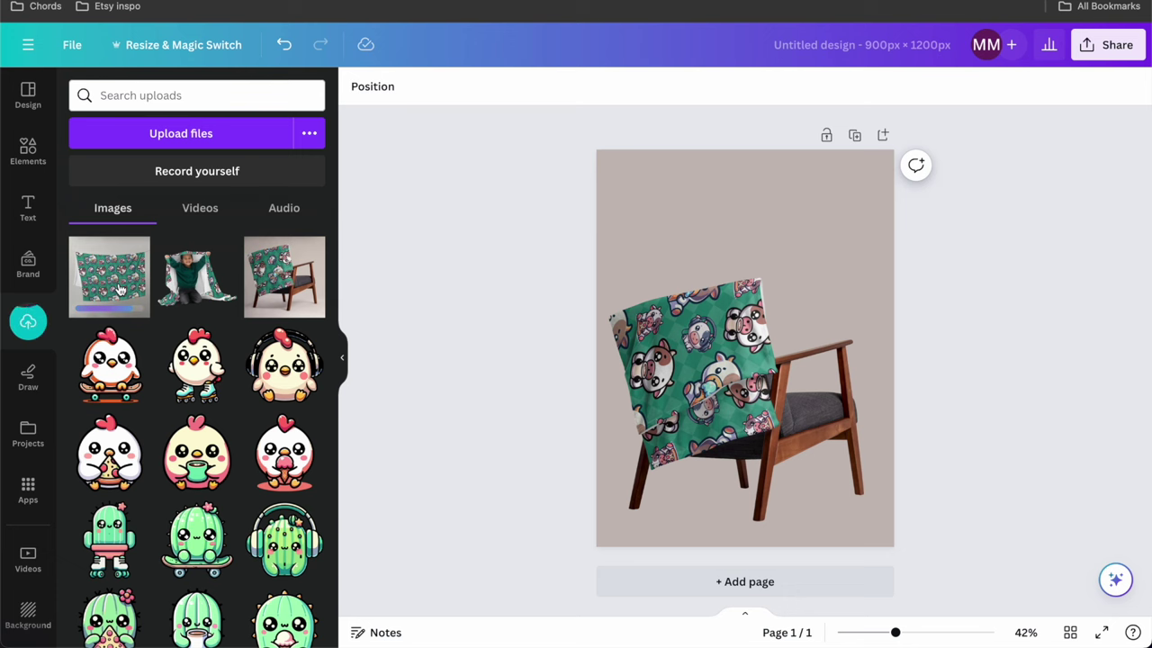
pyautogui.click(116, 288)
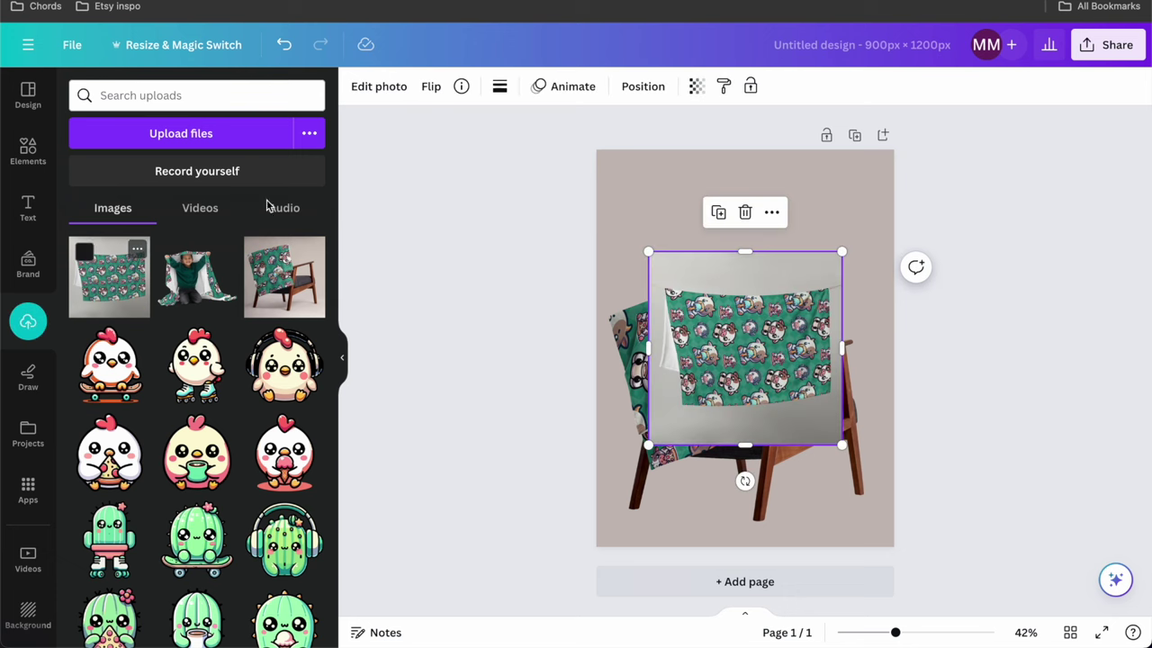
# Step: Remove the background from the hanging-blanket mockup
pyautogui.click(378, 86)
pyautogui.click(74, 209)
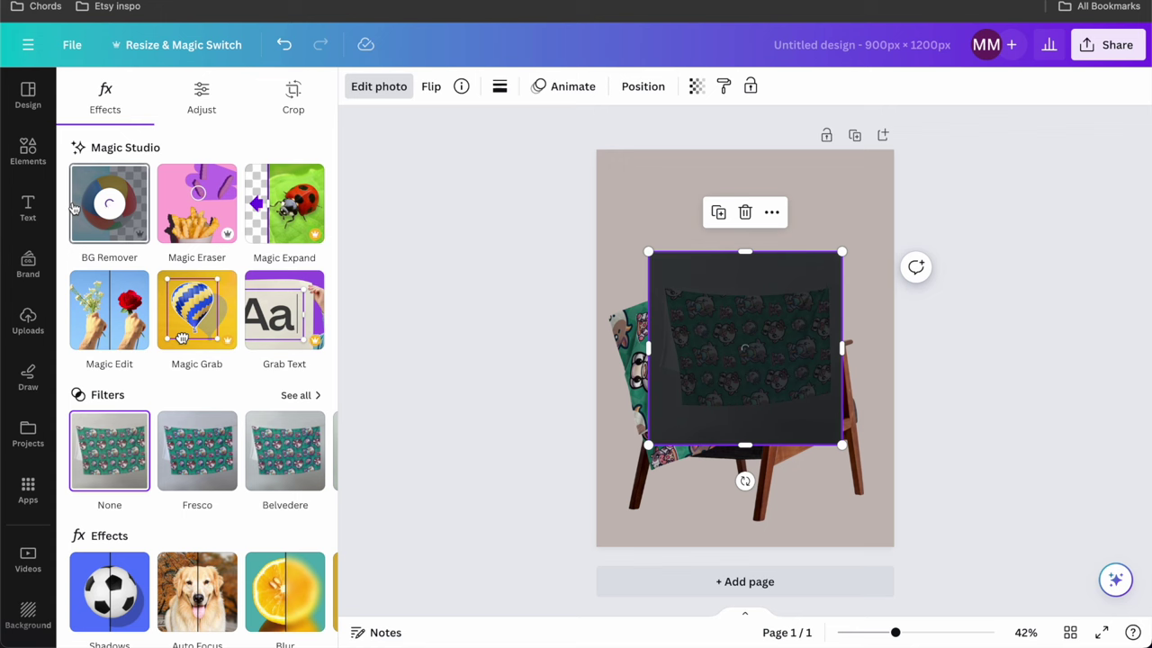
# Step: Try the brand yellow, white and a custom pale pink, #FFE7E7, as the page's background color
pyautogui.click(628, 178)
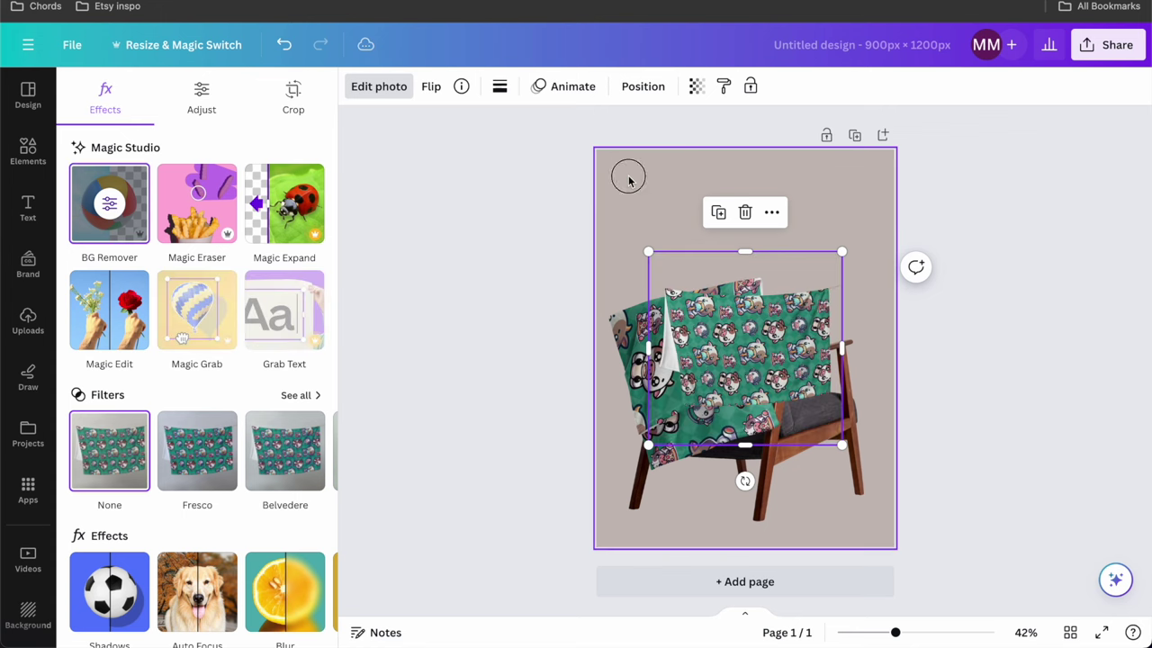
pyautogui.click(357, 86)
pyautogui.click(175, 302)
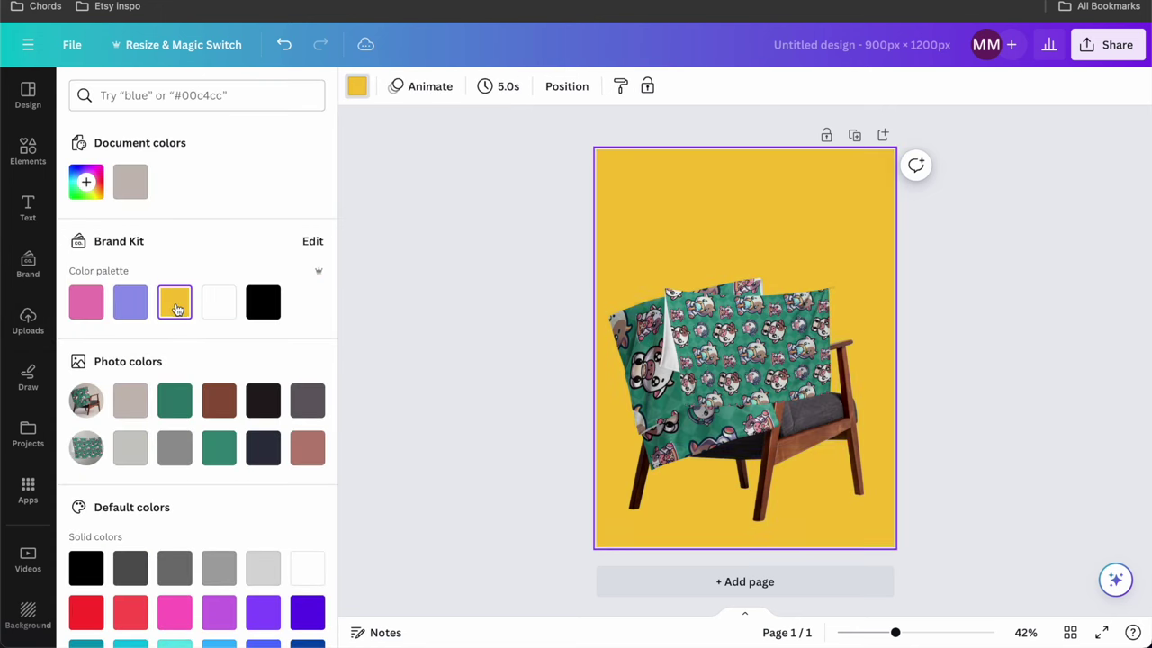
pyautogui.click(208, 306)
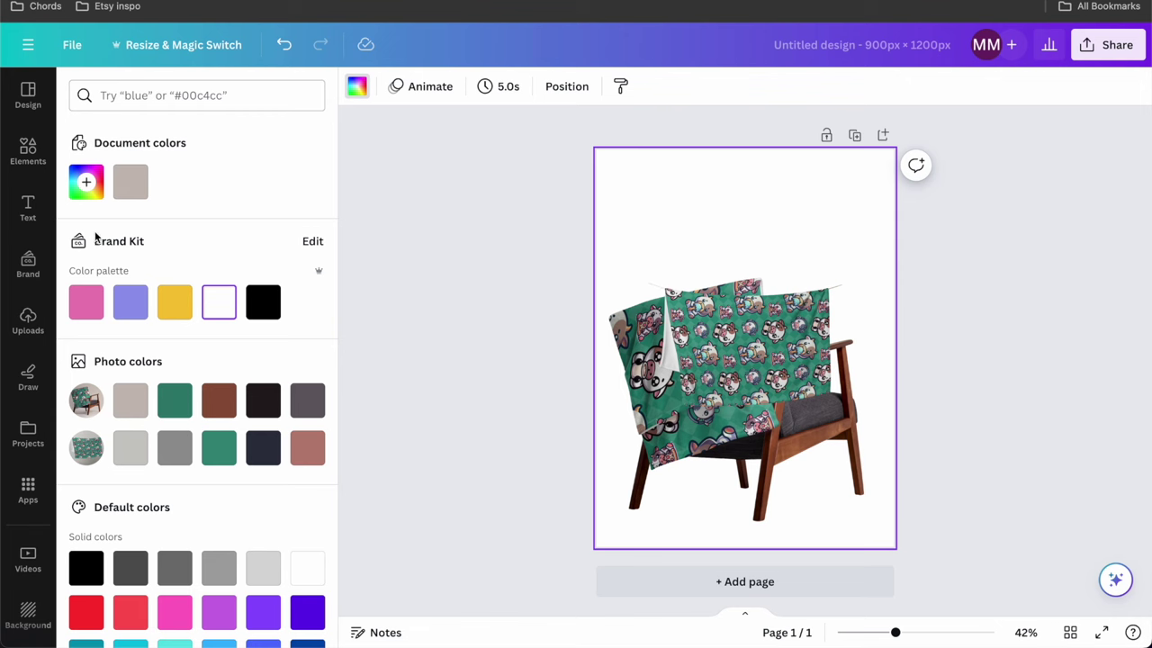
pyautogui.click(83, 195)
pyautogui.moveTo(105, 263); pyautogui.dragTo(103, 256)
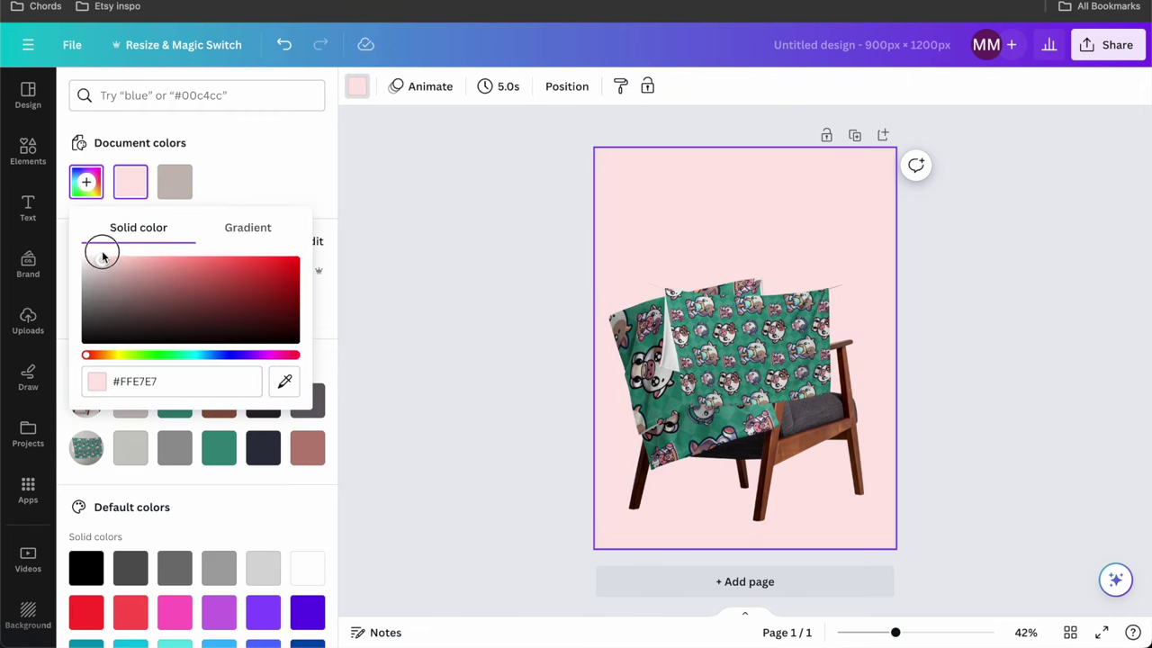
pyautogui.click(352, 381)
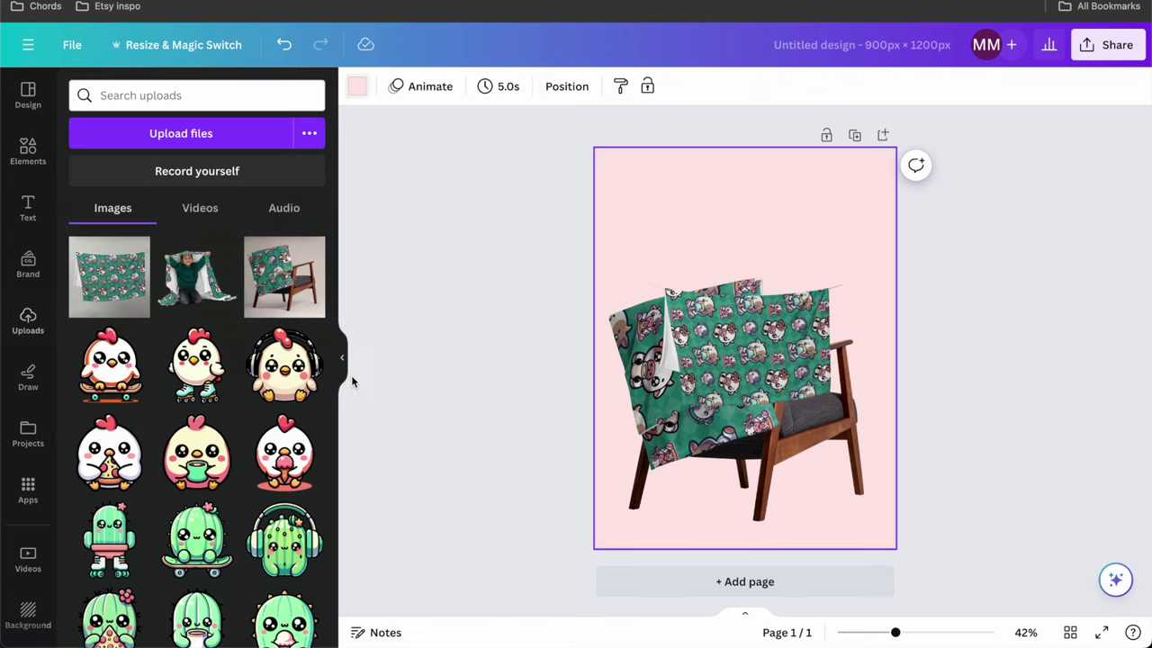
# Step: Try colors sampled from the two mockup photos, including light gray #CAC9C6, as the page background
pyautogui.click(356, 86)
pyautogui.click(192, 407)
pyautogui.click(133, 405)
pyautogui.click(132, 454)
# Step: Fill the page background with a custom top-to-bottom gradient whose first color is a very pale mint
pyautogui.click(95, 198)
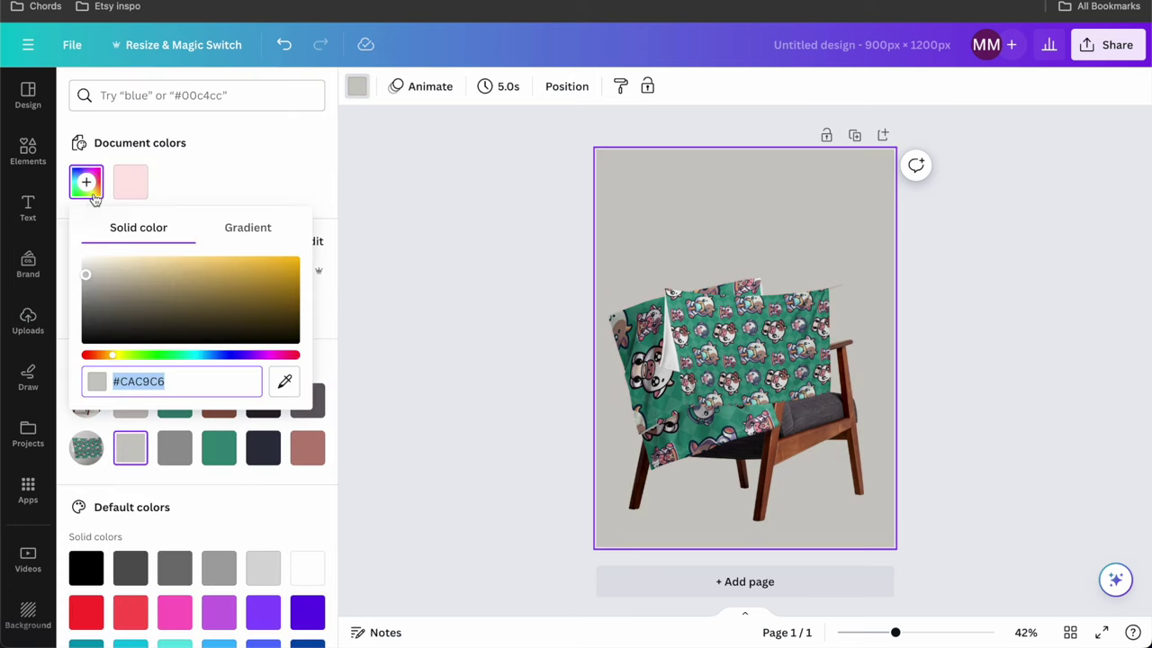
pyautogui.moveTo(161, 359); pyautogui.dragTo(179, 359)
pyautogui.moveTo(155, 284)
pyautogui.mouseDown()
pyautogui.moveTo(162, 270)
pyautogui.moveTo(148, 265)
pyautogui.mouseUp()
pyautogui.click(267, 229)
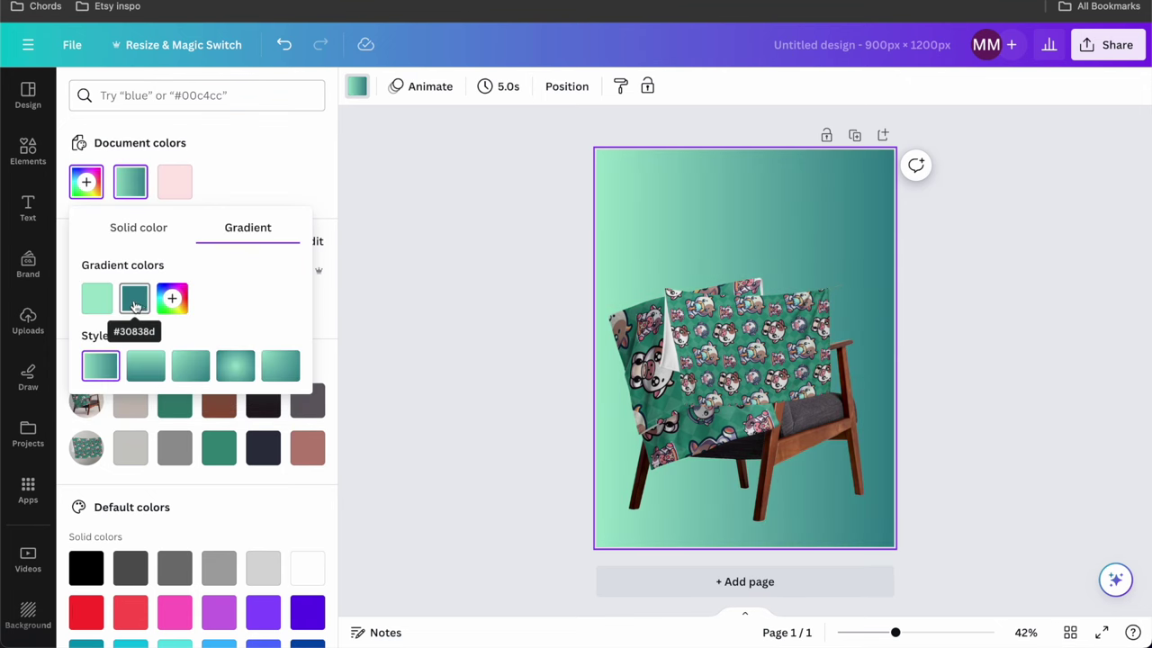
pyautogui.click(147, 365)
pyautogui.click(100, 300)
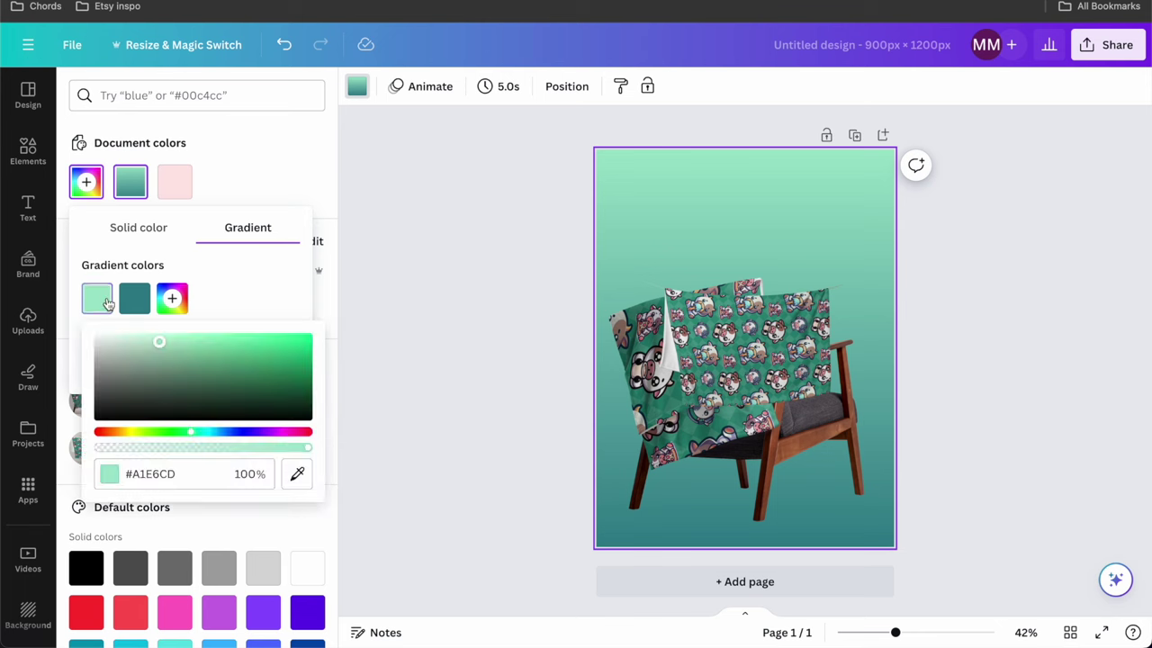
pyautogui.moveTo(123, 343); pyautogui.dragTo(89, 330)
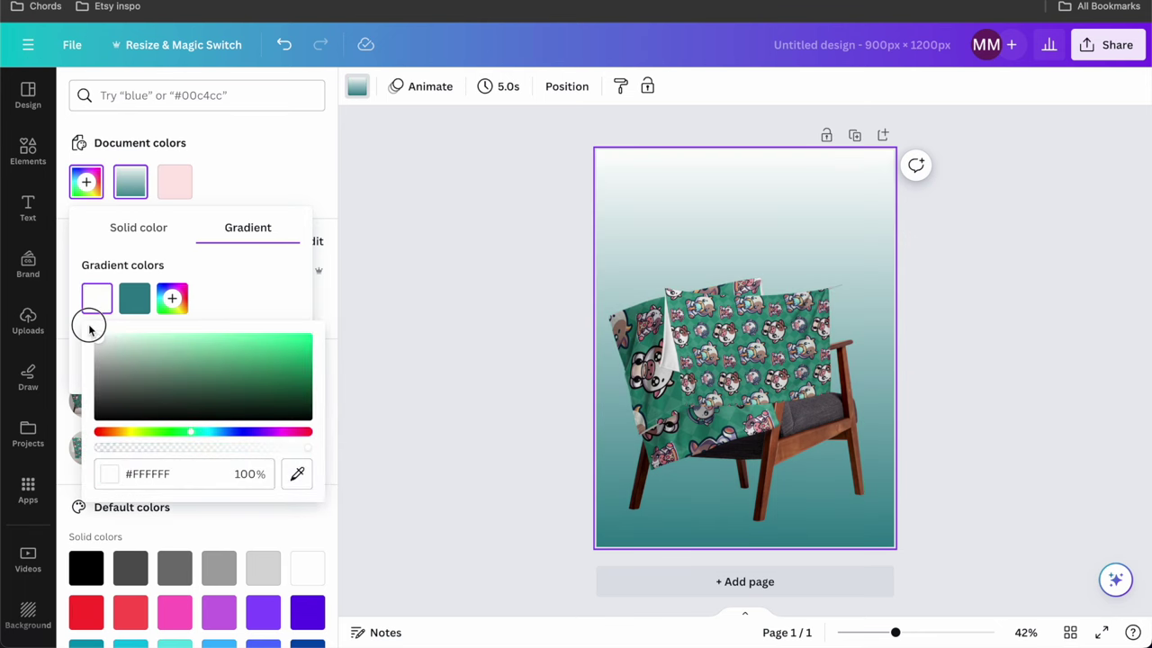
# Step: Set the background gradient's second color to a soft periwinkle blue
pyautogui.click(135, 300)
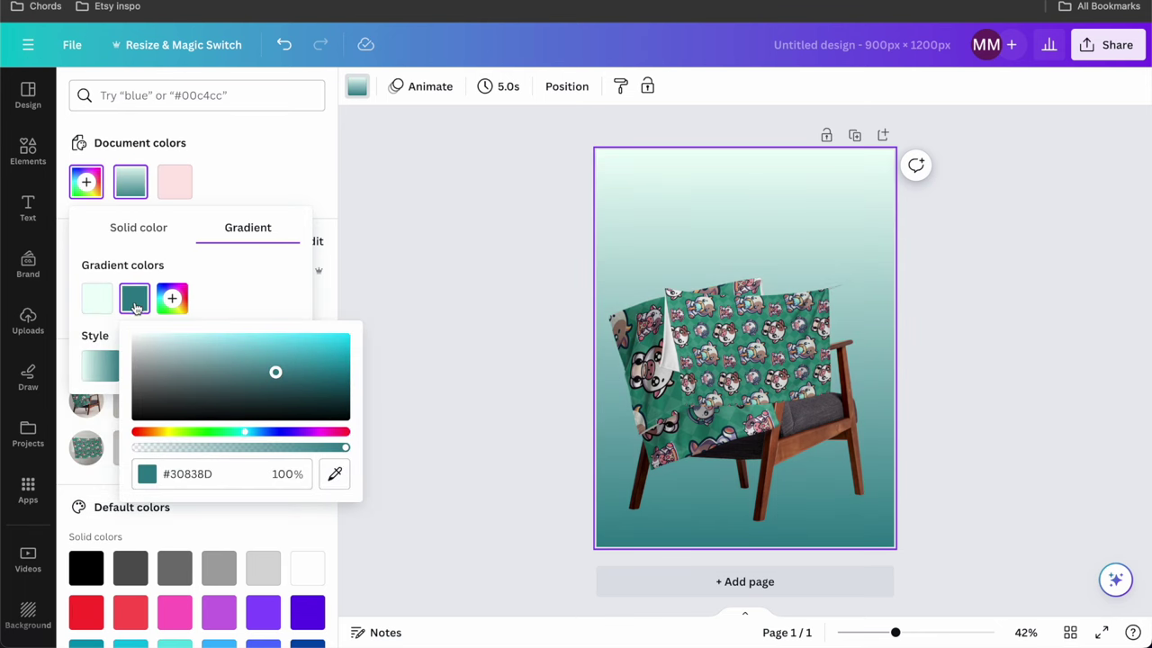
pyautogui.click(324, 433)
pyautogui.moveTo(292, 384); pyautogui.dragTo(227, 332)
pyautogui.click(270, 435)
pyautogui.click(959, 371)
# Step: Try the hanging-blanket mockup enlarged to the page's full width above the armchair
pyautogui.click(109, 277)
pyautogui.moveTo(779, 340); pyautogui.dragTo(836, 226)
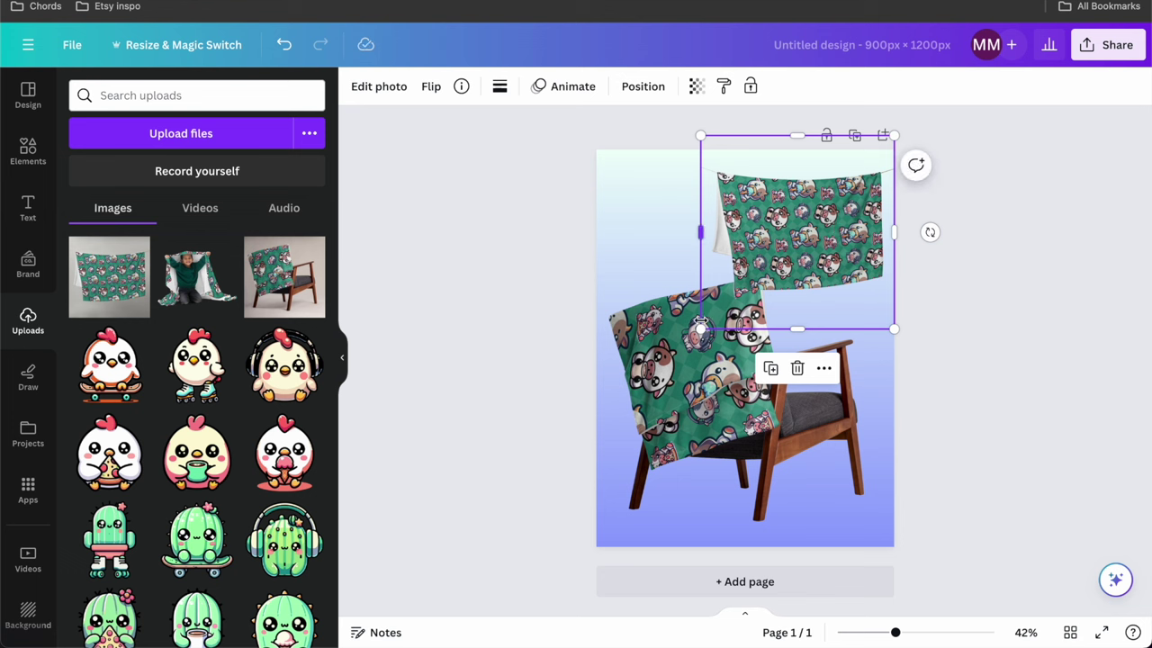
pyautogui.moveTo(700, 328); pyautogui.dragTo(556, 382)
pyautogui.click(1029, 313)
# Step: Bring the armchair mockup in front of the hanging blanket
pyautogui.click(794, 478)
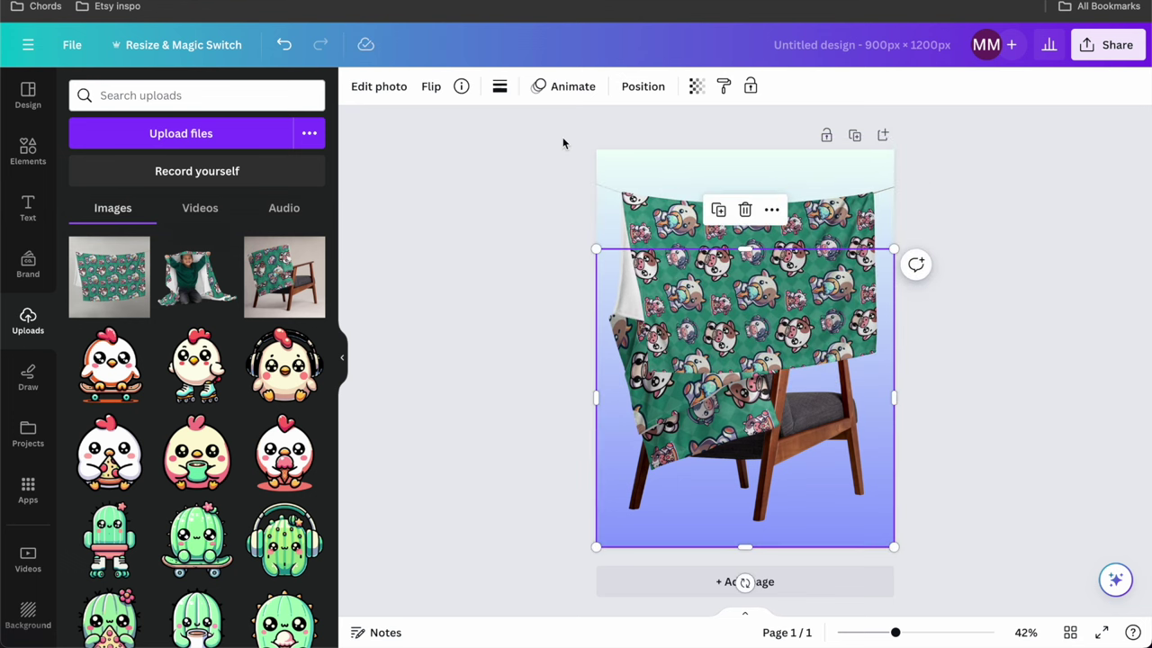
pyautogui.click(643, 86)
pyautogui.click(114, 165)
pyautogui.click(489, 288)
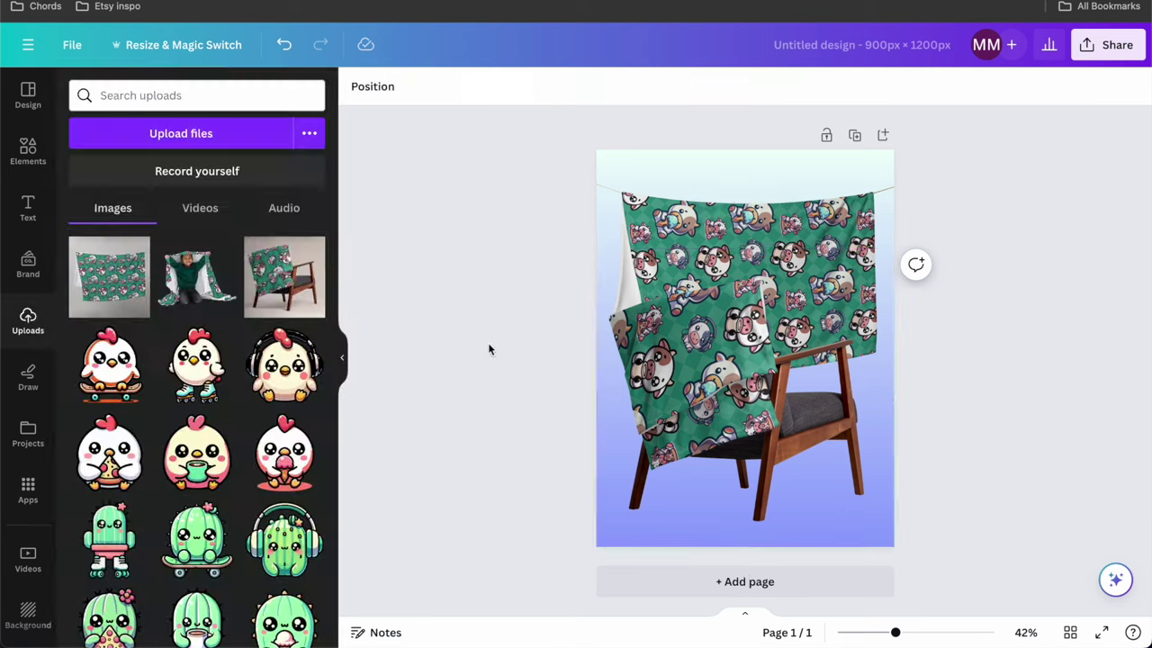
# Step: Try the armchair shifted to the page's lower left with the hanging blanket raised to the top edge
pyautogui.moveTo(648, 396); pyautogui.dragTo(624, 429)
pyautogui.click(828, 238)
pyautogui.moveTo(829, 238); pyautogui.dragTo(827, 210)
pyautogui.click(986, 230)
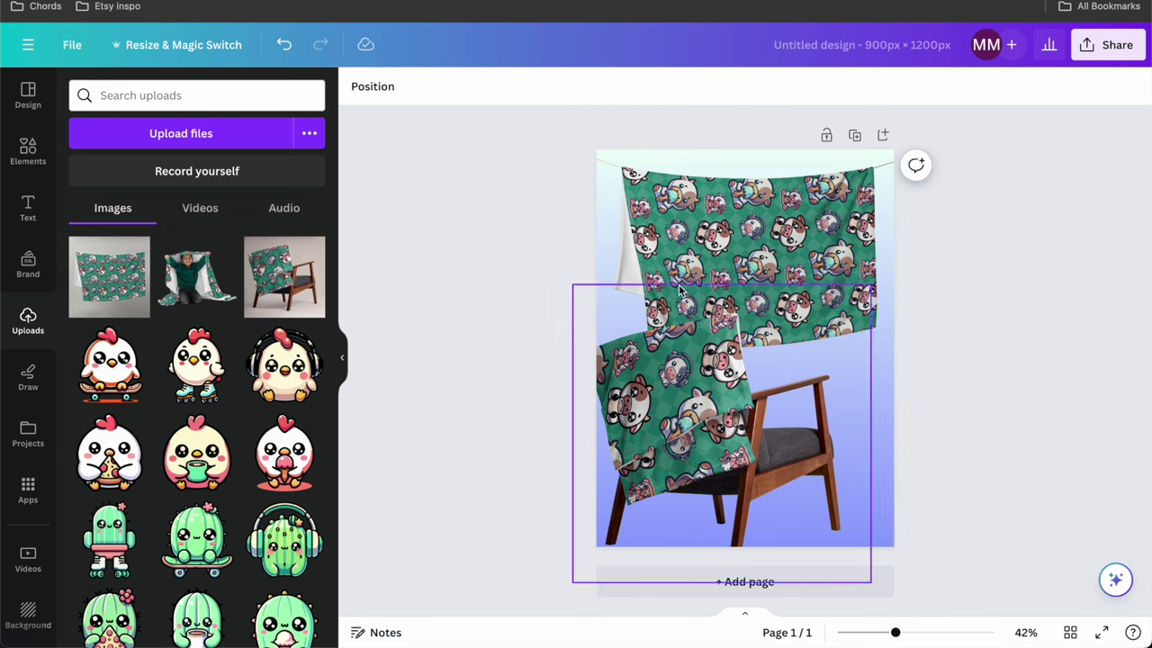
# Step: Delete the hanging-blanket mockup and center the armchair horizontally in the lower part of the page
pyautogui.moveTo(807, 428); pyautogui.dragTo(829, 414)
pyautogui.click(846, 268)
pyautogui.press('Delete')
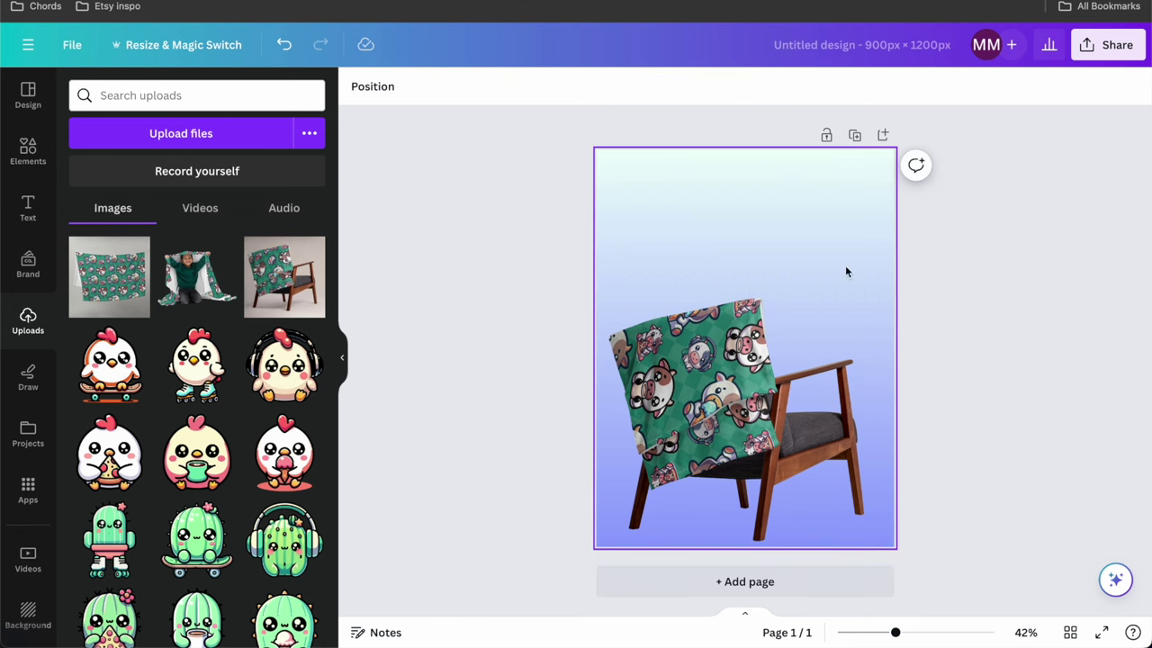
pyautogui.click(761, 468)
pyautogui.moveTo(760, 468); pyautogui.dragTo(761, 453)
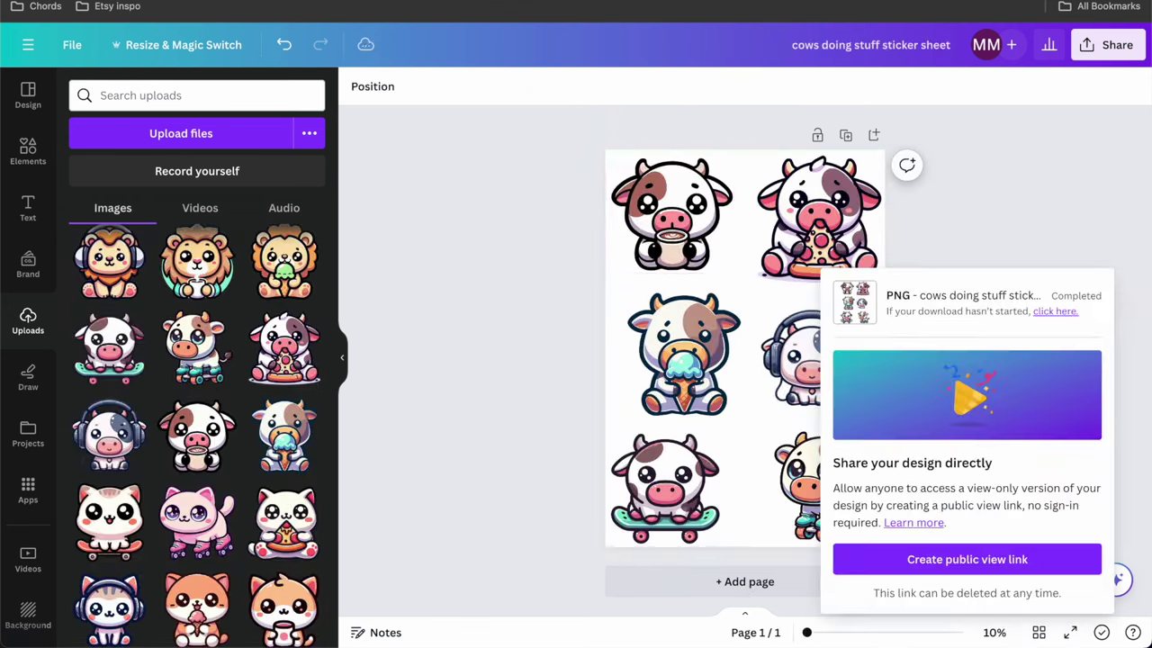
# Step: Copy the ice-cream cow from the "cows doing stuff sticker sheet" design and paste it onto the armchair page
pyautogui.click(672, 219)
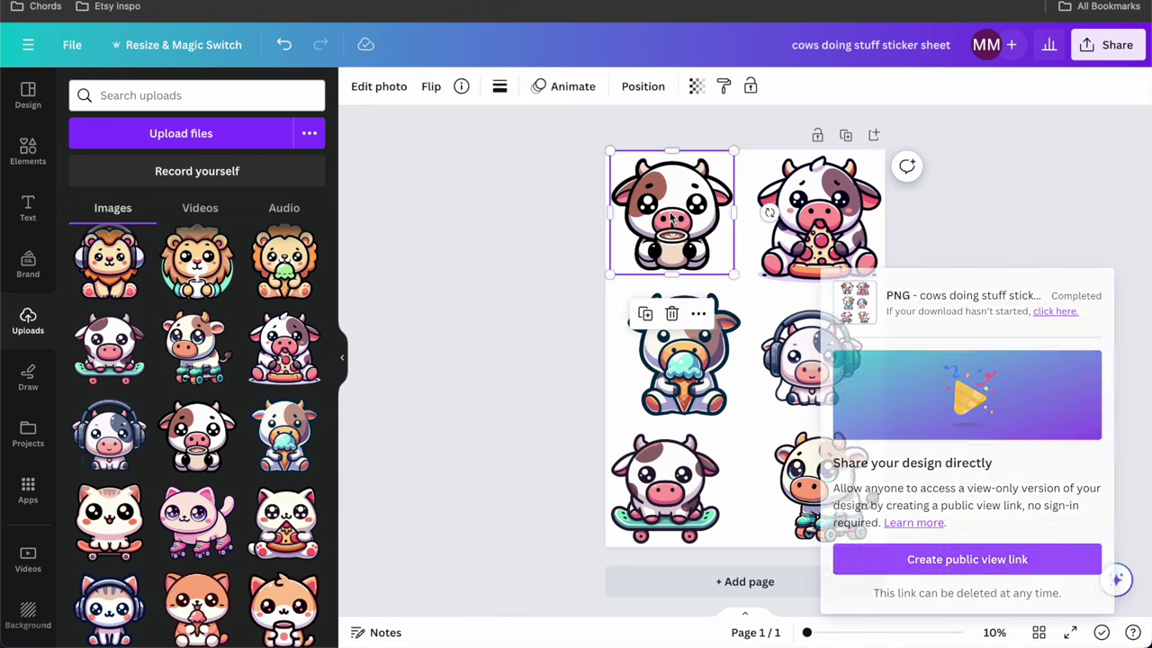
pyautogui.click(652, 378)
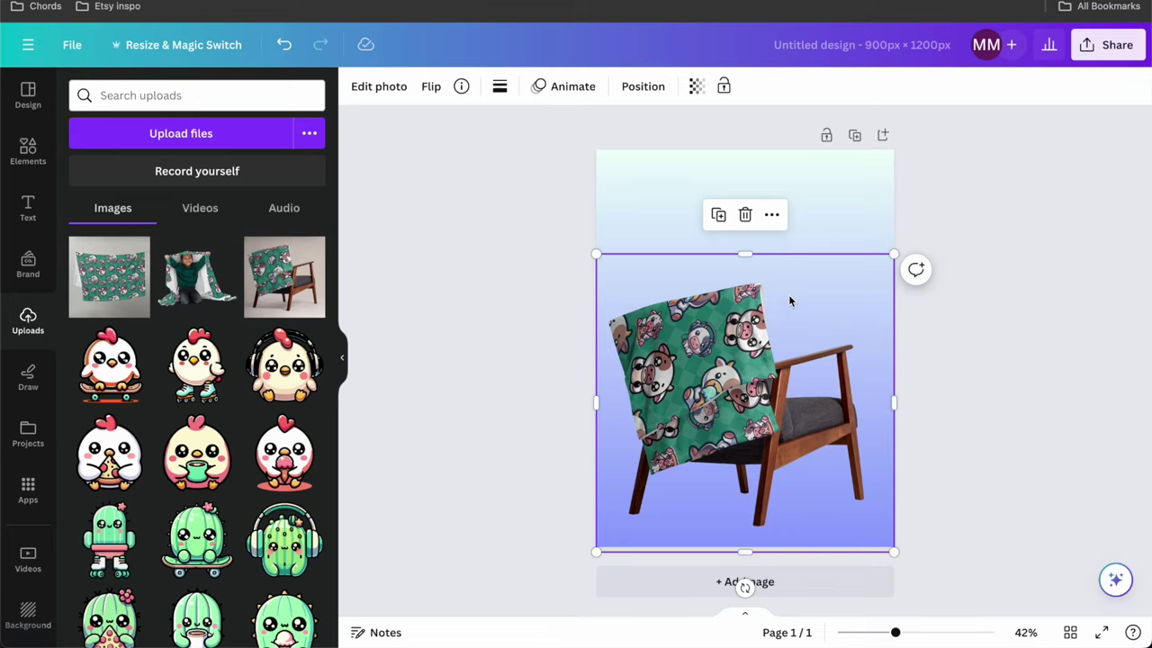
pyautogui.hotkey('ctrl', 'v')
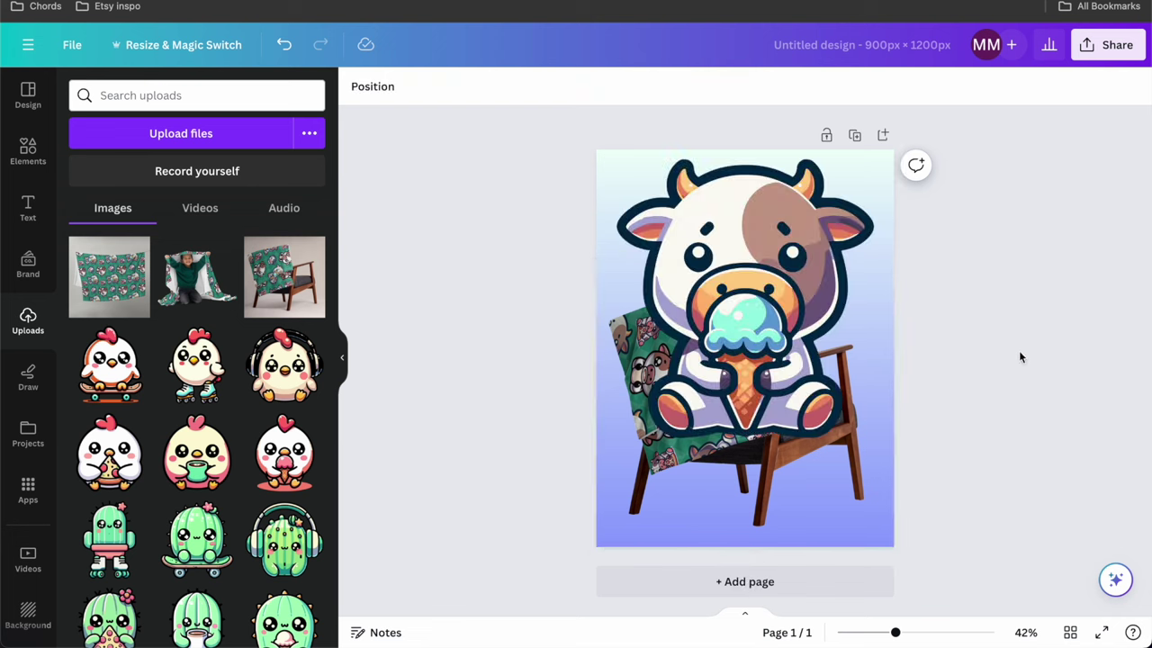
# Step: Shrink the ice-cream cow, place it on the chair's armrest and tilt it to match the armrest's slope
pyautogui.moveTo(596, 151); pyautogui.dragTo(779, 334)
pyautogui.moveTo(842, 423); pyautogui.dragTo(827, 315)
pyautogui.moveTo(823, 385); pyautogui.dragTo(854, 378)
pyautogui.moveTo(833, 307); pyautogui.dragTo(819, 315)
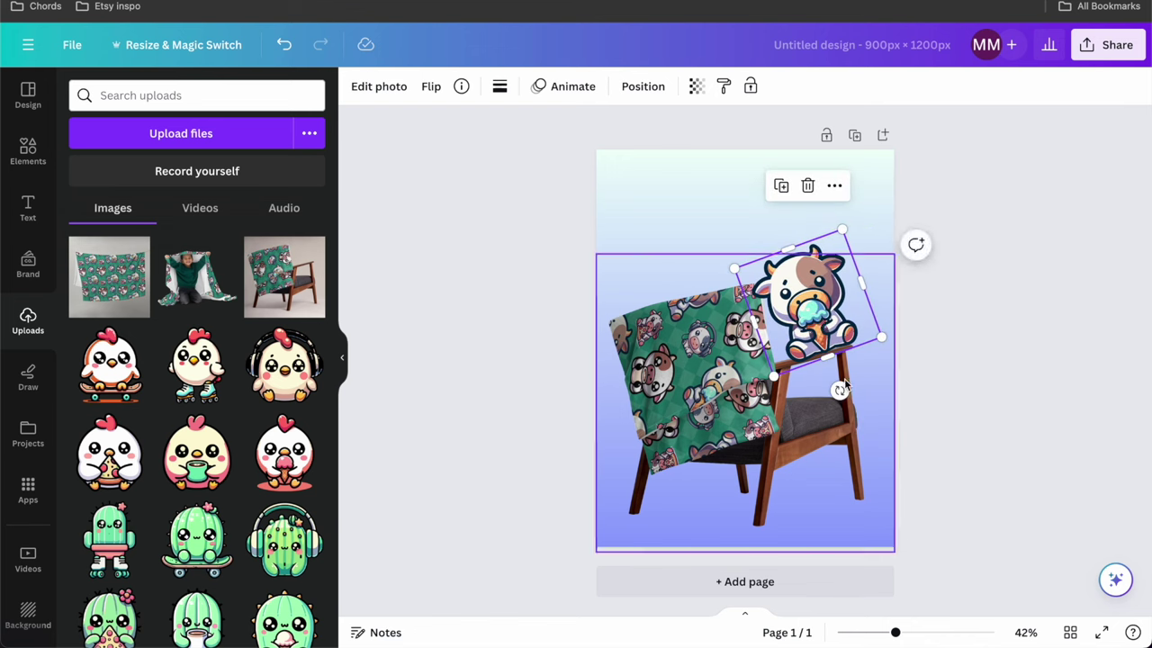
pyautogui.moveTo(842, 391); pyautogui.dragTo(809, 401)
pyautogui.click(956, 333)
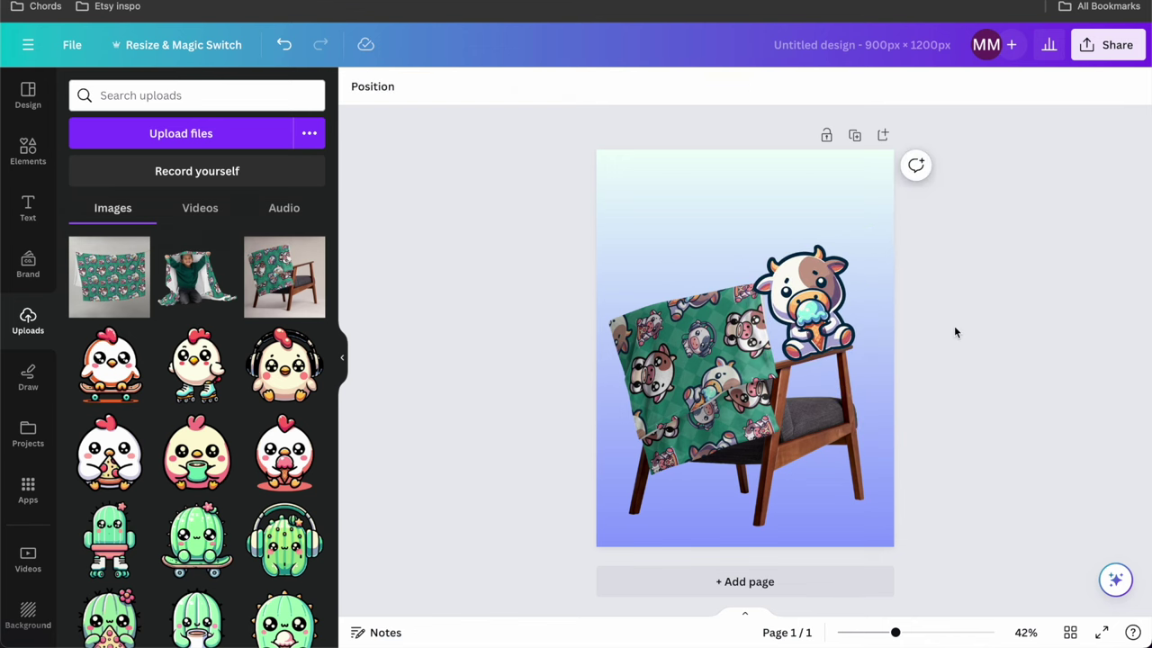
# Step: Add a brand-style title reading "Kawaii Cow Blanket" and place it above the armchair near the page's top
pyautogui.click(28, 209)
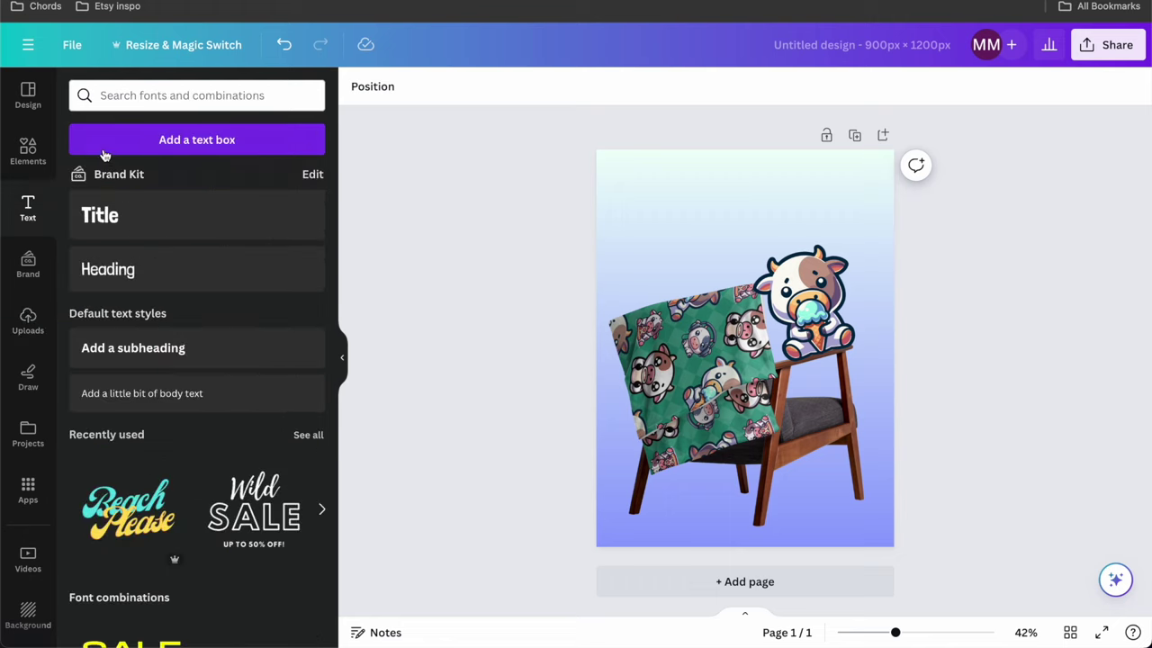
pyautogui.click(136, 219)
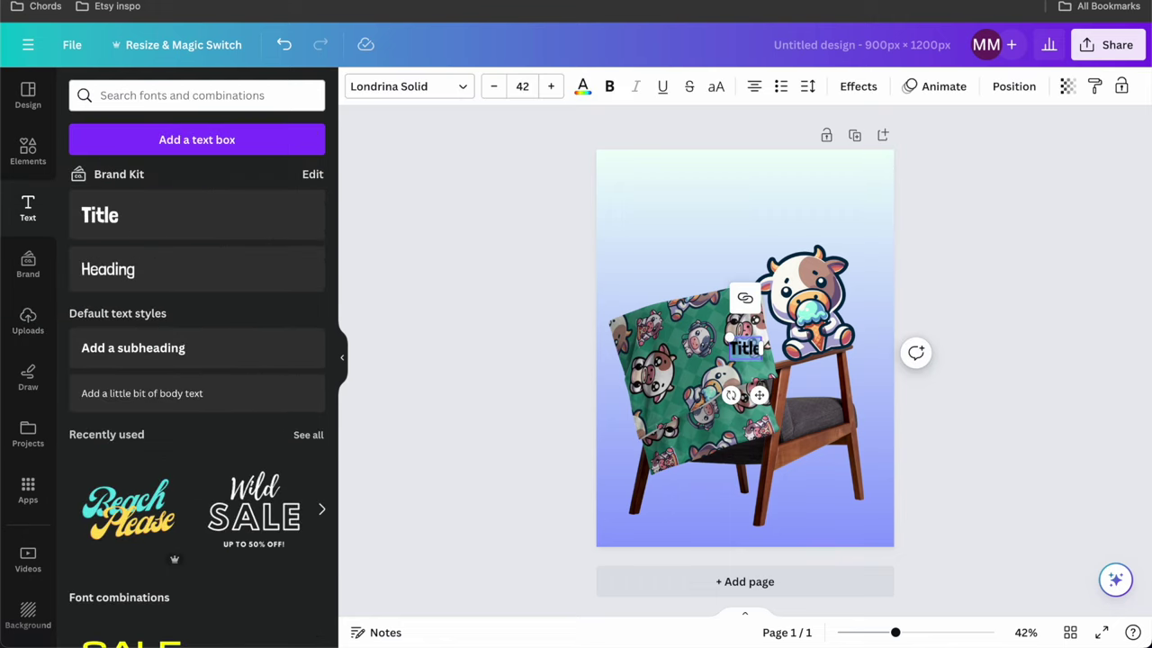
pyautogui.write('Kawaii Cow Blanket')
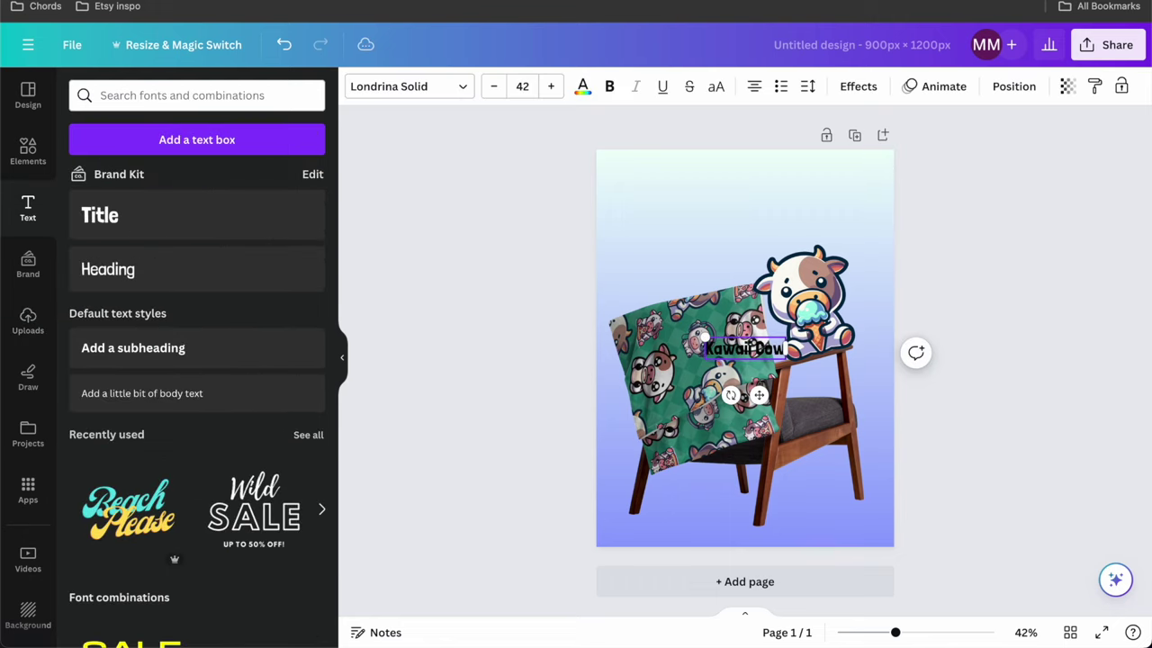
pyautogui.click(915, 232)
pyautogui.moveTo(758, 373); pyautogui.dragTo(757, 209)
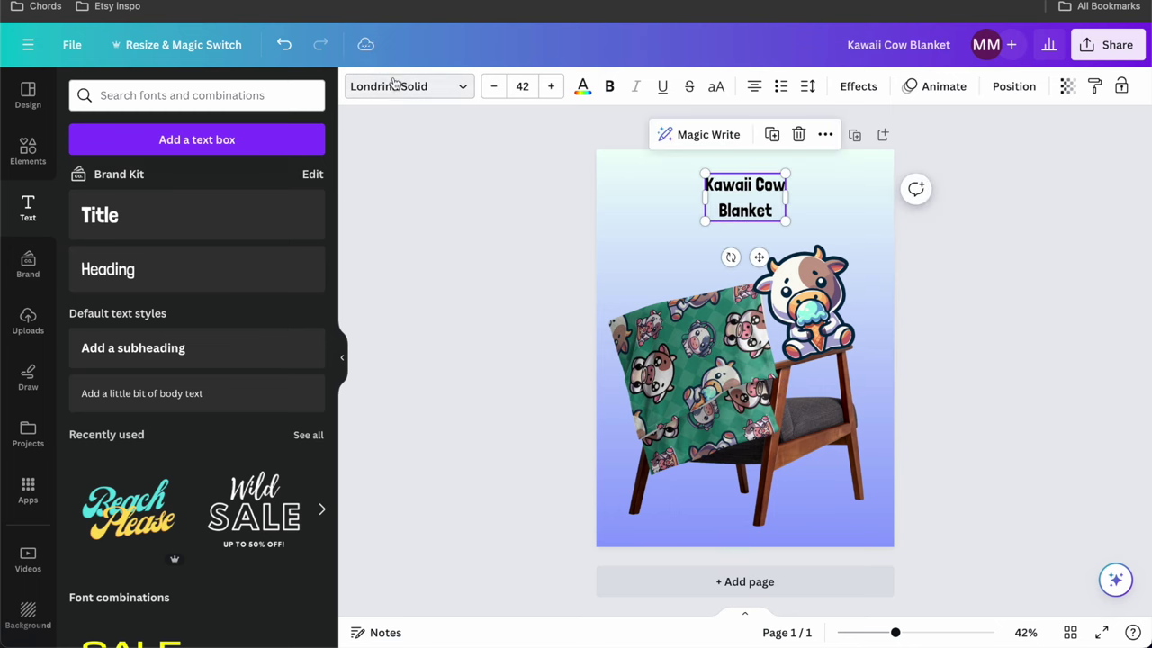
# Step: Change the title's font to Aloja and enlarge the text to size 91.5
pyautogui.click(407, 87)
pyautogui.click(147, 133)
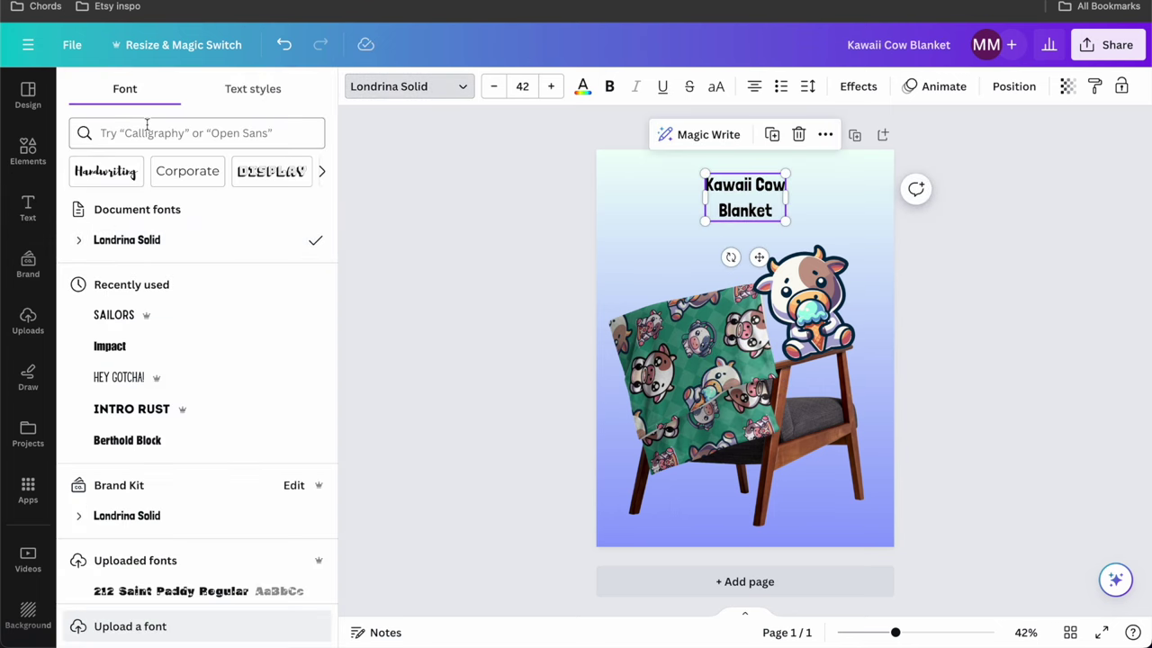
pyautogui.write('alo')
pyautogui.click(117, 213)
pyautogui.moveTo(796, 220); pyautogui.dragTo(914, 278)
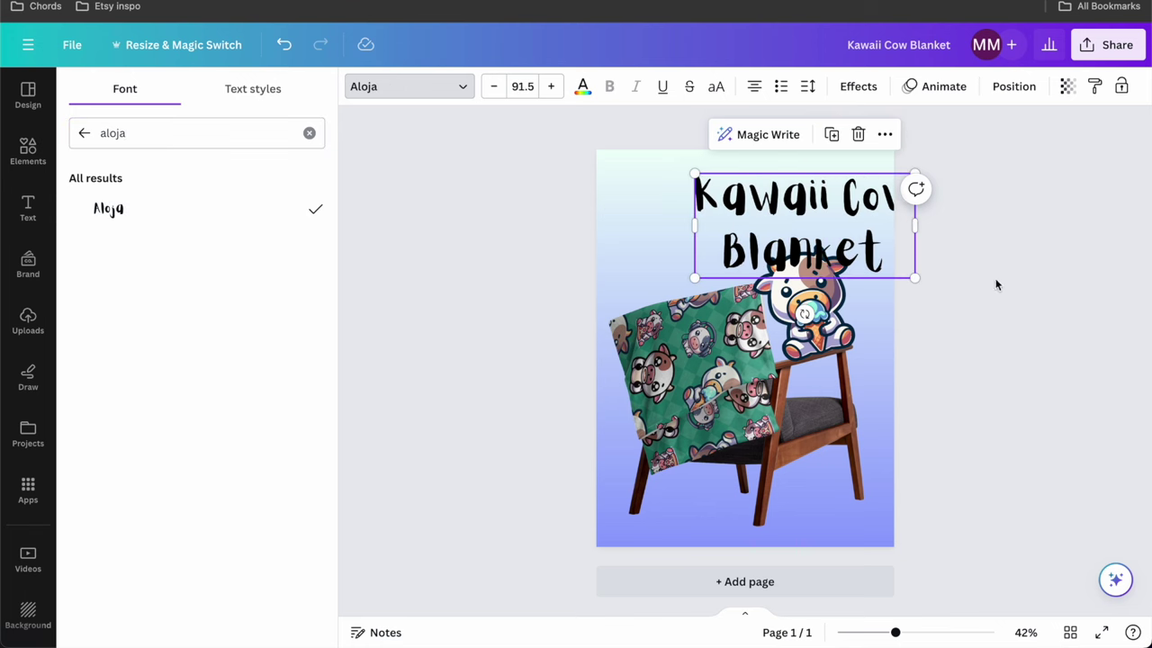
pyautogui.click(781, 86)
pyautogui.click(807, 86)
pyautogui.click(783, 87)
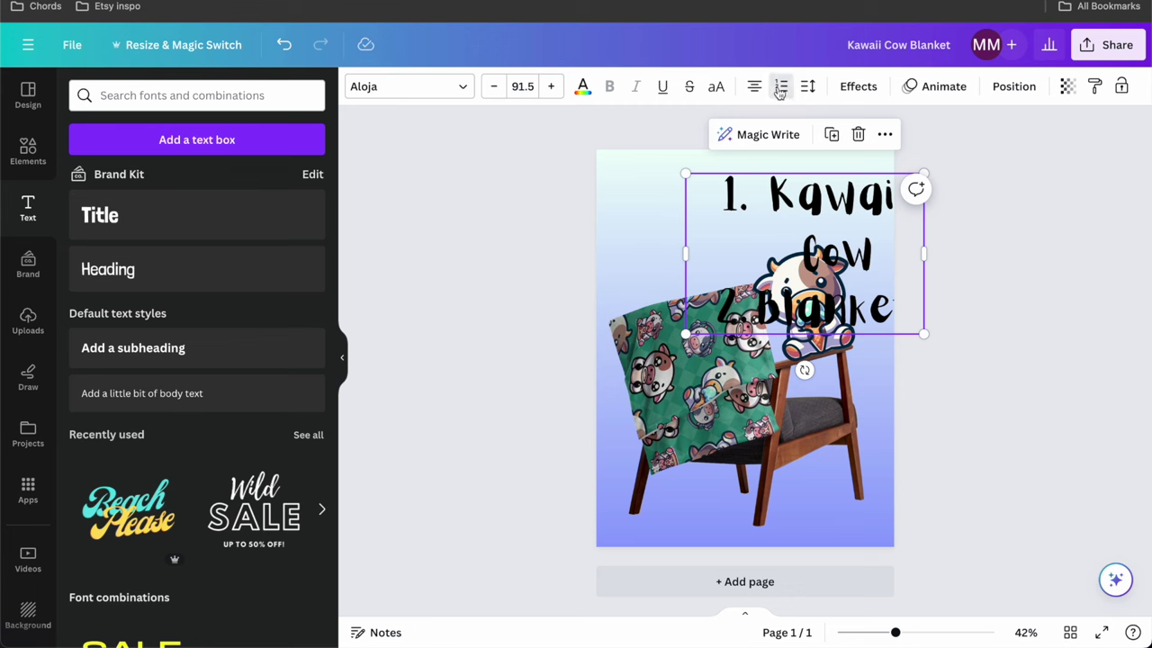
pyautogui.click(782, 87)
# Step: Tighten the title's line spacing and center the title horizontally near the top of the page
pyautogui.click(807, 86)
pyautogui.moveTo(886, 195); pyautogui.dragTo(779, 210)
pyautogui.click(1029, 414)
# Step: Shrink the ice-cream cow so it sits on the armrest clear of the title
pyautogui.click(792, 306)
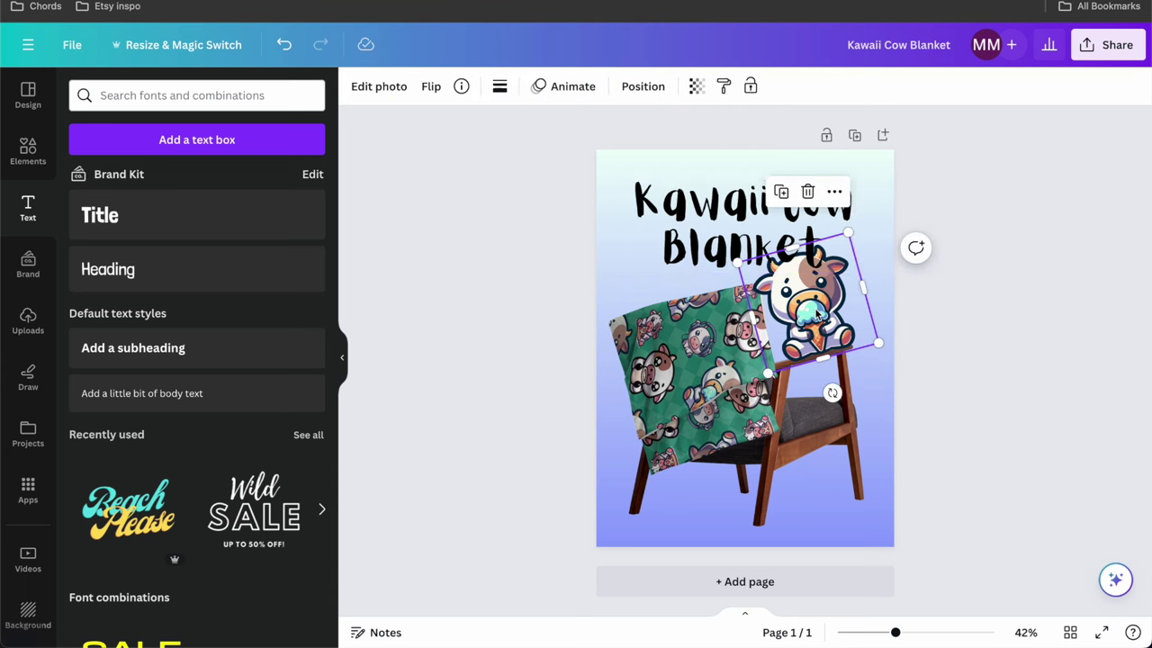
pyautogui.moveTo(737, 262); pyautogui.dragTo(756, 274)
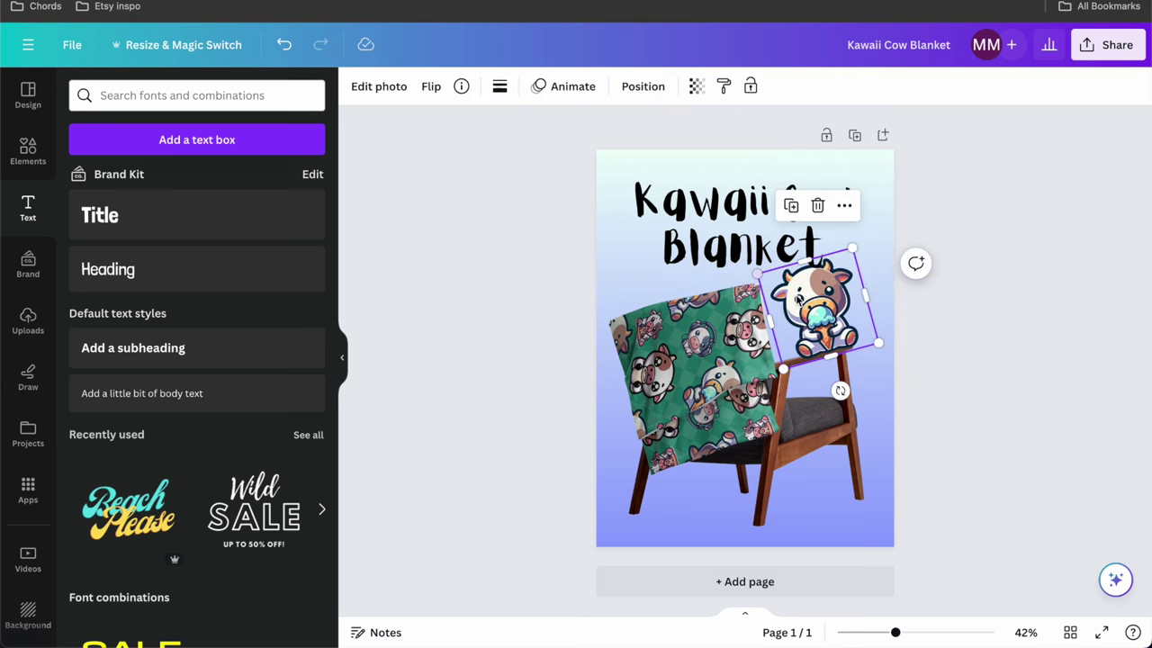
pyautogui.moveTo(851, 250); pyautogui.dragTo(853, 288)
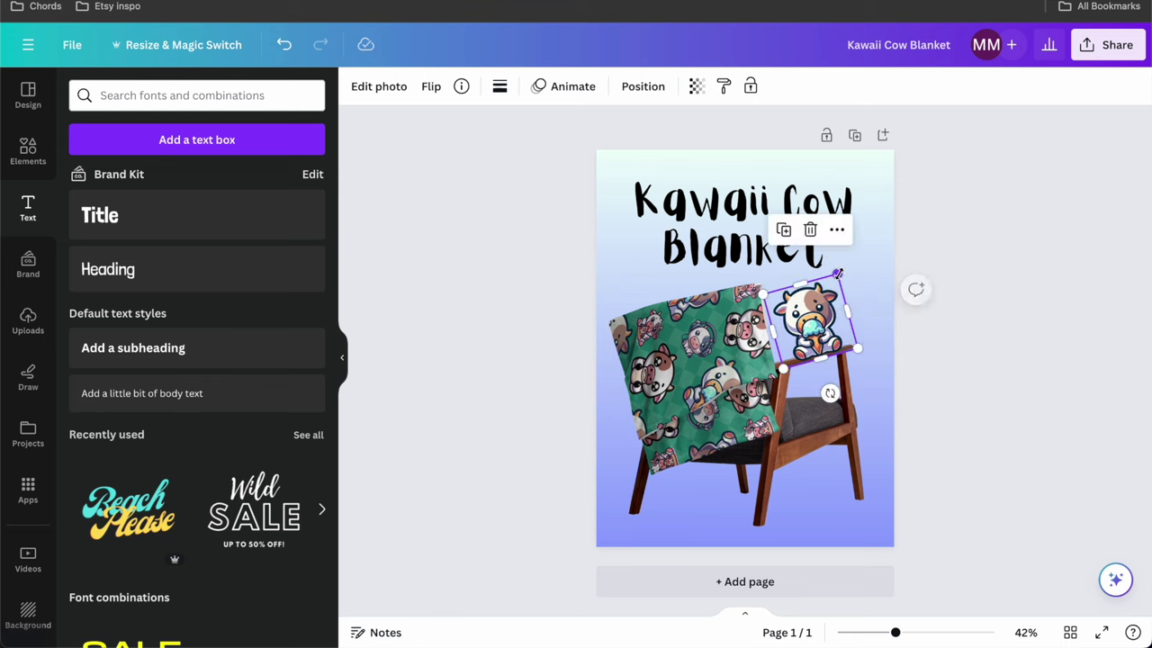
pyautogui.click(956, 296)
# Step: Download the Kawaii Cow Blanket design as a JPG
pyautogui.click(1087, 50)
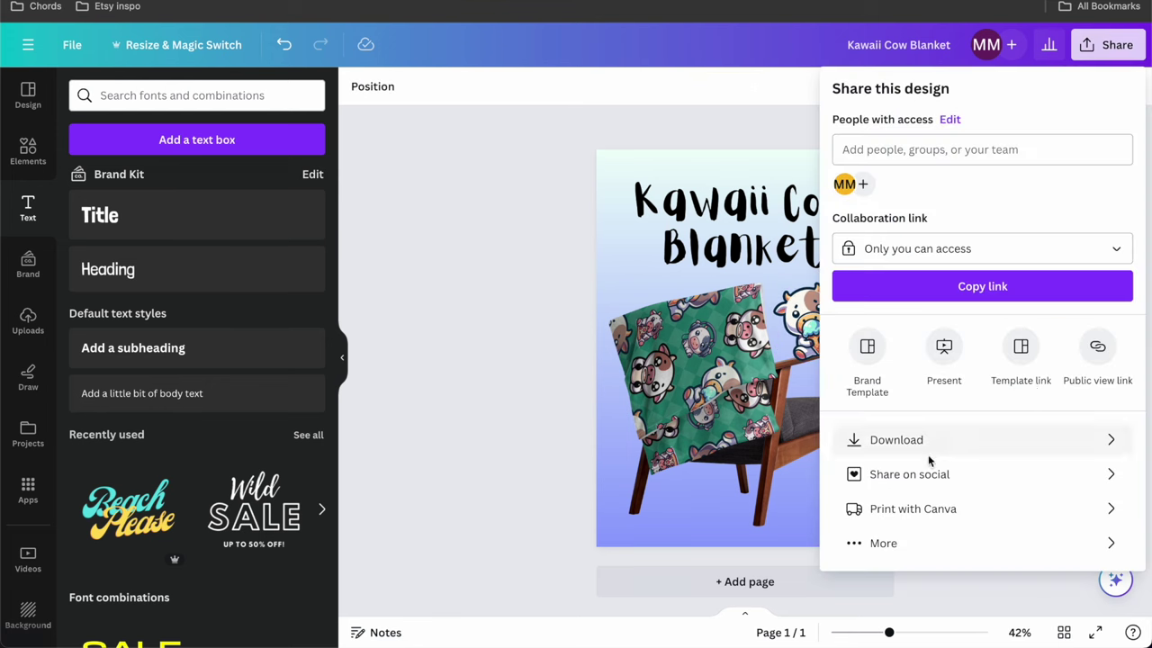
pyautogui.click(963, 441)
pyautogui.click(981, 154)
pyautogui.click(922, 215)
pyautogui.click(933, 351)
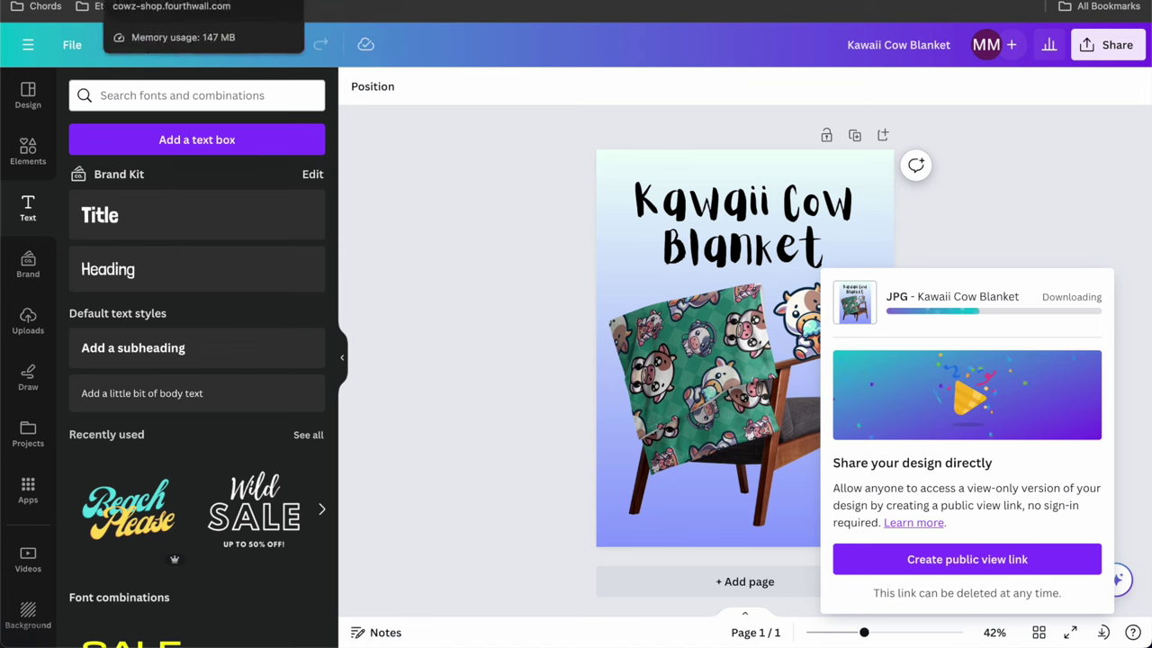
# Step: Switch to the Fourthwall blanket listing and add Kawaii Cow Blanket.jpg as a new product photo
pyautogui.click(144, 0)
pyautogui.click(1036, 45)
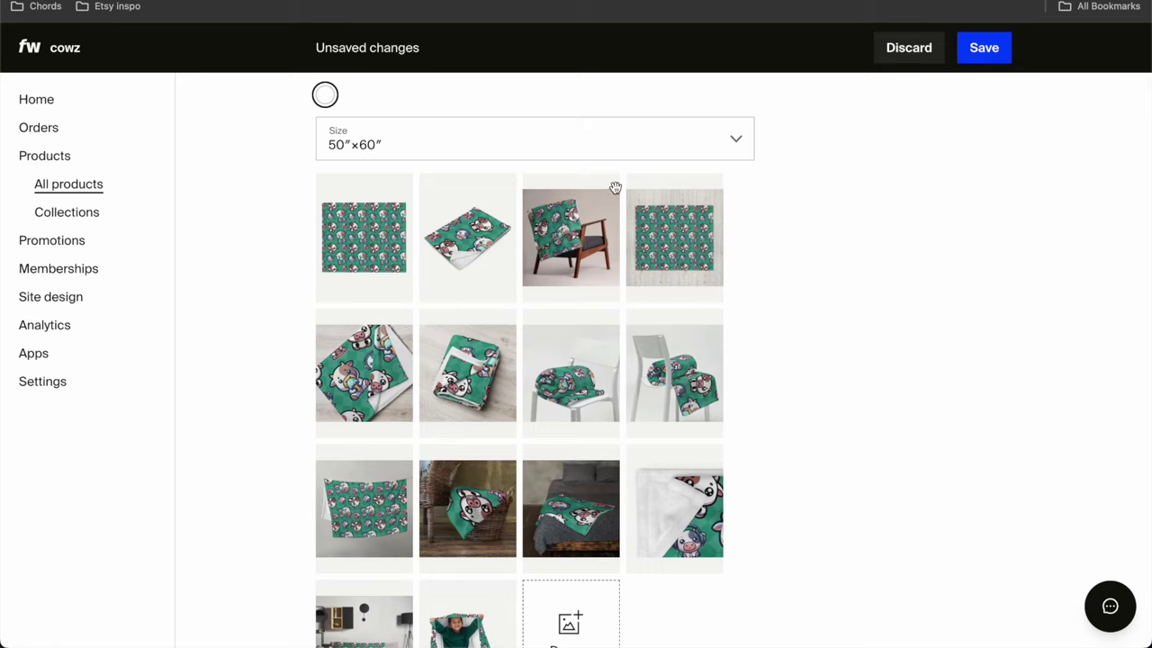
pyautogui.scroll(-5, 576, 270)
pyautogui.click(552, 351)
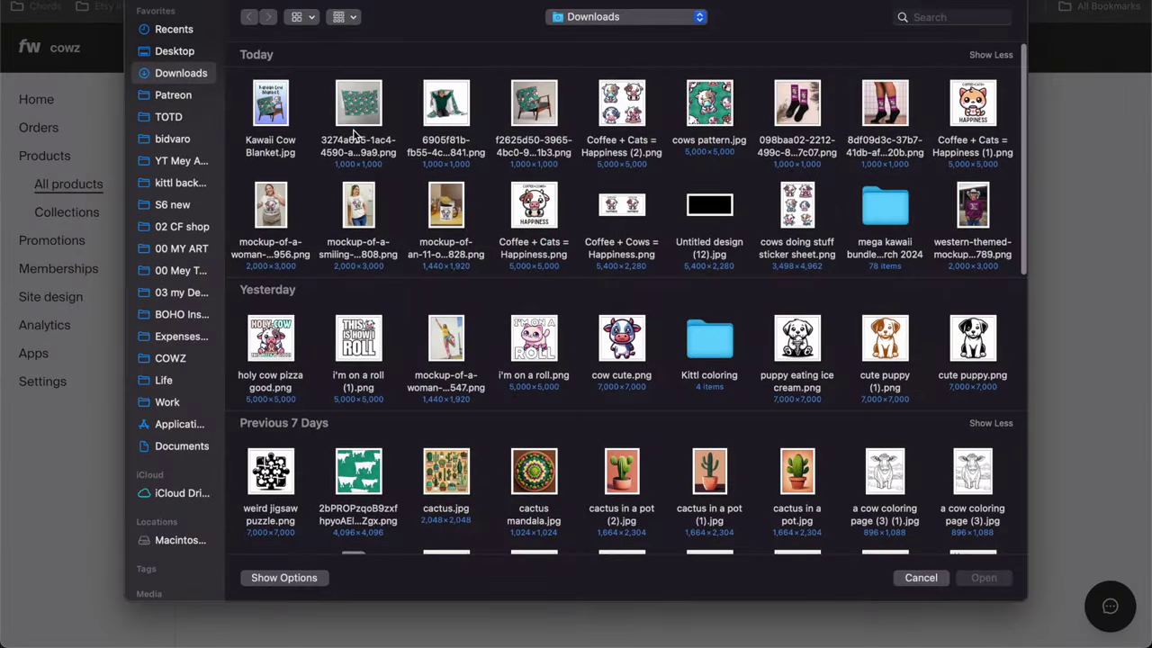
pyautogui.doubleClick(270, 104)
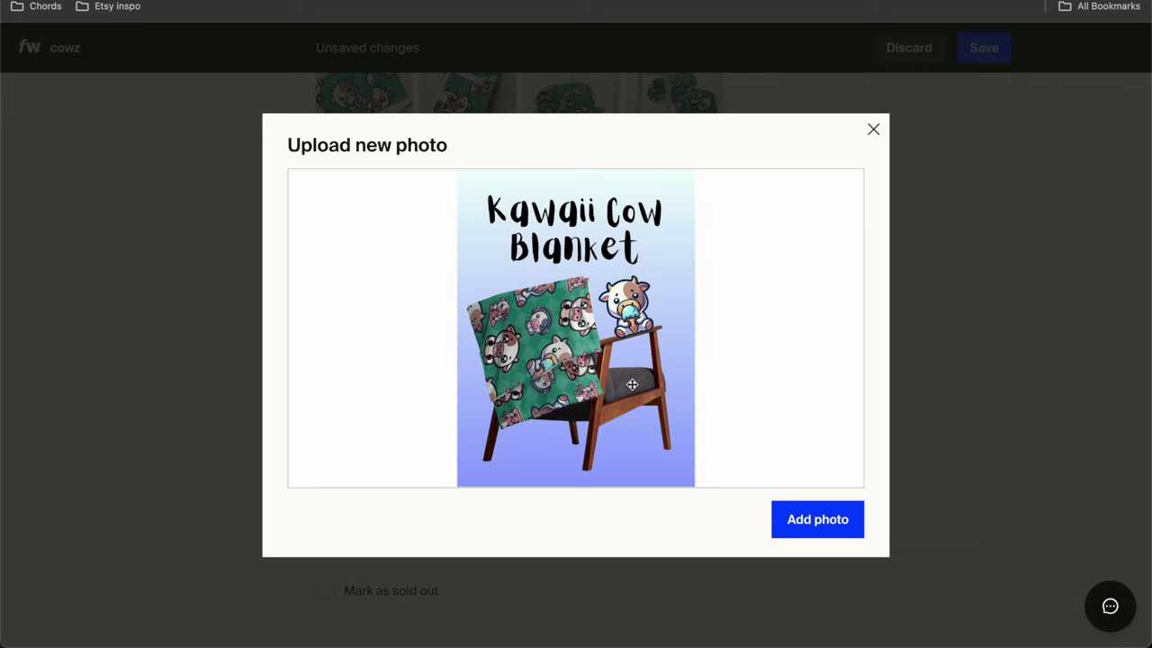
pyautogui.click(818, 522)
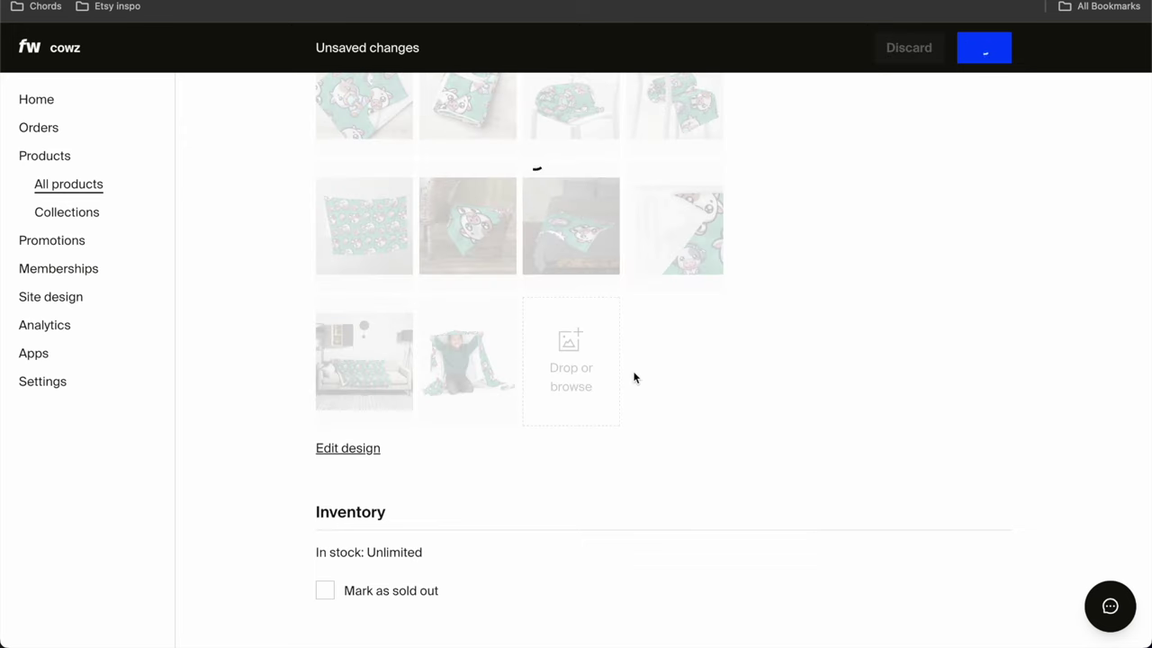
# Step: Move the Kawaii Cow Blanket photo to the first position in the listing's gallery and save the product
pyautogui.moveTo(571, 507); pyautogui.dragTo(410, 234)
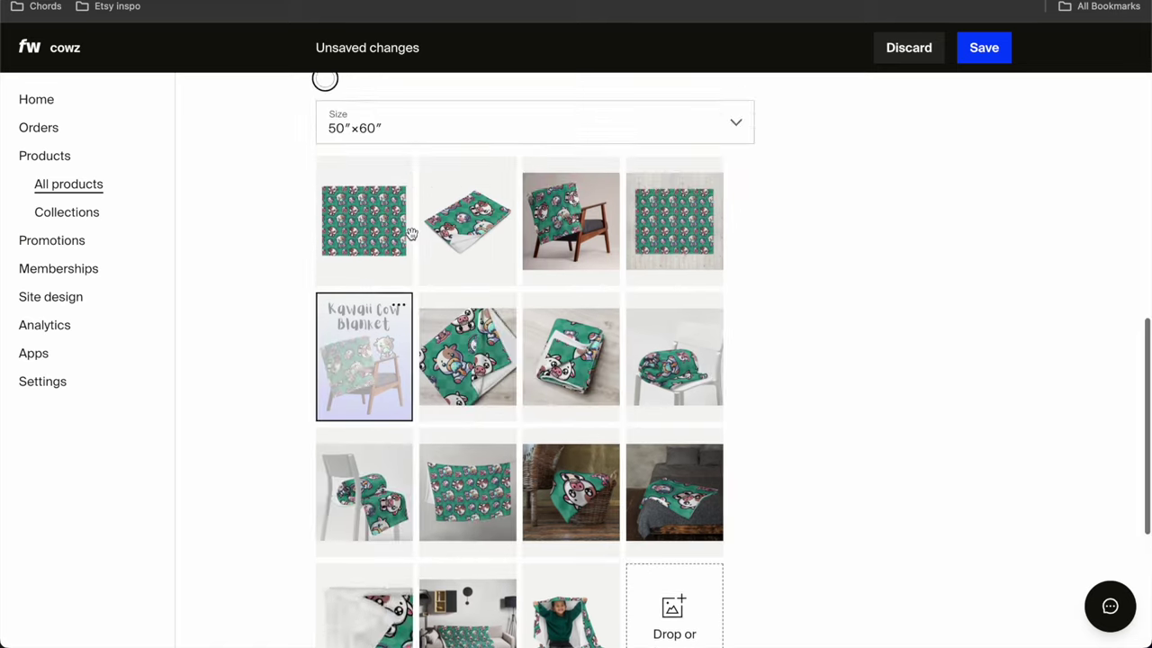
pyautogui.scroll(1, 411, 234)
pyautogui.scroll(3, 1024, 93)
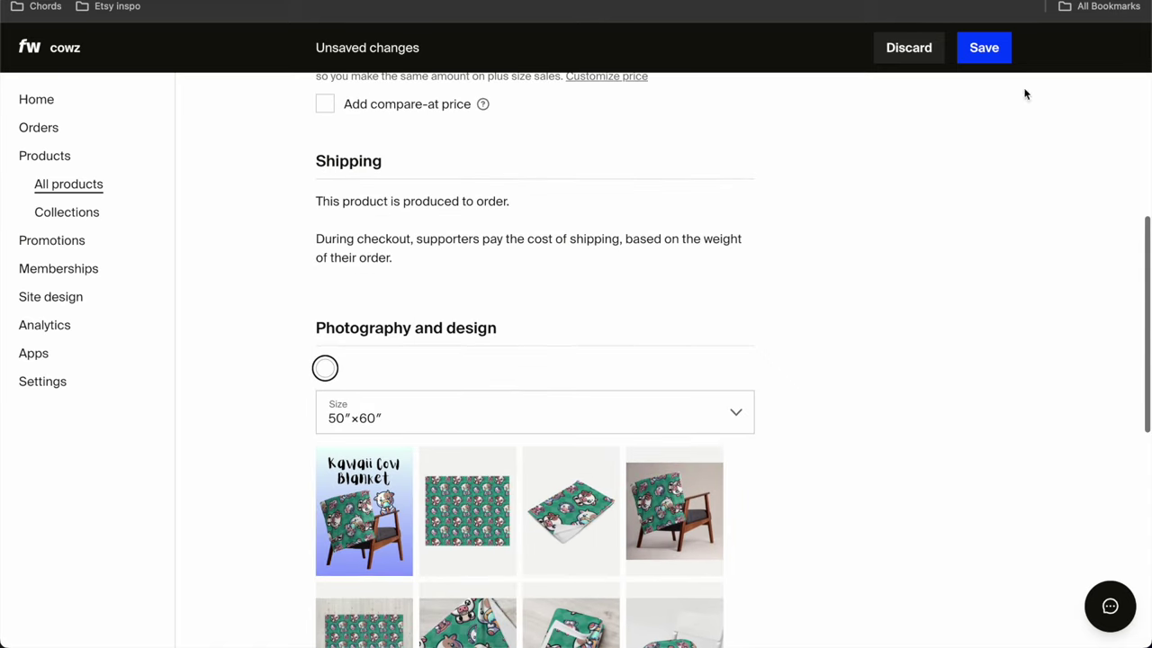
pyautogui.click(987, 52)
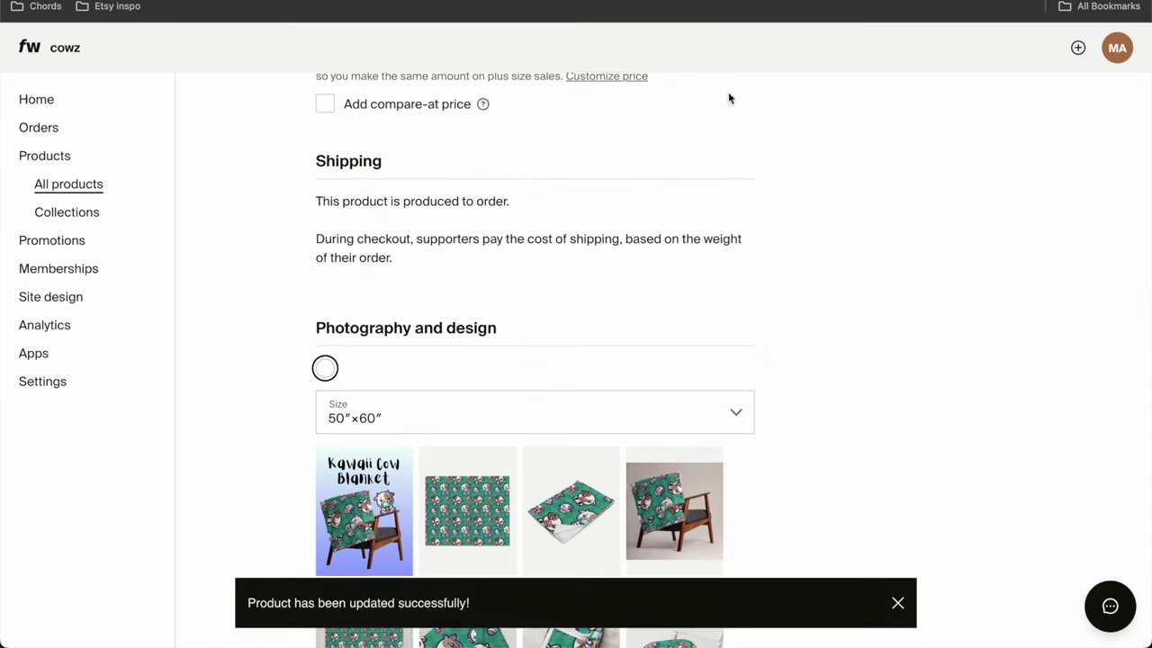
# Step: Open the blanket's public store page and check its main photo, product details and related products
pyautogui.scroll(10, 604, 297)
pyautogui.click(591, 188)
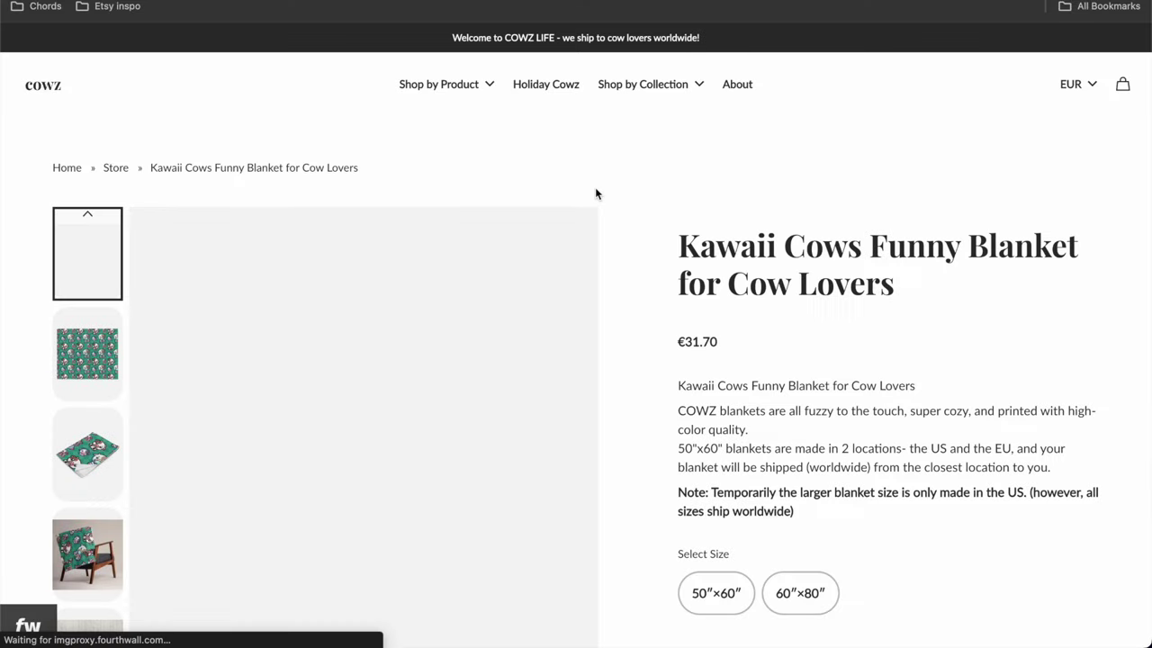
pyautogui.scroll(-3, 614, 280)
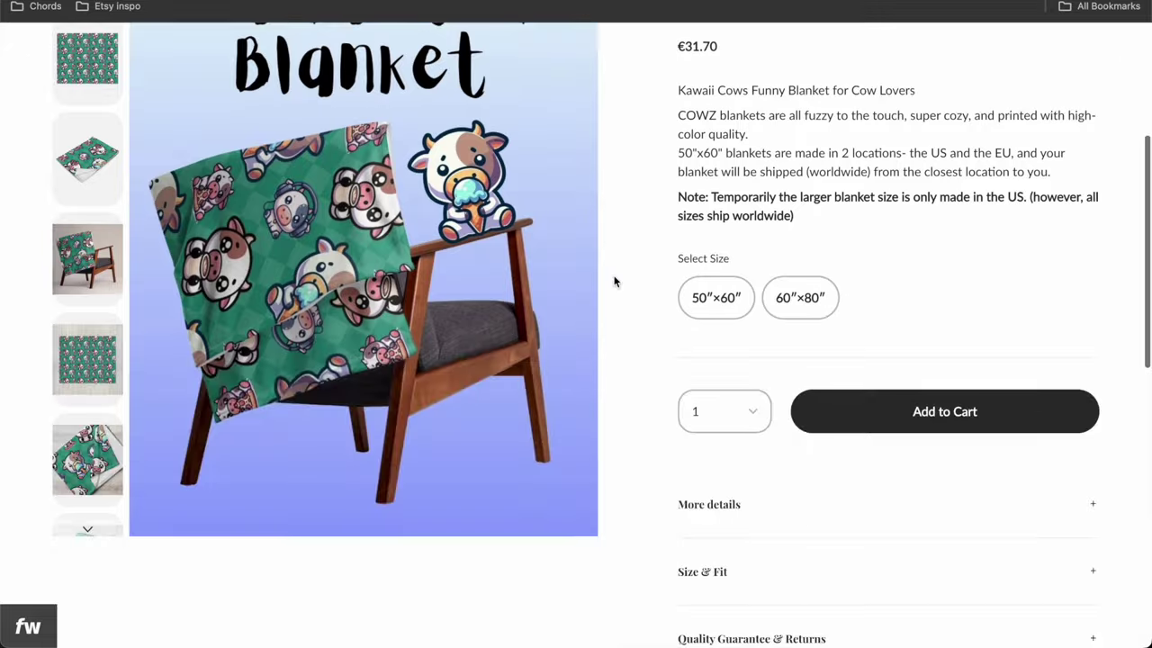
pyautogui.scroll(3, 617, 334)
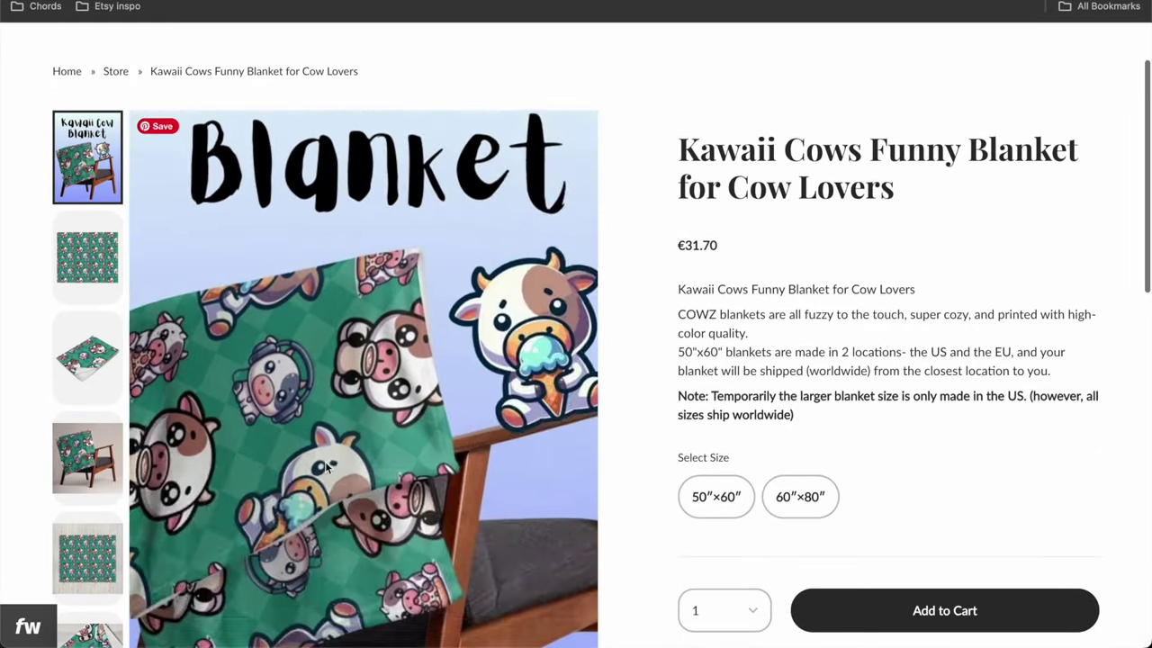
pyautogui.scroll(-6, 659, 261)
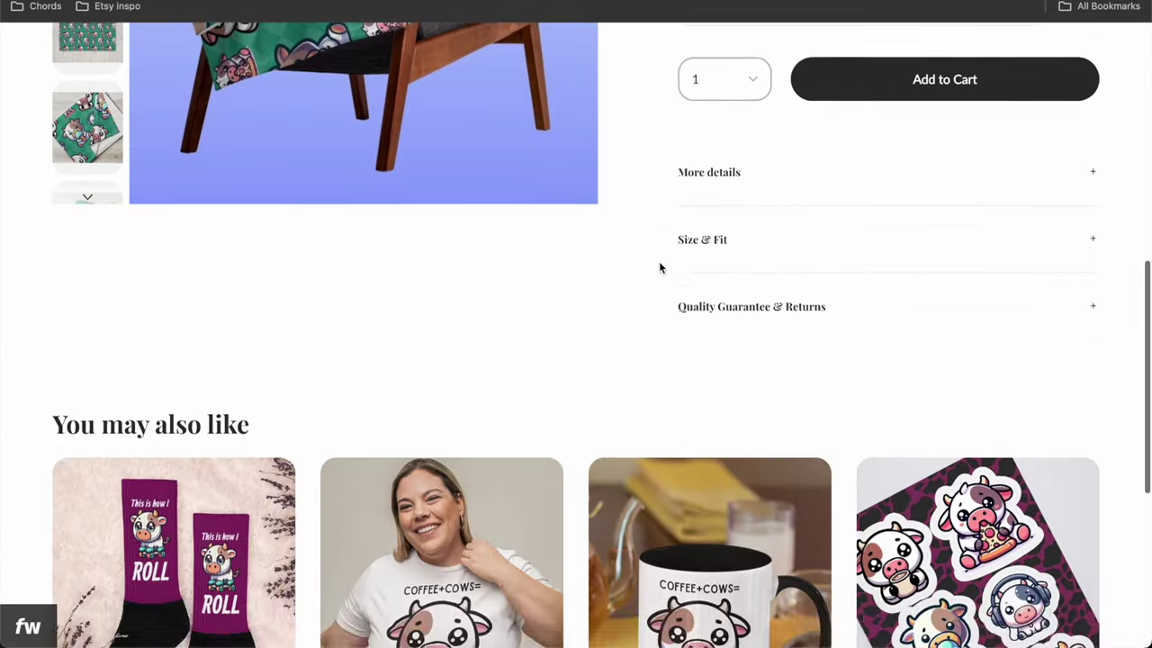
pyautogui.scroll(4, 659, 261)
pyautogui.scroll(3, 659, 261)
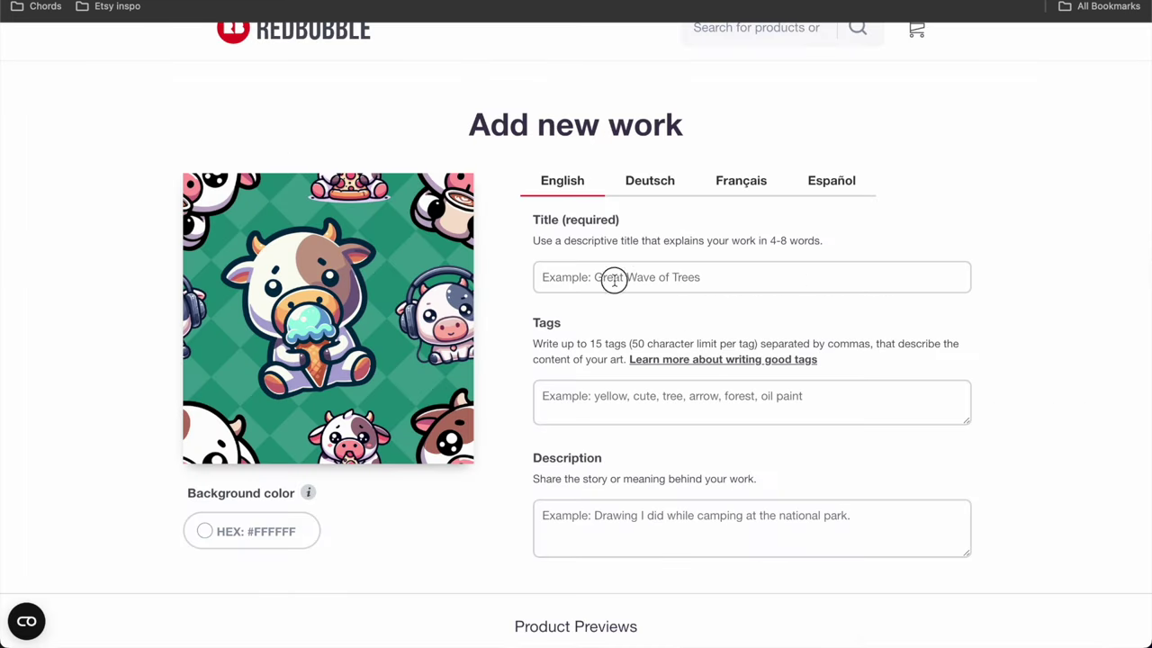
# Step: Switch to the Redbubble new work form and set the title to "Cute Kawaii Cows Eating"
pyautogui.click(614, 280)
pyautogui.write('Cute Kawaii Cows Eating')
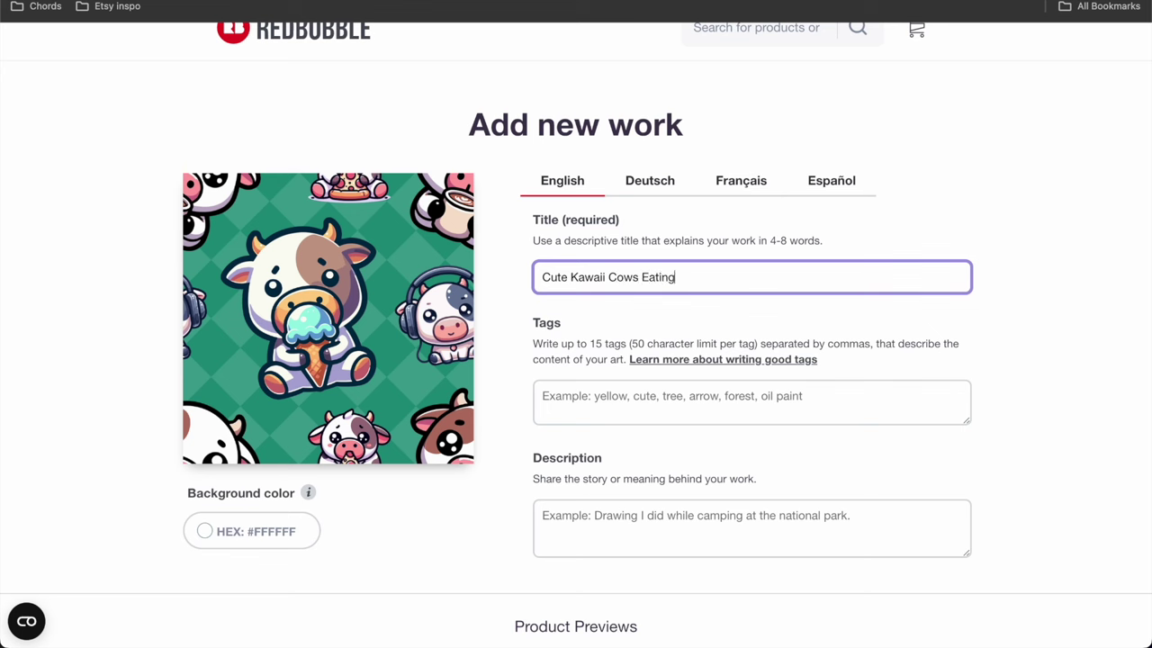
# Step: Enter the description "Cute Kawaii Cows Eating ice cream and pizza, drinking coffee & listening to music. a Funky kawaii pattern for cow lovers."
pyautogui.hotkey('ctrl', 'a')
pyautogui.hotkey('ctrl', 'c')
pyautogui.click(580, 527)
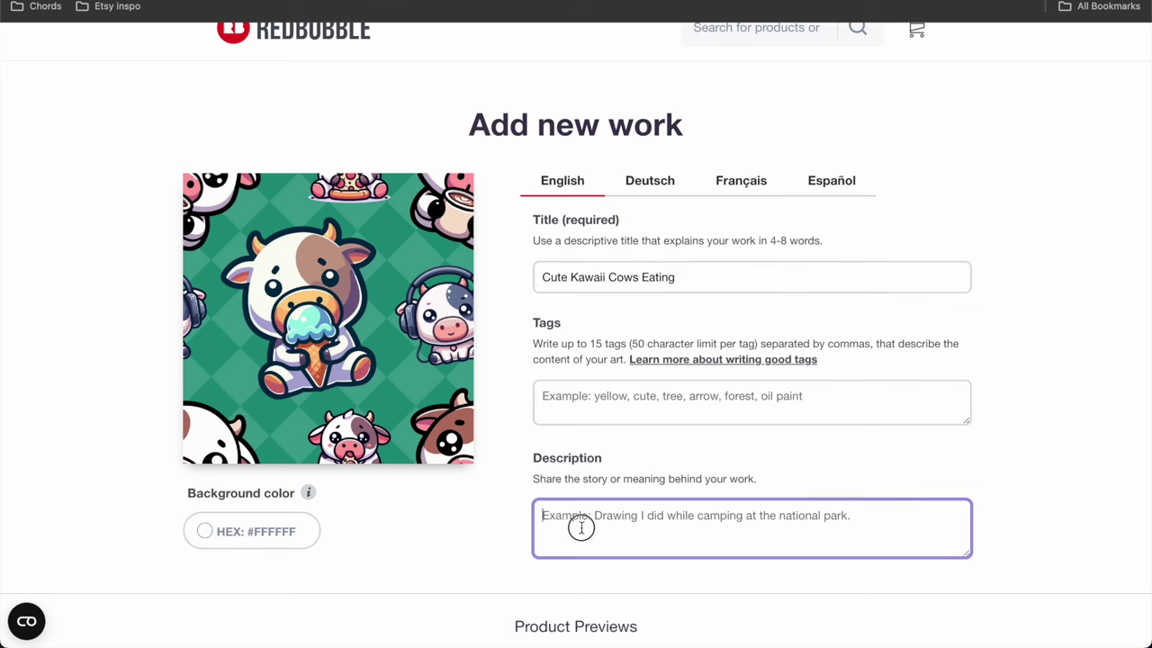
pyautogui.hotkey('ctrl', 'v')
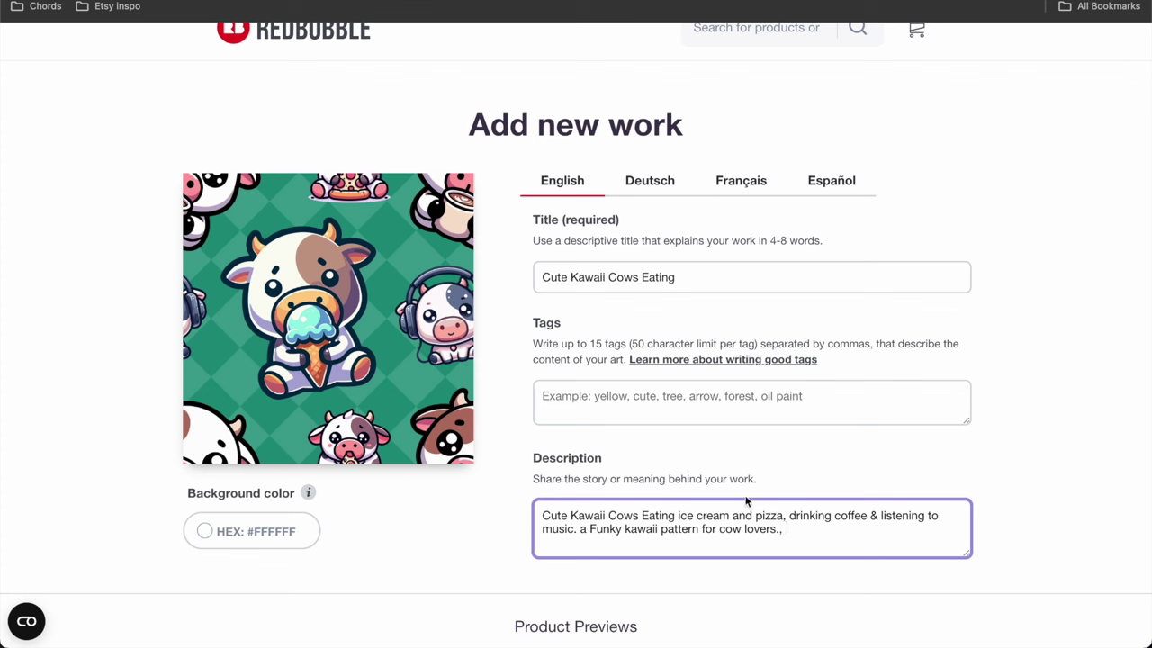
# Step: Enter tags including cow, cute cow, kawaii cow, cow stickers, cow sticker sheet, cow pattern, cow illustration, kawaii, pizza and coffee
pyautogui.click(710, 396)
pyautogui.write('cow')
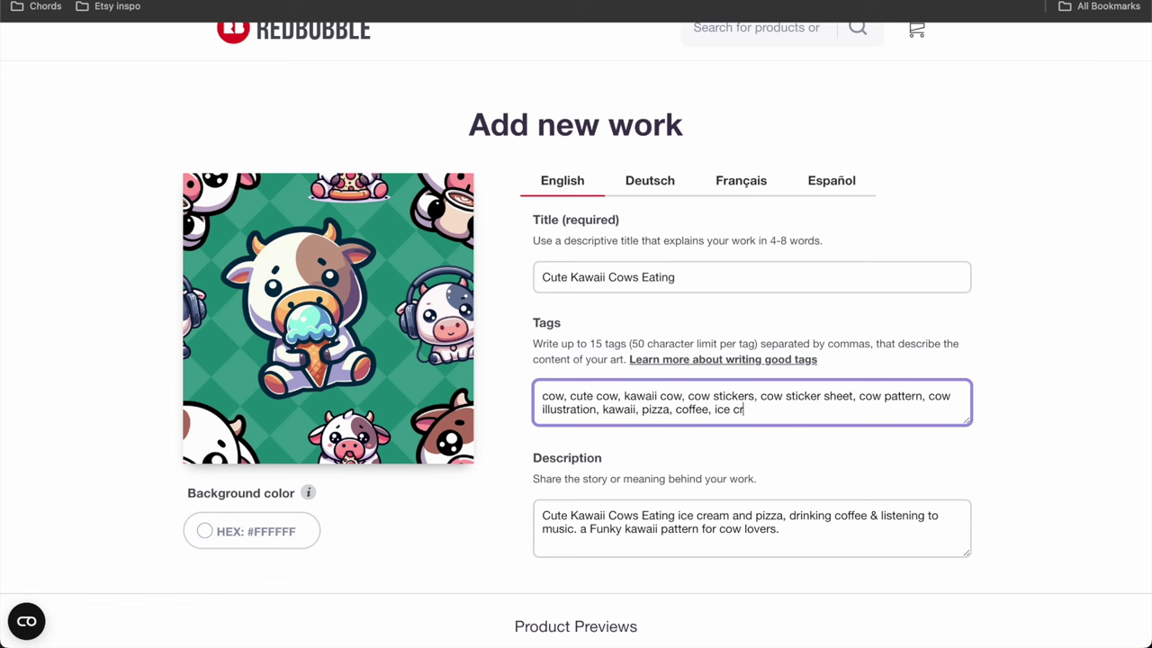
# Step: Disable the Large Print Clothing and Hats products for this work
pyautogui.scroll(-5, 635, 283)
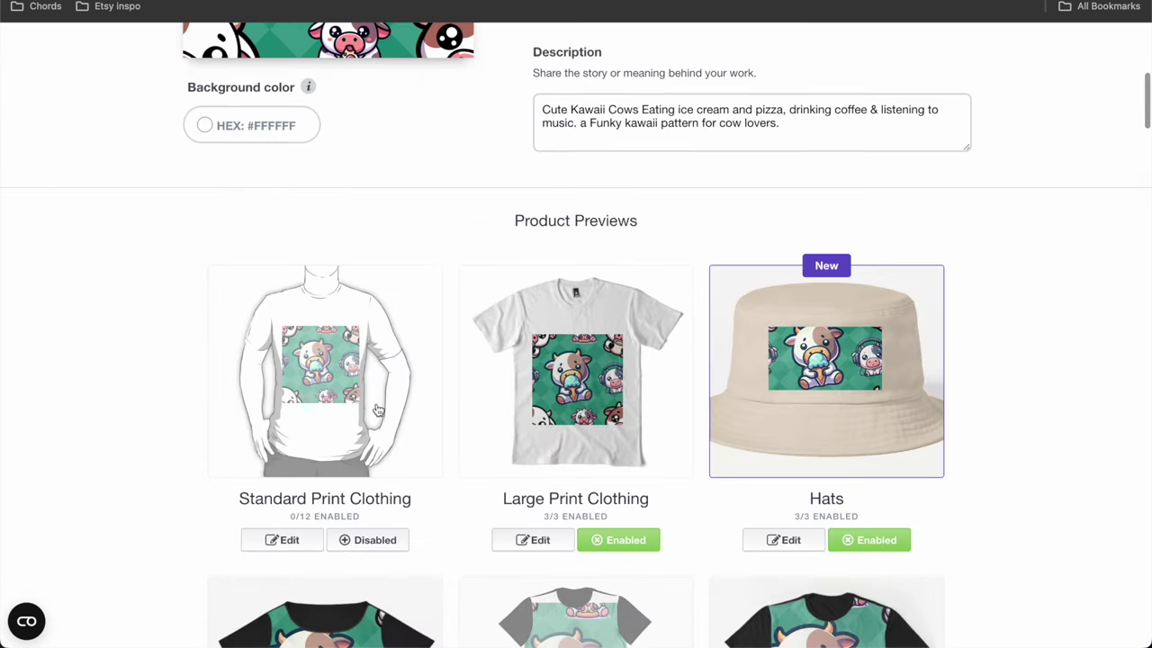
pyautogui.click(621, 540)
pyautogui.click(855, 540)
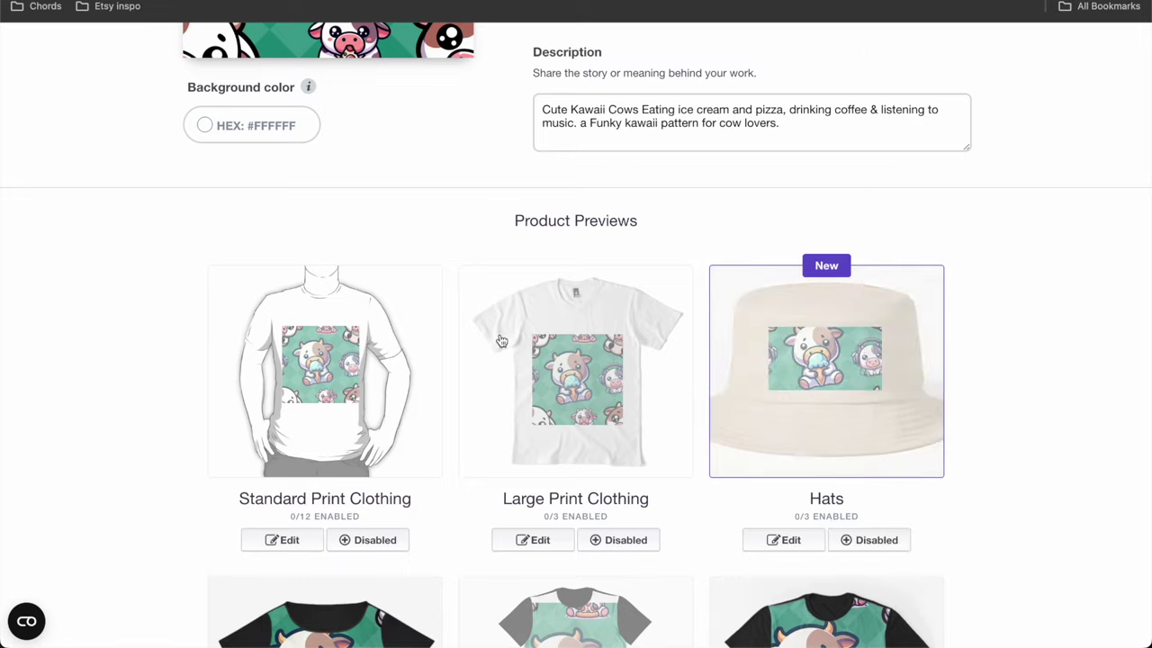
# Step: Scale the Chiffon Tops image to 35% and repeat it as a regular grid pattern
pyautogui.scroll(-3, 501, 340)
pyautogui.click(329, 369)
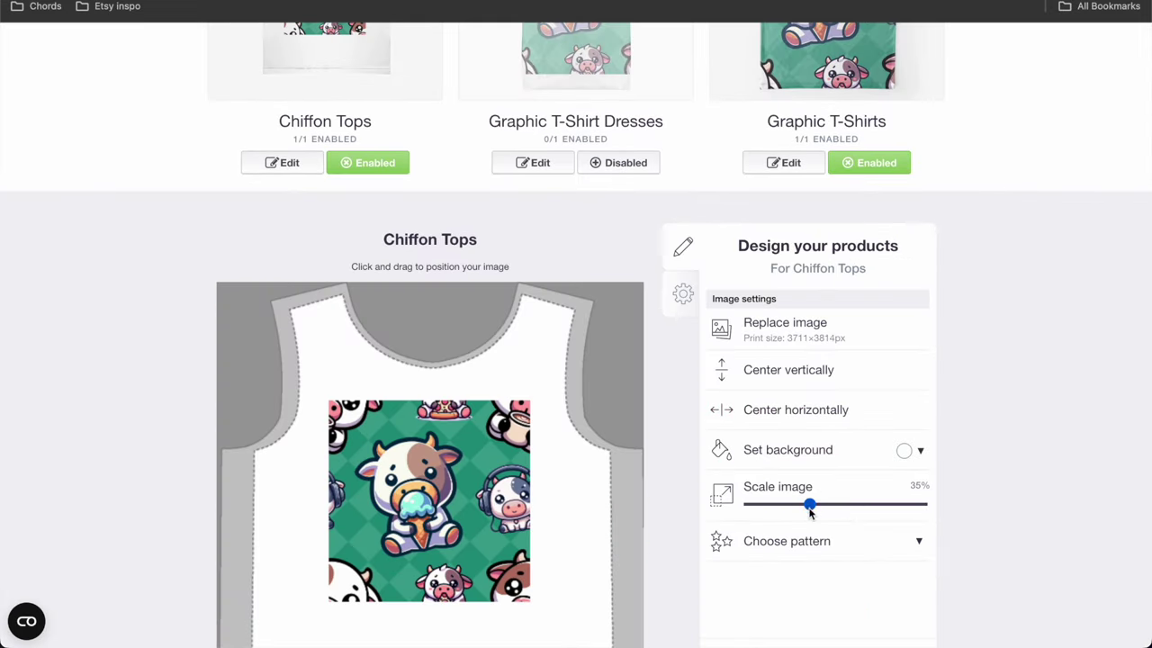
pyautogui.click(810, 541)
pyautogui.click(870, 585)
# Step: Scale the Graphic T-Shirt Dresses image to 46%, repeat it as a regular grid, and enable the product
pyautogui.scroll(6, 560, 435)
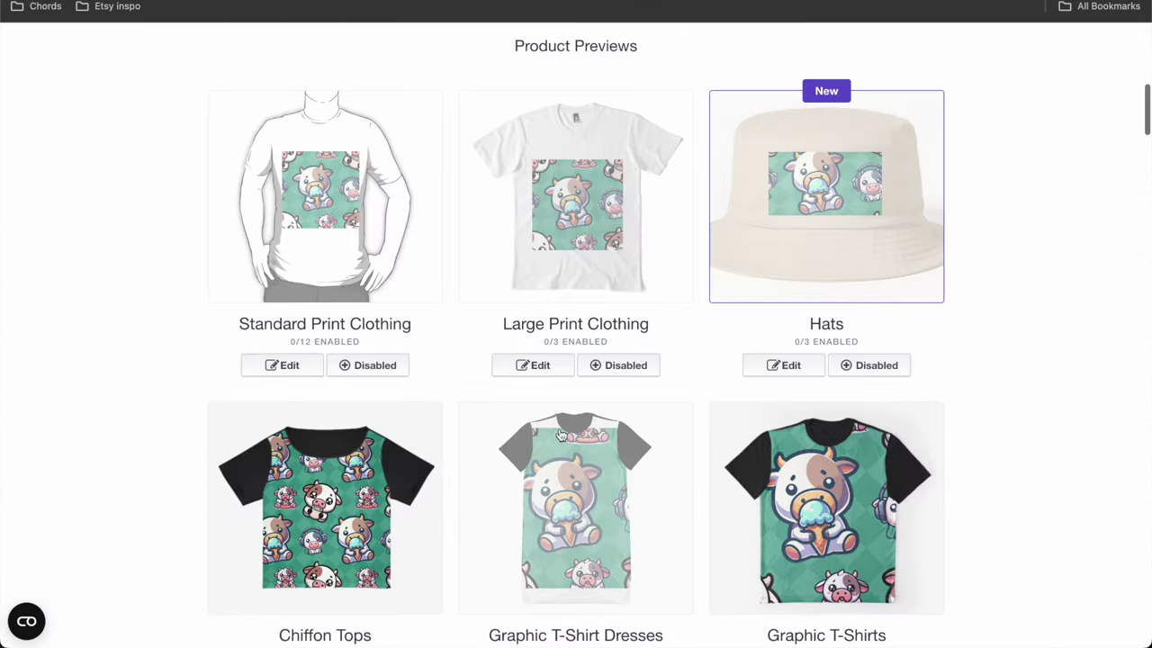
pyautogui.click(671, 508)
pyautogui.scroll(-8, 671, 508)
pyautogui.moveTo(926, 275); pyautogui.dragTo(828, 276)
pyautogui.click(830, 315)
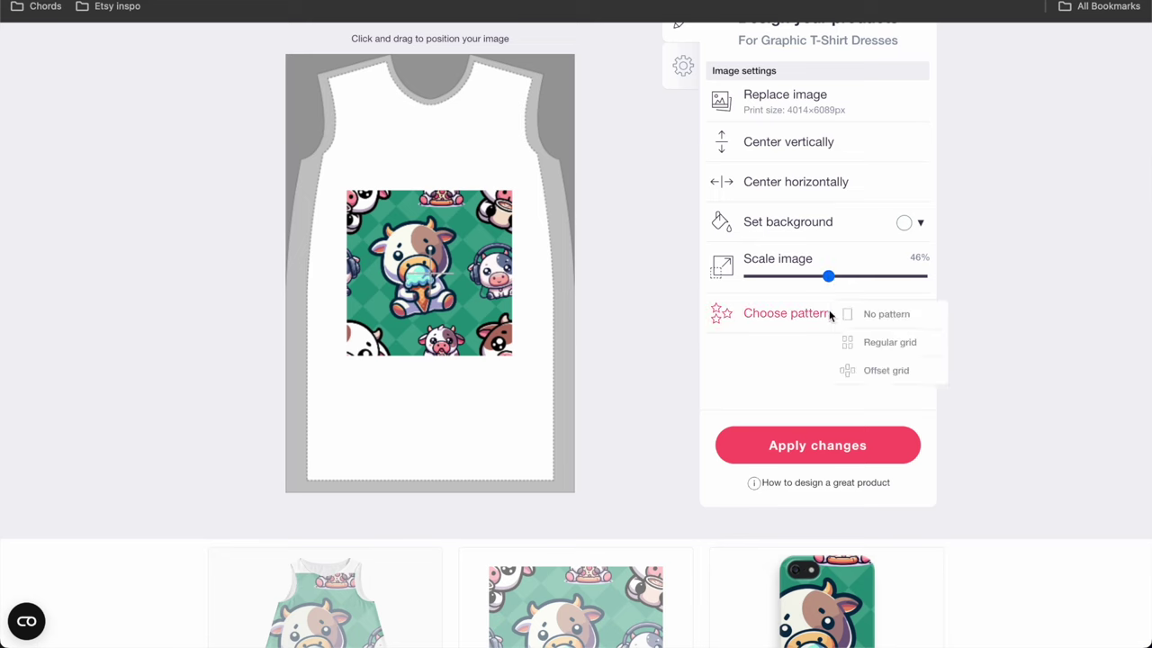
pyautogui.click(873, 343)
pyautogui.scroll(7, 586, 367)
pyautogui.click(625, 532)
# Step: Scale the Graphic T-Shirts image down to about half and repeat it as a regular grid pattern
pyautogui.scroll(-3, 810, 405)
pyautogui.click(789, 327)
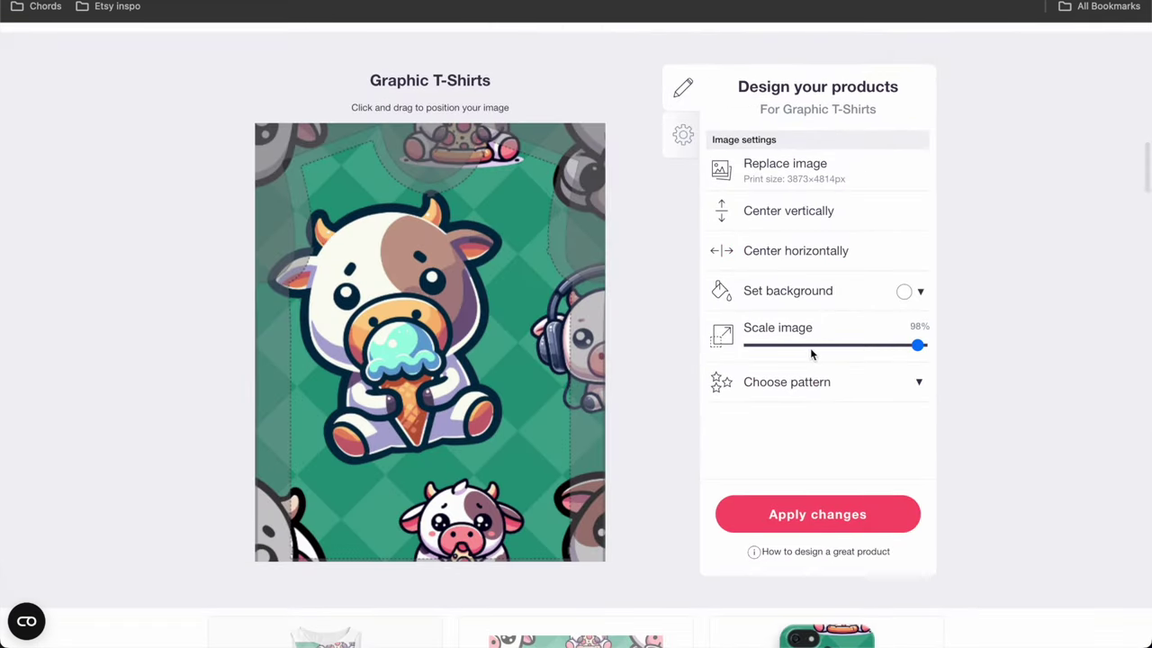
pyautogui.click(835, 345)
pyautogui.click(837, 382)
pyautogui.click(866, 408)
pyautogui.scroll(5, 865, 406)
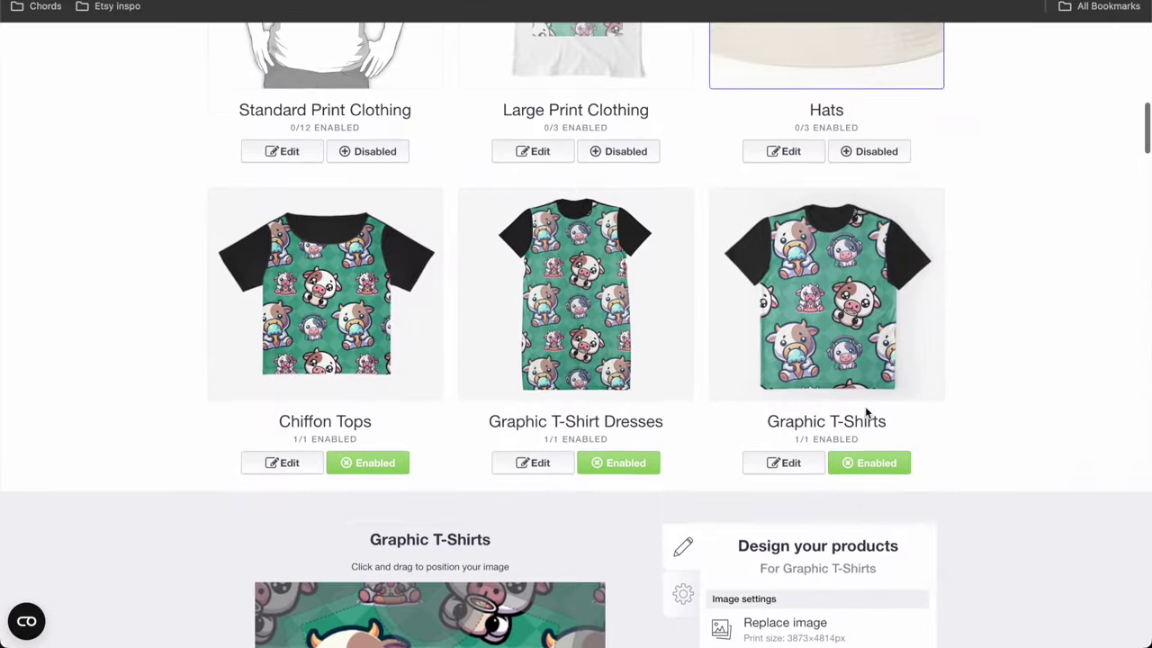
# Step: Scale the A-Line Dresses image to 51%, repeat it as a regular grid, and enable the product
pyautogui.scroll(-5, 443, 334)
pyautogui.click(285, 404)
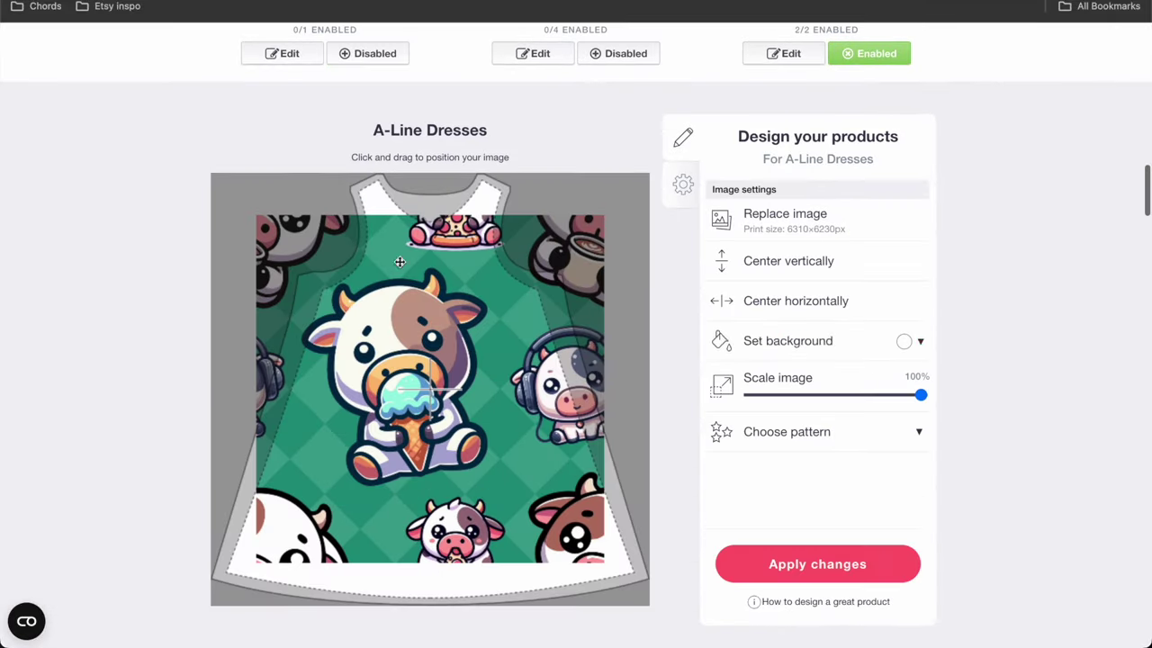
pyautogui.click(837, 394)
pyautogui.click(810, 432)
pyautogui.click(889, 461)
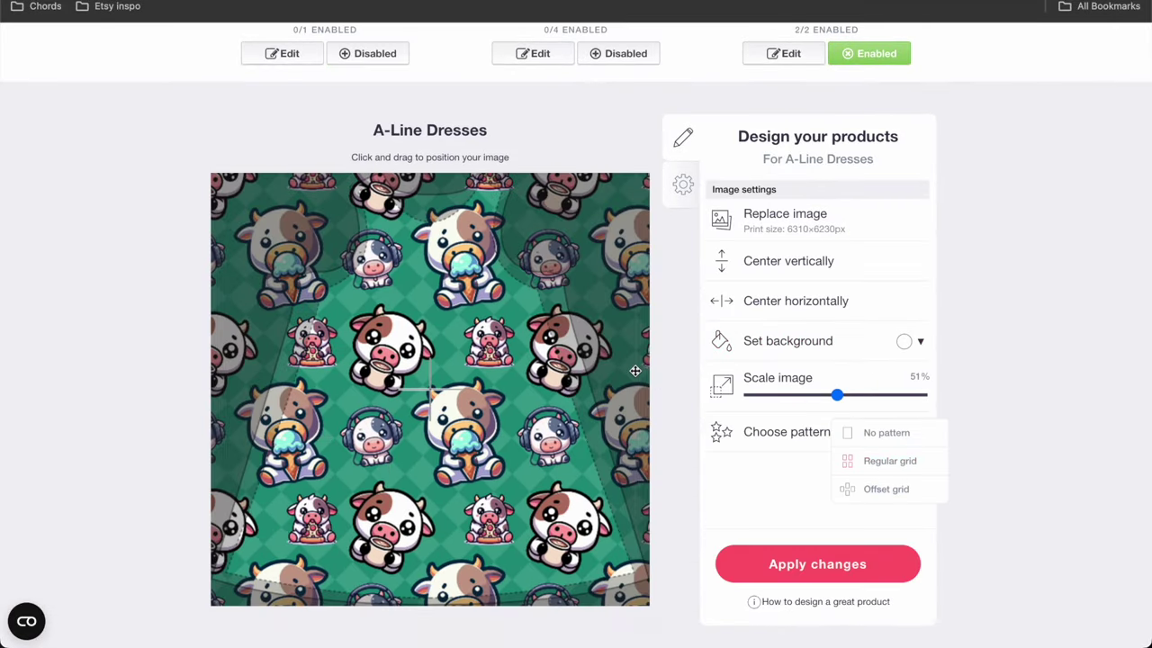
pyautogui.scroll(5, 635, 370)
pyautogui.click(404, 530)
# Step: Replace the Stickers & Magnets image with the four-cow file Coffee + Cats = Happiness (2).png
pyautogui.scroll(-1, 540, 360)
pyautogui.click(535, 345)
pyautogui.scroll(-1, 540, 360)
pyautogui.click(784, 412)
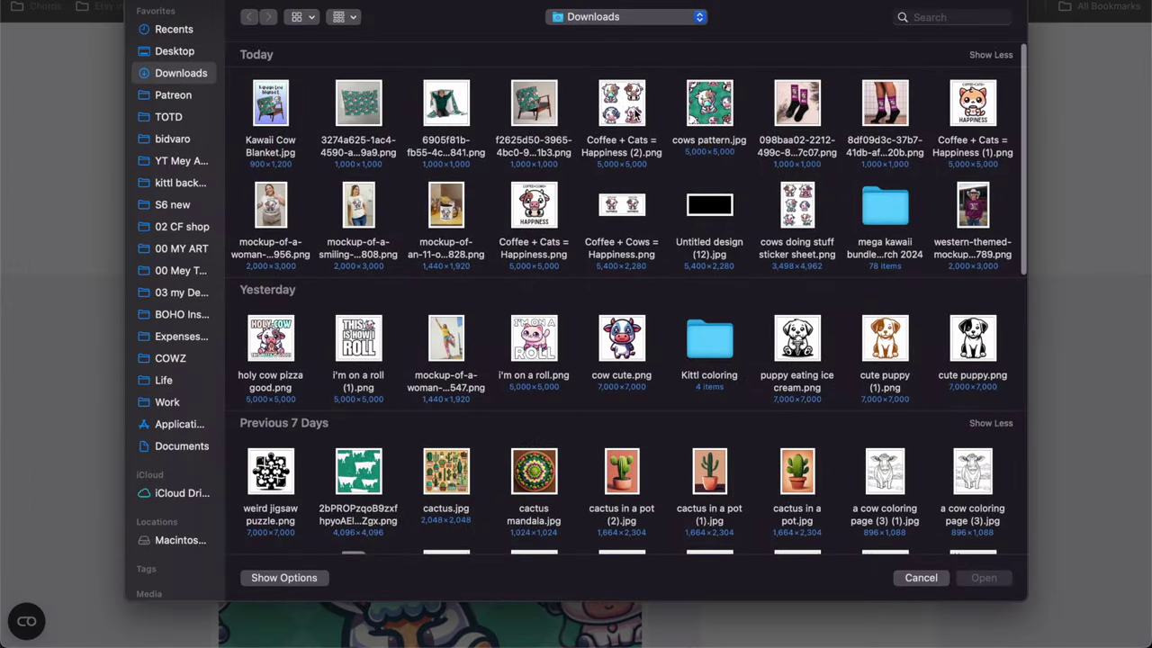
pyautogui.doubleClick(635, 112)
# Step: Scale the Phone Cases & Skins image to 22% and repeat it as a regular grid pattern
pyautogui.scroll(2, 704, 285)
pyautogui.click(826, 261)
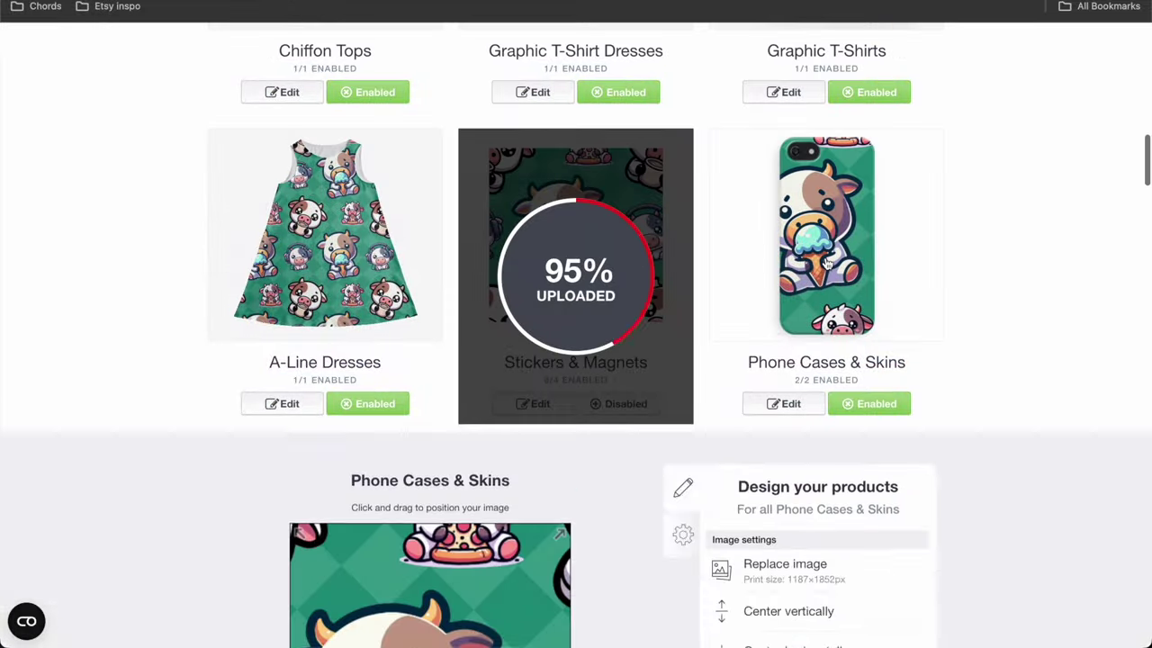
pyautogui.scroll(-5, 826, 261)
pyautogui.moveTo(818, 342); pyautogui.dragTo(788, 342)
pyautogui.click(792, 380)
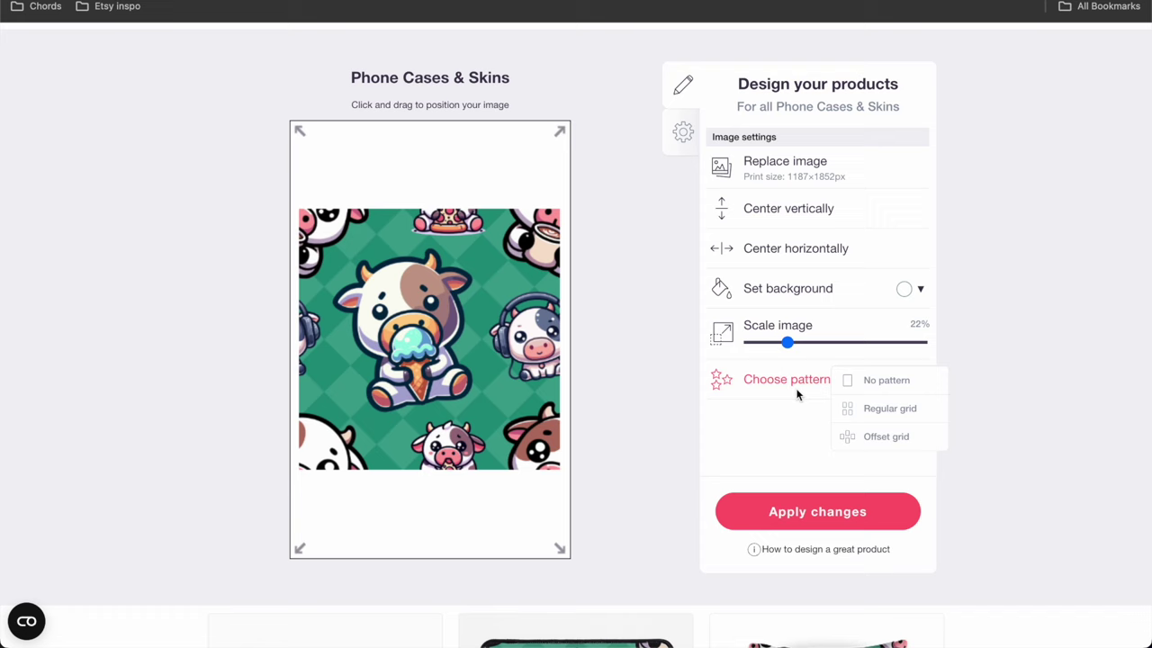
pyautogui.click(848, 410)
pyautogui.scroll(10, 771, 342)
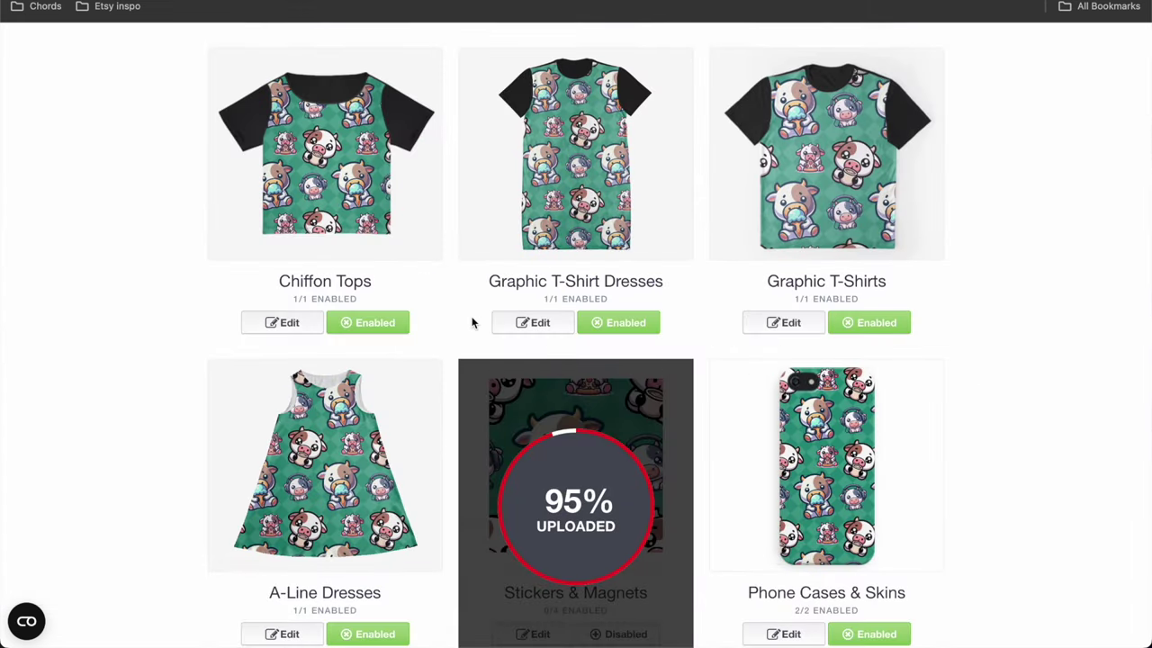
# Step: Shrink the Desk Mats image, repeat it as a regular grid across the mat, and enable the product
pyautogui.scroll(-4, 472, 322)
pyautogui.click(315, 326)
pyautogui.scroll(-4, 849, 405)
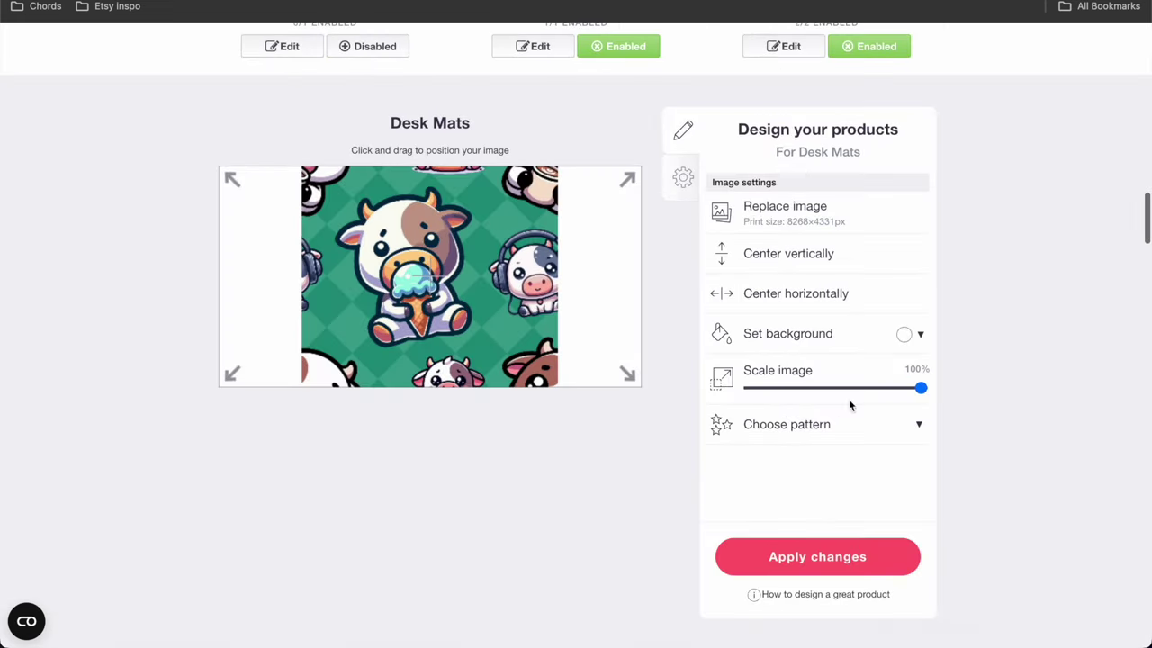
pyautogui.click(849, 388)
pyautogui.click(837, 425)
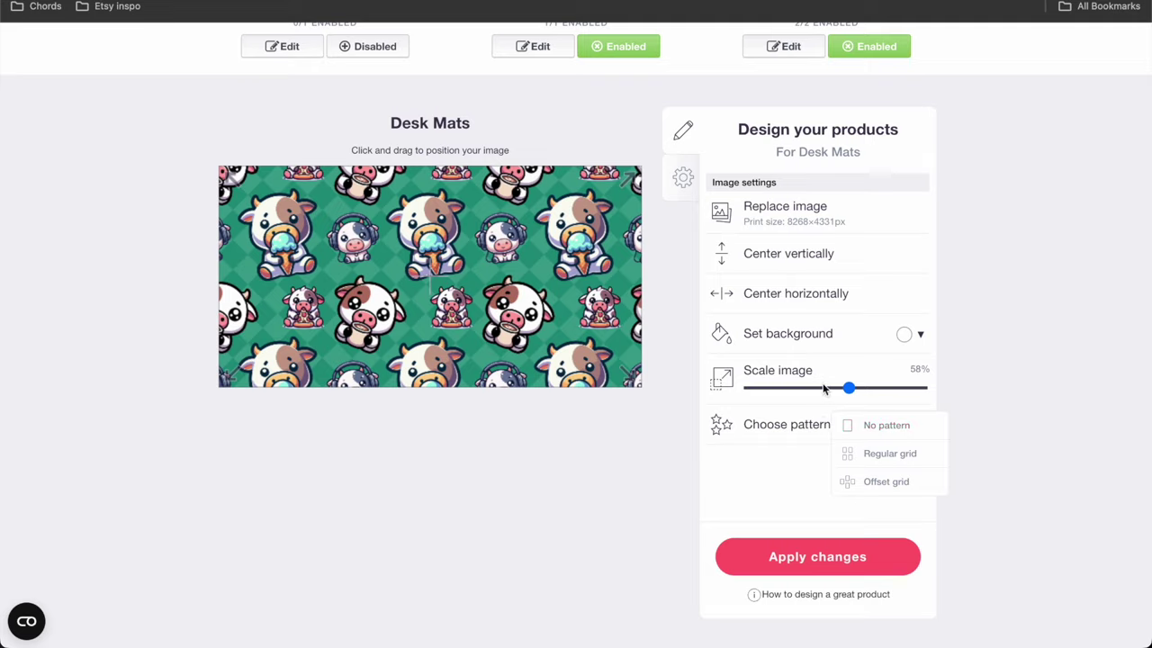
pyautogui.scroll(5, 824, 389)
pyautogui.click(369, 435)
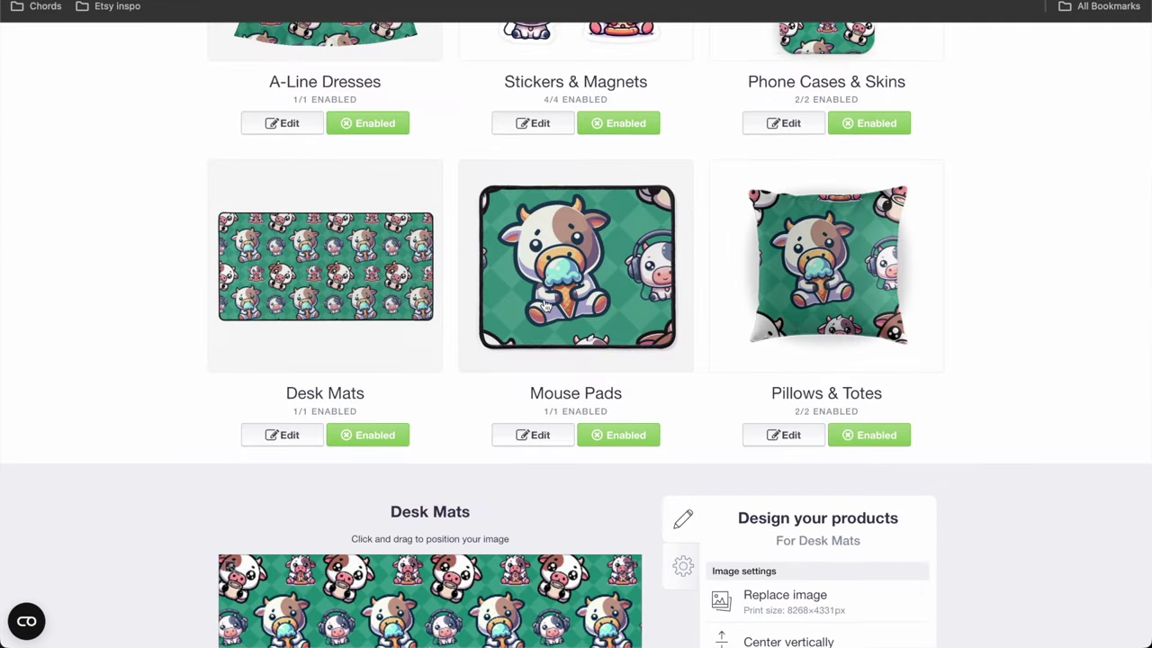
# Step: Scale the Mouse Pads image to 27% and repeat it as a regular grid pattern
pyautogui.scroll(3, 544, 306)
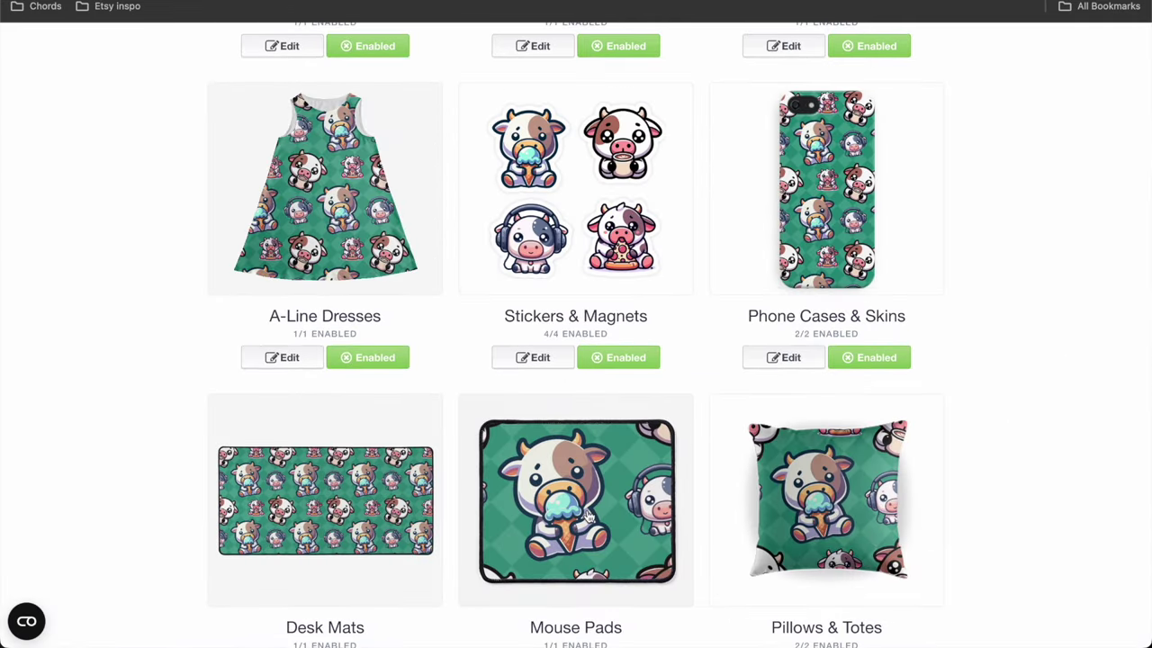
pyautogui.scroll(-5, 589, 515)
pyautogui.scroll(-3, 801, 524)
pyautogui.click(796, 443)
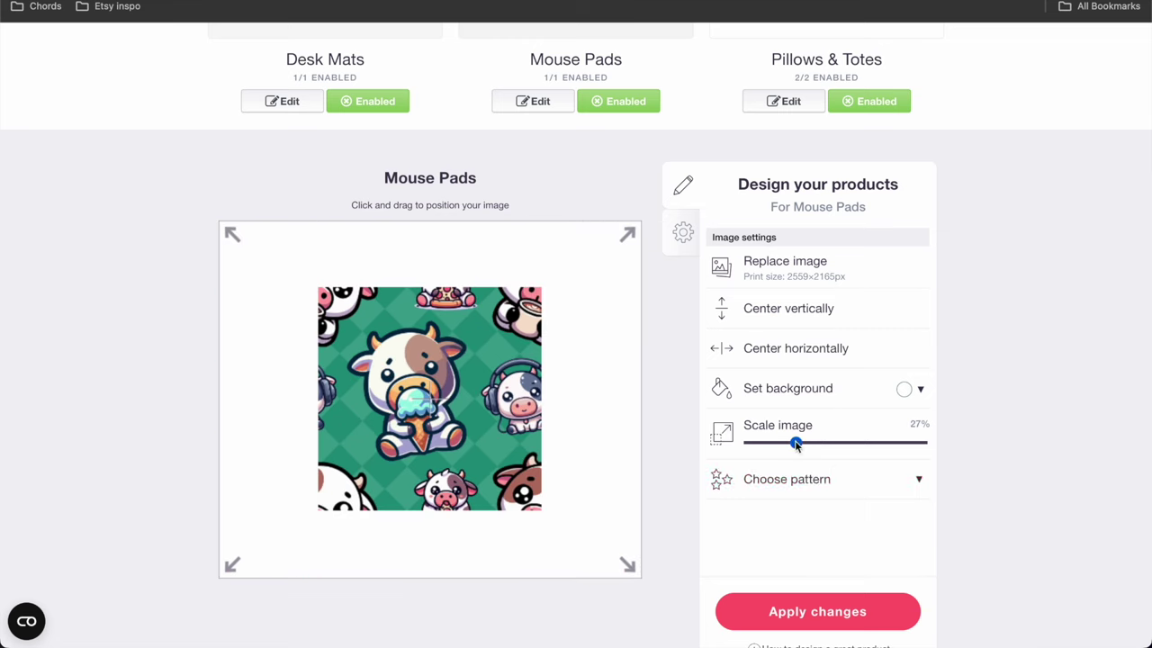
pyautogui.click(822, 484)
pyautogui.click(866, 509)
# Step: Shrink the Pillows & Totes image and repeat it as a regular grid pattern
pyautogui.scroll(5, 647, 417)
pyautogui.click(792, 453)
pyautogui.scroll(-5, 792, 452)
pyautogui.click(792, 453)
pyautogui.click(846, 476)
pyautogui.scroll(5, 846, 479)
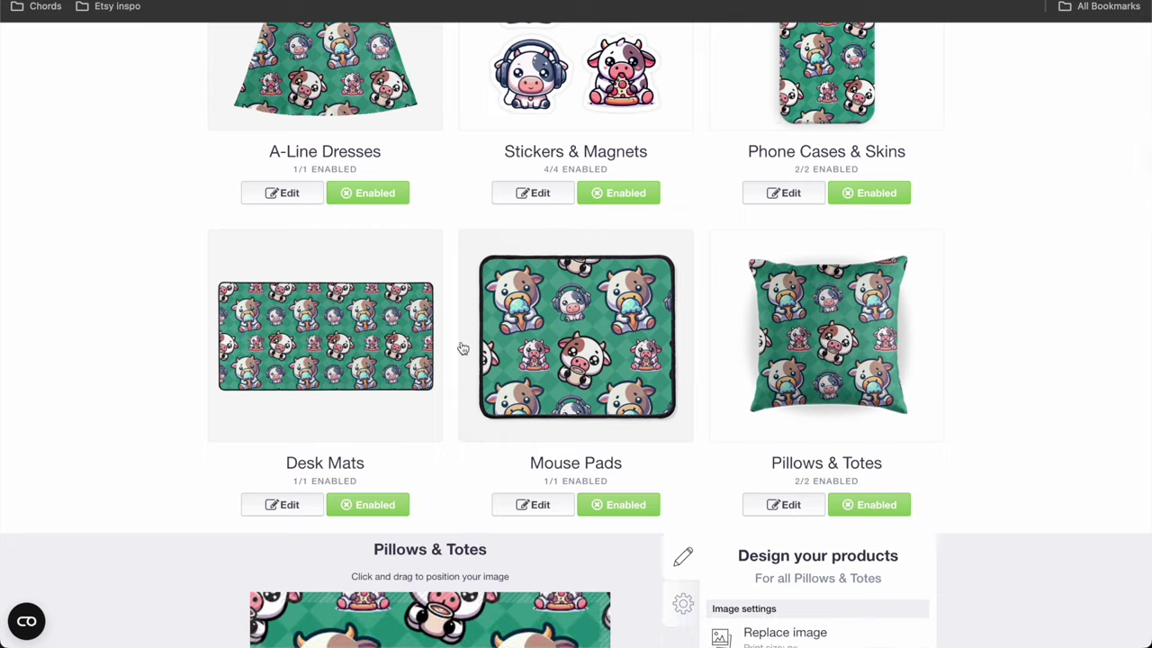
# Step: Repeat the Pouches, Laptop Skins & Sleeves image as a regular grid and shrink it below 42%
pyautogui.scroll(-5, 462, 349)
pyautogui.click(382, 400)
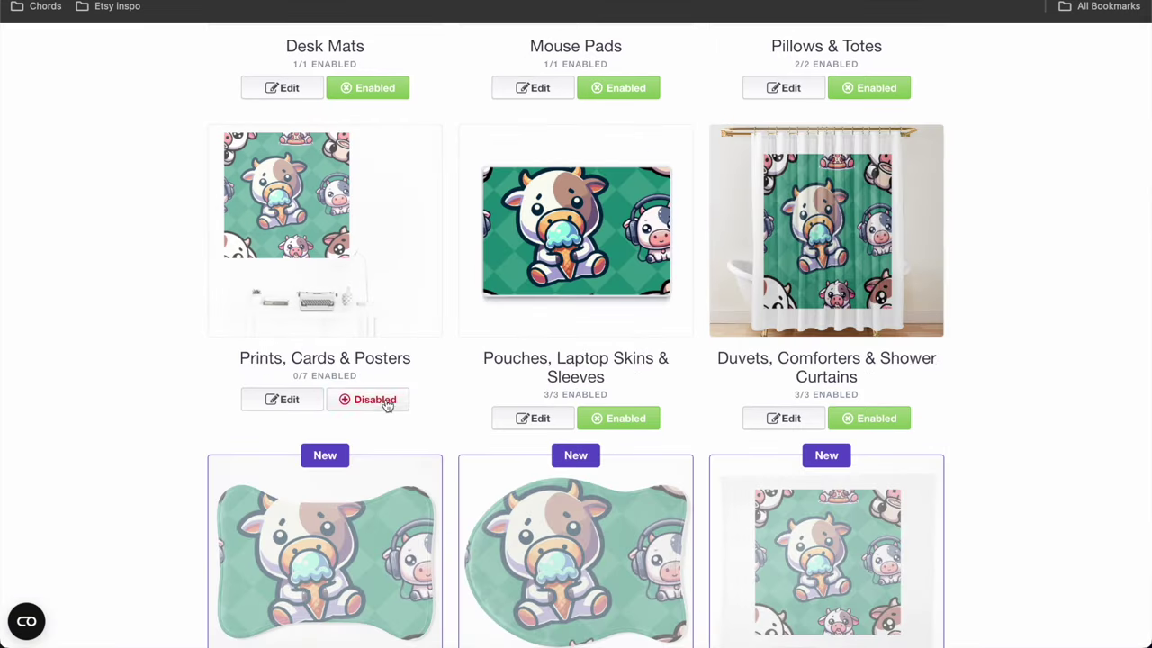
pyautogui.click(576, 236)
pyautogui.scroll(-4, 576, 236)
pyautogui.click(821, 414)
pyautogui.click(807, 447)
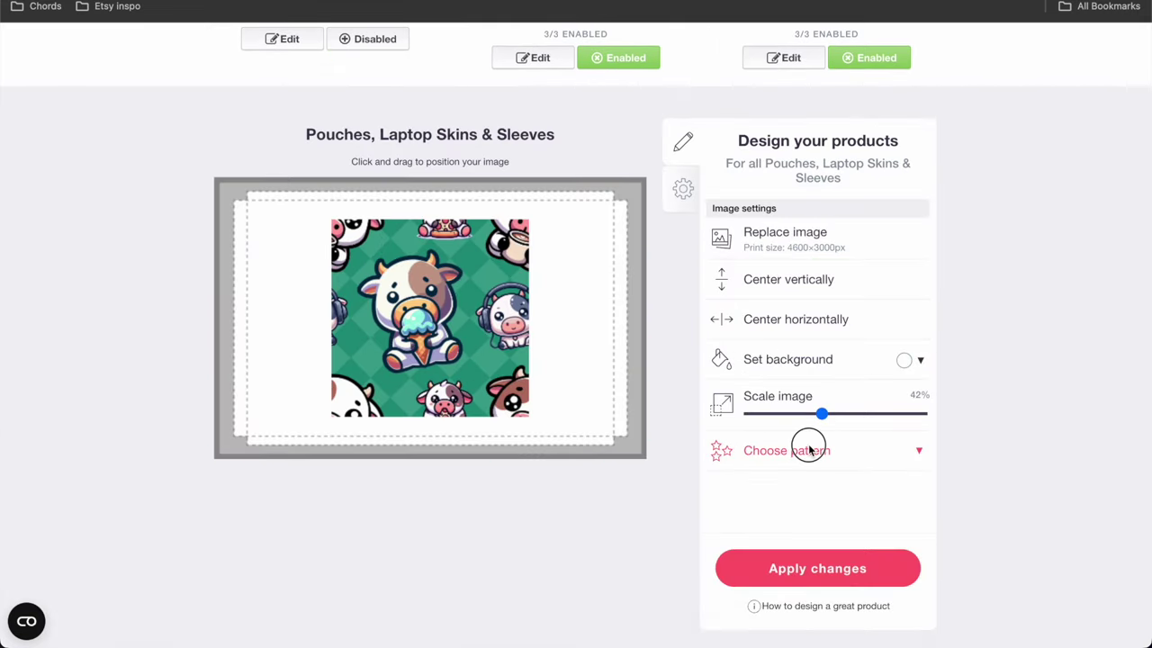
pyautogui.click(850, 482)
pyautogui.click(802, 416)
# Step: Scale the Duvets, Comforters & Shower Curtains image to 59% and repeat it as a regular grid
pyautogui.scroll(3, 802, 416)
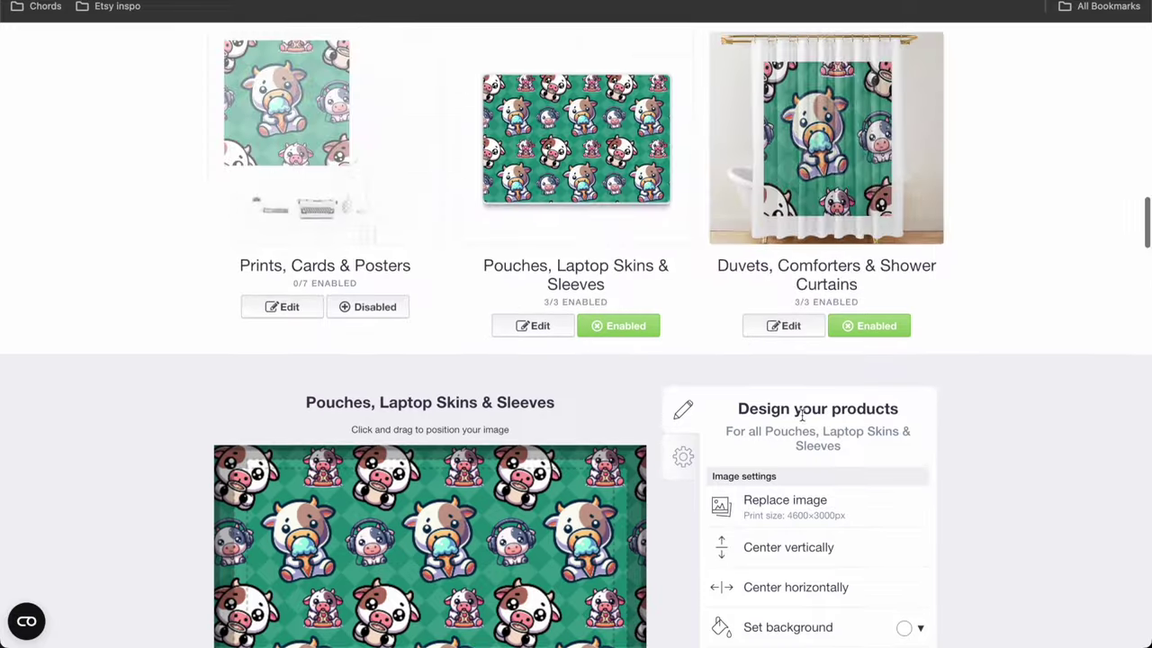
pyautogui.click(829, 264)
pyautogui.scroll(-4, 829, 264)
pyautogui.click(851, 304)
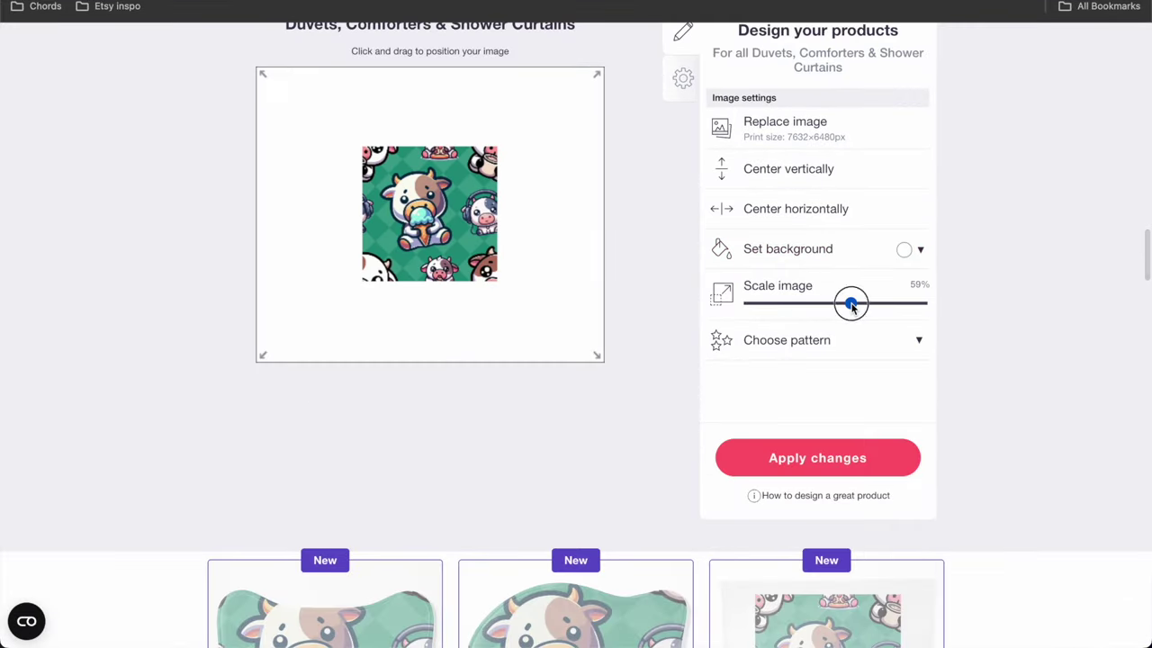
pyautogui.click(787, 340)
pyautogui.click(847, 372)
# Step: Repeat the Dog Mats image as a regular grid, scale it to 33%, and enable the product
pyautogui.scroll(5, 847, 372)
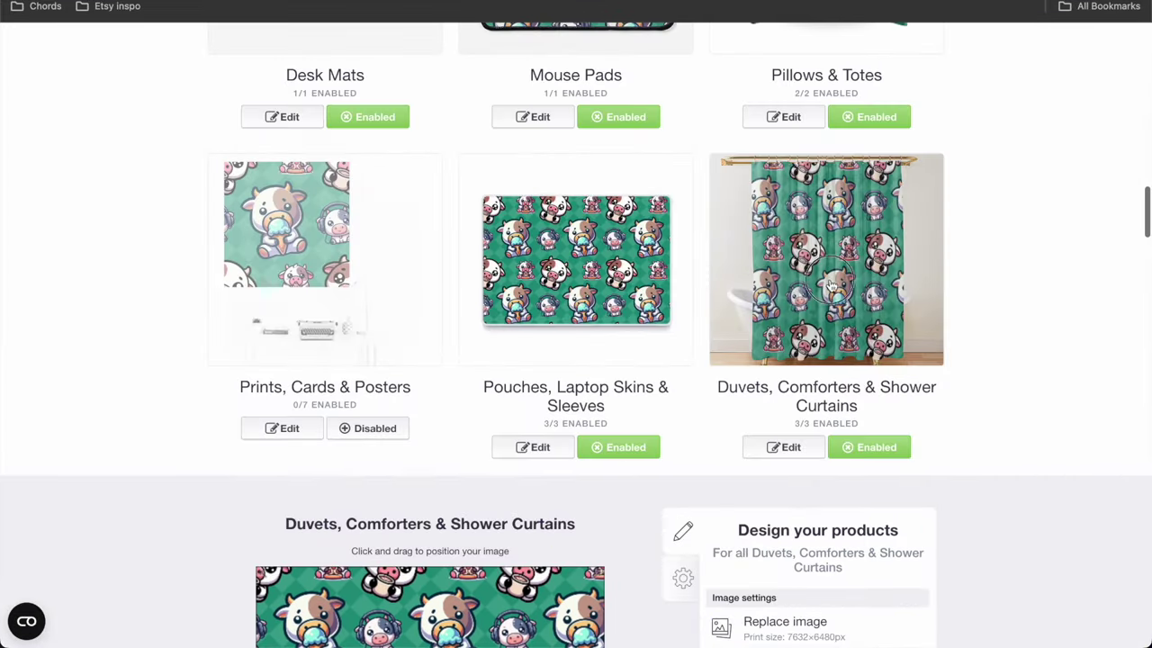
pyautogui.scroll(-4, 382, 304)
pyautogui.click(296, 296)
pyautogui.scroll(-3, 296, 296)
pyautogui.click(829, 334)
pyautogui.click(787, 369)
pyautogui.click(887, 397)
pyautogui.click(804, 333)
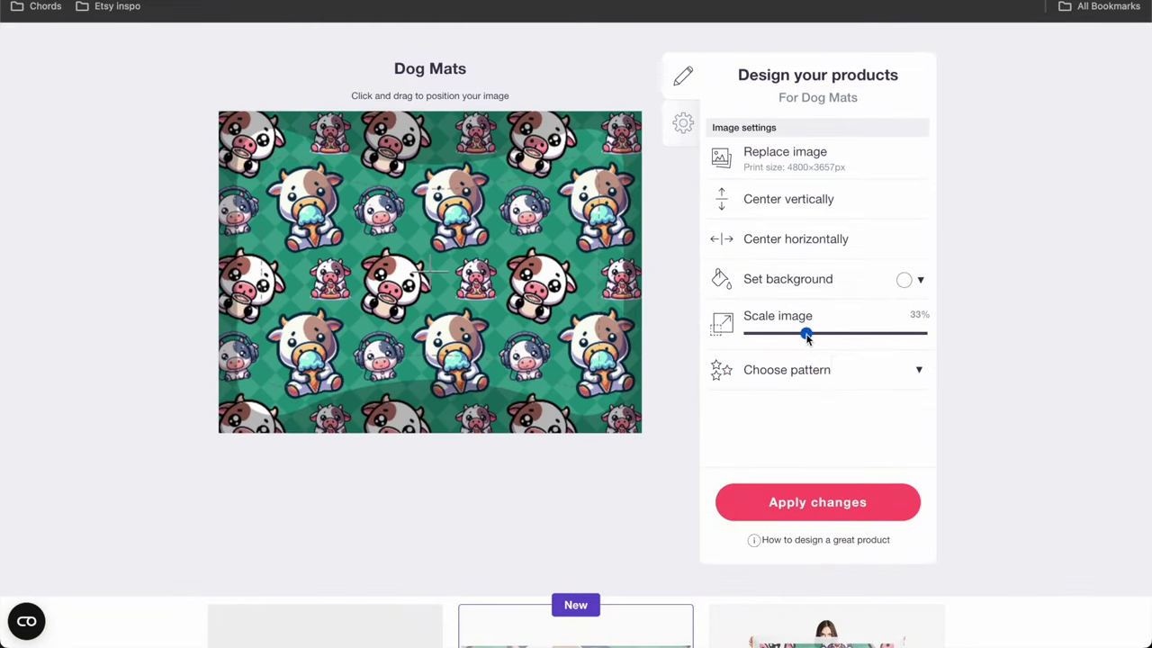
pyautogui.scroll(5, 807, 339)
pyautogui.click(362, 522)
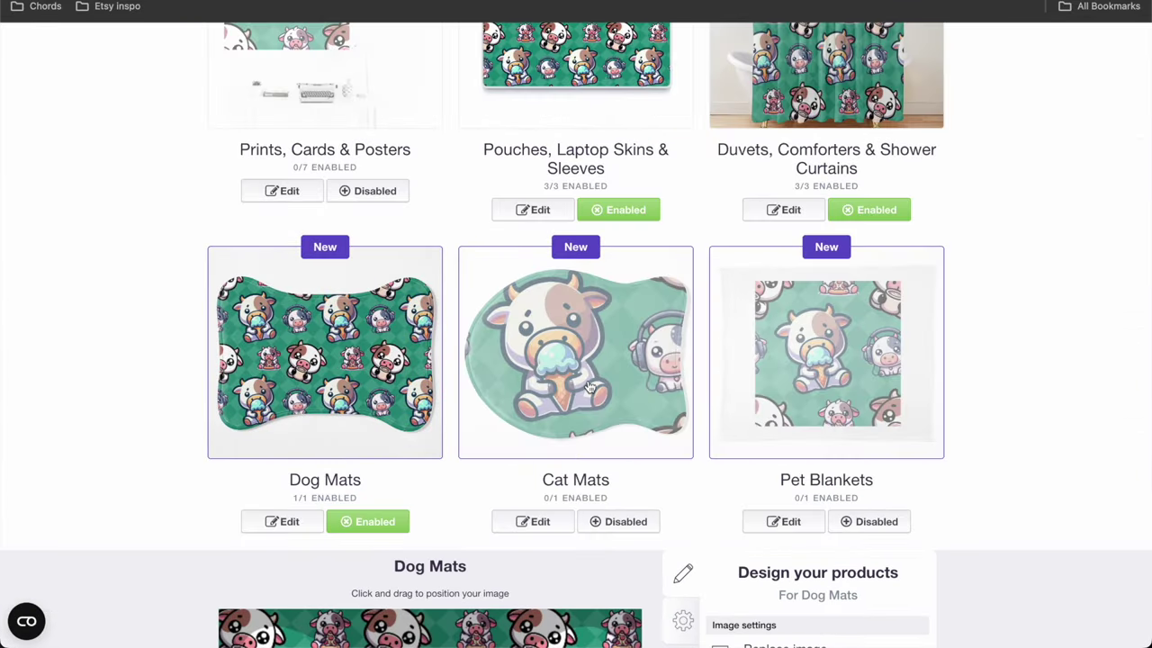
# Step: Scale the Cat Mats image to 39%, repeat it as a regular grid, and enable the product
pyautogui.click(666, 355)
pyautogui.scroll(-5, 700, 357)
pyautogui.moveTo(858, 343); pyautogui.dragTo(816, 343)
pyautogui.click(787, 379)
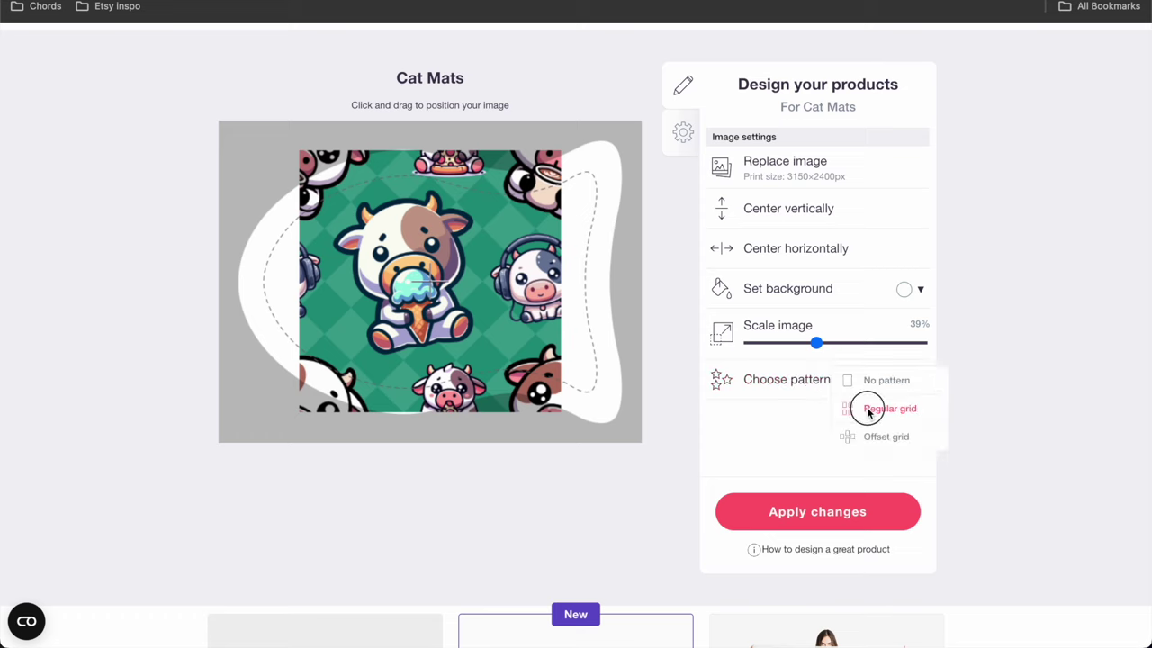
pyautogui.click(890, 408)
pyautogui.scroll(5, 634, 338)
pyautogui.click(621, 326)
# Step: Scale the Pet Blankets image to 42%, repeat it as a regular grid, and enable the product
pyautogui.click(849, 192)
pyautogui.scroll(-5, 849, 192)
pyautogui.moveTo(921, 312); pyautogui.dragTo(833, 314)
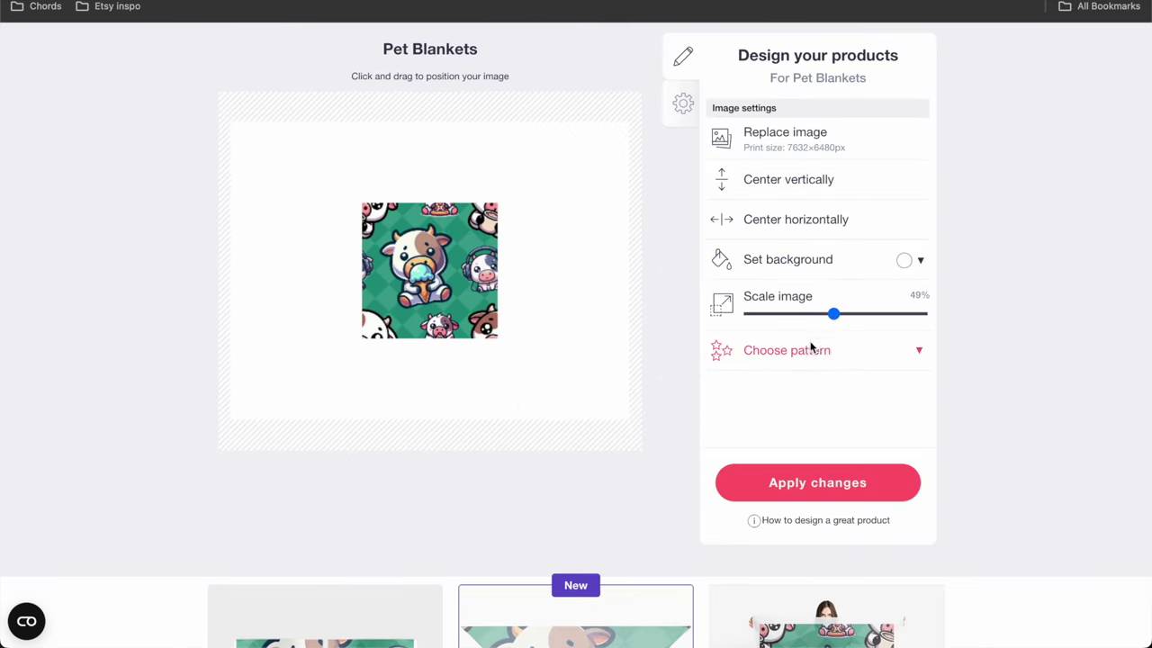
pyautogui.click(810, 346)
pyautogui.click(846, 379)
pyautogui.scroll(5, 830, 308)
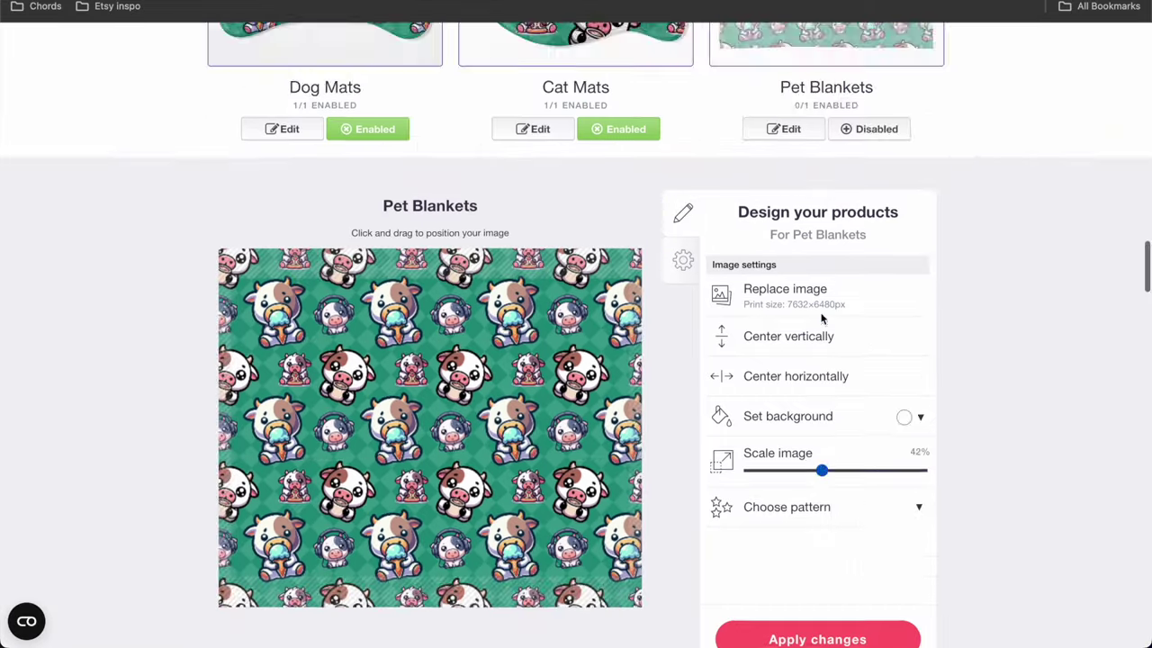
pyautogui.click(869, 473)
# Step: Reduce the Mugs image to 23% of the product and repeat it as a regular grid
pyautogui.scroll(-6, 430, 297)
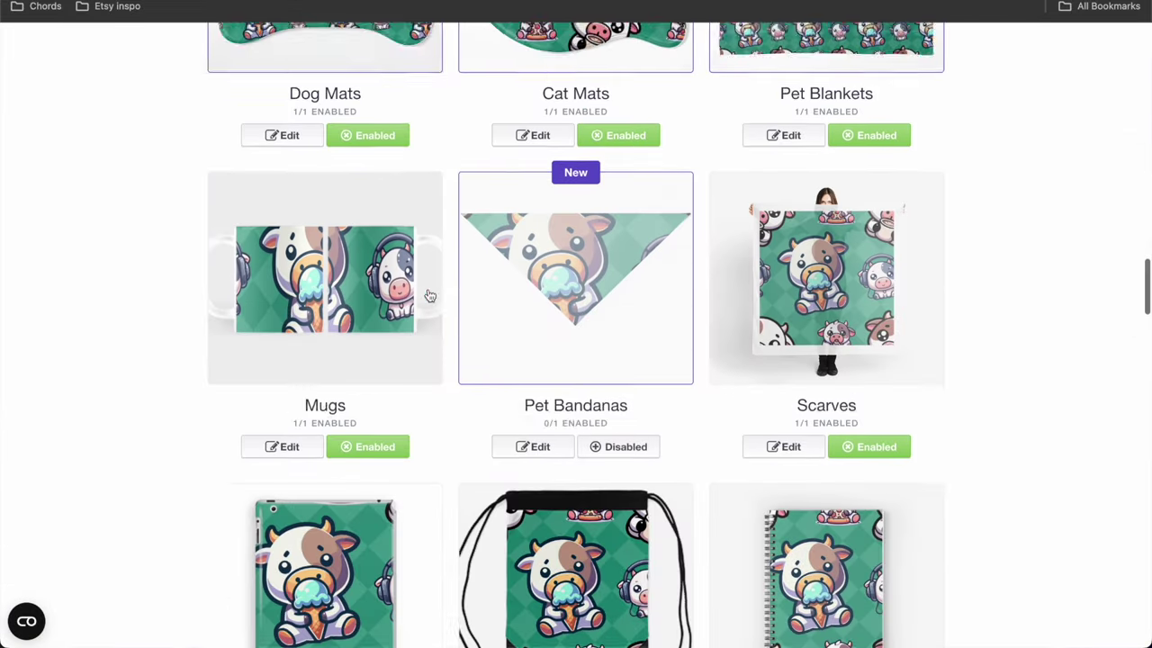
pyautogui.click(324, 180)
pyautogui.moveTo(804, 157); pyautogui.dragTo(758, 156)
pyautogui.click(751, 333)
# Step: Scale the Pet Bandanas image to 21%, repeat it as a regular grid, and enable the product
pyautogui.scroll(5, 481, 304)
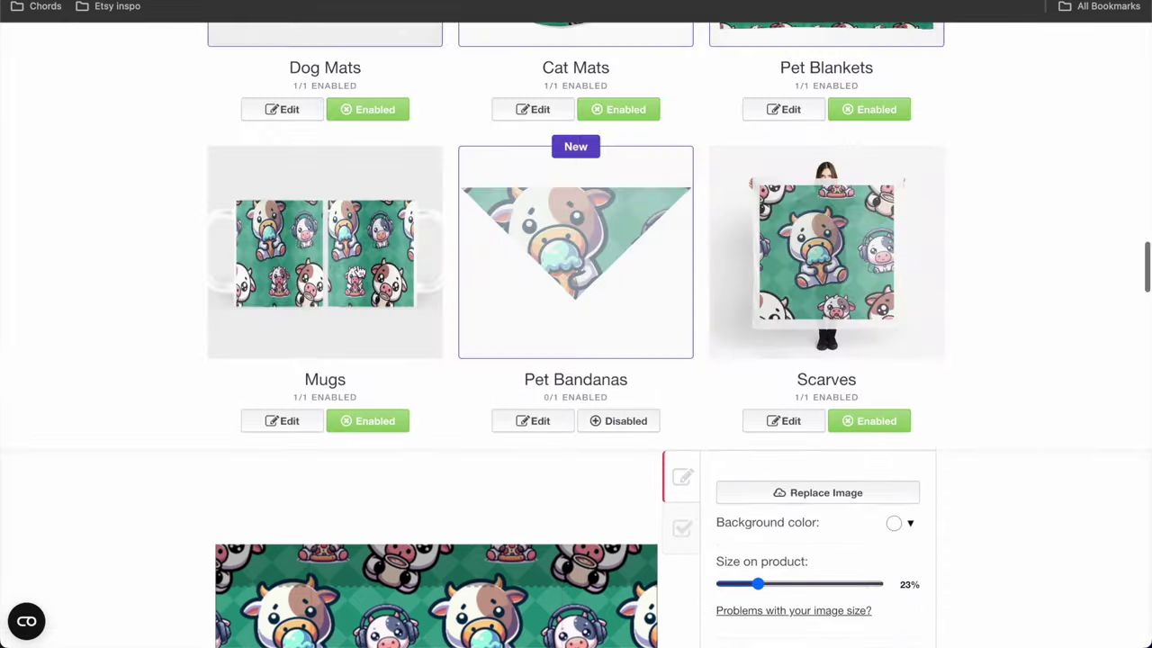
pyautogui.click(587, 274)
pyautogui.tripleClick(804, 393)
pyautogui.click(786, 344)
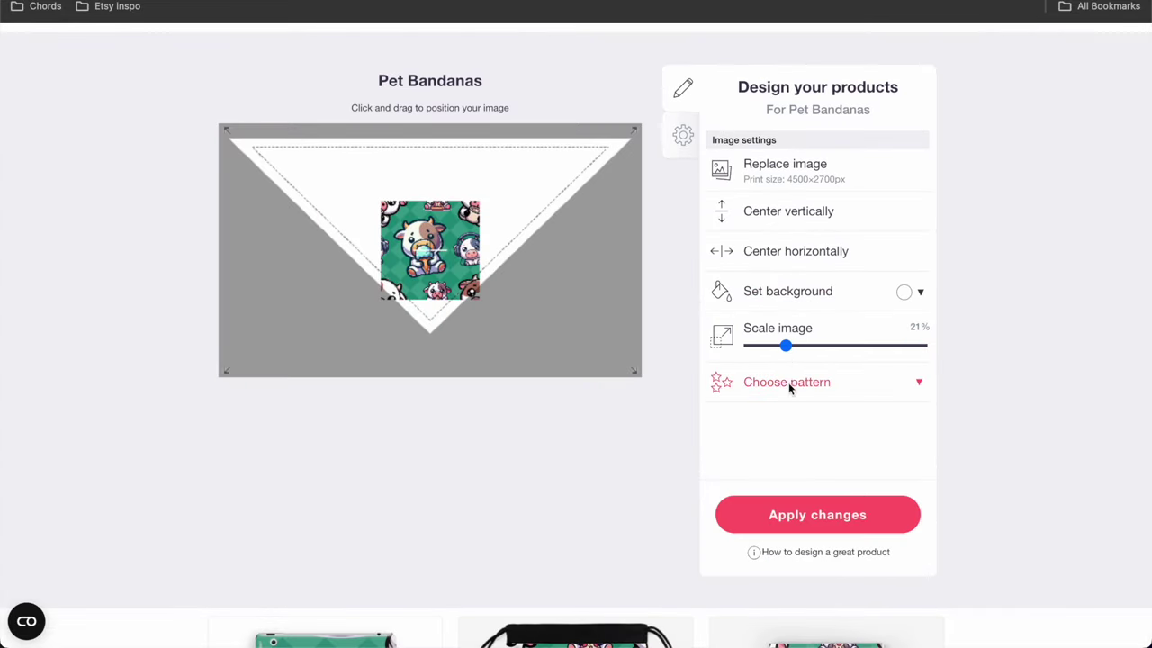
pyautogui.click(788, 383)
pyautogui.click(846, 414)
pyautogui.scroll(5, 620, 416)
pyautogui.click(621, 537)
# Step: Scale the Scarves image to 37% and repeat it as a regular grid pattern
pyautogui.click(859, 397)
pyautogui.click(813, 257)
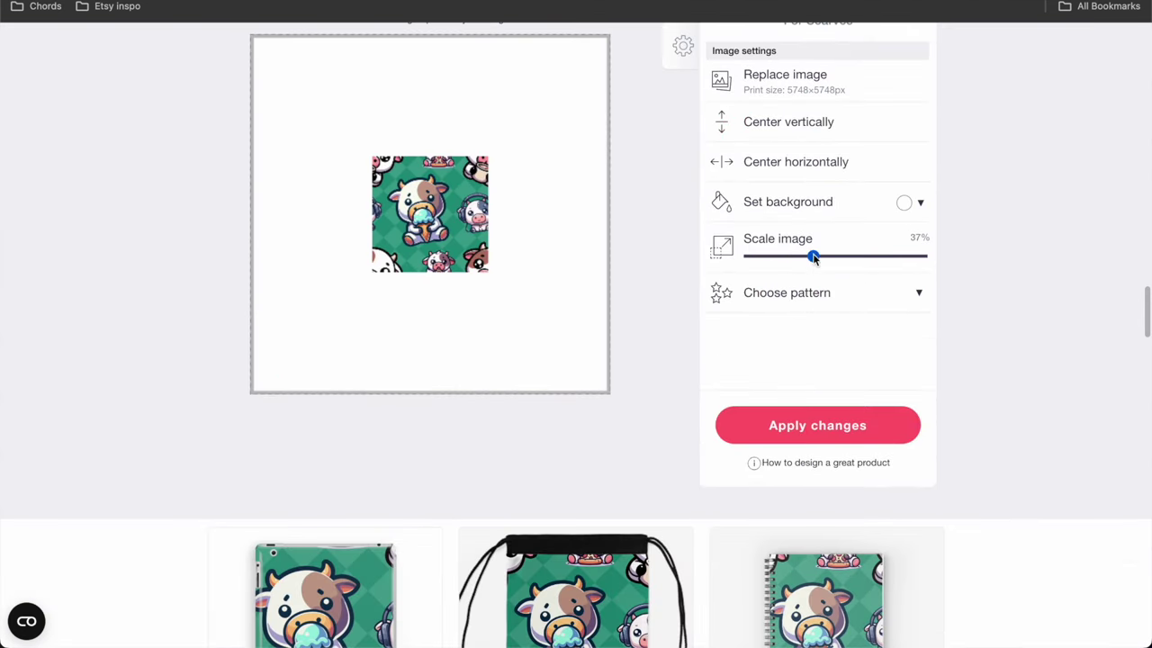
pyautogui.click(813, 292)
pyautogui.click(843, 324)
# Step: Scale the Tablet Cases & Skins image to 28% and repeat it as a regular grid pattern
pyautogui.scroll(5, 389, 286)
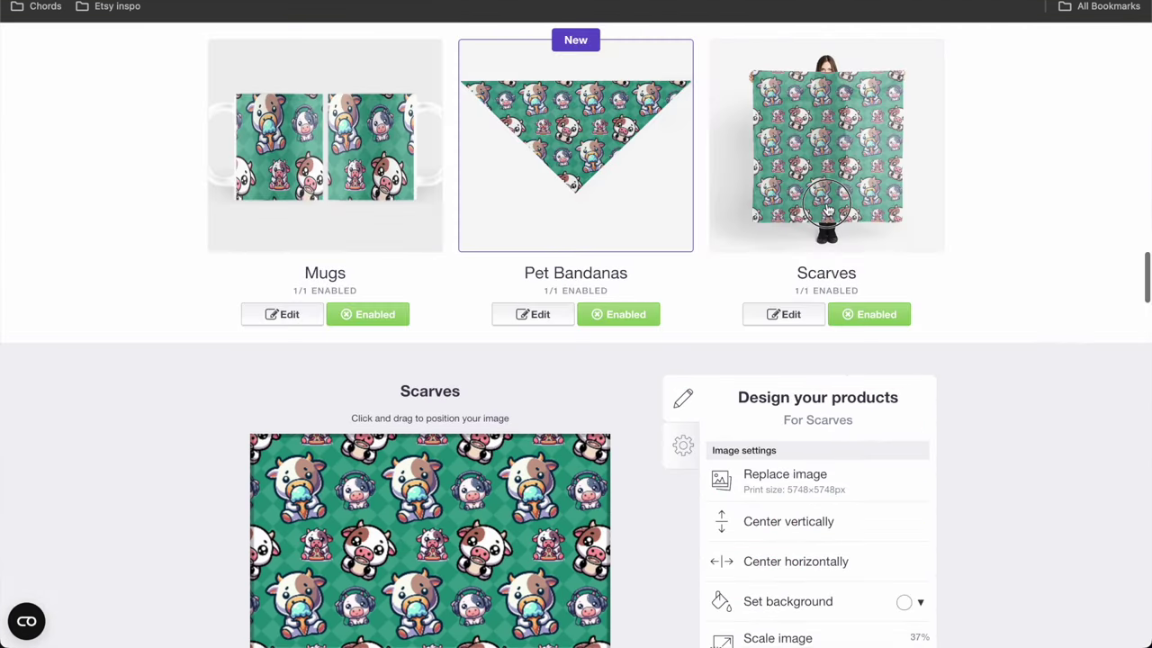
pyautogui.scroll(-1, 389, 287)
pyautogui.scroll(-2, 388, 286)
pyautogui.click(388, 285)
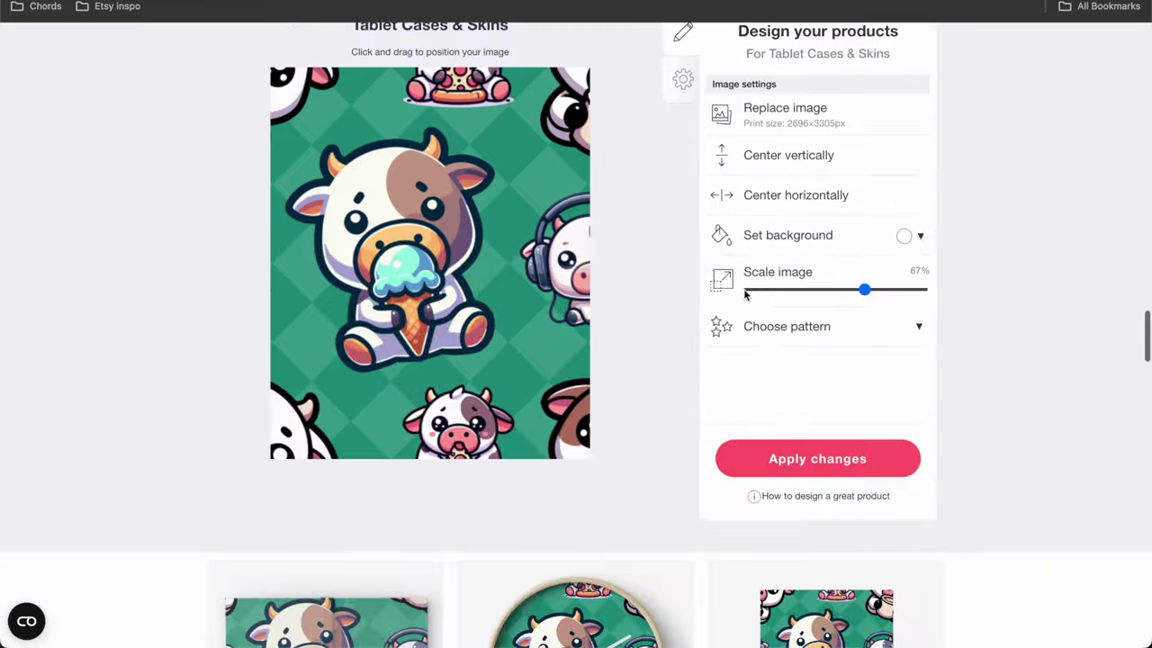
pyautogui.click(798, 291)
pyautogui.click(823, 331)
pyautogui.click(846, 354)
# Step: Shrink the Drawstring Bags image and repeat it as a regular grid pattern
pyautogui.scroll(5, 530, 340)
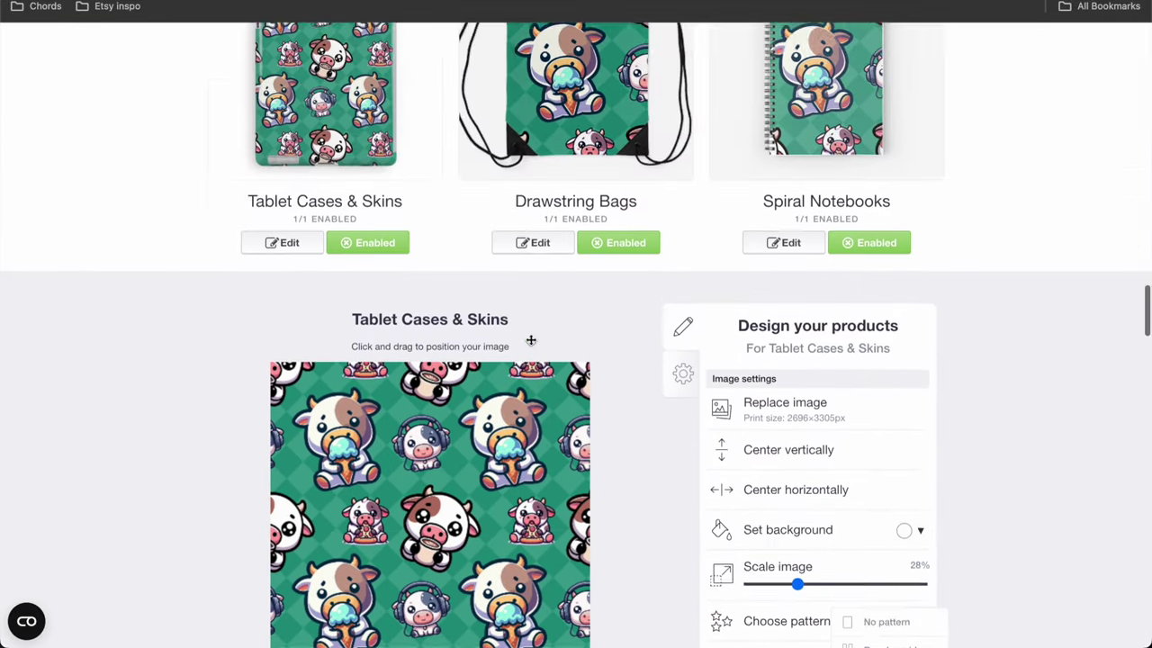
pyautogui.click(559, 211)
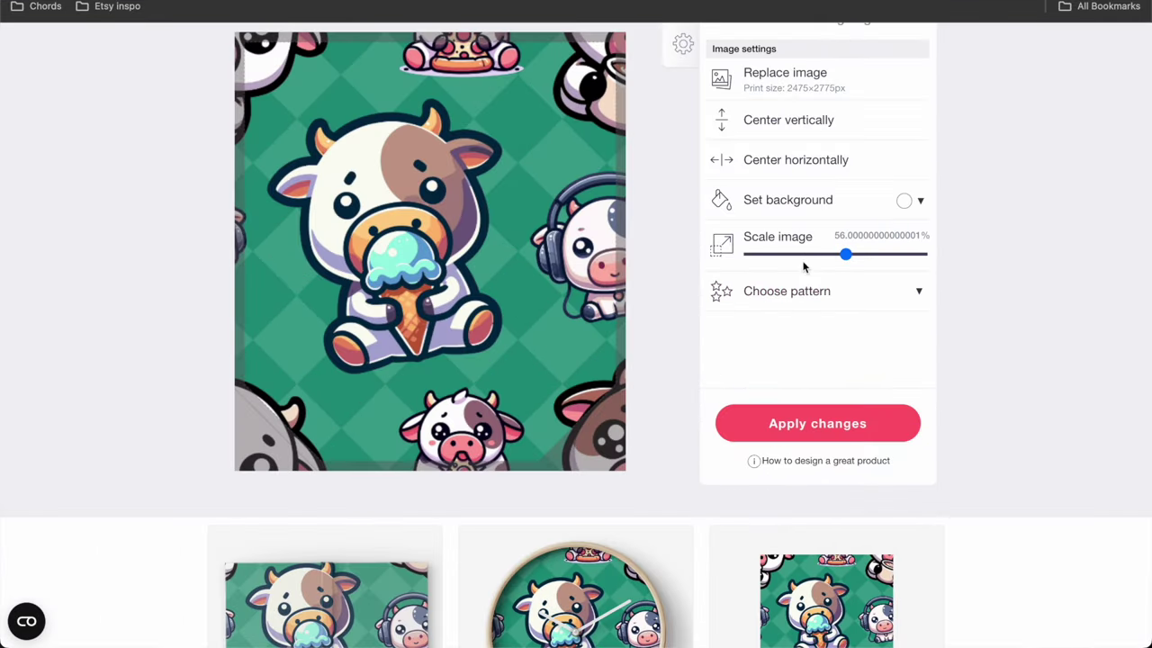
pyautogui.click(802, 256)
pyautogui.click(802, 290)
pyautogui.click(836, 320)
# Step: Shrink the Spiral Notebooks image and repeat it as a regular grid pattern
pyautogui.scroll(5, 836, 320)
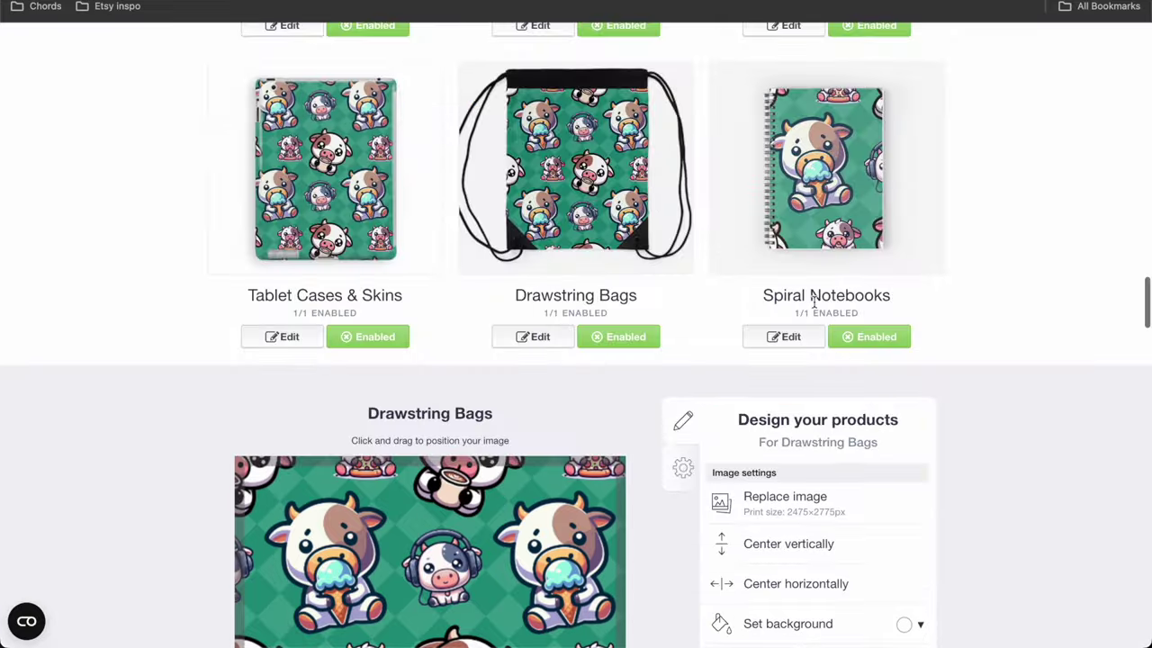
pyautogui.click(788, 193)
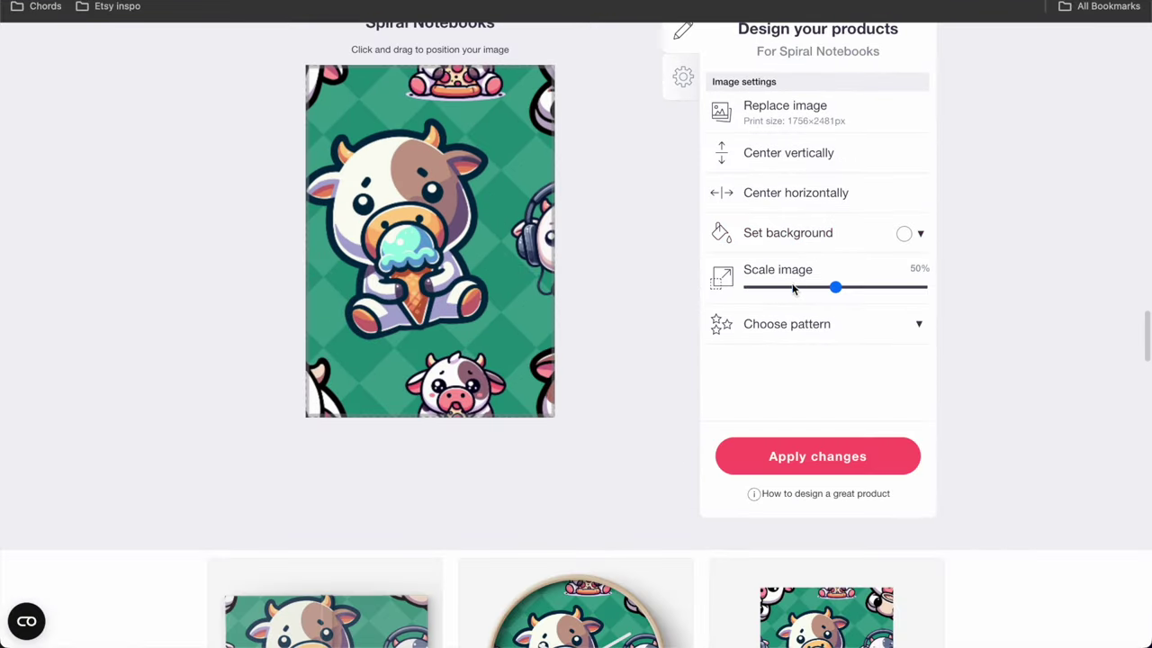
pyautogui.click(793, 288)
pyautogui.click(805, 326)
pyautogui.click(851, 354)
# Step: Repeat the Hardcover Journals image as a regular grid and shrink it below 38%
pyautogui.scroll(5, 852, 354)
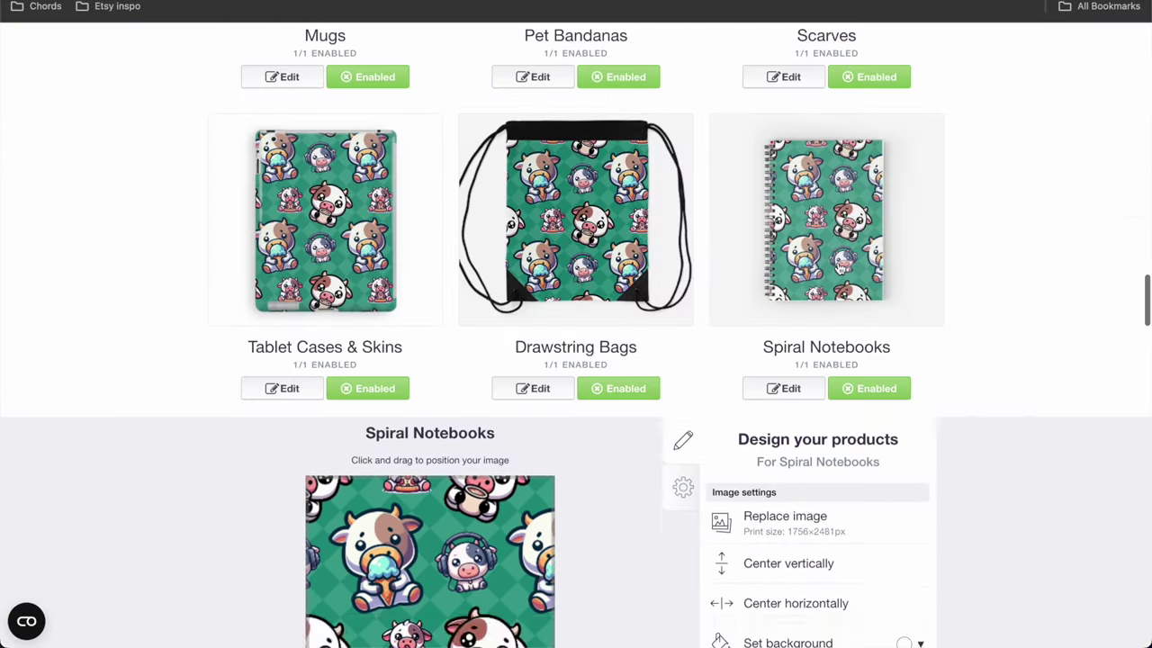
pyautogui.click(839, 266)
pyautogui.scroll(-3, 274, 263)
pyautogui.scroll(-3, 273, 262)
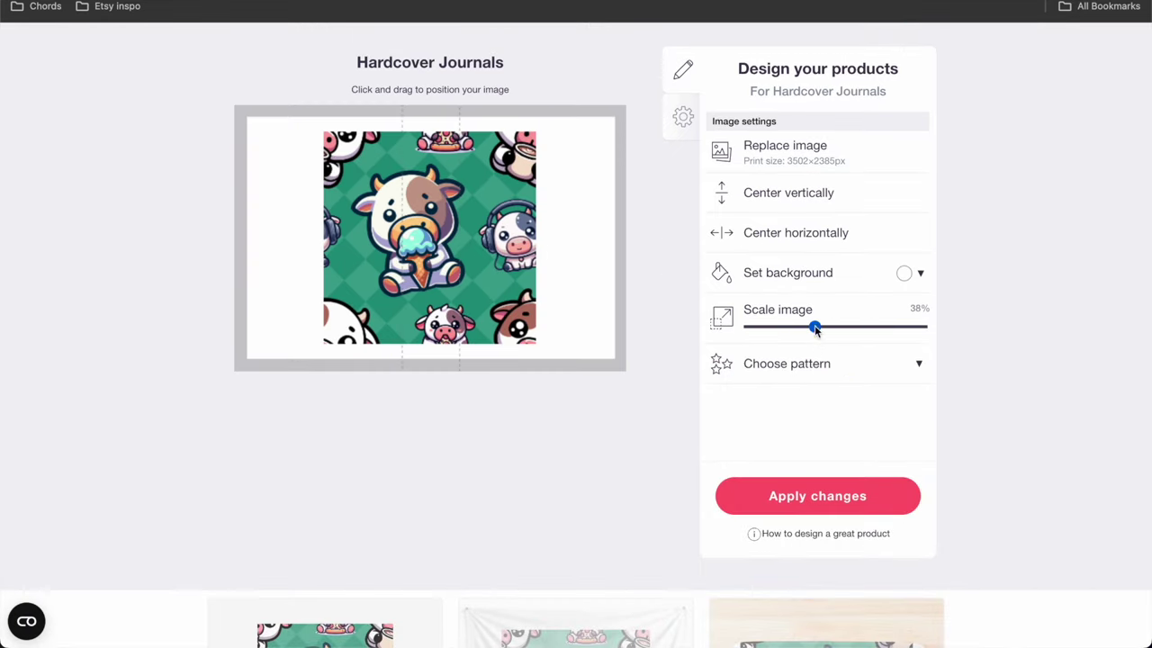
pyautogui.click(813, 362)
pyautogui.click(847, 396)
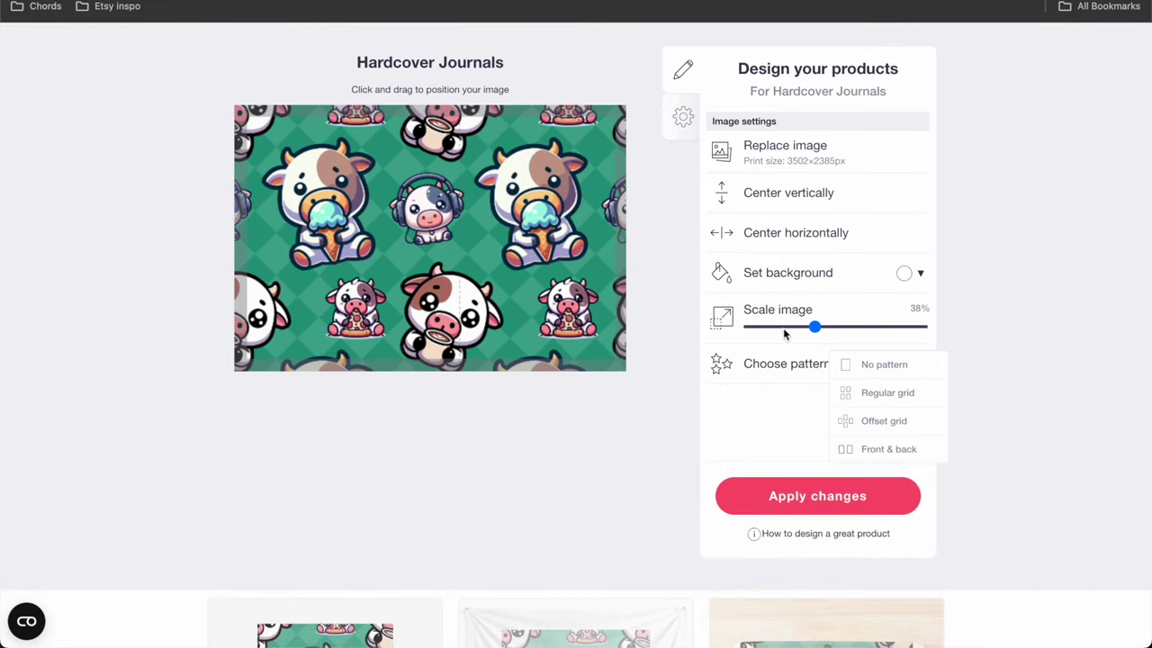
pyautogui.moveTo(784, 334); pyautogui.dragTo(795, 327)
# Step: Reduce the Clocks image to 37% of the product and repeat it as a regular grid
pyautogui.scroll(3, 637, 228)
pyautogui.scroll(2, 449, 165)
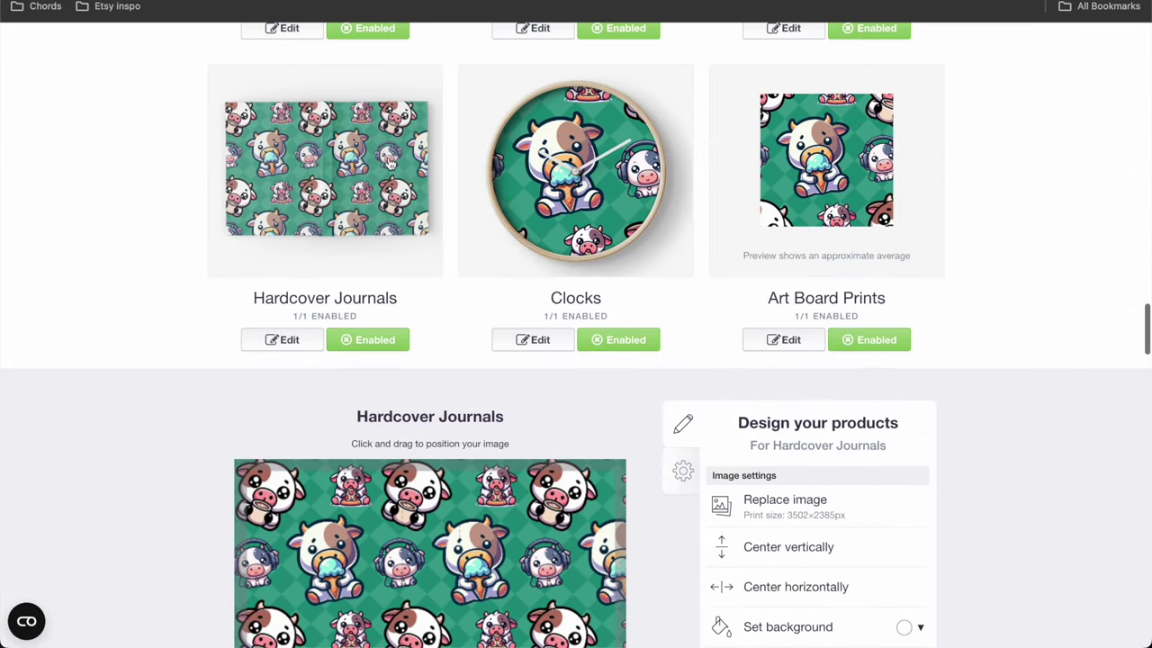
pyautogui.click(538, 337)
pyautogui.scroll(-5, 646, 182)
pyautogui.moveTo(801, 115); pyautogui.dragTo(779, 108)
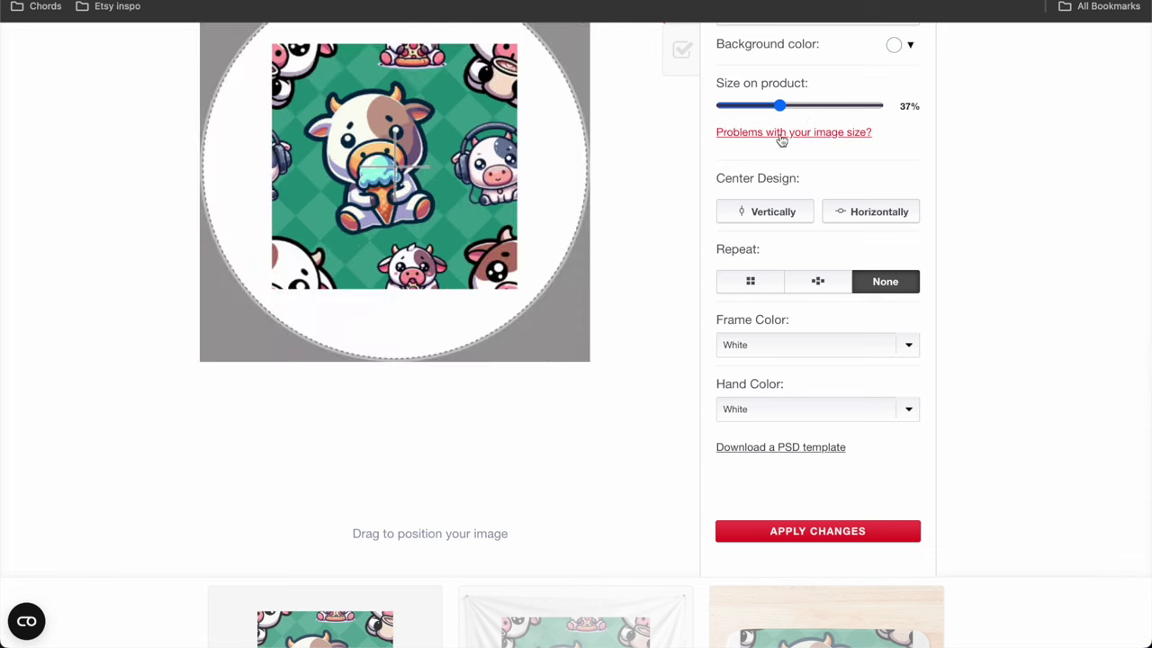
pyautogui.click(751, 281)
# Step: Shrink the Art Board Prints image and repeat it as a regular grid pattern
pyautogui.scroll(1, 645, 290)
pyautogui.scroll(5, 646, 290)
pyautogui.click(780, 550)
pyautogui.scroll(-5, 824, 399)
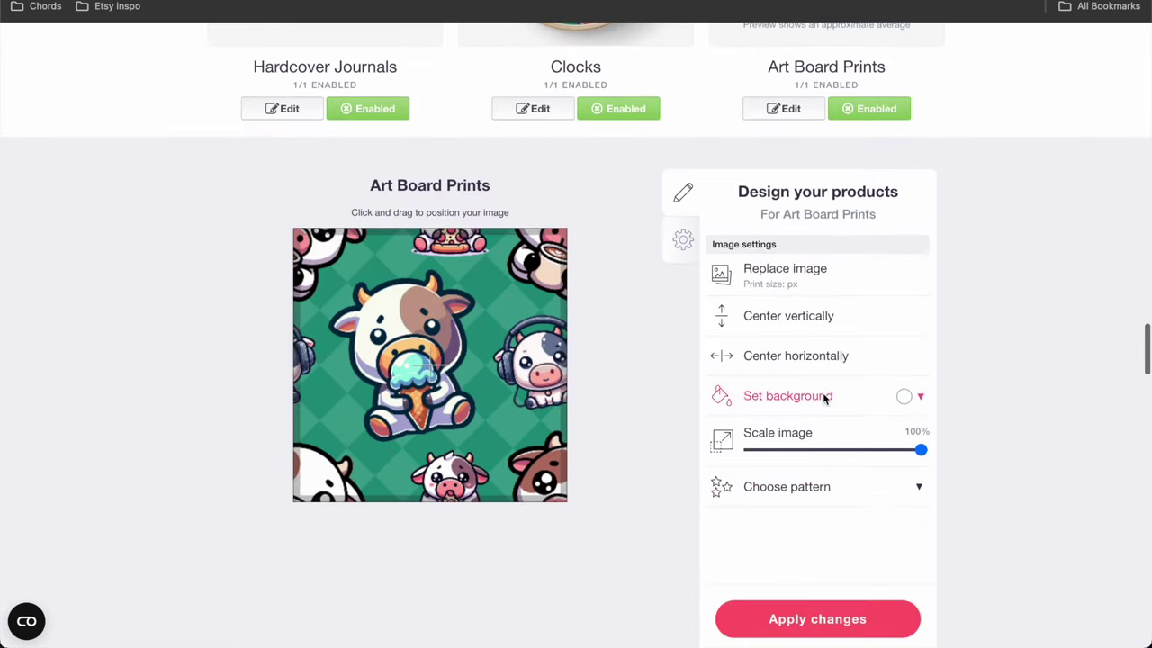
pyautogui.click(858, 450)
pyautogui.click(848, 484)
pyautogui.click(882, 512)
# Step: Scale the Acrylic Blocks & Coasters image to 71% and repeat it as a regular grid pattern
pyautogui.scroll(3, 874, 519)
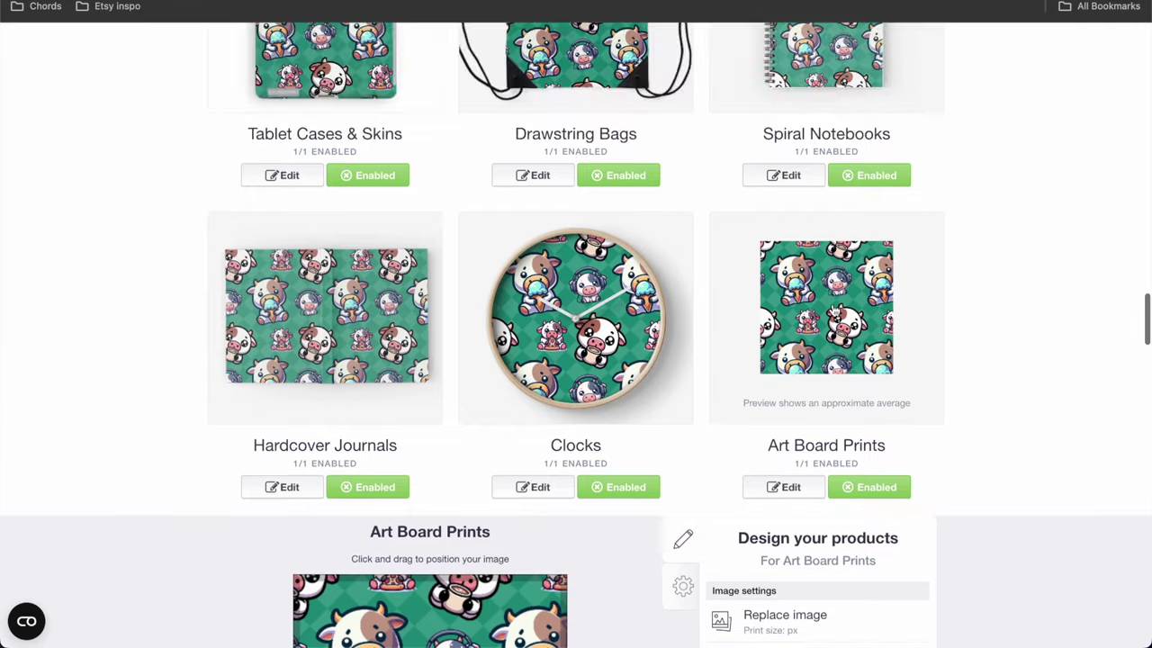
pyautogui.scroll(-4, 393, 376)
pyautogui.click(311, 276)
pyautogui.scroll(-4, 311, 276)
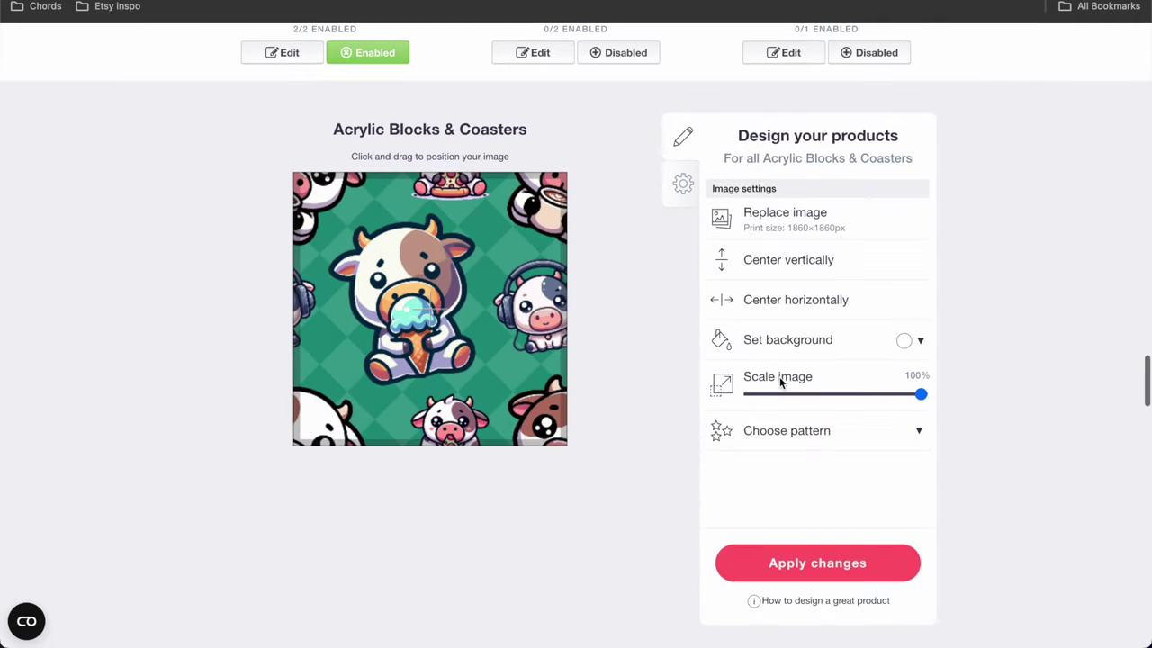
pyautogui.click(873, 396)
pyautogui.click(822, 432)
pyautogui.click(865, 461)
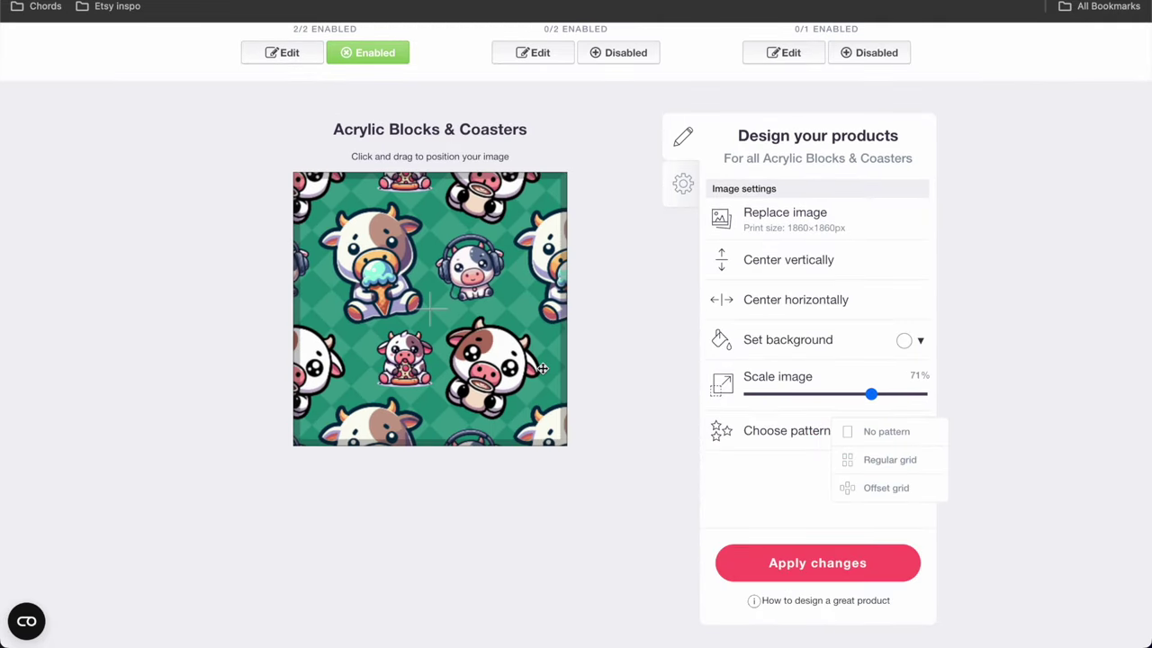
# Step: Scale the Throw Blankets & Tapestries image to 55%, repeat it as a regular grid, and enable the products
pyautogui.scroll(4, 343, 277)
pyautogui.click(532, 394)
pyautogui.scroll(-4, 519, 276)
pyautogui.click(844, 396)
pyautogui.click(823, 432)
pyautogui.click(853, 462)
pyautogui.scroll(3, 599, 324)
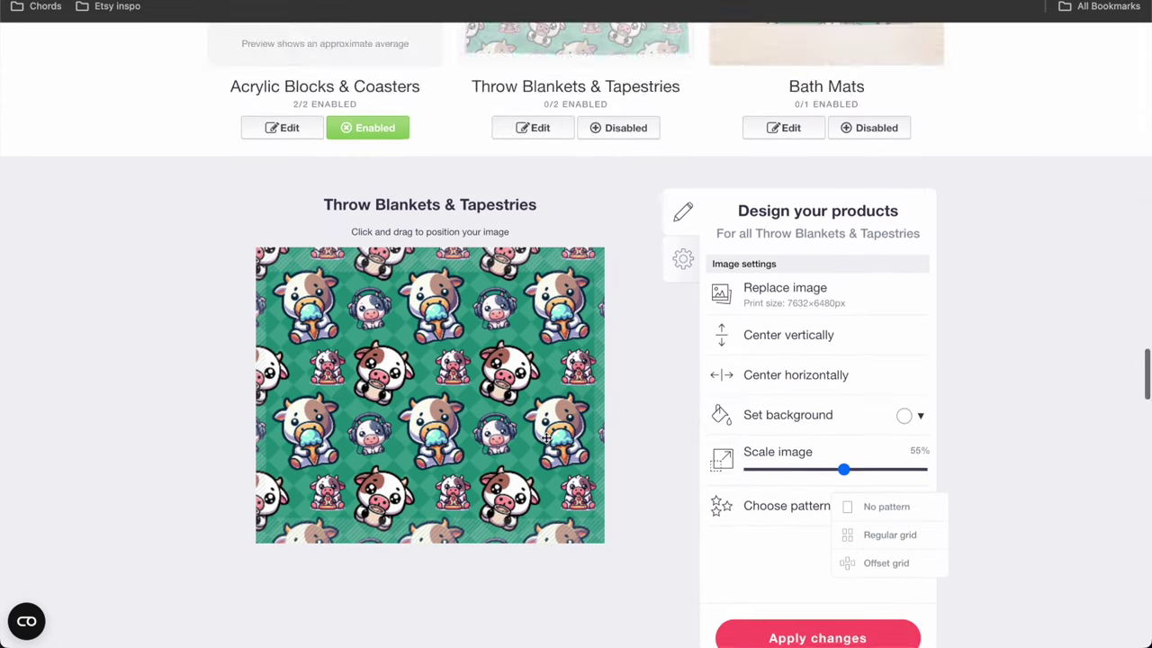
pyautogui.click(619, 353)
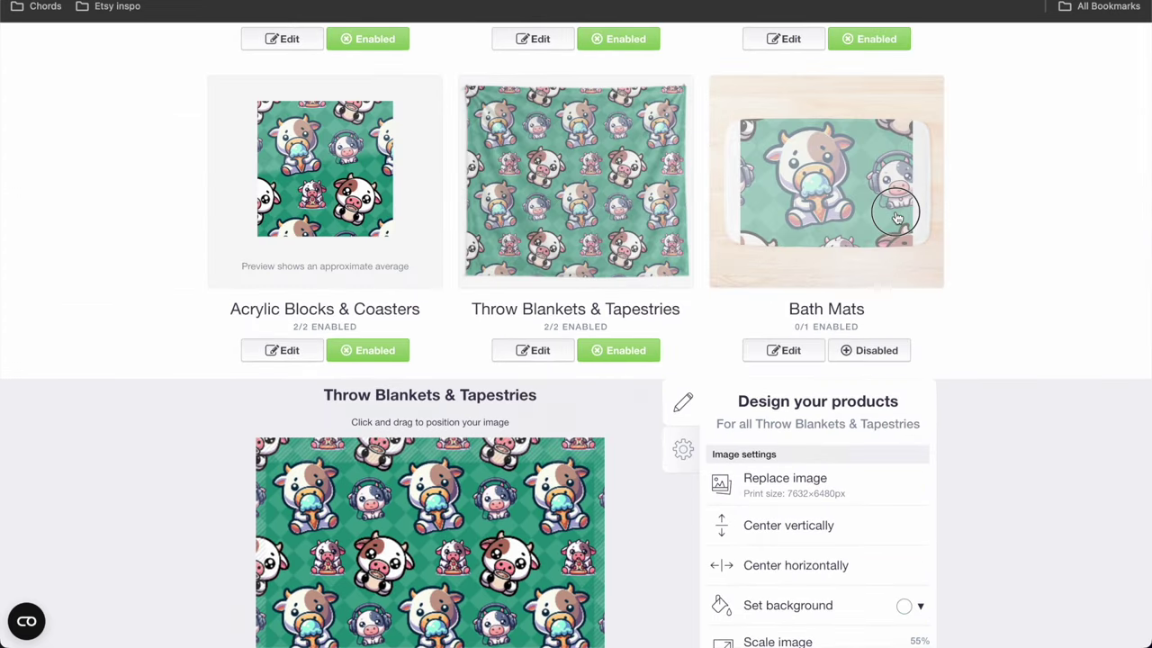
# Step: Shrink the Bath Mats image, repeat it as a regular grid, and enable the product
pyautogui.click(874, 206)
pyautogui.scroll(-3, 897, 216)
pyautogui.click(826, 398)
pyautogui.click(823, 436)
pyautogui.click(862, 462)
pyautogui.scroll(3, 864, 464)
pyautogui.click(869, 348)
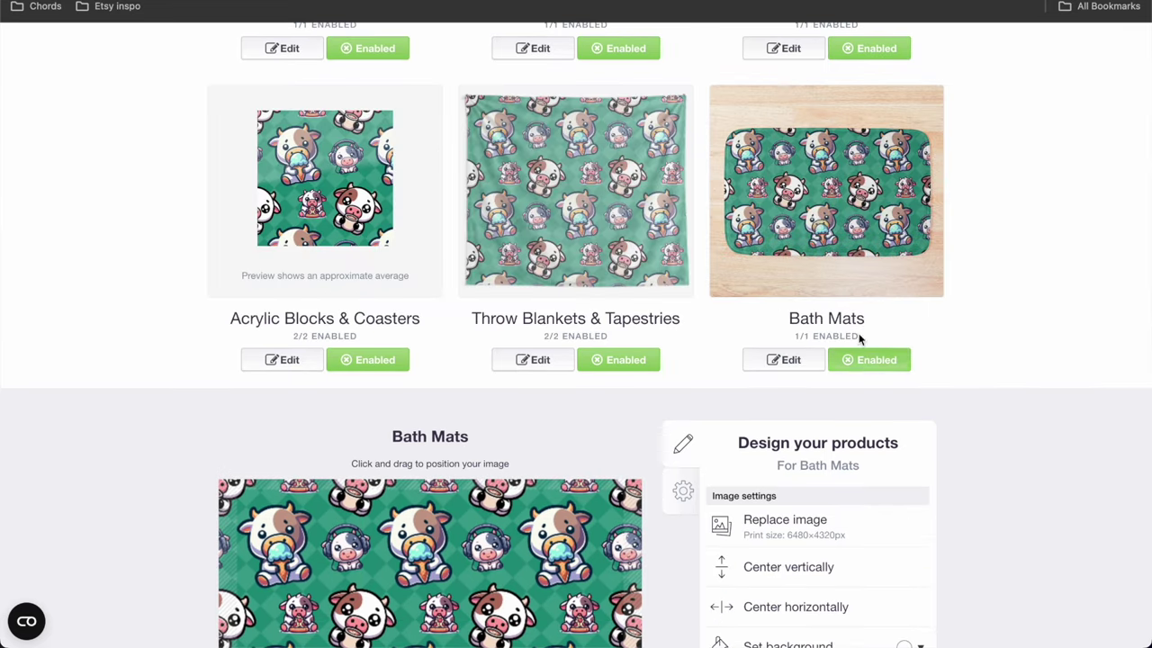
# Step: Scale the Wood & Canvas Mounted Prints image to 46%, repeat it as a regular grid, and enable the products
pyautogui.scroll(-1, 394, 287)
pyautogui.click(282, 590)
pyautogui.scroll(-5, 328, 306)
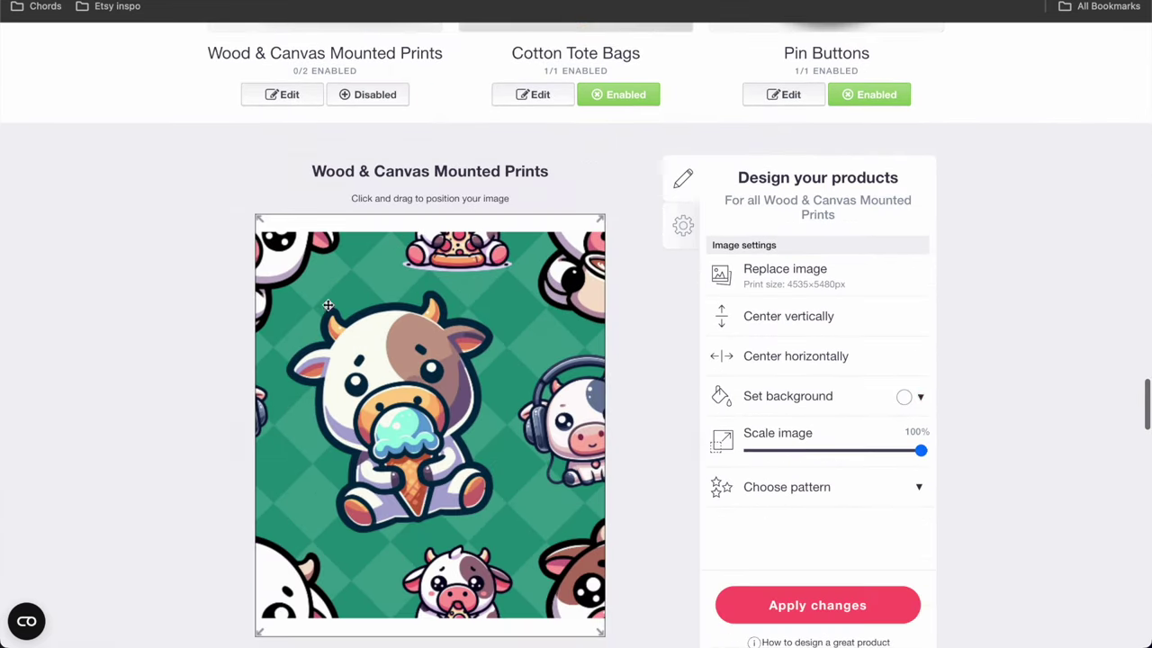
pyautogui.click(829, 451)
pyautogui.click(895, 486)
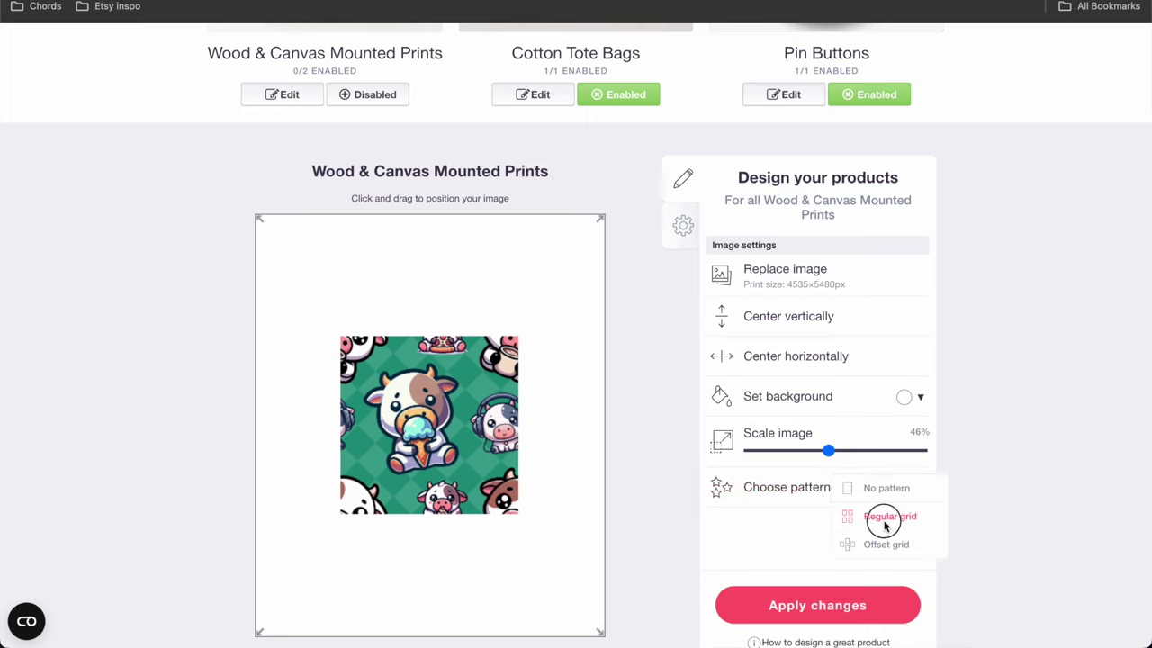
pyautogui.click(851, 512)
pyautogui.scroll(4, 510, 369)
pyautogui.click(358, 408)
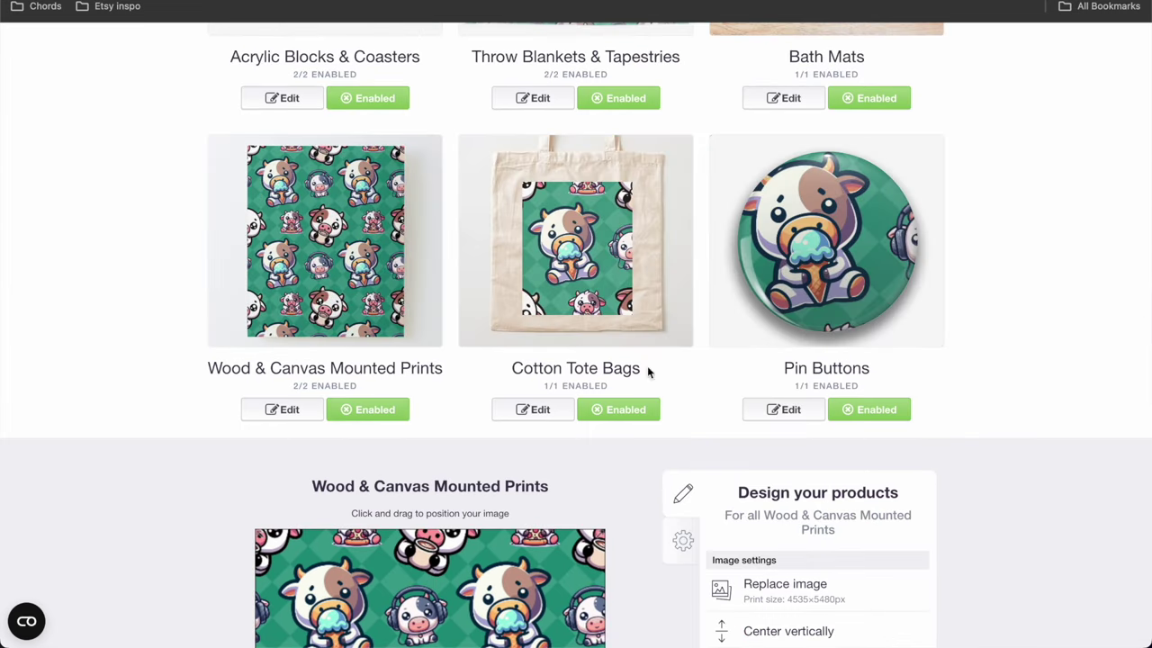
# Step: Disable the Cotton Tote Bags and Pin Buttons products
pyautogui.click(633, 411)
pyautogui.click(874, 411)
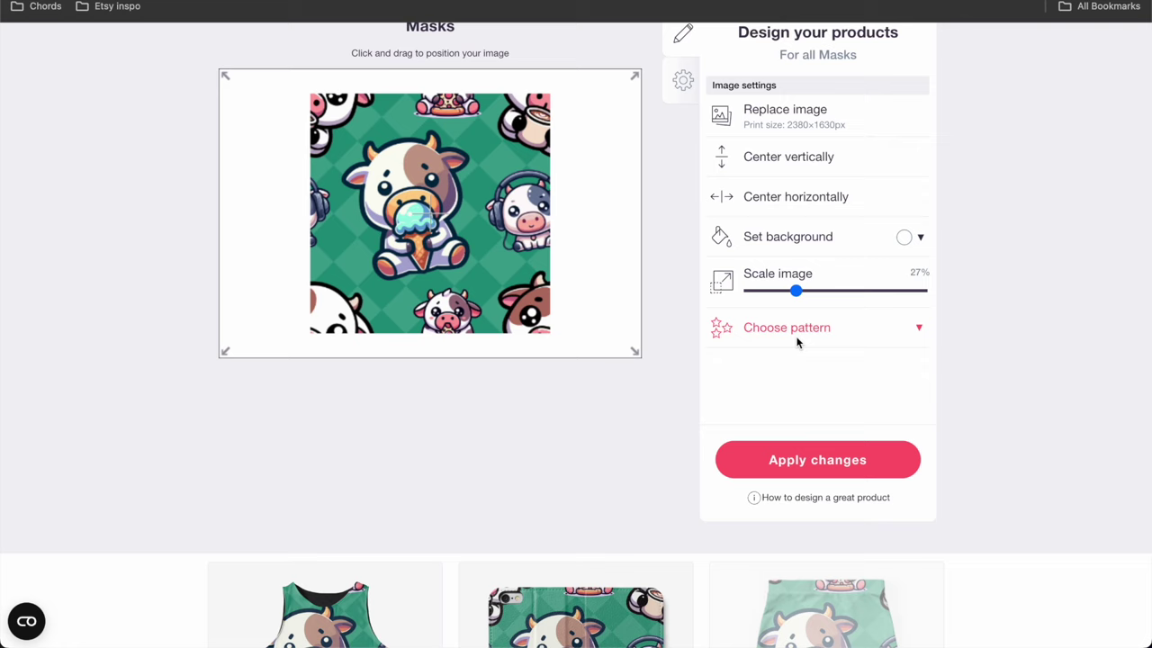
# Step: Scale the Masks image to 27%, repeat it as a regular grid, and enable the product
pyautogui.click(797, 338)
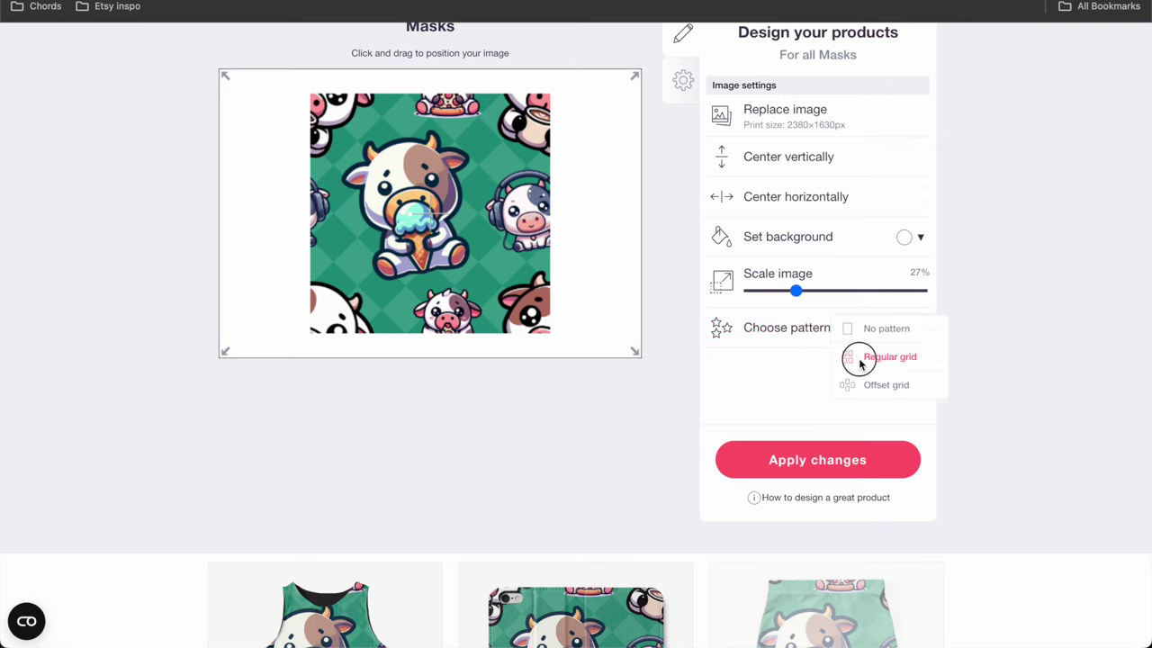
pyautogui.click(861, 359)
pyautogui.scroll(5, 528, 350)
pyautogui.click(369, 313)
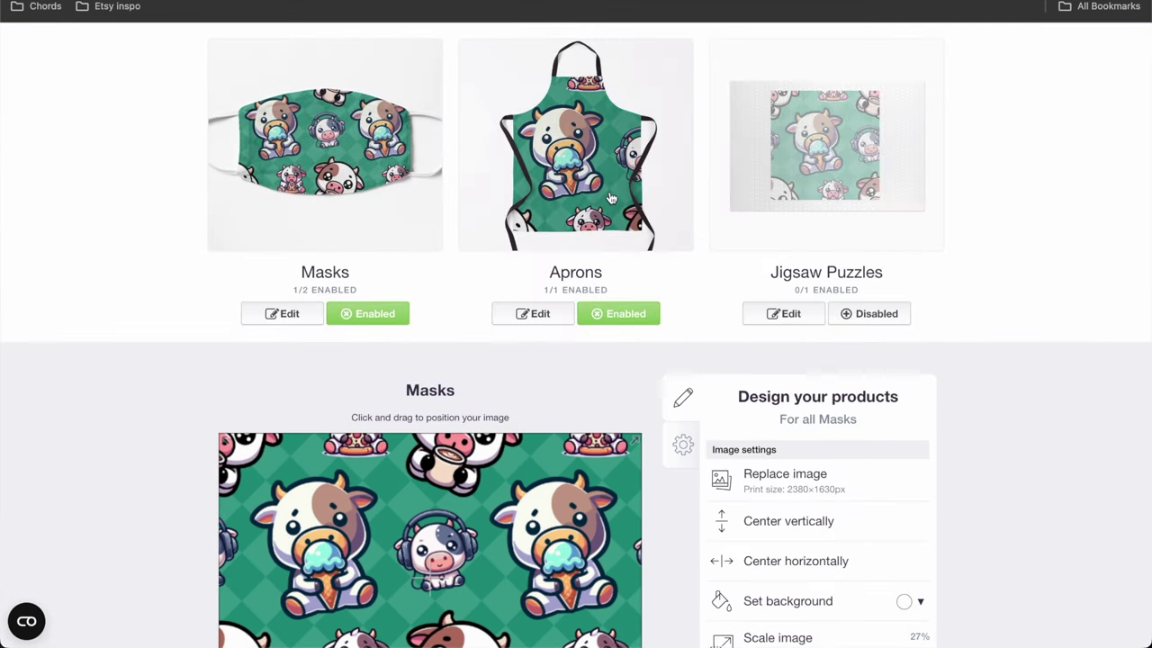
# Step: Scale the Aprons image to 47% and repeat it as a regular grid pattern
pyautogui.scroll(-5, 576, 360)
pyautogui.click(830, 296)
pyautogui.click(813, 333)
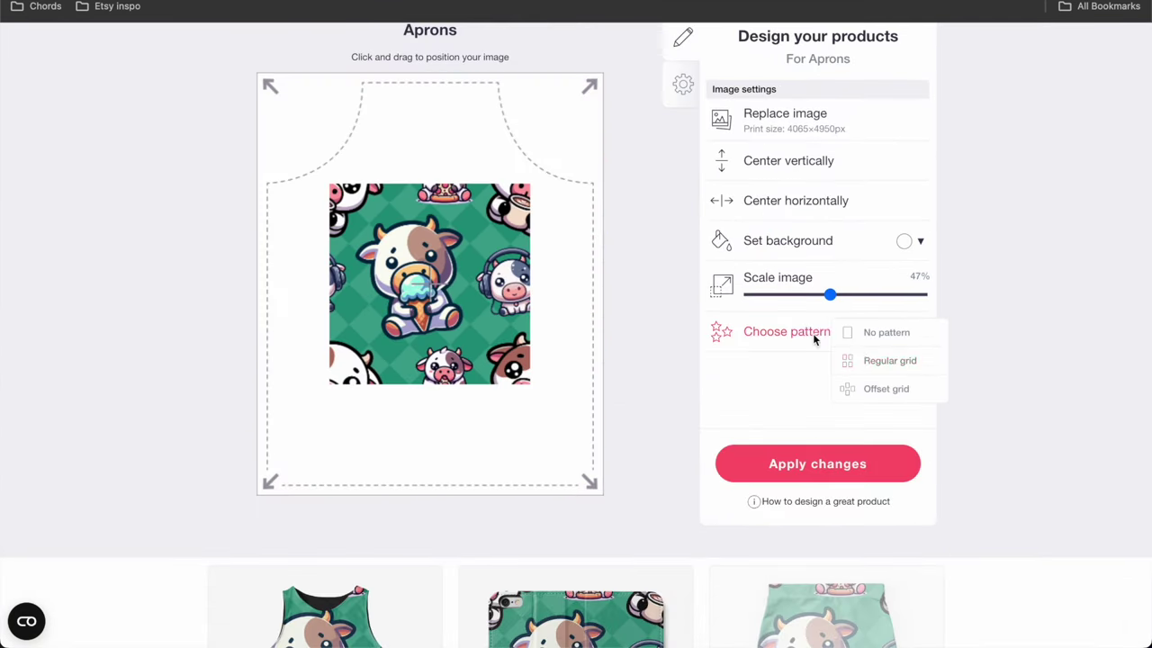
pyautogui.click(868, 359)
pyautogui.scroll(5, 620, 387)
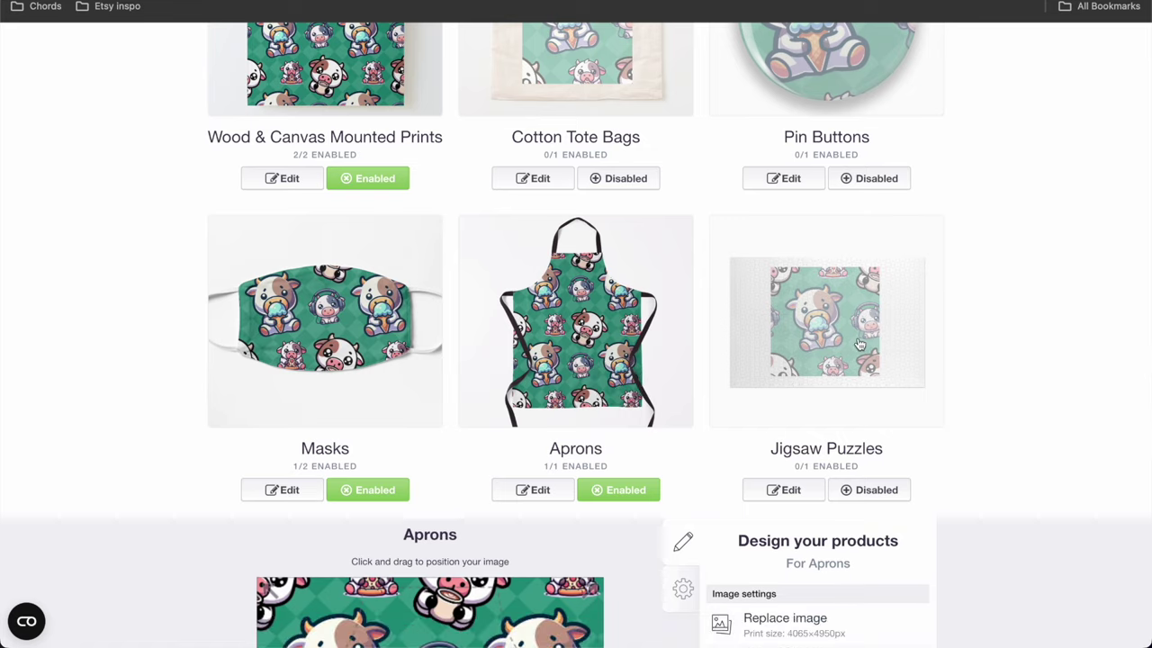
# Step: Shrink the Jigsaw Puzzles image, repeat it as a regular grid, and enable the product
pyautogui.click(783, 489)
pyautogui.scroll(-5, 835, 456)
pyautogui.click(852, 533)
pyautogui.click(843, 570)
pyautogui.click(877, 598)
pyautogui.scroll(3, 882, 558)
pyautogui.click(869, 411)
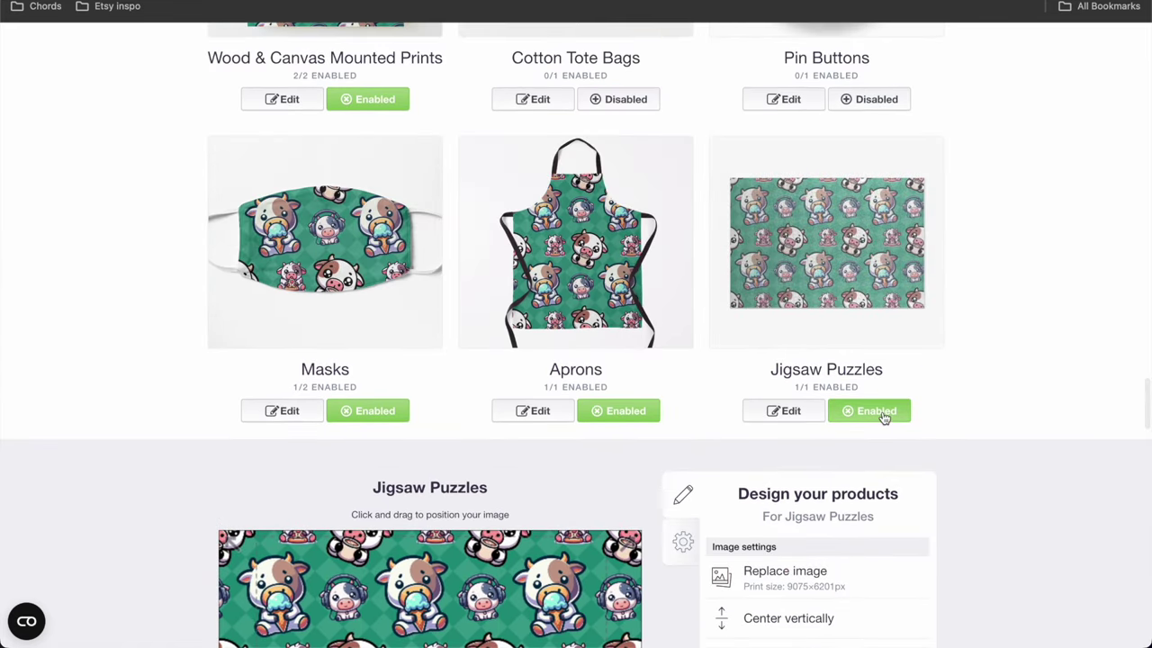
# Step: Set the Jigsaw Puzzles image scale to 79% and reposition the tiled pattern
pyautogui.scroll(-4, 882, 414)
pyautogui.moveTo(851, 423); pyautogui.dragTo(878, 423)
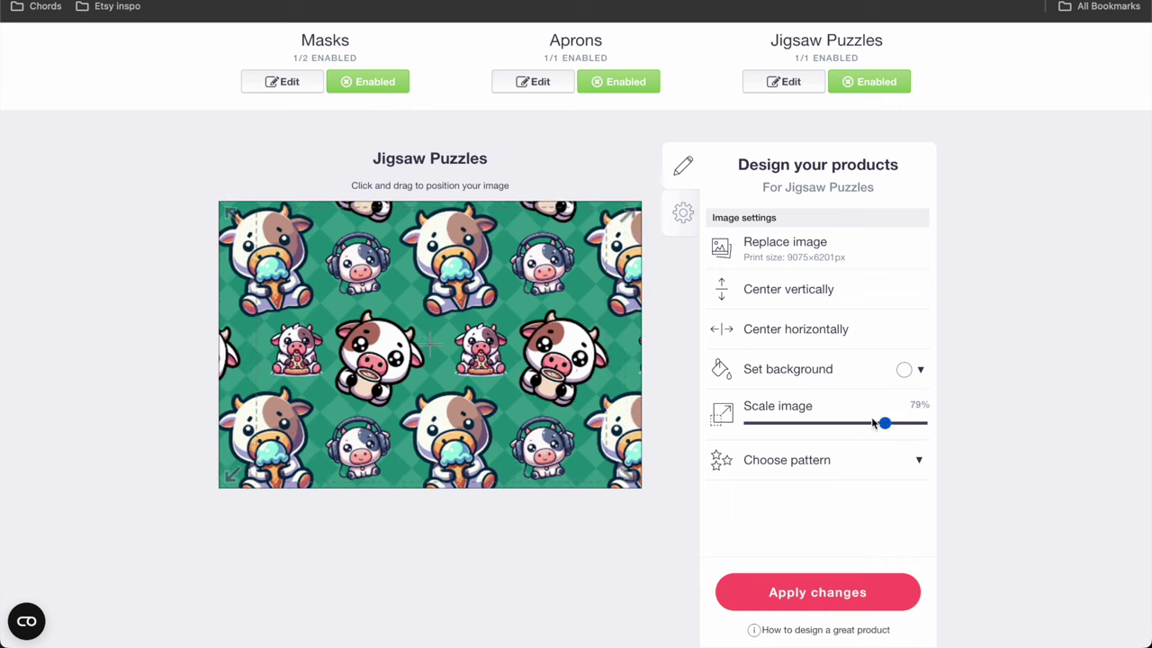
pyautogui.scroll(4, 866, 290)
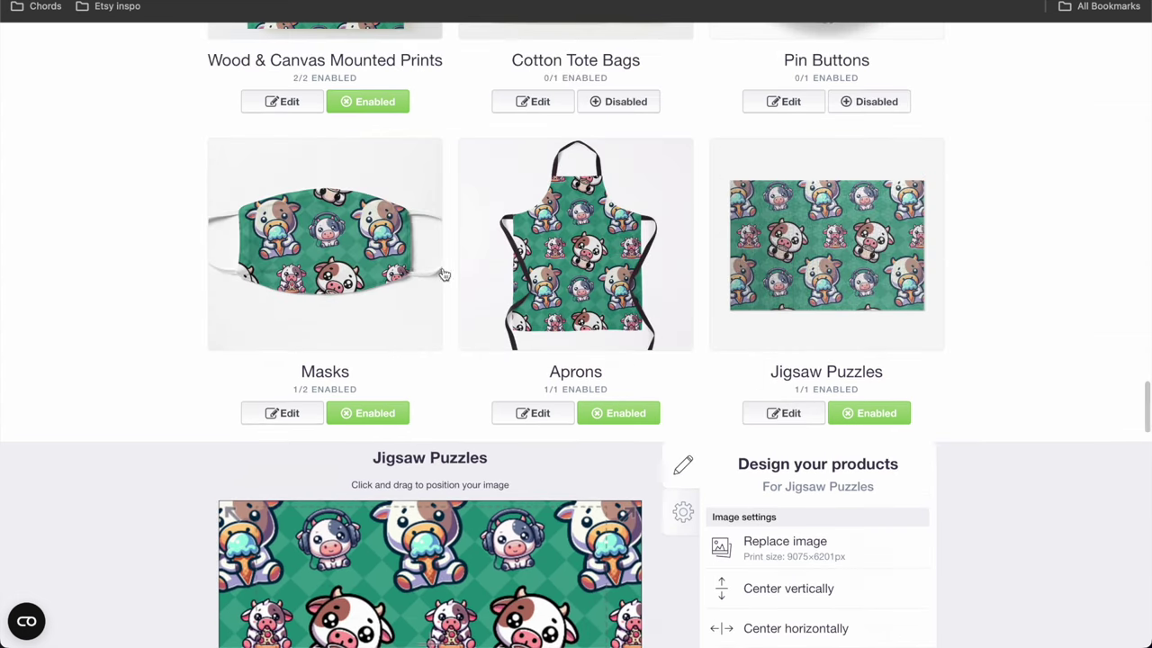
pyautogui.click(411, 281)
pyautogui.click(763, 252)
pyautogui.scroll(-3, 442, 354)
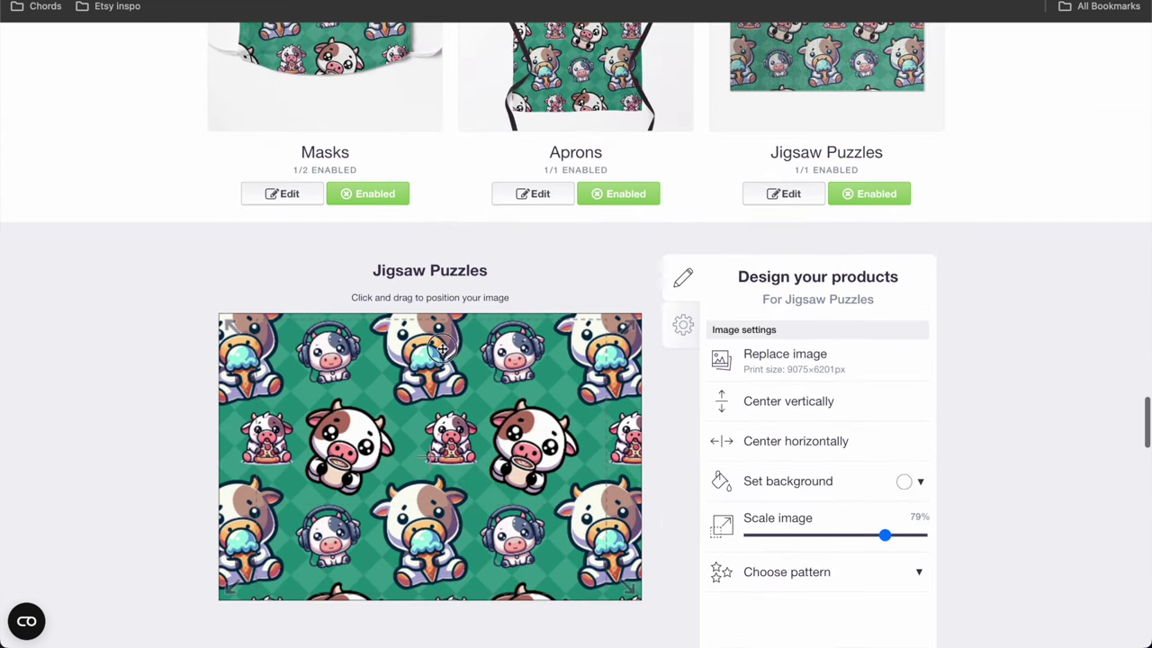
pyautogui.click(807, 99)
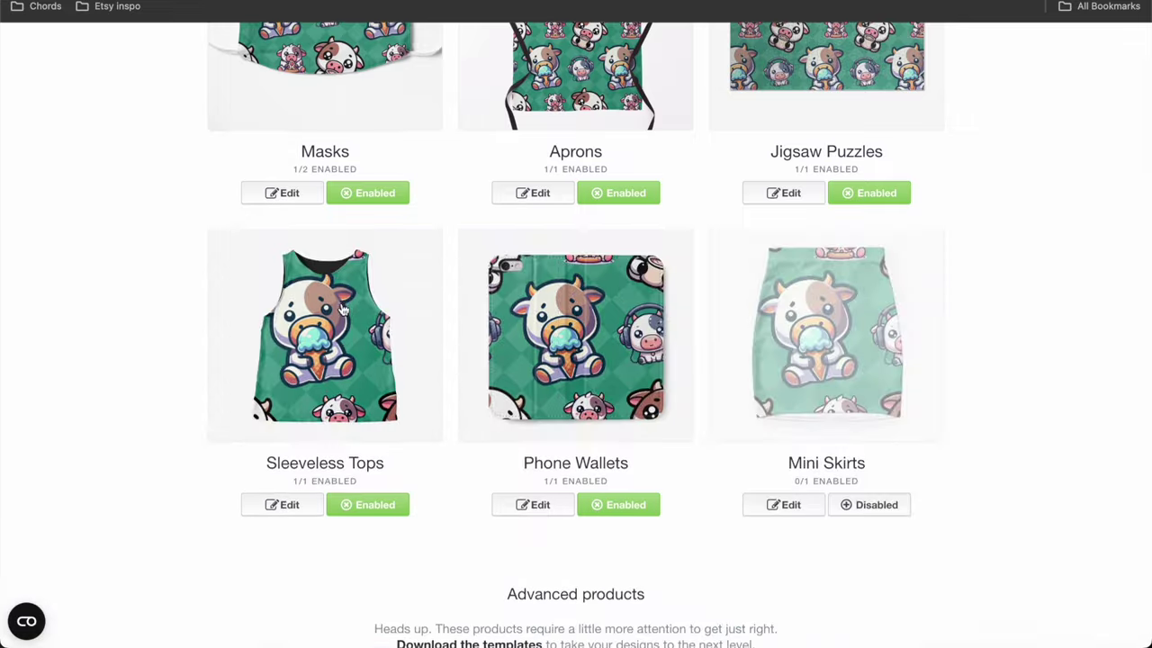
# Step: Shrink the Sleeveless Tops image and repeat it as a regular grid pattern
pyautogui.scroll(-1, 353, 288)
pyautogui.click(352, 288)
pyautogui.scroll(-2, 351, 281)
pyautogui.click(813, 444)
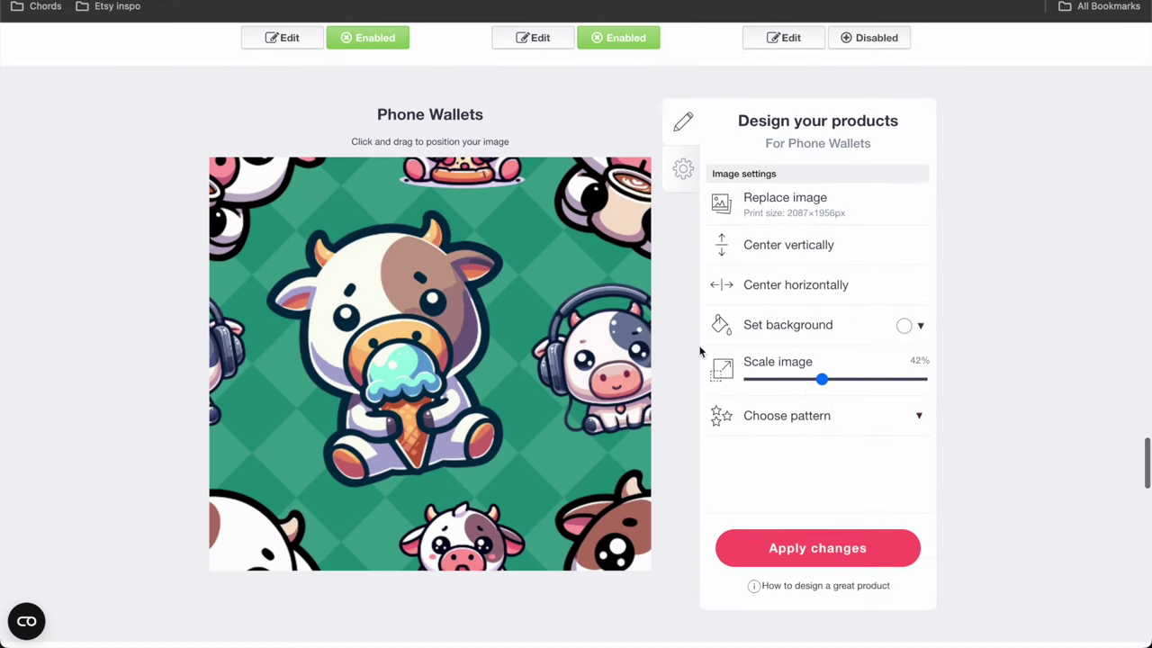
# Step: Repeat the Phone Wallets image as a regular grid and scale it to 21%
pyautogui.moveTo(821, 379); pyautogui.dragTo(797, 379)
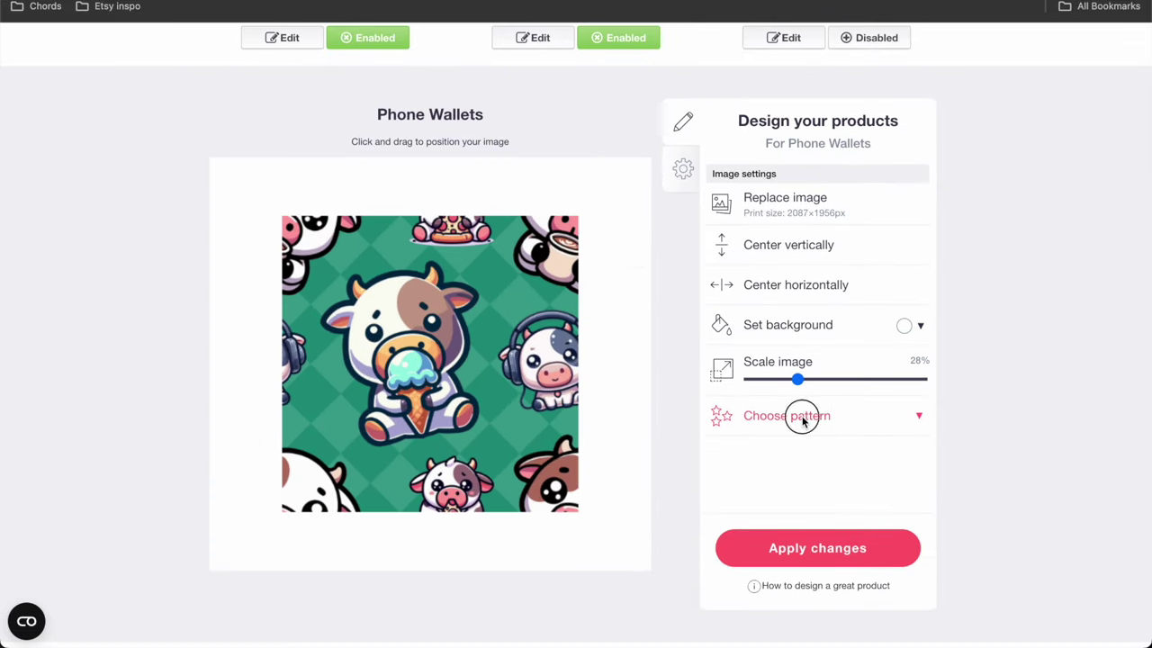
pyautogui.click(800, 415)
pyautogui.click(851, 444)
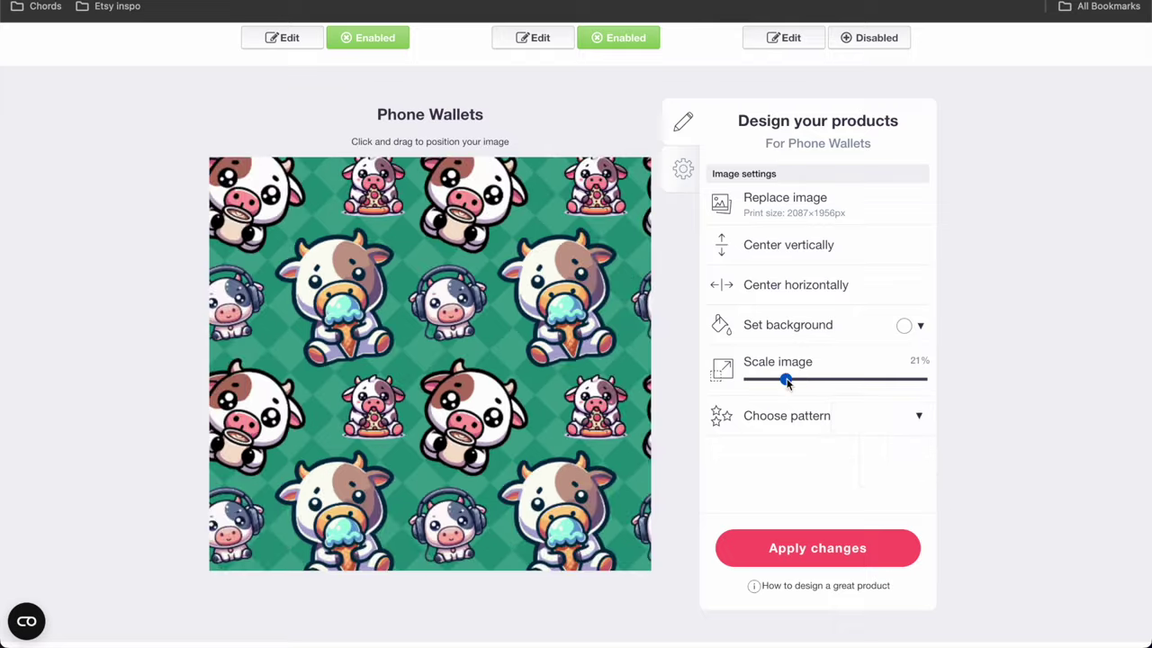
pyautogui.scroll(4, 792, 378)
# Step: Scale the Mini Skirts image to 37%, repeat it as a regular grid, and enable the product
pyautogui.click(785, 372)
pyautogui.scroll(-1, 796, 250)
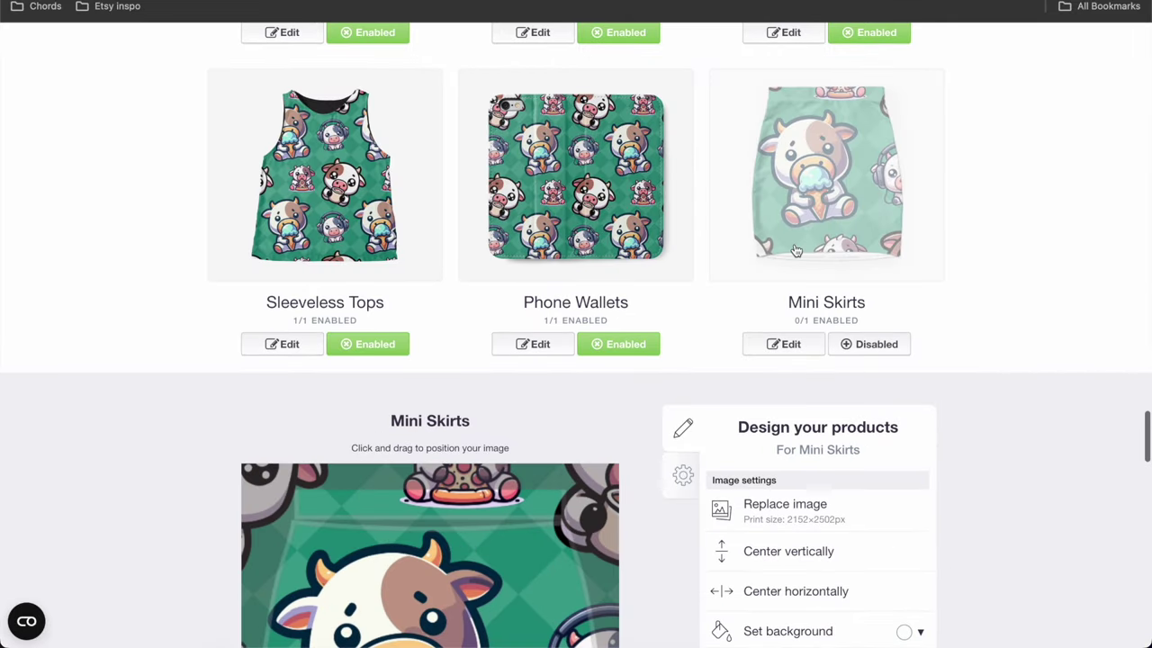
pyautogui.scroll(-5, 833, 394)
pyautogui.moveTo(835, 331); pyautogui.dragTo(813, 331)
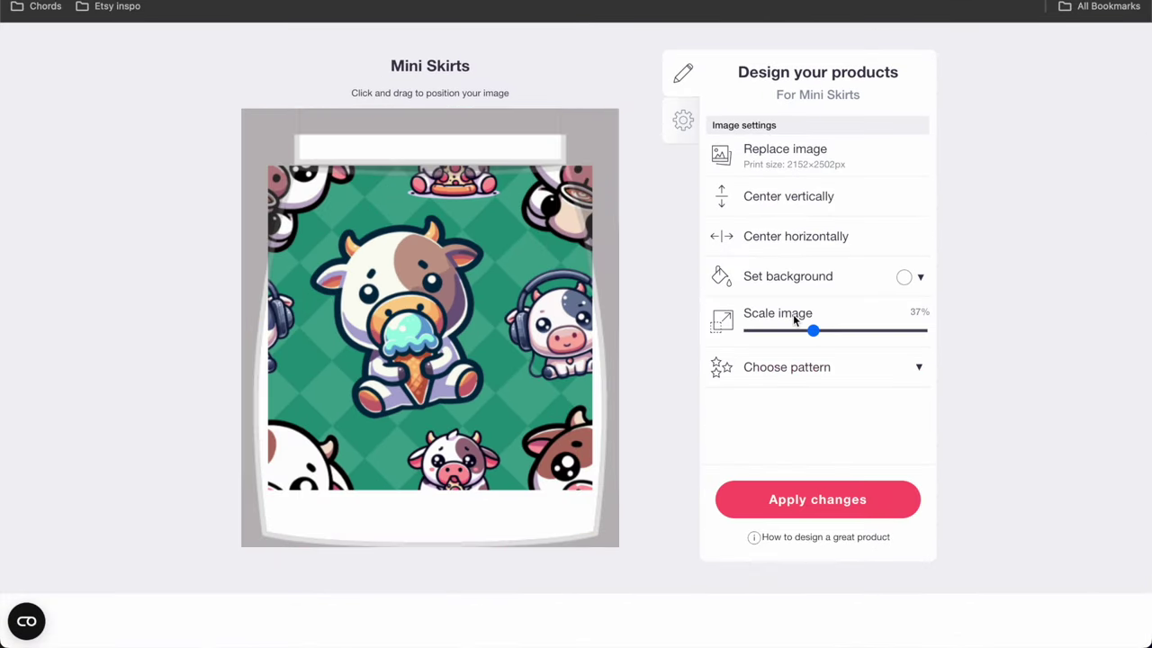
pyautogui.click(790, 367)
pyautogui.click(846, 397)
pyautogui.scroll(4, 845, 408)
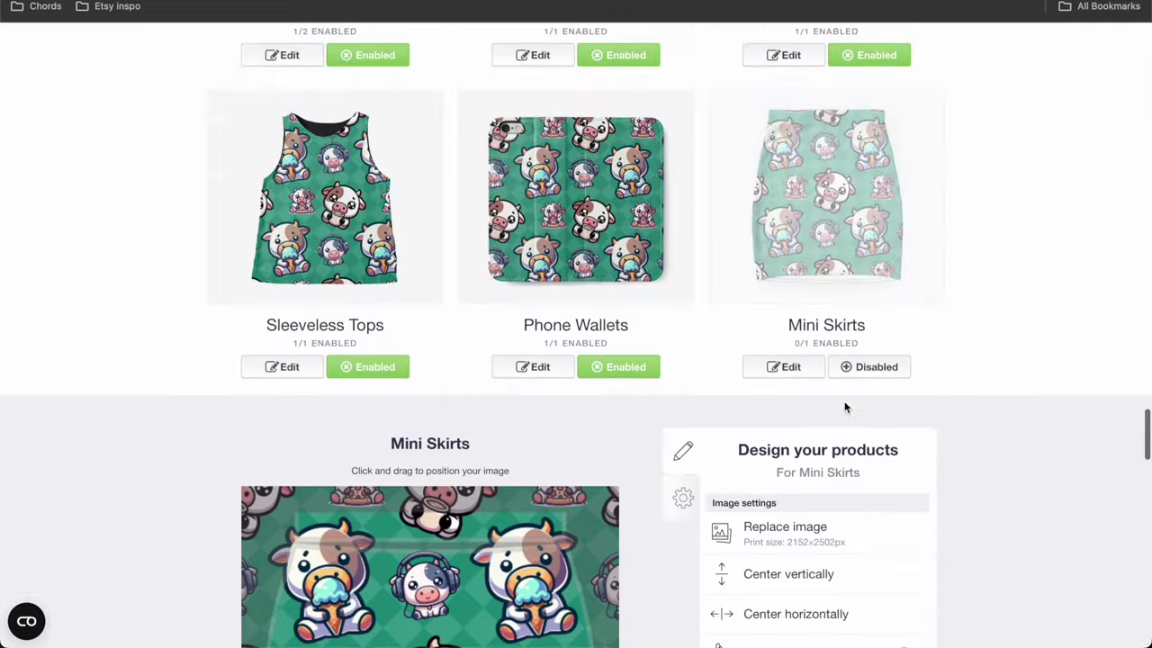
pyautogui.scroll(1, 844, 408)
pyautogui.click(877, 462)
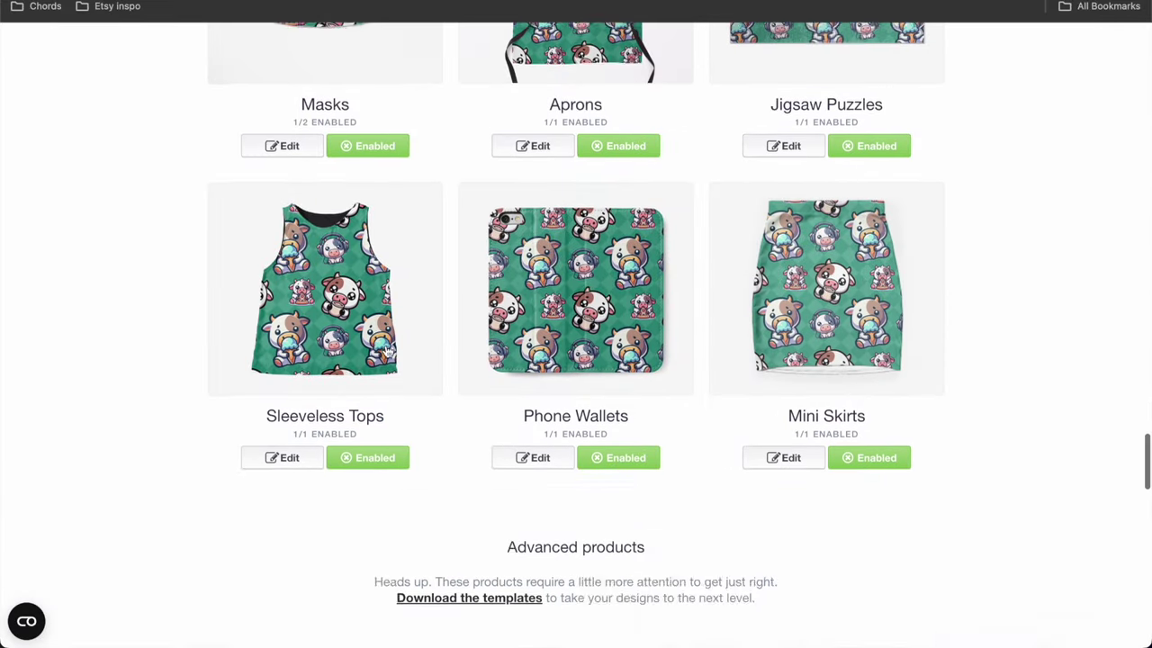
# Step: Scale the Leggings image to 35% and repeat it as a regular grid pattern
pyautogui.scroll(-5, 334, 417)
pyautogui.click(333, 416)
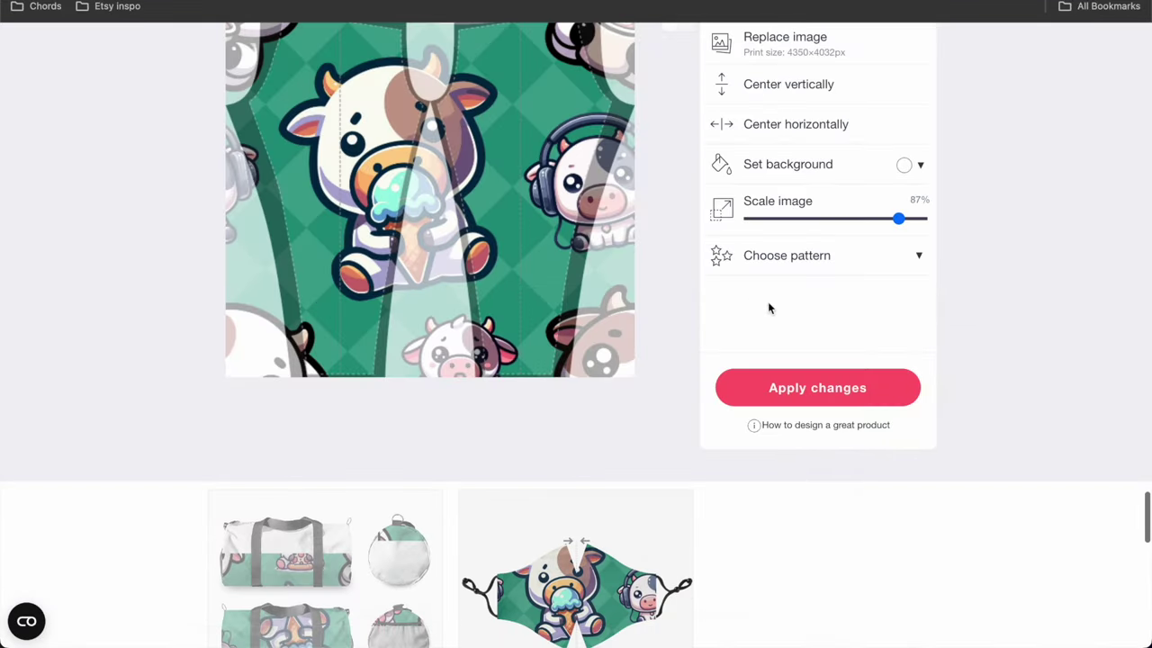
pyautogui.click(813, 255)
pyautogui.click(855, 283)
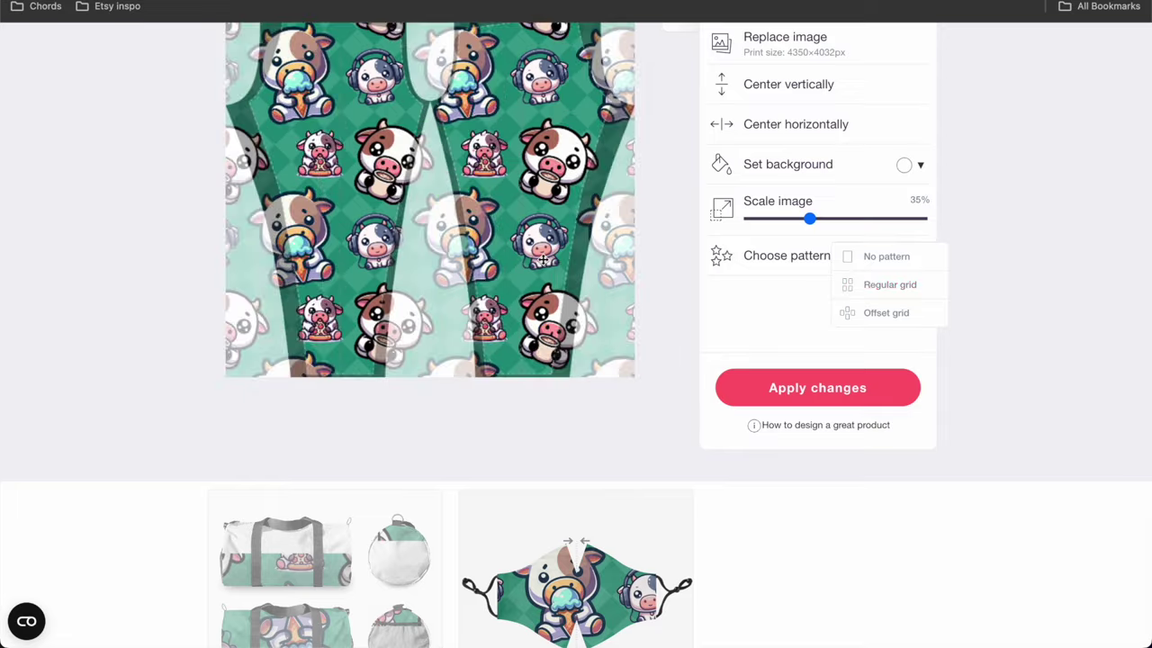
pyautogui.scroll(5, 543, 261)
pyautogui.scroll(2, 544, 261)
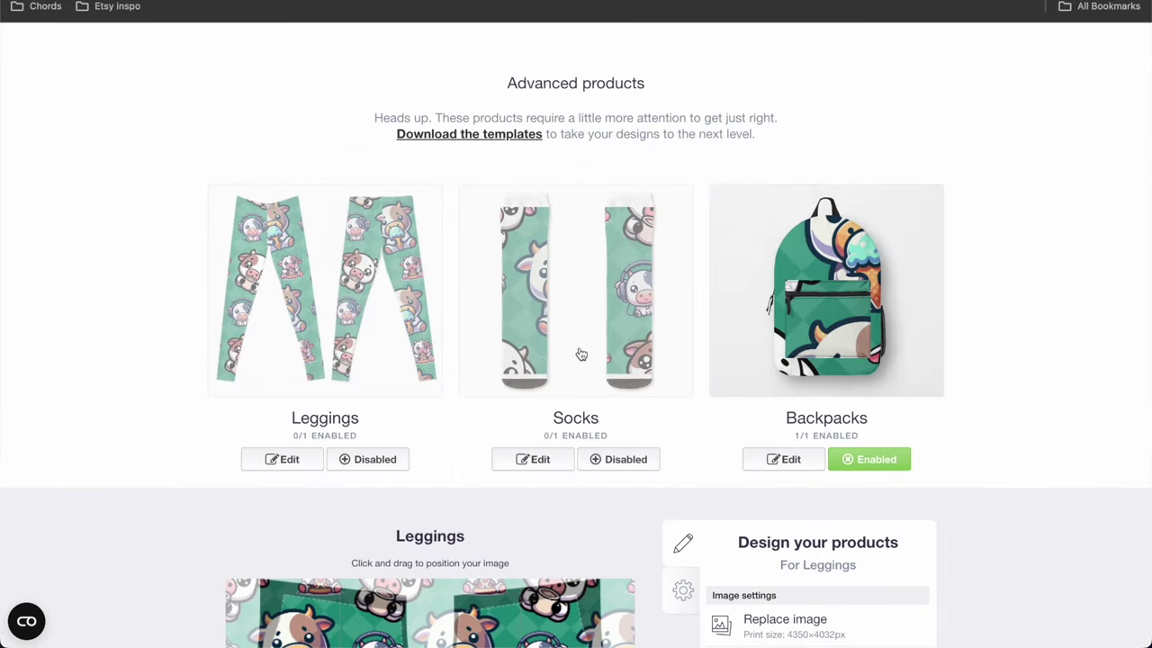
# Step: Scale the Backpacks image to 29%, repeat it as a regular grid, and reduce its scale further
pyautogui.click(810, 297)
pyautogui.click(799, 271)
pyautogui.click(801, 308)
pyautogui.click(842, 340)
pyautogui.scroll(3, 842, 348)
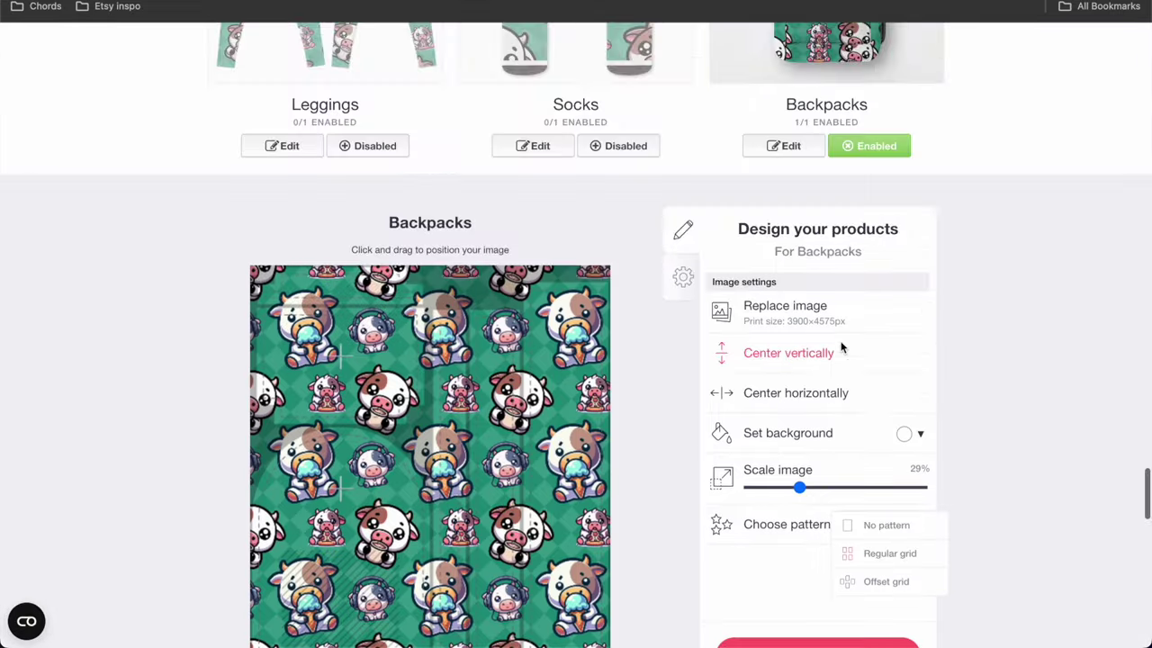
pyautogui.click(781, 486)
pyautogui.scroll(5, 576, 378)
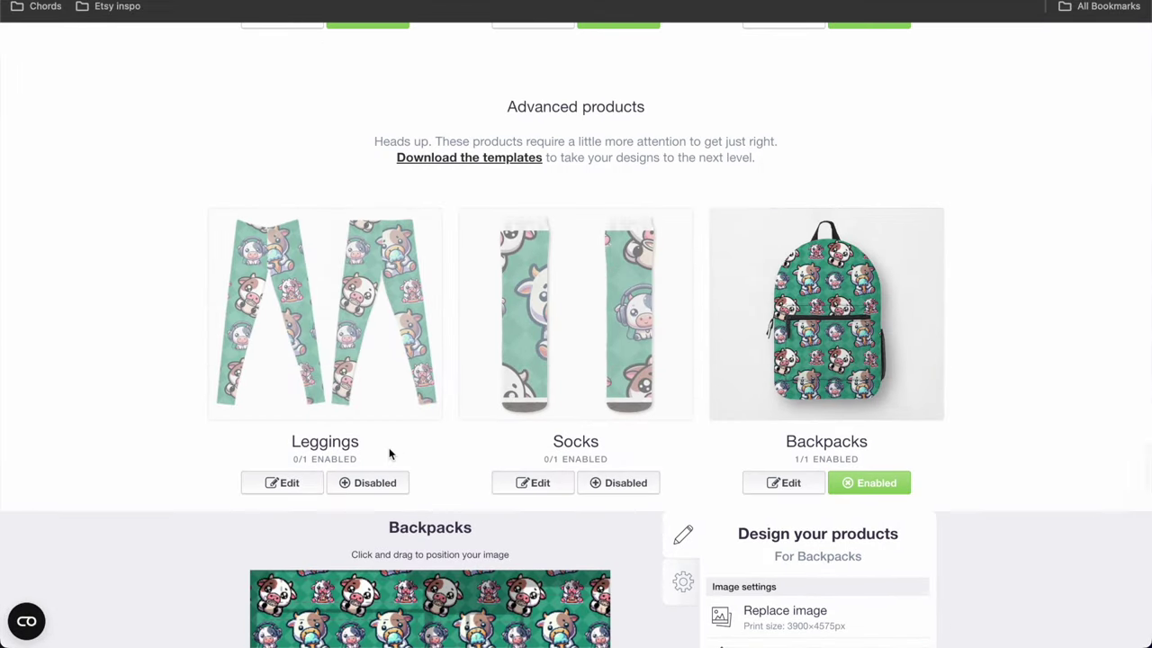
# Step: Scale the Duffle Bags image to 33%, repeat it as a regular grid, and enable the product
pyautogui.scroll(-3, 388, 396)
pyautogui.click(377, 428)
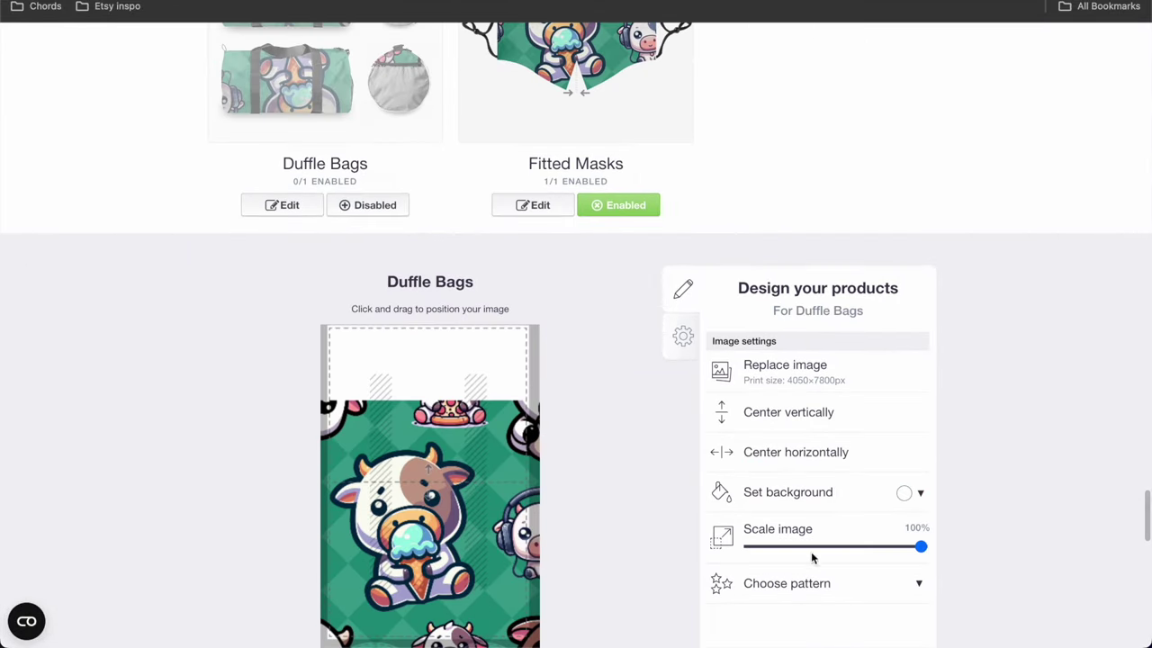
pyautogui.click(807, 546)
pyautogui.click(818, 587)
pyautogui.click(866, 613)
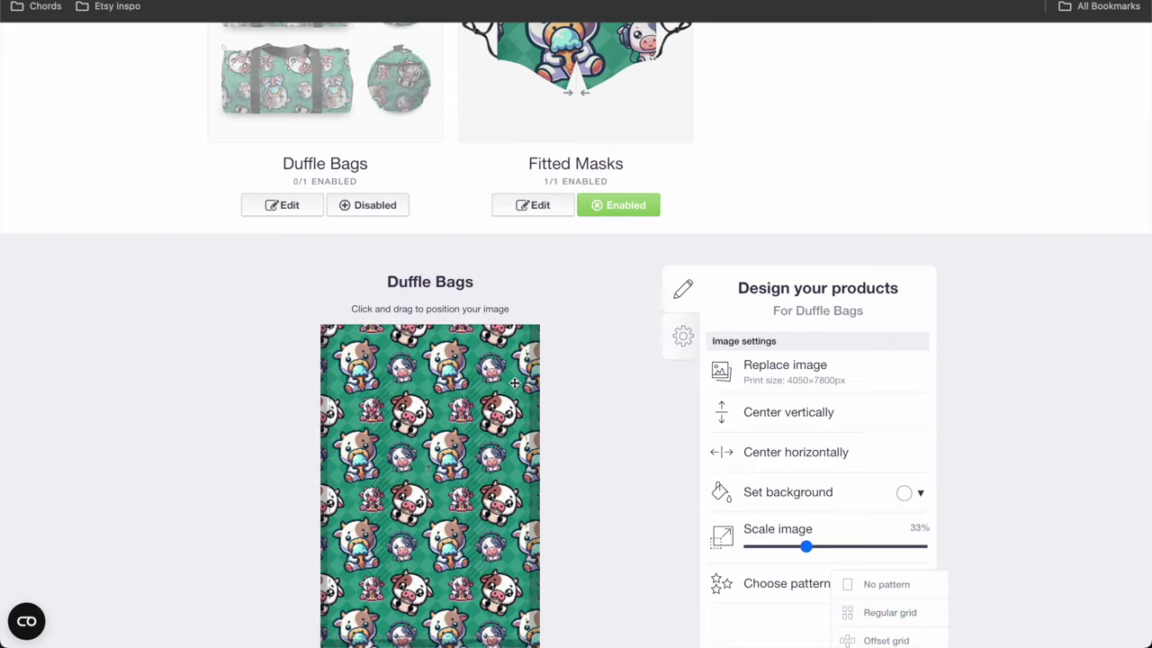
pyautogui.scroll(3, 373, 398)
pyautogui.click(371, 385)
# Step: Scale the Fitted Masks image to 28% and repeat it as a regular grid pattern
pyautogui.click(582, 243)
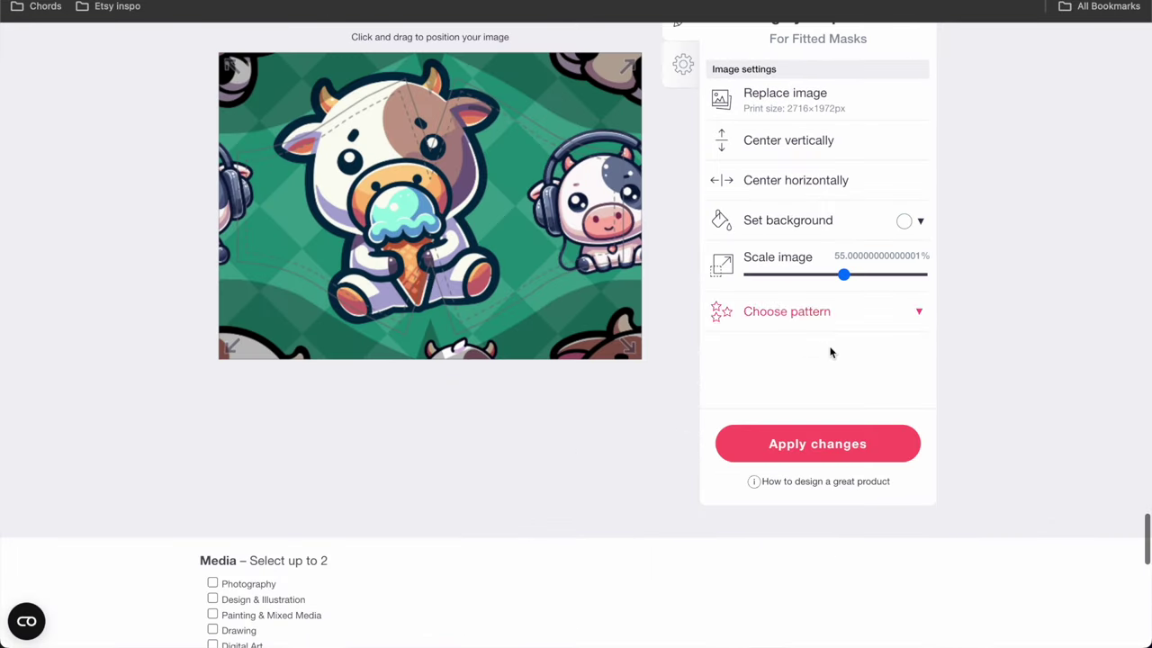
pyautogui.click(798, 311)
pyautogui.click(798, 274)
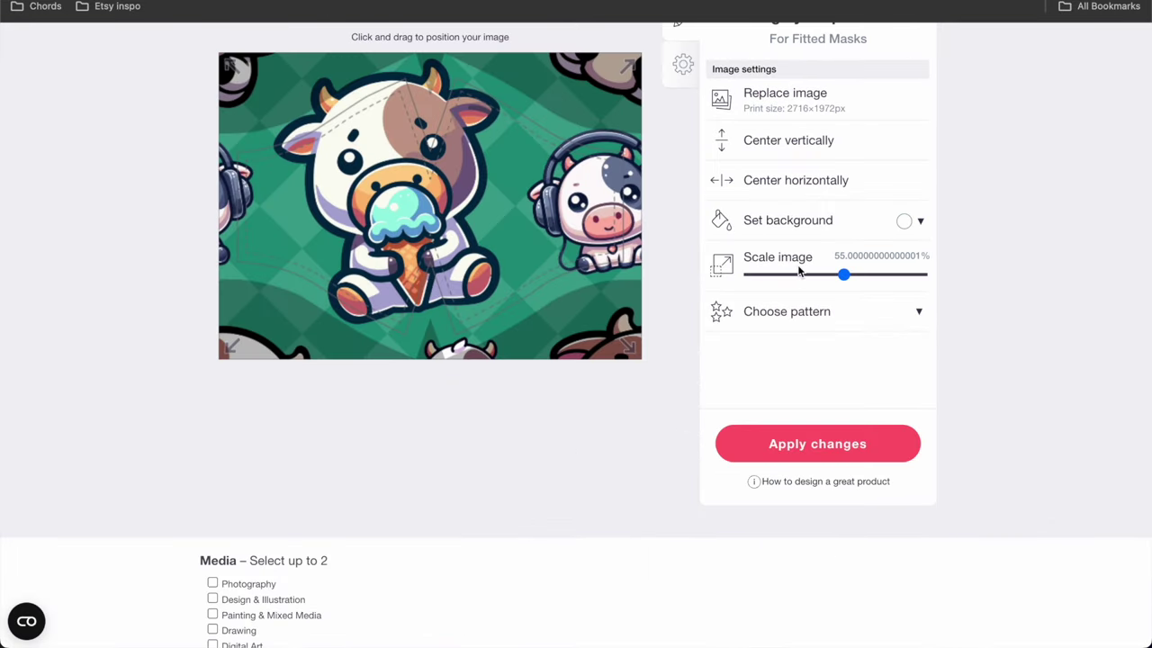
pyautogui.click(798, 312)
pyautogui.click(846, 340)
pyautogui.scroll(5, 437, 406)
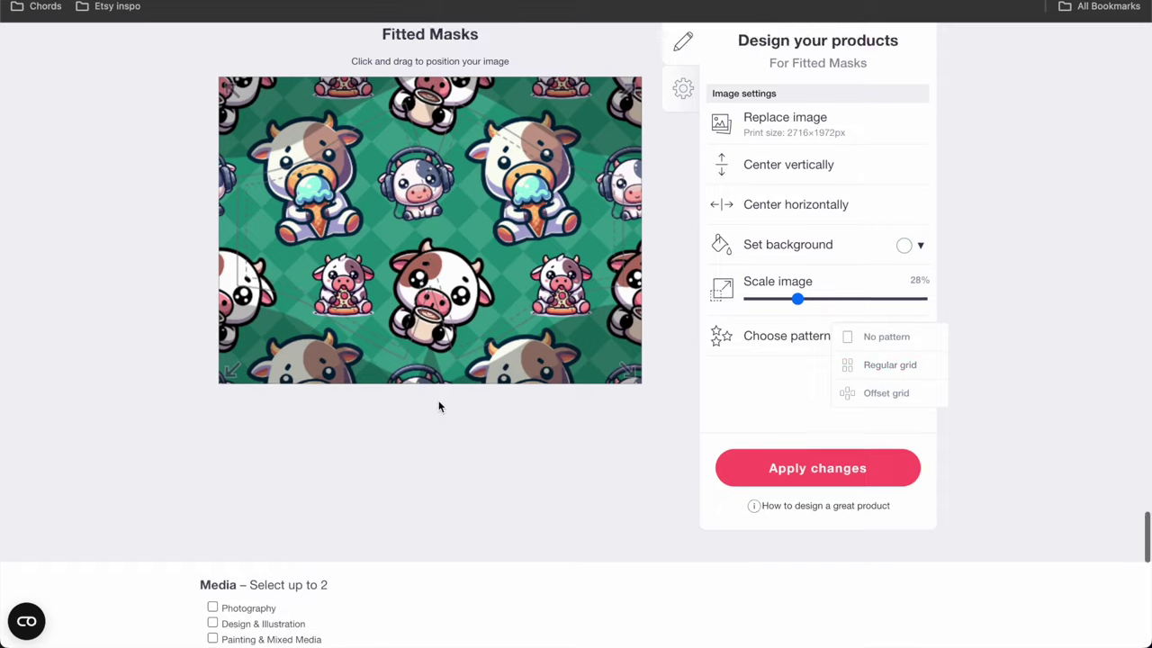
# Step: Assign the work to the Digital Art medium and Animals collection, with Sticker as the default shop product
pyautogui.scroll(-4, 318, 327)
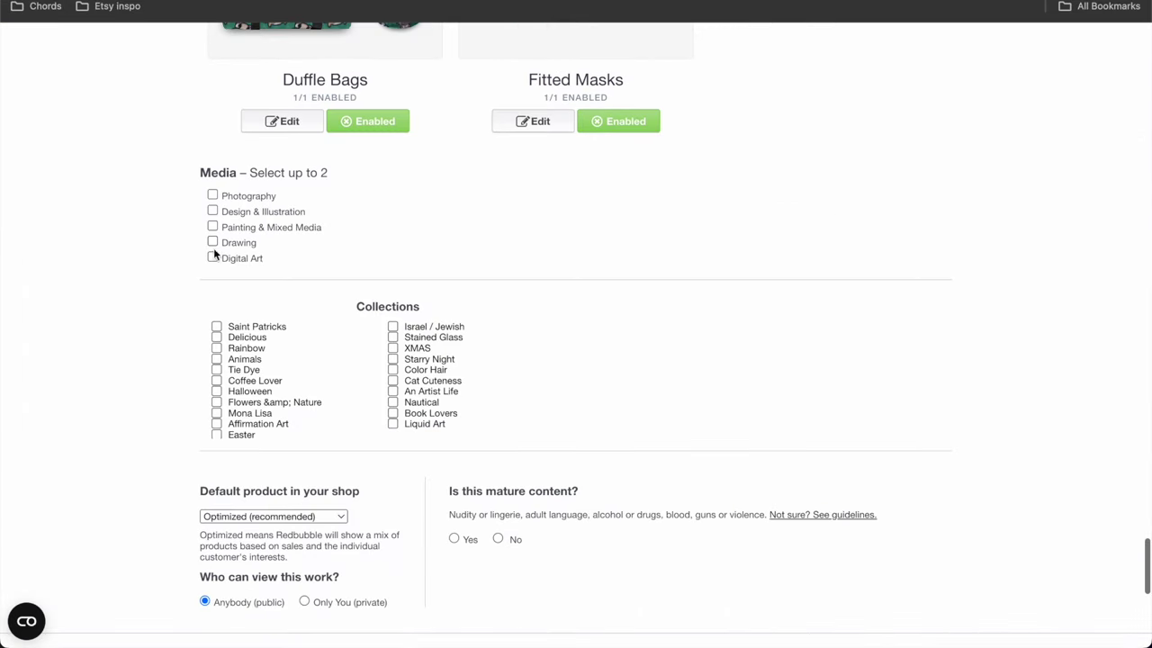
pyautogui.scroll(-1, 249, 359)
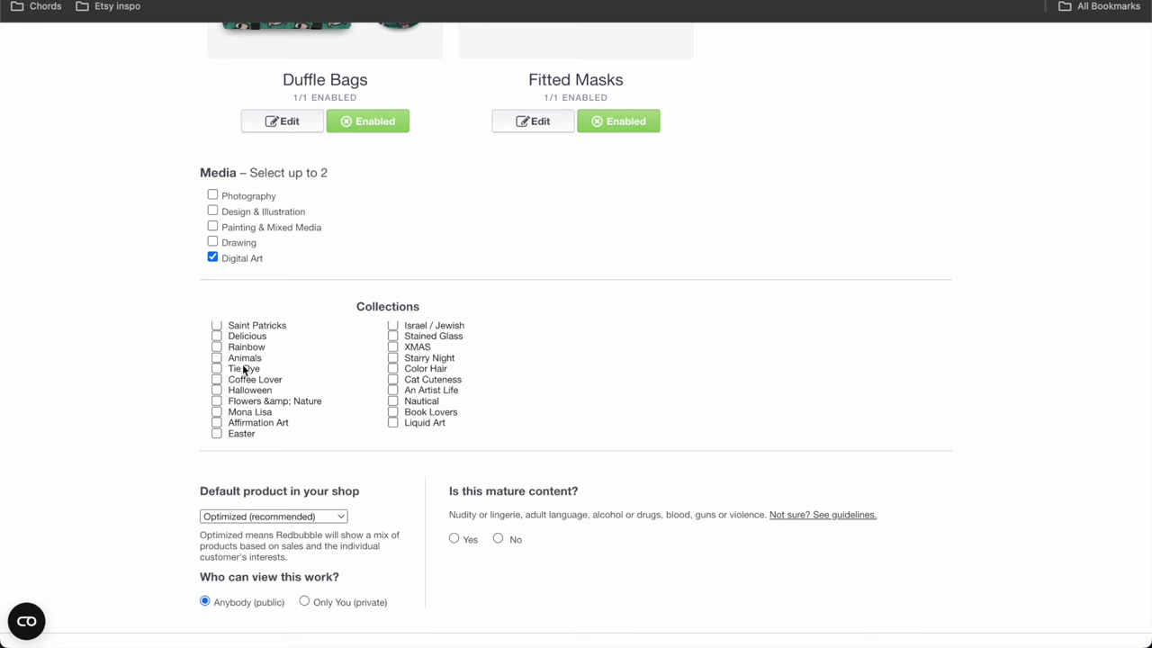
pyautogui.click(289, 516)
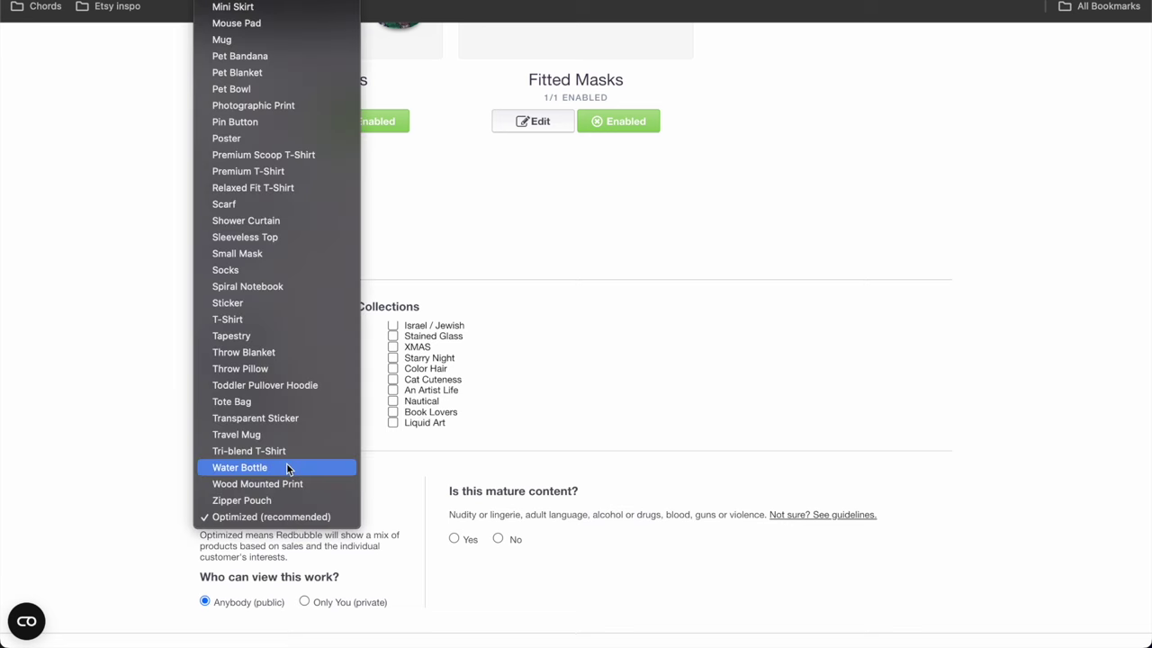
pyautogui.click(270, 306)
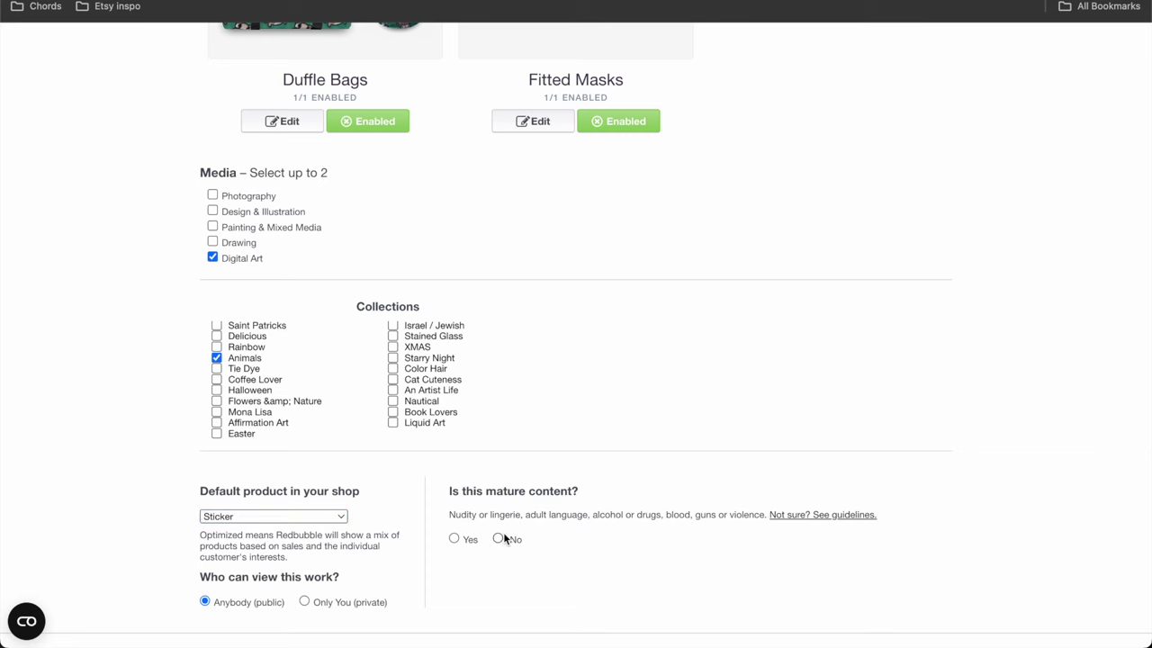
# Step: Declare the work as not mature content, accept the Redbubble User Agreement, and save the work
pyautogui.scroll(-3, 390, 517)
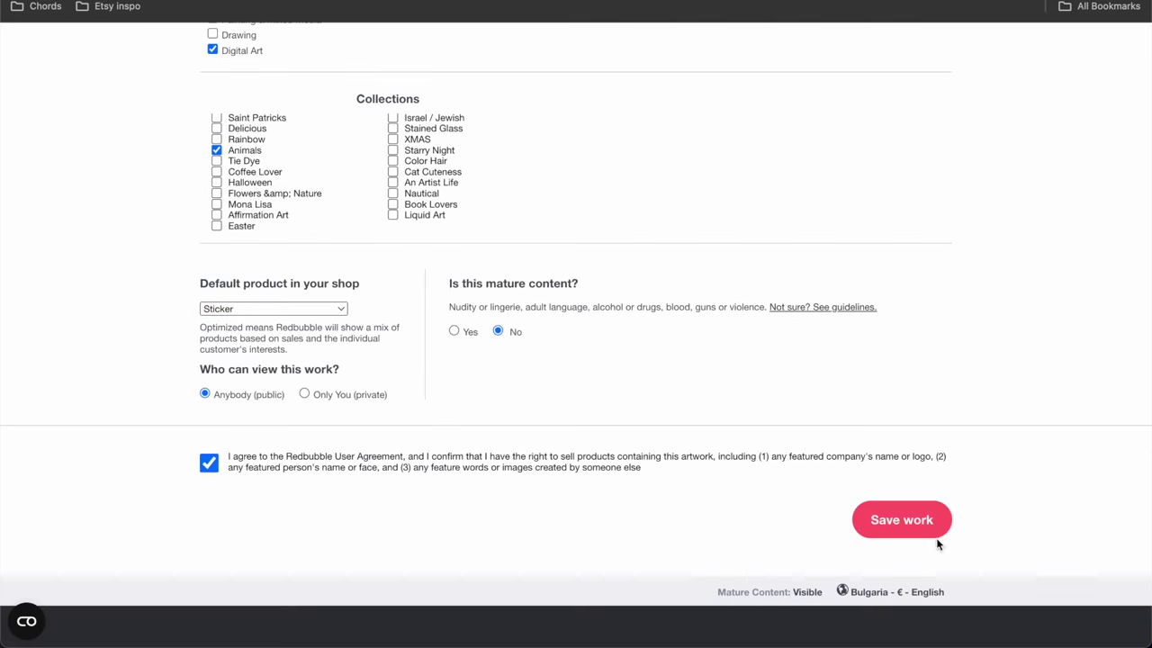
pyautogui.click(935, 536)
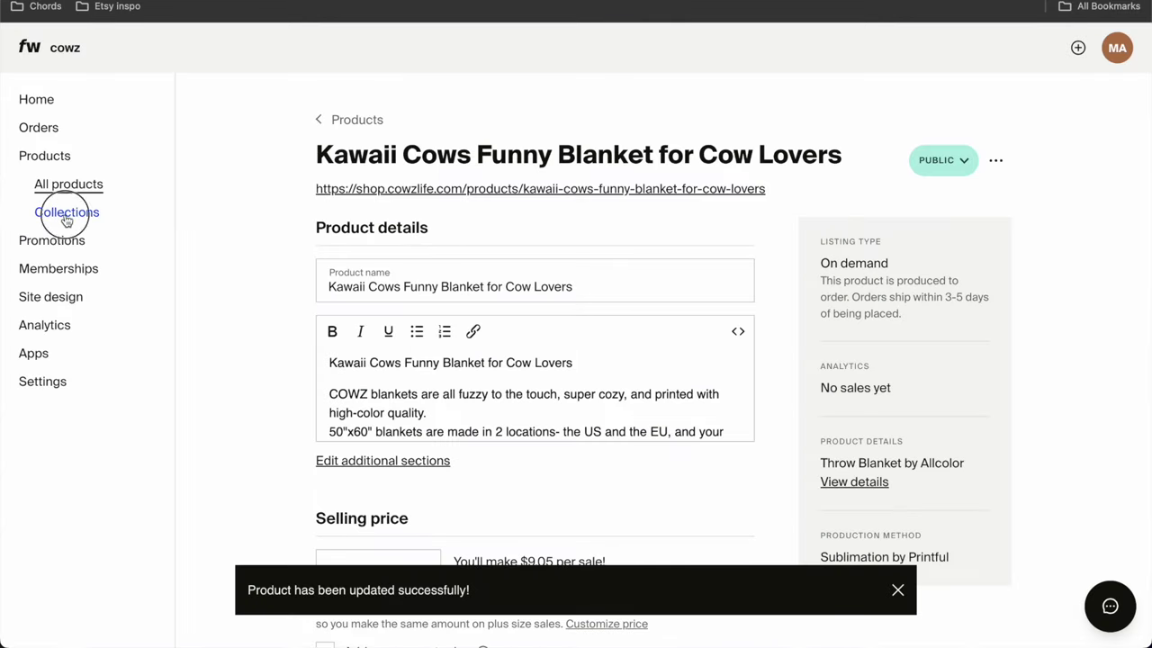
# Step: Create a new product collection named Coffee Cows and save it
pyautogui.click(67, 221)
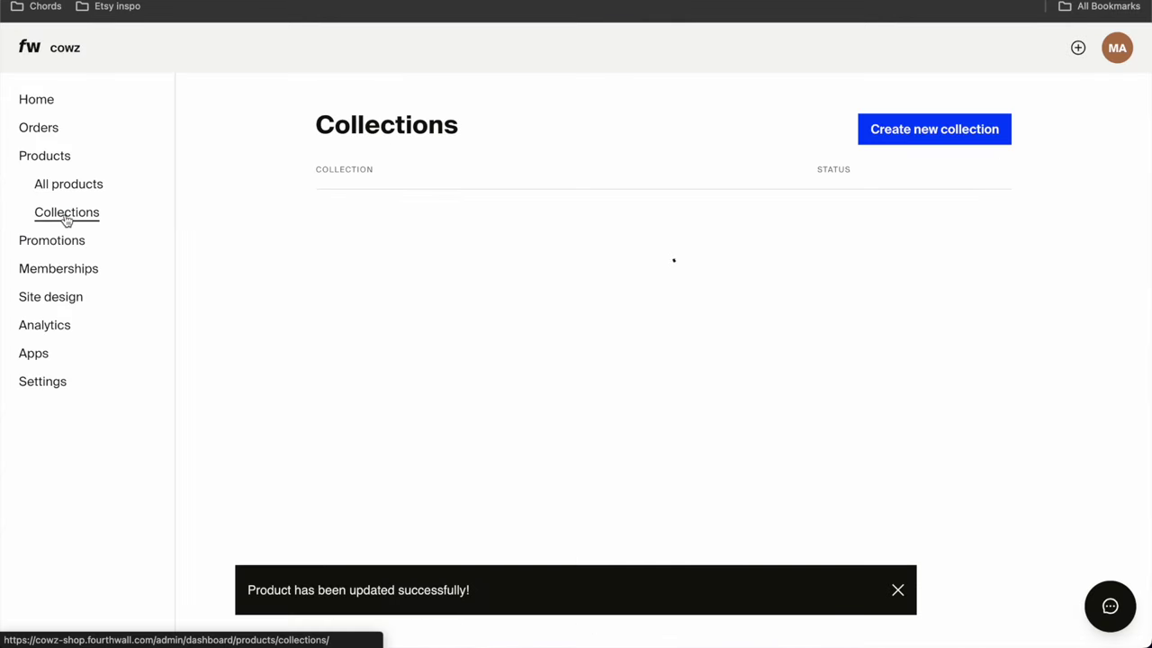
pyautogui.click(929, 133)
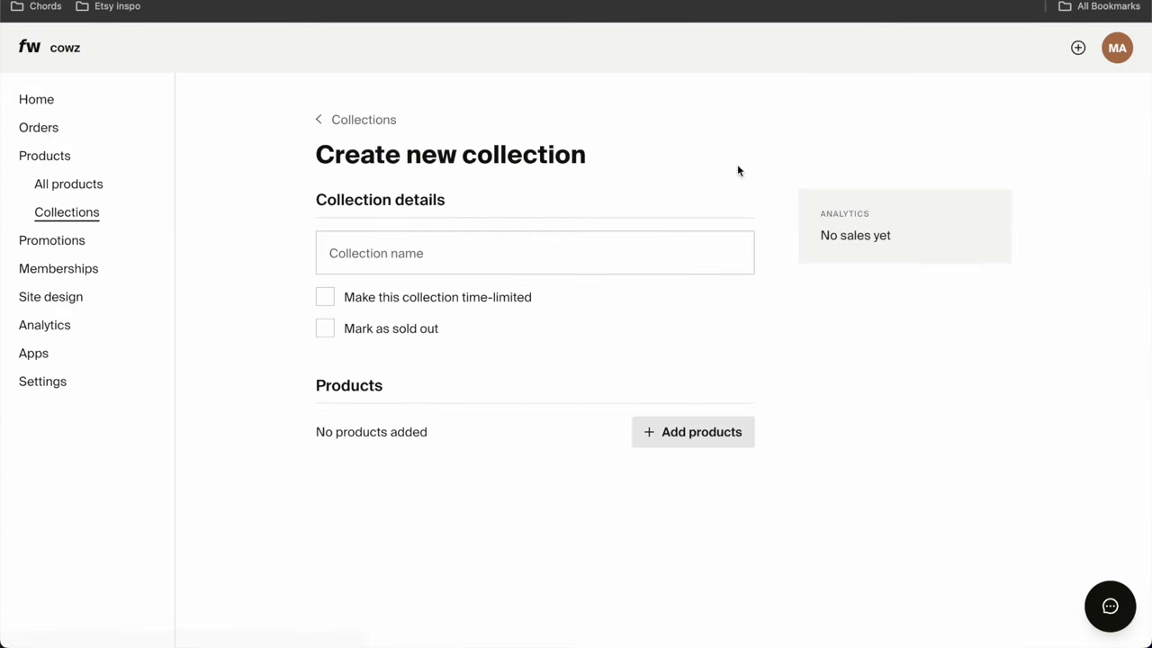
pyautogui.click(491, 243)
pyautogui.write('Coffee Cows')
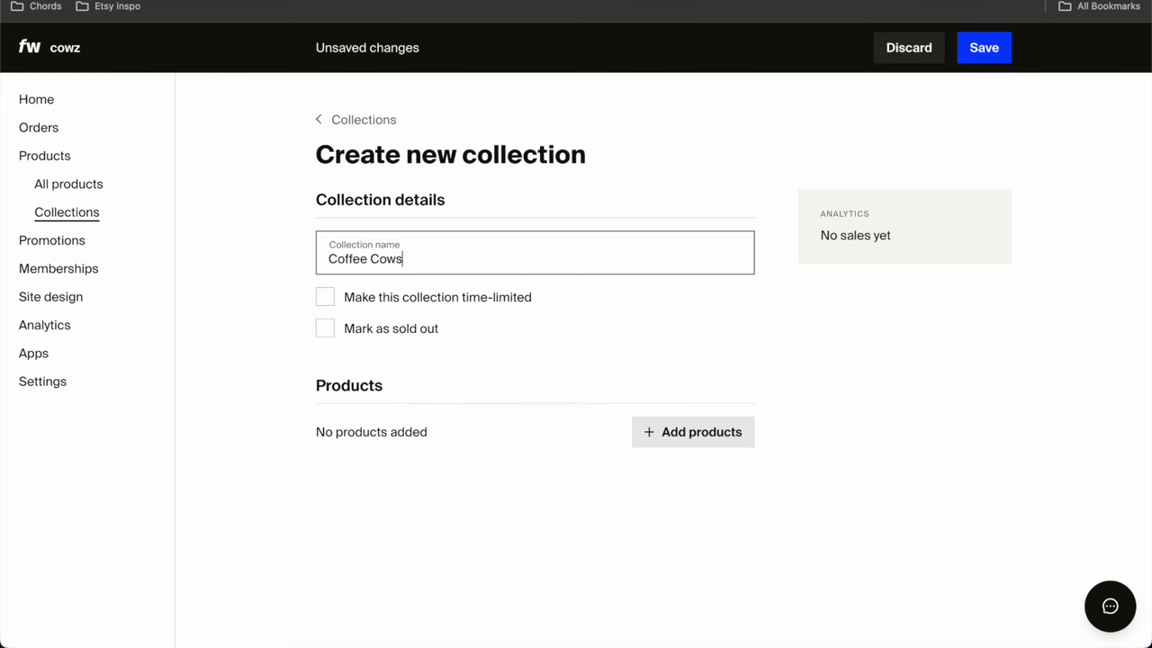
pyautogui.click(680, 335)
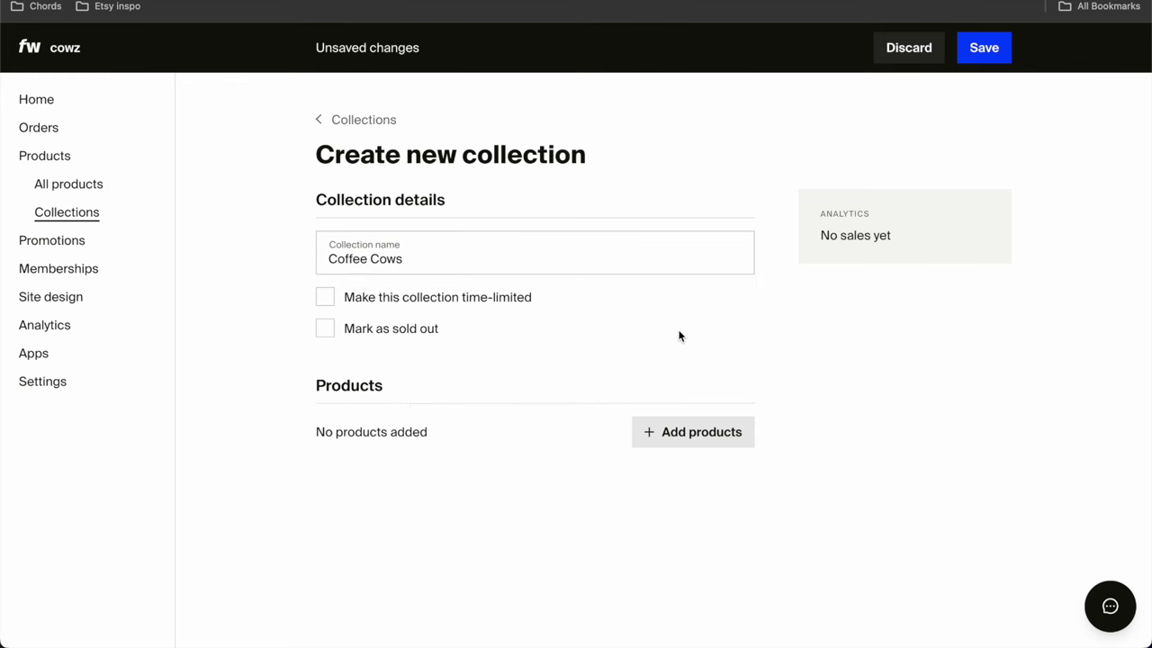
pyautogui.click(985, 54)
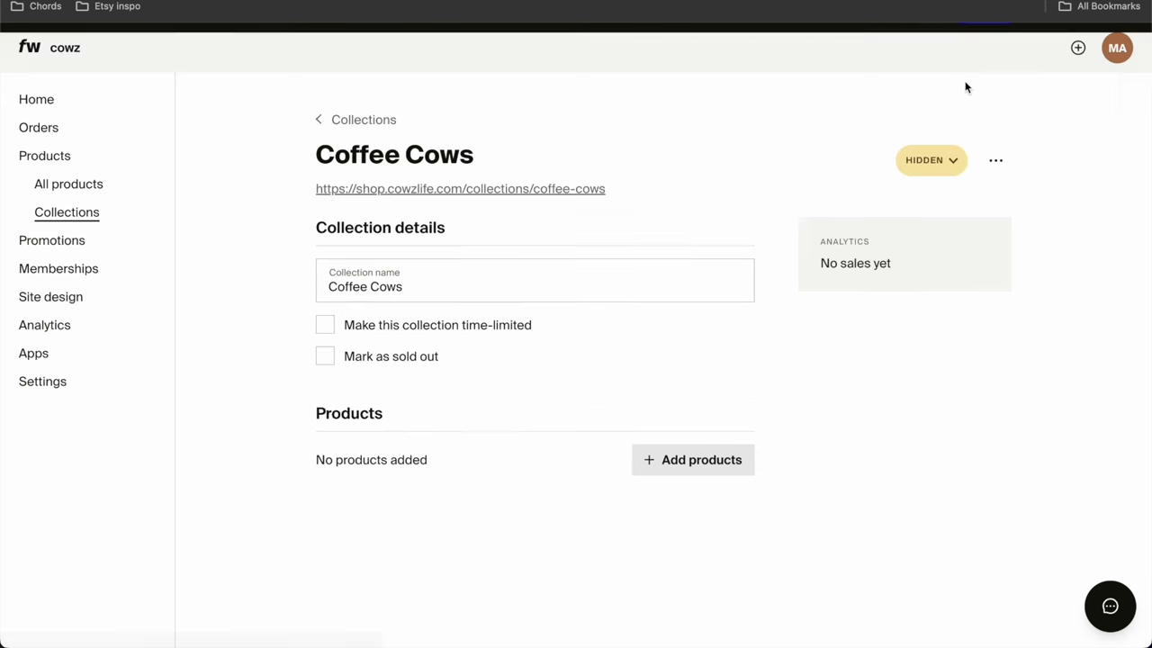
# Step: Change the Coffee Cows collection's status from Hidden to Public
pyautogui.click(910, 164)
pyautogui.click(792, 213)
pyautogui.click(936, 361)
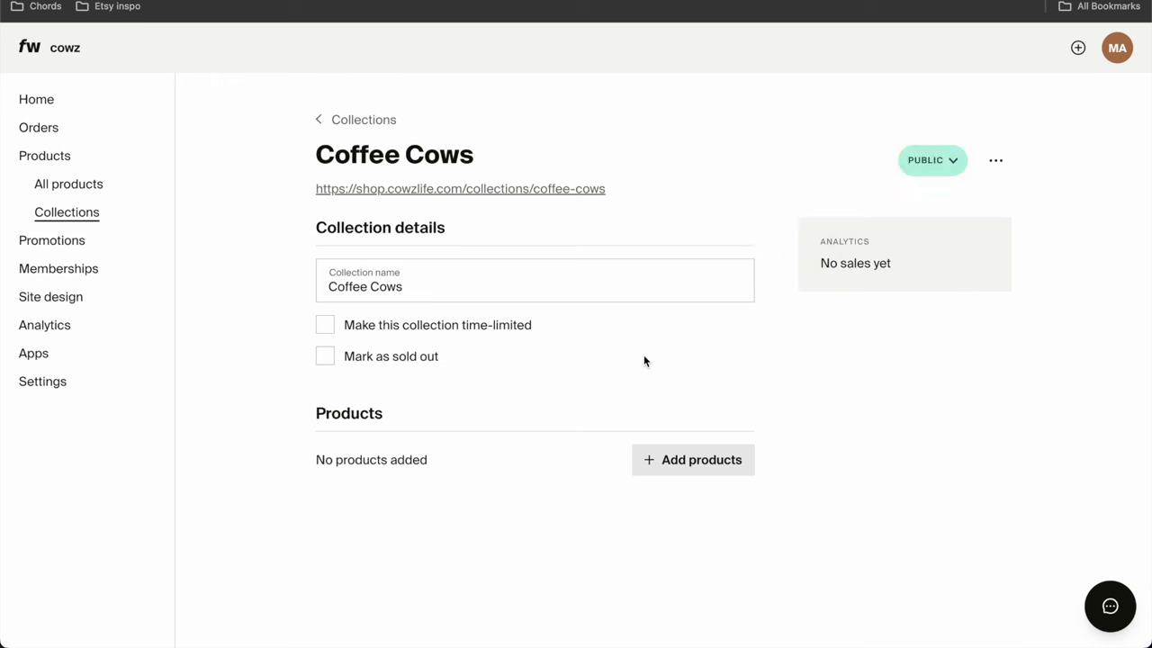
# Step: Select the Coffee and Cows is Happiness relaxed-fit T-shirt and mug as products for the Coffee Cows collection
pyautogui.click(666, 460)
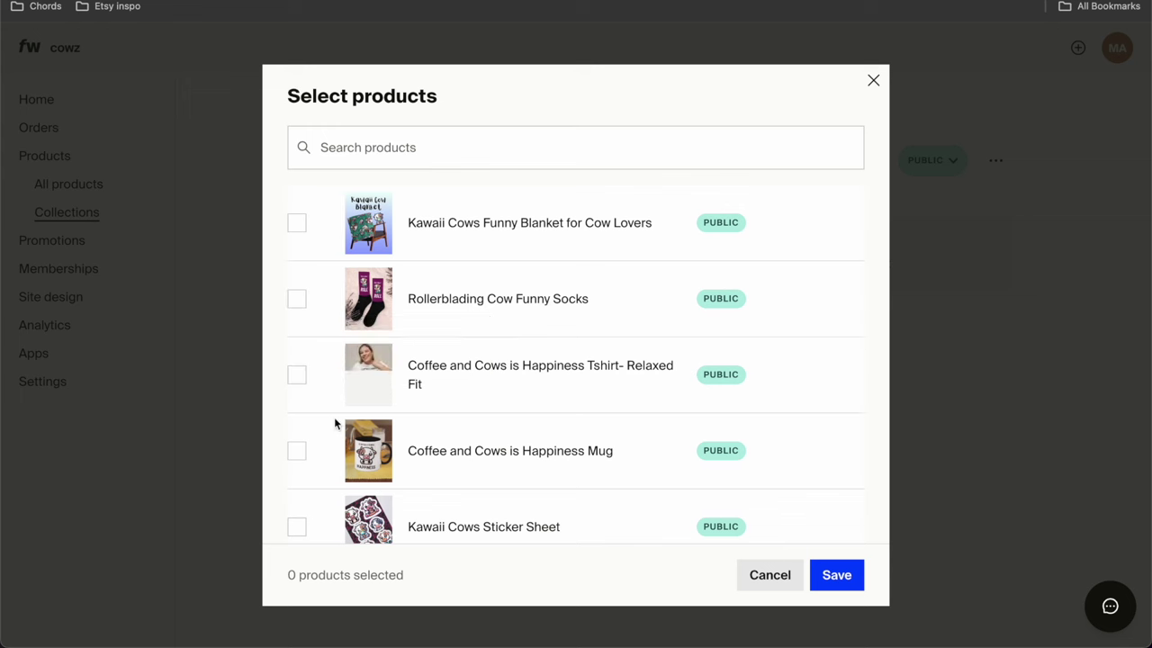
pyautogui.click(297, 375)
pyautogui.scroll(-2, 303, 378)
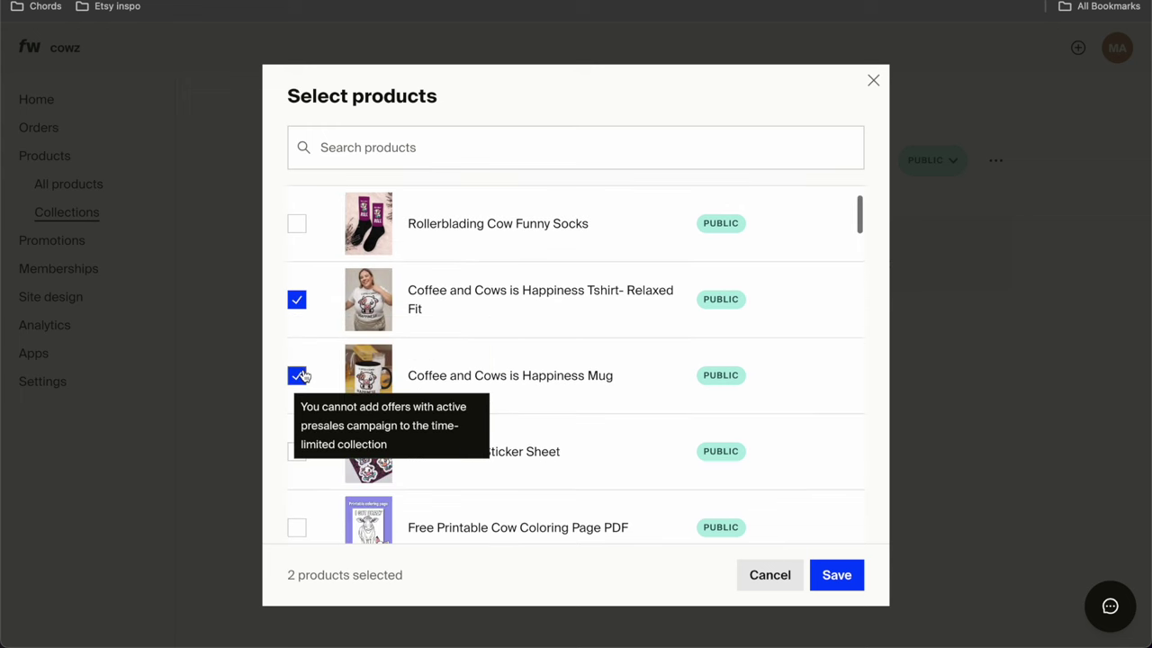
pyautogui.scroll(-2, 303, 373)
pyautogui.scroll(-3, 533, 379)
pyautogui.scroll(5, 531, 374)
# Step: Search the products for "coffee" and select the Cow Coffee Break Sticker, Coffee Break Cow Socks and Coffee Break Cow Coffee Mug
pyautogui.click(453, 155)
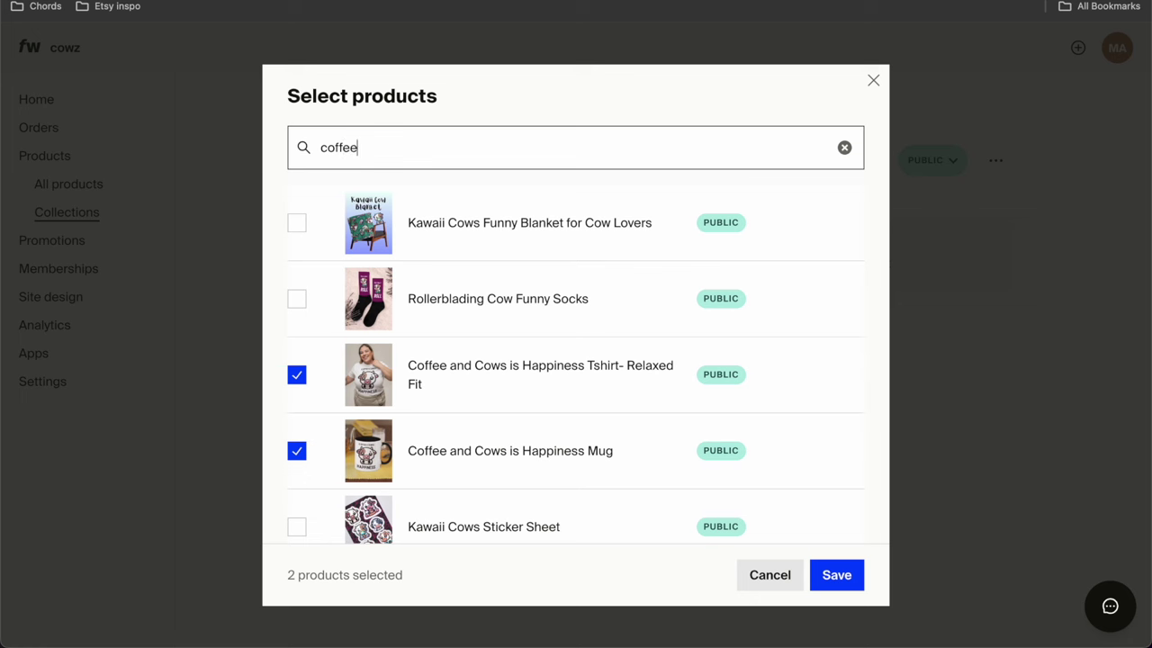
pyautogui.scroll(-5, 454, 275)
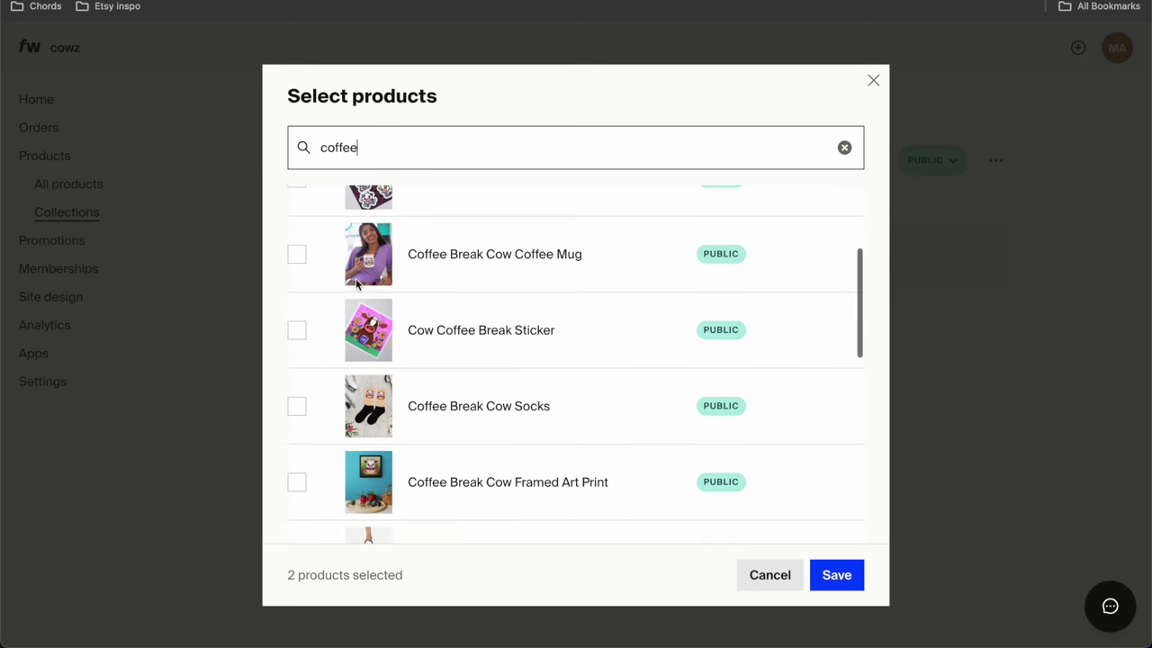
pyautogui.scroll(-1, 441, 284)
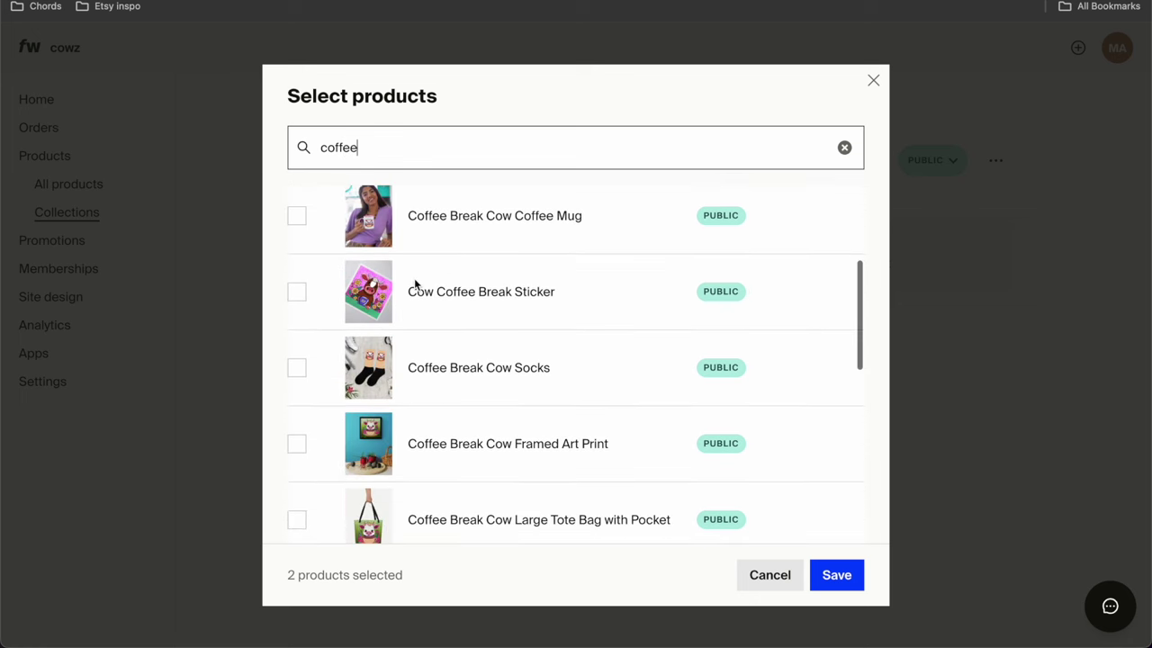
pyautogui.click(296, 291)
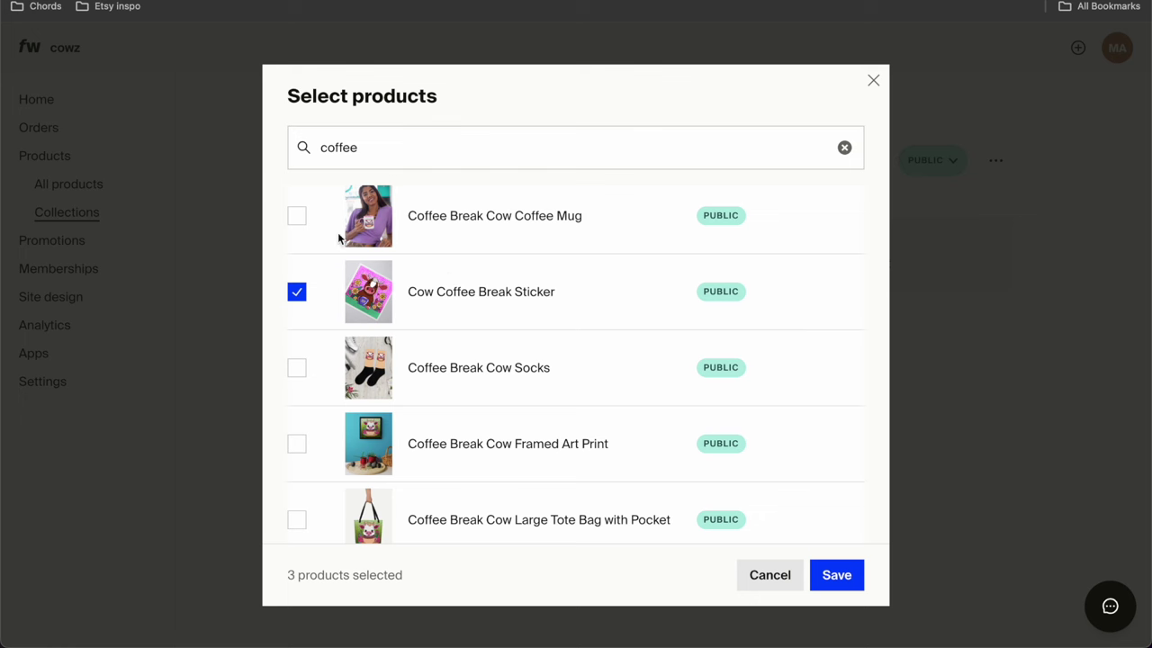
pyautogui.moveTo(302, 373)
pyautogui.click(296, 215)
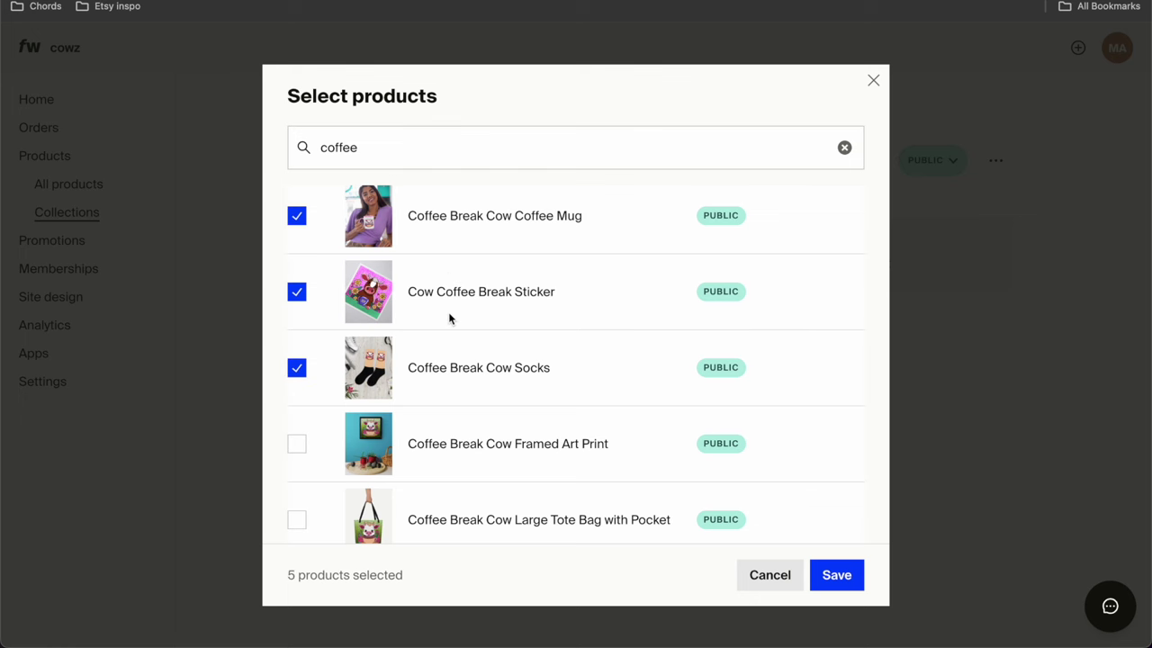
# Step: Also select the Coffee Break Cow framed art print, large tote bag with pocket, pillow, stainless tumbler and eco tote bag
pyautogui.scroll(-3, 450, 319)
pyautogui.click(297, 267)
pyautogui.click(296, 343)
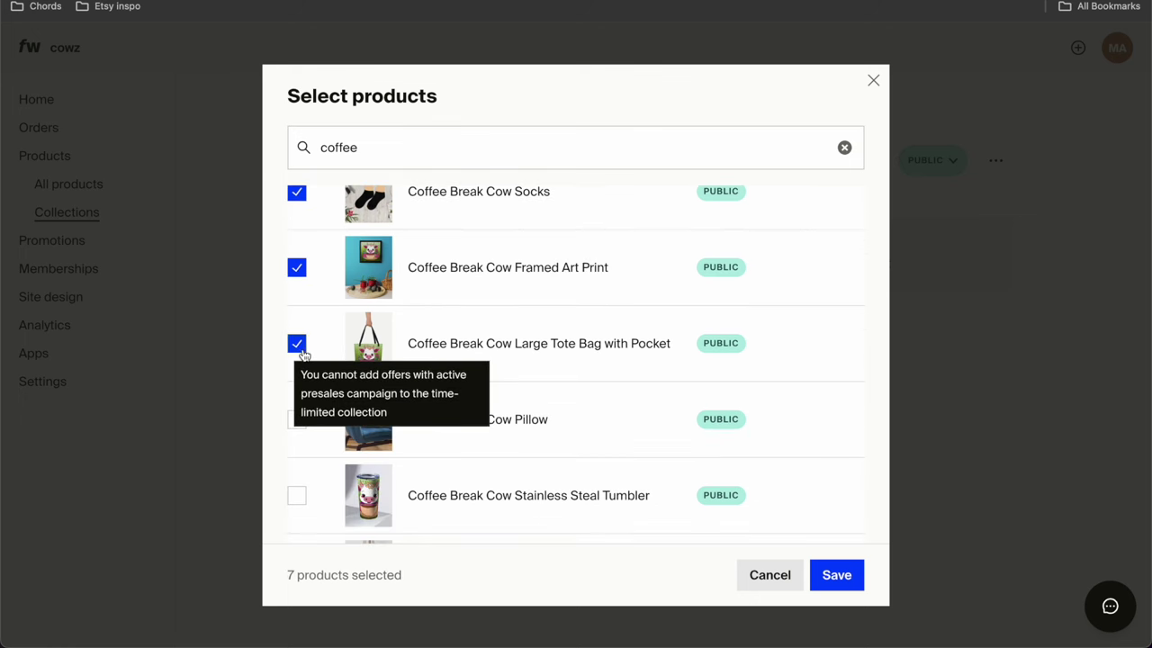
pyautogui.scroll(-2, 360, 360)
pyautogui.click(297, 346)
pyautogui.scroll(-2, 299, 350)
pyautogui.click(297, 330)
pyautogui.click(297, 406)
# Step: Select the Cow Coffee Break tumbler, tote bag, pillow and framed print, and save the collection with its products
pyautogui.scroll(-2, 301, 409)
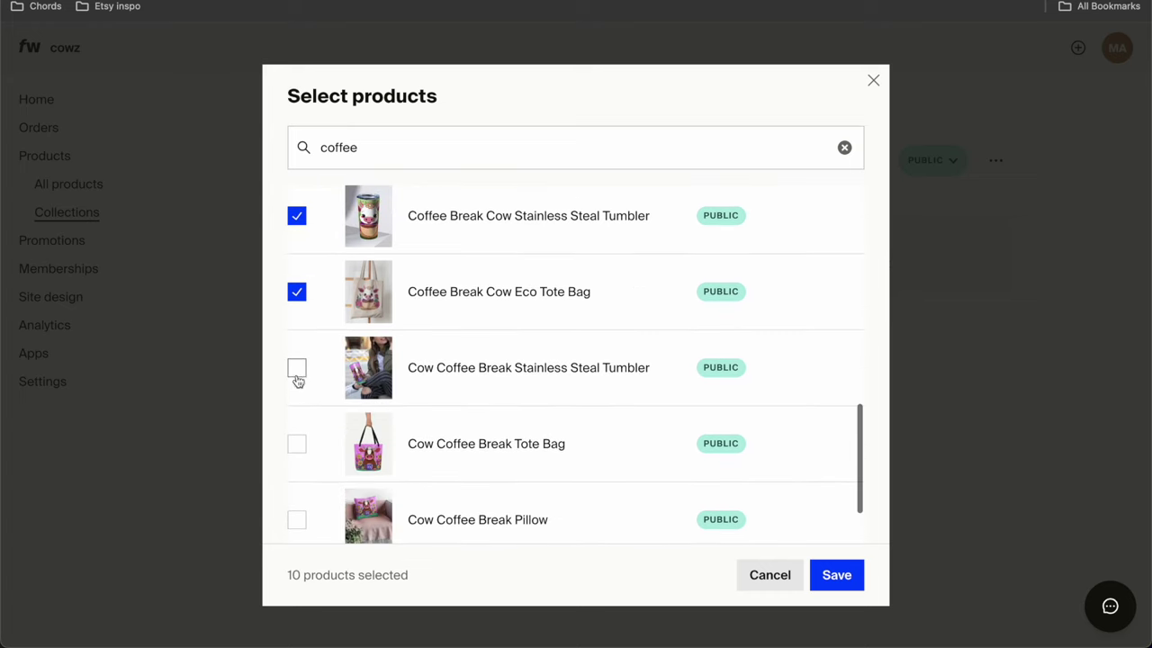
pyautogui.click(297, 368)
pyautogui.scroll(-1, 297, 372)
pyautogui.scroll(-1, 297, 369)
pyautogui.click(297, 352)
pyautogui.click(297, 428)
pyautogui.click(297, 505)
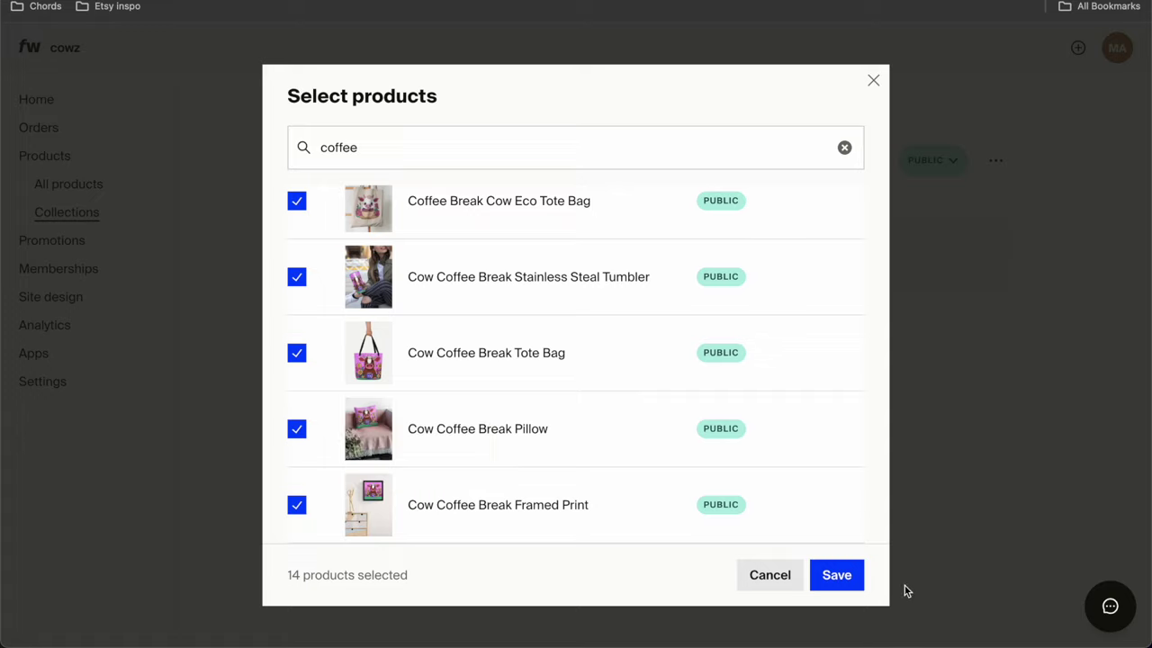
pyautogui.click(836, 574)
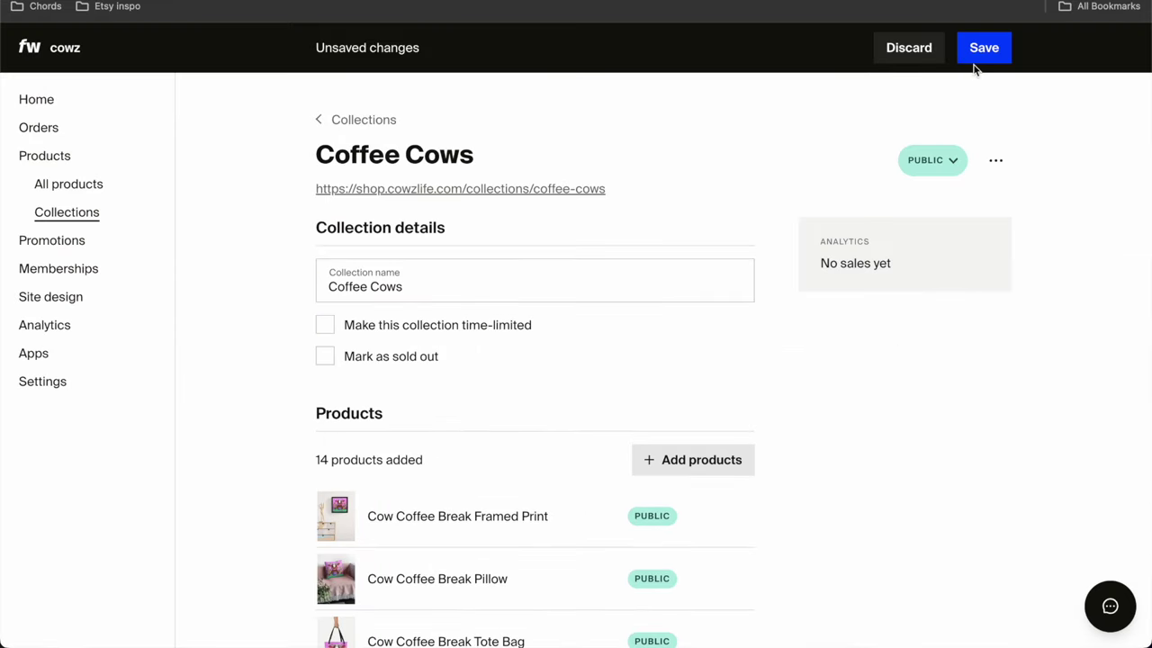
pyautogui.click(983, 47)
pyautogui.click(707, 404)
# Step: Move the Coffee and Cows is Happiness mug and T-shirt up the product order to just above the Coffee Break Cow Pillow
pyautogui.scroll(-3, 441, 300)
pyautogui.scroll(-3, 396, 360)
pyautogui.scroll(-3, 305, 423)
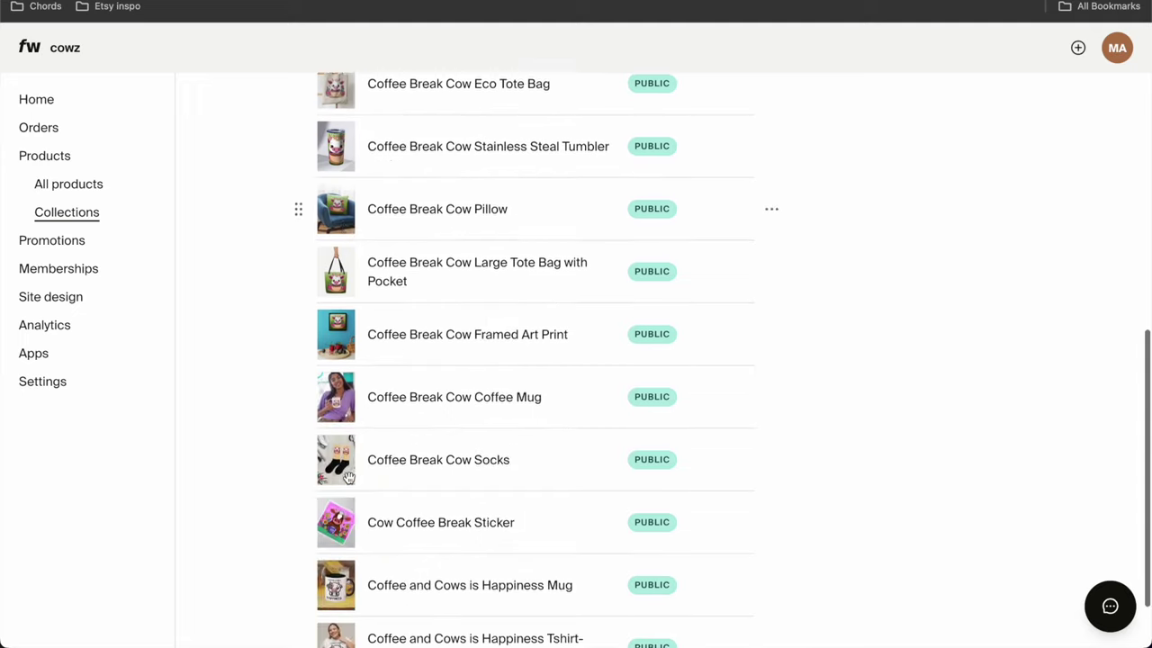
pyautogui.moveTo(301, 538); pyautogui.dragTo(299, 165)
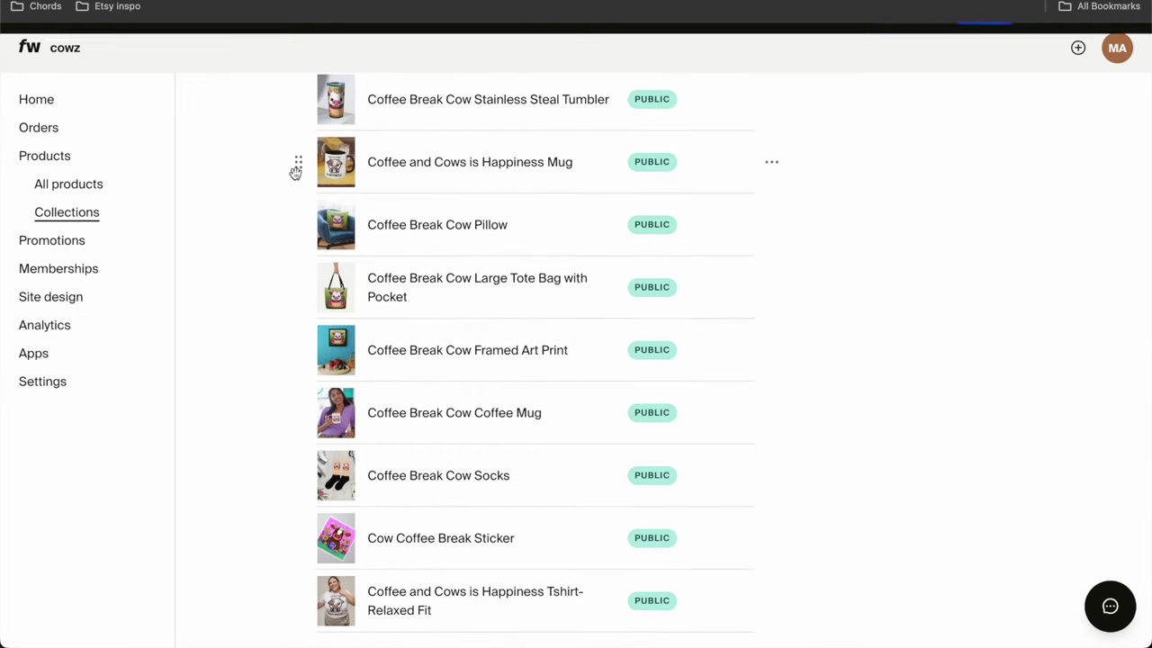
pyautogui.moveTo(301, 602); pyautogui.dragTo(298, 213)
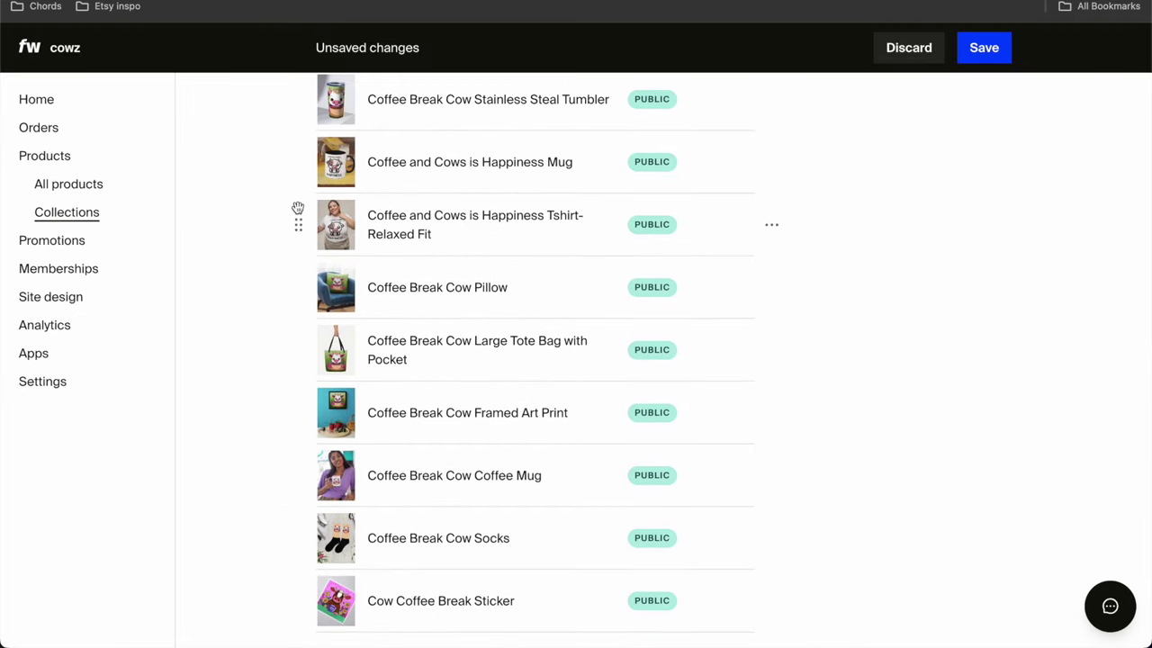
# Step: Move the Coffee and Cows is Happiness T-shirt up to second place, directly below the Cow Coffee Break Framed Print
pyautogui.scroll(2, 297, 306)
pyautogui.moveTo(296, 429); pyautogui.dragTo(298, 149)
pyautogui.scroll(2, 298, 225)
pyautogui.moveTo(298, 295); pyautogui.dragTo(297, 175)
# Step: Move the Coffee and Cows is Happiness Mug up to just below the Cow Coffee Break Pillow and save the new product order
pyautogui.scroll(-5, 297, 344)
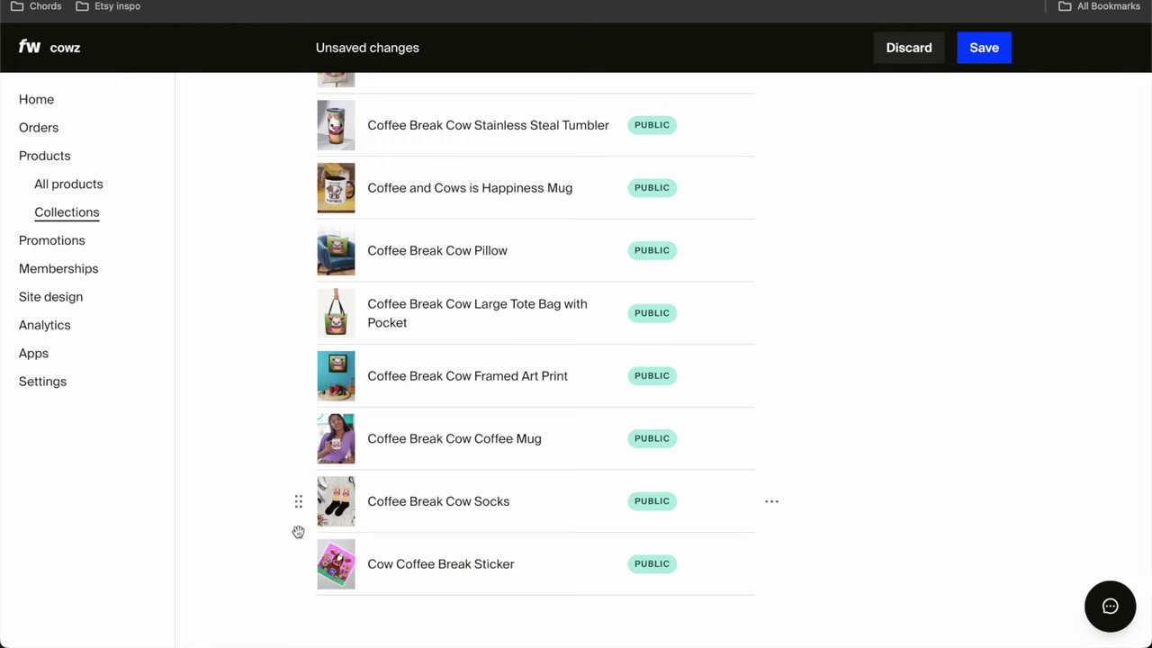
pyautogui.scroll(3, 297, 532)
pyautogui.moveTo(298, 447); pyautogui.dragTo(298, 218)
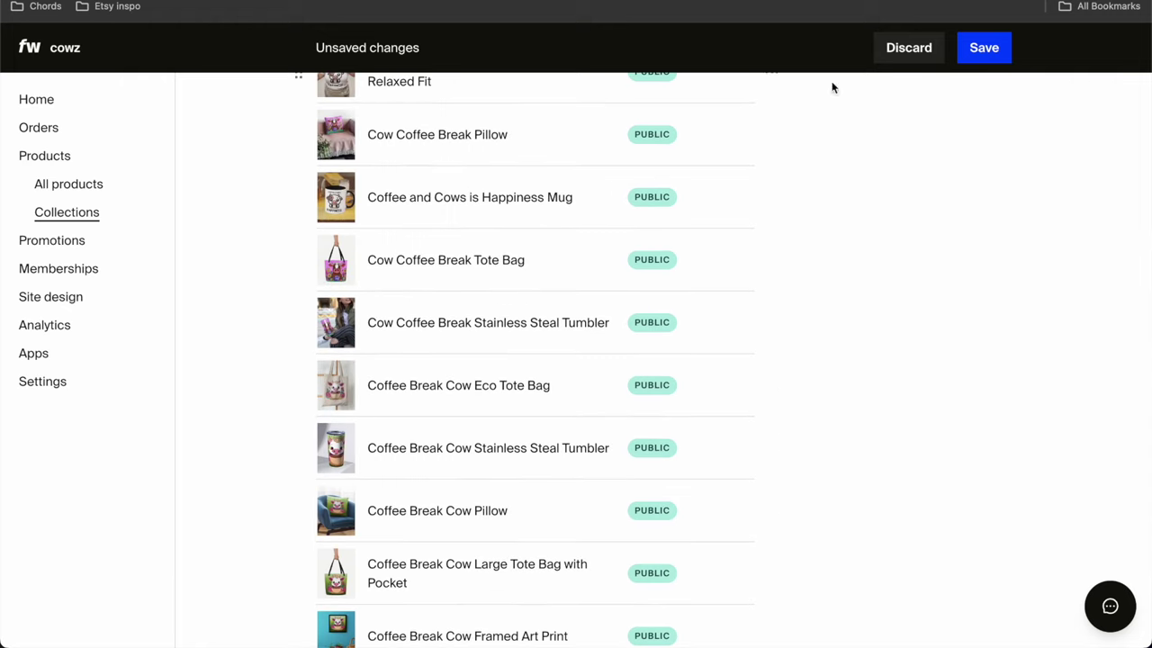
pyautogui.click(990, 50)
pyautogui.scroll(1, 811, 326)
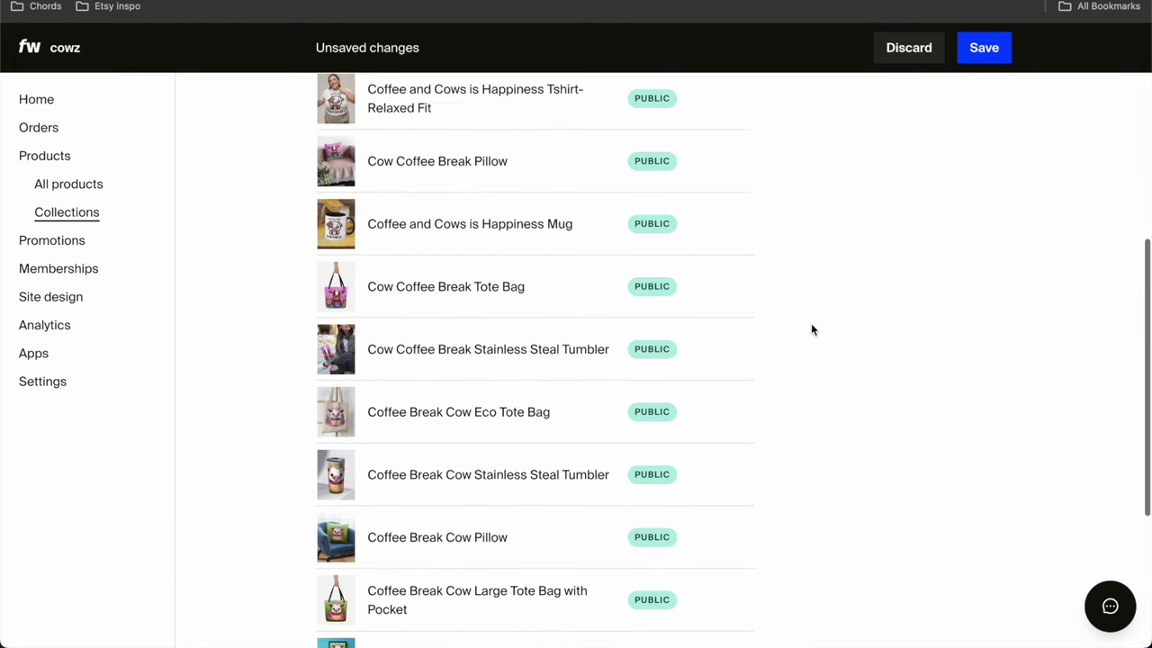
pyautogui.scroll(5, 811, 329)
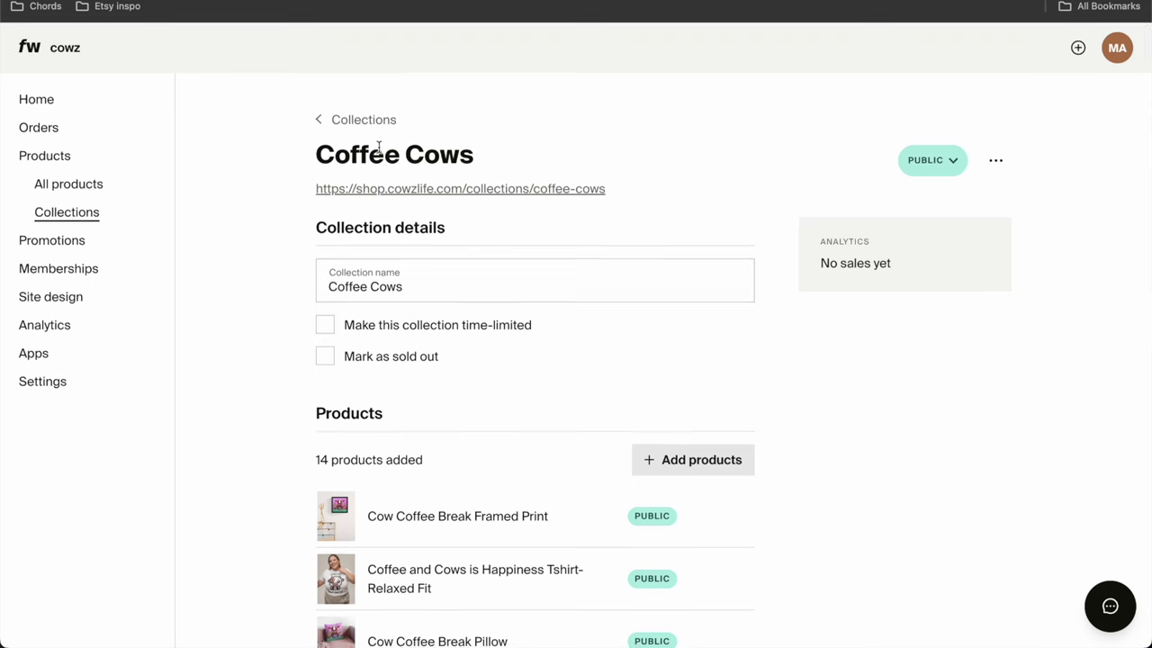
# Step: Add the Kawaii Cows Sticker Sheet to the Stickers collection and save, changing the collection's products to Public
pyautogui.click(368, 119)
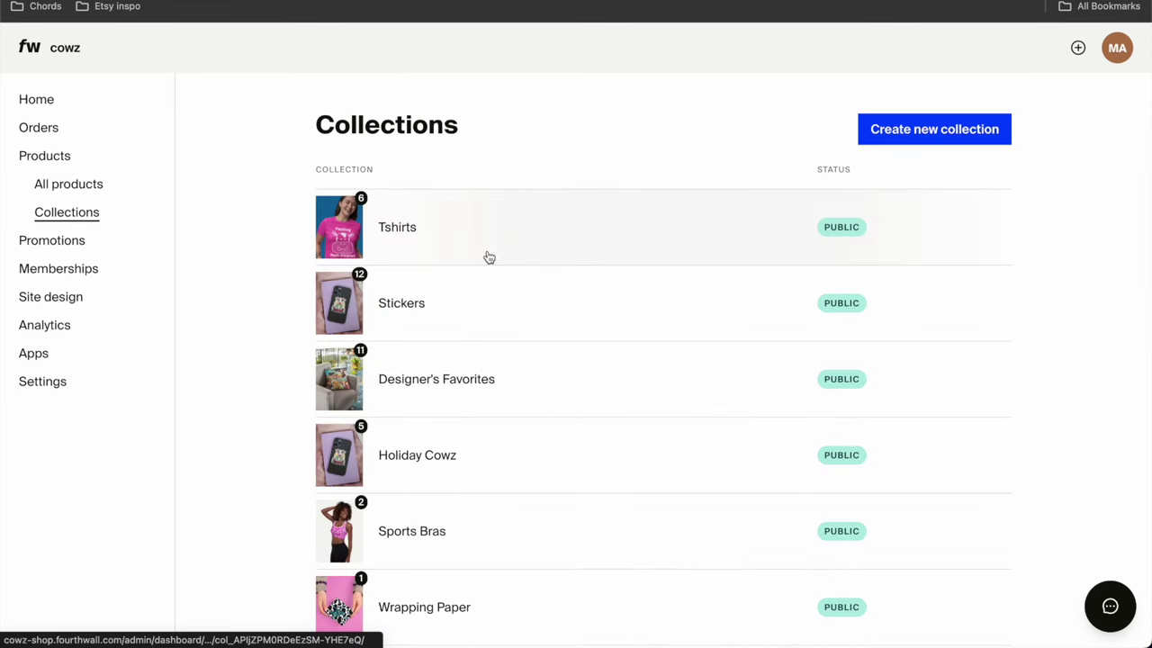
pyautogui.click(419, 297)
pyautogui.click(678, 459)
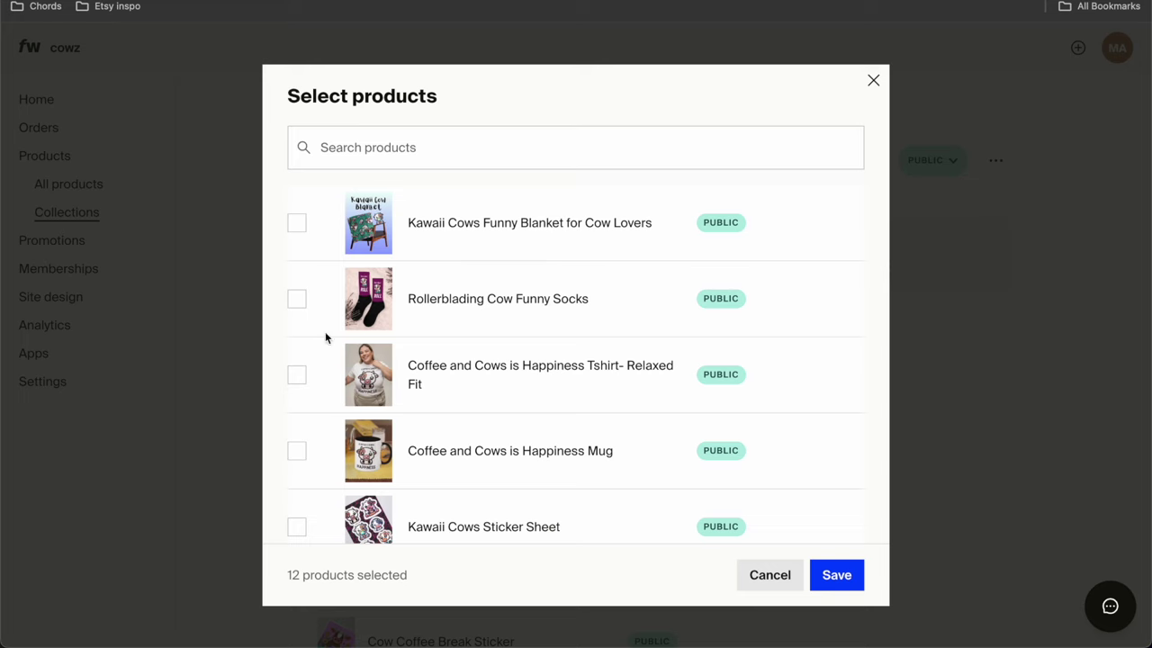
pyautogui.scroll(-4, 325, 338)
pyautogui.click(297, 348)
pyautogui.click(836, 575)
pyautogui.click(981, 54)
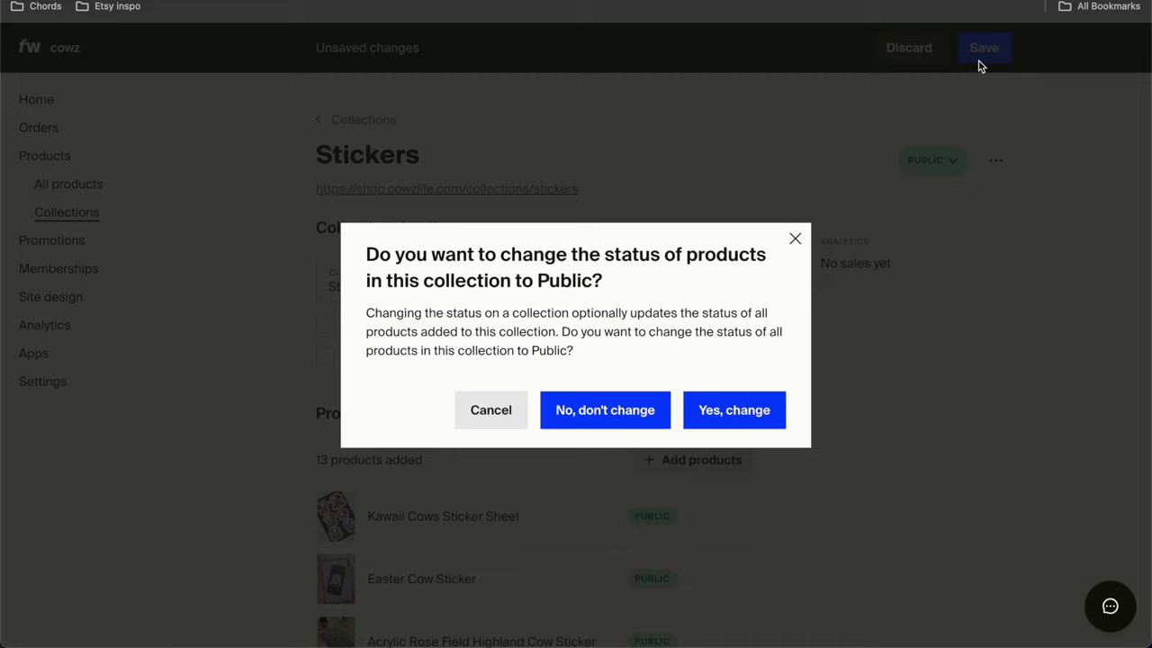
pyautogui.click(744, 413)
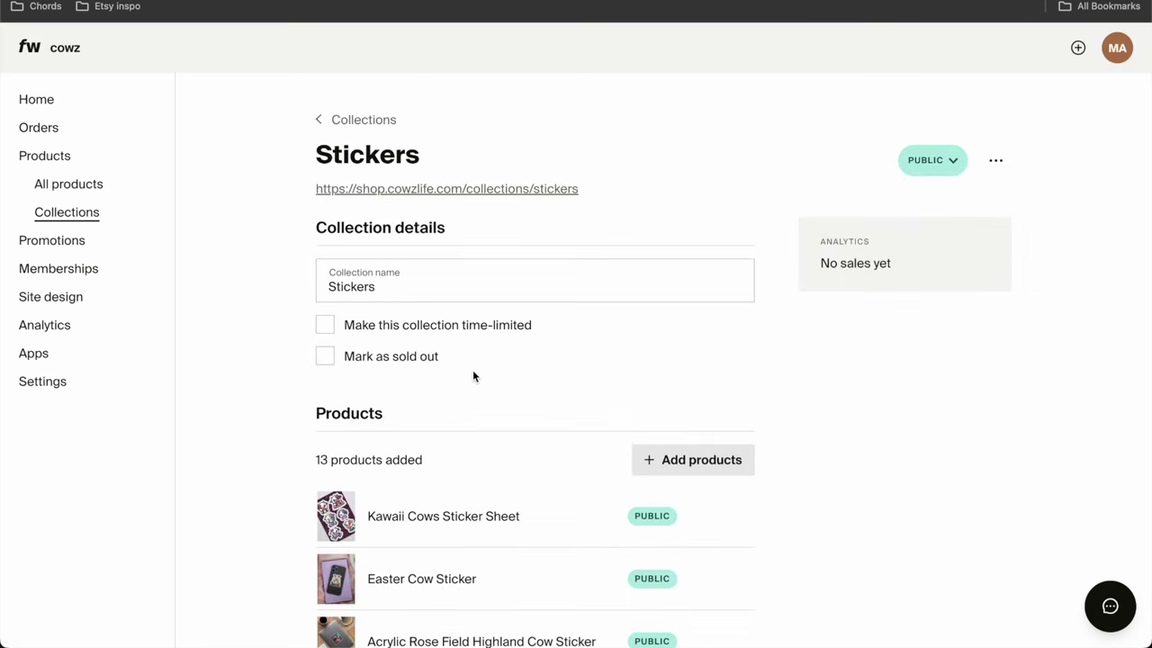
# Step: Find the Drinkware collection in the list of collections and open it
pyautogui.click(333, 120)
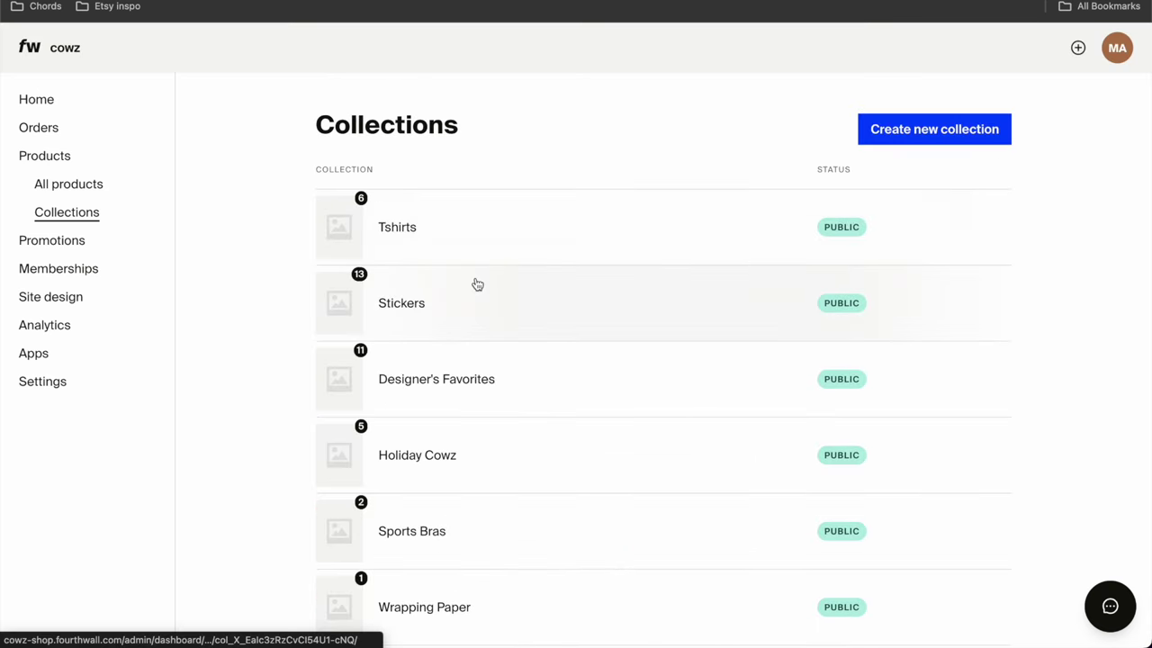
pyautogui.hotkey('ctrl', 'f')
pyautogui.write('mu')
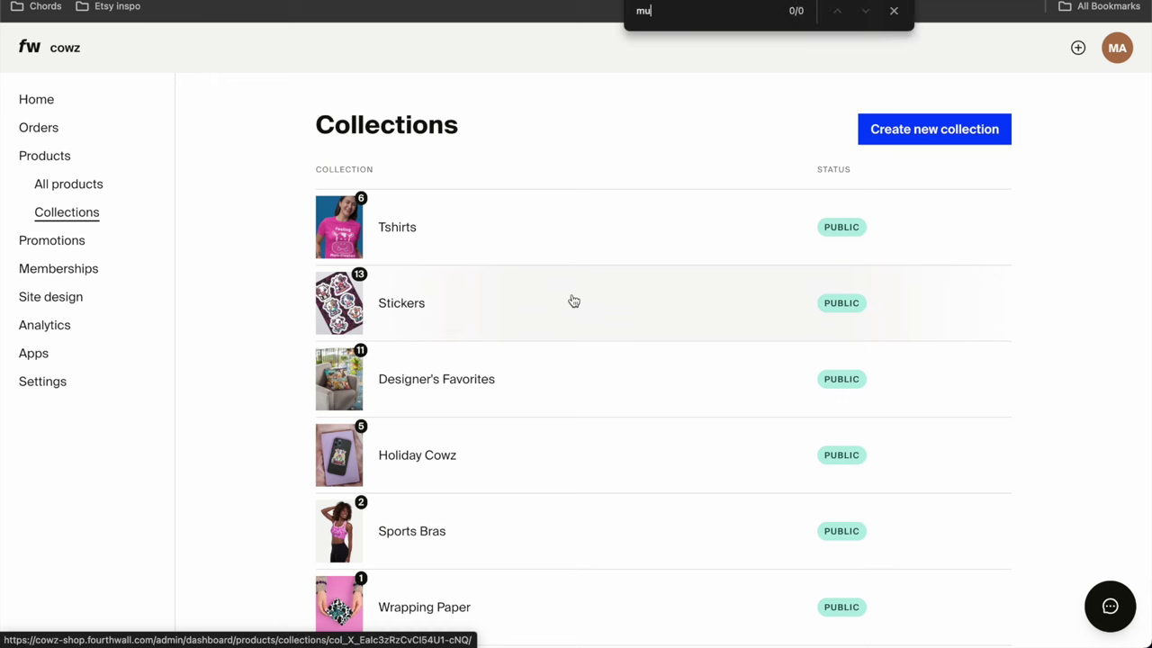
pyautogui.click(670, 13)
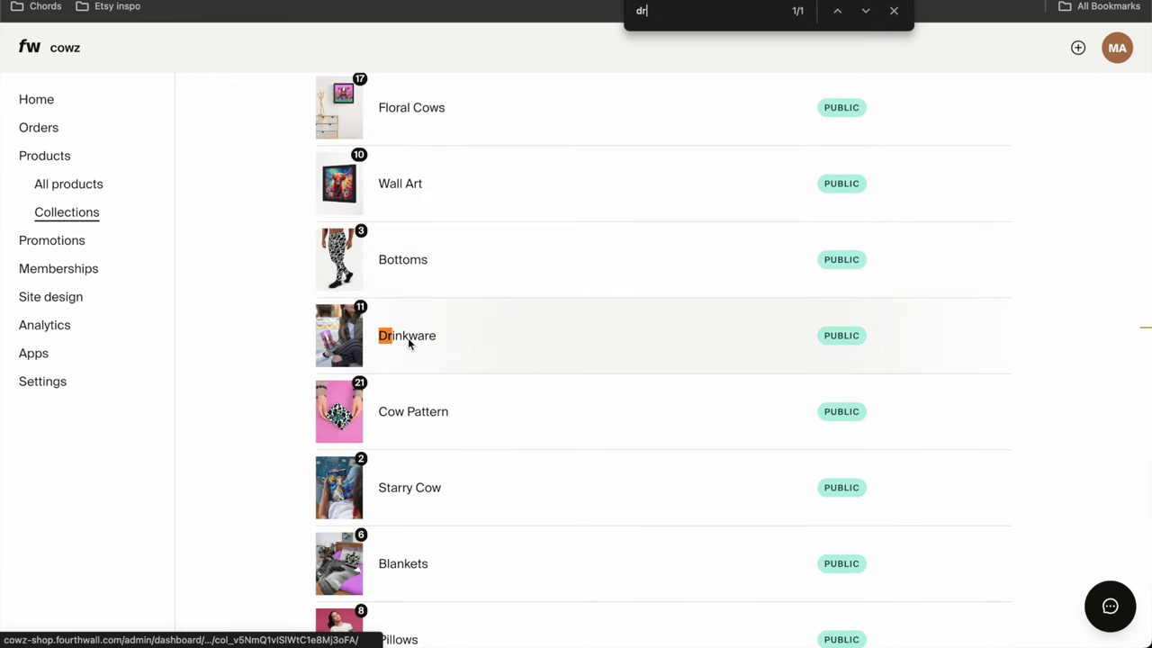
pyautogui.click(409, 342)
# Step: Add the Coffee and Cows is Happiness Mug to the Drinkware collection and save, changing the collection's products to Public
pyautogui.click(673, 458)
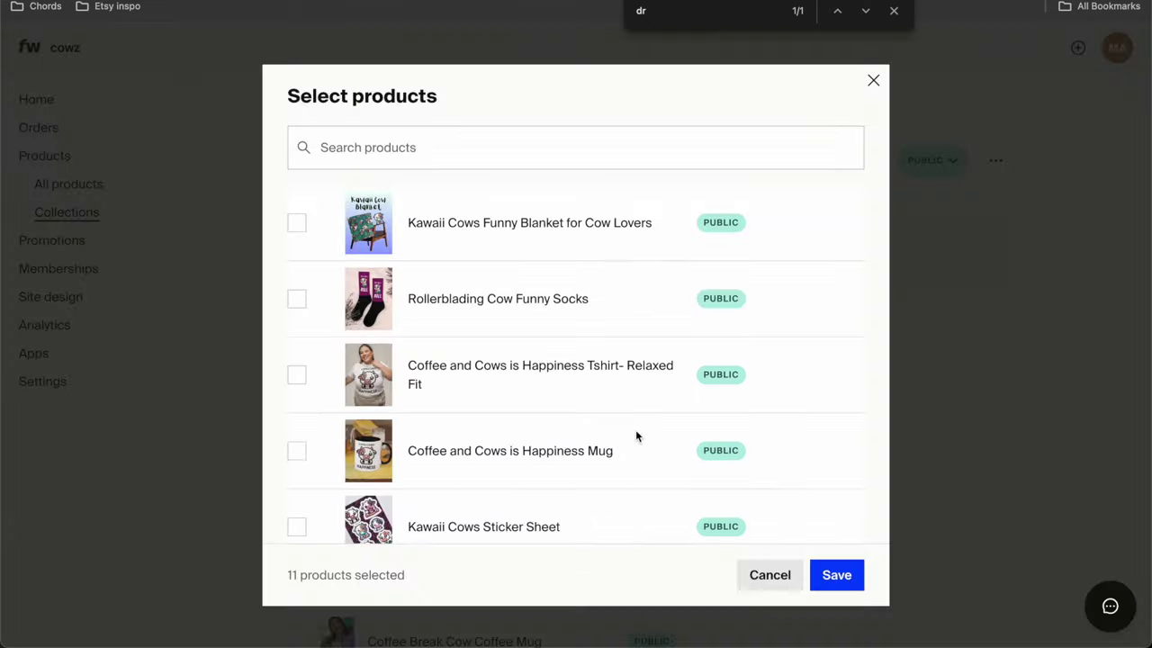
pyautogui.scroll(-2, 306, 323)
pyautogui.click(297, 340)
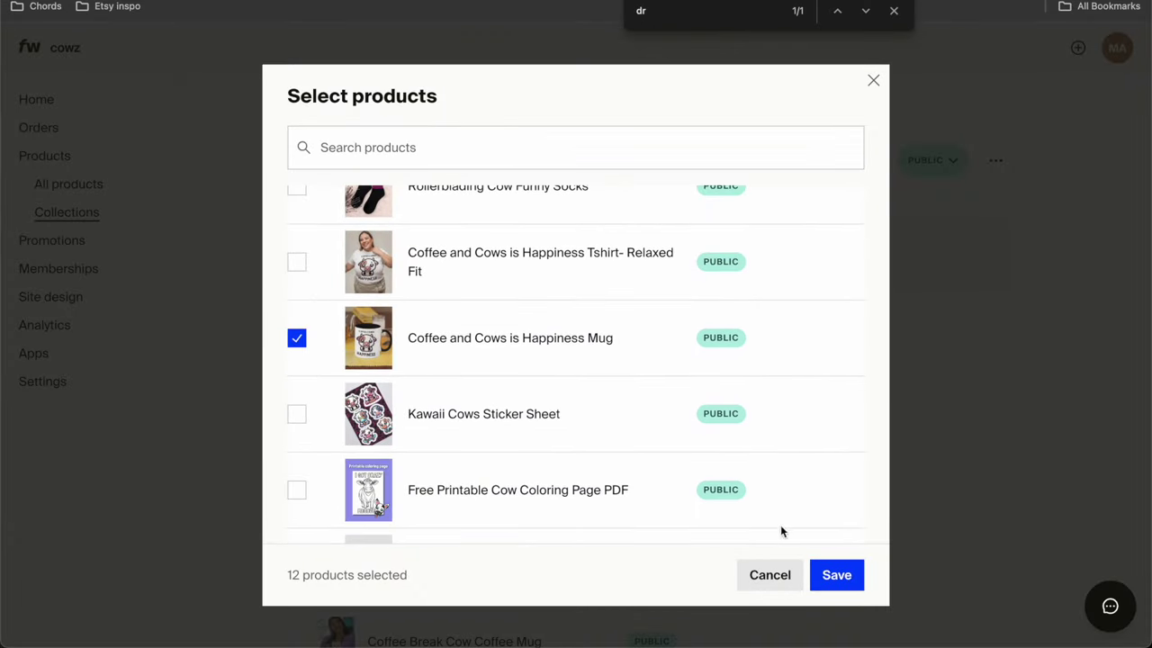
pyautogui.click(836, 576)
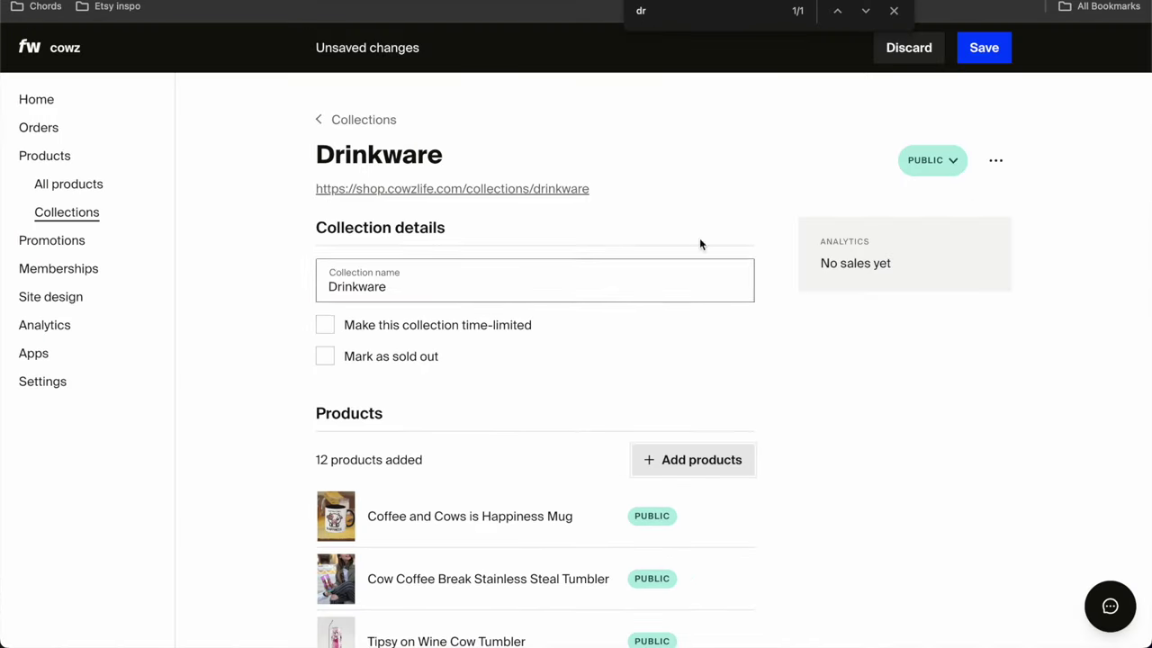
pyautogui.click(981, 57)
pyautogui.click(750, 409)
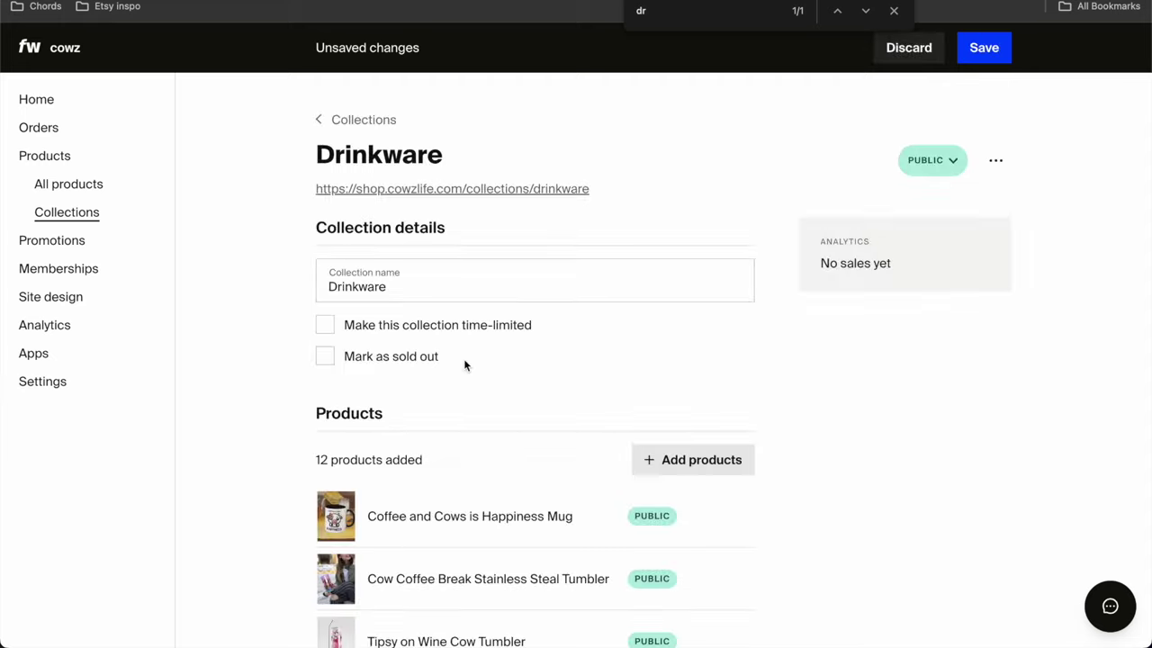
# Step: Return to the list of collections and open the Socks collection
pyautogui.click(341, 124)
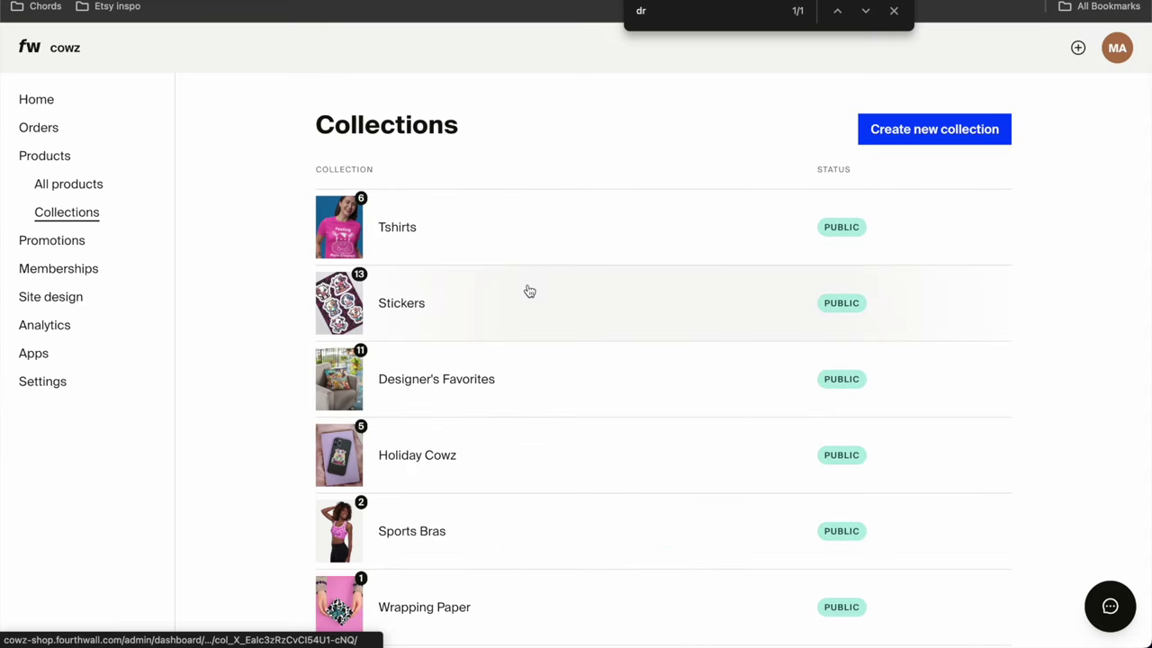
pyautogui.scroll(-9, 530, 291)
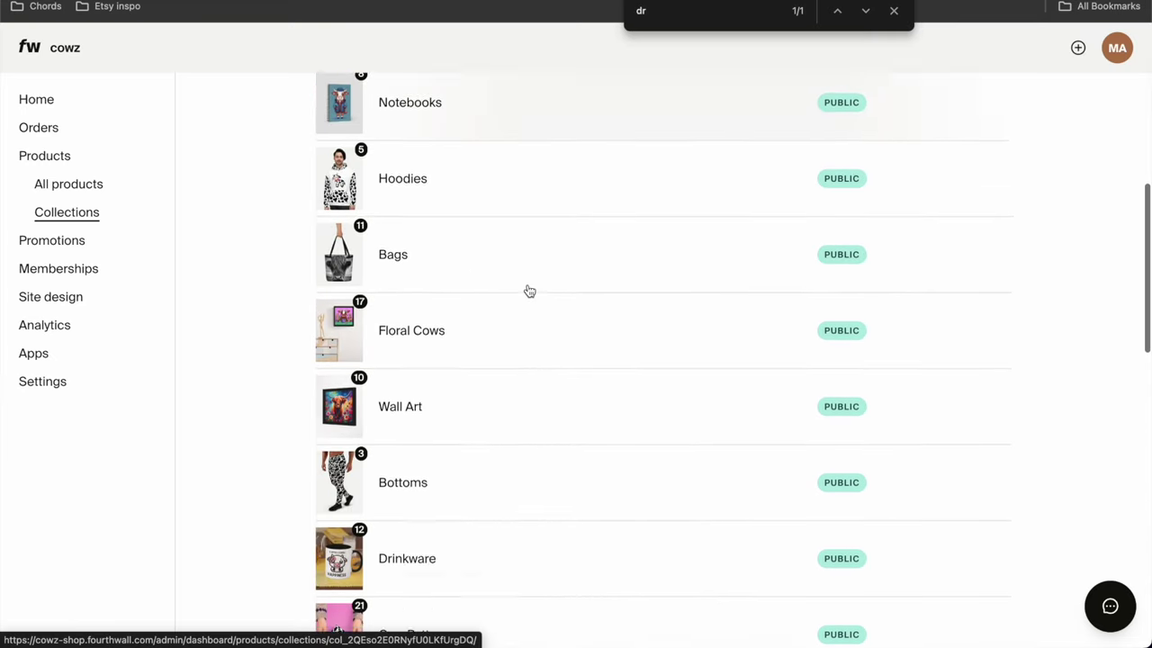
pyautogui.scroll(-5, 529, 291)
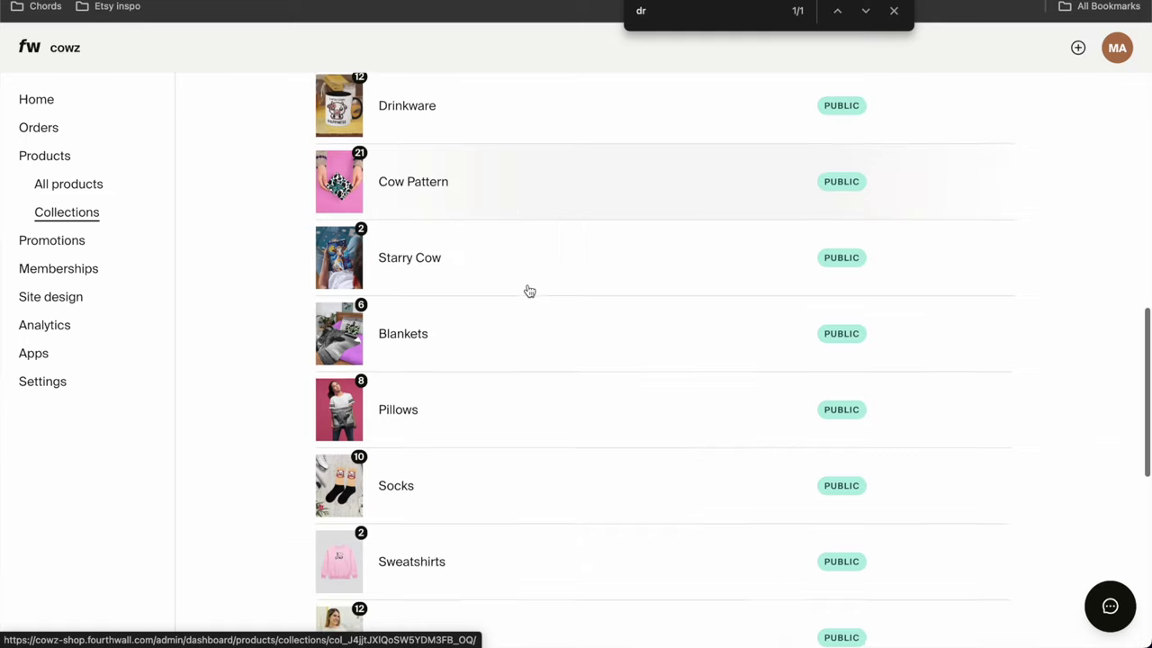
pyautogui.click(376, 340)
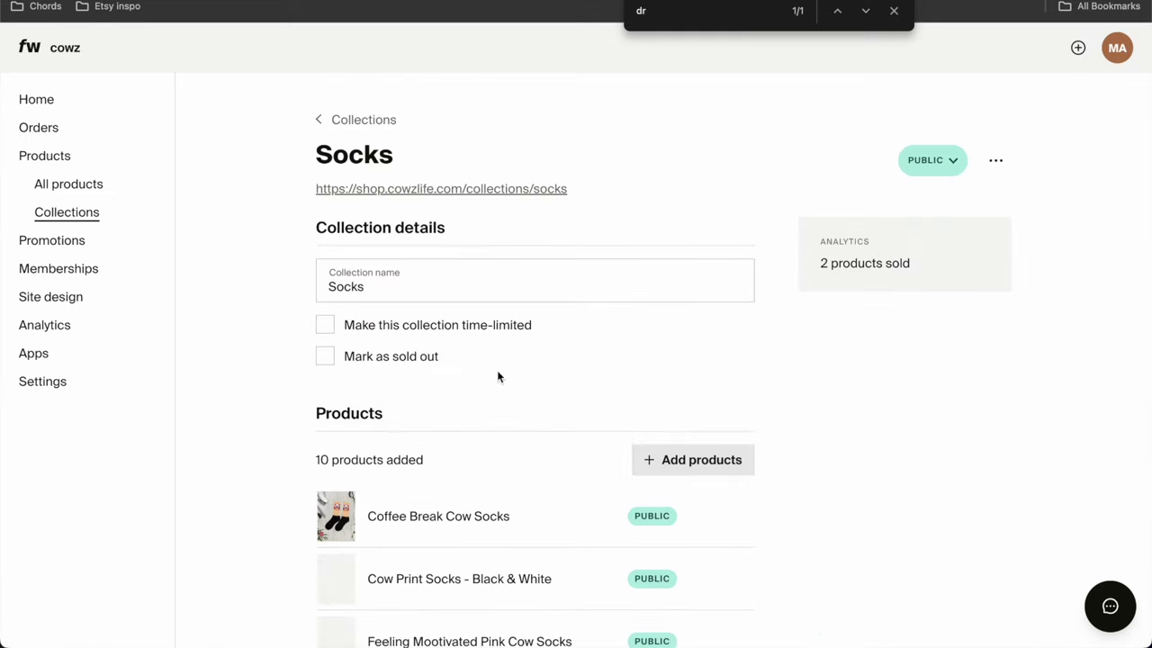
# Step: Add the Rollerblading Cow Funny Socks to the Socks collection and save, changing the collection's products to Public
pyautogui.click(676, 461)
pyautogui.click(297, 298)
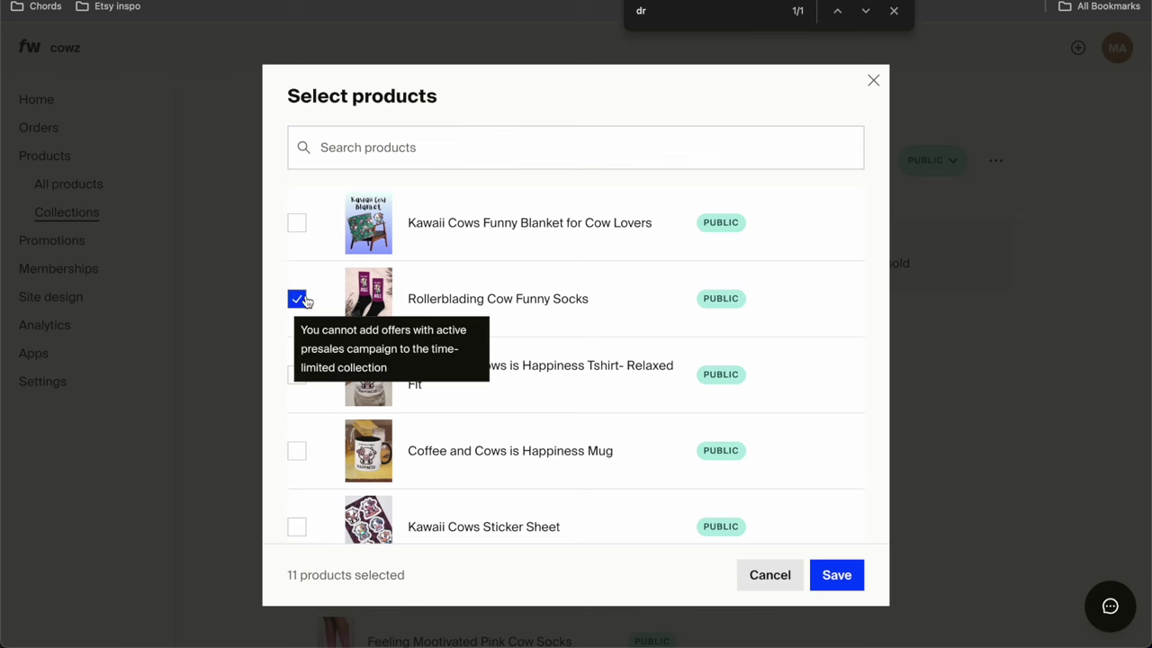
pyautogui.click(838, 574)
pyautogui.click(983, 49)
pyautogui.click(738, 409)
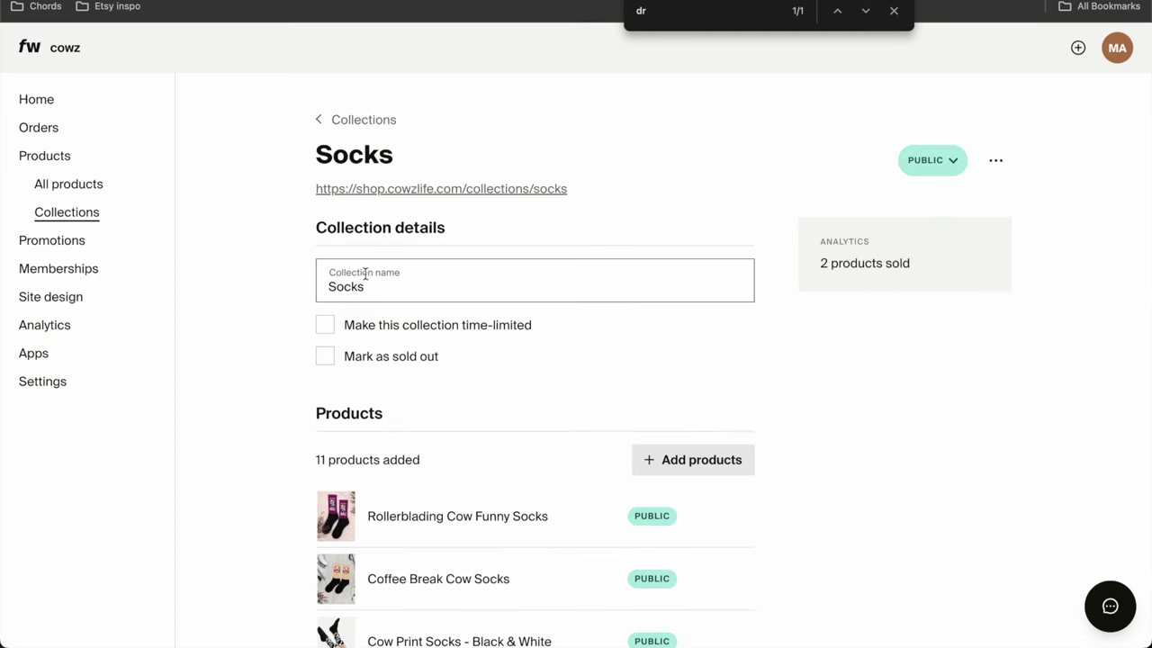
# Step: Add the Coffee and Cows is Happiness Tshirt to the Tshirts collection and save, changing the collection's products to Public
pyautogui.click(352, 122)
pyautogui.click(410, 227)
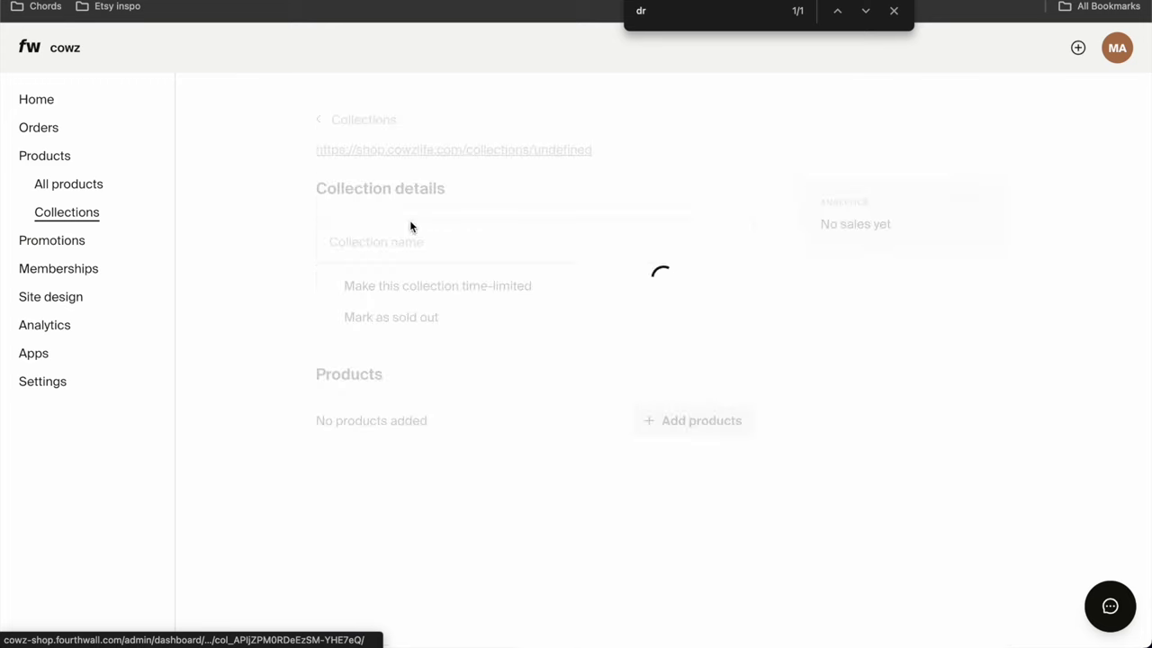
pyautogui.click(695, 462)
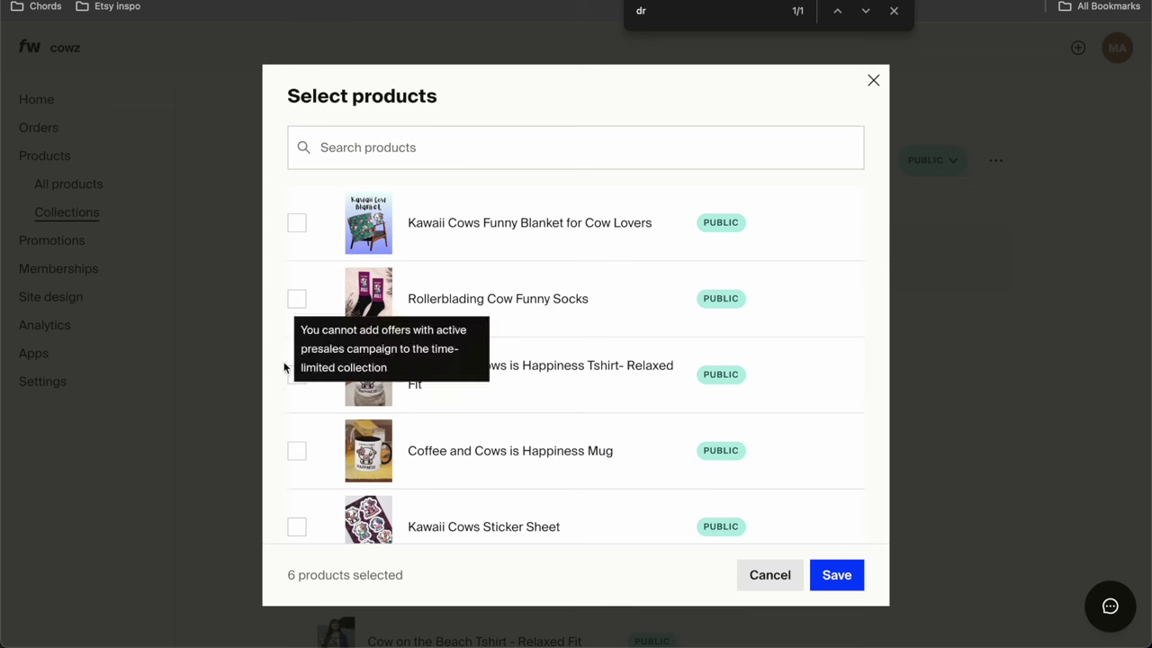
pyautogui.click(297, 375)
pyautogui.click(833, 569)
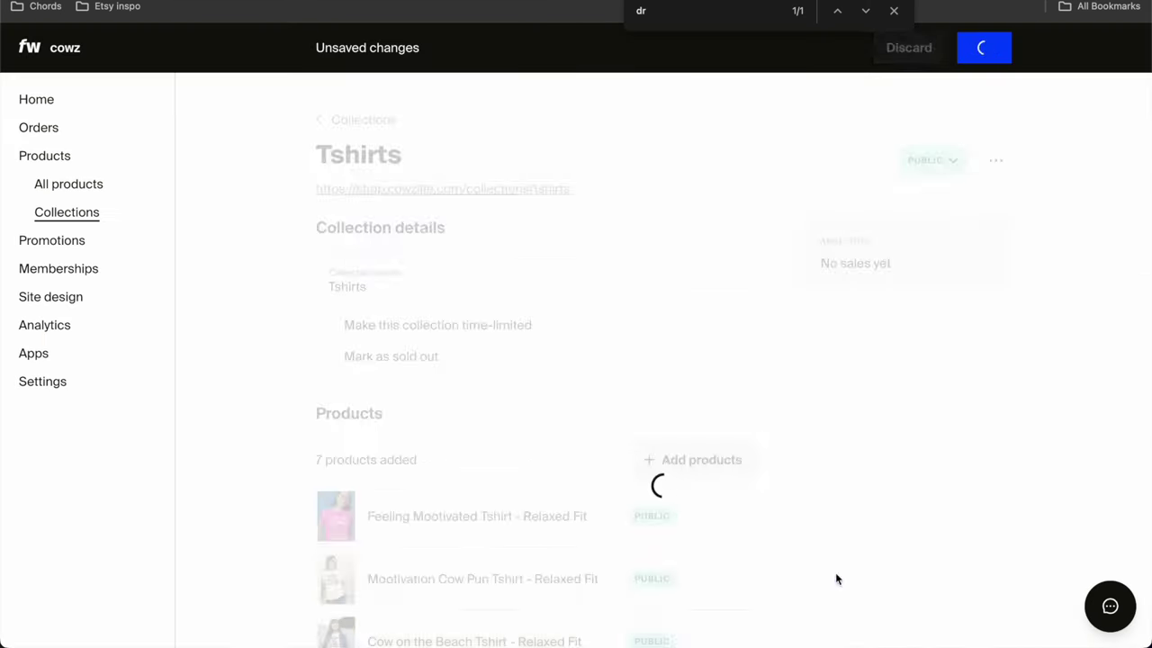
pyautogui.click(983, 47)
pyautogui.click(736, 414)
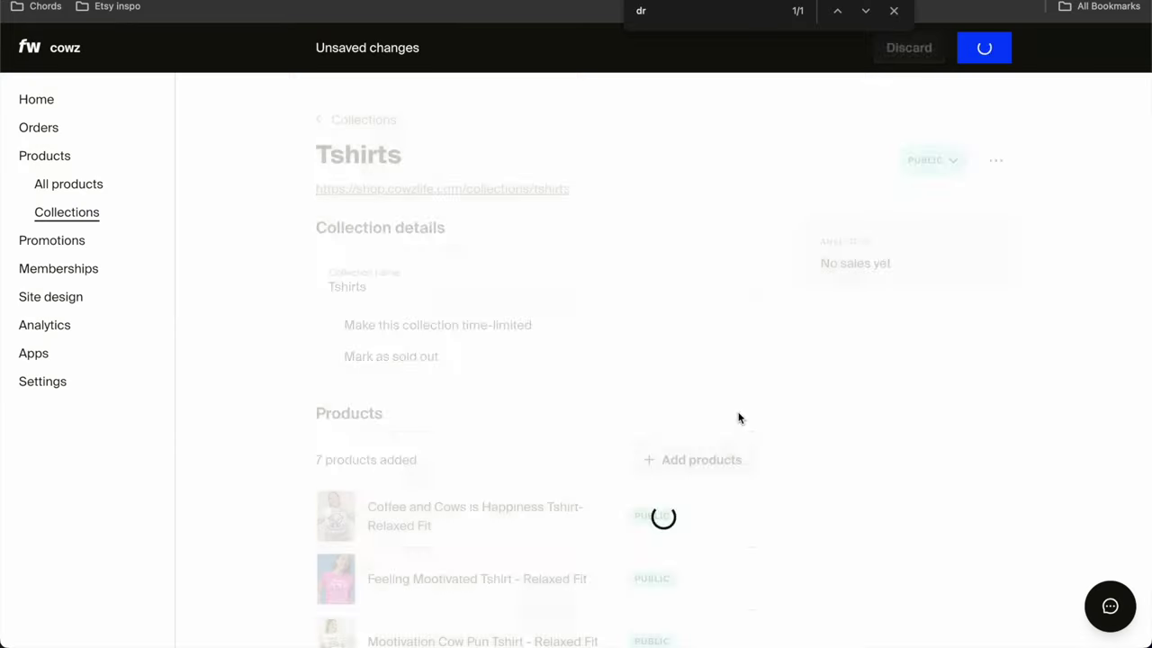
# Step: Find the Blankets collection in the list of collections and open it
pyautogui.click(342, 120)
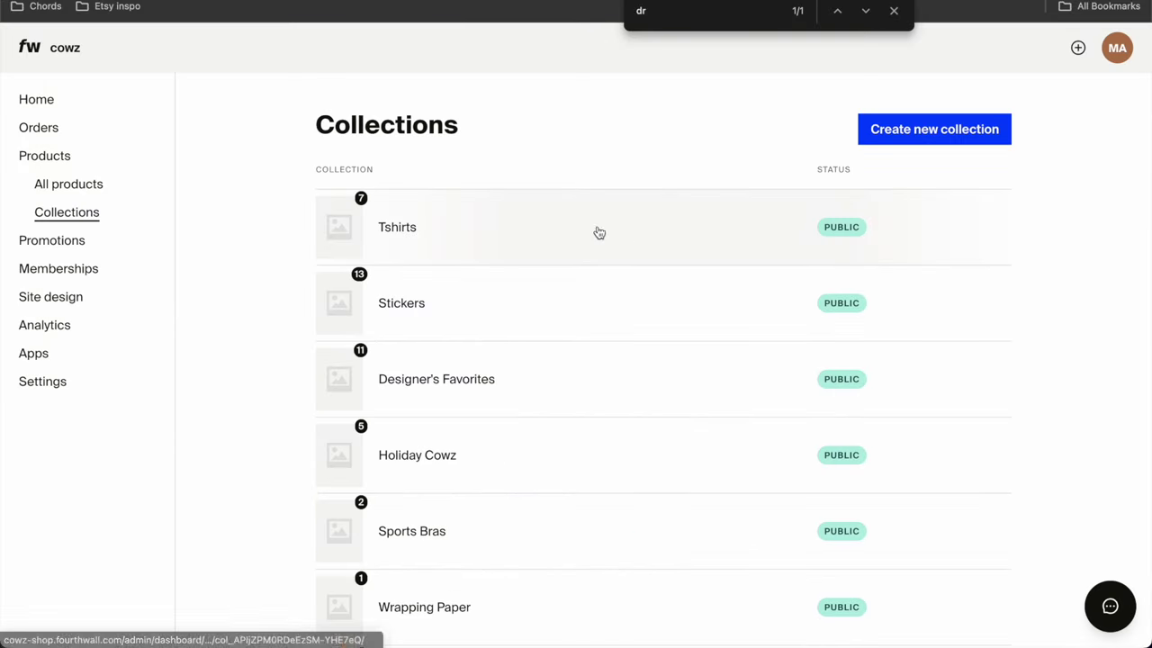
pyautogui.scroll(-1, 534, 278)
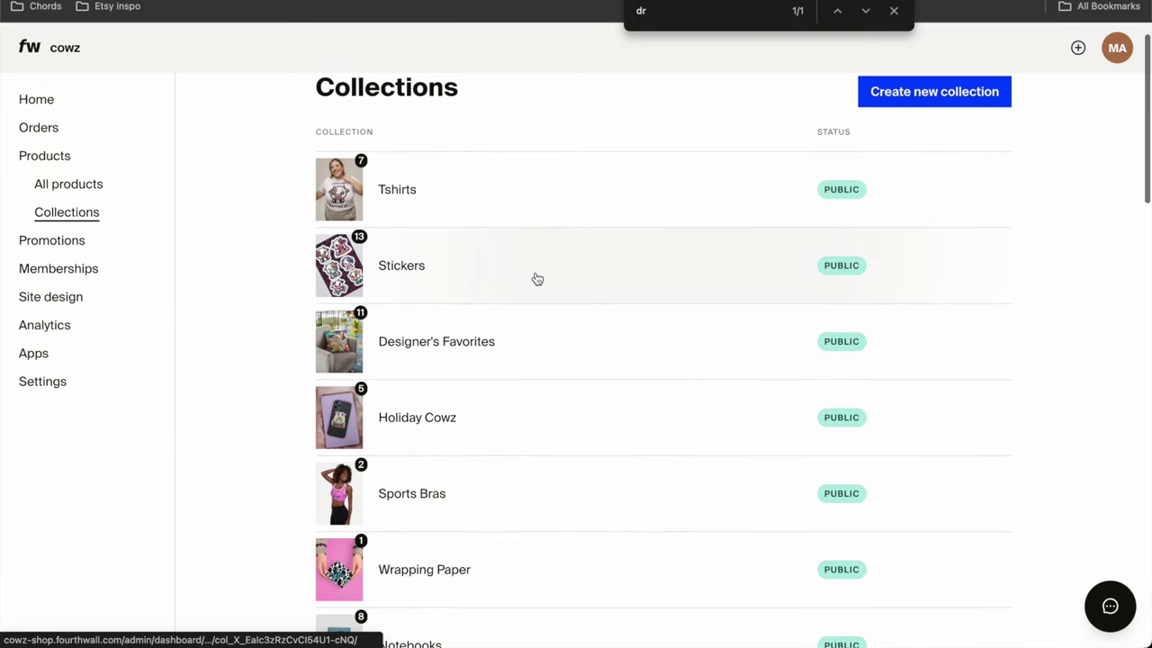
pyautogui.doubleClick(653, 10)
pyautogui.write('bla')
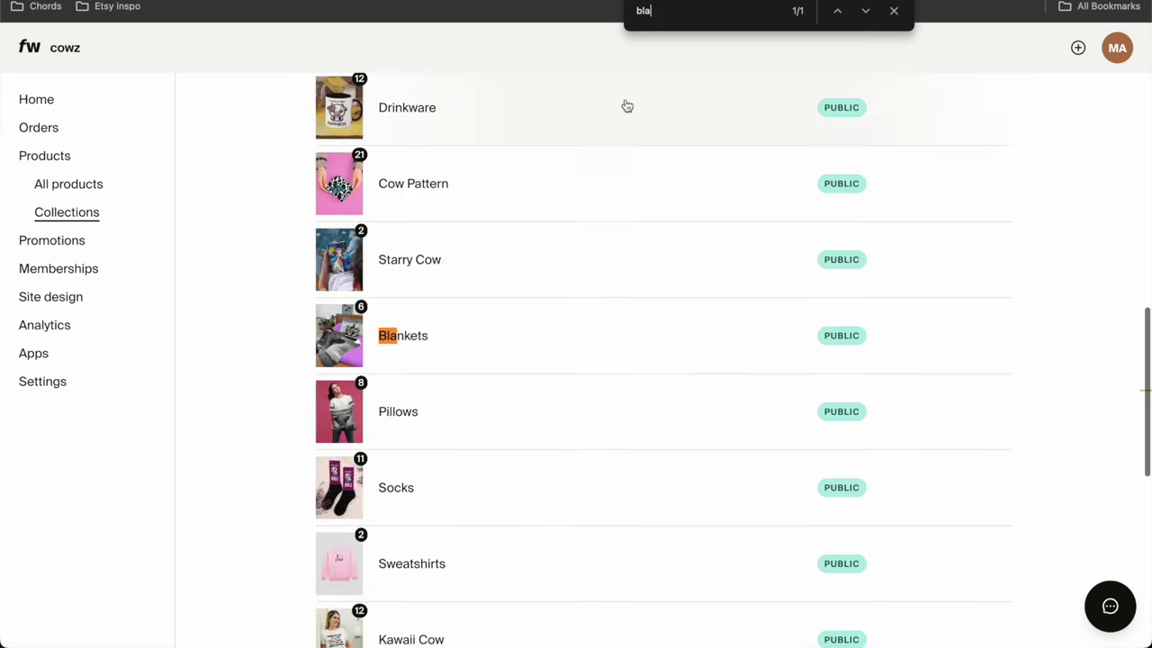
pyautogui.click(386, 337)
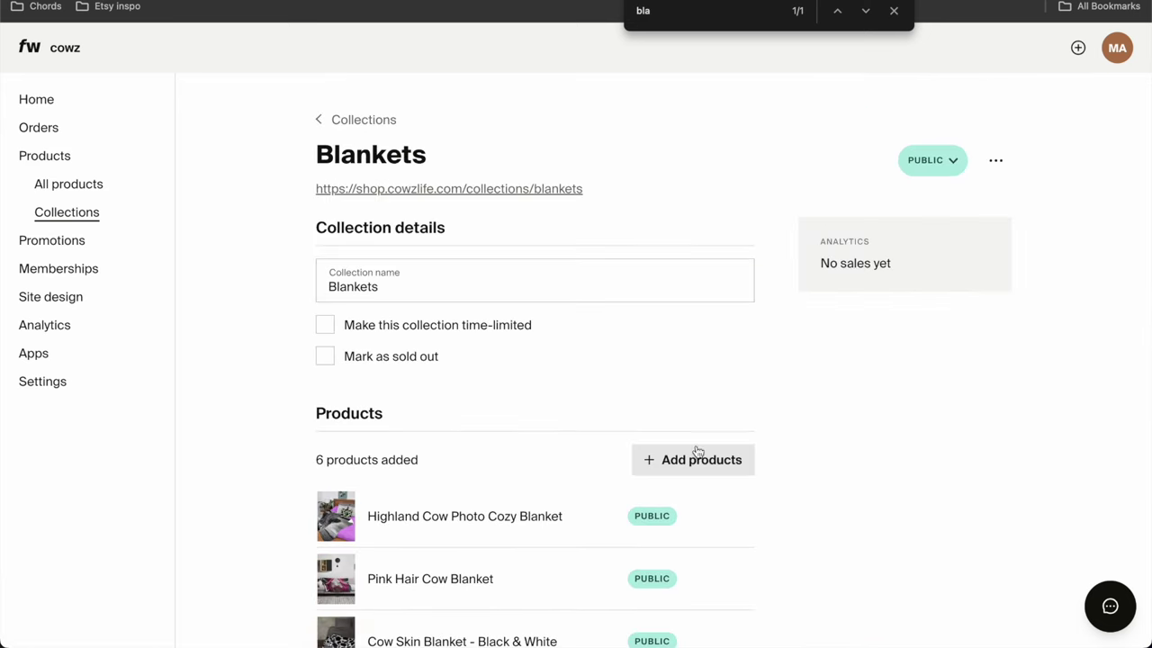
# Step: Add the Kawaii Cows Funny Blanket for Cow Lovers to the Blankets collection and save, changing the collection's products to Public
pyautogui.click(694, 465)
pyautogui.click(296, 222)
pyautogui.click(833, 576)
pyautogui.click(971, 49)
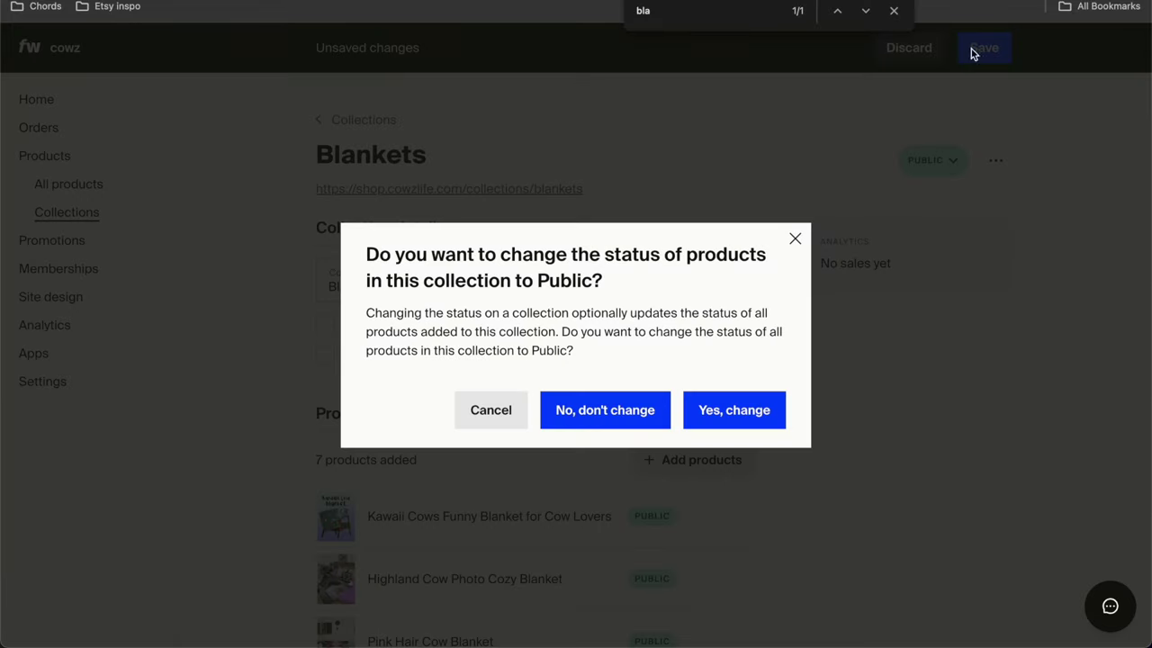
pyautogui.click(709, 416)
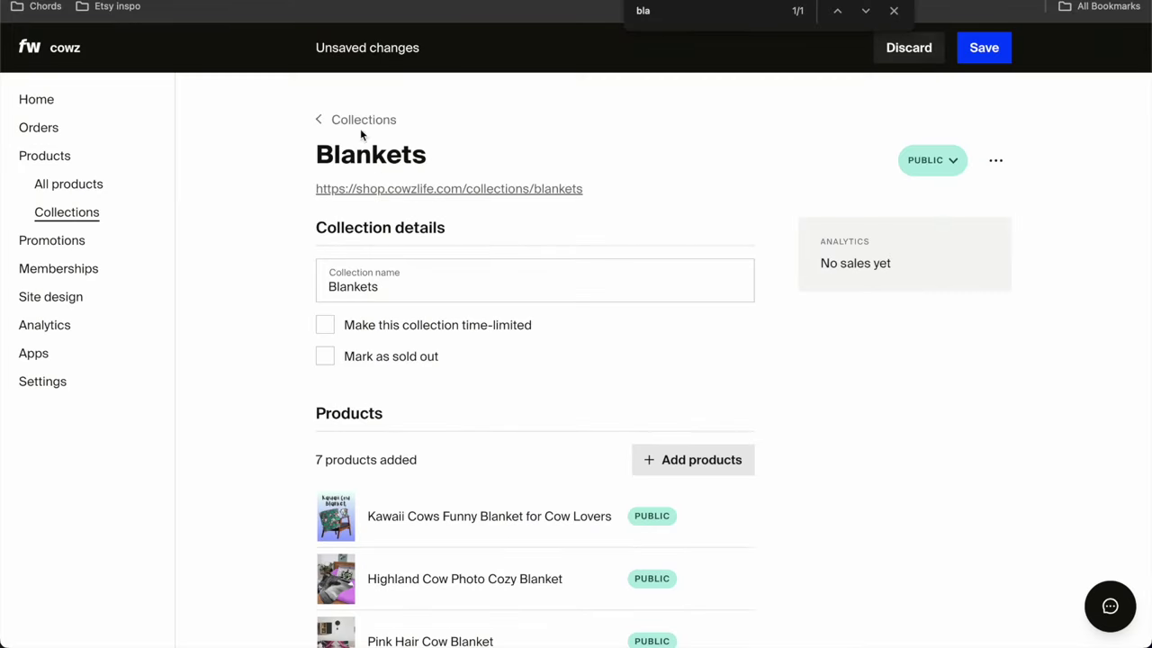
# Step: Find the Kawaii Cow collection in the list of collections and open it
pyautogui.click(377, 121)
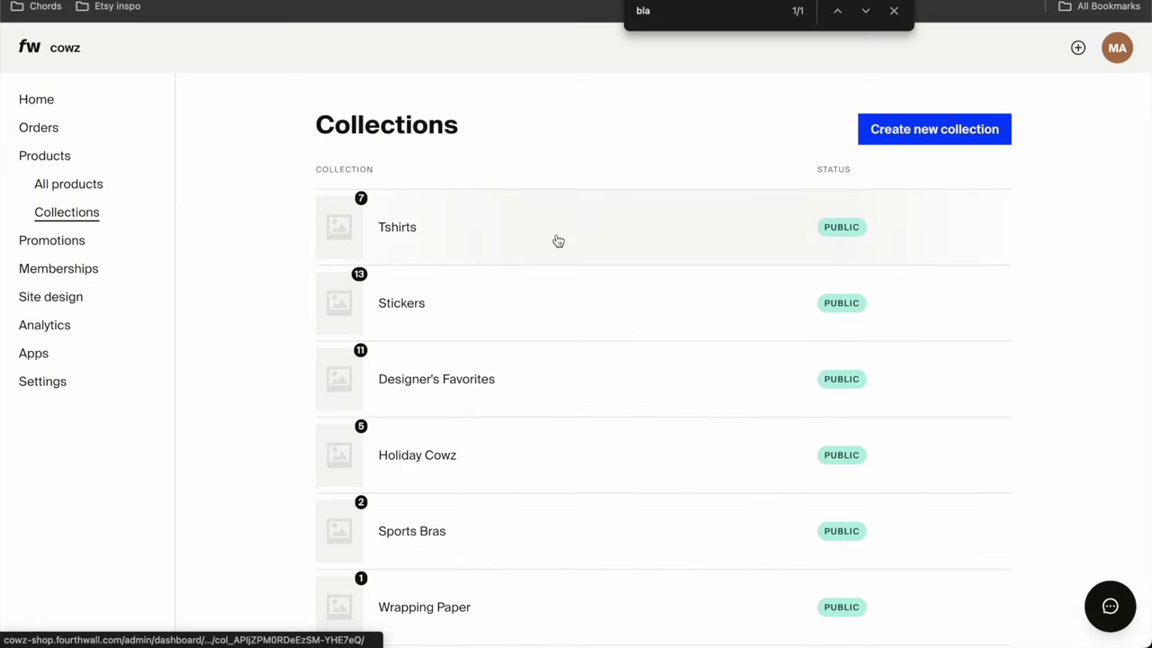
pyautogui.write('kaw')
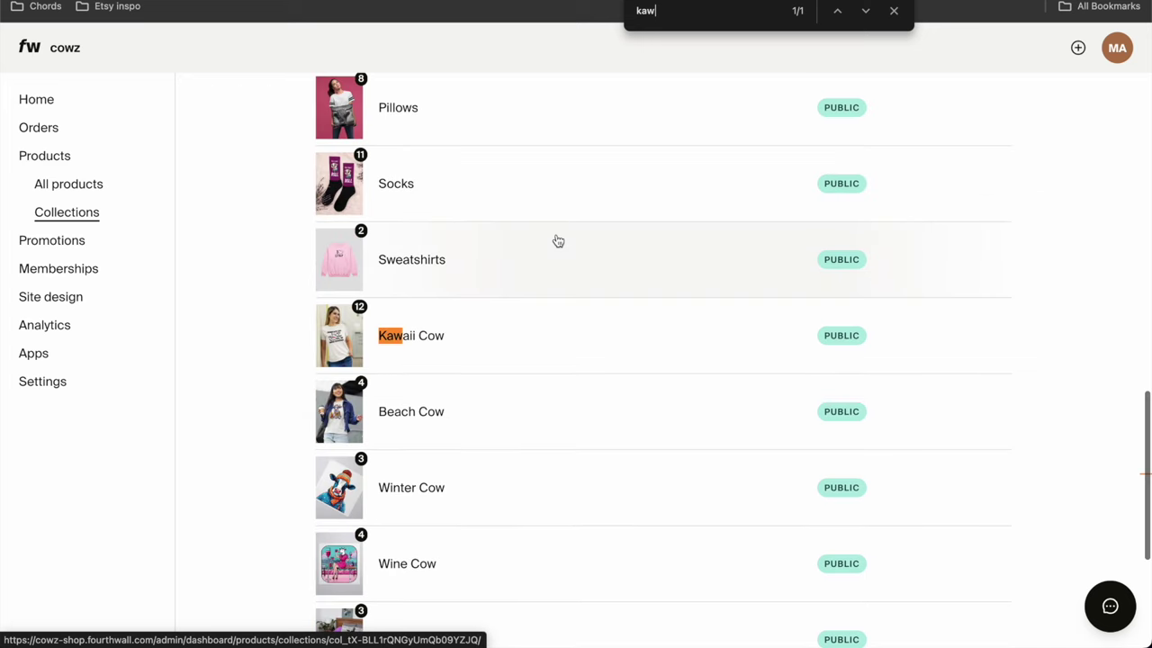
pyautogui.click(432, 346)
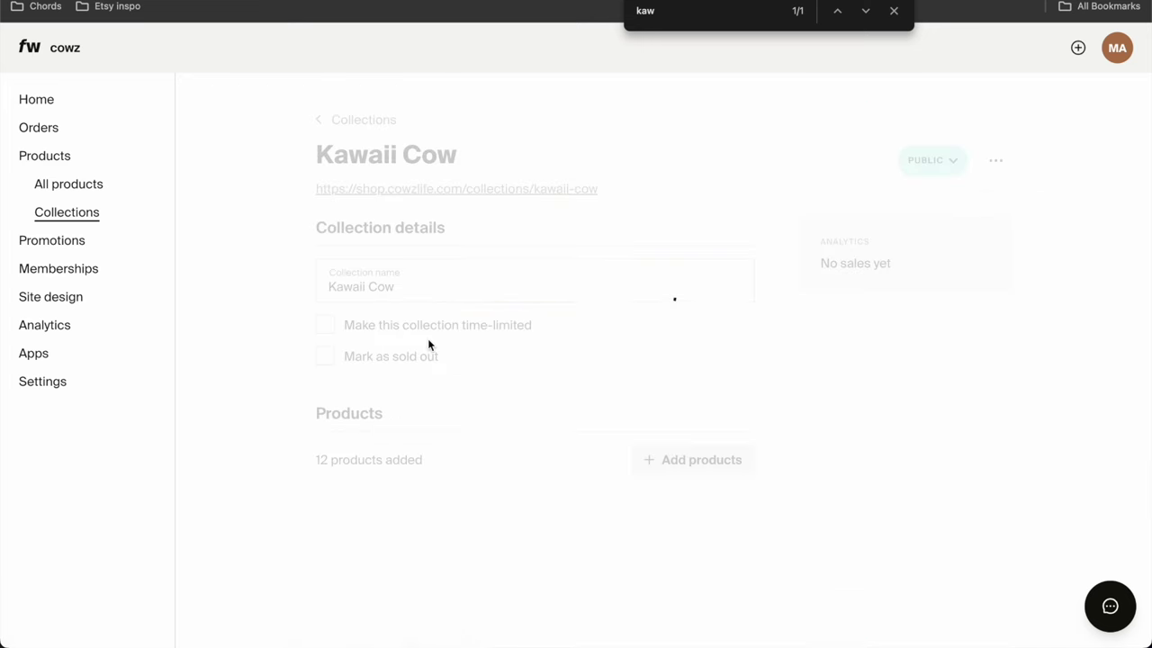
# Step: Add the Kawaii Cows blanket, Rollerblading socks, Coffee and Cows is Happiness Tshirt and Mug, and Kawaii Cows Sticker Sheet to the Kawaii Cow collection
pyautogui.click(698, 461)
pyautogui.click(296, 223)
pyautogui.click(297, 299)
pyautogui.click(297, 374)
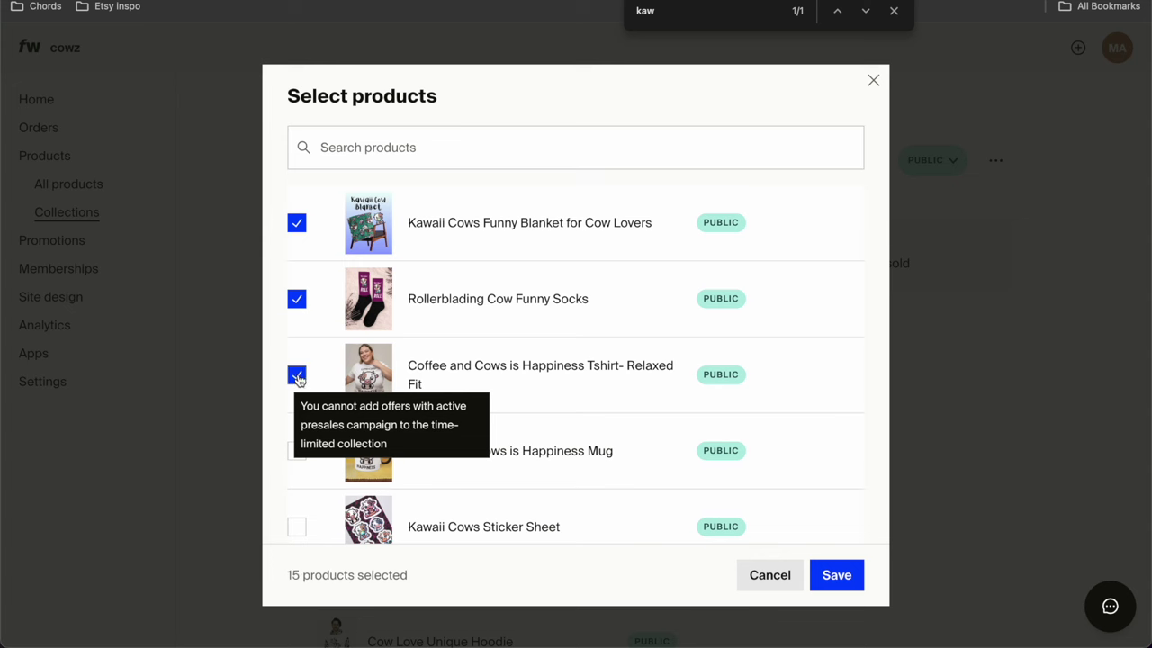
pyautogui.click(297, 448)
pyautogui.scroll(-3, 298, 423)
pyautogui.click(297, 405)
pyautogui.scroll(-10, 297, 411)
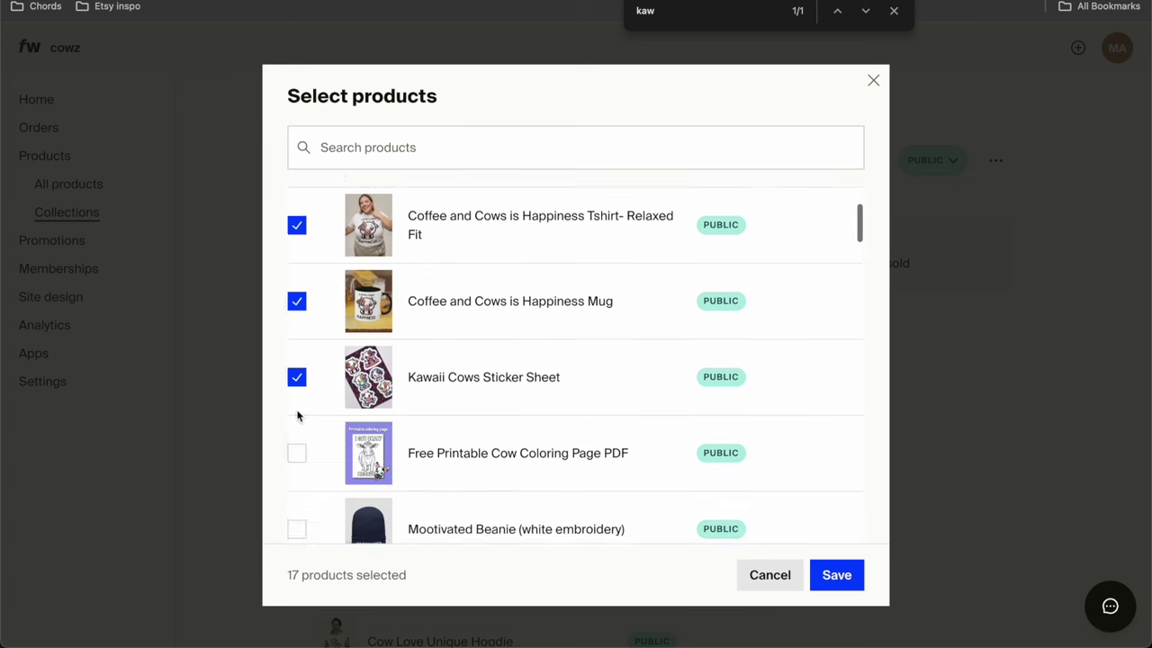
pyautogui.click(835, 575)
# Step: Reorder the products: Kawaii Cows Funny Blanket first, Mootivation Cow Pun Tshirt second, Monday Office Cow Mug third, Cow Love Unique Hoodie fifth
pyautogui.scroll(-2, 643, 360)
pyautogui.scroll(-6, 644, 365)
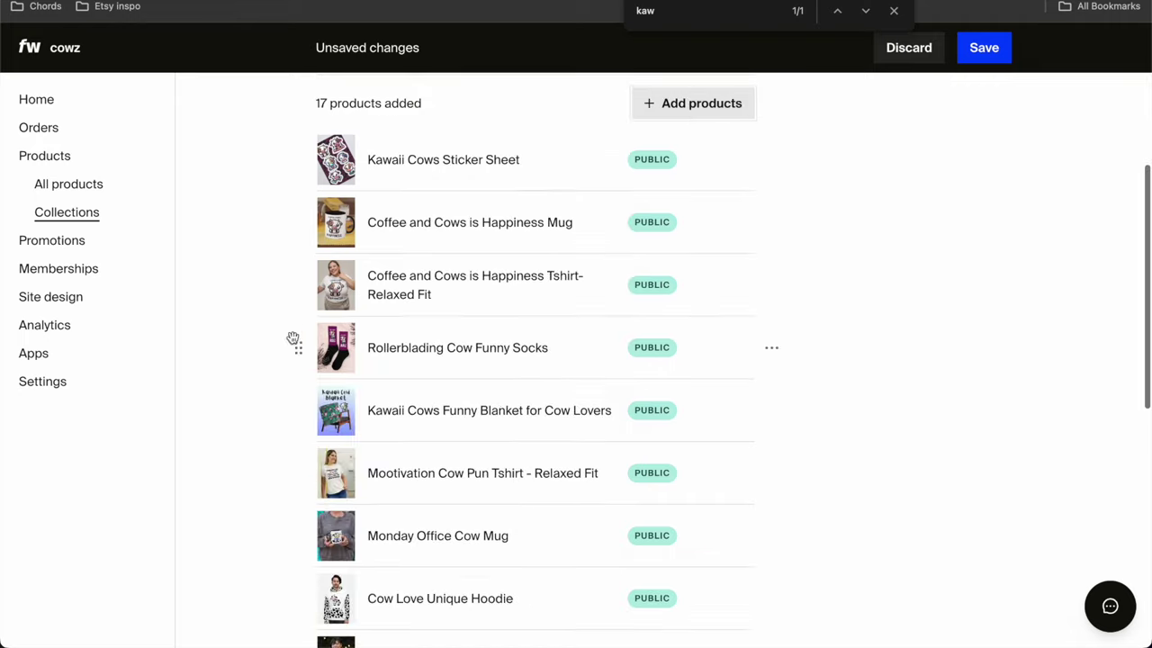
pyautogui.moveTo(297, 409); pyautogui.dragTo(291, 180)
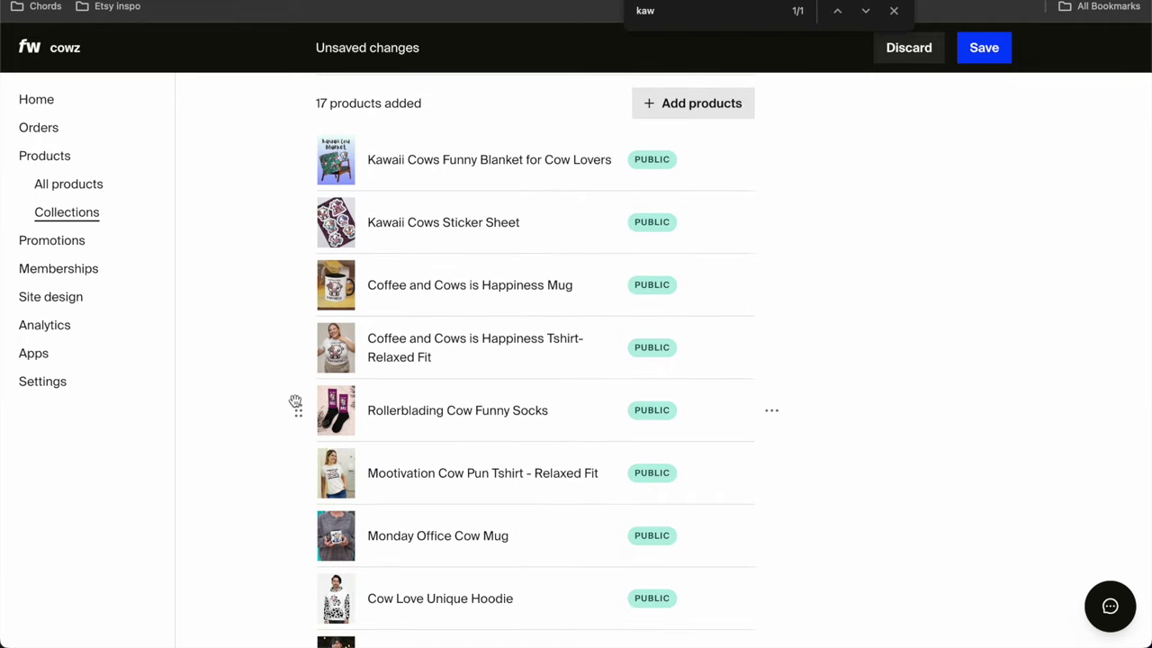
pyautogui.moveTo(296, 471); pyautogui.dragTo(297, 243)
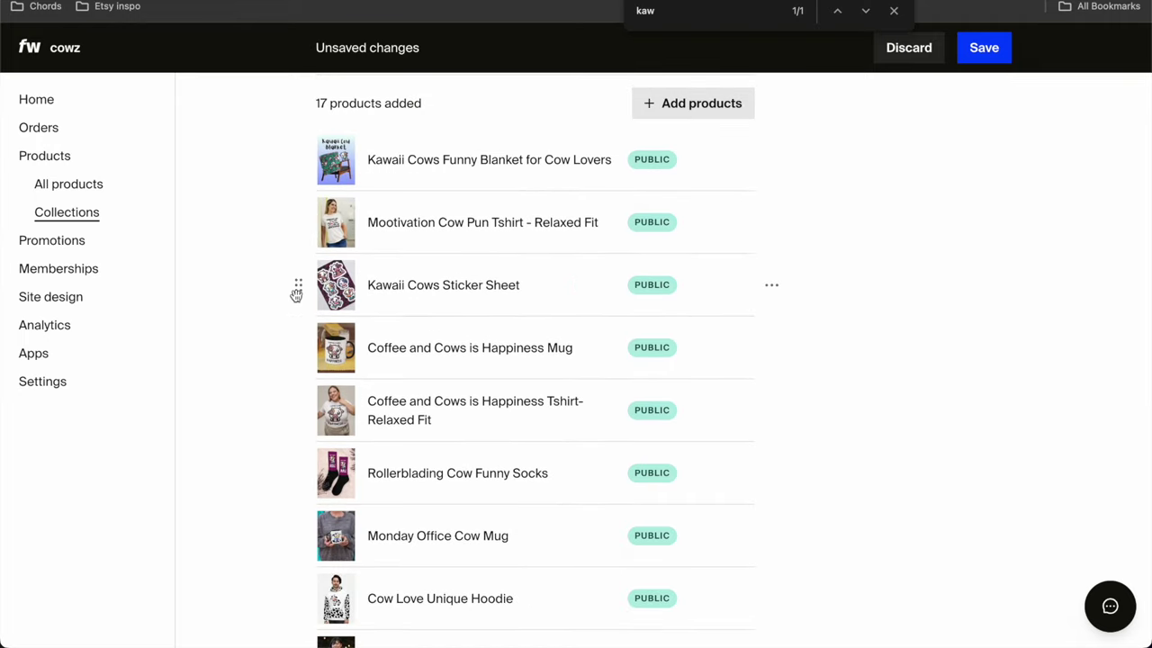
pyautogui.moveTo(301, 545); pyautogui.dragTo(298, 302)
pyautogui.moveTo(298, 603); pyautogui.dragTo(298, 412)
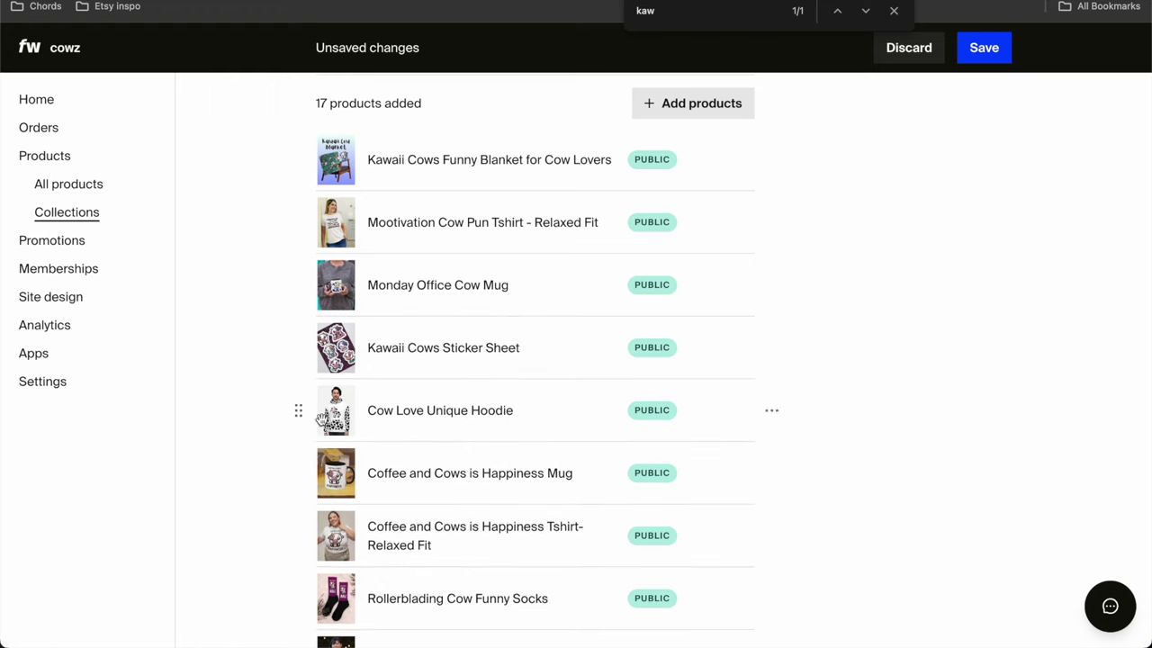
# Step: Save the Kawaii Cow collection with its new product order, changing the collection's products to Public
pyautogui.click(988, 54)
pyautogui.click(894, 11)
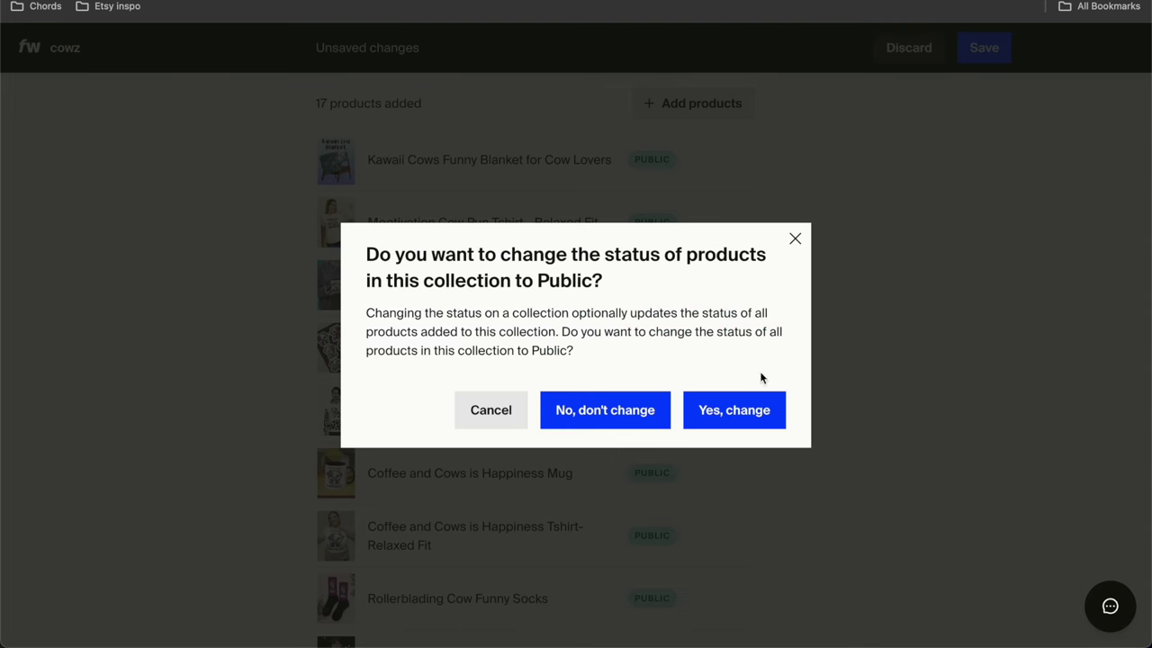
pyautogui.click(754, 413)
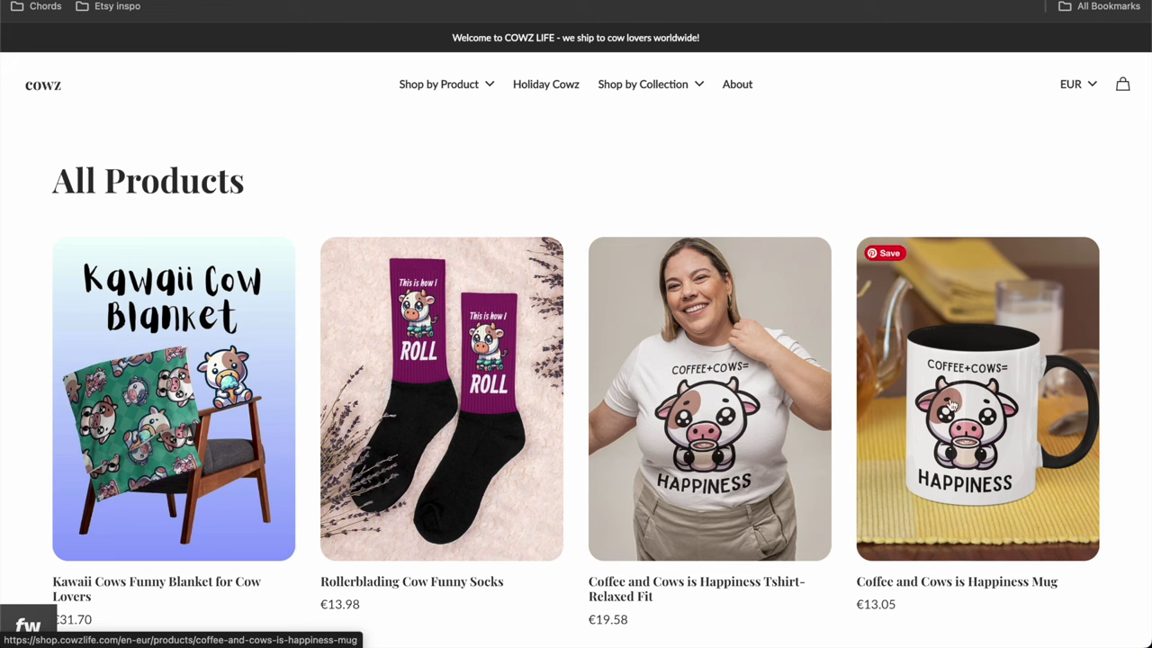
# Step: Look over the new products on the All Products page of the cowz storefront
pyautogui.scroll(-5, 933, 421)
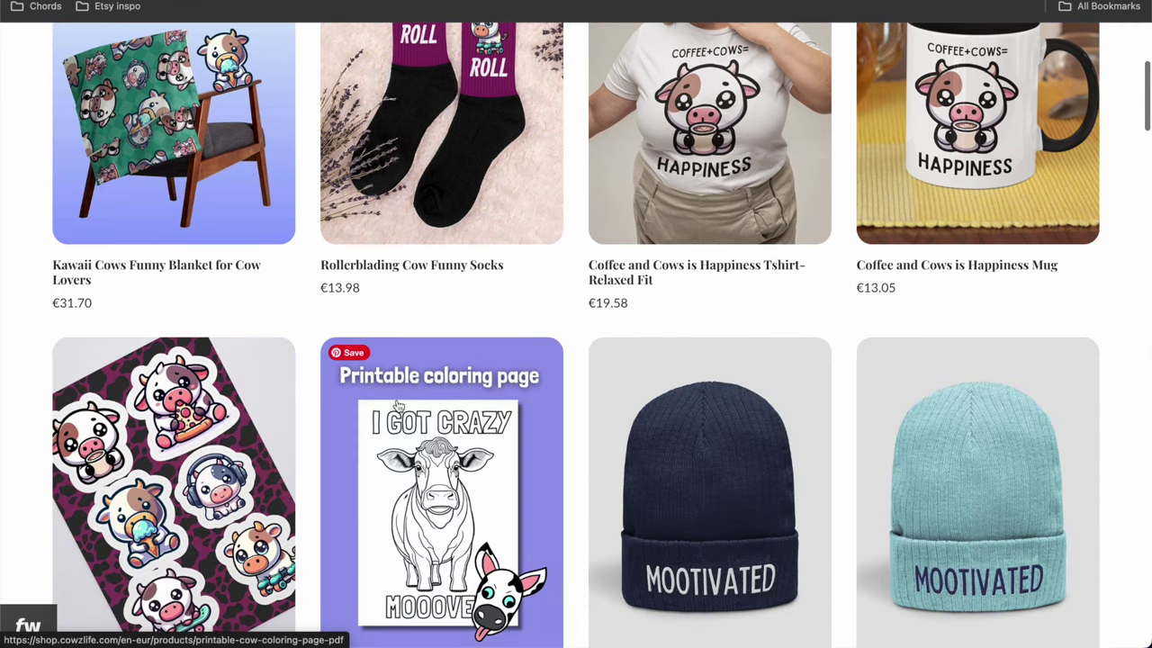
pyautogui.scroll(5, 312, 186)
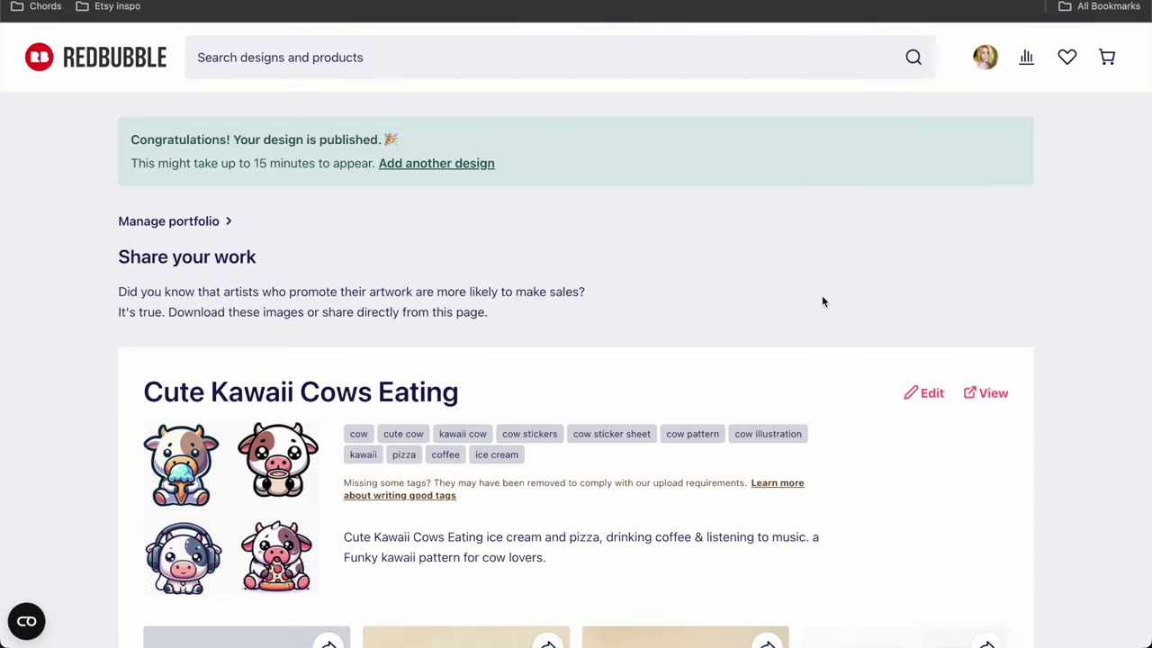
# Step: Review the product previews of the published Cute Kawaii Cows Eating design on Redbubble
pyautogui.scroll(-5, 822, 302)
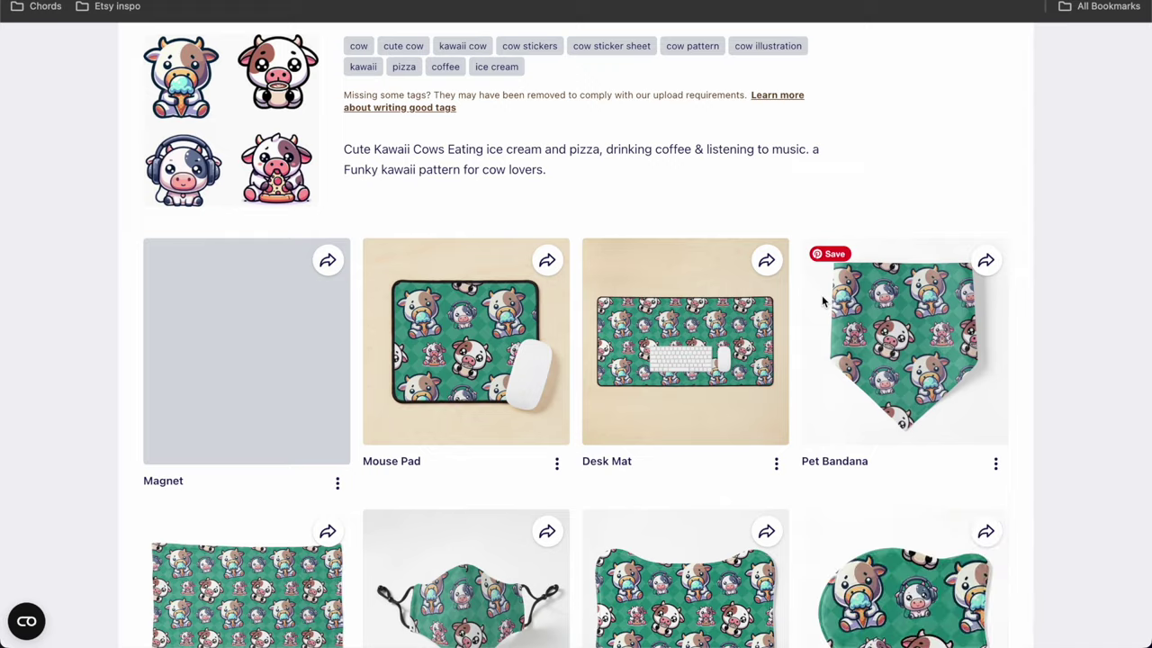
pyautogui.scroll(-10, 822, 301)
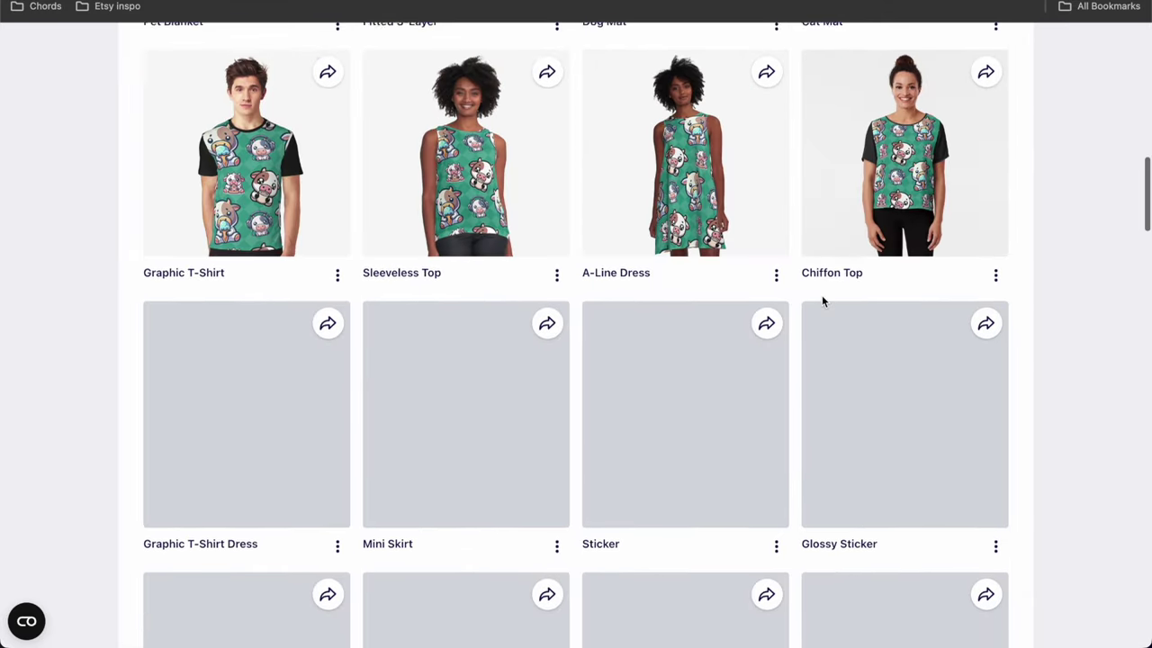
pyautogui.scroll(-11, 822, 302)
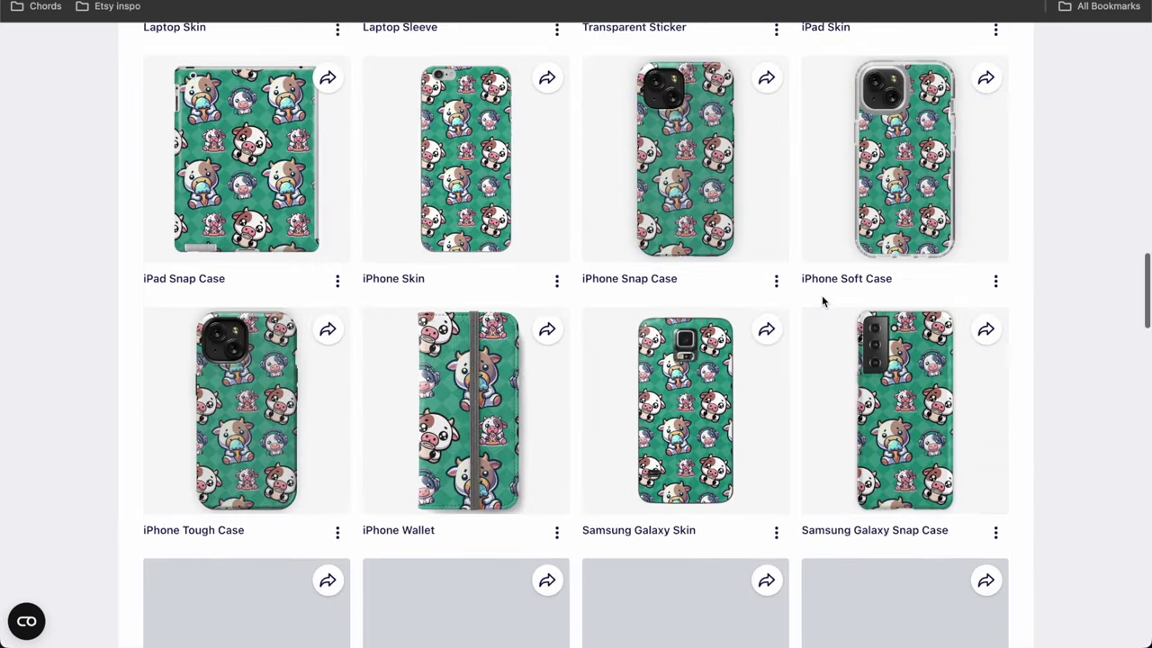
pyautogui.scroll(-13, 822, 301)
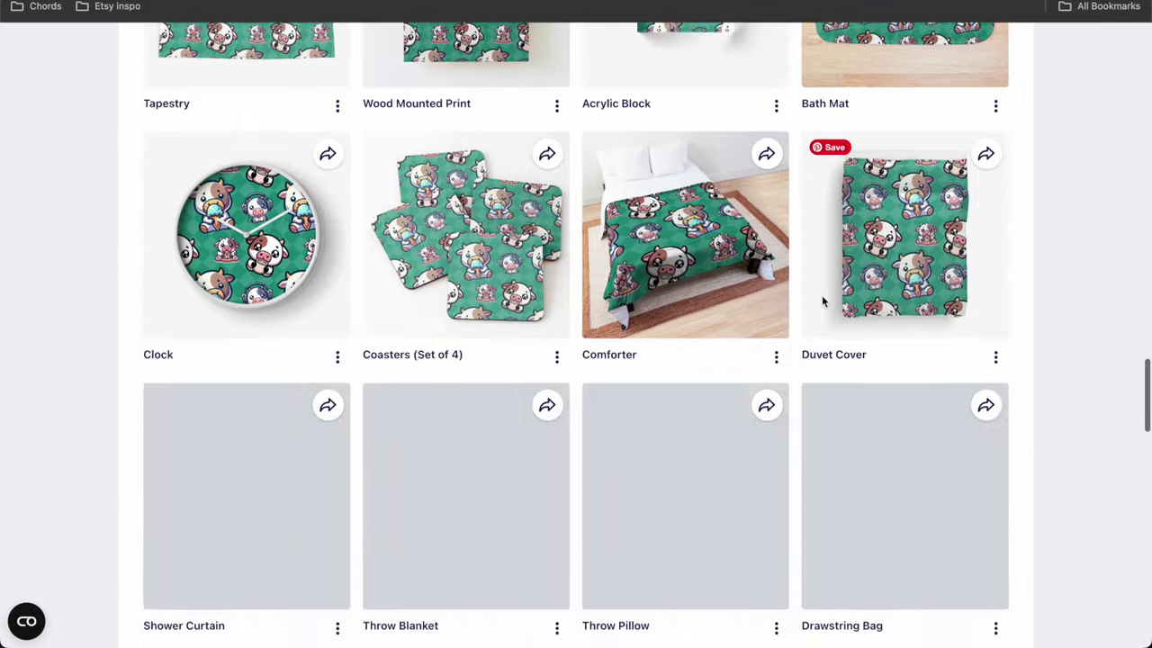
pyautogui.scroll(-6, 822, 301)
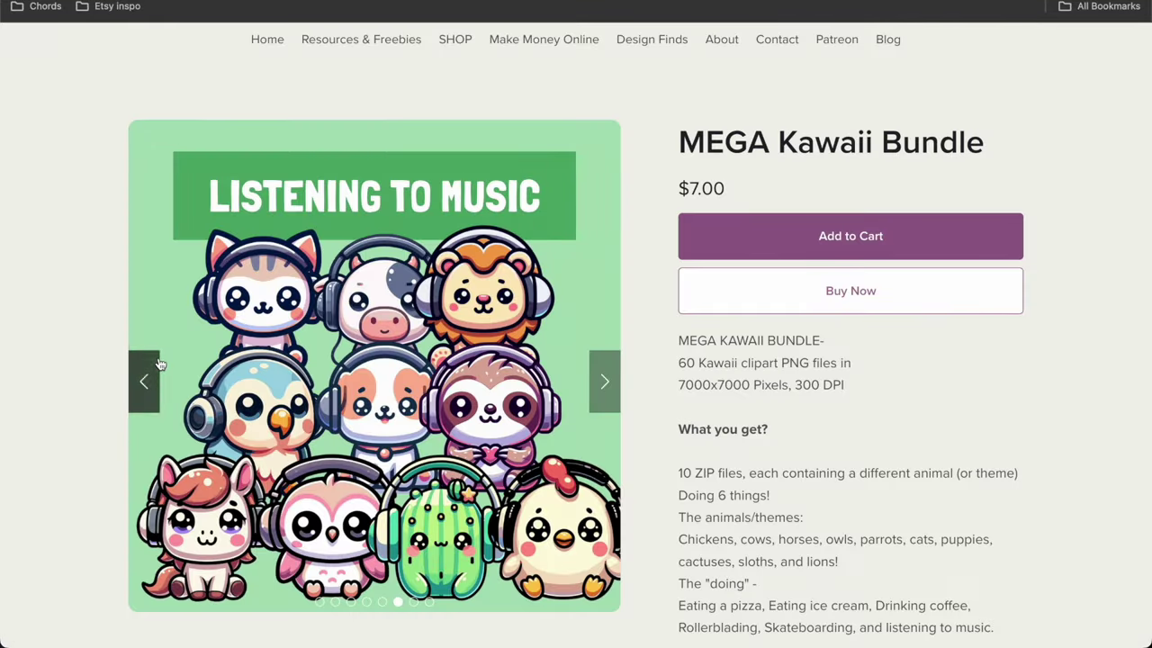
# Step: Browse the MEGA Kawaii Bundle's preview images of the six activities and look over its contents description and license terms
pyautogui.click(146, 380)
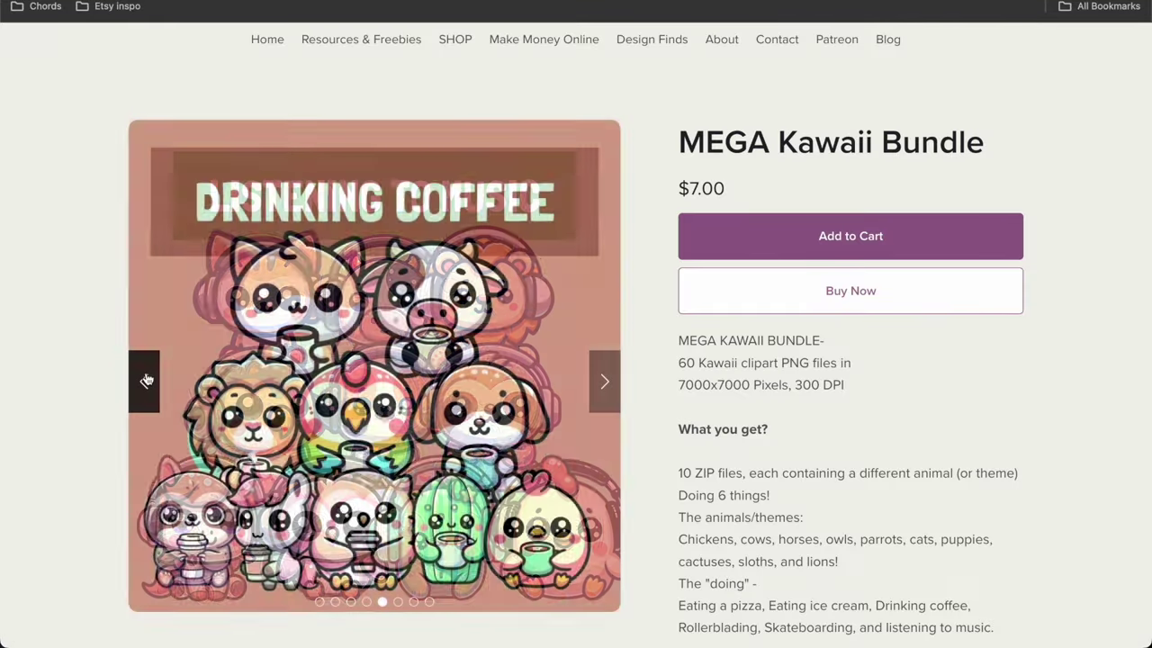
pyautogui.click(147, 380)
pyautogui.click(146, 380)
pyautogui.click(147, 380)
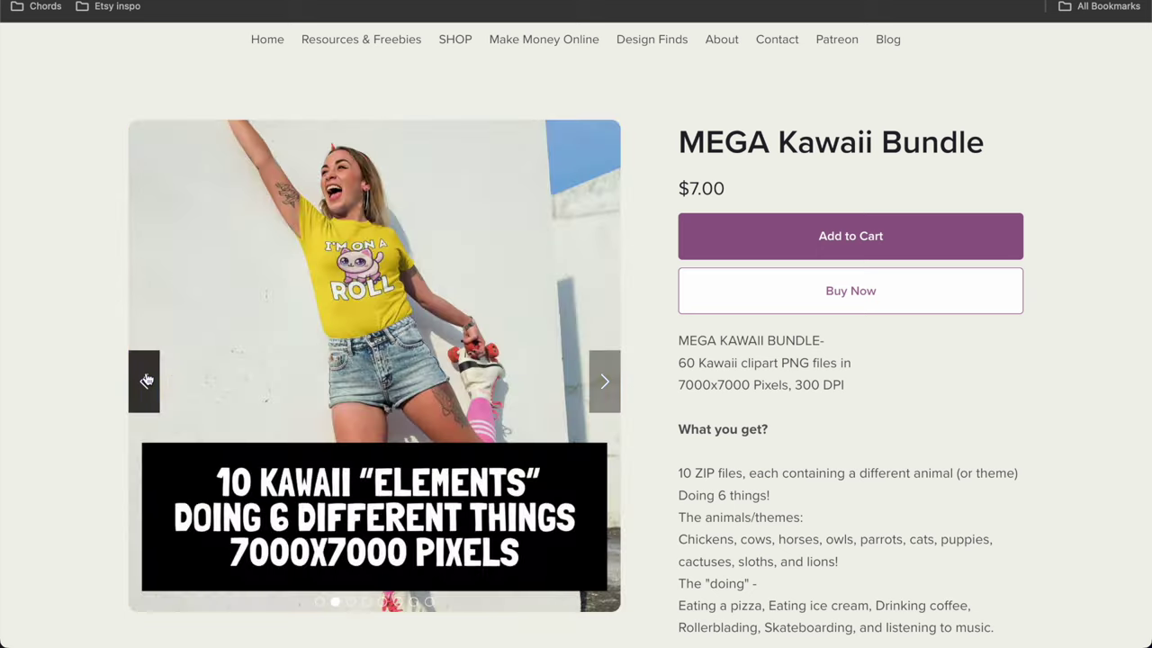
pyautogui.click(607, 383)
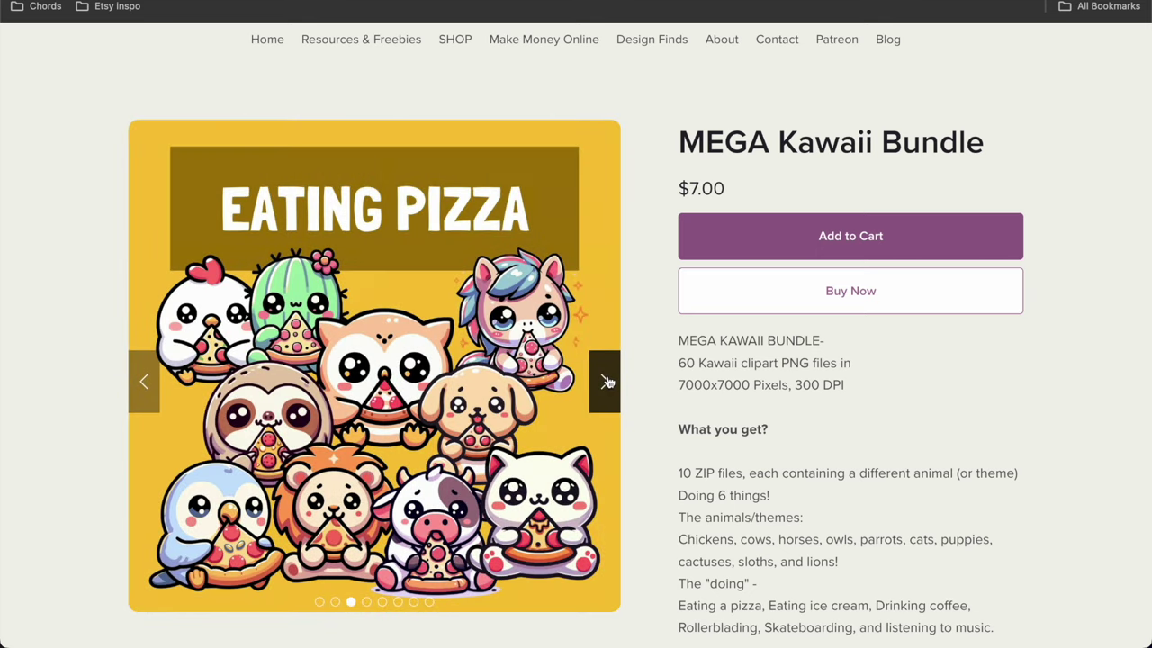
pyautogui.click(608, 382)
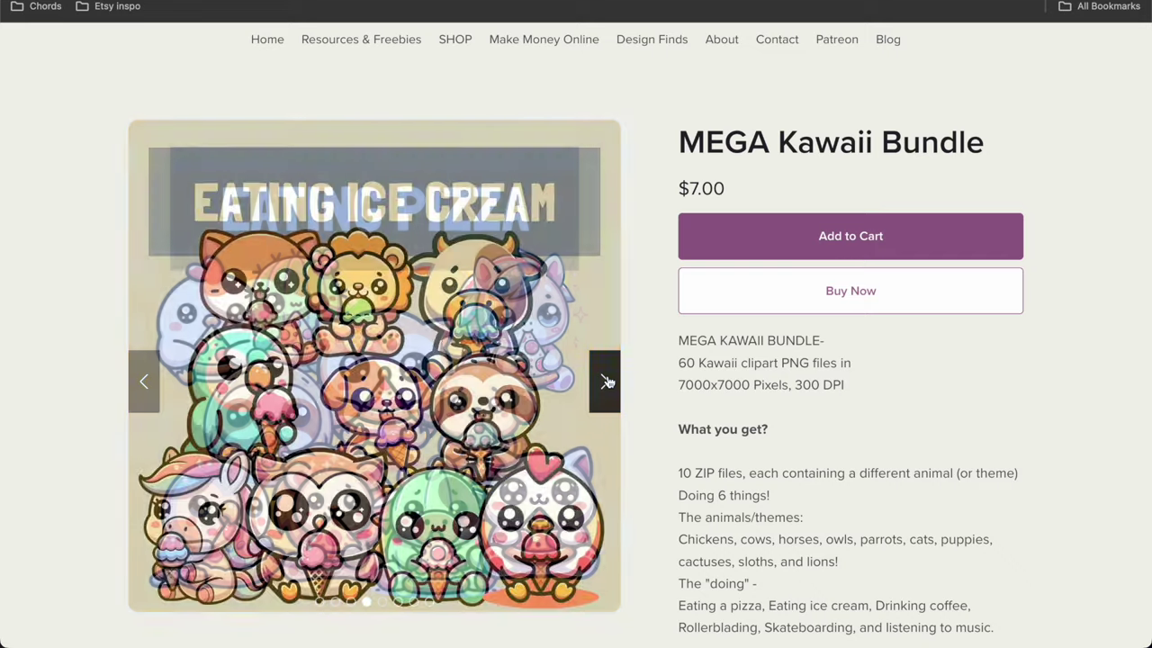
pyautogui.click(608, 383)
pyautogui.click(608, 382)
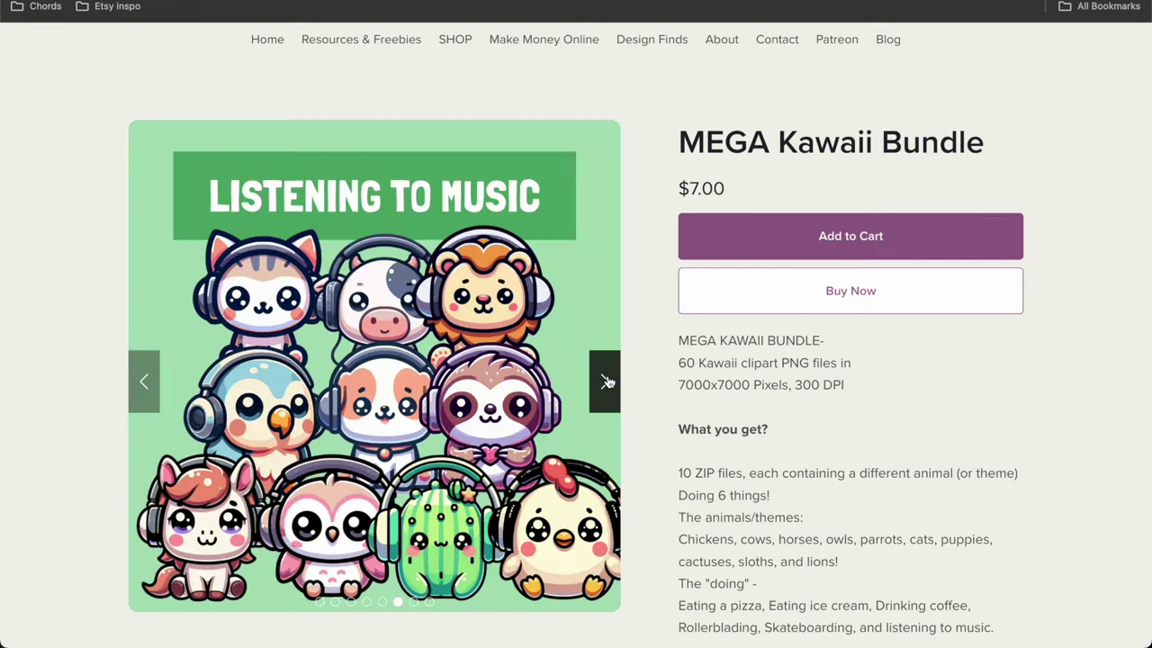
pyautogui.click(607, 383)
pyautogui.click(608, 383)
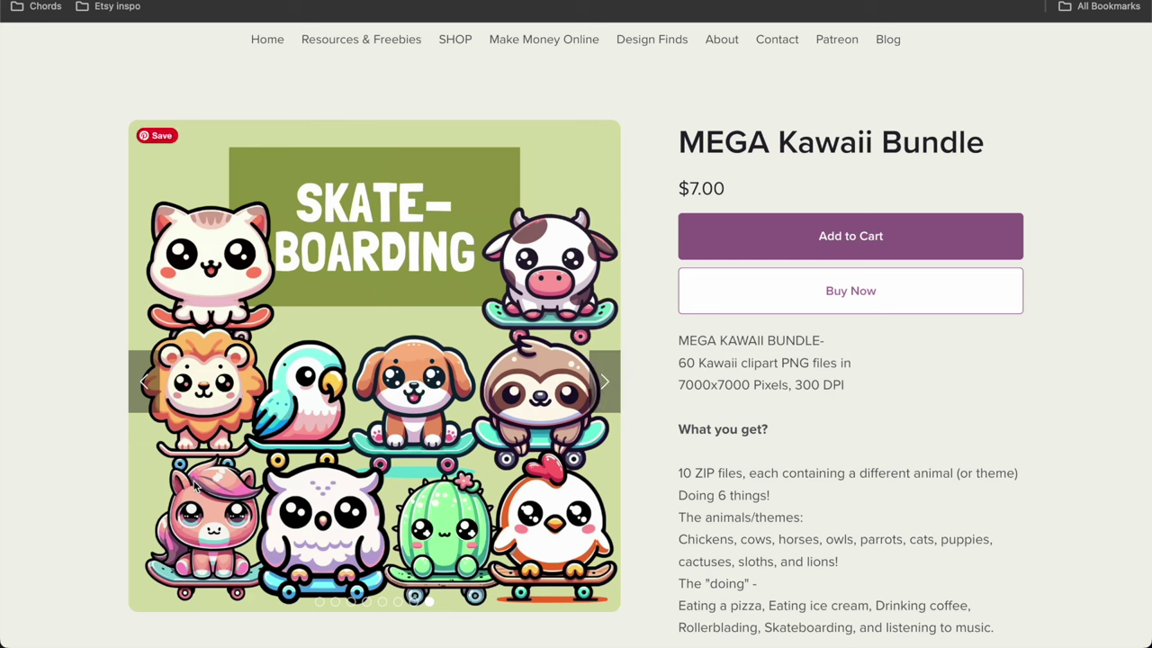
pyautogui.click(144, 382)
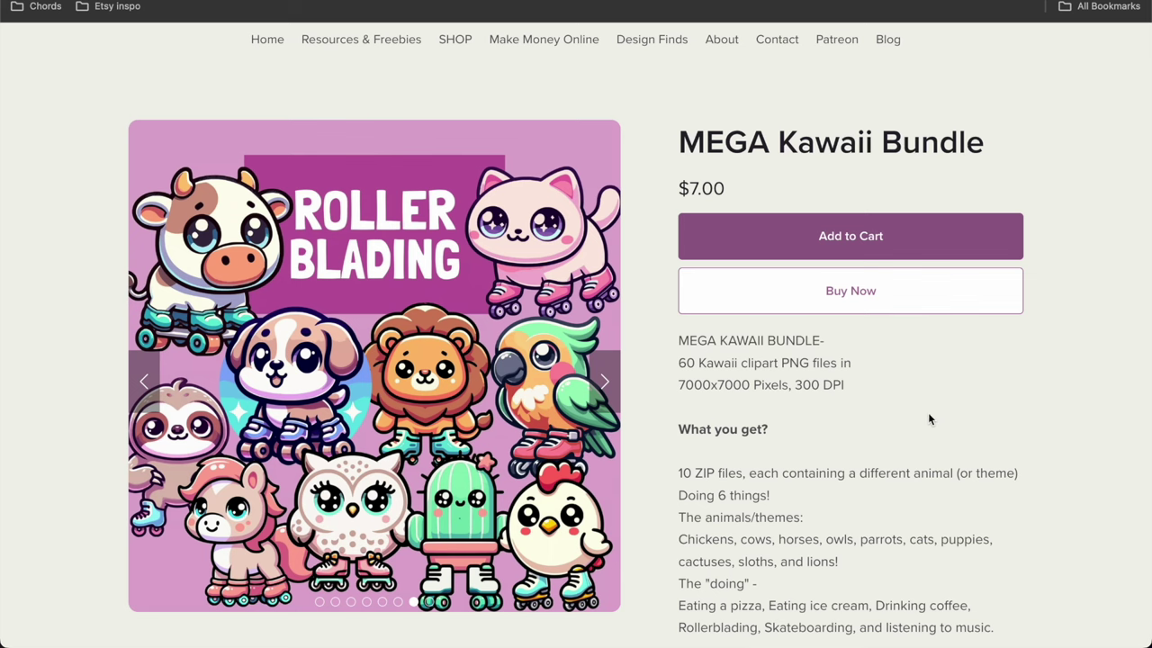
pyautogui.scroll(-5, 930, 418)
pyautogui.scroll(6, 940, 497)
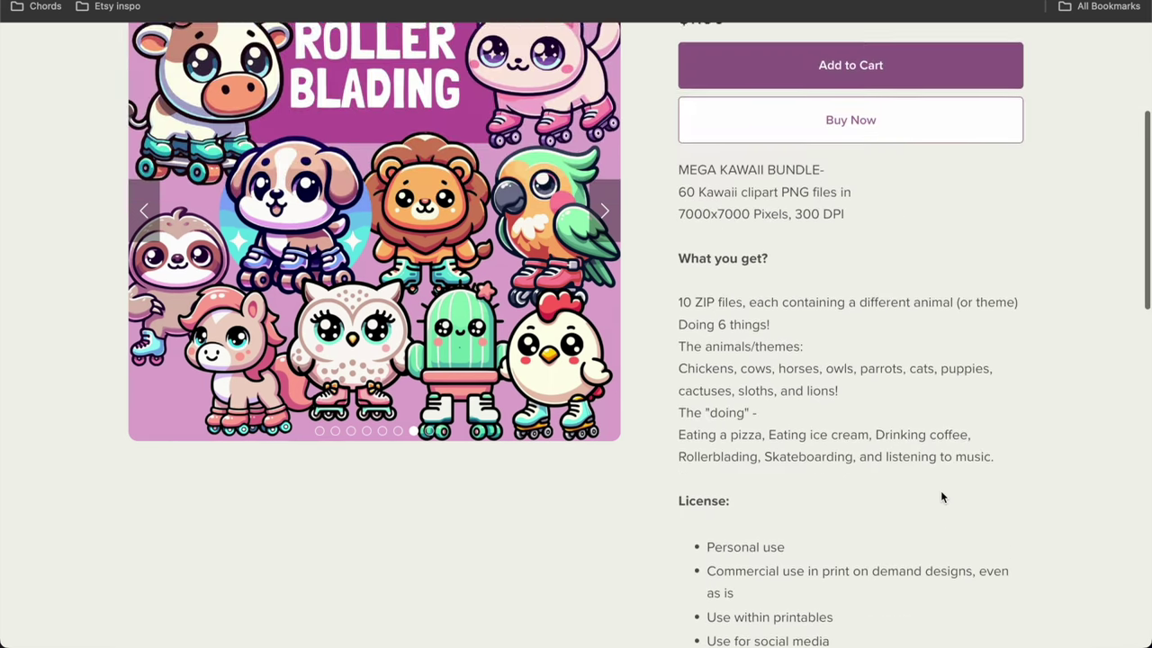